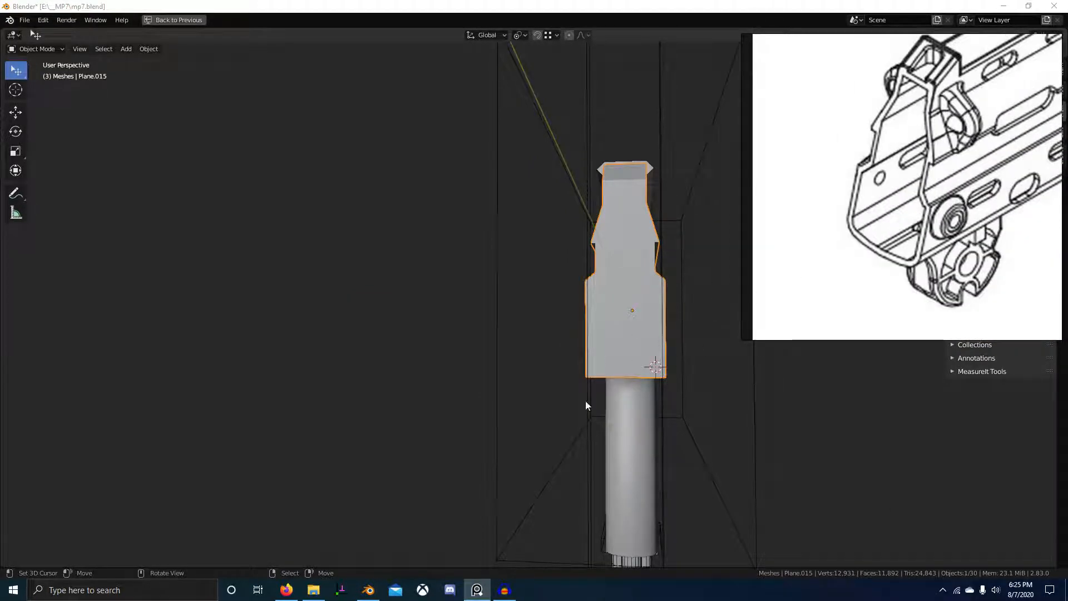
Compare the receiver's rear outline and front plate with the front-end reference photo from several angles.
key(Tab)
middle_drag(655, 405, 471, 344)
key(Tab)
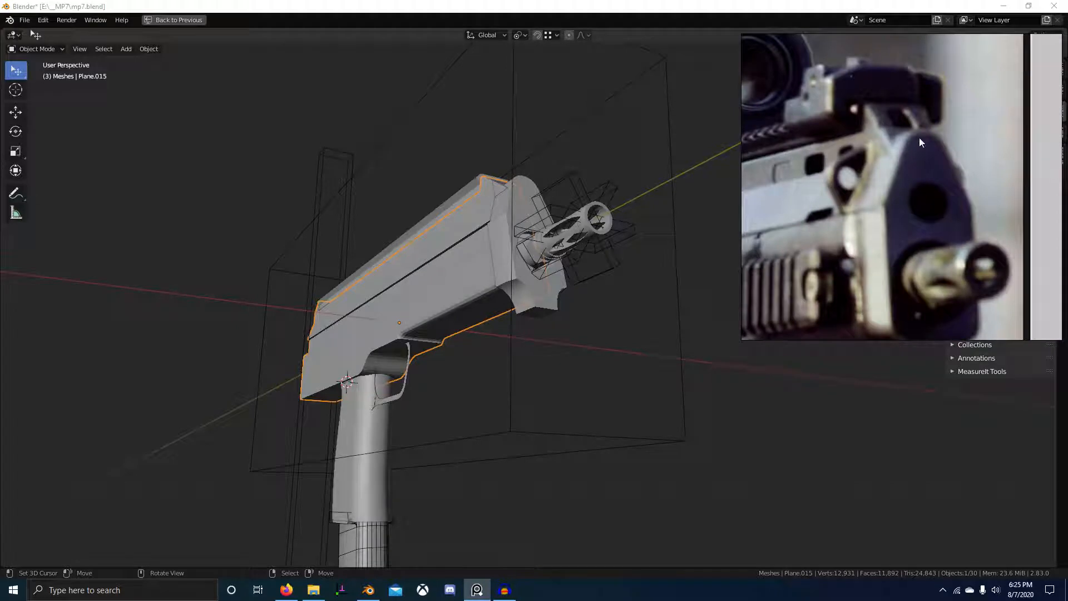
middle_drag(919, 137, 485, 326)
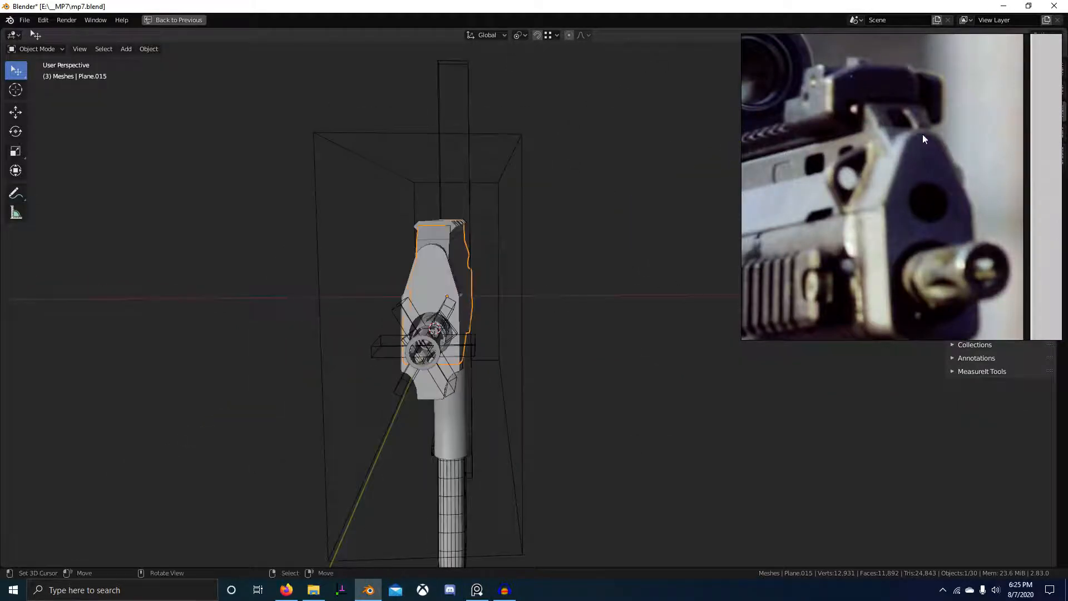
scroll(740, 223, up, 2)
middle_drag(740, 223, 509, 276)
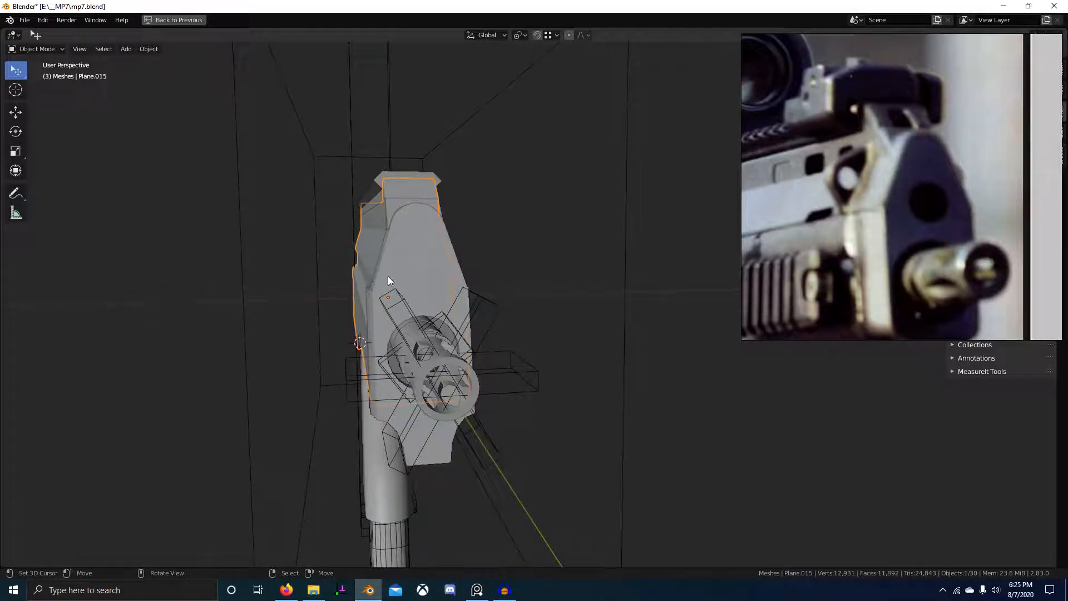
middle_drag(388, 276, 514, 260)
middle_drag(624, 344, 634, 384)
Select the lower side face of the receiver along with every co-planar face.
key(Tab)
right_click(465, 300)
scroll(465, 299, down, 4)
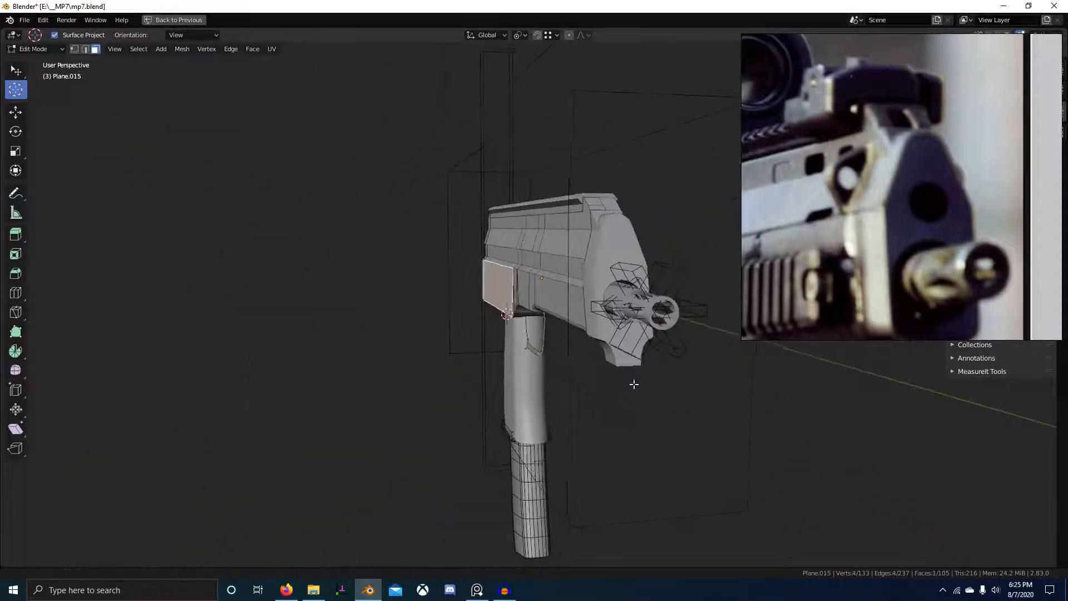
scroll(606, 367, up, 3)
key(shift+g)
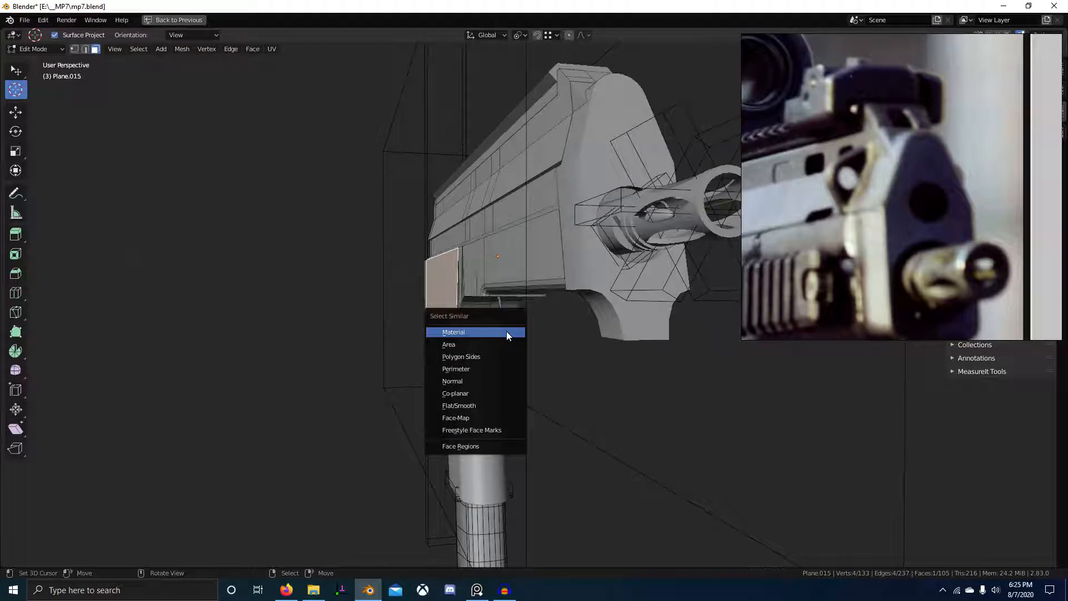
click(488, 393)
Find the 01-12 line drawing on the reference board and examine the receiver's open end profile.
middle_drag(553, 364, 685, 324)
scroll(629, 351, down, 4)
scroll(661, 389, up, 5)
scroll(901, 245, down, 5)
middle_drag(768, 245, 928, 281)
scroll(928, 282, down, 3)
middle_drag(813, 318, 974, 195)
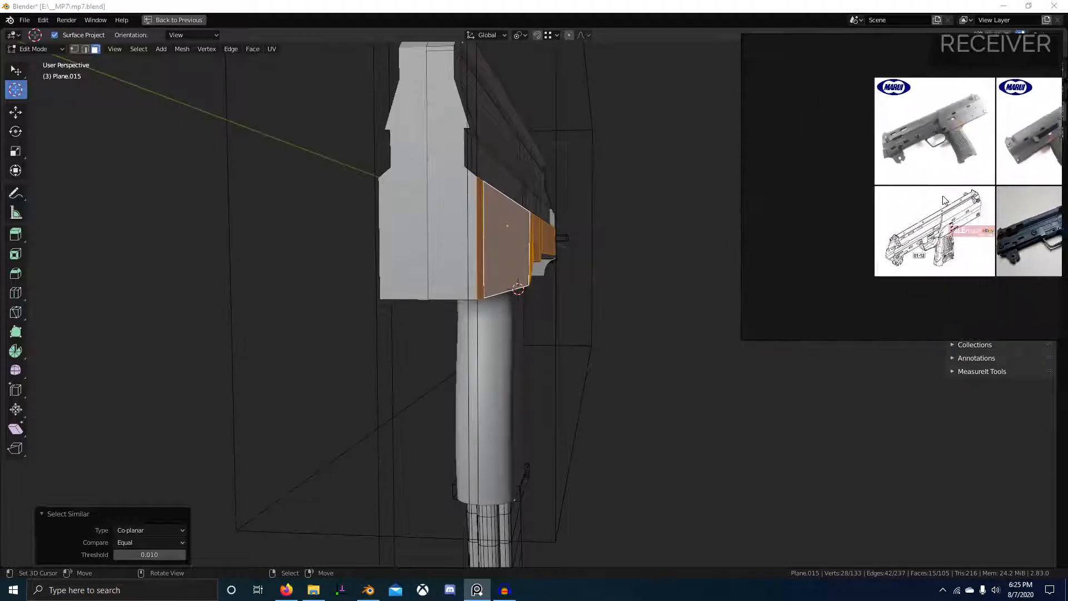
scroll(918, 261, up, 7)
scroll(778, 260, up, 1)
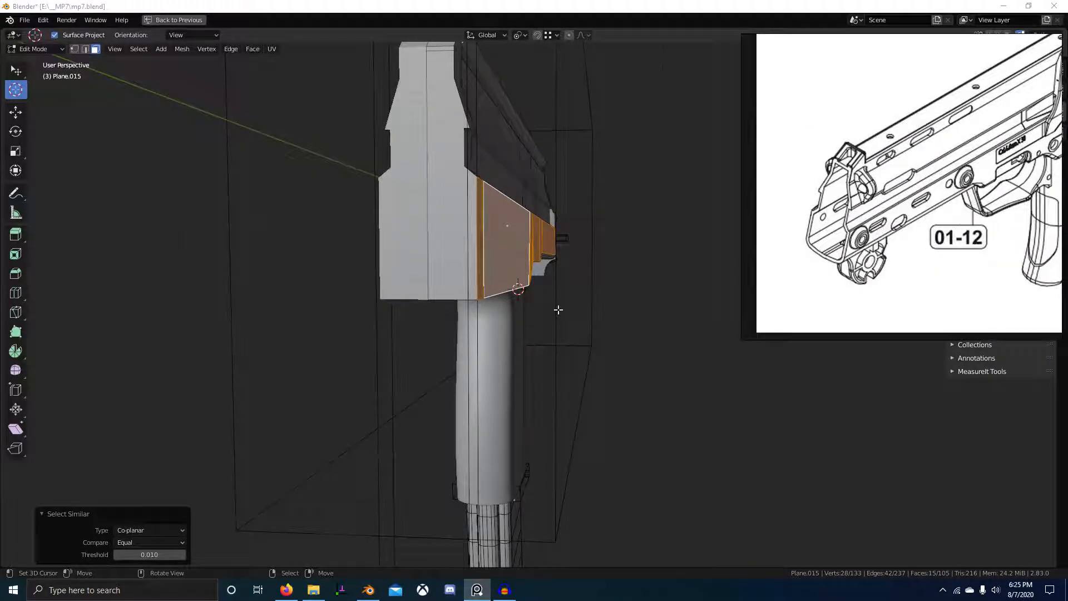
Widen the receiver's lower section by moving the selected side faces along the X axis, adjusting by about 0.21 cm in the second pass.
middle_drag(558, 310, 567, 310)
key(g)
key(x)
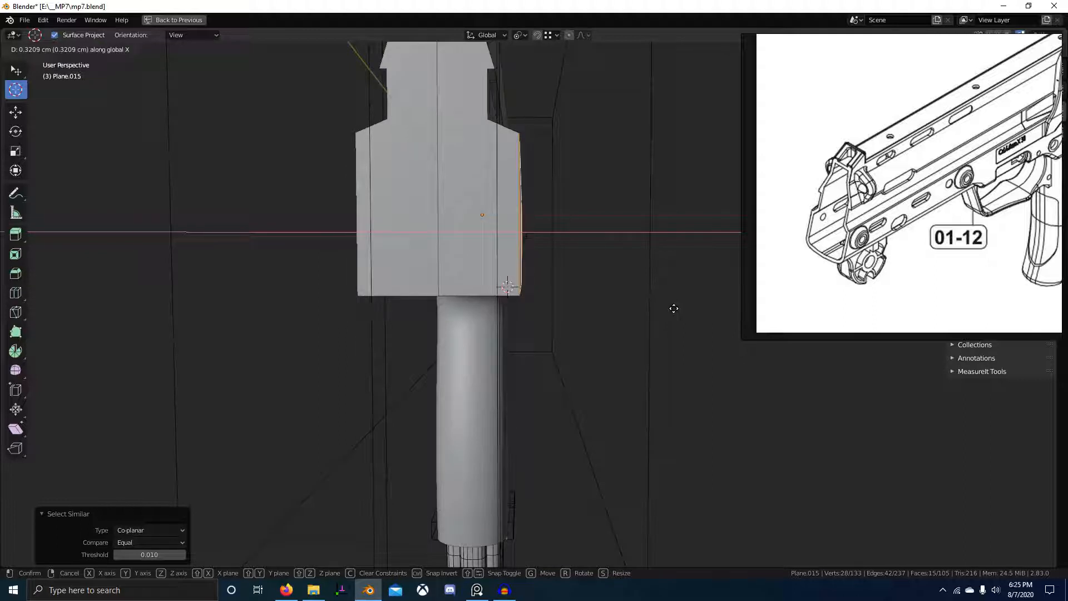
click(678, 310)
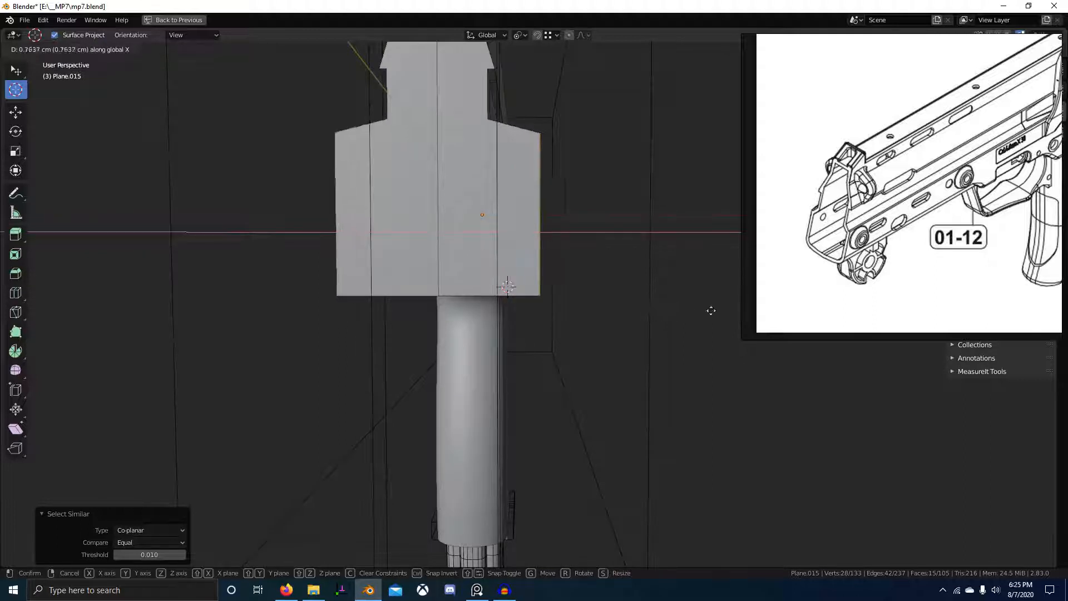
middle_drag(630, 321, 608, 276)
key(g)
key(x)
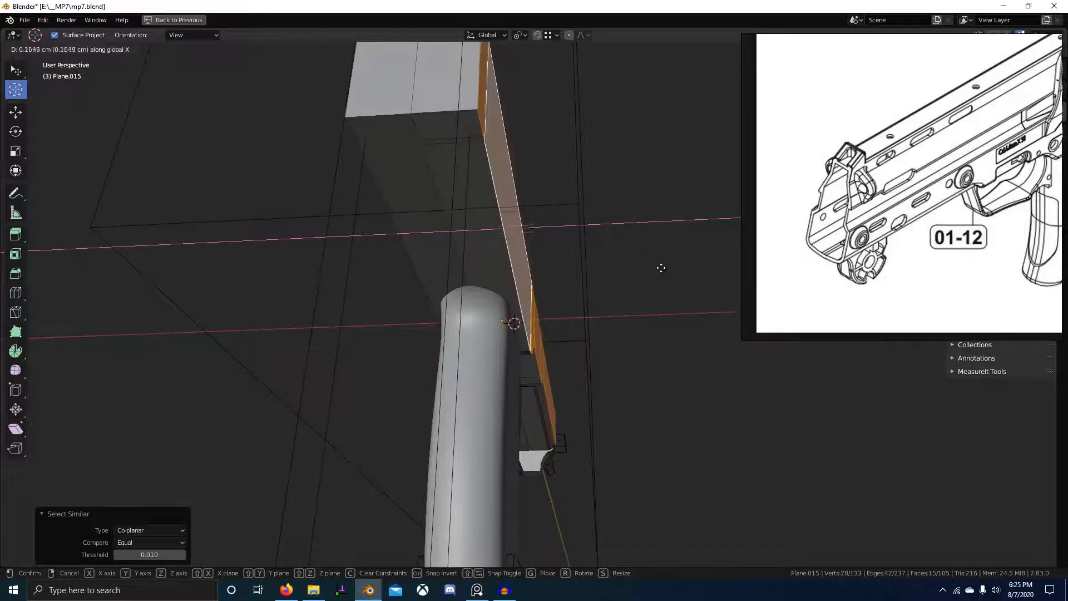
click(670, 265)
Compare the receiver's lower section with the 01-12 line drawing from behind, below and the side.
middle_drag(629, 336, 517, 336)
scroll(568, 395, up, 2)
shift+middle_drag(750, 355, 618, 369)
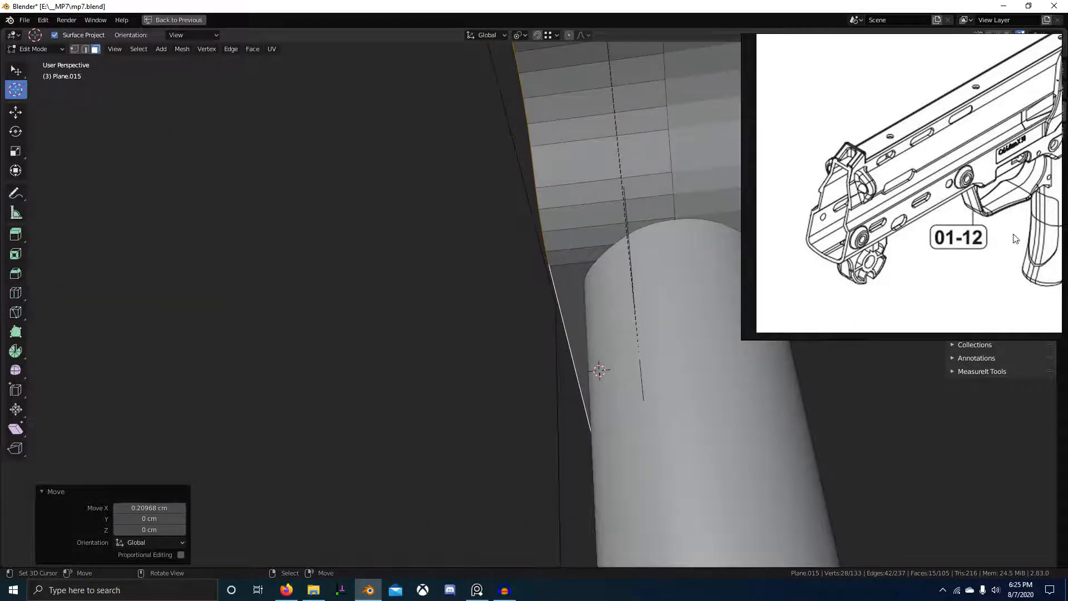
scroll(978, 264, down, 3)
middle_drag(977, 264, 840, 276)
middle_drag(718, 301, 705, 386)
scroll(612, 384, down, 4)
middle_drag(598, 380, 616, 343)
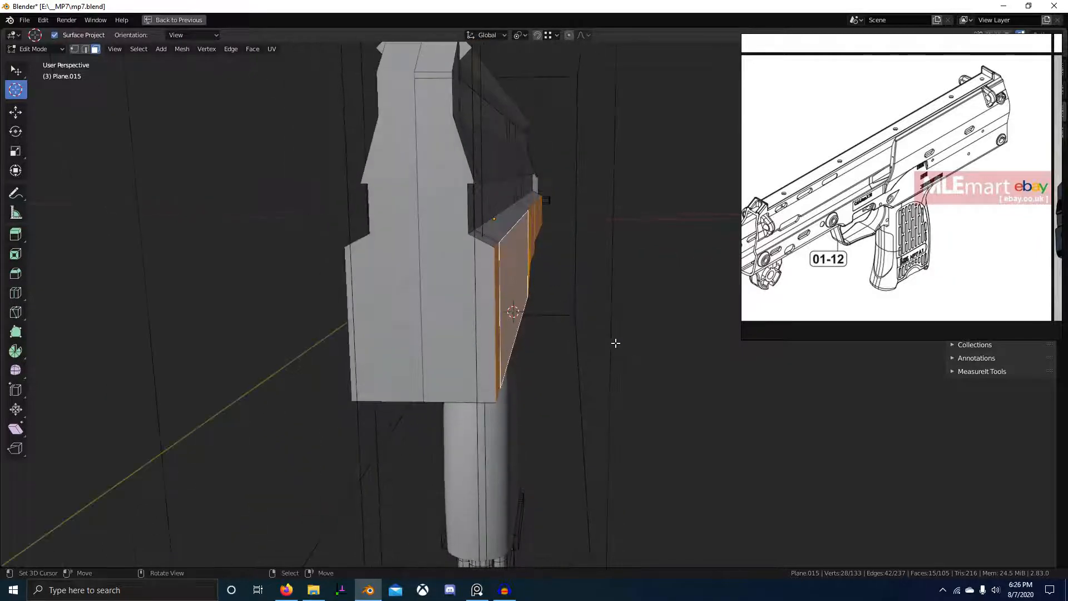
scroll(816, 258, up, 5)
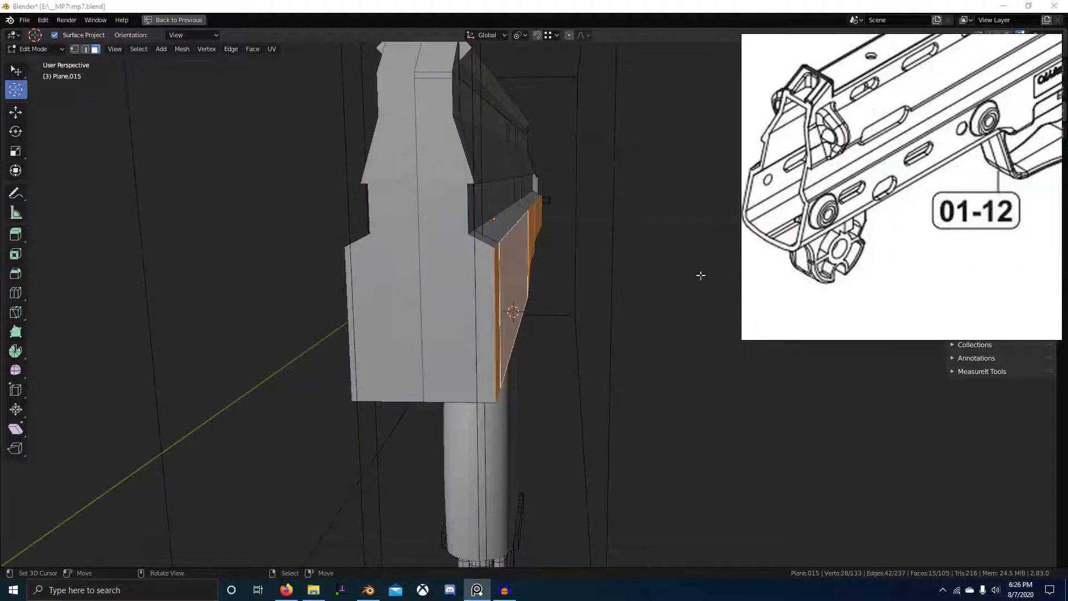
middle_drag(603, 298, 457, 291)
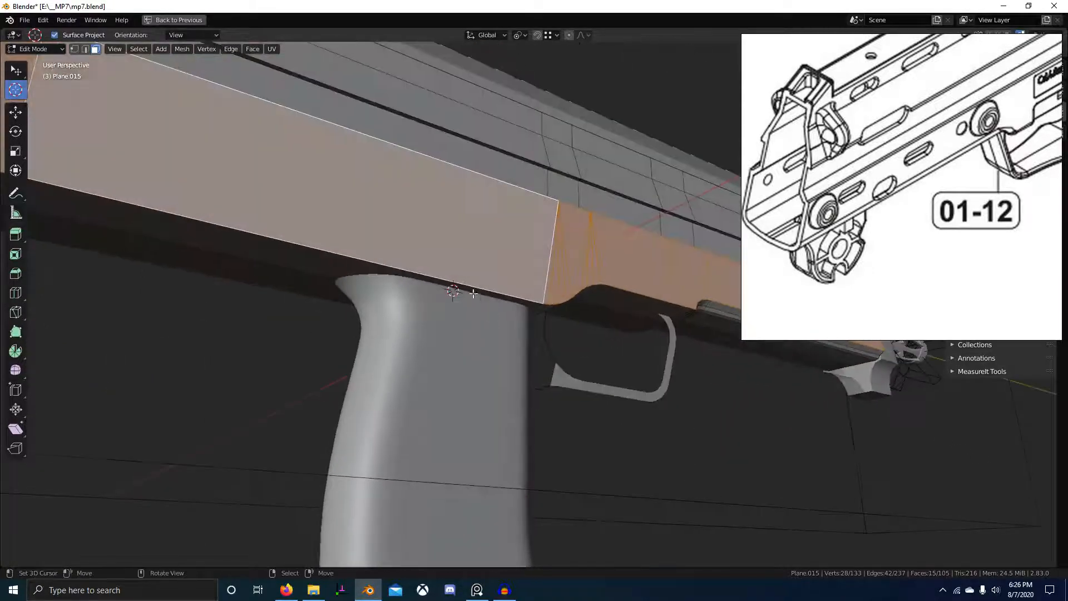
Try to select the path of edges along the receiver's lower side border.
key(2)
right_click(458, 289)
scroll(618, 331, down, 2)
middle_drag(617, 332, 562, 313)
shift+middle_drag(578, 313, 517, 351)
scroll(523, 334, up, 1)
ctrl+right_click(539, 294)
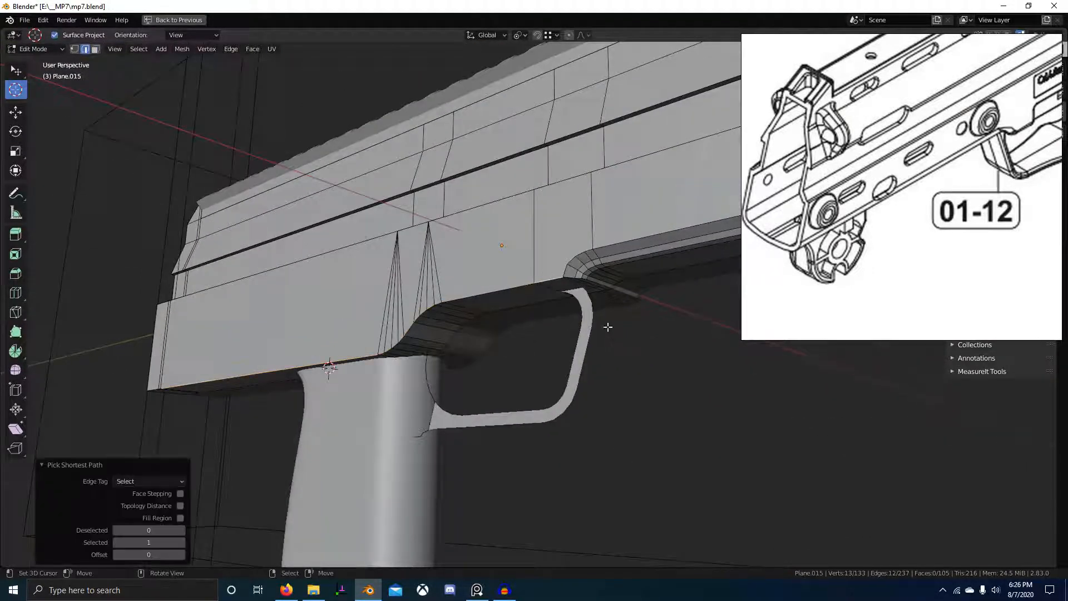
middle_drag(608, 326, 529, 310)
right_click(564, 235)
Add the beveled border faces ahead of the trigger guard to the selected lower side faces.
scroll(528, 310, up, 3)
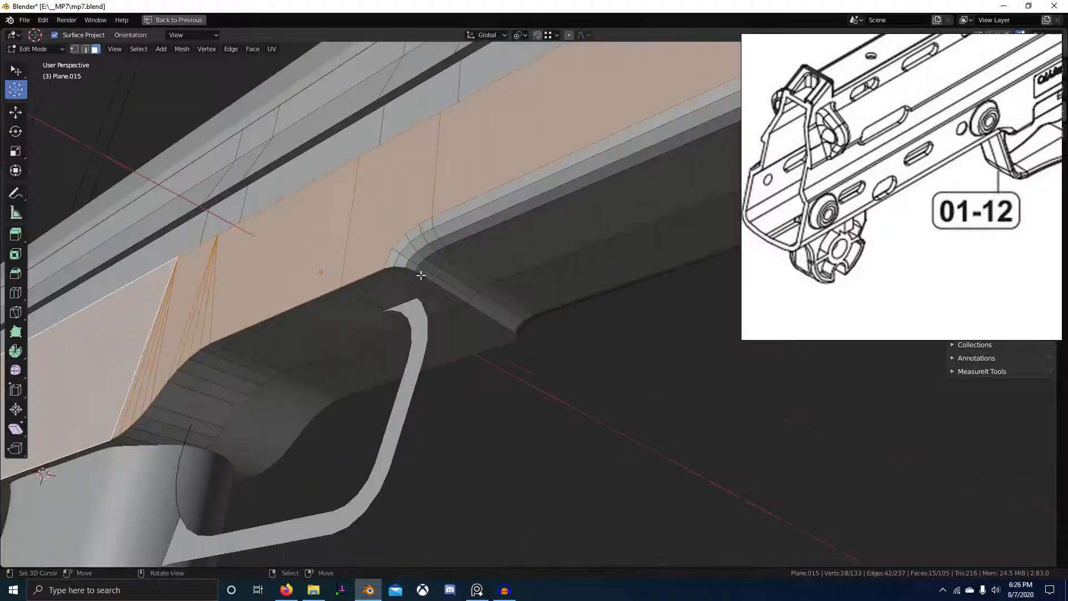
alt+shift+click(396, 252)
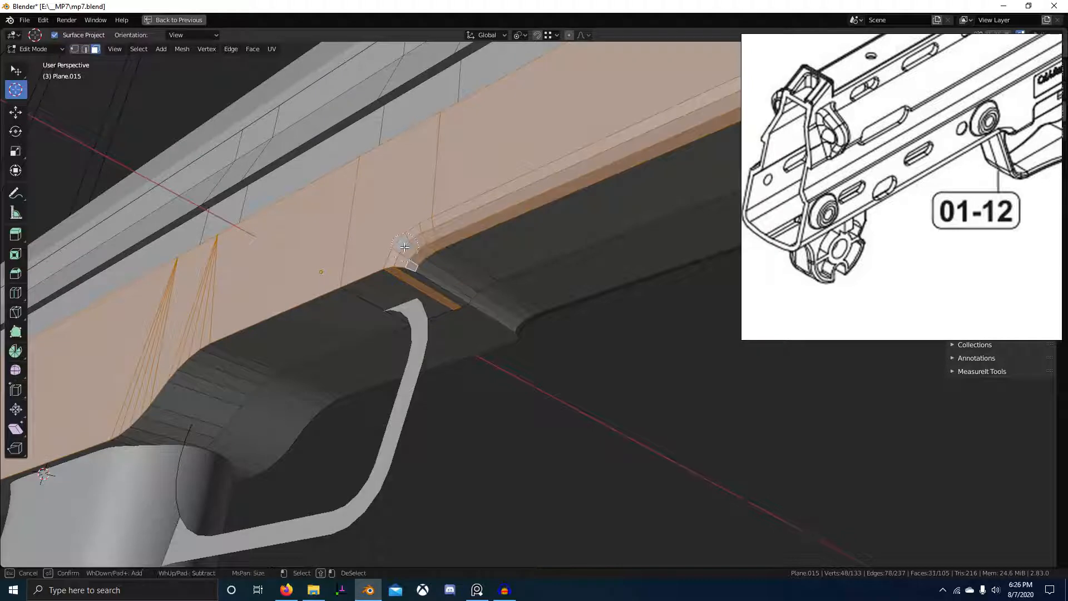
middle_drag(405, 247, 453, 230)
middle_drag(517, 245, 641, 362)
Adjust the width of the receiver's lower section by moving the side and bevel faces along X in three passes.
key(g)
key(x)
click(658, 333)
key(g)
key(x)
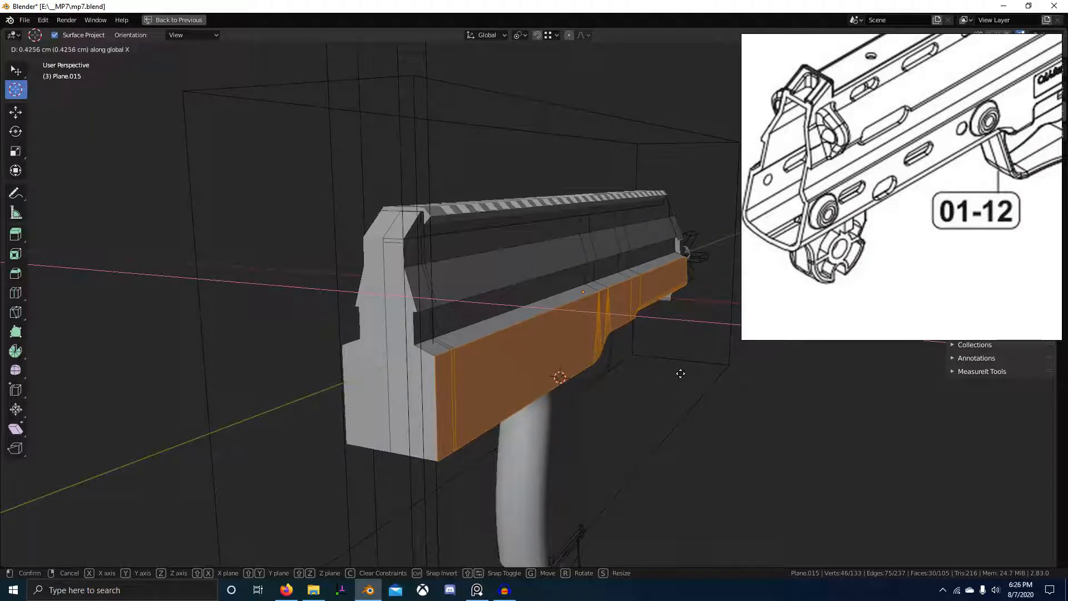
click(681, 373)
middle_drag(675, 372, 427, 365)
key(g)
key(x)
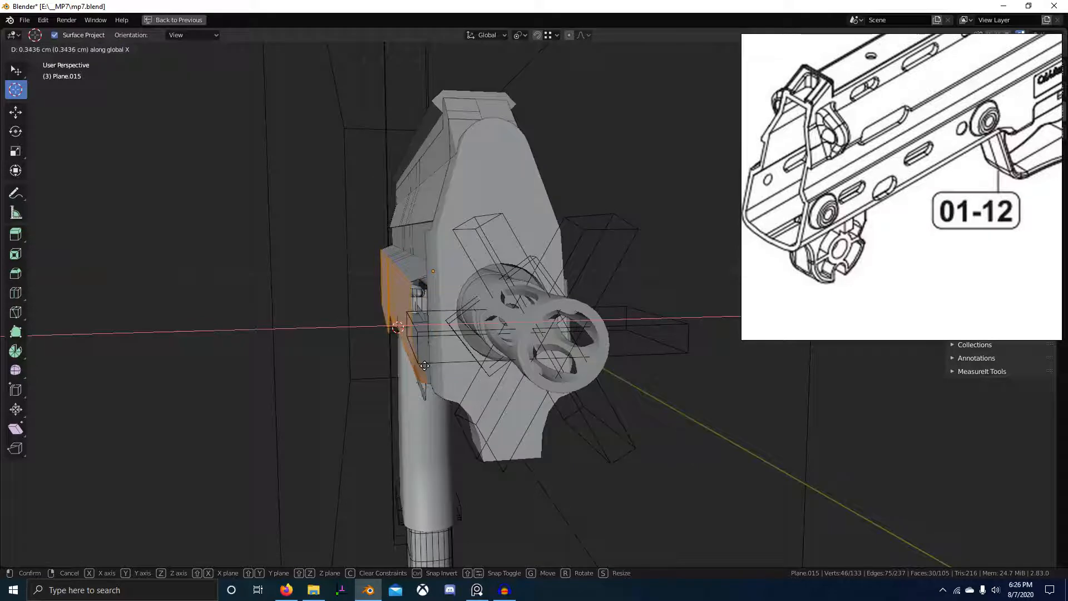
click(426, 366)
Isolate the receiver and move its selected side faces inward along X by about 0.15 cm, leaving the isolated view when done.
key(KP_Divide)
middle_drag(425, 362, 469, 392)
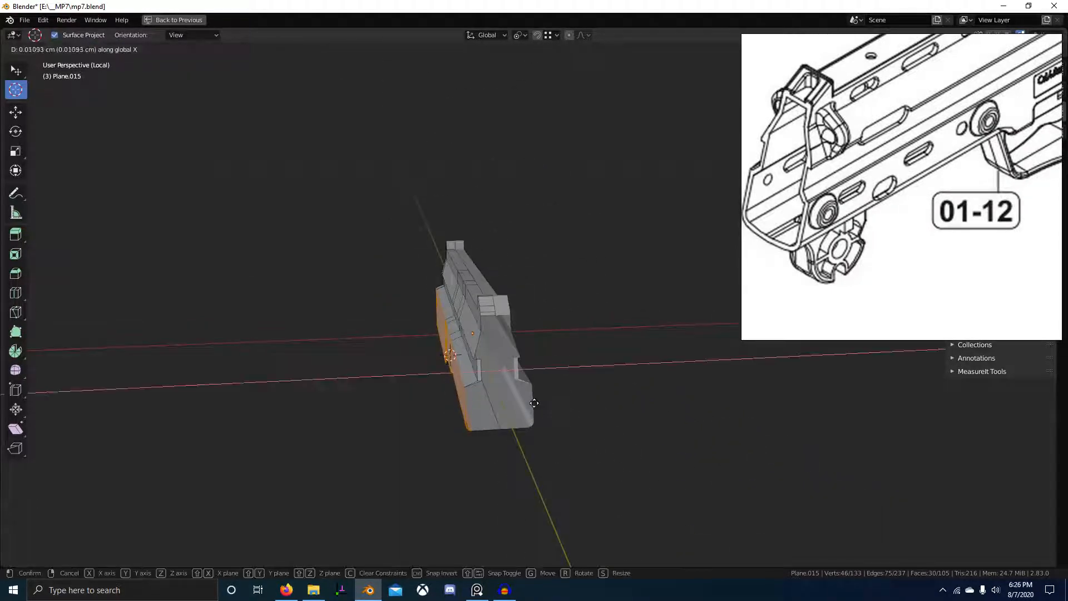
key(x)
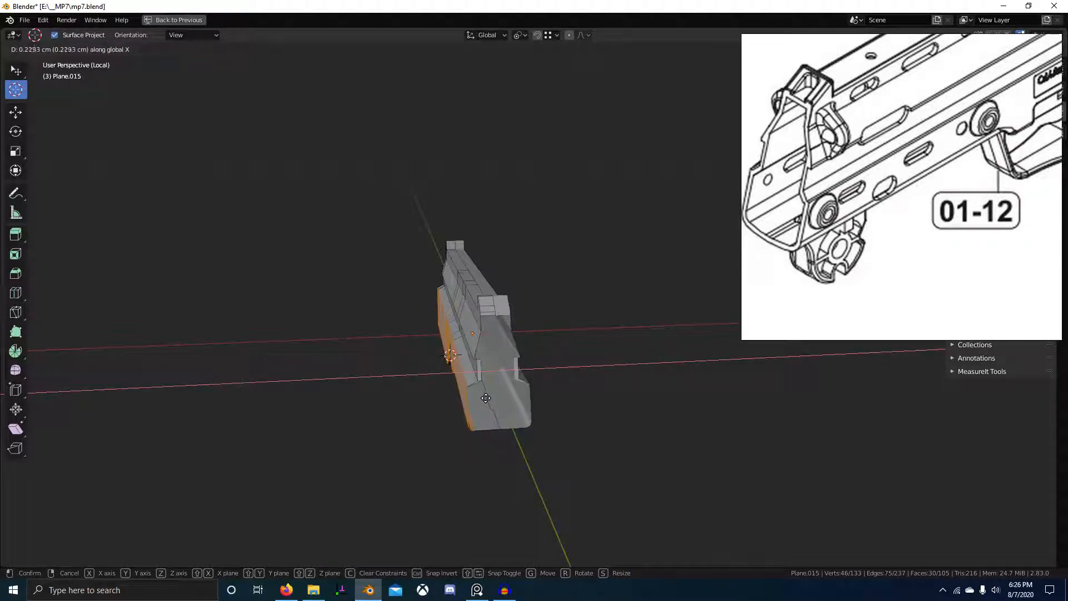
right_click(485, 398)
key(g)
key(x)
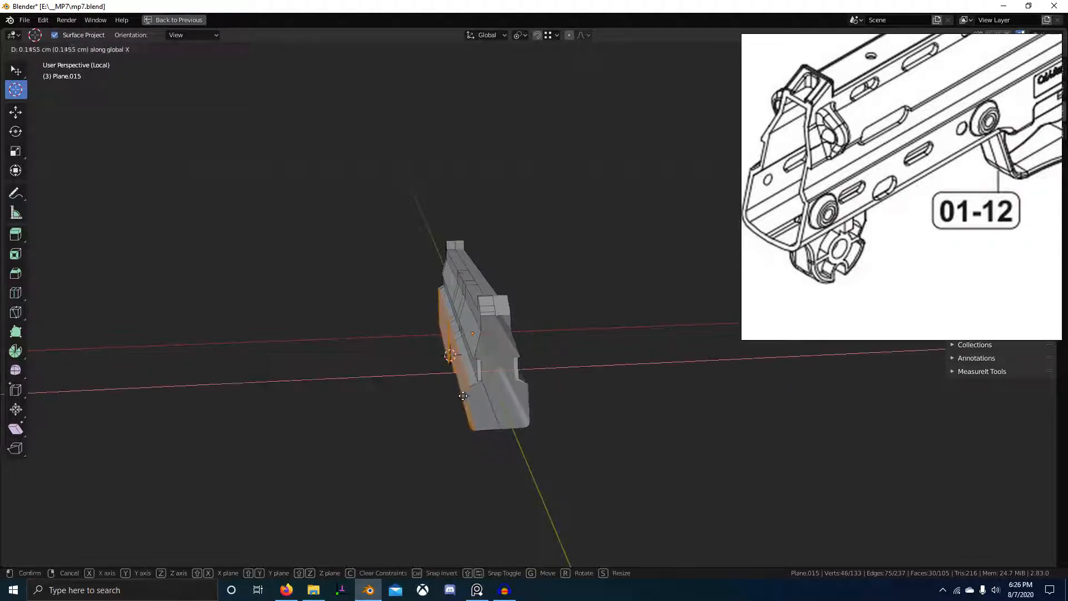
click(459, 395)
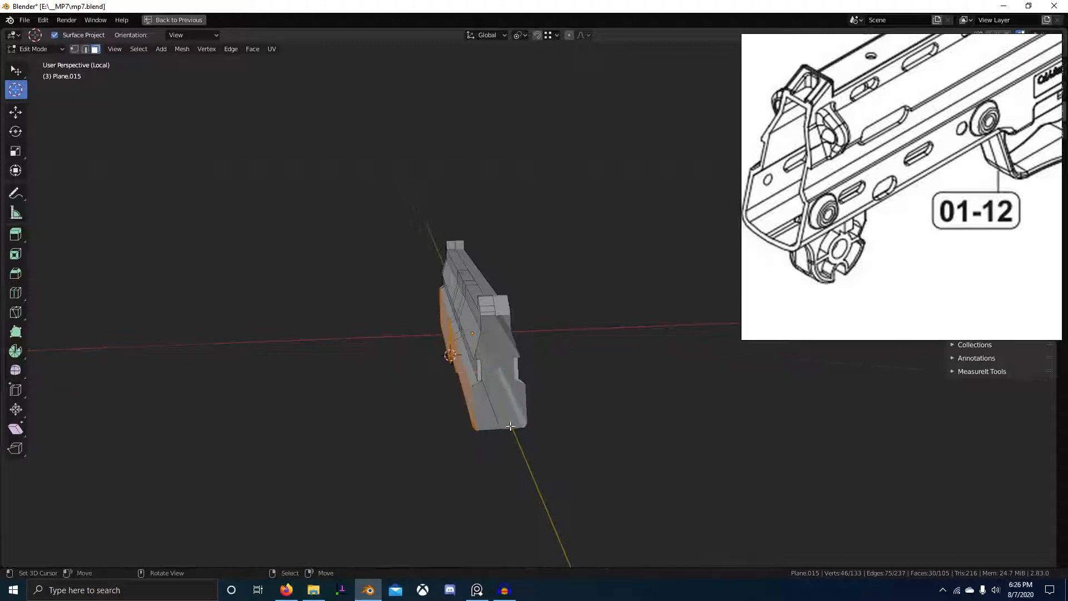
key(Tab)
middle_drag(459, 395, 553, 398)
key(KP_Divide)
Select the front plate's lower side border and move it along X by about 0.2 cm to match the receiver's side.
right_click(469, 269)
key(Tab)
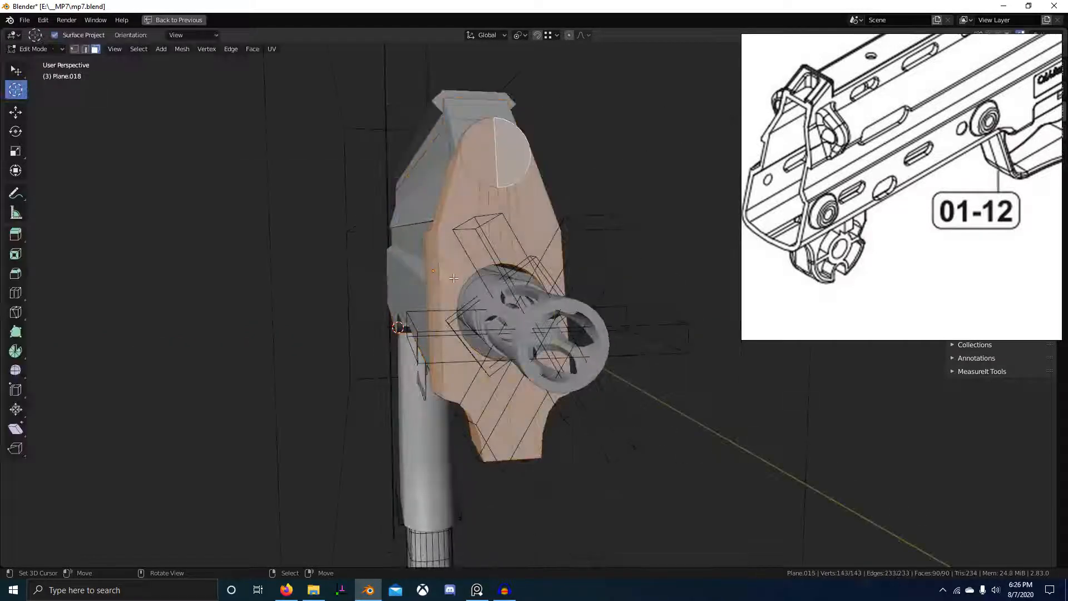
middle_drag(469, 269, 572, 402)
right_click(572, 402)
shift+right_click(580, 396)
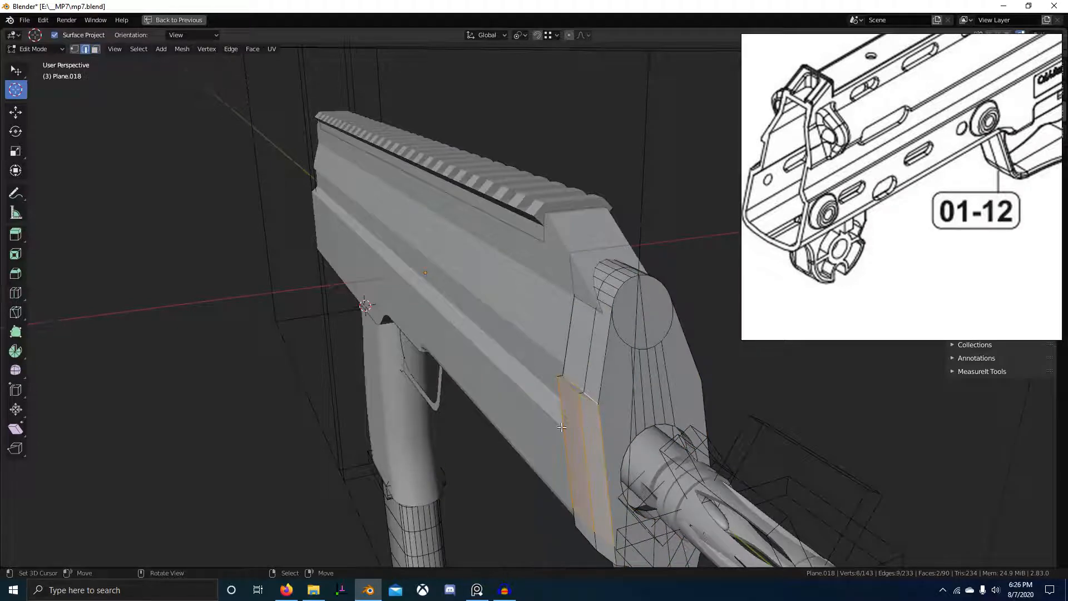
key(1)
middle_drag(562, 427, 491, 418)
key(g)
key(x)
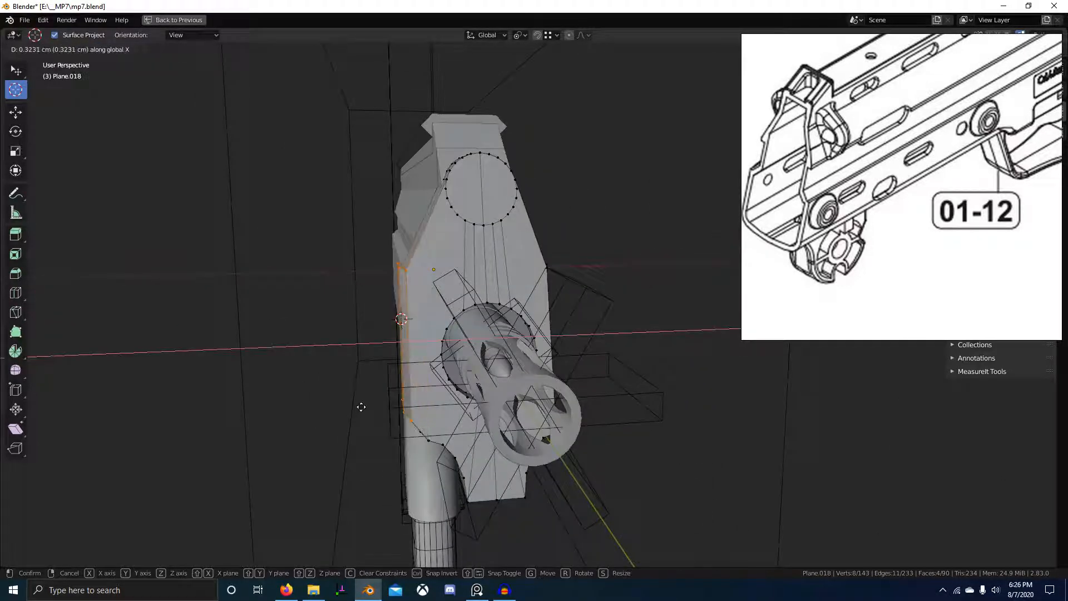
middle_drag(360, 405, 427, 422)
click(360, 413)
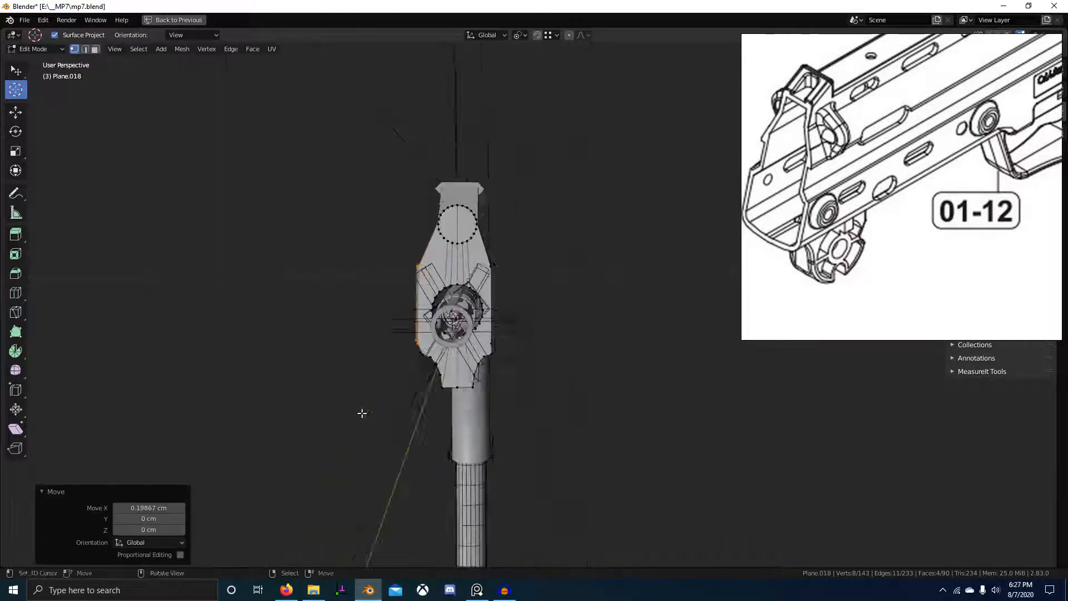
Open the receiver and front plate for editing together and move their selected lower sides along X.
middle_drag(360, 412, 550, 341)
key(Tab)
click(583, 324)
key(Tab)
scroll(564, 322, up, 3)
scroll(580, 228, down, 4)
key(g)
key(x)
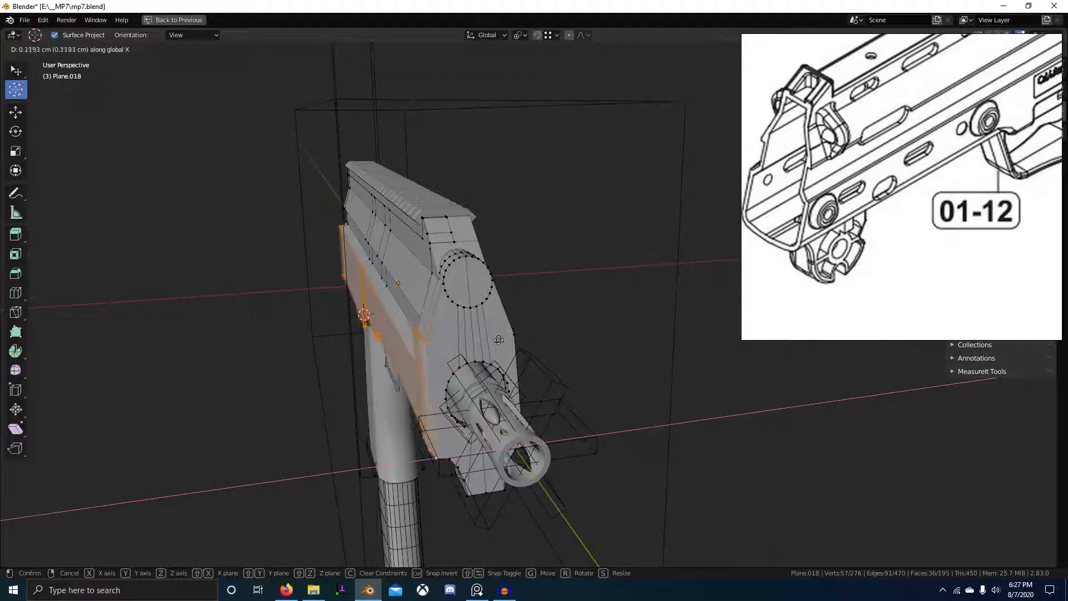
click(429, 340)
Shift the combined lower side of the receiver and front plate by about 0.33 cm along X.
middle_drag(429, 340, 425, 384)
key(g)
key(x)
click(678, 345)
middle_drag(367, 429, 363, 438)
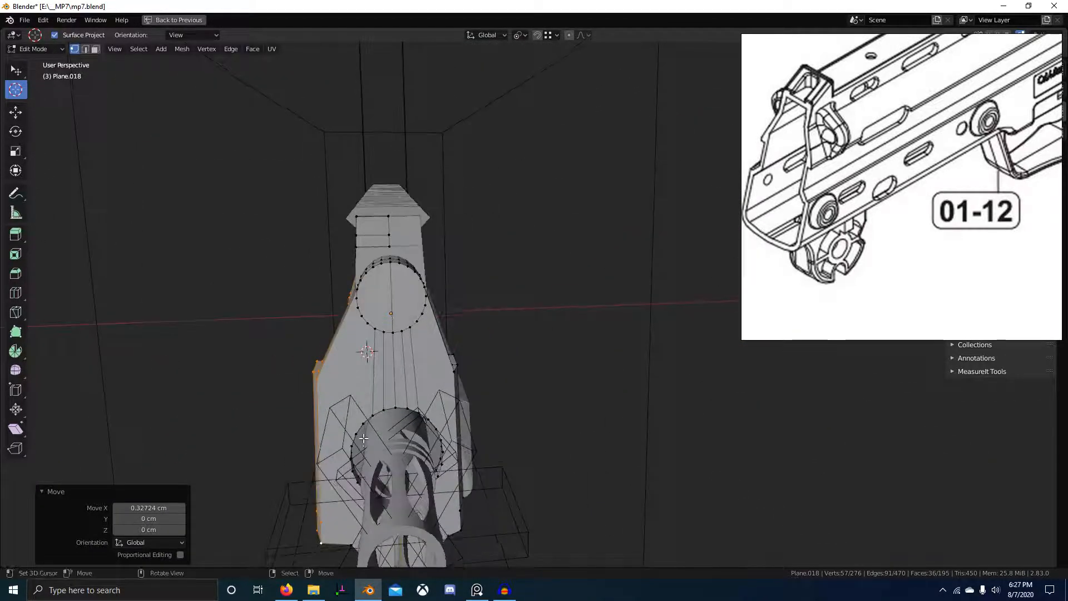
Bring up the photo of the aimed weapon on the reference board and move the shared lower side about 0.23 cm along X.
scroll(822, 190, down, 8)
middle_drag(1000, 106, 878, 220)
middle_drag(987, 139, 824, 188)
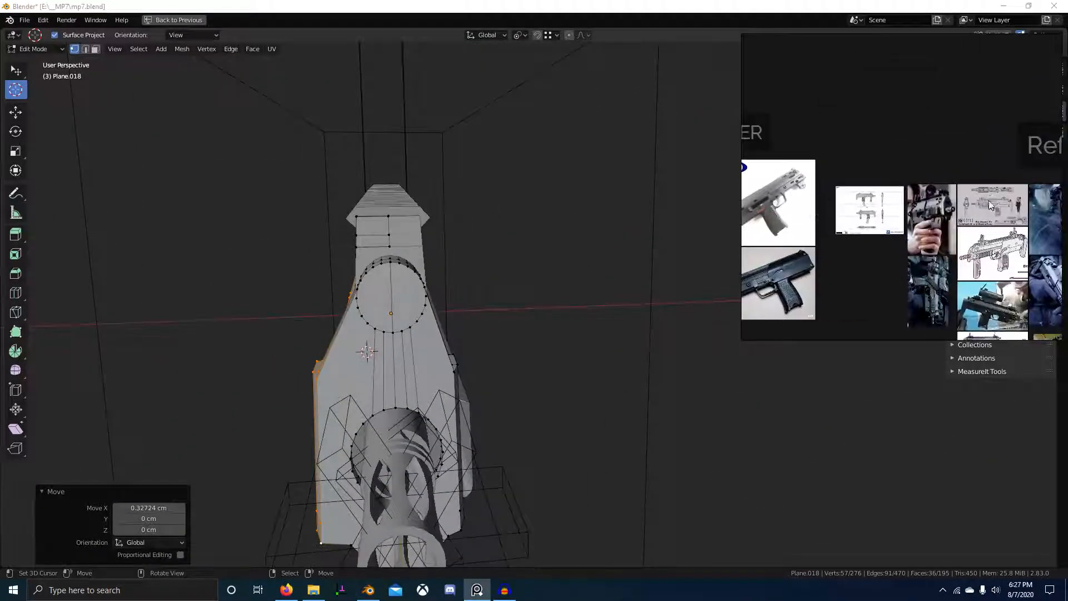
scroll(938, 217, up, 4)
scroll(938, 216, up, 3)
middle_drag(442, 298, 449, 295)
key(g)
key(x)
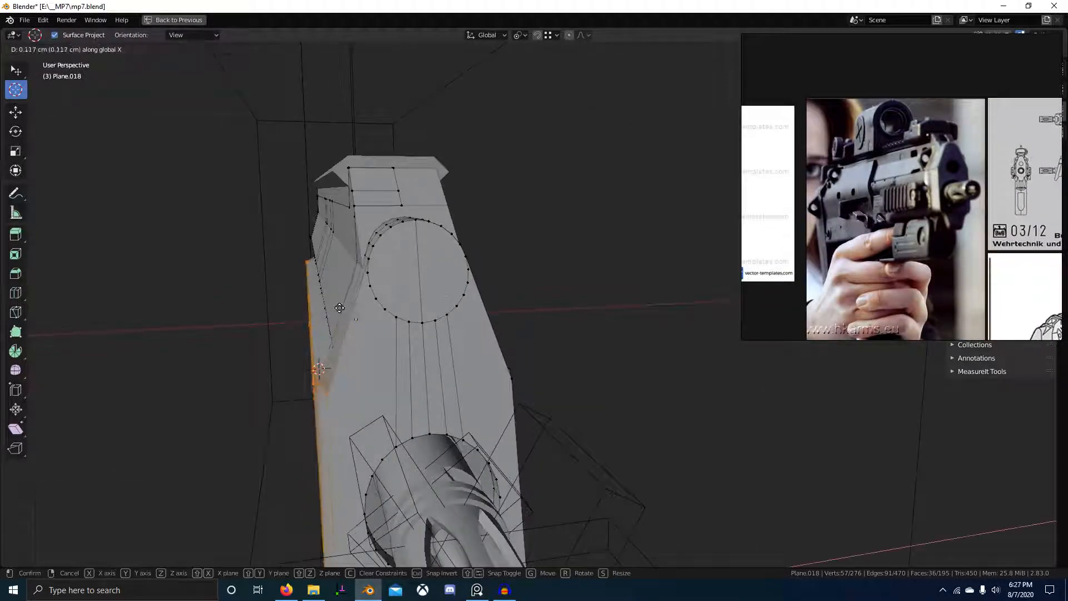
click(208, 334)
Move the lower side of the receiver and front plate outward along X by about 0.19 cm.
middle_drag(207, 334, 514, 314)
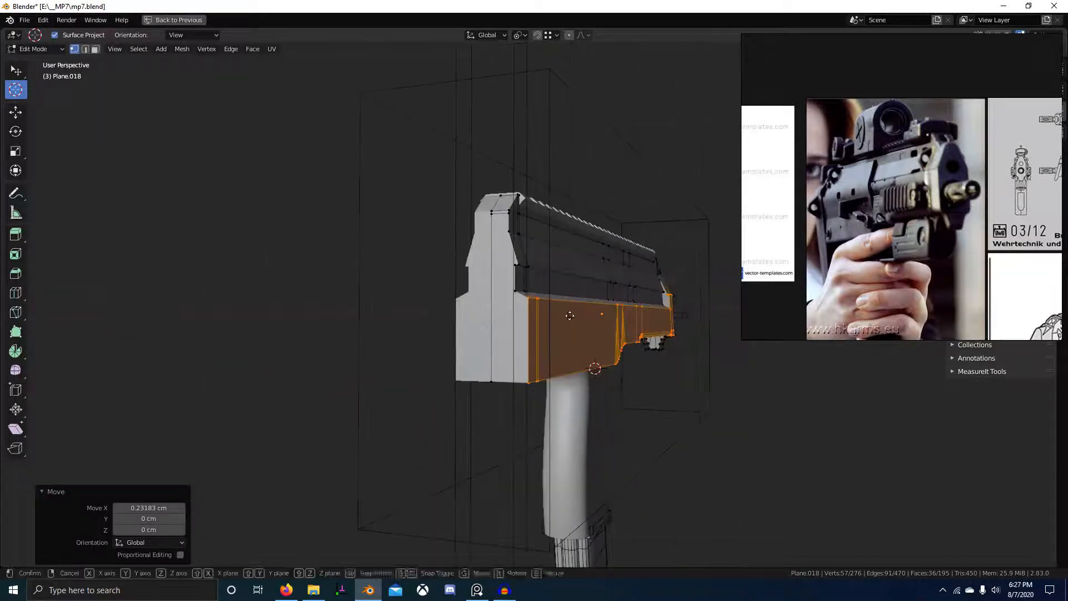
key(x)
click(593, 313)
Return to the 01-12 line drawing on the reference board and examine the receiver's lower side profile.
scroll(885, 261, down, 8)
middle_drag(801, 295, 990, 281)
scroll(939, 281, up, 6)
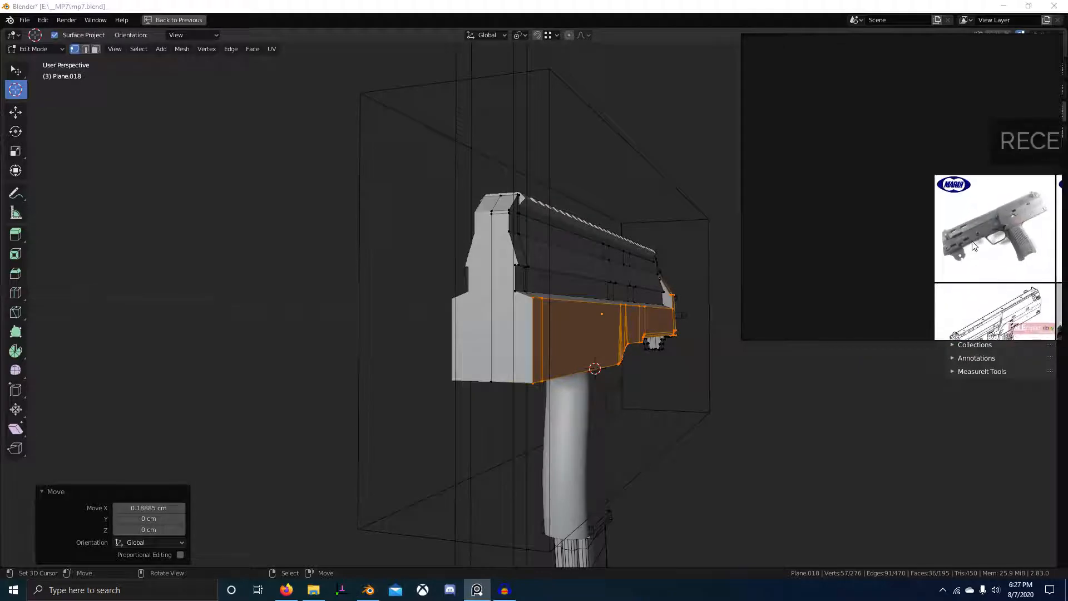
scroll(918, 267, up, 6)
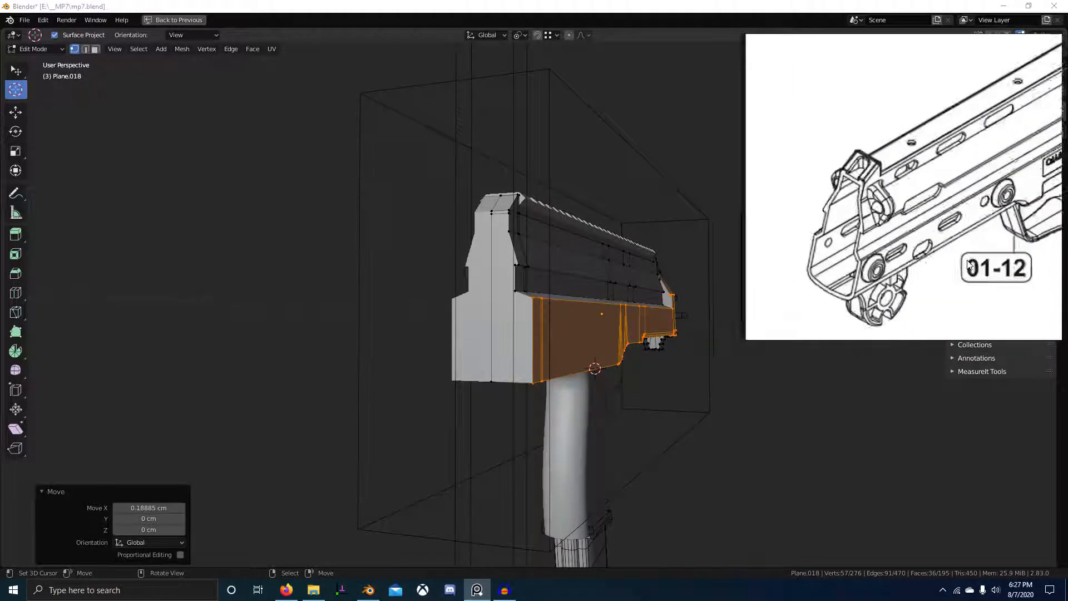
scroll(607, 293, up, 1)
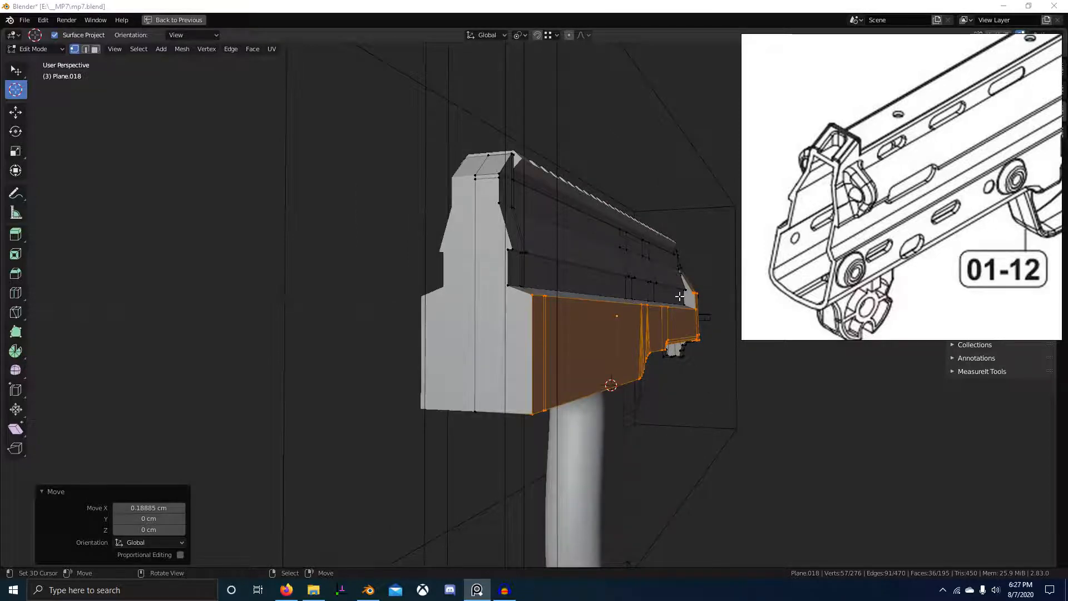
Undo the last move of the lower receiver side and shift it 0.2 cm along X instead.
middle_drag(680, 297, 396, 303)
scroll(423, 280, up, 1)
key(ctrl+z)
scroll(501, 275, up, 3)
scroll(636, 290, down, 4)
key(g)
key(x)
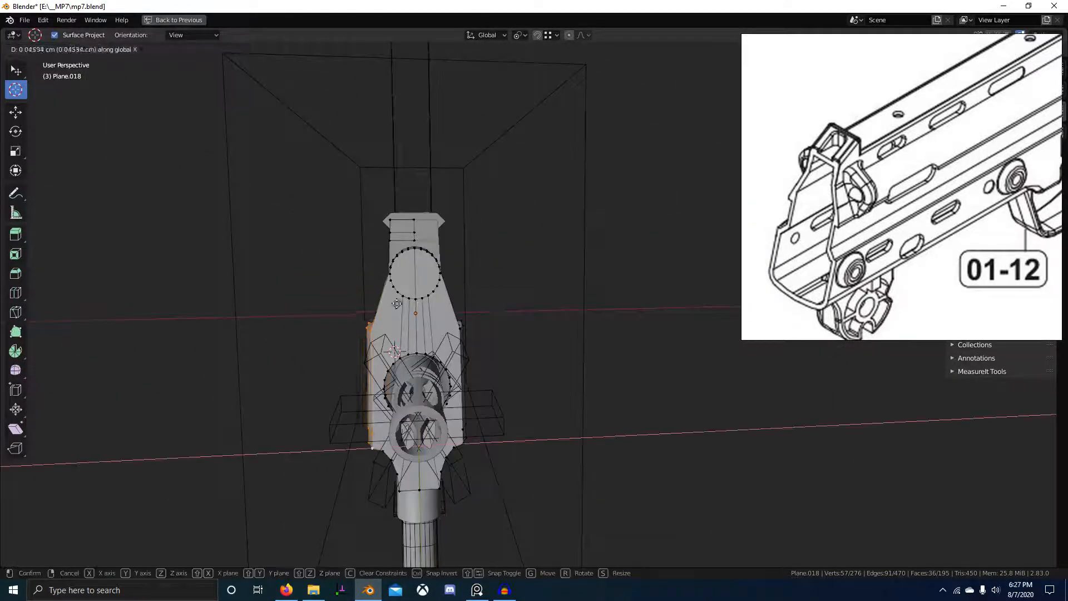
click(357, 306)
middle_drag(356, 306, 619, 307)
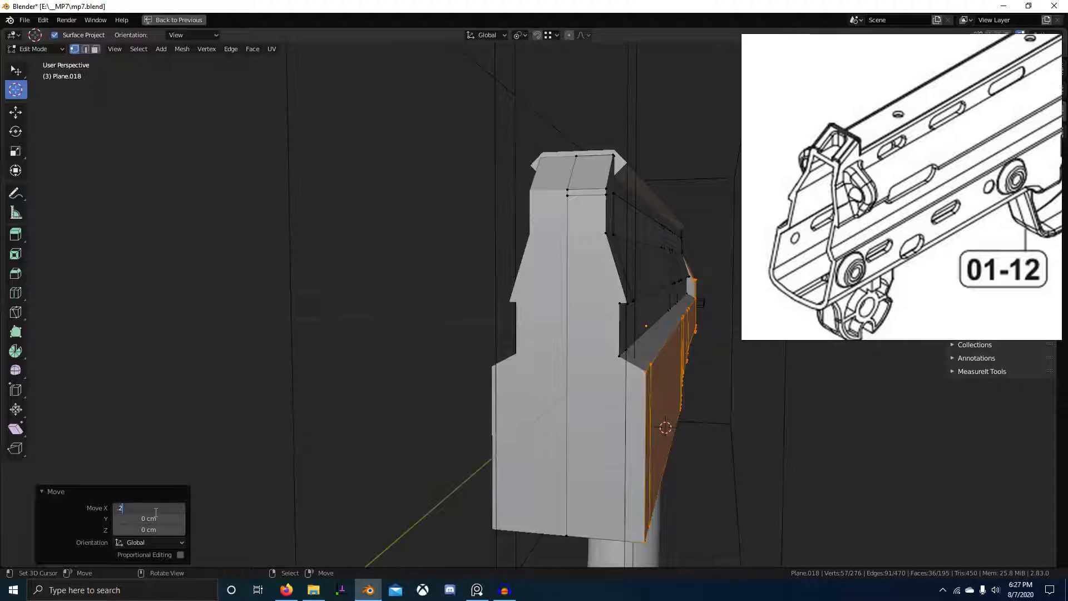
middle_drag(354, 477, 512, 494)
scroll(707, 289, up, 5)
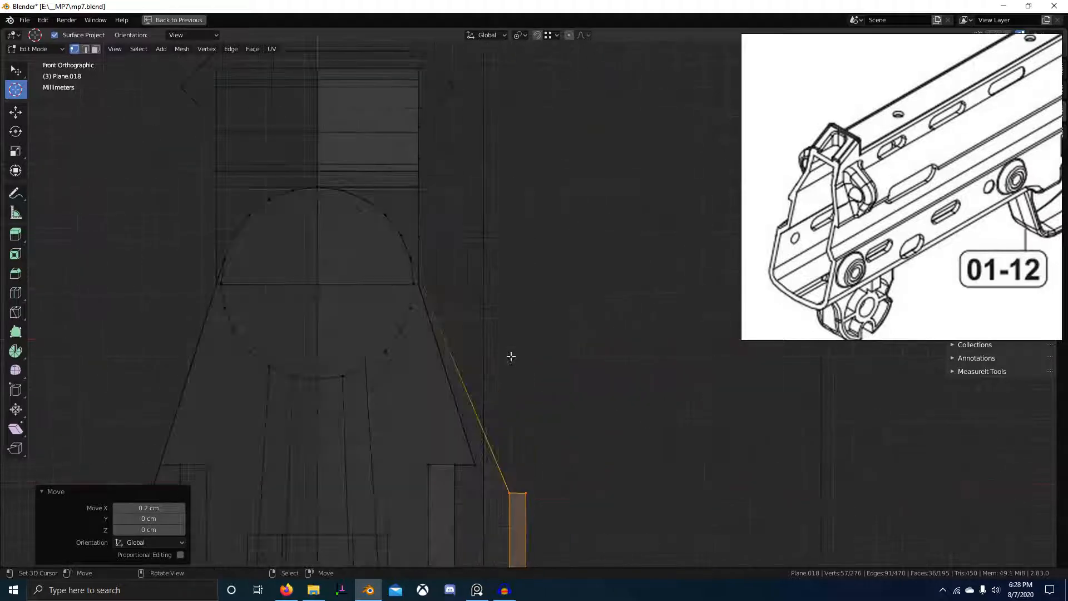
scroll(410, 274, up, 2)
scroll(384, 253, up, 1)
scroll(608, 317, up, 3)
shift+middle_drag(384, 233, 568, 299)
scroll(541, 274, up, 2)
key(g)
key(x)
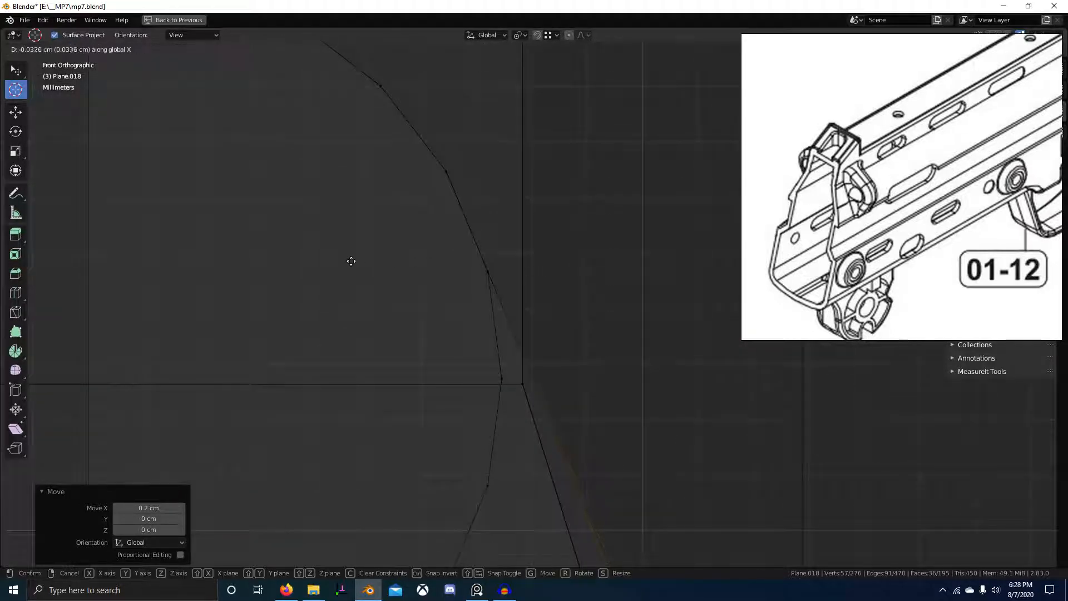
key(Escape)
scroll(556, 343, down, 7)
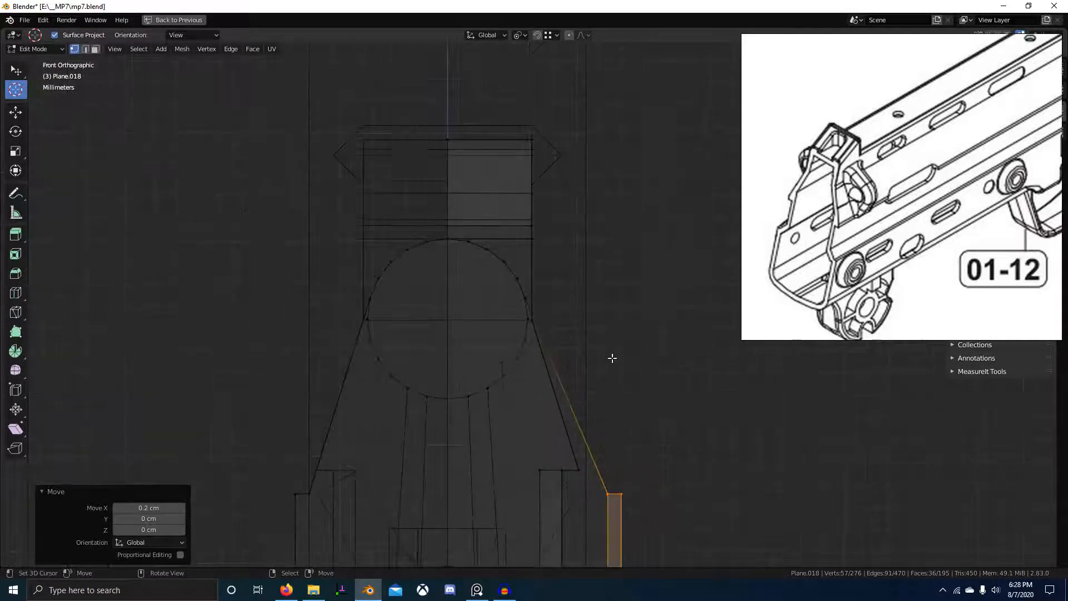
Turn off X-ray and examine the widened lower section in both object and edit mode.
key(alt+z)
mouse_move(623, 376)
middle_down()
mouse_move(600, 421)
mouse_move(484, 437)
mouse_move(390, 431)
mouse_move(560, 393)
mouse_move(529, 386)
mouse_move(531, 337)
mouse_move(504, 382)
middle_up()
scroll(390, 431, up, 4)
key(Tab)
scroll(560, 393, down, 4)
scroll(504, 382, up, 2)
key(Tab)
scroll(534, 352, up, 4)
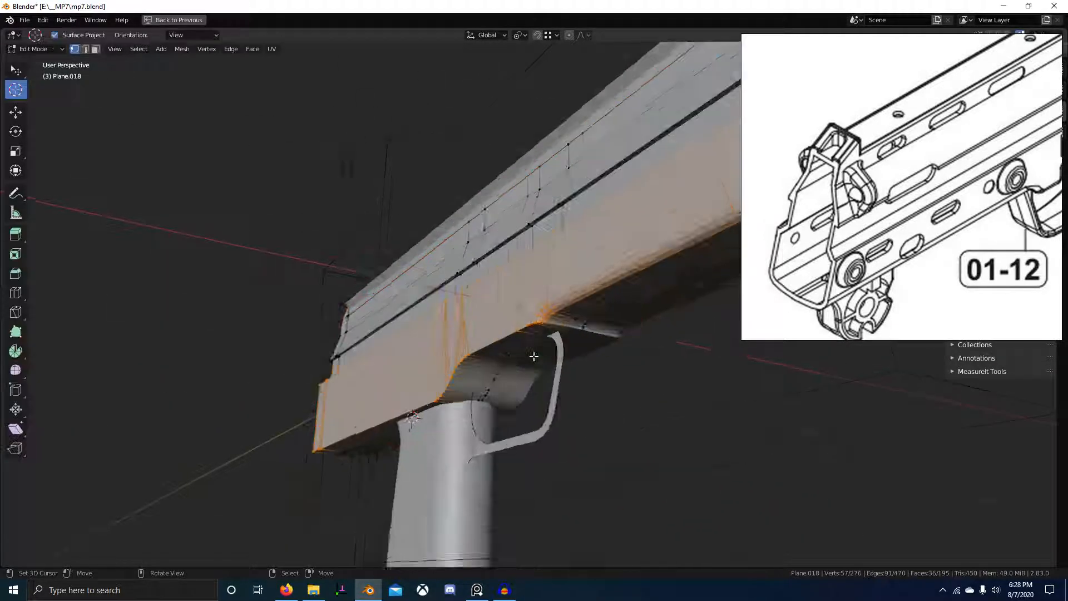
Select the run of edges along the bottom of the lower receiver side in edge selection mode.
key(2)
middle_drag(445, 441, 480, 429)
scroll(386, 477, down, 2)
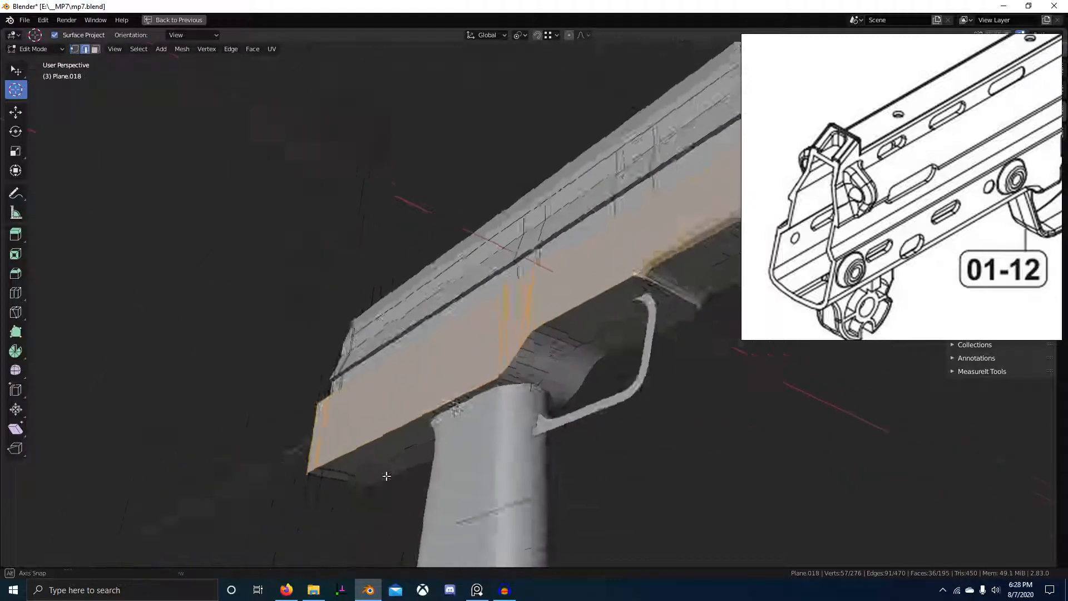
middle_drag(386, 477, 577, 508)
right_click(256, 256)
middle_drag(603, 418, 497, 426)
ctrl+right_click(588, 331)
scroll(670, 389, up, 1)
shift+middle_drag(670, 388, 546, 375)
scroll(546, 375, up, 2)
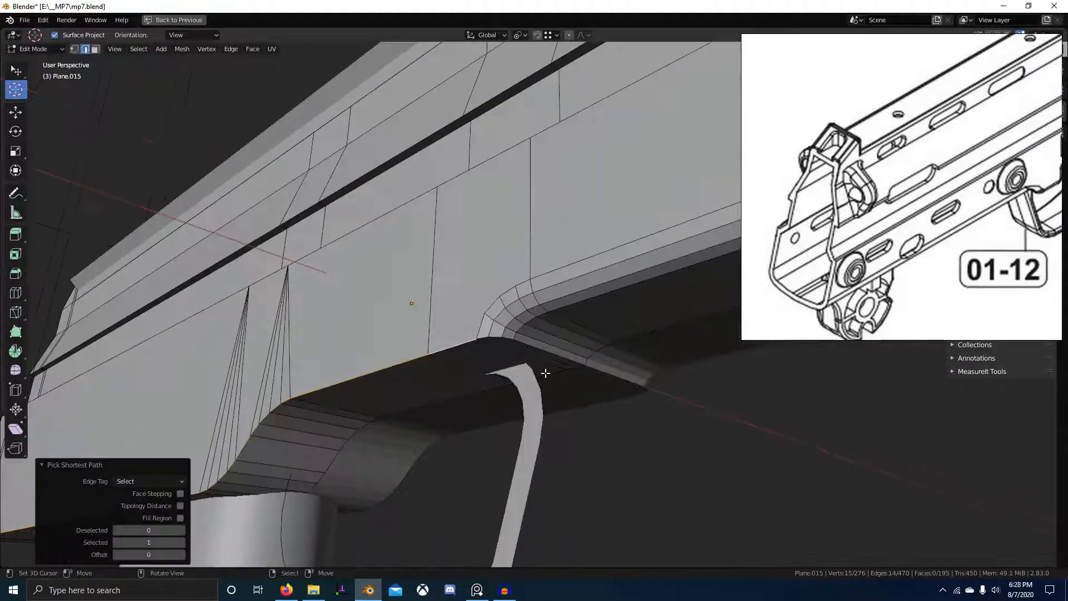
Delete the receiver side face above the front of the trigger guard.
key(3)
right_click(467, 312)
key(x)
key(f)
Select the bottom edge path from above the trigger guard to the receiver's end behind the grip.
middle_drag(469, 382, 729, 343)
right_click(461, 337)
scroll(729, 343, down, 5)
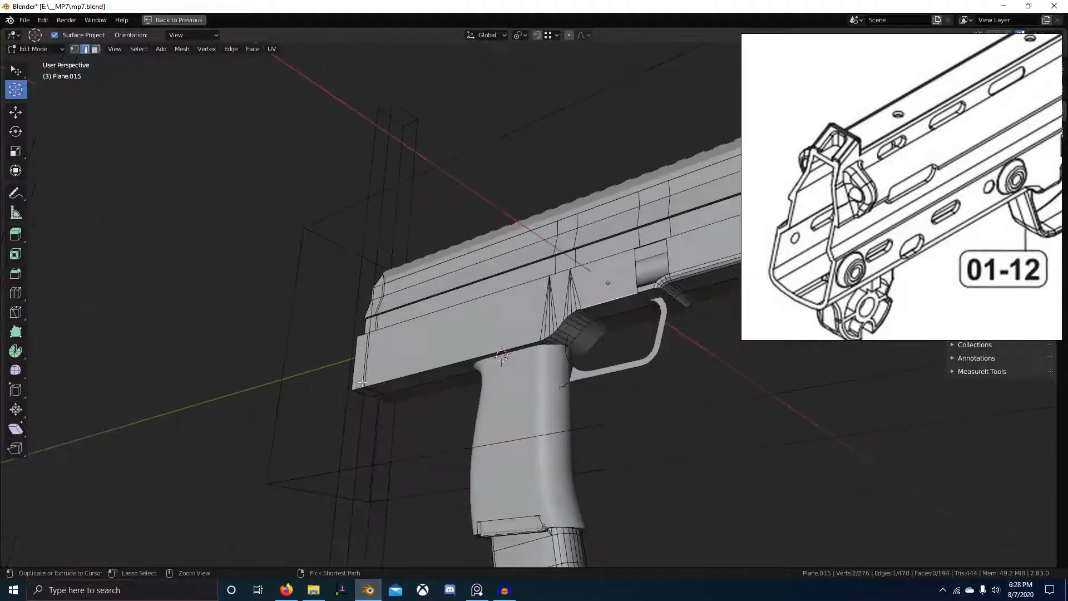
key(KP_3)
ctrl+right_click(193, 352)
scroll(396, 405, down, 2)
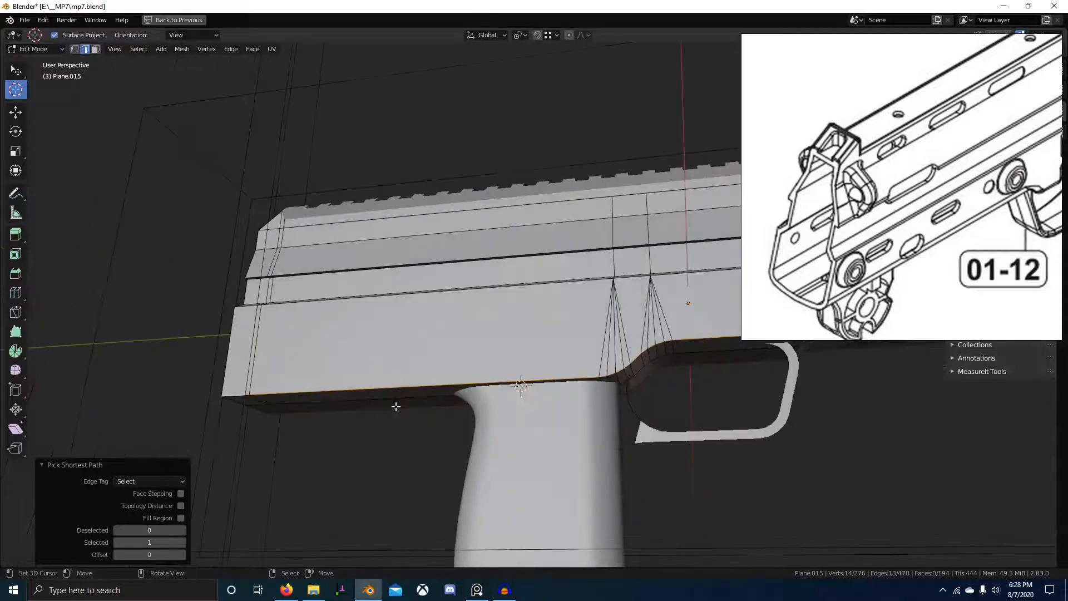
Examine the receiver's bottom edge around the trigger guard and grip in the 01-12 line drawing on the reference board.
middle_drag(984, 230, 796, 292)
scroll(812, 300, up, 2)
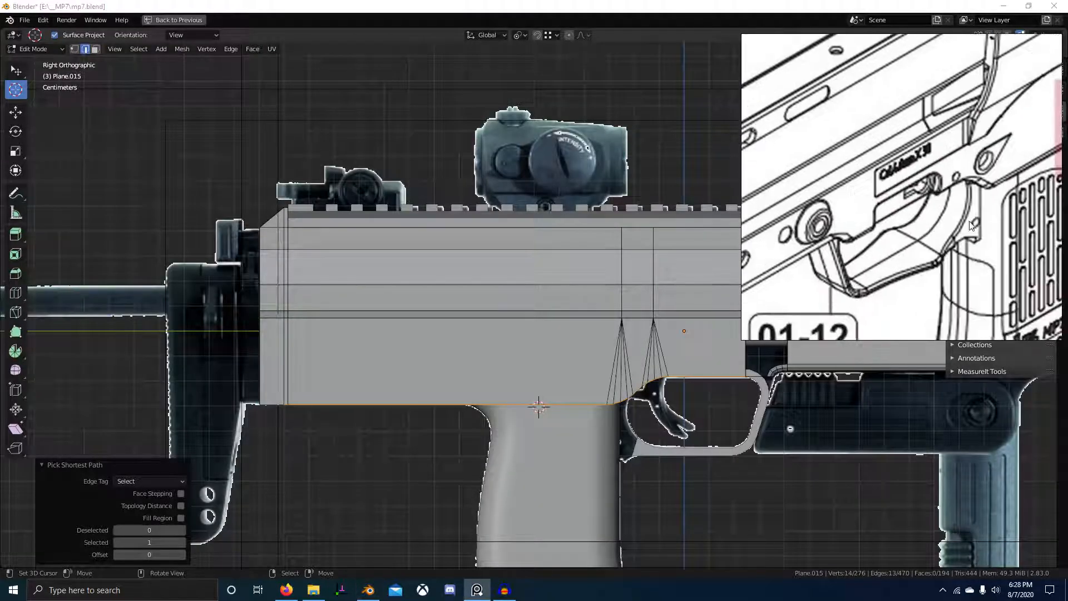
middle_drag(990, 172, 925, 205)
scroll(974, 197, down, 2)
scroll(946, 234, down, 4)
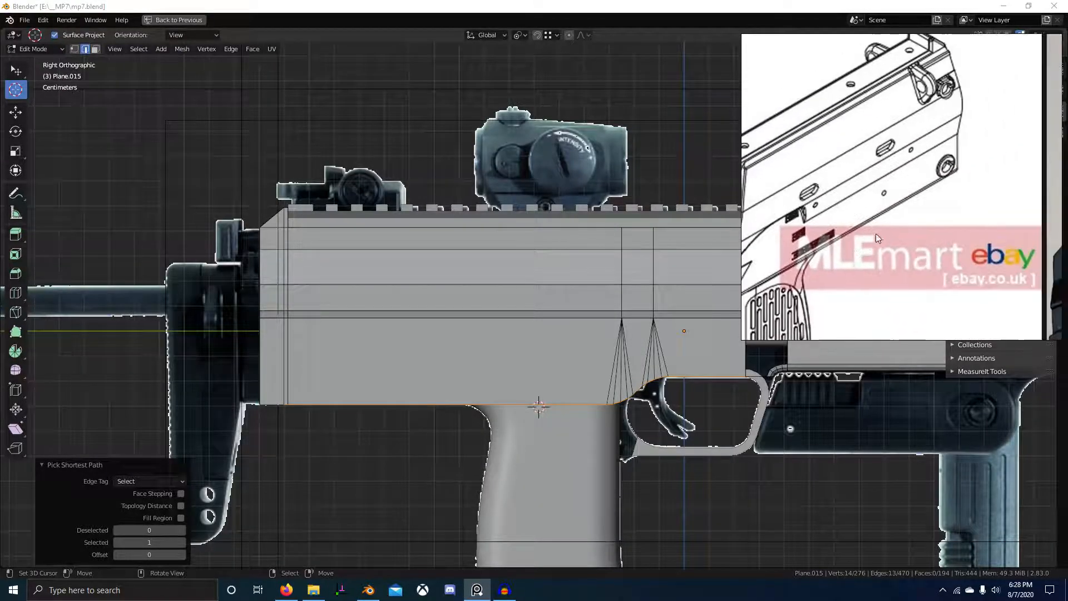
Try a two-segment bevel with a 0.235 cm offset on the selected bottom edges against the side reference.
mouse_move(420, 425)
middle_down()
mouse_move(500, 423)
mouse_move(429, 437)
mouse_move(593, 389)
middle_up()
key(z)
key(KP_3)
key(z)
scroll(469, 402, up, 6)
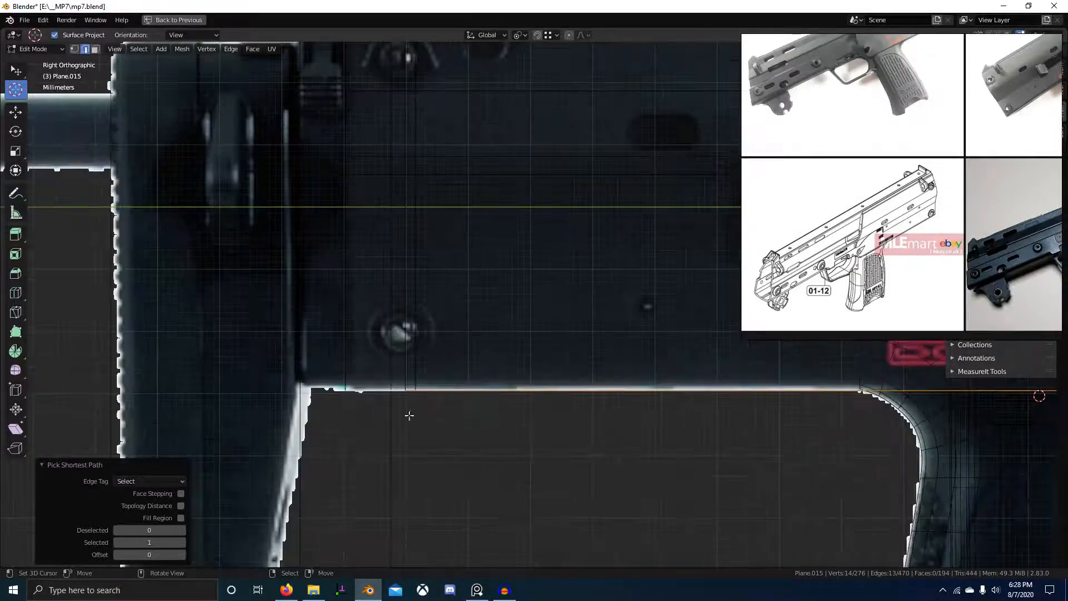
click(236, 388)
mouse_move(236, 387)
middle_down()
mouse_move(551, 423)
mouse_move(489, 410)
mouse_move(492, 380)
mouse_move(505, 375)
middle_up()
key(z)
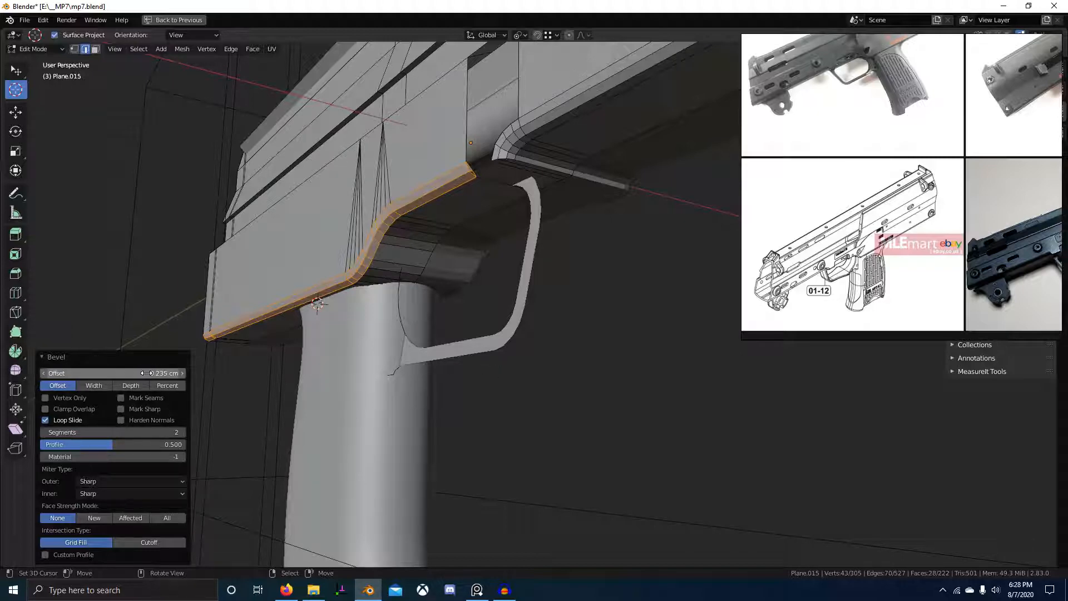
middle_drag(451, 188, 490, 263)
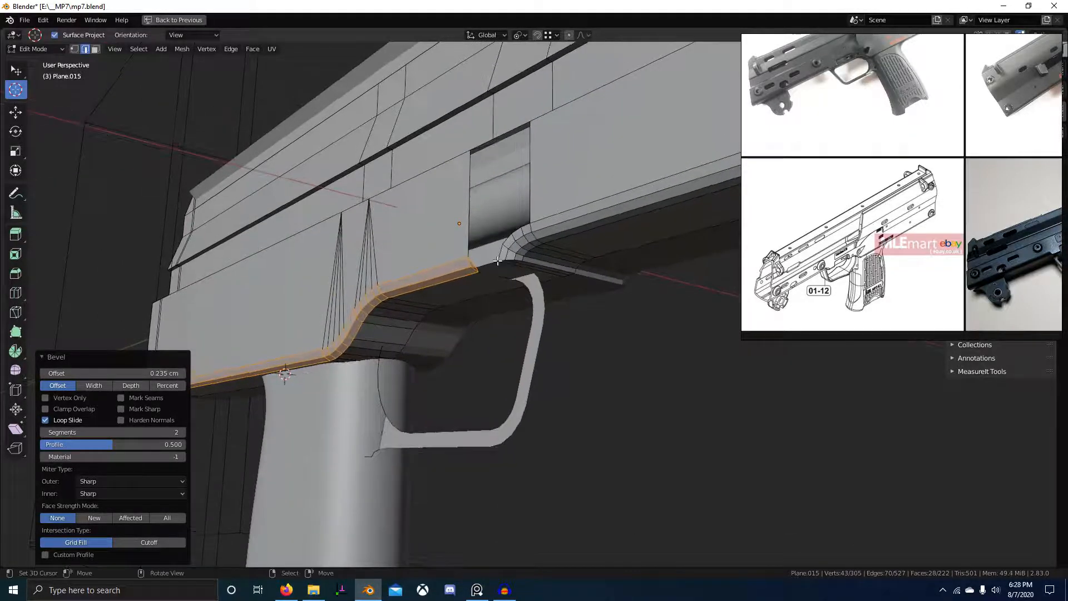
key(ctrl+z)
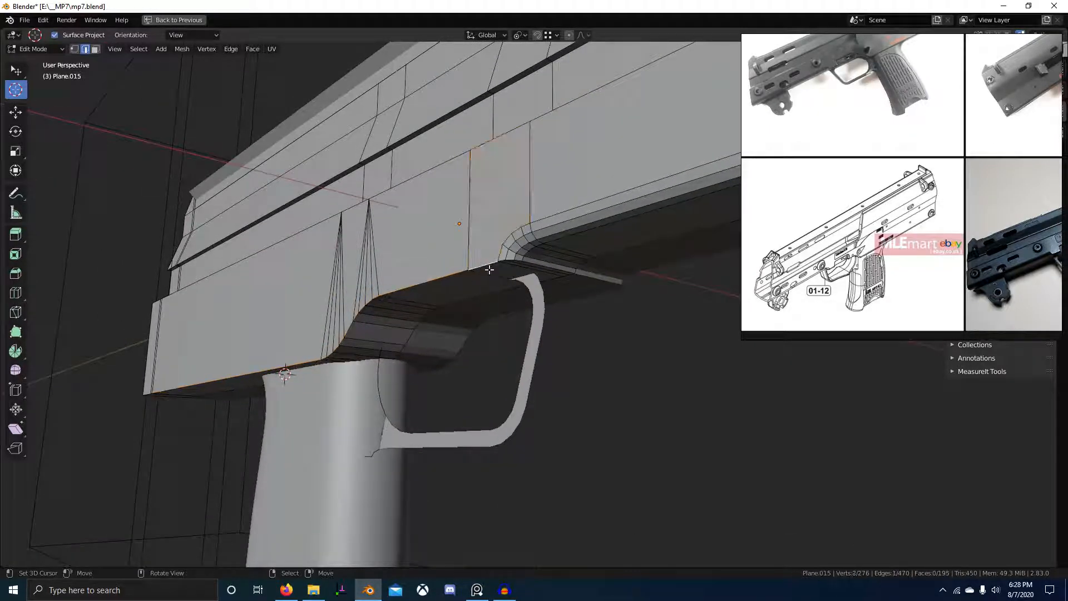
Try the 0.235 cm two-segment bevel with the bottom edge path including the crosswise edge near the front of the trigger guard.
middle_drag(539, 268, 391, 291)
ctrl+right_click(120, 348)
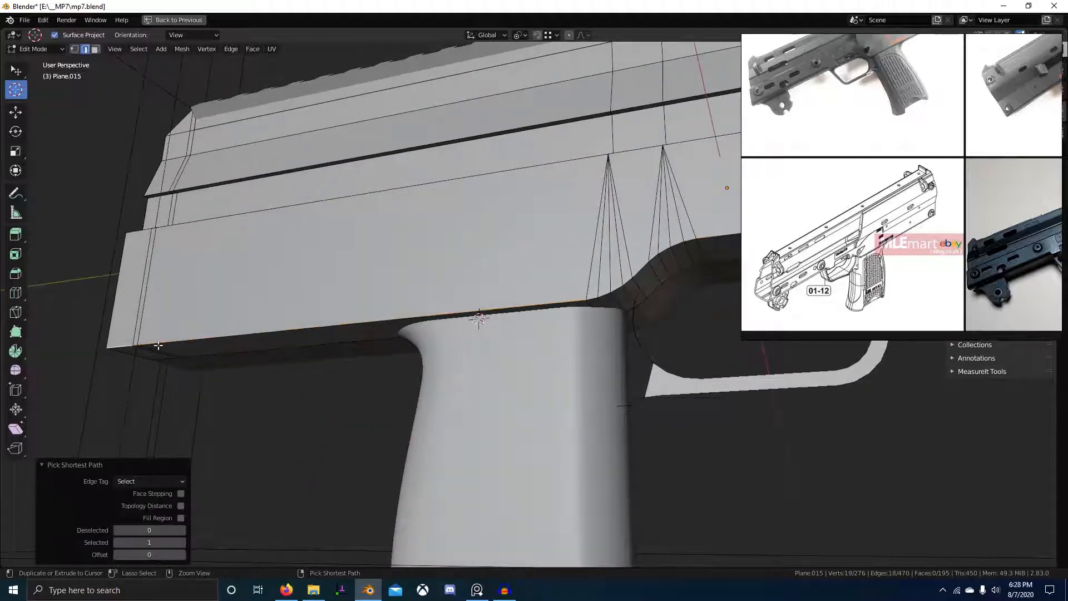
middle_drag(234, 362, 388, 345)
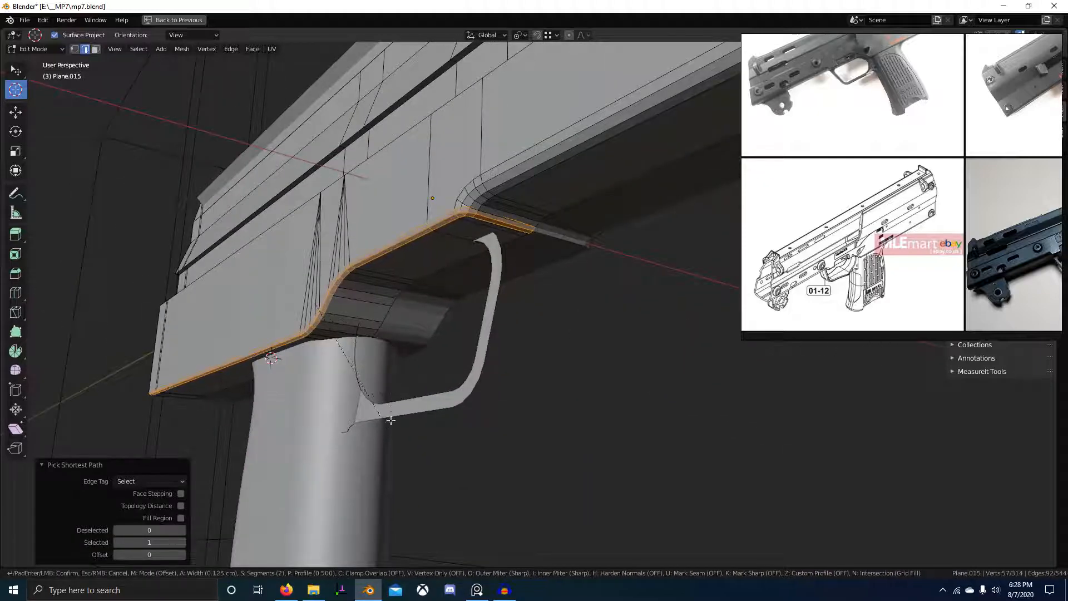
click(399, 460)
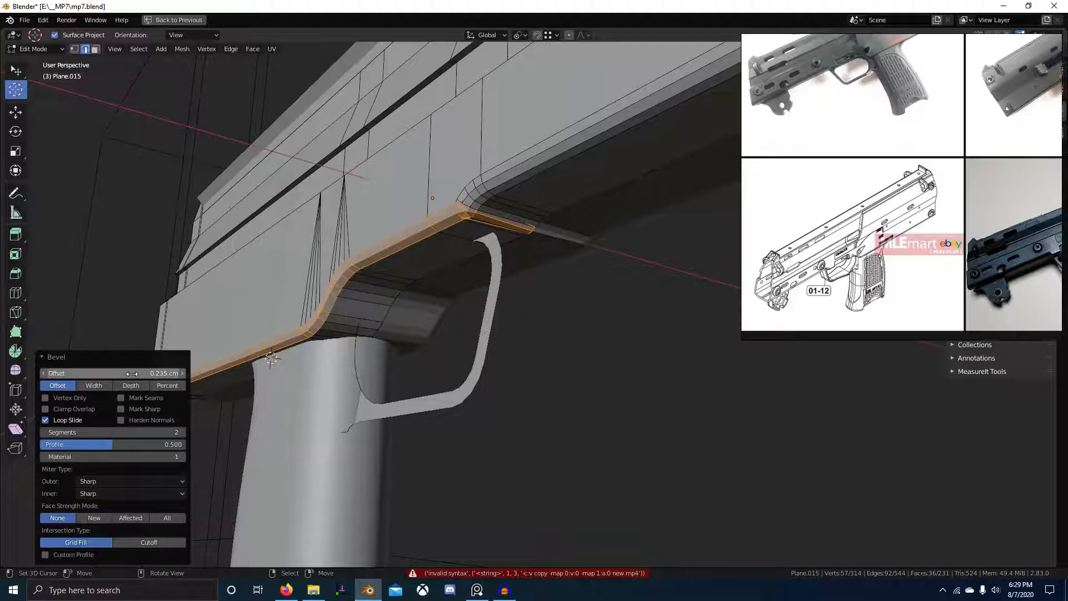
scroll(544, 239, up, 5)
key(ctrl+z)
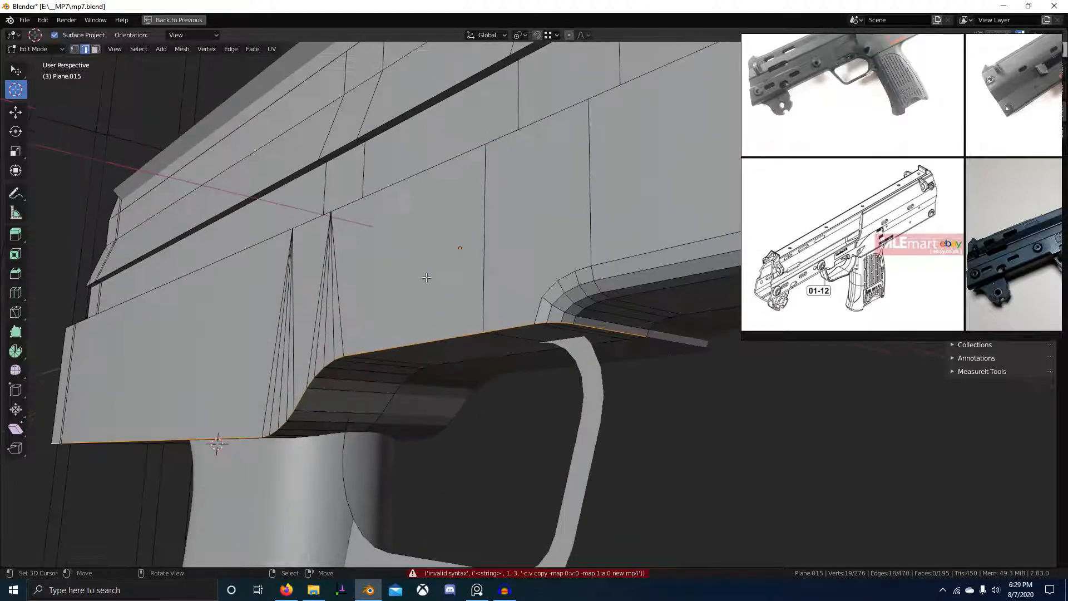
Remove the side face directly above the front of the trigger guard, leaving an opening in the lower receiver.
key(3)
right_click(529, 279)
key(x)
click(468, 340)
Bevel the bottom edges from the opening to the end behind the grip with two segments and a 0.235 cm offset.
scroll(431, 336, down, 3)
middle_drag(311, 348, 363, 359)
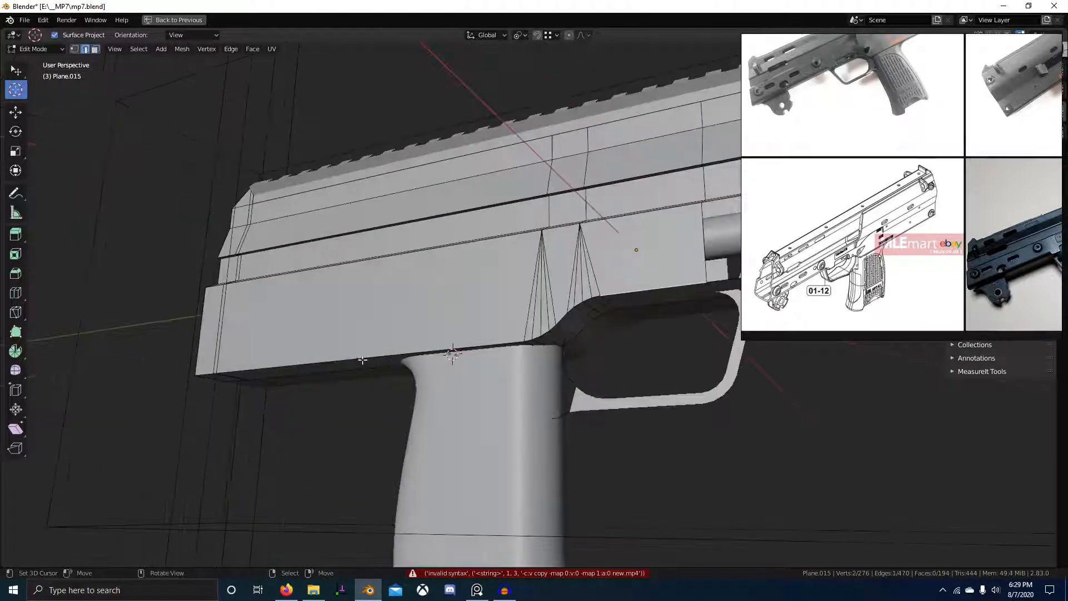
ctrl+click(211, 370)
middle_drag(222, 368, 461, 363)
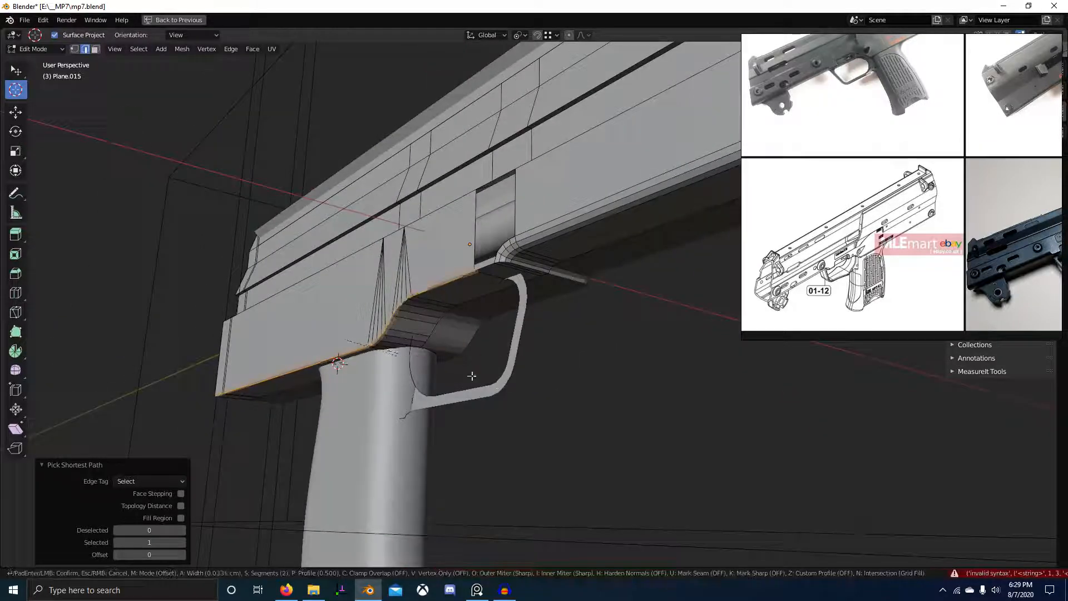
click(397, 419)
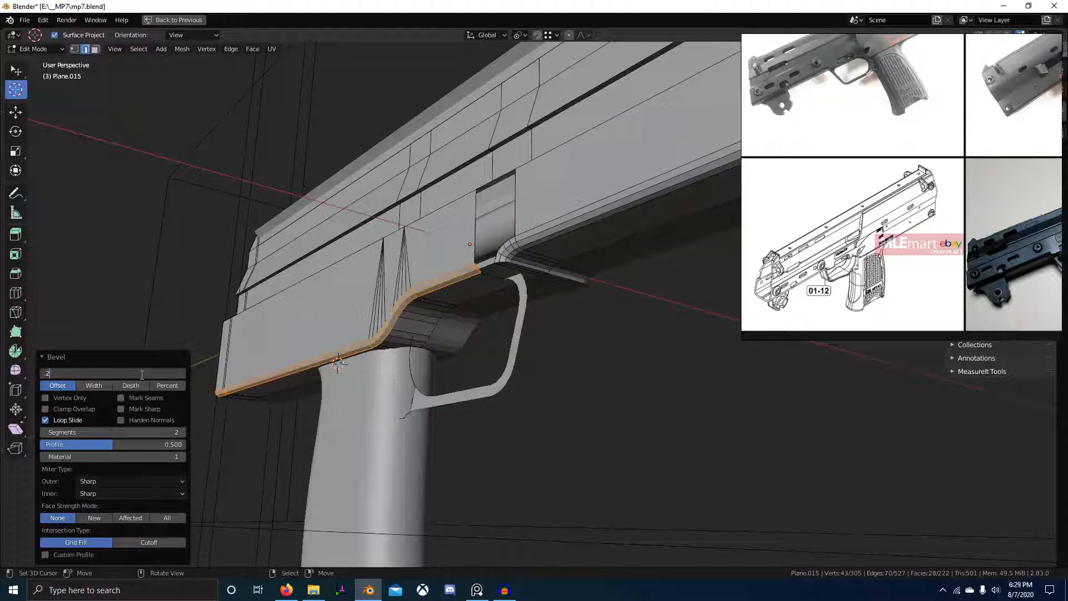
middle_drag(537, 407, 570, 481)
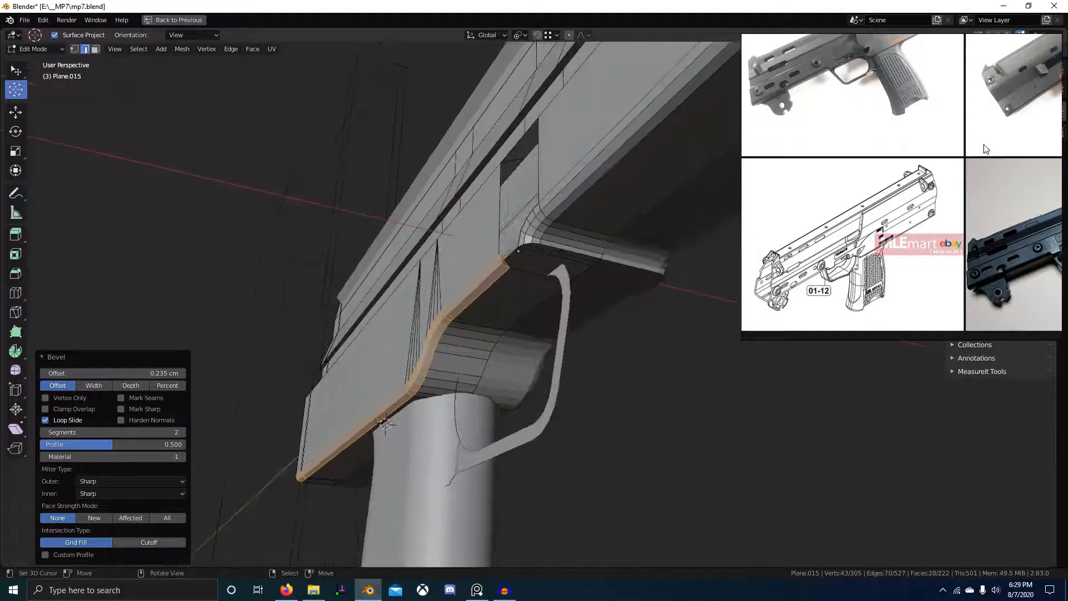
Bring up the grip close-up on the reference board and check the bevel's end at the opening in right side view.
middle_drag(984, 145, 964, 229)
scroll(863, 123, up, 8)
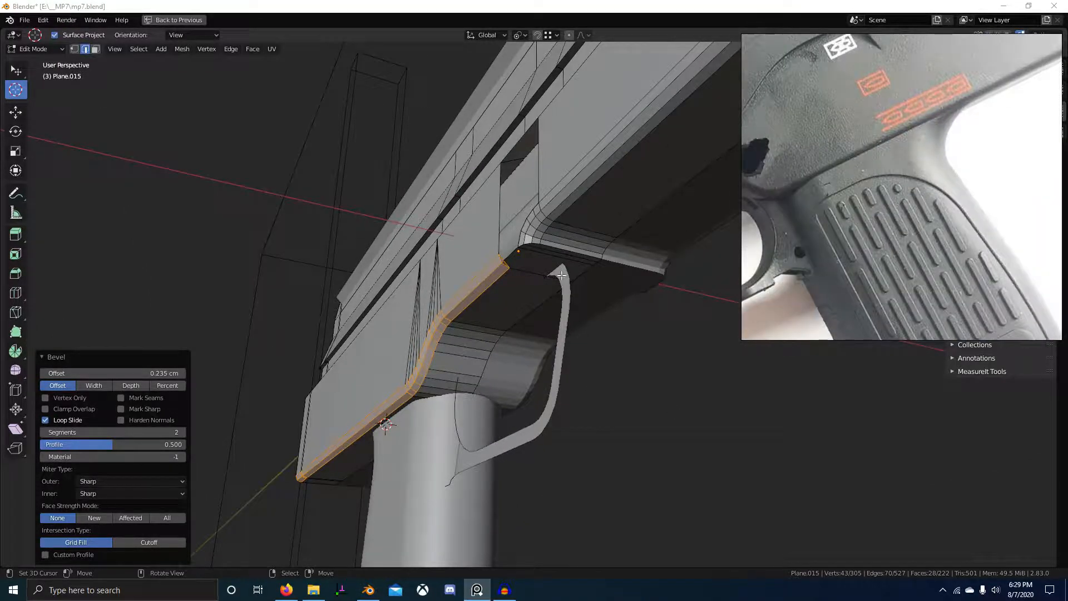
middle_drag(562, 275, 490, 328)
key(KP_3)
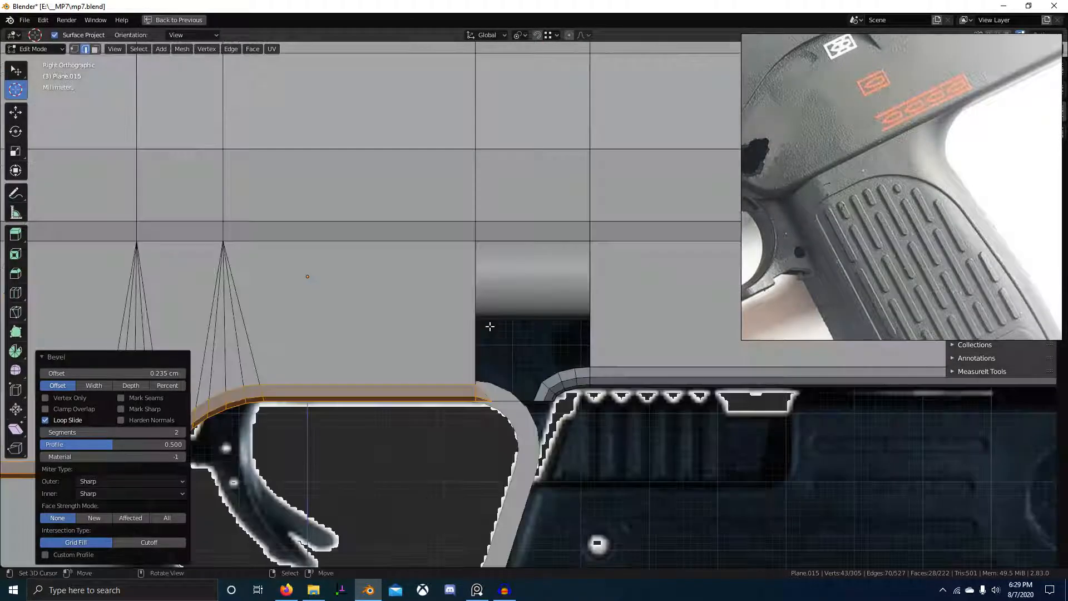
scroll(579, 494, up, 4)
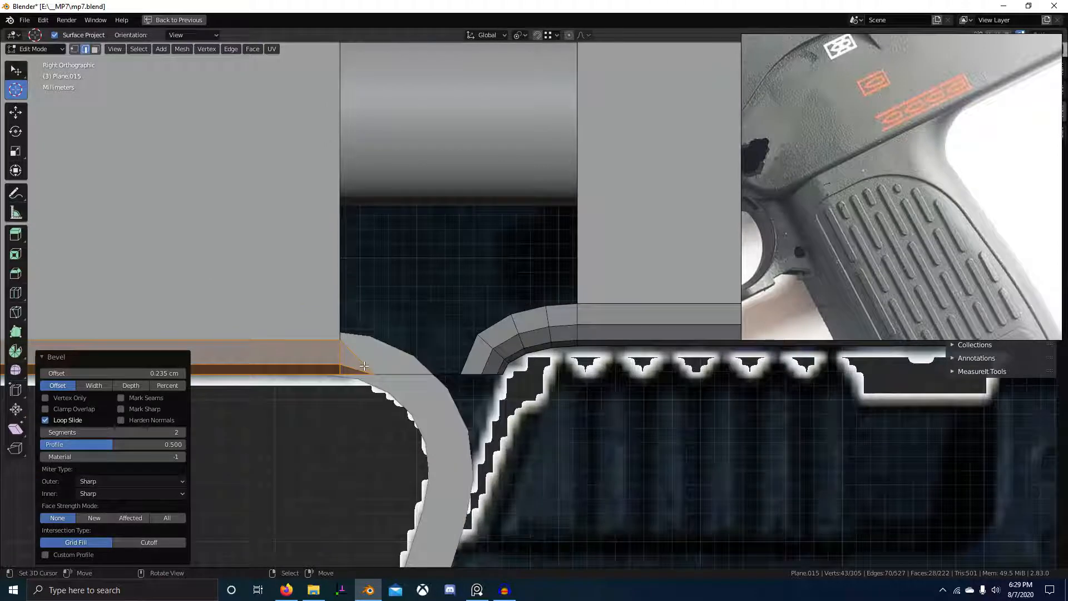
Delete the small triangular faces at the bevel's end beside the opening.
key(3)
middle_drag(401, 377, 531, 361)
key(KP_Decimal)
scroll(436, 386, down, 8)
key(x)
click(533, 419)
Move the stray bottom vertex along Y onto the bevel's end corner and select the bevel's three end vertices.
scroll(534, 410, down, 4)
shift+middle_drag(596, 337, 544, 370)
scroll(543, 369, up, 1)
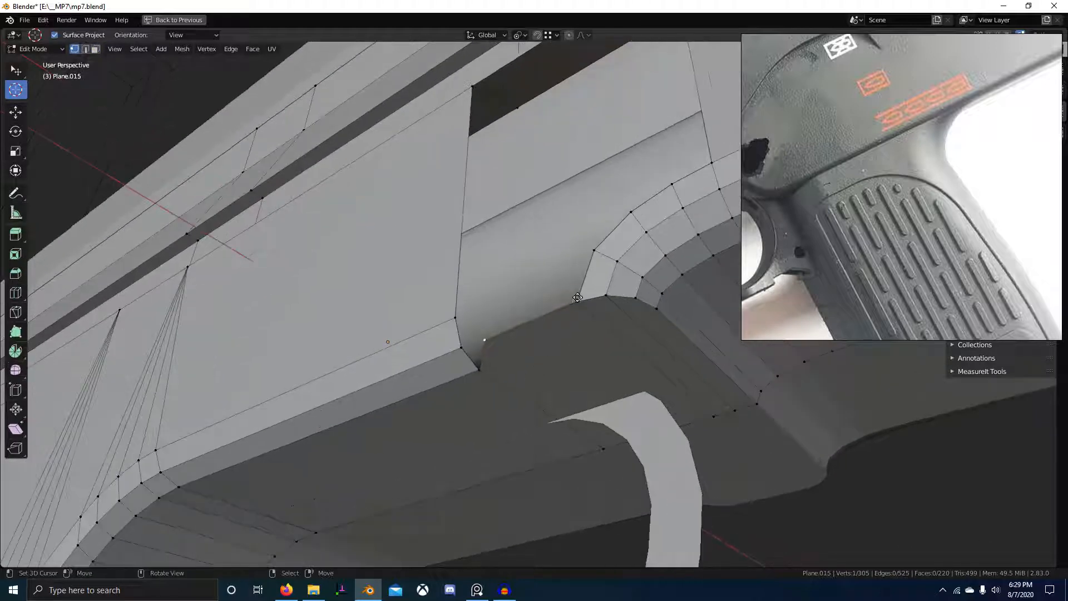
key(g)
key(y)
ctrl+click(549, 313)
ctrl+click(454, 317)
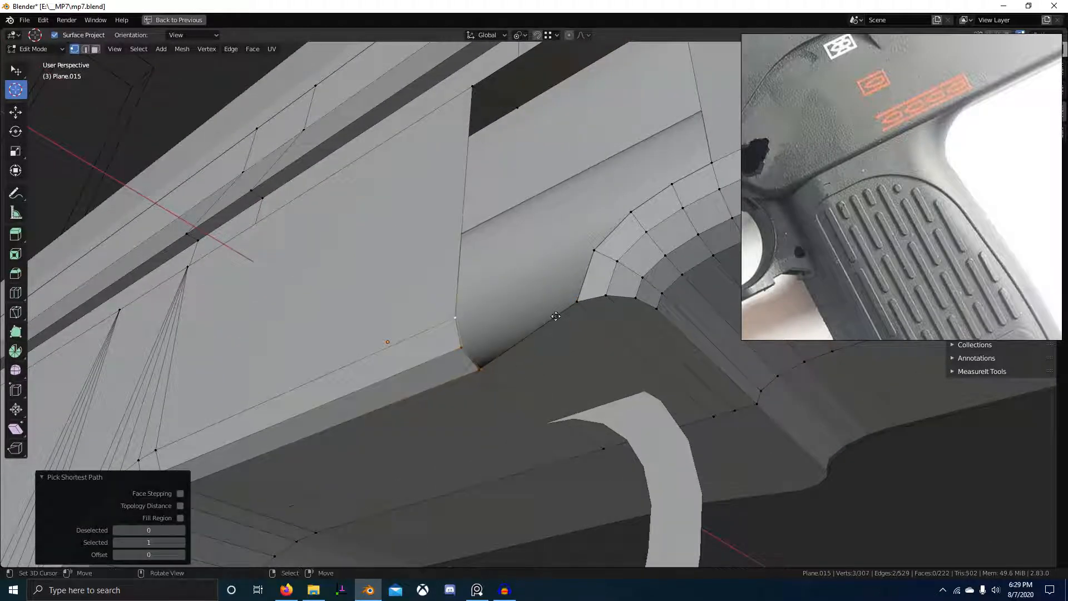
Extrude the bevel's end along Y across the opening and connect its upper corner to the curved bevel with an edge.
middle_drag(576, 304, 430, 351)
middle_drag(583, 320, 594, 381)
key(ctrl+x)
key(ctrl+z)
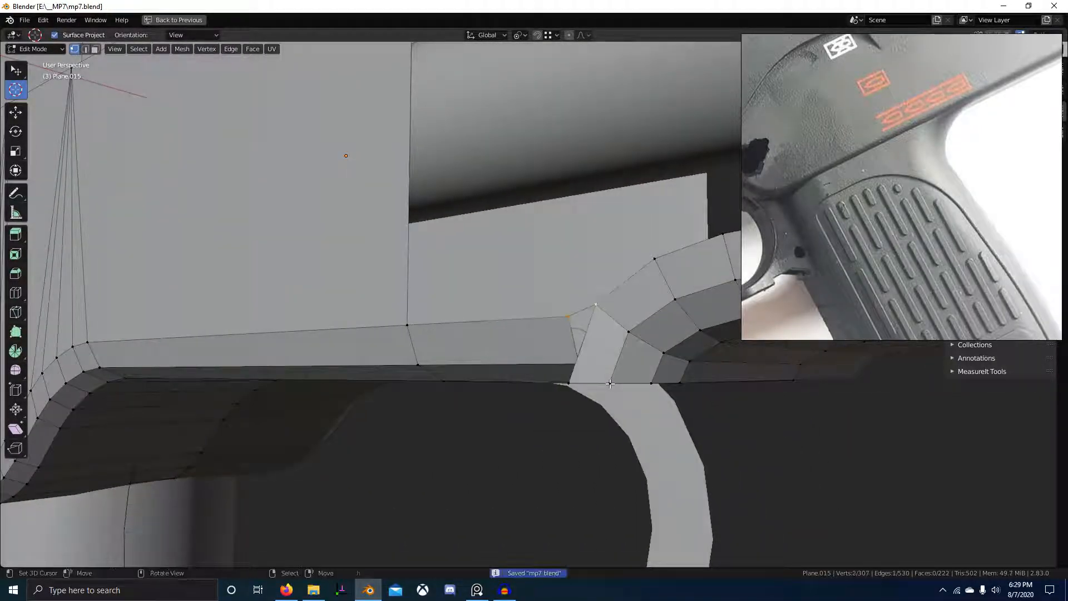
scroll(593, 379, down, 3)
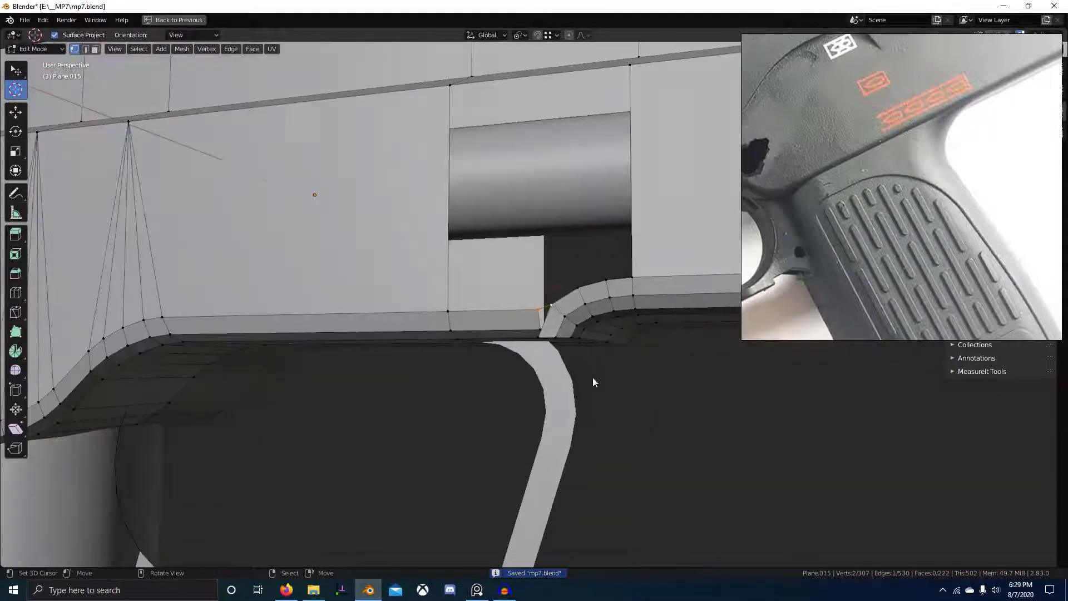
Duplicate the selected receiver parts in place and move the copies to the Bak3 collection as a backup.
key(Tab)
scroll(498, 353, down, 5)
key(shift+d)
right_click(512, 305)
key(m)
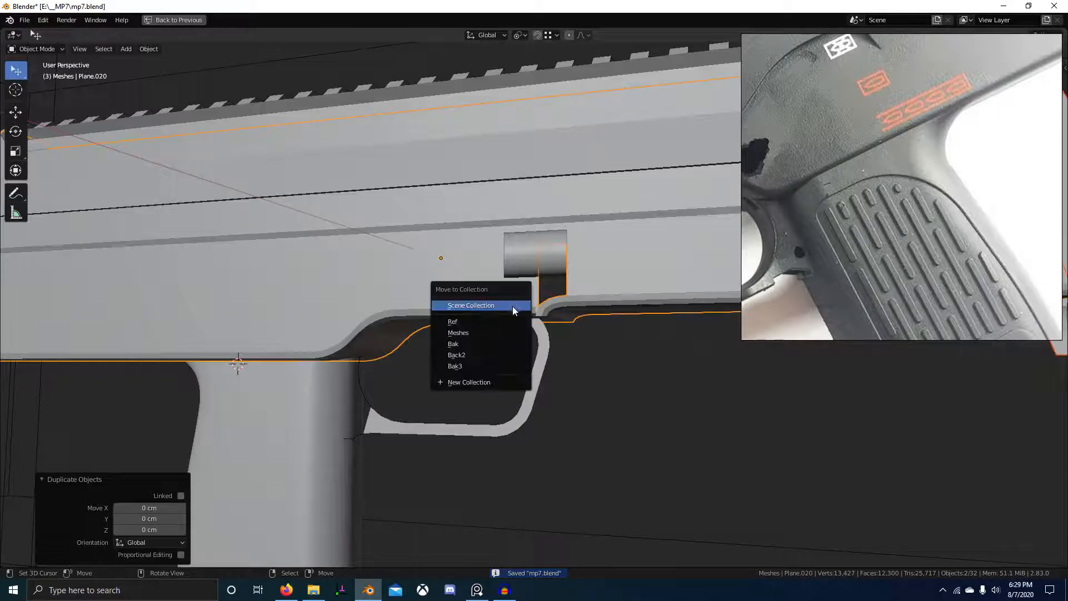
click(496, 363)
Knife a horizontal cut across the curved bevel's end faces, level with the lower corner of the extruded strip.
middle_drag(625, 351, 515, 298)
key(Tab)
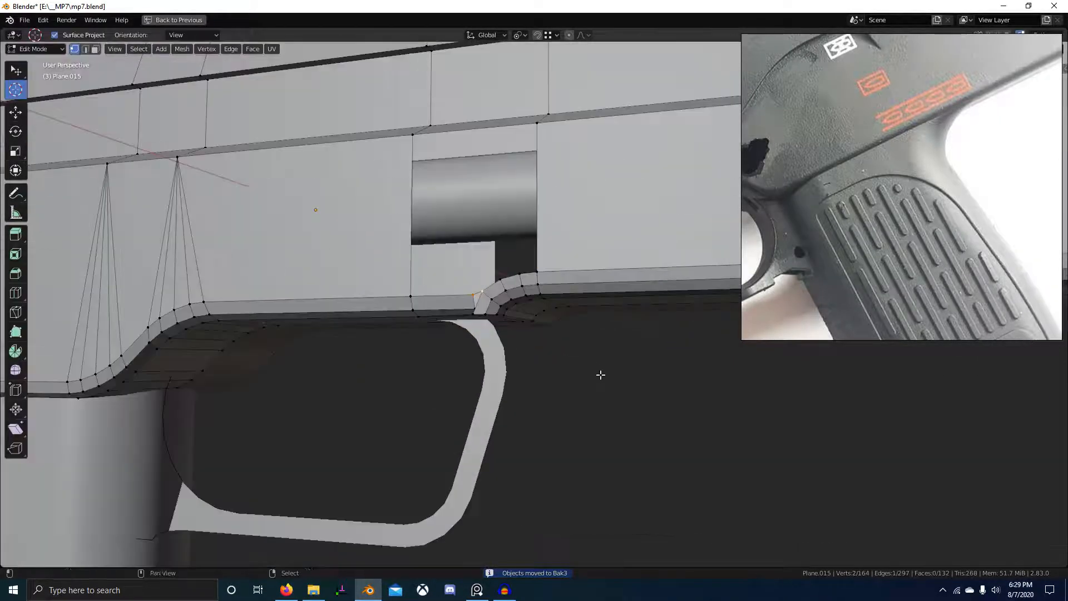
scroll(599, 375, up, 8)
middle_drag(573, 387, 430, 369)
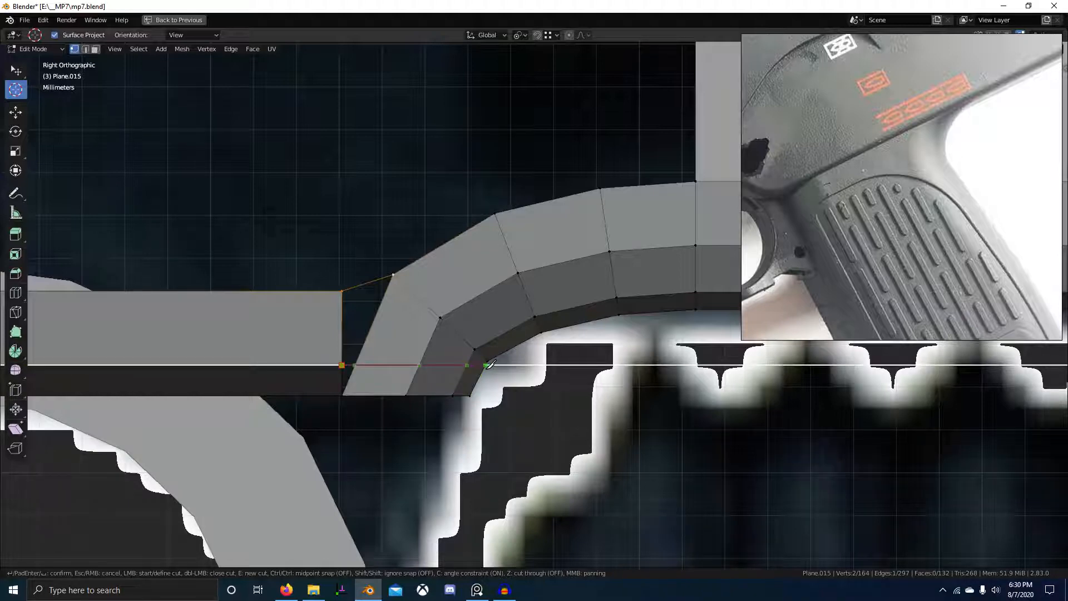
middle_drag(501, 392, 414, 361)
Select the new cut's vertices across the curved bevel's end faces and line them up along X with the bevel.
ctrl+right_click(443, 382)
right_click(346, 359)
ctrl+right_click(504, 375)
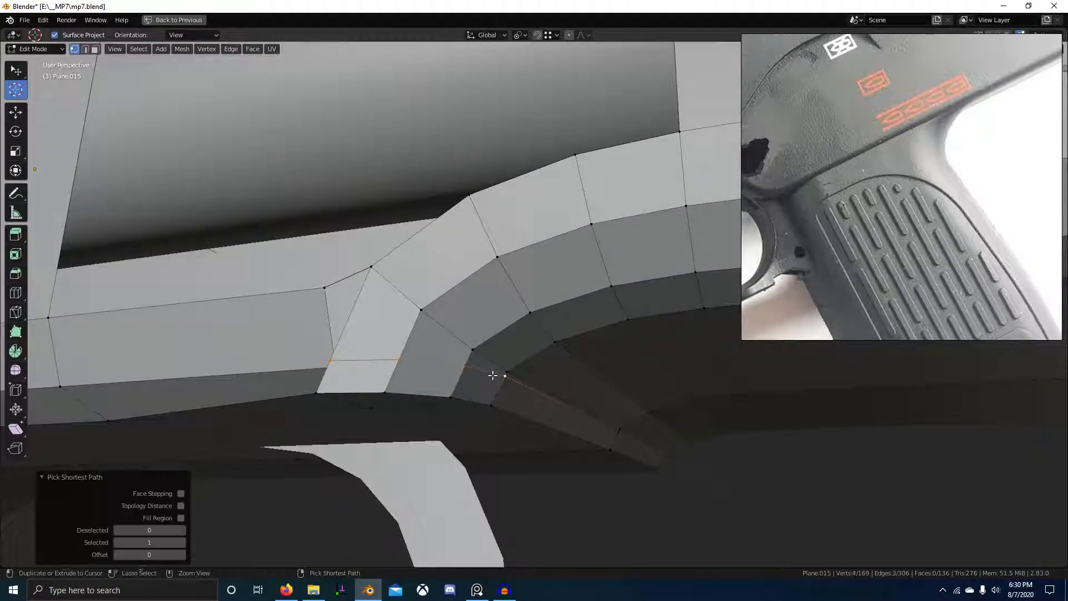
middle_drag(504, 375, 445, 436)
click(518, 396)
click(503, 384)
click(355, 380)
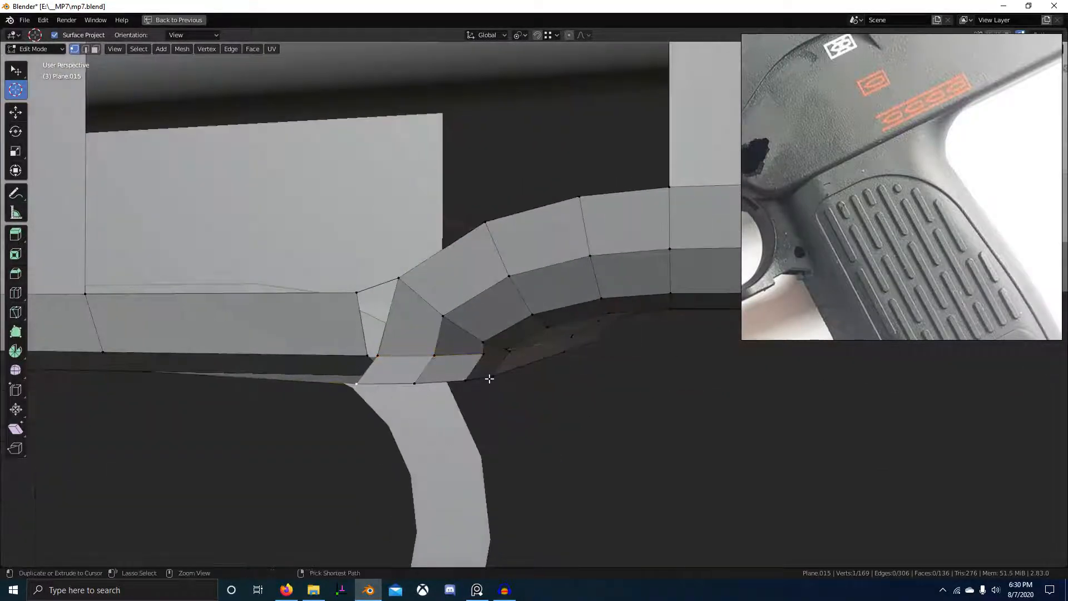
Snap the loose end vertices along X and Y so the straight strip merges with the curved bevel's lower corners.
ctrl+click(489, 379)
middle_drag(489, 379, 406, 369)
key(g)
key(x)
click(461, 422)
click(357, 360)
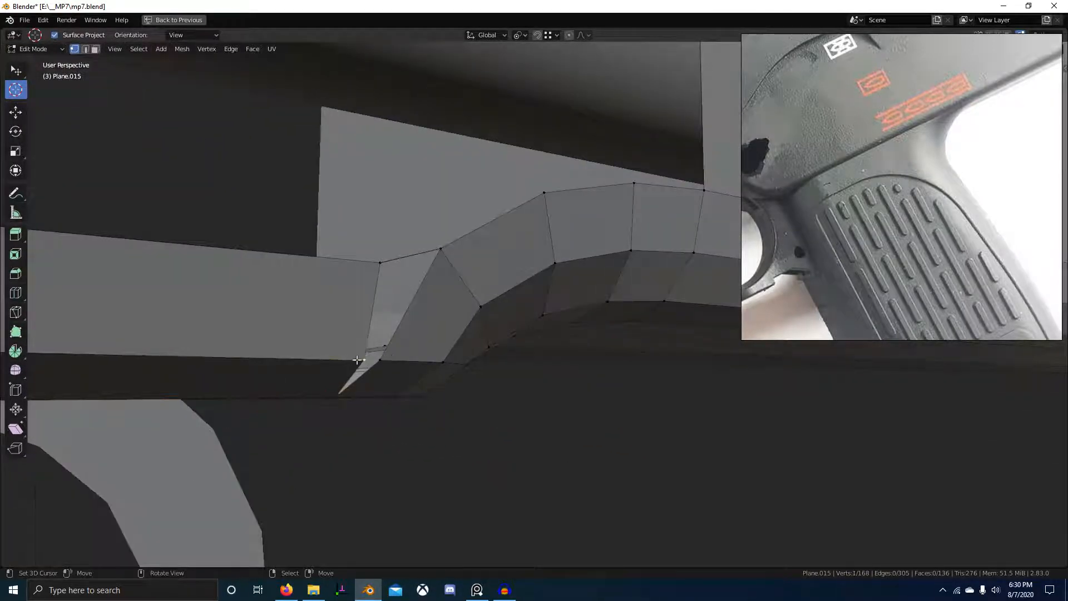
click(382, 367)
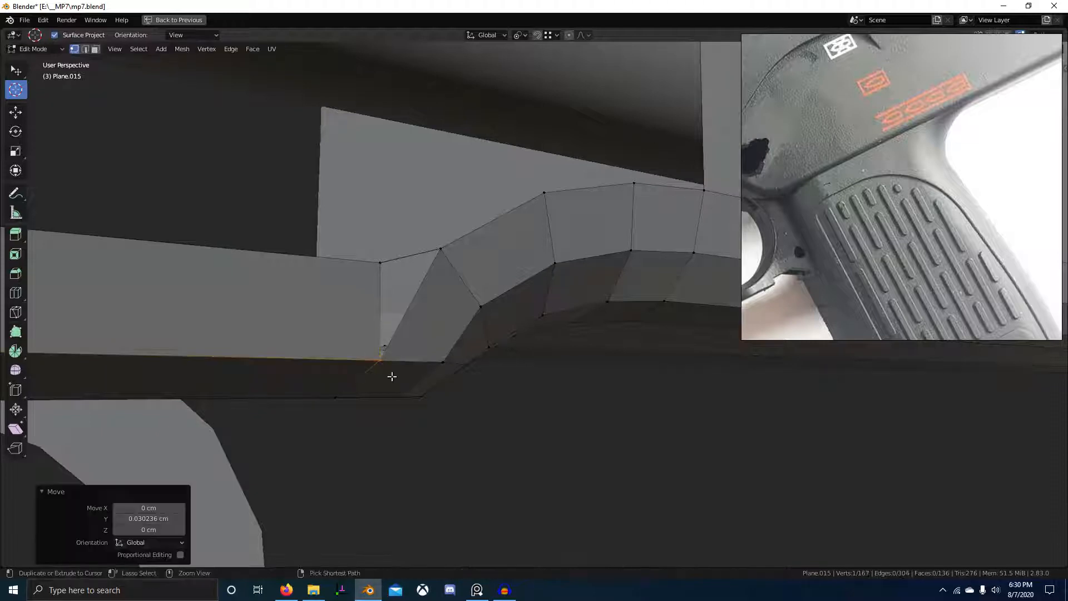
middle_drag(388, 374, 399, 291)
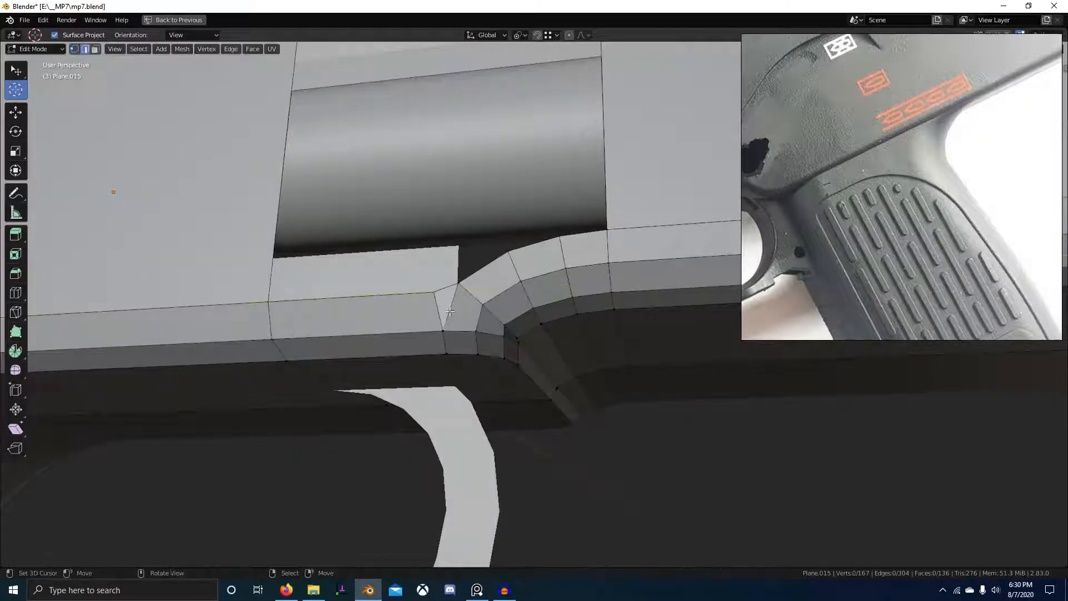
Fill the triangular gap between the straight strip and the curved bevel, and adjust the corner along X.
middle_drag(490, 357, 565, 391)
key(g)
key(x)
middle_drag(622, 444, 479, 394)
key(Tab)
scroll(472, 458, down, 4)
middle_drag(472, 458, 428, 432)
scroll(439, 463, down, 2)
key(Tab)
scroll(462, 429, up, 4)
middle_drag(546, 408, 603, 377)
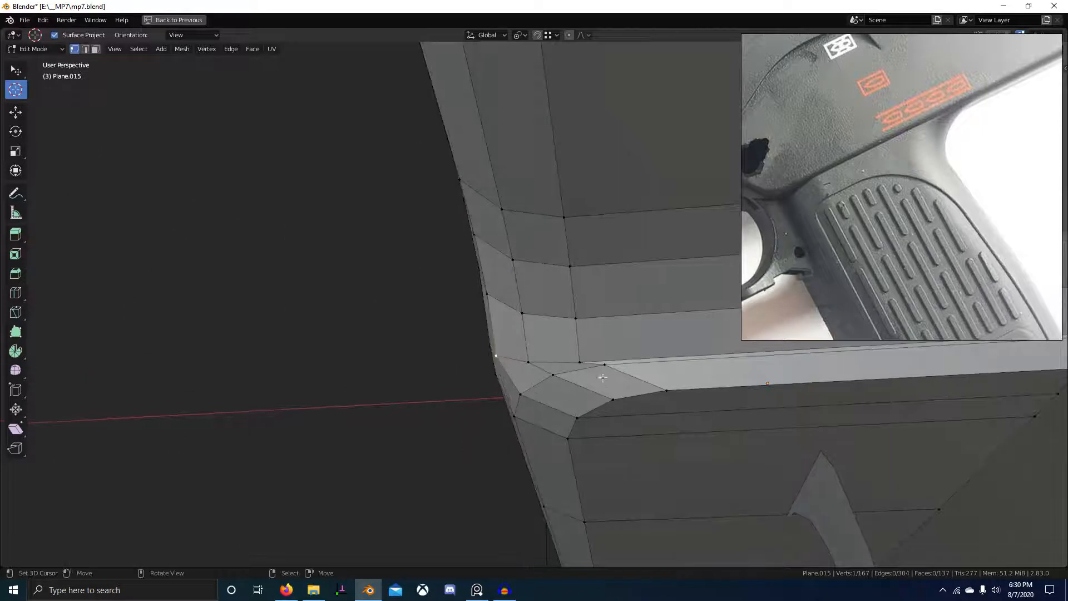
Move the two protruding inner corner vertices along X into line with the vertical inner edge, the lower one by 0.085934 cm.
ctrl+right_click(649, 389)
key(ctrl+z)
key(g)
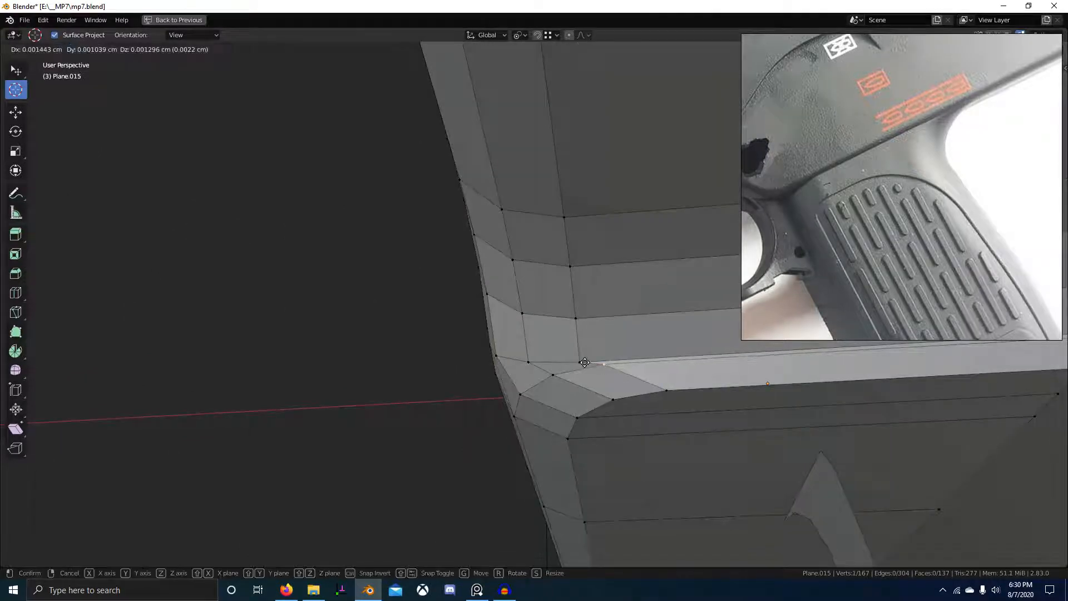
click(582, 363)
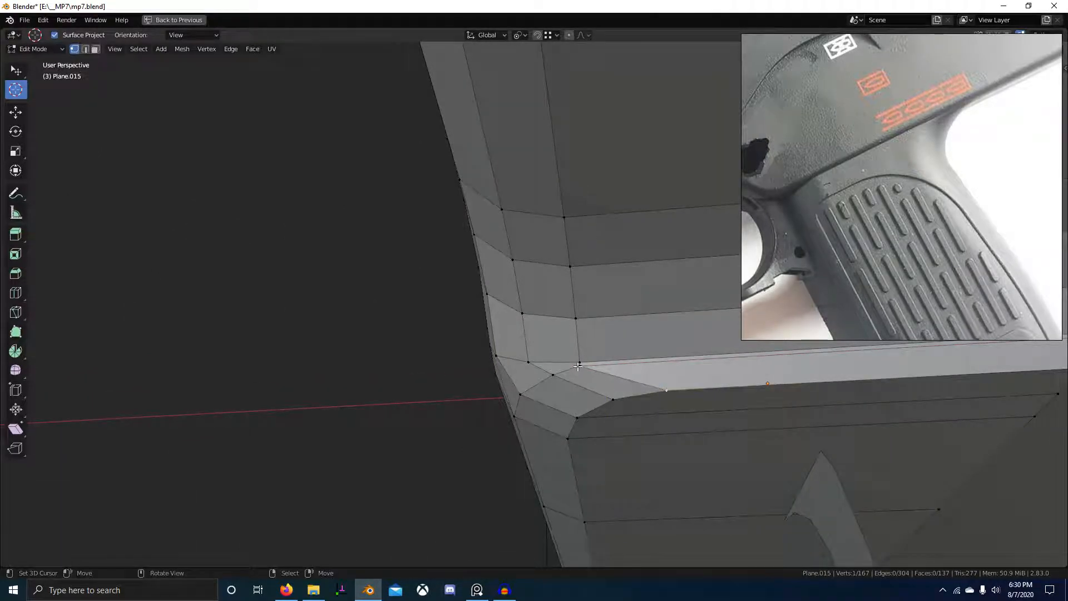
click(578, 366)
right_click(613, 405)
click(587, 394)
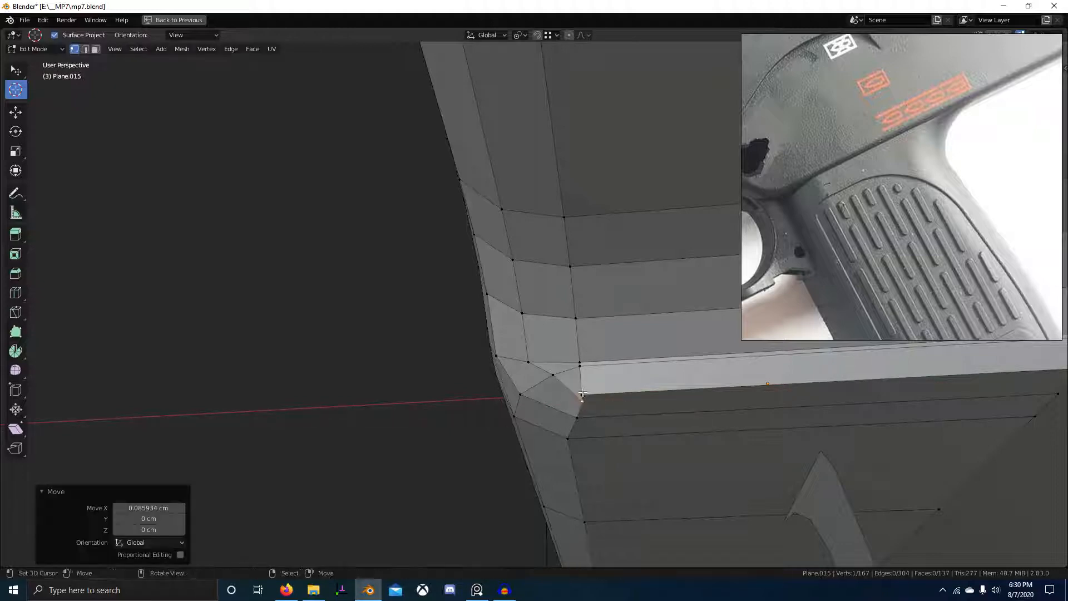
middle_drag(587, 393, 580, 390)
Move the neighbouring bottom vertex of the corner 0.063131 cm along X.
middle_drag(527, 411, 589, 417)
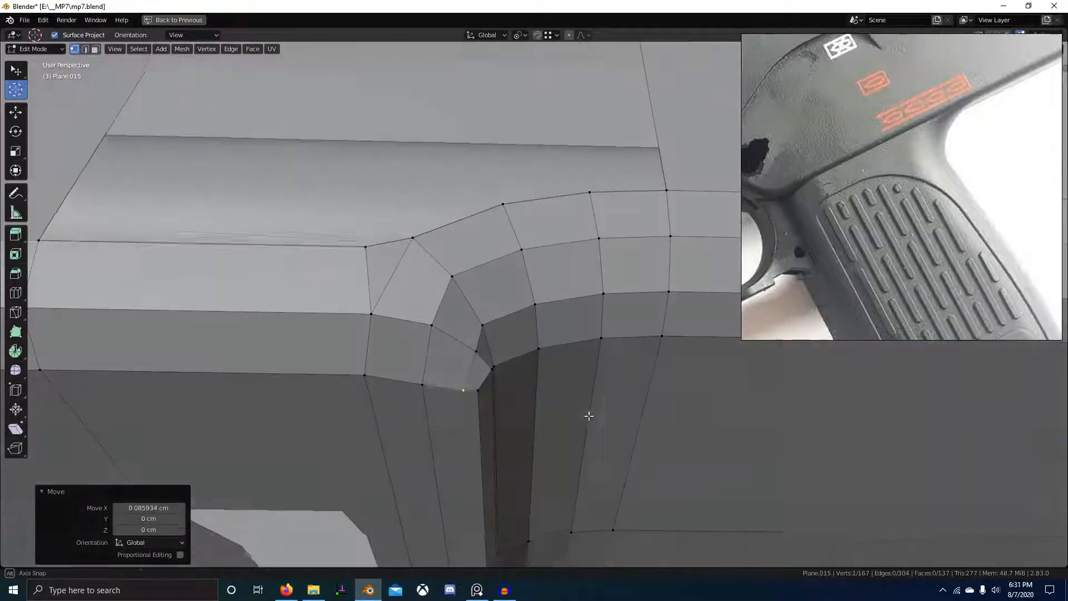
middle_drag(437, 389, 404, 334)
click(397, 406)
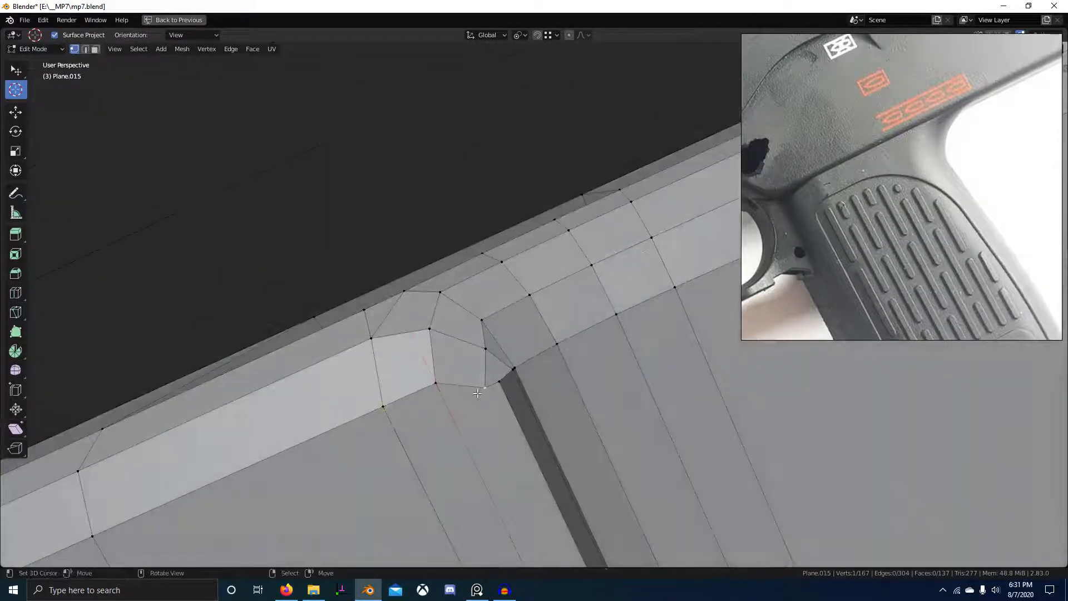
click(448, 386)
middle_drag(448, 386, 541, 402)
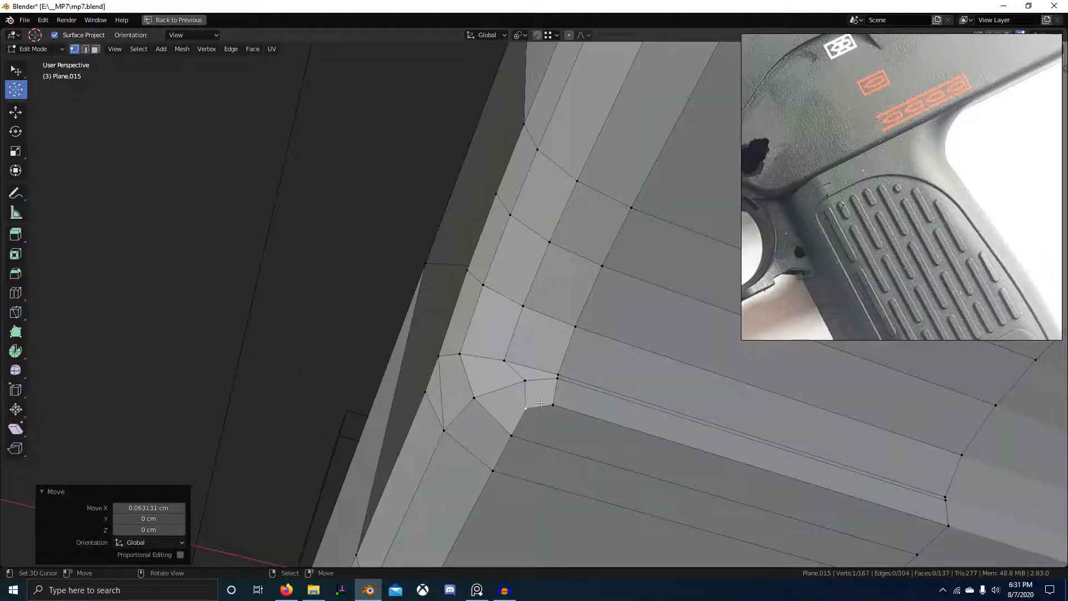
Snap that bottom vertex along Y onto the adjacent end corner so the two merge.
key(g)
key(y)
click(546, 406)
key(ctrl+z)
key(g)
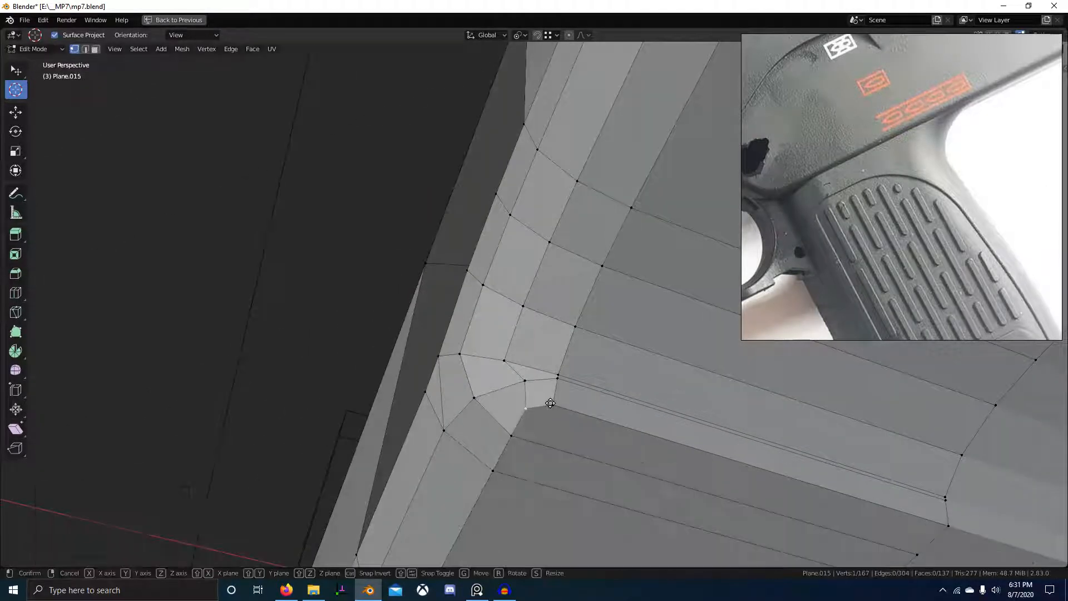
key(y)
ctrl+click(553, 404)
middle_drag(554, 404, 569, 450)
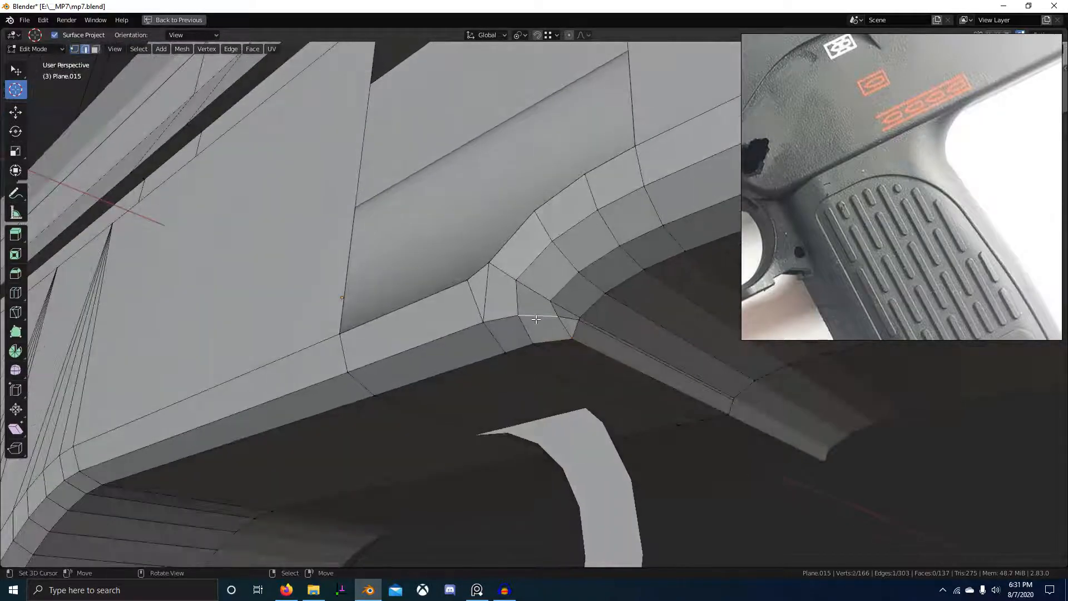
Dissolve the surplus edges and vertices inside the bevel corner and remove the small triangular face beside them.
middle_drag(579, 375, 548, 336)
key(1)
key(ctrl+x)
mouse_move(568, 387)
middle_down()
mouse_move(518, 402)
mouse_move(522, 446)
mouse_move(494, 484)
mouse_move(494, 562)
mouse_move(561, 379)
middle_up()
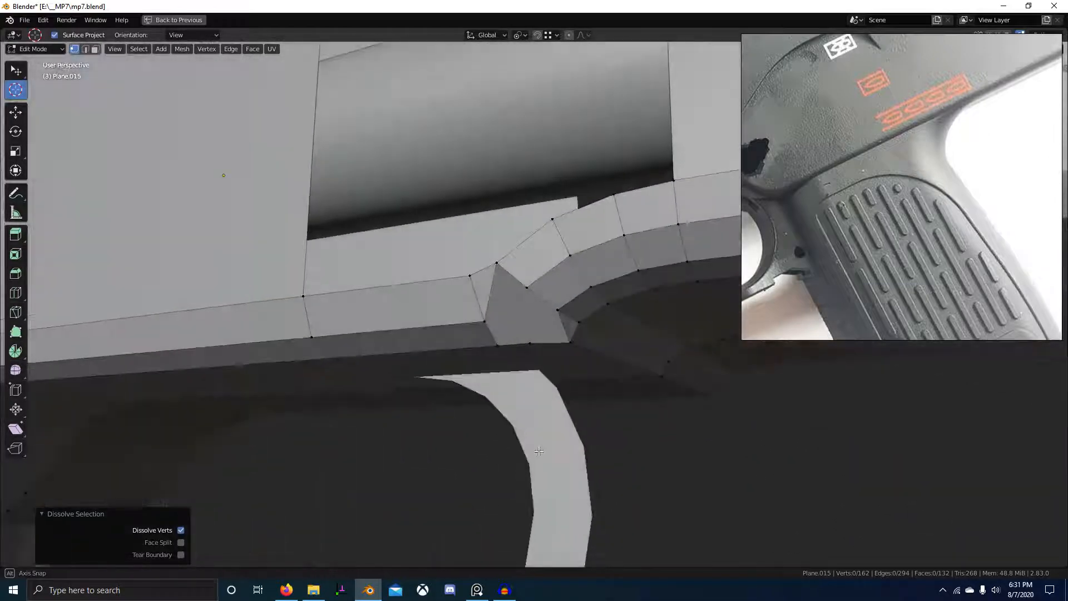
key(3)
right_click(564, 316)
key(x)
click(558, 339)
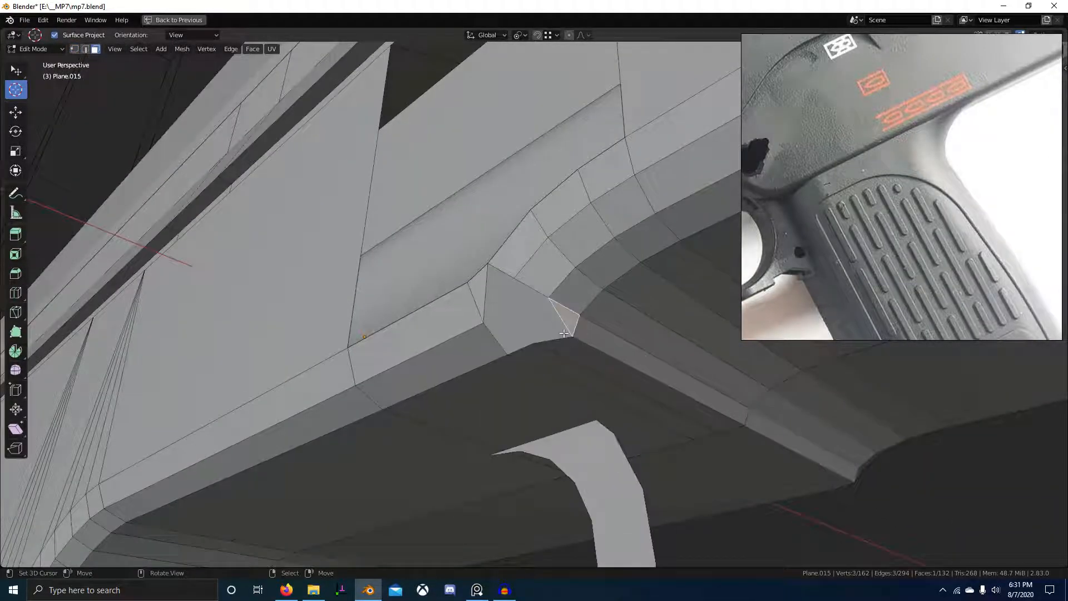
Connect the strip's end corner to the inner corner vertex, and the bottom vertex to the curved bevel, with new edges.
key(1)
right_click(484, 325)
key(j)
middle_drag(574, 345, 542, 322)
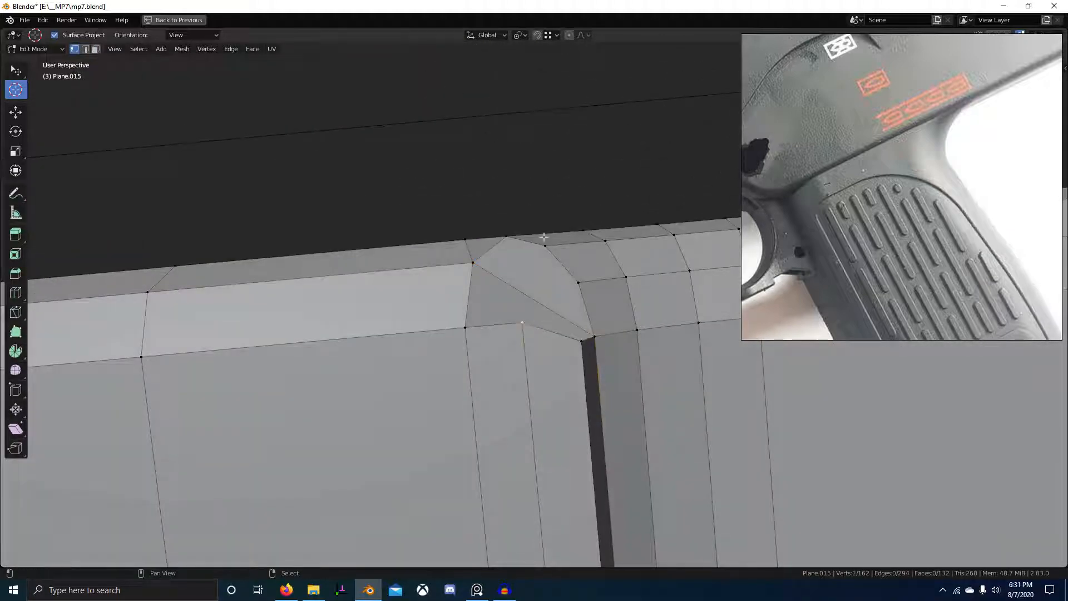
shift+right_click(545, 237)
middle_drag(561, 282, 573, 333)
key(j)
Level the new vertices inside the corner along Z with the lower edge of the straight strip's side face.
right_click(582, 351)
right_click(593, 340)
key(KP_3)
scroll(640, 380, up, 1)
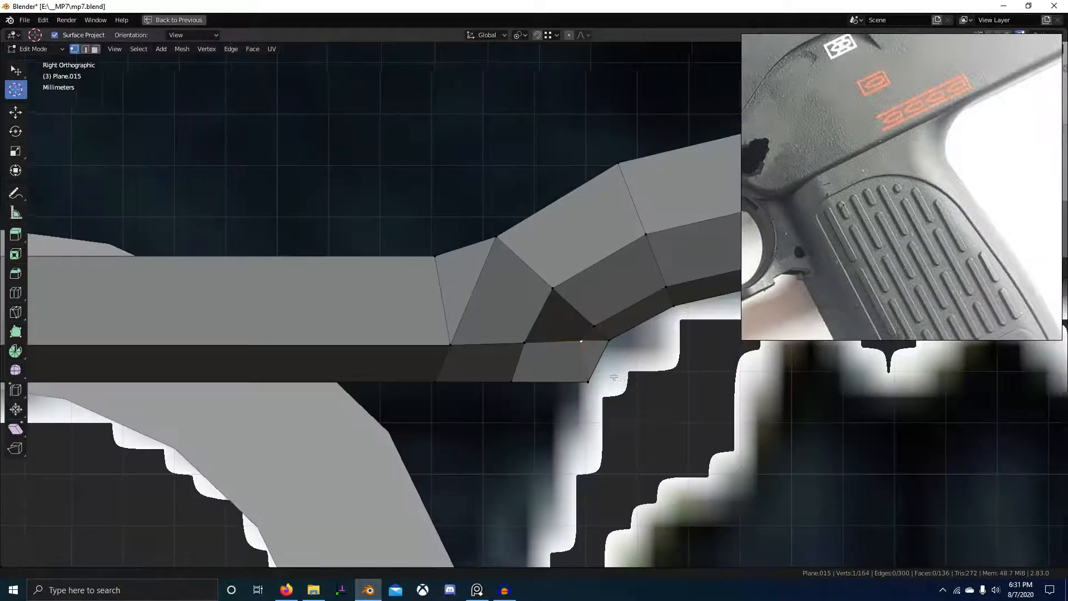
ctrl+click(601, 346)
right_click(501, 349)
key(g)
key(z)
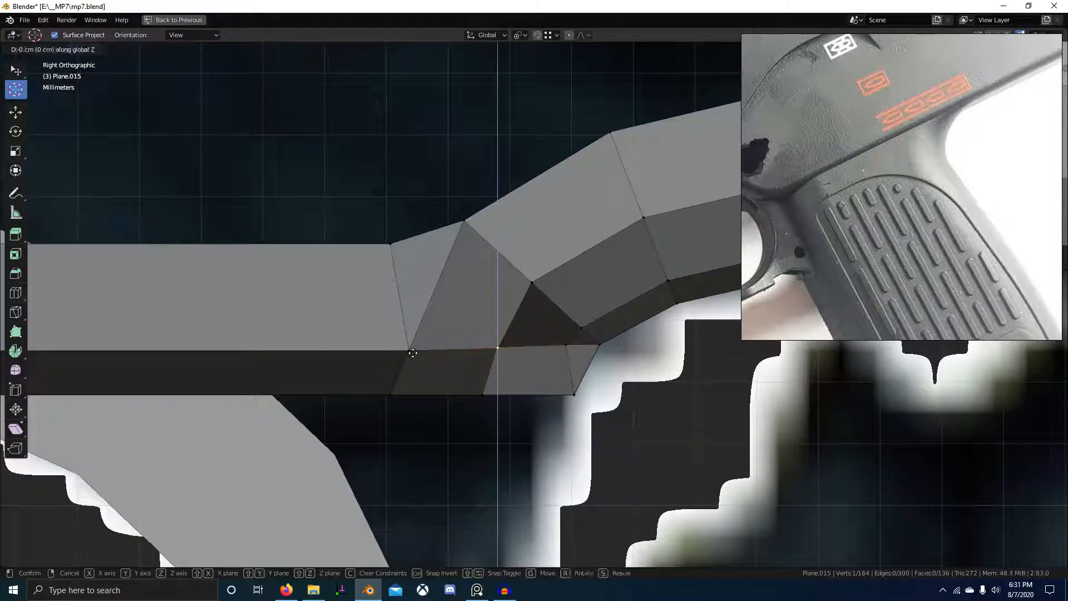
ctrl+click(412, 352)
right_click(561, 348)
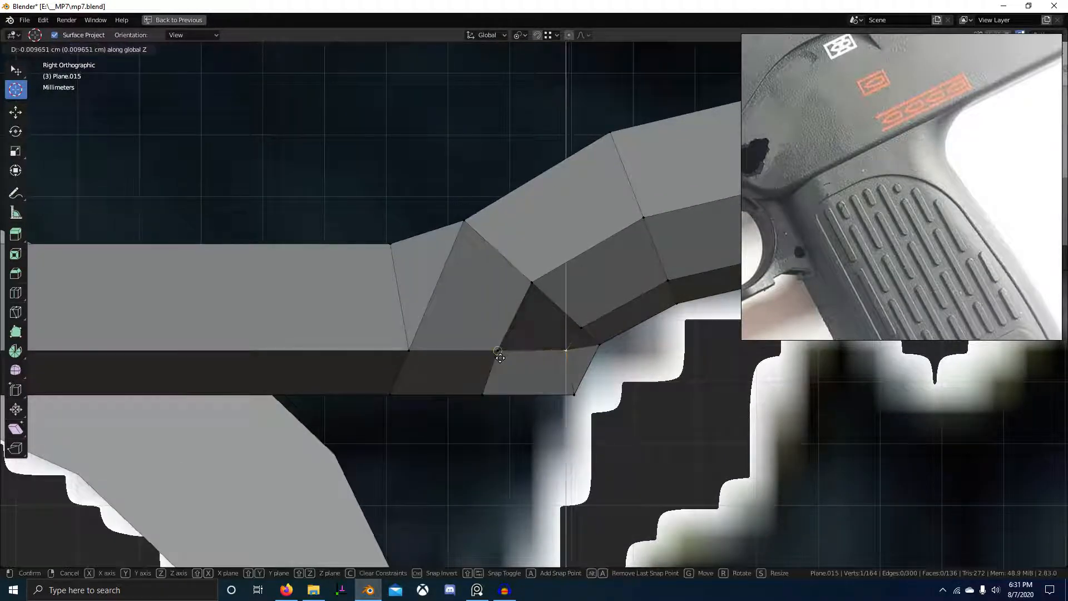
ctrl+click(500, 358)
Move the leveled vertices along X to round out the corner, shifting the outer one by 0.10679 cm.
middle_drag(500, 358, 490, 380)
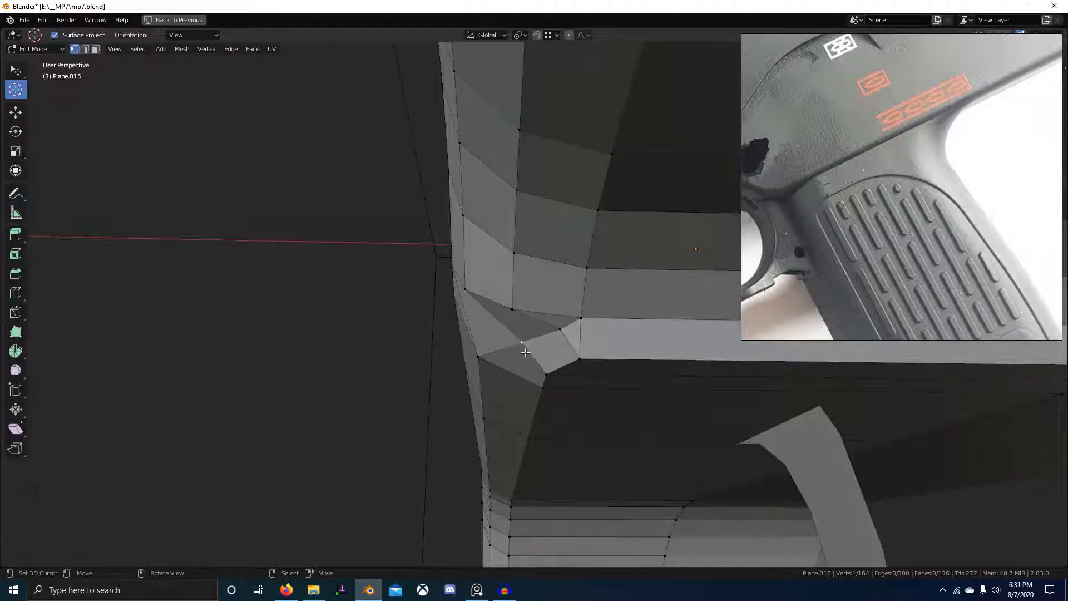
middle_drag(525, 353, 532, 389)
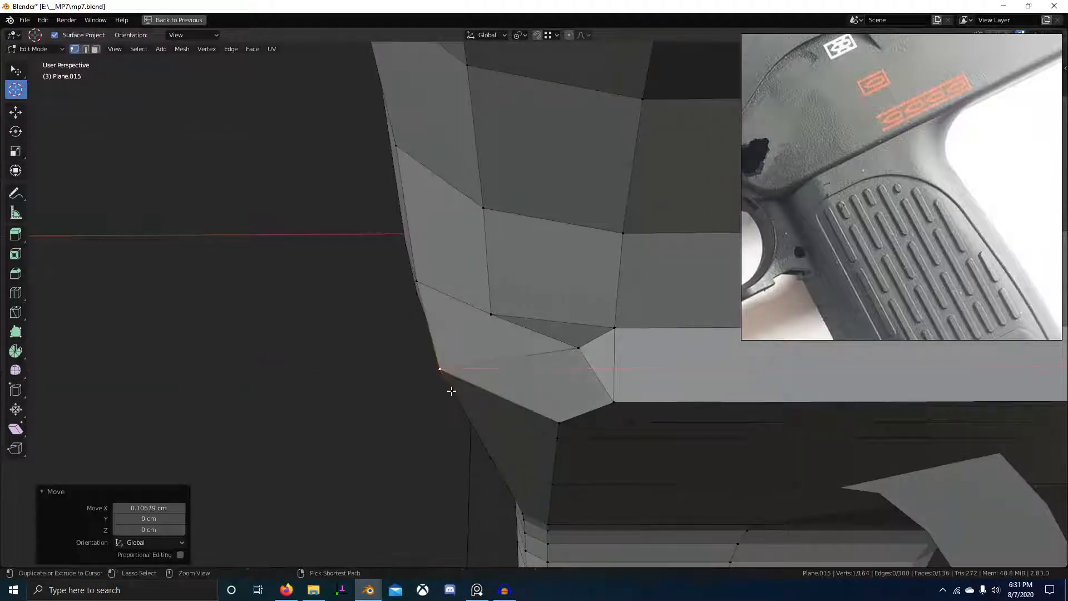
middle_drag(452, 391, 620, 347)
click(529, 360)
key(Tab)
key(Tab)
click(573, 373)
key(g)
click(523, 366)
Shade the lower receiver smooth to check the joined corner.
key(KP_3)
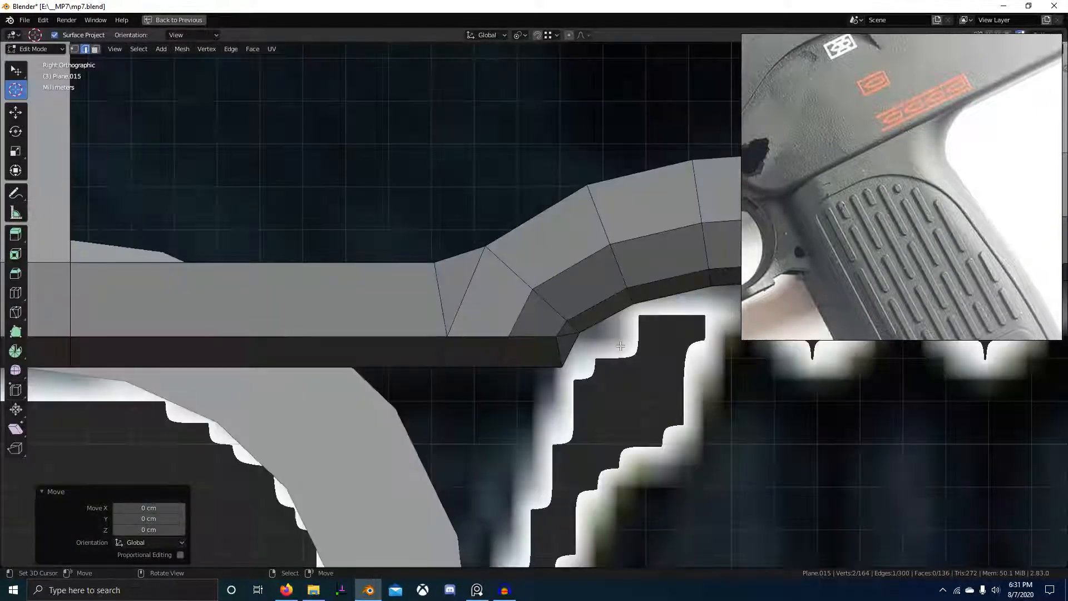
middle_drag(614, 399, 681, 373)
middle_drag(689, 424, 714, 449)
key(Tab)
scroll(707, 481, down, 6)
scroll(636, 413, up, 5)
key(w)
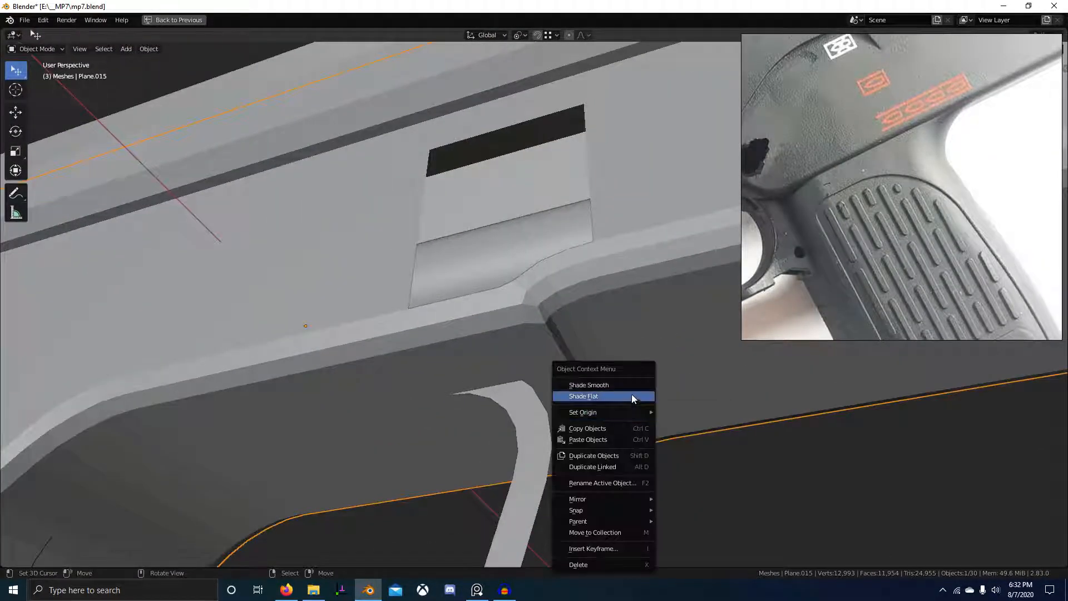
click(628, 385)
scroll(628, 385, up, 3)
middle_drag(628, 385, 553, 369)
Dissolve the surplus edge in the rounded bevel corner.
key(Tab)
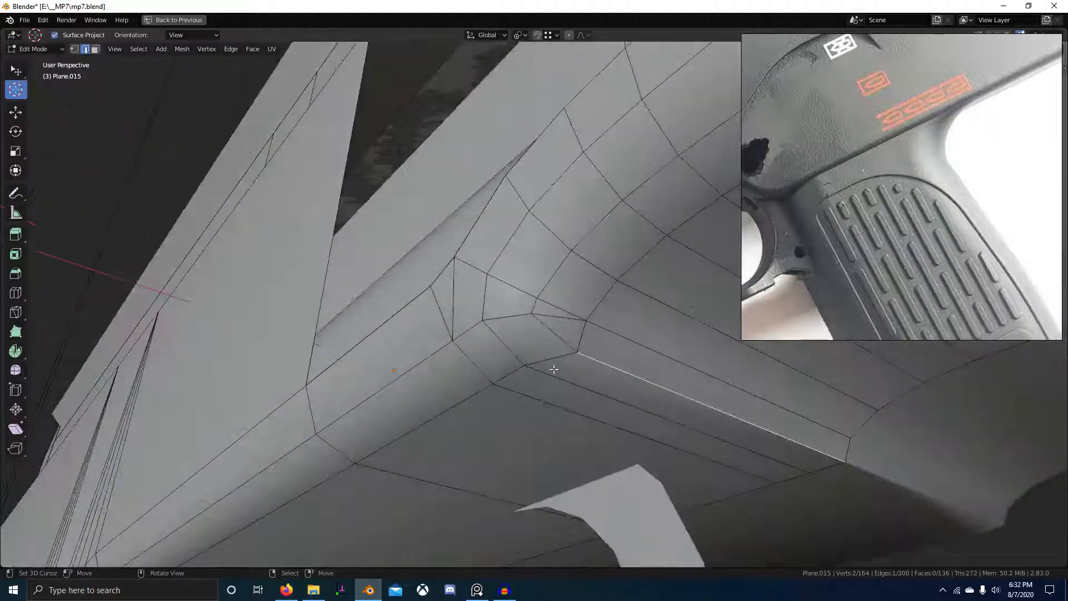
key(ctrl+x)
middle_drag(565, 318, 570, 402)
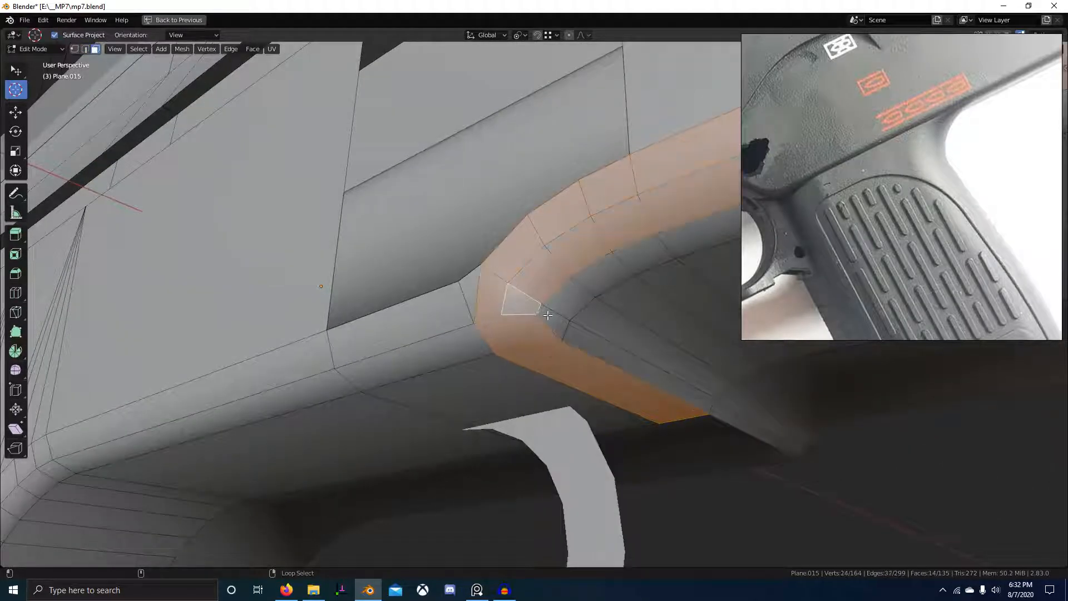
Examine the face loops running through the bevel corner by selecting them.
alt+click(547, 313)
alt+click(543, 309)
alt+click(537, 306)
alt+click(528, 299)
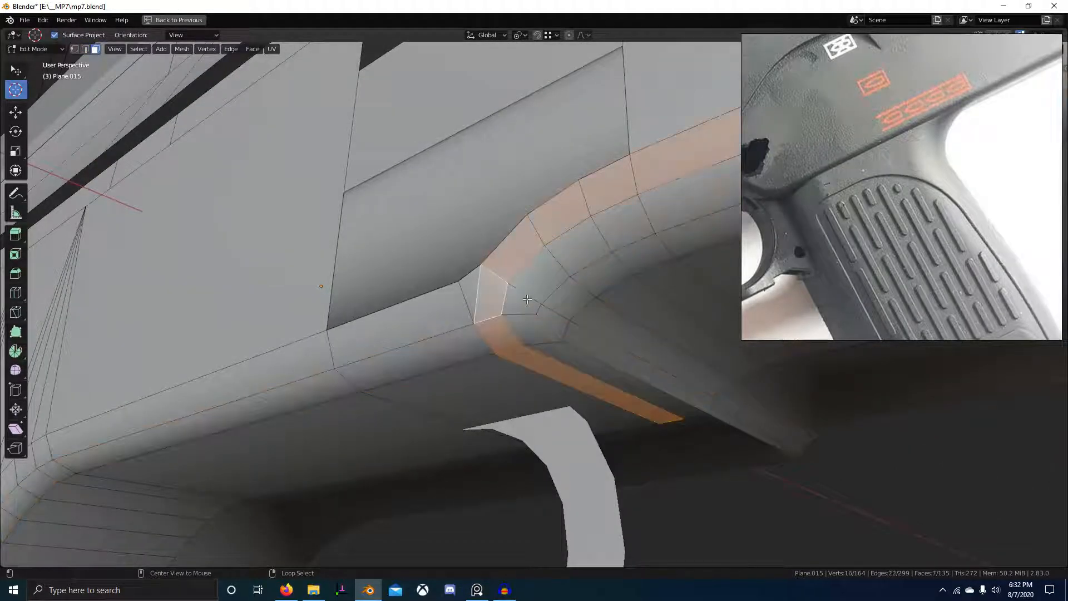
alt+right_click(547, 313)
alt+right_click(463, 303)
Preview the receiver with a subdivision surface and crease the lower inner edge running from the corner.
middle_drag(463, 304, 614, 443)
scroll(560, 361, down, 4)
key(Tab)
click(570, 382)
right_click(577, 359)
key(Tab)
key(2)
right_click(559, 331)
key(Tab)
key(Tab)
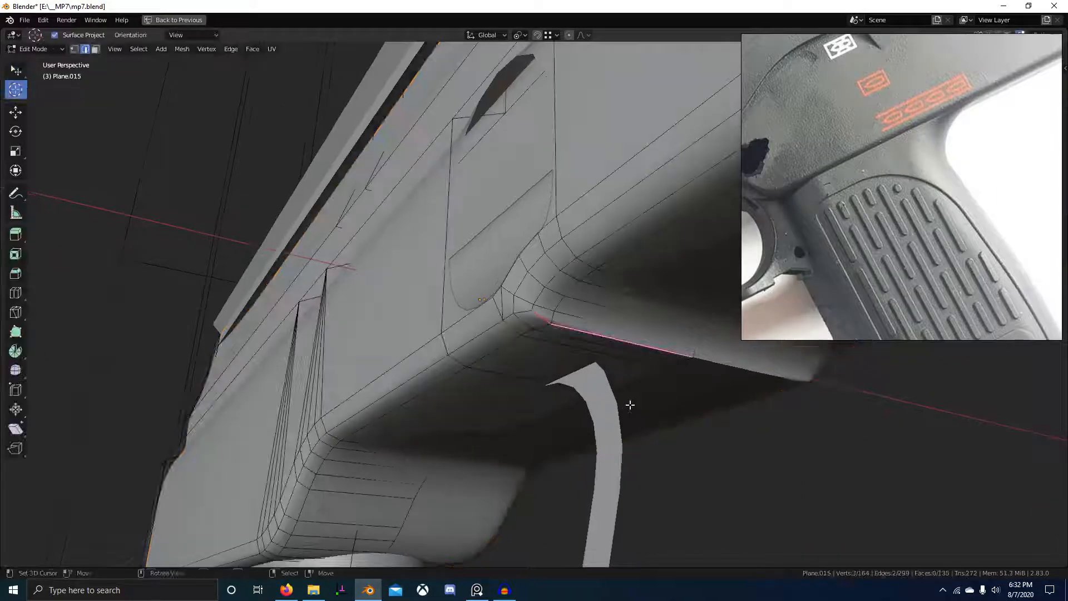
key(Return)
key(Tab)
scroll(631, 399, down, 6)
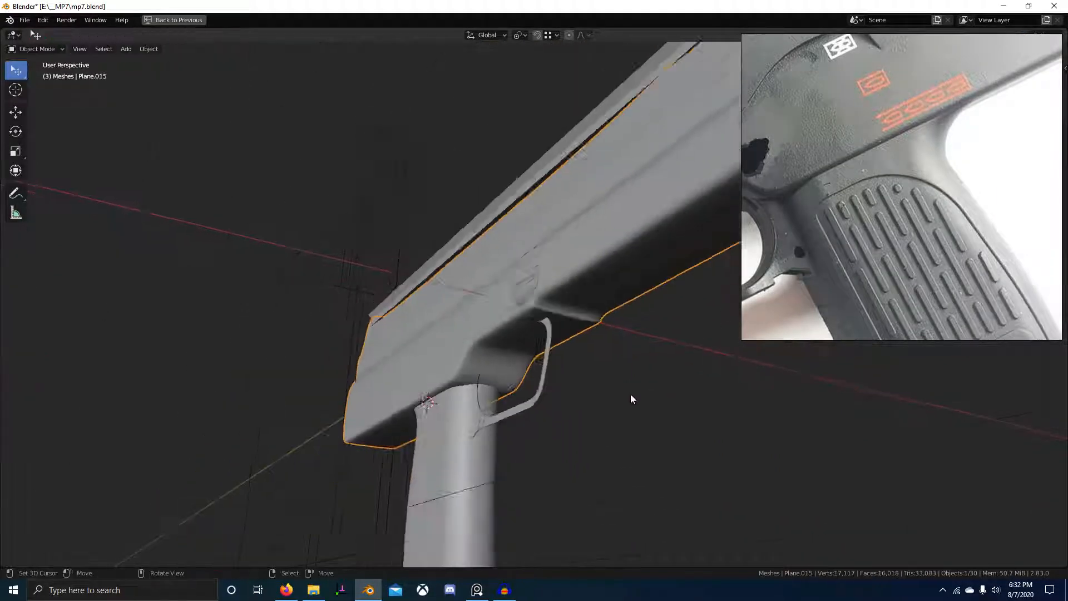
Set the receiver's subdivision level to 0 and return it to flat shading.
middle_drag(630, 394, 408, 253)
scroll(674, 416, up, 6)
key(Tab)
key(a)
key(Tab)
key(ctrl+0)
key(Tab)
key(Tab)
key(w)
click(572, 367)
scroll(566, 393, down, 3)
Snap the straight strip's upper end vertex along X to the adjoining upper vertex of the curved section.
key(Tab)
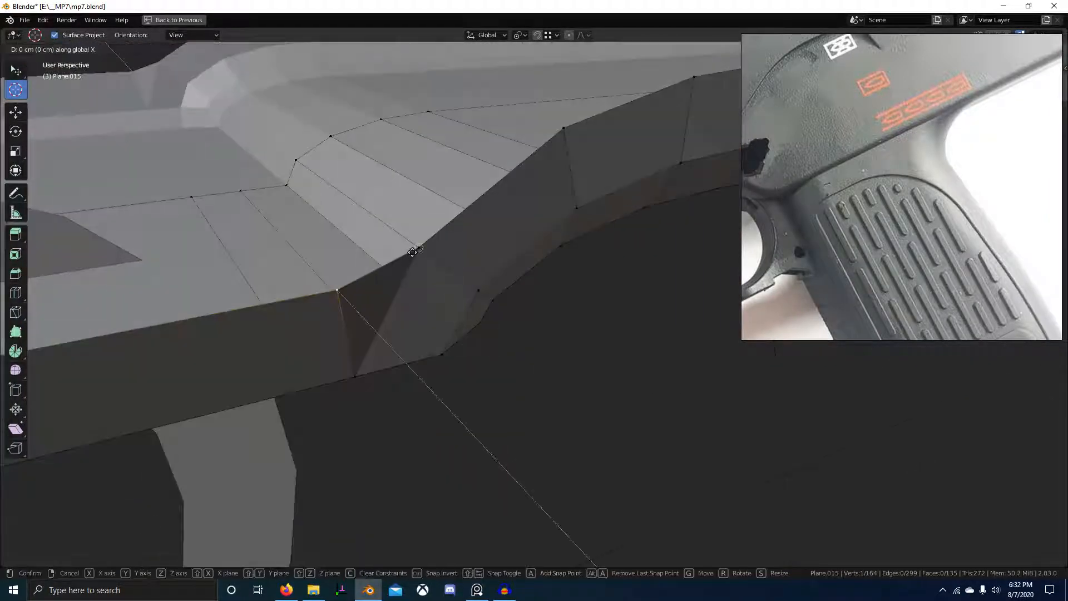
click(412, 252)
scroll(412, 312, down, 2)
key(g)
middle_drag(413, 322, 633, 304)
key(Tab)
key(Tab)
key(x)
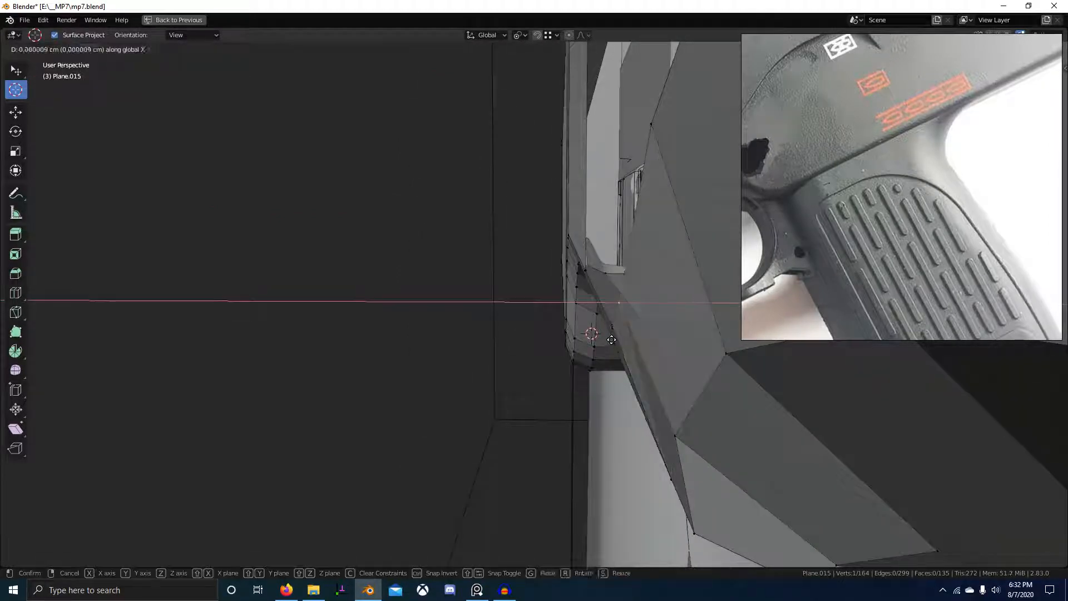
key(Escape)
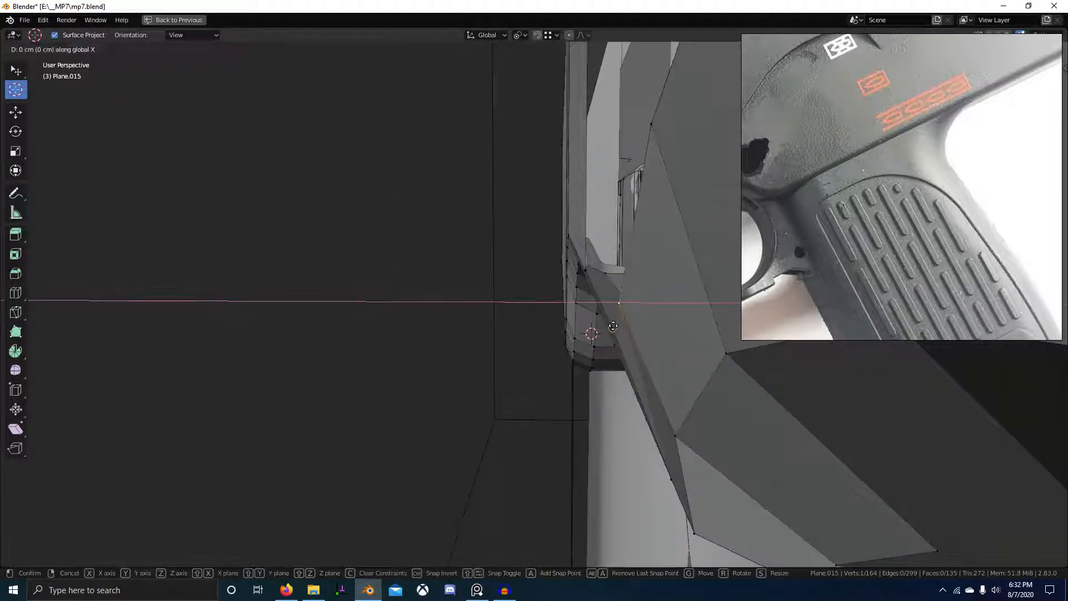
right_click(613, 326)
Try to lower the curved bevel's first upper vertex along Z level with the strip and slide it along Y.
middle_drag(613, 326, 518, 370)
click(433, 356)
key(KP_3)
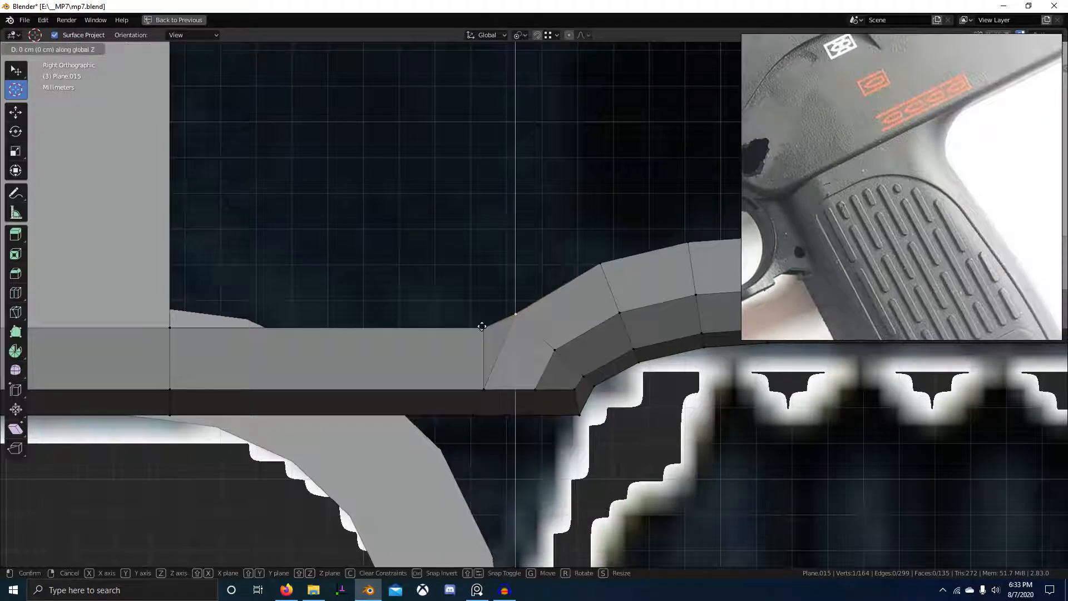
click(489, 332)
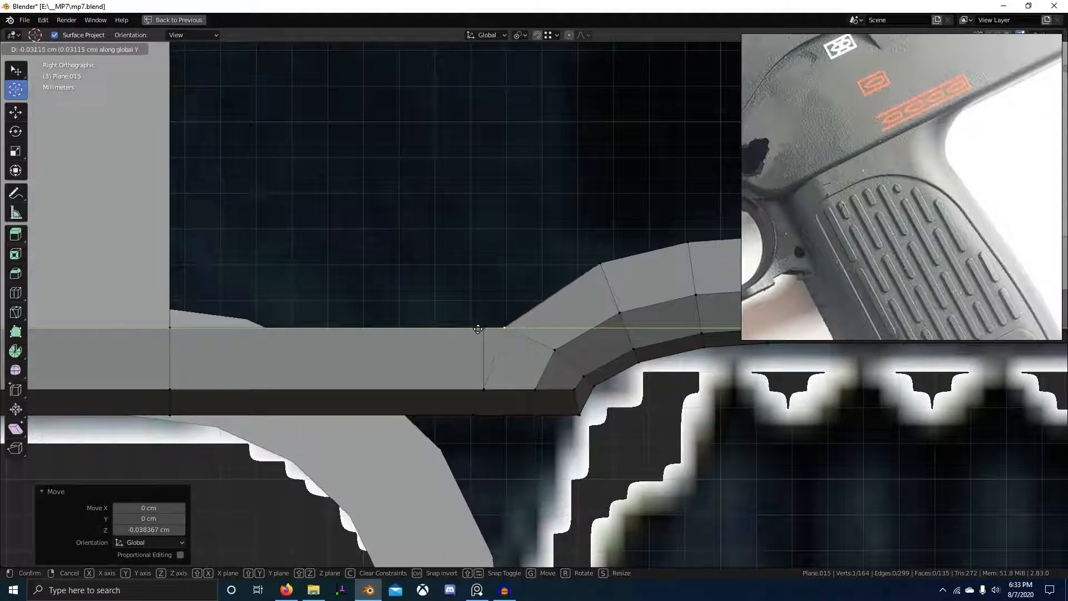
key(ctrl+z)
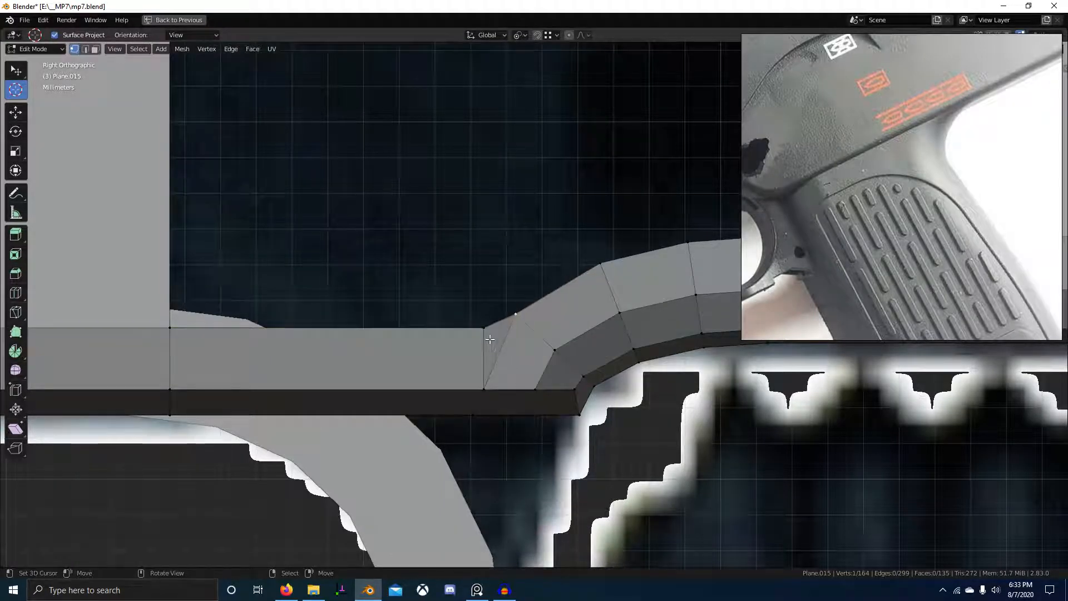
Try to subdivide the diagonal edge at the bevel corner and intersect its upper half with the straight strip's upper edge.
scroll(527, 337, down, 2)
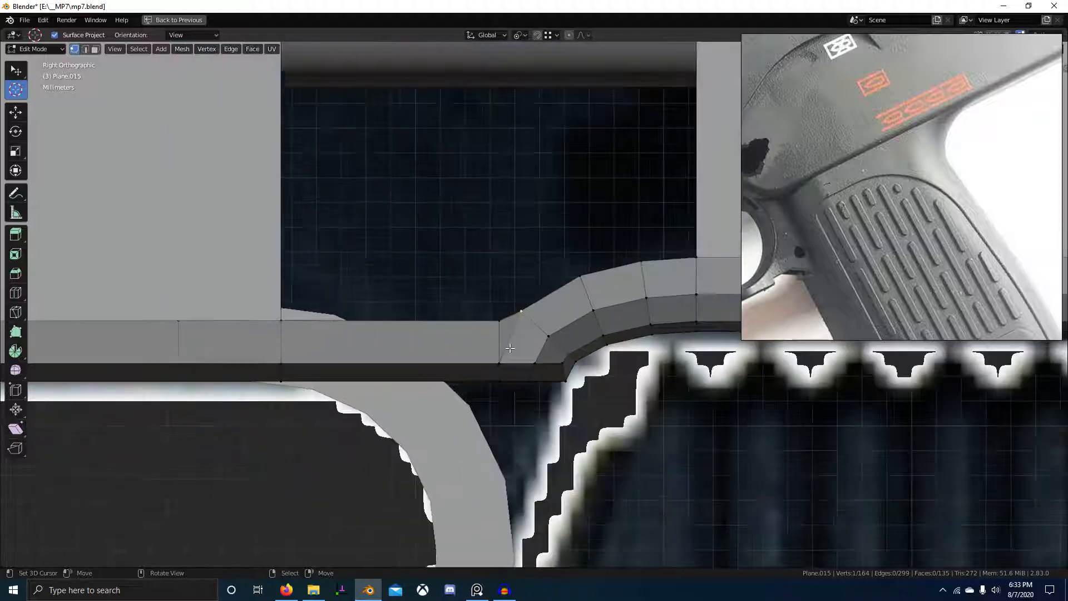
scroll(473, 339, up, 3)
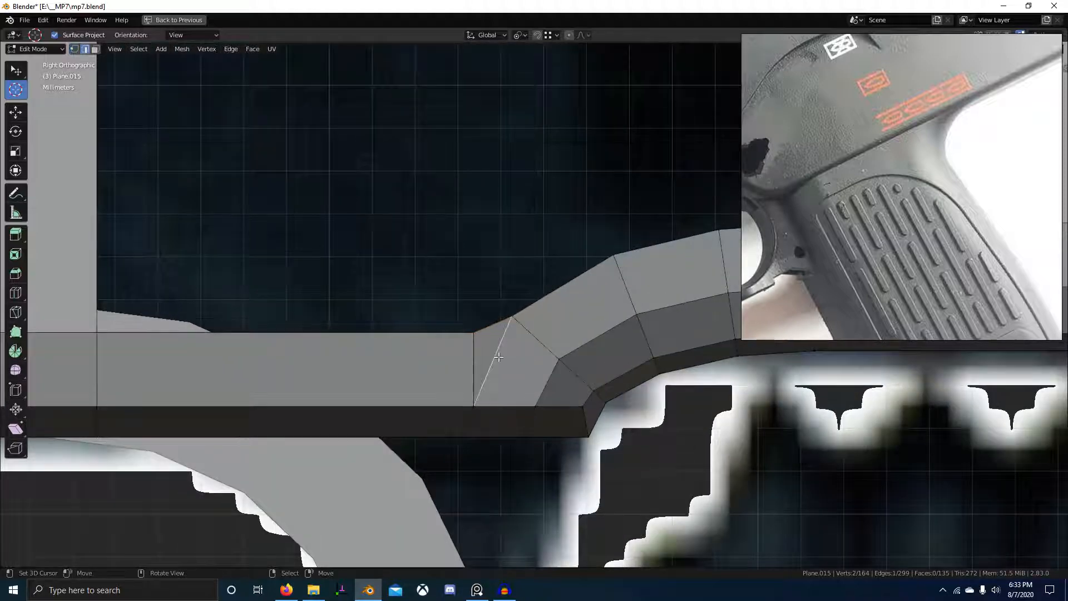
key(w)
key(1)
right_click(488, 355)
scroll(495, 393, up, 3)
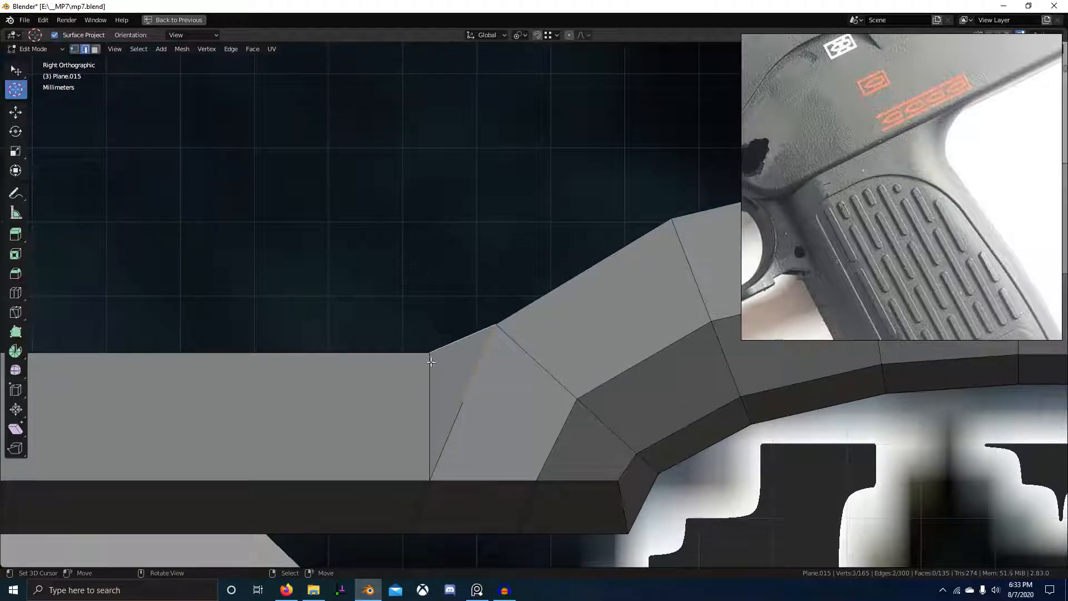
key(w)
mouse_move(477, 154)
click(523, 156)
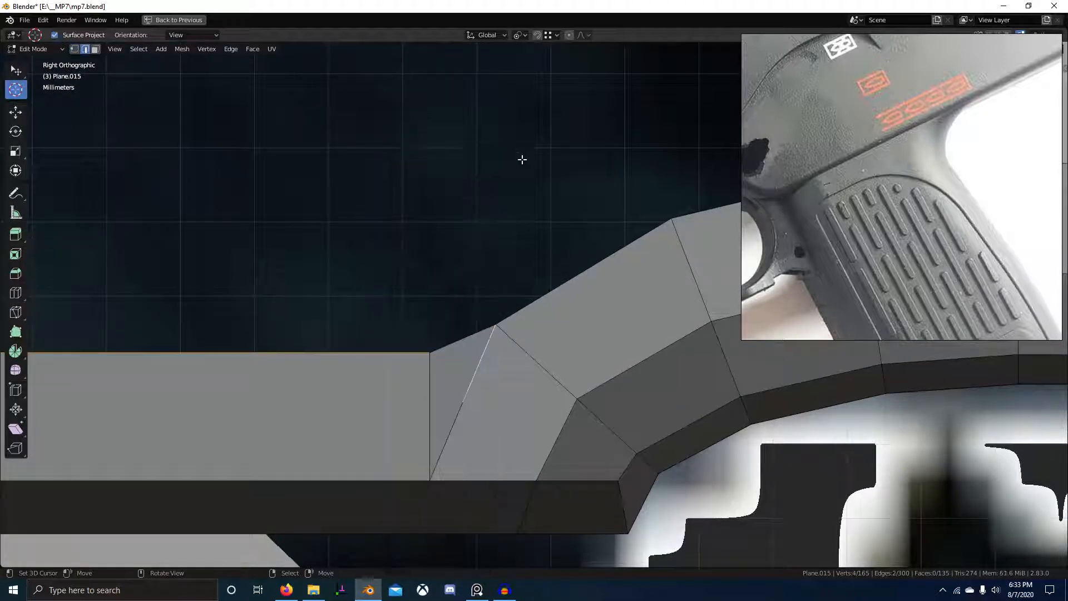
middle_drag(518, 410, 398, 384)
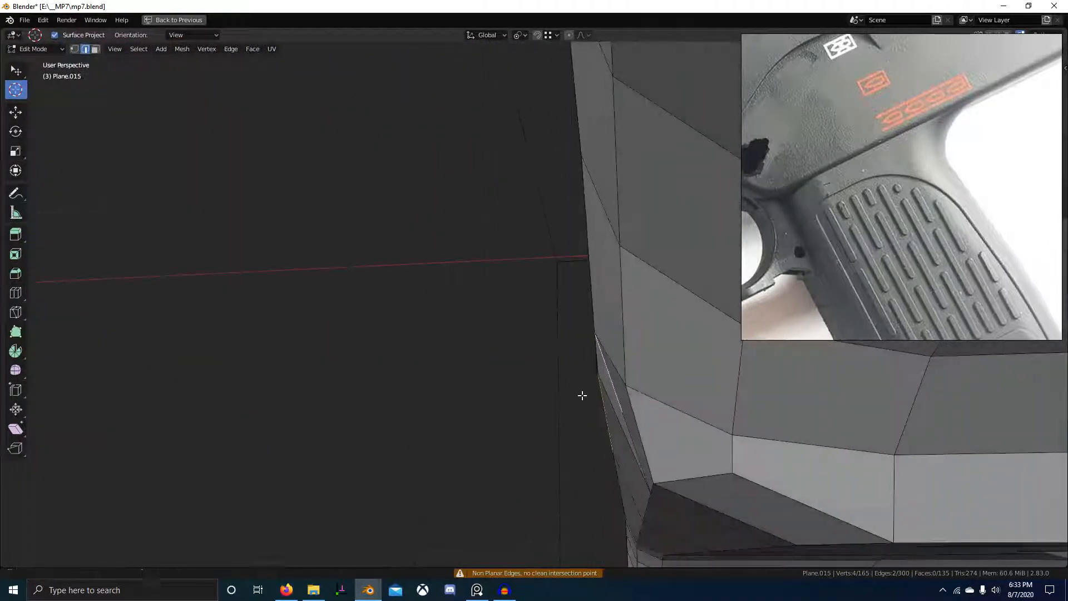
middle_drag(582, 395, 649, 368)
key(ctrl+x)
Try lowering the curved bevel's first upper vertex along Z toward the end of the straight strip.
middle_drag(539, 404, 530, 310)
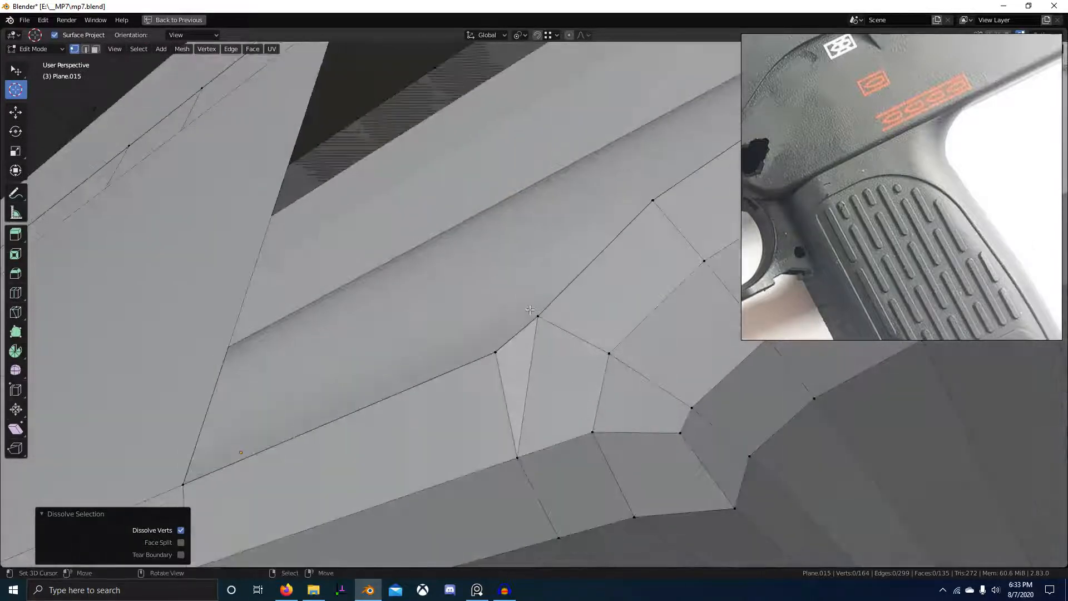
right_click(530, 310)
key(g)
key(z)
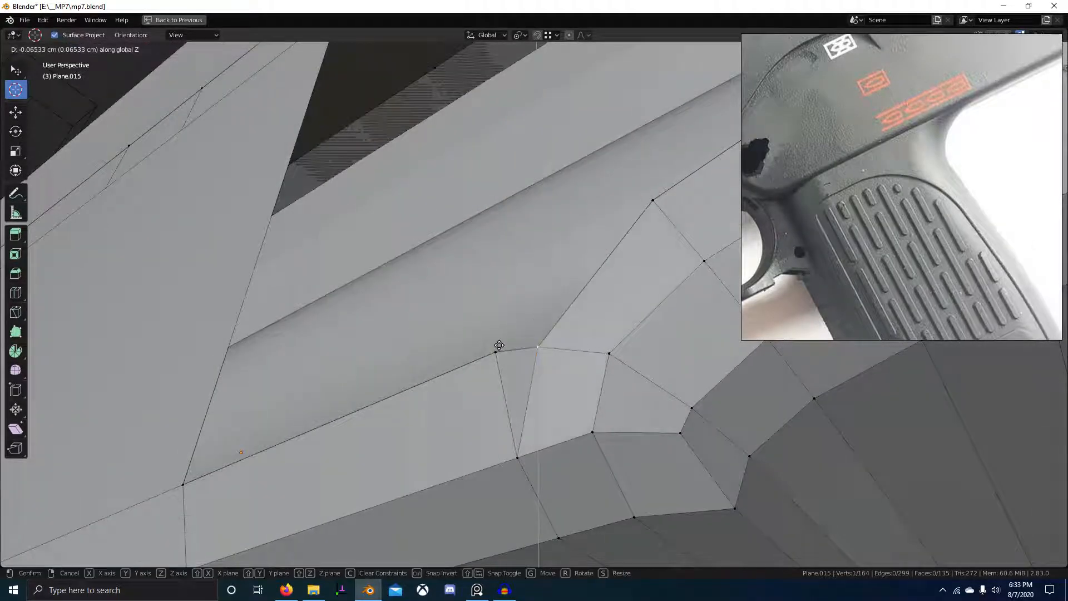
click(496, 345)
middle_drag(496, 346, 563, 457)
key(KP_3)
key(ctrl+z)
key(g)
key(z)
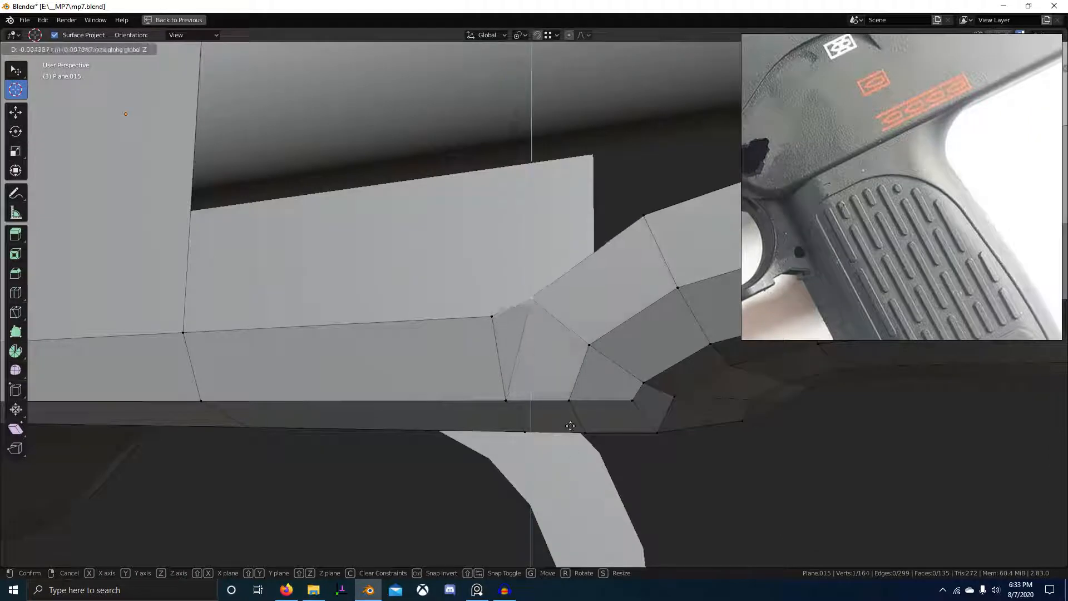
middle_drag(595, 339, 569, 453)
key(Tab)
key(Tab)
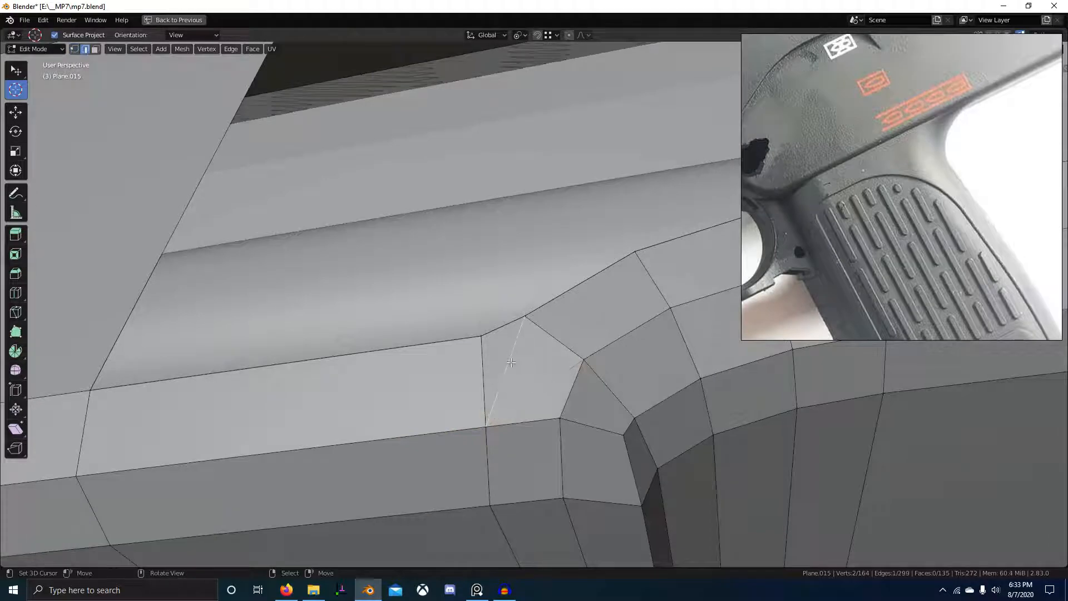
Try dissolving the diagonal edge between the straight strip and the curved bevel, and inspect the corner's shading.
key(ctrl+x)
middle_drag(511, 363, 513, 424)
key(Tab)
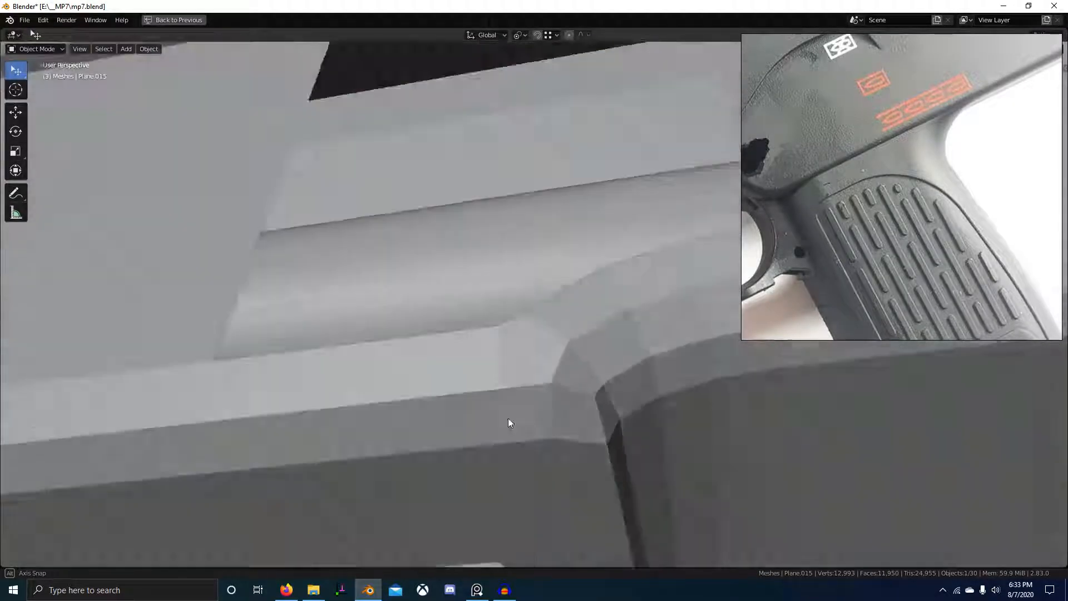
key(Tab)
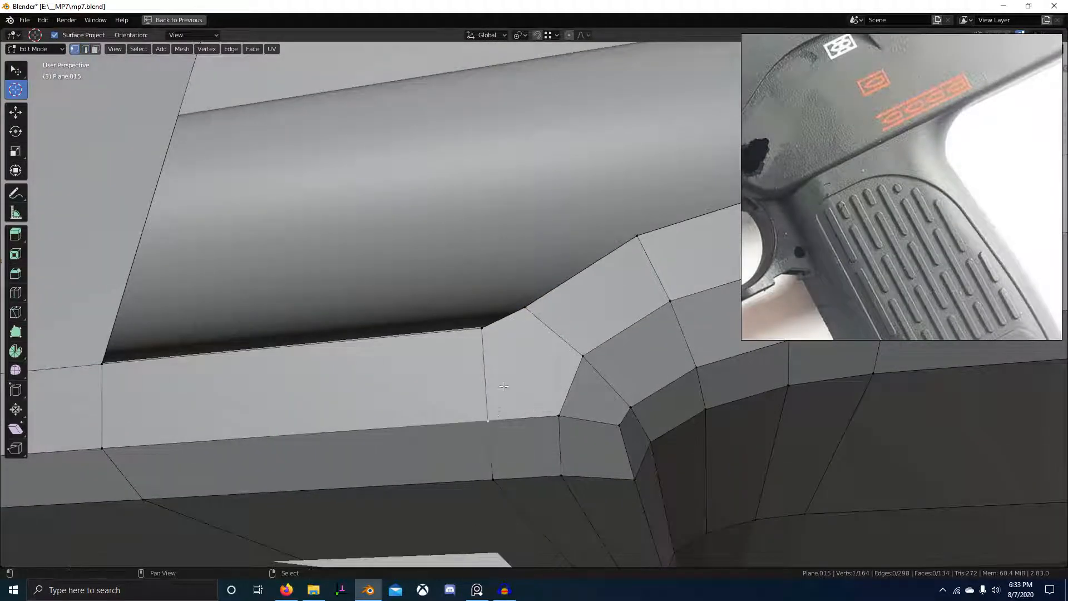
click(525, 299)
key(Tab)
middle_drag(525, 300, 511, 320)
key(Tab)
key(Tab)
key(Tab)
scroll(528, 305, down, 5)
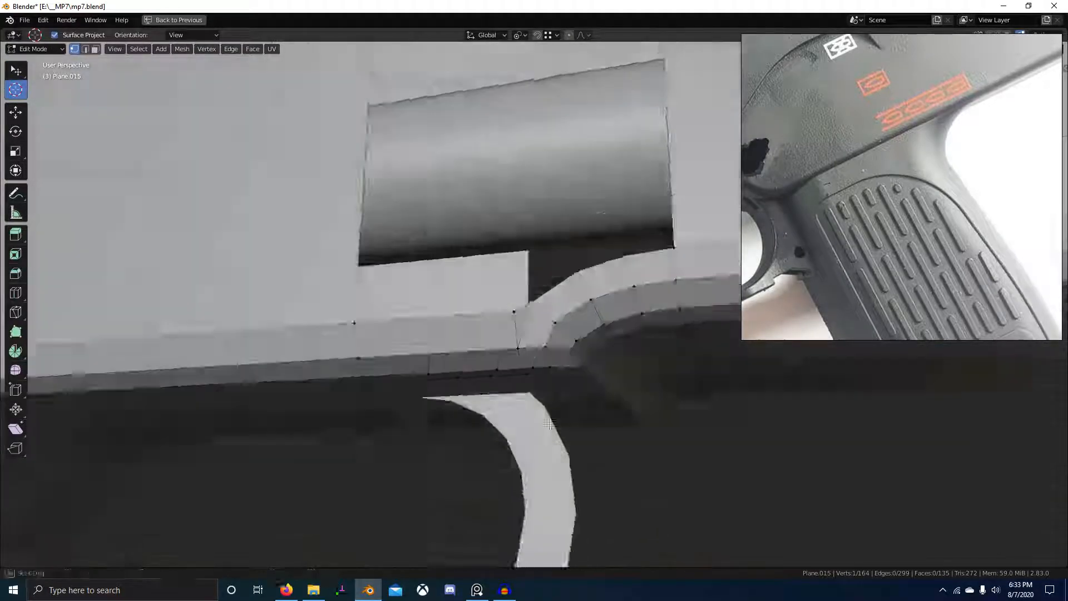
Fill the rectangular opening in the receiver's side above the trigger guard with a face, and save mp7.blend.
scroll(542, 370, up, 2)
key(2)
scroll(501, 323, up, 2)
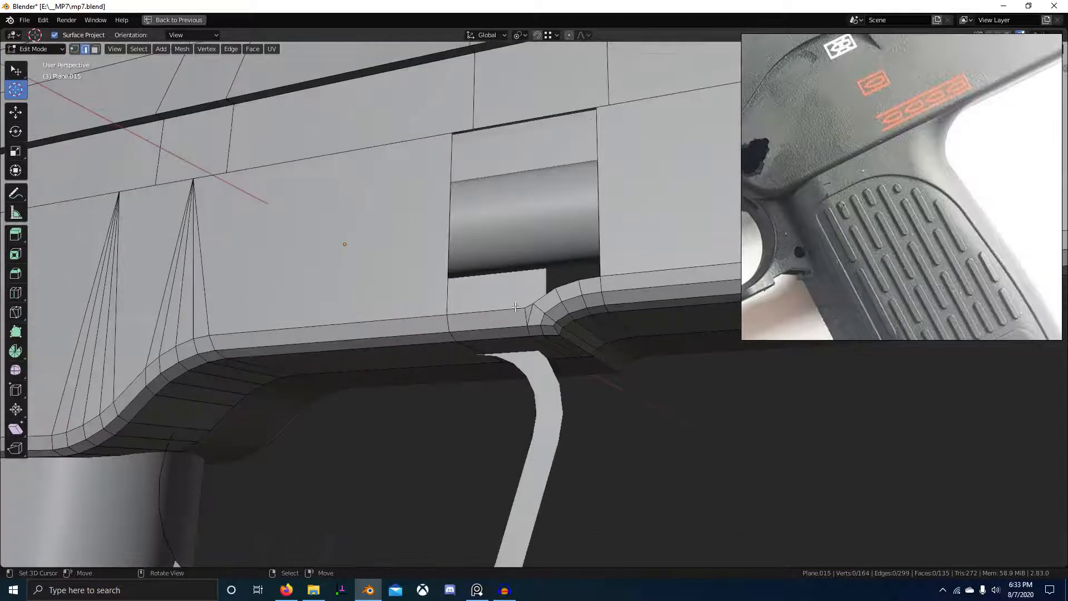
key(f)
scroll(523, 345, down, 3)
key(Tab)
mouse_move(527, 386)
middle_down()
mouse_move(582, 408)
mouse_move(459, 382)
mouse_move(526, 385)
middle_up()
scroll(459, 383, down, 4)
scroll(620, 417, down, 4)
middle_drag(604, 403, 499, 450)
scroll(500, 450, up, 4)
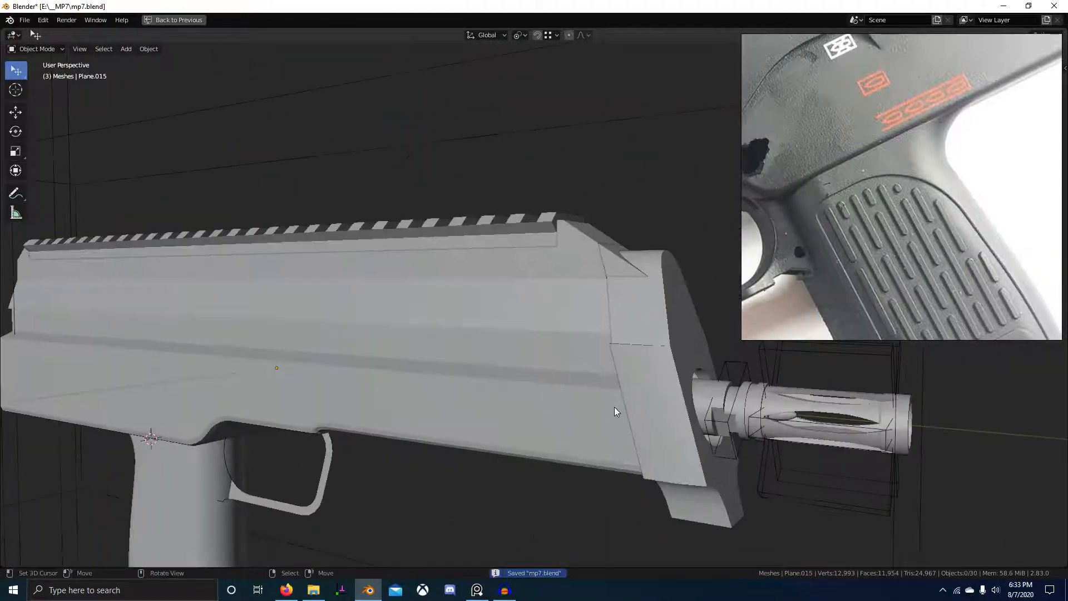
middle_drag(651, 412, 616, 435)
Duplicate the four vertices of the lower bevel's profile at the receiver's front end and separate them into their own object.
key(Tab)
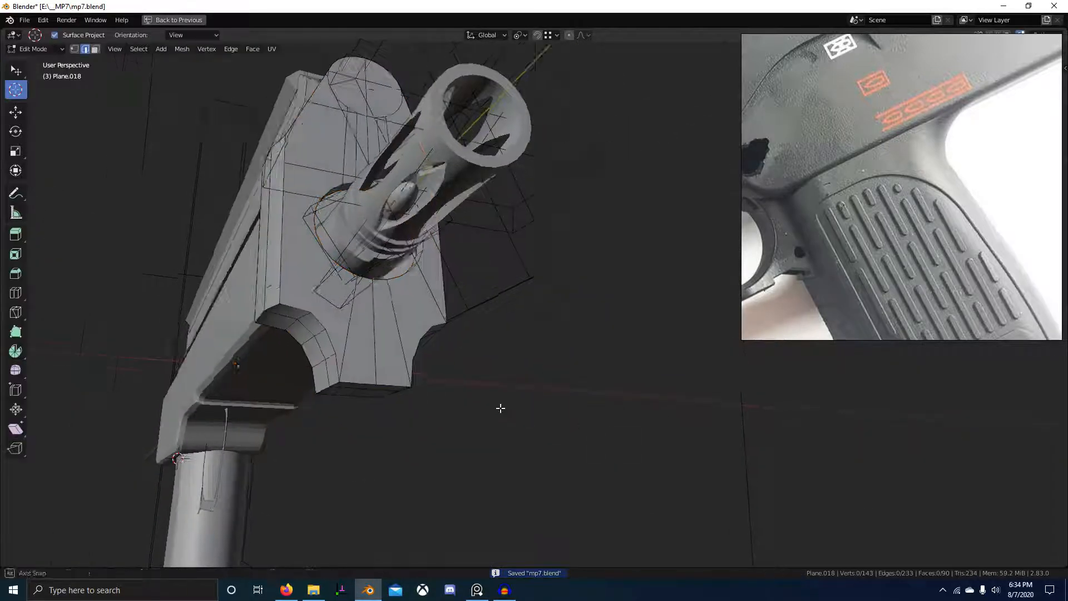
scroll(507, 401, up, 3)
middle_drag(507, 400, 529, 328)
key(Tab)
right_click(529, 329)
key(Tab)
middle_drag(631, 389, 509, 358)
key(1)
key(z)
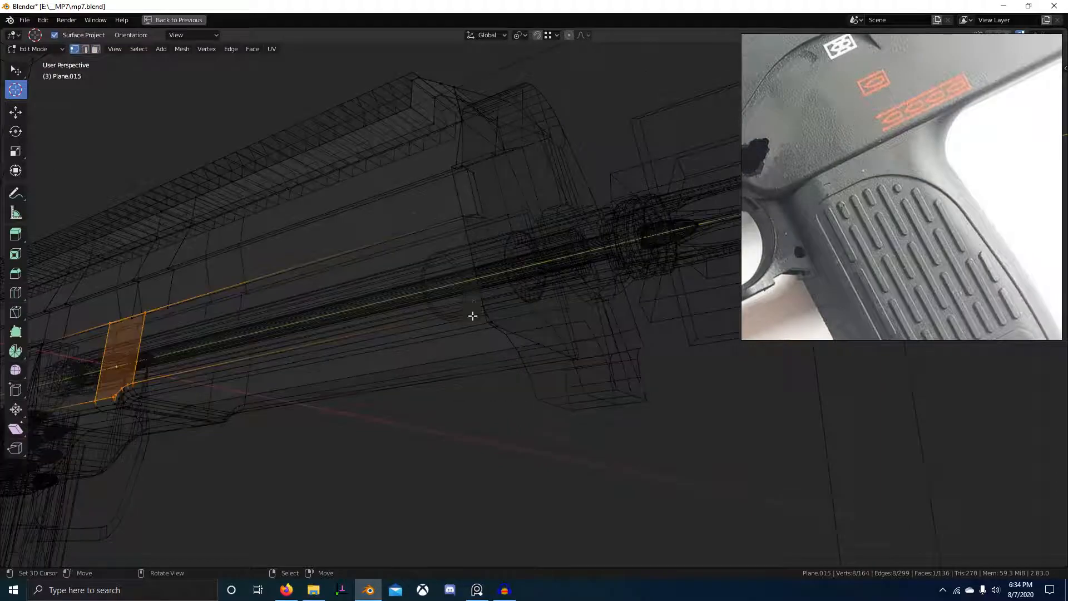
right_click(482, 306)
ctrl+right_click(501, 324)
scroll(575, 393, up, 5)
scroll(567, 395, down, 5)
middle_drag(567, 395, 592, 401)
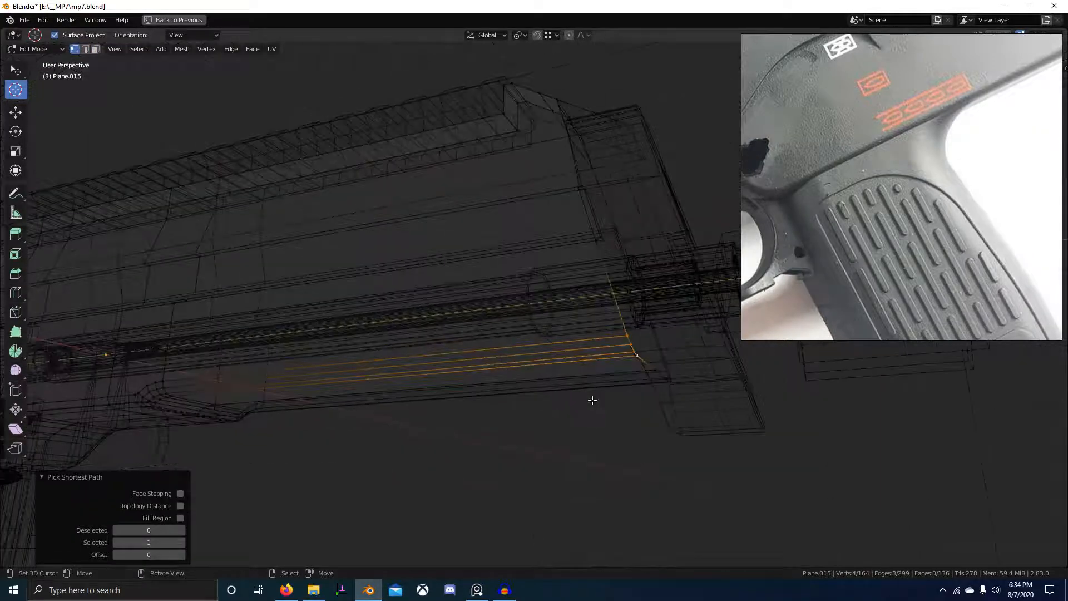
key(KP_3)
key(shift+z)
scroll(549, 374, up, 6)
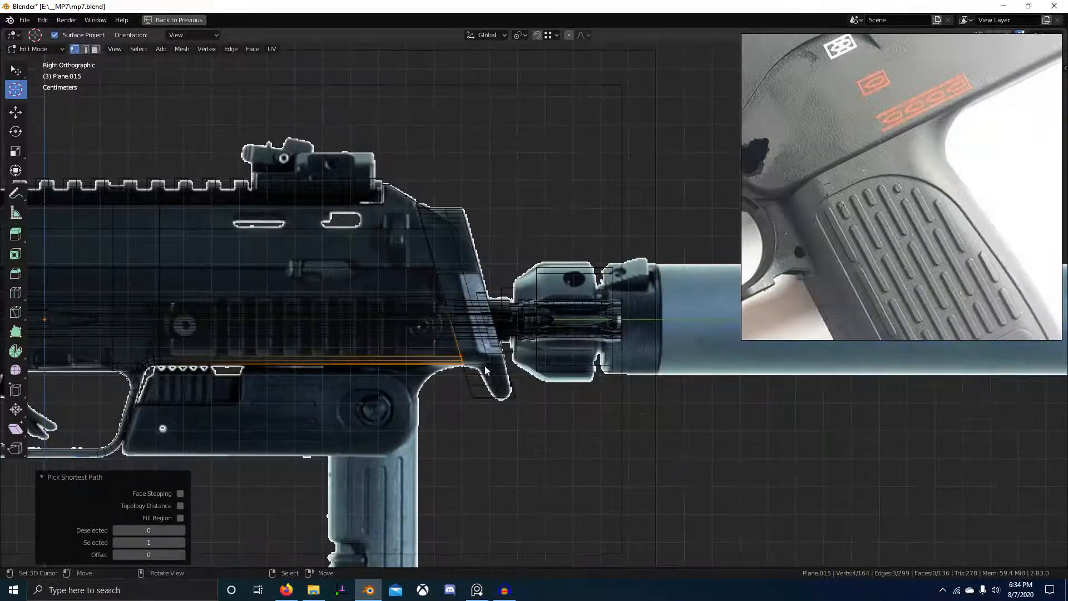
shift+middle_drag(457, 346, 478, 416)
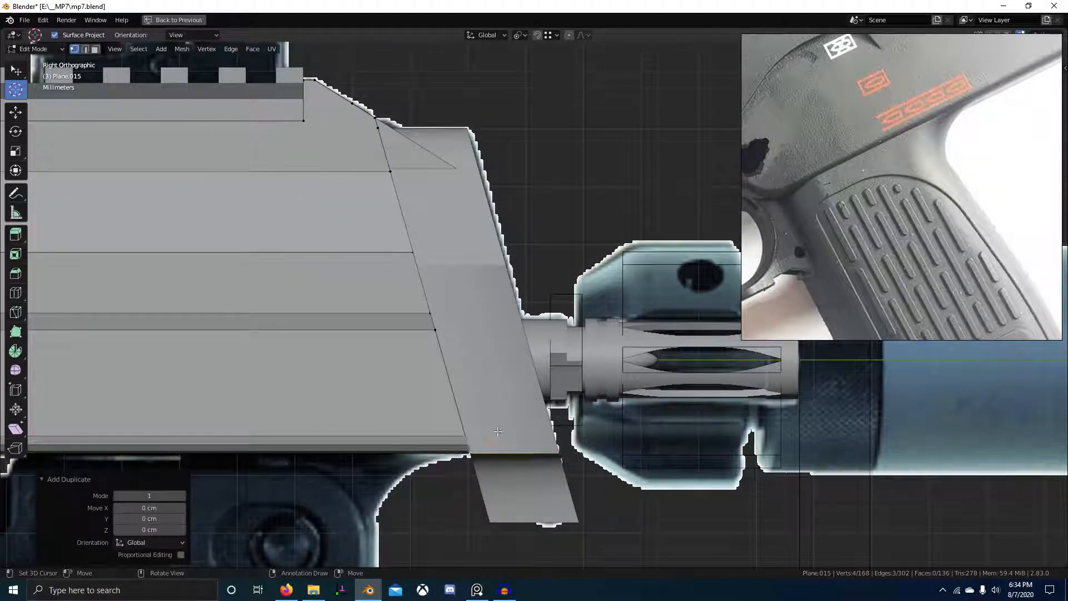
key(p)
click(498, 431)
Join the separated bevel profile to the front end block and isolate the block in local view for mesh editing.
key(Tab)
click(469, 450)
middle_drag(469, 446, 500, 303)
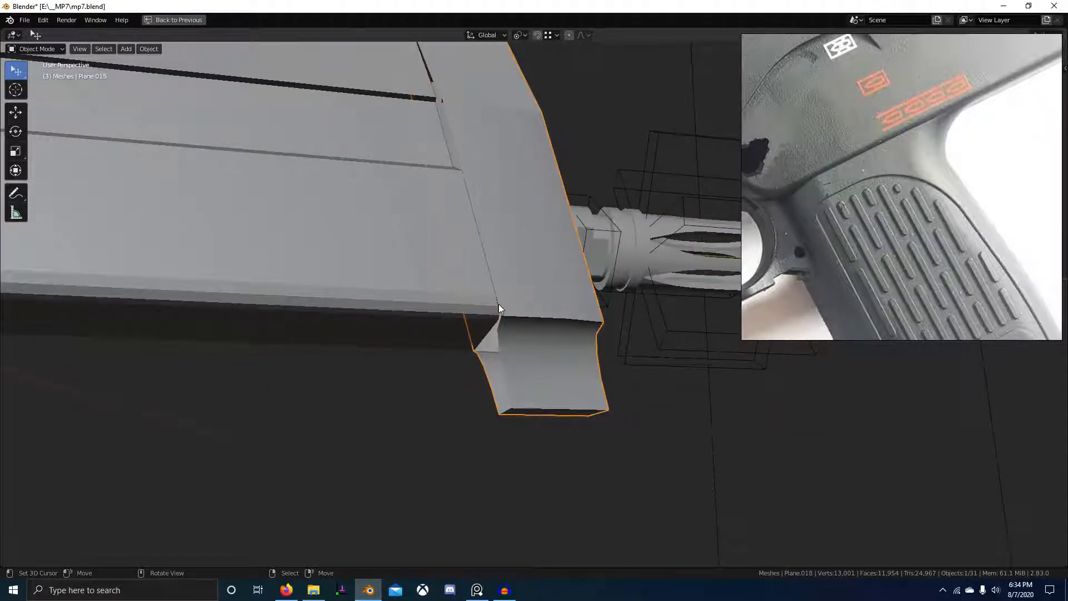
right_click(498, 305)
shift+right_click(545, 307)
key(Tab)
scroll(591, 330, up, 2)
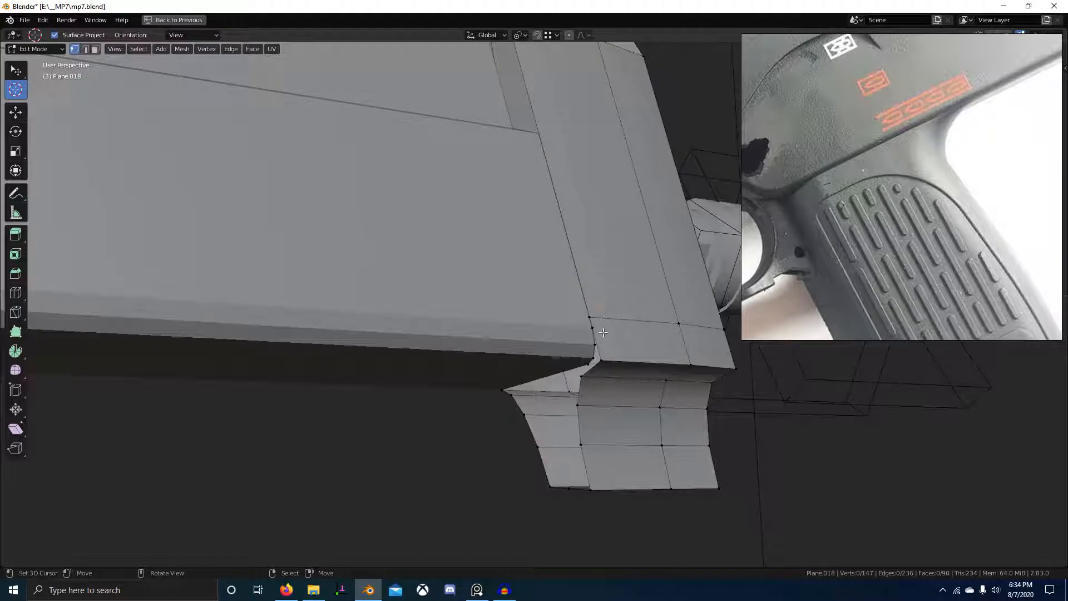
key(a)
key(KP_Divide)
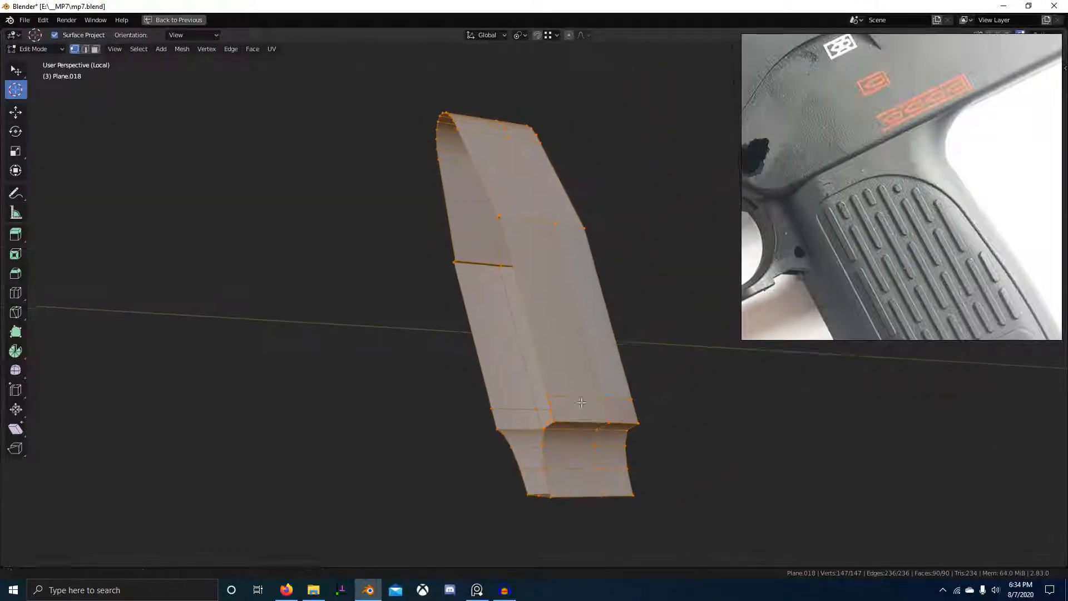
Snap the end block's lower horizontal edge row onto the upper part of the joined bevel profile.
scroll(581, 402, up, 2)
right_click(508, 363)
click(512, 386)
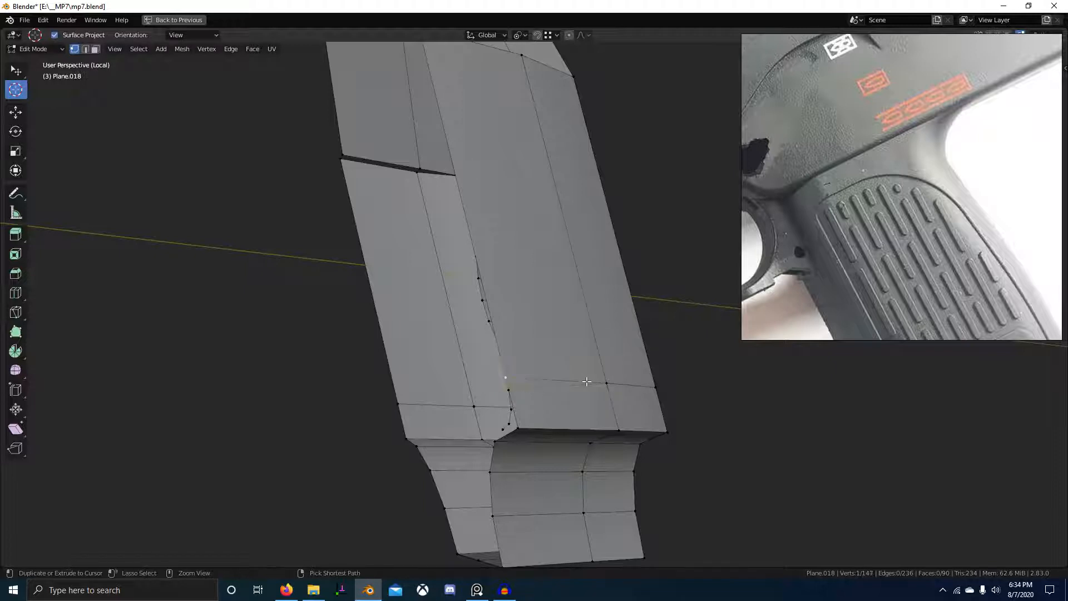
click(506, 385)
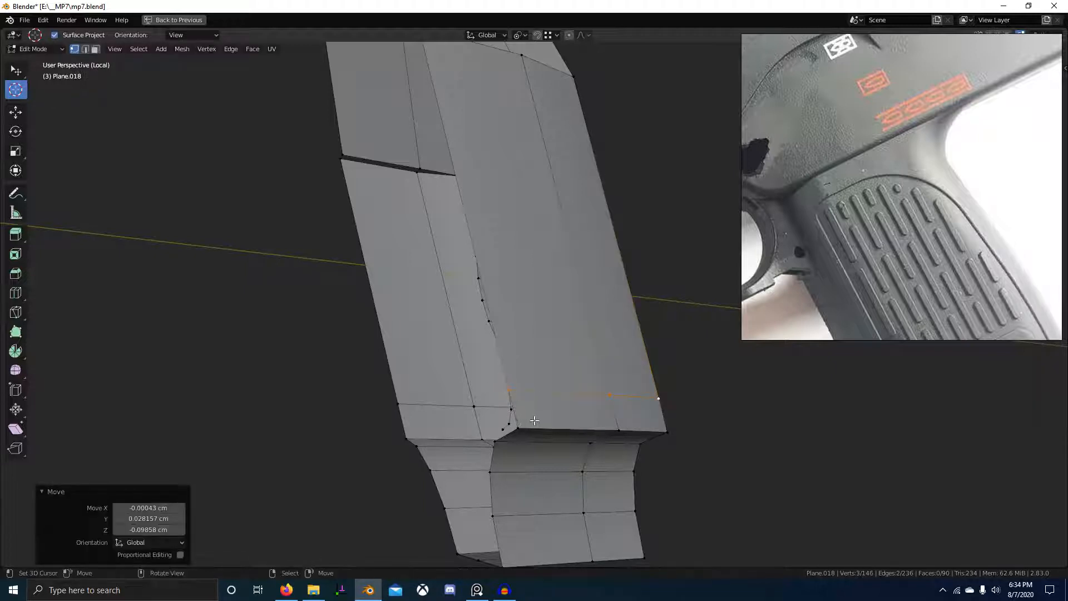
Add loop cuts below that edge row and snap them to the successive bevel profile vertices to round the lower corner.
click(520, 412)
right_click(511, 410)
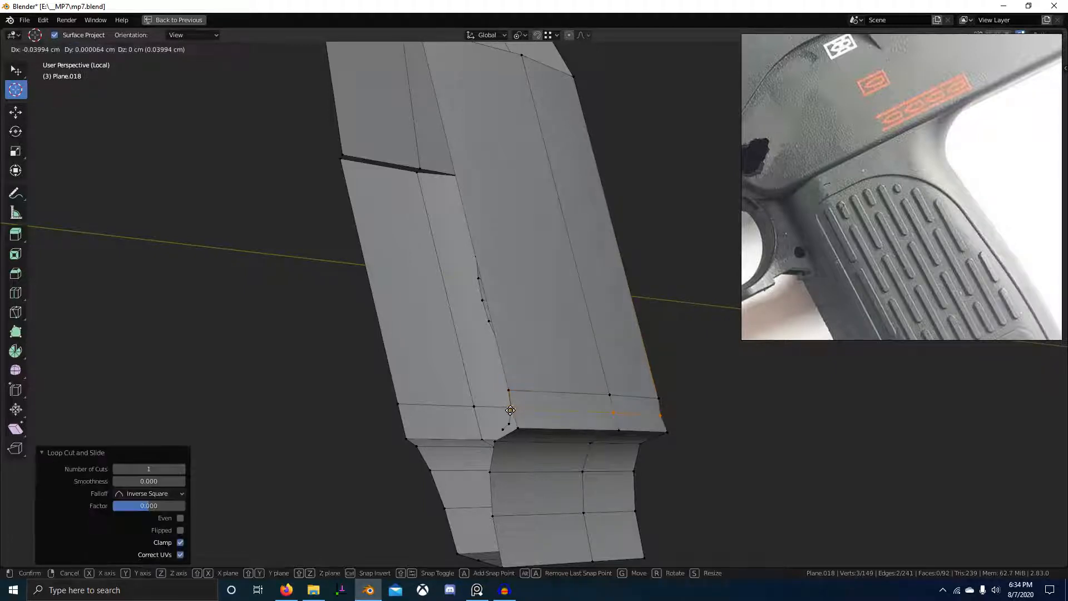
click(510, 410)
ctrl+click(621, 439)
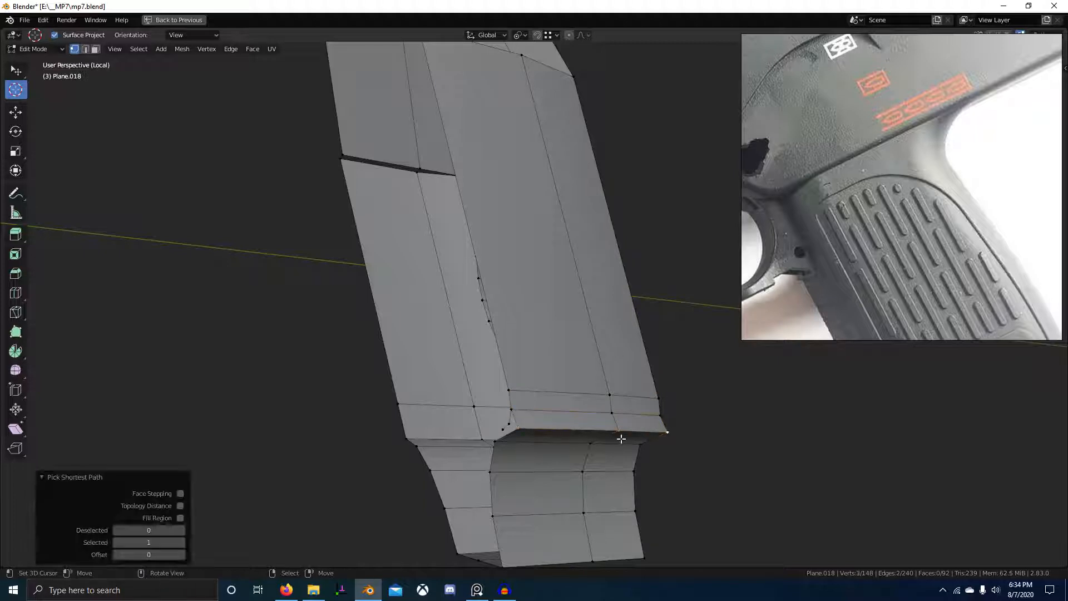
middle_drag(511, 424, 523, 445)
click(507, 417)
right_click(505, 415)
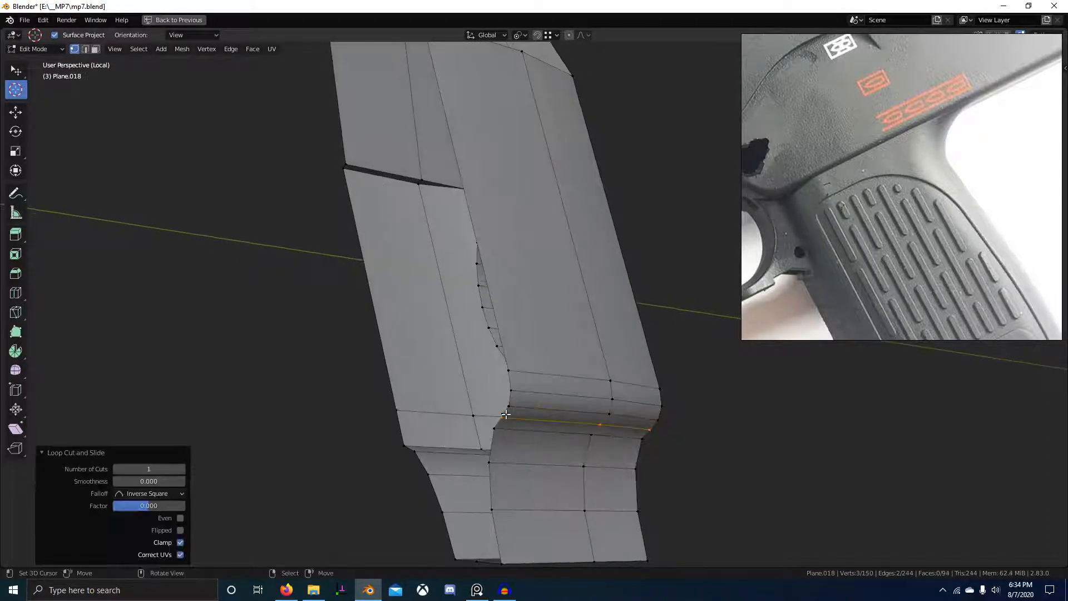
click(502, 412)
Dissolve the edge loops that form the concave curve below the end block's rounded corner.
middle_drag(585, 468, 519, 439)
key(Tab)
key(Tab)
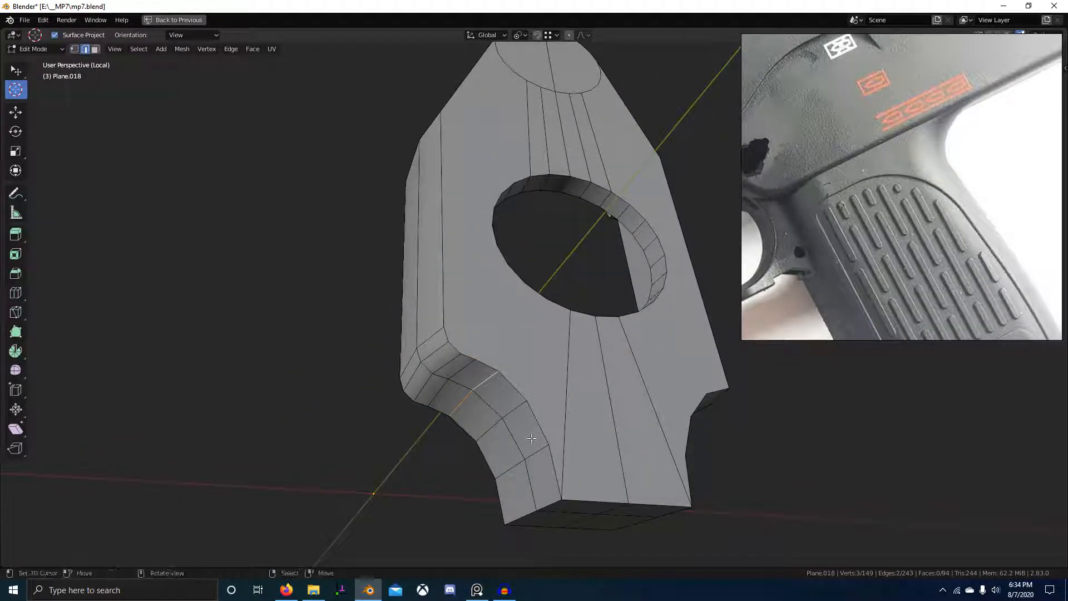
key(ctrl+x)
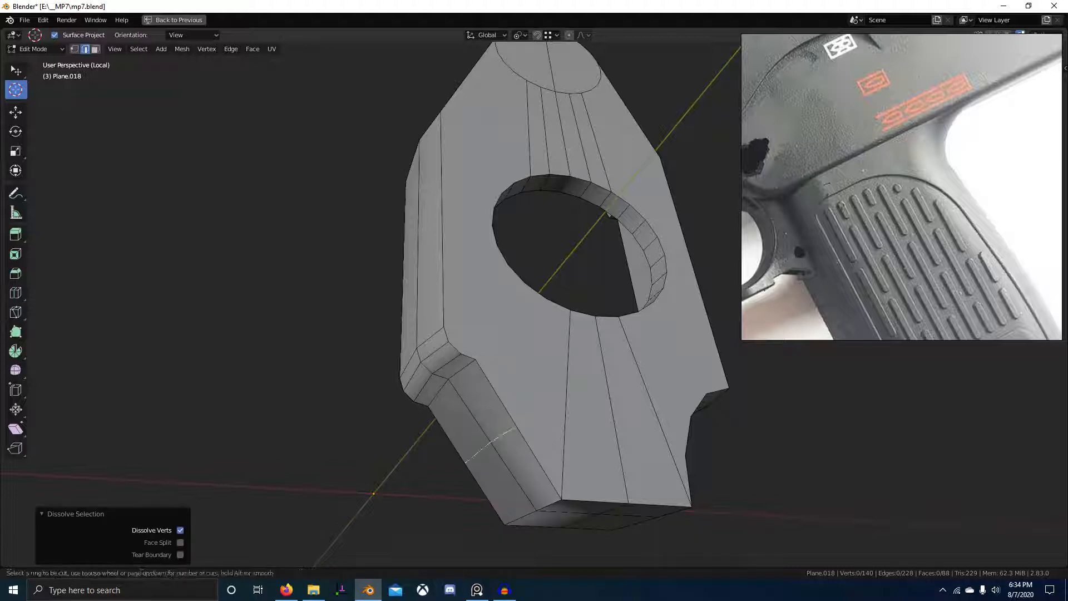
Cut a loop across the flattened slanted face, raise it 0.59826 cm along Z and shift it -0.32058 cm along X.
click(490, 443)
right_click(490, 442)
middle_drag(490, 409, 468, 389)
key(g)
key(z)
click(463, 363)
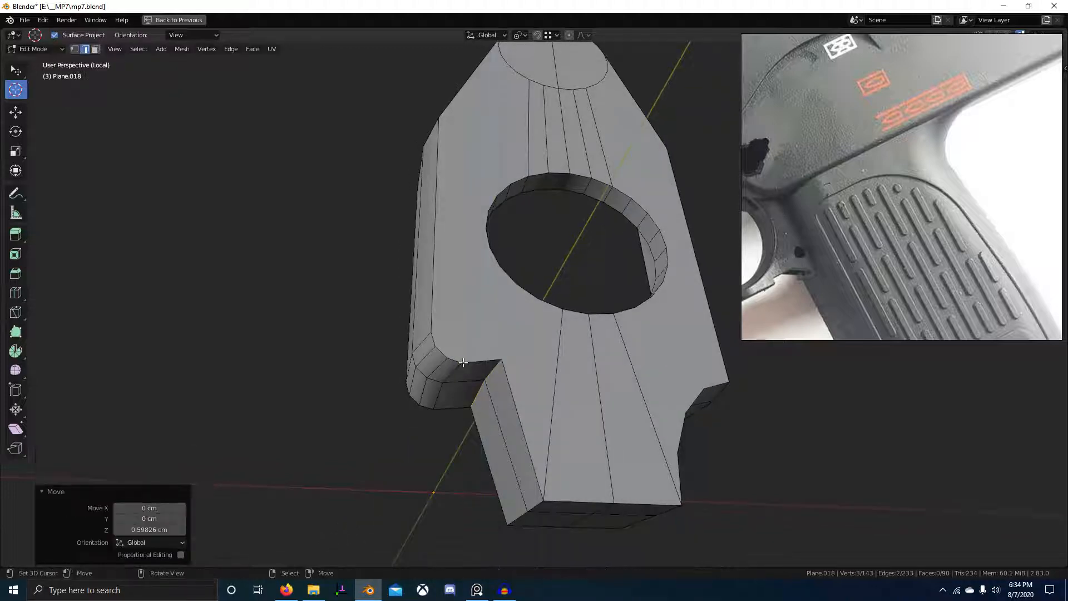
click(546, 496)
middle_drag(546, 497, 507, 492)
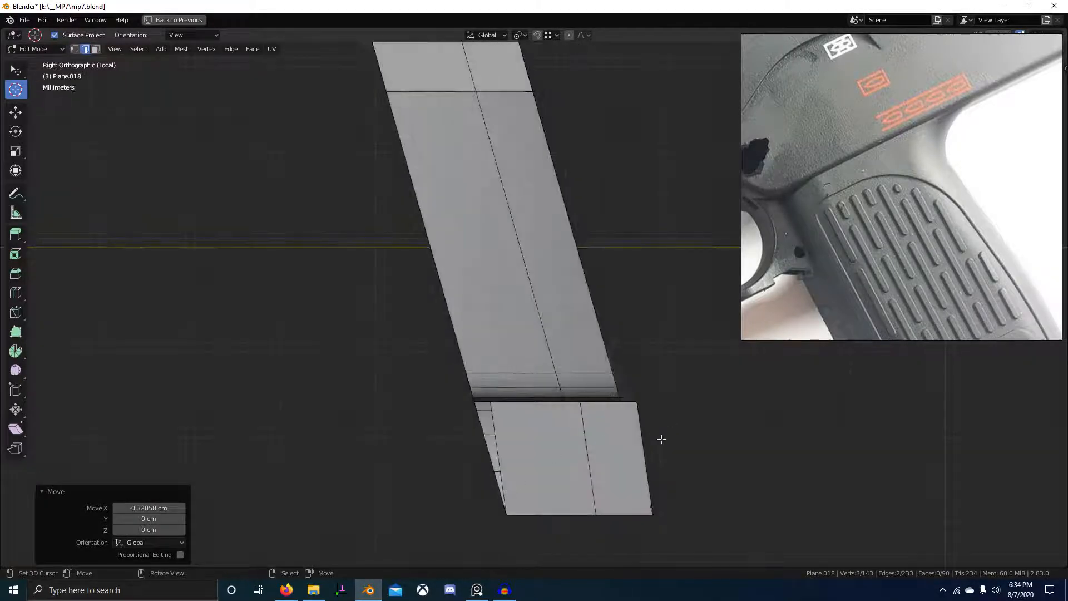
Snap the front vertex of the new inner corner edge -0.1698 cm along Y, and start aligning it along X.
scroll(662, 439, down, 2)
shift+middle_drag(662, 439, 621, 346)
scroll(476, 360, up, 5)
click(557, 353)
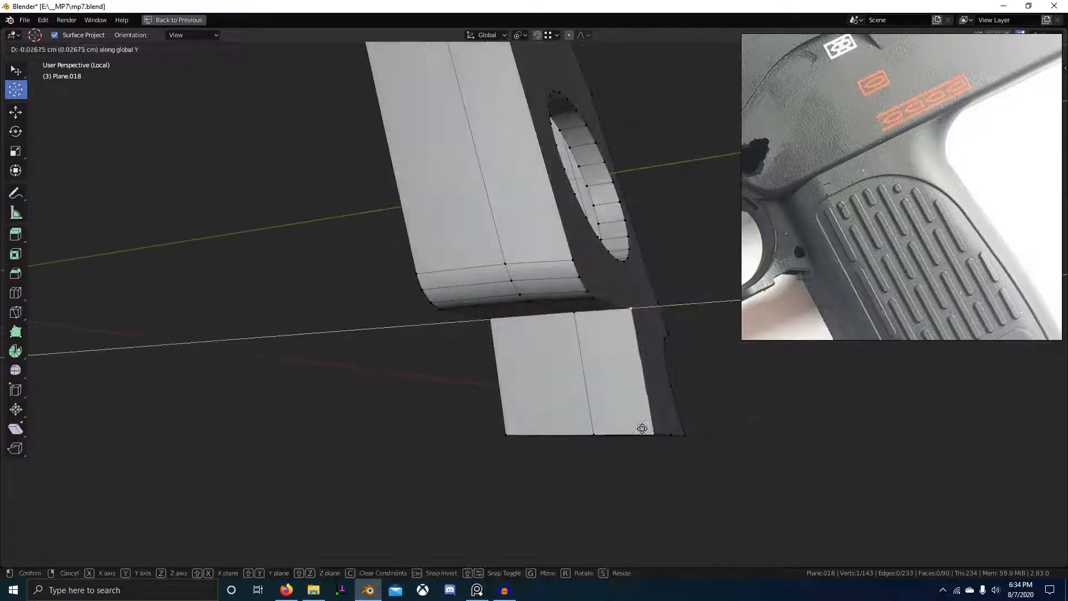
click(595, 301)
middle_drag(595, 301, 603, 452)
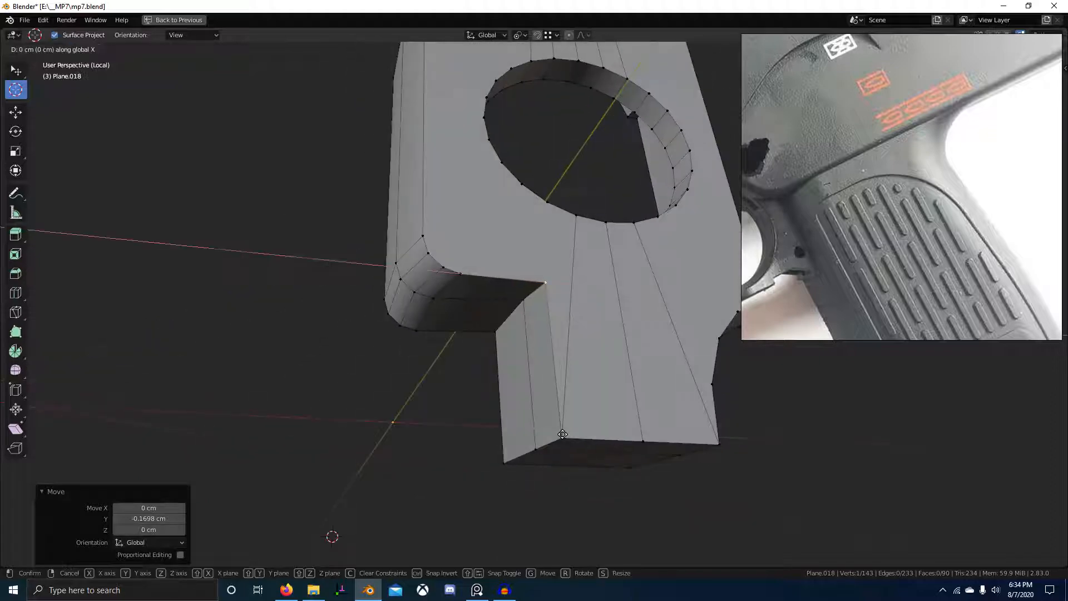
Snap the inner corner edge's middle vertex -0.16973 cm along Y, and align it along X with the bottom vertex below.
middle_drag(547, 394, 543, 279)
key(y)
click(455, 248)
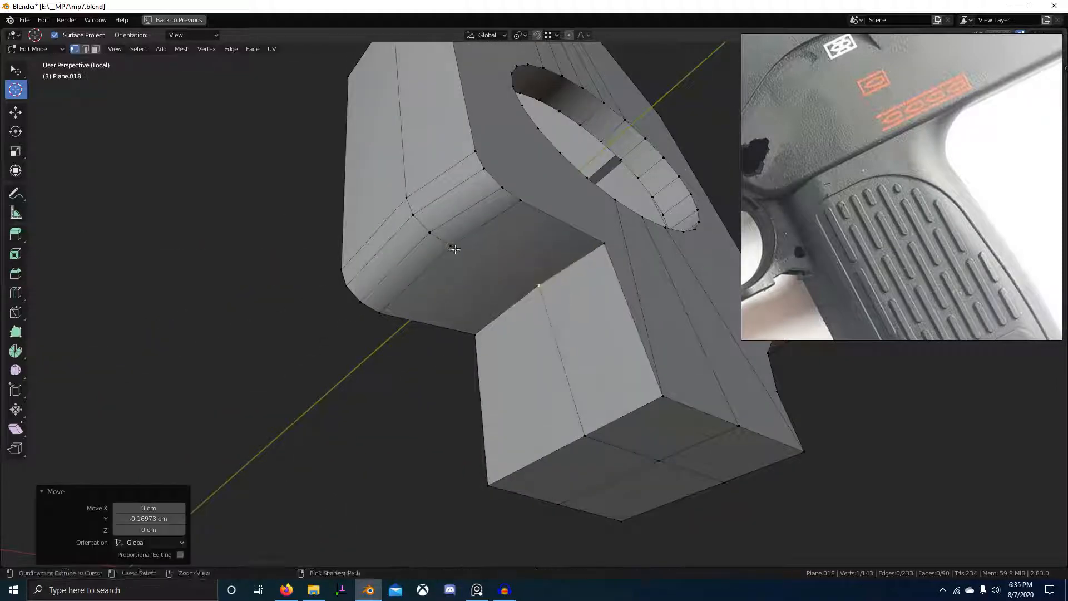
key(g)
key(x)
click(589, 443)
Snap the inner corner edge's rear vertex -0.1697 cm along Y and align it along X with the other corner vertices.
right_click(473, 328)
key(g)
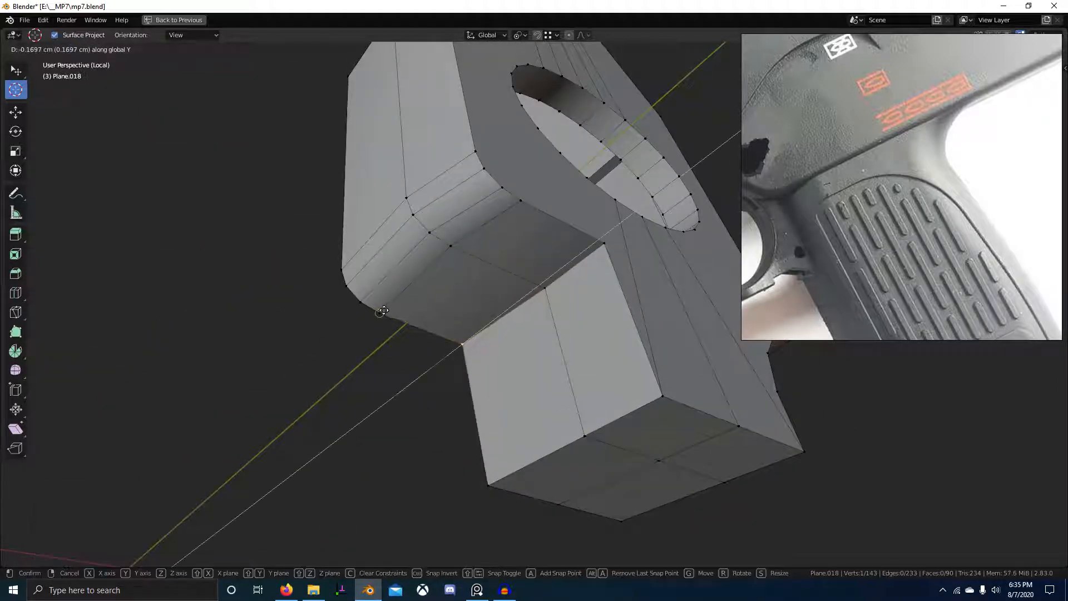
click(402, 318)
Try to bevel the end block's inner corner edge with an offset of 2.15 cm and 4 segments.
key(2)
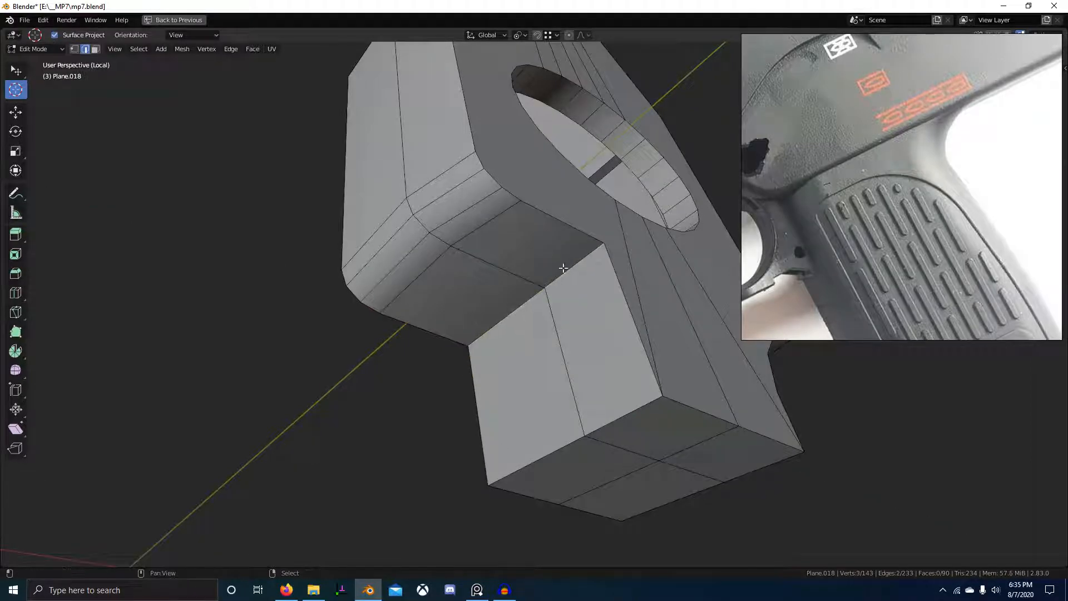
middle_drag(563, 268, 563, 393)
scroll(563, 394, down, 2)
key(ctrl+b)
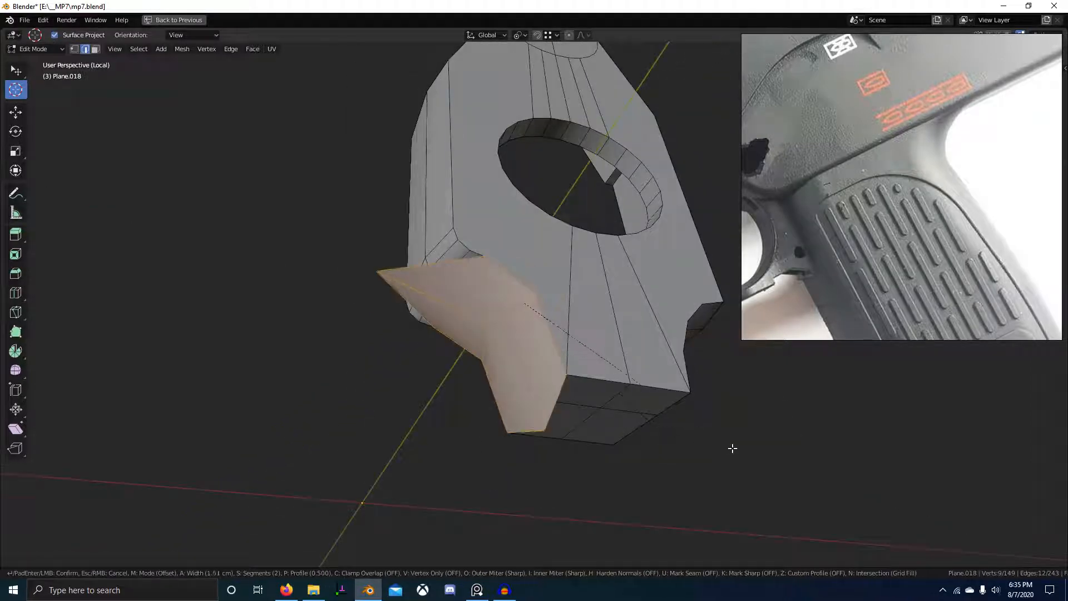
click(545, 365)
middle_drag(546, 365, 529, 332)
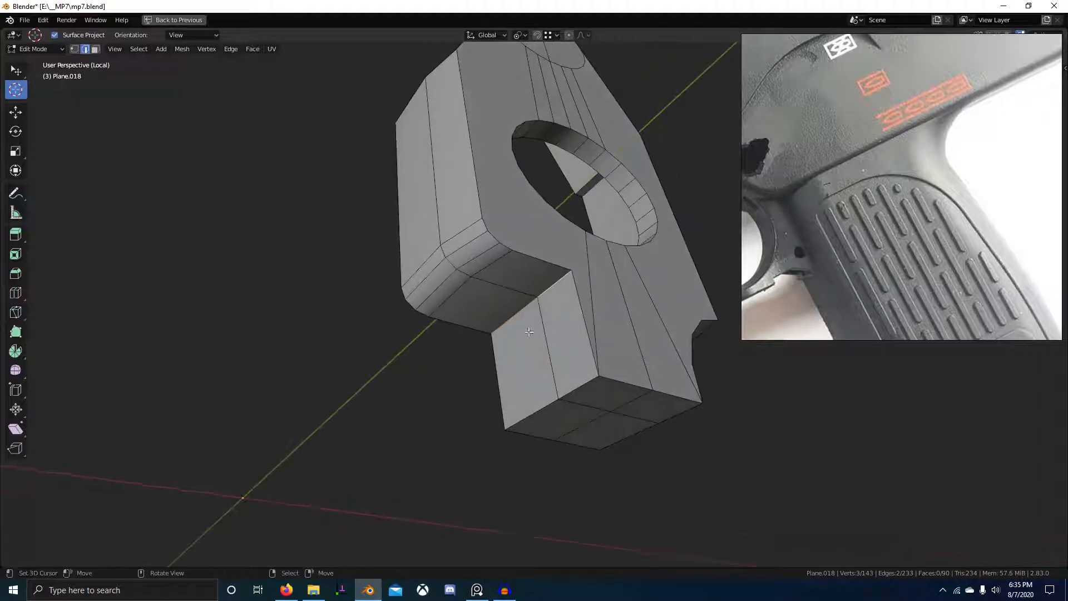
click(541, 290)
key(ctrl+b)
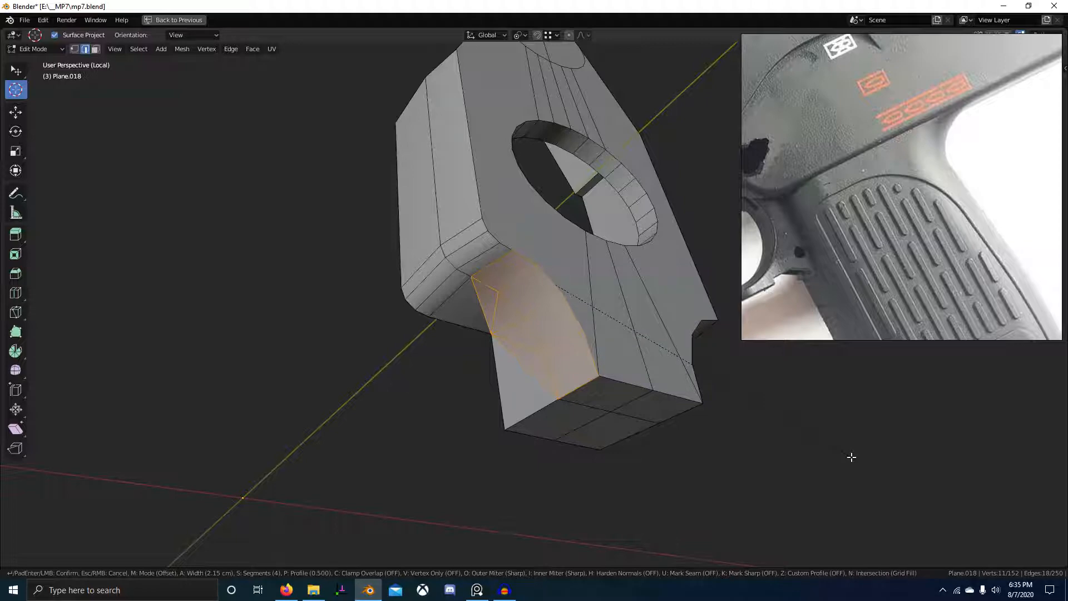
click(851, 457)
middle_drag(851, 453, 761, 467)
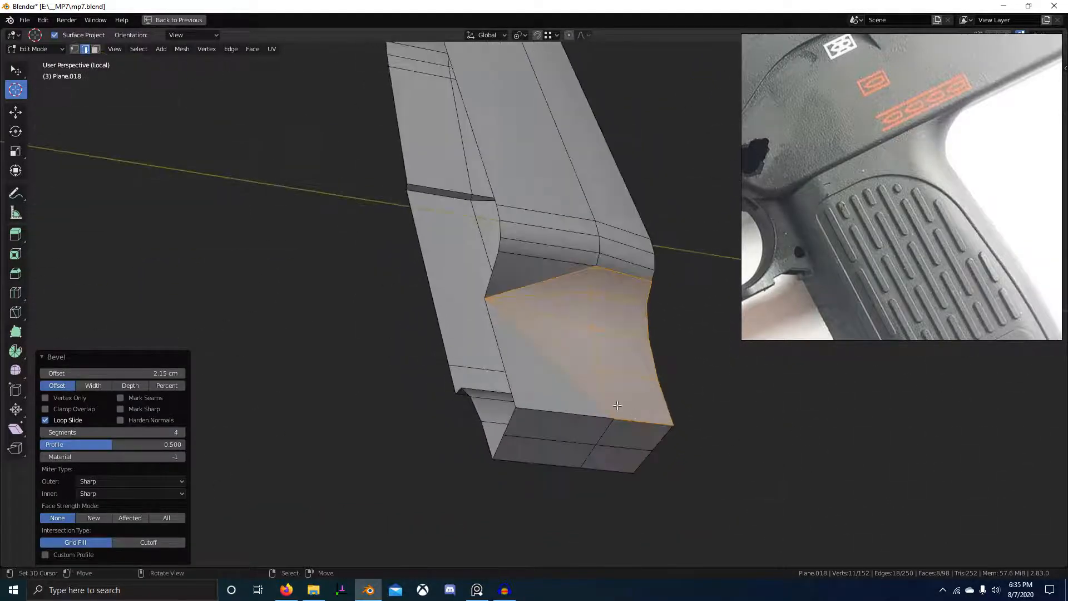
Try dissolving the converging bevel edges on the curved face, and undo the dissolve and the bevel.
click(570, 360)
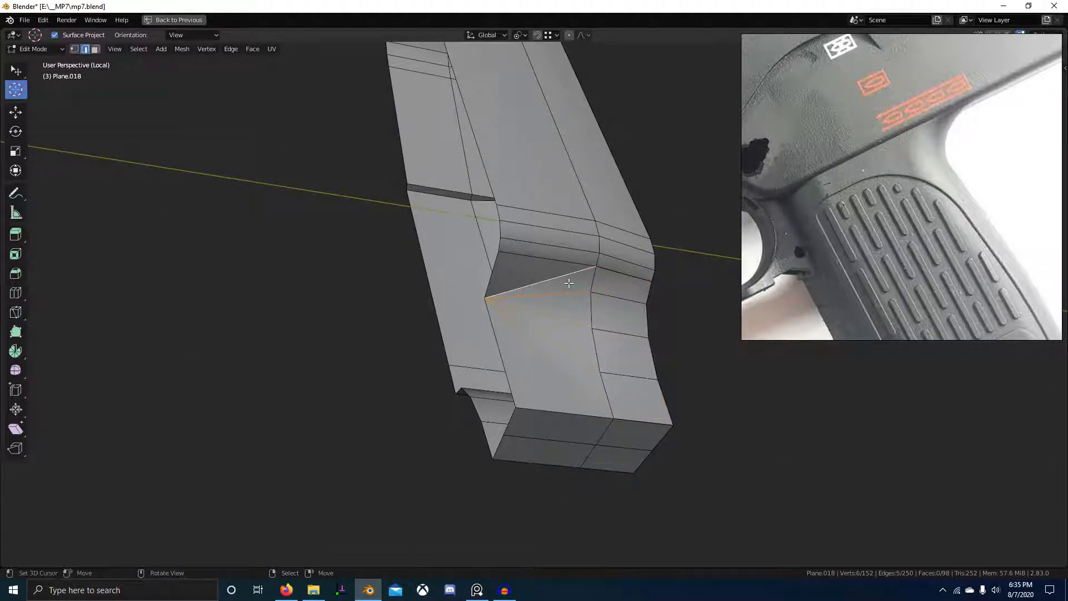
key(x)
key(ctrl+x)
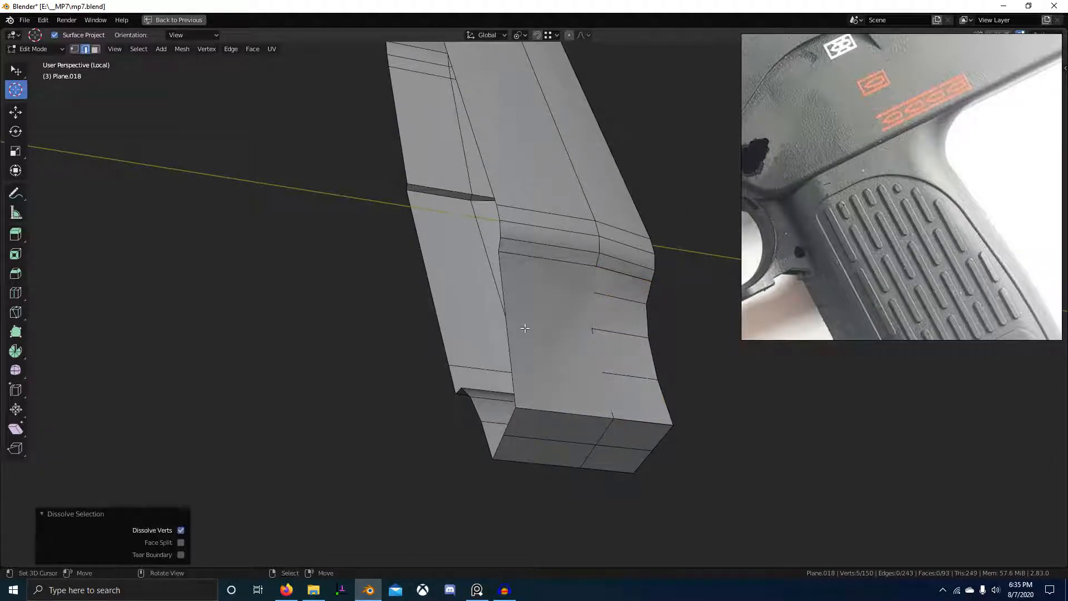
key(ctrl+z)
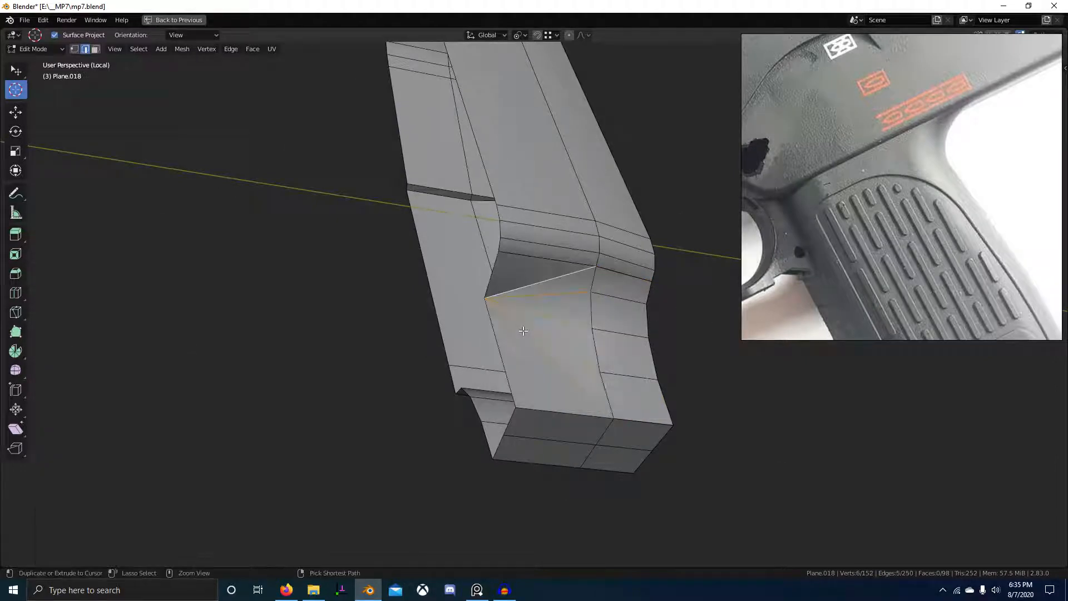
middle_drag(529, 359, 630, 371)
key(ctrl+x)
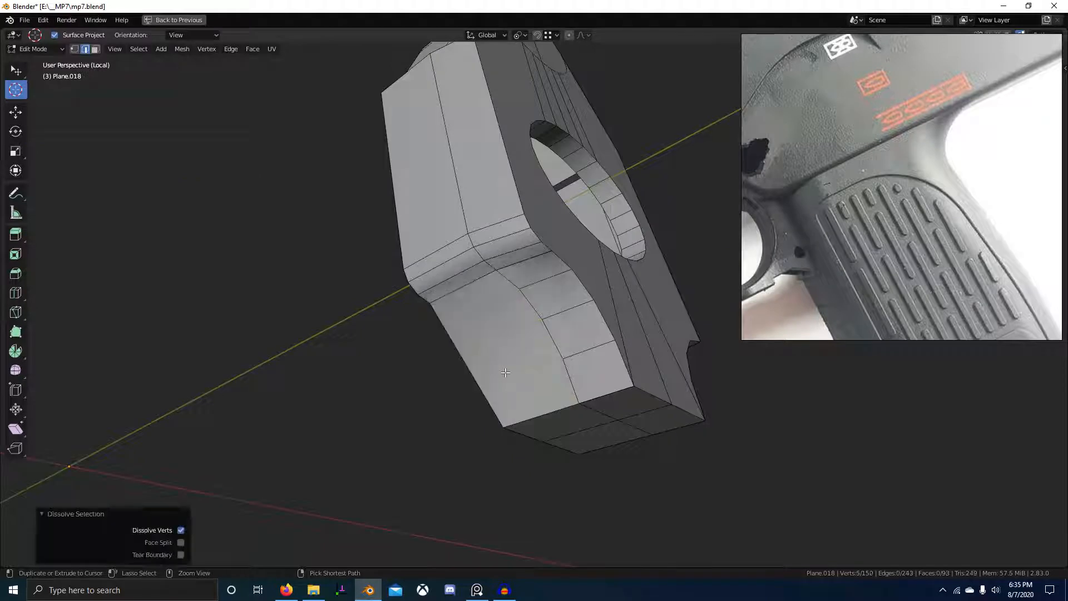
key(ctrl+z)
key(ctrl+x)
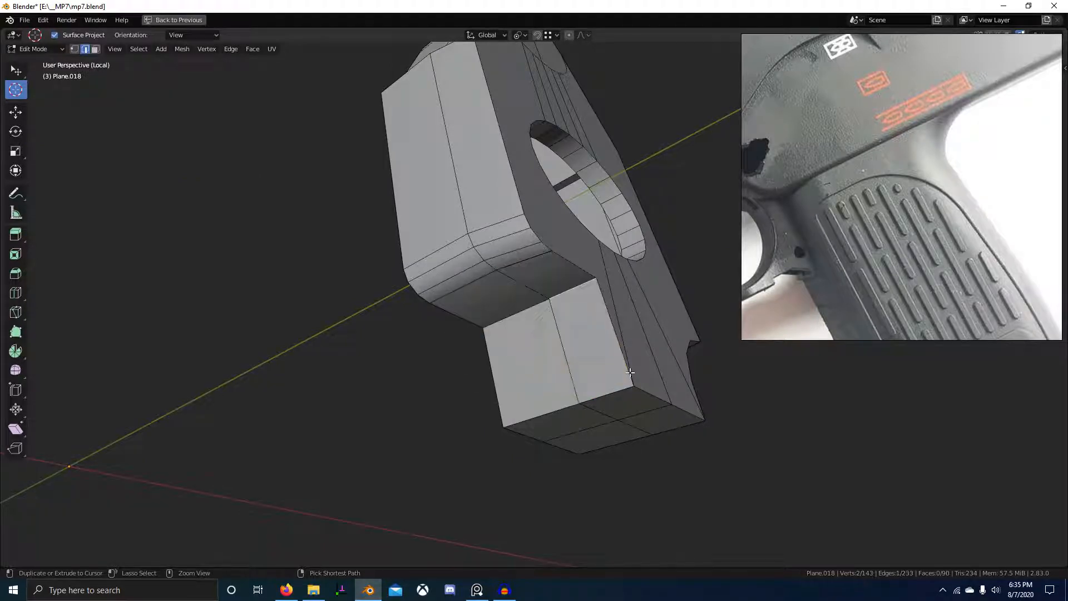
Delete only the four faces meeting at the end block's inner corner, keeping their edges and vertices.
right_click(516, 348)
shift+right_click(586, 277)
right_click(579, 303)
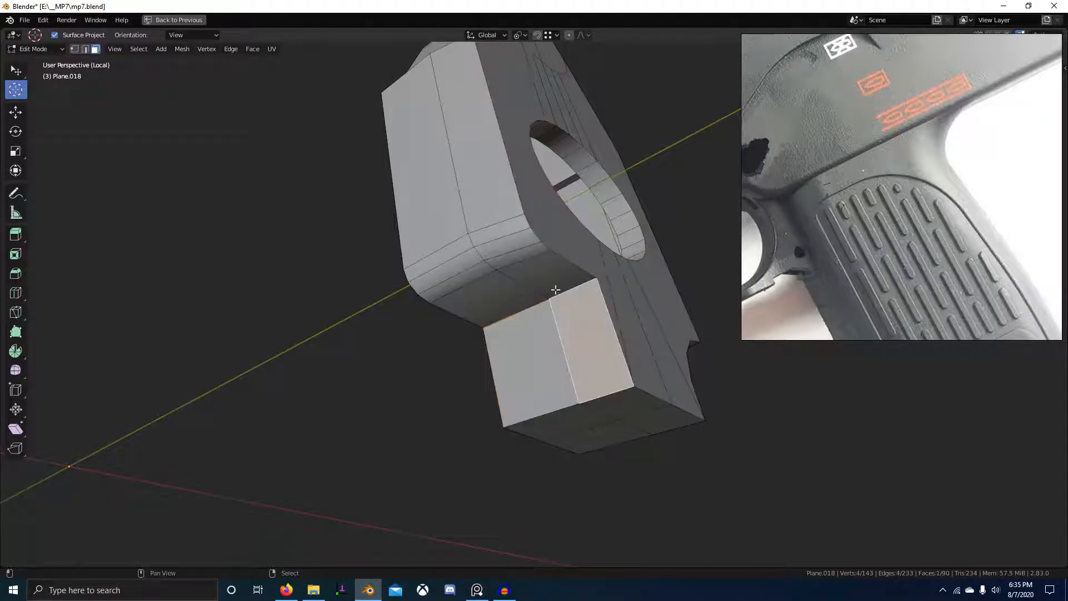
shift+right_click(555, 289)
shift+right_click(508, 316)
shift+right_click(518, 350)
middle_drag(518, 359, 541, 367)
key(x)
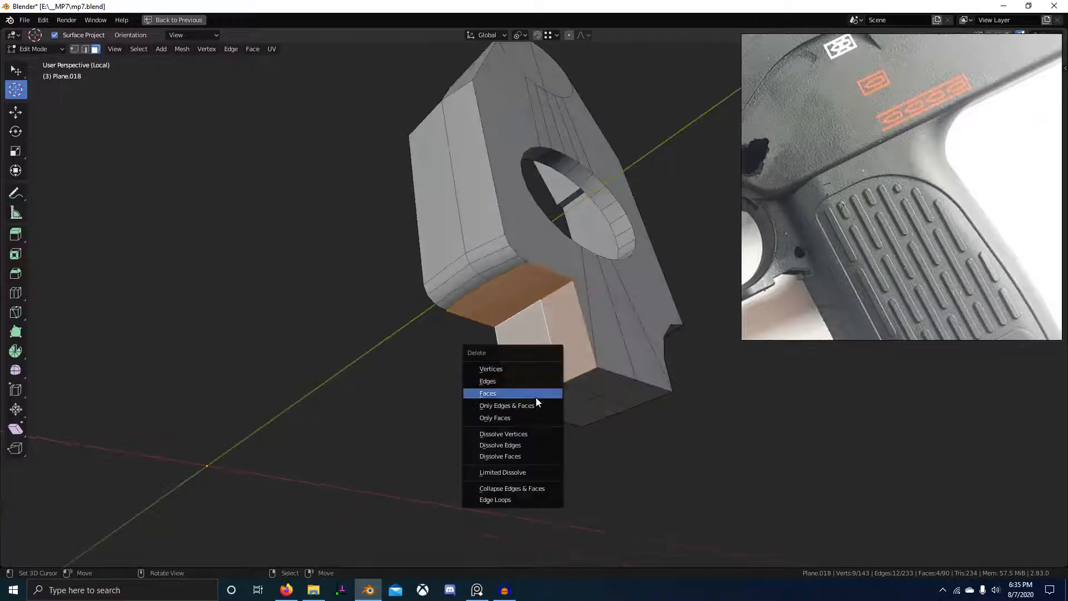
click(533, 418)
Delete the two edges running across the open inner corner, keeping their vertices.
scroll(539, 407, up, 2)
middle_drag(539, 407, 506, 308)
key(2)
right_click(513, 308)
shift+right_click(591, 278)
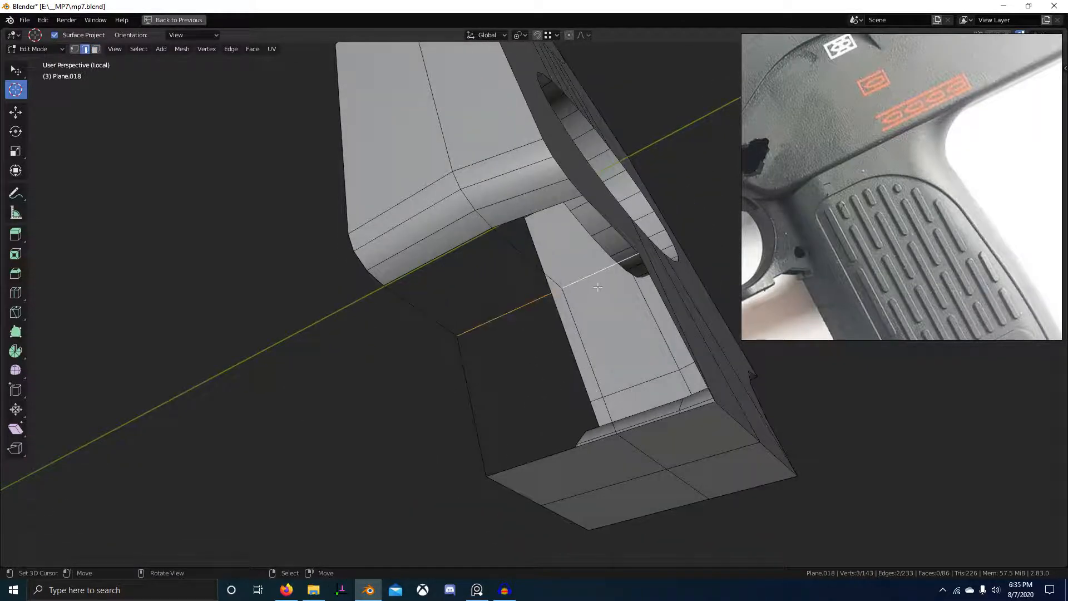
key(x)
click(583, 275)
Apply a vertex-only bevel to the inner corner vertices with a 2.52 cm offset and 5 segments.
key(1)
right_click(549, 291)
middle_drag(645, 307, 573, 275)
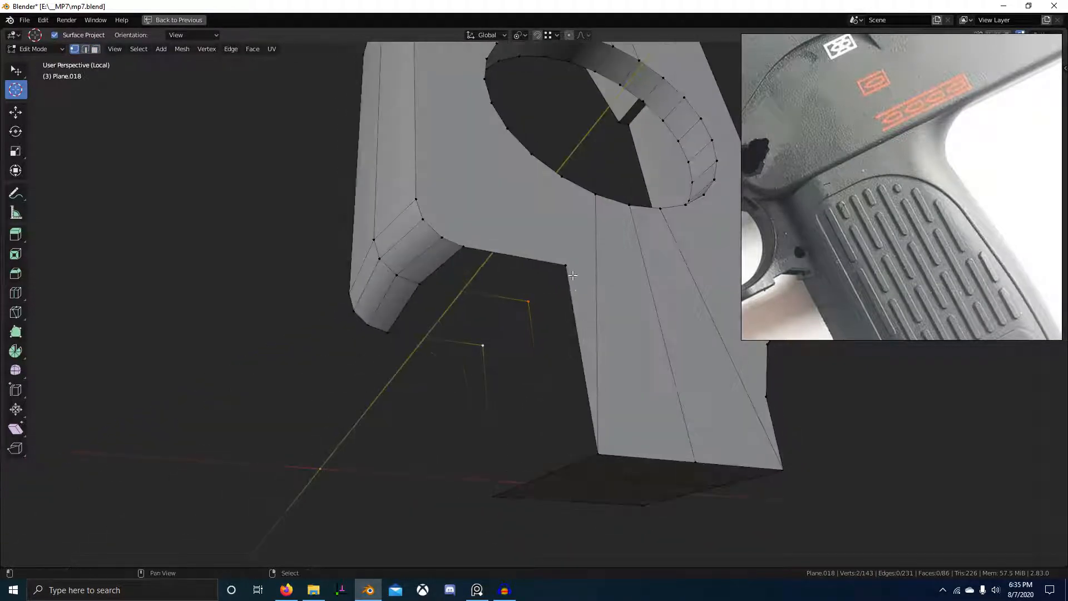
key(ctrl+shift+b)
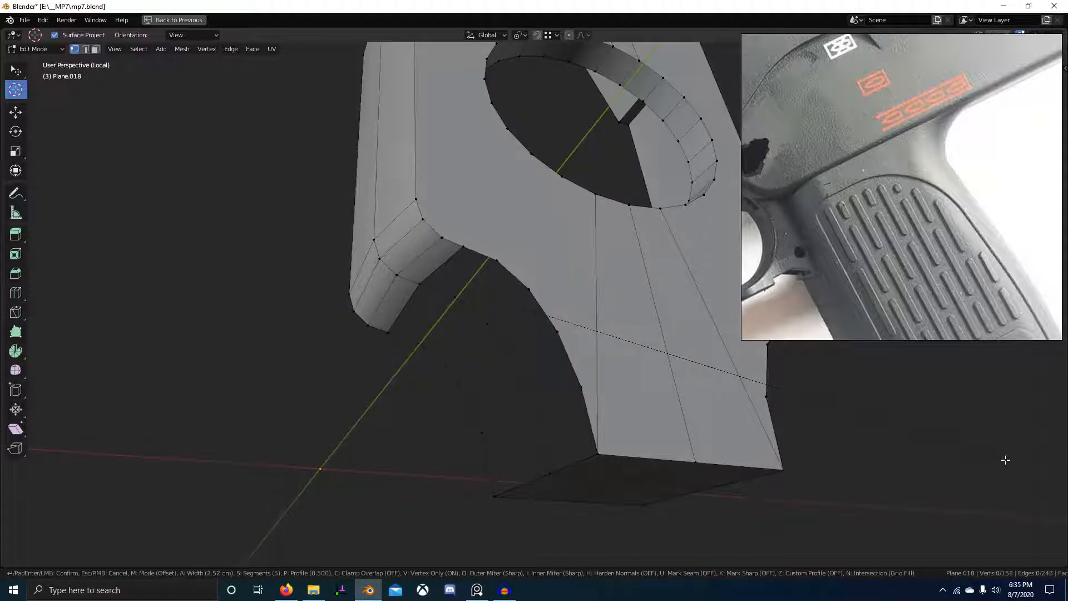
scroll(1006, 459, up, 1)
click(1006, 460)
middle_drag(1006, 460, 713, 513)
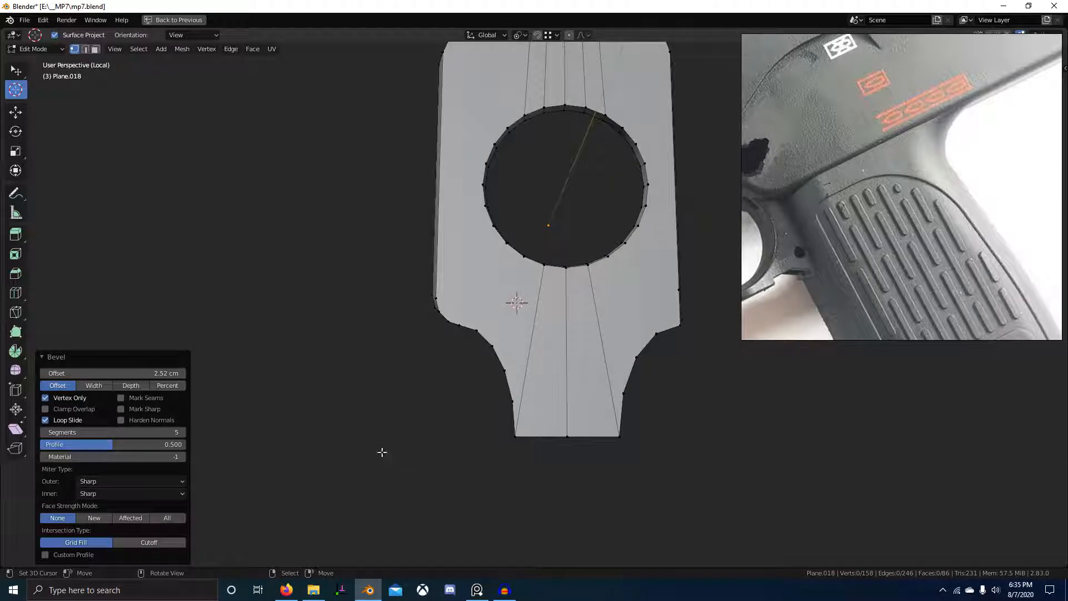
Merge the entire mesh's vertices by distance at 0.001 cm.
middle_drag(435, 453, 450, 362)
key(2)
click(424, 315)
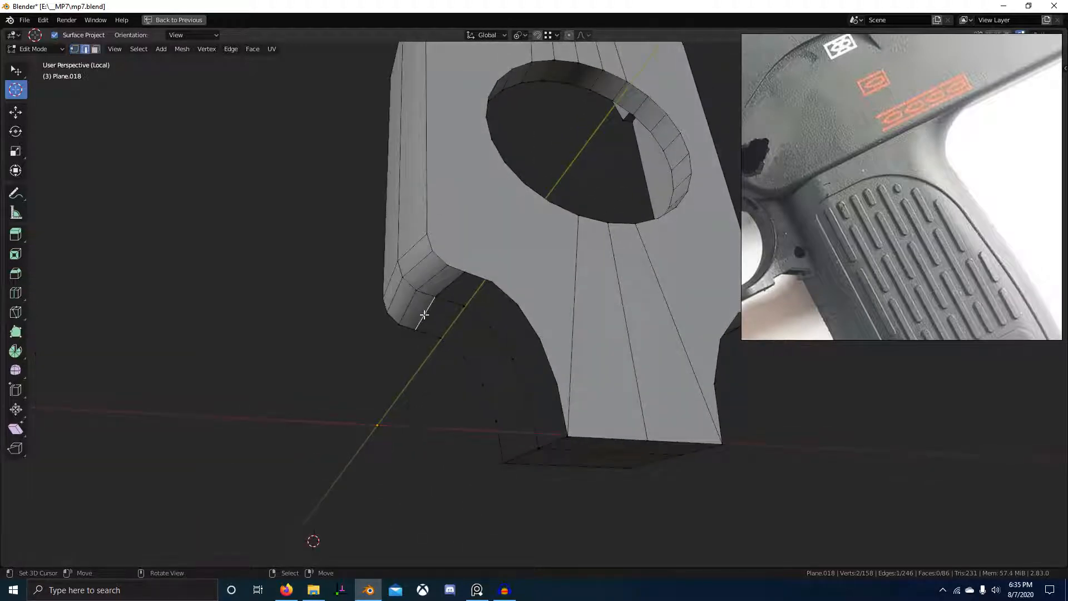
key(a)
key(alt+m)
click(457, 426)
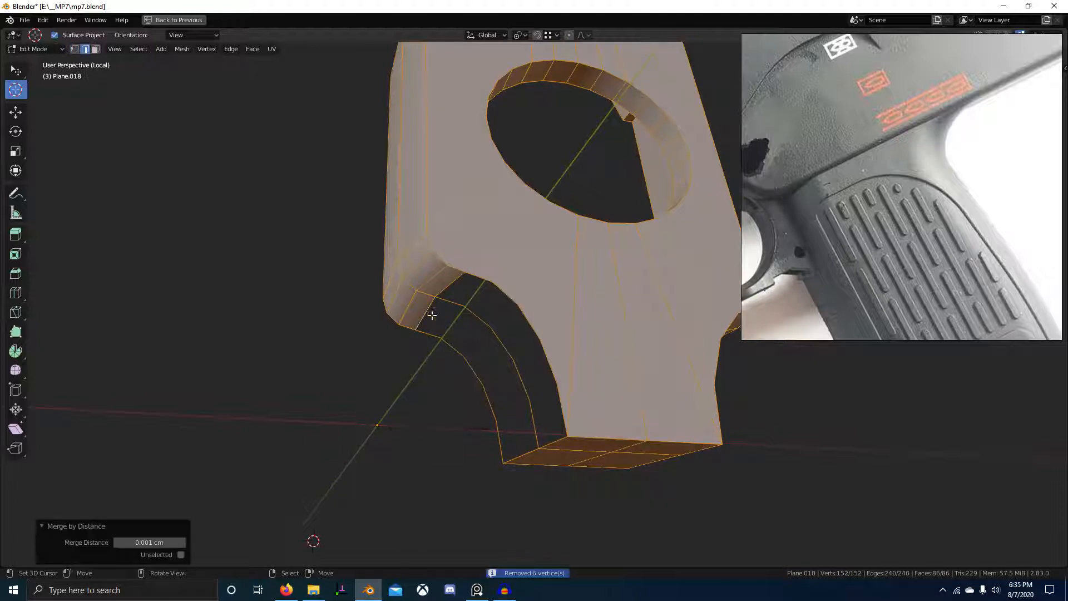
Fill both rows of faces along the open concave curve, from the rounded corner to the block's bottom edge.
click(432, 311)
key(f)
key(f)
key(f)
key(f)
key(f)
key(f)
key(f)
key(f)
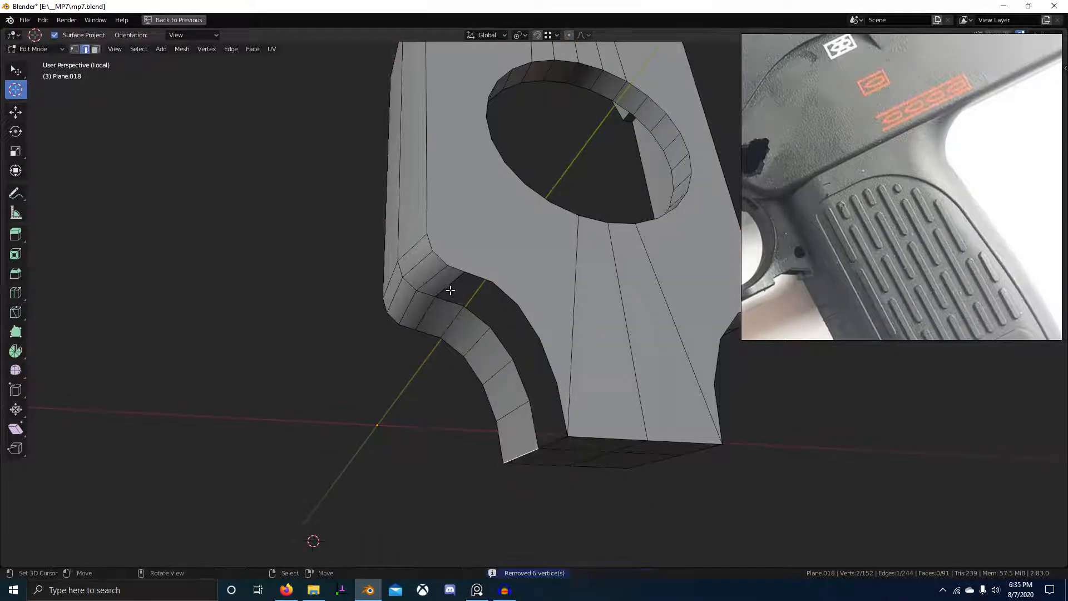
key(f)
key(f)
key(f)
key(f)
Symmetrize the whole mesh along X so the opposite lower corner gets the rebuilt curve, and clear the selection.
key(a)
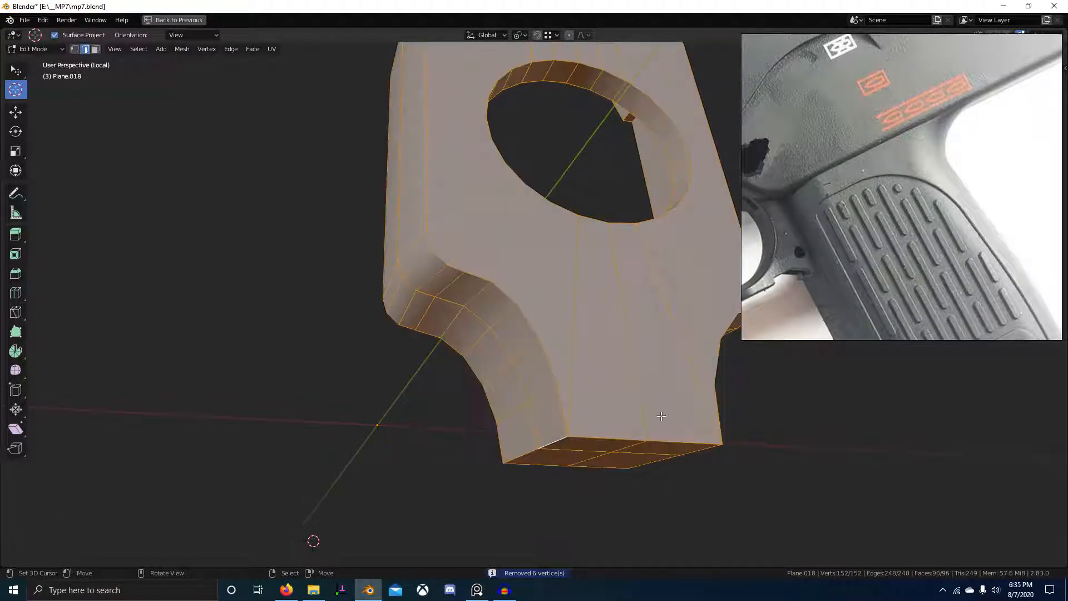
key(F3)
text(sy)
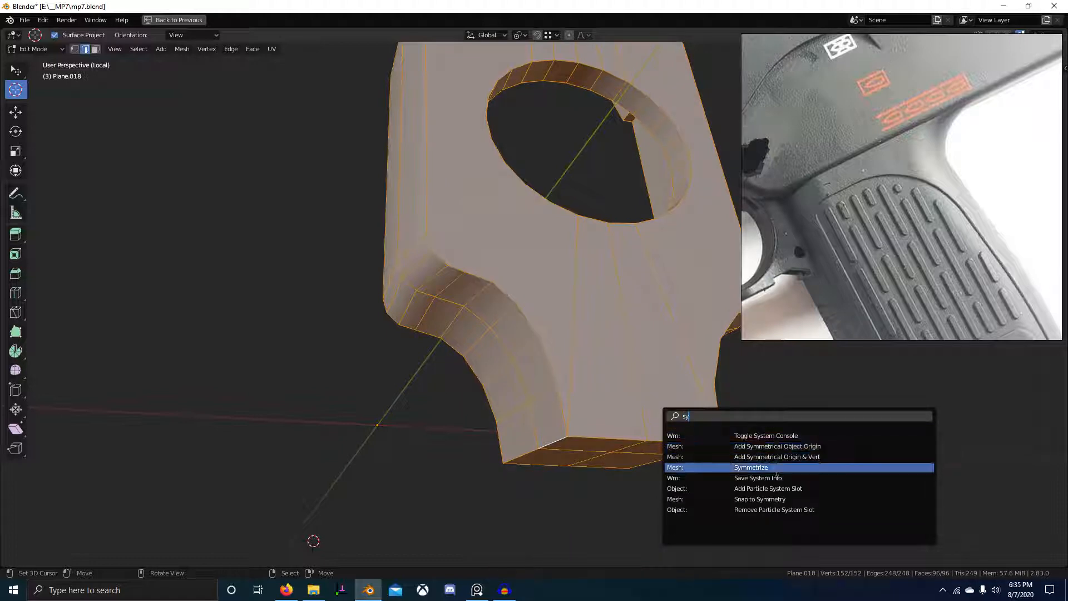
click(777, 467)
middle_drag(334, 470, 242, 468)
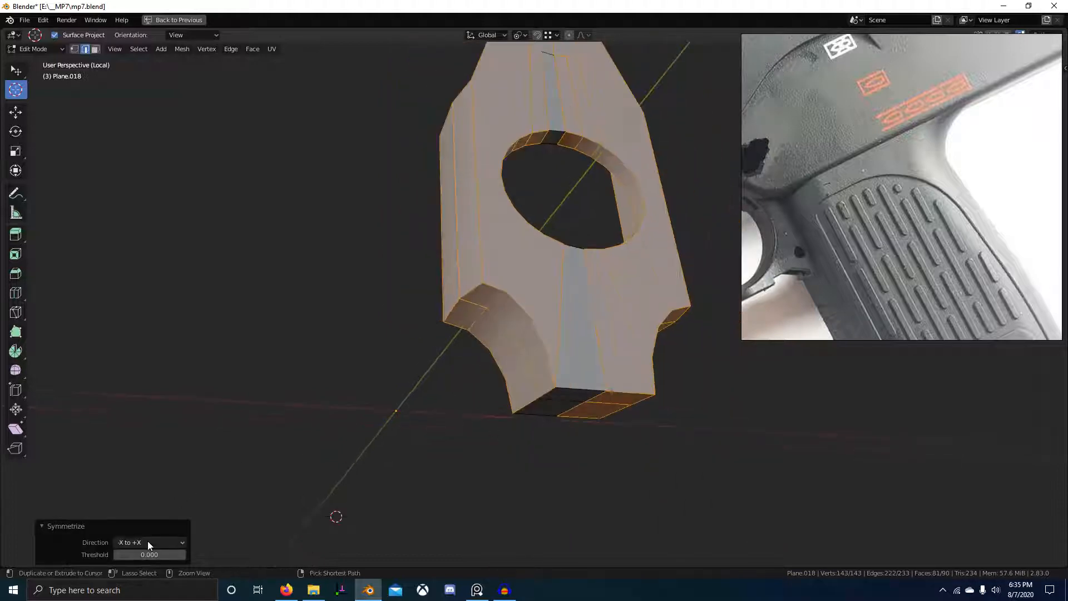
ctrl+scroll(148, 541, down, 2)
ctrl+scroll(148, 542, up, 1)
middle_drag(389, 473, 458, 429)
key(alt+a)
Leave local view and Edit Mode, and examine the reshaped end block against the rest of the gun.
key(KP_Divide)
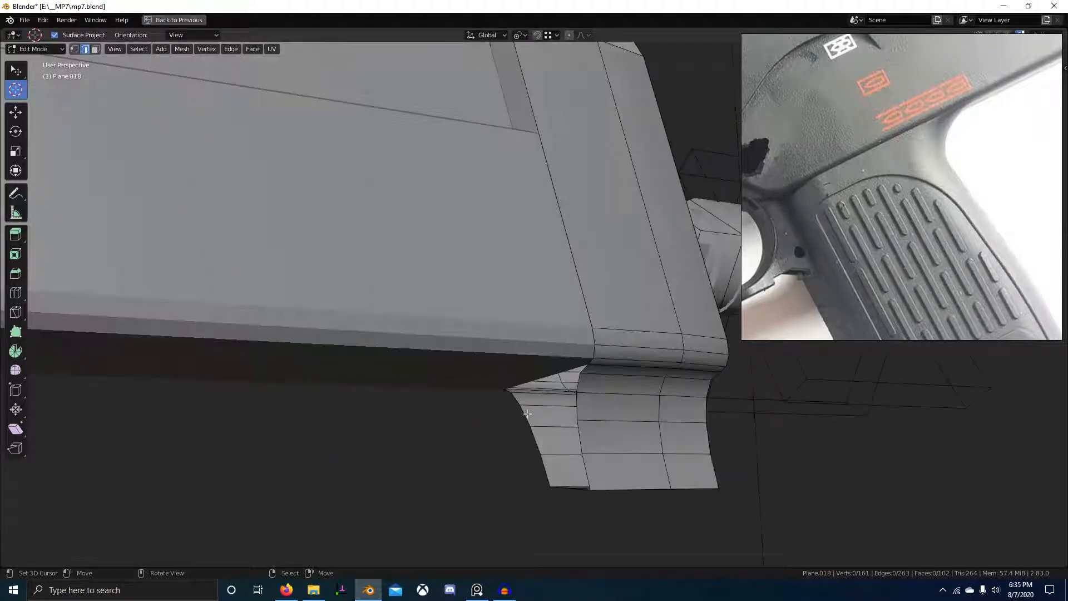
scroll(528, 414, down, 5)
middle_drag(528, 413, 607, 398)
key(Tab)
scroll(439, 385, up, 1)
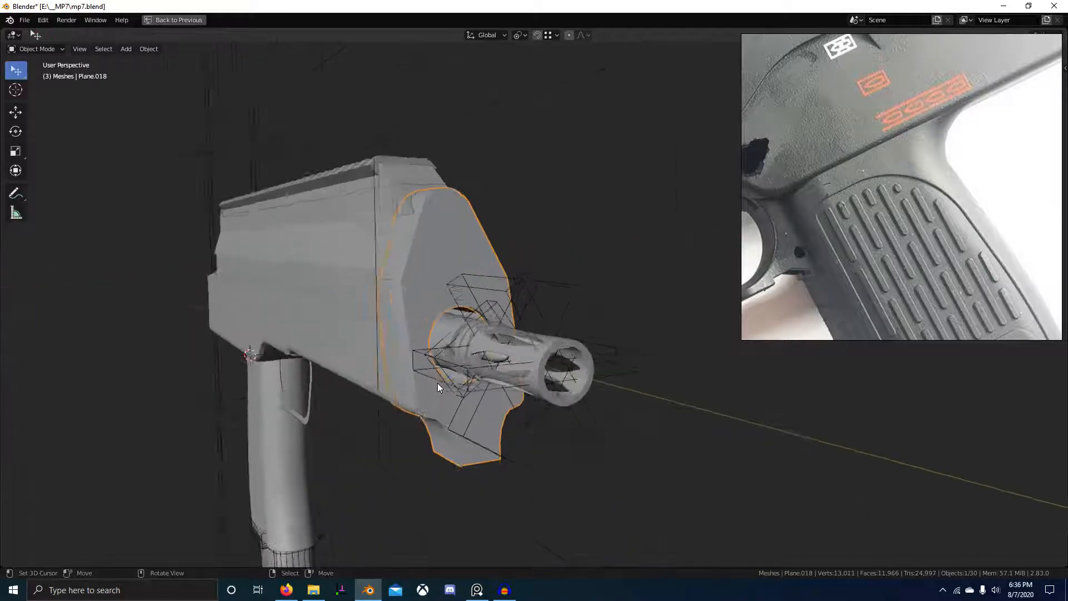
middle_drag(439, 387, 563, 346)
click(452, 327)
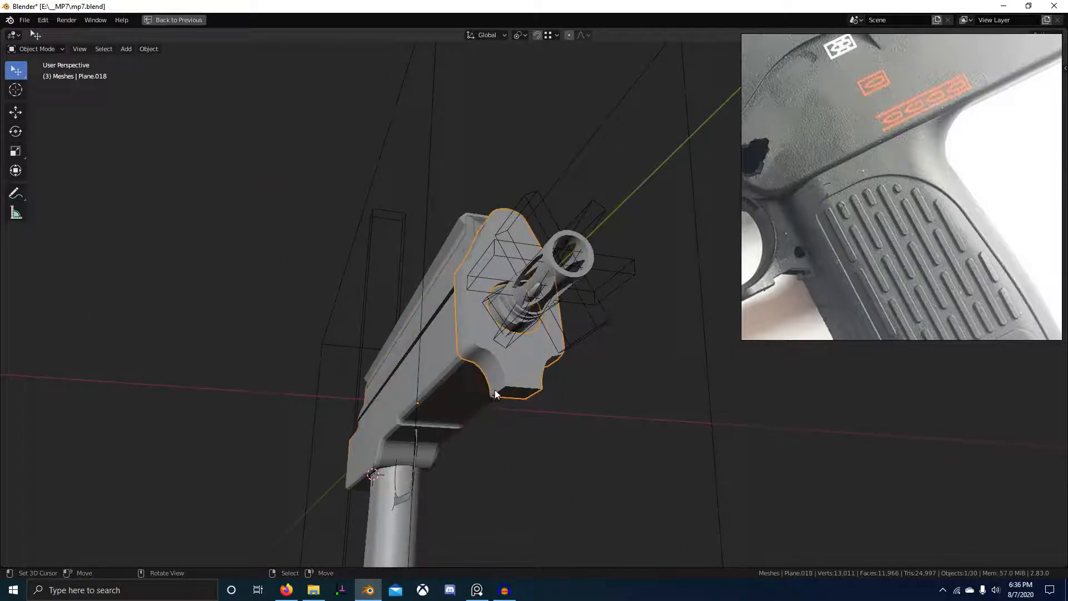
middle_drag(495, 394, 567, 484)
Select the side faces and lower rounded-corner faces on one side of the end block in Edit Mode.
key(Tab)
scroll(458, 387, up, 5)
key(3)
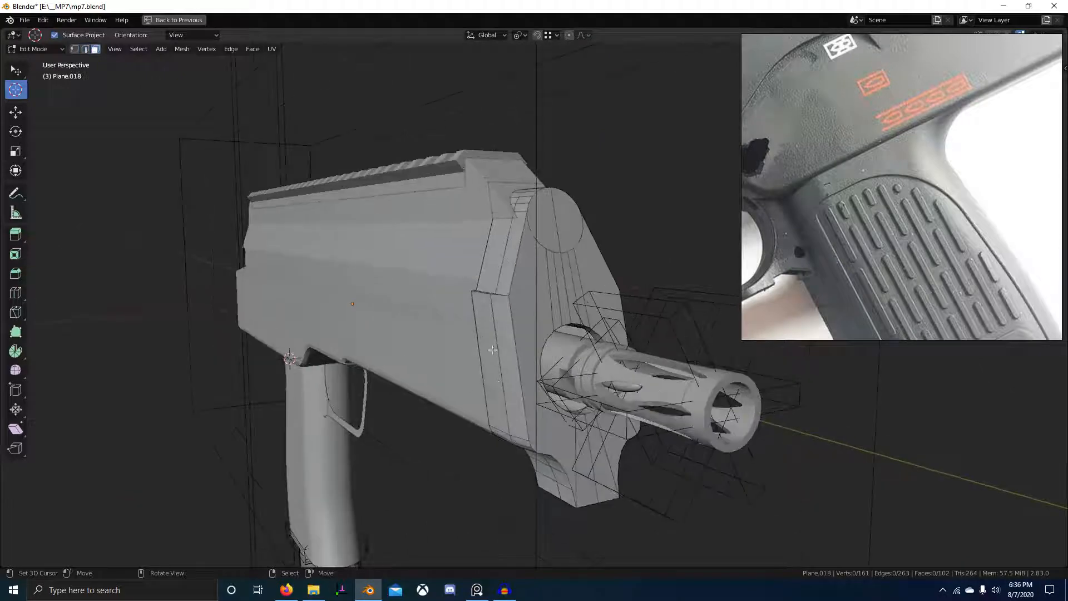
right_click(493, 349)
scroll(493, 350, up, 4)
mouse_move(493, 349)
middle_down()
mouse_move(510, 424)
mouse_move(472, 353)
middle_up()
shift+right_click(492, 394)
shift+right_click(495, 360)
shift+right_click(446, 337)
scroll(477, 405, down, 3)
scroll(473, 354, up, 1)
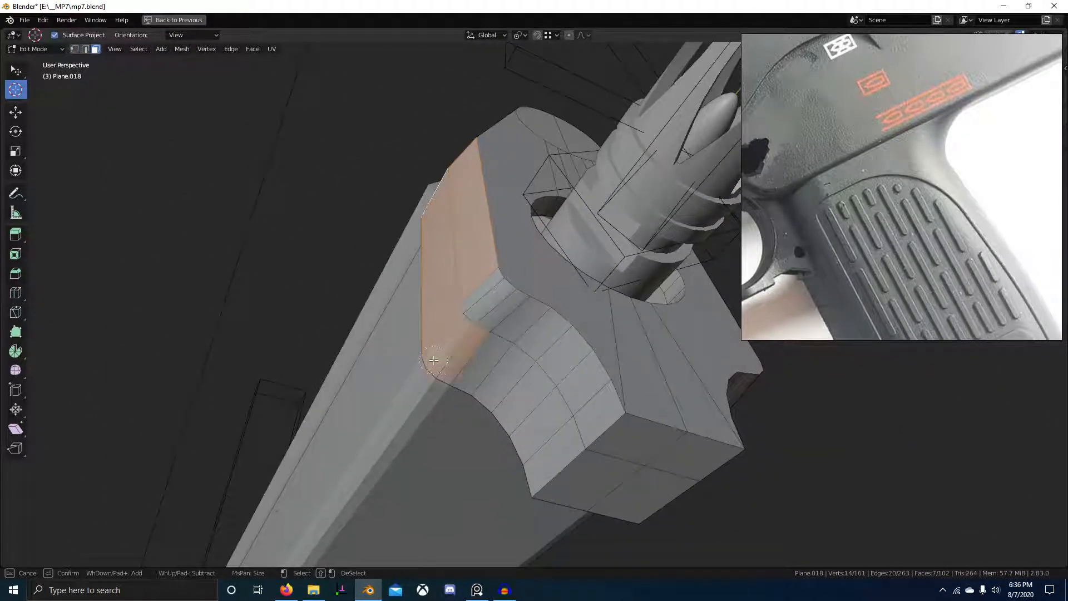
middle_drag(499, 299, 462, 422)
Switch to the reference board and compare the front end plate's shape in the photos and line drawings with the model.
click(916, 227)
scroll(916, 227, down, 6)
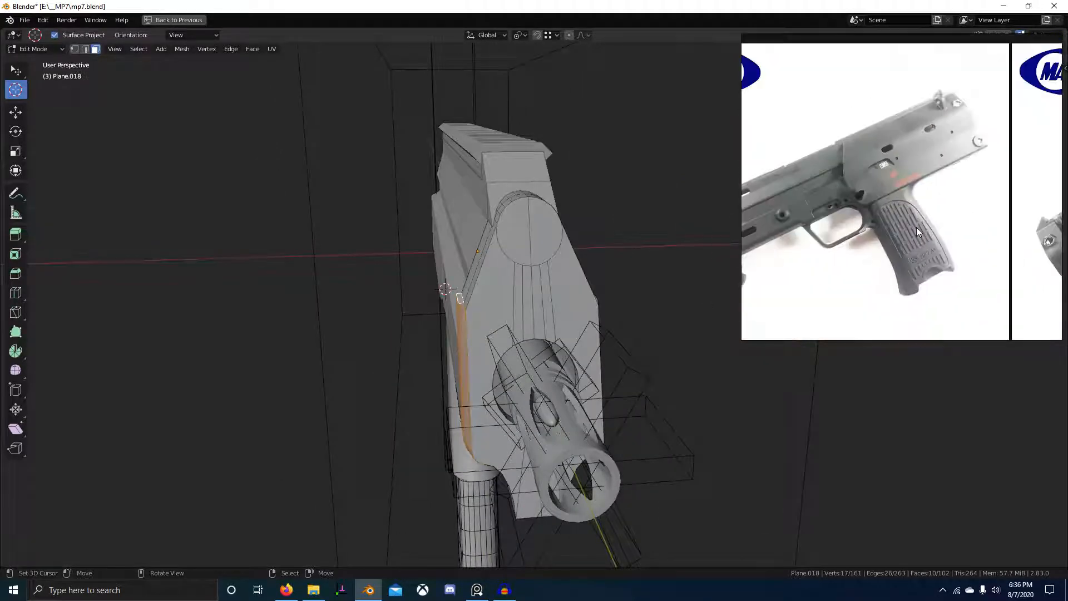
scroll(928, 261, up, 6)
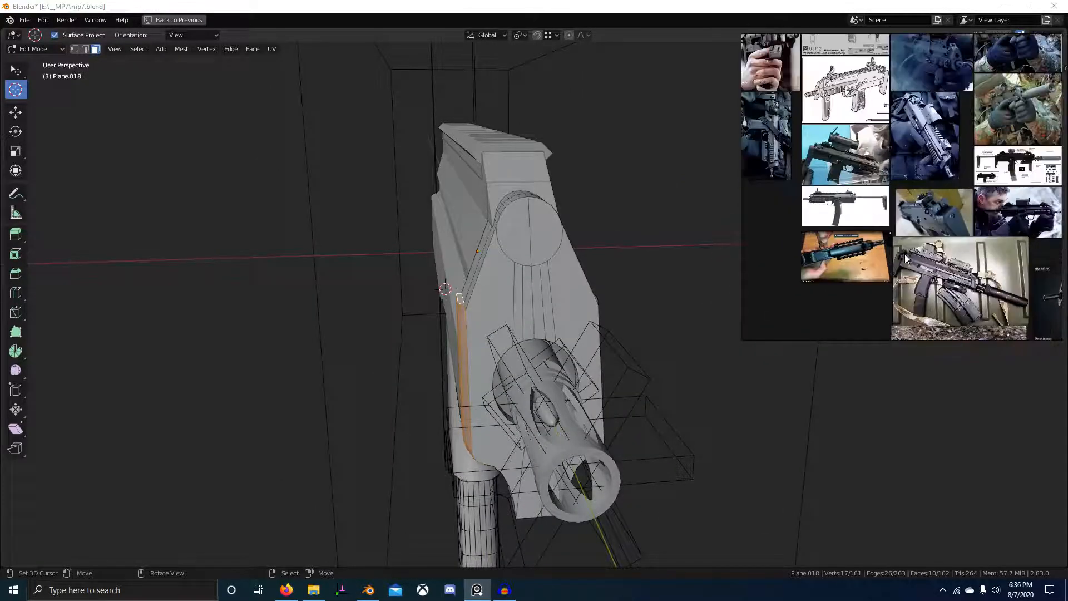
scroll(801, 62, up, 5)
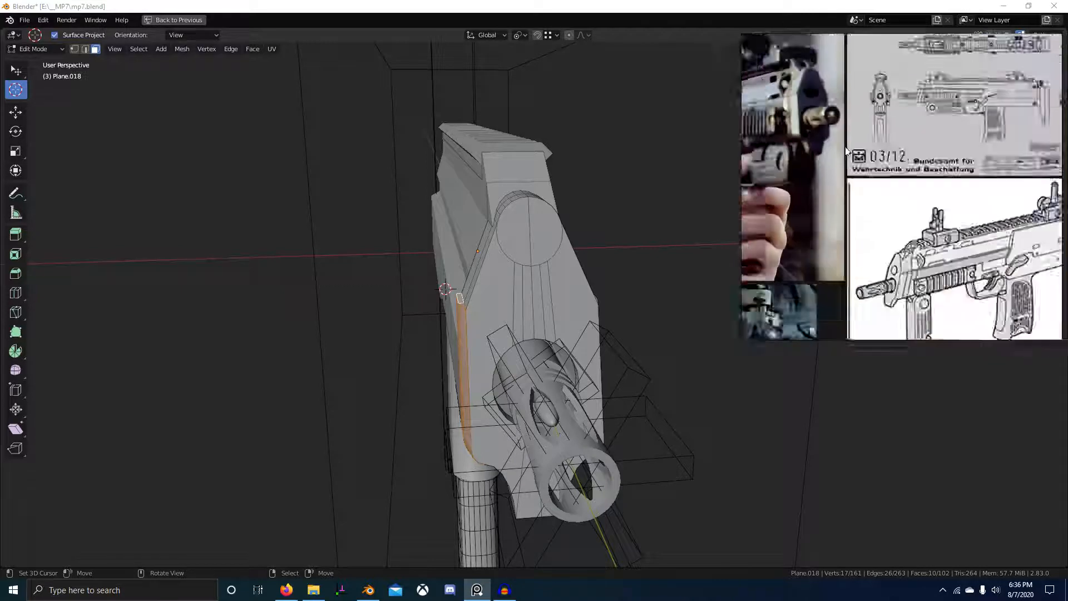
scroll(933, 219, down, 4)
scroll(887, 156, up, 6)
scroll(876, 245, up, 2)
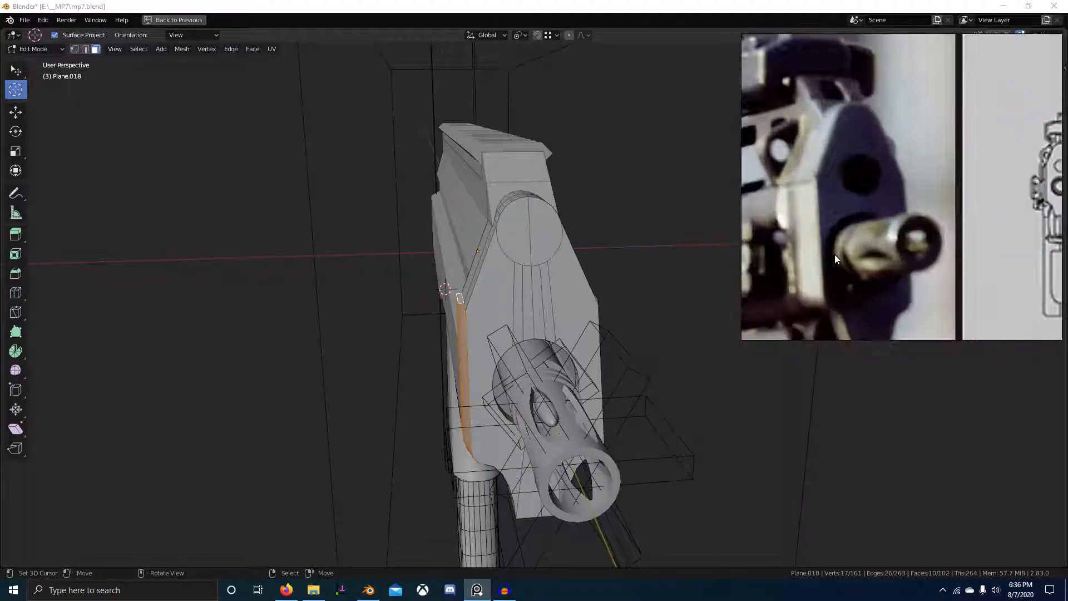
middle_drag(592, 321, 593, 273)
scroll(993, 252, down, 4)
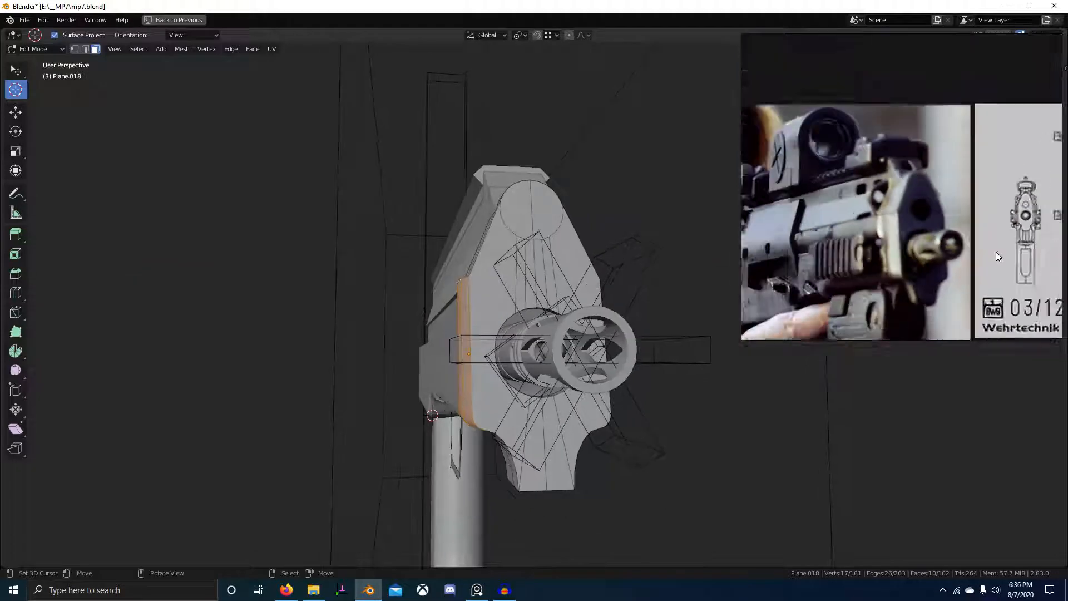
scroll(997, 255, down, 4)
scroll(974, 233, up, 5)
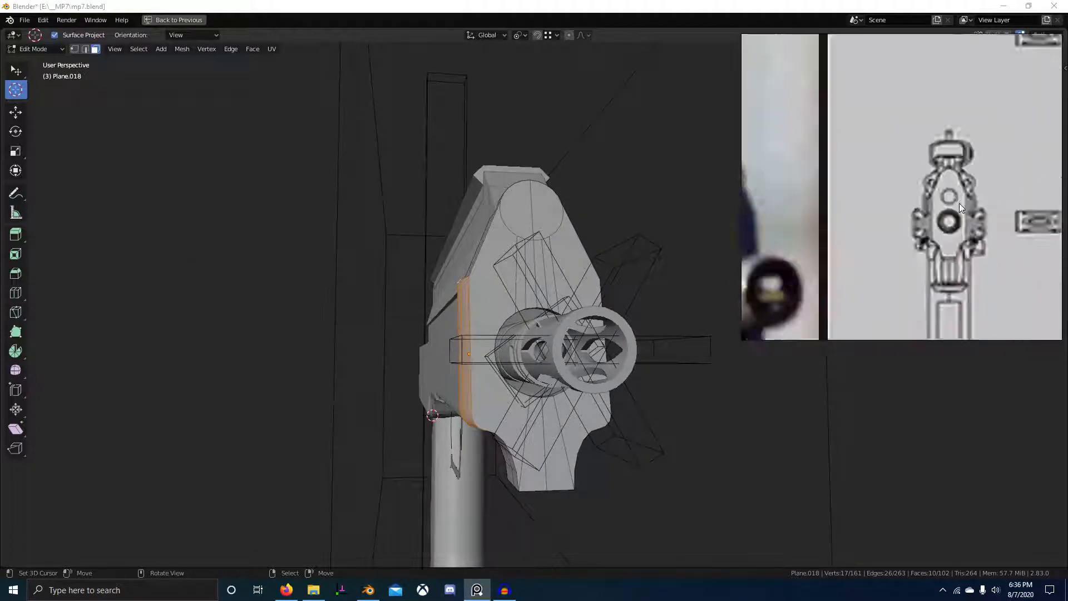
scroll(964, 228, down, 4)
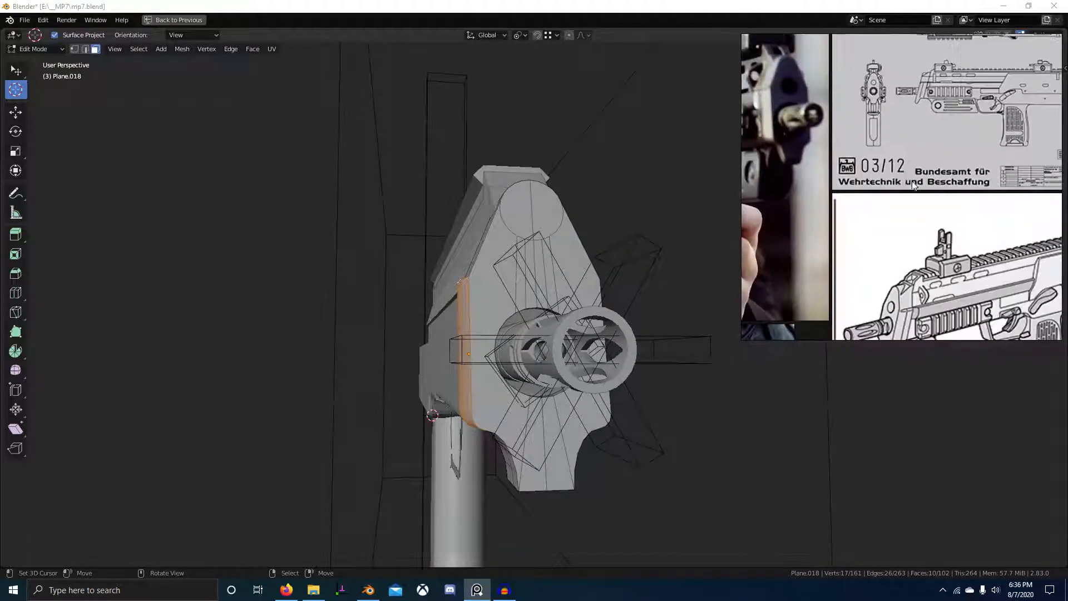
Compare the front end block's side profile with the line drawings and gun photos on the reference board, viewing the model from matching angles.
scroll(992, 179, down, 4)
scroll(989, 240, up, 6)
scroll(882, 279, down, 4)
scroll(883, 278, up, 4)
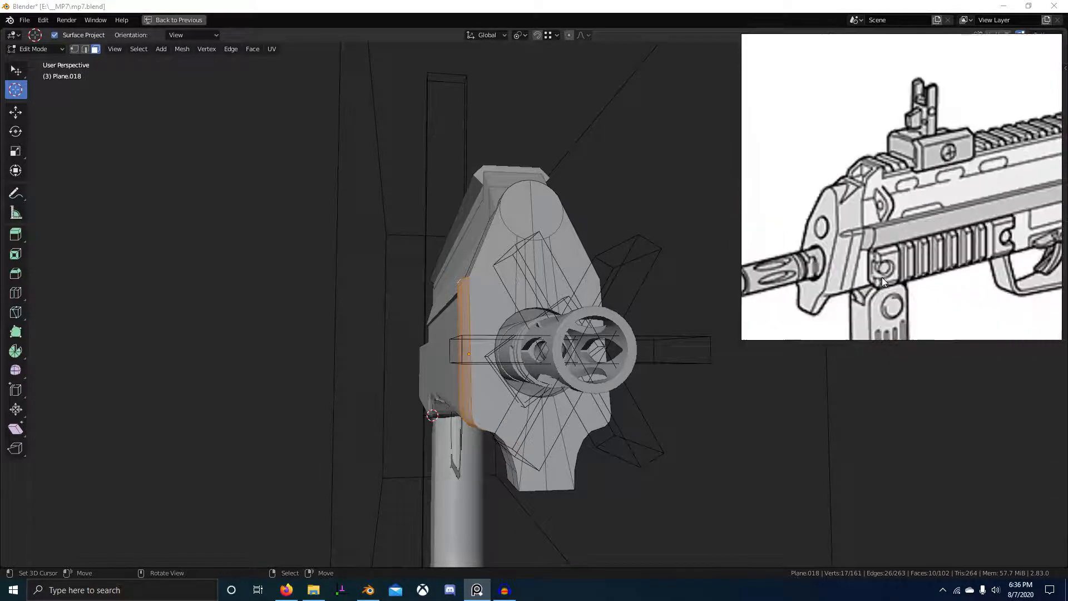
scroll(882, 277, down, 1)
middle_drag(558, 287, 601, 293)
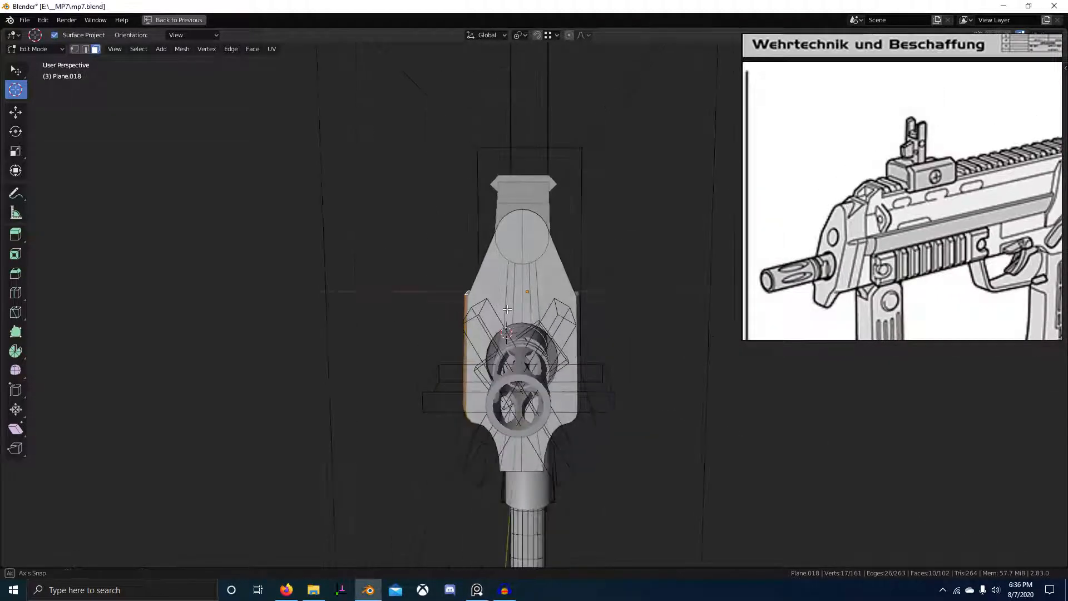
scroll(968, 247, down, 3)
scroll(969, 248, down, 3)
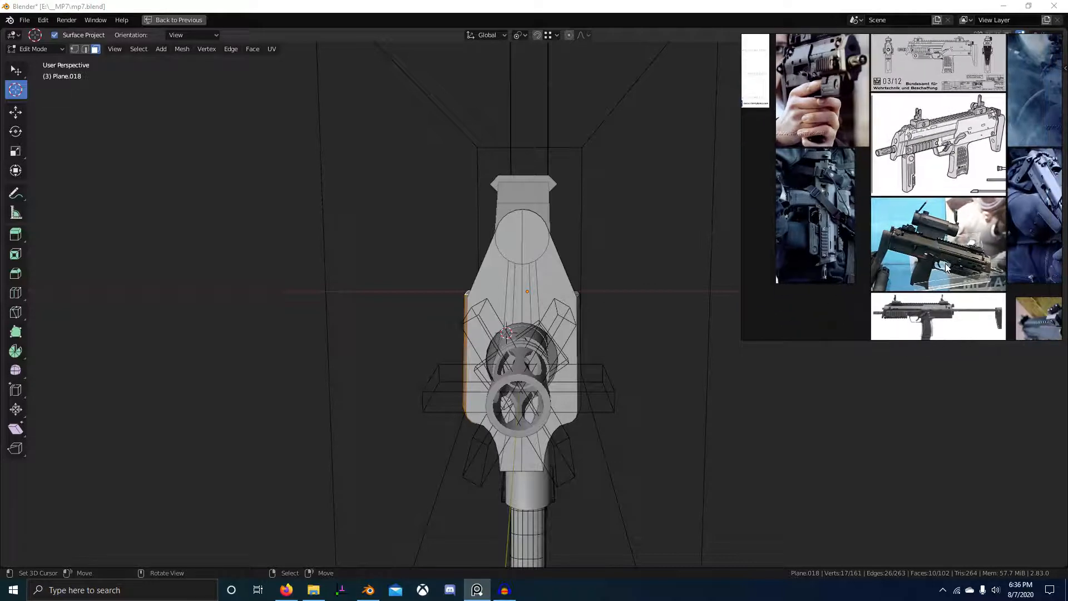
scroll(556, 278, up, 2)
middle_drag(584, 267, 621, 258)
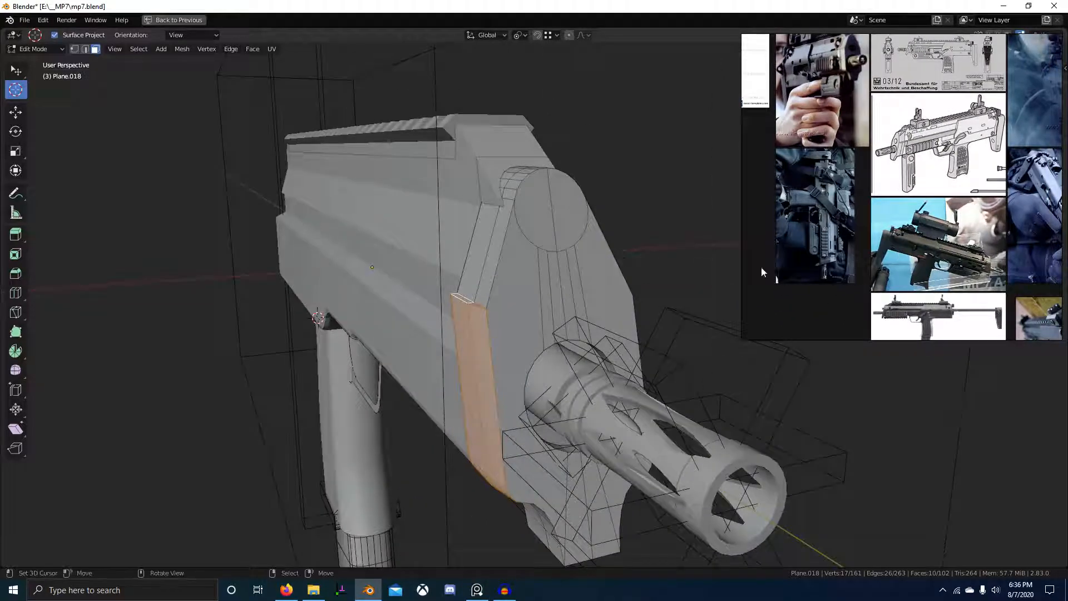
middle_drag(762, 273, 835, 262)
scroll(986, 252, down, 2)
scroll(973, 279, up, 3)
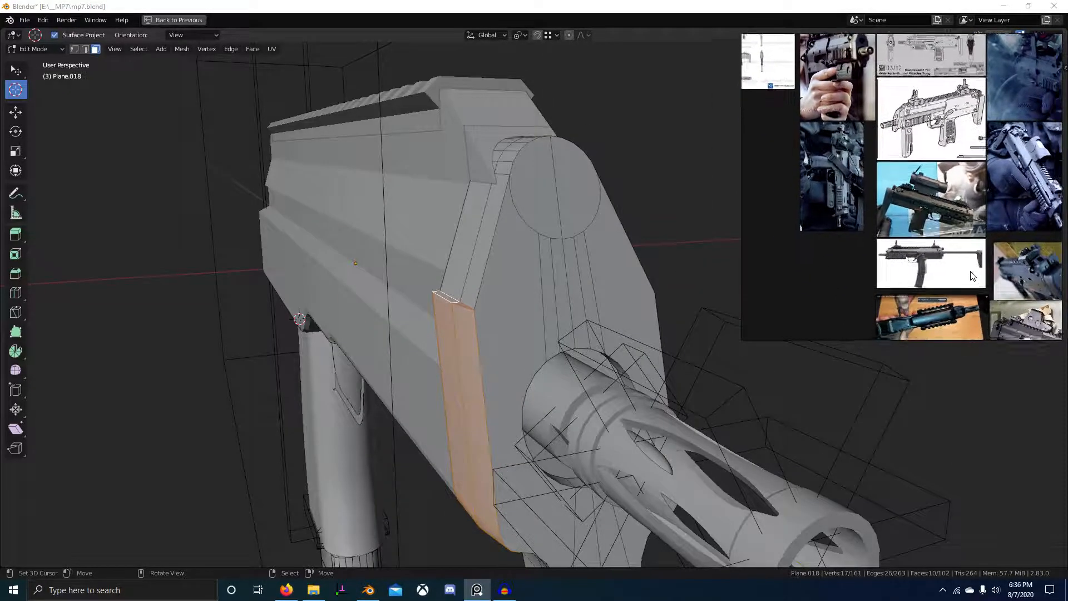
scroll(925, 247, up, 3)
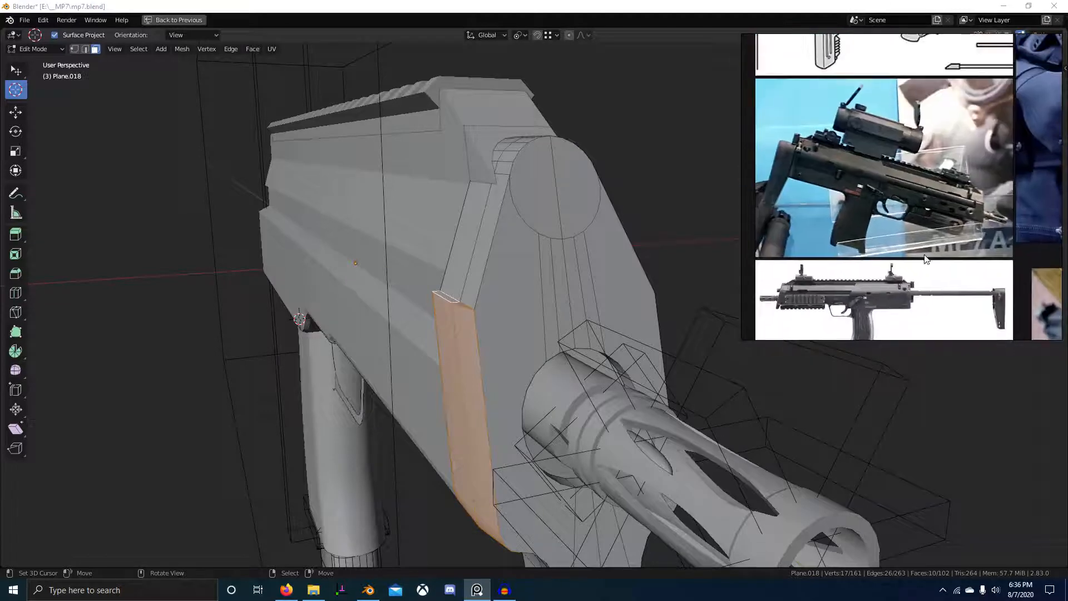
scroll(925, 259, down, 5)
scroll(946, 223, up, 5)
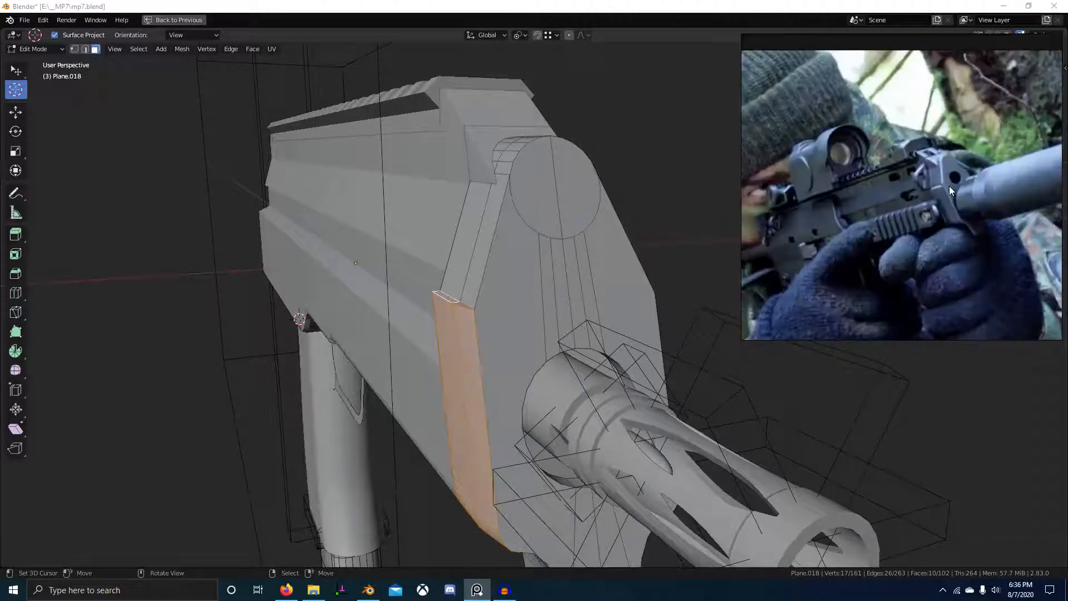
scroll(952, 192, up, 2)
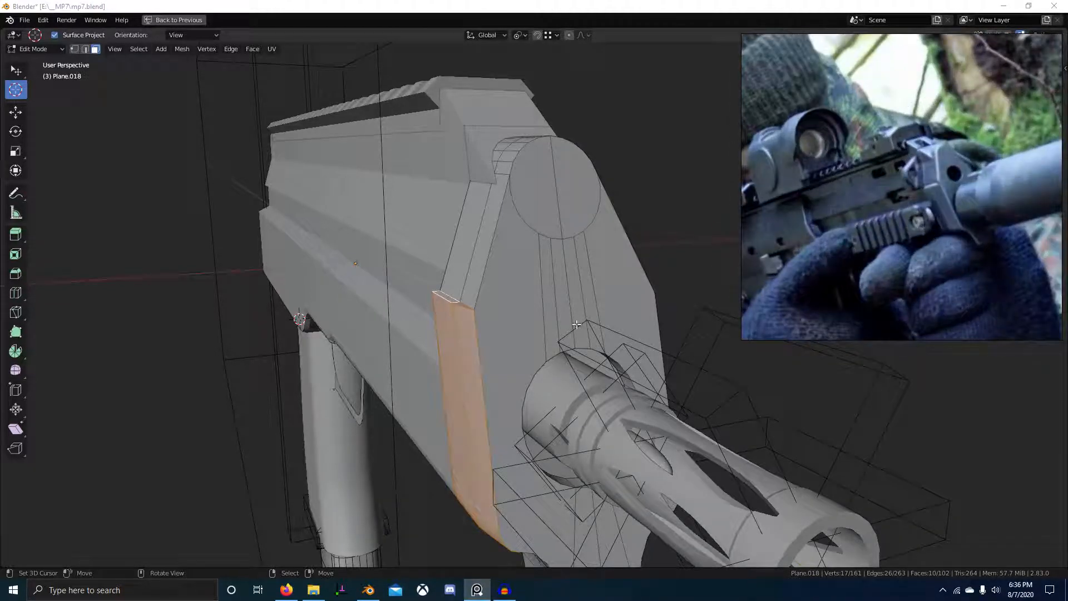
Try moving the selected side and corner faces of the end block about 0.2 cm inward along X, and check the shape in Object Mode.
middle_drag(576, 325, 475, 352)
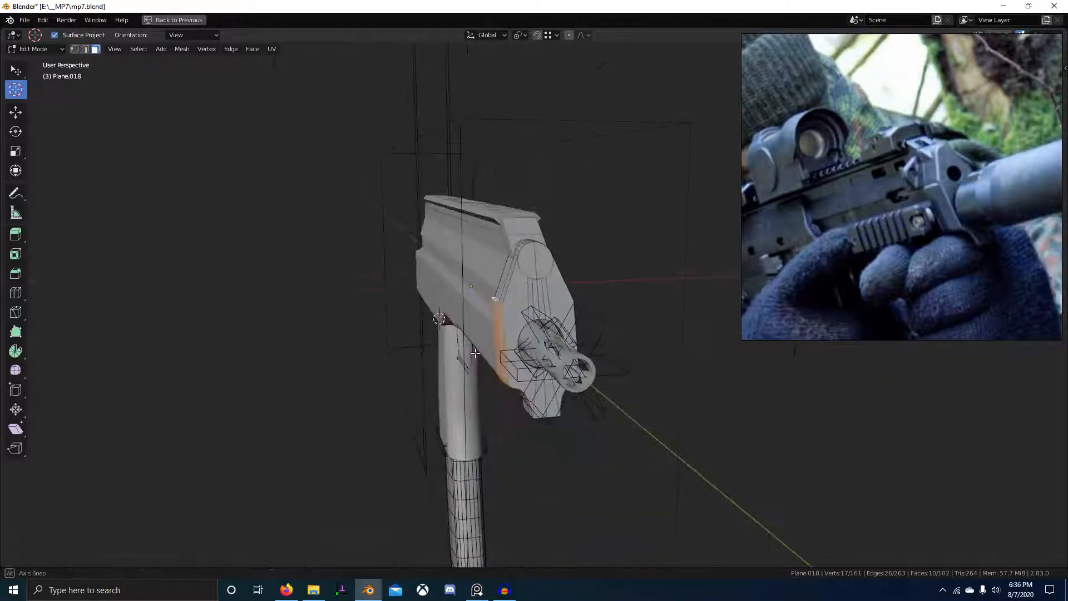
key(g)
key(x)
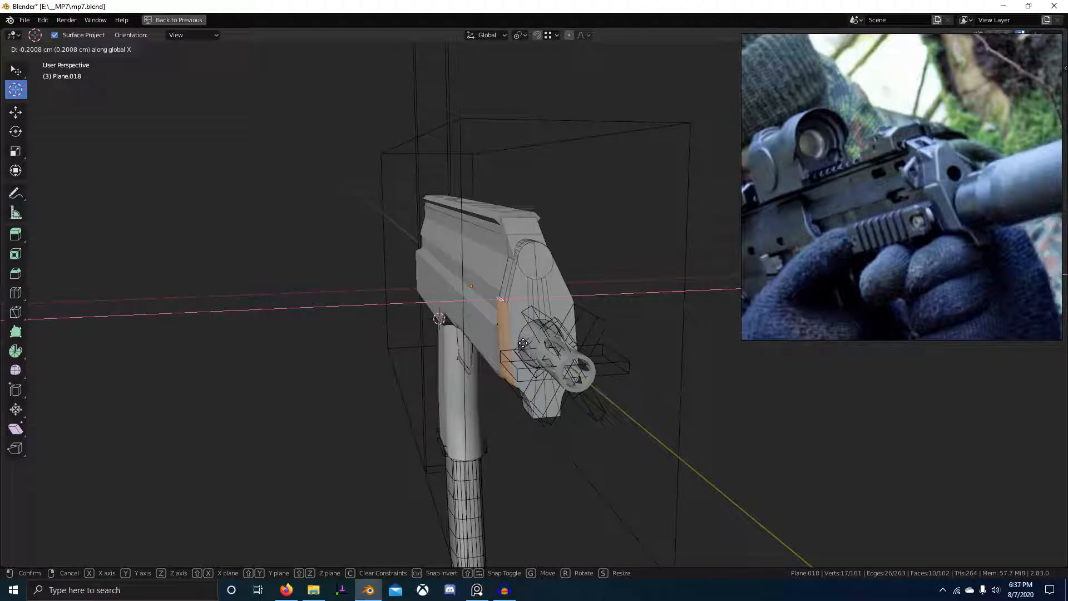
click(523, 343)
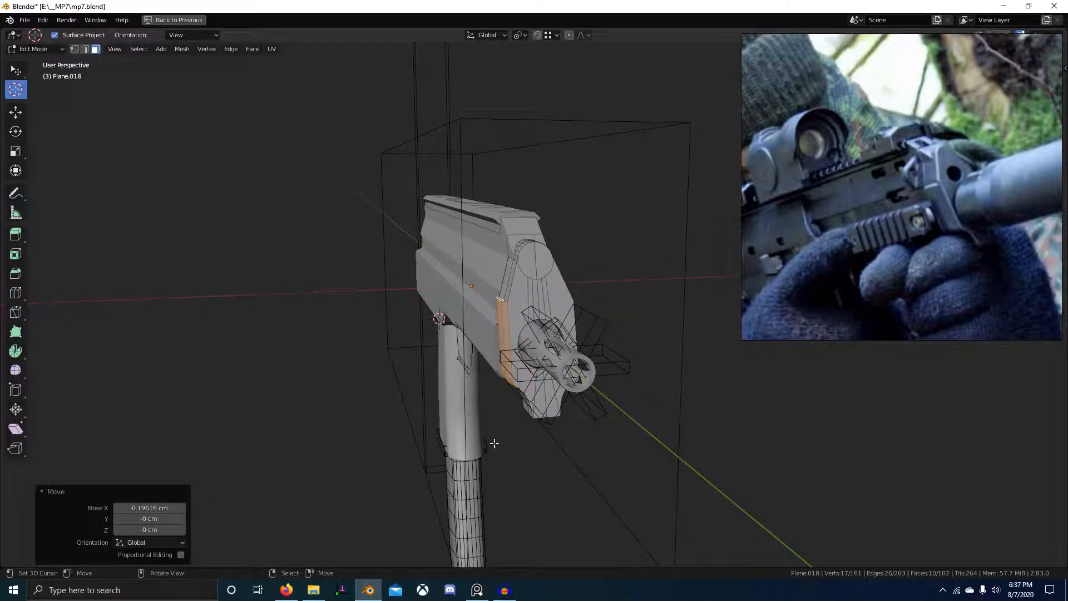
mouse_move(495, 444)
middle_down()
mouse_move(495, 417)
mouse_move(608, 458)
mouse_move(477, 455)
middle_up()
key(Tab)
scroll(483, 462, up, 5)
Try offsetting the end block's selected side faces by -0.2 cm along X.
right_click(502, 337)
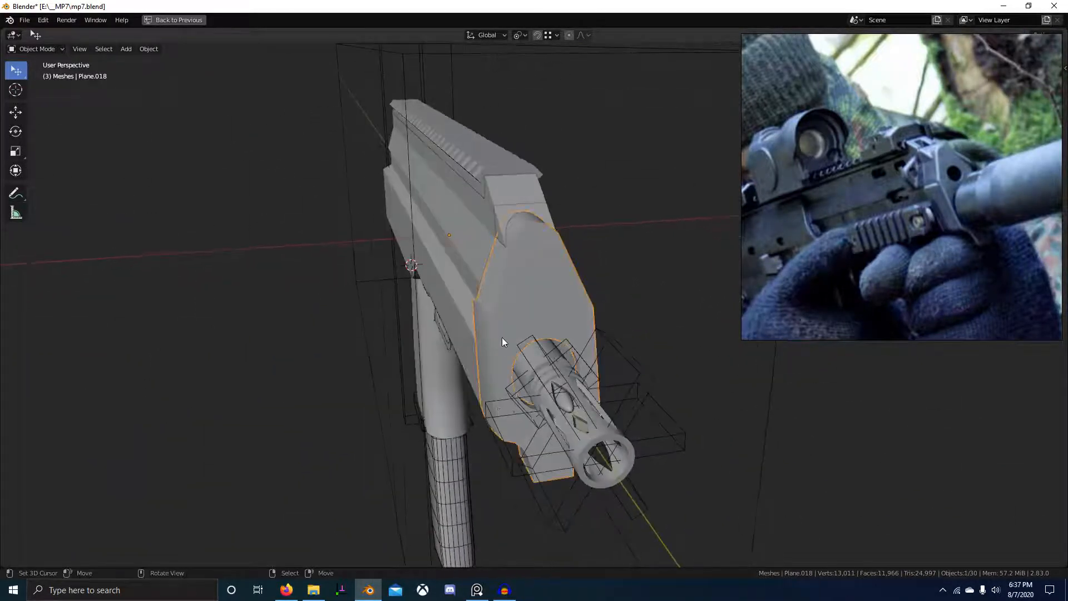
key(Tab)
key(g)
key(x)
shift+click(558, 329)
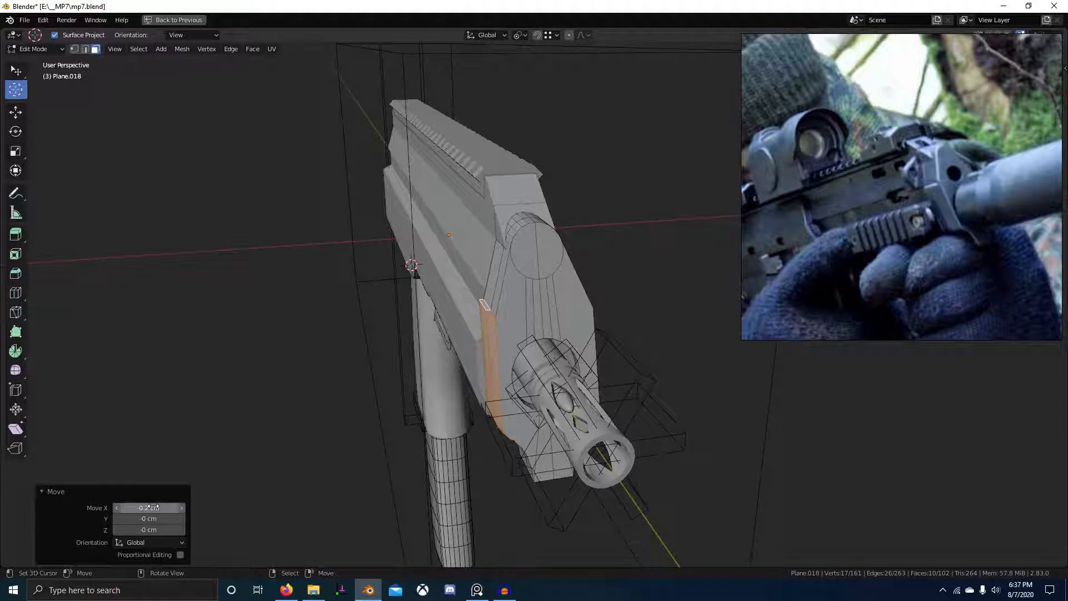
scroll(551, 372, down, 4)
middle_drag(562, 373, 530, 360)
scroll(525, 346, up, 3)
Try moving the end block's selected side faces -0.15 cm along X, and view the whole gun in Object Mode.
key(g)
key(x)
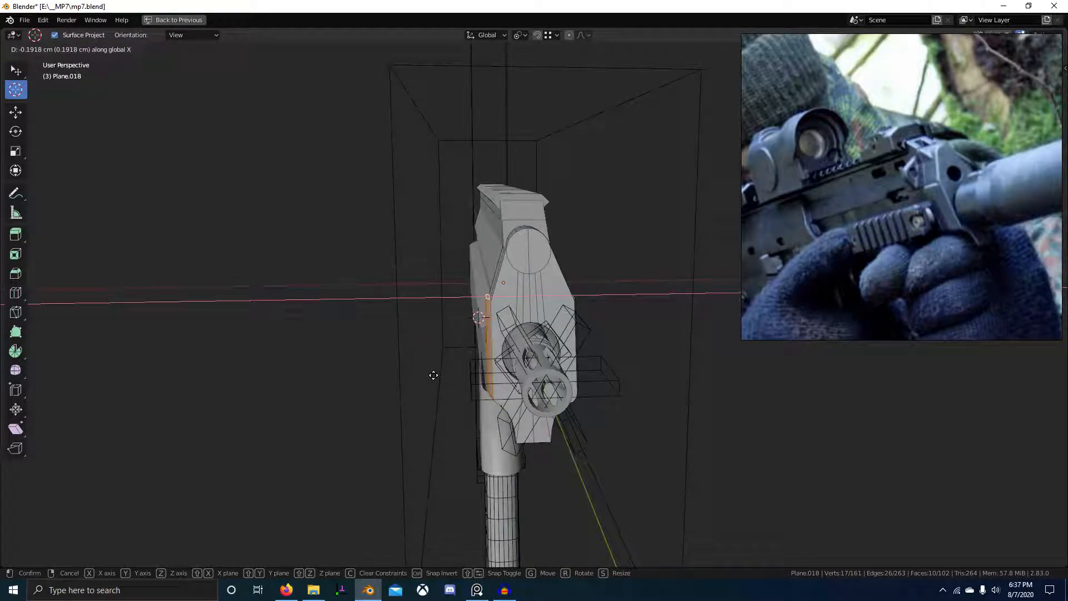
text(5 c)
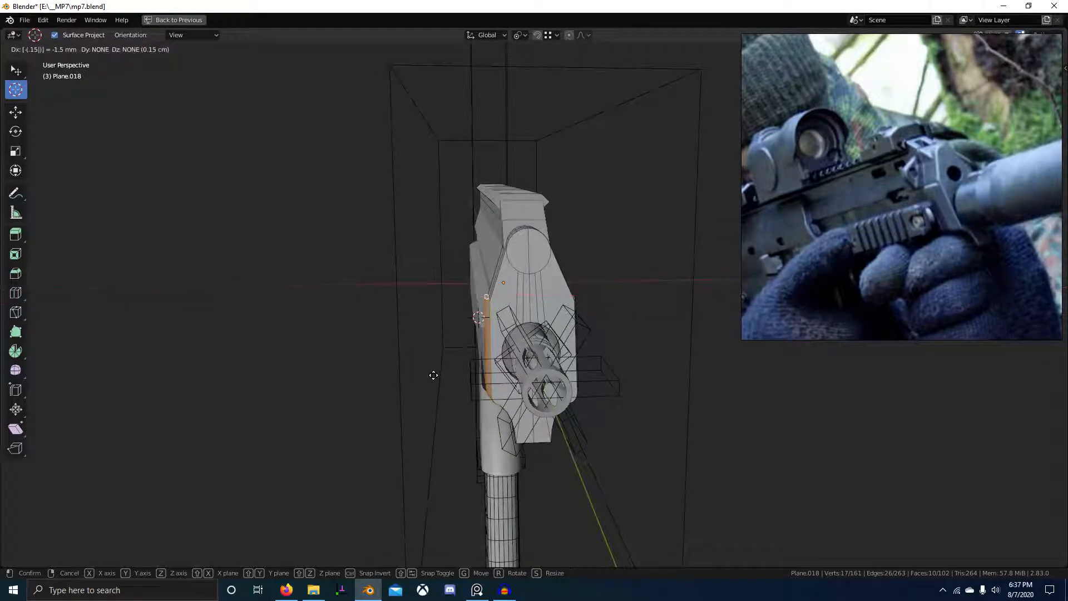
key(Return)
key(Tab)
middle_drag(488, 398, 523, 375)
scroll(523, 375, down, 2)
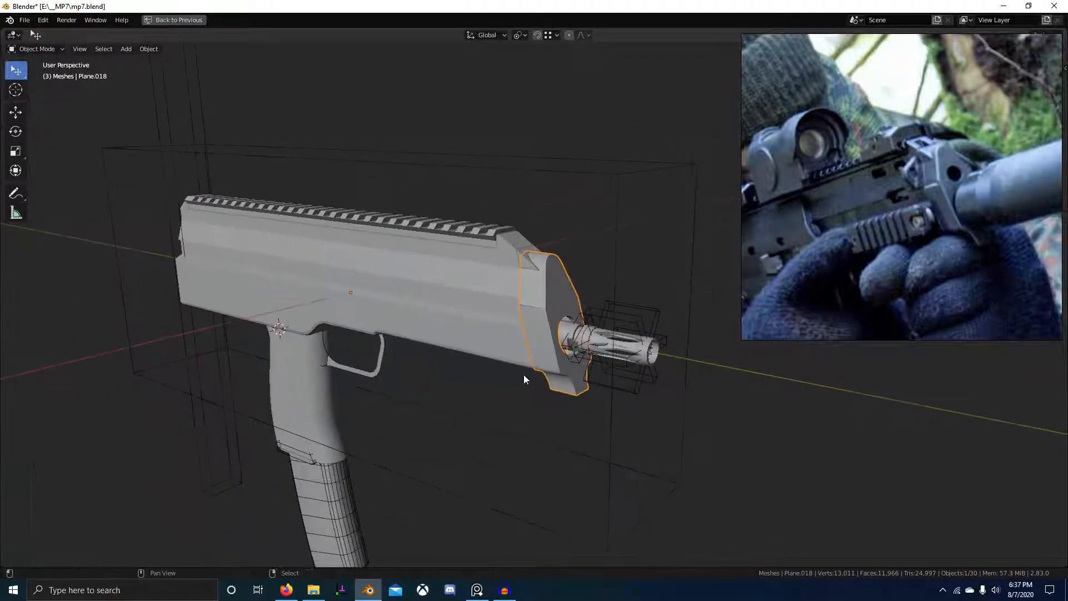
Duplicate the receiver body and front end block in place, and move the copies to a hidden backup collection named Back4.
shift+right_click(523, 375)
scroll(532, 361, down, 2)
shift+right_click(362, 372)
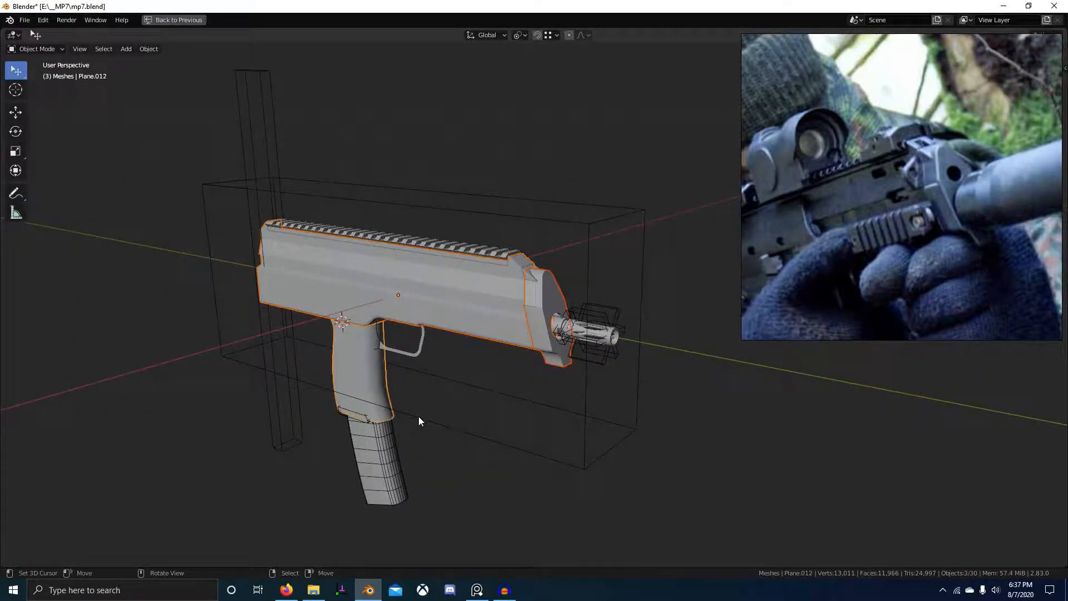
right_click(532, 318)
shift+right_click(522, 315)
scroll(532, 345, up, 1)
middle_drag(531, 354, 562, 356)
key(shift+d)
key(Escape)
key(m)
click(561, 369)
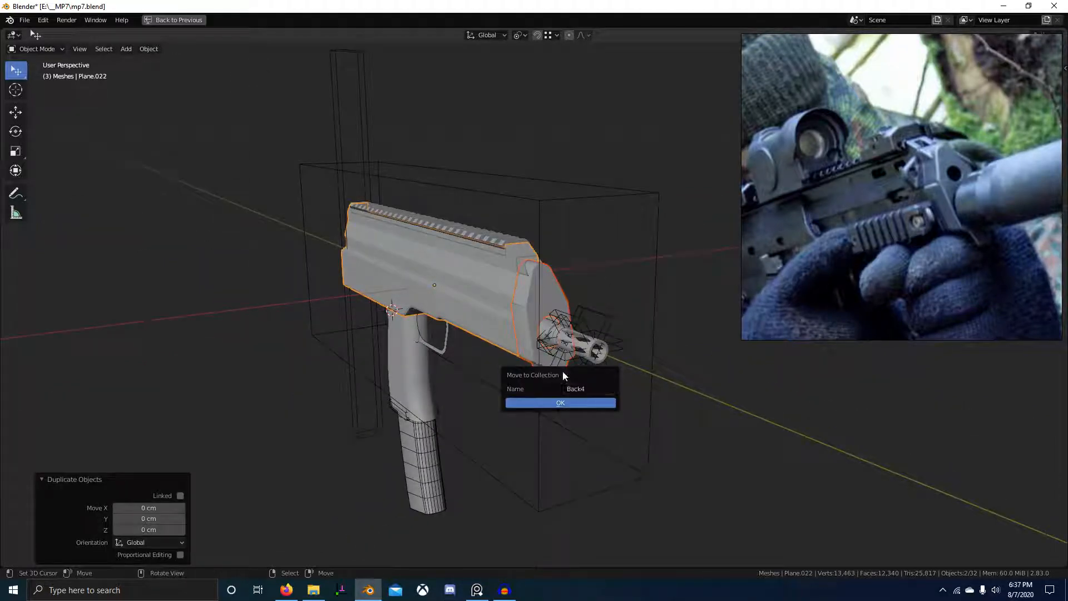
key(Return)
key(h)
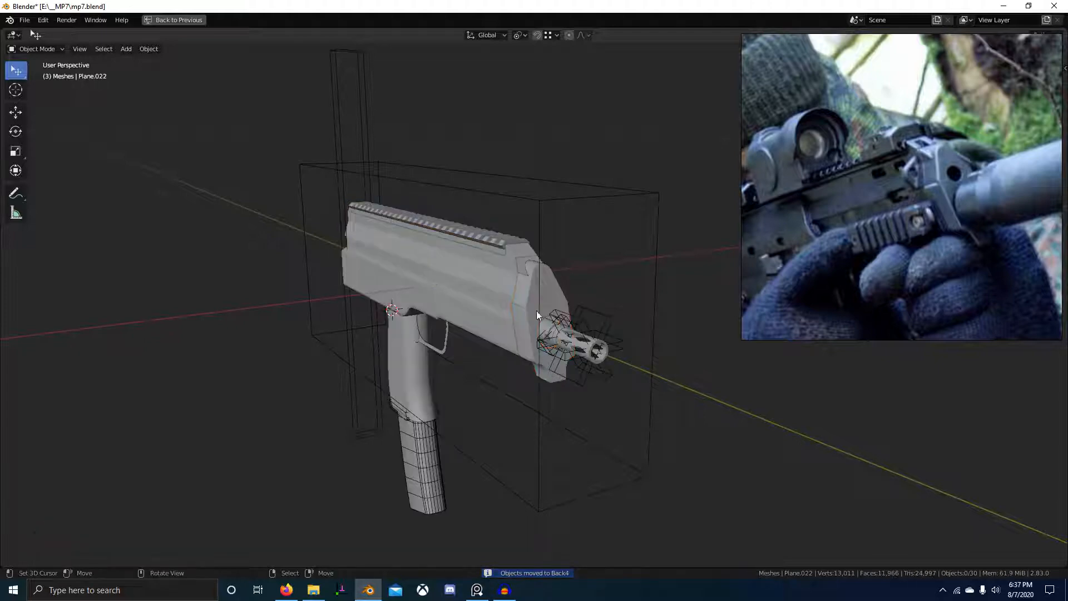
Enter Edit Mode on the receiver body and end block together, and face the front of the gun.
right_click(487, 302)
middle_drag(489, 305, 494, 332)
key(Tab)
scroll(618, 356, up, 3)
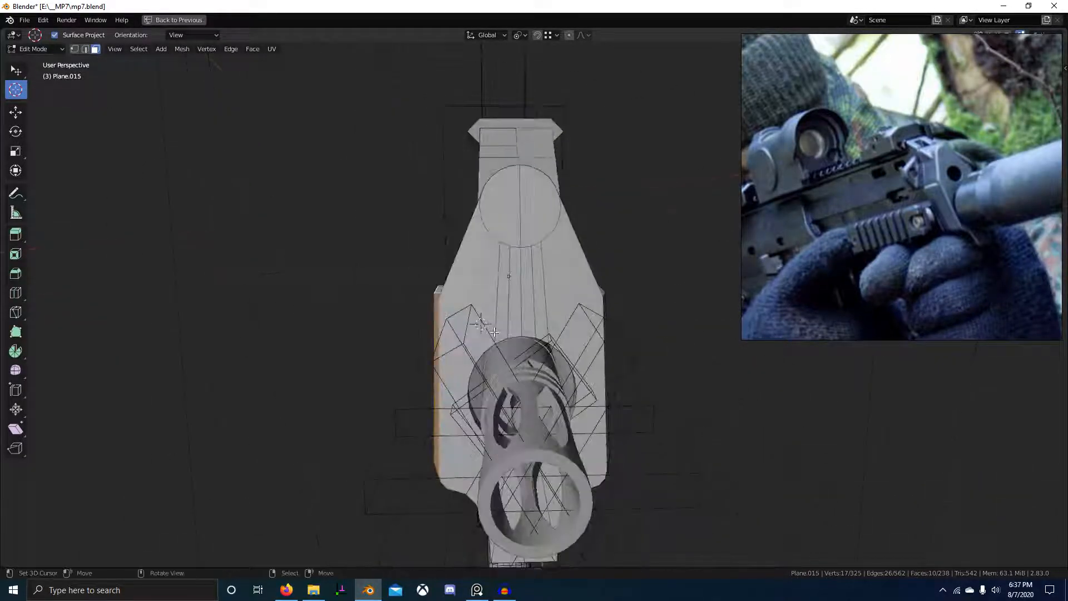
Try moving the selected side faces -0.1 cm along X on the front block, and undo the move.
key(g)
key(x)
click(551, 329)
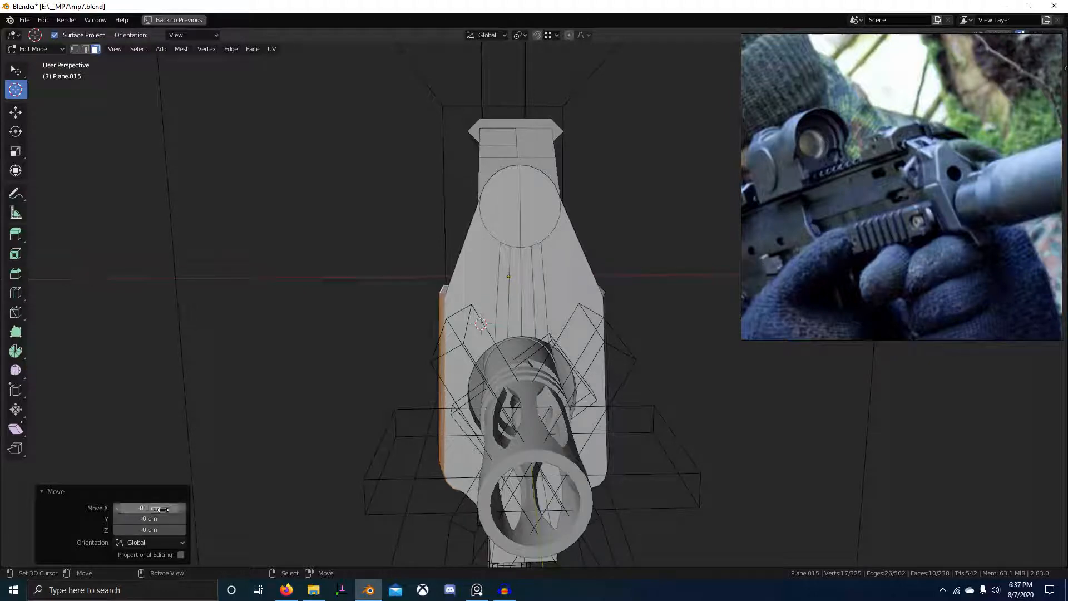
key(ctrl+z)
Move the front block's selected side faces inward along X by -0.1 cm, and inspect the edge against the receiver.
key(g)
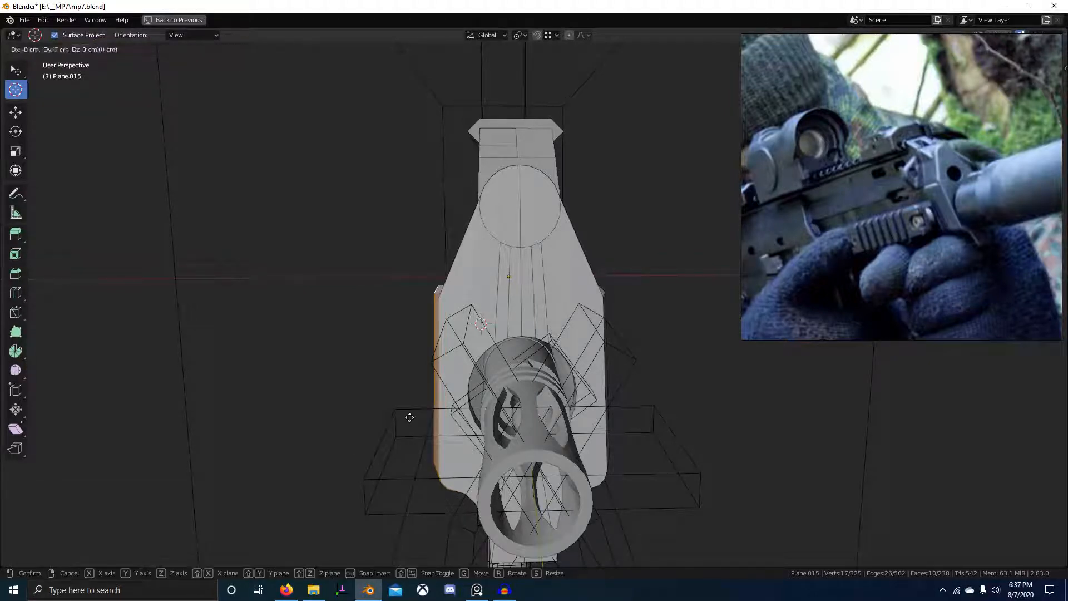
key(x)
click(489, 418)
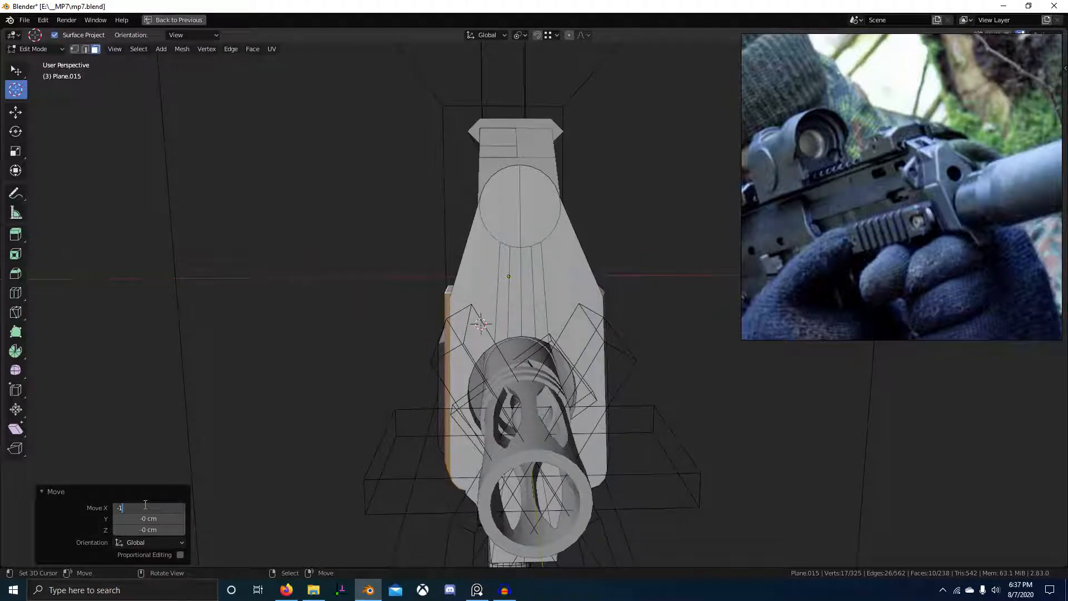
key(Return)
scroll(389, 473, down, 3)
middle_drag(390, 473, 468, 399)
scroll(467, 395, up, 4)
key(Tab)
Try to symmetrize the entire meshes of the receiver body and end block together.
key(Tab)
key(a)
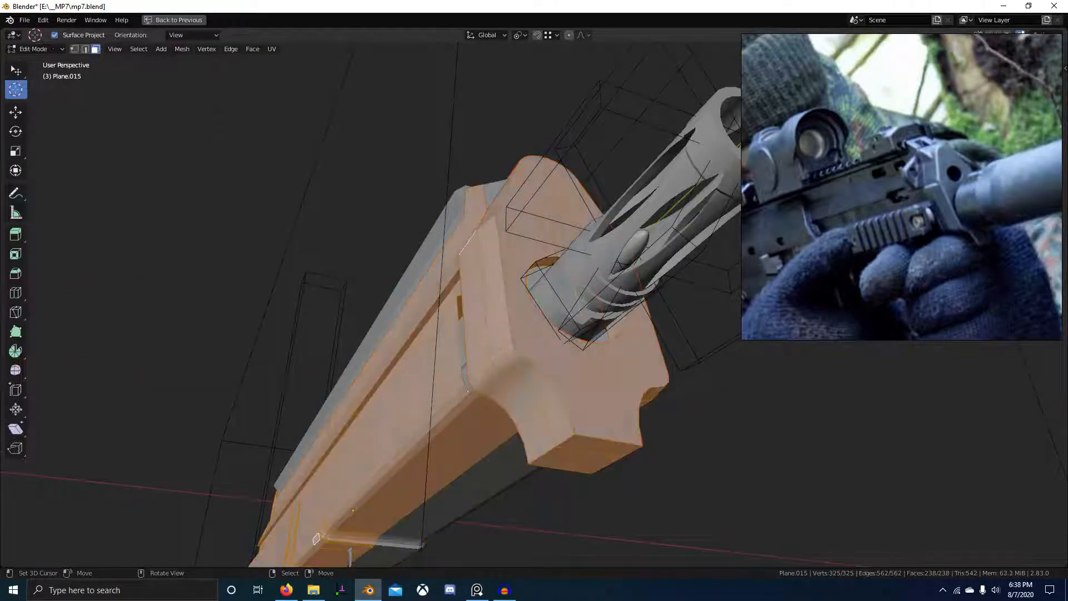
key(F3)
text(Symmetrize)
key(Return)
key(Tab)
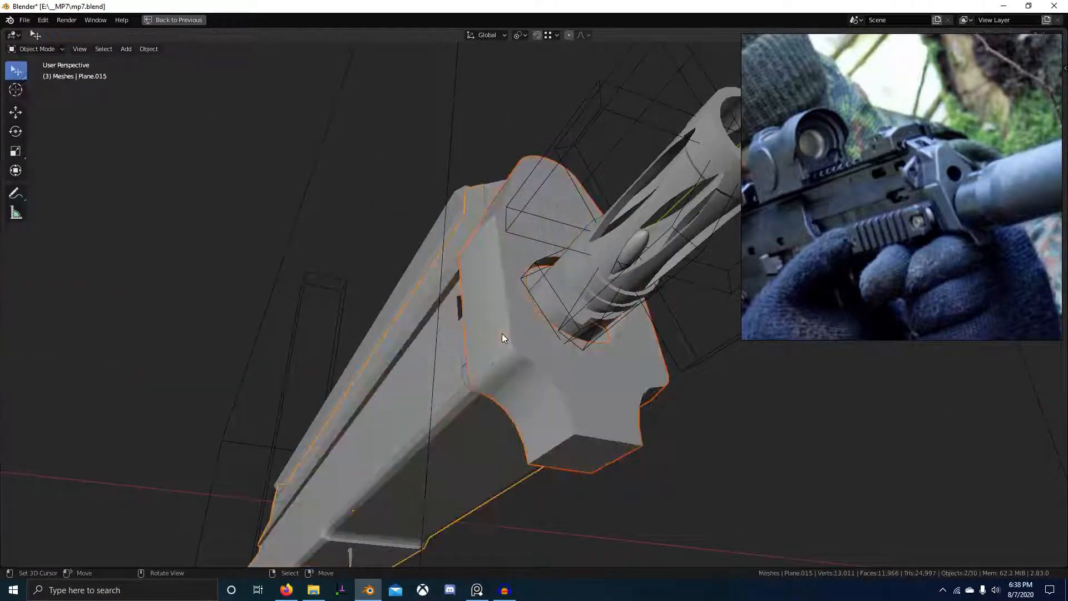
Symmetrize the front end block's mesh on its own, and return to Object Mode.
click(502, 333)
key(Tab)
key(F3)
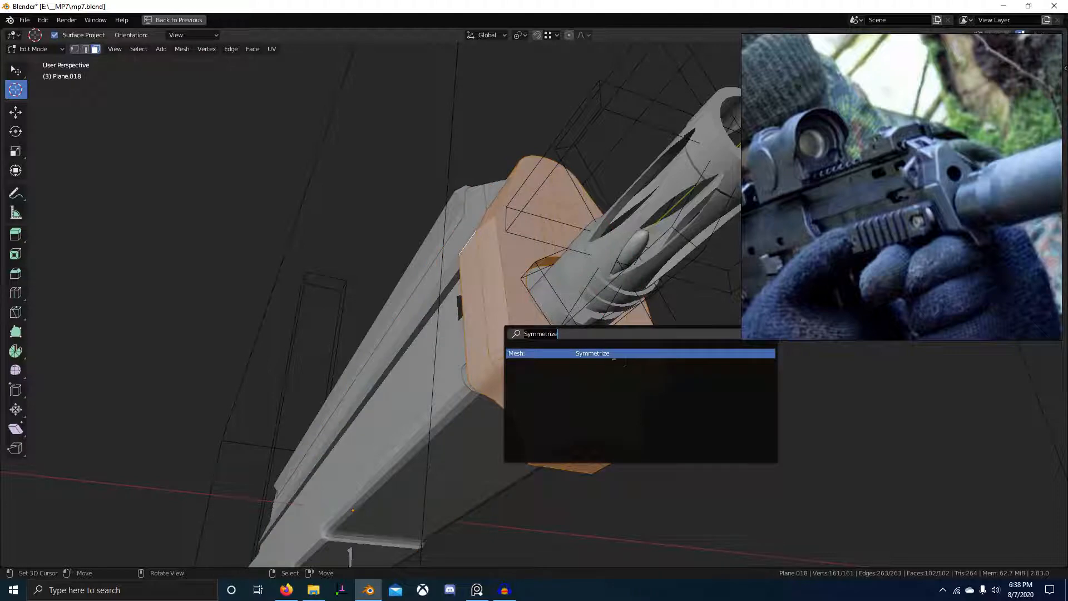
key(Return)
middle_drag(575, 386, 531, 439)
key(Tab)
Select the receiver body's lower side face and try to extend the selection across the rounded lower edge faces.
right_click(481, 435)
key(Tab)
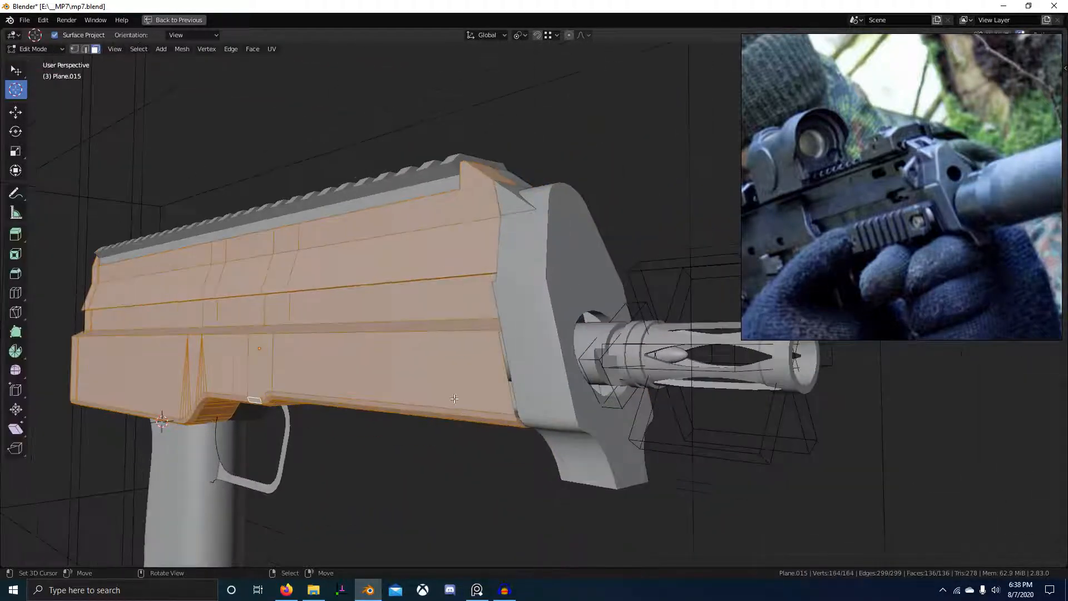
right_click(432, 373)
middle_drag(432, 373, 484, 357)
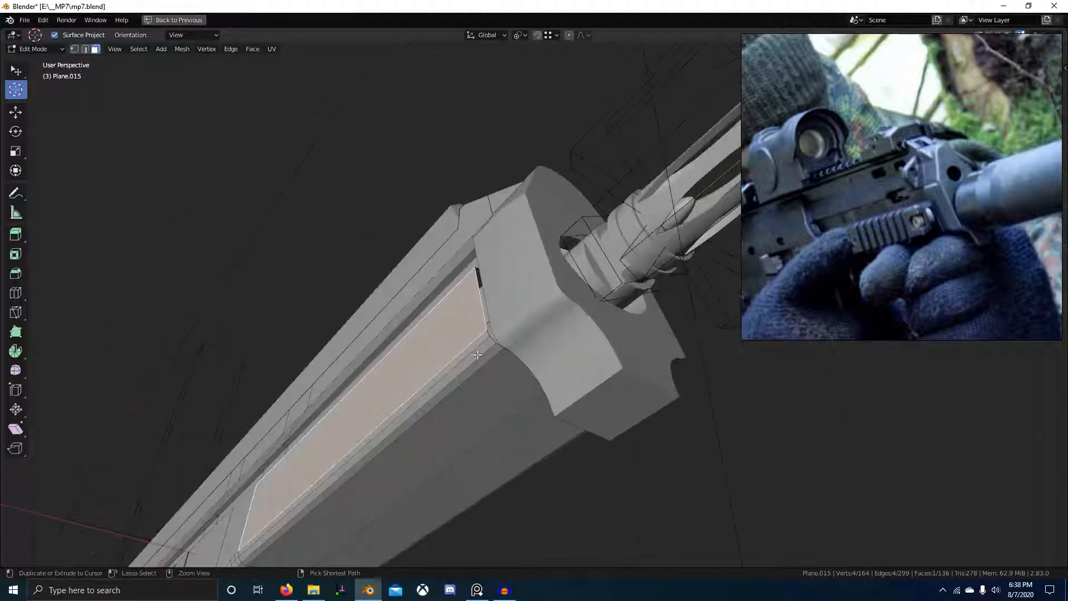
ctrl+right_click(484, 357)
ctrl+right_click(473, 362)
key(Tab)
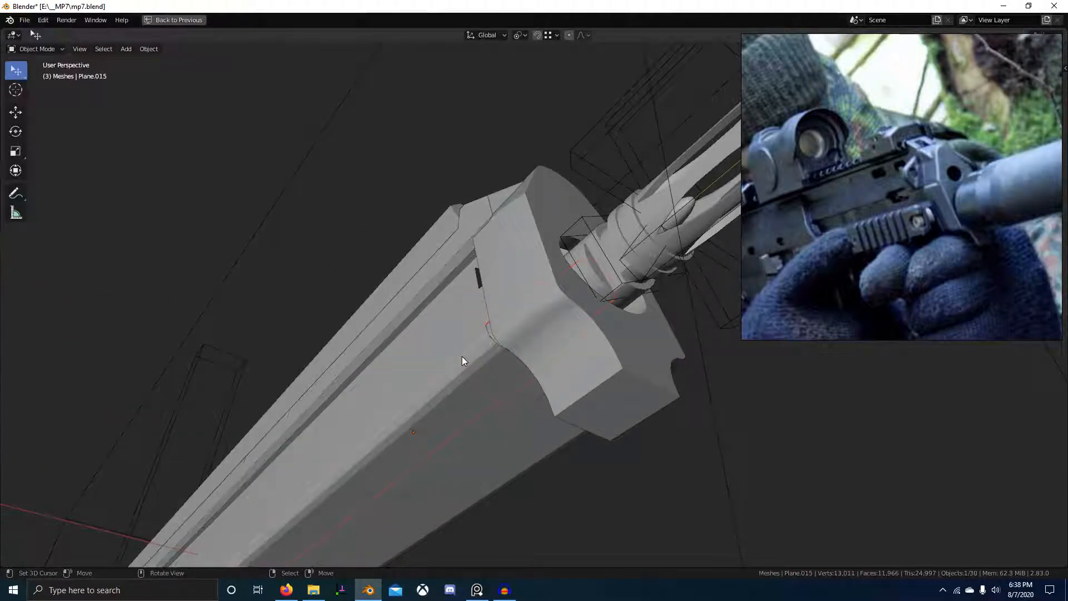
Isolate the receiver body in local view and set up wireframe vertex editing from the front with nothing selected.
key(slash)
key(slash)
right_click(437, 337)
key(slash)
key(Tab)
scroll(437, 337, up, 4)
middle_drag(437, 336, 692, 430)
key(KP_1)
key(alt+a)
key(shift+z)
key(1)
scroll(653, 425, up, 3)
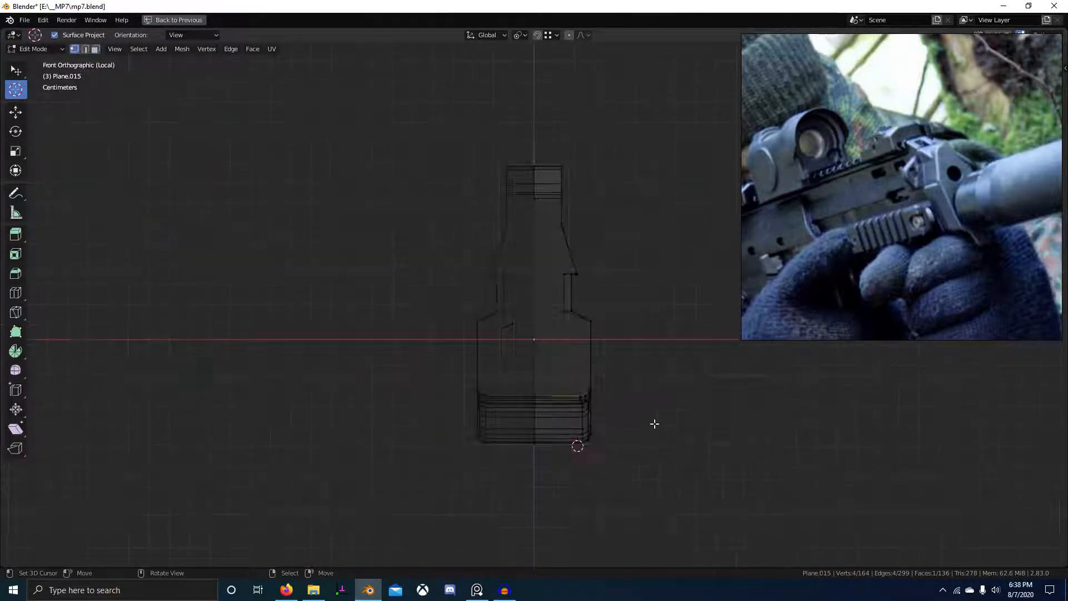
Select all vertices of the lower side wall on one side of the receiver, and restore solid shading.
key(alt+b)
drag(567, 375, 639, 492)
key(alt+z)
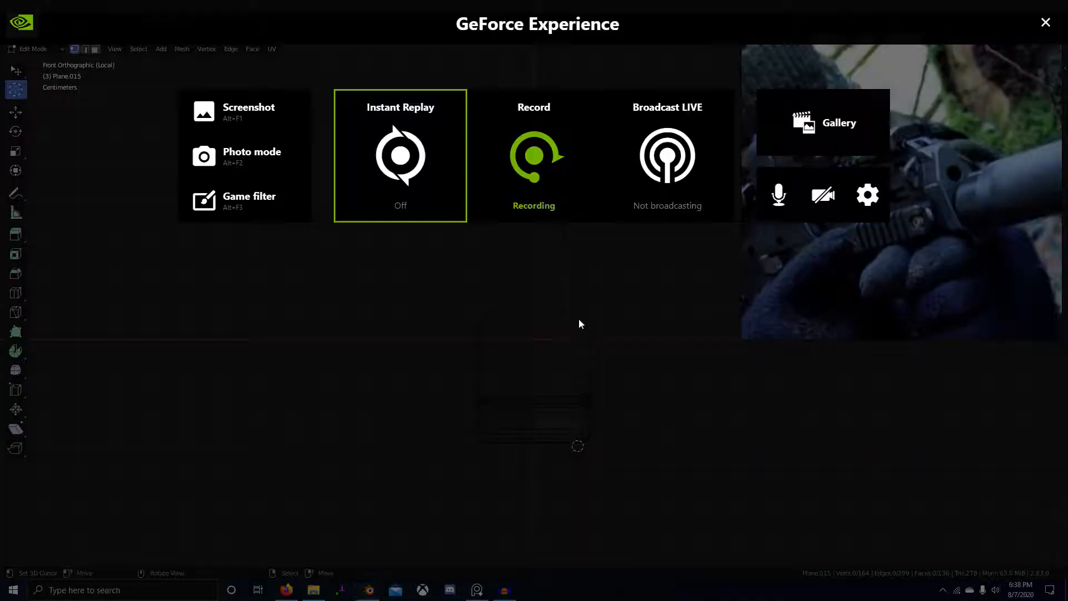
click(1044, 22)
drag(573, 303, 640, 446)
key(shift+z)
Move the receiver's selected lower side wall vertices -0.1 cm along X.
mouse_move(658, 375)
middle_down()
mouse_move(566, 391)
mouse_move(415, 395)
middle_up()
key(g)
key(x)
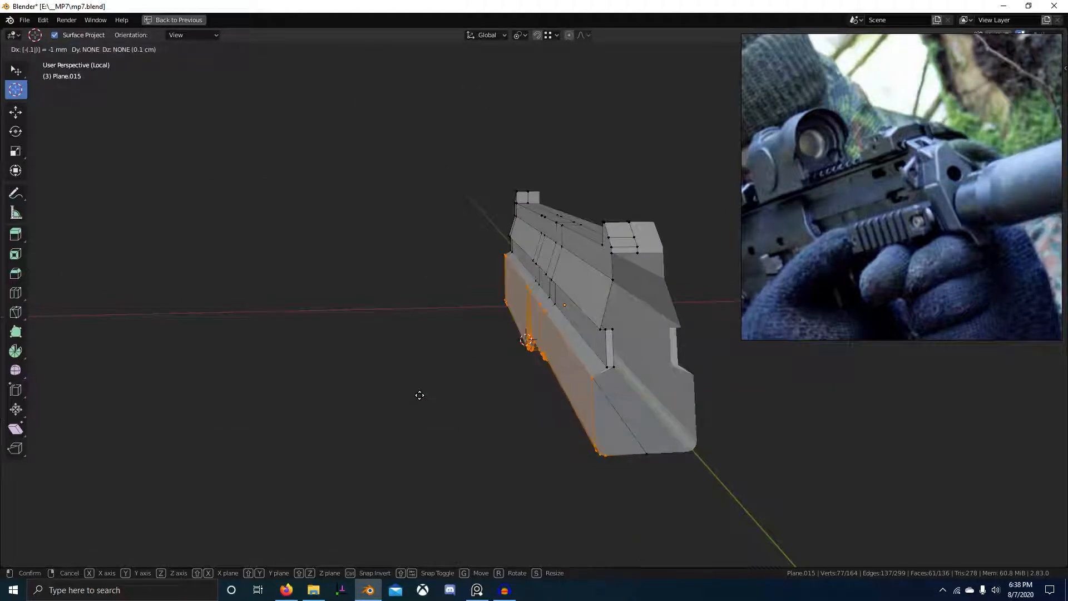
key(Return)
middle_drag(419, 395, 588, 387)
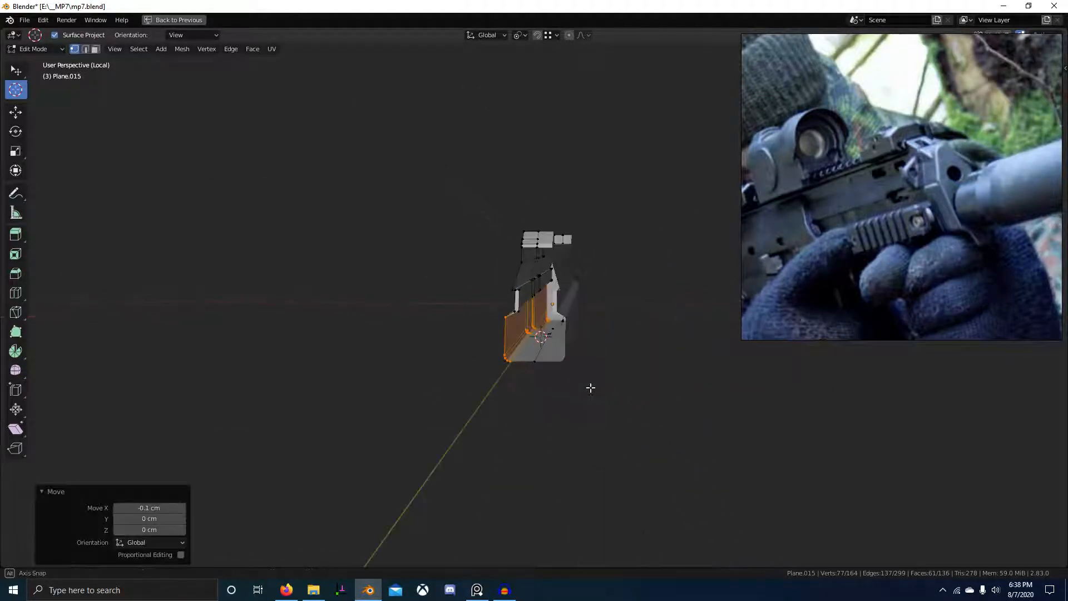
Bring the line drawing of the receiver's front end into view on the reference image board.
scroll(928, 165, down, 3)
scroll(928, 164, down, 3)
middle_drag(857, 239, 999, 244)
scroll(782, 290, up, 6)
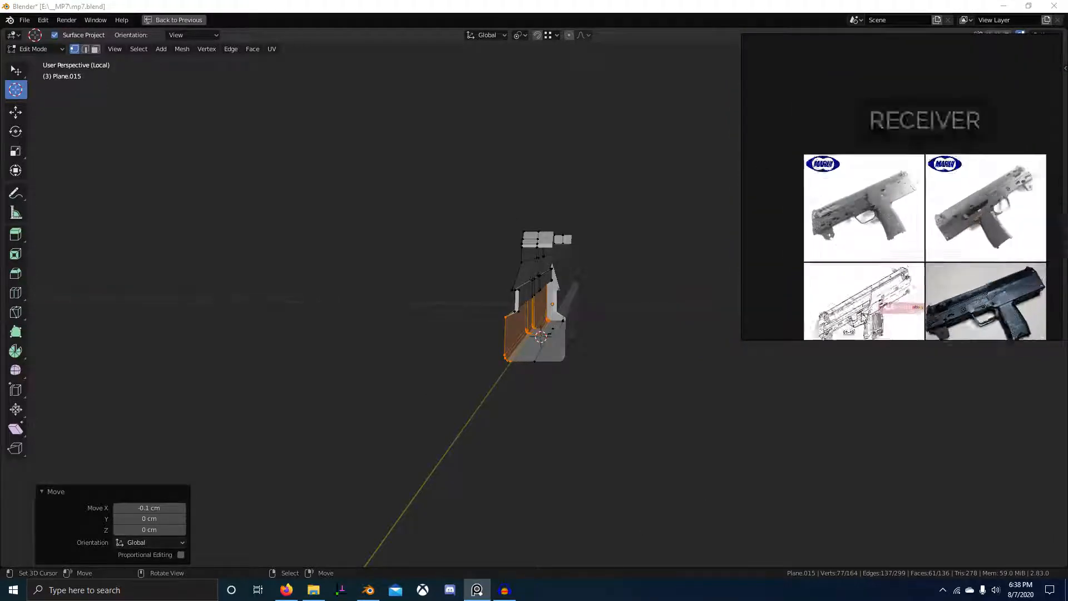
scroll(931, 280, up, 4)
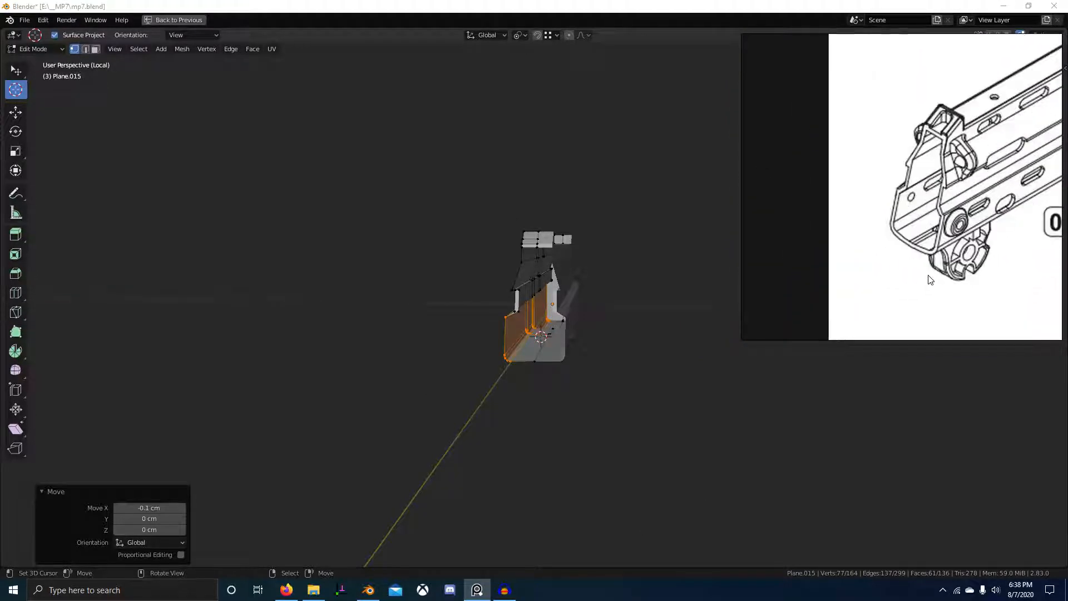
Exit the receiver's local view and leave mesh editing to check how its side walls meet the front block.
middle_drag(616, 316, 503, 324)
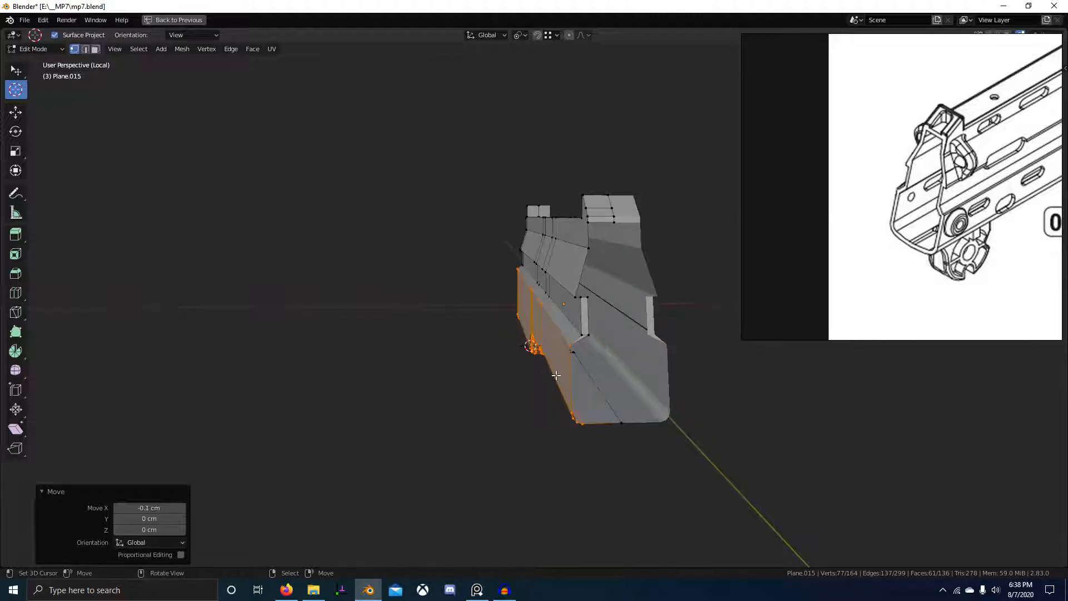
middle_drag(556, 375, 475, 398)
scroll(479, 378, up, 3)
key(KP_Divide)
key(Tab)
scroll(638, 399, up, 3)
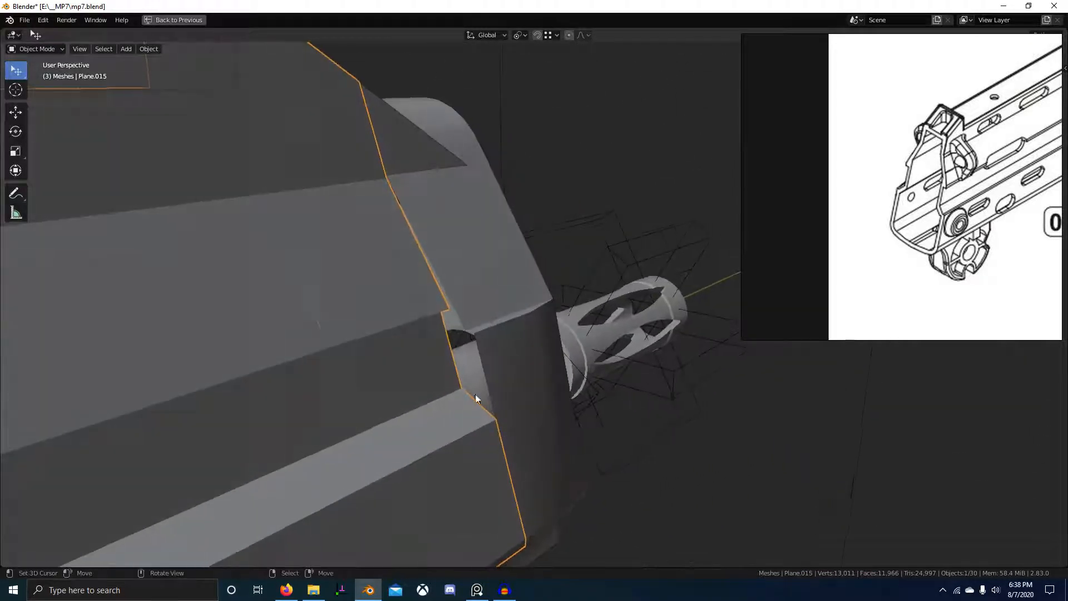
Move the lower edge of the receiver's sloped upper side face about 0.168, 0.062 and -0.219 cm, meeting the front block's corner.
key(Tab)
middle_drag(400, 300, 522, 349)
key(2)
right_click(454, 277)
key(g)
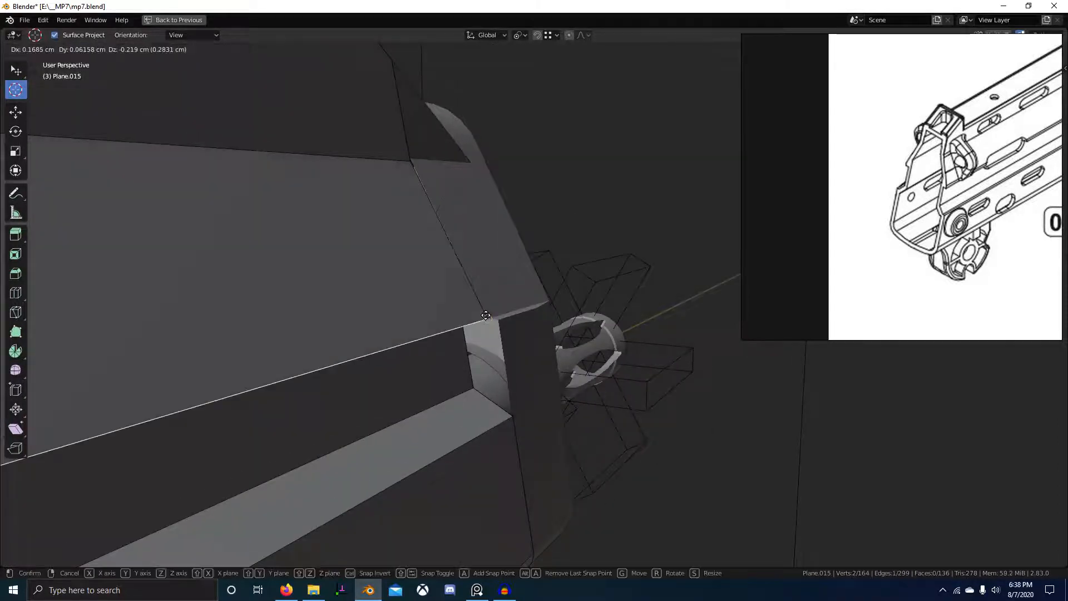
click(490, 318)
scroll(431, 346, down, 6)
mouse_move(431, 346)
shift+middle_down()
mouse_move(636, 357)
mouse_move(496, 329)
mouse_move(572, 328)
shift+middle_up()
key(ctrl+z)
scroll(663, 341, up, 4)
scroll(543, 329, up, 3)
scroll(573, 328, up, 3)
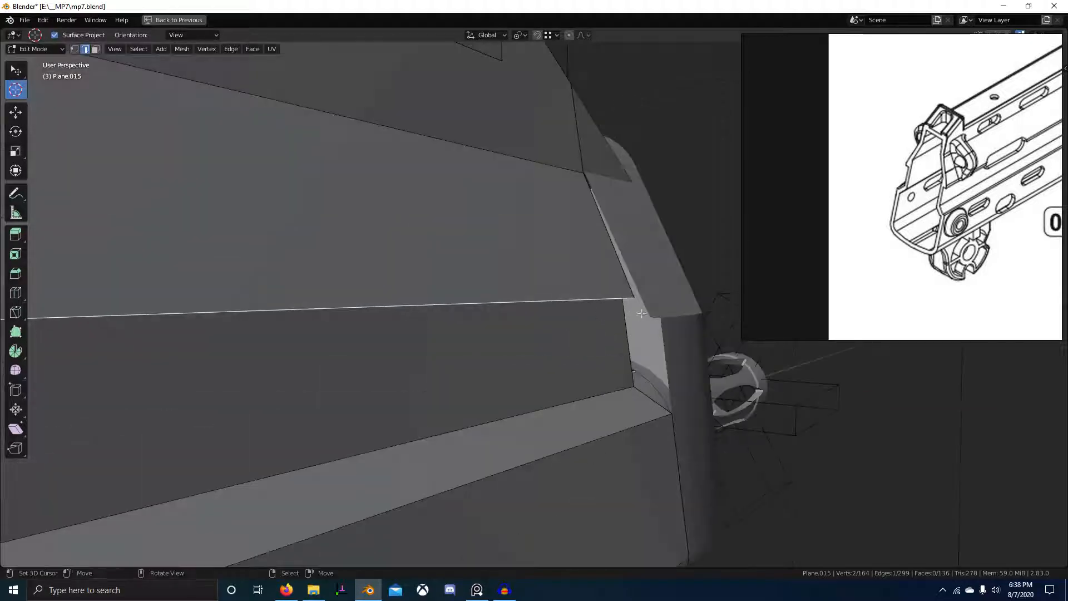
key(g)
click(652, 313)
alt+middle_drag(652, 312, 629, 312)
Slide the moved side edge along its neighbouring edges by a factor of -0.139 against the right-side reference.
key(shift+z)
scroll(564, 354, up, 1)
scroll(564, 354, up, 1)
key(g)
key(g)
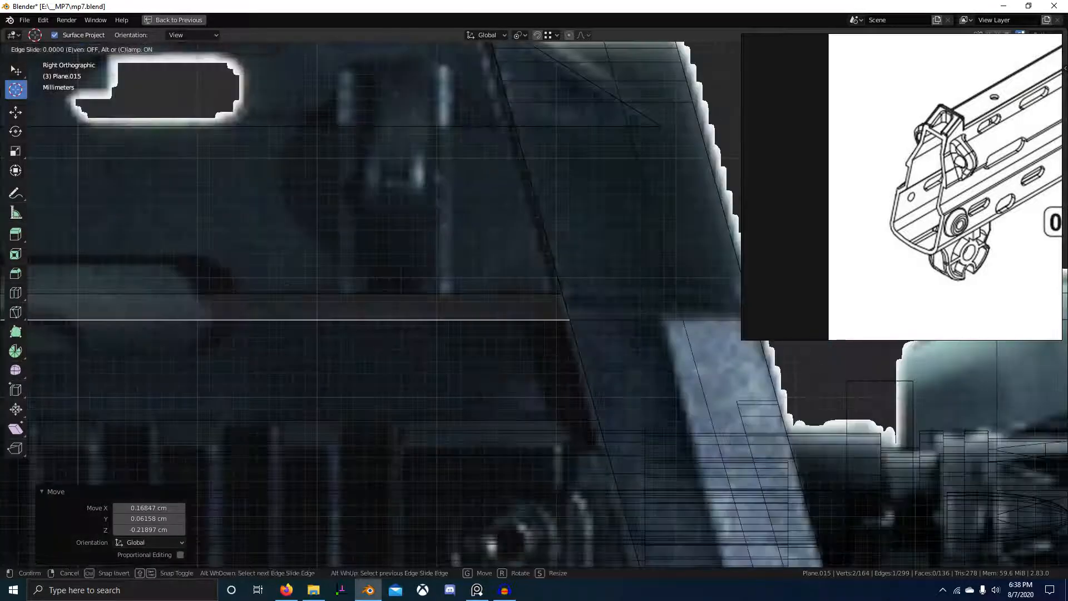
click(547, 228)
scroll(560, 316, down, 7)
shift+middle_drag(560, 316, 676, 320)
key(shift+z)
scroll(505, 353, down, 1)
middle_drag(475, 344, 523, 313)
scroll(523, 313, up, 4)
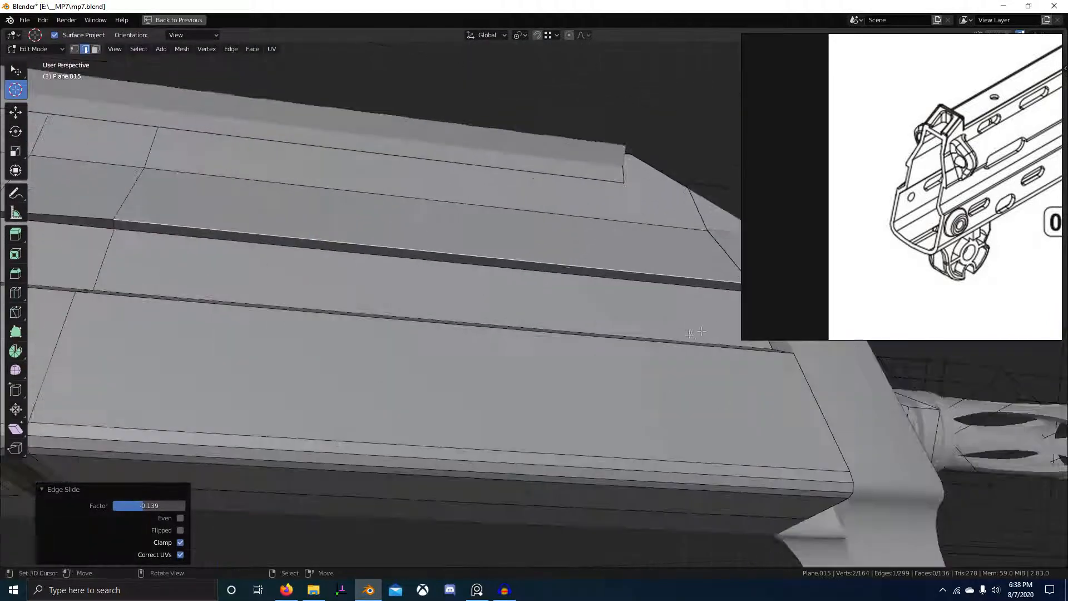
Nudge the front vertex below the thin side step by about -0.002 cm in Y and 0.006 cm in Z.
key(1)
shift+middle_drag(715, 312, 656, 322)
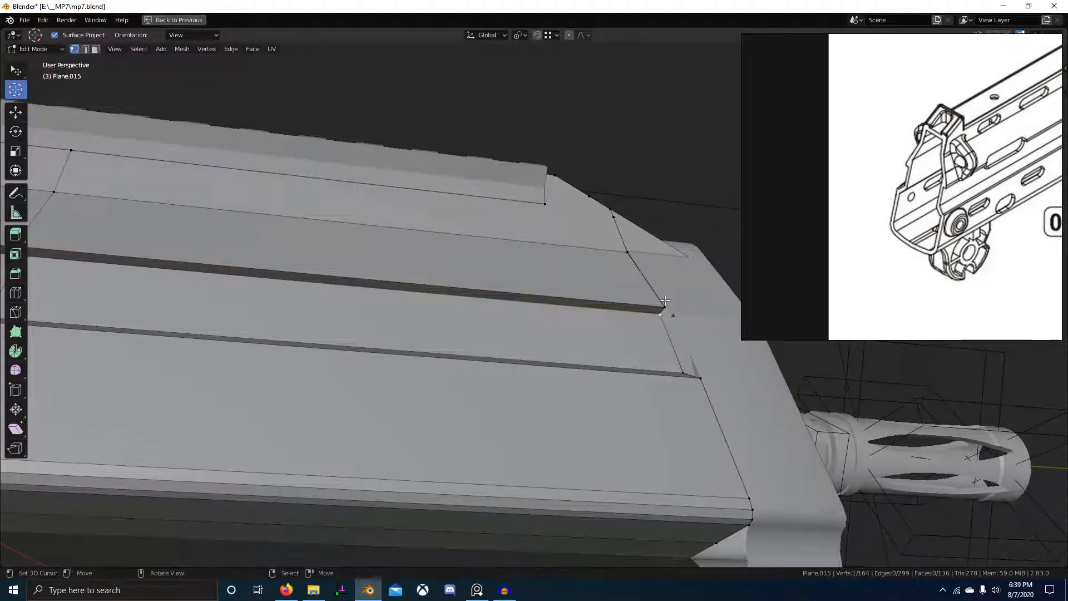
click(665, 301)
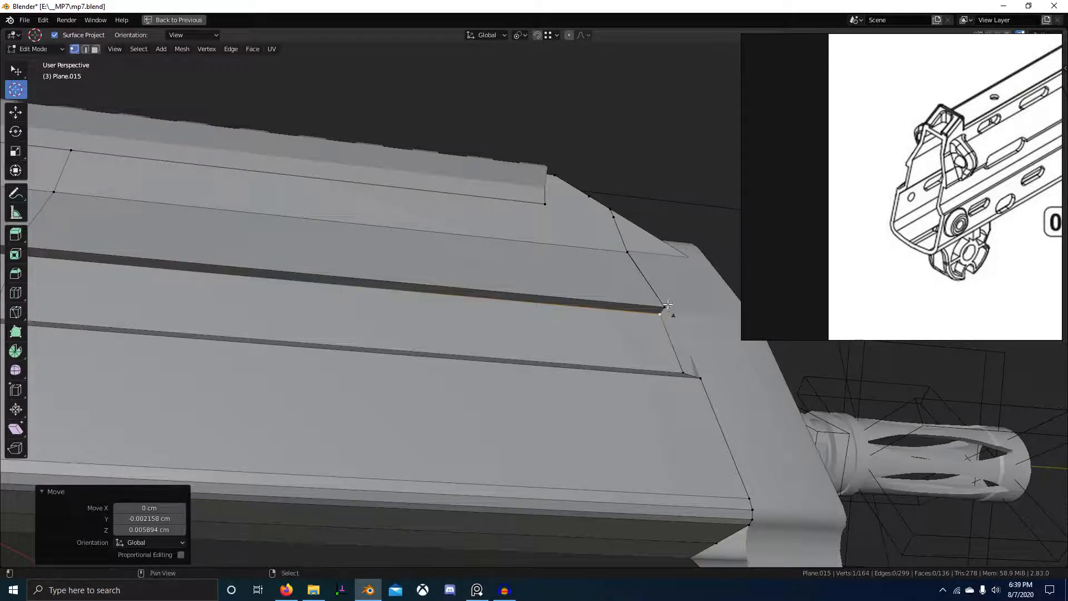
scroll(665, 301, down, 6)
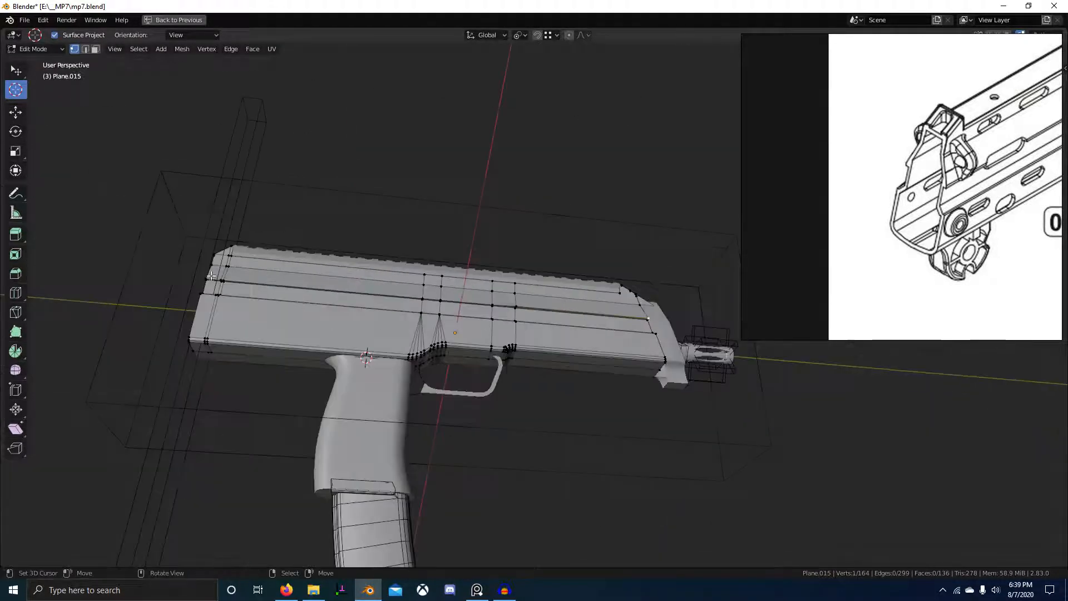
Select the vertex path along the thin step's upper edge and set the transform pivot to the active element.
scroll(540, 367, up, 8)
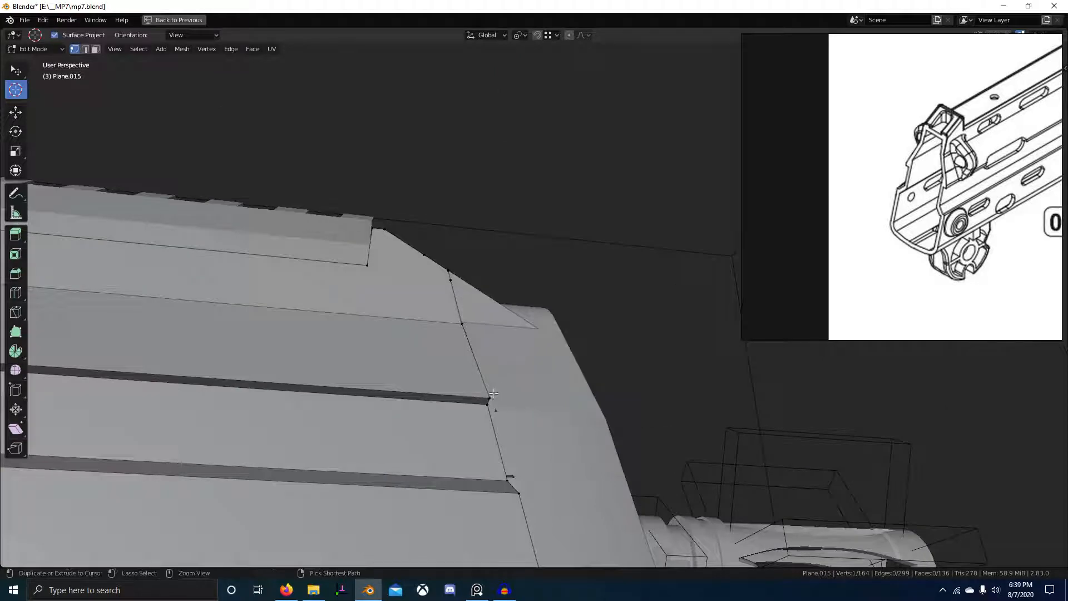
ctrl+click(493, 394)
key(period)
click(492, 329)
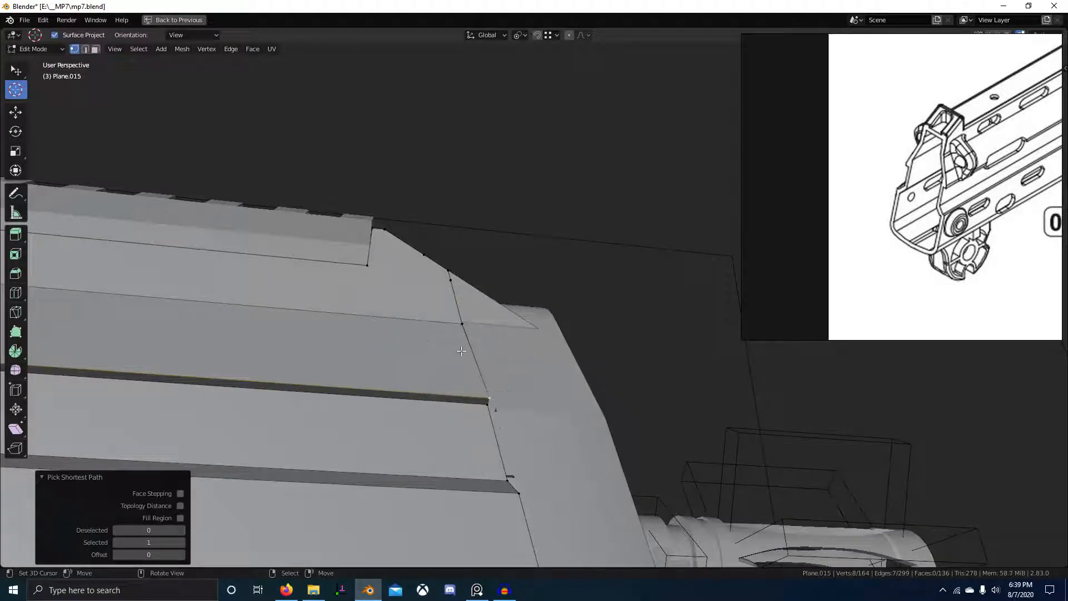
Try to flatten the selected upper edge path by scaling it to 0 in Y and Z.
key(s)
key(x)
key(0)
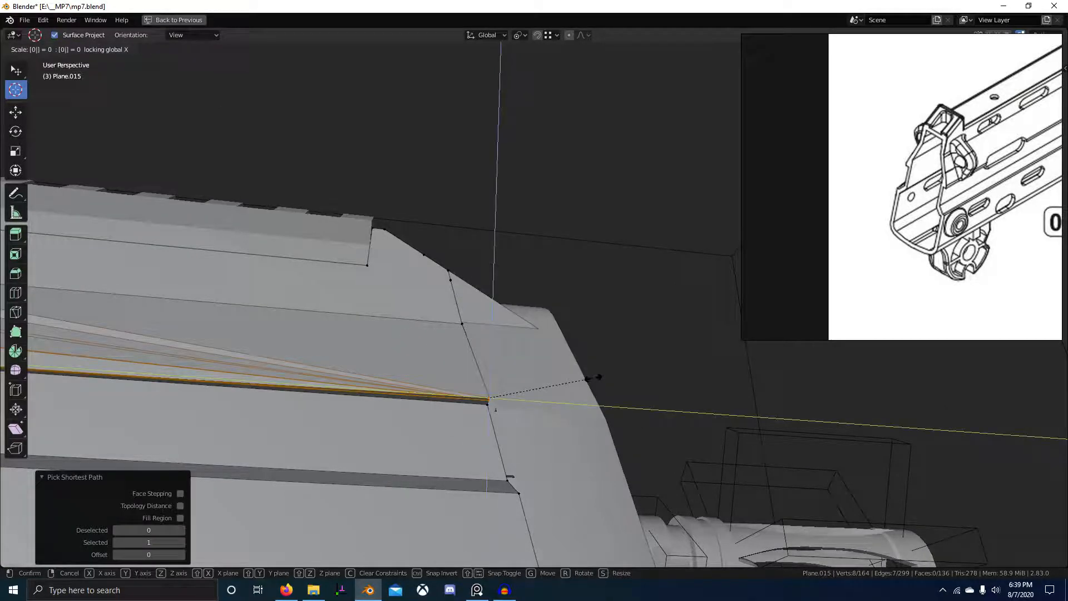
right_click(593, 379)
scroll(591, 381, down, 3)
middle_drag(592, 381, 554, 376)
key(s)
key(shift+x)
key(0)
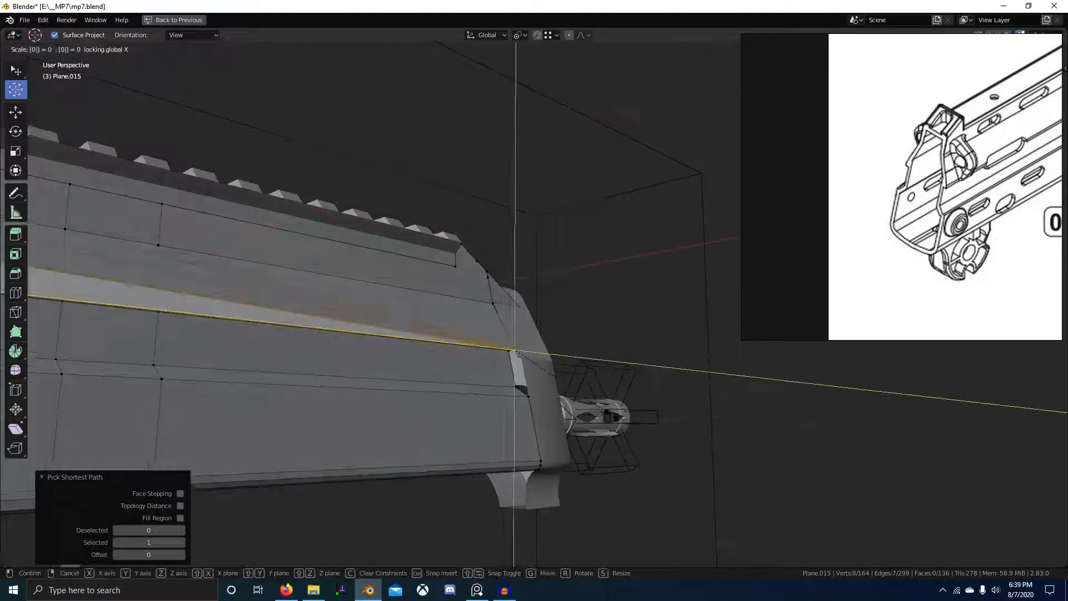
click(612, 416)
middle_drag(612, 416, 634, 412)
scroll(596, 407, down, 4)
key(ctrl+z)
Straighten the upper edge path lengthwise by scaling it to 0 in X and Z.
middle_drag(557, 404, 707, 414)
key(s)
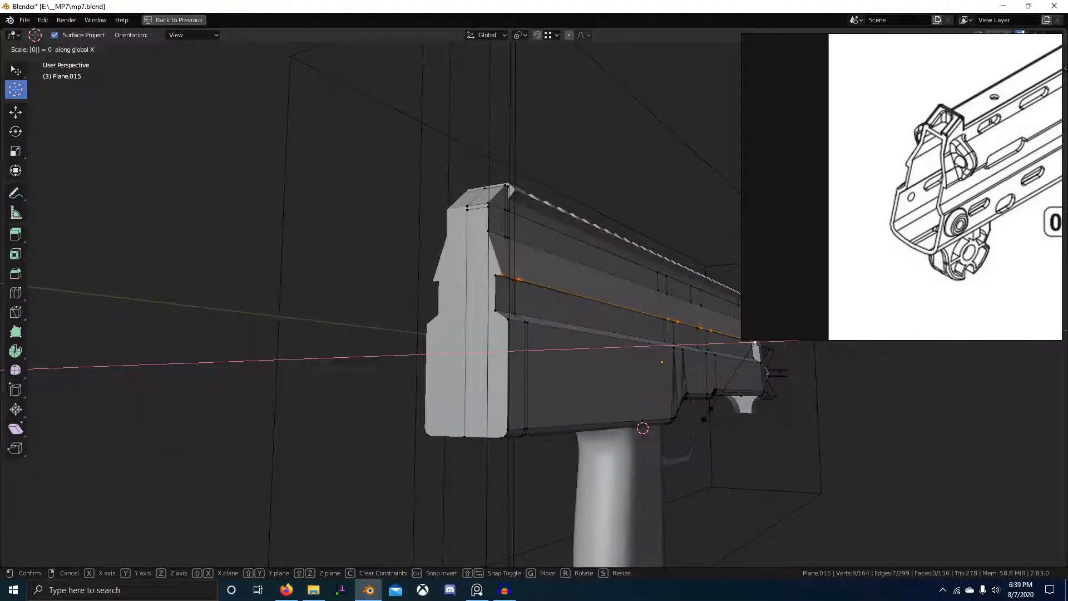
click(707, 414)
key(0)
click(706, 414)
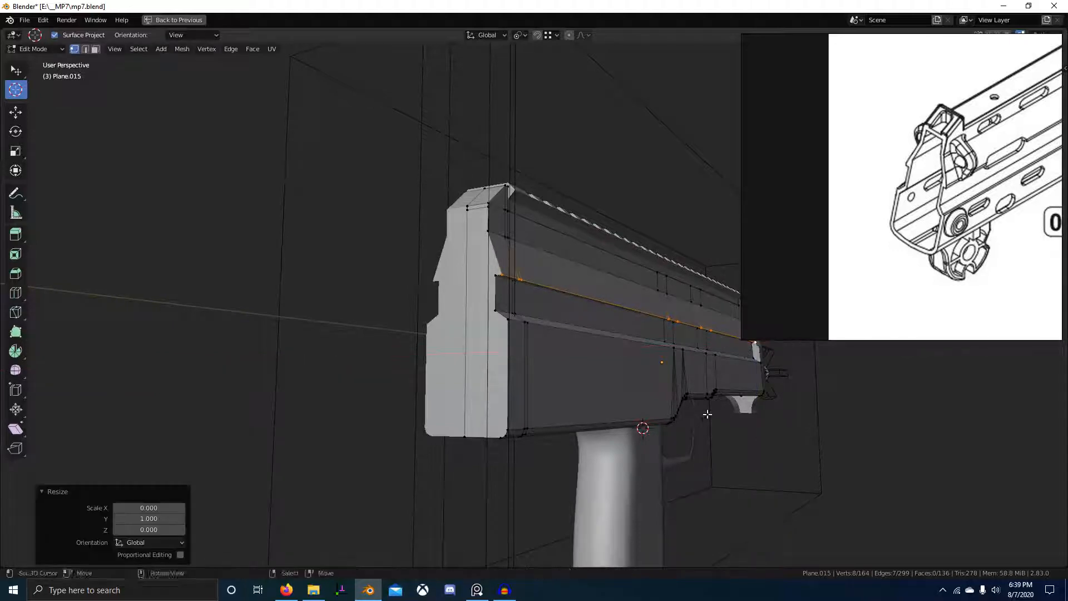
Straighten the vertex path along the thin step's lower edge by scaling it, and leave mesh editing with nothing selected.
middle_drag(521, 365, 504, 300)
right_click(469, 185)
scroll(678, 319, up, 2)
scroll(501, 306, up, 2)
shift+middle_drag(678, 318, 504, 331)
scroll(505, 331, up, 1)
ctrl+right_click(608, 314)
key(s)
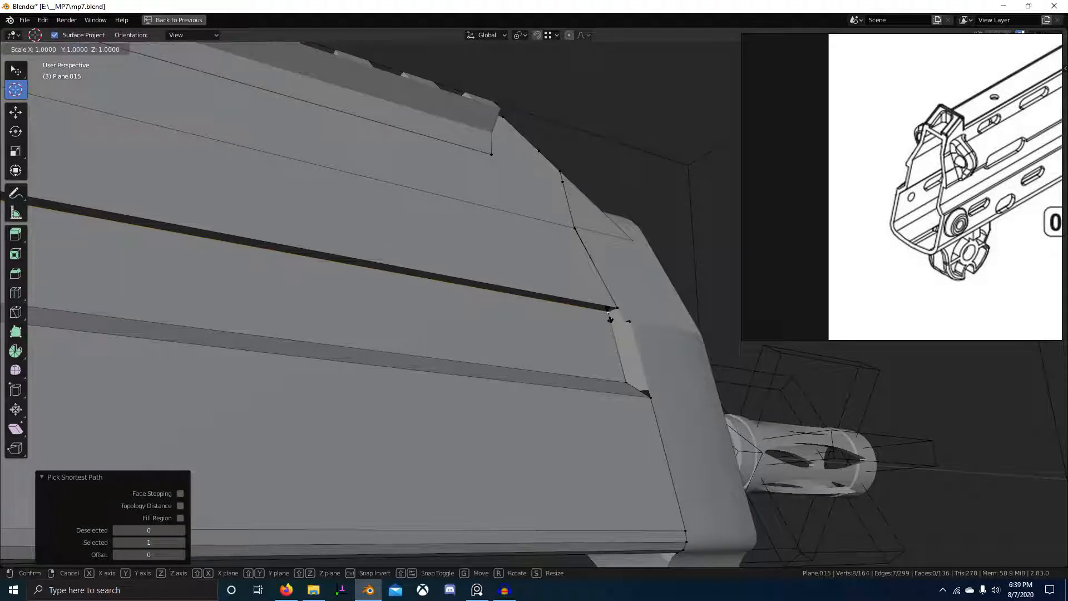
click(610, 319)
scroll(582, 364, down, 6)
mouse_move(454, 381)
shift+middle_down()
mouse_move(608, 389)
mouse_move(441, 437)
mouse_move(593, 419)
mouse_move(424, 425)
mouse_move(586, 422)
mouse_move(510, 408)
mouse_move(559, 398)
shift+middle_up()
key(Tab)
key(alt+a)
Examine how the receiver's front corner and front block line up with the right-side reference image.
alt+scroll(455, 430, up, 1)
scroll(469, 418, down, 2)
scroll(586, 422, up, 5)
key(KP_3)
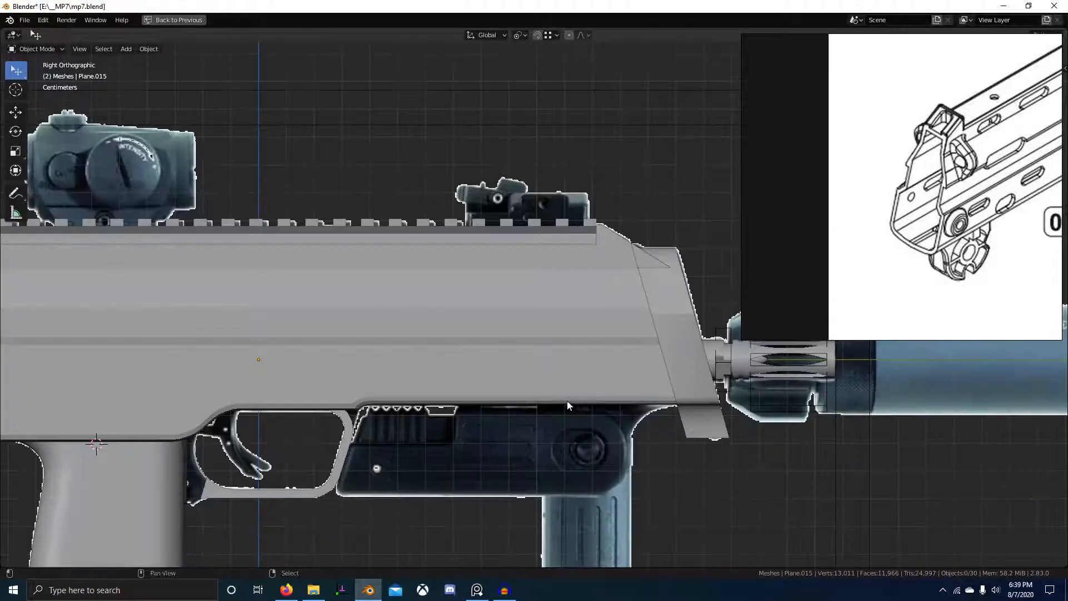
scroll(692, 330, up, 3)
shift+middle_drag(692, 330, 412, 358)
scroll(412, 359, up, 1)
key(shift+z)
scroll(307, 334, up, 4)
shift+middle_drag(308, 335, 623, 443)
key(z)
click(344, 352)
scroll(461, 382, up, 1)
scroll(457, 327, up, 1)
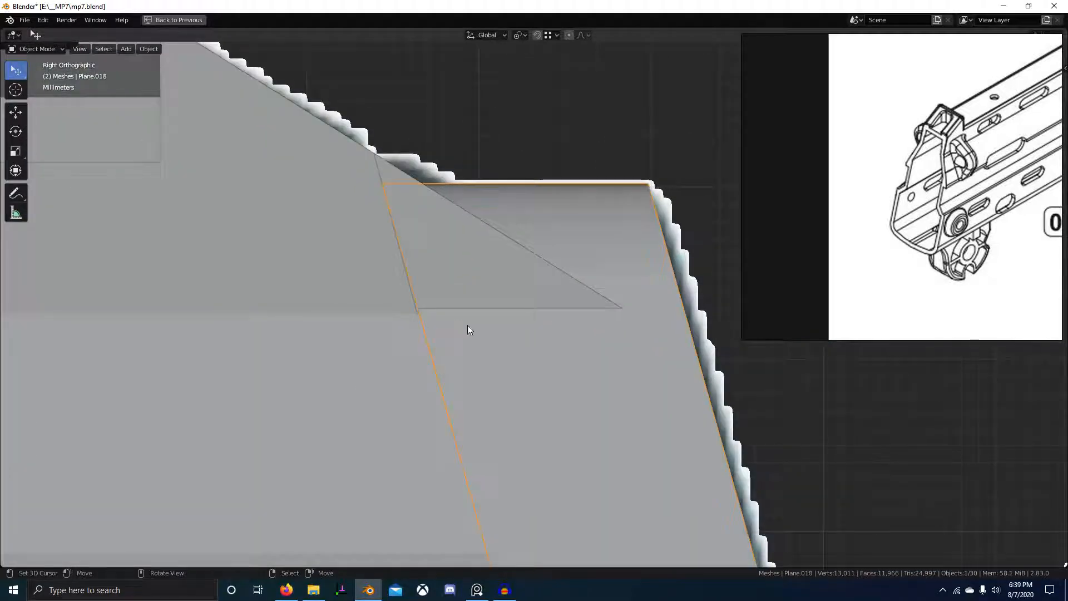
middle_drag(606, 365, 567, 381)
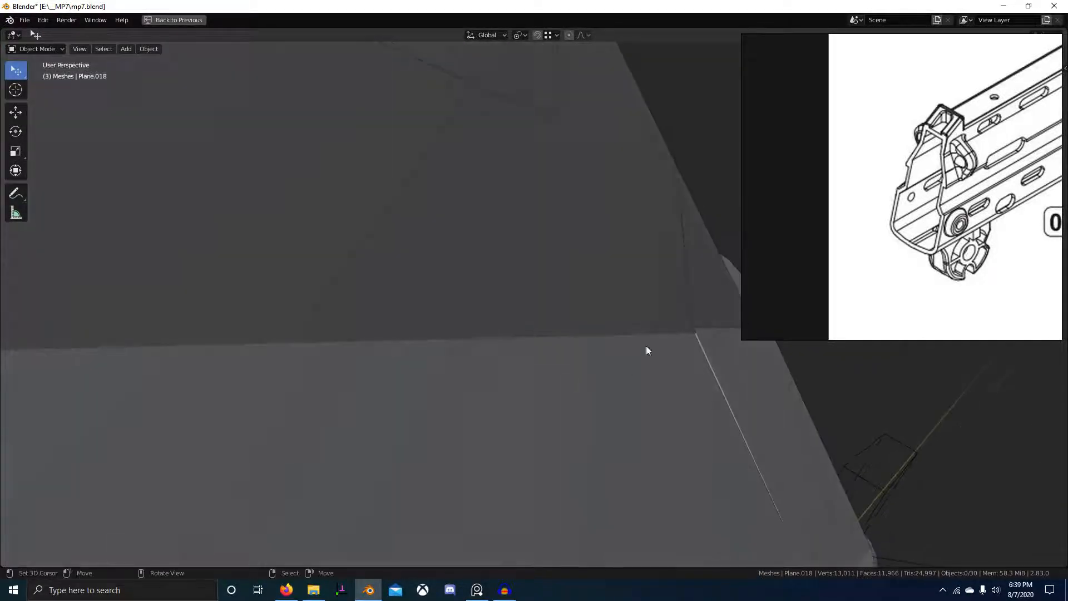
Check the joint between receiver and front block, clear the selection, and save the file.
click(703, 275)
scroll(705, 312, down, 1)
key(alt+a)
middle_drag(707, 325, 604, 394)
right_click(512, 414)
scroll(499, 440, down, 6)
key(alt+a)
middle_drag(498, 444, 581, 442)
key(ctrl+s)
scroll(626, 419, up, 3)
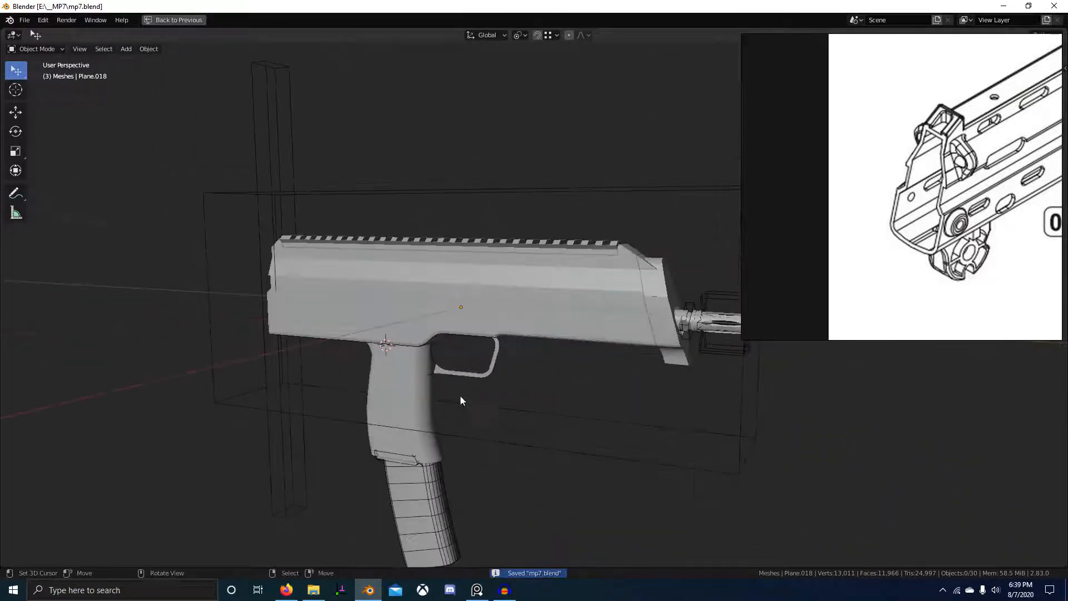
Open the trigger guard's mesh for vertex editing, framed in the right orthographic view over the reference image.
click(487, 375)
key(KP_3)
key(KP_Decimal)
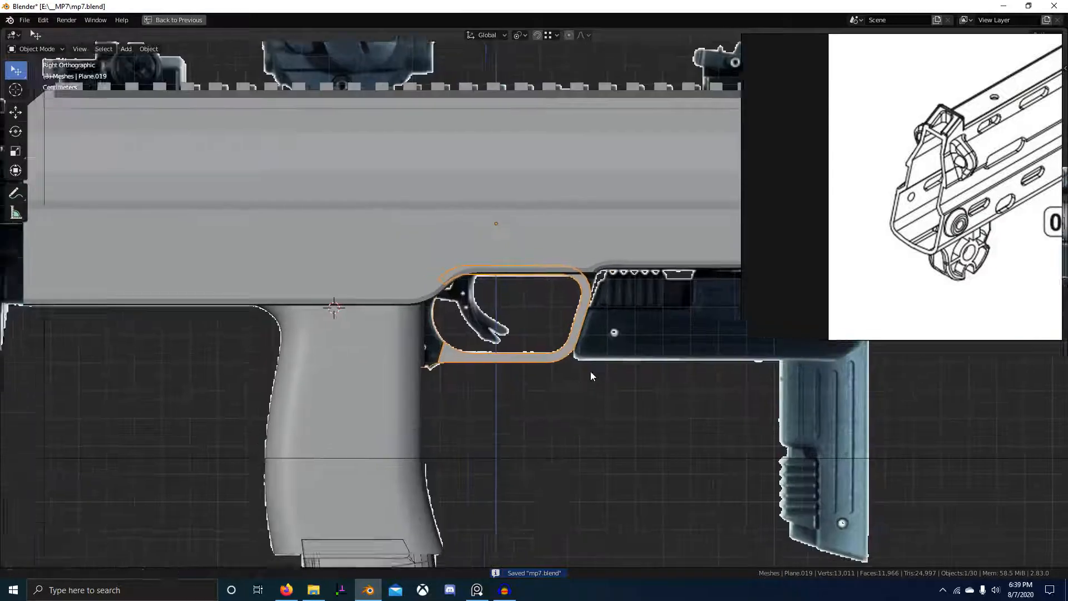
key(Tab)
shift+middle_drag(501, 401, 567, 418)
key(z)
click(458, 425)
scroll(571, 429, up, 4)
key(shift+z)
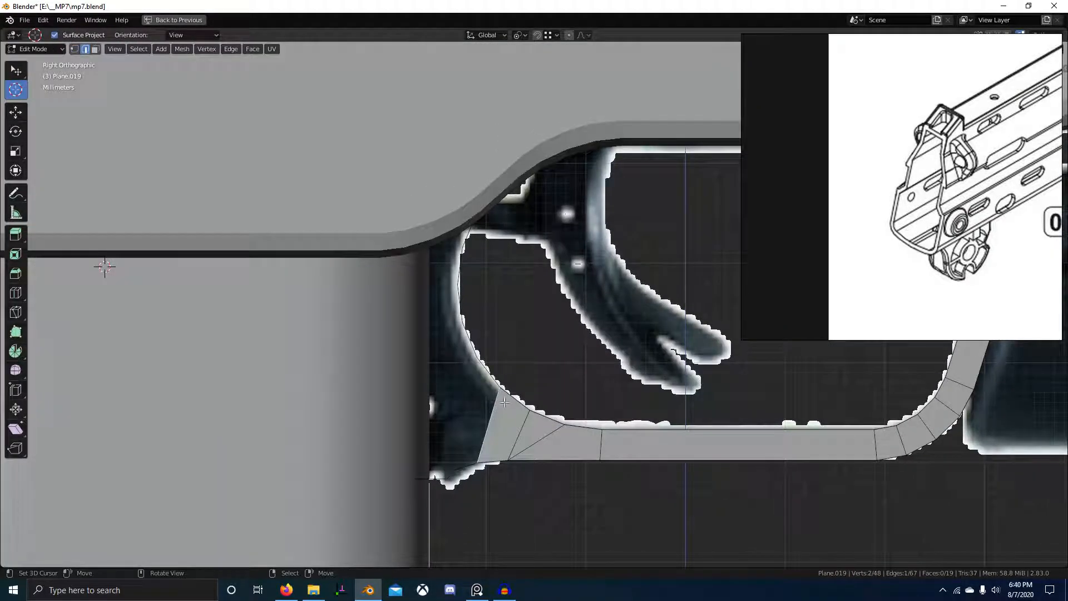
key(shift+z)
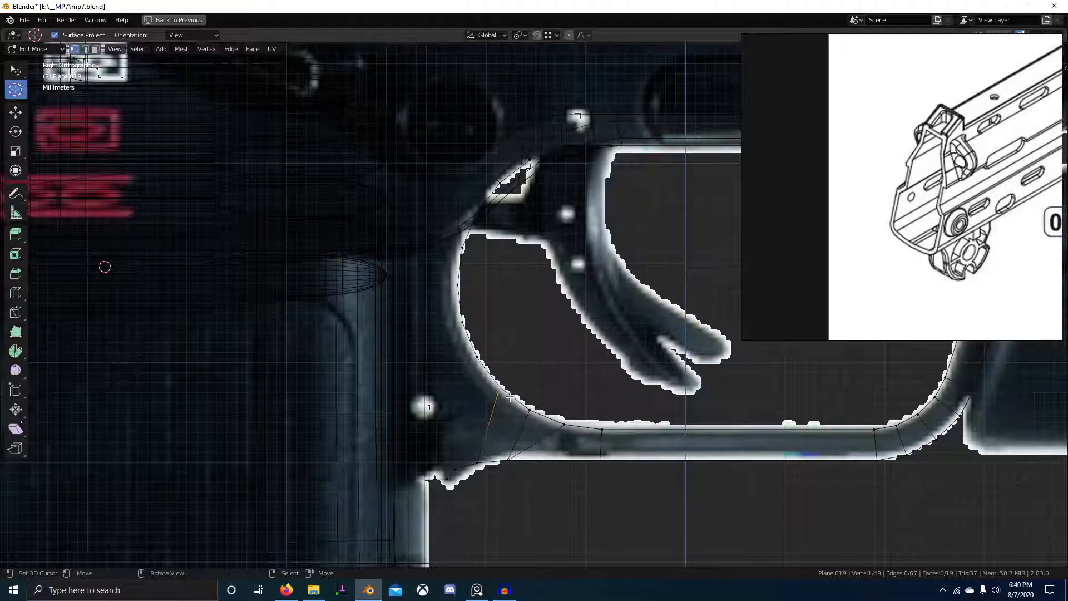
Isolate the trigger guard in local view and fill its open rear outline with a face.
scroll(482, 464, down, 2)
shift+middle_drag(469, 456, 298, 488)
key(z)
key(z)
key(KP_Divide)
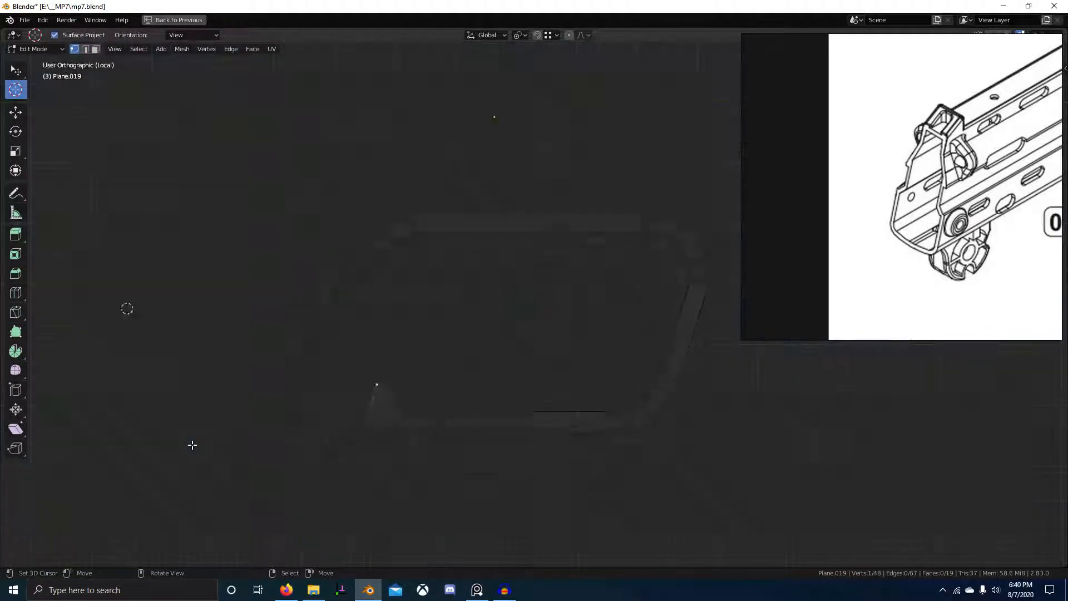
ctrl+click(388, 218)
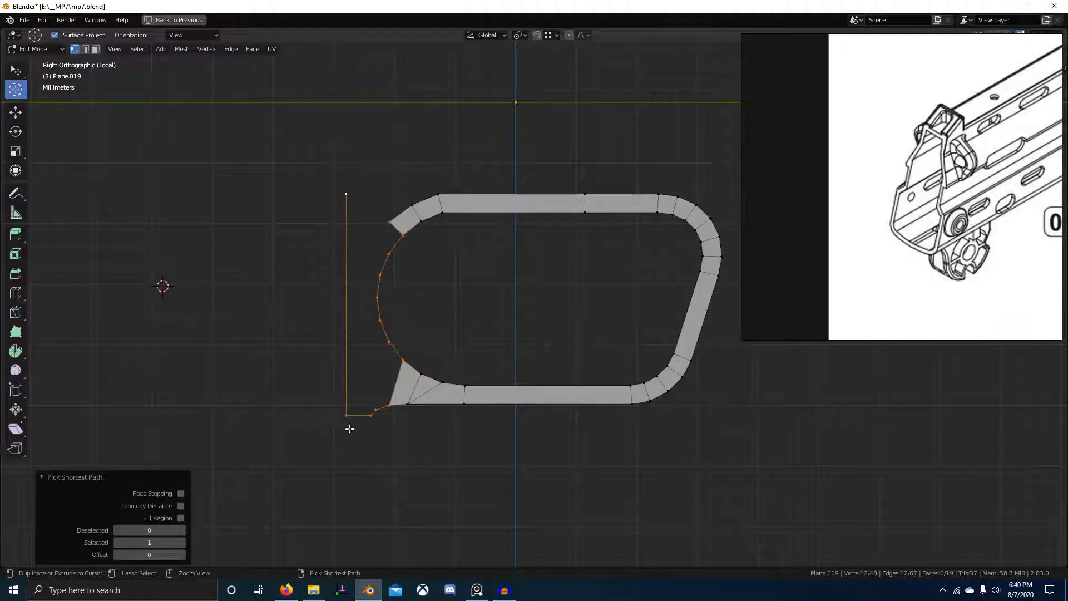
key(f)
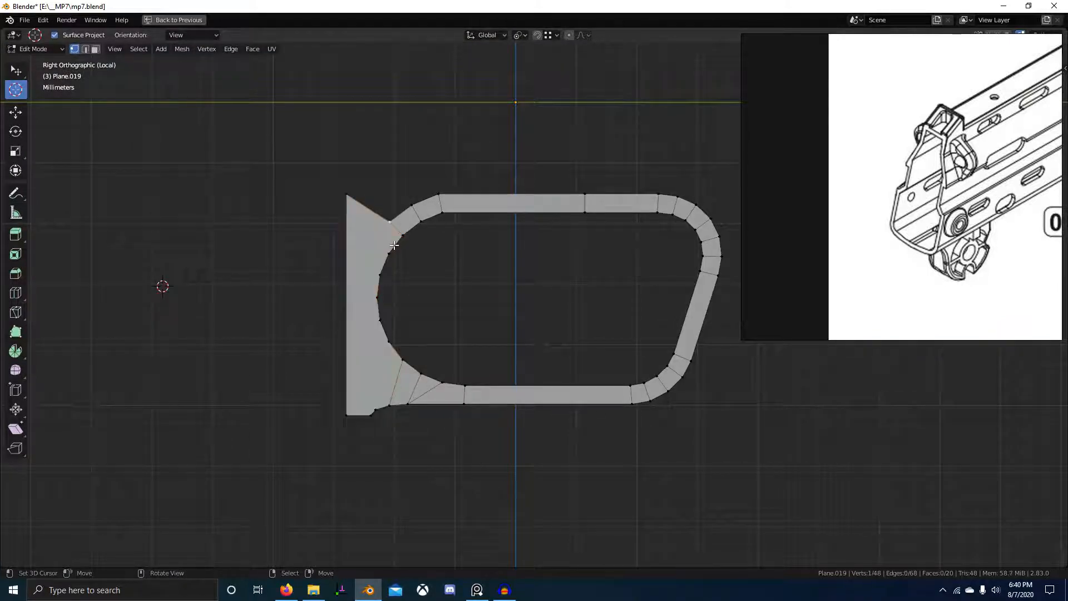
Raise the guard's two upper rear outline vertices along Z to its top edge, the second by about 0.184 cm.
key(g)
key(z)
ctrl+click(434, 198)
right_click(411, 205)
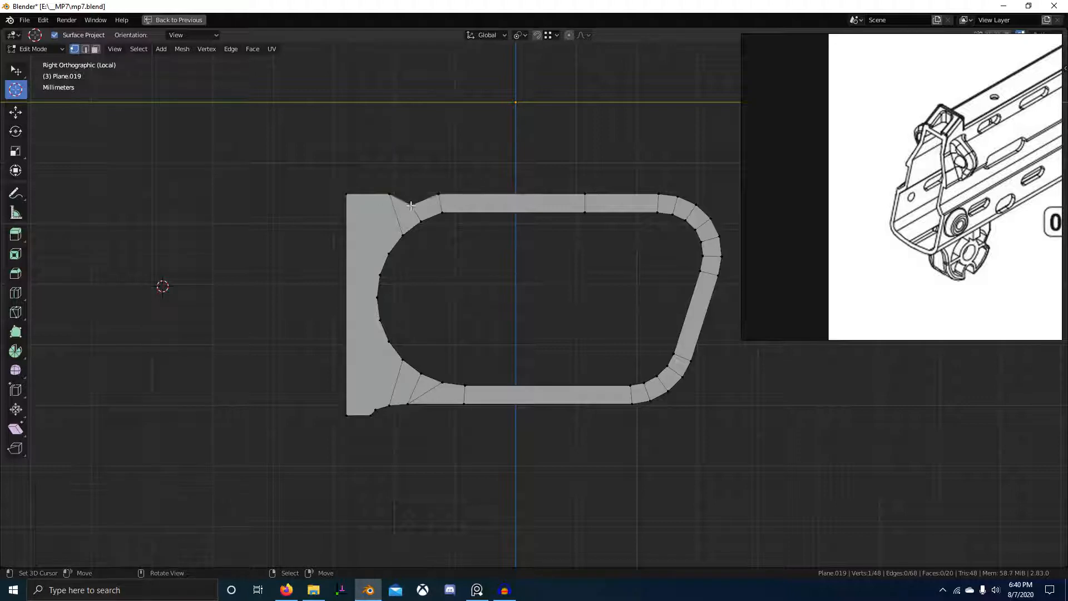
key(g)
key(z)
click(386, 190)
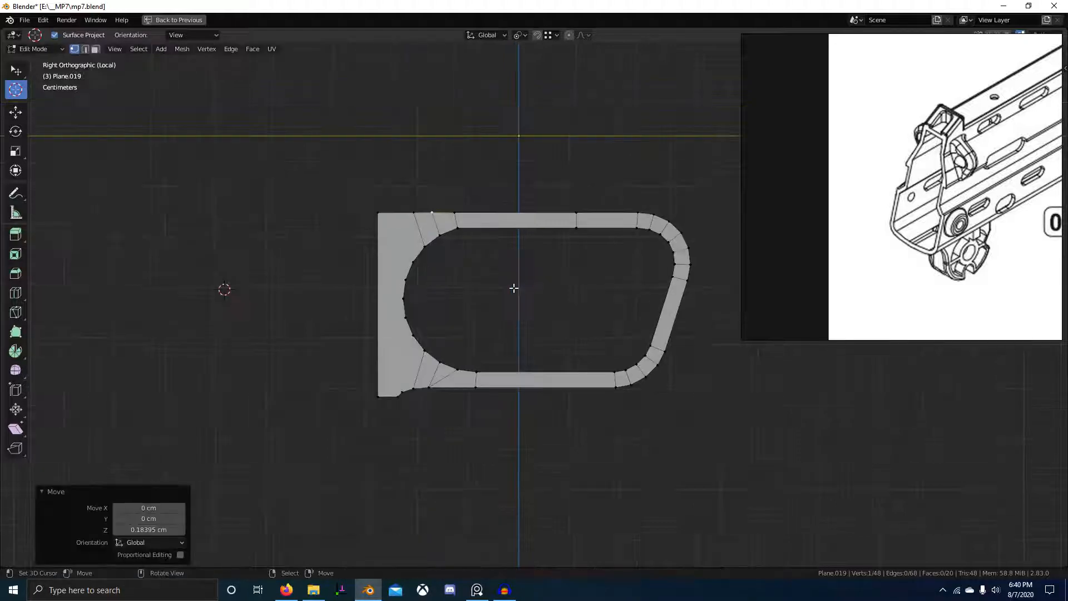
Exit local view and extrude the whole trigger guard profile along X to give it thickness.
key(KP_Divide)
scroll(386, 441, down, 6)
middle_drag(411, 456, 315, 437)
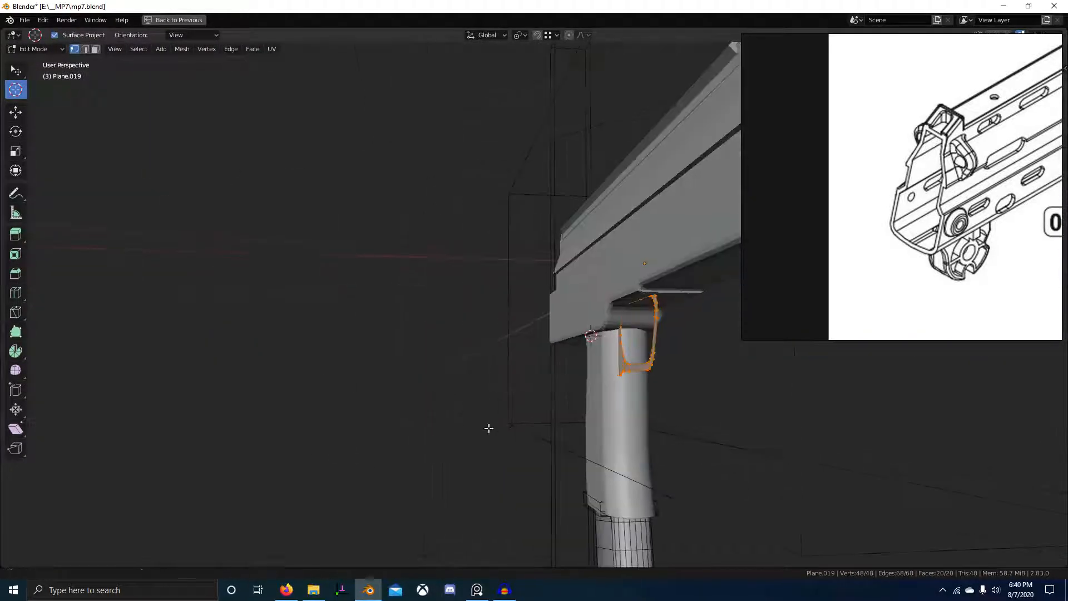
shift+middle_drag(523, 427, 375, 419)
scroll(374, 419, up, 5)
key(e)
key(x)
click(388, 417)
key(x)
click(402, 395)
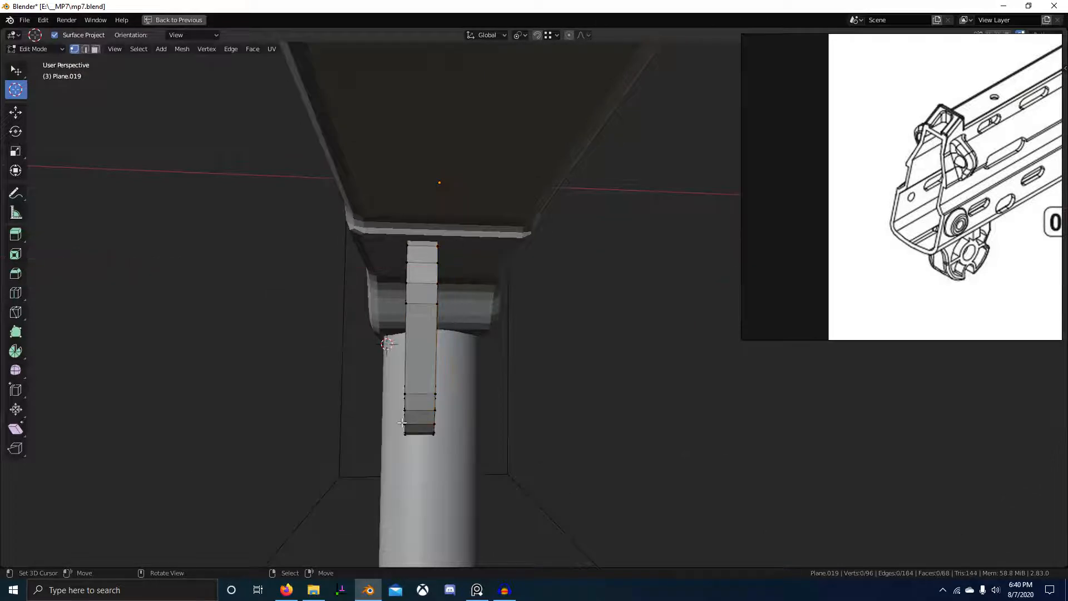
Restore the full workspace layout, shrink the reference window, and add a Mirror modifier on X to the trigger guard.
middle_drag(542, 454, 447, 476)
alt+click(451, 339)
key(ctrl+space)
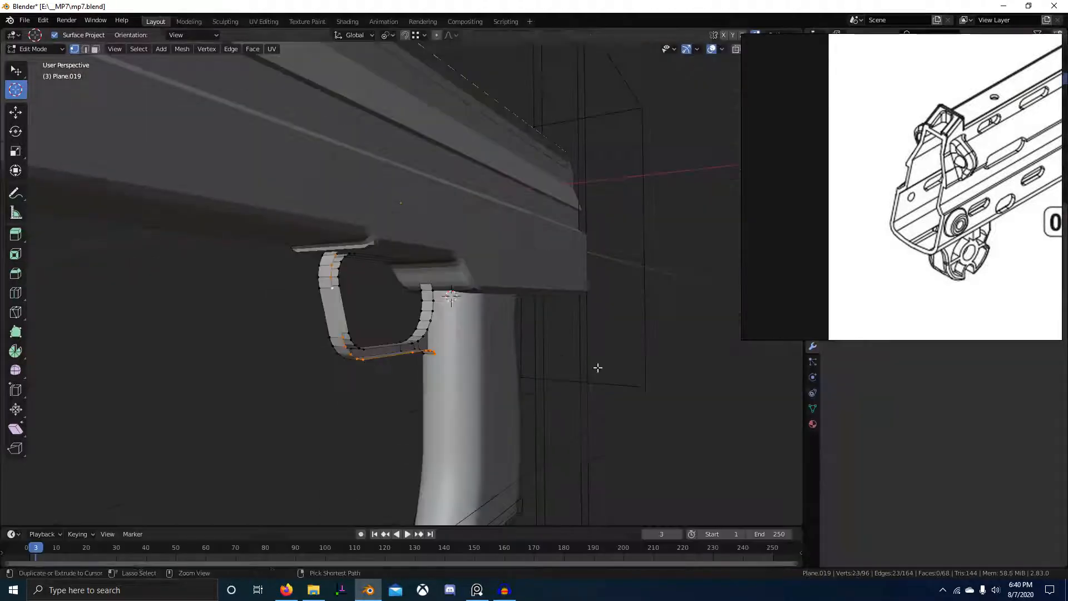
drag(747, 335, 833, 179)
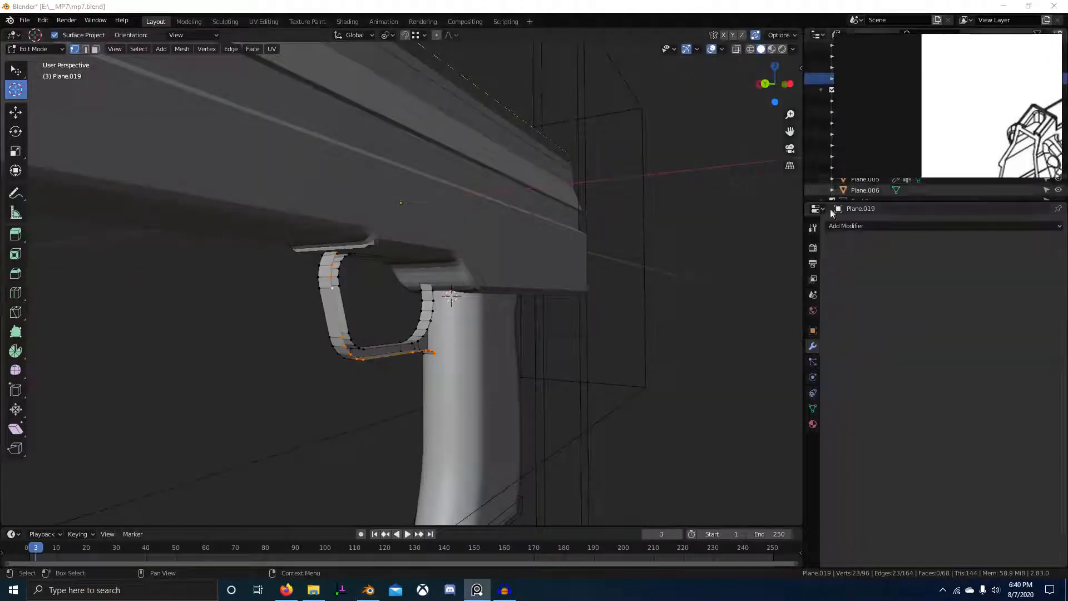
click(840, 226)
click(840, 336)
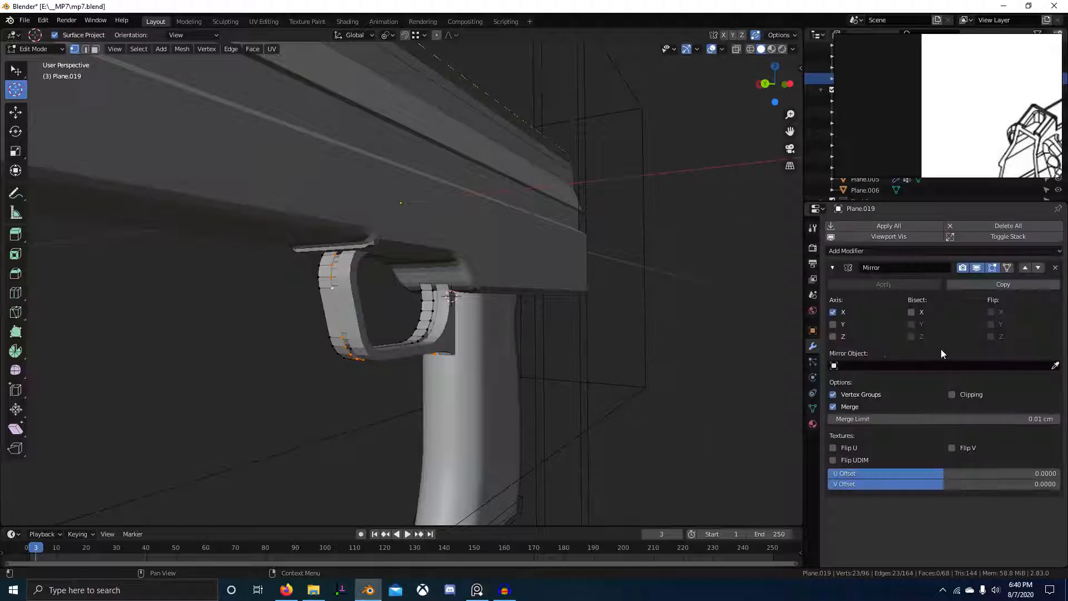
Enable Clipping on the trigger guard's mirror, apply all transforms, and move the selected inner vertices along X onto the mirror plane.
click(971, 394)
key(Tab)
key(ctrl+a)
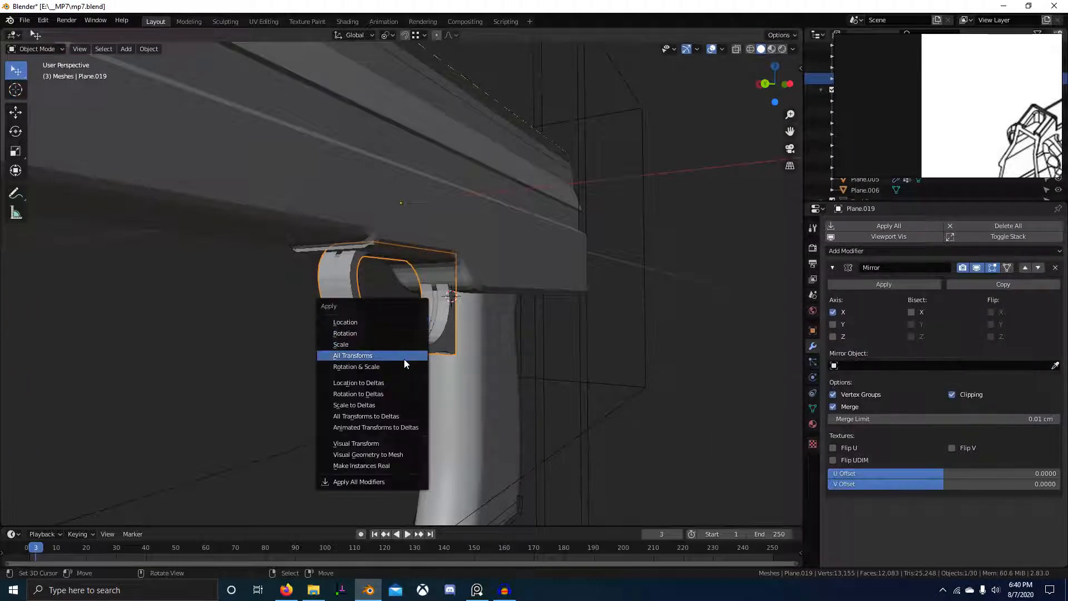
click(404, 357)
key(Tab)
middle_drag(397, 356, 416, 340)
key(g)
key(x)
click(416, 339)
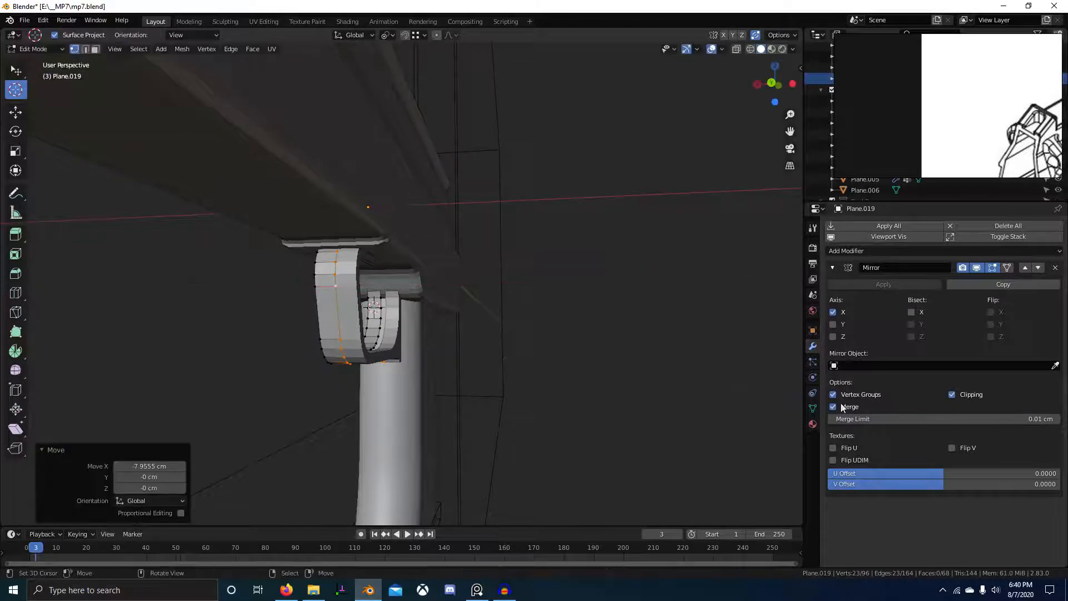
Select the whole trigger guard mesh and shift it along X by about 0.168 cm to adjust its width.
scroll(513, 353, down, 4)
middle_drag(512, 353, 519, 386)
scroll(623, 332, up, 6)
scroll(623, 332, down, 4)
scroll(476, 362, up, 4)
scroll(443, 370, down, 3)
scroll(477, 365, down, 2)
key(a)
scroll(520, 386, up, 5)
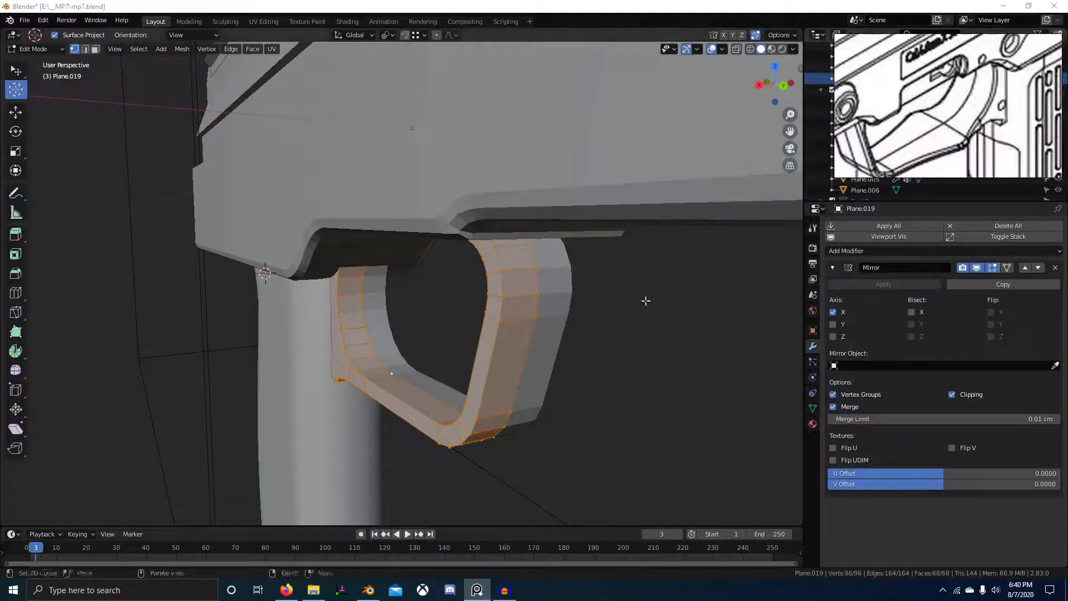
middle_drag(644, 300, 445, 332)
key(g)
key(x)
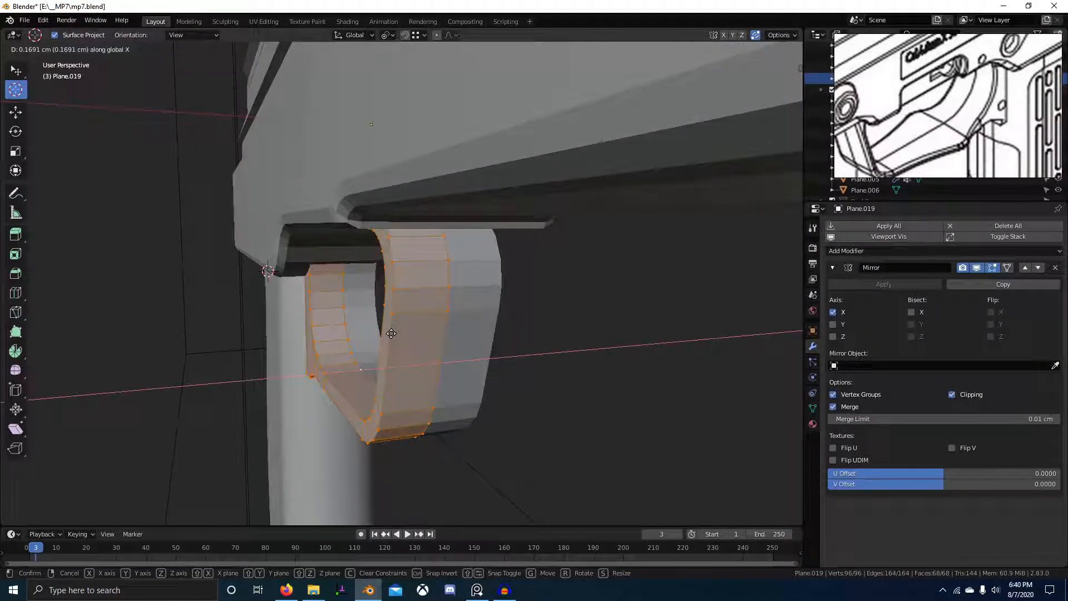
click(391, 333)
key(g)
key(x)
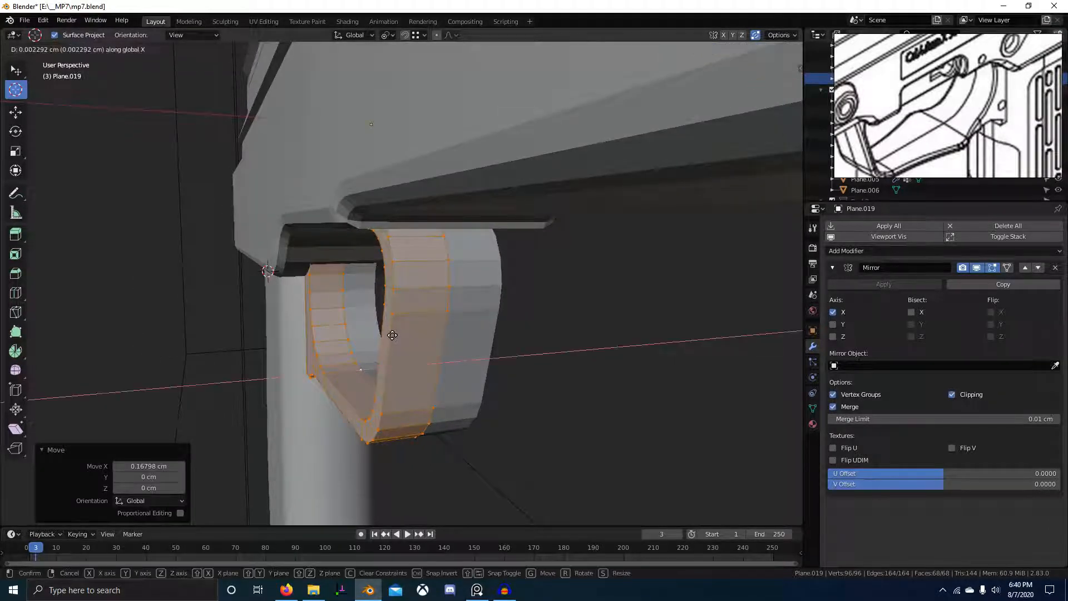
click(392, 335)
Leave mesh editing and shade the trigger guard smooth.
scroll(393, 335, down, 4)
middle_drag(468, 340, 445, 377)
key(Tab)
key(w)
click(357, 340)
scroll(476, 378, up, 3)
right_click(295, 277)
key(KP_3)
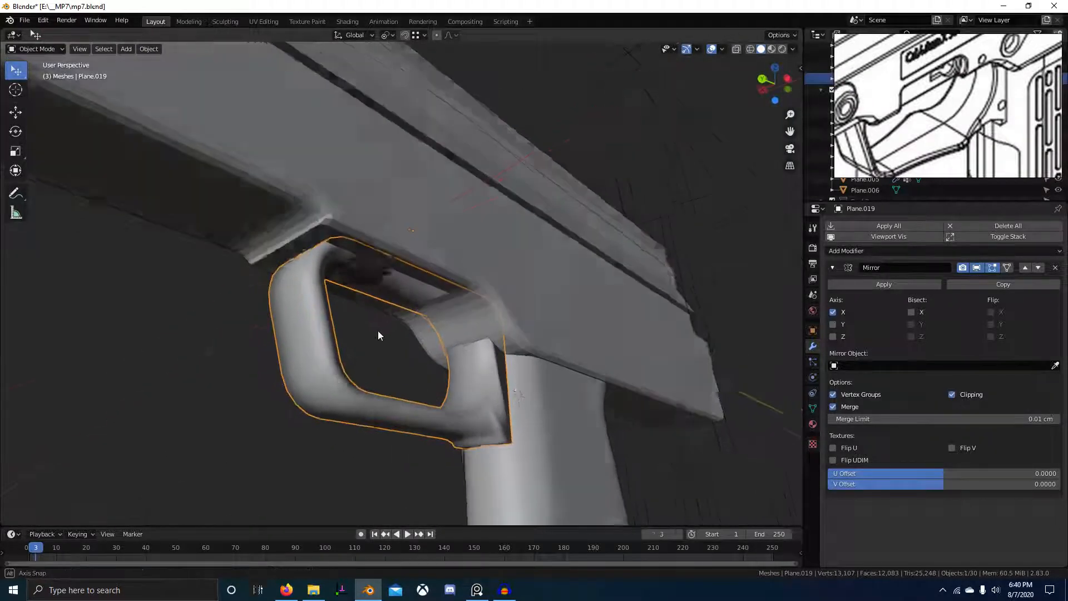
key(Tab)
scroll(561, 371, up, 1)
shift+middle_drag(557, 370, 448, 349)
scroll(500, 361, up, 4)
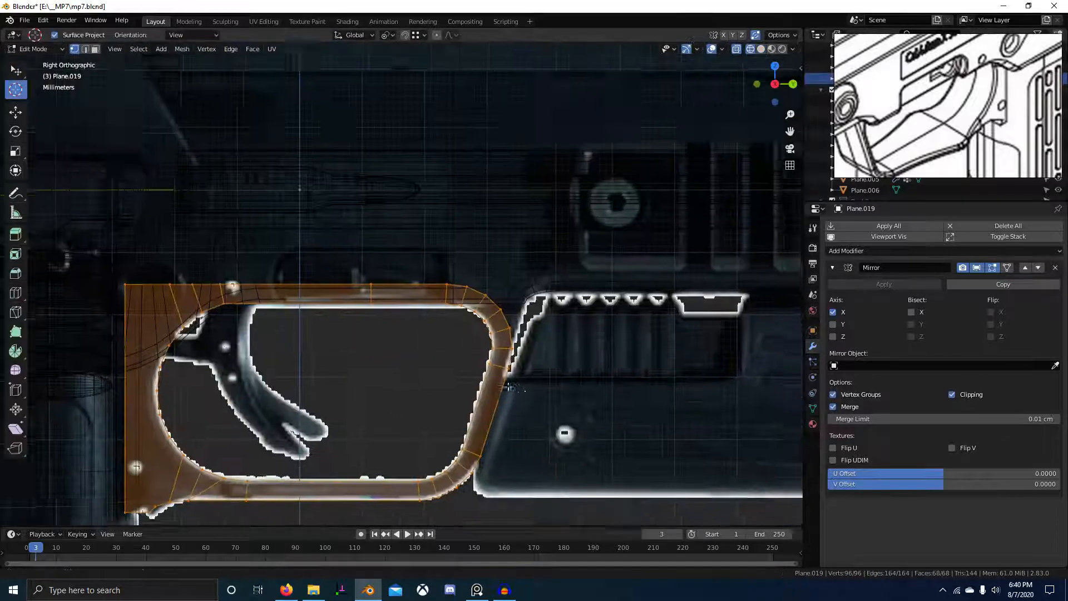
key(alt+a)
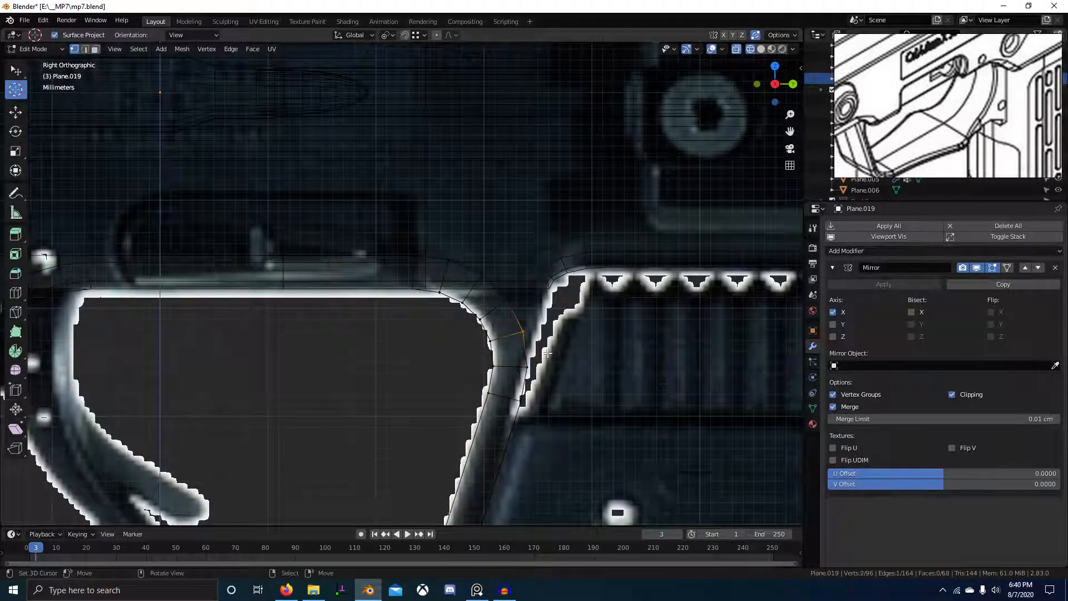
key(g)
key(y)
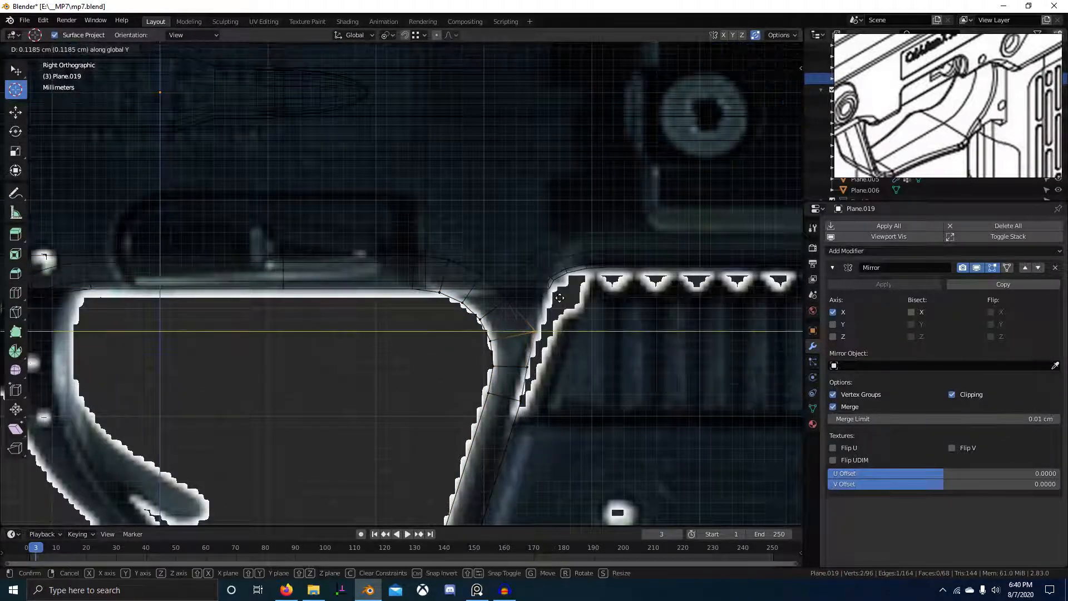
right_click(559, 296)
key(alt+a)
Duplicate the short receiver underside edge above the guard's front bar and separate it into its own object.
key(Tab)
right_click(551, 287)
right_click(551, 287)
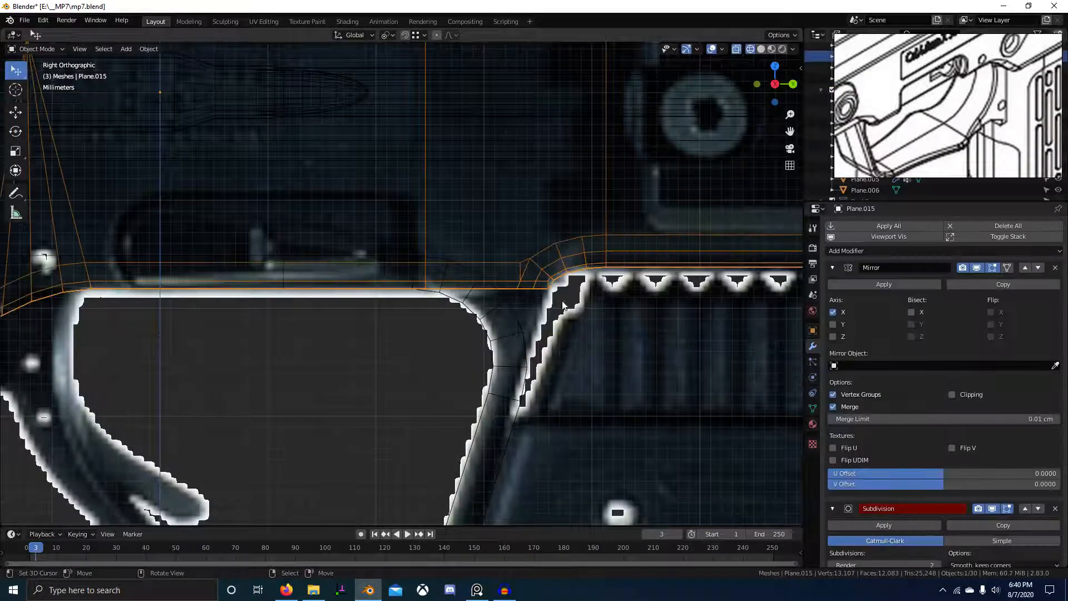
key(Tab)
mouse_move(569, 328)
middle_down()
mouse_move(512, 318)
mouse_move(640, 325)
mouse_move(619, 273)
middle_up()
key(2)
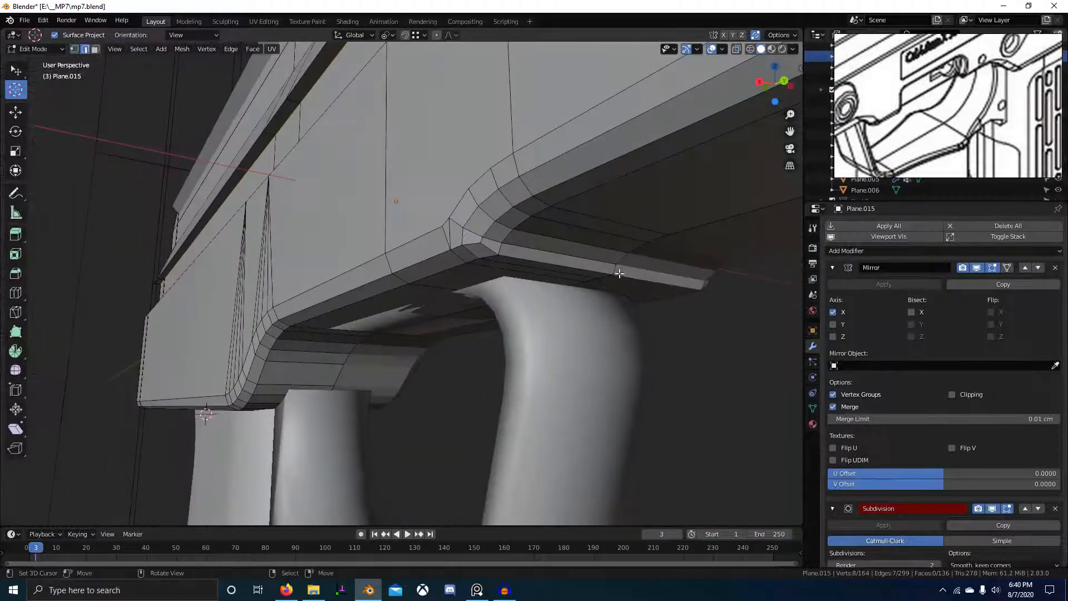
right_click(629, 303)
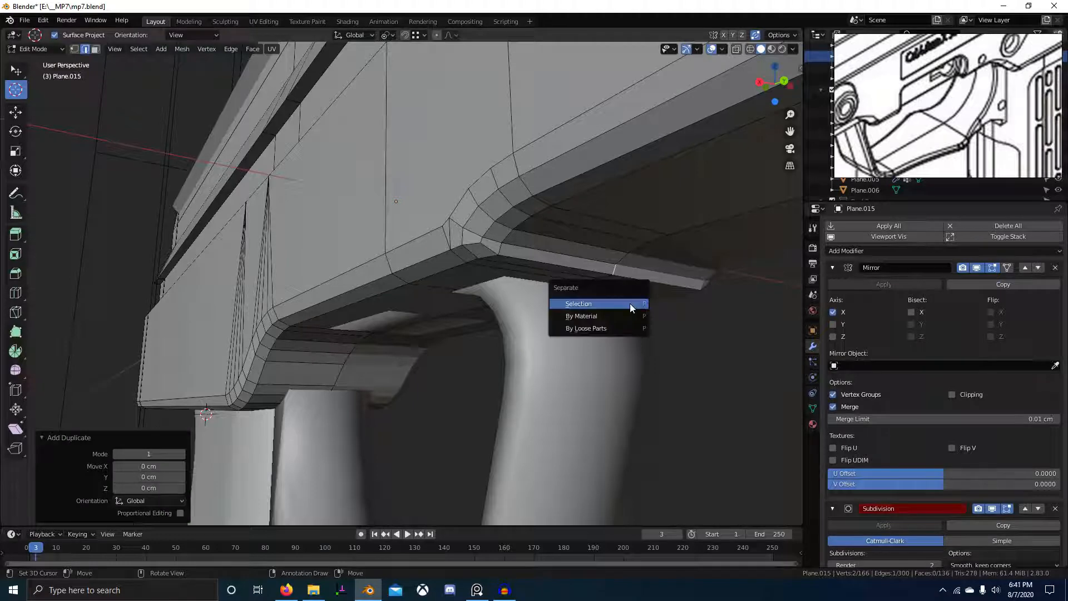
click(630, 304)
key(Tab)
Join the separated receiver edge to the trigger guard and open the combined mesh for editing.
right_click(616, 269)
shift+right_click(610, 371)
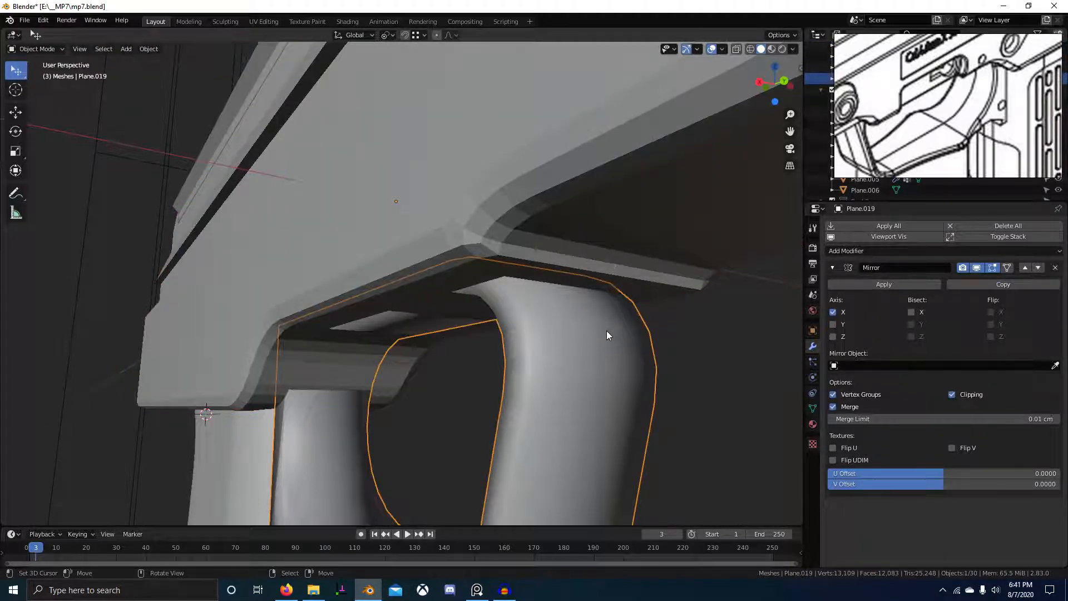
key(Tab)
Slide the outer vertex on the guard's upper front bar to follow the slanted edge in the side reference.
key(KP_3)
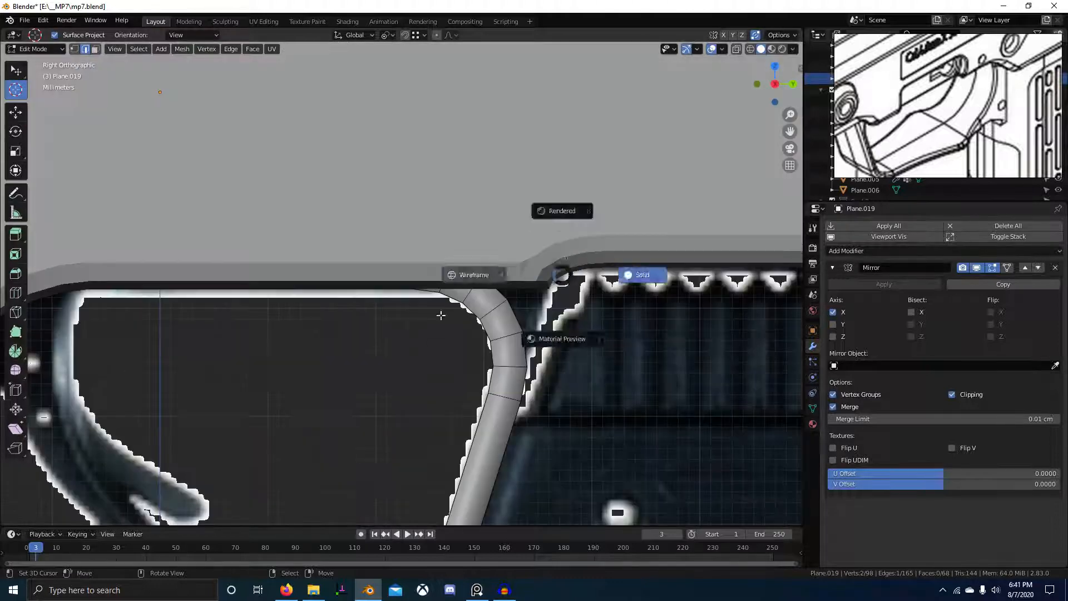
key(alt+z)
key(g)
right_click(563, 391)
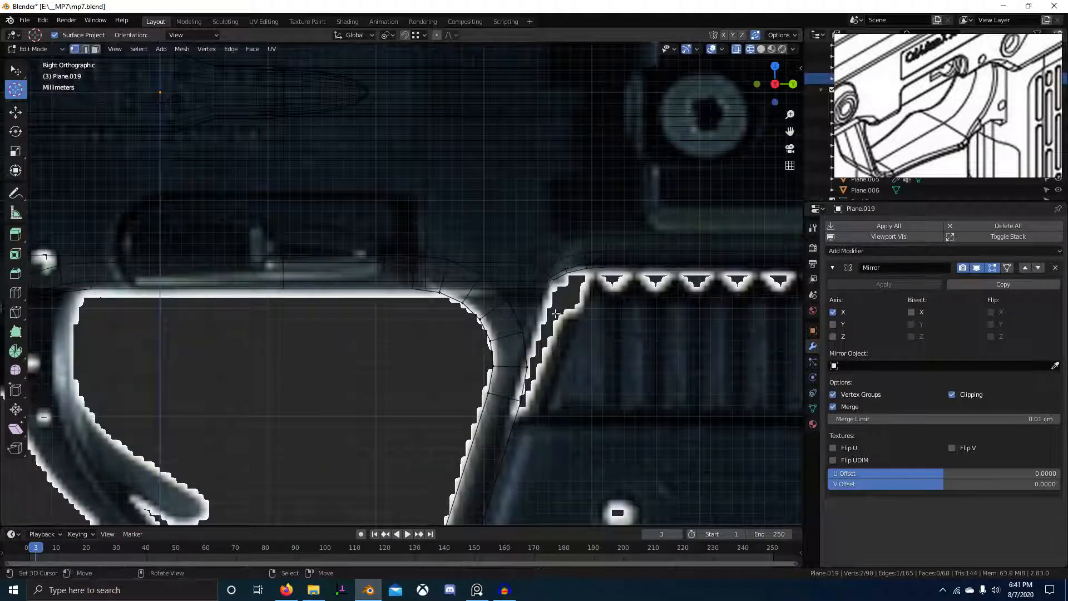
key(g)
click(552, 398)
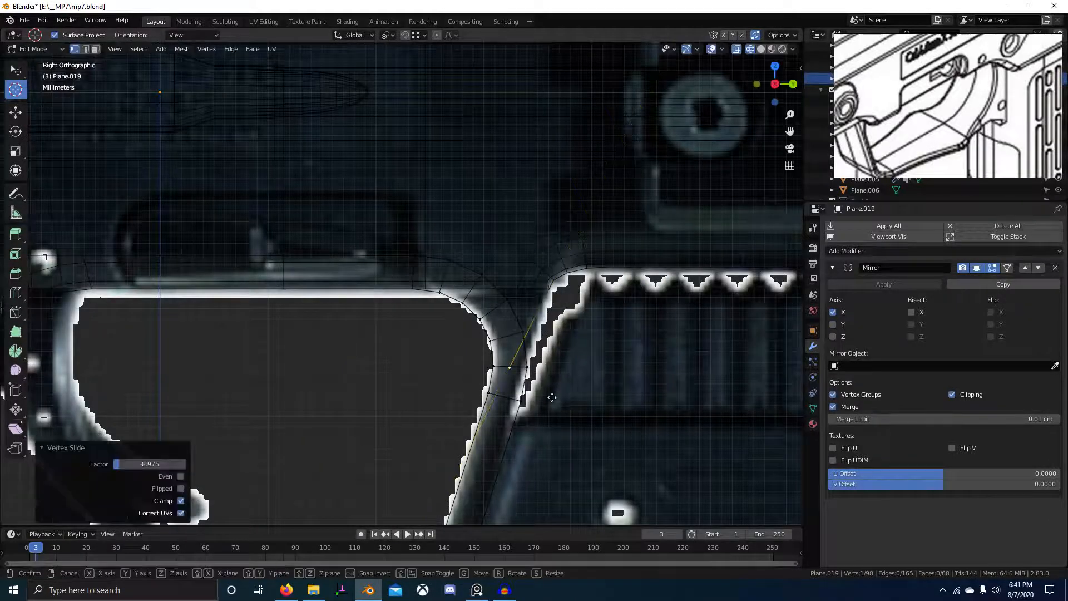
click(522, 401)
Connect the guard's front bar to the joined receiver edge with a face, snapping its corner vertices into line along X.
key(shift+z)
mouse_move(662, 418)
middle_down()
mouse_move(506, 398)
mouse_move(501, 378)
middle_up()
shift+right_click(580, 270)
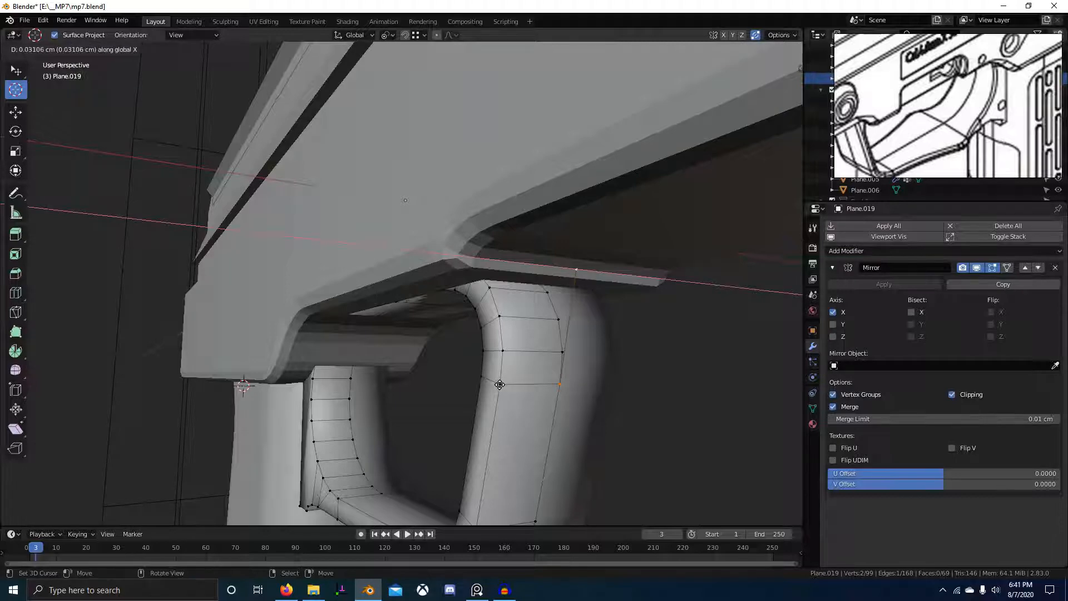
right_click(500, 384)
key(g)
key(x)
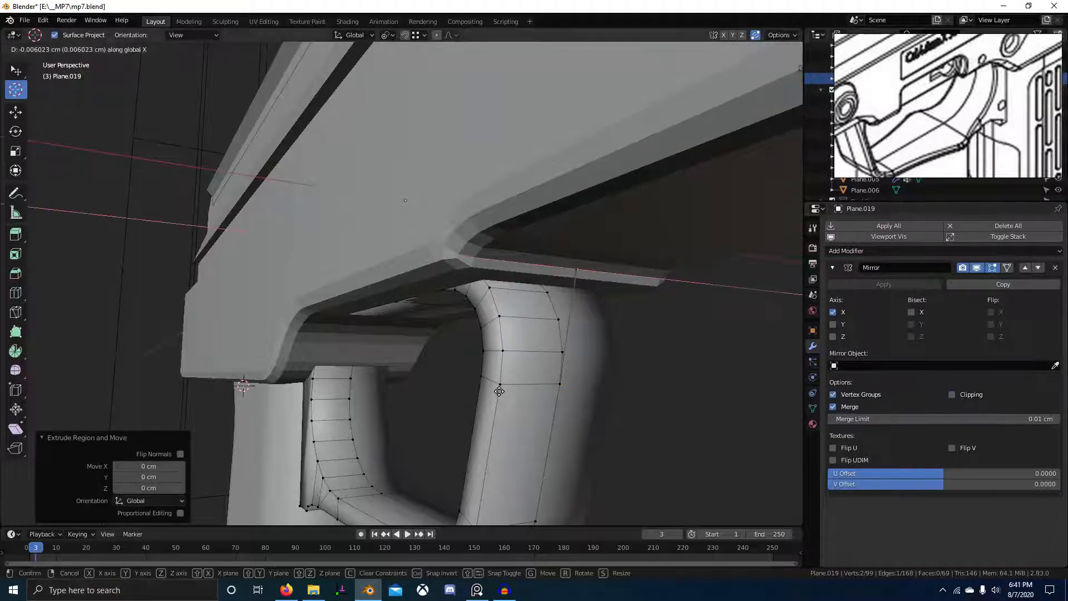
ctrl+click(499, 385)
Isolate the trigger guard in local view and delete the outer curved faces at its upper front corner.
middle_drag(613, 374, 479, 394)
key(slash)
scroll(482, 279, up, 4)
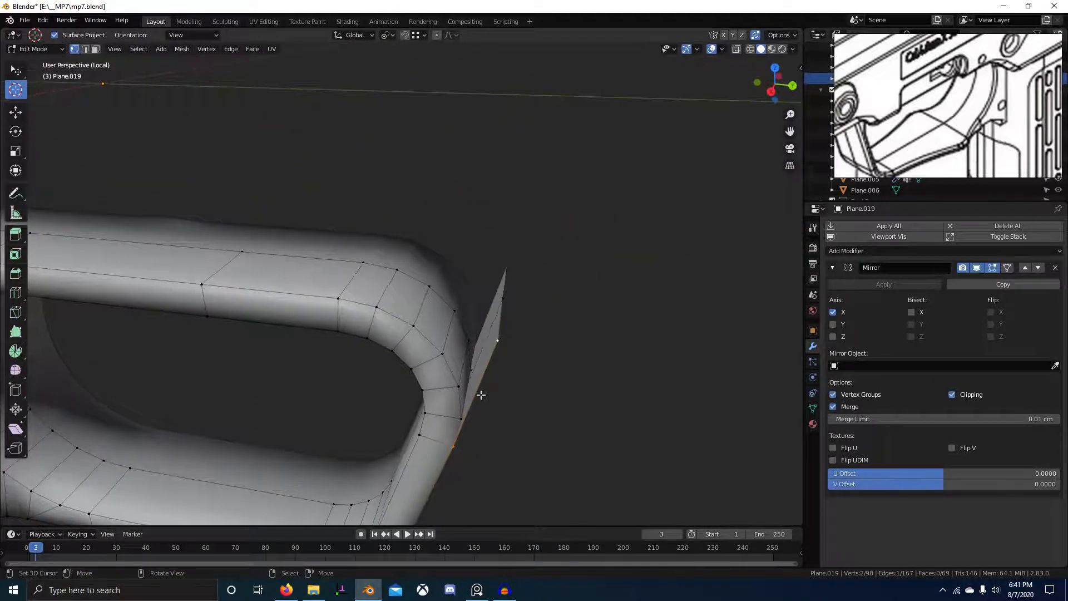
scroll(387, 296, up, 2)
key(3)
middle_drag(377, 321, 428, 420)
ctrl+click(428, 451)
key(x)
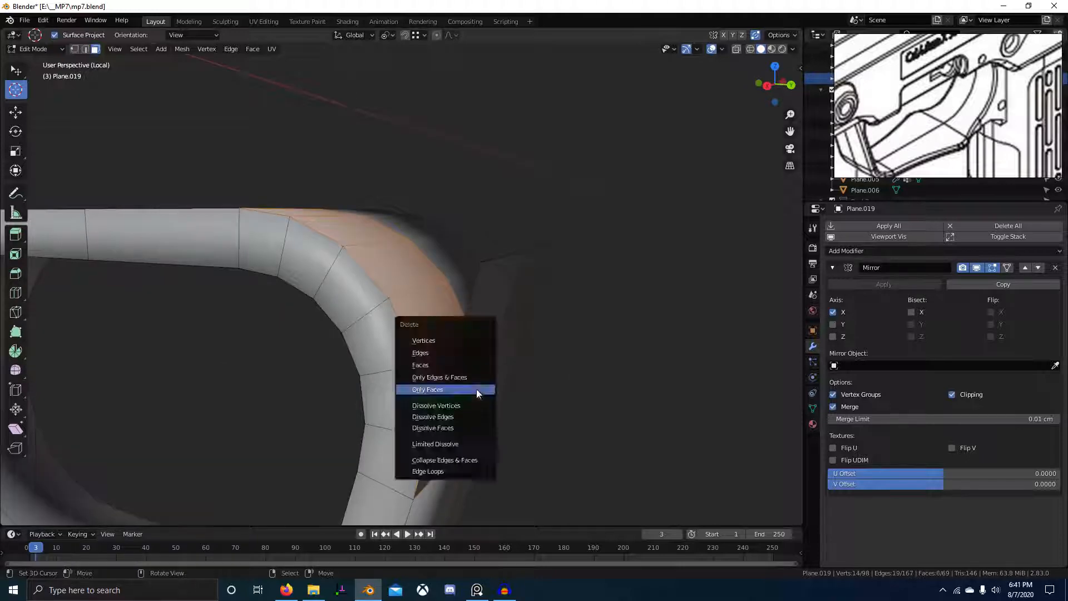
click(477, 389)
Slide the top edge of the guard's new front face down to the guard's top level, at a factor of about -0.230.
middle_drag(476, 389, 373, 325)
key(2)
click(373, 326)
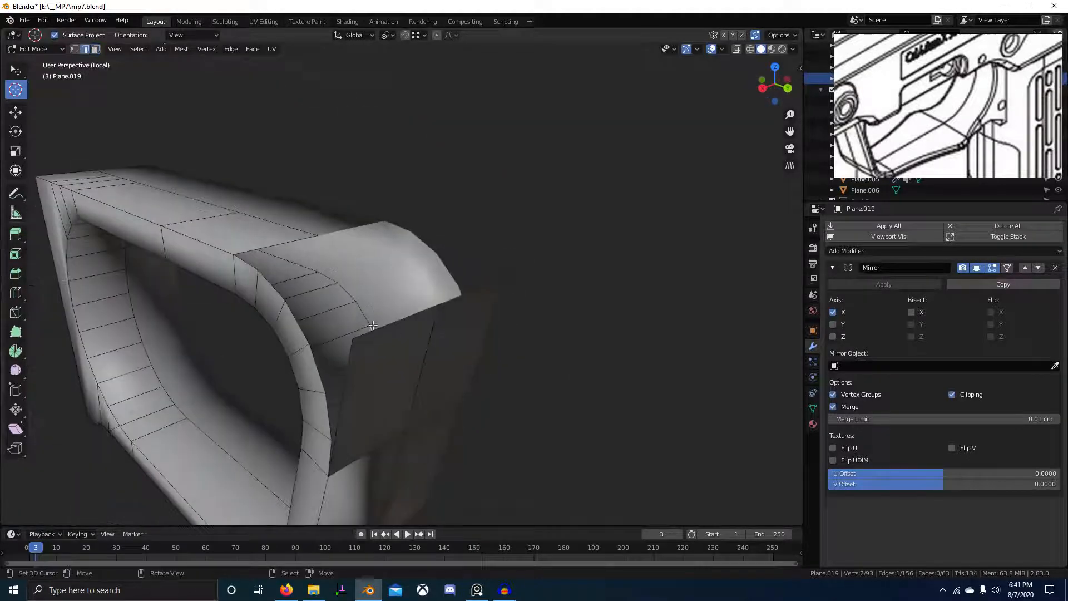
key(KP_3)
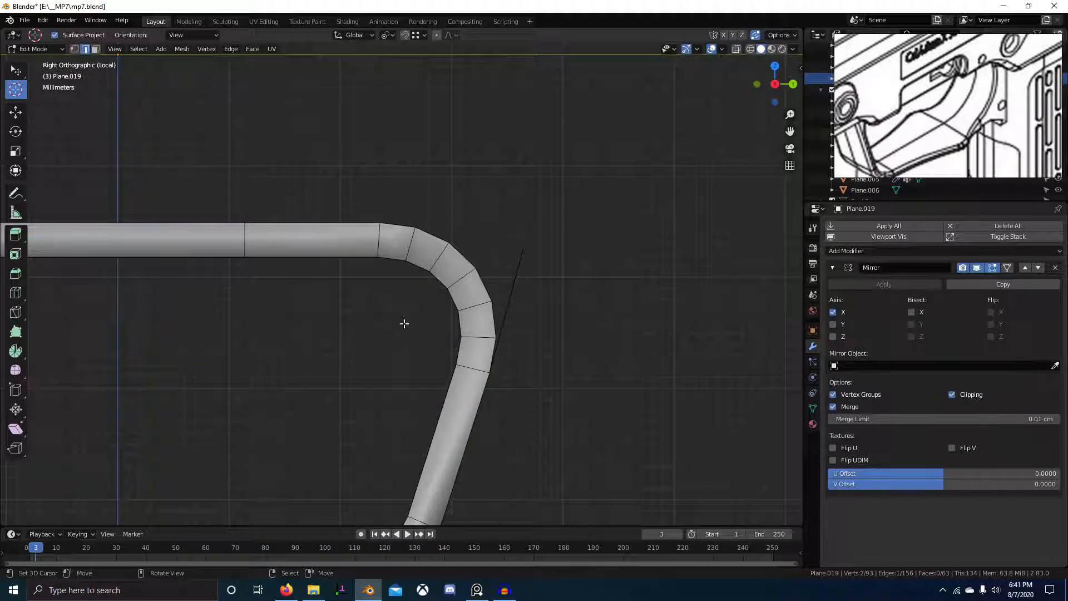
key(g)
key(g)
click(513, 240)
Fill the open top and side of the guard's upper front corner with faces.
middle_drag(513, 239, 363, 264)
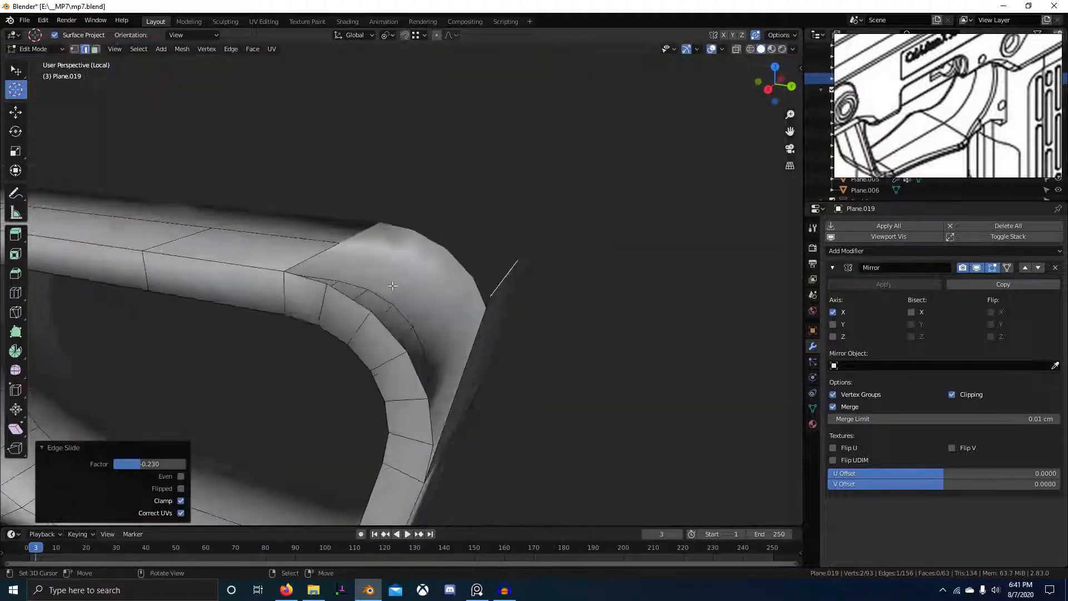
key(f)
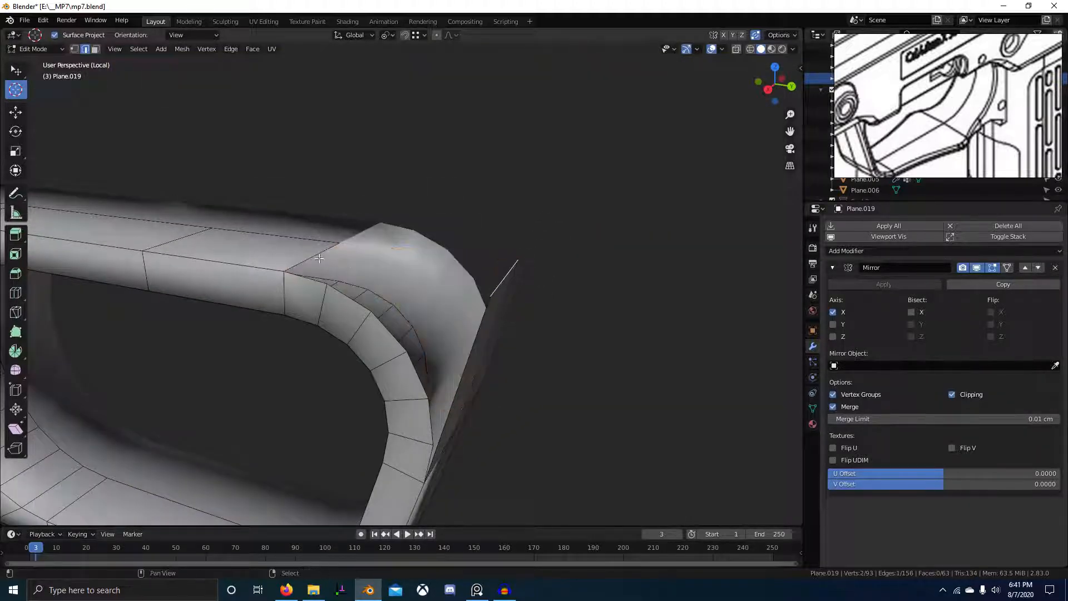
key(f)
scroll(412, 290, down, 5)
middle_drag(412, 289, 508, 380)
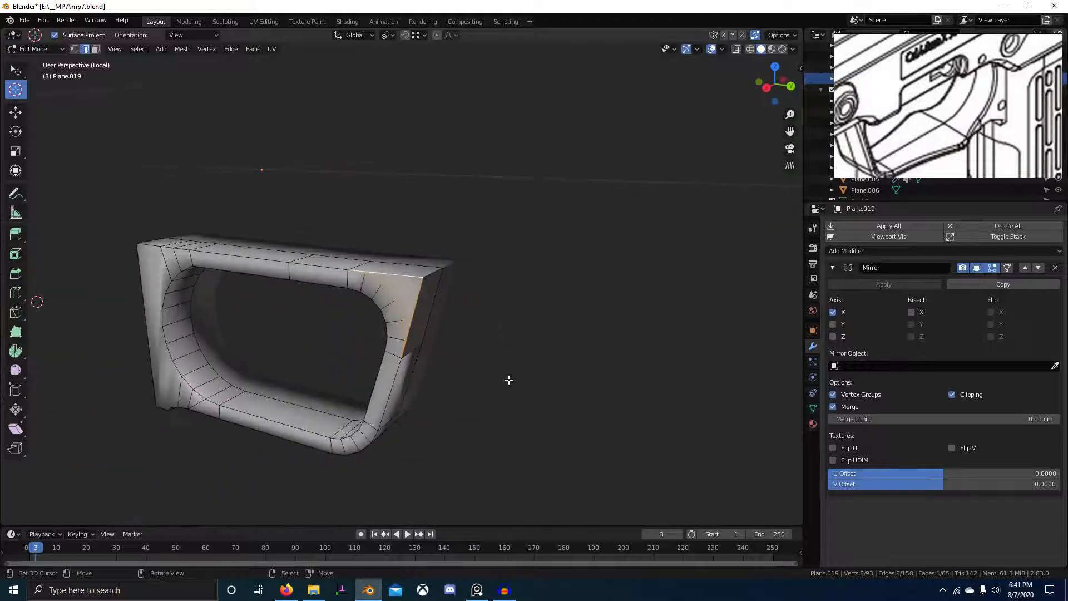
Dissolve the run of outer curve vertices along the guard's upper front corner.
scroll(356, 284, up, 5)
key(1)
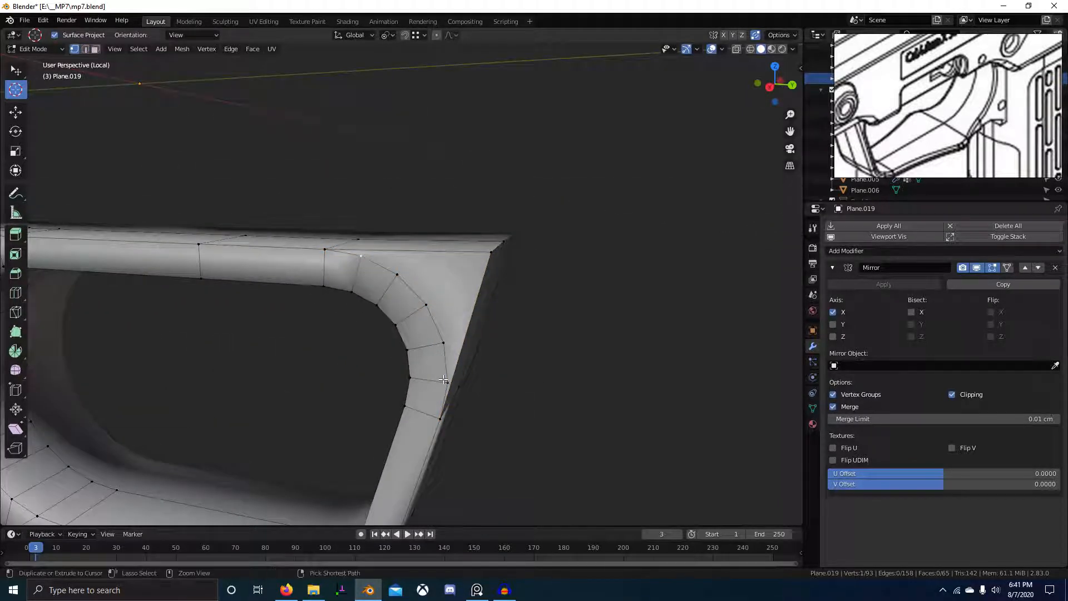
ctrl+click(443, 380)
key(ctrl+x)
middle_drag(450, 381, 433, 363)
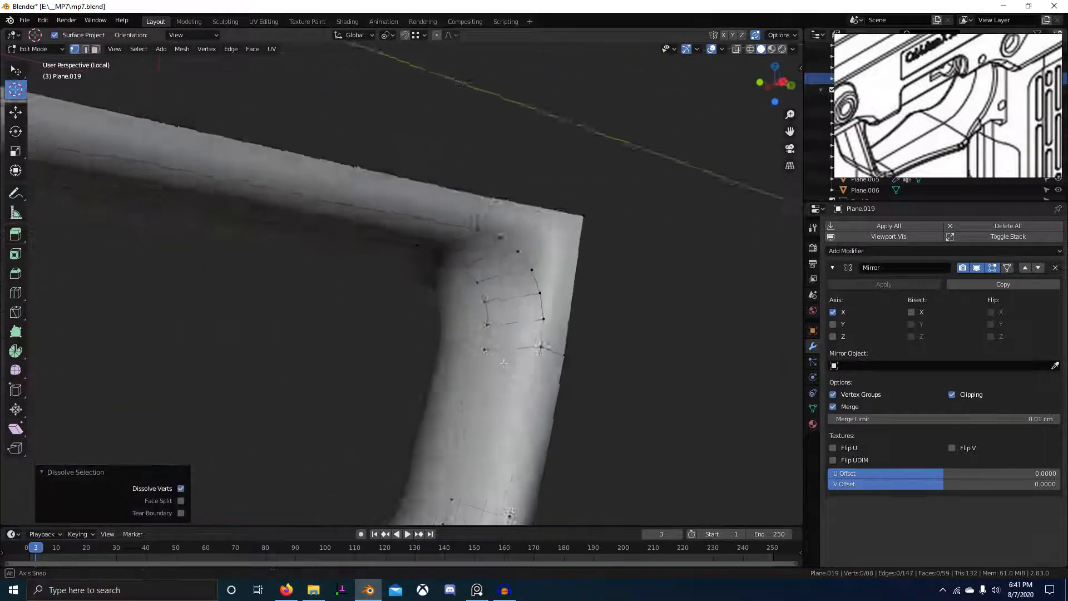
Recalculate the normals of the whole trigger guard mesh and leave mesh editing.
key(2)
scroll(431, 364, down, 2)
key(a)
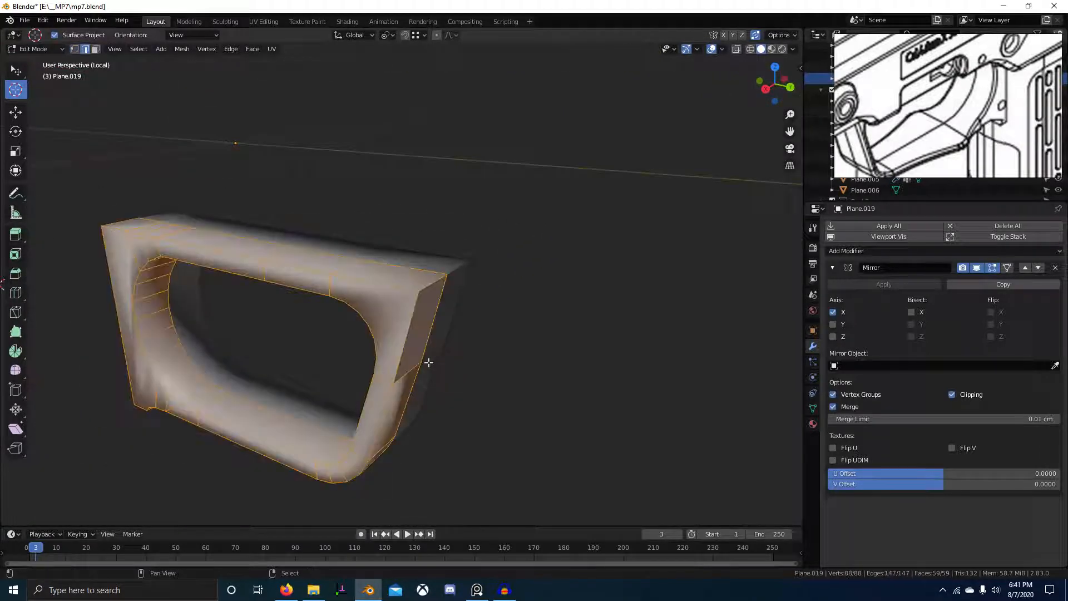
key(shift+n)
scroll(437, 374, up, 2)
key(Tab)
Exit local view to bring back the full weapon, deselect everything, and save the file.
scroll(483, 373, down, 3)
mouse_move(483, 373)
middle_down()
mouse_move(393, 359)
mouse_move(489, 332)
mouse_move(473, 353)
mouse_move(429, 342)
mouse_move(476, 343)
middle_up()
right_click(393, 360)
click(392, 359)
key(slash)
key(alt+a)
scroll(489, 332, down, 1)
key(ctrl+s)
Move the whole trigger guard mesh up along Z by about 0.0024 cm to clear the surface overlap beneath the receiver.
scroll(476, 343, up, 3)
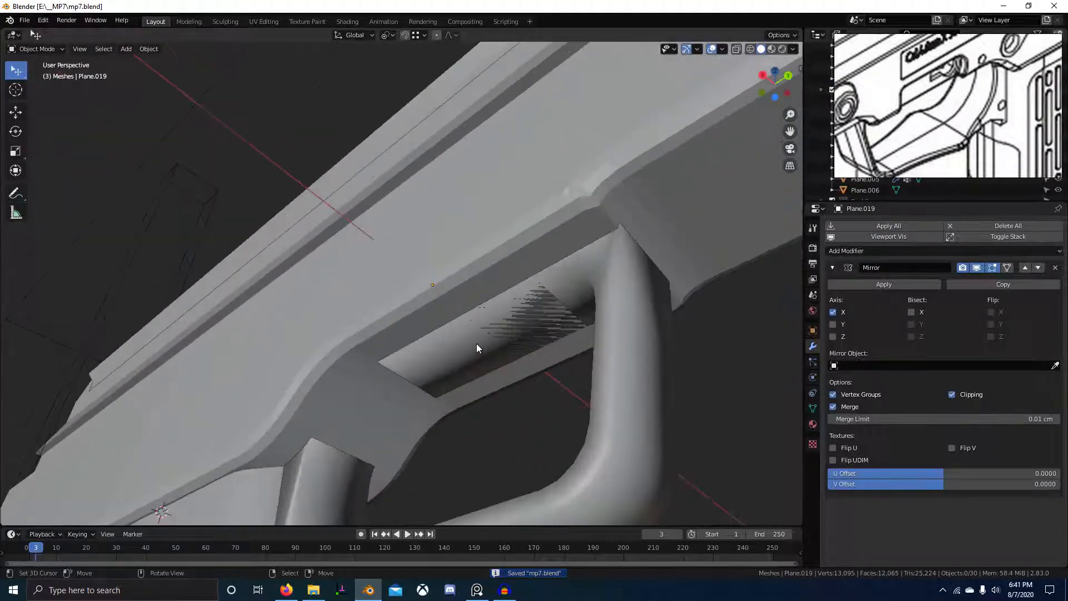
click(595, 320)
middle_drag(596, 285, 681, 329)
key(Tab)
scroll(681, 328, up, 1)
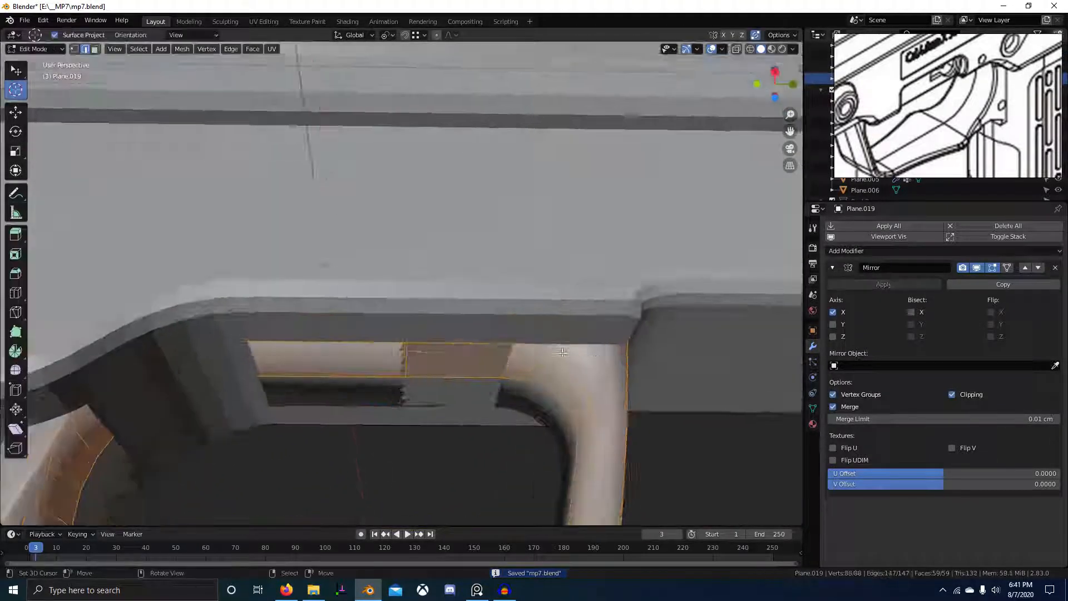
middle_drag(590, 359, 503, 350)
key(3)
right_click(493, 338)
shift+right_click(429, 357)
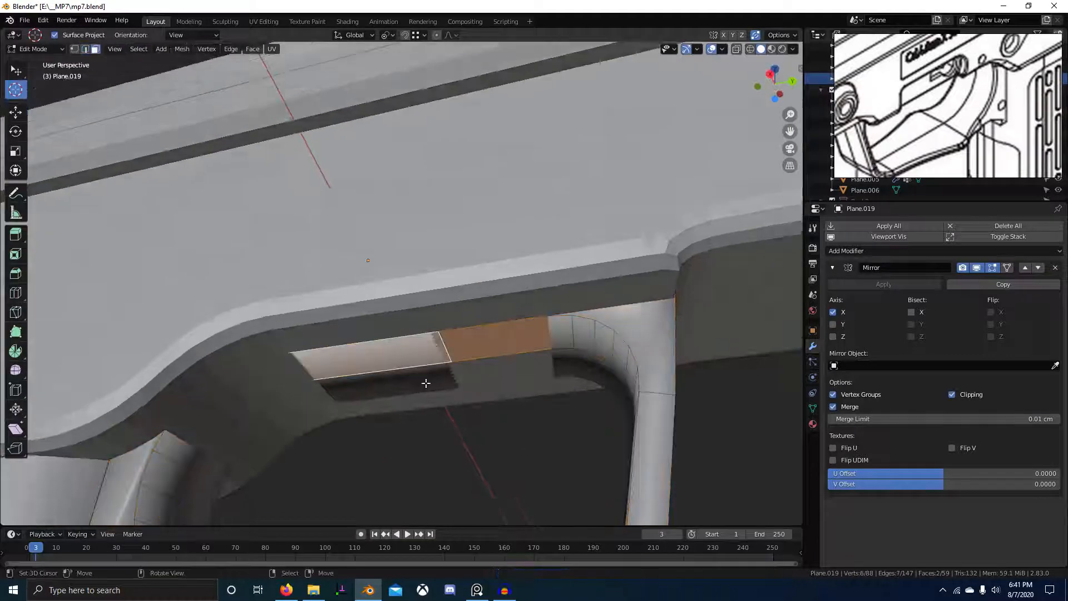
scroll(428, 384, down, 2)
key(a)
key(g)
key(z)
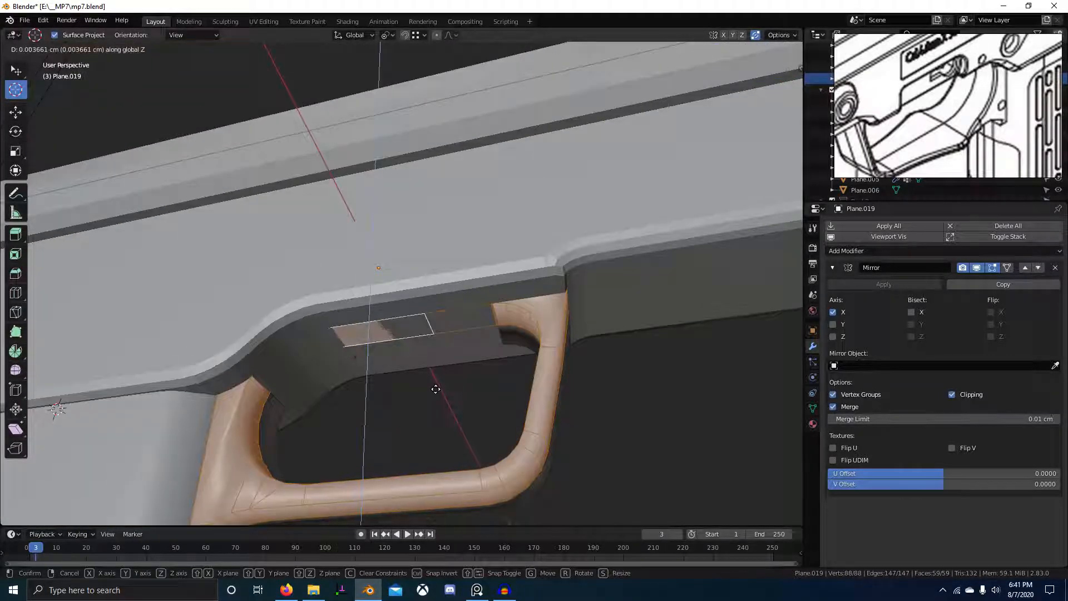
click(479, 345)
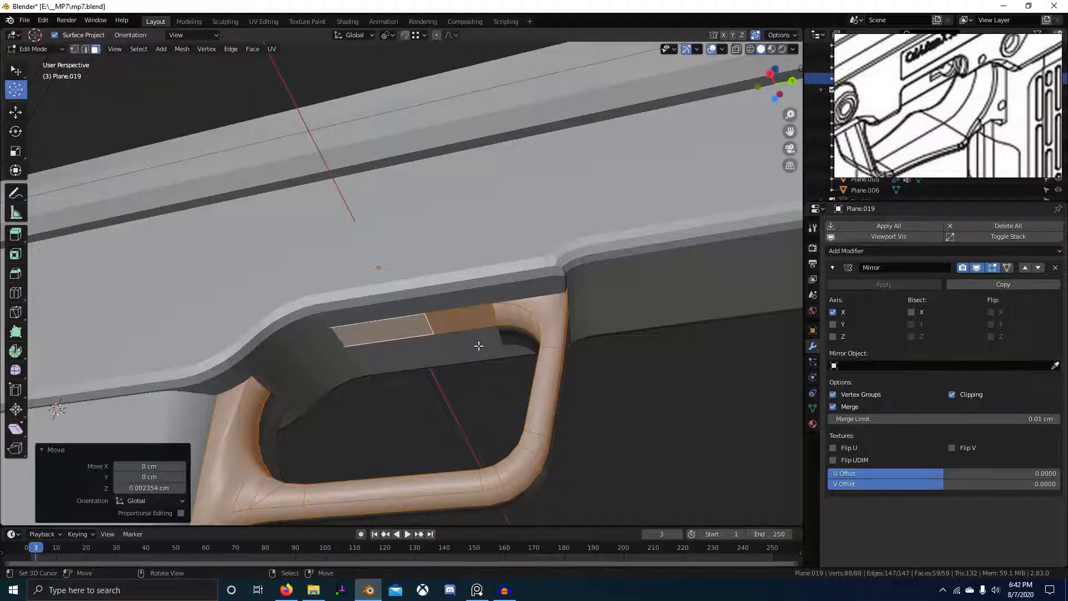
Examine how the trigger guard meets the receiver underside and the grip from below and from the front.
key(Tab)
middle_drag(490, 376, 442, 481)
click(464, 356)
key(Tab)
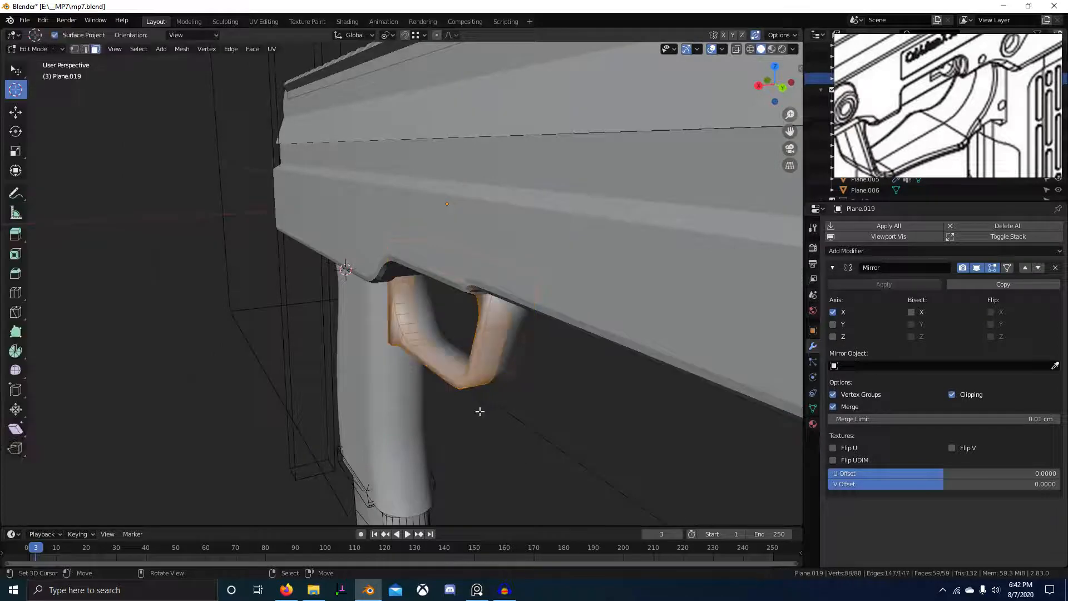
scroll(480, 411, up, 5)
middle_drag(448, 398, 399, 361)
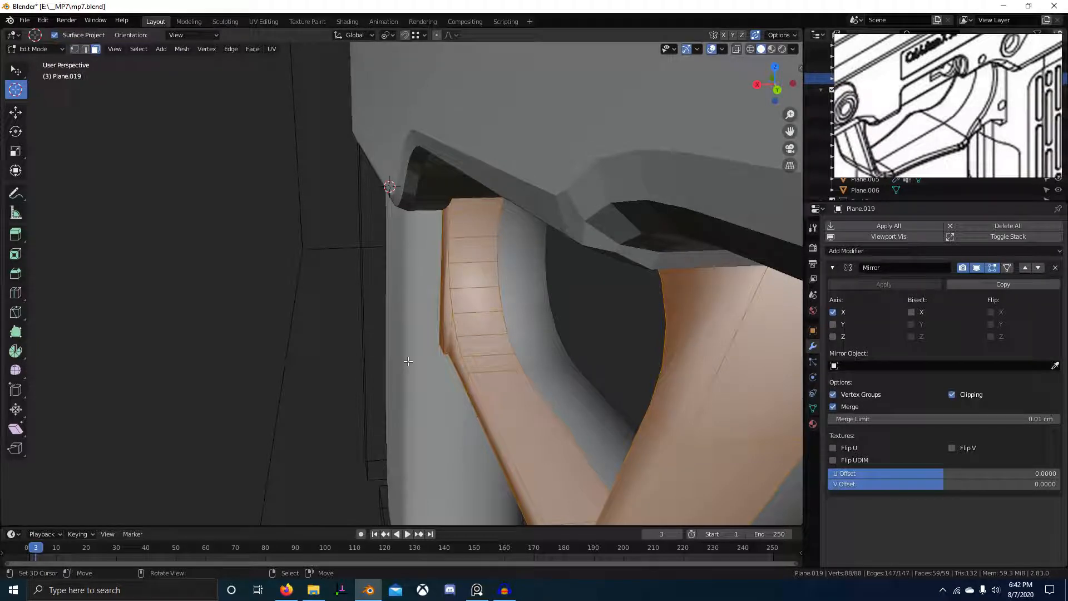
Switch to Audacity to check the running audio recording, and return to Blender.
mouse_move(515, 592)
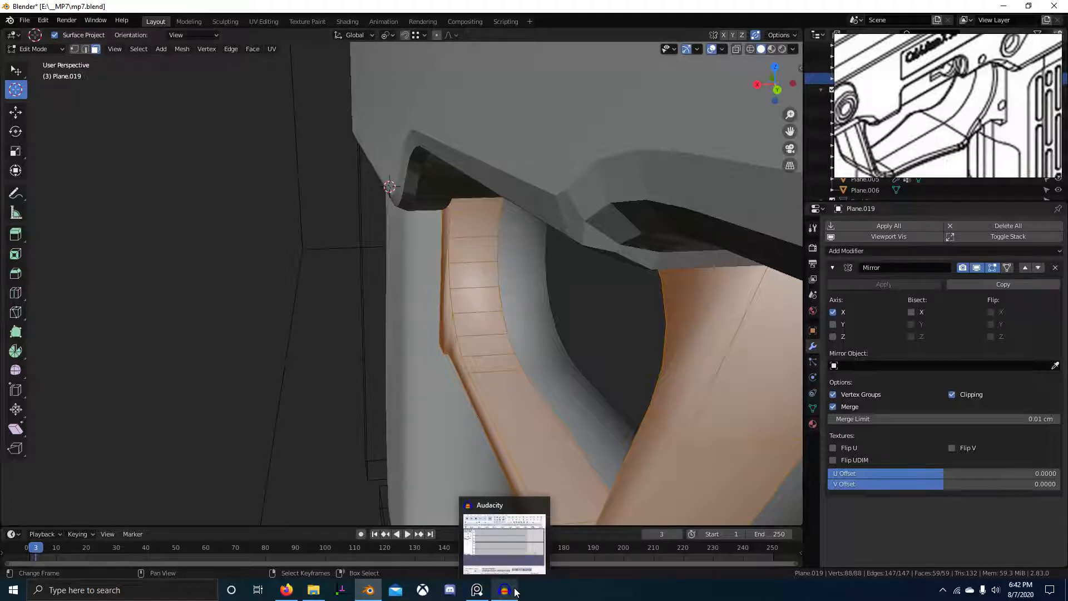
click(505, 590)
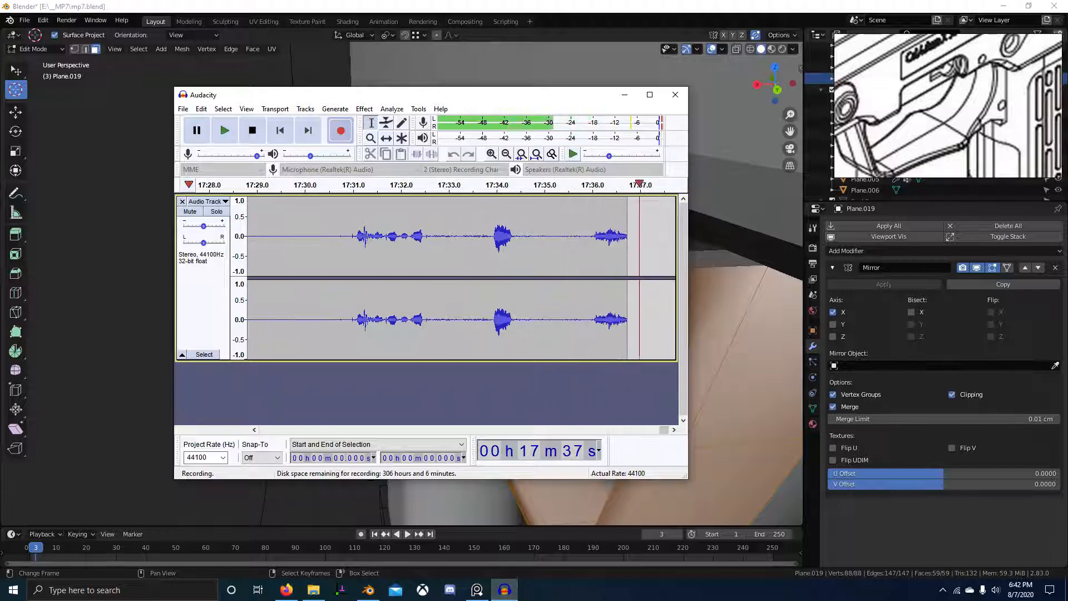
click(504, 589)
Compare the guard's lower rear curve with the side reference image and the line drawing.
middle_drag(515, 472, 537, 452)
shift+middle_drag(375, 413, 453, 396)
scroll(453, 397, up, 2)
key(KP_3)
scroll(452, 397, up, 3)
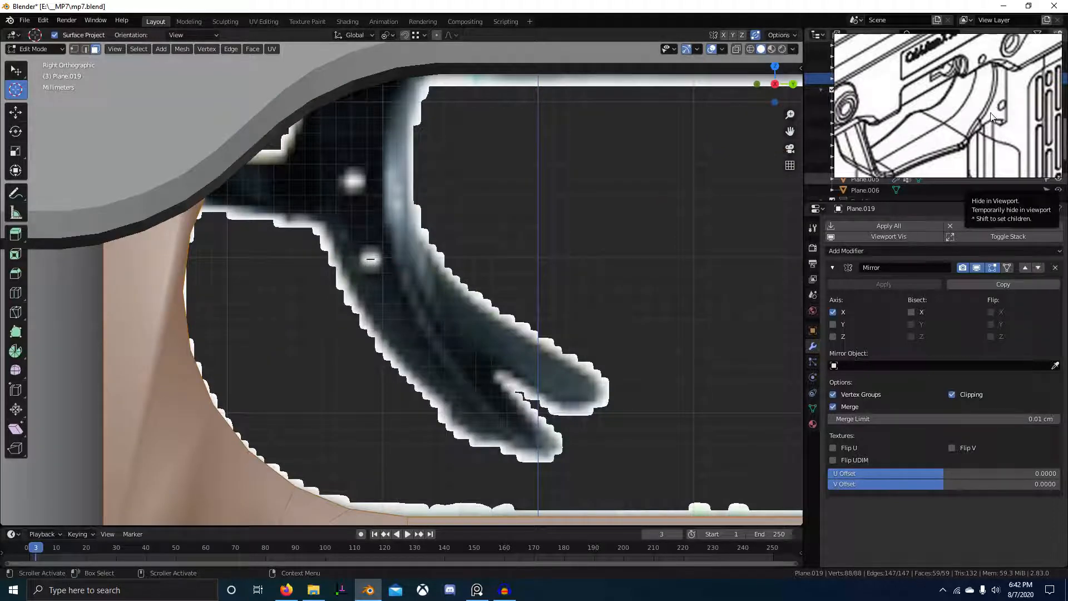
shift+middle_drag(476, 340, 527, 264)
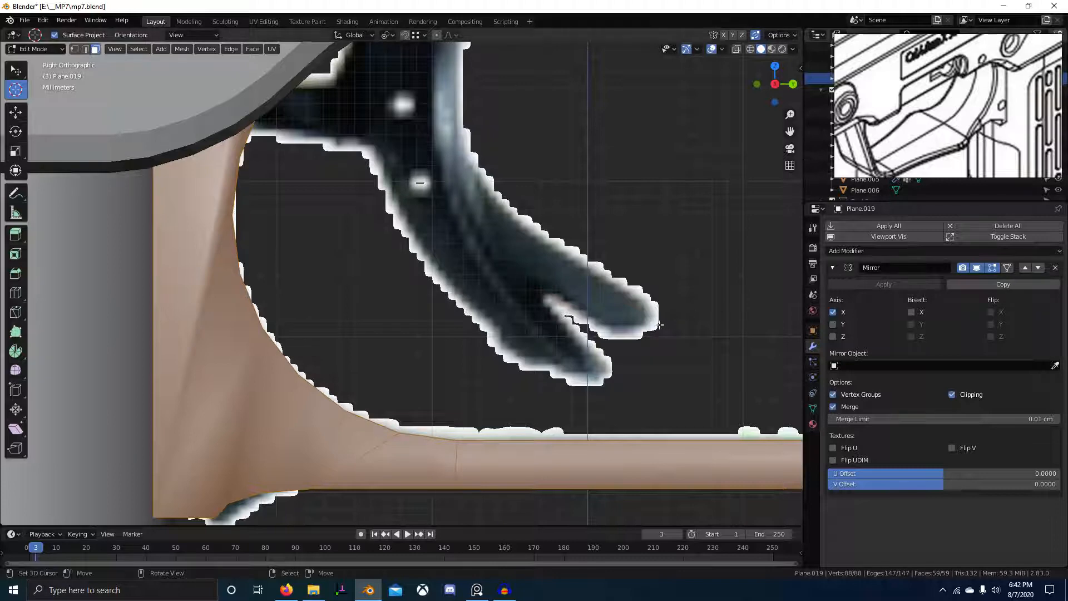
scroll(647, 330, down, 1)
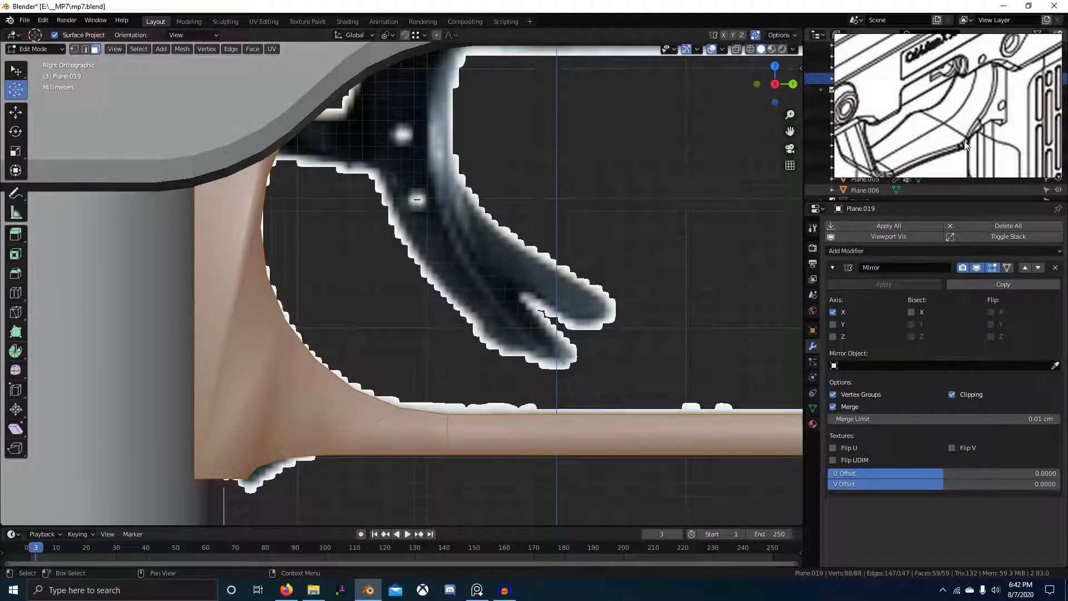
scroll(929, 162, up, 1)
scroll(936, 163, down, 1)
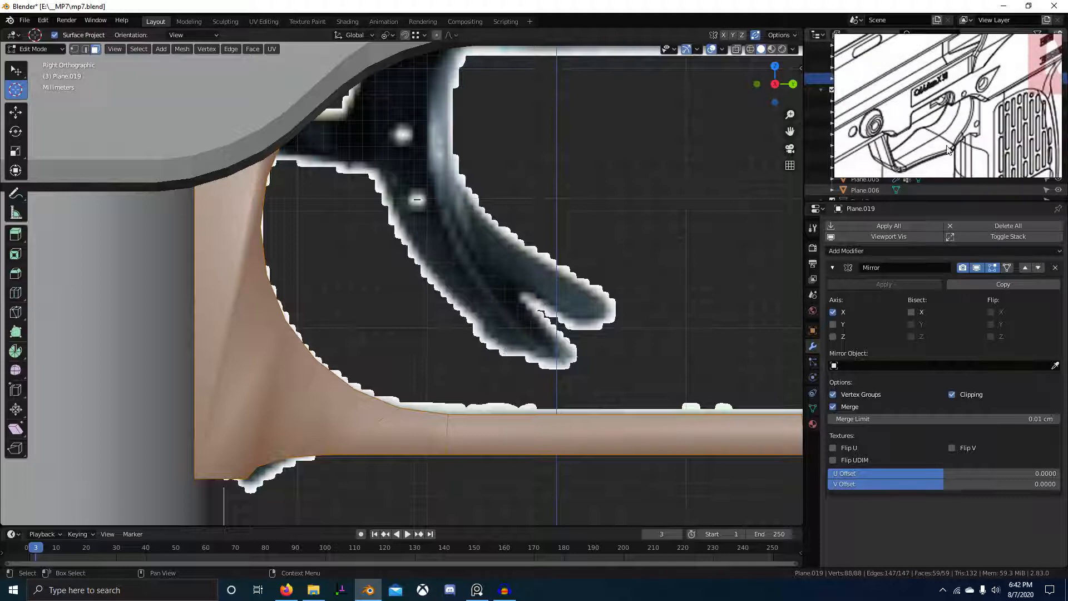
In X-ray view, move the bottom vertex pair at the lower bar's rear end about 0.02 cm along Y, beneath the upper vertex.
click(445, 439)
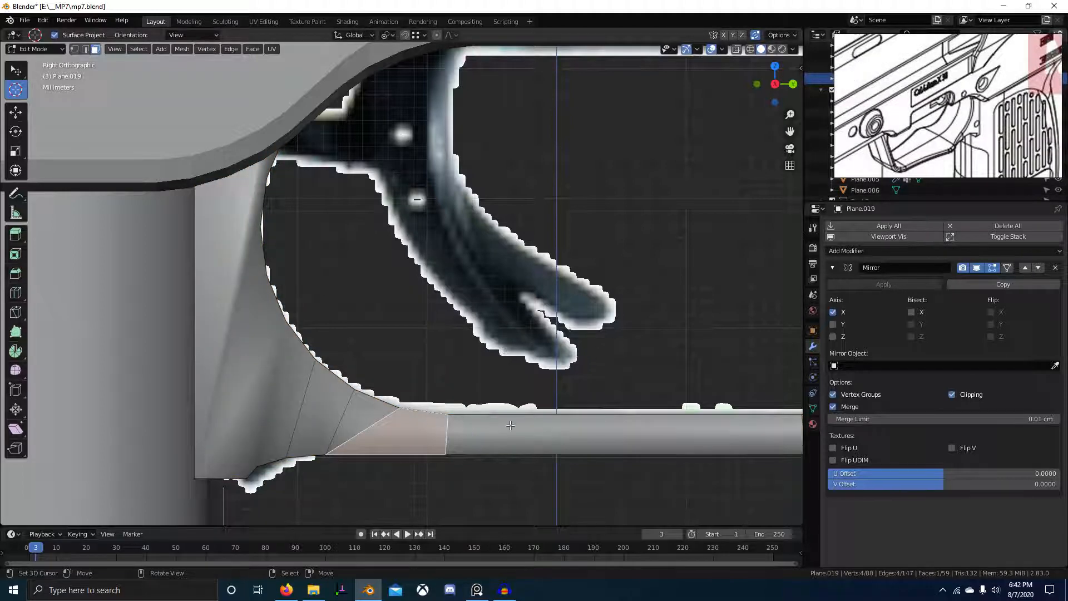
key(1)
key(alt+z)
key(alt+a)
key(b)
drag(421, 448, 504, 471)
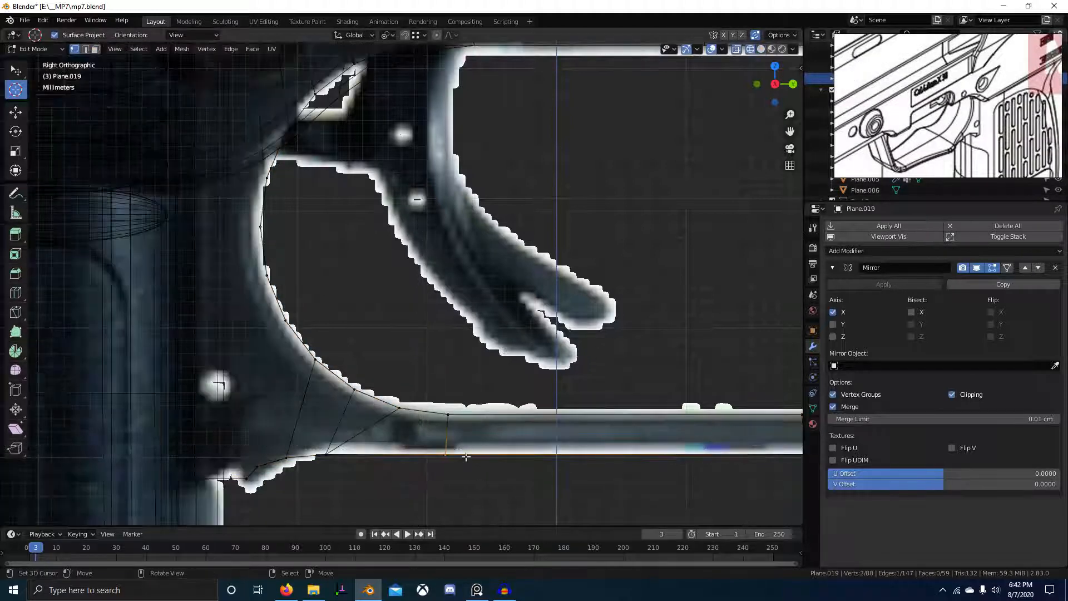
key(g)
key(y)
click(447, 424)
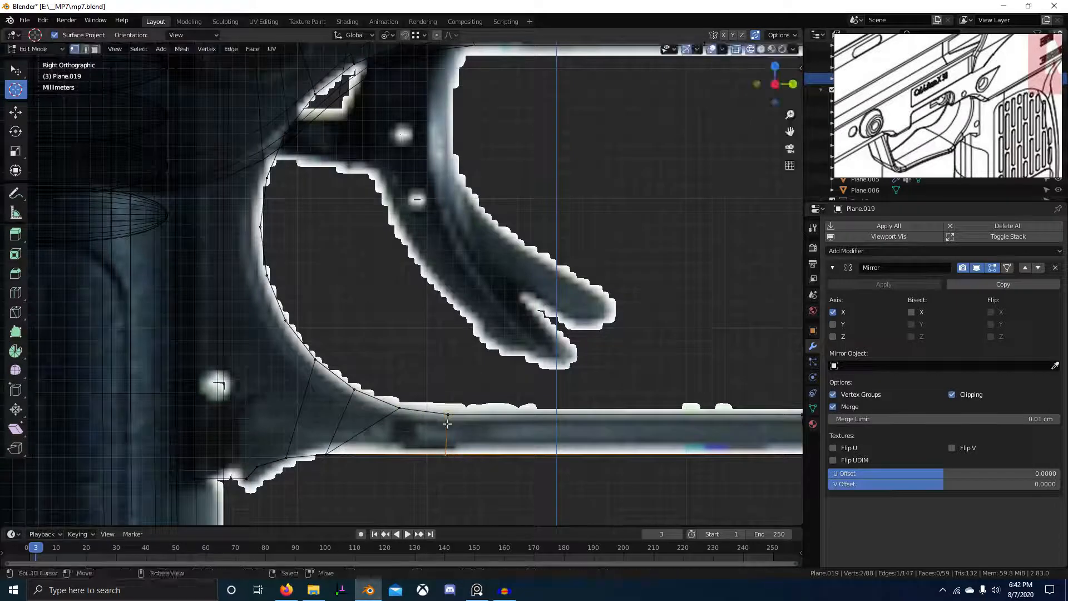
Knife two vertical cuts from the rear inner curve's last two vertices down through the guard's bottom edge.
key(k)
click(399, 408)
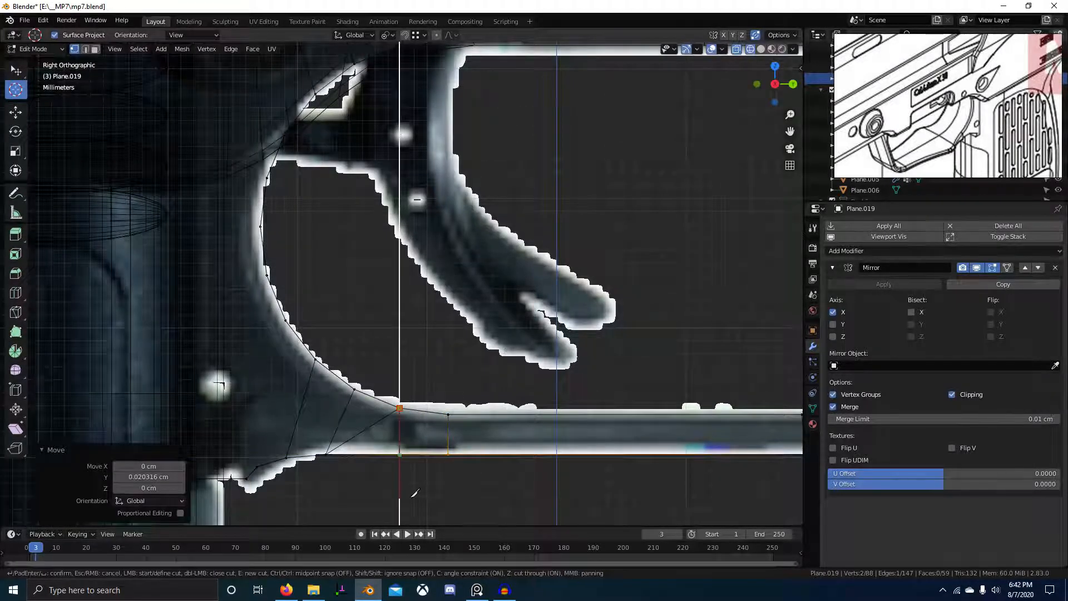
click(410, 498)
key(Return)
key(k)
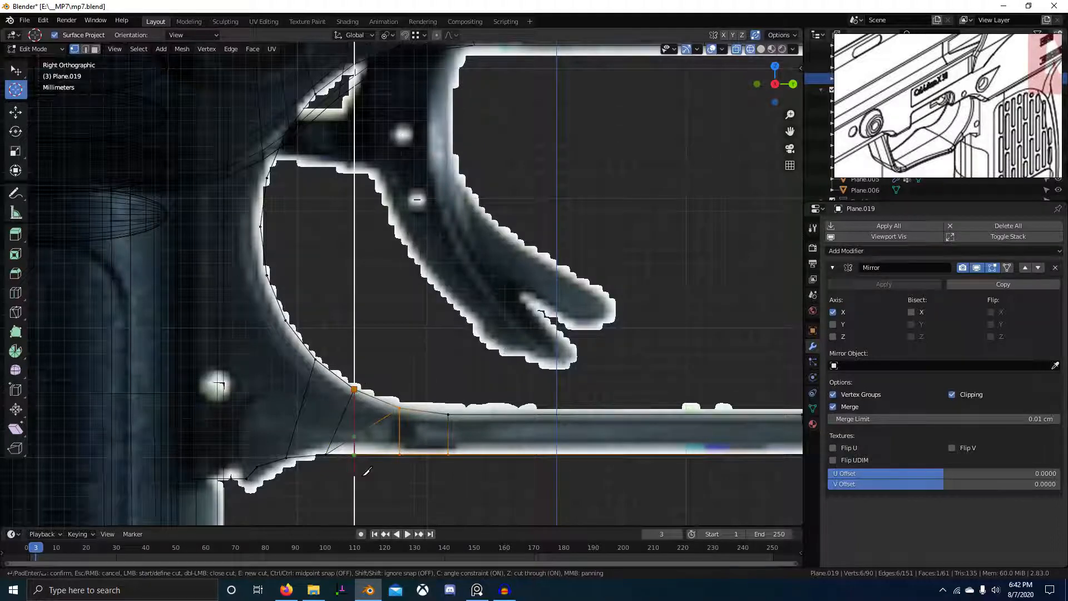
key(Return)
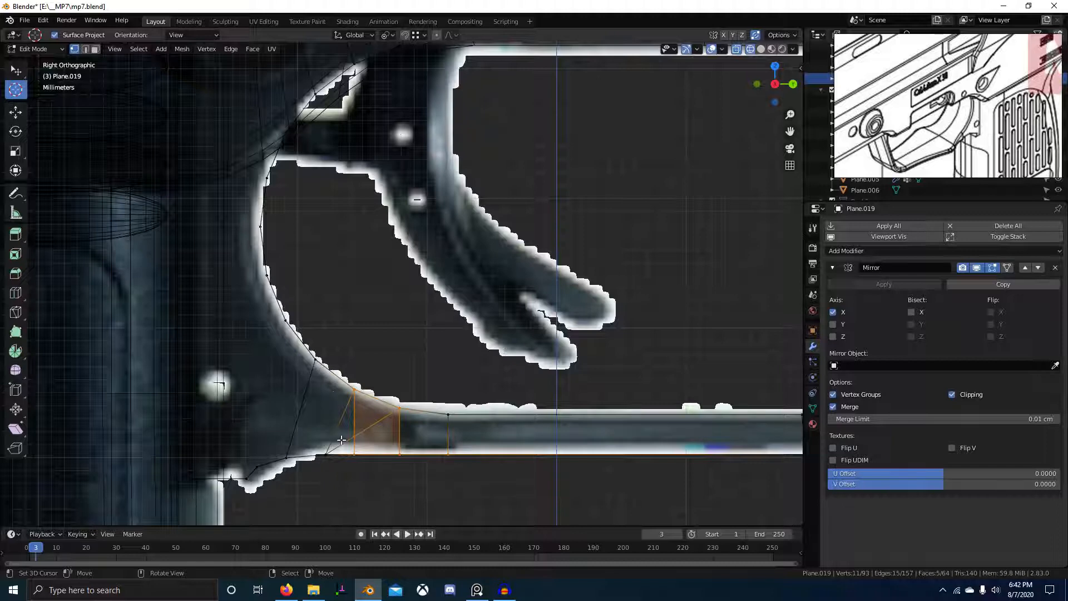
Dissolve the leftover diagonal edge crossing the new knife cuts at the guard's lower rear curve.
middle_drag(346, 439, 517, 438)
scroll(444, 398, up, 5)
key(ctrl+x)
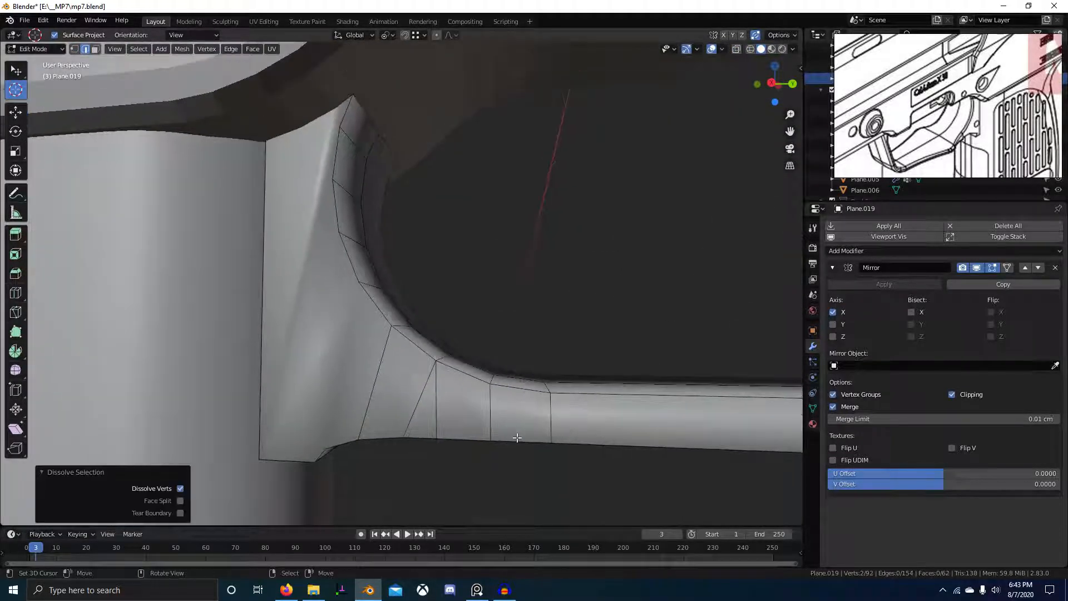
middle_drag(583, 402, 393, 409)
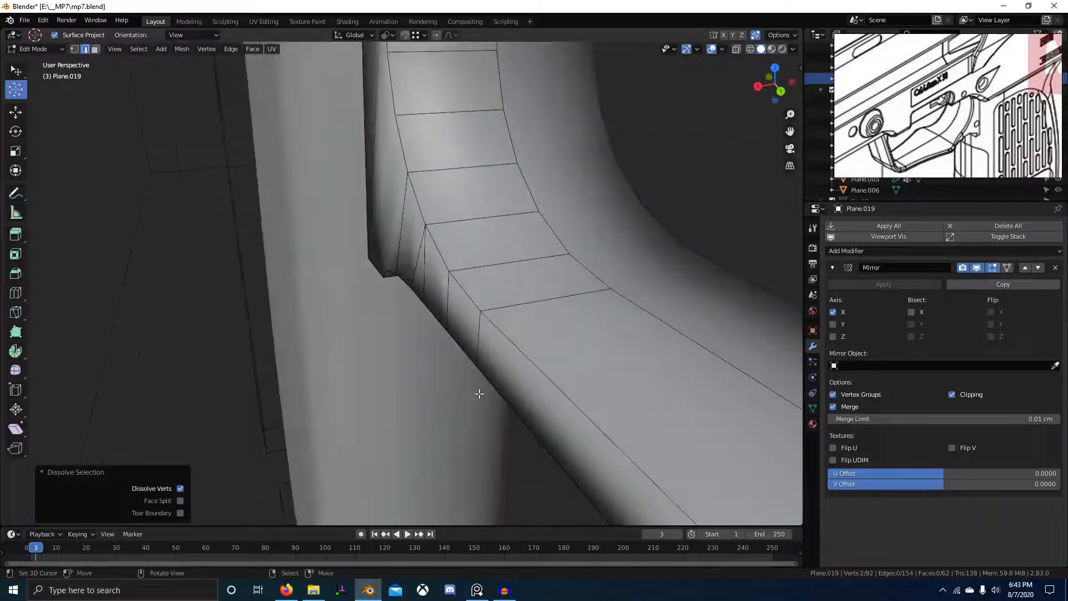
scroll(474, 382, down, 3)
middle_drag(475, 381, 537, 384)
key(KP_3)
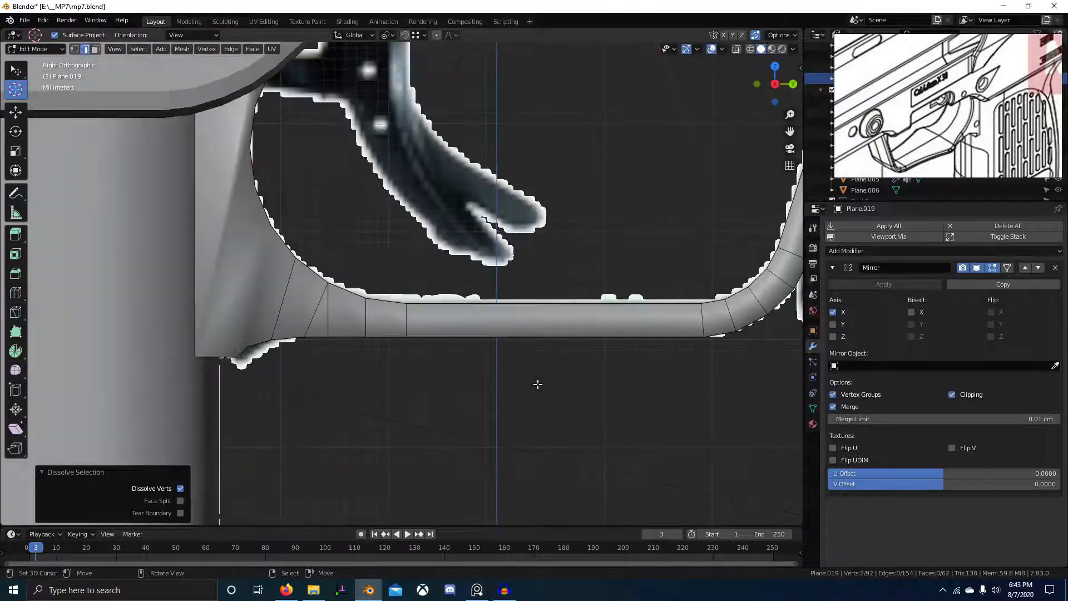
shift+middle_drag(493, 328, 481, 351)
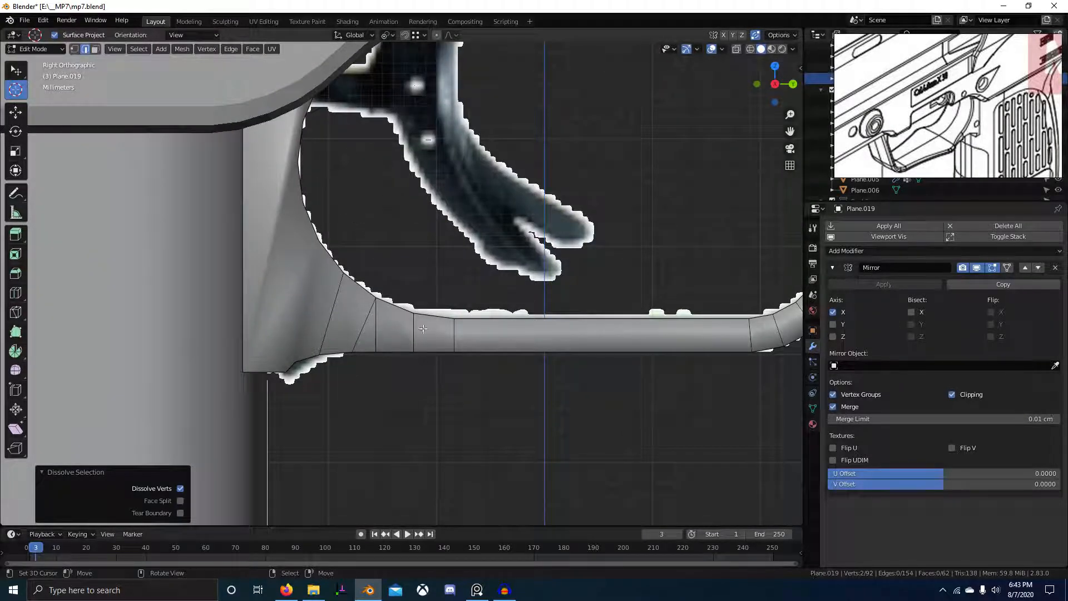
Move the vertical side edge at the lower bar's rear end outward along X by about 0.41 cm.
right_click(453, 337)
mouse_move(486, 336)
middle_down()
mouse_move(415, 377)
mouse_move(362, 365)
mouse_move(412, 362)
mouse_move(480, 322)
middle_up()
key(g)
key(x)
click(249, 375)
key(KP_1)
key(KP_3)
key(ctrl+KP_1)
key(shift+z)
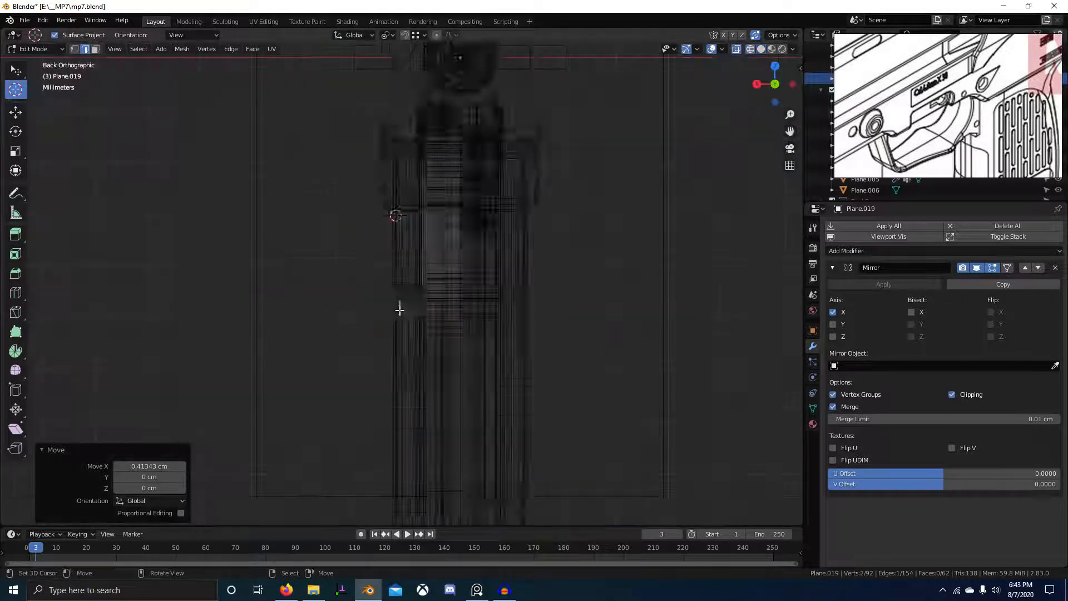
In wireframe back view, bring the same side edge back inward along X by about 0.13 cm.
scroll(399, 310, up, 2)
key(g)
key(x)
click(546, 350)
middle_drag(544, 353, 613, 386)
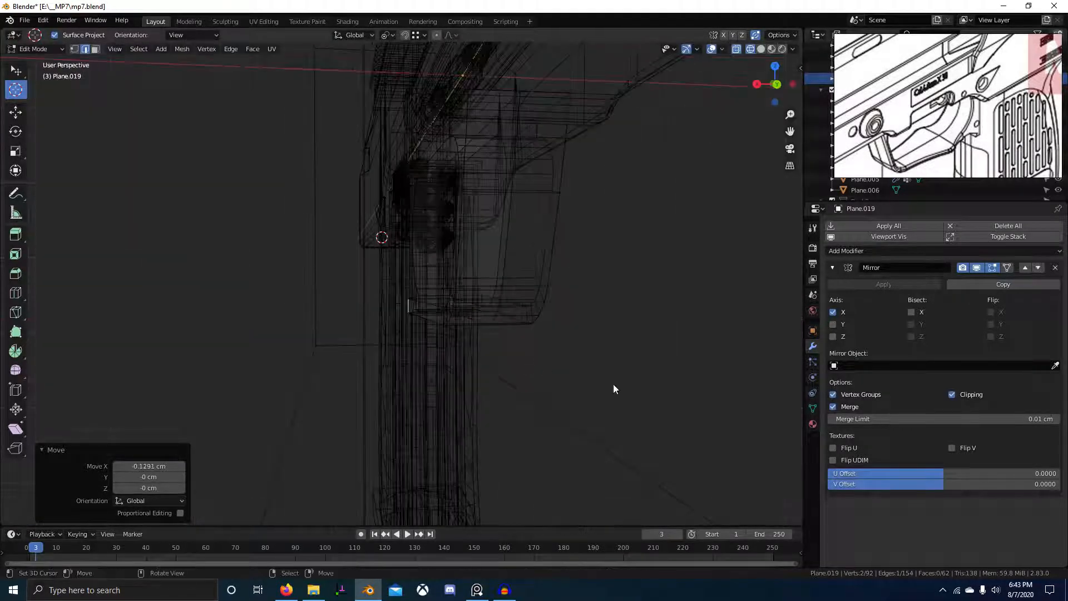
key(shift+z)
scroll(415, 262, up, 3)
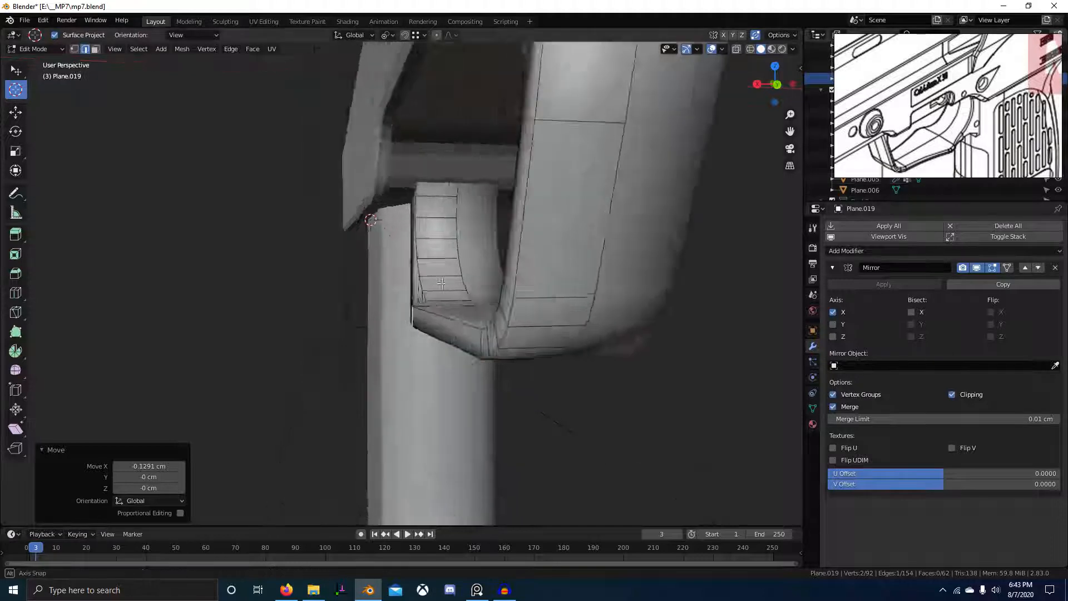
Try a loop cut across the middle of the lower bar's side strip, moving the new edge about 0.14 cm inward along X.
middle_drag(415, 268, 415, 330)
key(ctrl+r)
click(438, 315)
right_click(435, 315)
key(KP_Decimal)
scroll(501, 332, up, 5)
click(364, 334)
shift+right_click(360, 250)
key(ctrl+x)
right_click(340, 205)
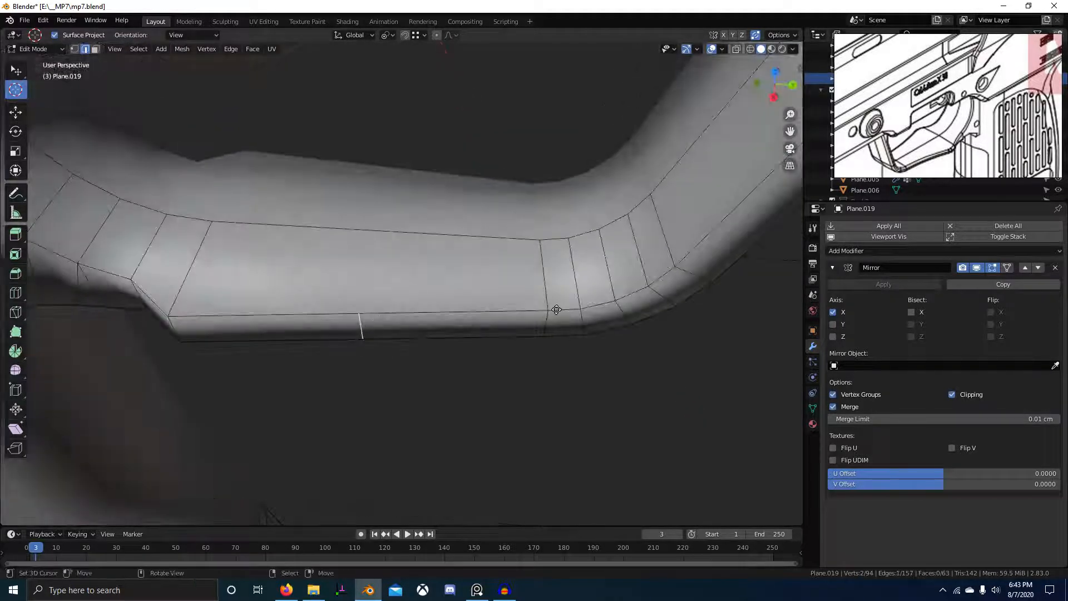
key(g)
key(x)
click(556, 298)
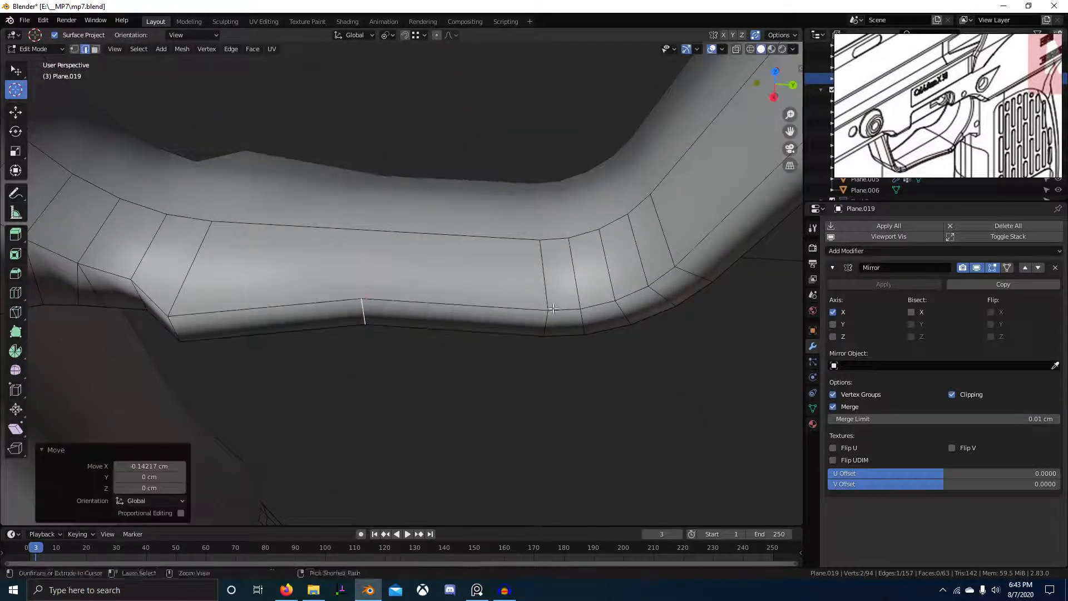
Try shifting the new edge about -1.37 cm along Y and beveling it, and undo back to before the loop cut.
key(g)
key(y)
click(305, 341)
key(ctrl+b)
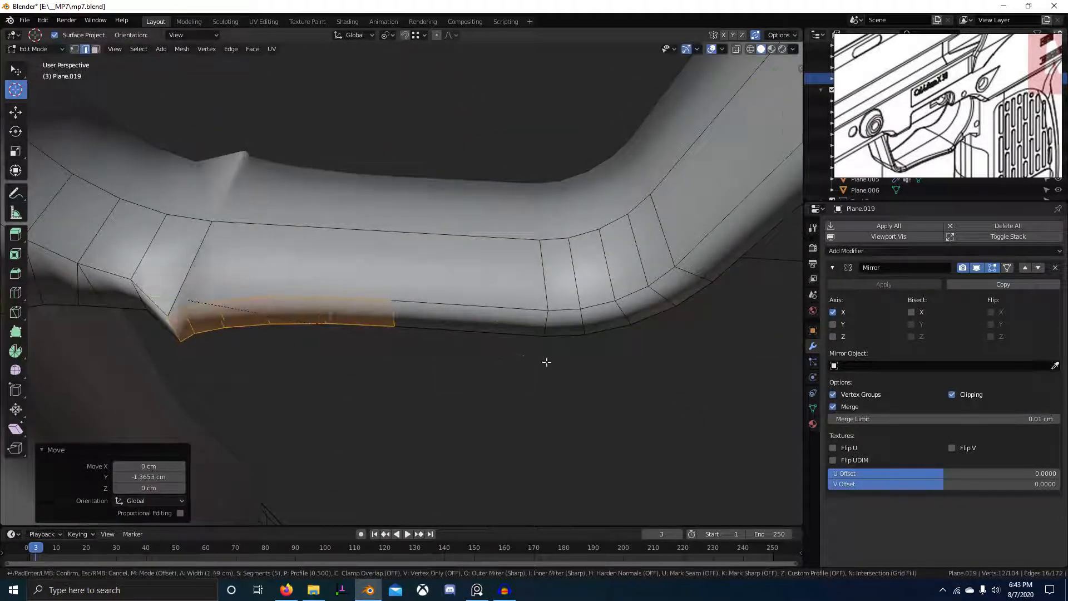
key(Escape)
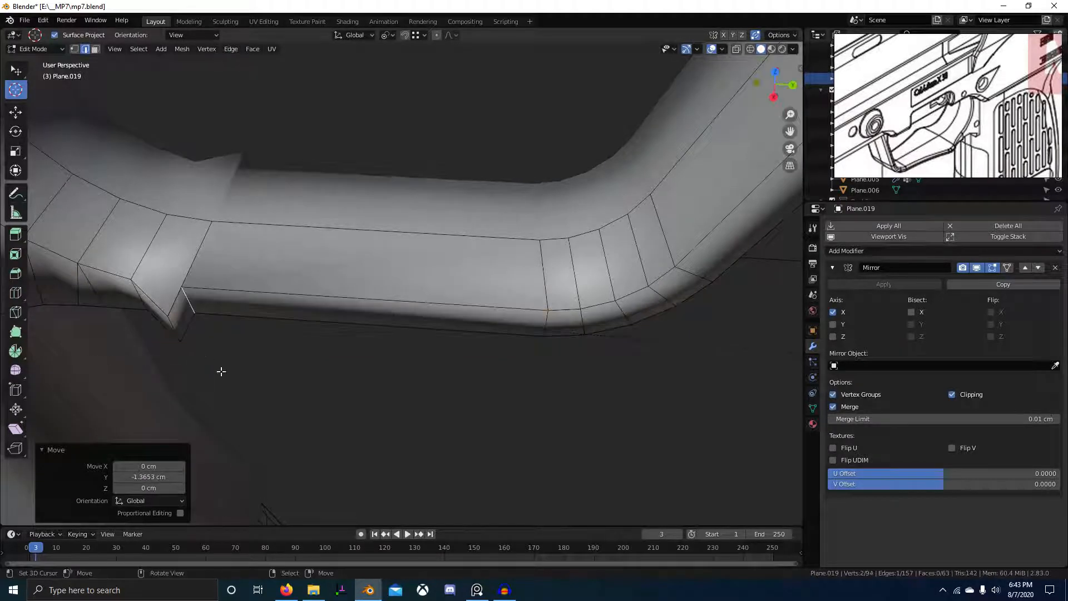
key(ctrl+z)
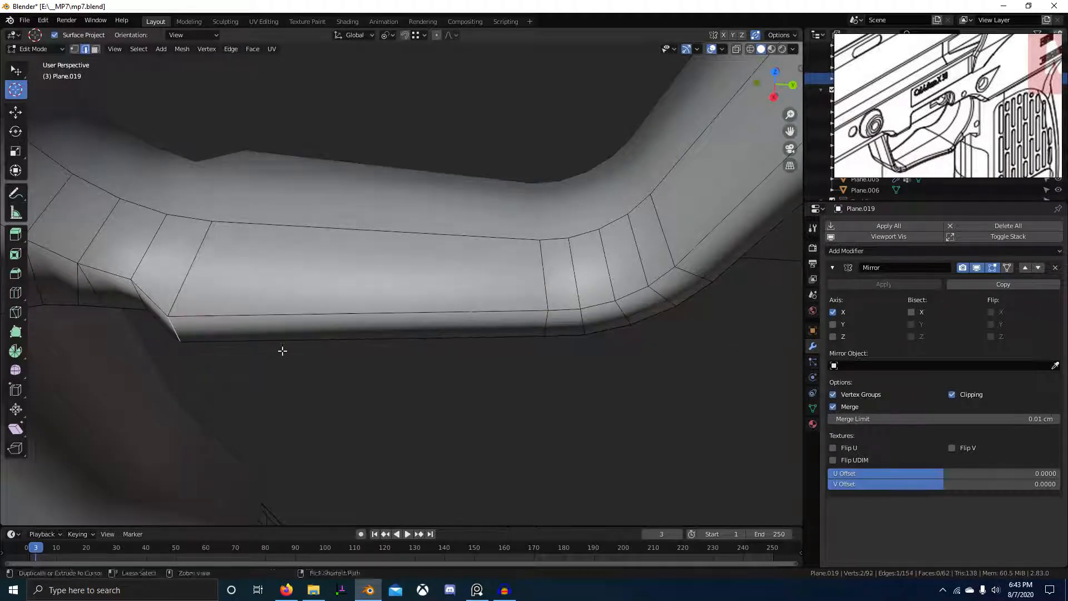
key(ctrl+z)
Bevel the protruding lower rear corner edge and add one centred loop cut across the lower bar's side strip.
key(ctrl+b)
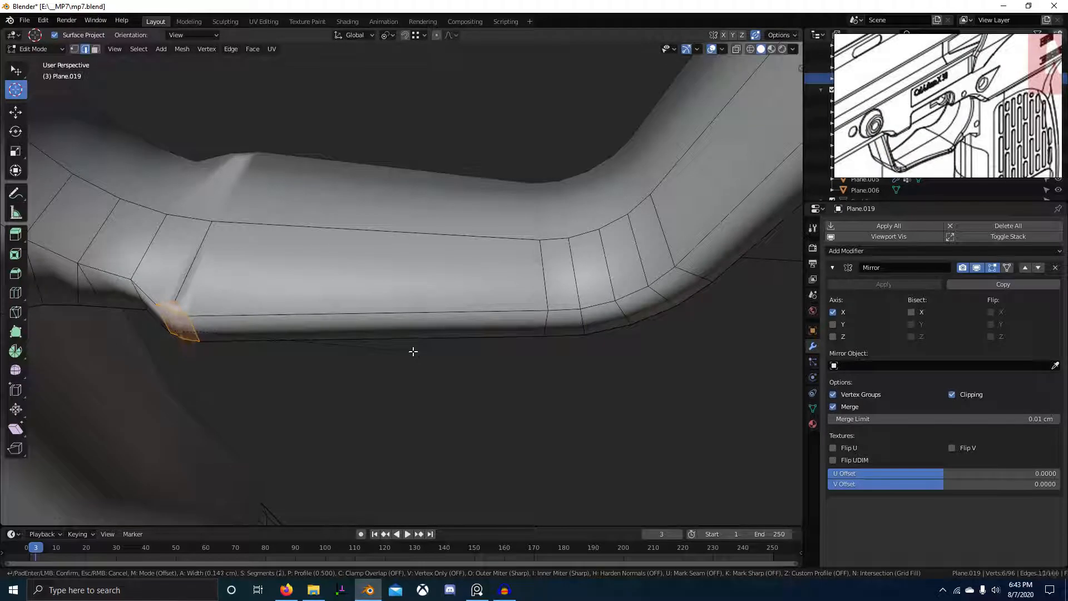
click(379, 348)
key(ctrl+r)
click(181, 321)
right_click(180, 322)
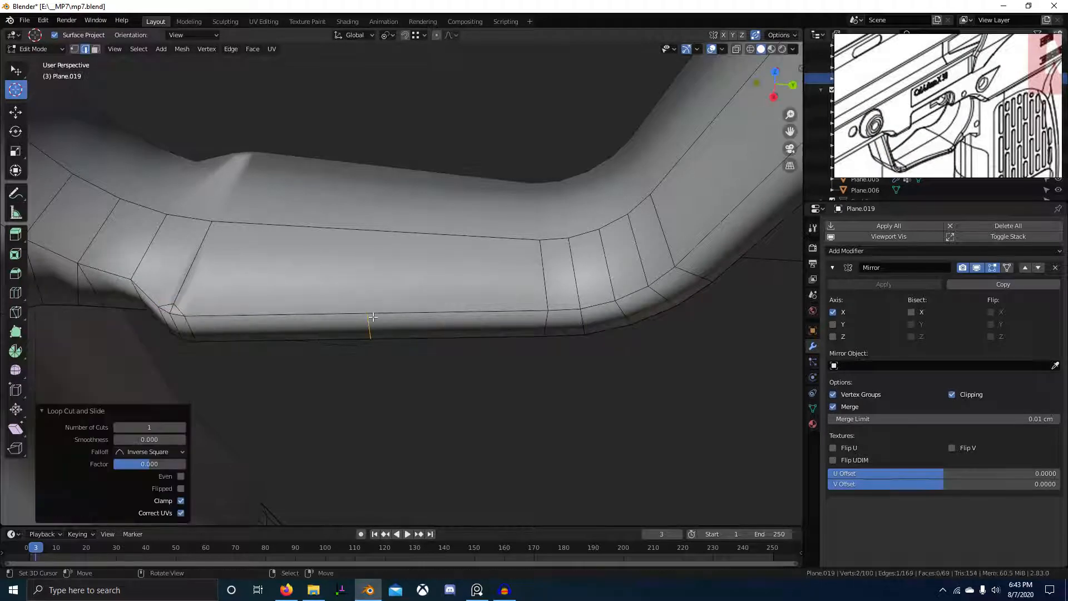
Move the new middle edge about 0.136 cm inward along X and undo its trial move along Y.
key(g)
key(y)
click(186, 321)
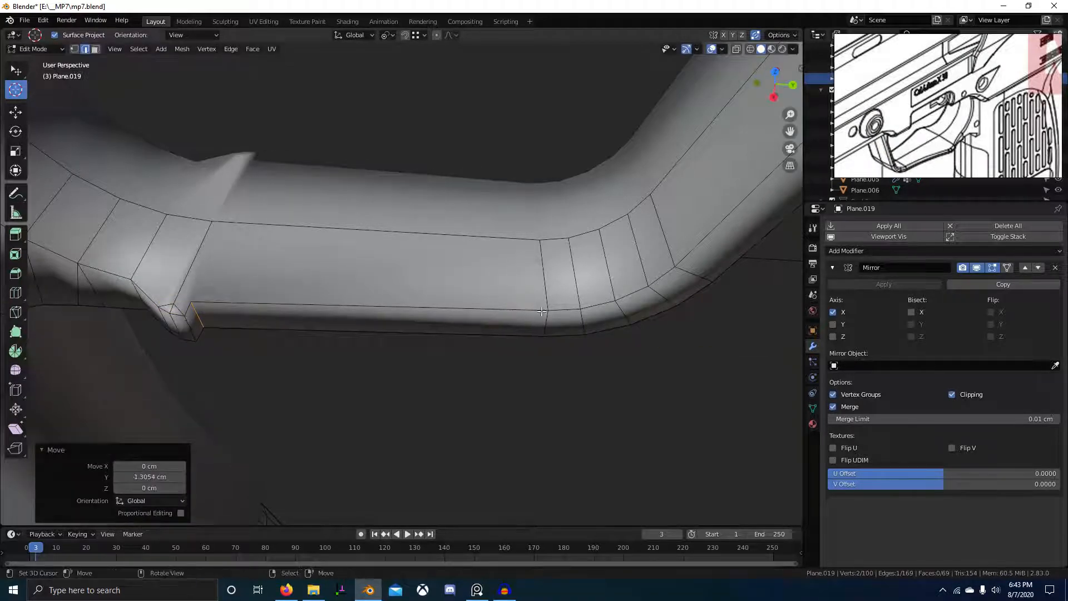
key(ctrl+z)
Bevel the middle edge of the lower bar's side strip with six segments across the strip's full length.
alt+click(559, 310)
key(ctrl+b)
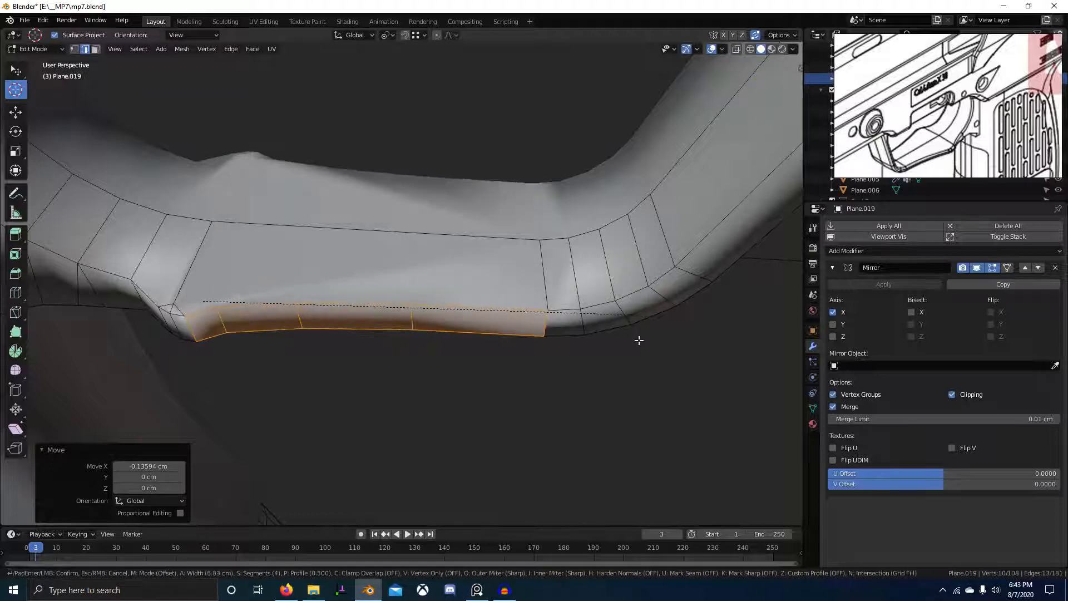
scroll(639, 340, up, 2)
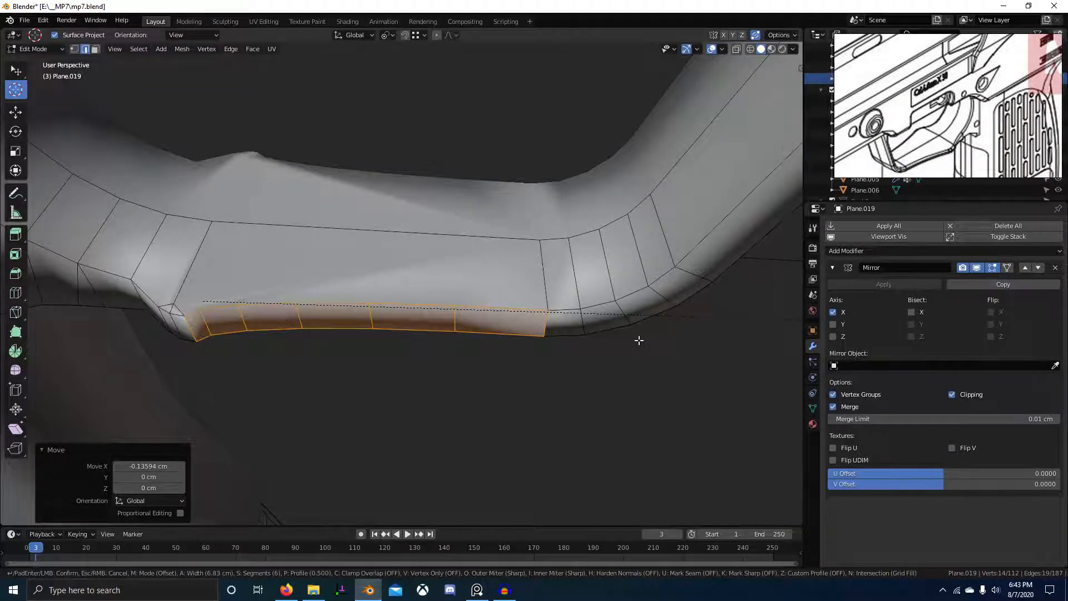
key(Escape)
Merge all of the trigger guard's vertices by distance.
key(1)
click(186, 318)
key(a)
key(m)
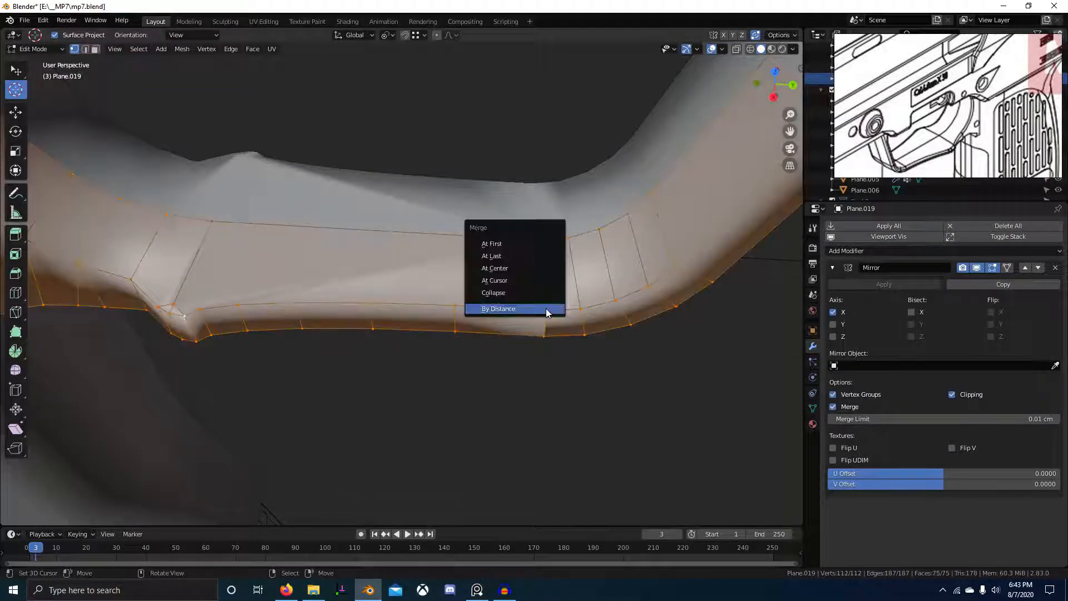
click(545, 306)
Space the vertices evenly along both long edges of the lower bar's curved side strip with LoopTools, using cubic interpolation.
click(188, 316)
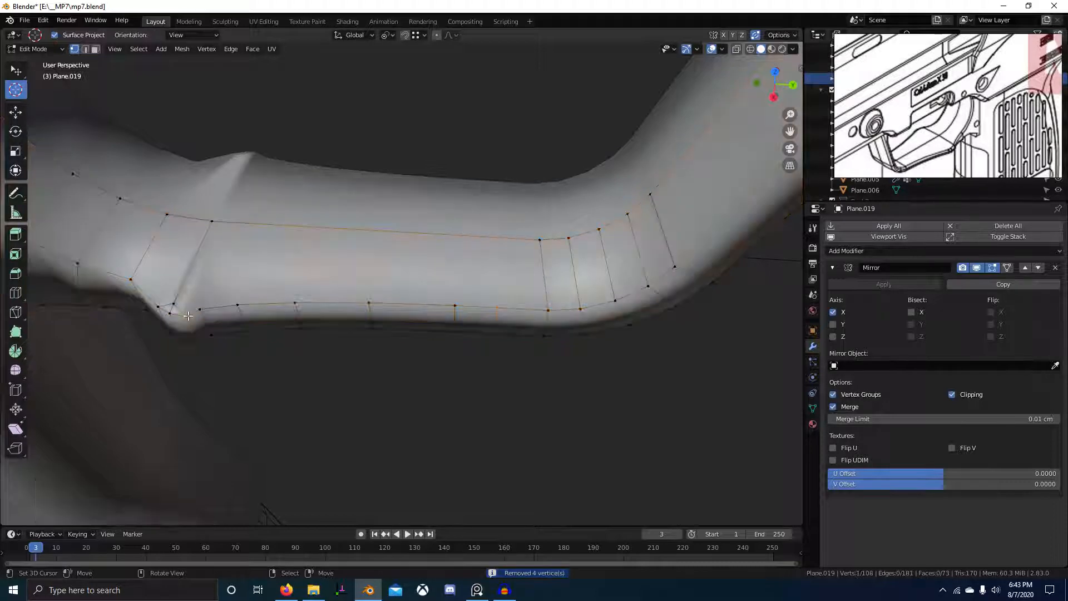
ctrl+click(547, 308)
key(q)
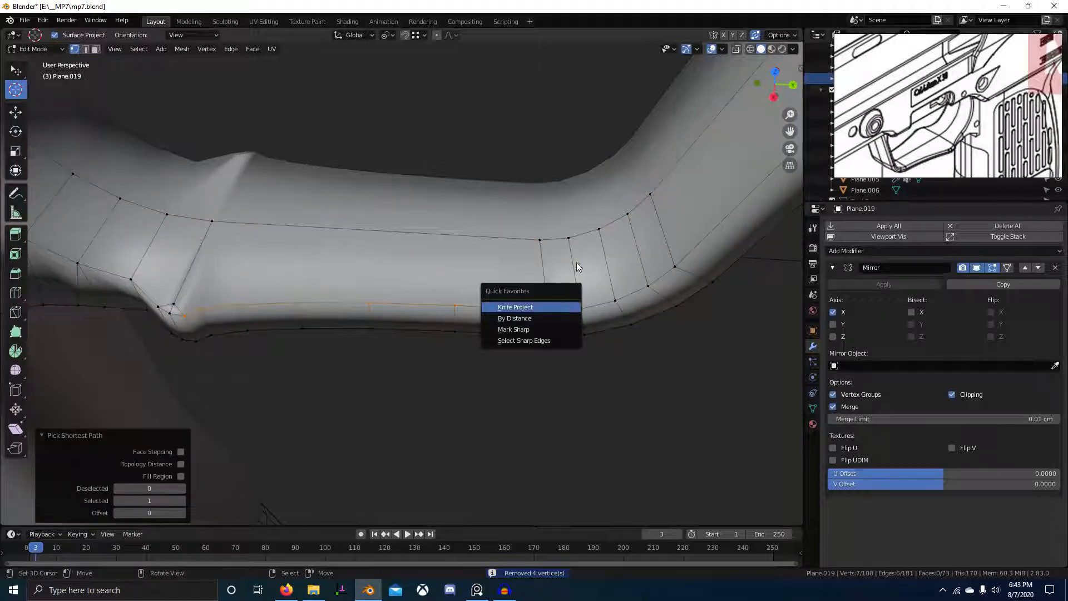
right_click(471, 182)
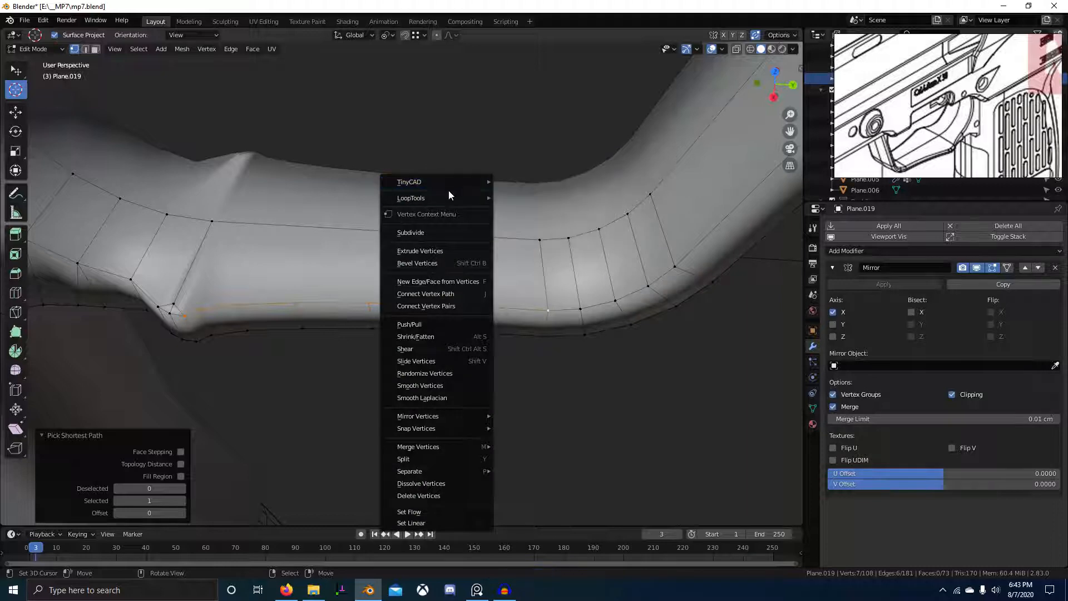
mouse_move(450, 194)
click(529, 272)
middle_drag(529, 272, 287, 248)
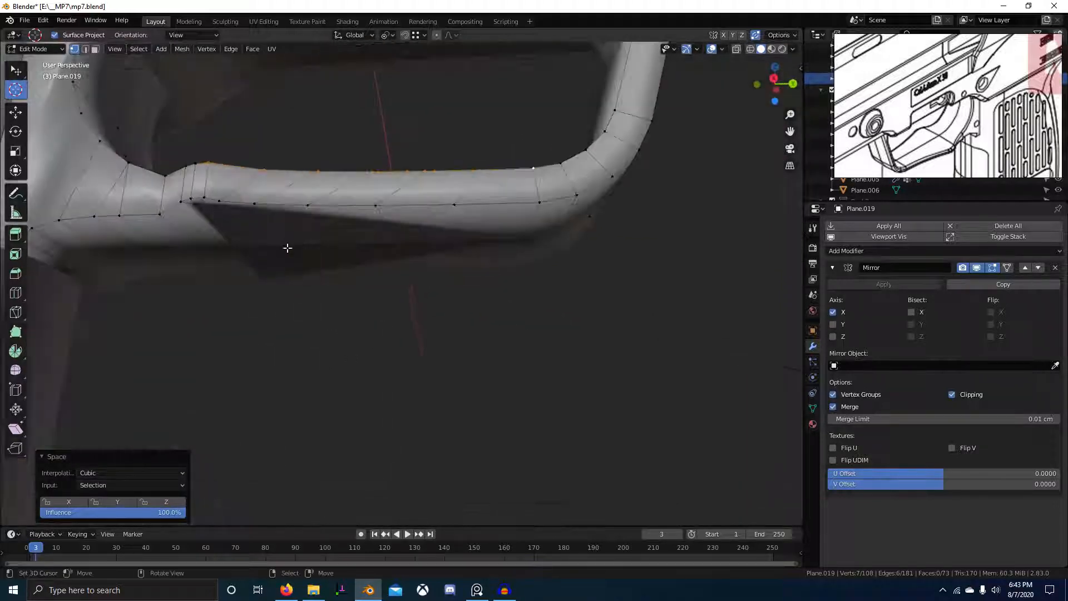
right_click(207, 201)
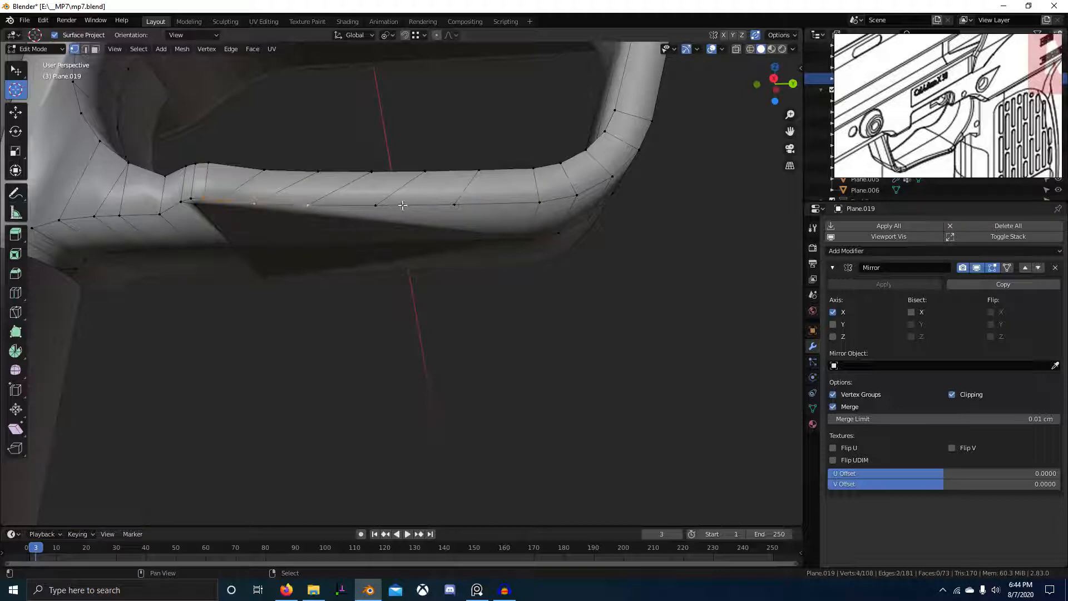
scroll(500, 256, down, 3)
middle_drag(467, 313, 399, 337)
Nudge the cross edges of the lower bar's side strip individually along X to even out its curve.
key(Tab)
key(Tab)
key(2)
click(376, 251)
key(g)
key(x)
click(278, 384)
middle_drag(274, 389, 275, 347)
key(g)
key(x)
click(332, 381)
key(g)
key(x)
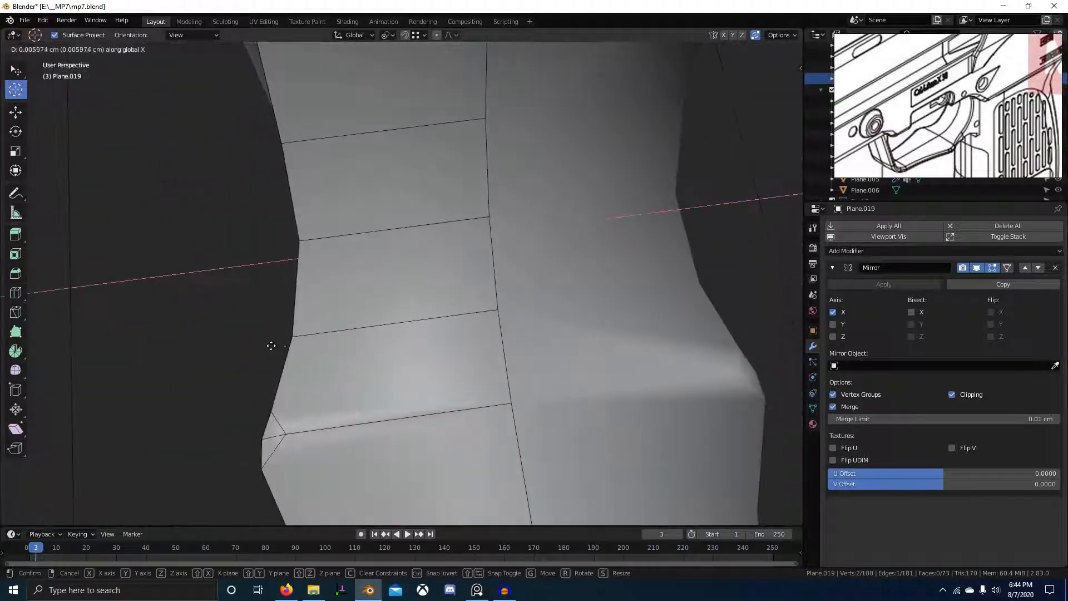
click(256, 345)
Recalculate the normals of the whole trigger guard mesh to face outward.
key(Tab)
scroll(352, 378, down, 4)
scroll(351, 378, down, 3)
mouse_move(352, 378)
middle_down()
mouse_move(392, 326)
mouse_move(418, 323)
mouse_move(413, 269)
mouse_move(458, 273)
mouse_move(442, 232)
middle_up()
scroll(391, 326, down, 2)
right_click(413, 270)
key(Tab)
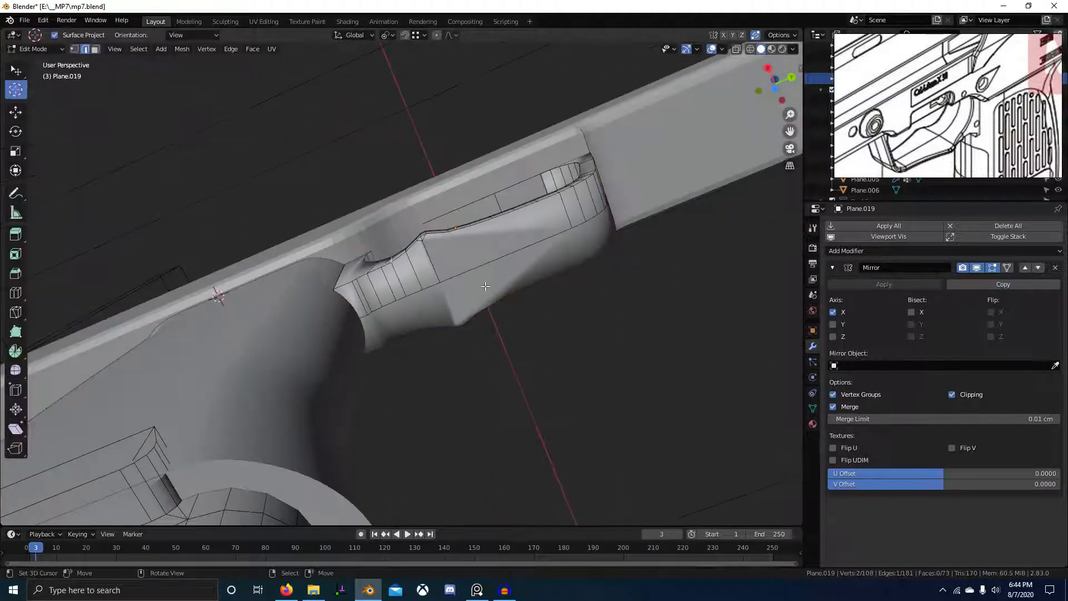
key(a)
key(shift+n)
In the right side view, knife two straight vertical cuts across the lower bar, one on each side of its rear corner.
key(1)
right_click(407, 301)
scroll(407, 301, up, 3)
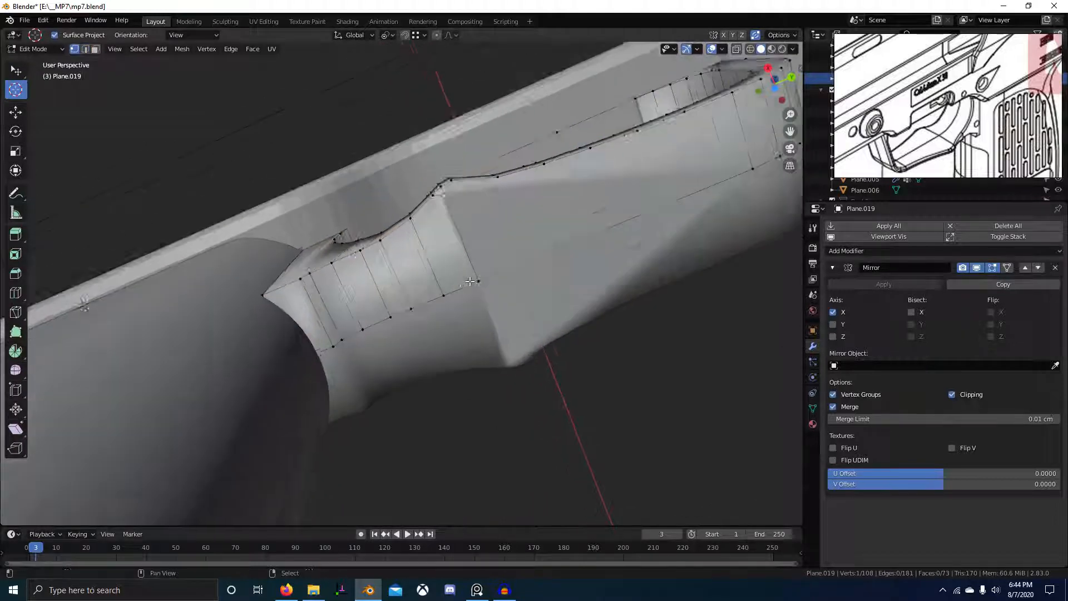
key(KP_3)
key(k)
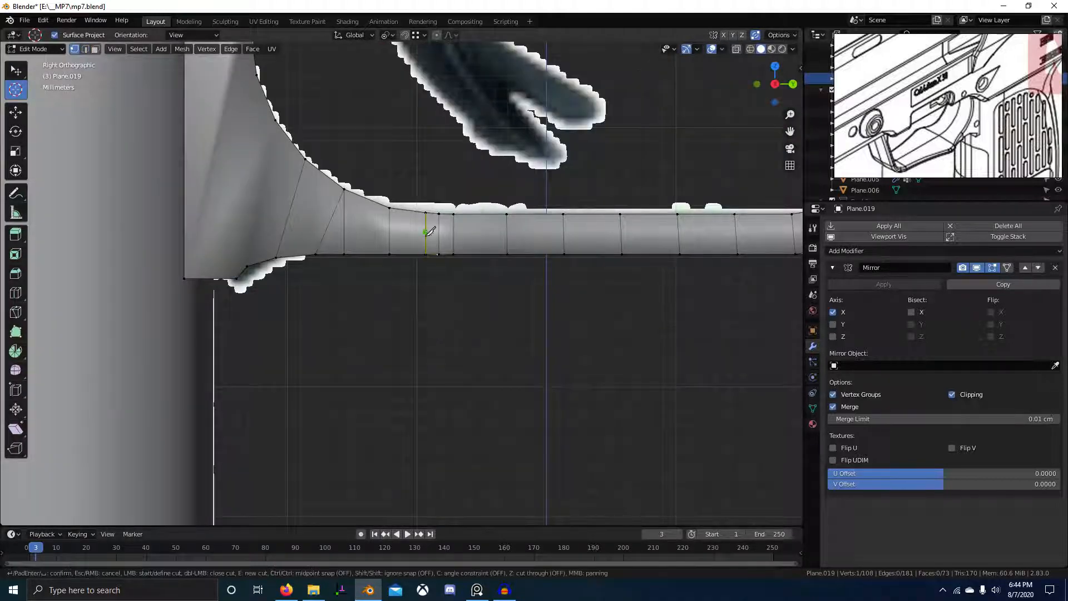
click(425, 213)
key(c)
click(436, 332)
key(Return)
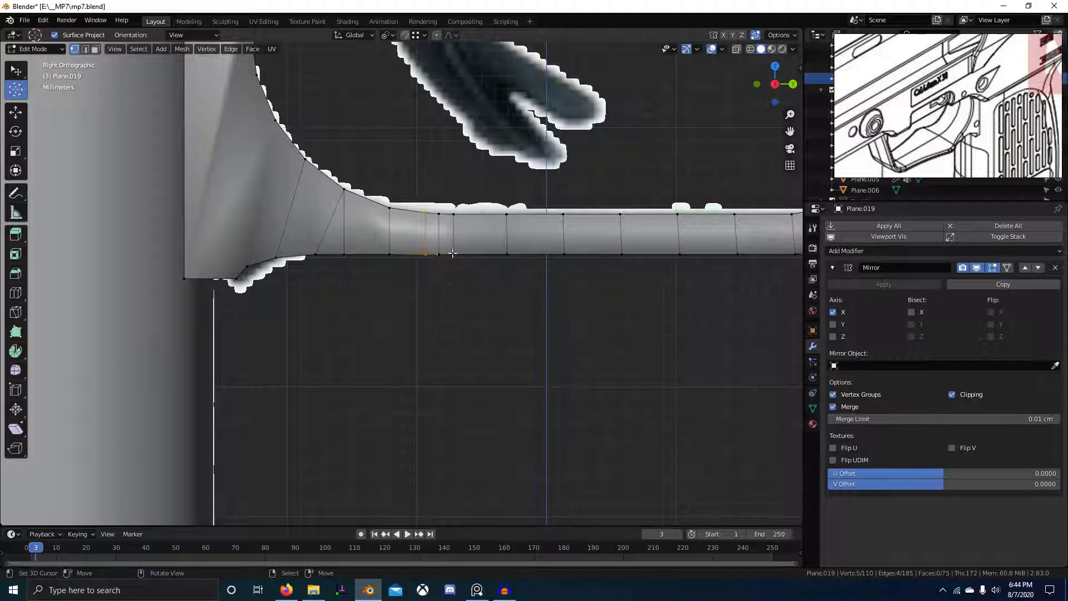
key(k)
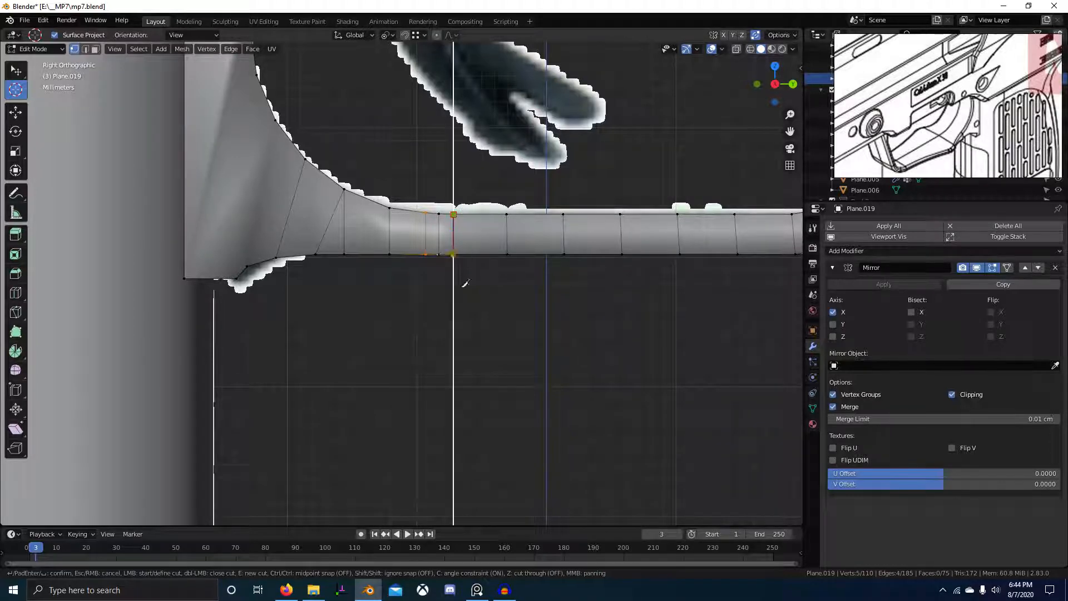
click(467, 313)
key(Return)
Dissolve the uneven edge between the two new cuts on the bar's underside and select its two end vertices.
middle_drag(465, 317, 435, 226)
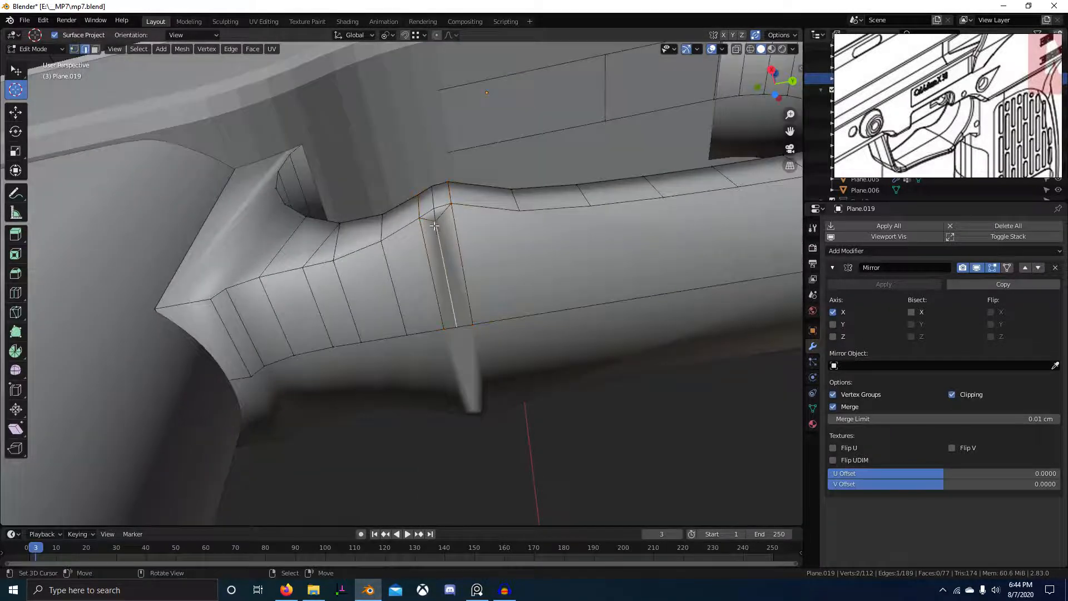
key(ctrl+x)
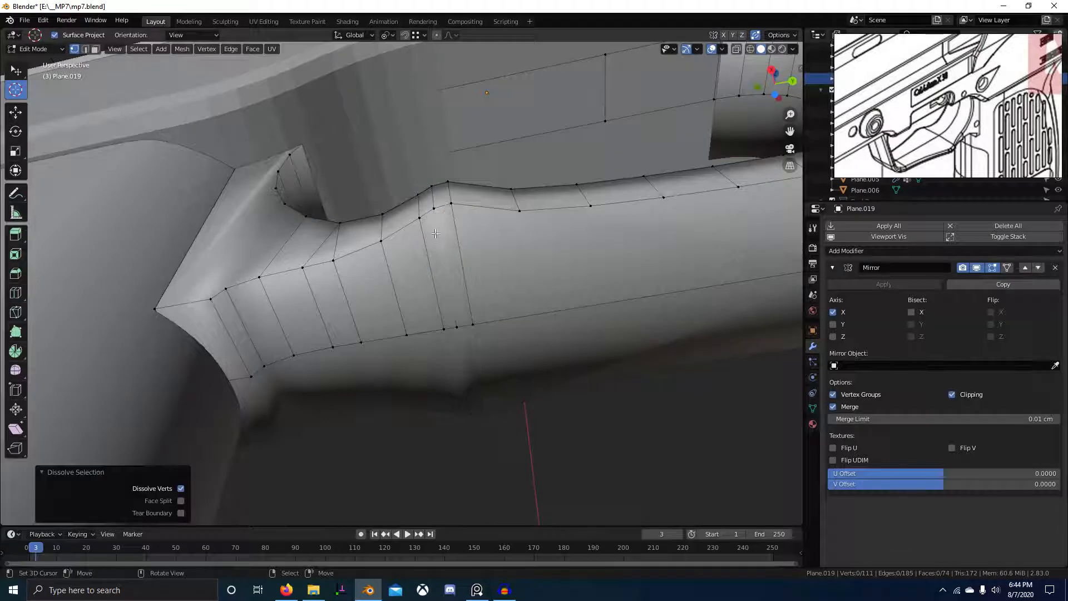
click(436, 234)
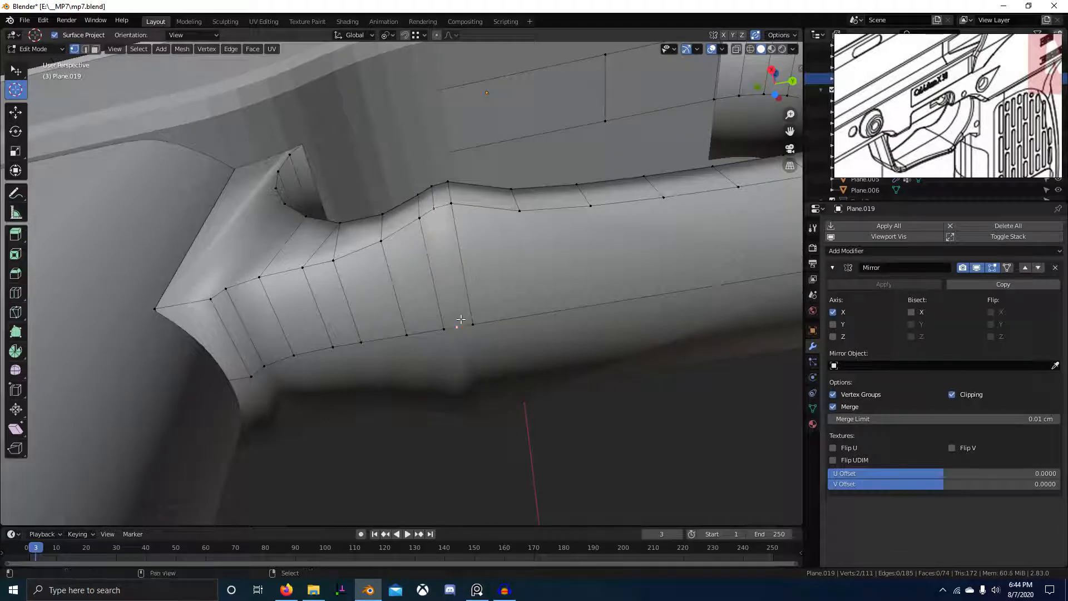
middle_drag(461, 318, 514, 210)
Dissolve the stray vertex just inside the lower bar's rear corner and reconnect the middle vertices between the two cuts.
key(Tab)
right_click(536, 362)
click(536, 372)
key(Tab)
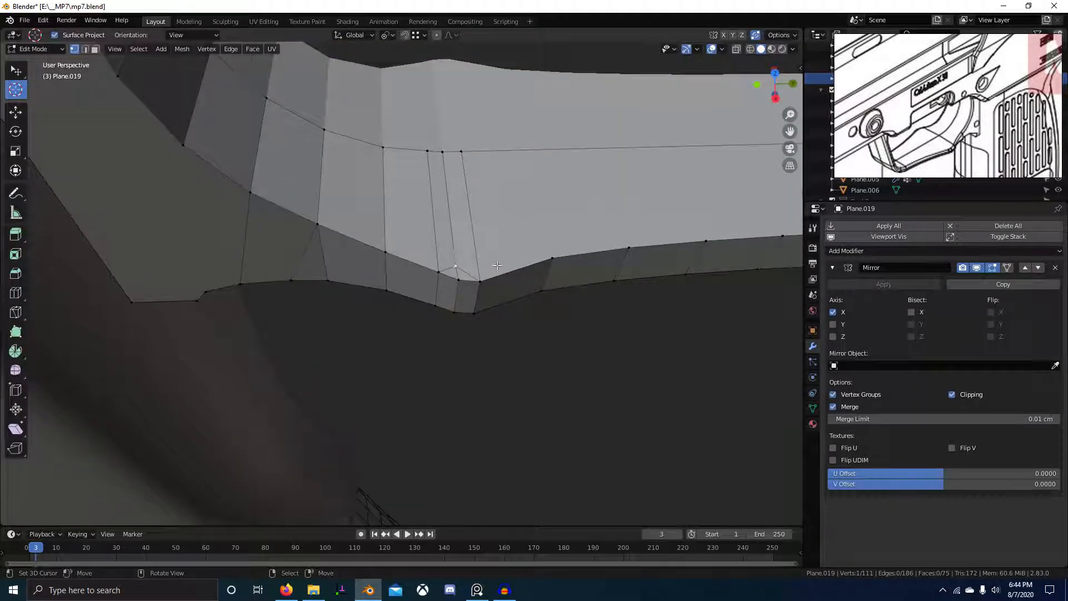
key(ctrl+x)
middle_drag(497, 265, 460, 177)
right_click(460, 177)
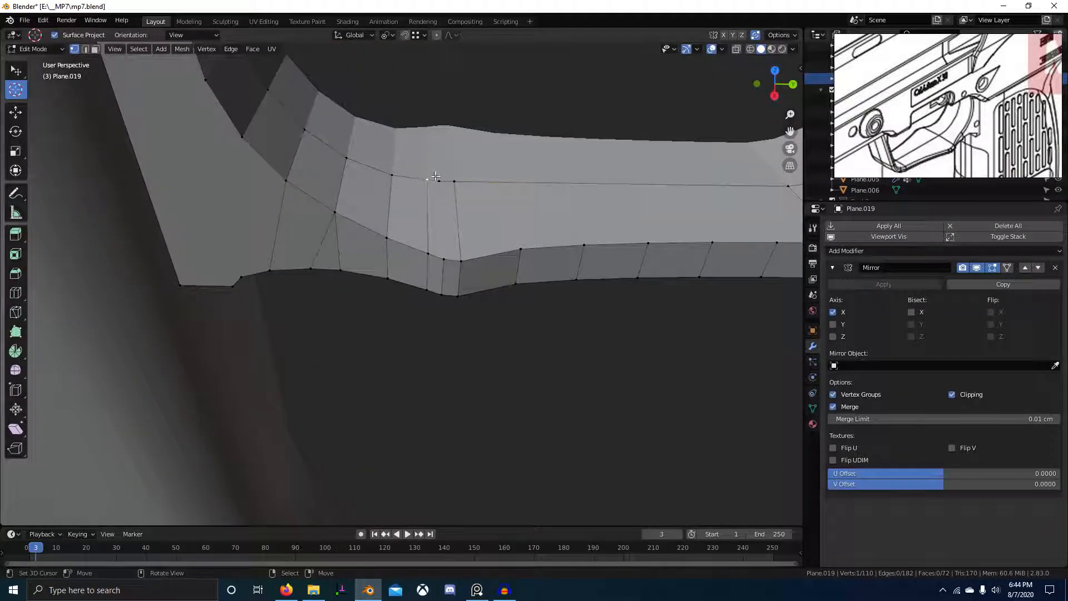
middle_drag(442, 263, 450, 302)
Examine the trigger guard's shading and its rear junction with the grip in solid and wireframe display.
key(Tab)
key(Tab)
scroll(444, 231, down, 3)
mouse_move(444, 231)
middle_down()
mouse_move(521, 275)
mouse_move(471, 234)
mouse_move(495, 250)
mouse_move(442, 245)
middle_up()
scroll(521, 275, down, 4)
key(Tab)
scroll(490, 244, up, 6)
mouse_move(613, 295)
shift+middle_down()
mouse_move(398, 338)
mouse_move(450, 331)
mouse_move(463, 313)
shift+middle_up()
scroll(462, 313, up, 2)
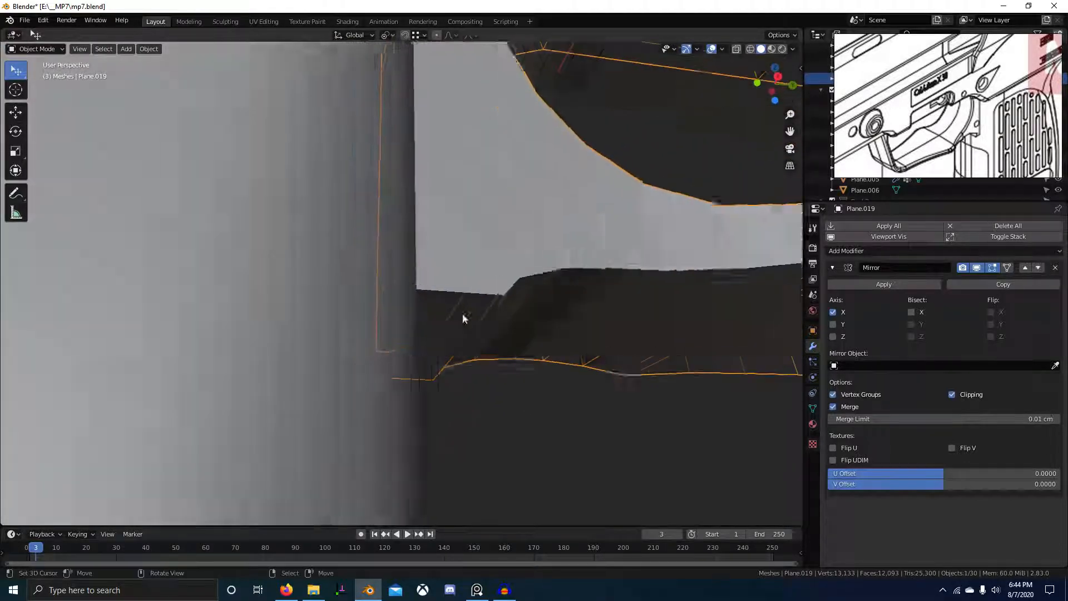
key(z)
click(389, 310)
middle_drag(285, 304, 322, 337)
key(shift+z)
middle_drag(453, 352, 446, 341)
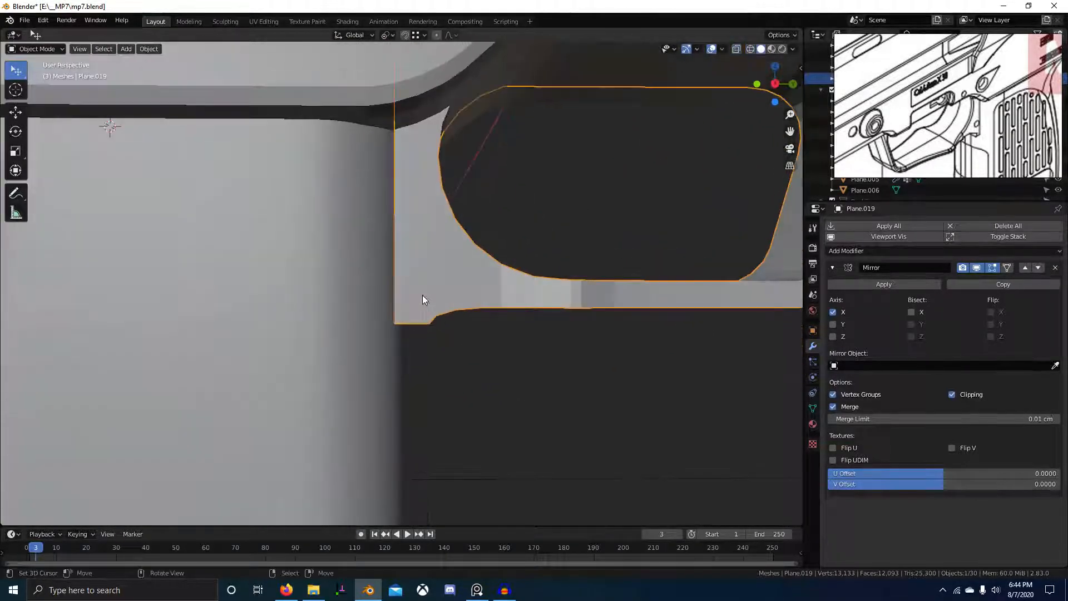
scroll(315, 295, down, 5)
Box-select the trigger guard's rear edge vertices in wireframe and move them along Y into the grip.
key(Tab)
key(shift+z)
middle_drag(370, 275, 377, 284)
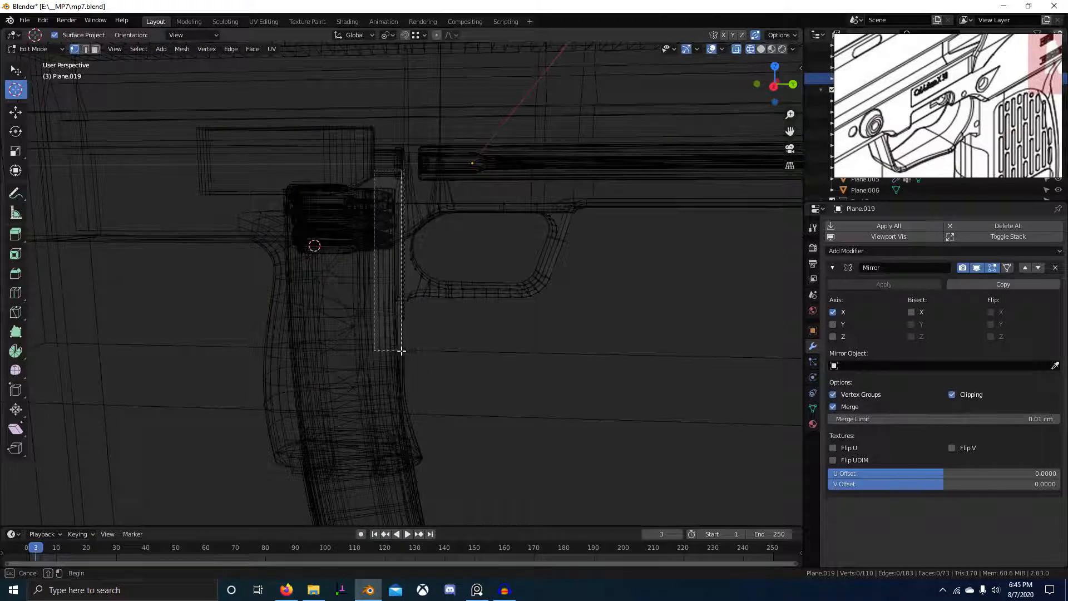
drag(401, 351, 404, 352)
key(alt+b)
right_click(402, 194)
middle_drag(402, 194, 408, 195)
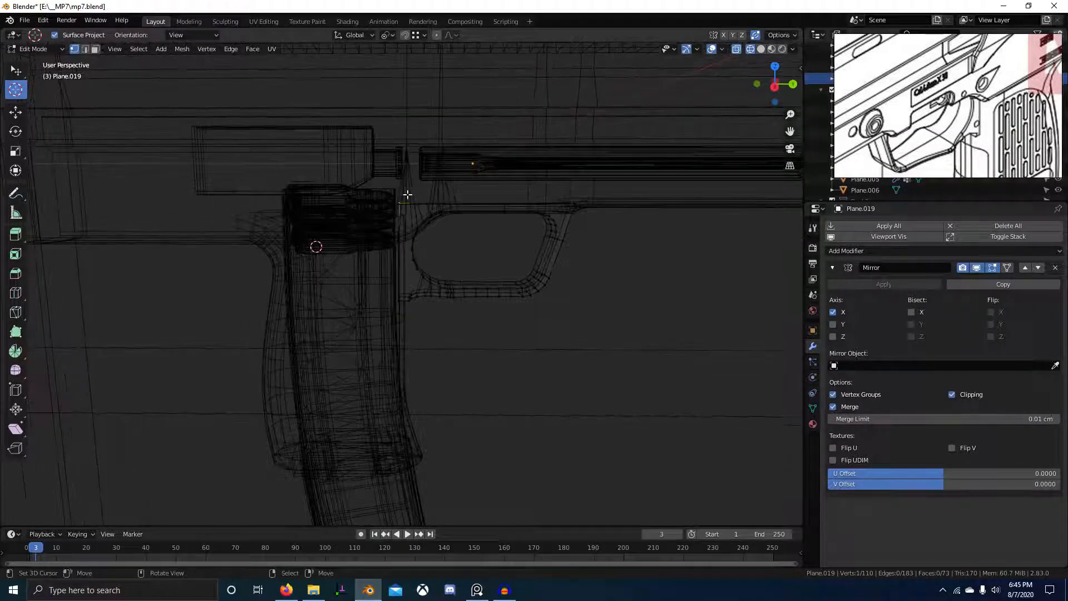
key(alt+b)
drag(386, 180, 422, 321)
key(g)
key(y)
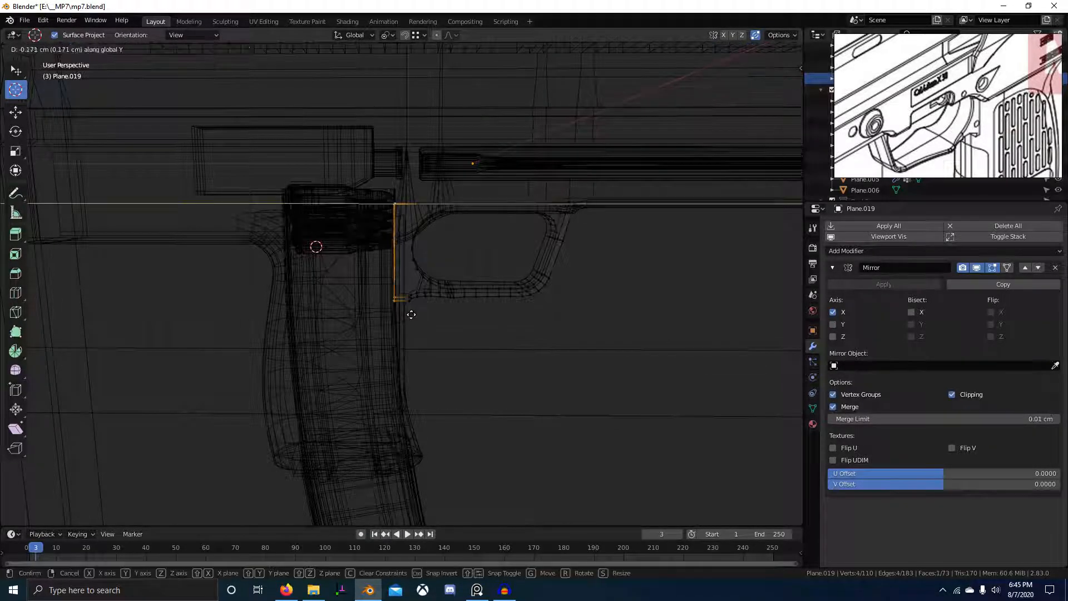
click(418, 315)
Return to solid shading, leave the trigger guard's mesh editing and save the file.
key(z)
click(473, 311)
middle_drag(476, 300, 473, 277)
scroll(472, 277, down, 1)
key(Tab)
scroll(526, 302, down, 1)
middle_drag(525, 302, 463, 259)
key(ctrl+s)
scroll(489, 238, up, 1)
scroll(455, 226, up, 2)
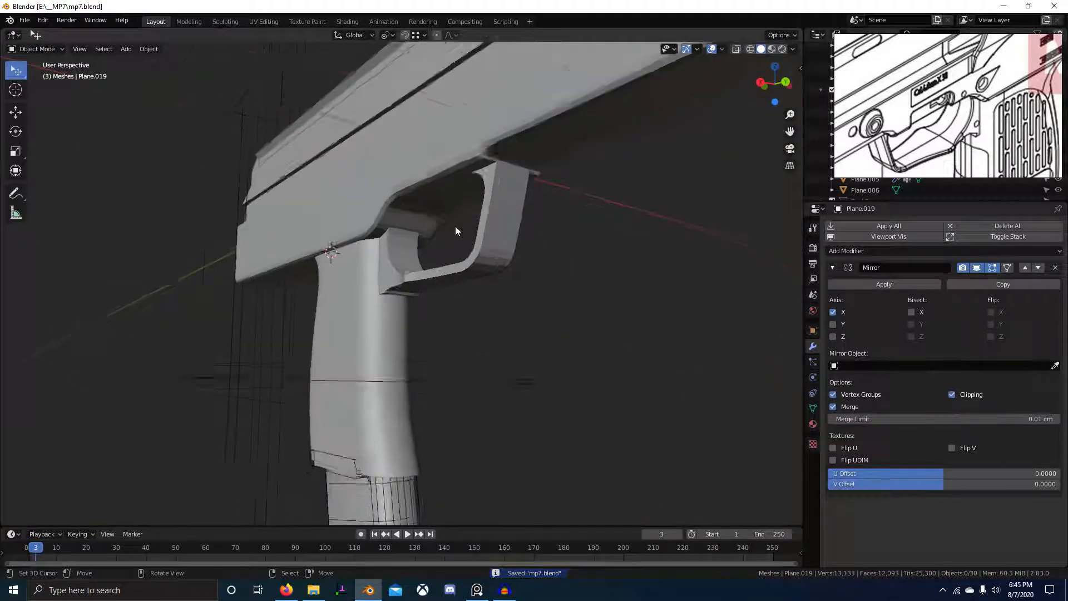
Compare the rear end and sides of the receiver with the line drawing reference.
click(973, 98)
scroll(972, 97, down, 5)
scroll(951, 128, up, 5)
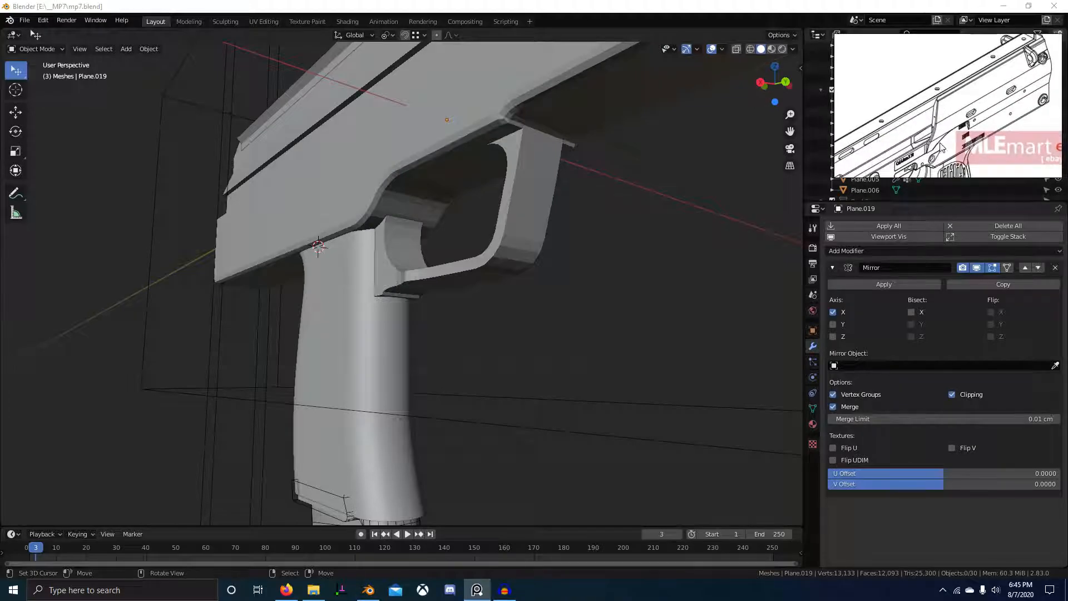
scroll(972, 119, down, 3)
scroll(539, 155, down, 4)
middle_drag(503, 156, 572, 266)
scroll(547, 232, up, 4)
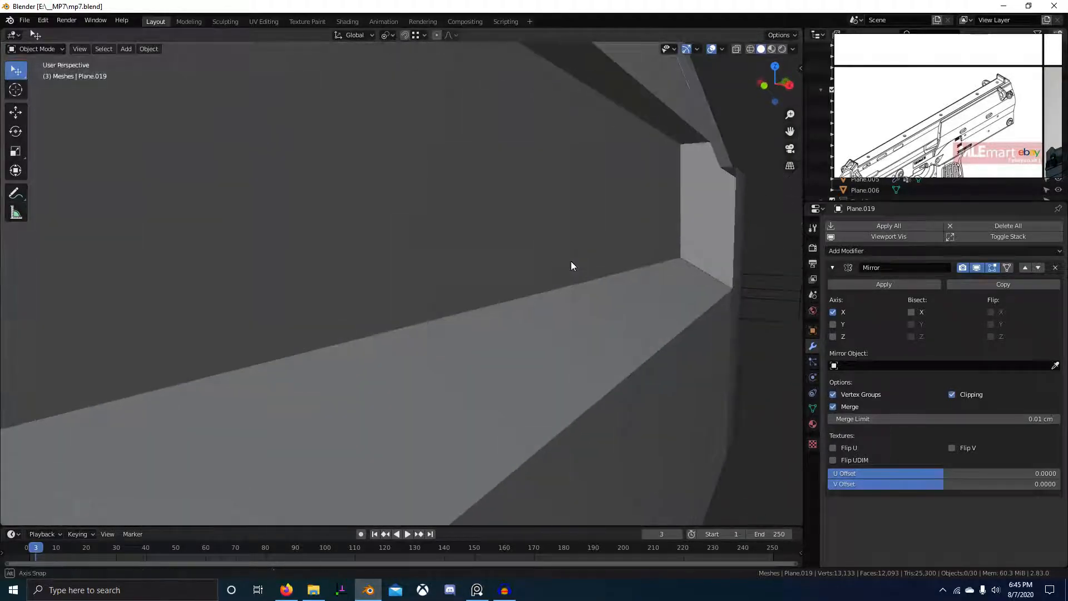
click(588, 226)
scroll(589, 226, down, 8)
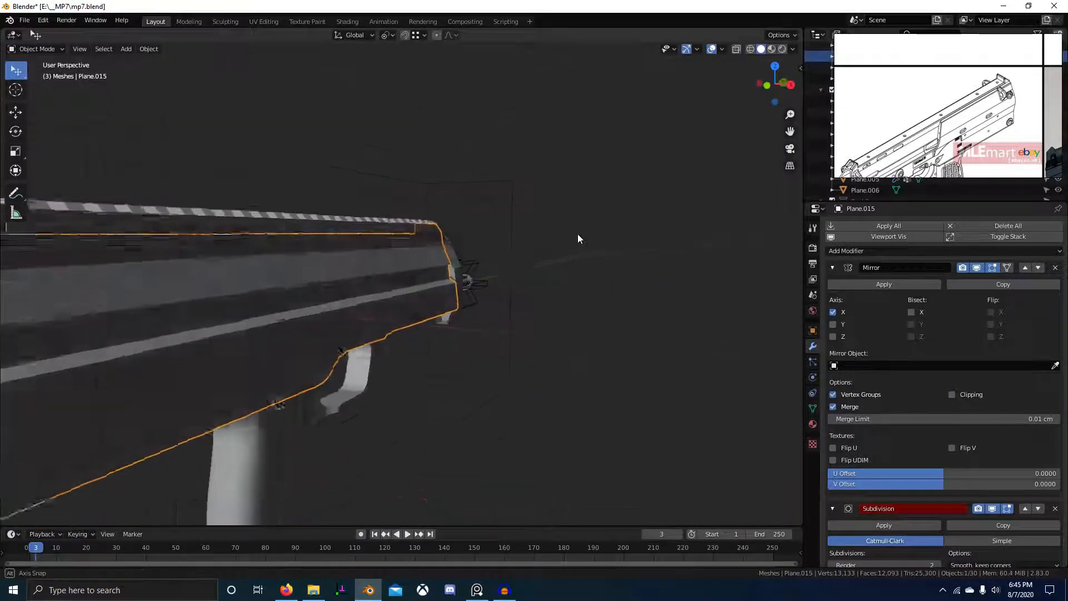
scroll(926, 129, down, 5)
scroll(907, 151, up, 6)
middle_drag(918, 156, 961, 130)
scroll(962, 129, up, 4)
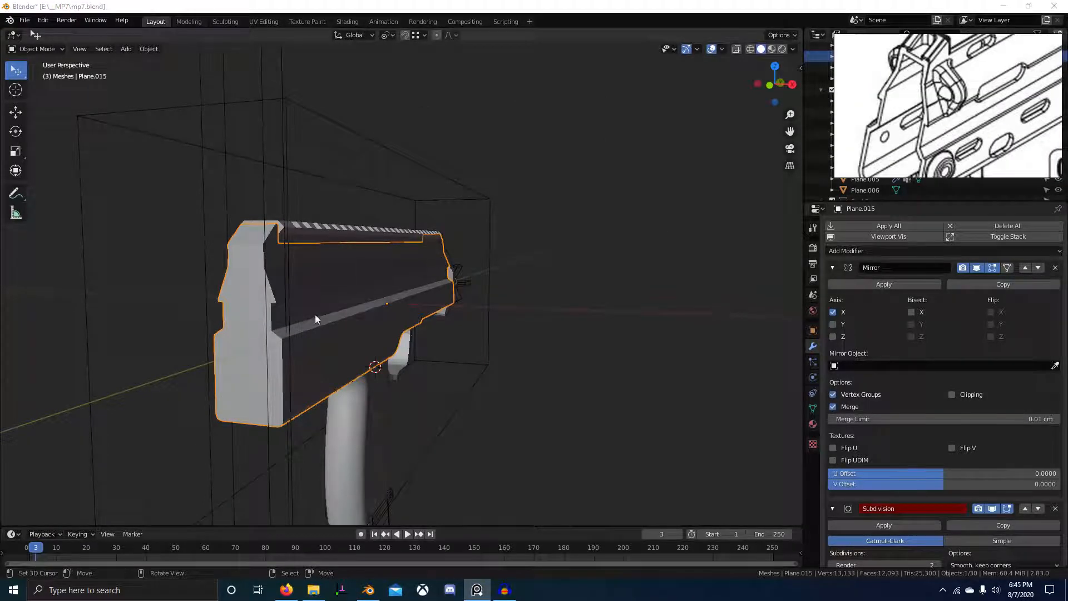
Select all coplanar faces of the receiver's recessed side strip and move them about 0.093 cm outward along X.
right_click(298, 315)
key(Tab)
key(3)
right_click(280, 316)
key(shift+g)
key(c)
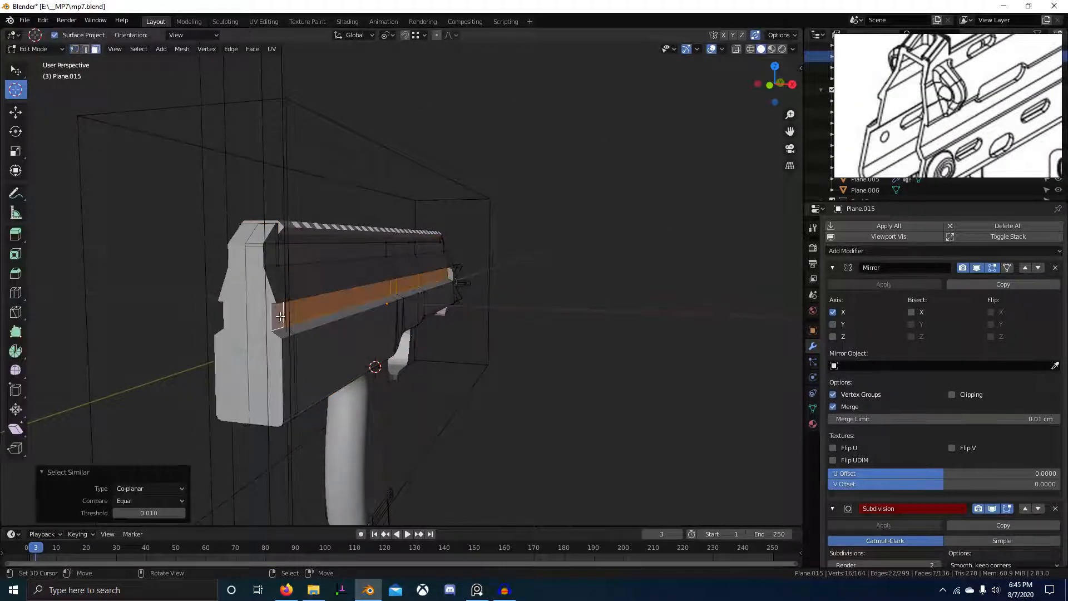
shift+middle_drag(292, 319, 464, 302)
scroll(464, 302, up, 5)
key(g)
key(x)
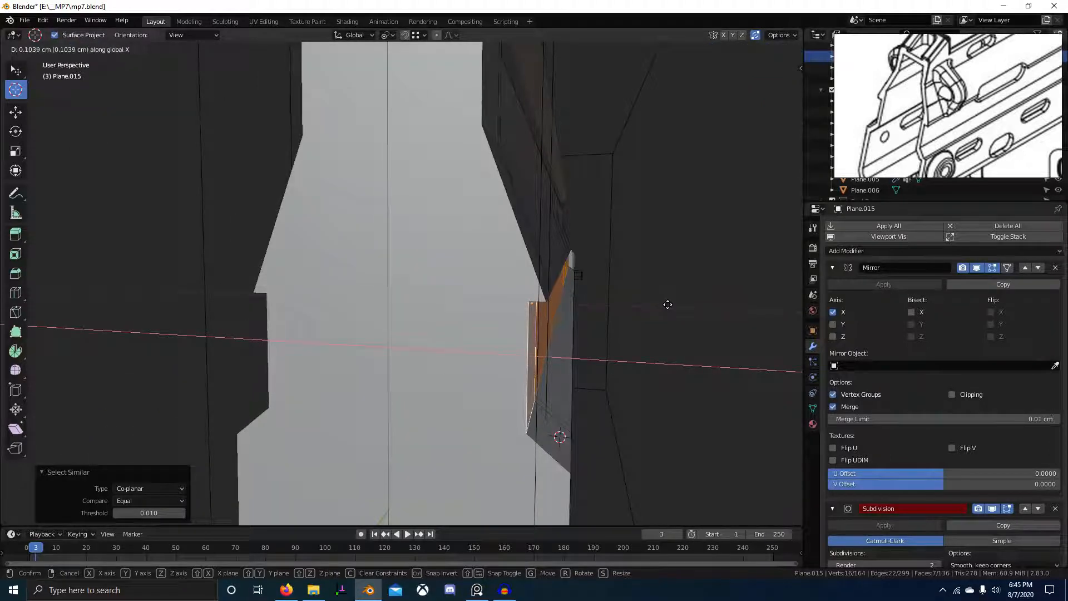
click(652, 298)
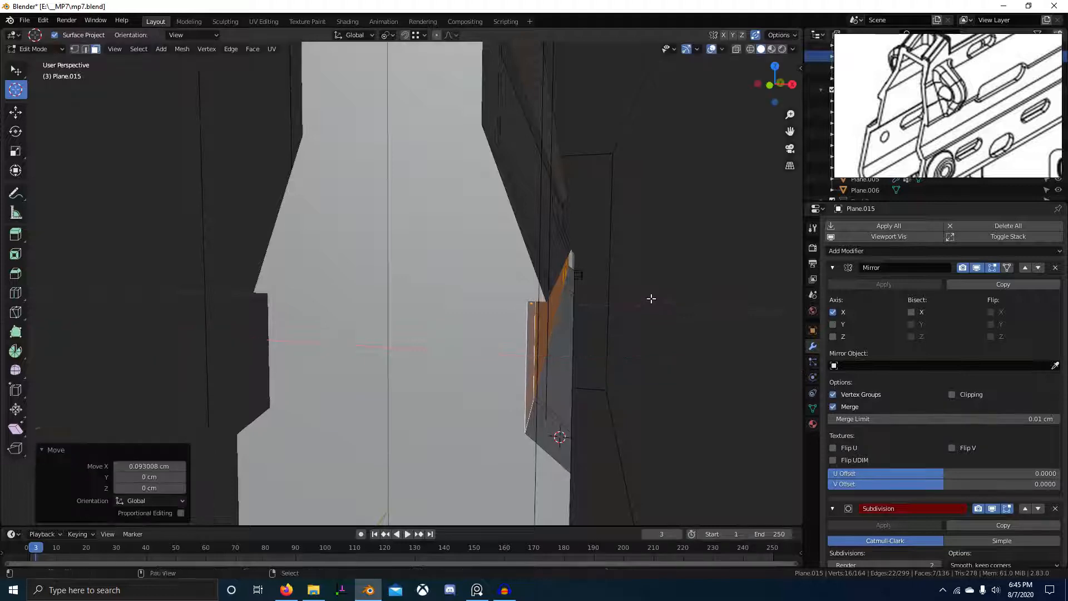
Review the receiver, trigger guard and grip from several sides with everything deselected.
scroll(651, 299, down, 10)
middle_drag(651, 300, 543, 350)
key(alt+a)
key(Tab)
scroll(401, 353, up, 2)
shift+middle_drag(400, 352, 402, 315)
scroll(629, 351, up, 4)
key(alt+a)
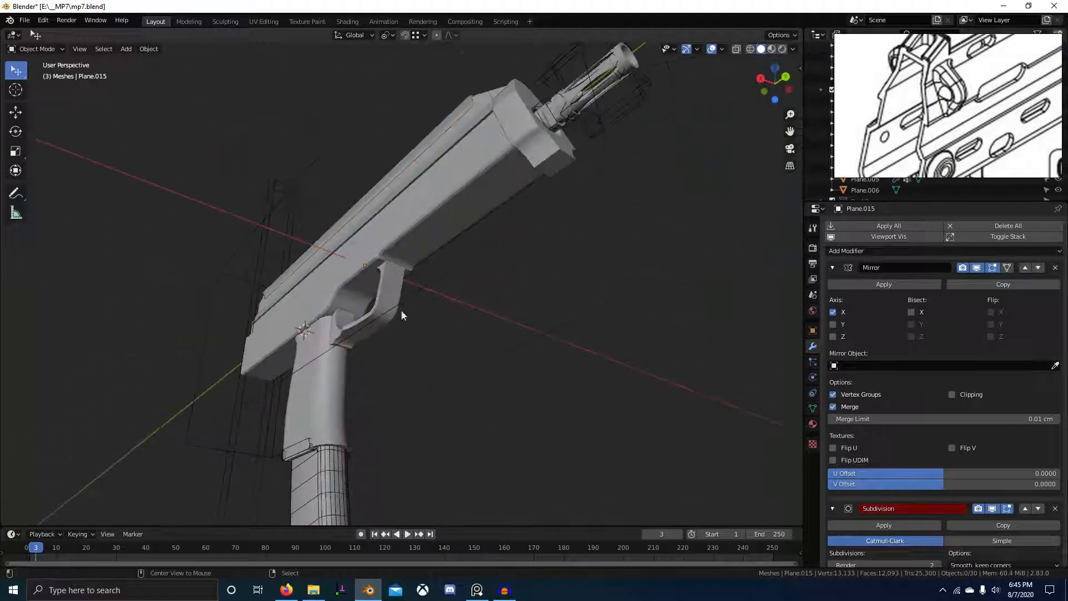
right_click(396, 257)
click(396, 257)
middle_drag(445, 264, 546, 335)
right_click(564, 313)
click(563, 321)
key(alt+a)
alt+scroll(561, 328, up, 1)
scroll(559, 327, up, 4)
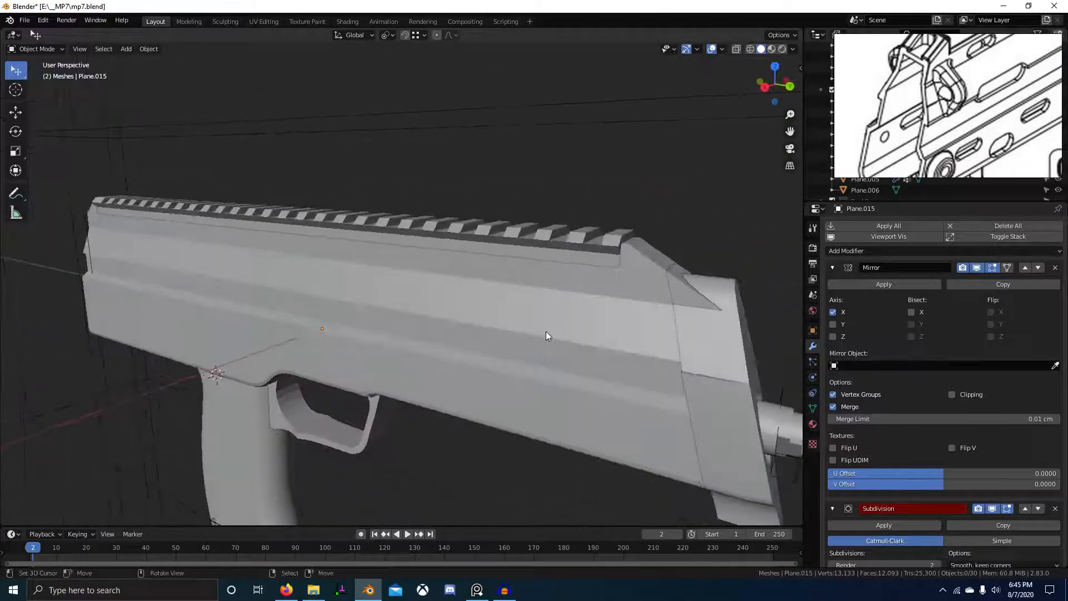
Change the lighting of the viewport's solid shading and save the file.
click(792, 49)
click(785, 103)
middle_drag(477, 215, 679, 282)
scroll(678, 266, down, 3)
scroll(680, 282, up, 4)
key(ctrl+s)
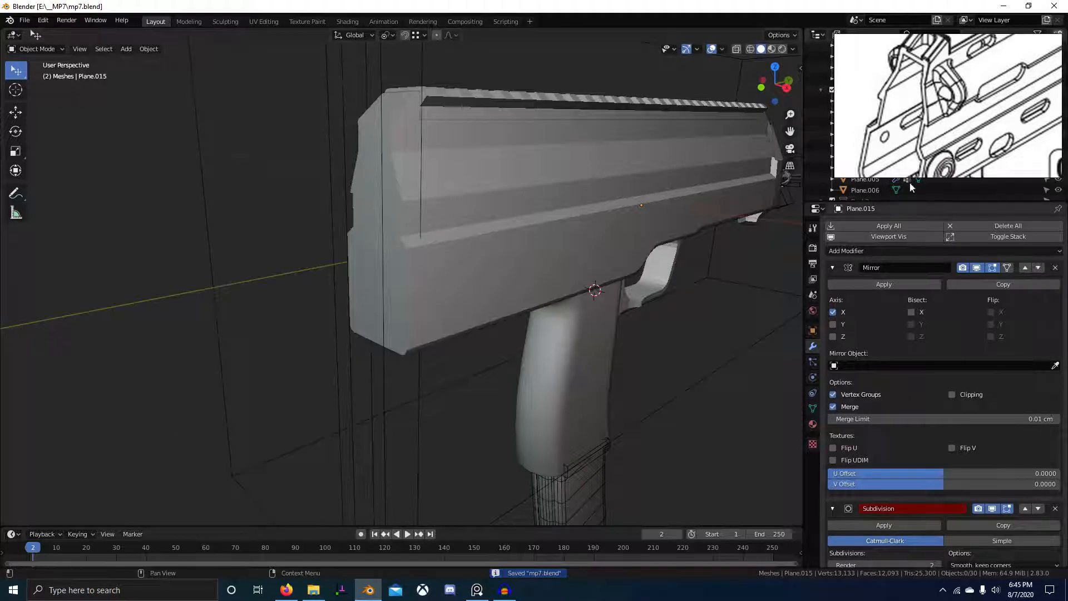
Study the receiver's side details in the line drawing reference and compare them with the model.
scroll(935, 131, down, 3)
middle_drag(940, 125, 897, 173)
scroll(868, 133, down, 1)
scroll(946, 133, up, 3)
scroll(1004, 113, down, 3)
middle_drag(674, 179, 629, 176)
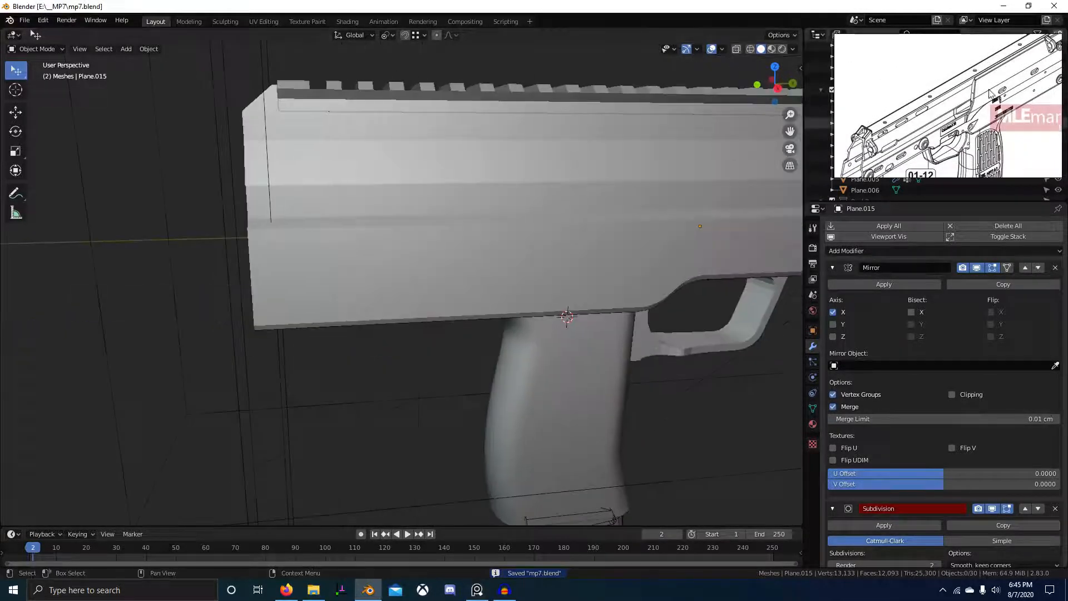
scroll(543, 134, down, 1)
Show the model see-through in the right side view and select the side reference photo over the receiver.
key(KP_3)
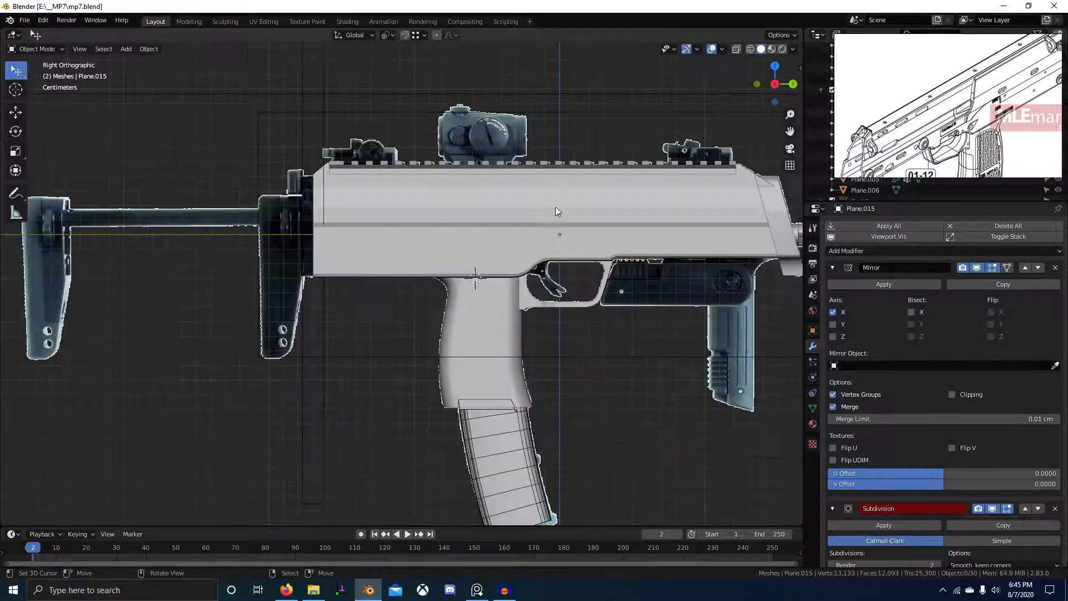
key(alt+z)
scroll(613, 250, up, 5)
click(551, 251)
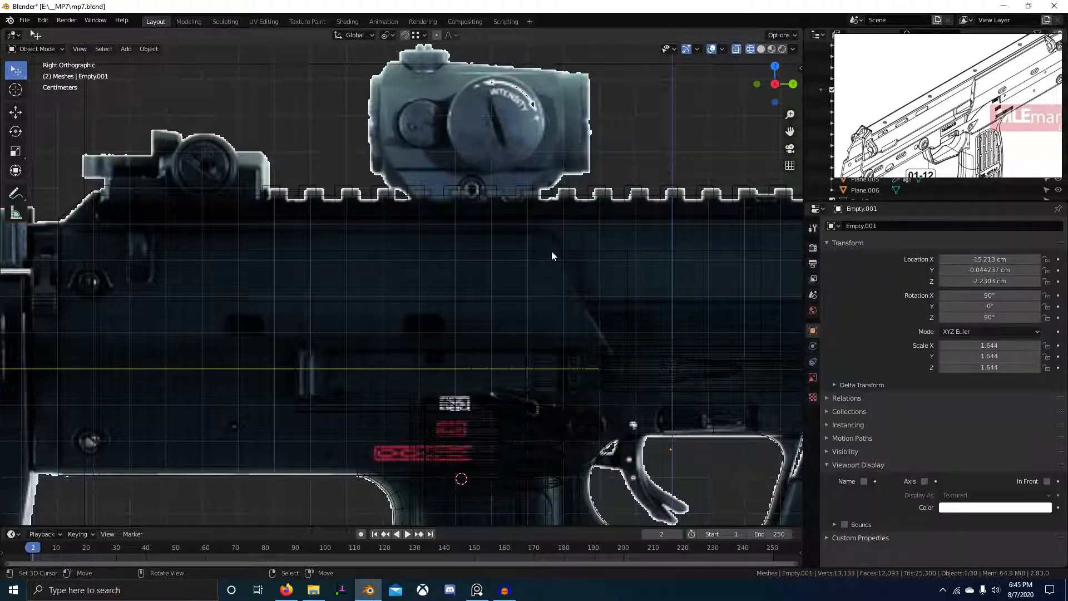
scroll(559, 252, down, 4)
key(shift+a)
mouse_move(525, 250)
click(614, 252)
scroll(566, 275, down, 5)
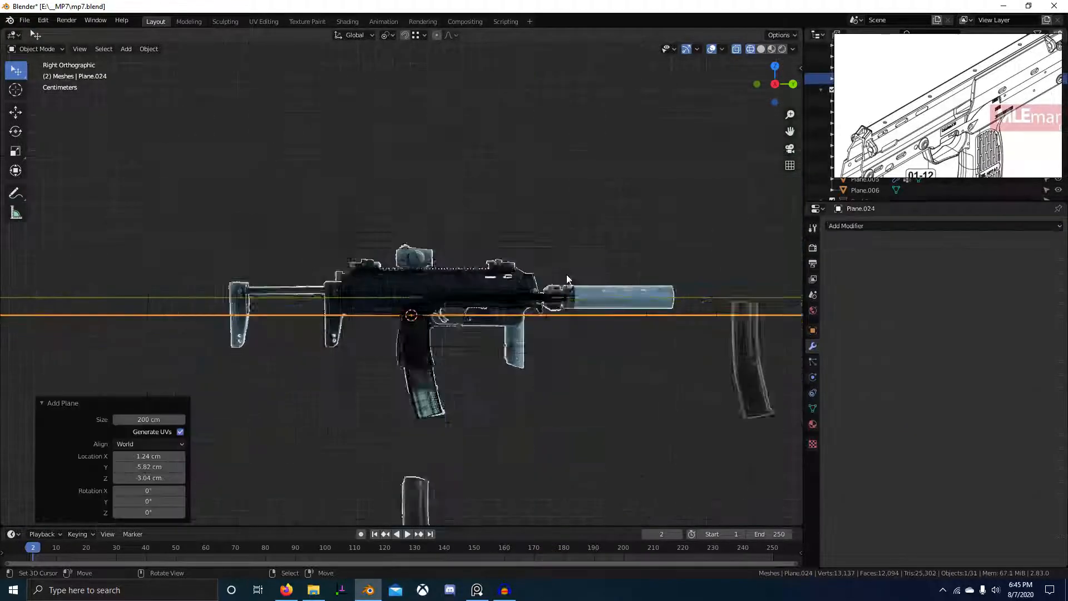
key(r)
key(y)
key(Return)
scroll(648, 338, down, 8)
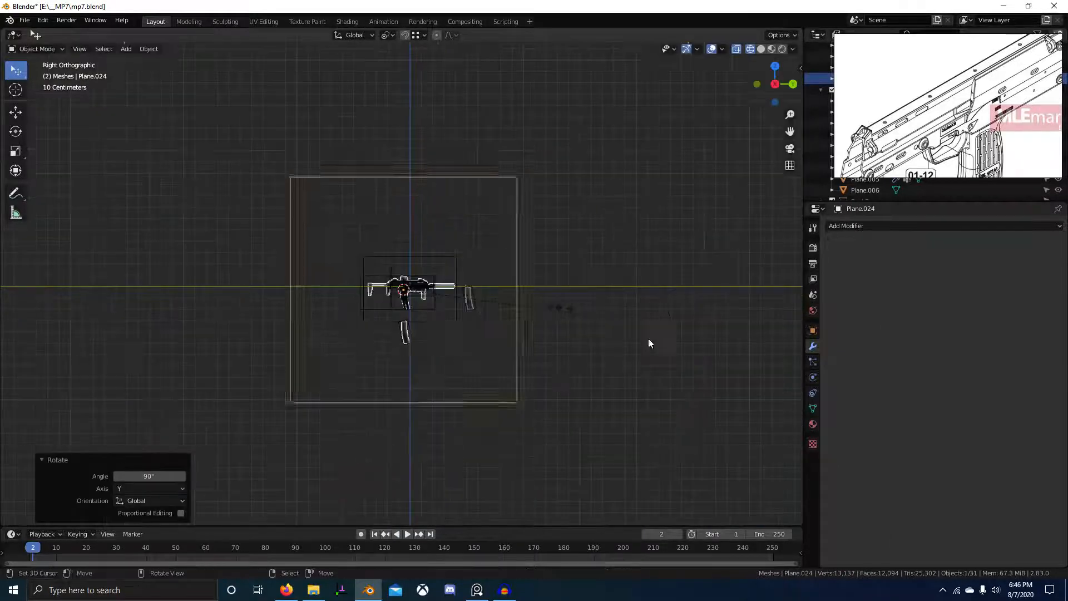
key(s)
click(500, 297)
scroll(510, 295, up, 8)
key(s)
click(430, 311)
scroll(571, 361, up, 6)
key(g)
click(586, 330)
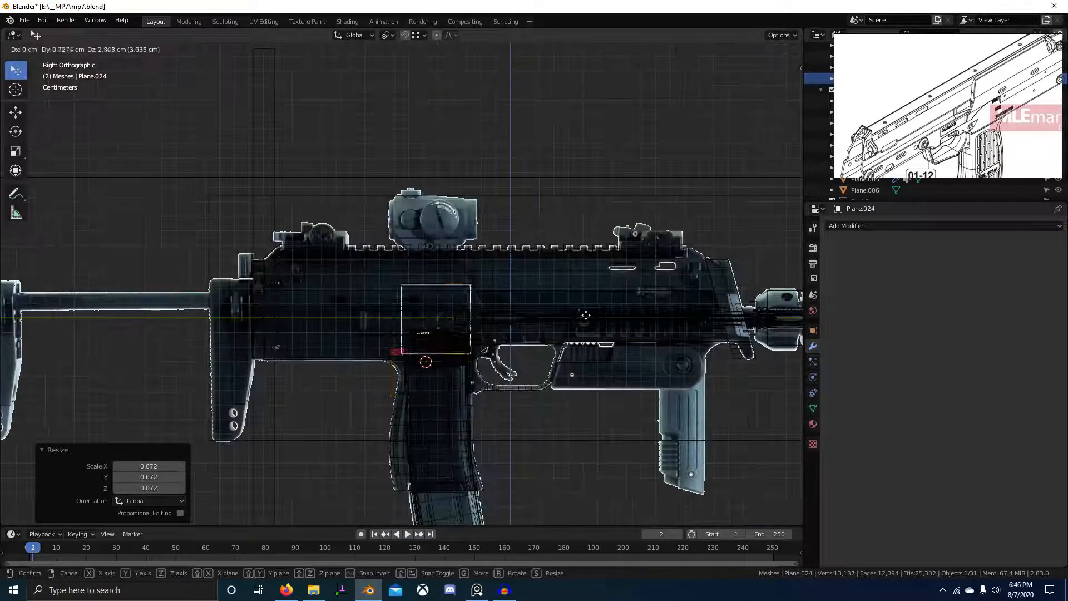
scroll(621, 341, up, 5)
key(s)
click(609, 349)
shift+middle_drag(609, 349, 519, 296)
key(Delete)
Open the receiver body for editing and show it see-through over the side photo around the area above the trigger guard.
right_click(535, 285)
scroll(566, 296, down, 3)
scroll(462, 291, down, 3)
key(shift+z)
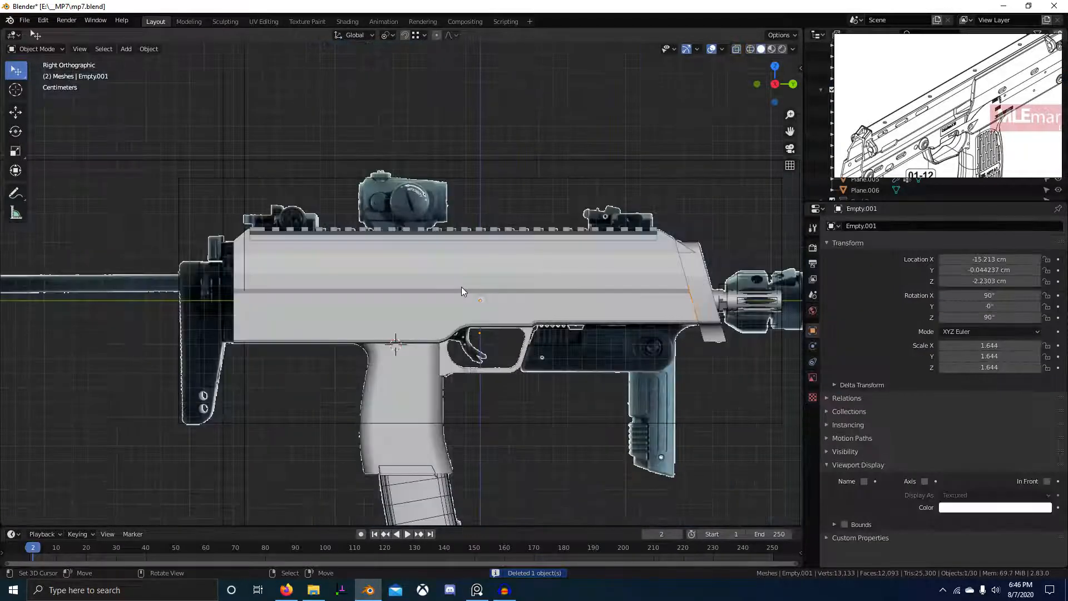
right_click(462, 291)
key(Tab)
scroll(449, 295, up, 3)
shift+middle_drag(578, 328, 559, 326)
key(shift+z)
scroll(465, 310, up, 5)
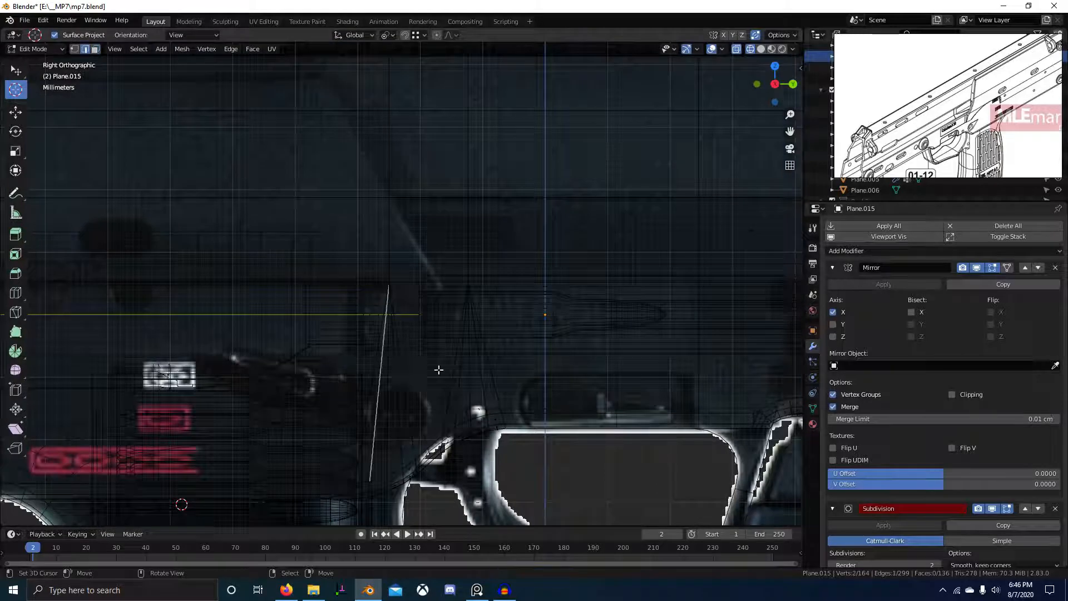
Dissolve the fan of converging edges on the receiver's lower side above the trigger guard and save the file.
key(shift+z)
middle_drag(439, 370, 559, 360)
drag(423, 343, 647, 311)
right_click(647, 311)
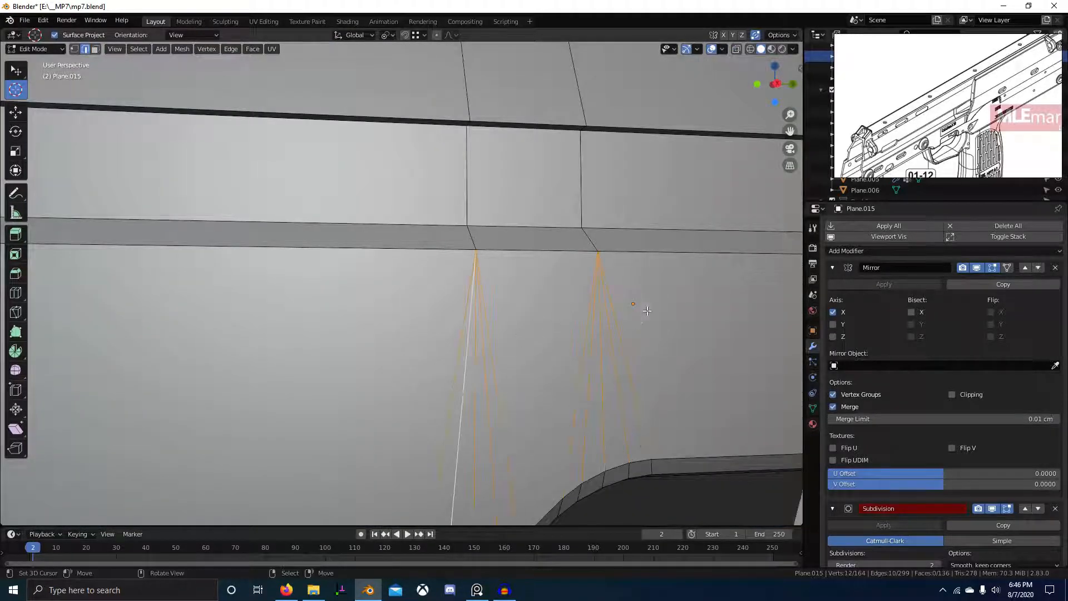
scroll(634, 326, down, 4)
key(ctrl+x)
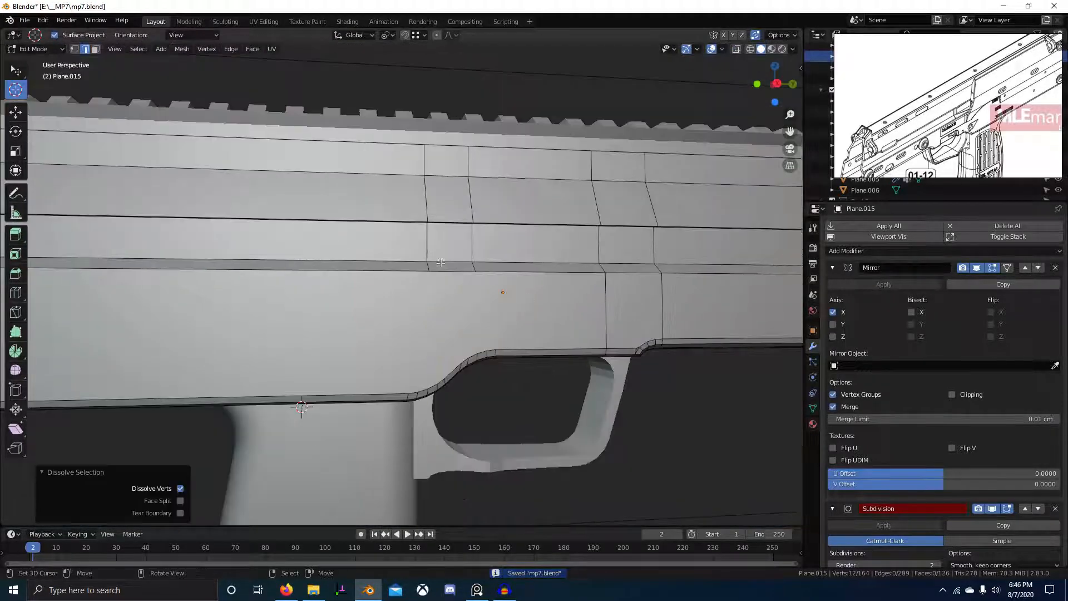
Dissolve the leftover vertical edges and their vertices on the receiver's upper side above the trigger guard's rear.
alt+click(430, 269)
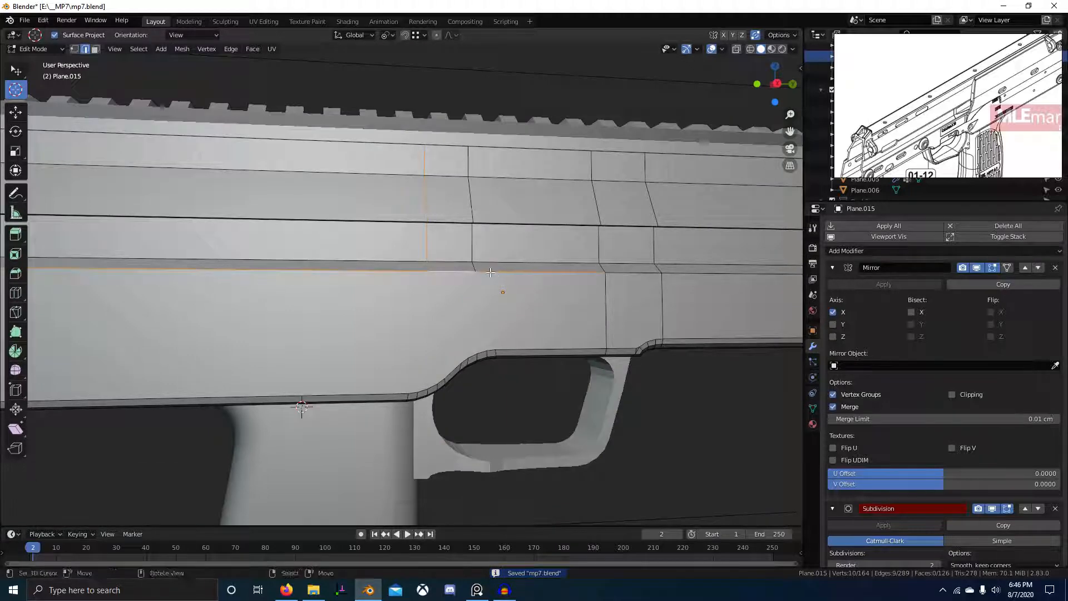
key(ctrl+x)
middle_drag(470, 249, 656, 216)
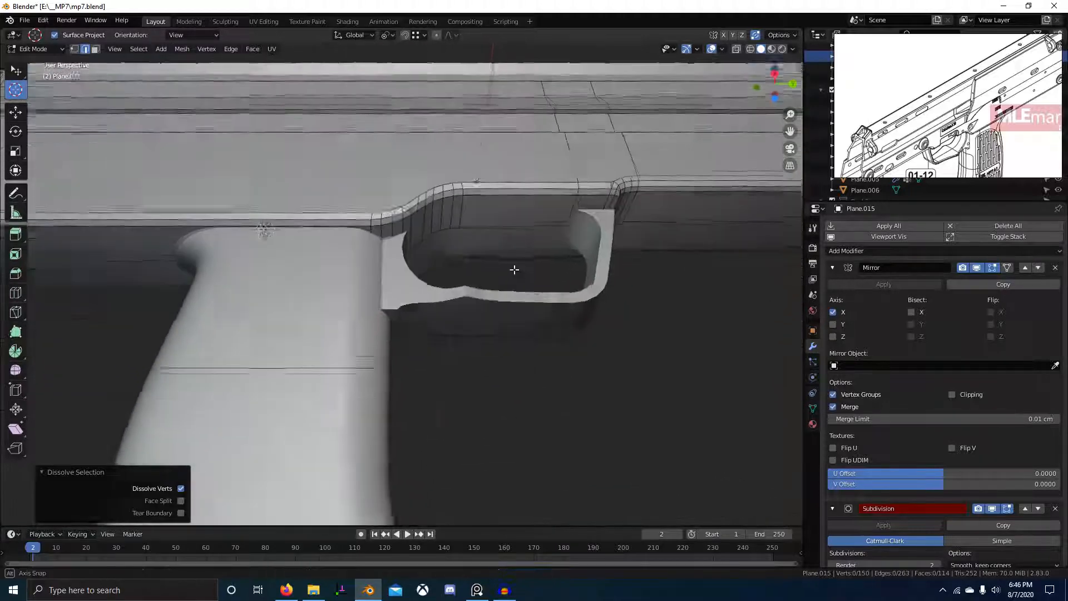
Compare the receiver area above the trigger with the close-up reference photo and the right side photo.
scroll(953, 113, down, 5)
middle_drag(974, 111, 954, 114)
scroll(954, 117, up, 7)
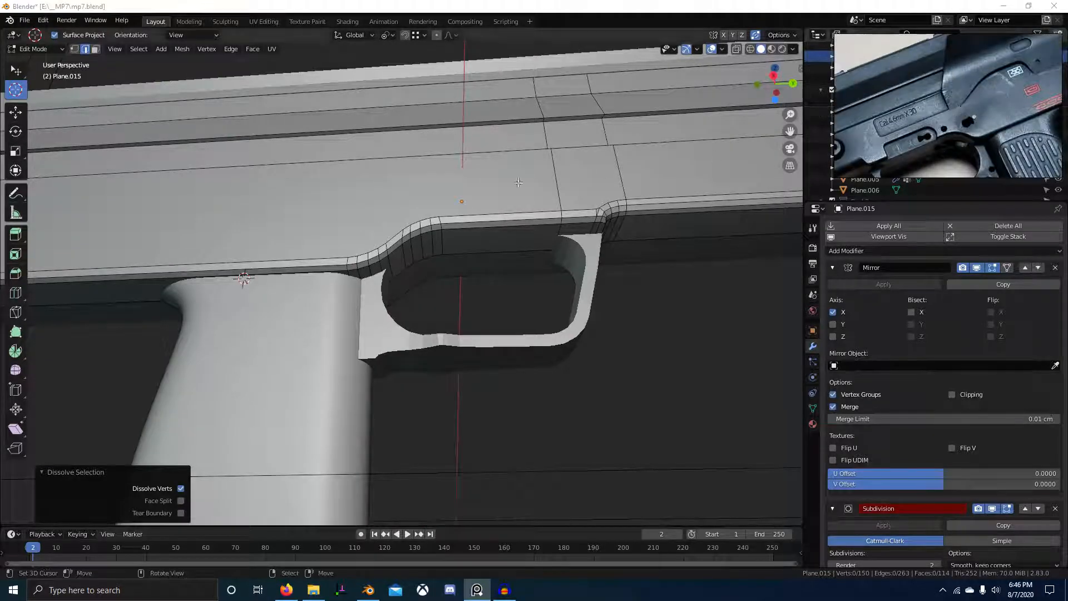
scroll(412, 312, down, 4)
key(KP_3)
key(z)
shift+middle_drag(350, 299, 401, 293)
scroll(401, 294, up, 6)
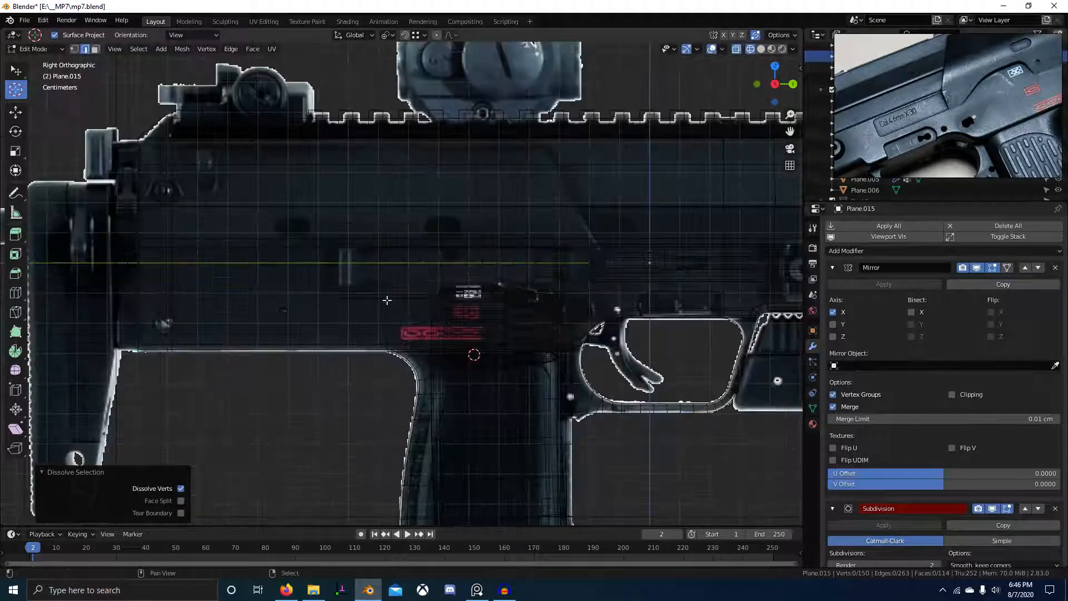
shift+middle_drag(528, 280, 501, 295)
middle_drag(1022, 90, 879, 162)
scroll(820, 183, down, 1)
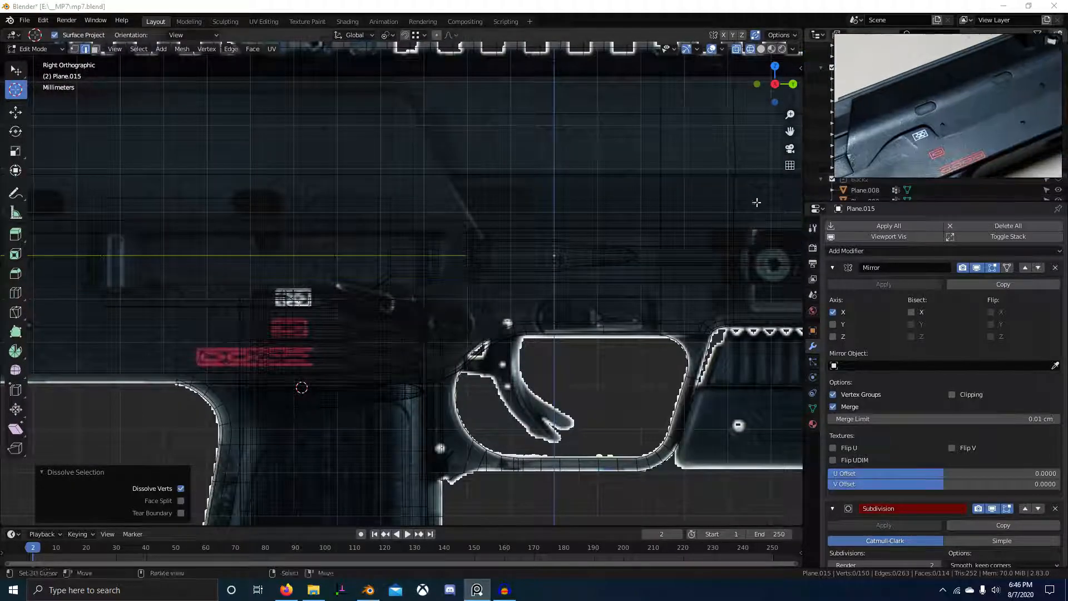
Examine the receiver's slots, grip junction and pins in the left side view and the left side reference photo.
scroll(944, 113, down, 3)
middle_drag(629, 239, 497, 271)
key(ctrl+KP_3)
scroll(971, 109, down, 3)
middle_drag(970, 100, 965, 156)
scroll(952, 119, up, 3)
middle_drag(933, 121, 983, 84)
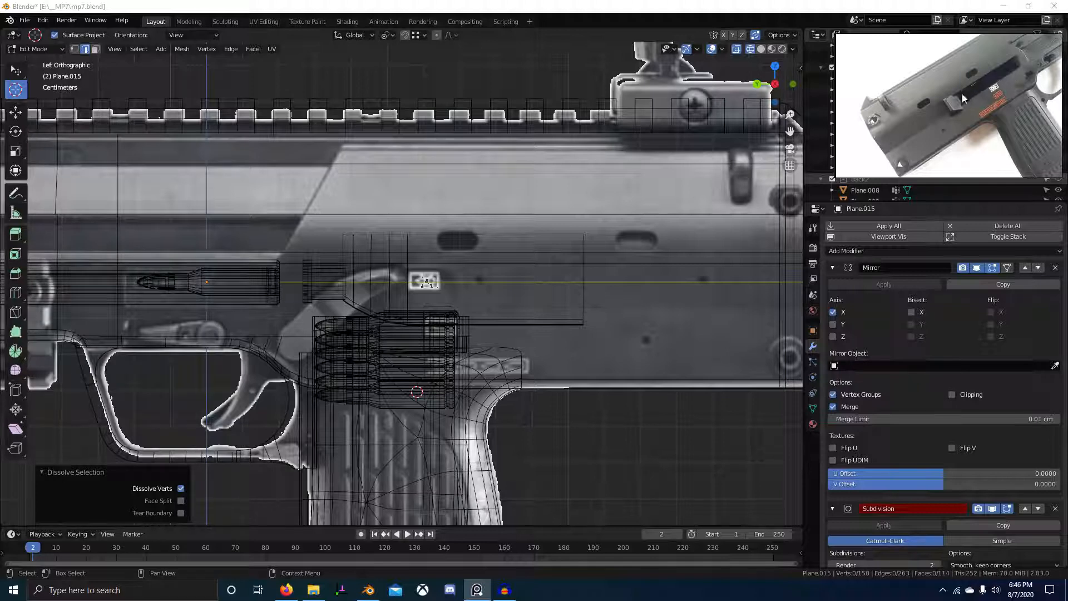
scroll(962, 94, down, 2)
middle_drag(962, 94, 894, 59)
scroll(894, 59, down, 3)
scroll(932, 134, up, 3)
middle_drag(932, 119, 979, 183)
scroll(971, 74, down, 2)
scroll(979, 189, down, 1)
middle_drag(899, 98, 930, 155)
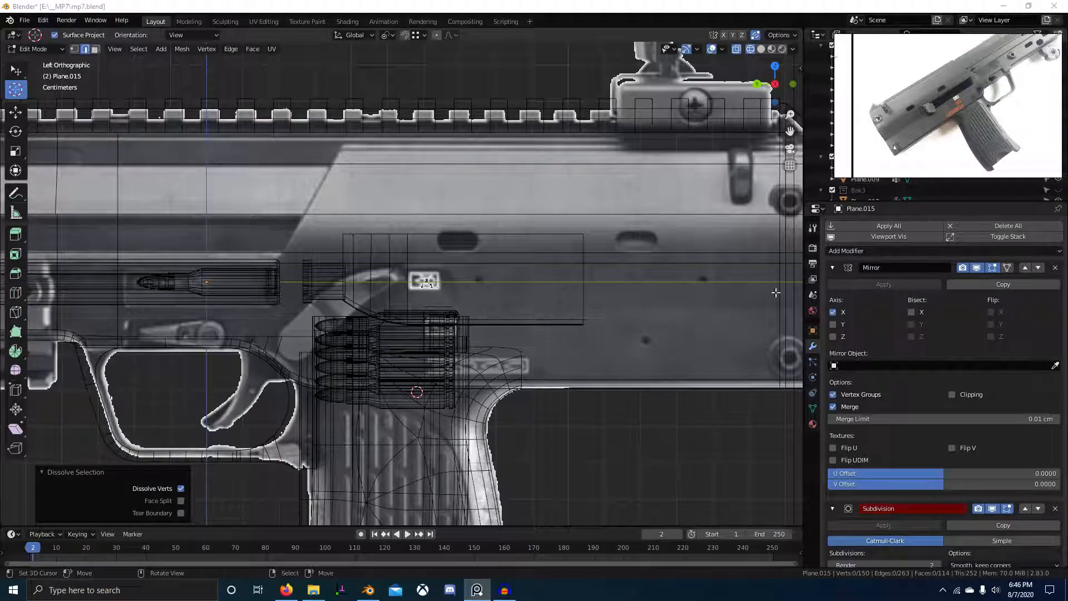
Compare the right and left orthographic views of the receiver with the model shown see-through.
scroll(724, 294, down, 3)
middle_drag(412, 289, 461, 298)
key(KP_3)
scroll(523, 297, up, 3)
middle_drag(461, 298, 474, 296)
key(KP_3)
key(ctrl+KP_3)
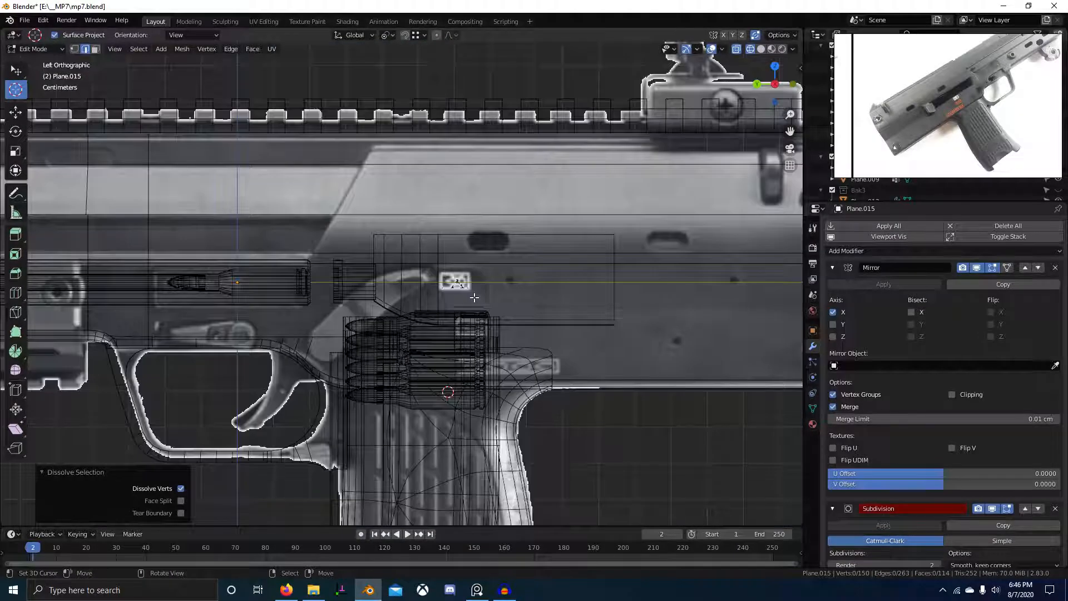
Leave mesh editing and move the left side reference image about -0.055 cm along Y and 0.08 cm along Z.
scroll(474, 298, down, 3)
key(Tab)
click(650, 286)
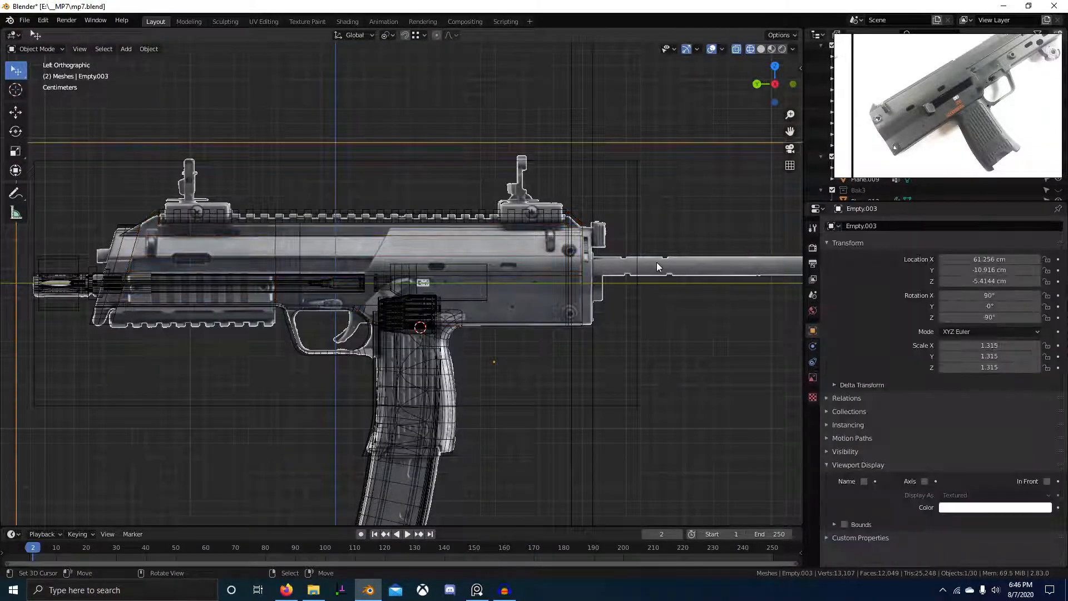
scroll(657, 266, up, 6)
key(g)
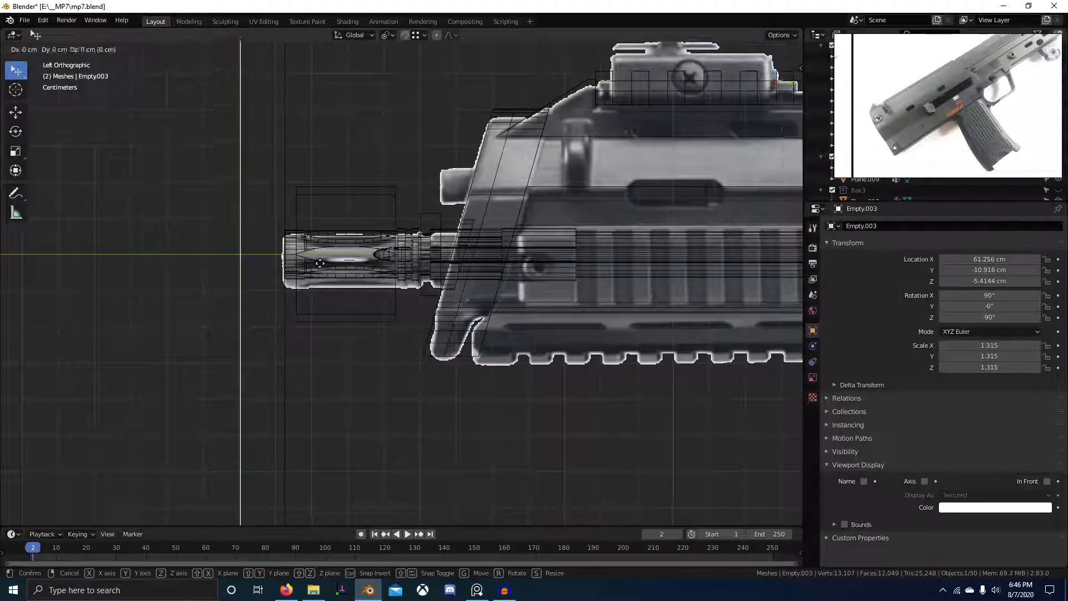
click(320, 263)
Raise the left side reference image about 0.219 cm along Z at the receiver's rear end.
scroll(334, 245, down, 6)
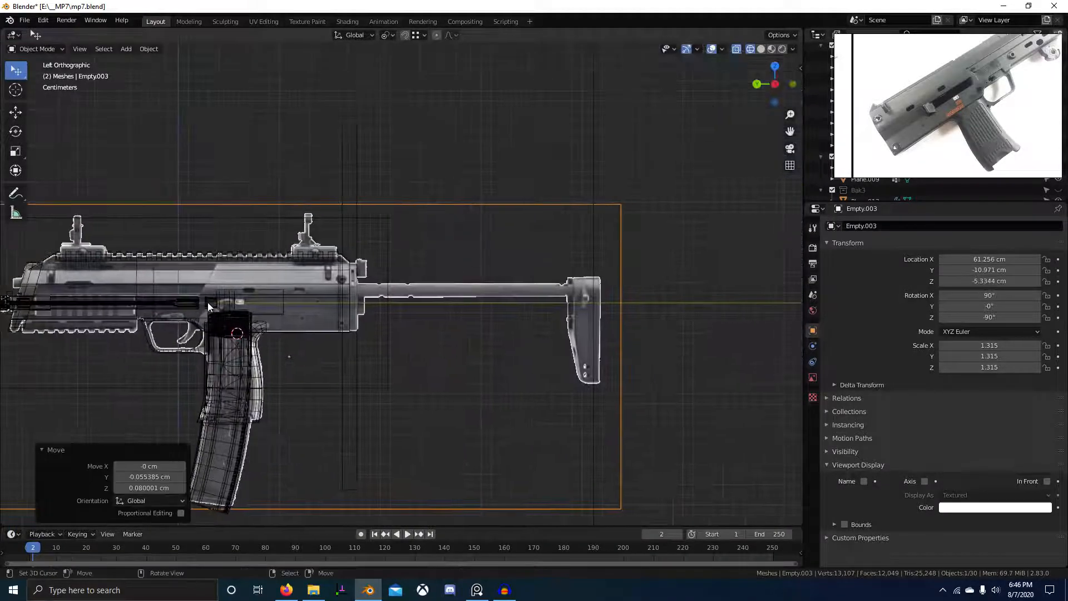
scroll(396, 302, up, 1)
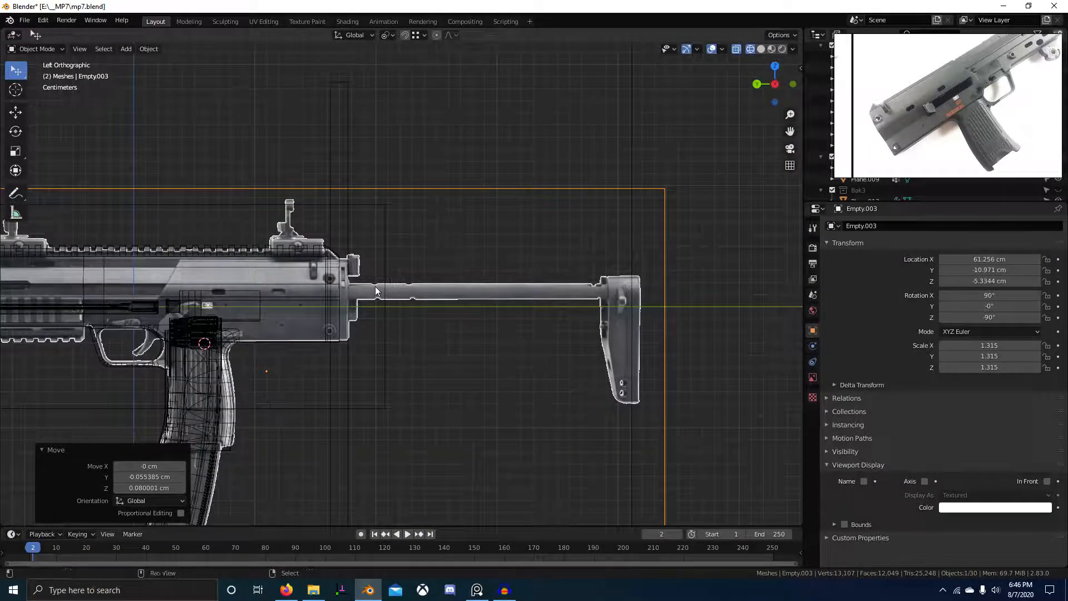
scroll(495, 301, up, 4)
scroll(550, 310, up, 2)
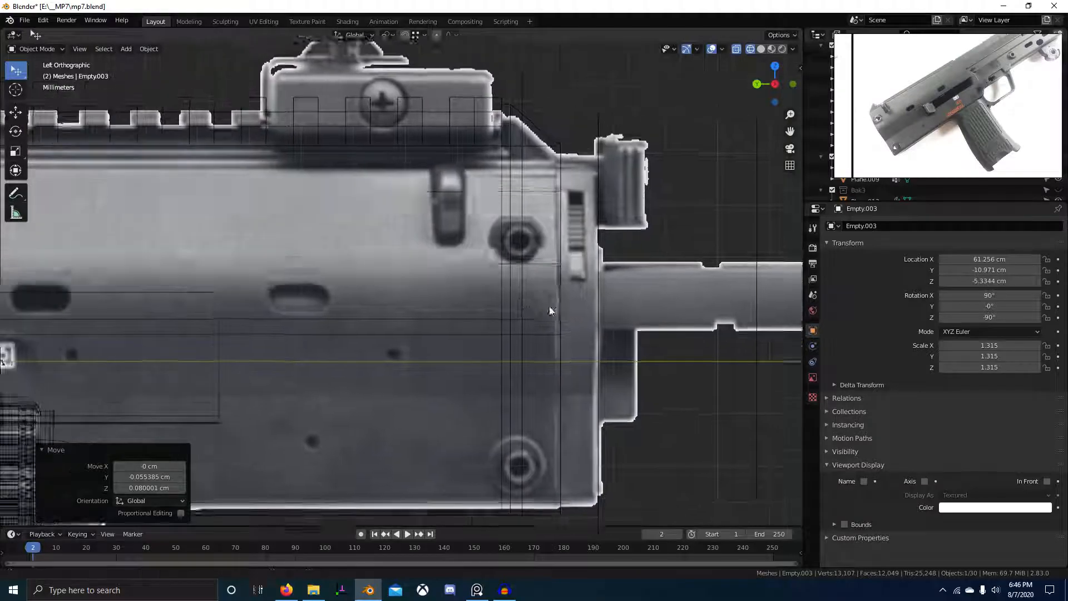
shift+middle_drag(550, 310, 589, 319)
key(g)
key(z)
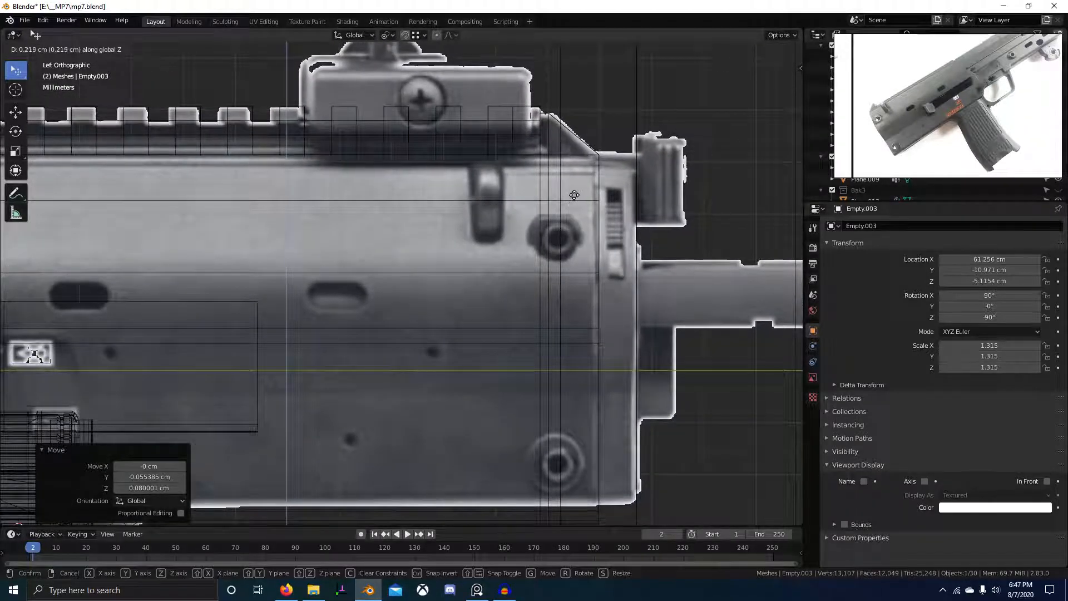
click(574, 195)
Lower the left side reference image about 0.16 cm along Z.
scroll(572, 217, down, 2)
key(g)
key(z)
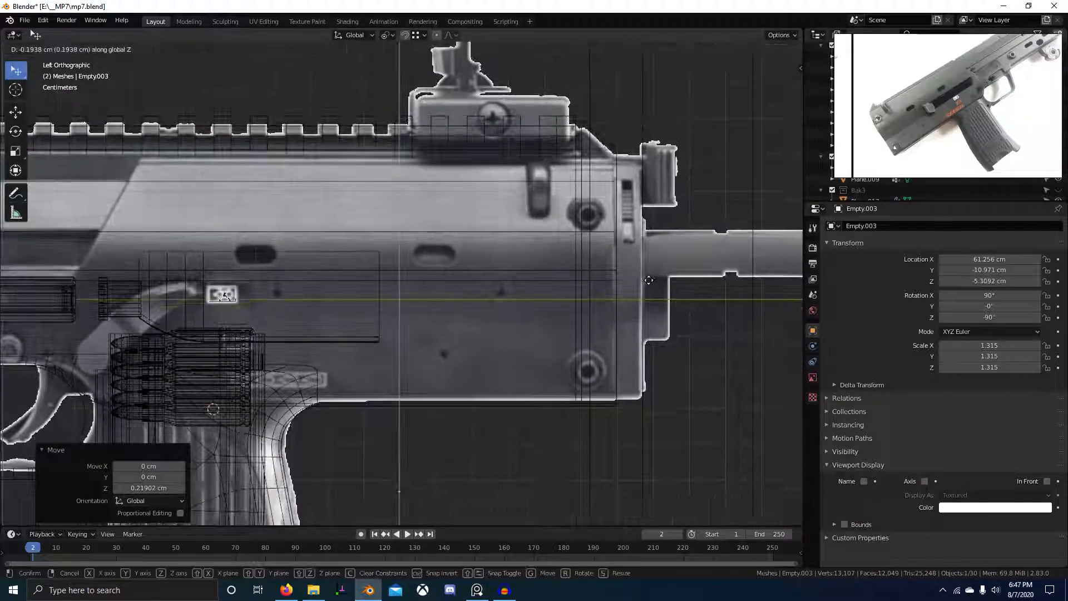
click(653, 268)
Check the alignment against the right side photo and lower the left side reference image about 0.049 cm along Z.
key(ctrl+KP_3)
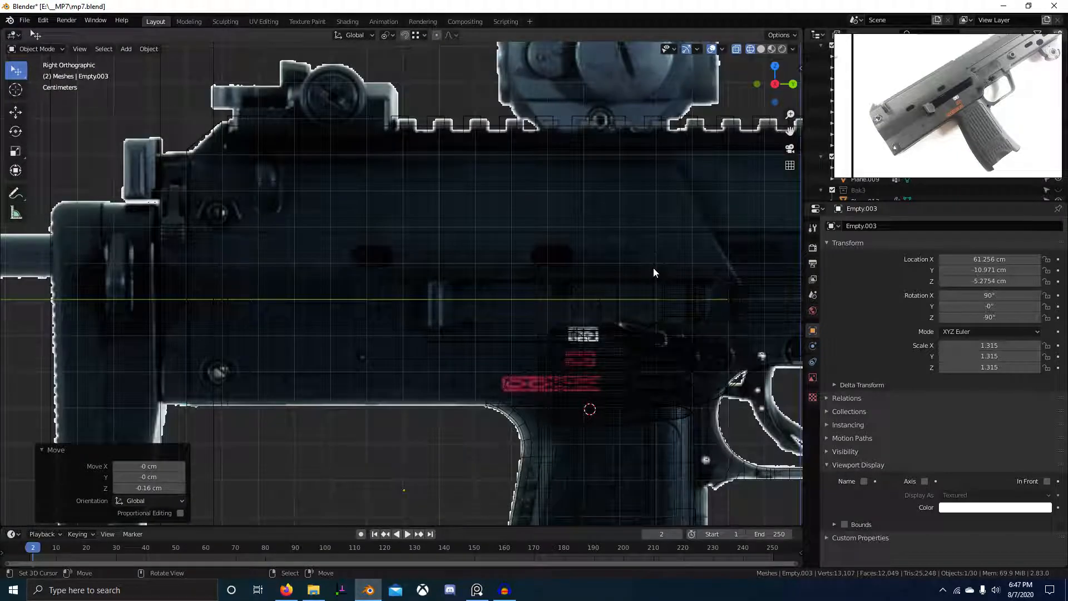
shift+middle_drag(653, 268, 781, 330)
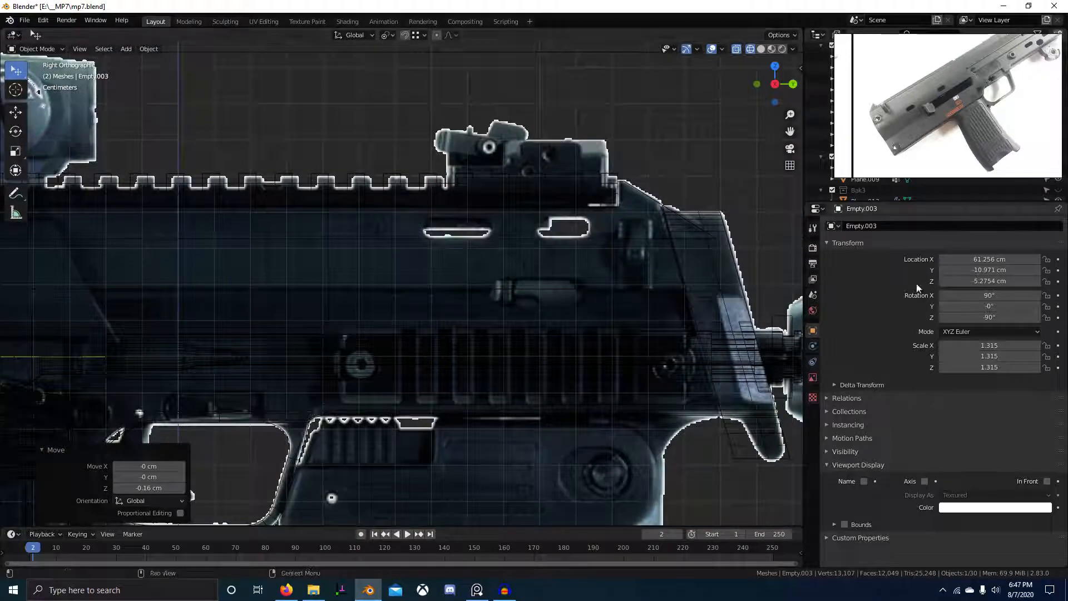
middle_drag(634, 265, 610, 268)
key(KP_3)
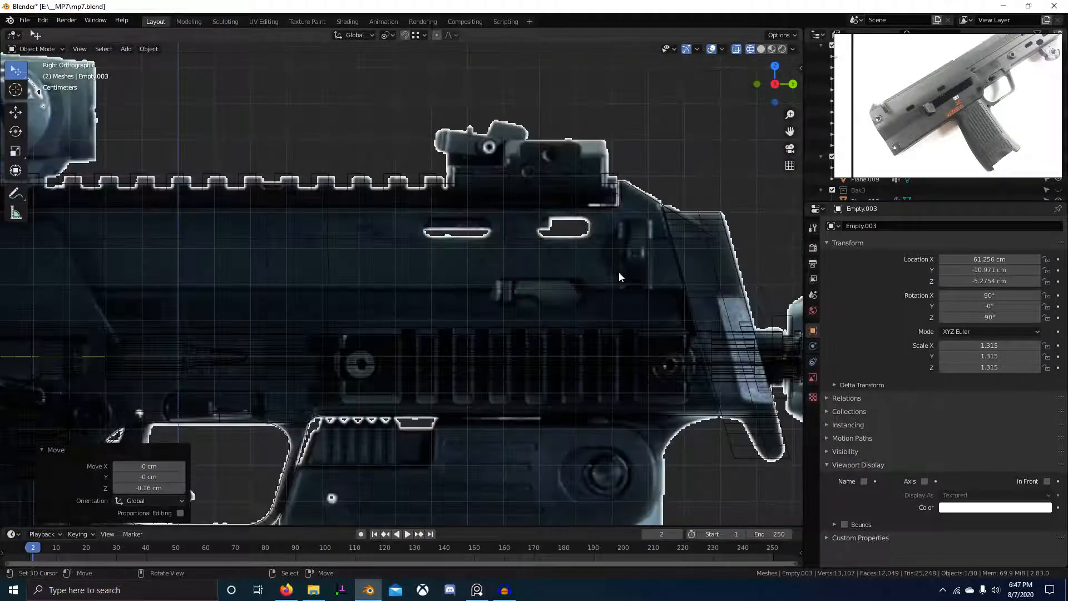
key(ctrl+KP_3)
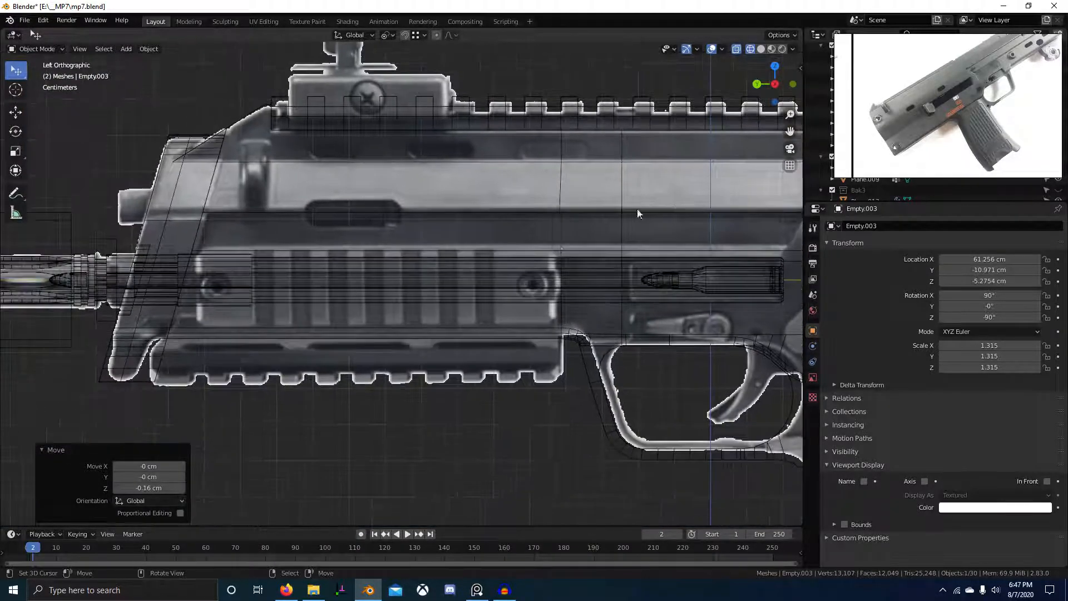
key(g)
key(z)
click(559, 250)
Lower the left side reference image about 0.1 cm along Z to match the receiver's bottom edge near the rear.
scroll(639, 263, down, 2)
shift+middle_drag(639, 262, 100, 219)
scroll(392, 267, up, 4)
key(g)
key(z)
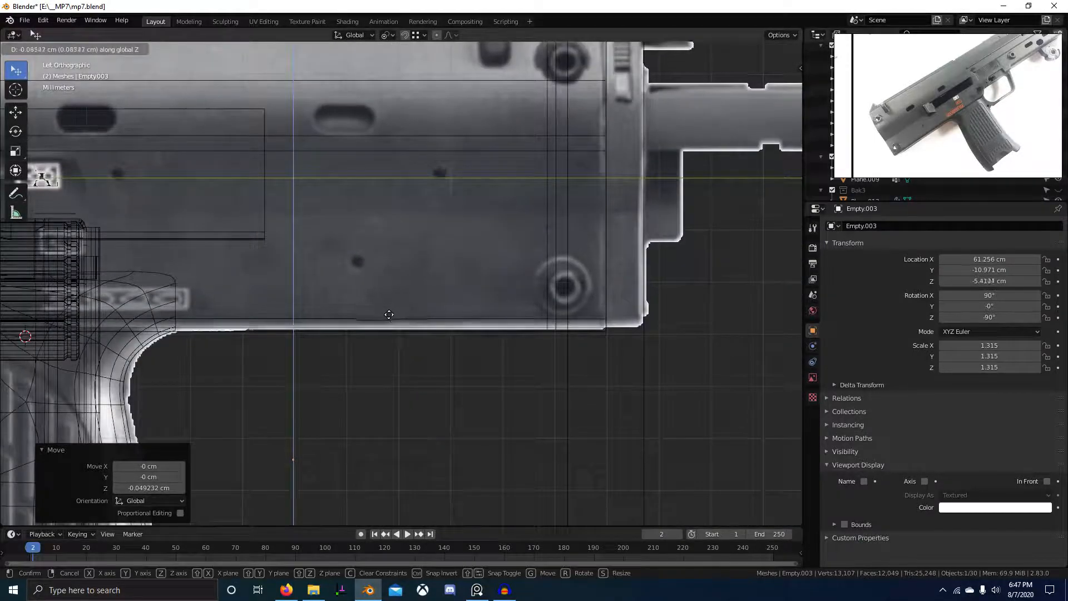
click(388, 320)
Place the 3D cursor at the tip of the muzzle and make the 3D cursor the transform pivot point.
scroll(440, 303, down, 4)
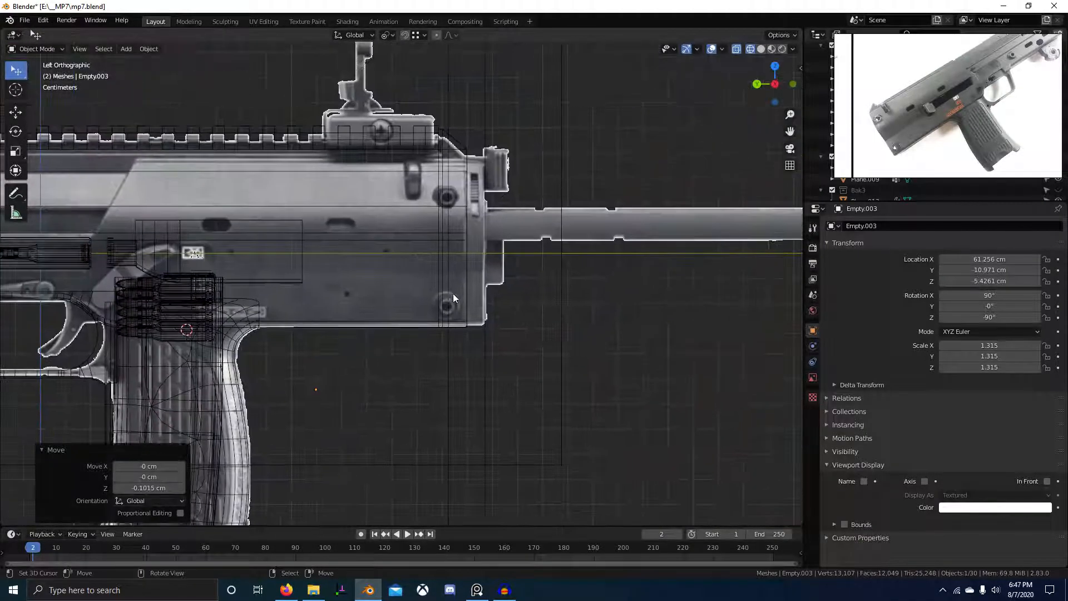
shift+middle_drag(377, 274, 711, 283)
shift+middle_drag(155, 309, 292, 307)
shift+middle_drag(377, 324, 627, 281)
shift+middle_drag(531, 317, 182, 310)
shift+middle_drag(190, 246, 297, 301)
scroll(297, 301, up, 6)
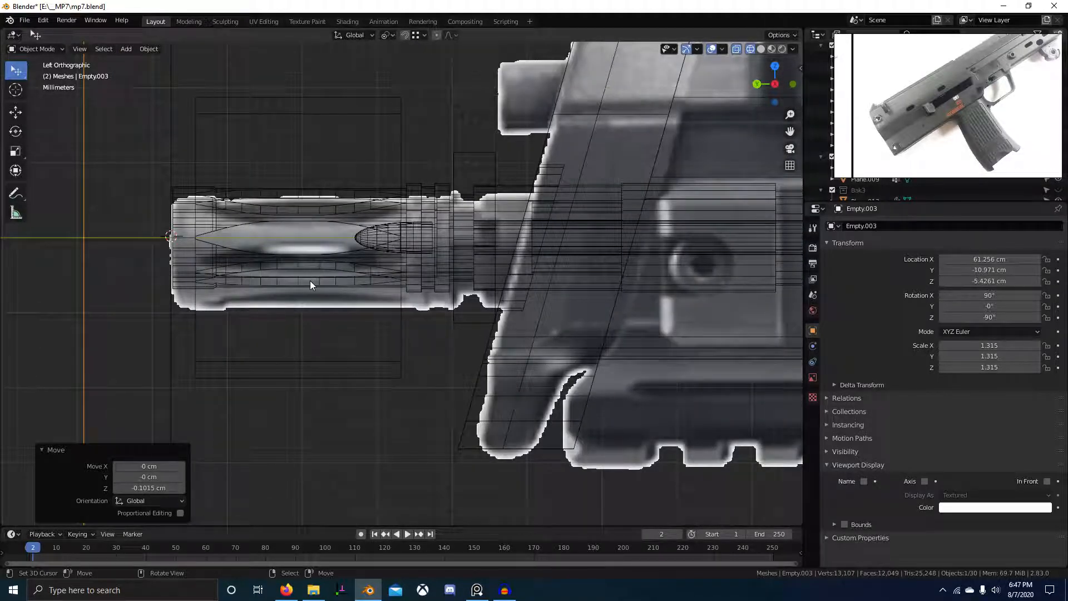
key(period)
click(407, 283)
right_click(520, 296)
Place the 3D cursor at the receiver's lower rear corner.
scroll(519, 296, down, 6)
shift+middle_drag(489, 311, 225, 279)
shift+middle_drag(556, 339, 174, 336)
scroll(174, 336, up, 5)
shift+middle_drag(695, 261, 516, 283)
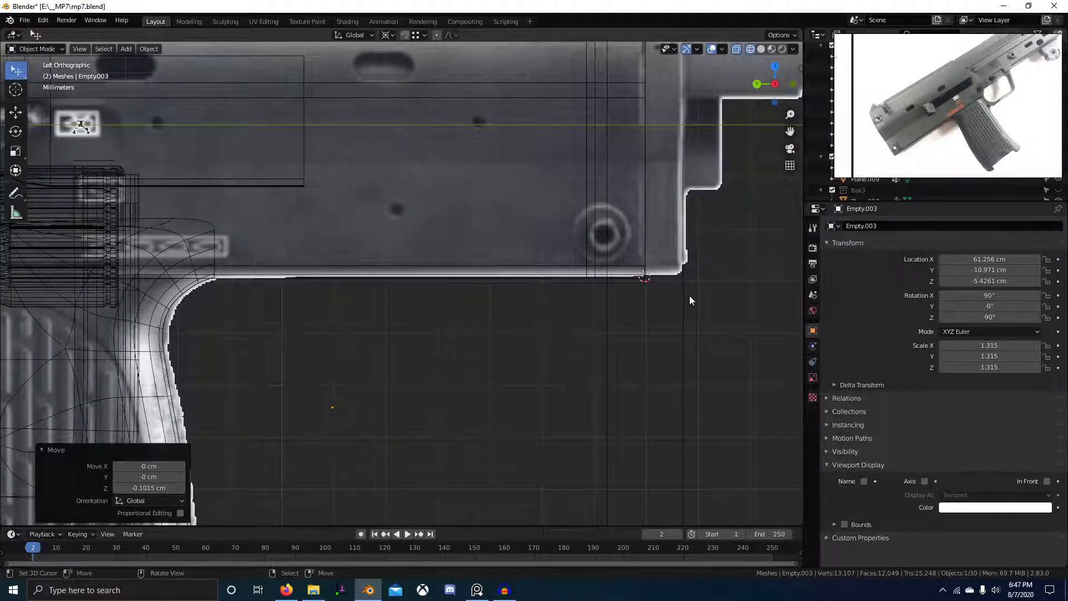
scroll(689, 298, down, 4)
key(s)
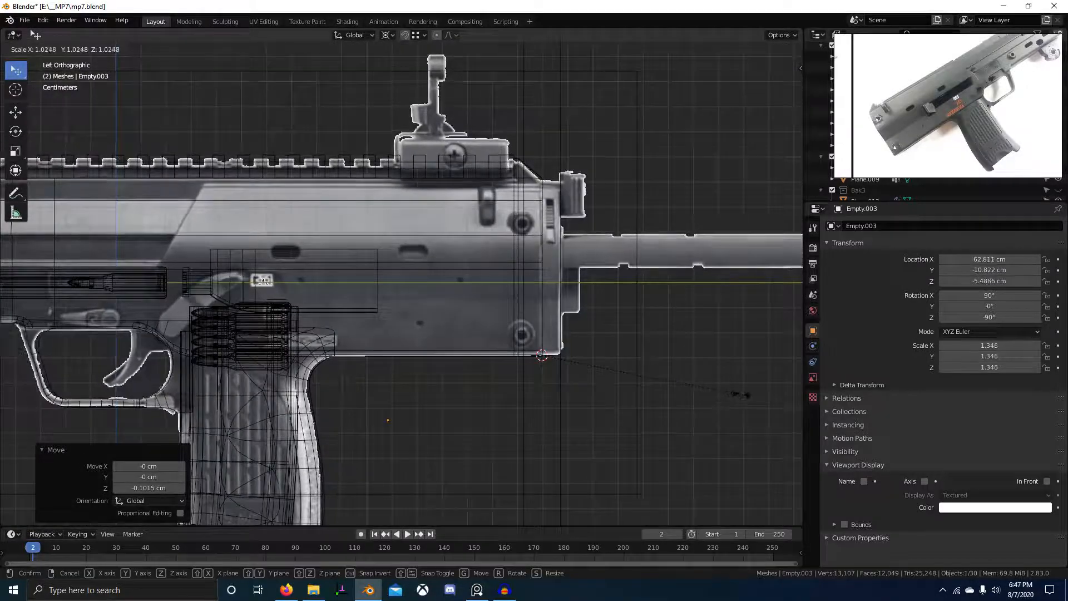
right_click(743, 395)
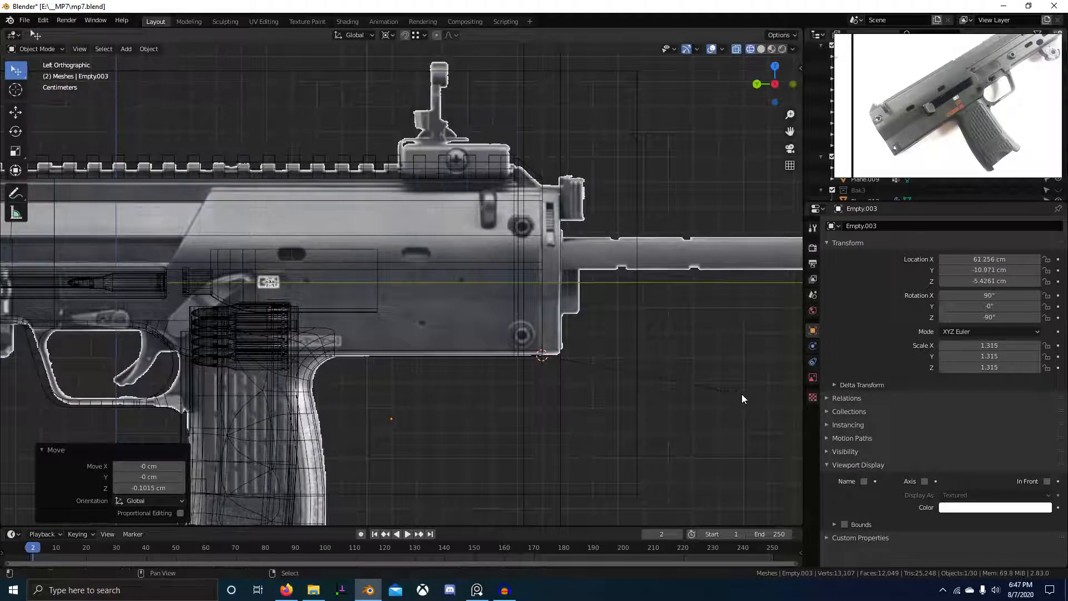
Move the left side reference image about 0.279 cm along Y at the receiver's rear and grip.
shift+middle_drag(412, 361, 487, 376)
key(g)
key(y)
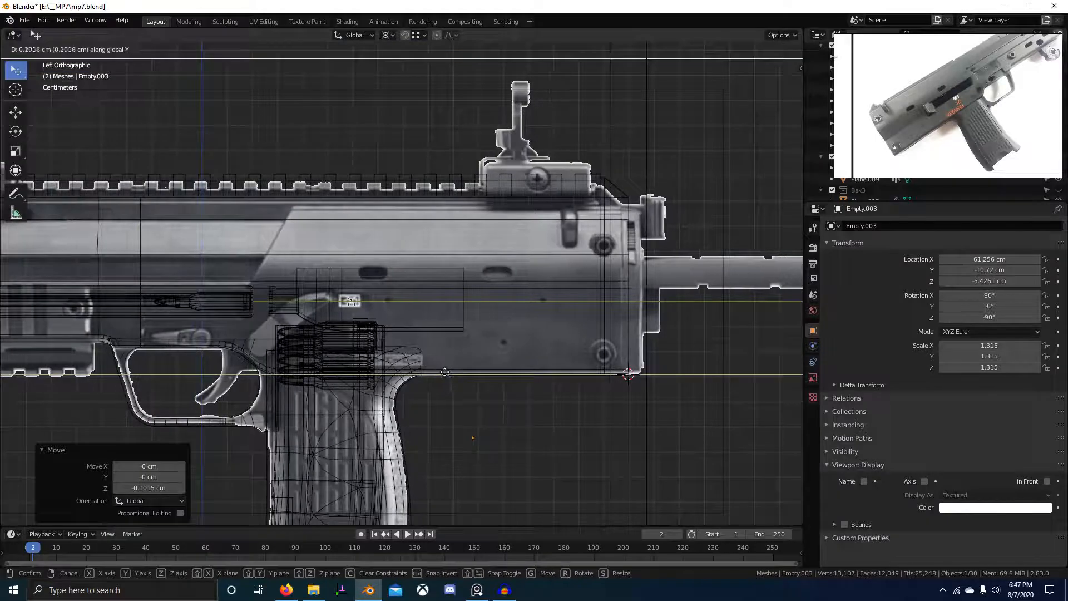
click(426, 371)
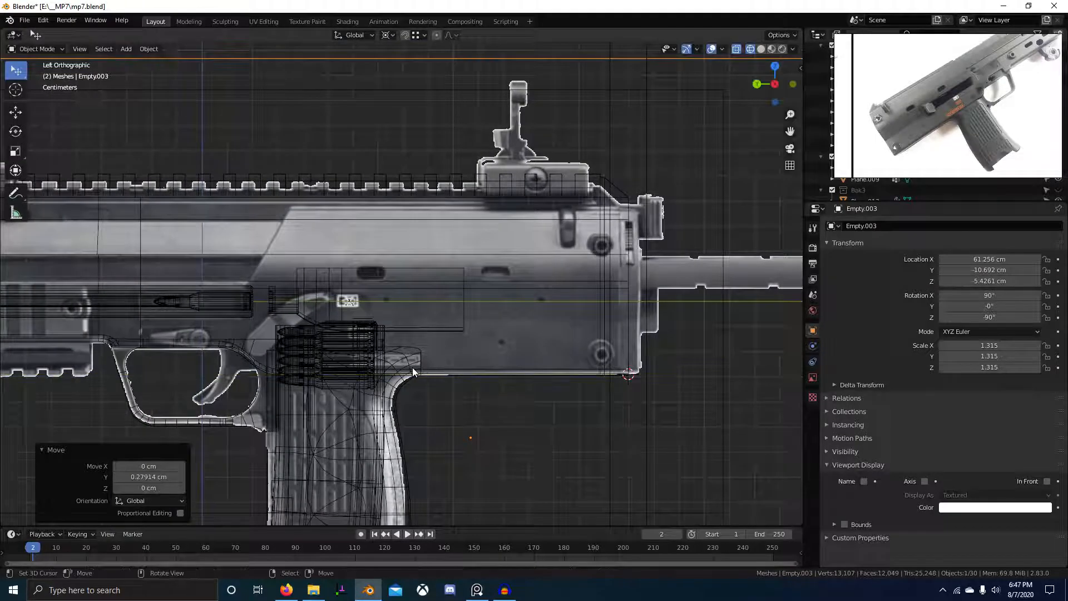
Move the left side reference image about -0.18 cm along Y to line up with the model's front end.
shift+middle_drag(413, 369, 0, 394)
key(g)
key(y)
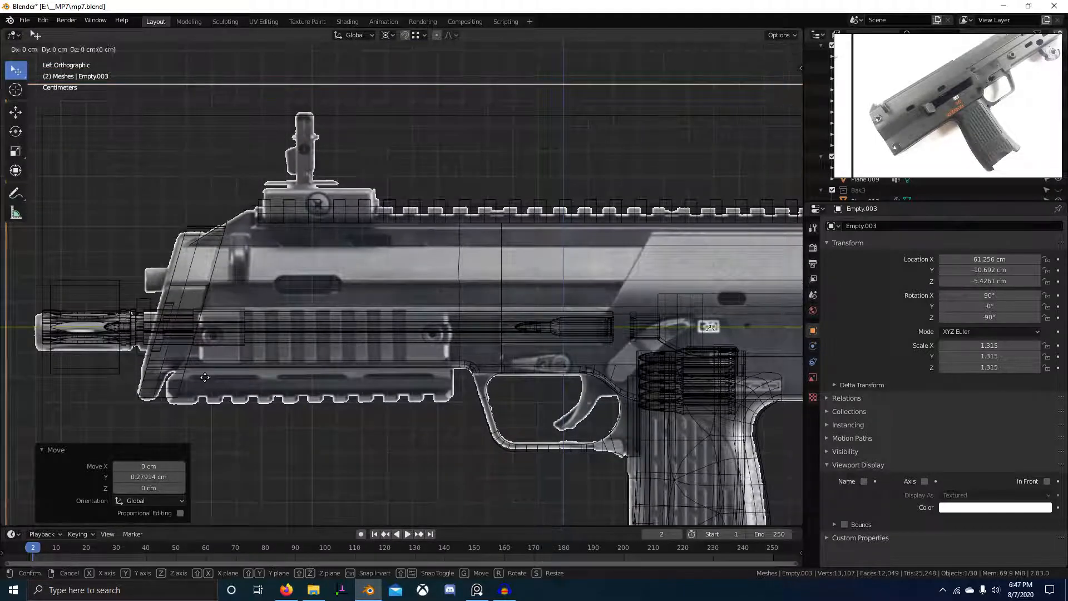
click(249, 373)
Raise the left side reference image about 0.13 cm along Z to match the receiver's front and lower edges.
key(g)
key(z)
click(257, 346)
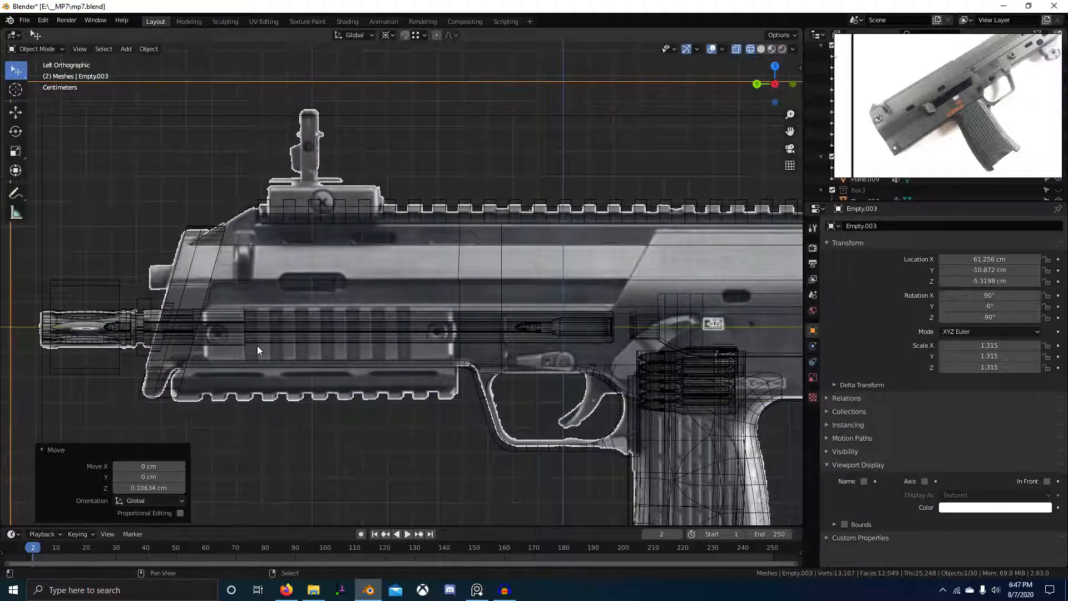
key(g)
key(z)
click(259, 340)
Select the receiver body from the right side and enter Edit Mode on its mesh.
key(ctrl+KP_3)
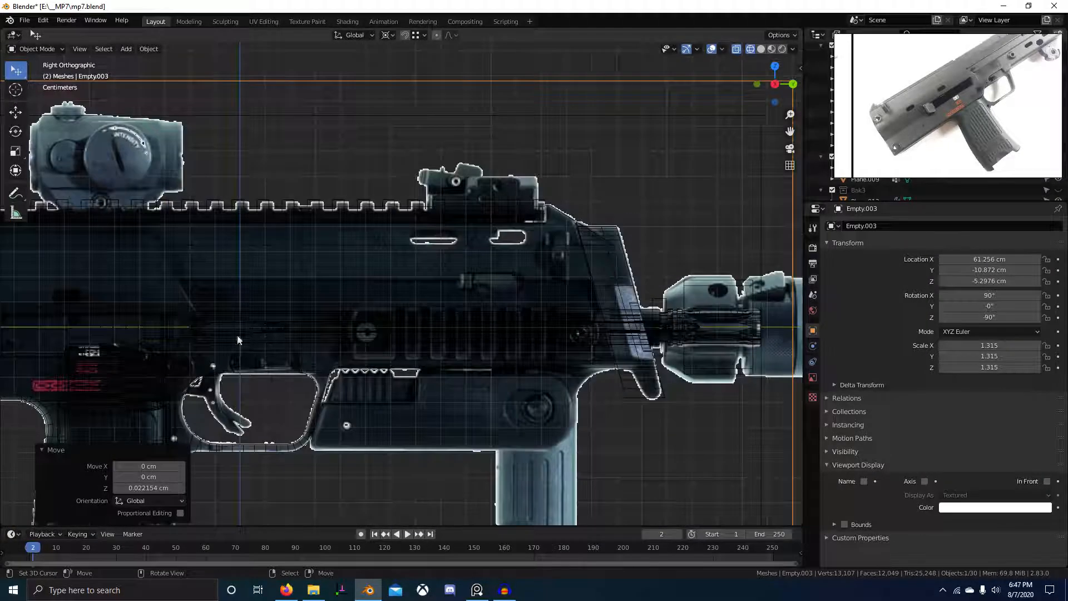
shift+middle_drag(237, 339, 354, 333)
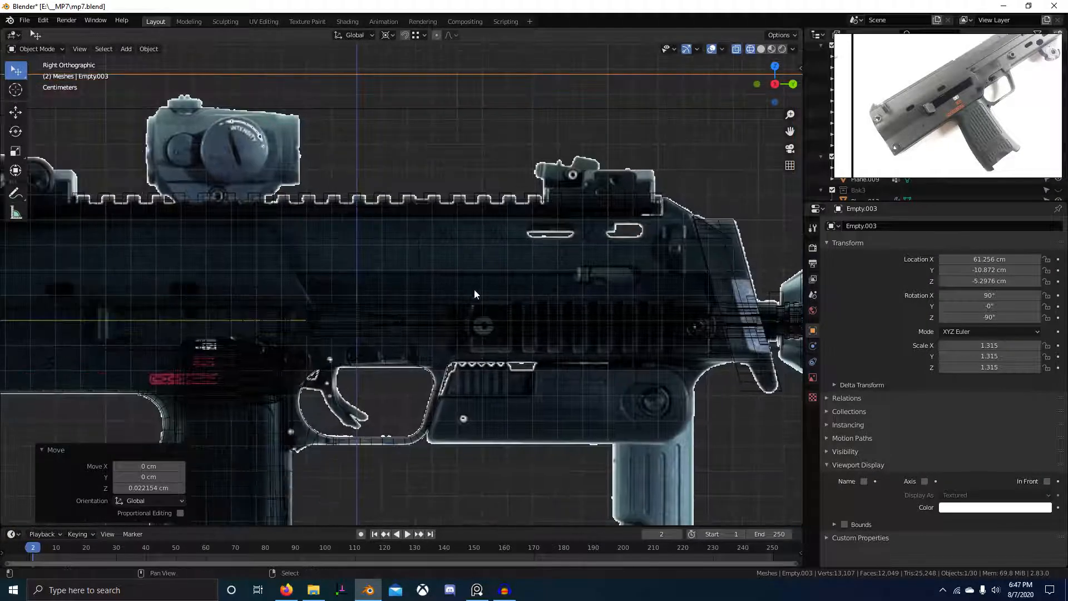
shift+middle_drag(474, 289, 609, 284)
shift+middle_drag(391, 243, 618, 273)
scroll(323, 316, up, 3)
shift+middle_drag(323, 316, 438, 296)
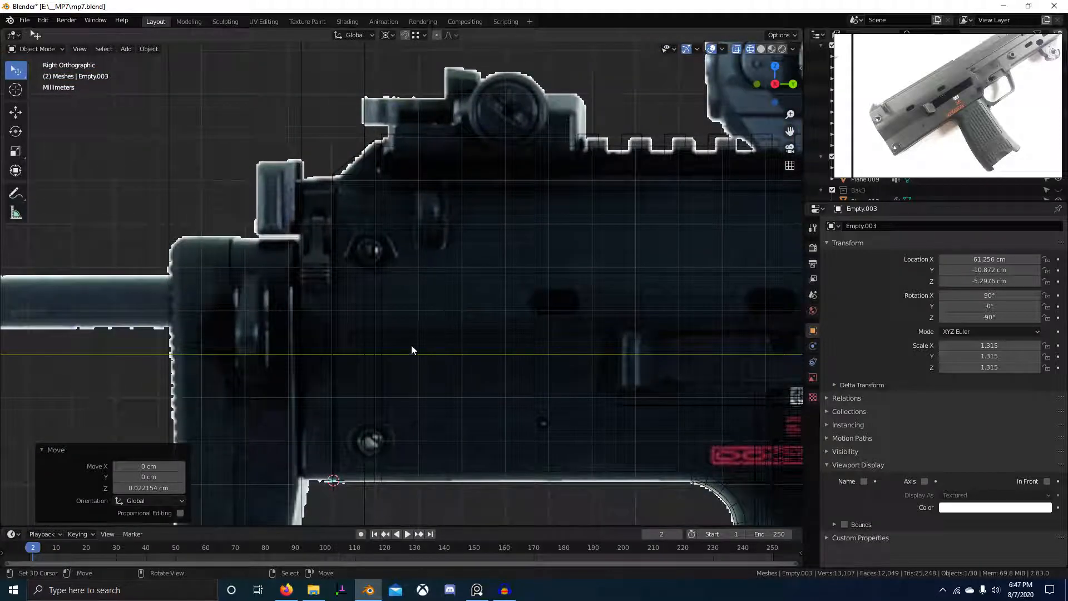
right_click(409, 315)
right_click(409, 315)
key(Tab)
Compare the receiver's rear end with the left and right side reference images, selecting the entire mesh to show its outline.
scroll(476, 328, down, 1)
shift+scroll(485, 320, down, 1)
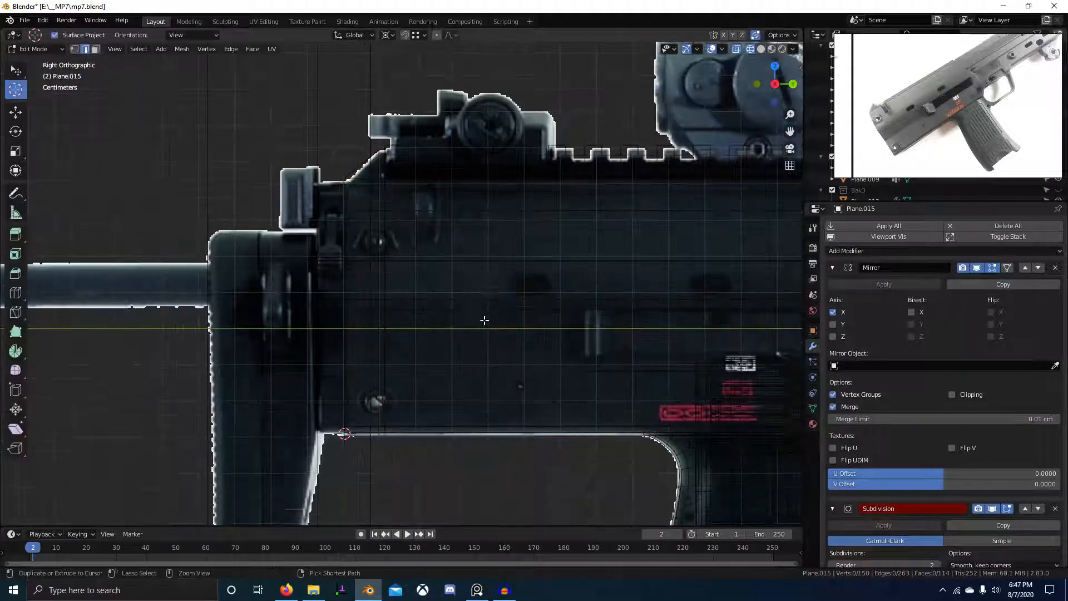
key(KP_2)
key(KP_3)
key(ctrl+KP_3)
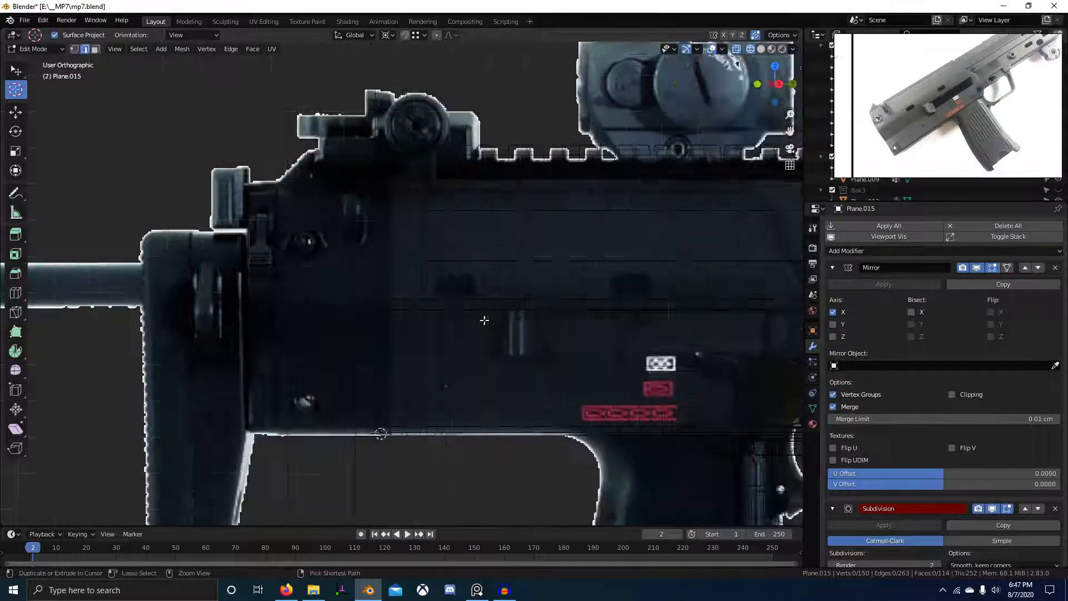
shift+middle_drag(449, 345, 600, 357)
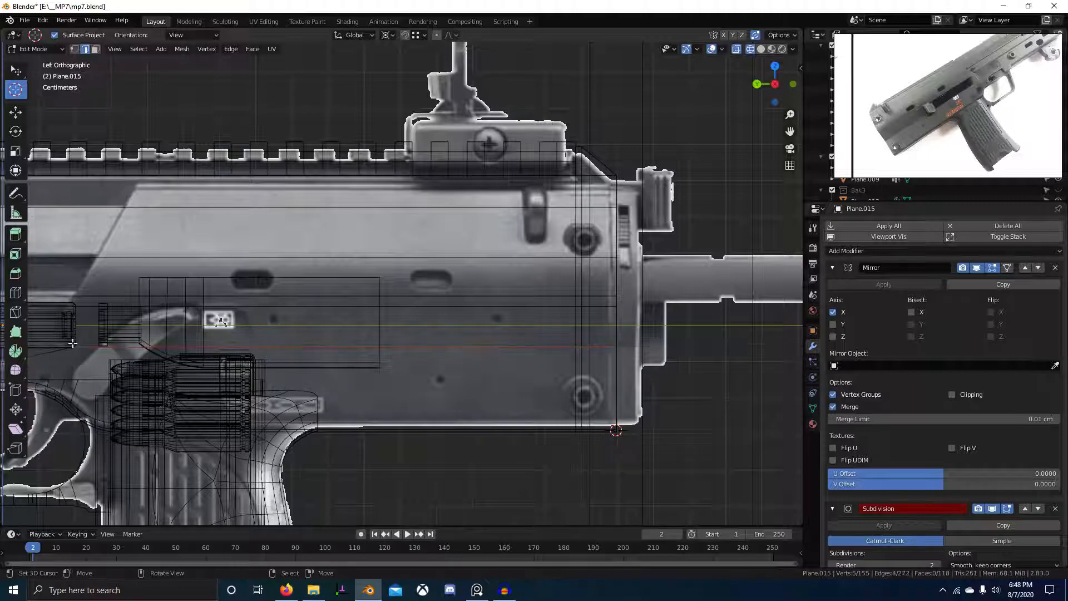
scroll(185, 367, down, 3)
key(ctrl+KP_2)
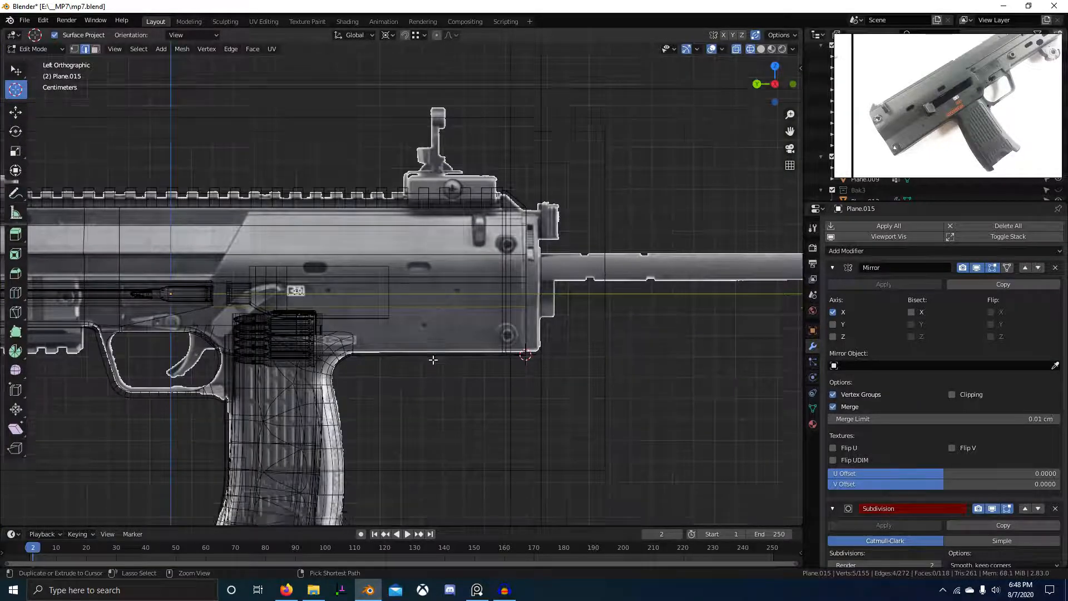
key(KP_3)
shift+middle_drag(422, 355, 455, 325)
scroll(550, 374, up, 5)
key(a)
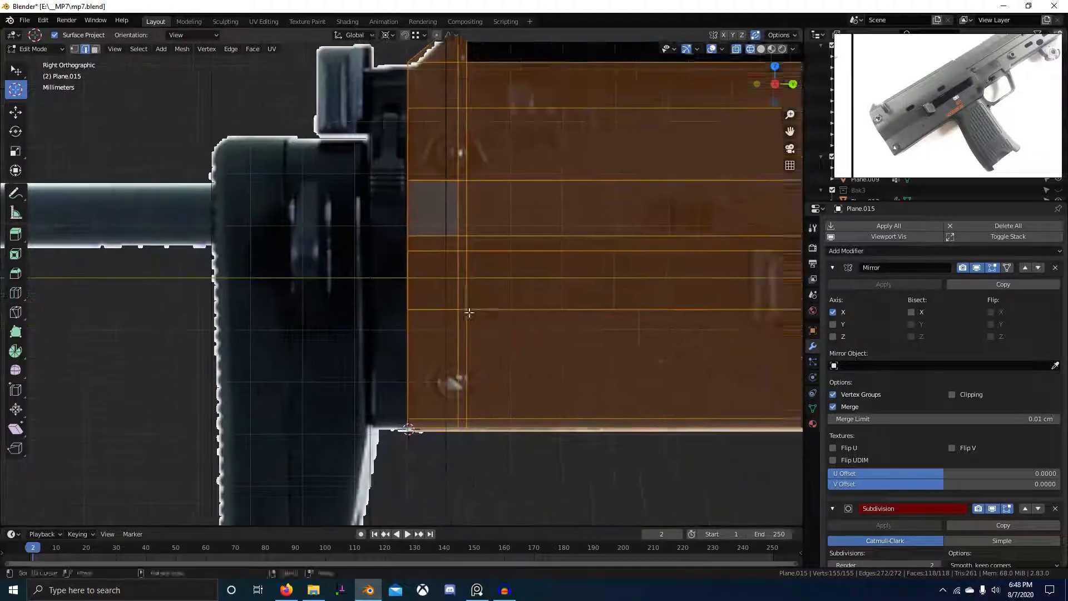
key(g)
right_click(244, 100)
scroll(411, 186, down, 5)
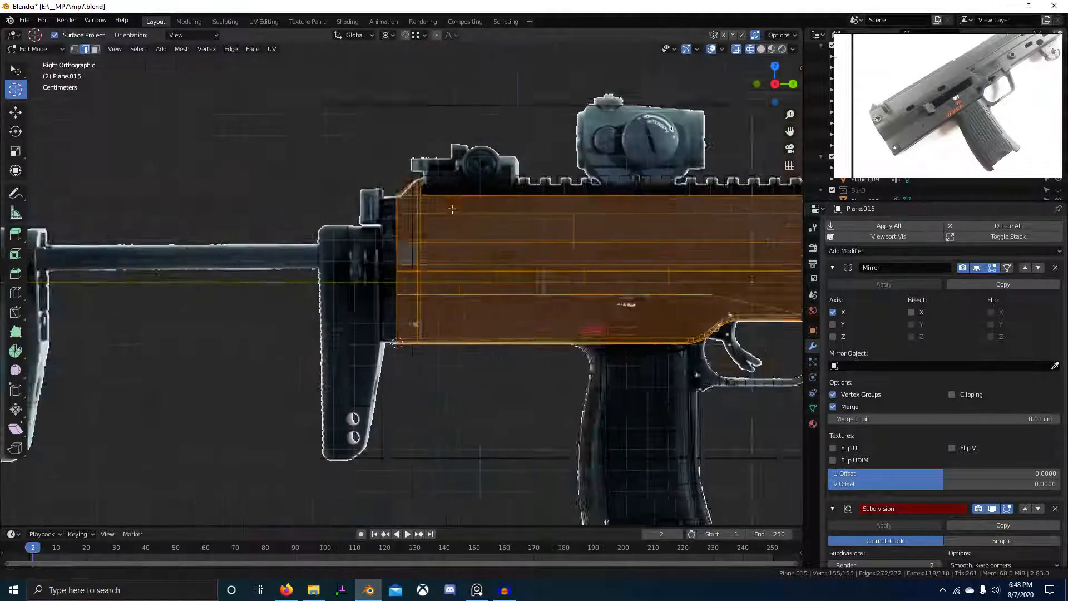
Move the bend vertex of the lower panel line above the trigger about 0.27 cm forward along Y.
scroll(436, 328, up, 6)
scroll(436, 328, up, 2)
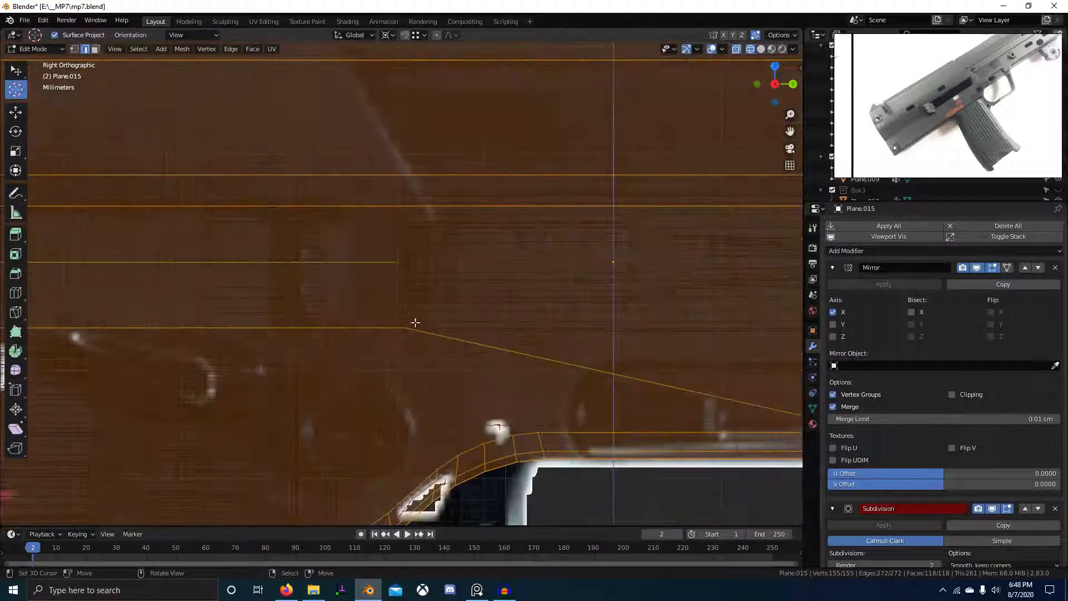
scroll(416, 322, down, 3)
shift+middle_drag(450, 324, 531, 348)
key(shift+z)
key(shift+z)
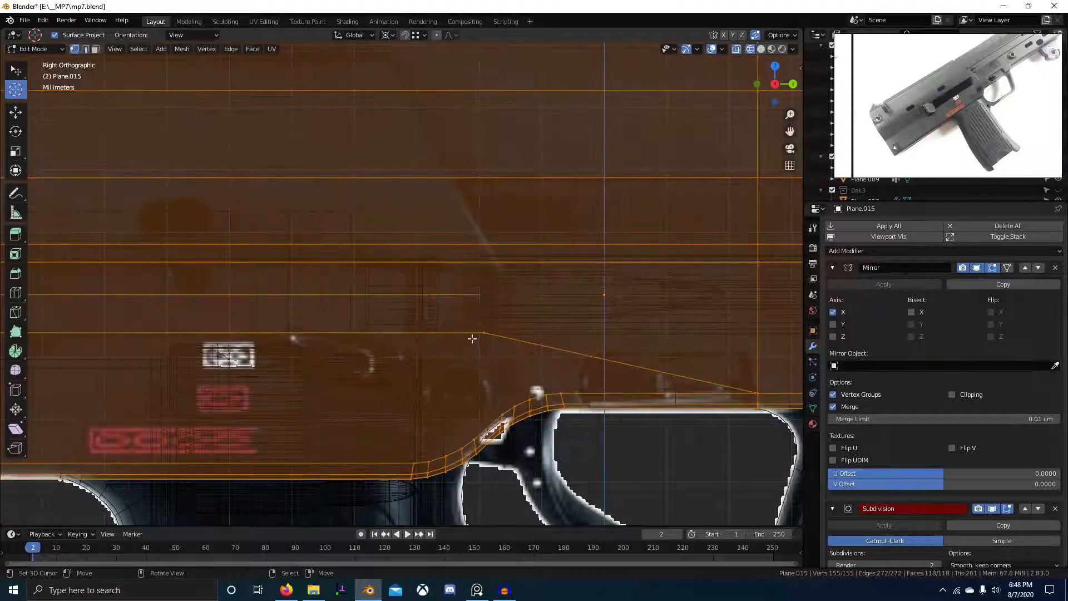
key(alt+a)
key(b)
drag(473, 320, 533, 351)
key(g)
key(y)
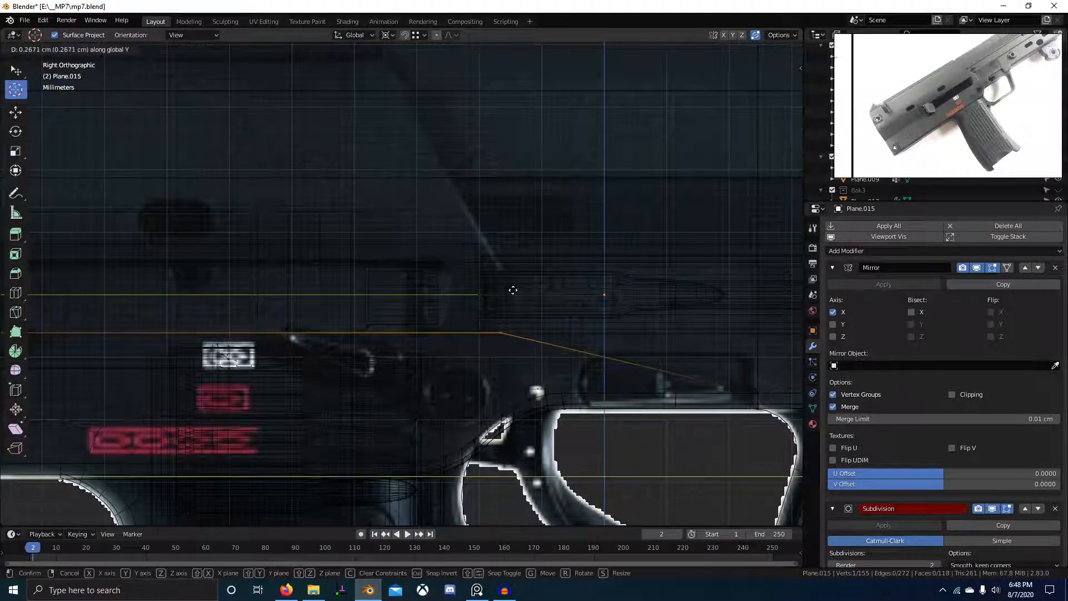
click(513, 290)
scroll(511, 311, down, 2)
Knife-cut the receiver's side from the bend vertex up the slanted reference line, then straight back to the stock end.
key(z)
scroll(378, 306, down, 1)
shift+middle_drag(378, 306, 382, 324)
key(z)
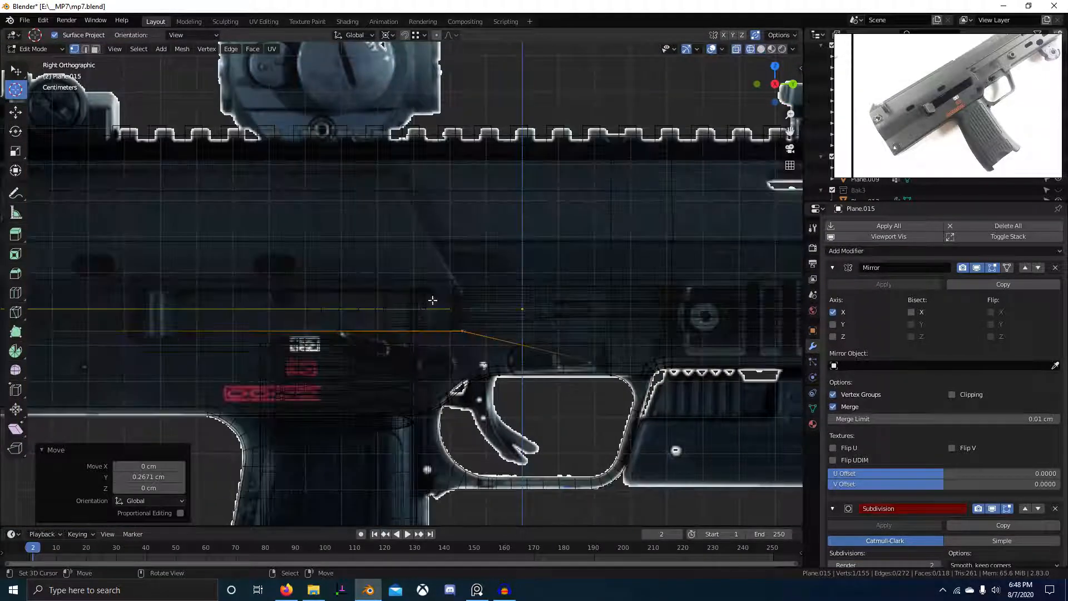
scroll(471, 319, up, 2)
key(k)
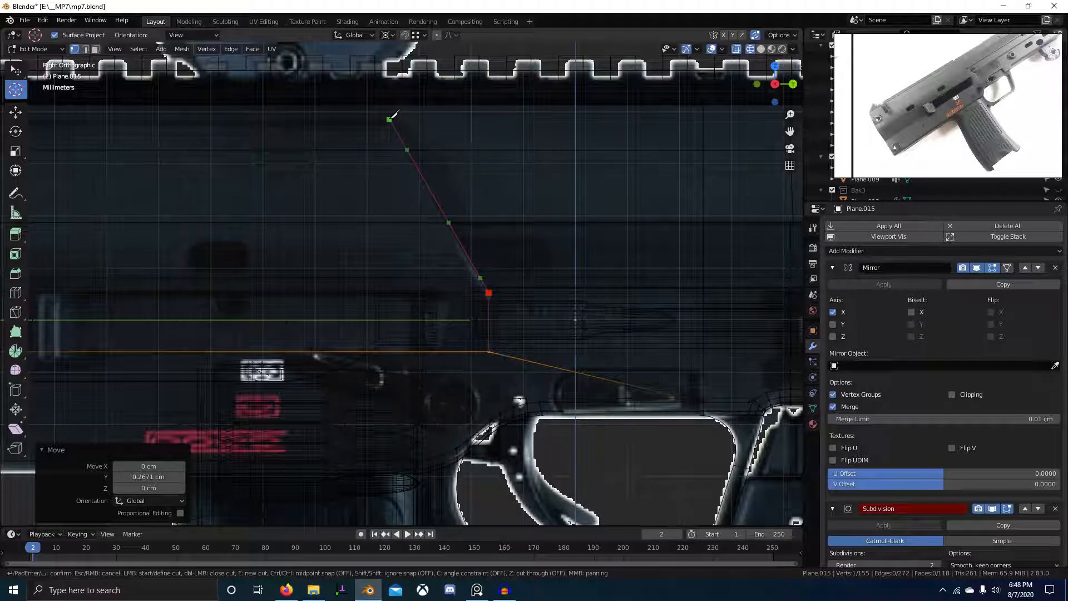
scroll(322, 134, down, 4)
middle_drag(269, 146, 567, 191)
scroll(567, 190, up, 3)
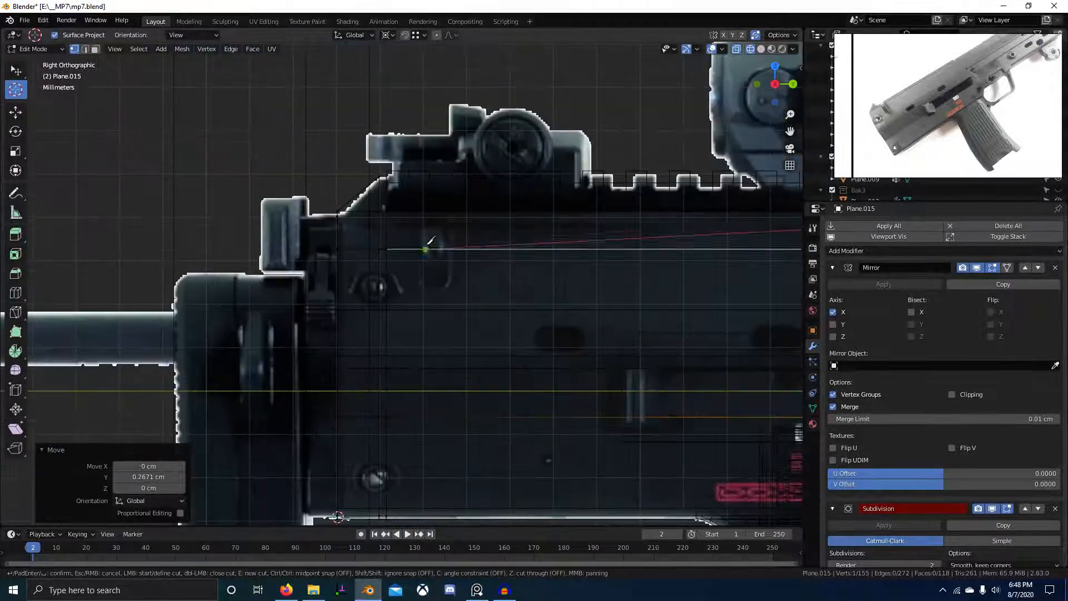
key(c)
click(312, 223)
key(Return)
scroll(394, 286, down, 4)
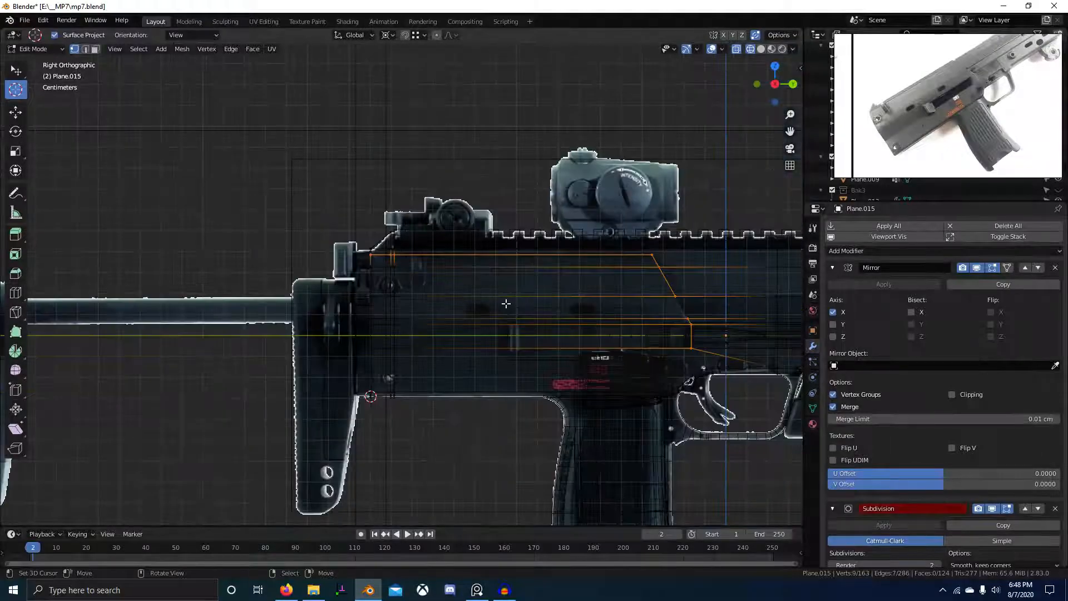
Delete the faces enclosed by the cut on the receiver's upper rear side to leave an opening.
key(z)
click(574, 303)
scroll(723, 328, up, 3)
middle_drag(495, 316, 405, 310)
key(3)
middle_drag(250, 325, 442, 296)
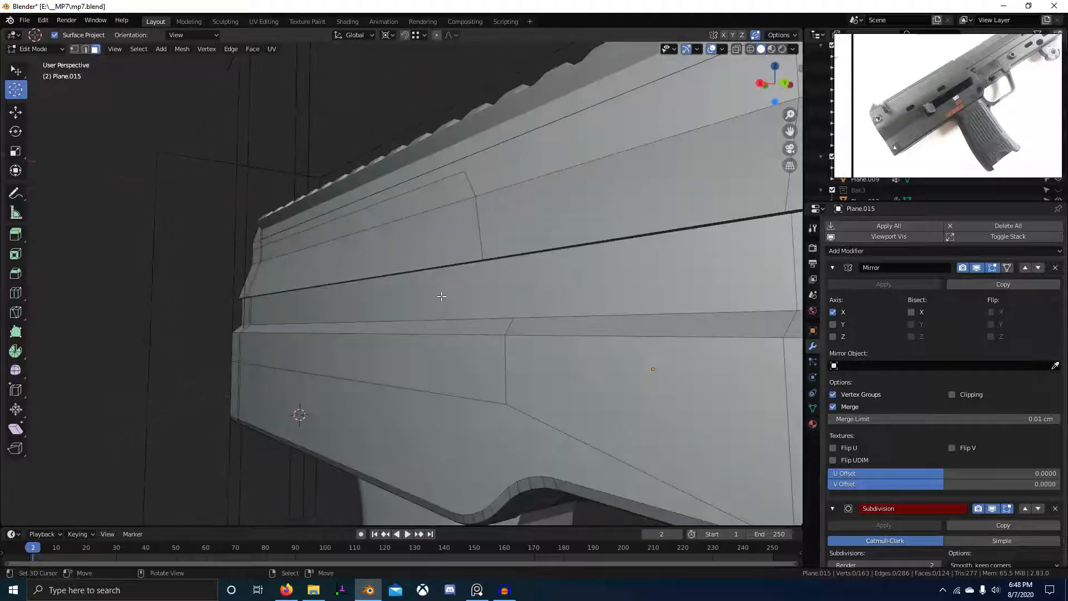
click(440, 245)
middle_drag(439, 245, 245, 257)
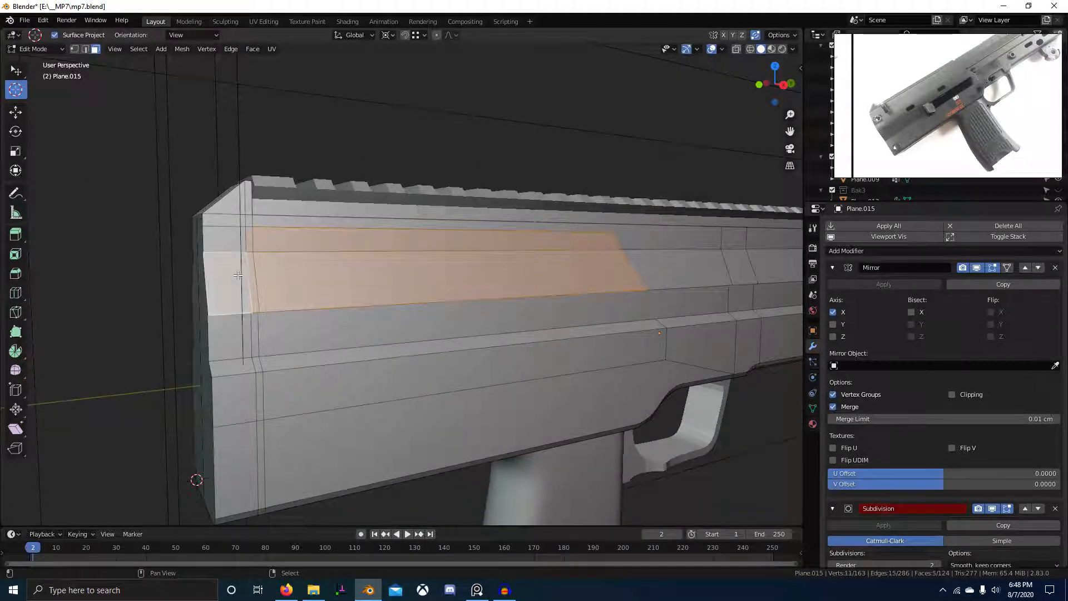
key(x)
click(233, 225)
Extrude the side opening's upper edges about 0.18 cm outward along X and shift them about 0.05 cm further out.
middle_drag(265, 253, 313, 267)
key(2)
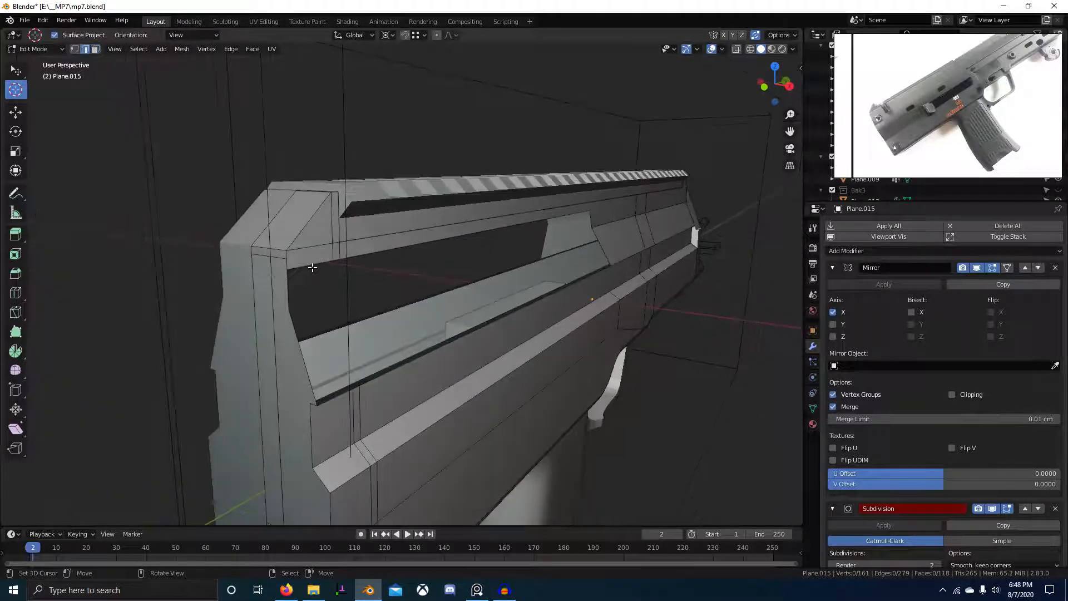
middle_drag(533, 278, 390, 264)
key(alt)
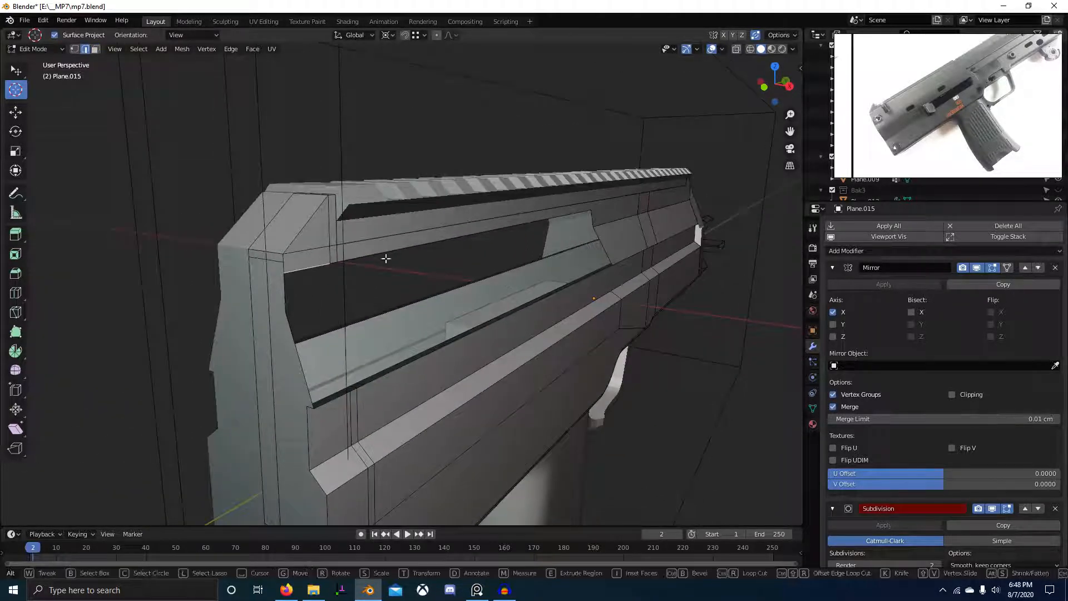
ctrl+click(579, 211)
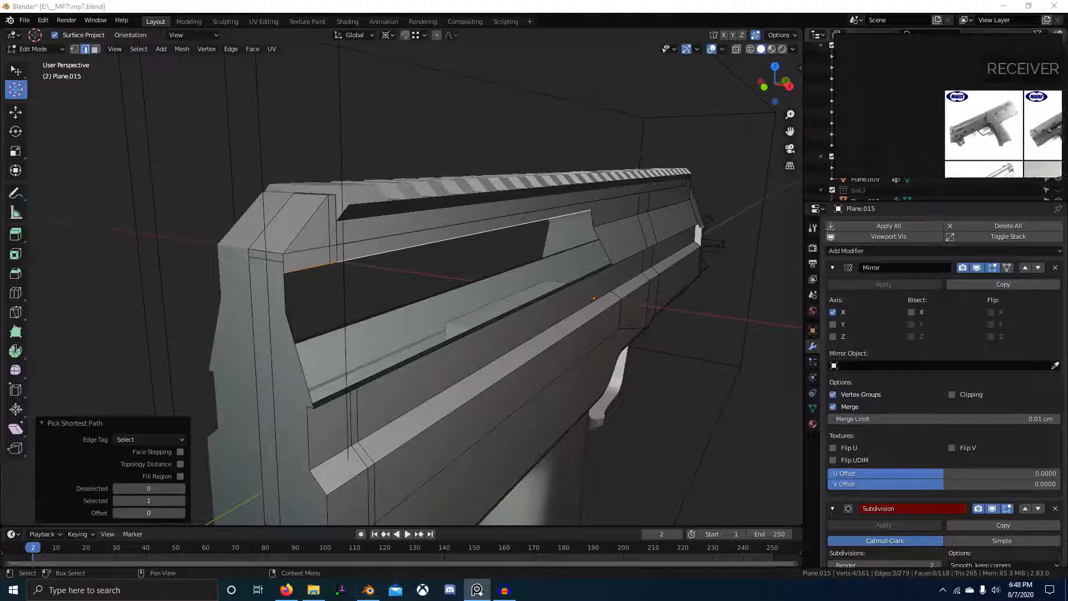
scroll(1030, 140, up, 10)
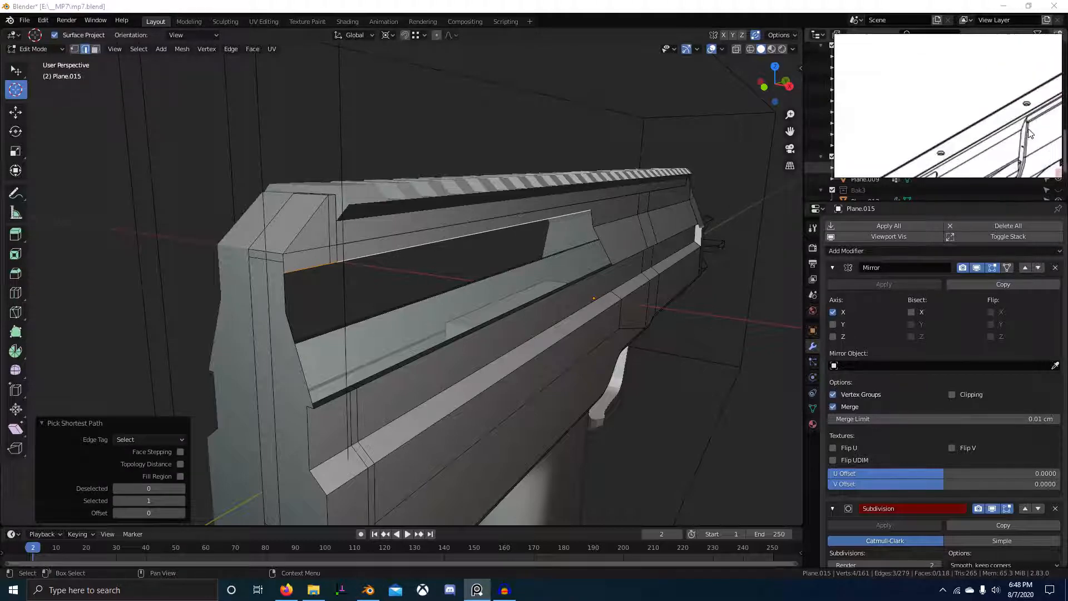
mouse_move(989, 156)
middle_down()
mouse_move(993, 119)
mouse_move(882, 152)
middle_up()
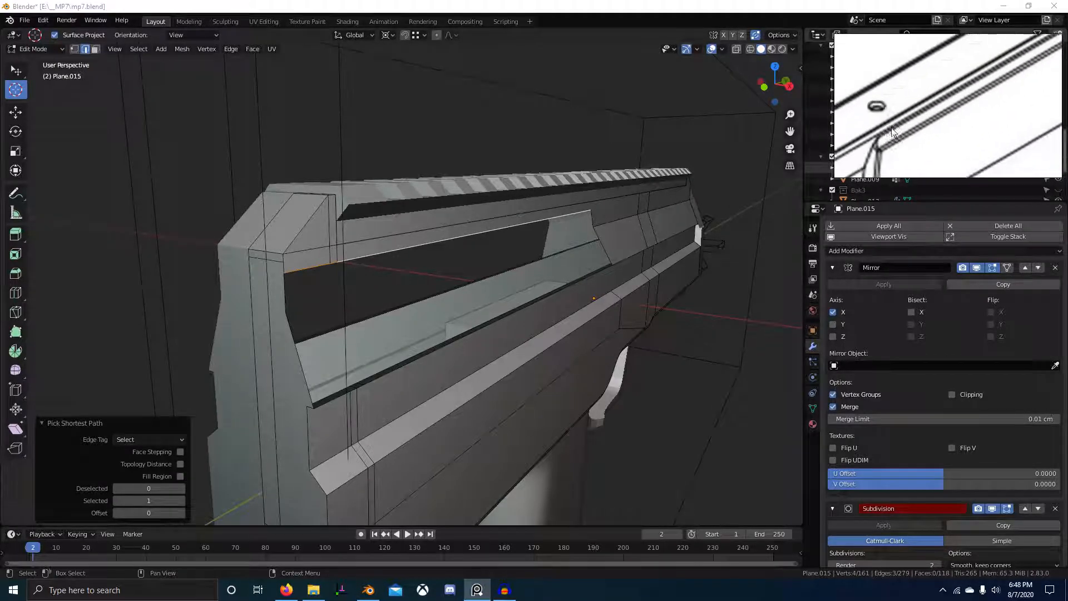
mouse_move(1026, 86)
middle_down()
mouse_move(943, 126)
mouse_move(819, 211)
middle_up()
middle_click(819, 212)
scroll(931, 149, down, 2)
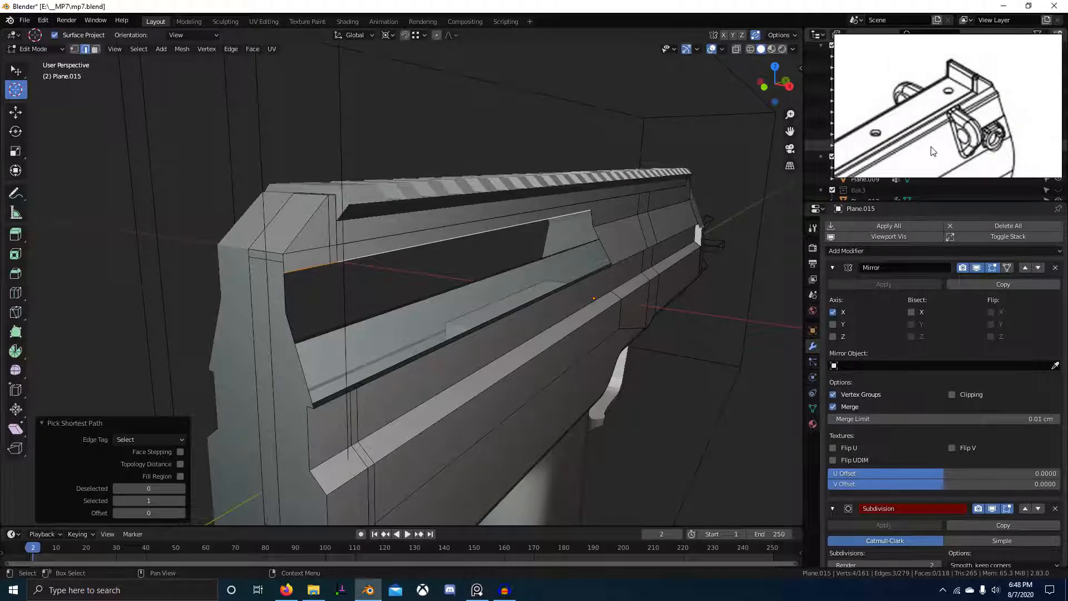
middle_drag(932, 148, 1019, 112)
middle_drag(485, 250, 531, 254)
key(e)
key(x)
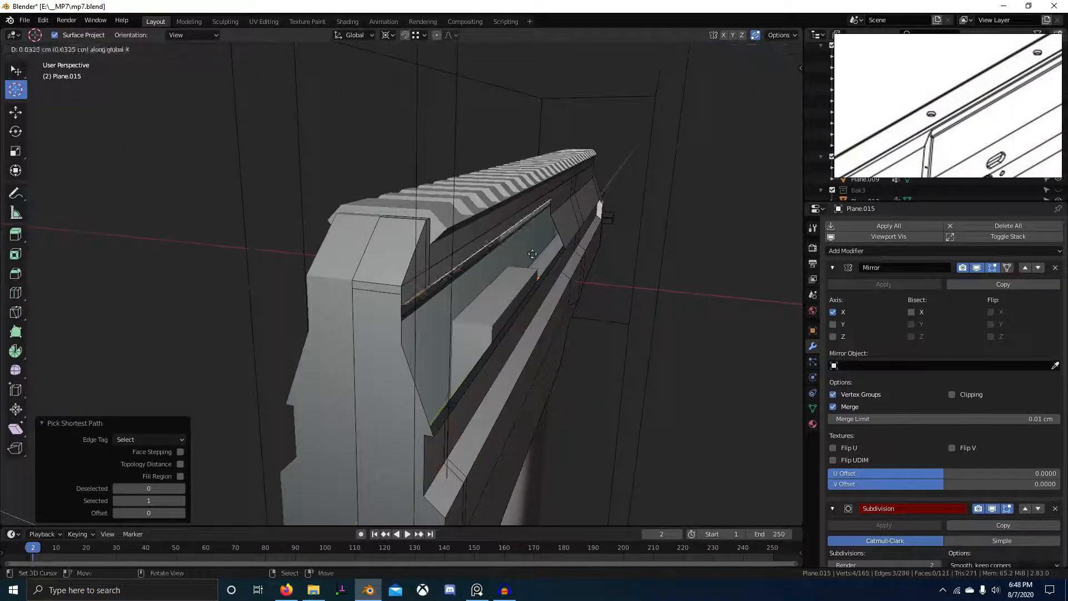
click(568, 254)
key(g)
key(x)
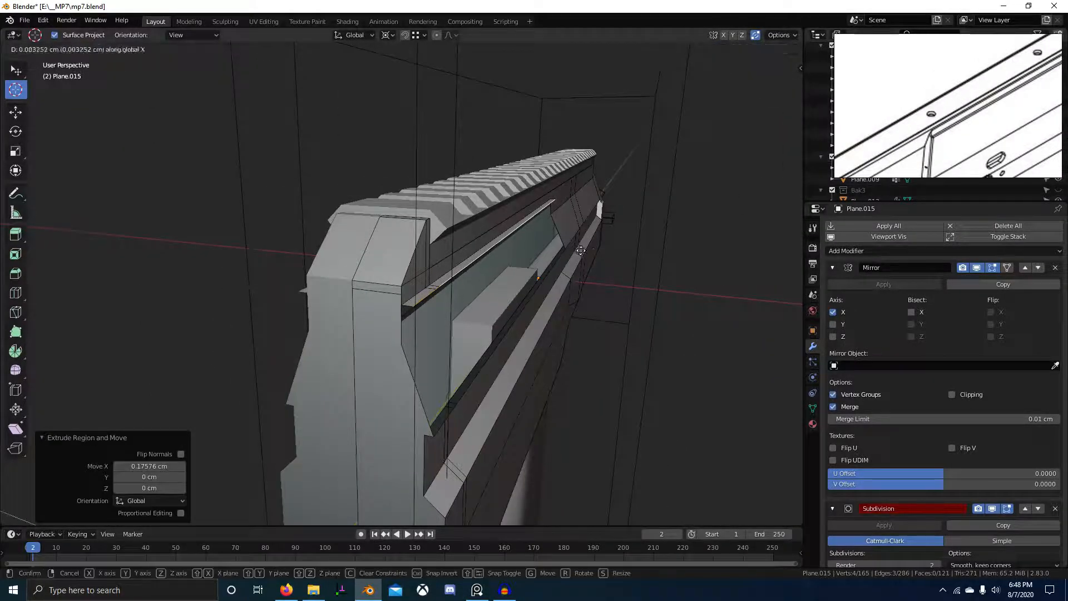
click(604, 253)
Extrude the new outer edges downward along Z to the level of the opening's lower edge.
middle_drag(658, 243, 456, 275)
key(KP_3)
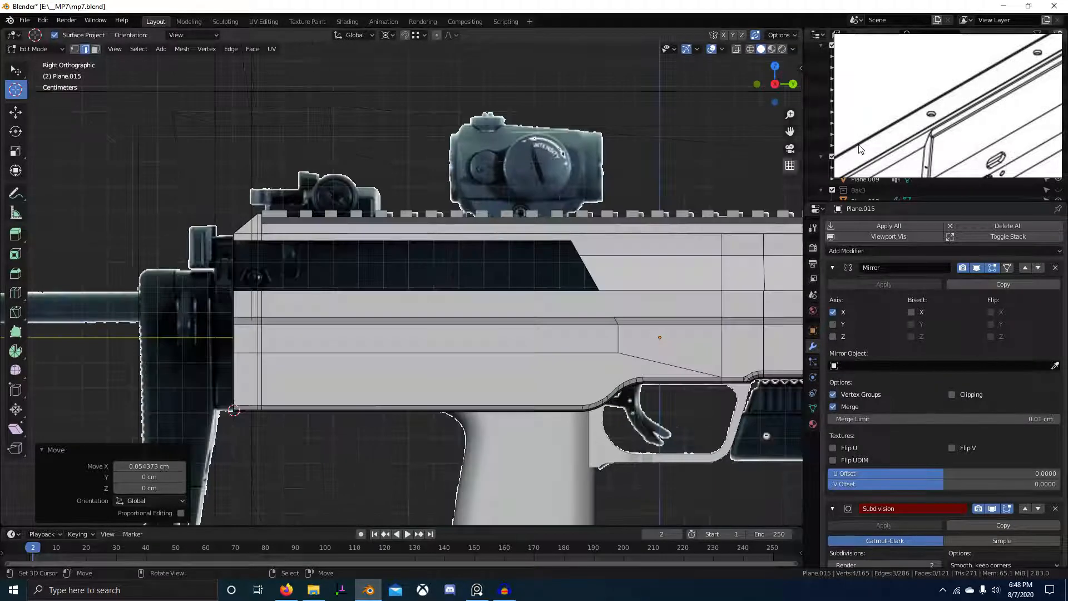
scroll(858, 148, down, 4)
middle_drag(874, 148, 912, 106)
scroll(918, 113, up, 4)
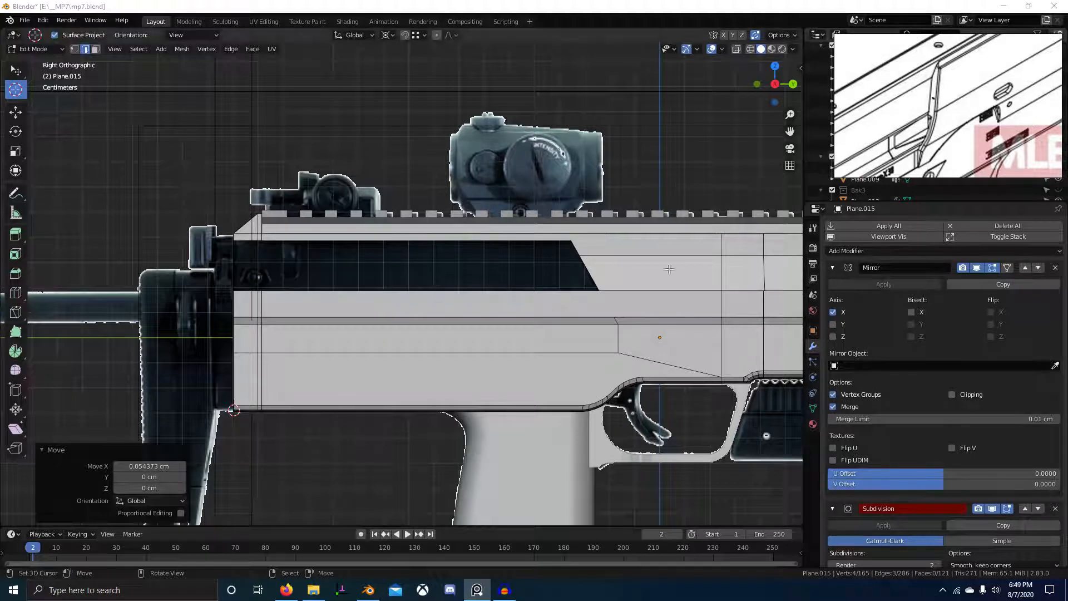
middle_drag(678, 287, 574, 283)
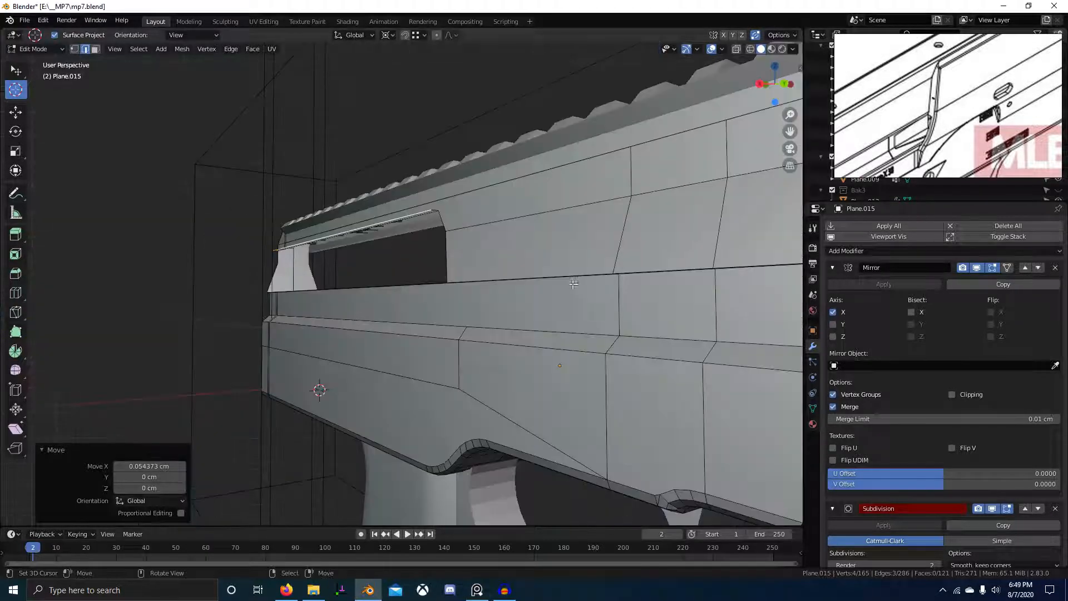
key(e)
key(z)
ctrl+click(448, 285)
Move the extruded lower edges about 0.61 cm outward along X to slope the new panel.
middle_drag(452, 286, 412, 298)
key(g)
key(x)
click(310, 312)
scroll(1037, 134, down, 2)
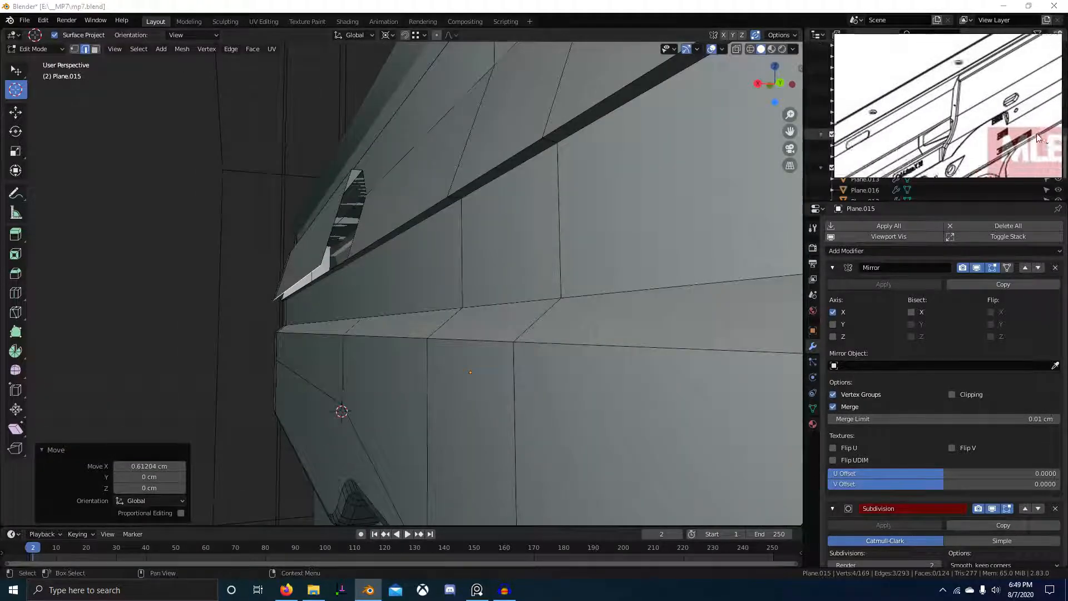
In the front view, widen the sloped panel by moving its lower edges another 0.22 cm or so along X.
middle_drag(974, 122, 905, 138)
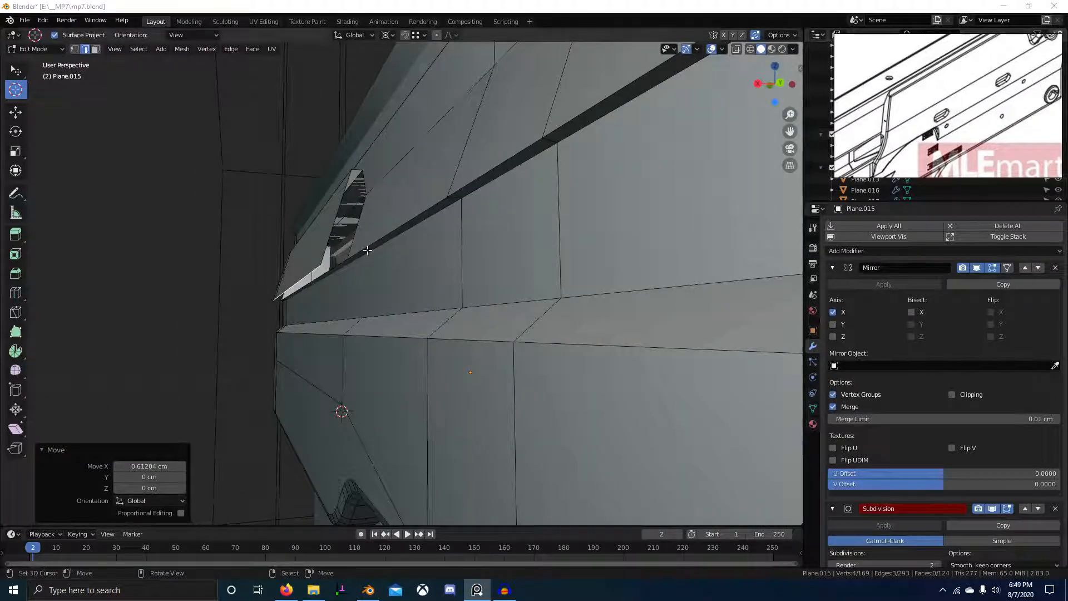
middle_drag(312, 250, 594, 293)
key(KP_1)
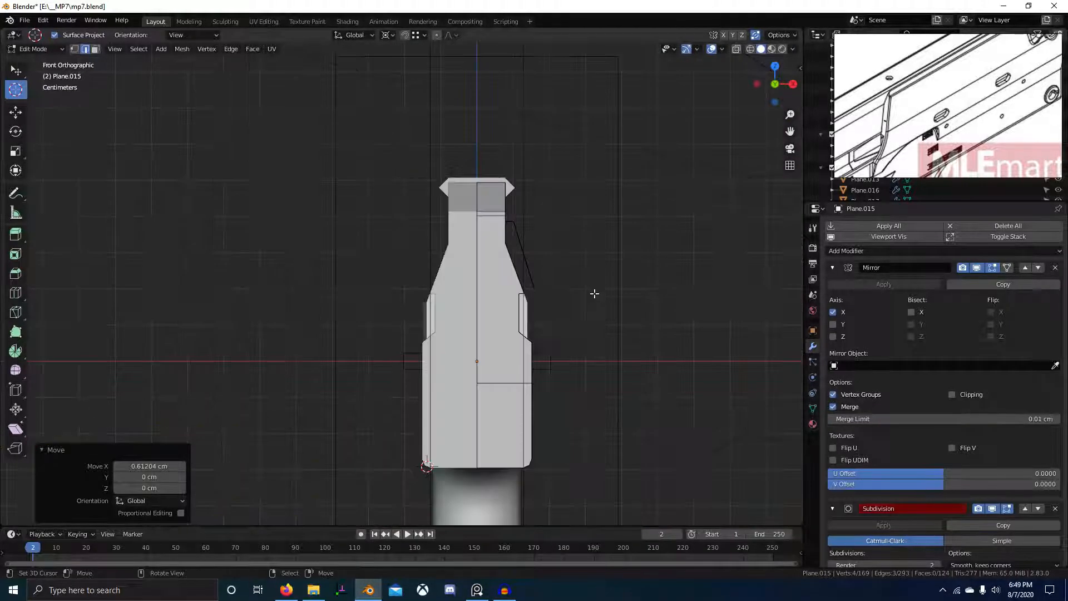
scroll(537, 294, up, 4)
key(g)
key(x)
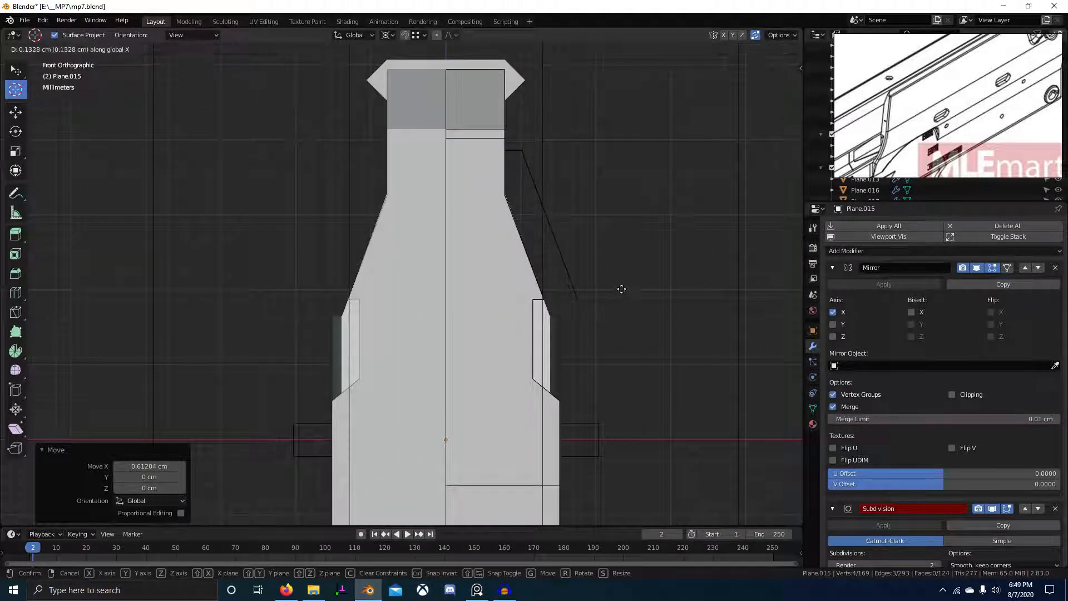
click(691, 267)
scroll(629, 309, down, 5)
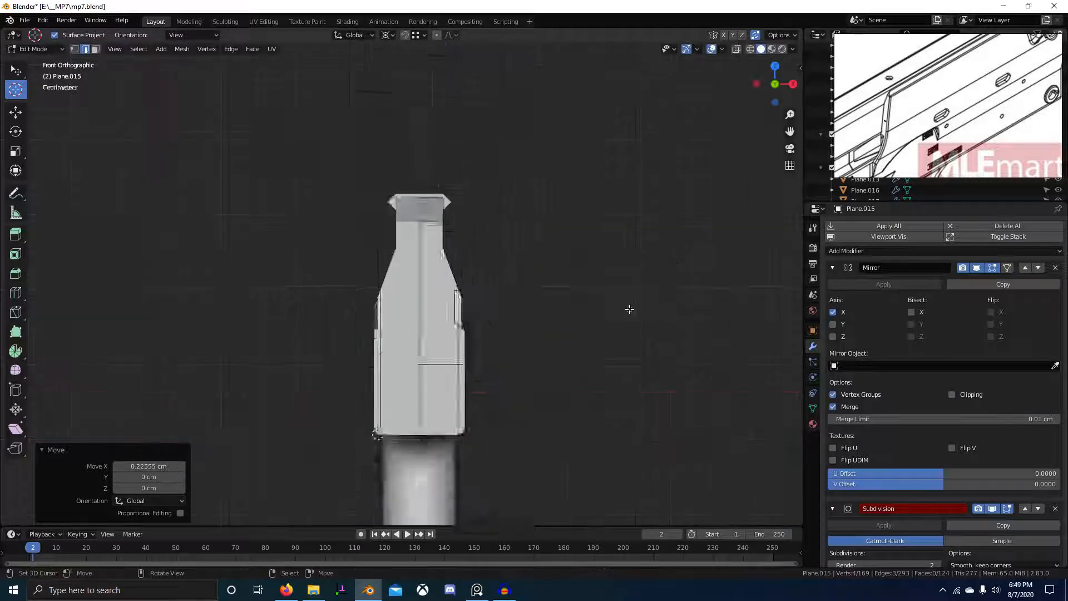
Return to Object Mode and add a cube mesh at the 3D cursor as a size reference.
middle_drag(630, 309, 527, 336)
key(z)
click(666, 349)
mouse_move(666, 349)
middle_down()
mouse_move(536, 391)
mouse_move(737, 384)
mouse_move(608, 339)
middle_up()
scroll(537, 391, down, 5)
key(Tab)
key(shift+a)
mouse_move(529, 286)
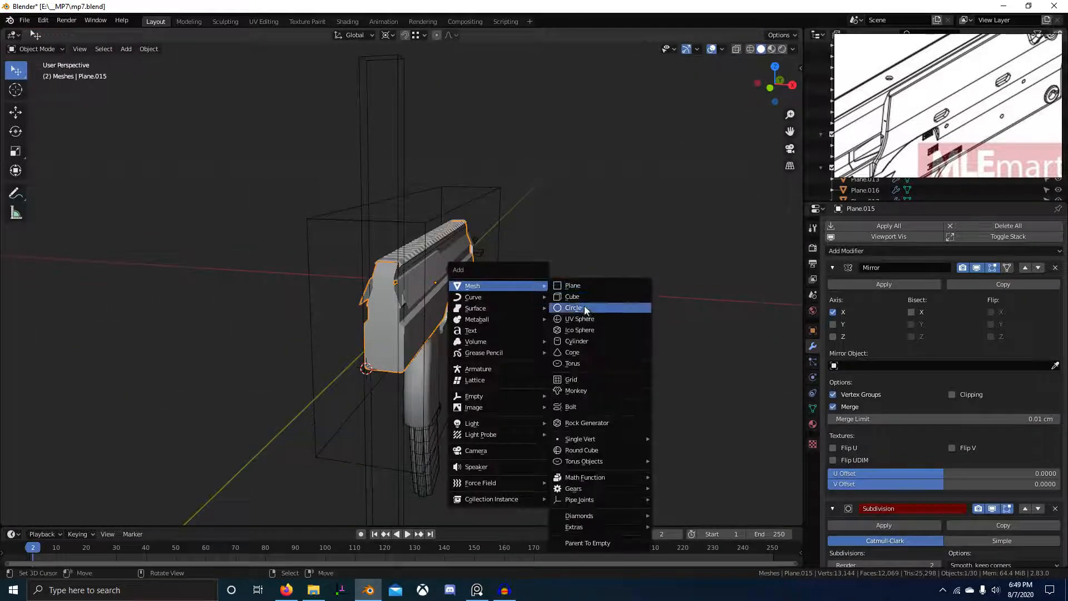
click(592, 298)
scroll(570, 315, down, 3)
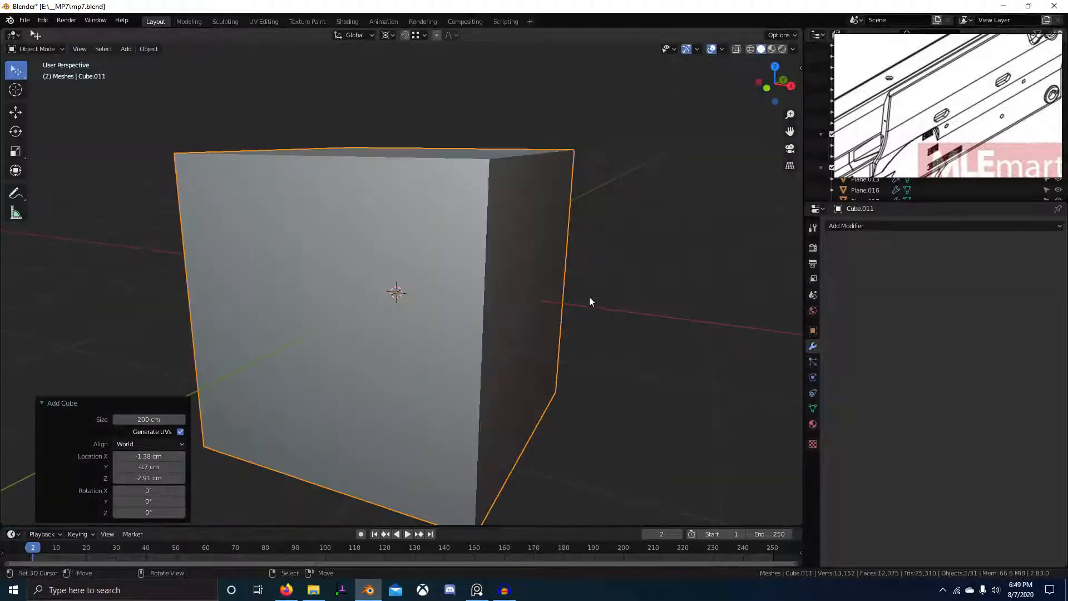
Set the cube's X, Y and Z dimensions to 5.1 cm.
key(n)
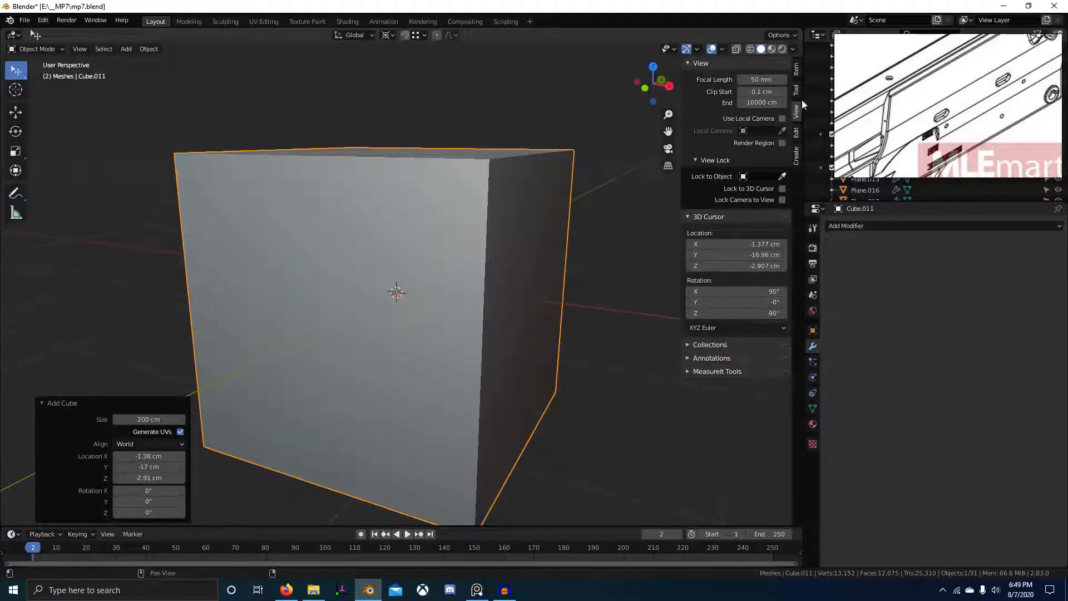
click(796, 69)
key(Escape)
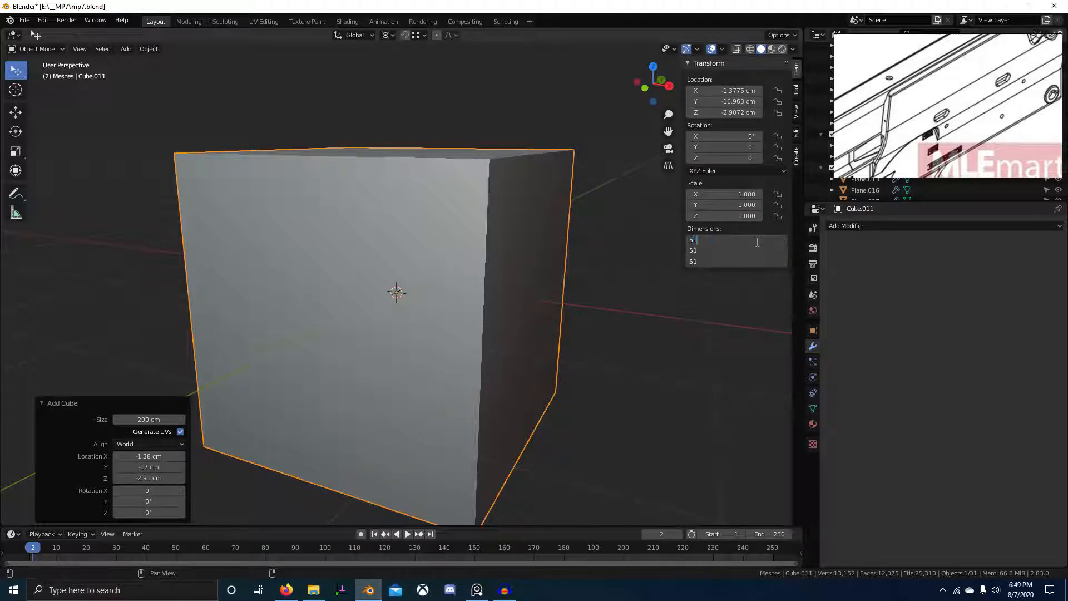
key(Return)
scroll(532, 370, up, 7)
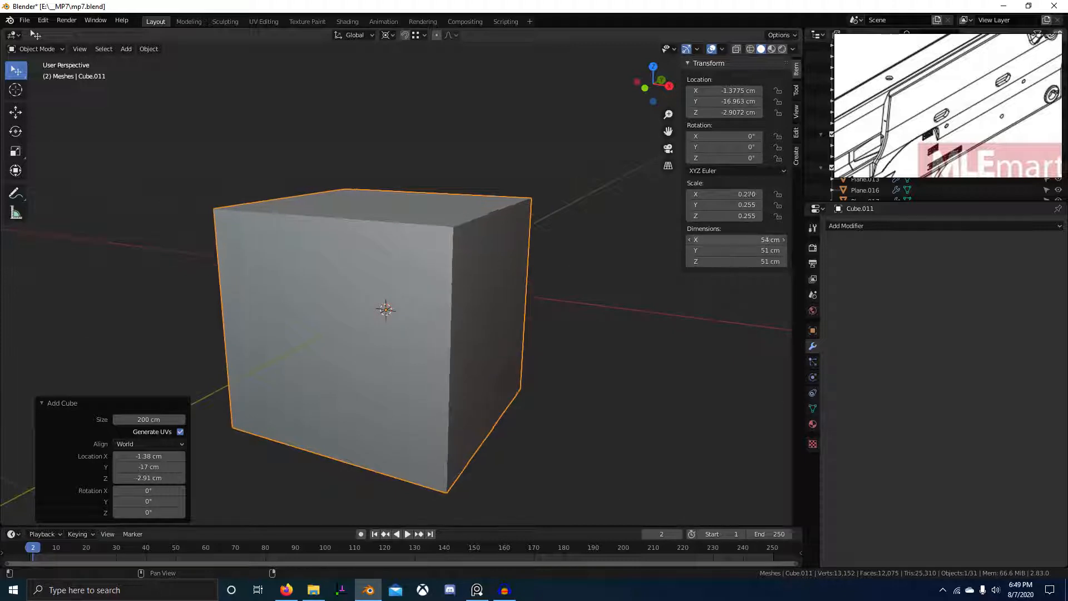
text(5)
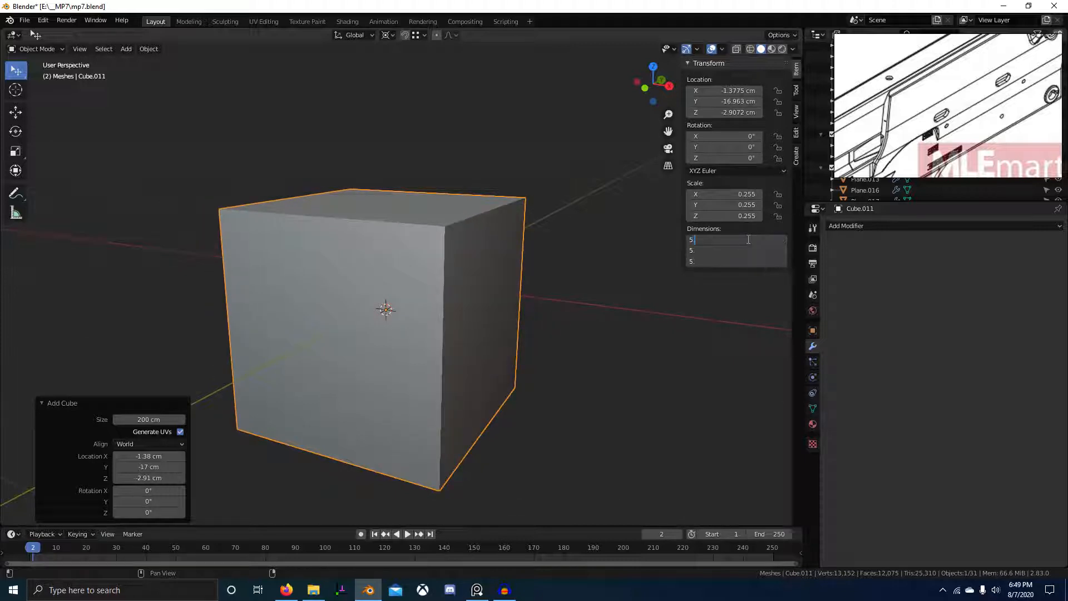
text(.1)
key(Return)
scroll(458, 324, up, 4)
middle_drag(459, 325, 492, 332)
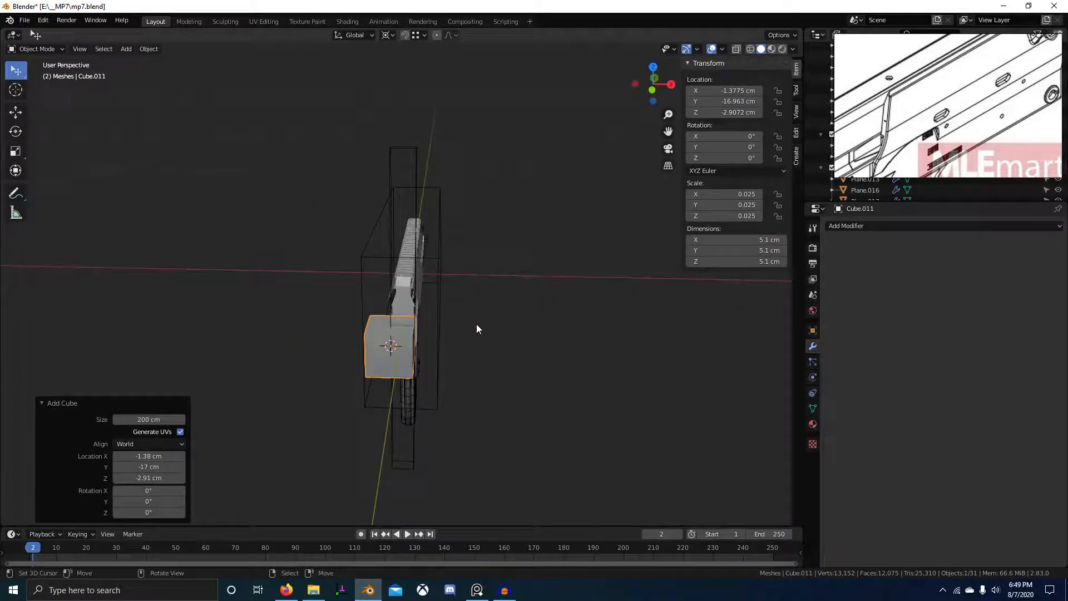
Reset the cube's location to the origin and raise it about 9.79 cm along Z above the gun.
key(alt+g)
key(KP_1)
key(g)
key(z)
click(486, 246)
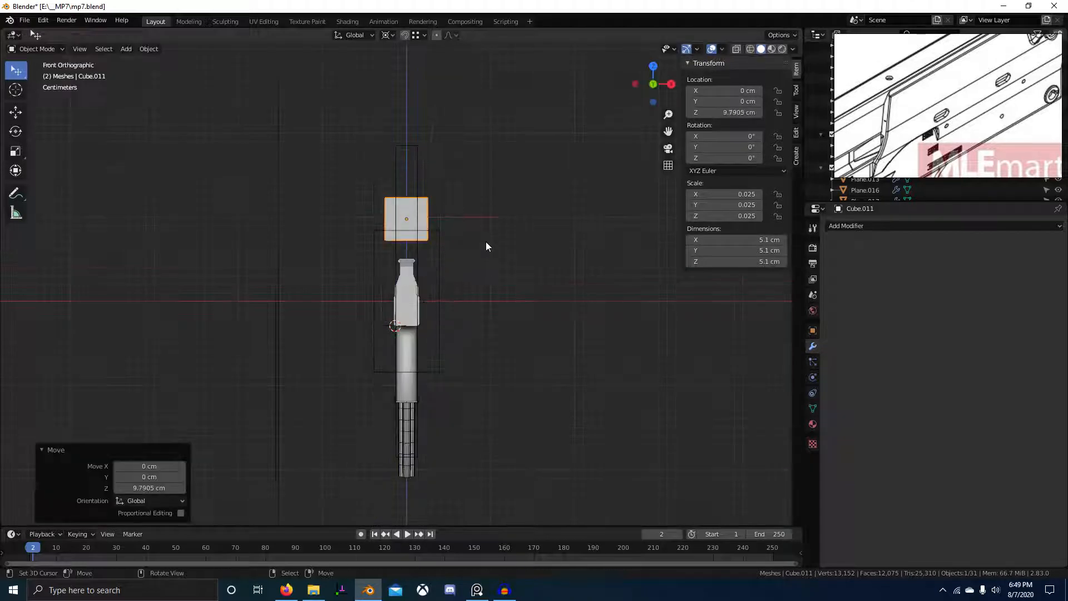
Select the receiver body with the sloped side panel below the reference cube and enter Edit Mode.
scroll(449, 265, up, 5)
right_click(412, 289)
key(Tab)
scroll(482, 302, up, 3)
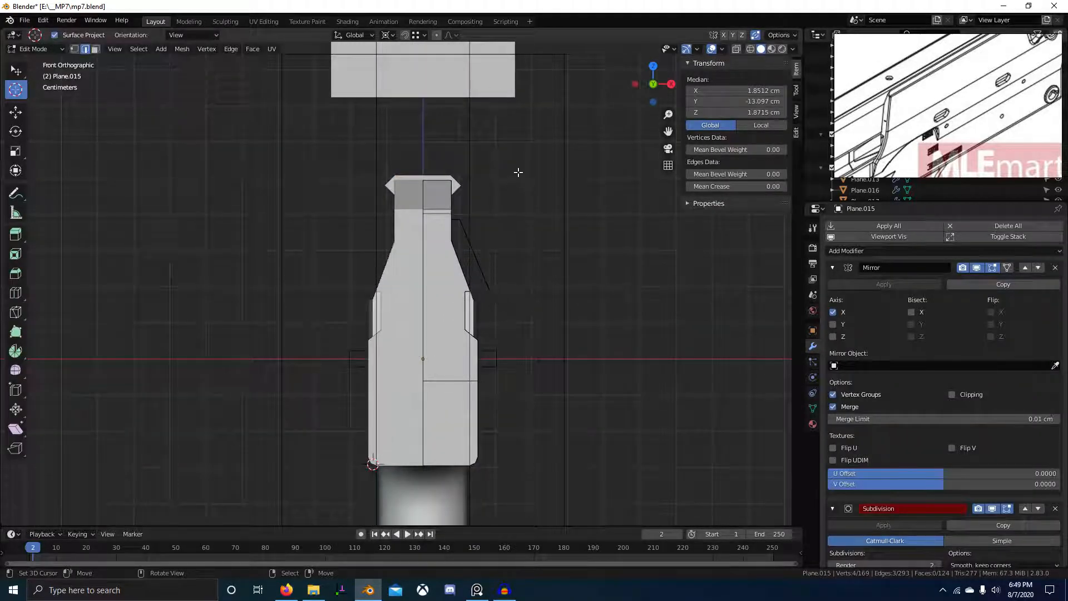
Check the MP7A1's listed width on the Heckler & Koch technical data page in Firefox and return to Blender.
key(alt+Tab)
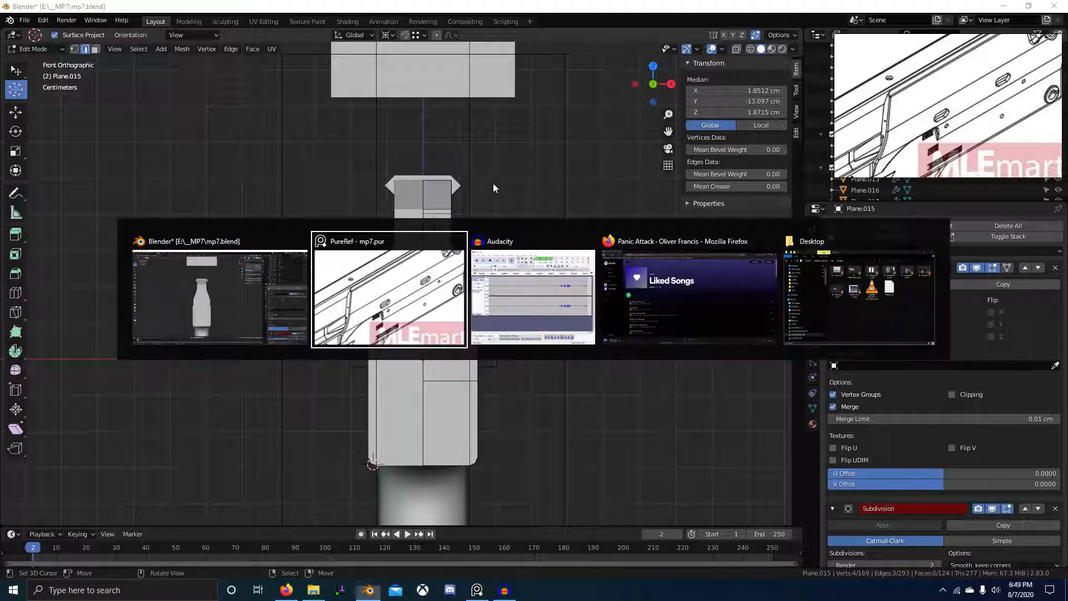
click(727, 302)
click(436, 8)
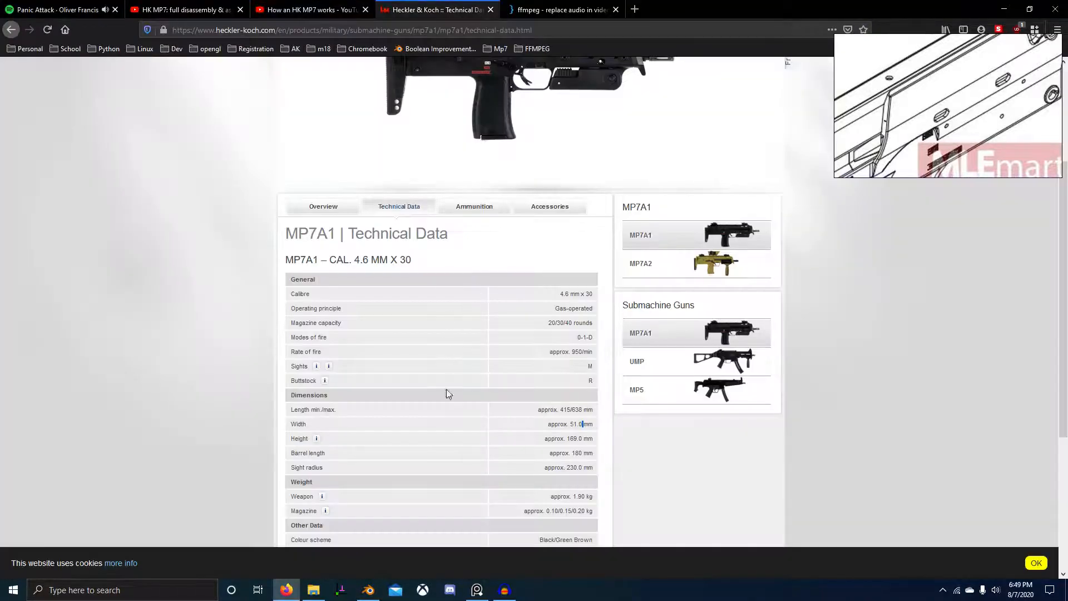
scroll(358, 493, down, 2)
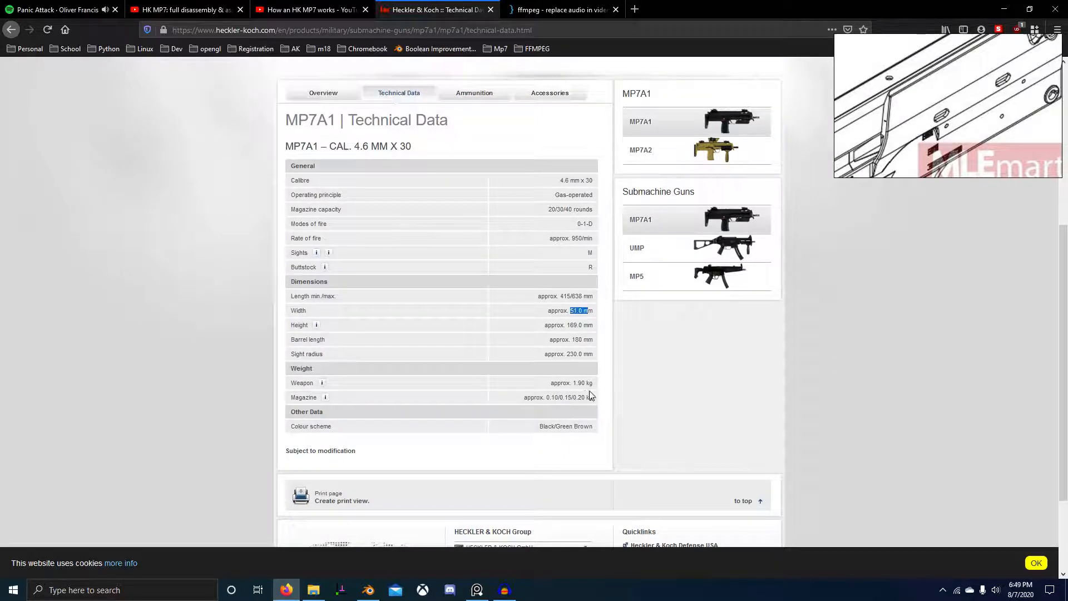
key(alt+Tab)
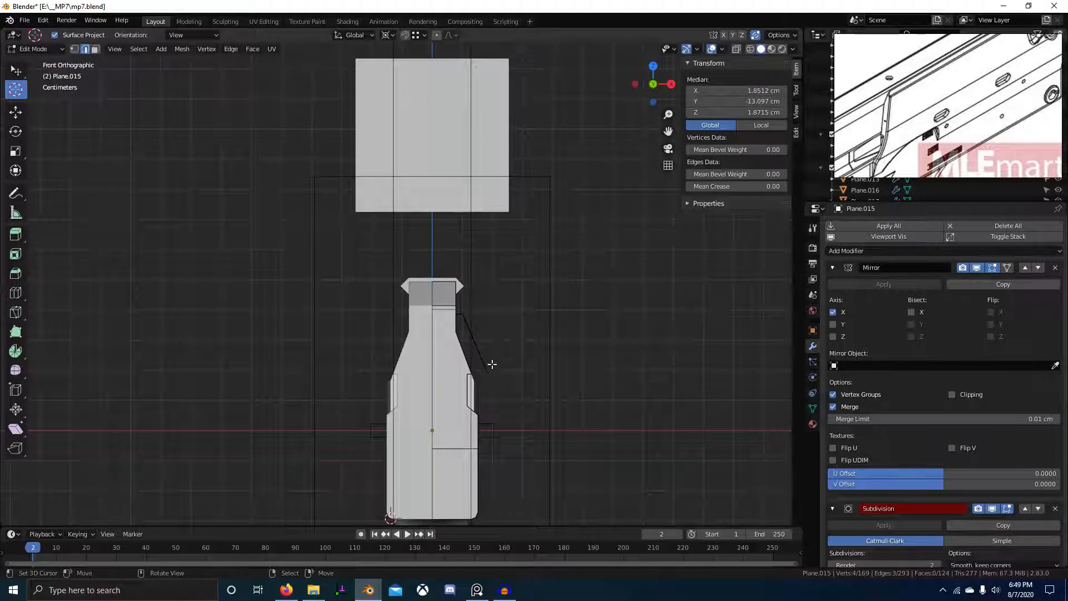
Examine the side panel's full outline in the PureRef line drawing of the receiver.
scroll(913, 133, down, 3)
middle_drag(914, 135, 890, 159)
scroll(946, 105, up, 3)
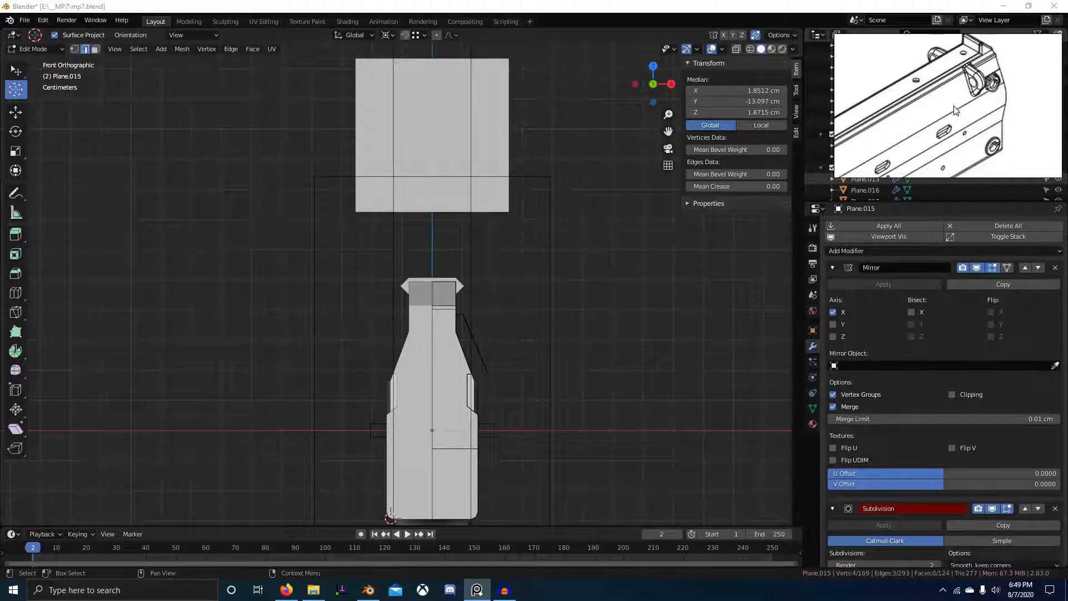
scroll(954, 111, down, 2)
middle_drag(954, 110, 1033, 84)
scroll(1033, 84, down, 2)
scroll(1033, 84, up, 1)
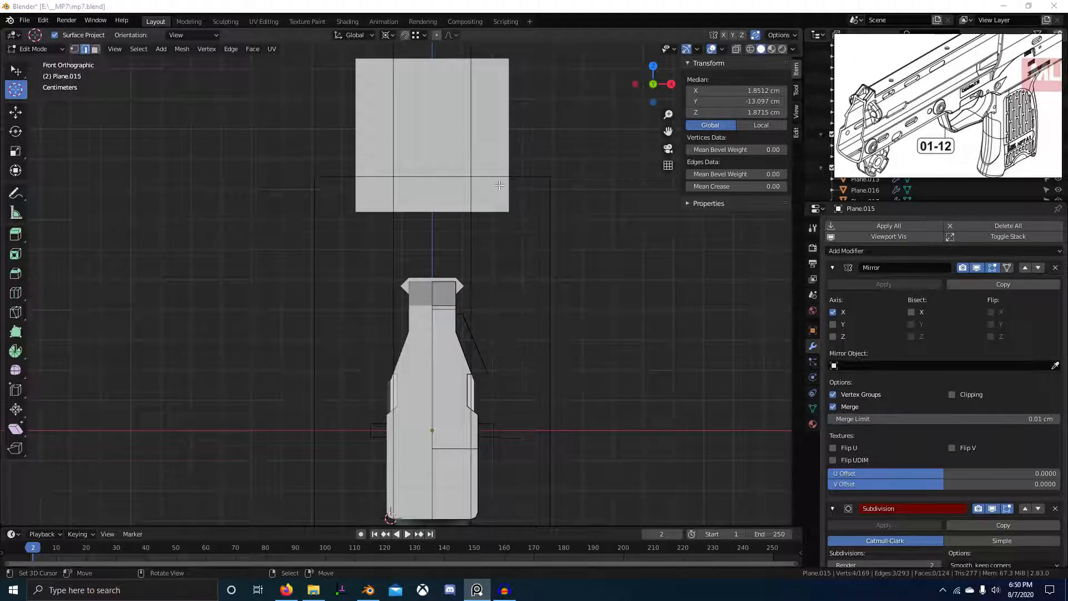
Extrude the sloped panel's lower edges straight down about 1.35 cm along Z.
middle_drag(542, 372, 417, 316)
scroll(417, 316, up, 4)
scroll(965, 76, up, 2)
scroll(966, 75, up, 2)
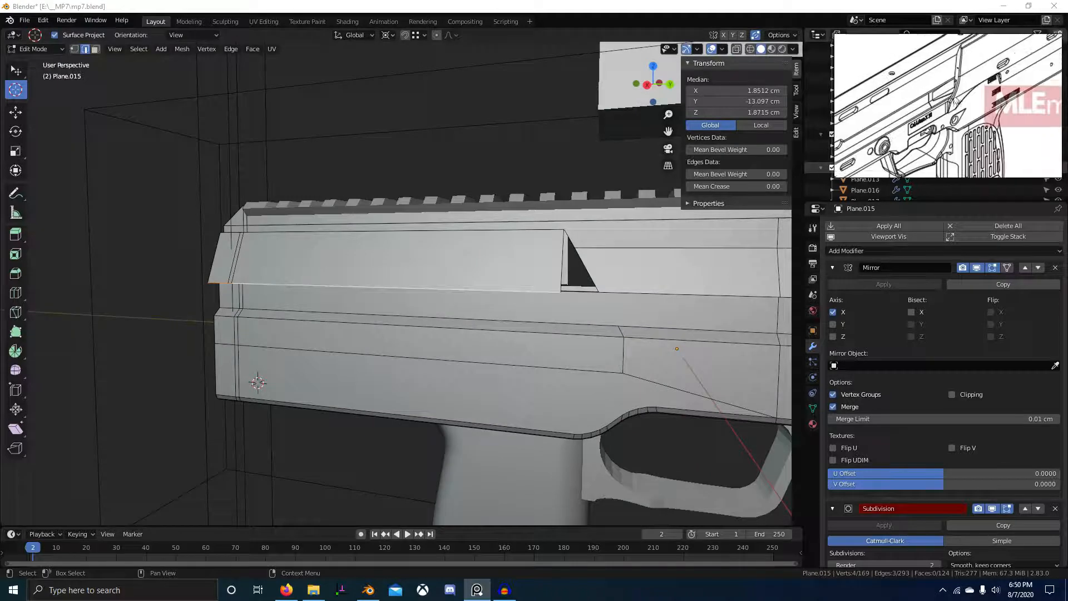
scroll(683, 253, up, 2)
middle_drag(683, 253, 701, 289)
key(e)
key(z)
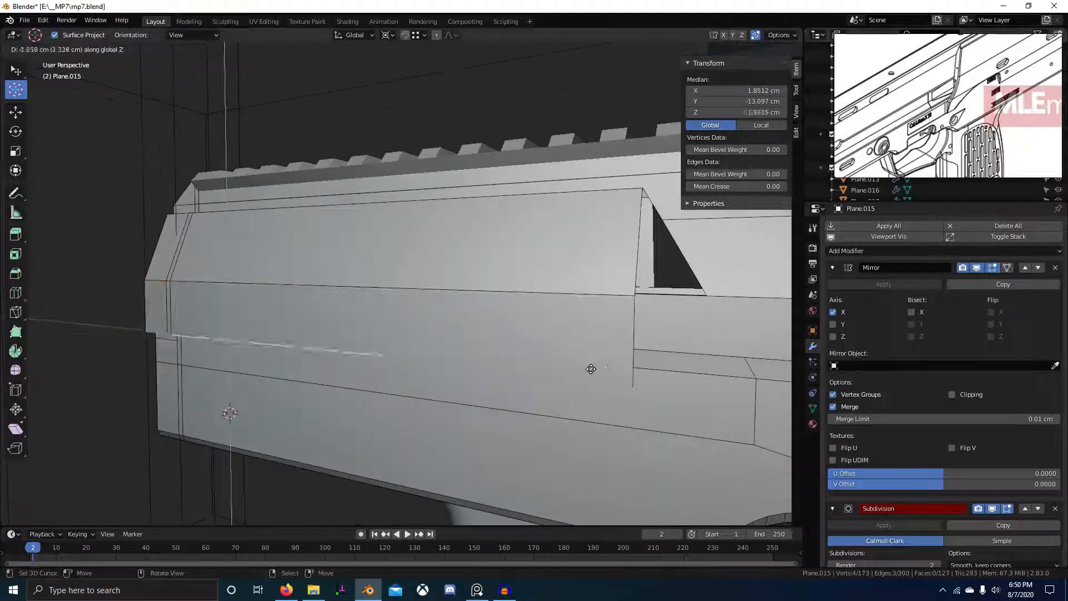
click(750, 374)
Try to extrude the panel's lower edges another 1.13 cm down to the body's side crease and undo it.
middle_drag(750, 375, 492, 348)
scroll(493, 347, up, 3)
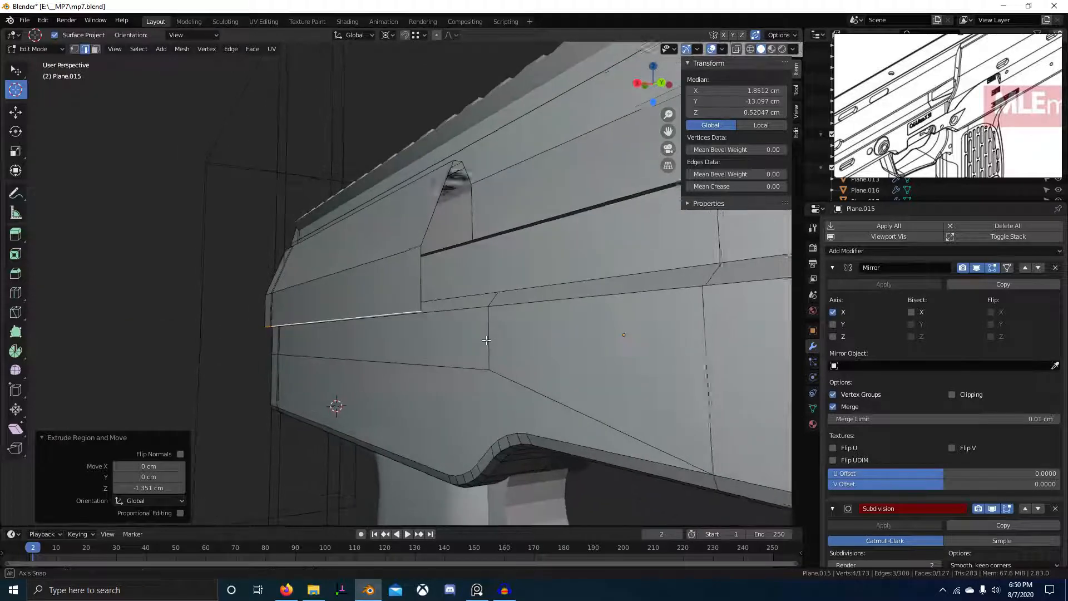
middle_drag(934, 143, 878, 150)
scroll(877, 149, down, 3)
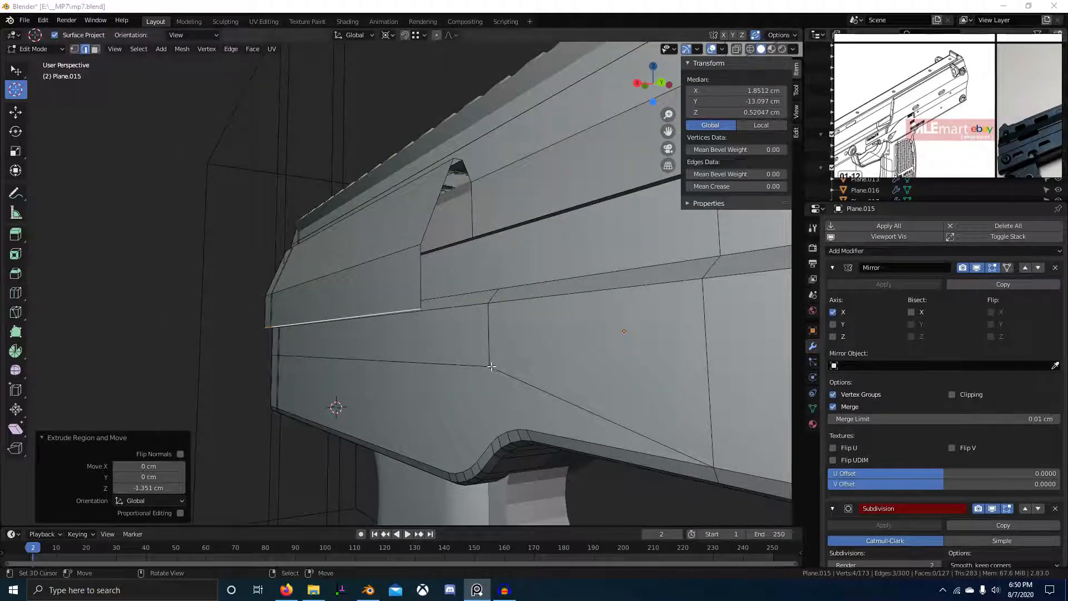
scroll(491, 366, down, 5)
middle_drag(491, 366, 609, 360)
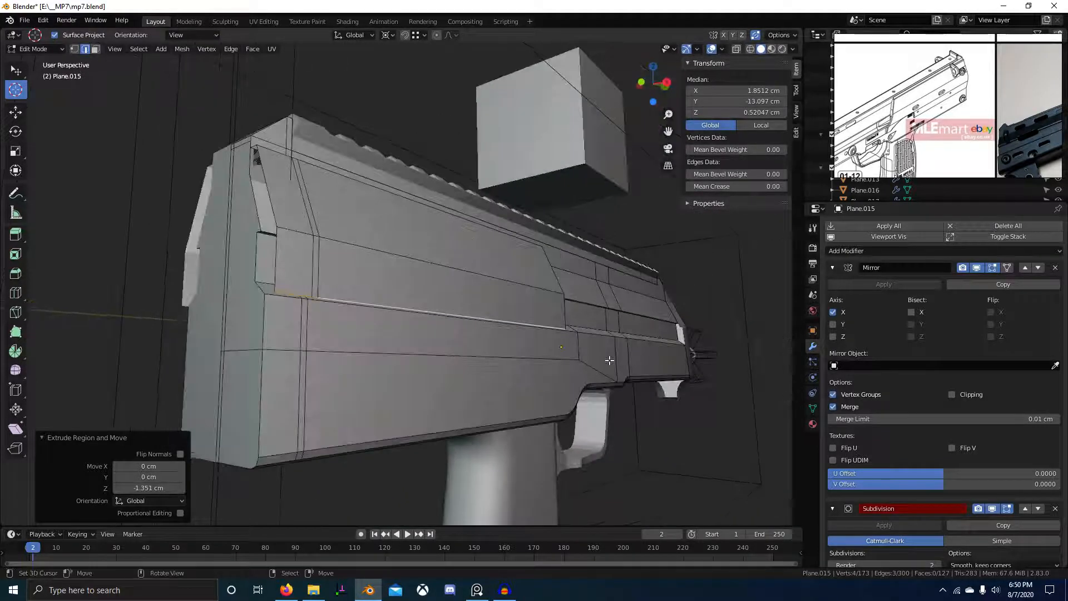
key(e)
ctrl+click(305, 349)
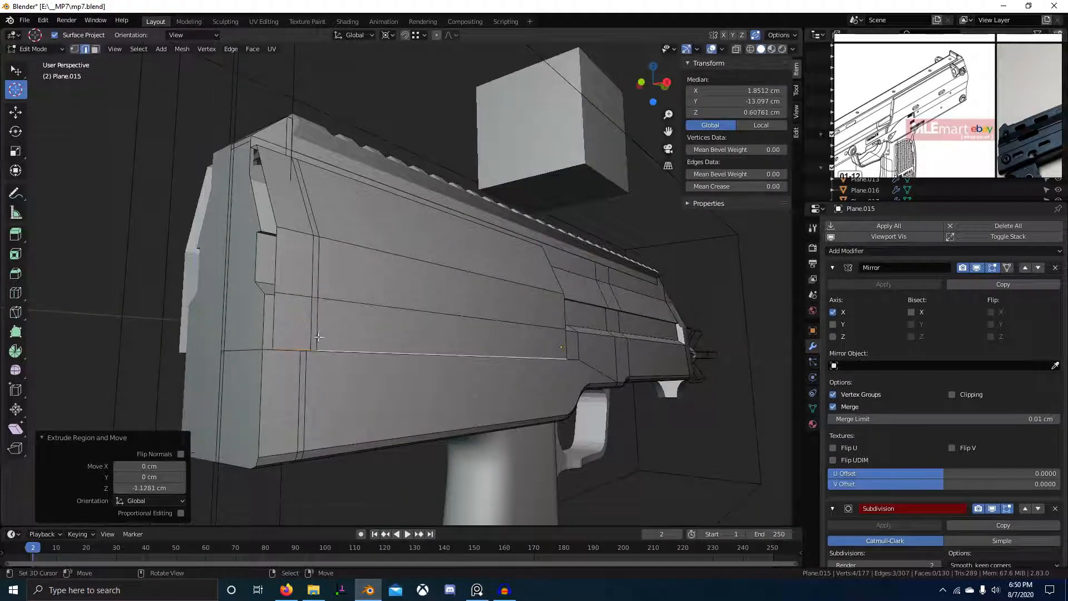
key(ctrl+z)
Select and delete the strip of body side faces between the panel's lower edge and the crease below it.
key(3)
right_click(318, 337)
key(w)
key(Escape)
right_click(296, 334)
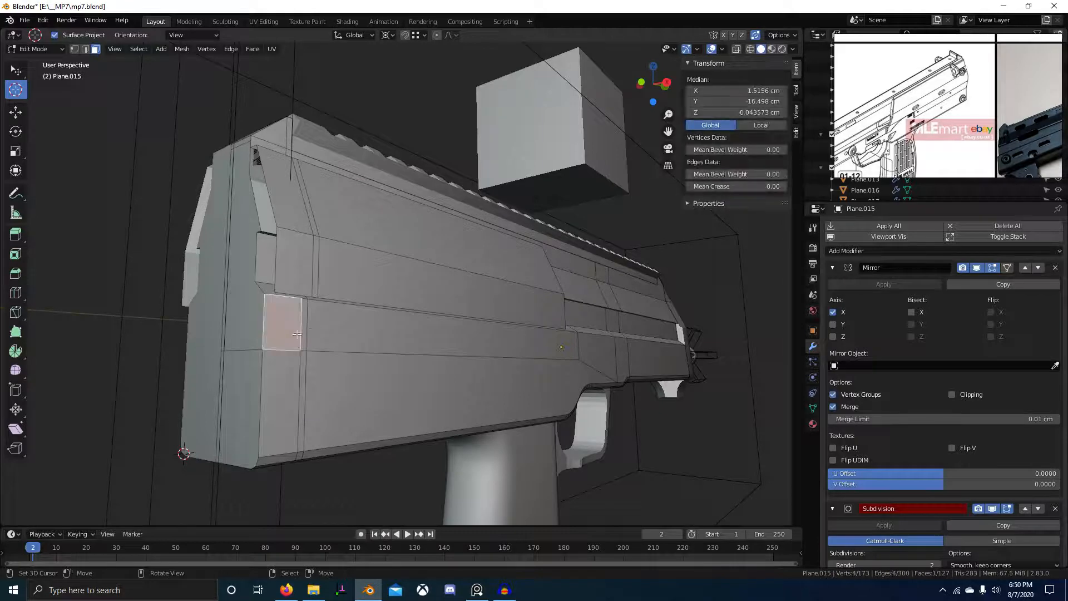
ctrl+right_click(520, 332)
scroll(520, 333, up, 3)
Select the panel's bottom edge vertices from front to rear and extrude them down to the opening's lower edge.
middle_drag(520, 332, 589, 342)
key(1)
right_click(589, 342)
scroll(431, 356, down, 3)
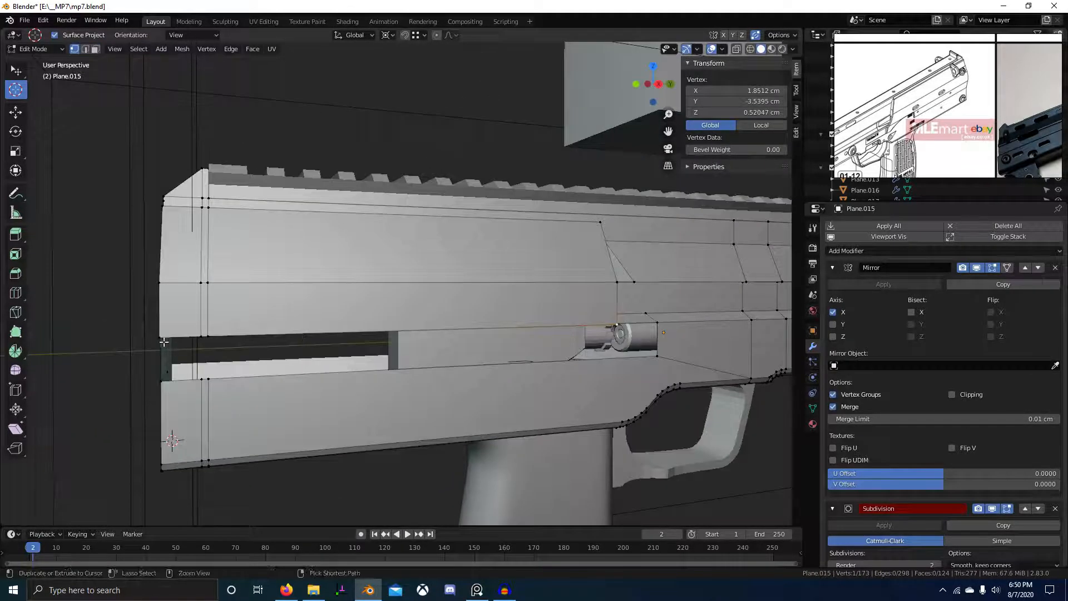
ctrl+right_click(165, 340)
middle_drag(166, 341, 268, 342)
key(g)
click(229, 395)
Move the new strip's lower rear vertices inward about 0.34 cm along X, snapping them onto the body's edge.
right_click(229, 395)
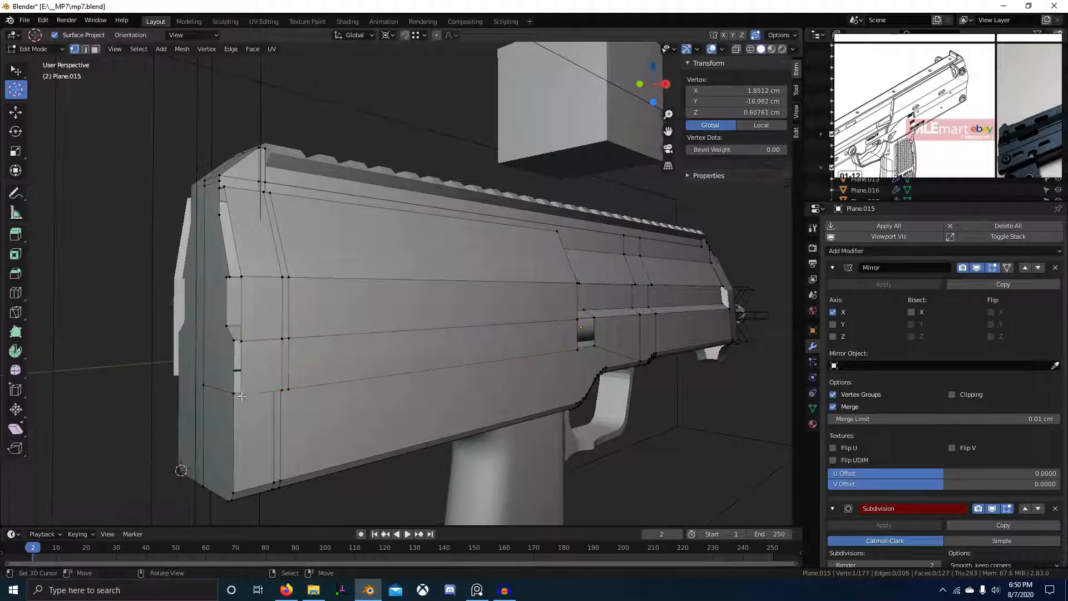
right_click(281, 390)
key(g)
key(x)
ctrl+click(275, 392)
right_click(288, 389)
key(g)
key(x)
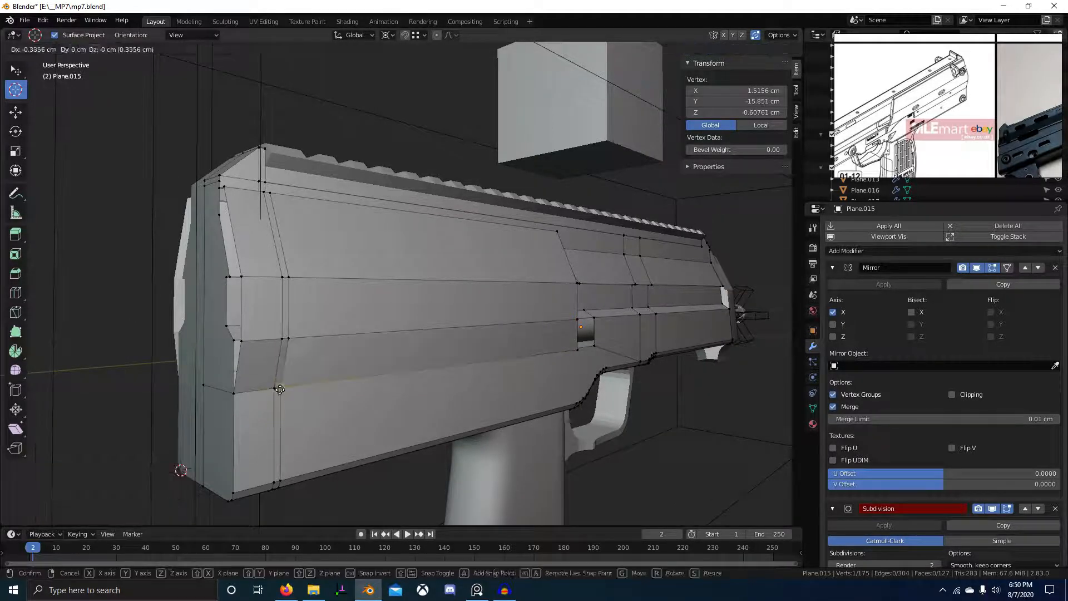
ctrl+click(281, 391)
Snap the strip's lower front vertex to the body corner and slide its upper front vertex 1.88 cm along Y, slanting the panel's front end.
middle_drag(503, 392, 423, 392)
right_click(423, 392)
key(g)
key(y)
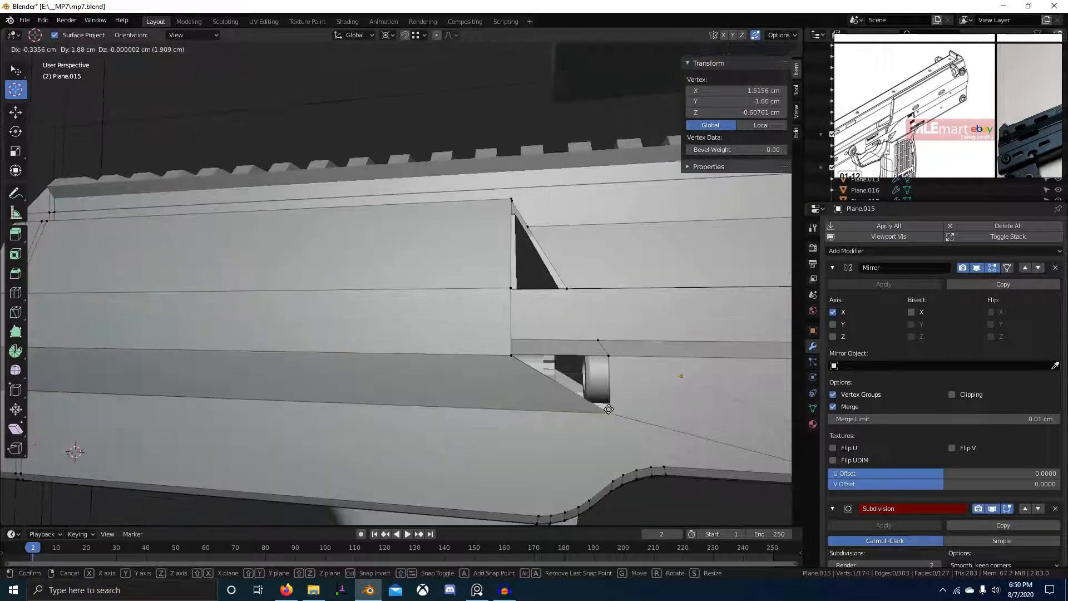
ctrl+click(551, 384)
middle_drag(551, 383, 443, 354)
right_click(442, 354)
key(g)
key(y)
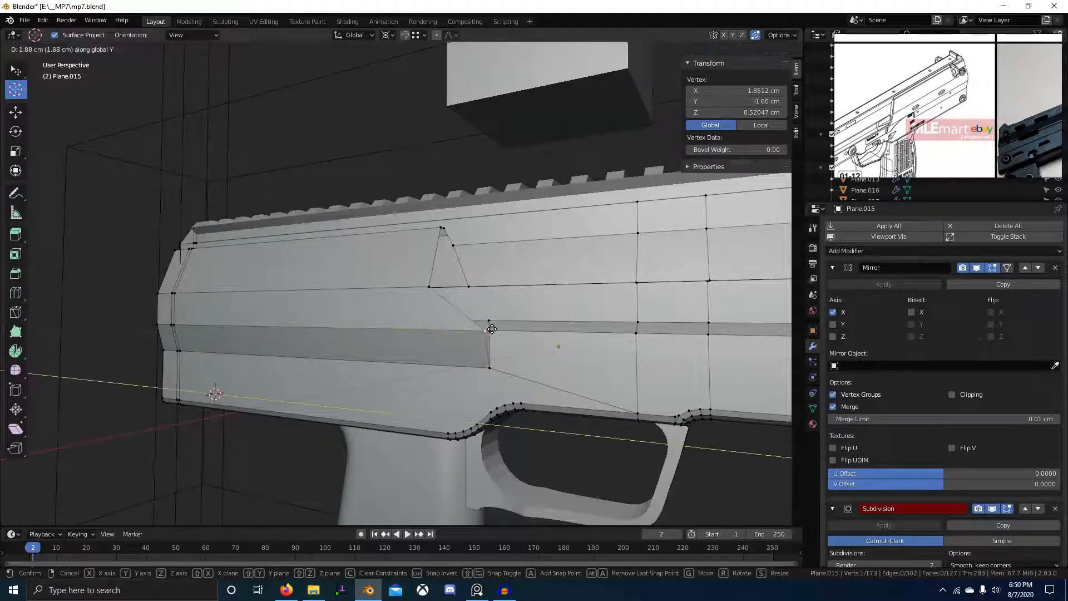
click(462, 287)
Review the panel's shape in Object Mode and compare it with the reference drawing and photo of the receiver.
middle_drag(462, 288, 432, 328)
key(KP_3)
scroll(528, 314, down, 3)
key(Tab)
shift+middle_drag(446, 370, 542, 329)
scroll(542, 328, up, 3)
key(Tab)
scroll(542, 328, down, 1)
scroll(957, 76, up, 4)
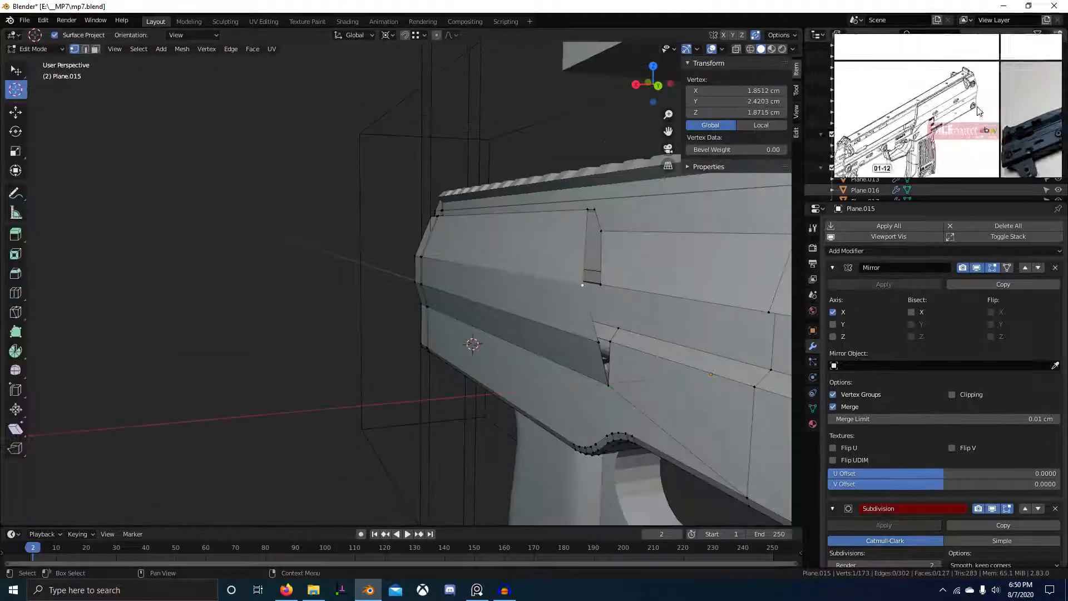
scroll(984, 112, down, 3)
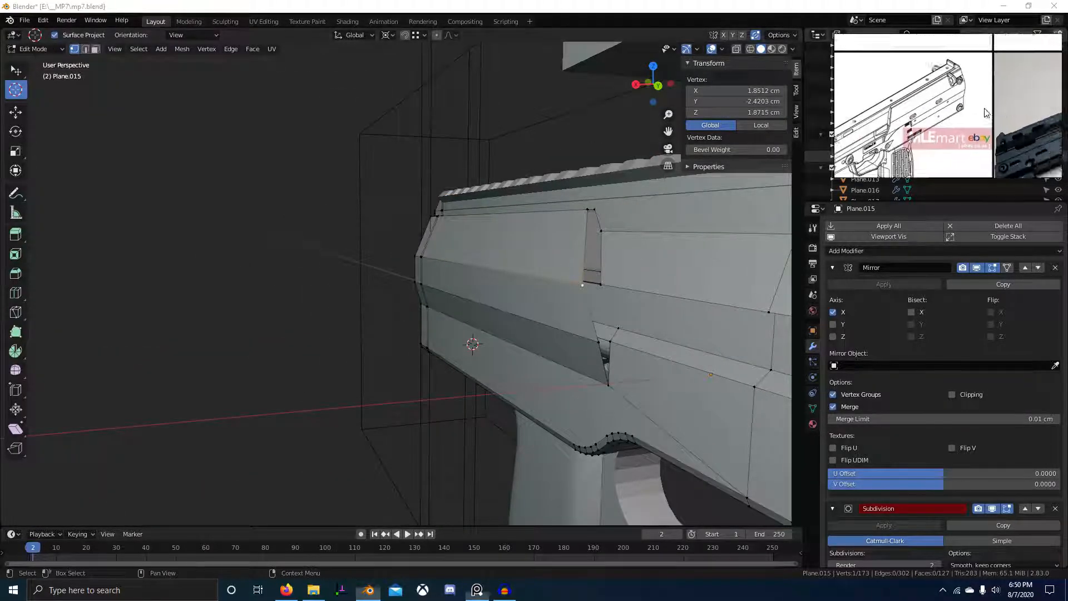
middle_drag(985, 111, 930, 102)
middle_drag(1032, 104, 986, 116)
scroll(969, 100, up, 3)
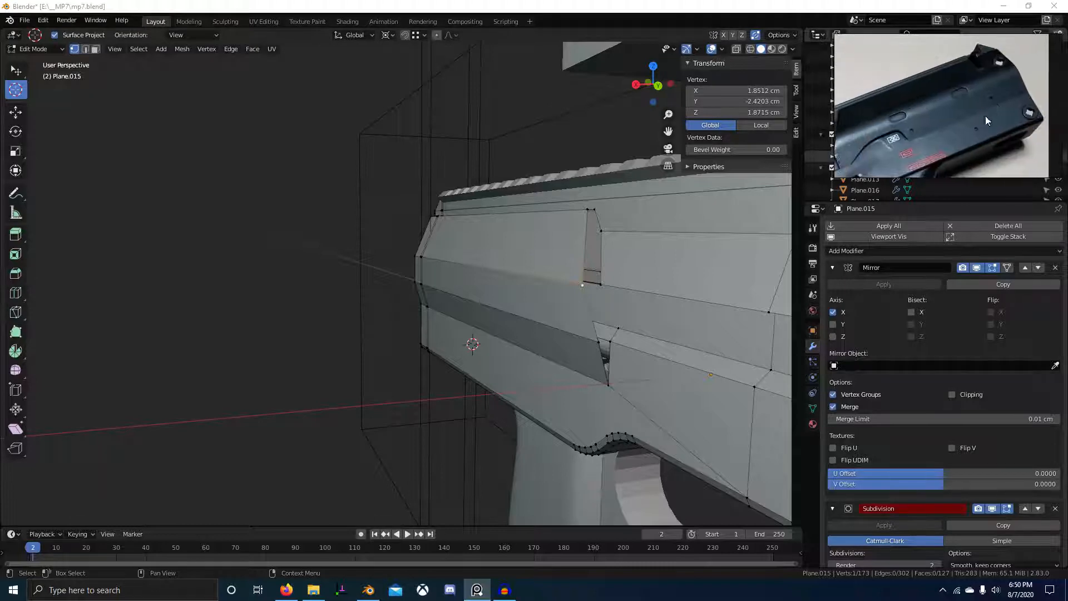
Try to intersect the two sloped edges at the panel's front end with TinyCAD.
middle_drag(593, 268, 569, 268)
key(ctrl+z)
key(ctrl+z)
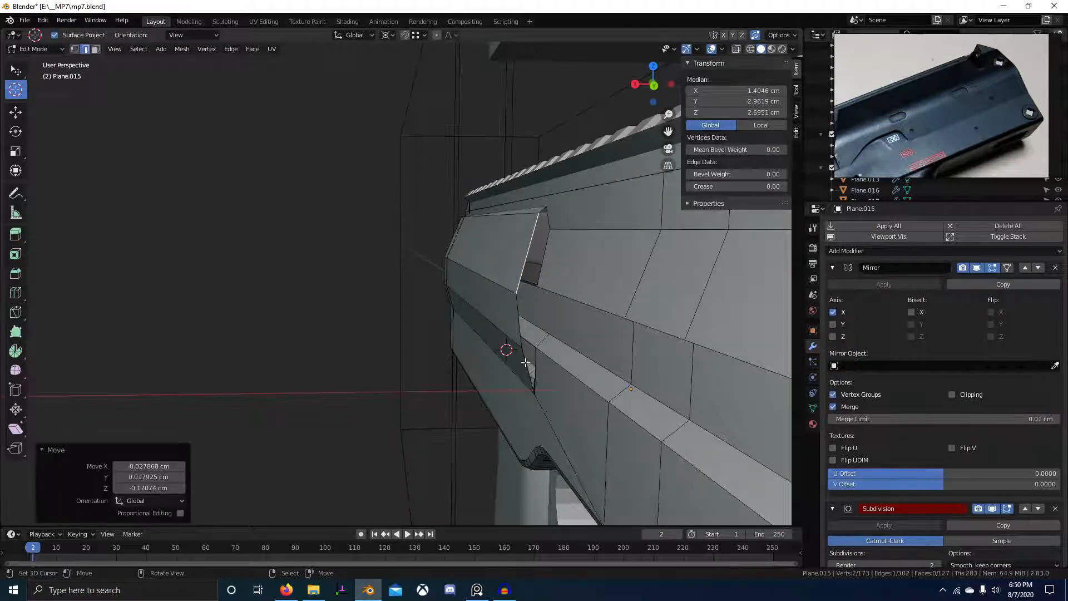
key(ctrl+shift+z)
middle_drag(522, 368, 526, 339)
right_click(530, 322)
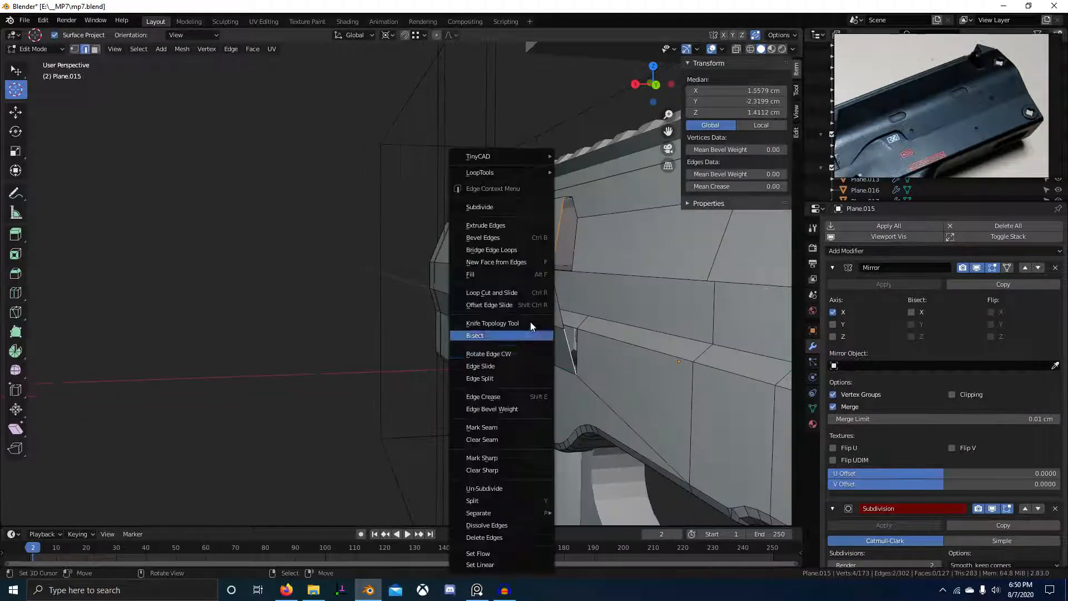
mouse_move(529, 152)
click(572, 206)
Select the two sloped edges at the panel's rear end and try TinyCAD's VTX AUTO intersection on them.
middle_drag(574, 268, 679, 292)
scroll(468, 334, up, 2)
middle_drag(467, 334, 406, 263)
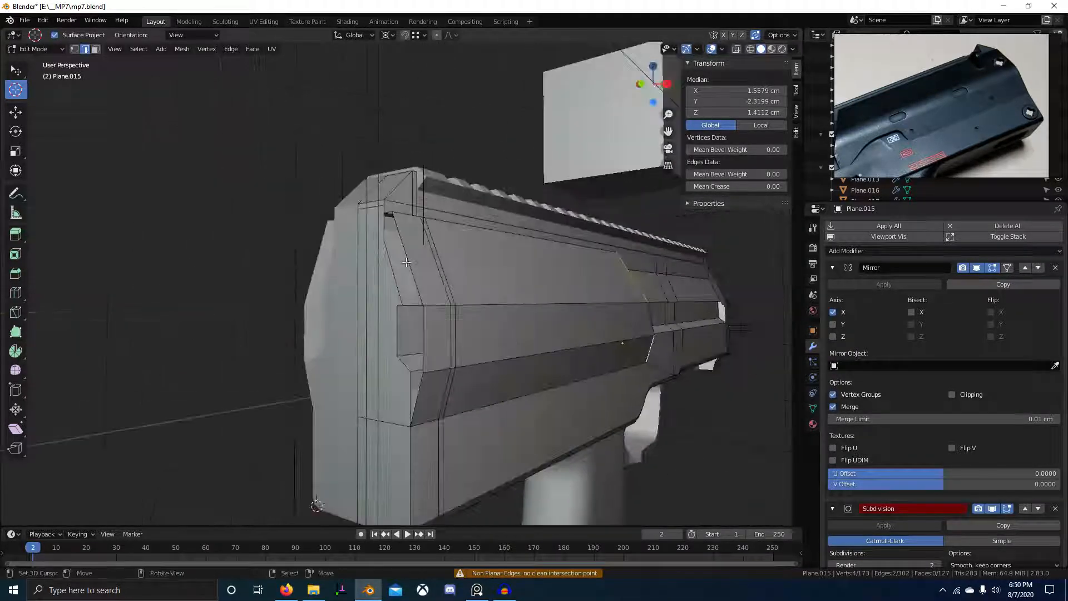
shift+click(427, 342)
right_click(437, 367)
mouse_move(426, 158)
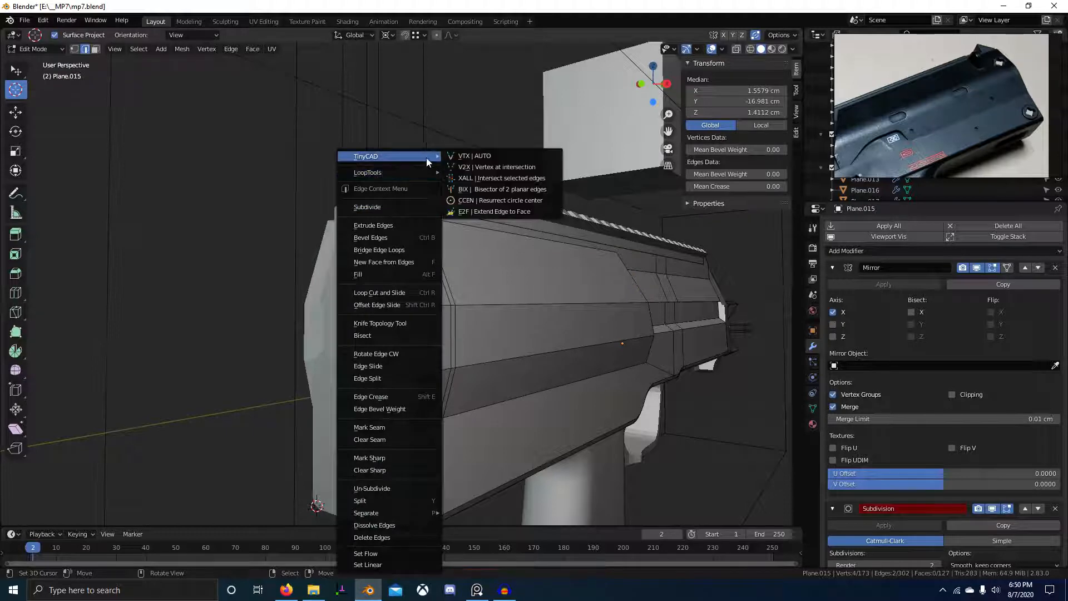
click(476, 156)
Duplicate the two rear edges about 2.08 cm behind the receiver along Y and flatten them by scaling Y to 0.
middle_drag(465, 298, 428, 312)
key(shift+d)
key(y)
click(484, 313)
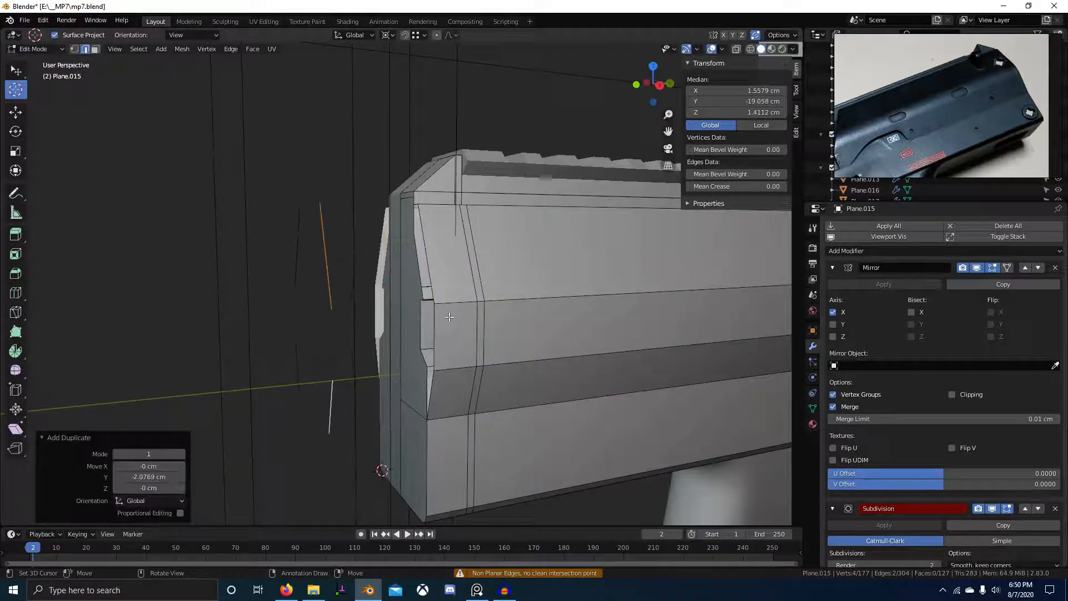
key(s)
key(y)
key(Escape)
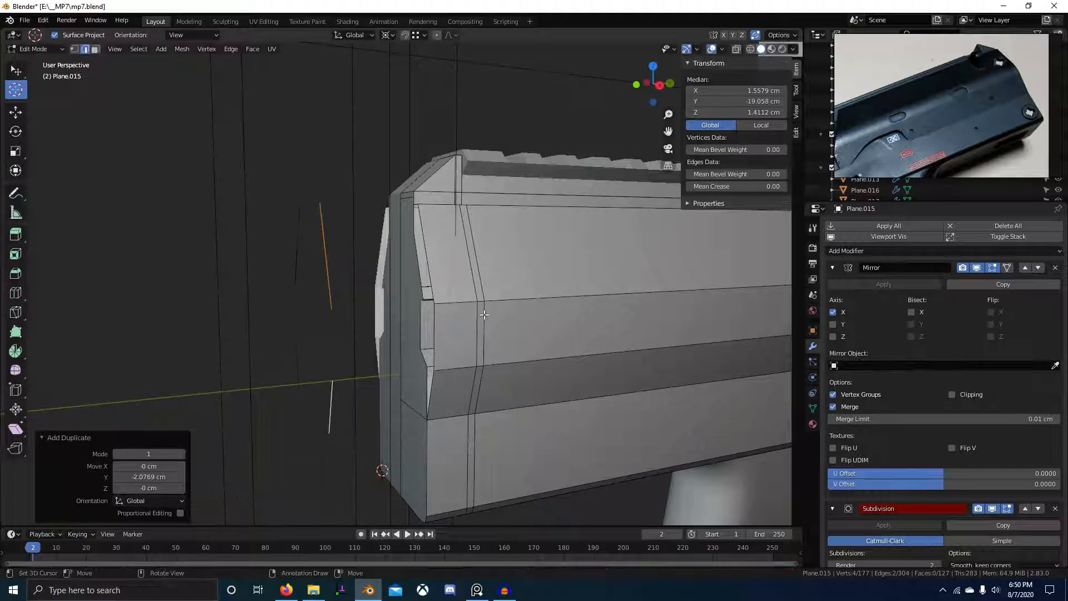
key(s)
key(y)
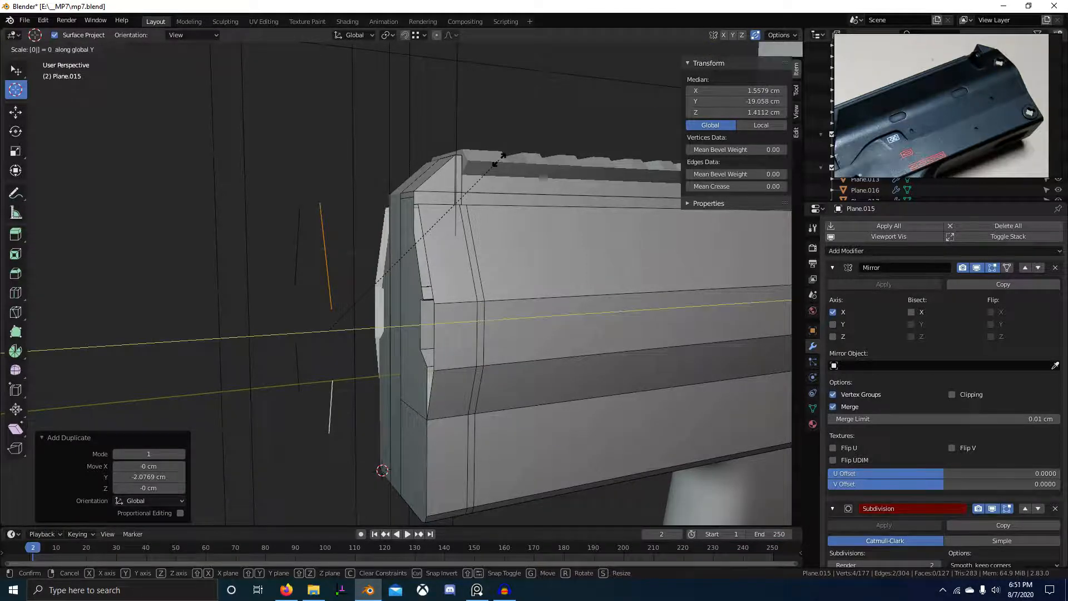
key(Return)
Extend the flattened edges to their common intersection point with TinyCAD's VTX AUTO.
key(KP_1)
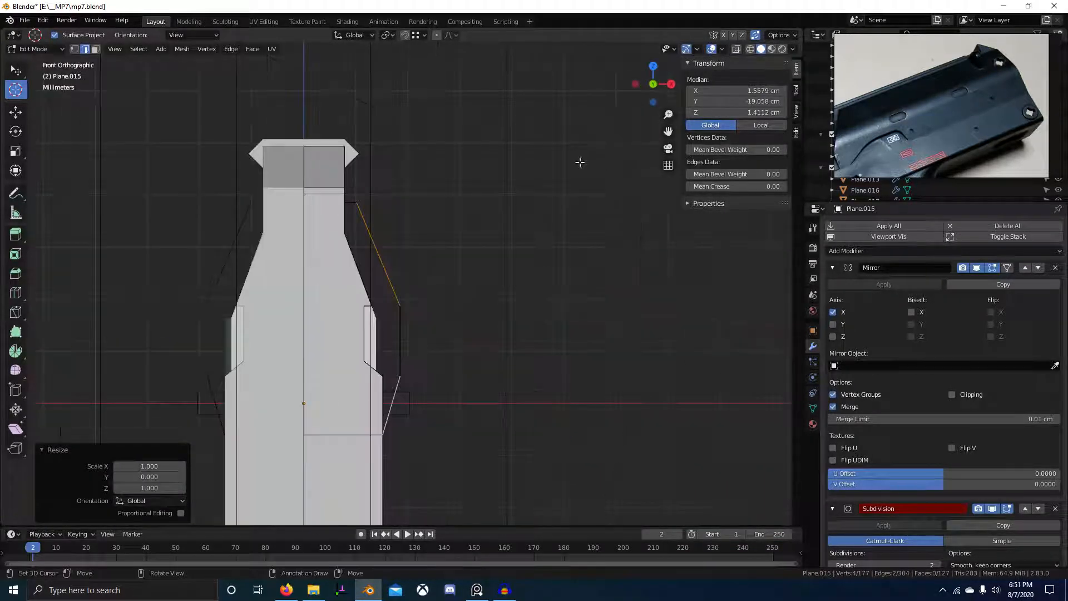
key(w)
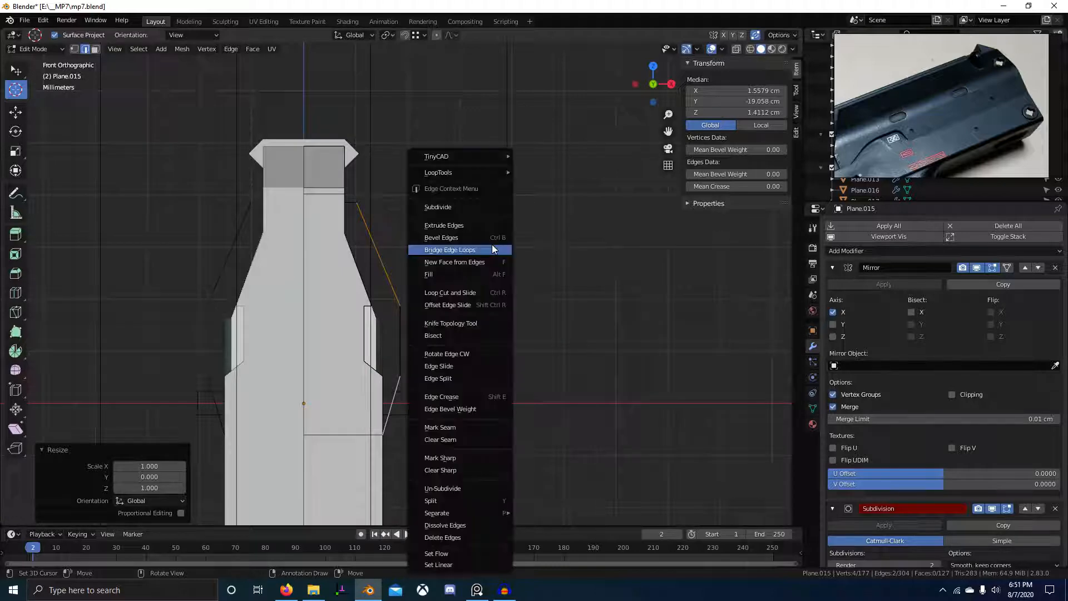
mouse_move(479, 154)
click(576, 156)
middle_drag(570, 200, 371, 279)
scroll(370, 279, up, 3)
Select the linked guide edges and move them about 2.08 cm along Y, snapping them onto the panel's rear end.
key(a)
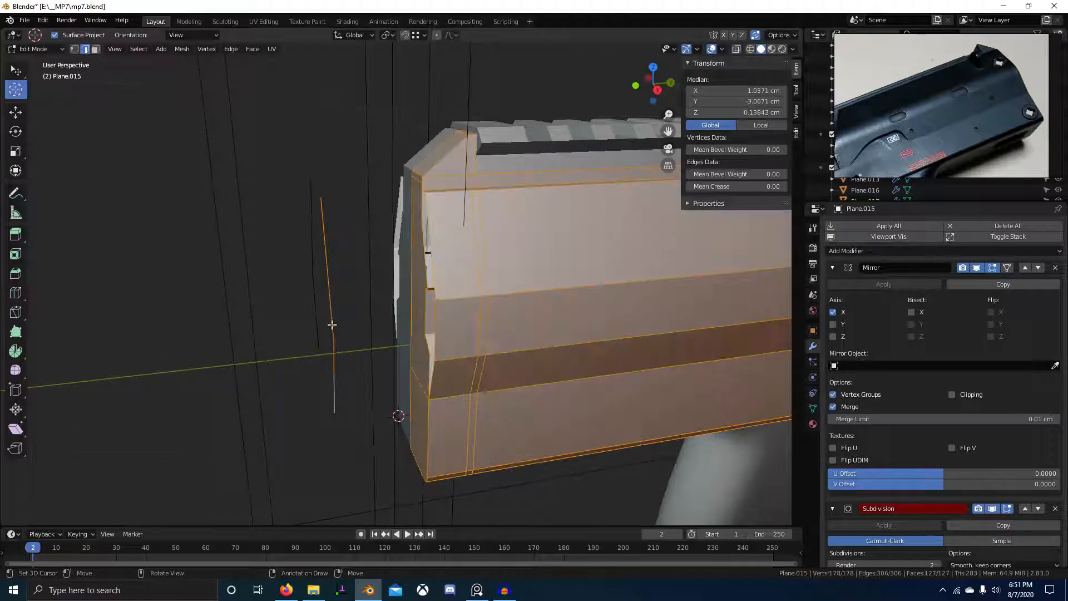
click(329, 333)
key(l)
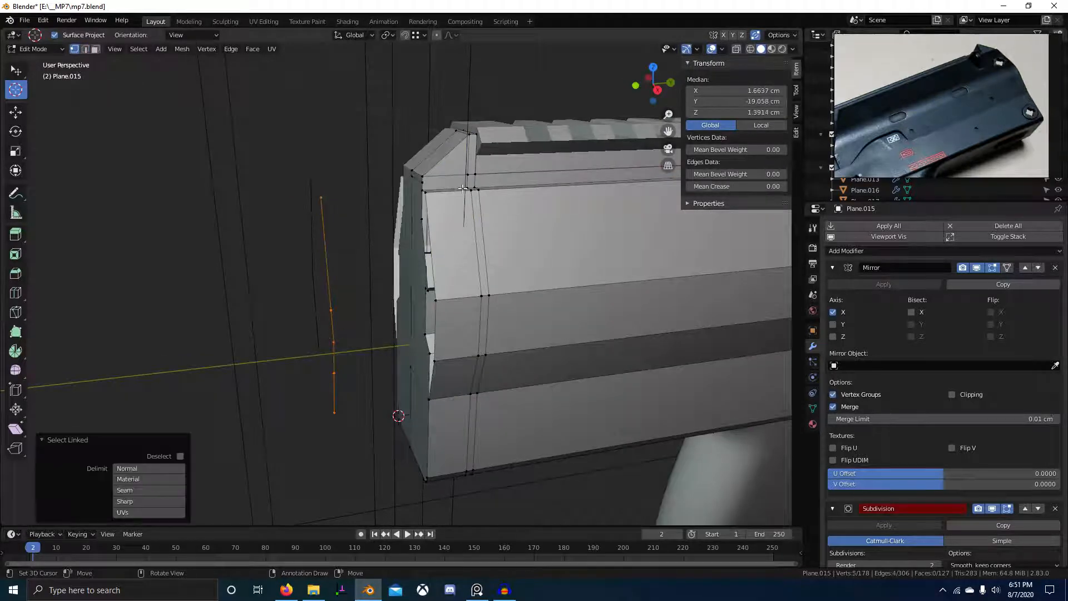
key(g)
key(y)
ctrl+click(432, 191)
Add a lengthwise loop cut to the side panel and snap it in X and Z onto the guide edges' intersection, keeping Y locked.
middle_drag(454, 286, 531, 277)
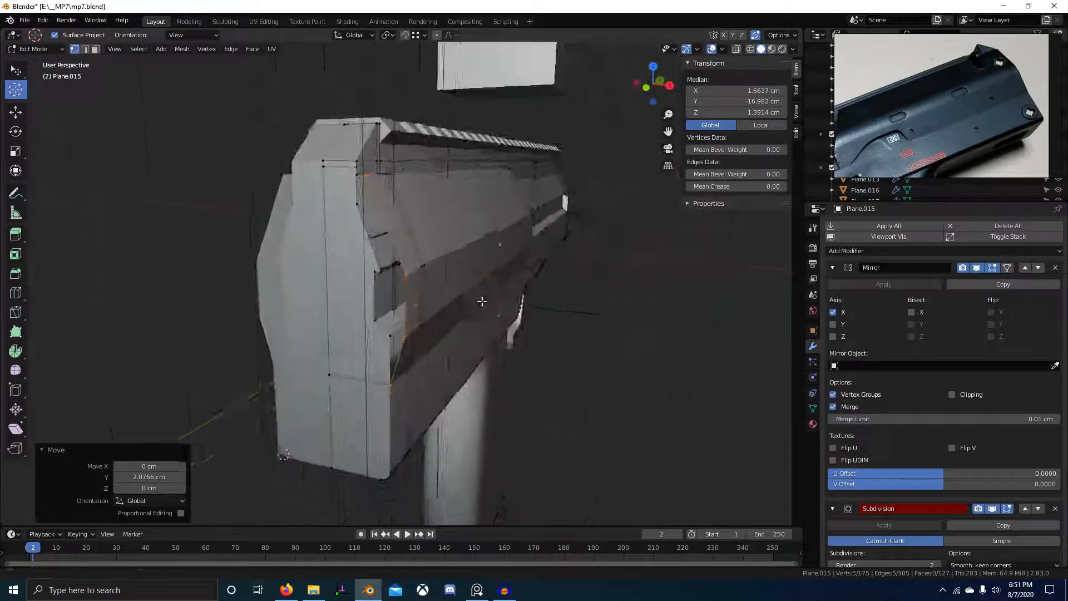
scroll(445, 295, up, 2)
click(425, 291)
right_click(424, 291)
key(g)
key(shift+y)
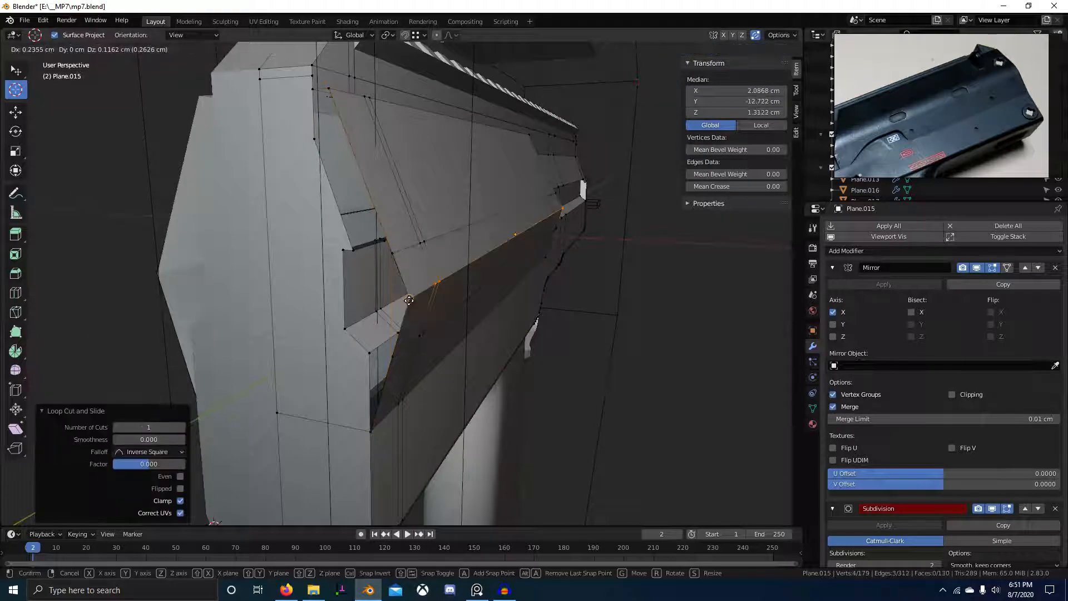
click(471, 321)
middle_drag(471, 321, 418, 336)
scroll(424, 334, down, 4)
key(2)
middle_drag(622, 353, 365, 325)
key(ctrl+b)
right_click(496, 333)
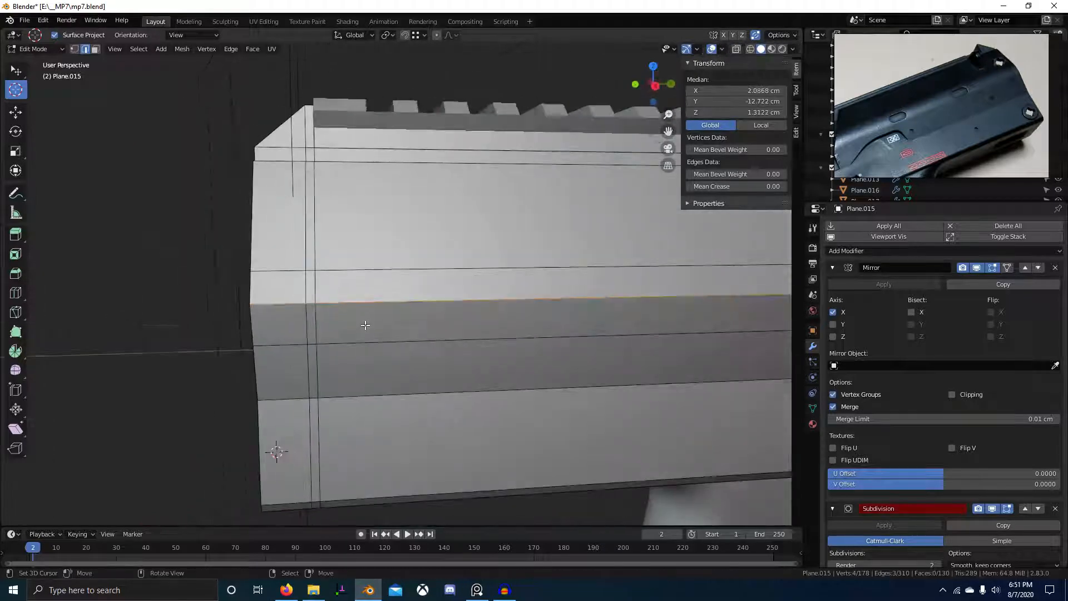
Select only the two near-vertical edge loops close to the panel's rear end and dissolve them.
alt+click(307, 319)
key(alt+a)
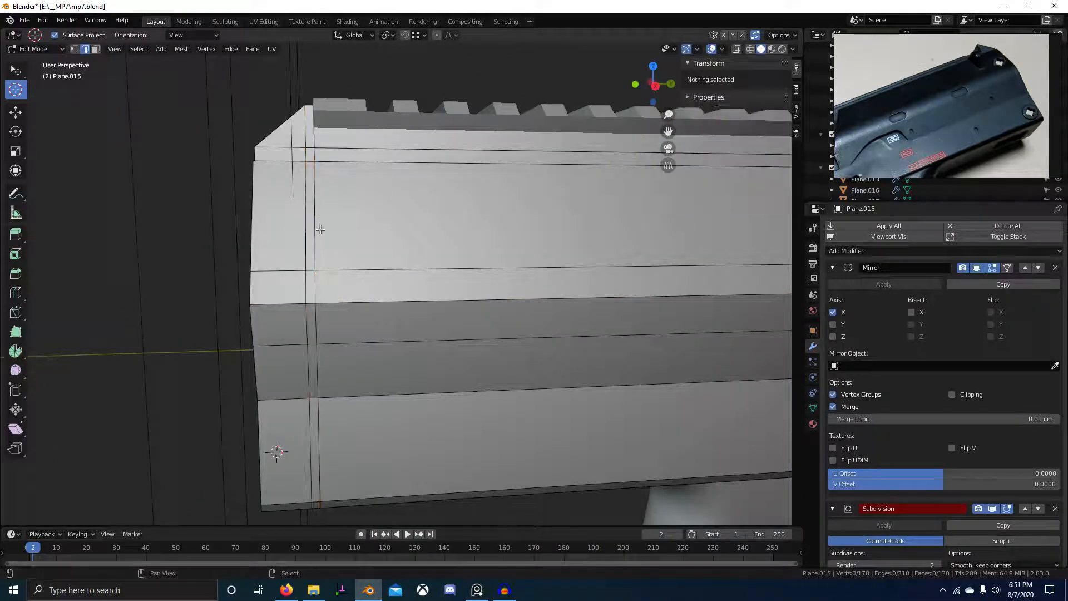
key(c)
drag(316, 240, 315, 330)
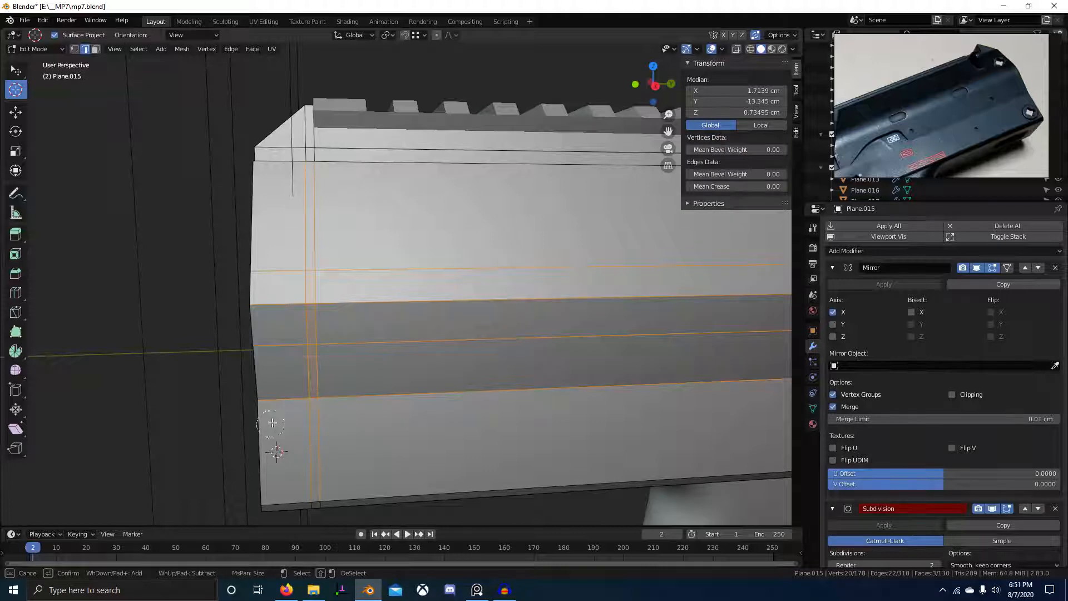
shift+drag(321, 242, 360, 407)
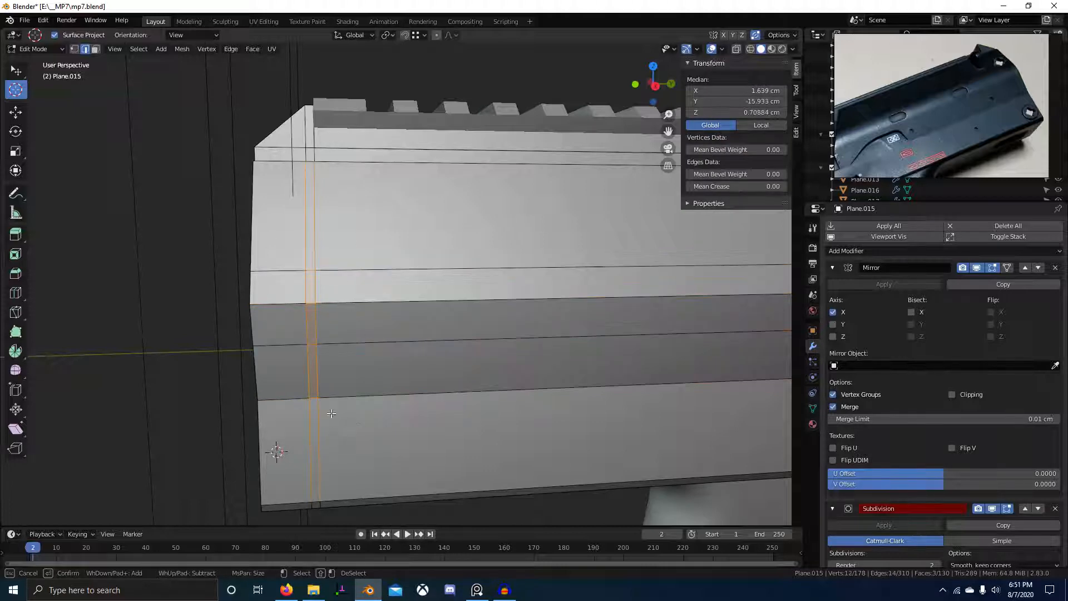
key(ctrl+x)
scroll(432, 353, down, 2)
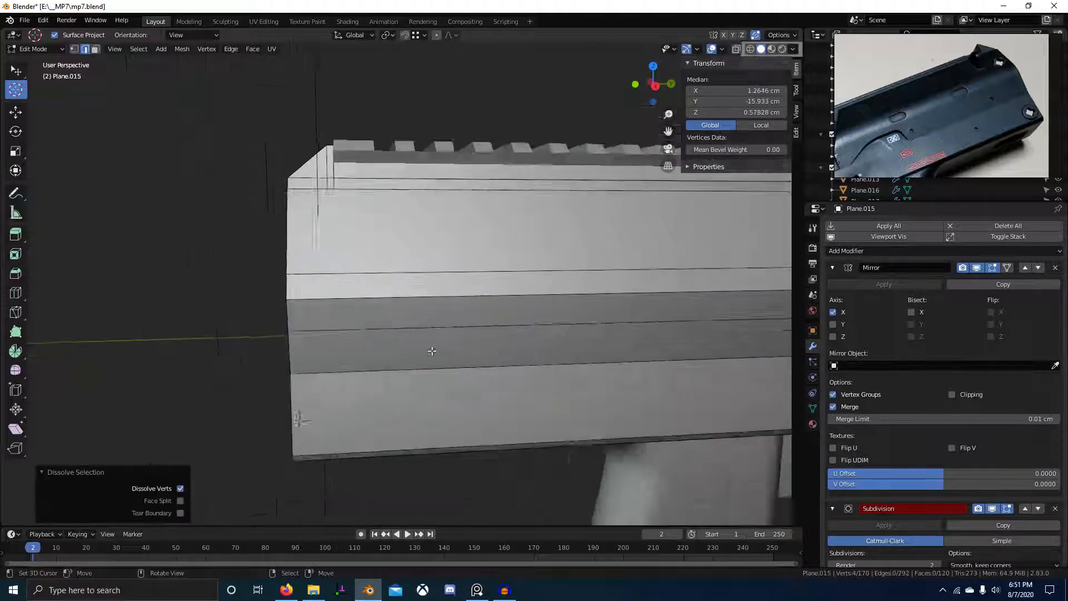
Bevel the panel's lengthwise ridge edge with a 3.86 cm offset and 5 segments.
middle_drag(432, 353, 629, 317)
right_click(473, 300)
key(ctrl+b)
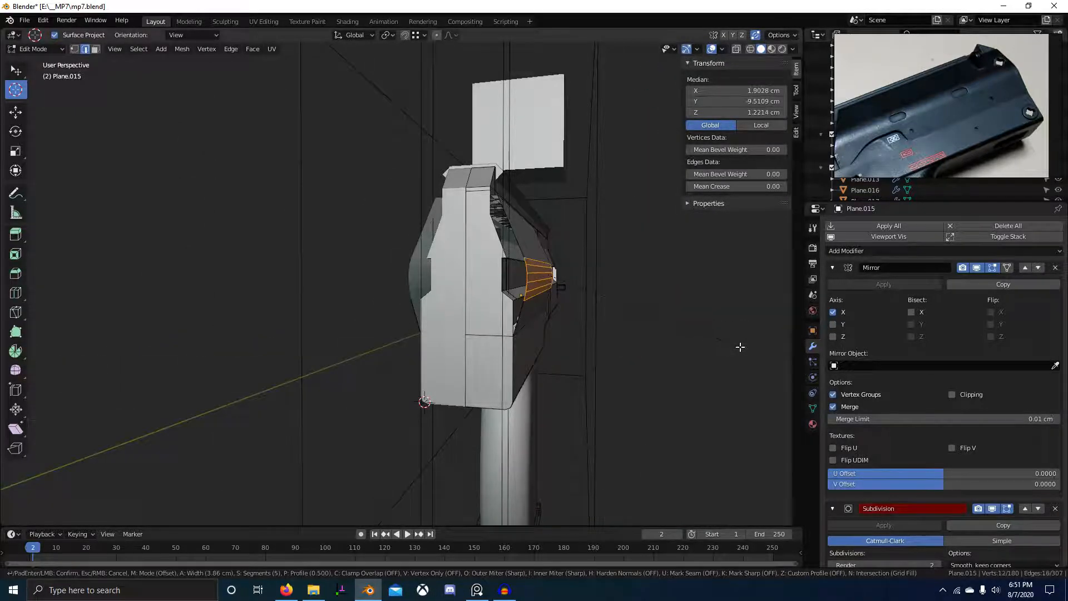
click(740, 347)
middle_drag(740, 347, 518, 352)
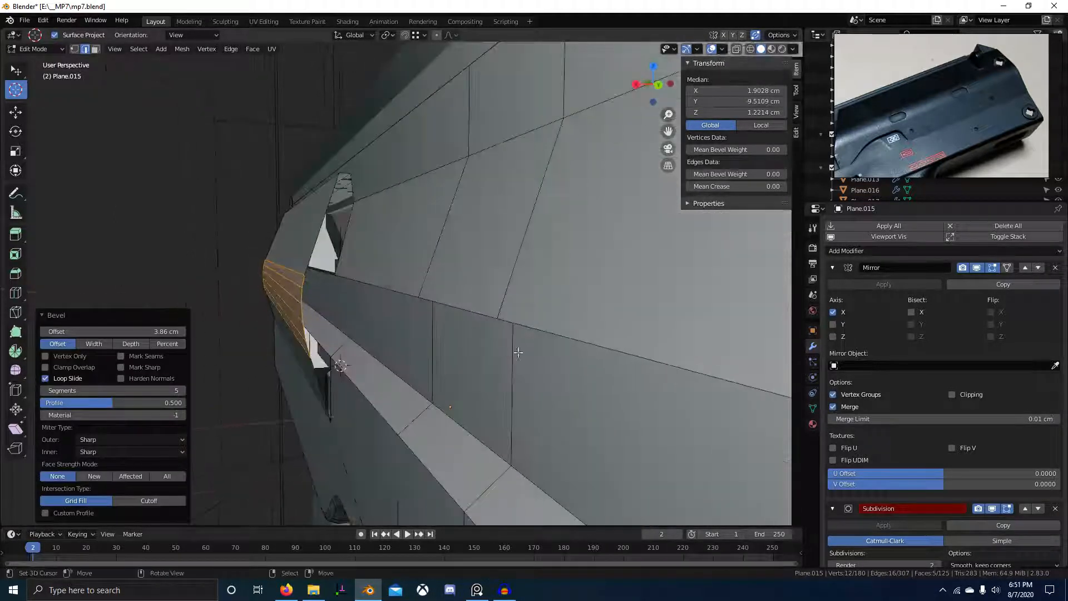
middle_drag(320, 367, 484, 368)
Merge all of the mesh's vertices by distance, using a 0.001 cm merge distance.
key(a)
key(w)
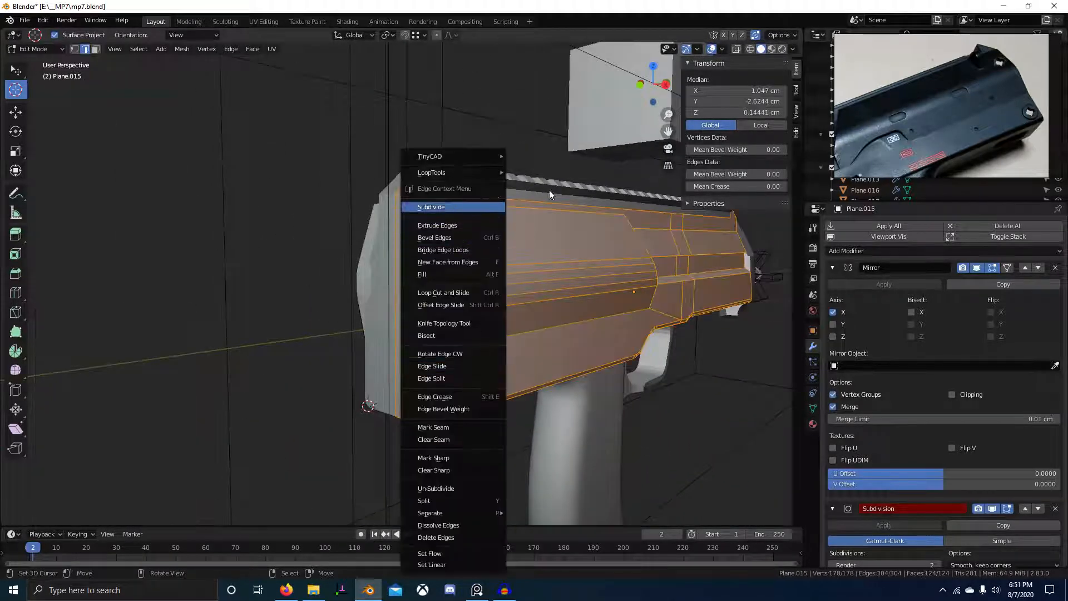
key(m)
right_click(553, 336)
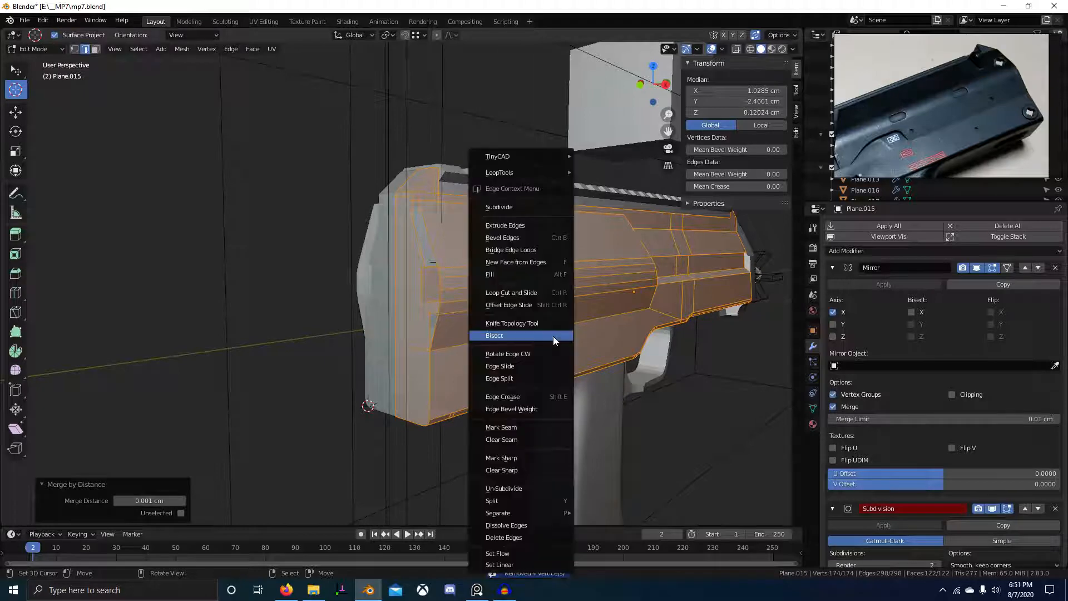
Inspect the smoothed receiver in Object Mode and compare the front of its raised panel with the reference photo.
right_click(639, 304)
key(Tab)
right_click(569, 281)
click(569, 282)
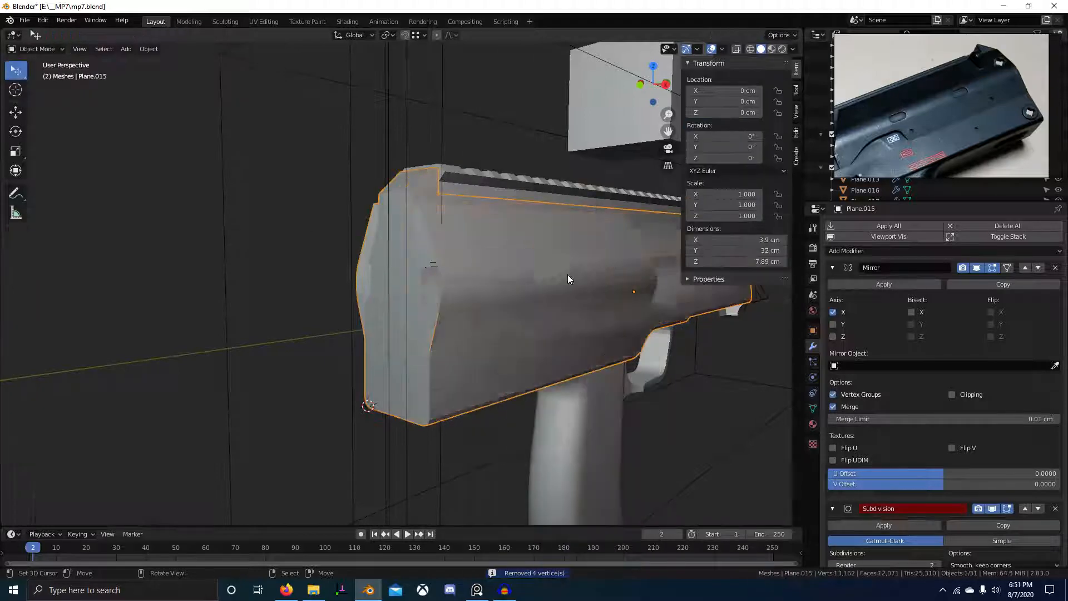
middle_drag(568, 275, 483, 334)
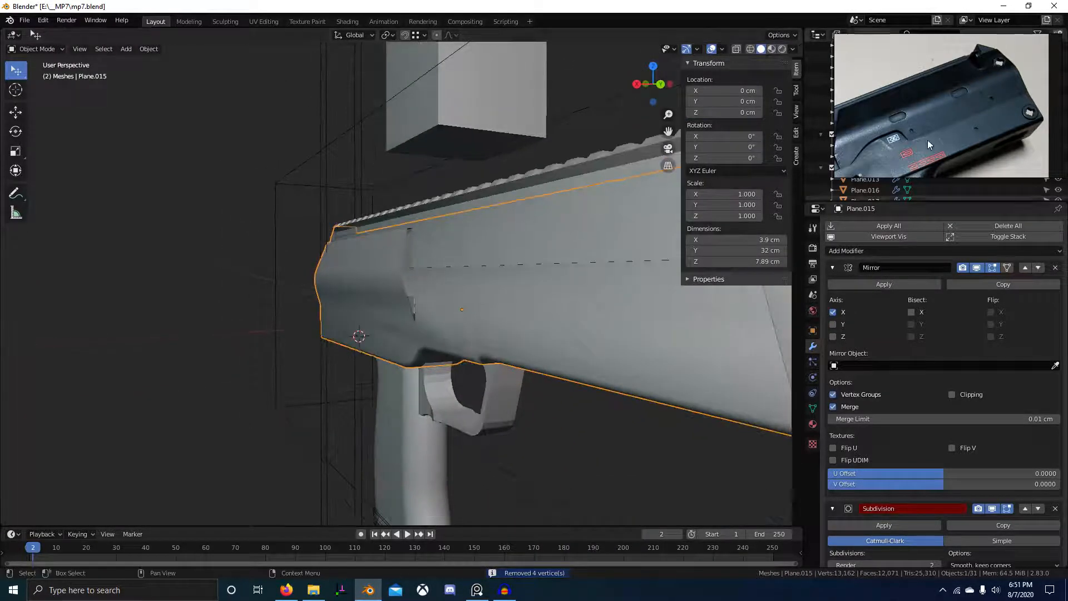
middle_drag(927, 140, 1001, 127)
scroll(947, 143, up, 3)
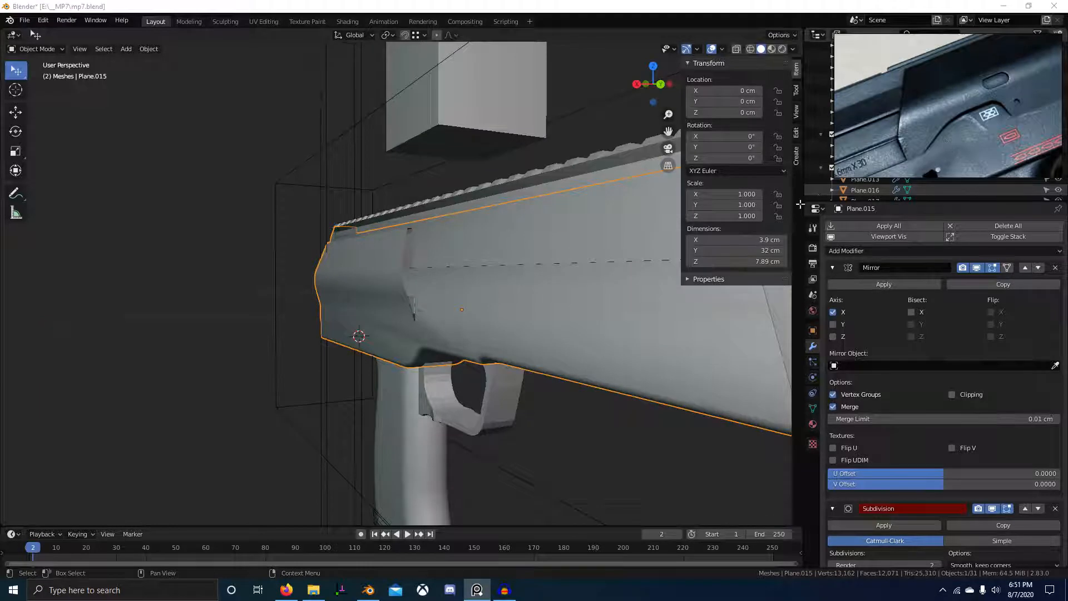
Reopen the receiver mesh for editing and fill the lower triangular gap at the raised panel's front edge with a face.
right_click(437, 316)
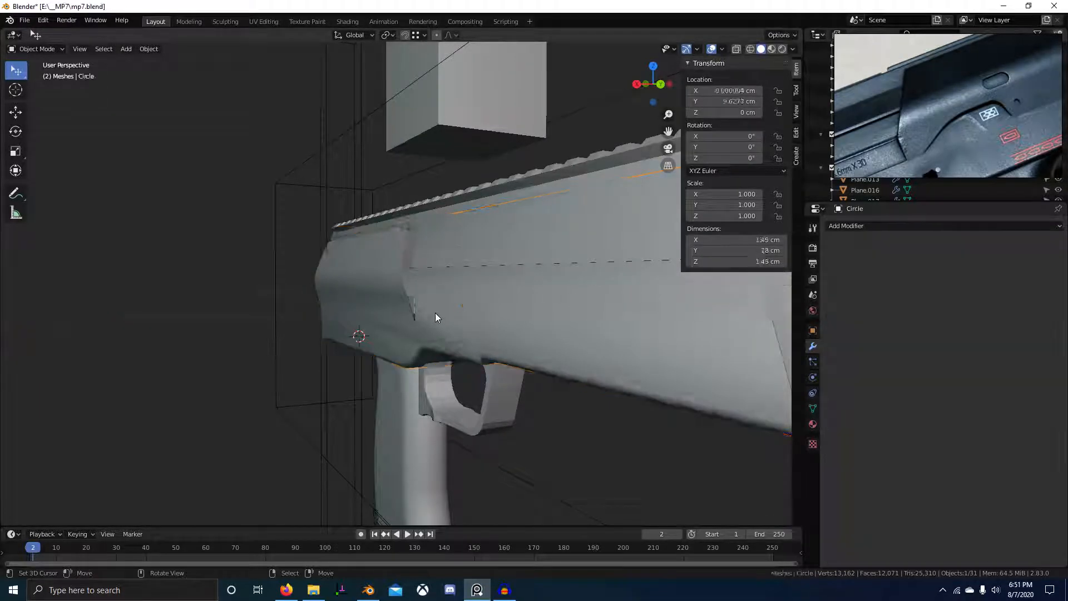
key(Tab)
scroll(424, 324, up, 3)
key(Tab)
right_click(442, 348)
key(Tab)
scroll(467, 369, up, 2)
right_click(457, 408)
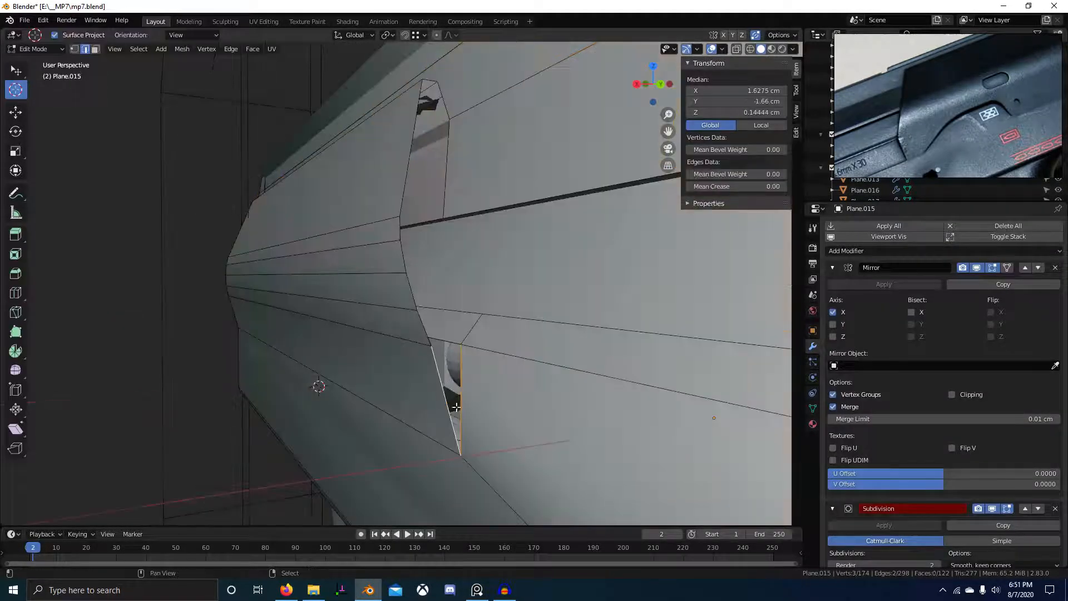
middle_drag(474, 401, 389, 356)
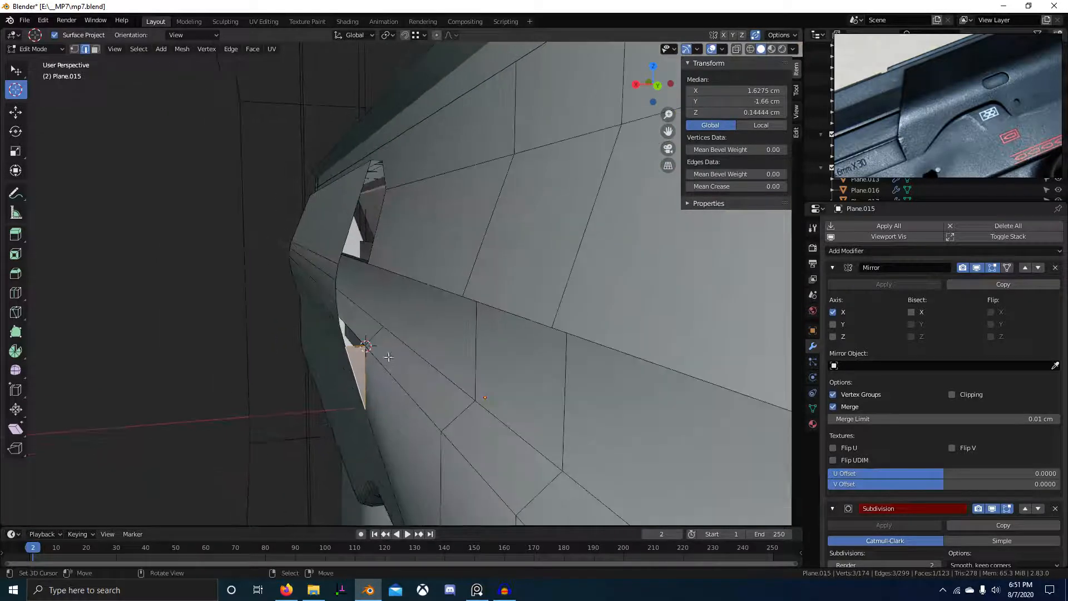
Fill the upper gap between the raised panel's front edge and the receiver body with a face.
middle_drag(378, 225, 431, 255)
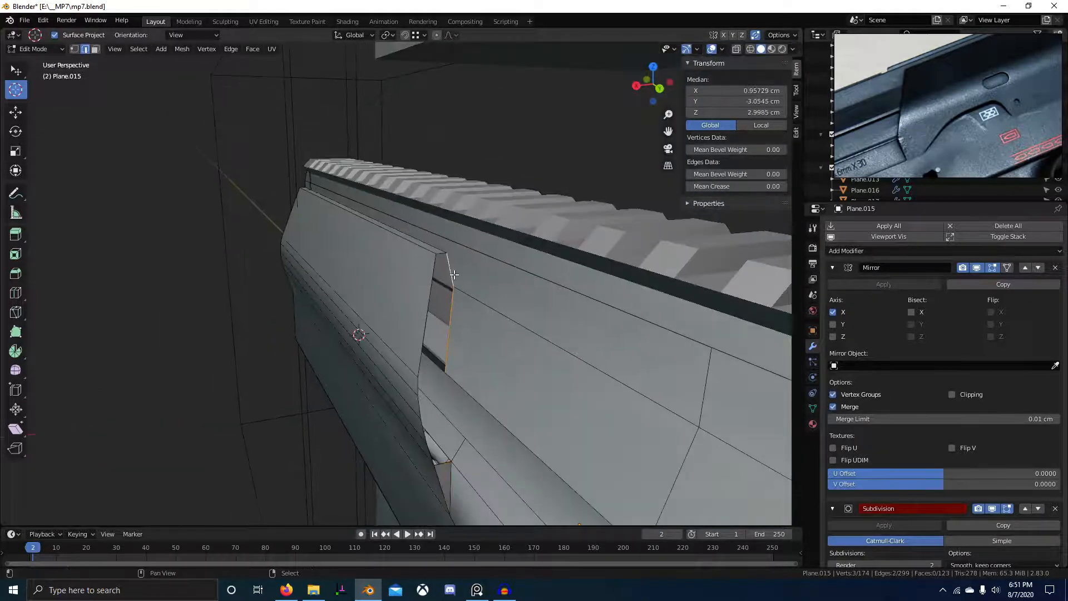
key(f)
mouse_move(468, 332)
middle_down()
mouse_move(484, 317)
mouse_move(469, 329)
mouse_move(436, 315)
mouse_move(432, 375)
mouse_move(467, 341)
middle_up()
Subdivide the bottom edge of the upper filler face and move the new vertex along X in line with the lower face's inner corner.
middle_drag(388, 354, 416, 357)
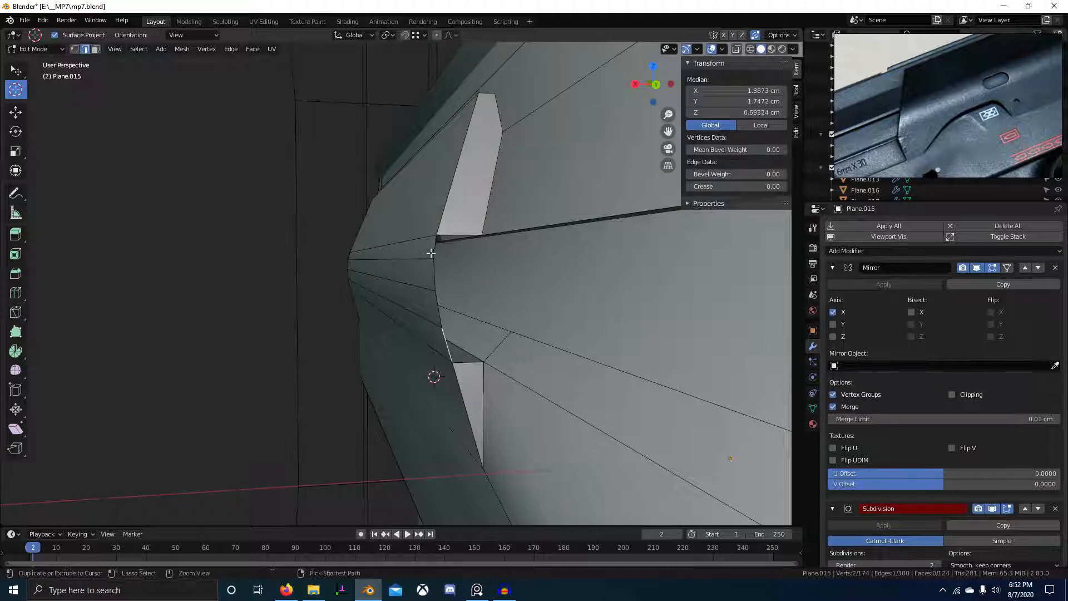
middle_drag(471, 237, 460, 238)
middle_drag(404, 306, 408, 306)
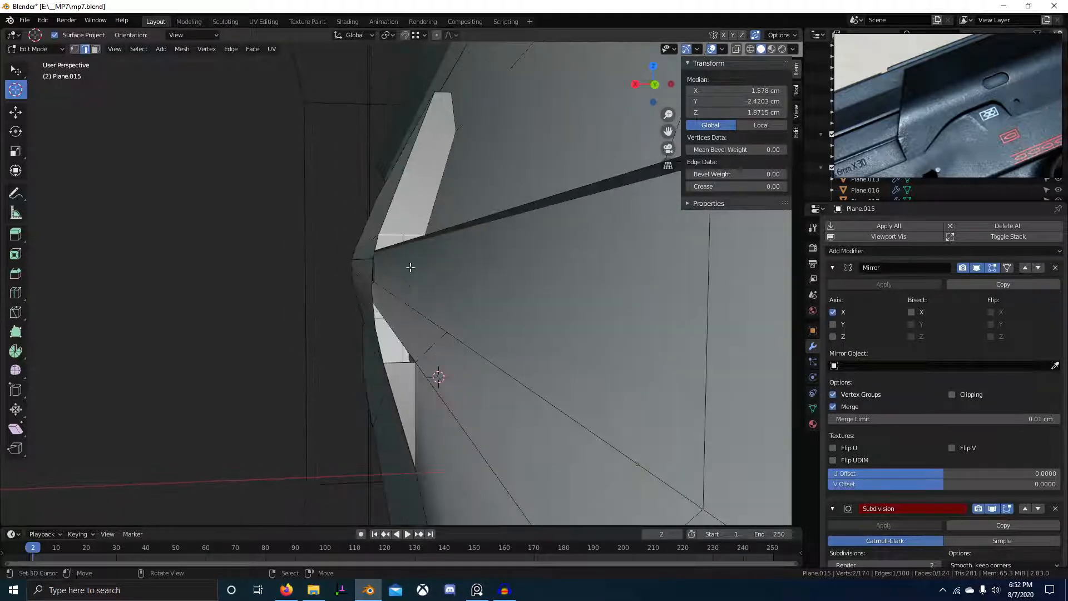
key(w)
click(413, 233)
key(1)
right_click(403, 236)
key(g)
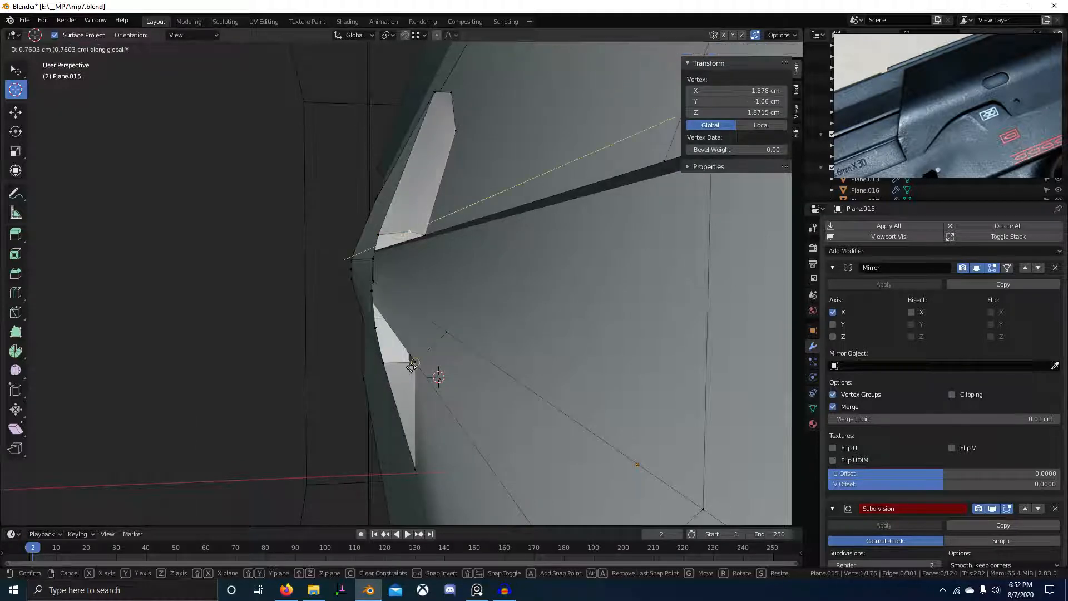
key(x)
click(403, 369)
Fill the remaining middle gap between the aligned inner vertices and the panel's curved front edge with a face.
right_click(415, 360)
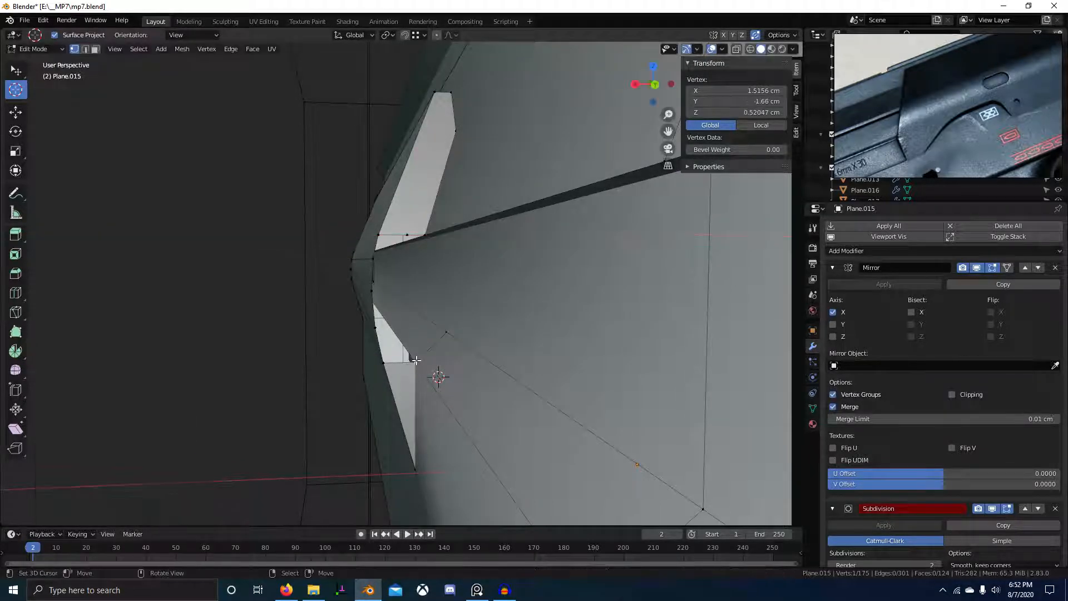
ctrl+click(397, 233)
middle_drag(414, 287, 477, 303)
scroll(1007, 103, down, 5)
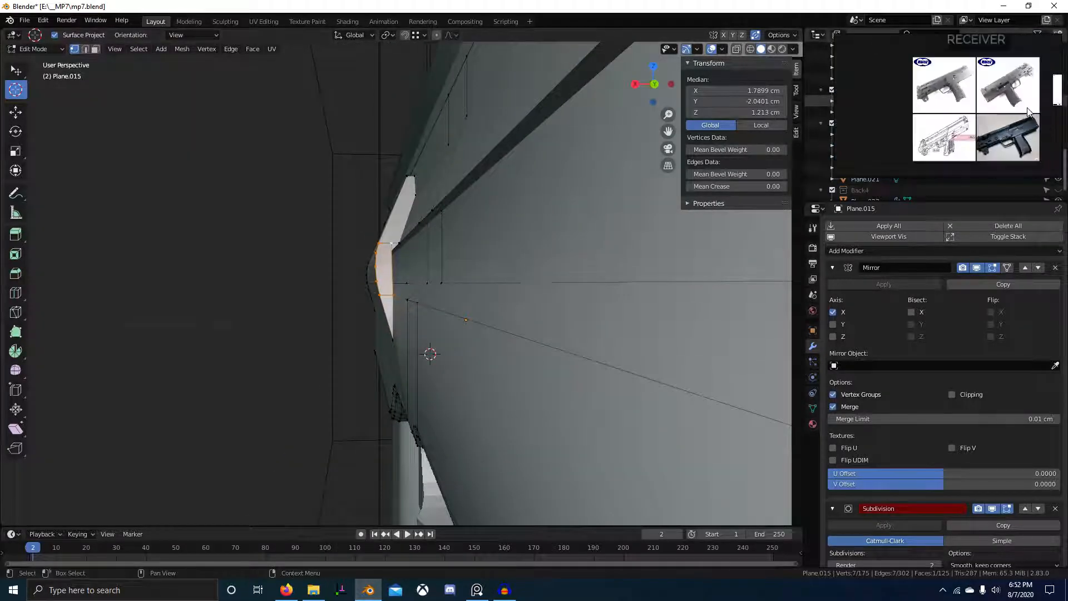
Check the recess in the reference image, then duplicate the panel's curved front edge and move the copy about 0.34 cm inward along X.
scroll(1006, 103, up, 10)
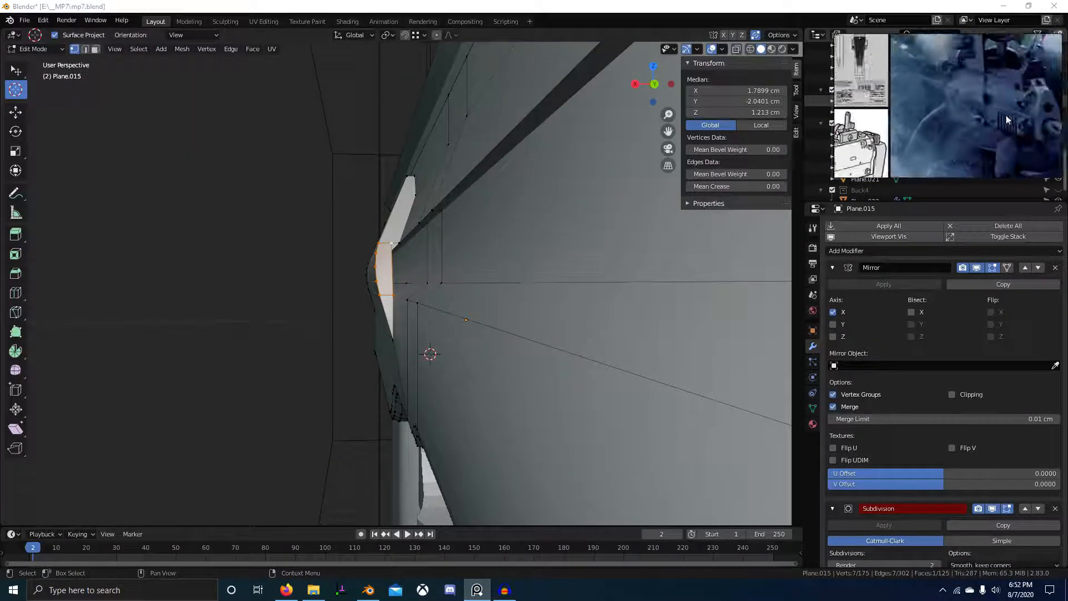
scroll(988, 100, up, 3)
middle_drag(983, 97, 945, 130)
scroll(925, 110, up, 2)
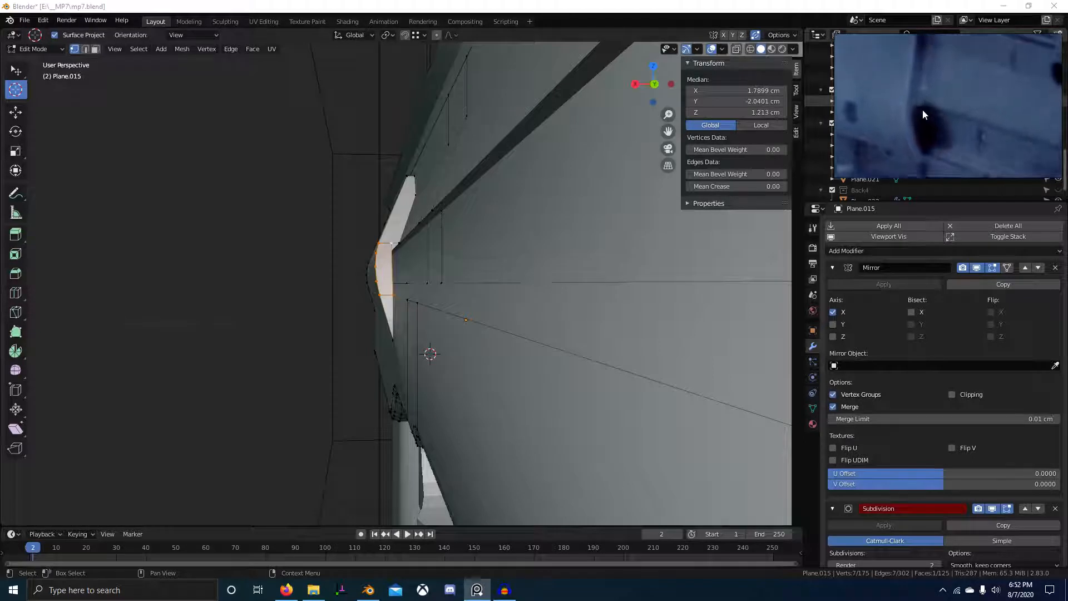
scroll(410, 234, up, 2)
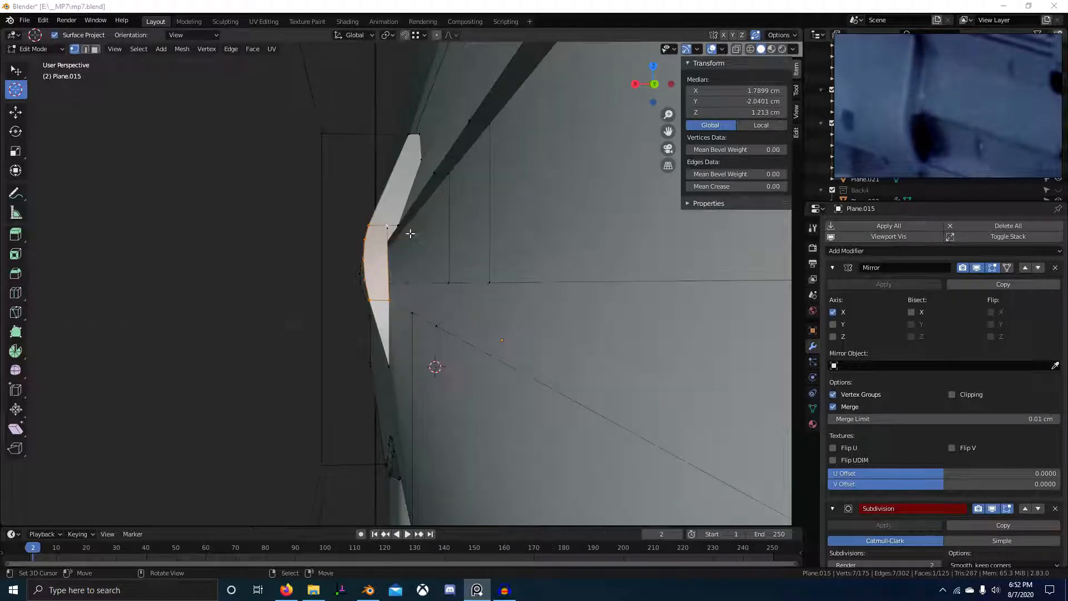
ctrl+click(378, 301)
key(g)
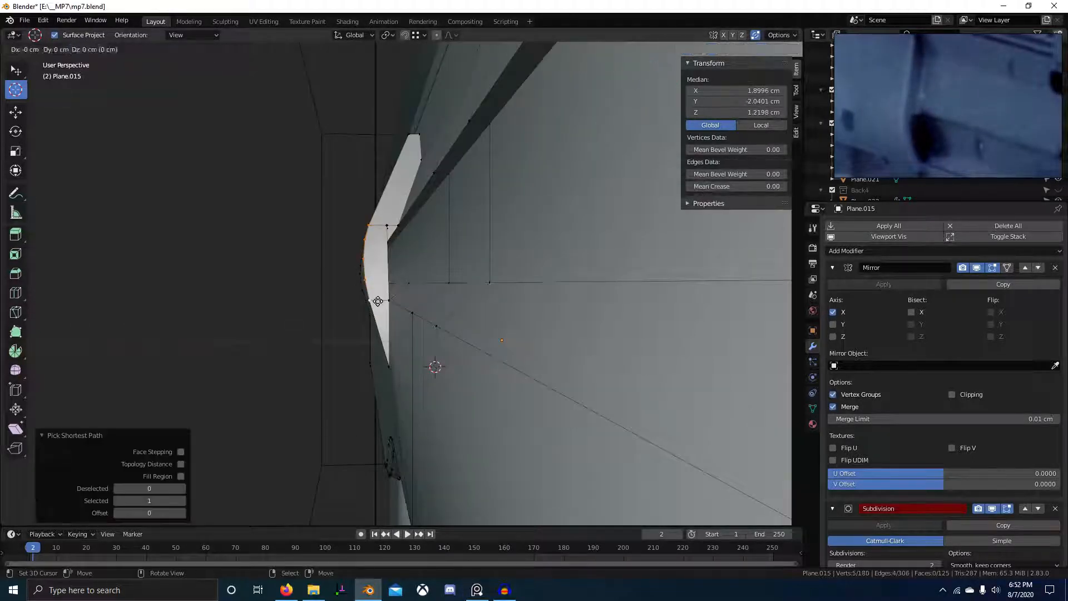
key(x)
click(384, 300)
scroll(398, 292, up, 1)
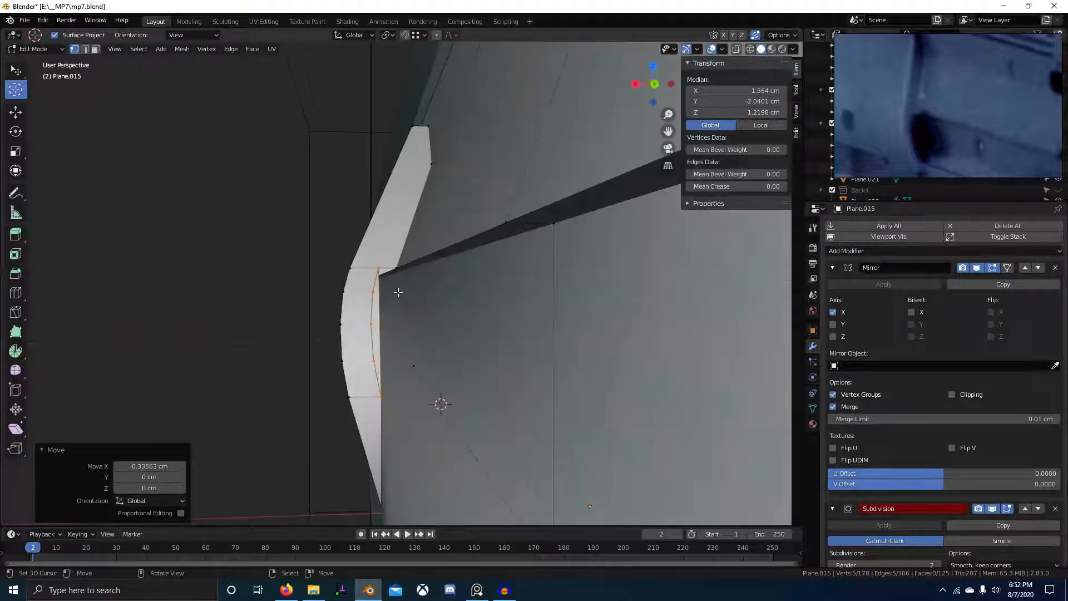
Subdivide the straight inner edge of the middle gap and snap its new vertices onto the duplicated curve.
right_click(385, 301)
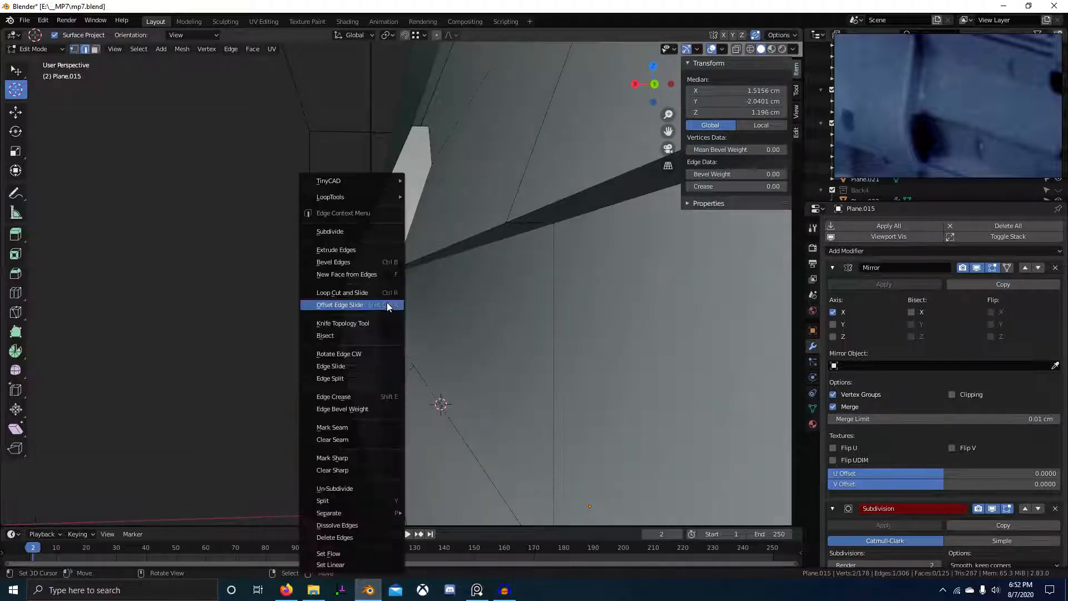
click(386, 302)
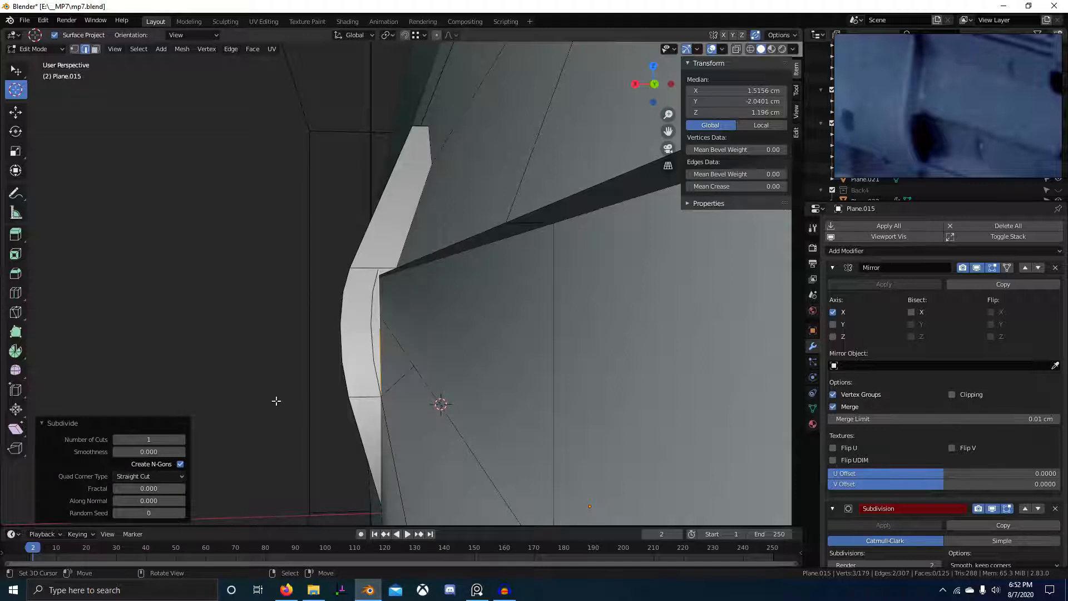
key(1)
ctrl+right_drag(381, 305, 373, 292)
mouse_move(380, 335)
ctrl+right_down()
mouse_move(372, 322)
mouse_move(375, 356)
ctrl+right_up()
right_click(381, 359)
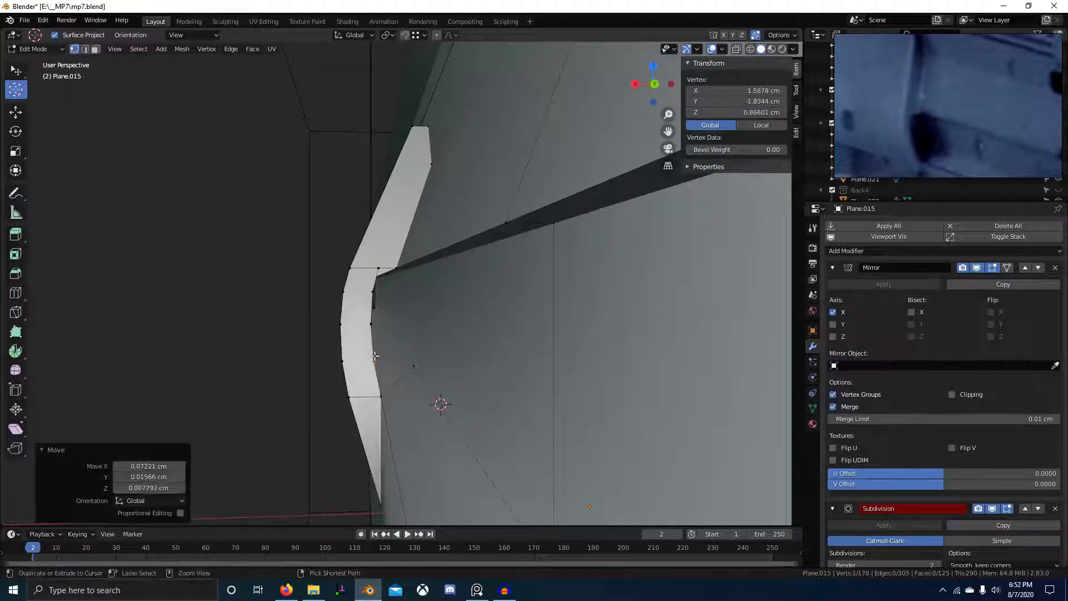
Select the inner curved edge chain and extrude it about 14.56 cm toward the receiver's rear along Y.
right_click(382, 397)
ctrl+right_click(379, 269)
middle_drag(396, 344, 640, 359)
scroll(476, 344, up, 2)
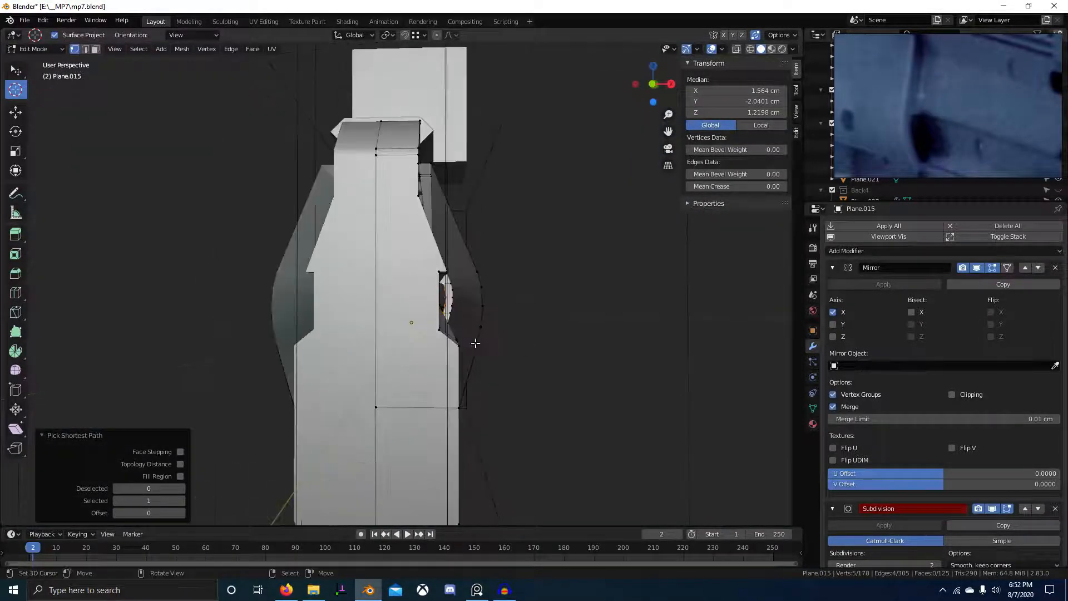
middle_drag(468, 343, 442, 346)
scroll(442, 345, up, 3)
key(e)
key(y)
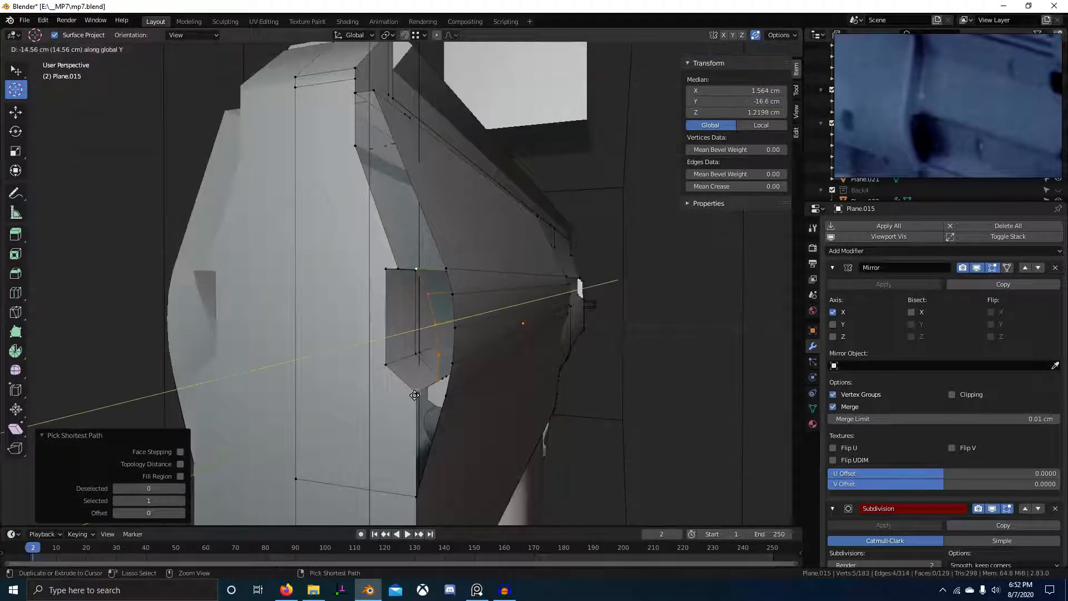
click(414, 395)
Flatten the extruded curve's rear end by scaling it to 0 along Y.
middle_drag(414, 395, 436, 426)
key(s)
key(y)
key(0)
key(Return)
Move the flattened curve onto the rear opening's corner and dissolve the leftover edges there.
key(g)
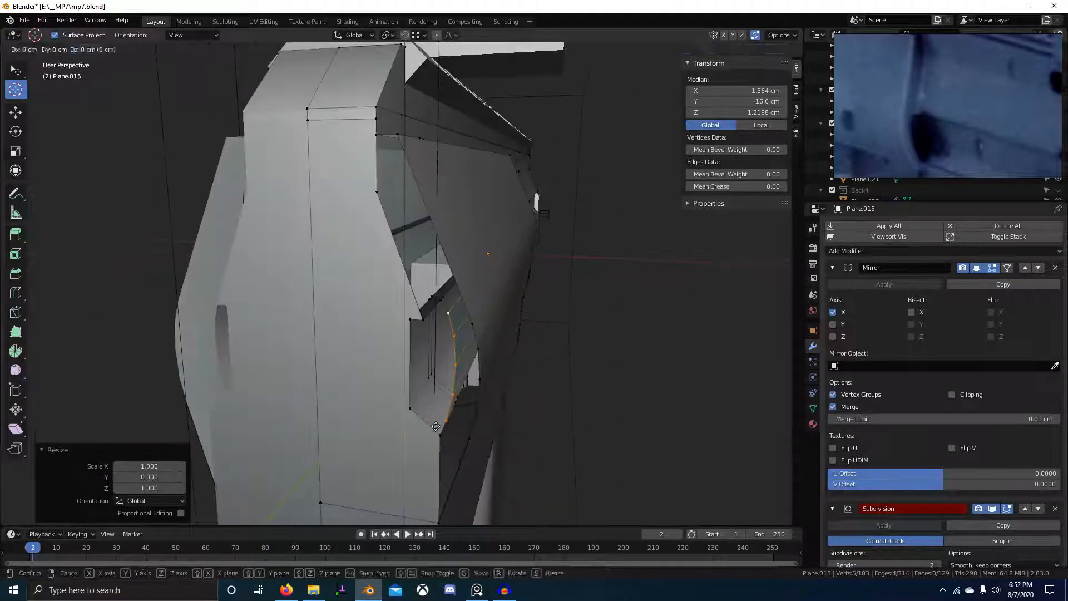
click(433, 385)
key(ctrl+x)
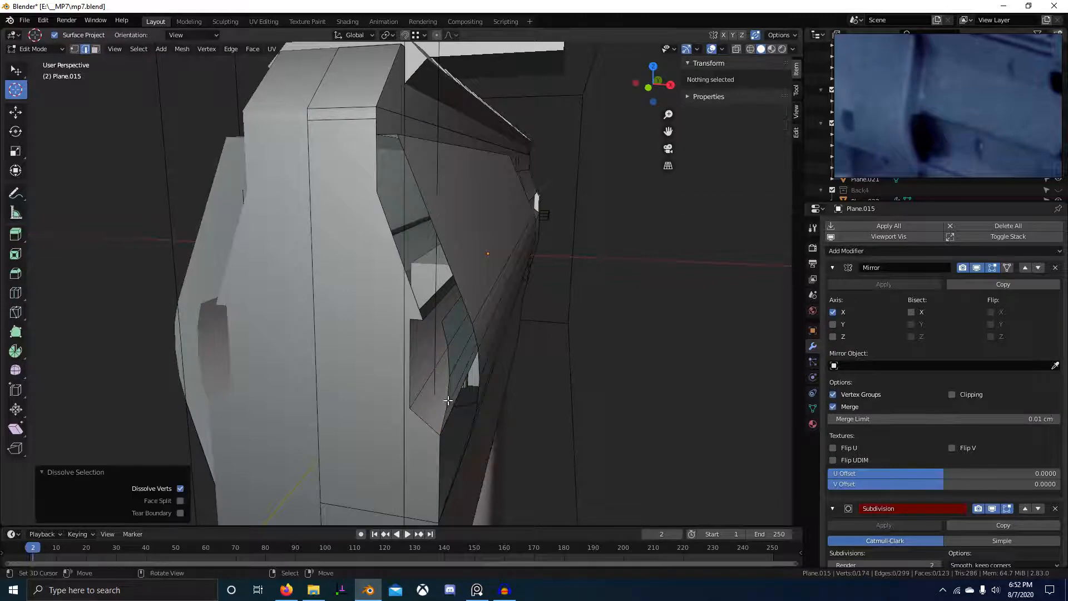
Fill the strip between the inner curve and the side panel's outer edge at the rear opening with a row of faces.
middle_drag(439, 377, 473, 365)
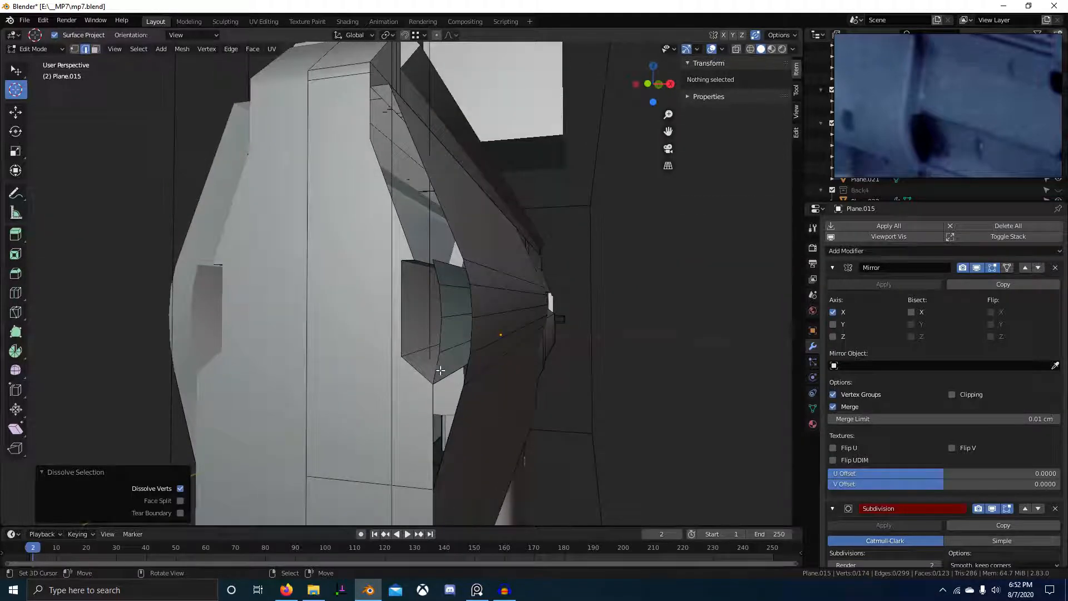
right_click(438, 367)
shift+right_click(440, 352)
ctrl+right_click(499, 417)
middle_drag(501, 418, 488, 401)
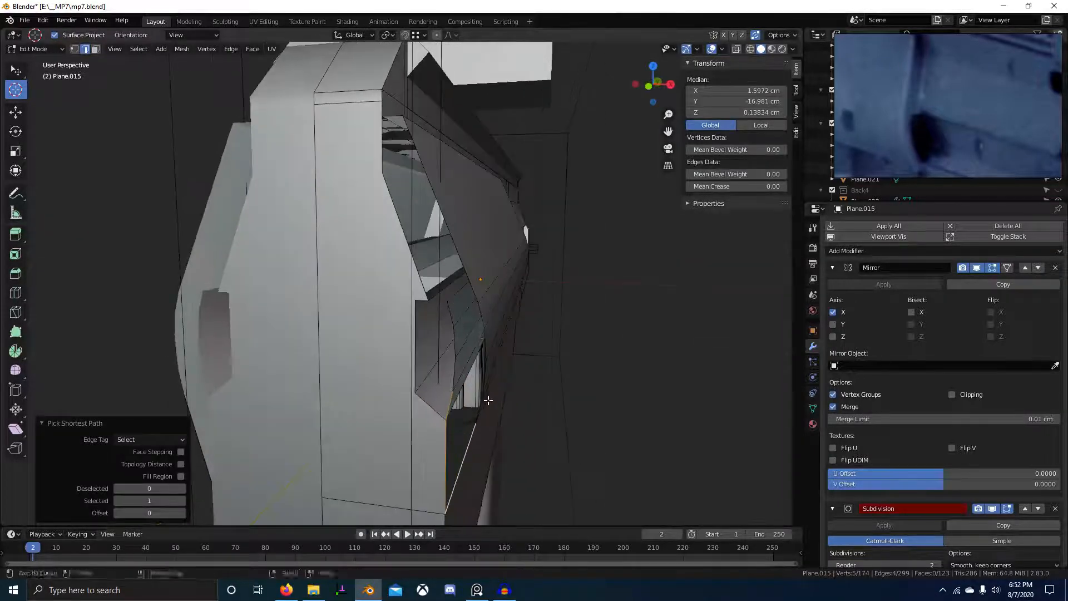
right_click(447, 311)
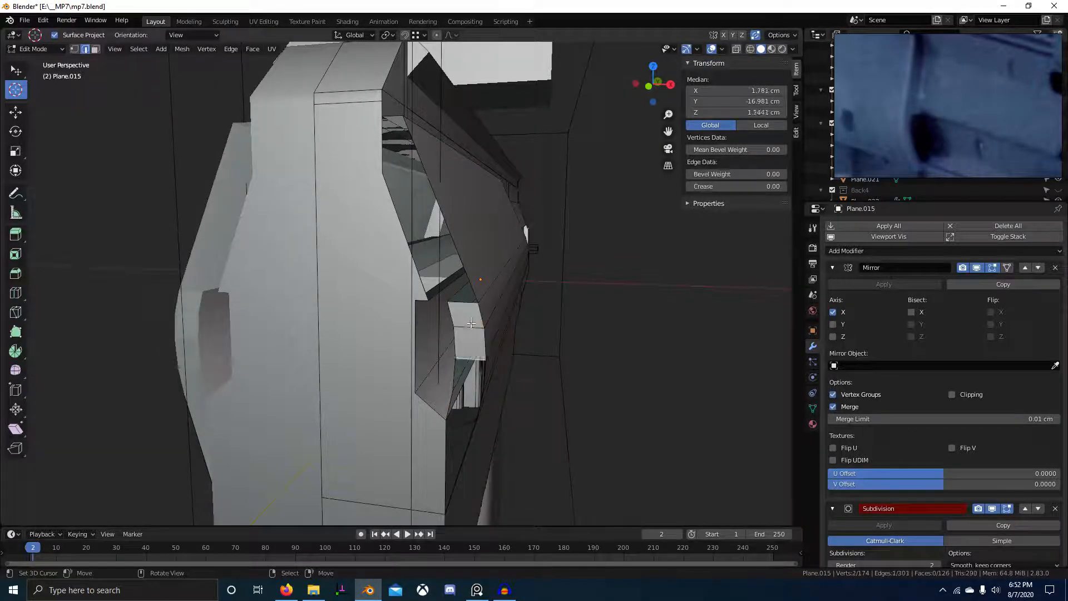
key(f)
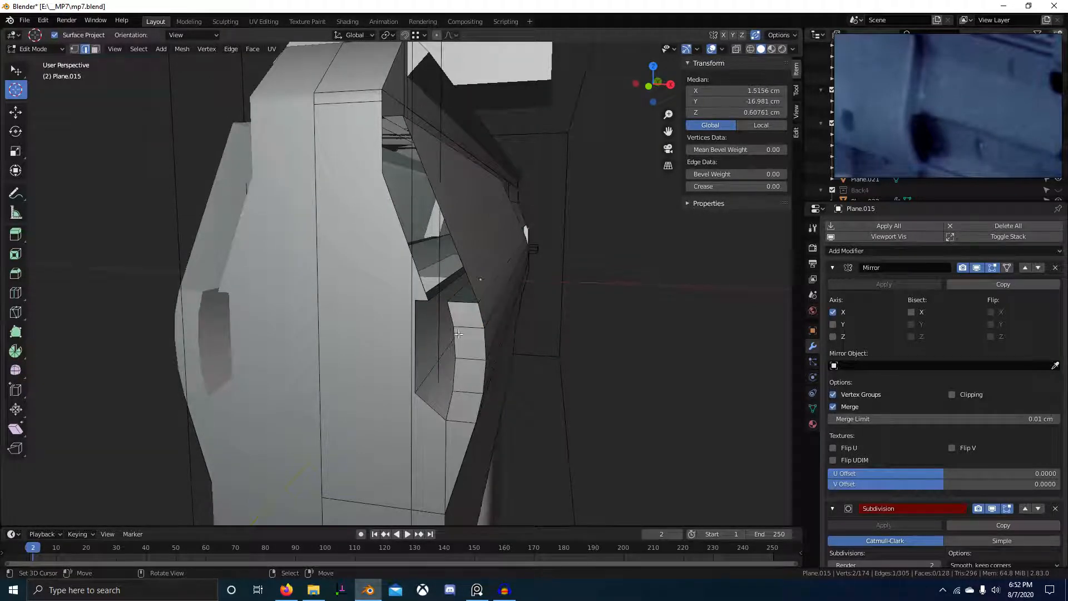
right_click(458, 303)
middle_drag(434, 165, 414, 178)
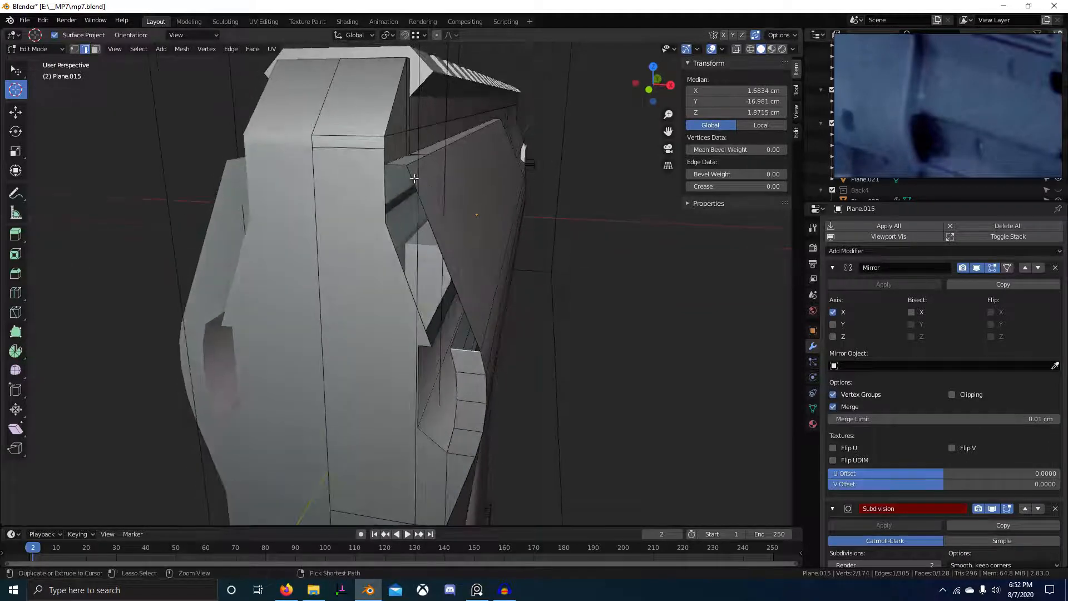
ctrl+right_click(414, 178)
key(f)
middle_drag(452, 325, 466, 305)
scroll(477, 241, up, 4)
key(ctrl+z)
Fill the gap along the upper side of the channel with a face from the curve's top edge.
right_click(503, 252)
key(f)
scroll(577, 381, down, 5)
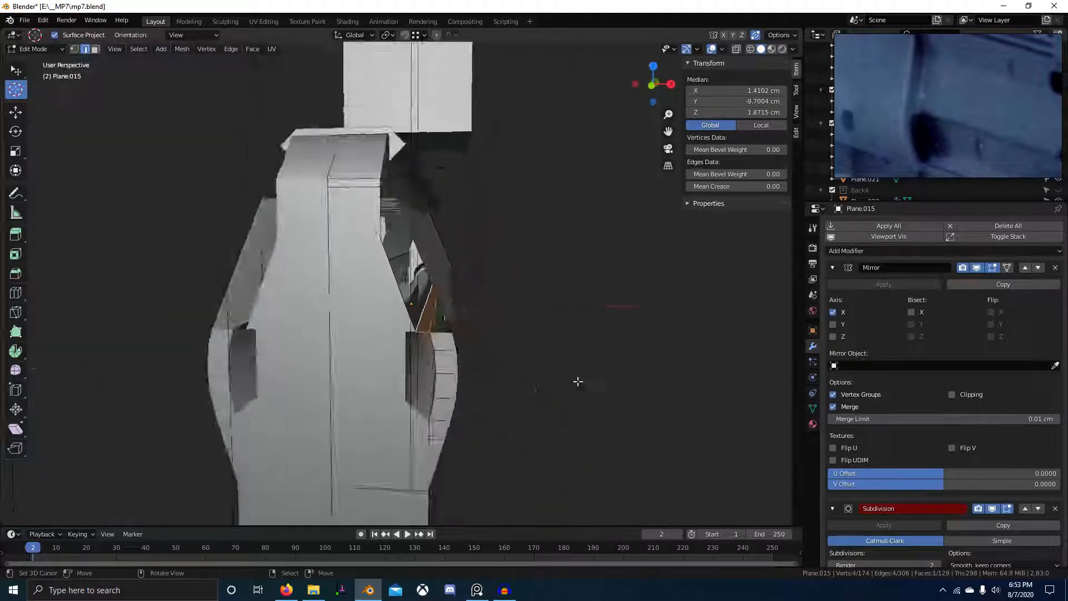
Select the edges around the upper rear opening between side panel and receiver body, close it with a face, and clear the selection.
scroll(577, 382, up, 5)
middle_drag(577, 381, 457, 365)
click(459, 364)
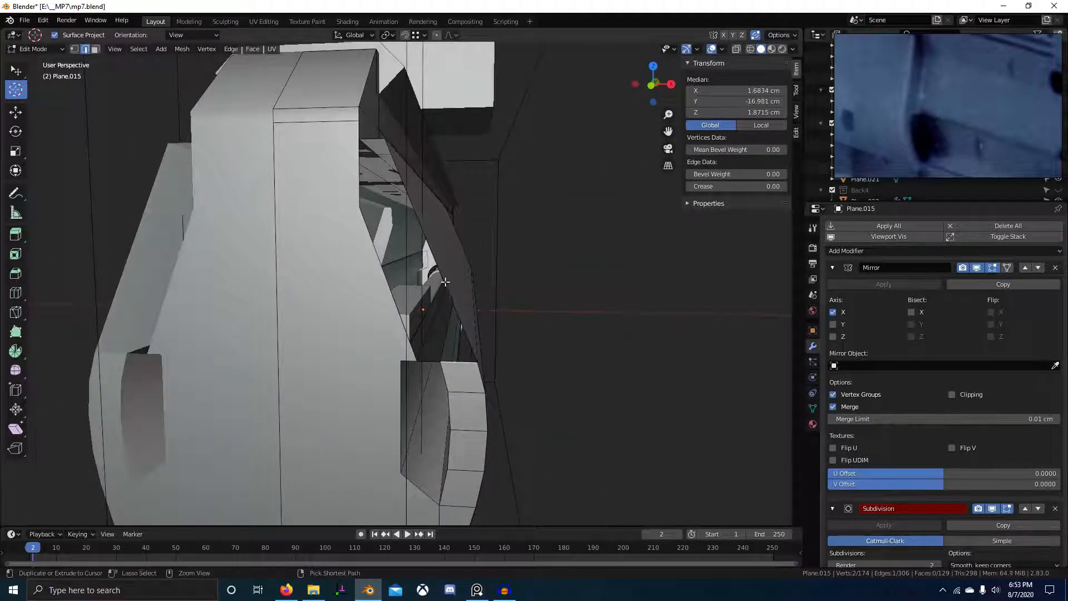
ctrl+click(366, 146)
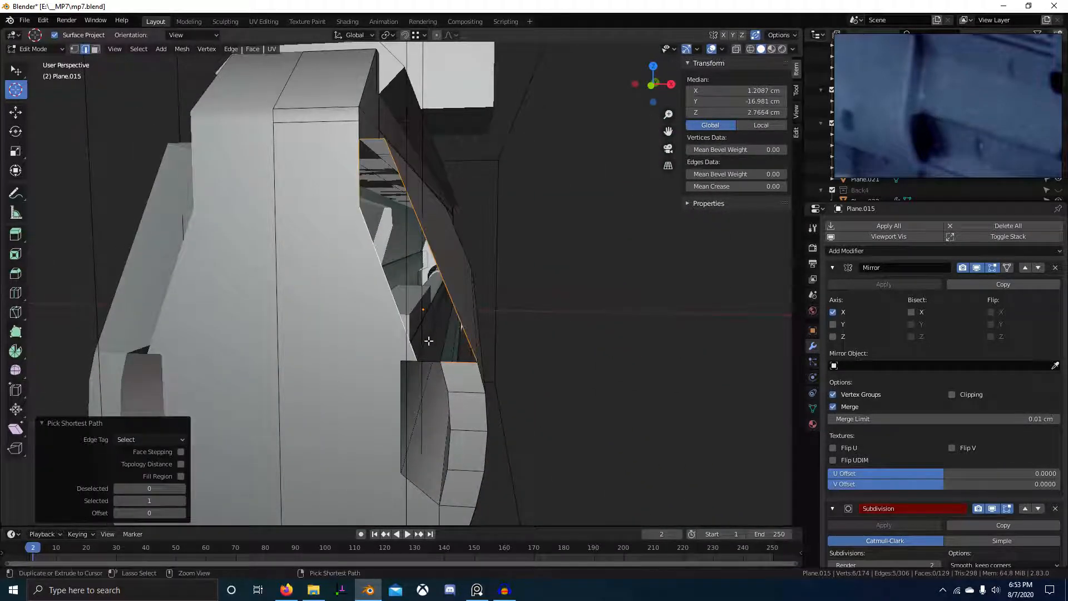
key(alt+a)
Check the whole receiver mesh, return to Object Mode and save the file.
middle_drag(429, 340, 584, 383)
scroll(501, 385, down, 5)
key(a)
scroll(512, 381, down, 1)
middle_drag(512, 382, 346, 381)
scroll(591, 374, up, 2)
scroll(584, 372, up, 2)
key(Tab)
click(488, 352)
scroll(562, 416, down, 5)
key(ctrl+s)
middle_drag(562, 415, 486, 390)
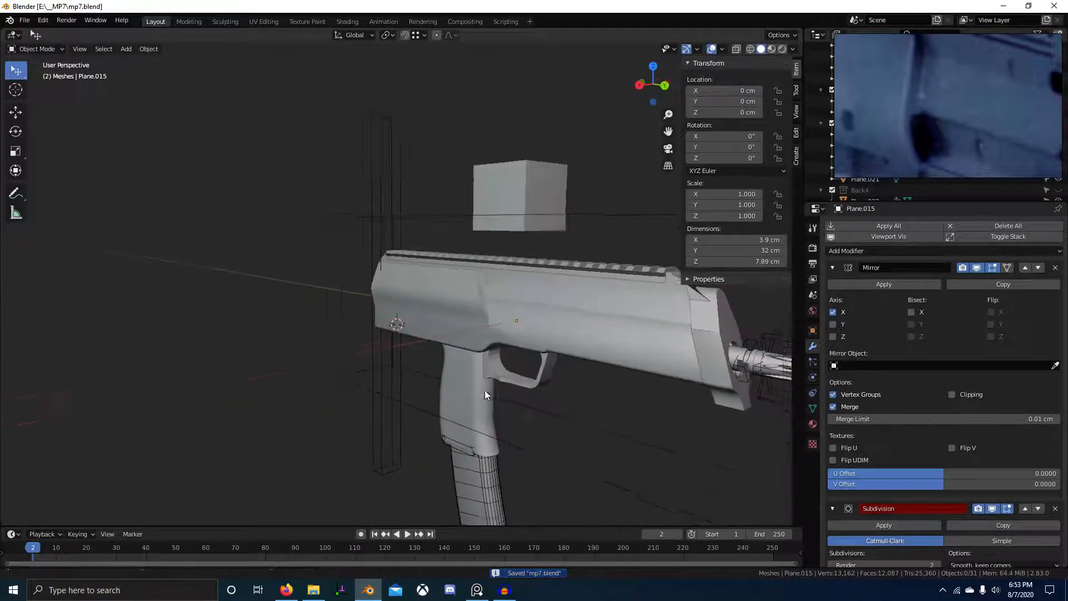
Inspect the receiver's profile in the back orthographic view beside the reference board and save the file again.
click(429, 293)
right_click(429, 292)
click(429, 292)
middle_drag(429, 292, 718, 378)
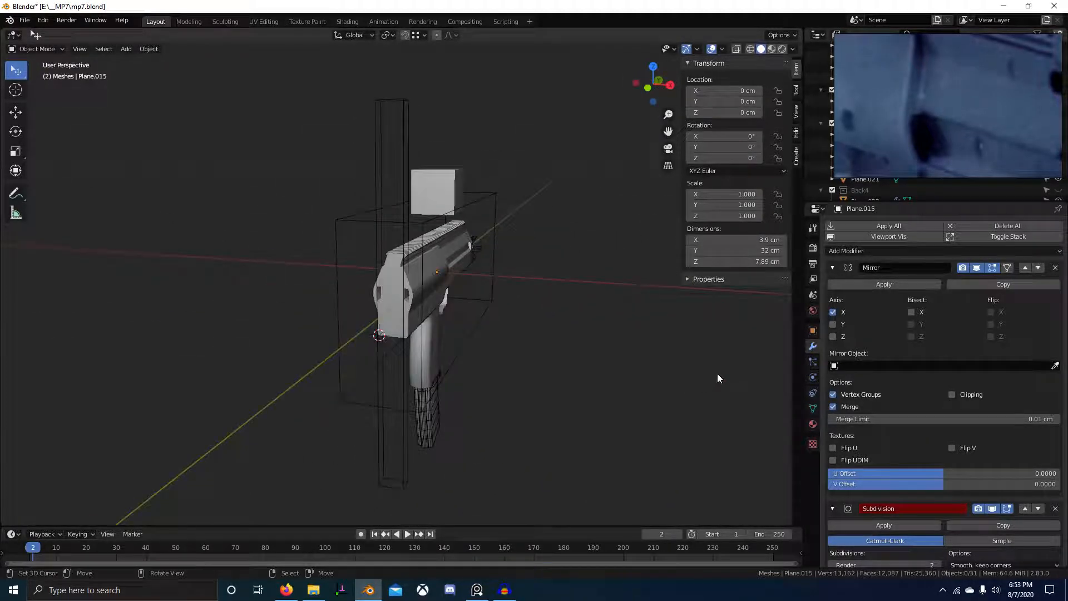
scroll(956, 118, down, 10)
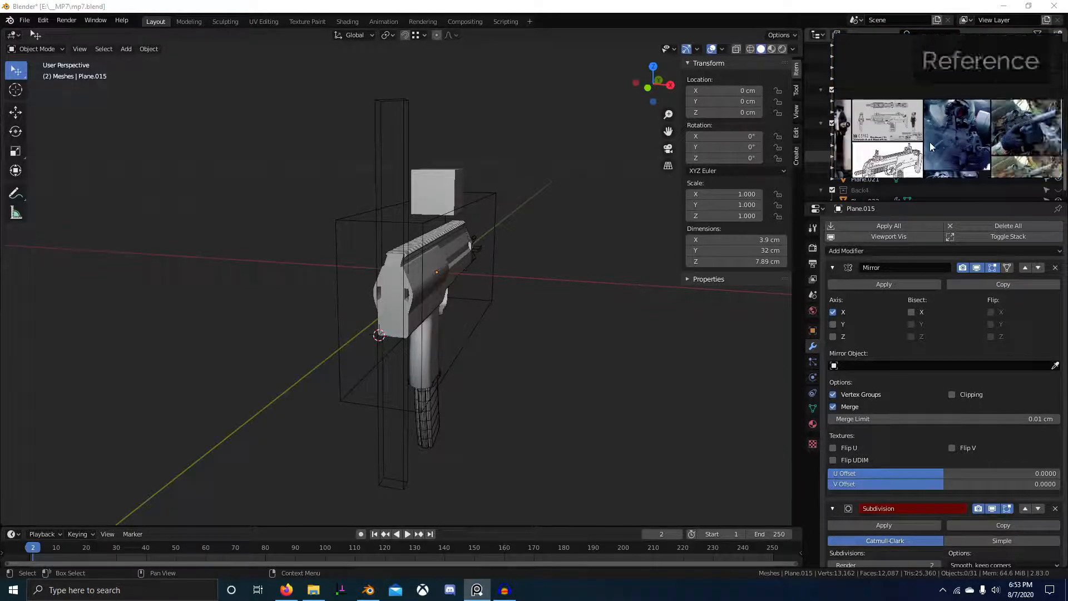
scroll(928, 142, up, 3)
middle_drag(568, 286, 394, 292)
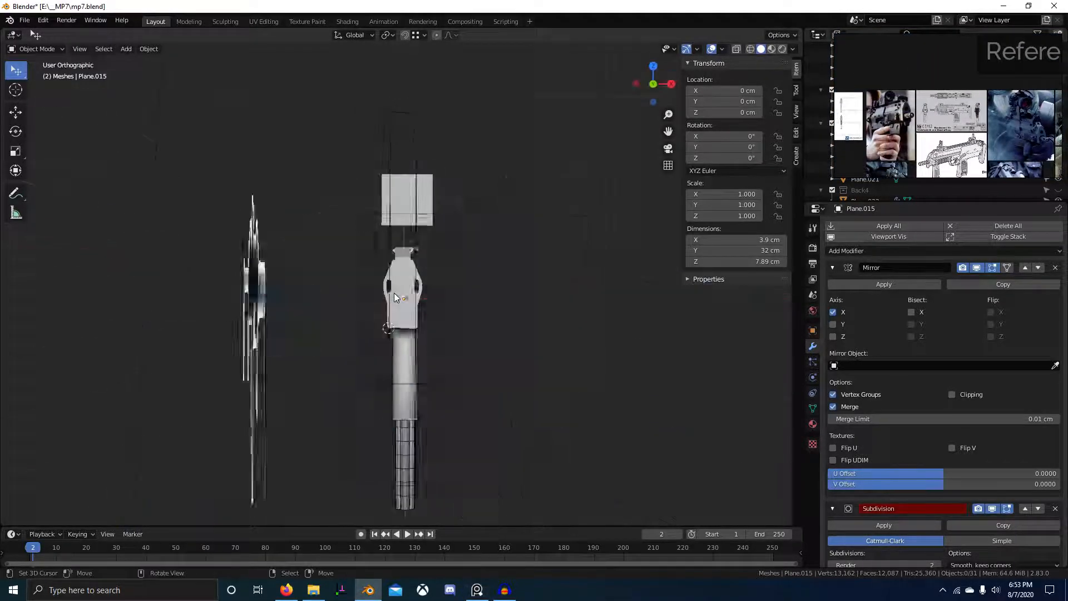
key(ctrl+KP_1)
scroll(394, 293, up, 4)
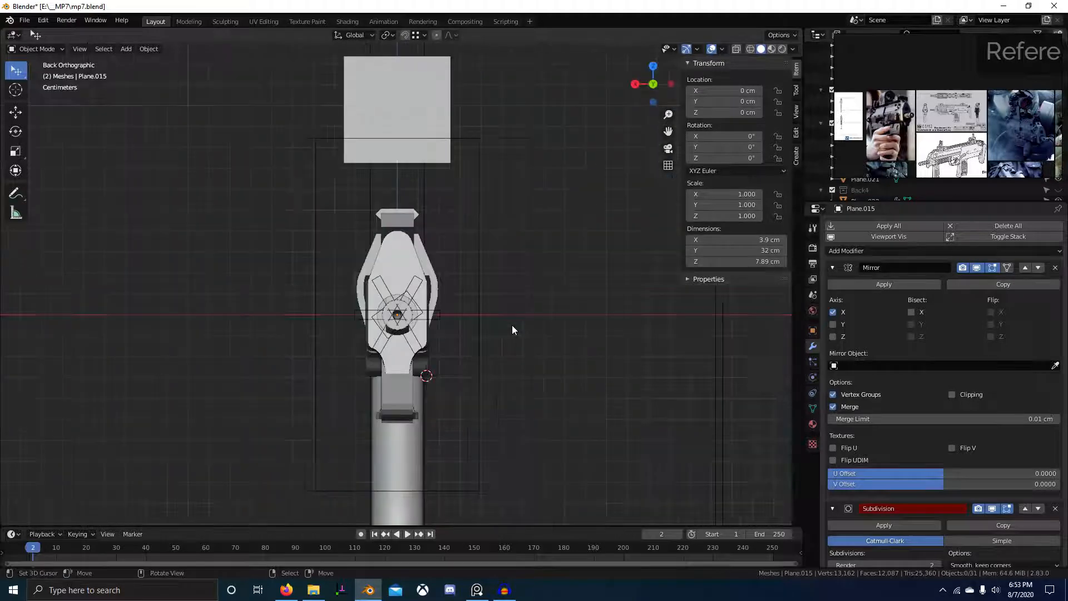
shift+middle_drag(502, 333, 486, 294)
key(ctrl+s)
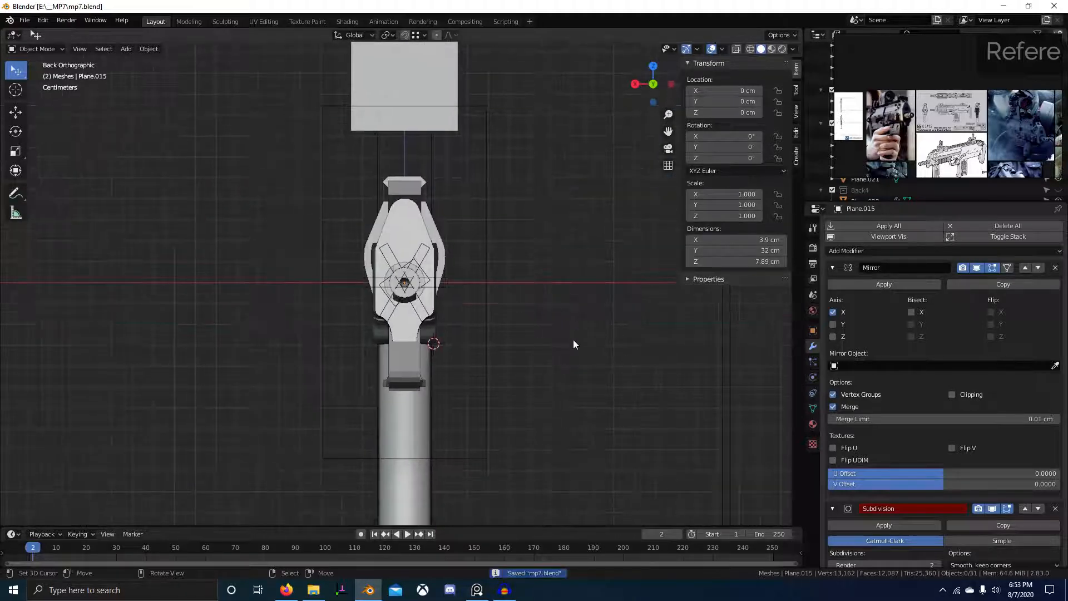
Open mp7.jpg from the REF folder inside __MP7, examine the blueprint's side, end and top views, and close it.
key(alt+Tab)
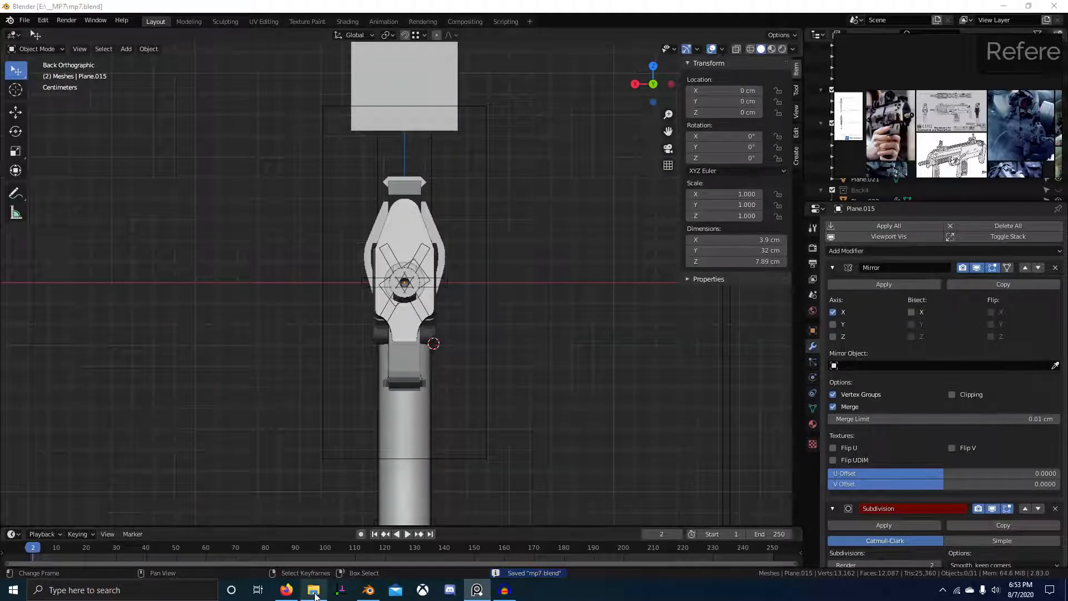
right_click(313, 593)
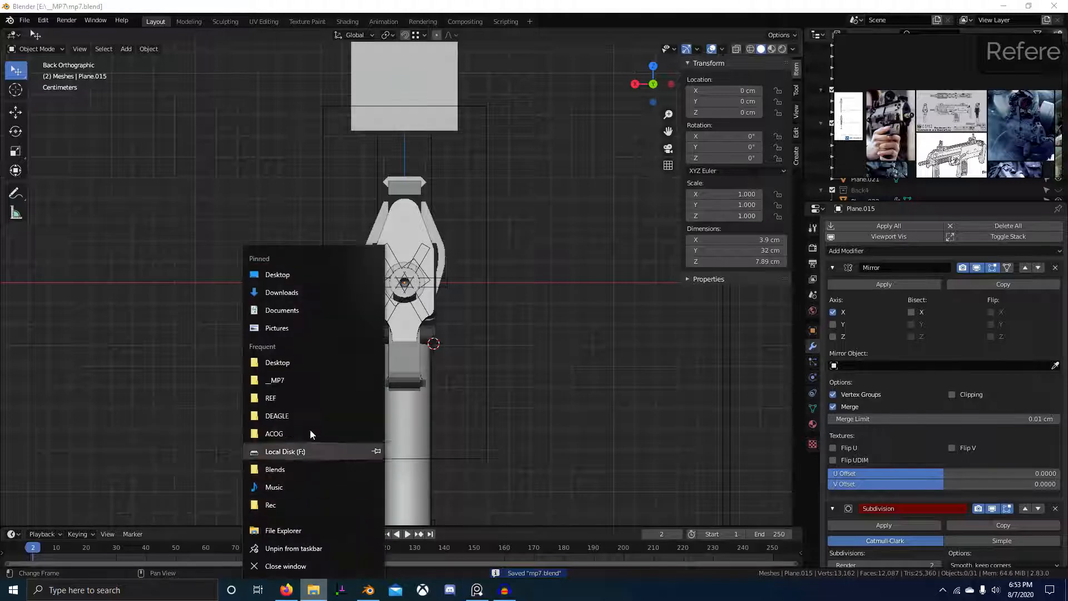
click(308, 378)
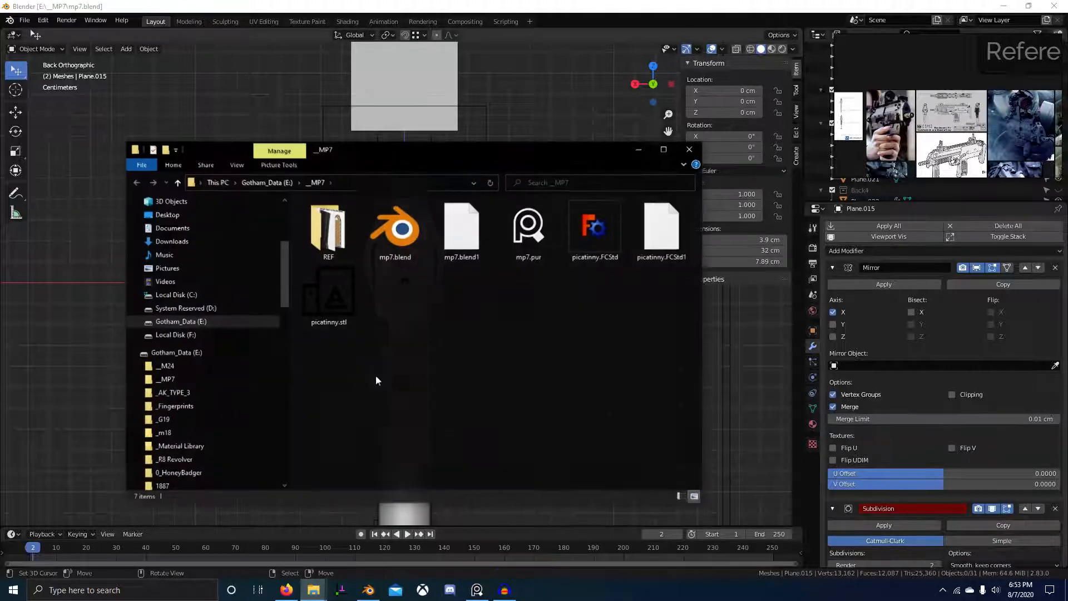
double_click(333, 220)
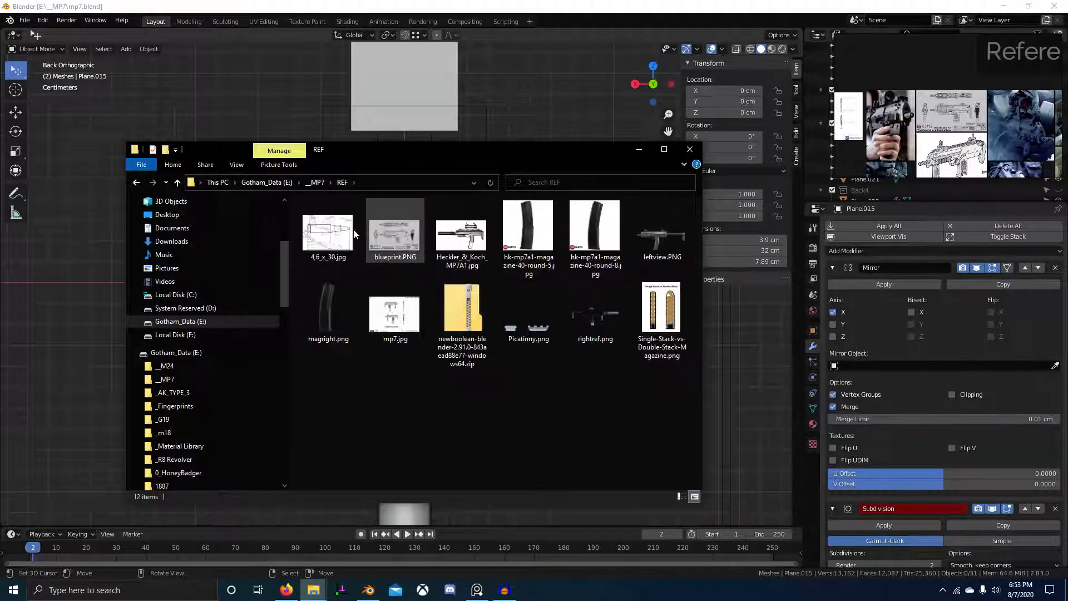
double_click(382, 317)
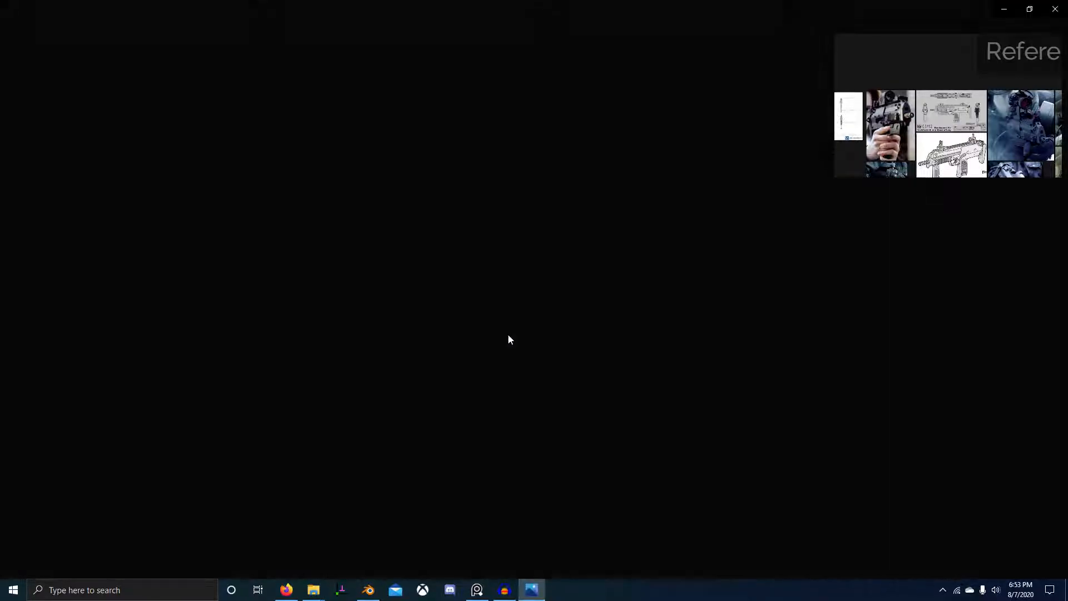
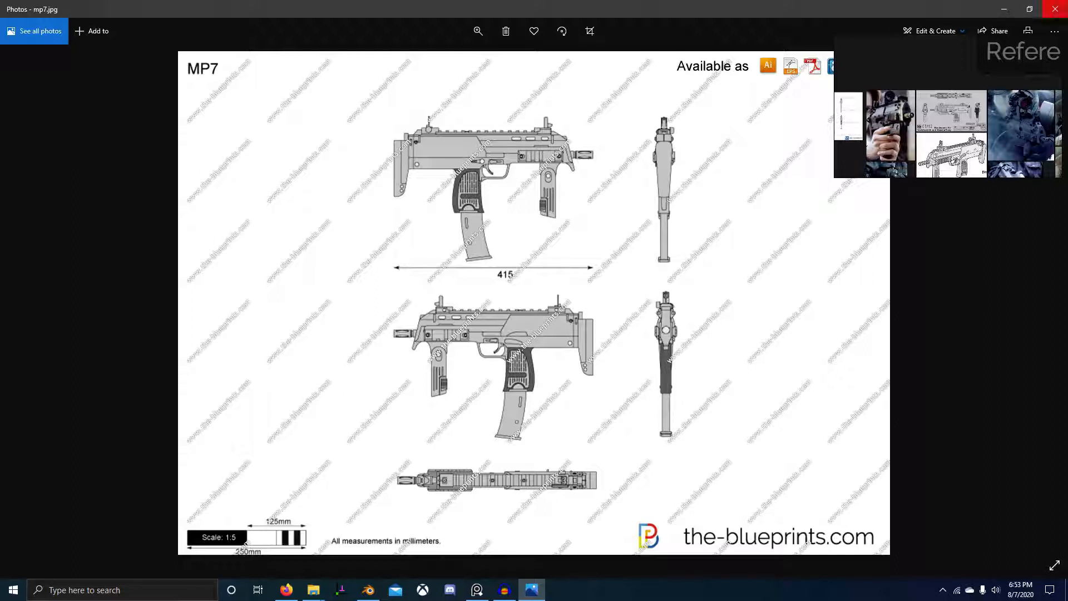
click(1055, 9)
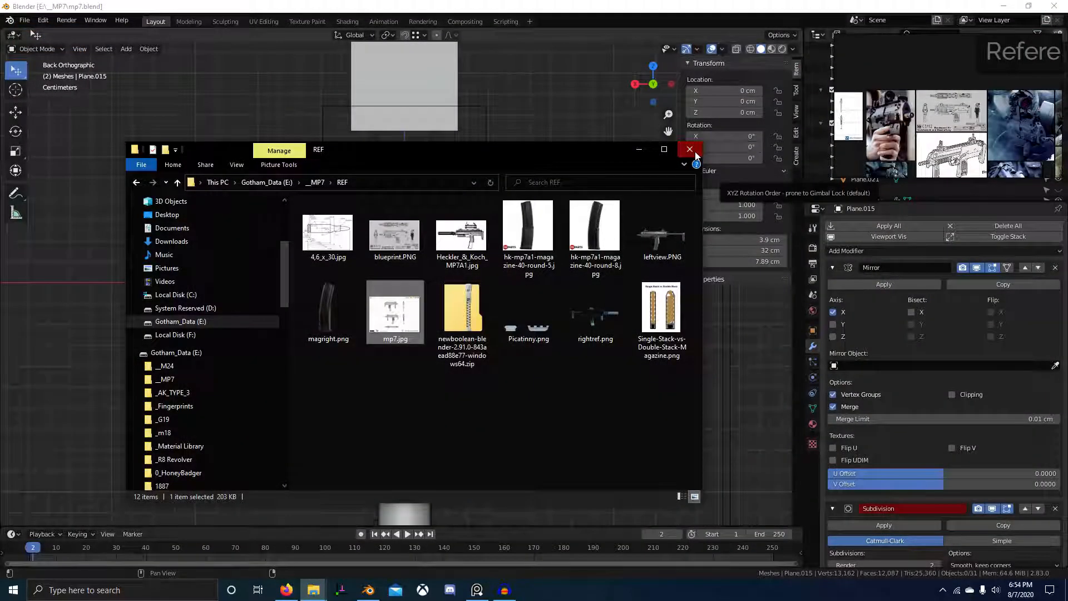
click(688, 150)
Look over the receiver's right side in perspective and save the current state of the file.
scroll(493, 281, down, 5)
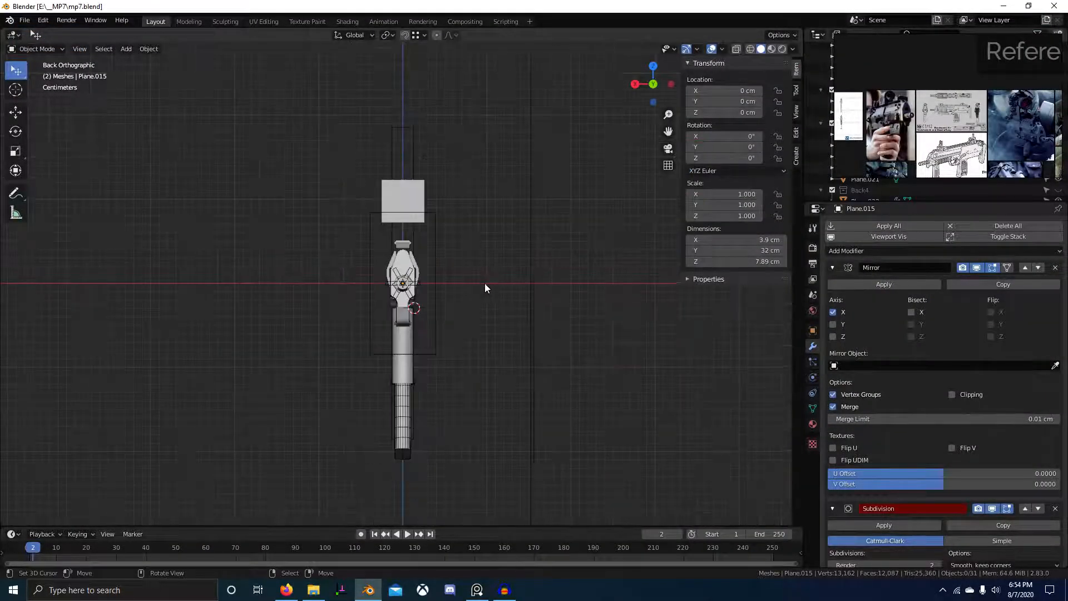
middle_drag(484, 267, 606, 310)
key(Tab)
key(Tab)
key(ctrl+s)
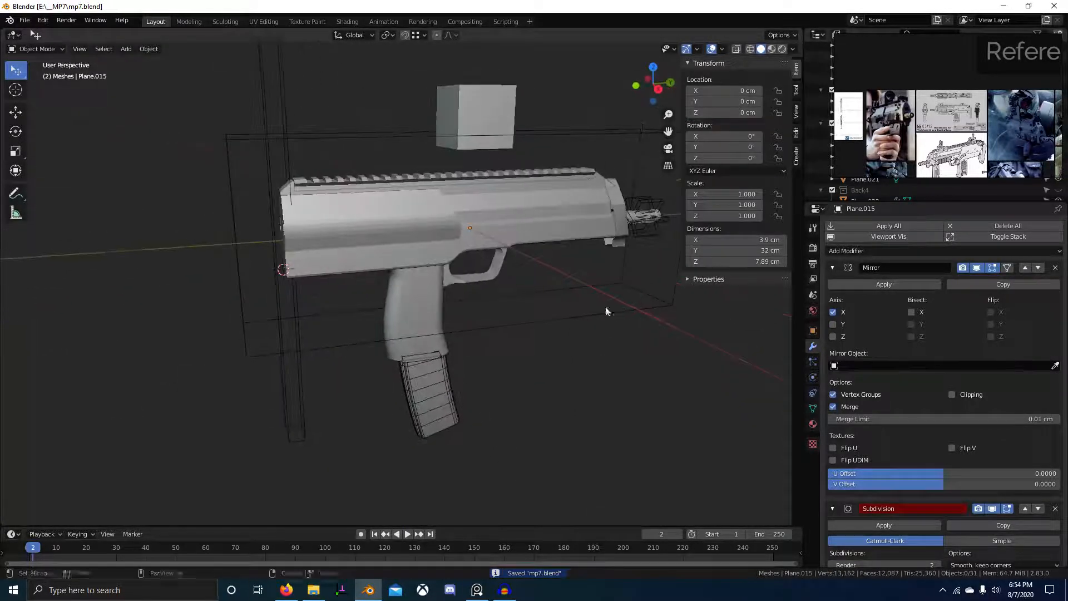
Examine the line drawing on the reference board and compare it with the receiver's front and side.
scroll(982, 154, up, 2)
scroll(982, 154, up, 5)
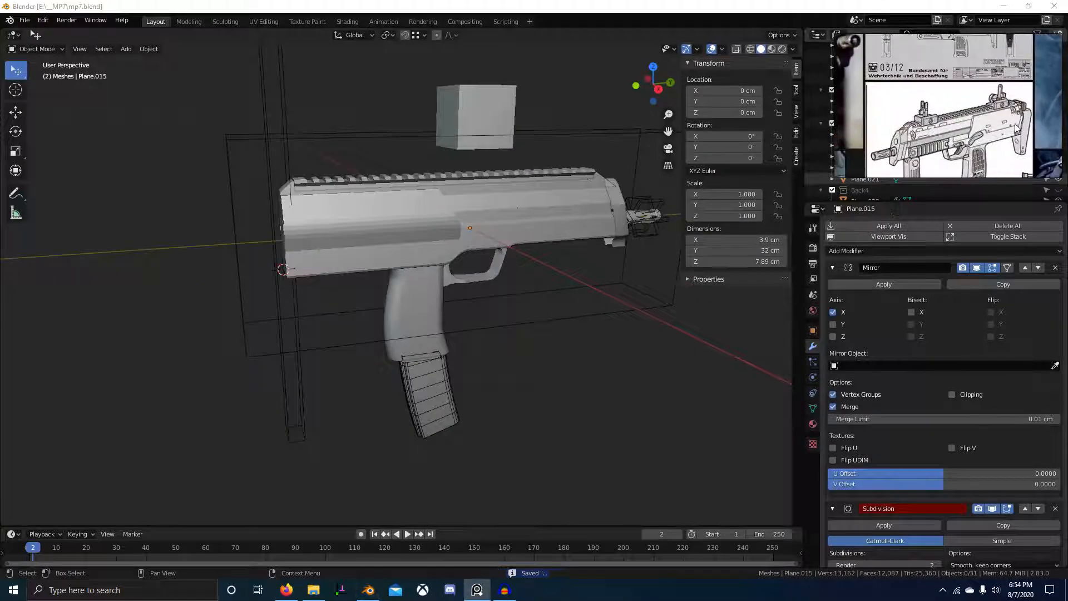
scroll(971, 129, down, 2)
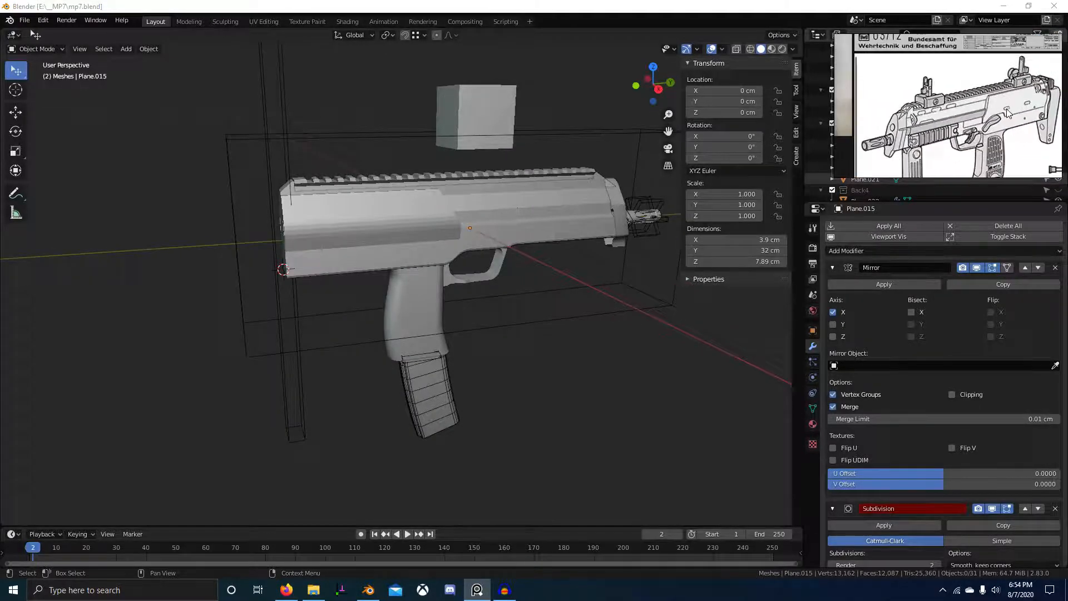
middle_drag(971, 128, 1006, 112)
middle_drag(640, 189, 423, 214)
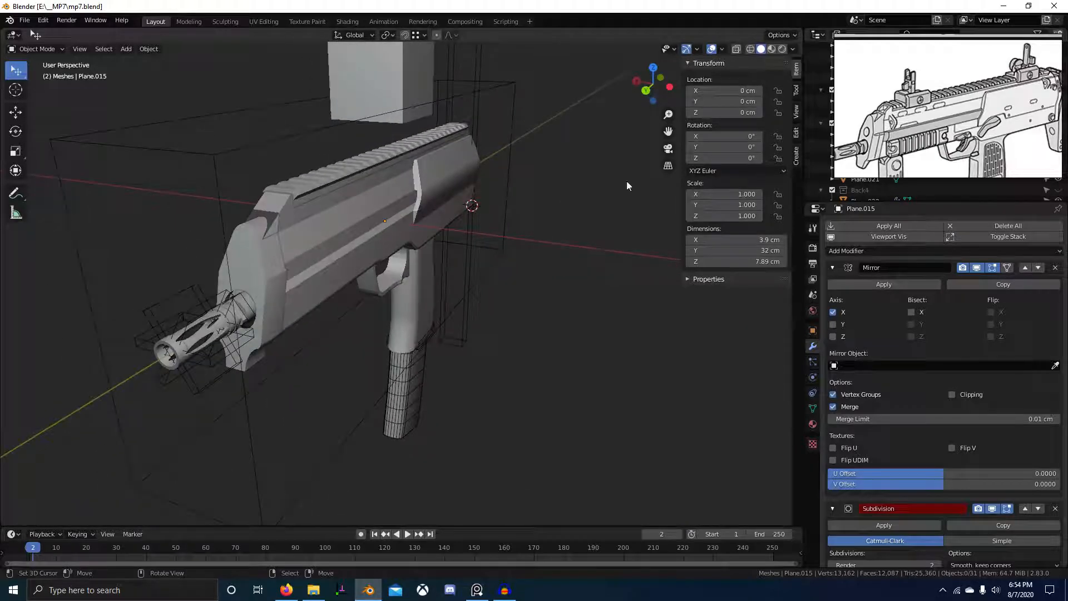
Check the mesh of the small sloped piece at the rail's front end, return to Object Mode and save the file.
middle_drag(292, 271, 310, 250)
click(241, 216)
key(Tab)
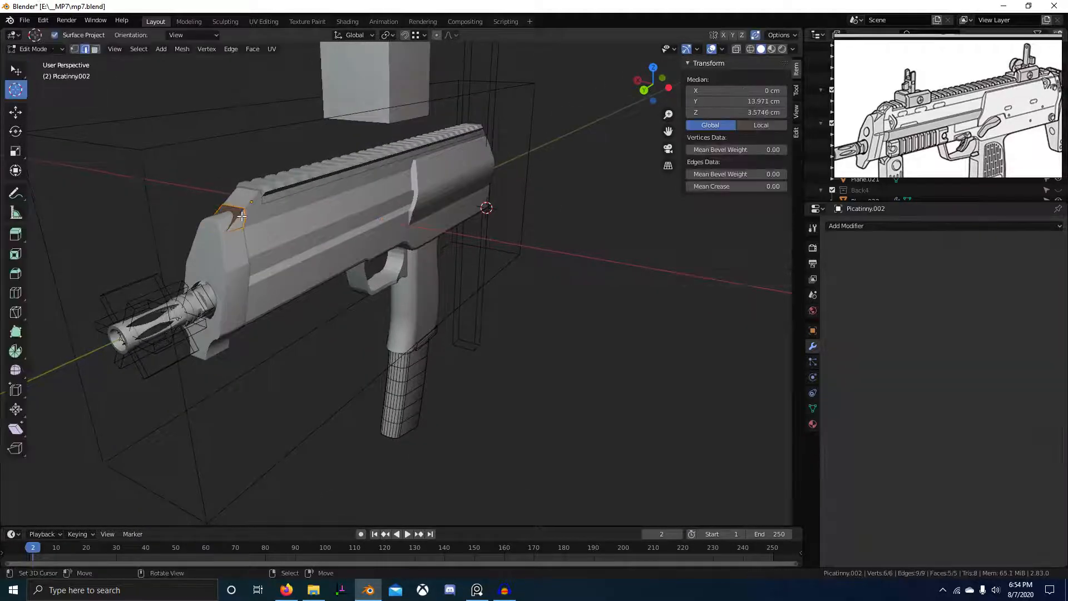
key(Tab)
middle_drag(530, 273, 592, 291)
key(ctrl+s)
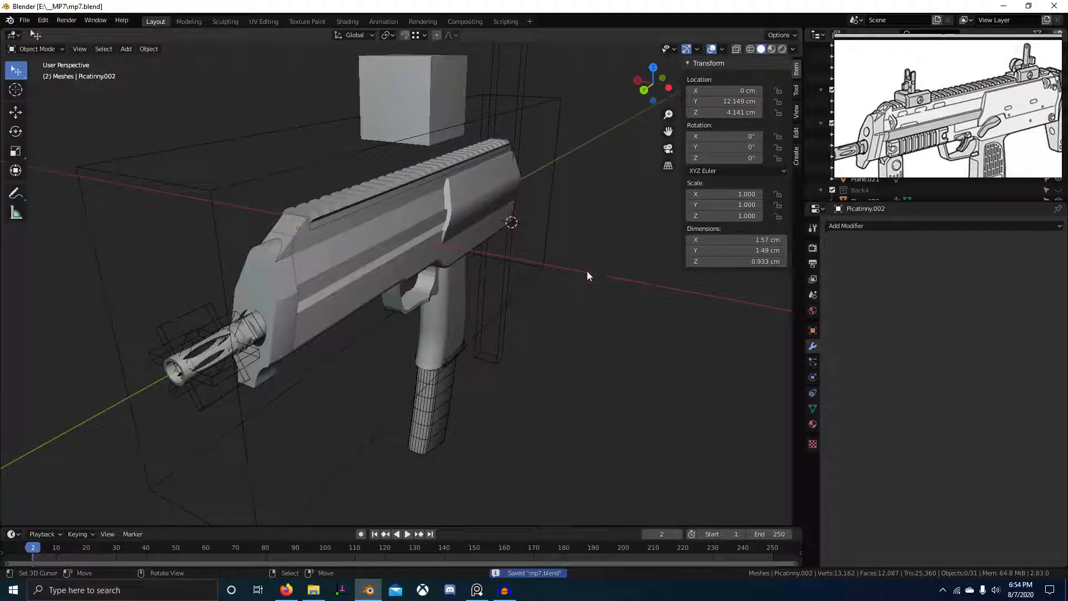
Examine the reference photos of the receiver's side and front, and compare them with the model in the right orthographic view.
scroll(980, 92, down, 3)
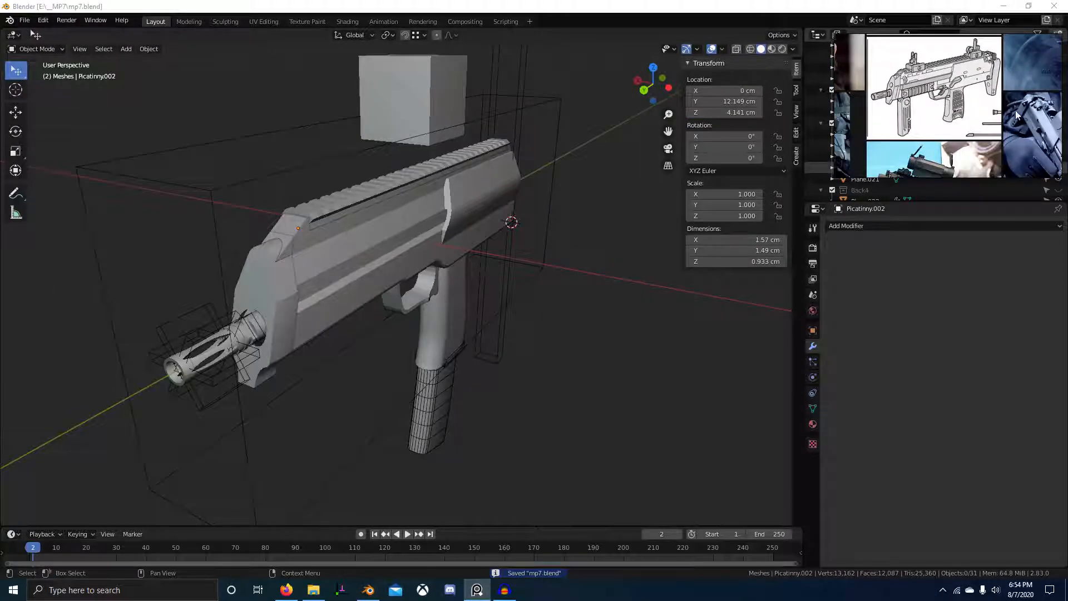
scroll(1014, 111, down, 3)
scroll(1006, 107, up, 5)
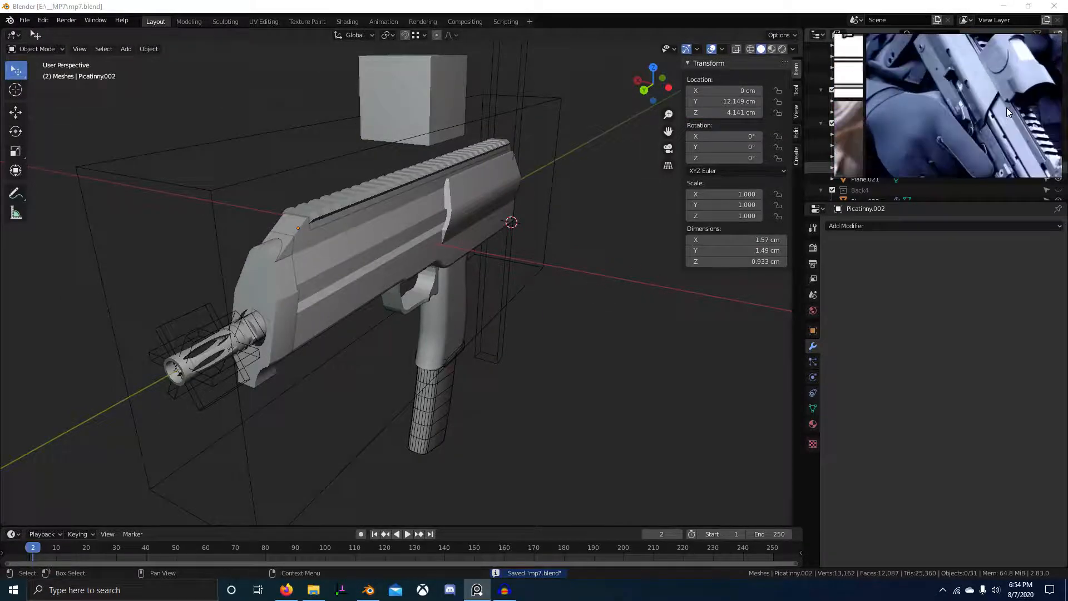
scroll(1009, 115, down, 1)
middle_drag(1008, 116, 979, 65)
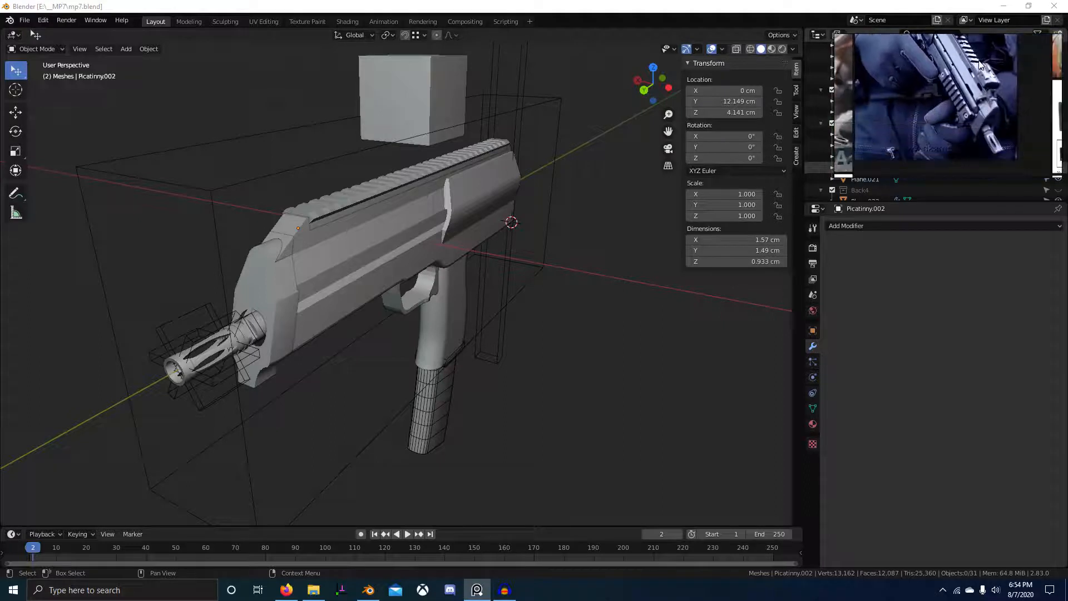
scroll(990, 84, down, 4)
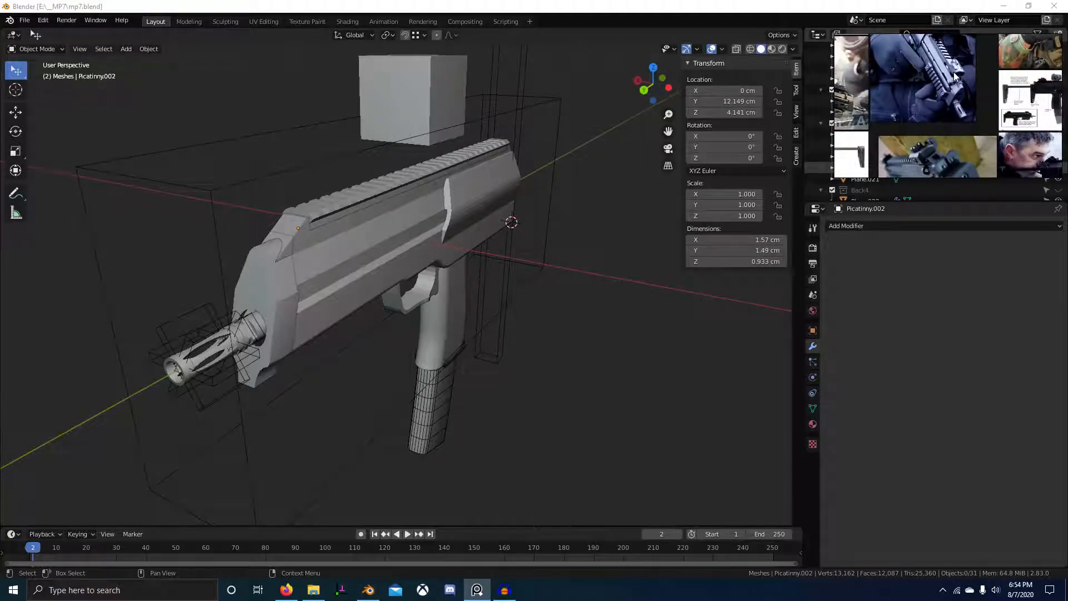
scroll(954, 72, up, 4)
middle_drag(959, 71, 998, 132)
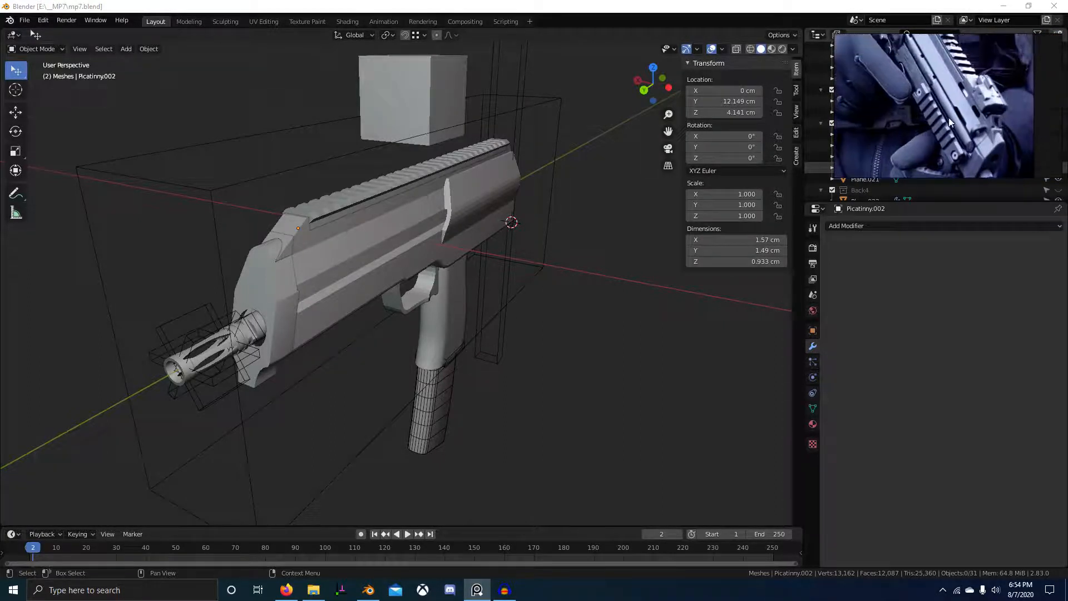
scroll(973, 127, down, 2)
middle_drag(915, 63, 961, 104)
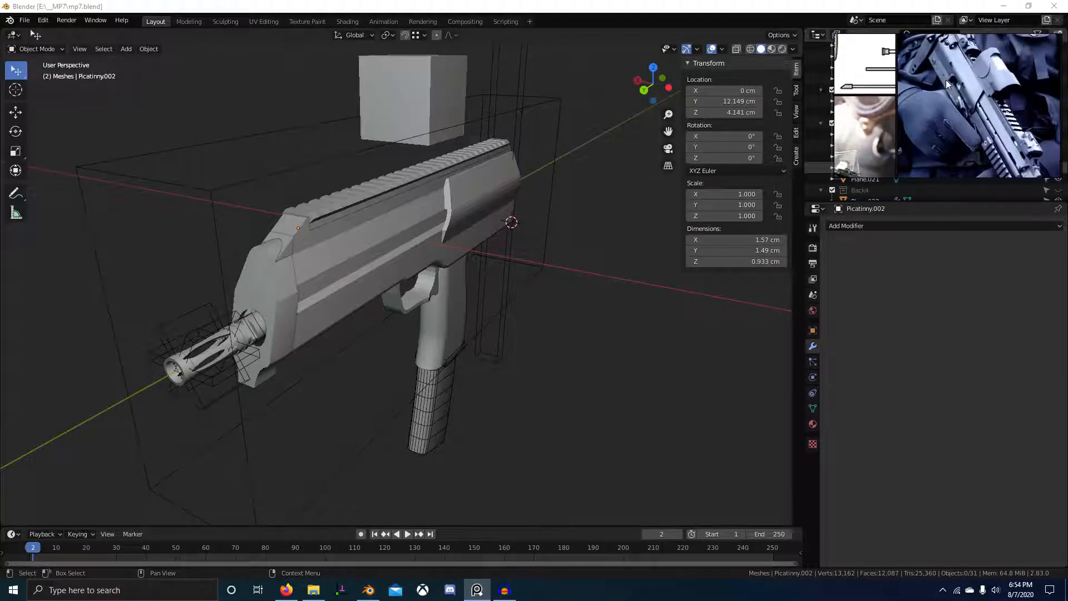
key(KP_3)
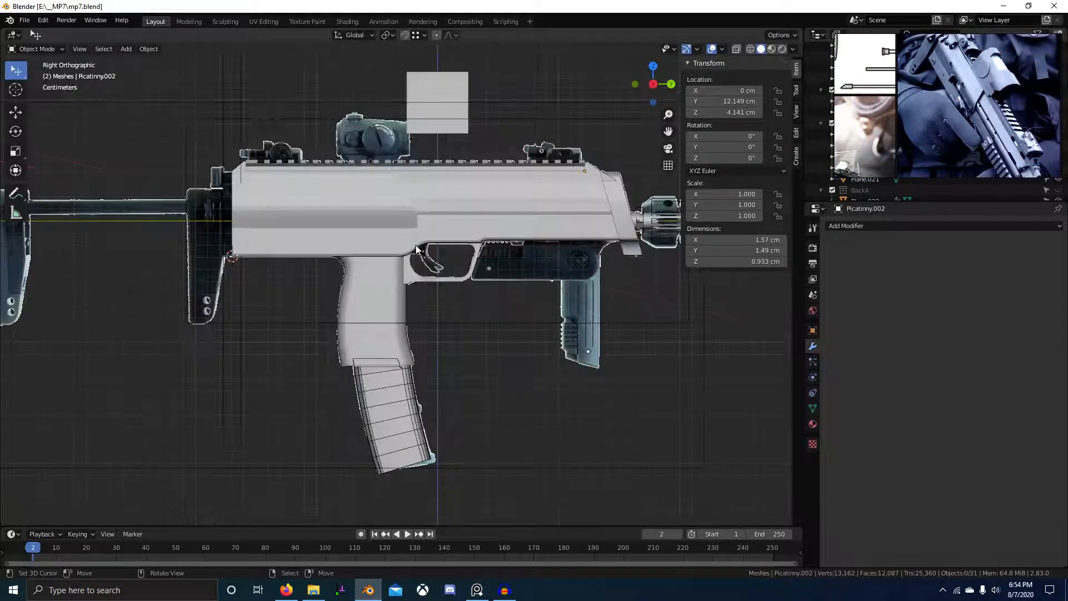
Save the file and examine the handguard screws in the side blueprint and the receiver reference photo.
key(alt+z)
scroll(423, 256, up, 4)
scroll(478, 248, up, 4)
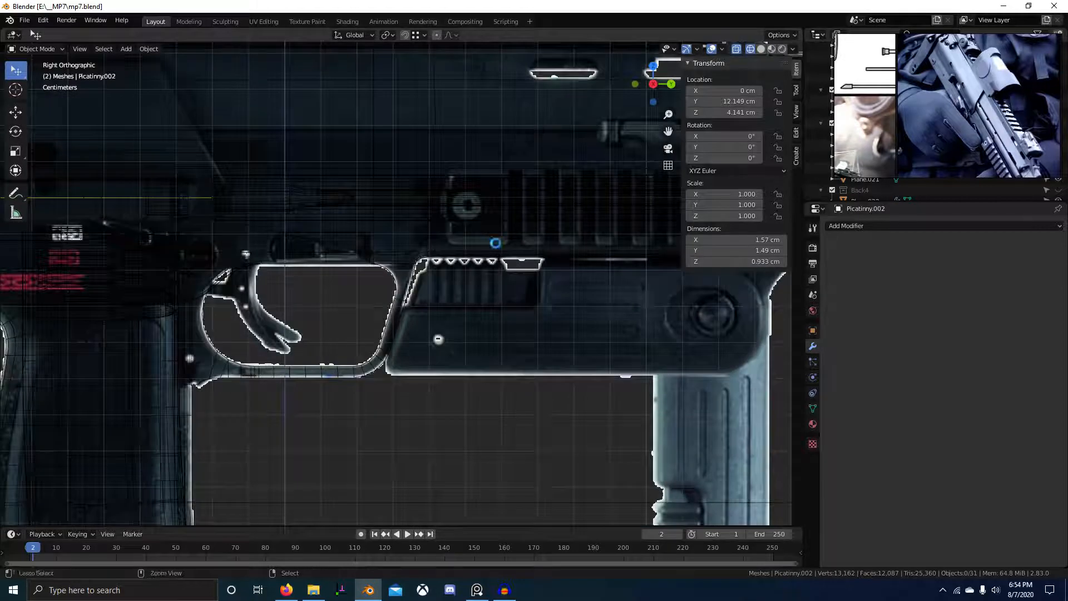
key(ctrl+s)
scroll(1002, 139, down, 4)
scroll(1010, 173, up, 8)
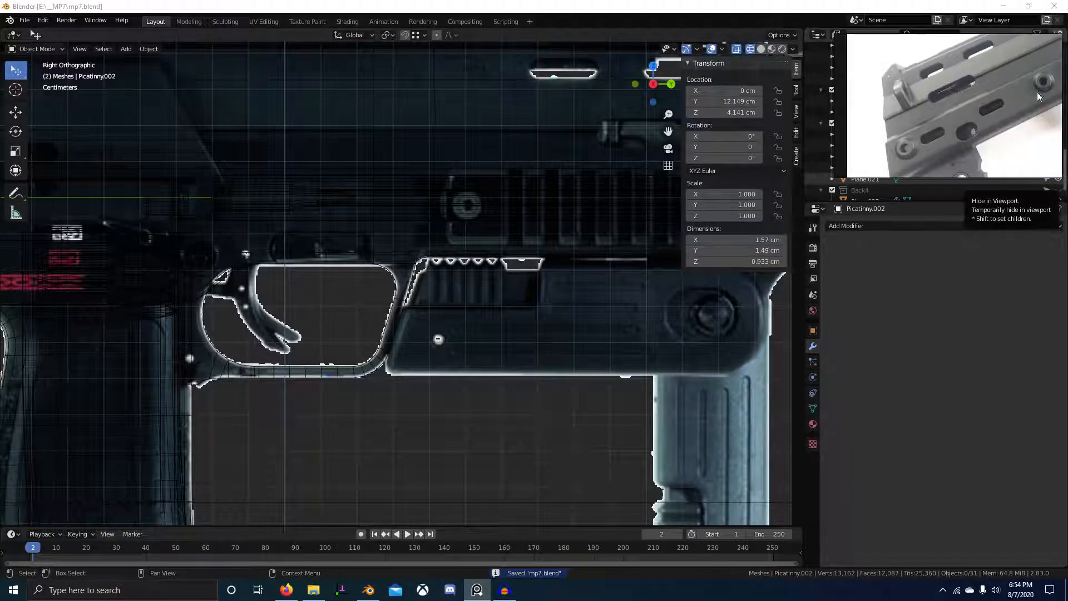
scroll(557, 208, down, 1)
mouse_move(533, 208)
middle_down()
mouse_move(473, 222)
mouse_move(329, 204)
mouse_move(408, 233)
middle_up()
key(KP_3)
scroll(473, 222, up, 1)
Add a mesh circle with 24 vertices and a 10 cm radius.
key(z)
key(shift+a)
key(Escape)
key(shift+a)
mouse_move(379, 218)
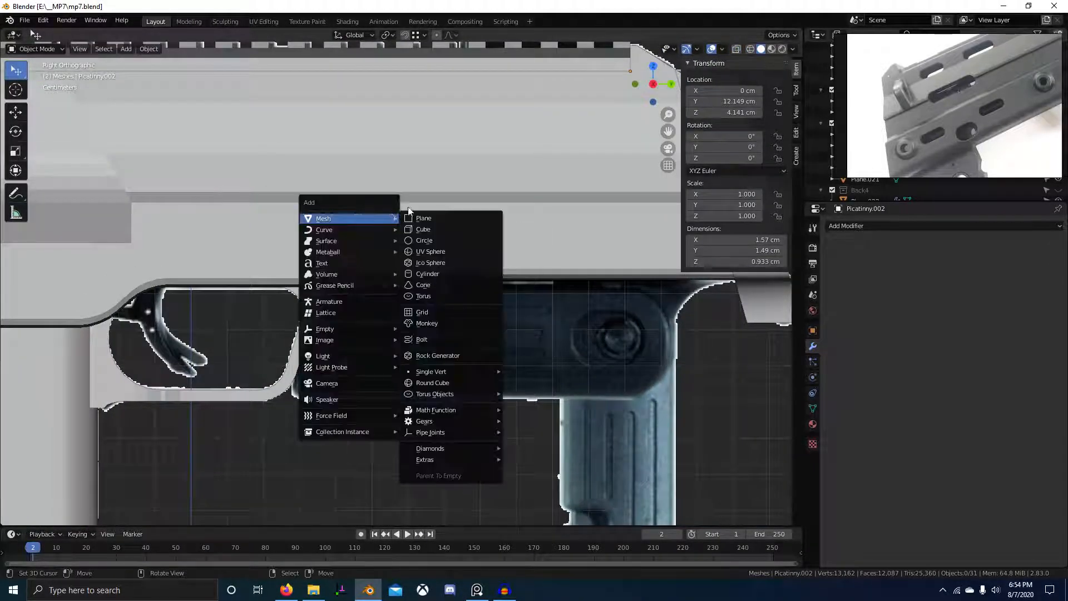
click(436, 244)
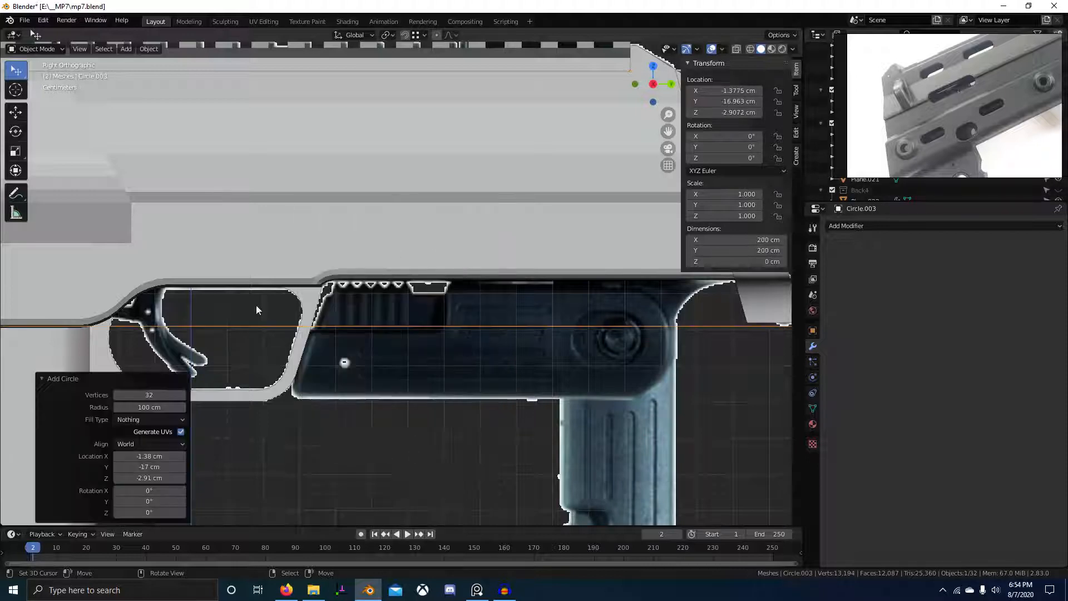
click(150, 395)
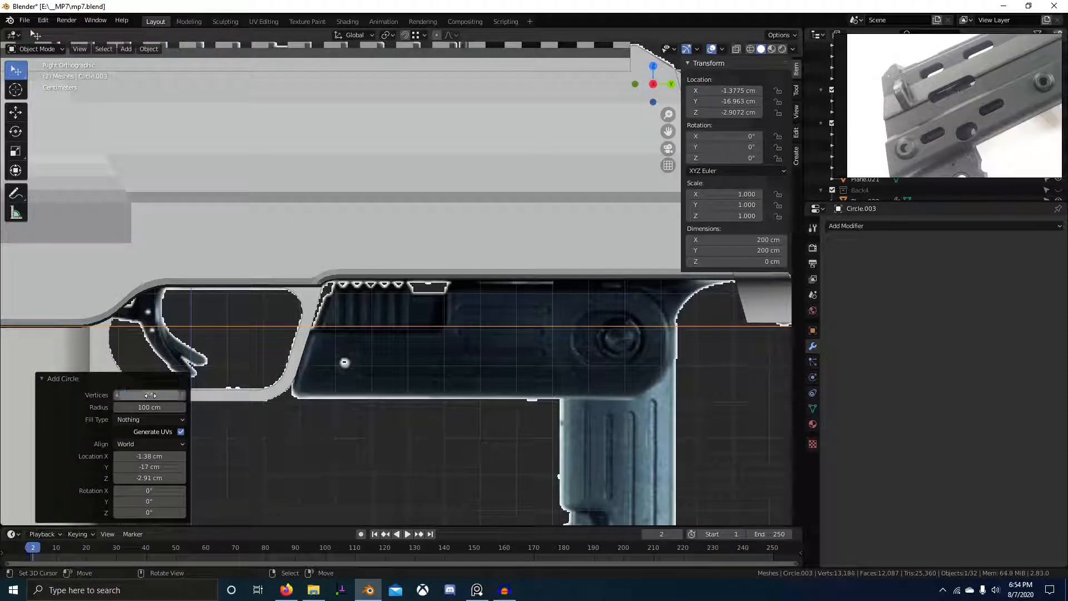
text(24)
click(150, 410)
text(10)
key(Return)
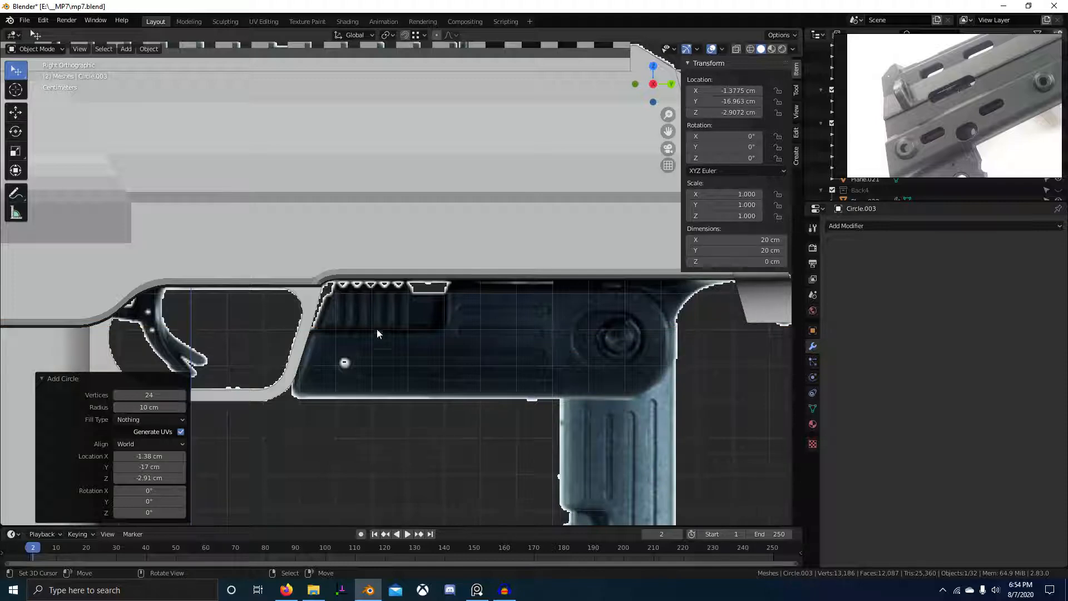
Clear the circle's location, rotate its mesh 90° about Y in Edit Mode and scale it by about 0.275.
scroll(355, 355, down, 5)
key(alt+g)
key(Tab)
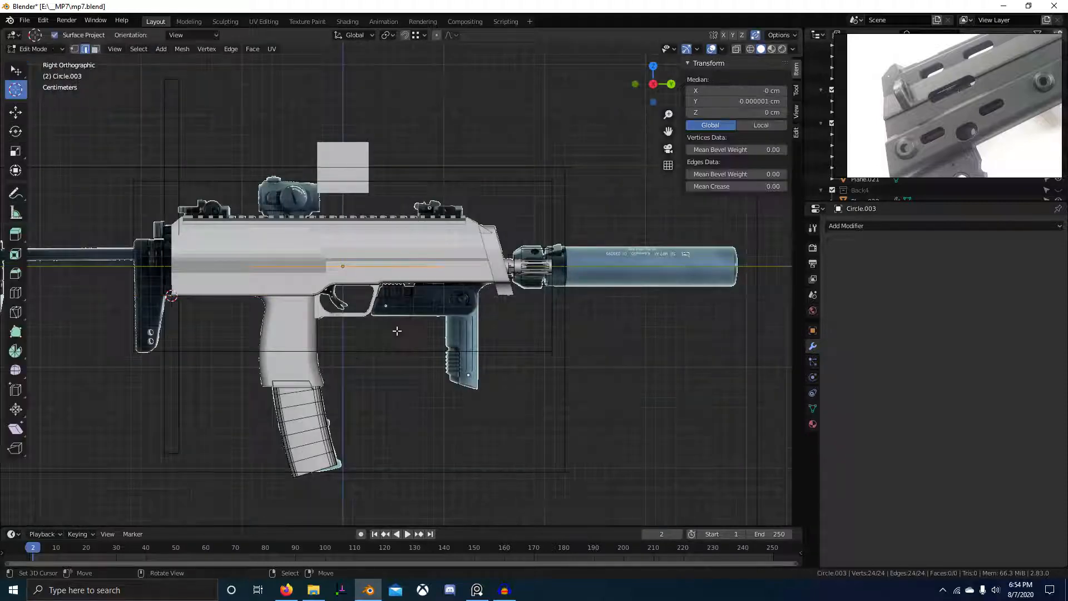
text(ry90)
key(Return)
key(s)
click(360, 283)
scroll(437, 324, up, 6)
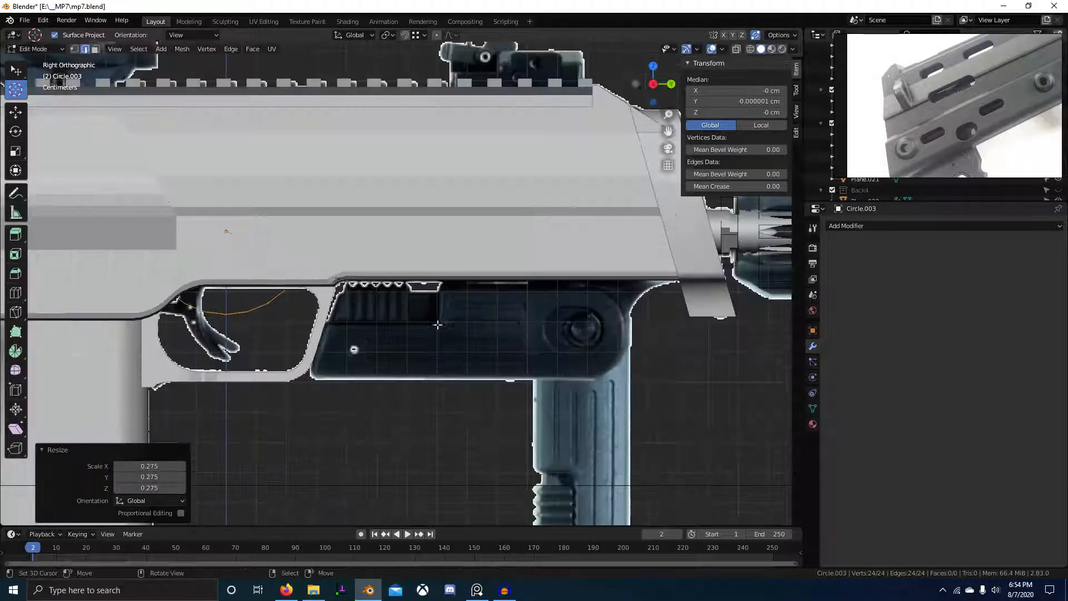
Shrink the circle further, place it above the foregrip area and move it about 1.52 cm along X to the receiver's side.
key(s)
click(271, 290)
scroll(271, 290, up, 3)
key(g)
click(606, 323)
scroll(537, 311, down, 1)
middle_drag(536, 311, 390, 275)
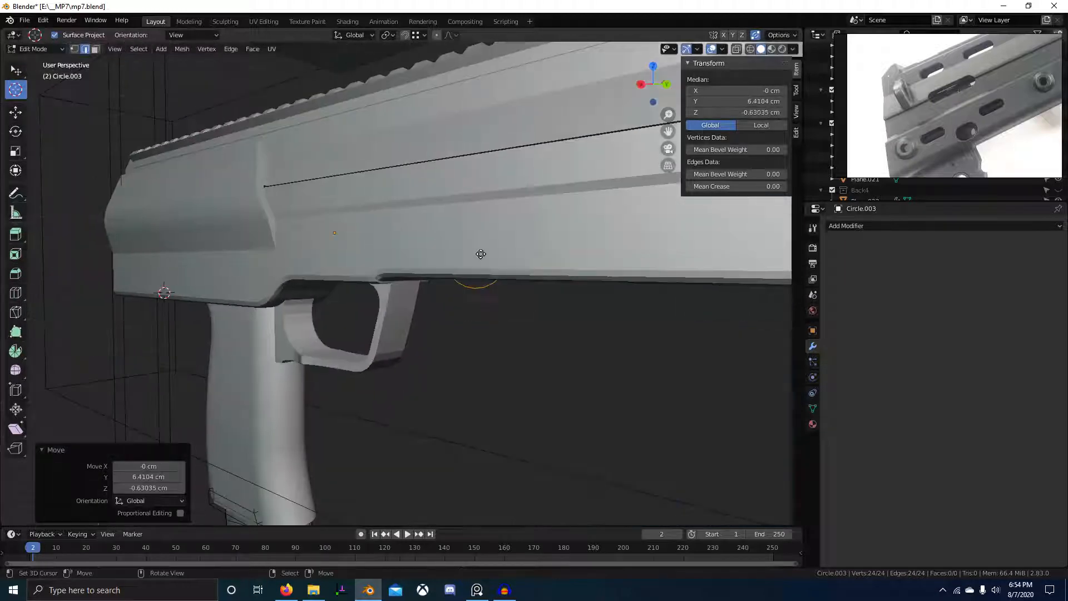
key(g)
key(x)
ctrl+middle_drag(397, 272, 456, 312)
middle_drag(456, 312, 518, 302)
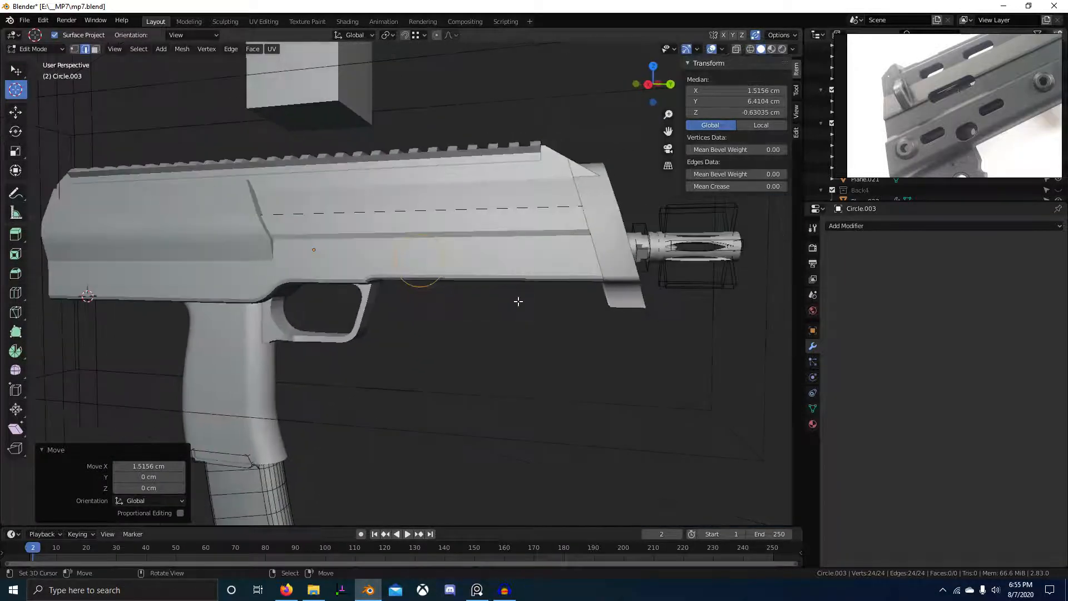
Scale and position the circle around the rear handguard screw shown in the right-side blueprint.
key(KP_3)
key(shift+z)
ctrl+middle_drag(219, 221, 468, 267)
key(s)
click(493, 250)
key(g)
click(431, 231)
scroll(512, 210, up, 2)
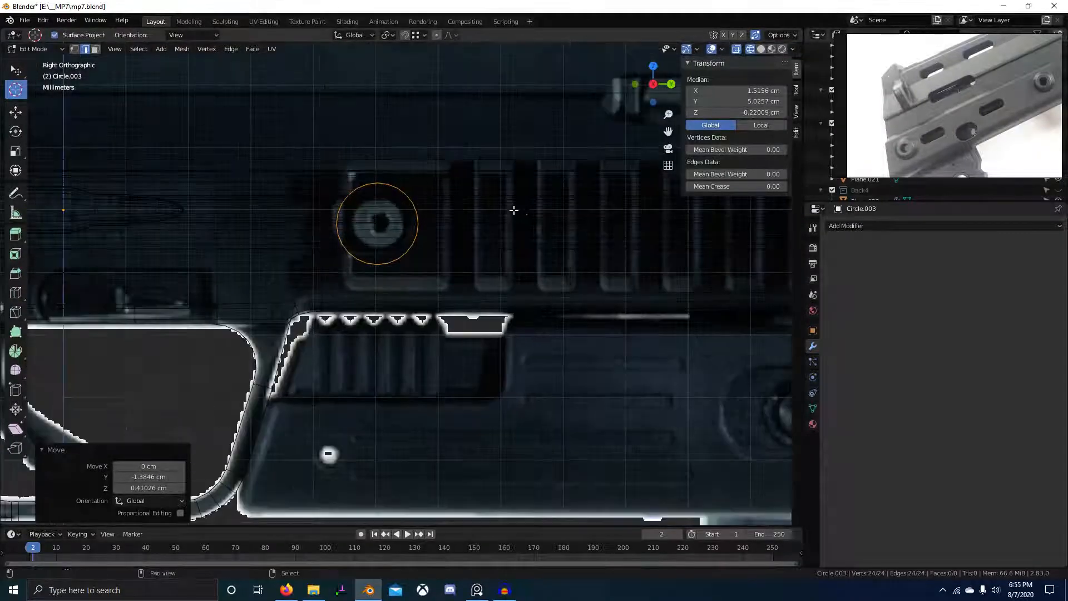
shift+middle_drag(513, 209, 583, 239)
scroll(582, 240, up, 2)
key(g)
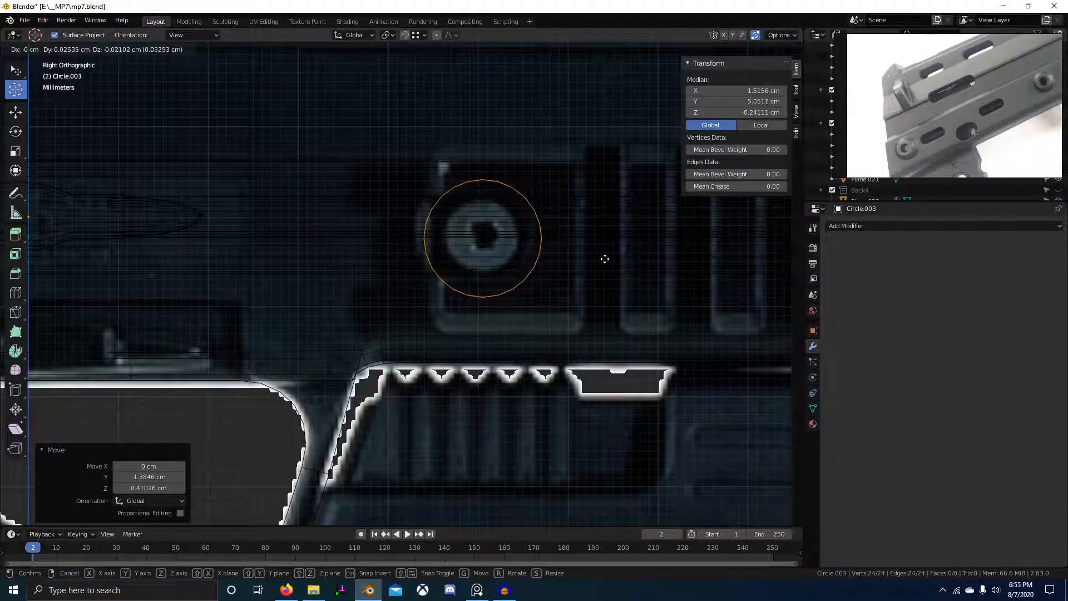
click(606, 259)
Check the circle against the receiver's side wall, fill it with a face and inset that face with an outward depth.
scroll(615, 257, down, 3)
middle_drag(579, 262, 508, 300)
scroll(508, 300, up, 5)
key(g)
key(x)
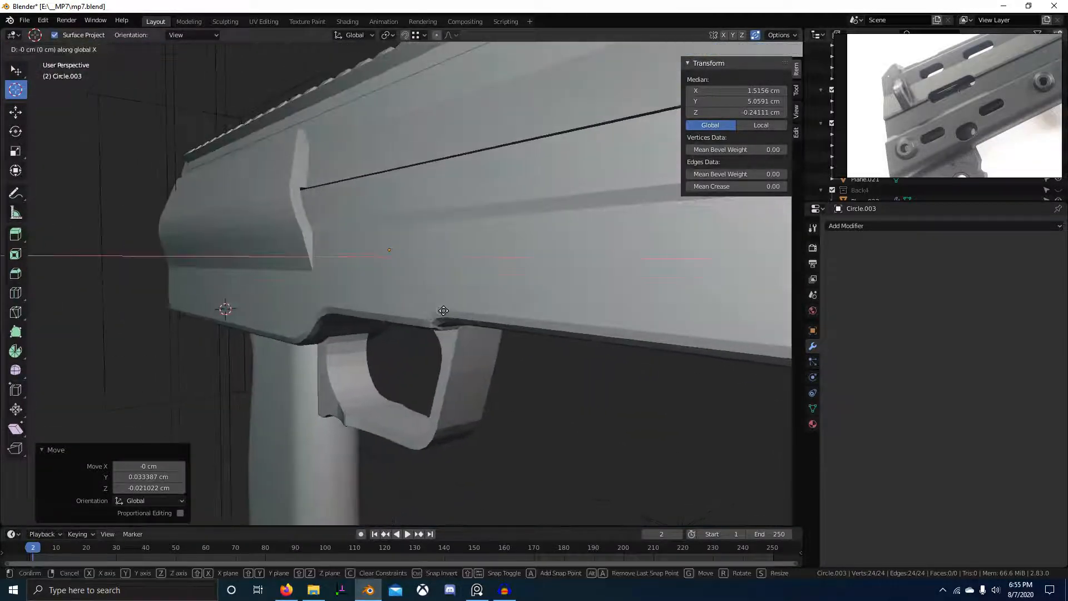
click(443, 310)
middle_drag(443, 311, 522, 312)
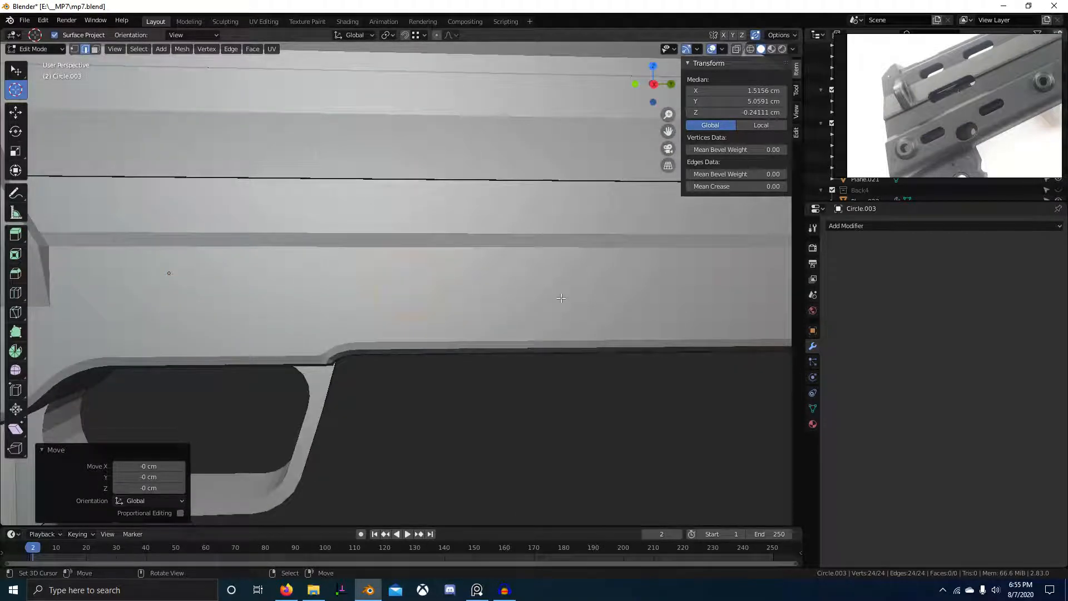
key(f)
key(i)
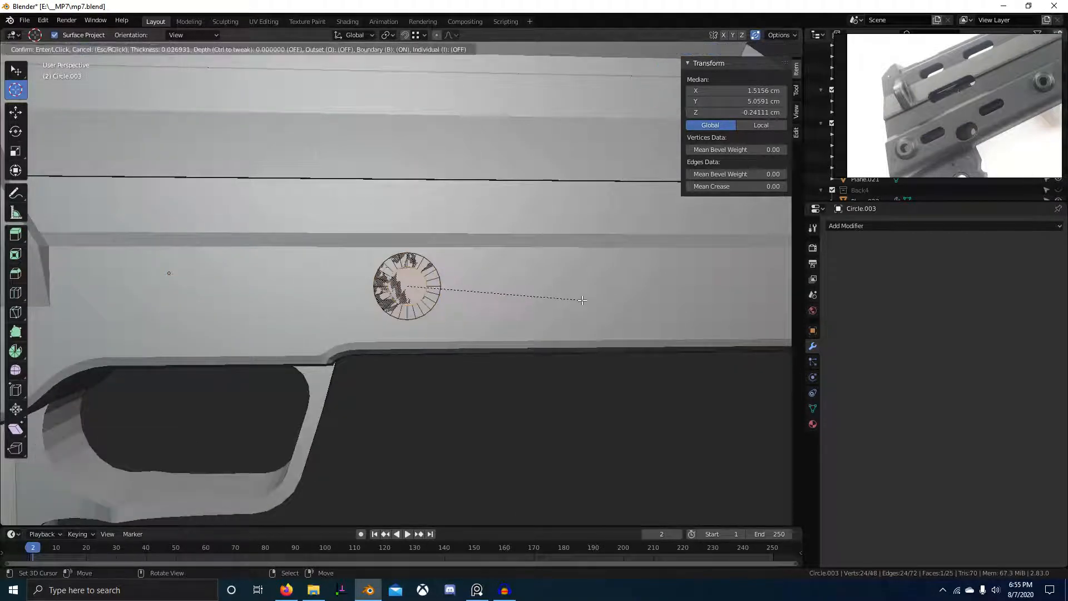
key(ctrl)
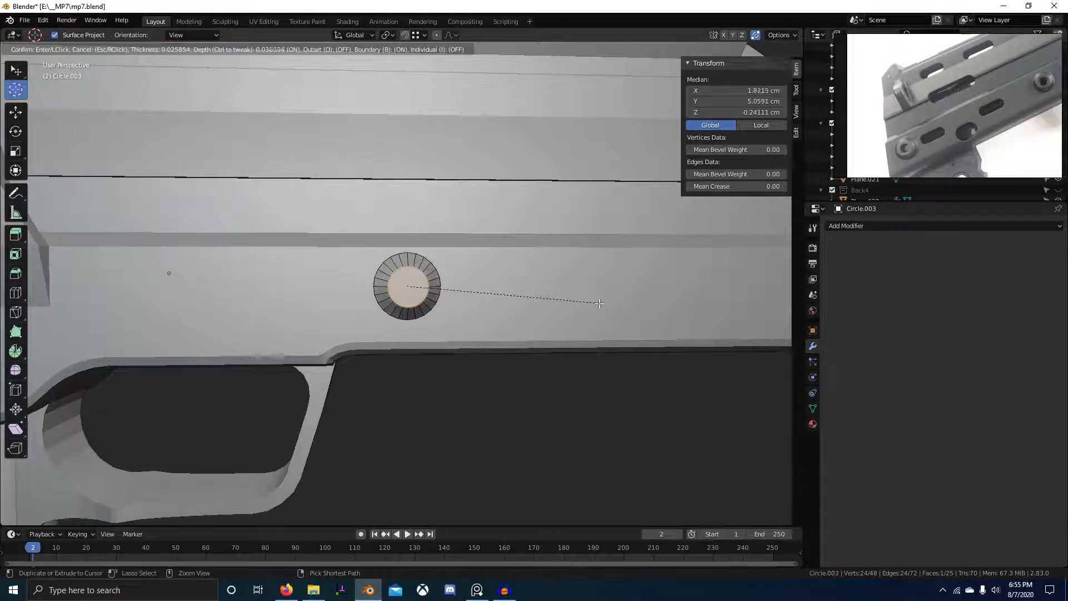
click(600, 304)
Pull the screw head's outer face back about 0.09 cm along X and compare its shape with the reference line drawing.
middle_drag(599, 304, 453, 305)
key(g)
key(x)
click(475, 302)
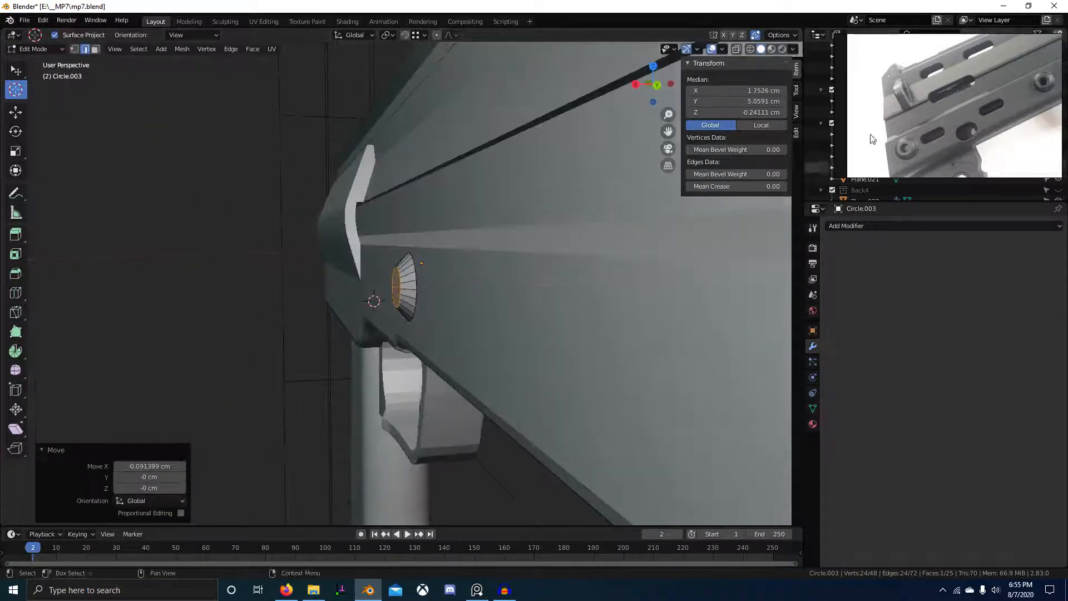
scroll(873, 139, down, 8)
middle_drag(1001, 106, 913, 133)
scroll(895, 133, up, 8)
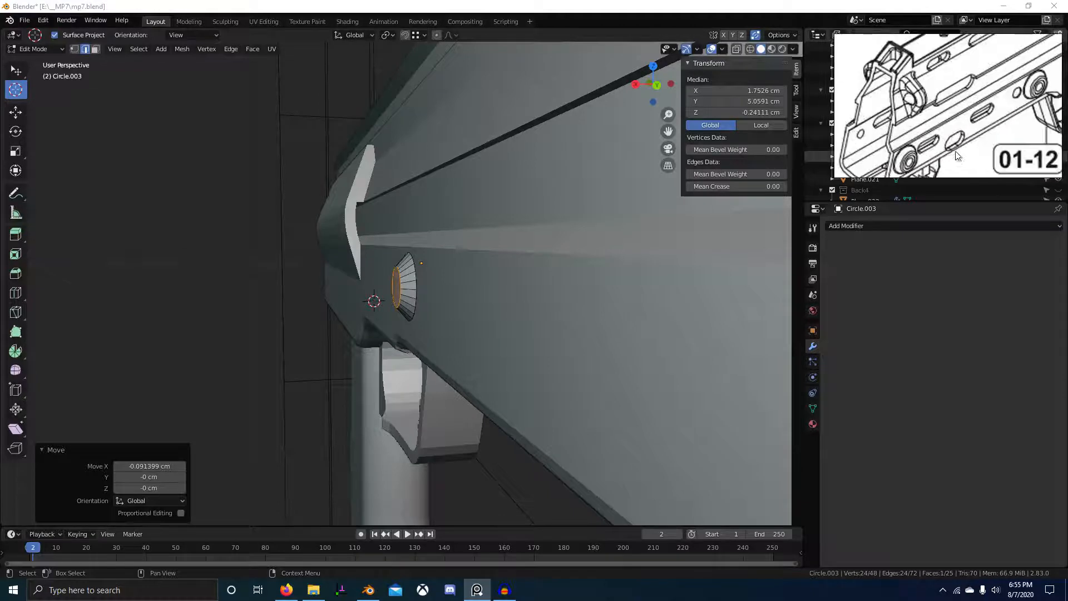
Fine-tune the screw head's outer face to about 1.748 cm on X and scale it by about 1.064.
middle_drag(572, 205, 598, 244)
key(g)
key(x)
click(536, 251)
key(s)
click(602, 244)
scroll(447, 268, up, 3)
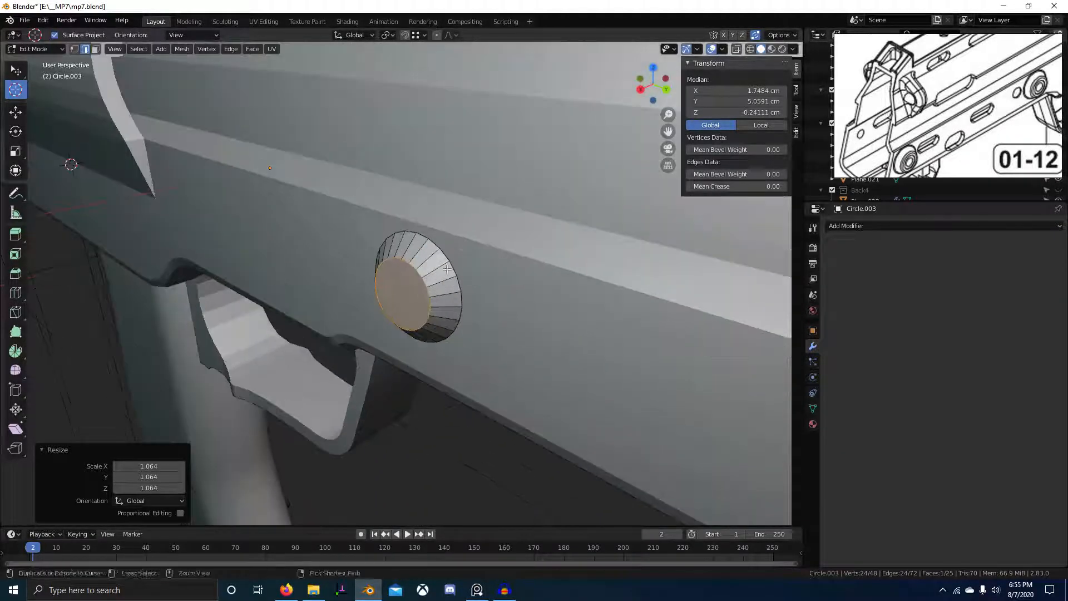
Add a centred edge loop around the screw head's sloped side and scale it by about 1.096 to round the profile.
key(ctrl+r)
click(446, 269)
right_click(447, 269)
key(s)
click(654, 216)
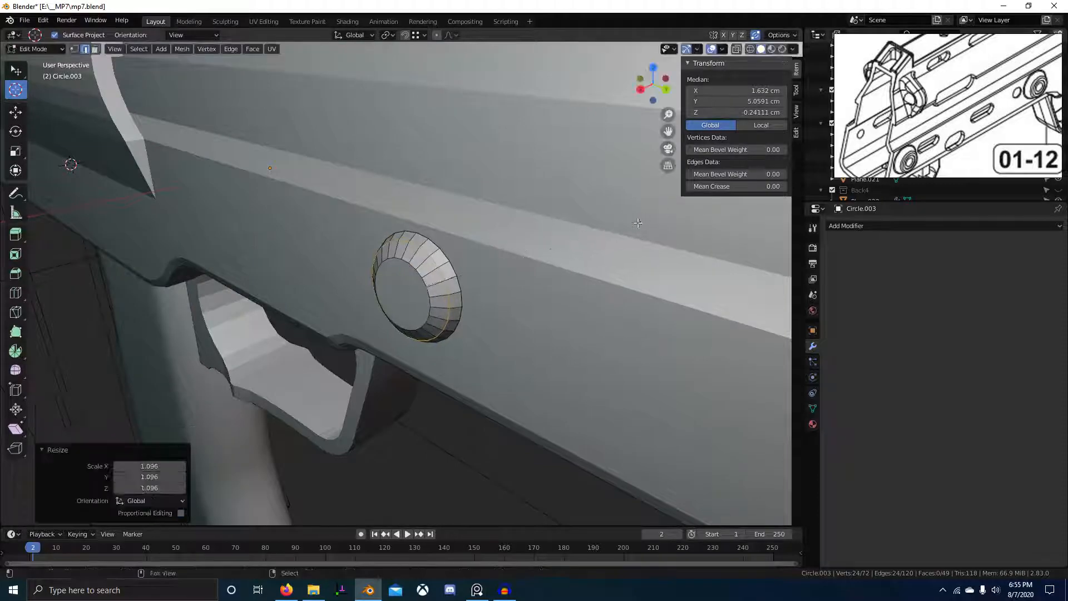
Shade the screw head smooth in Object Mode and return to editing its mesh.
middle_drag(517, 301, 429, 282)
key(Tab)
key(w)
click(632, 254)
scroll(441, 256, up, 4)
key(Tab)
Select the screw head's outer face and inset it twice to match the screw centre in the right-side blueprint.
key(3)
right_click(432, 283)
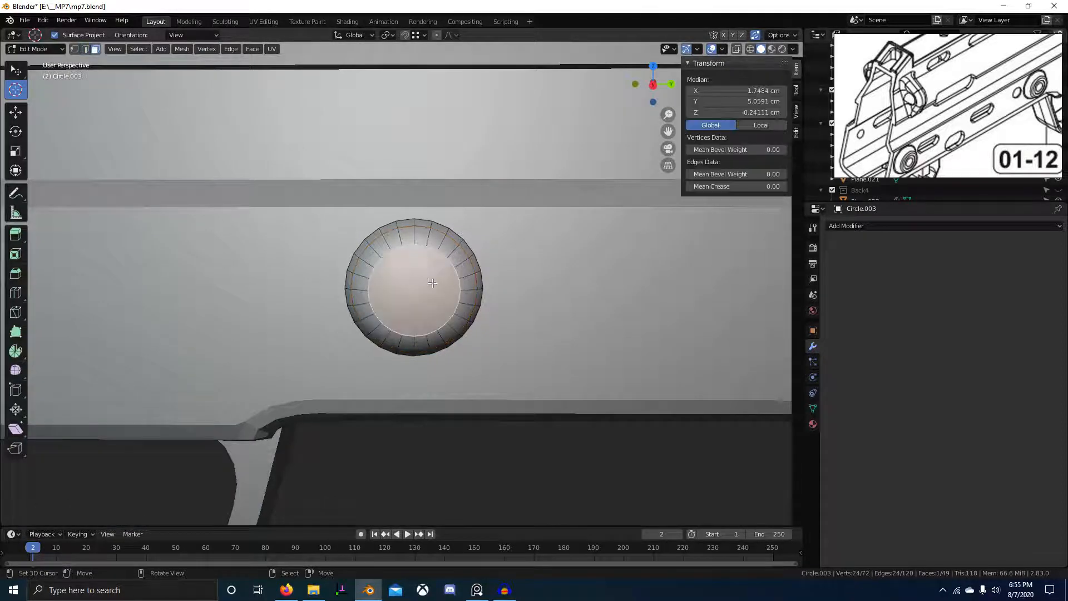
scroll(490, 285, down, 3)
middle_drag(540, 285, 515, 286)
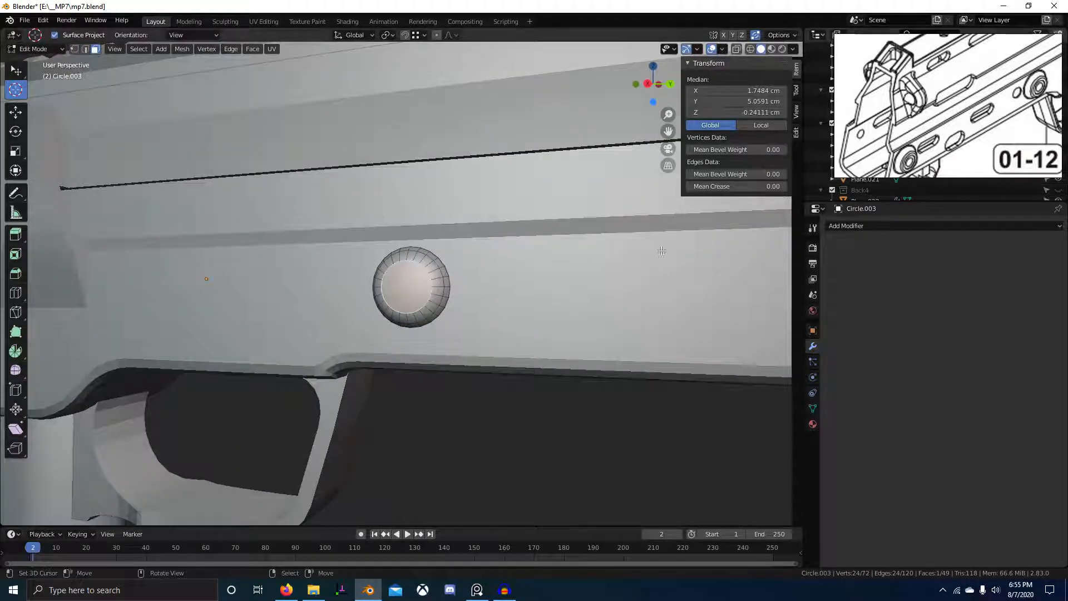
key(alt+z)
key(KP_3)
scroll(598, 278, up, 3)
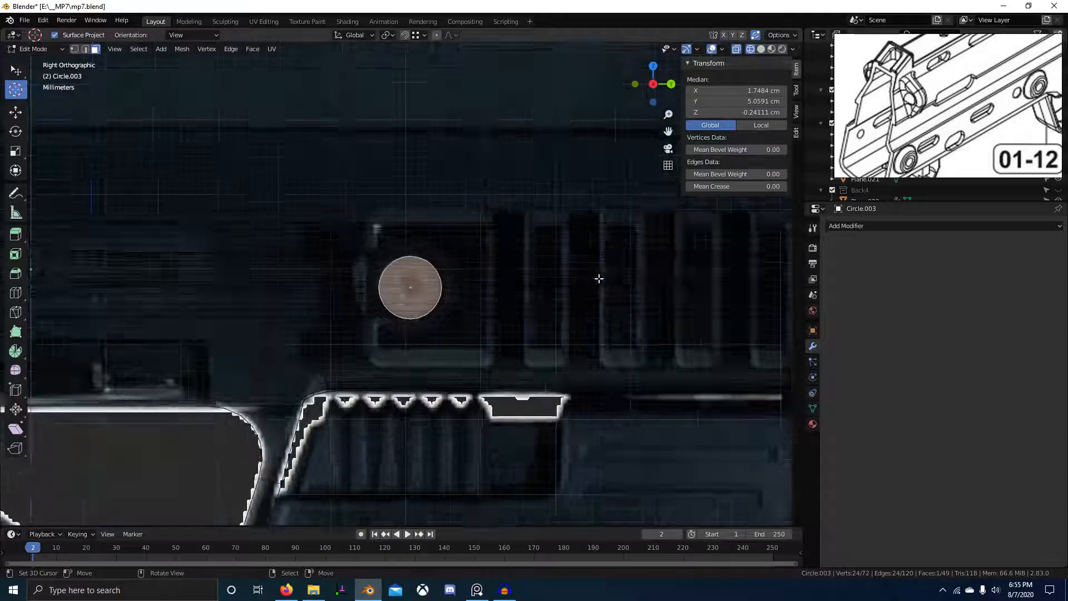
key(i)
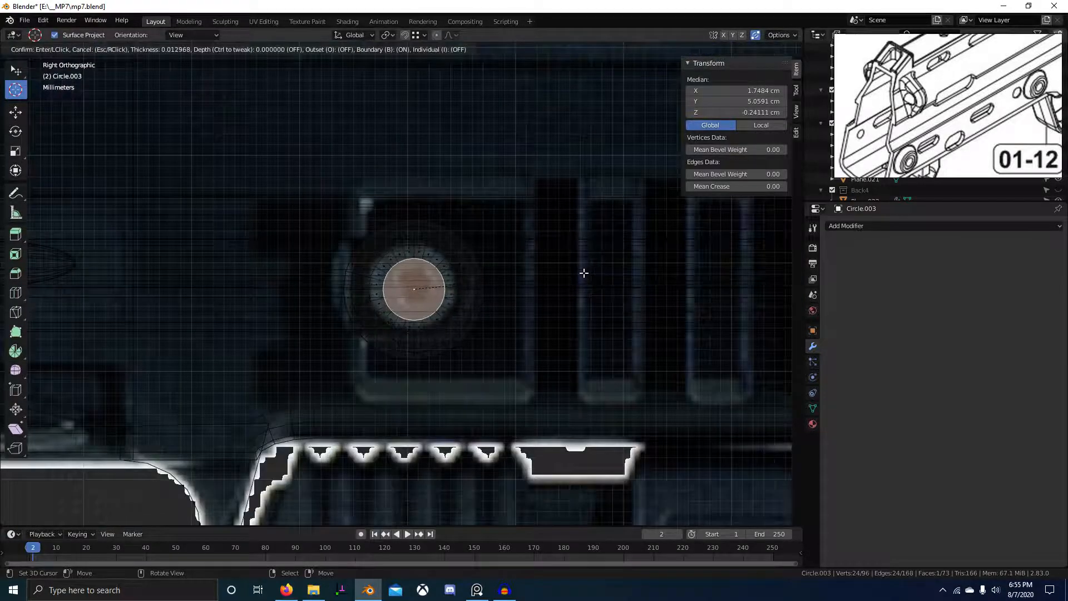
click(451, 286)
Push the screw head's innermost face inward along X to about 1.568 cm to form a central recess.
key(alt+z)
middle_drag(509, 295, 566, 308)
scroll(566, 308, up, 2)
key(g)
key(x)
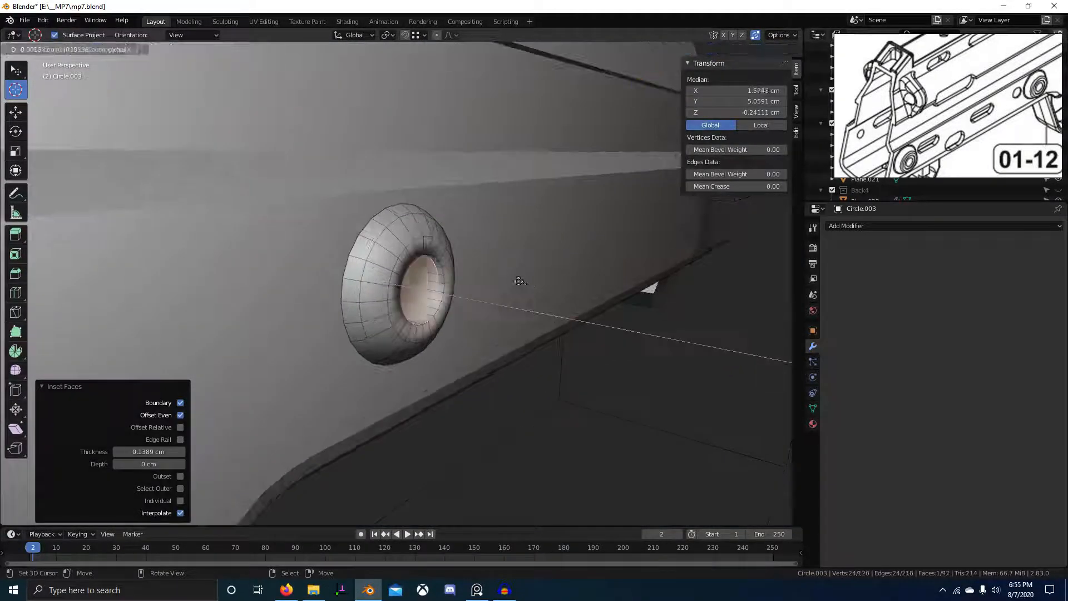
click(508, 270)
key(g)
key(x)
click(515, 271)
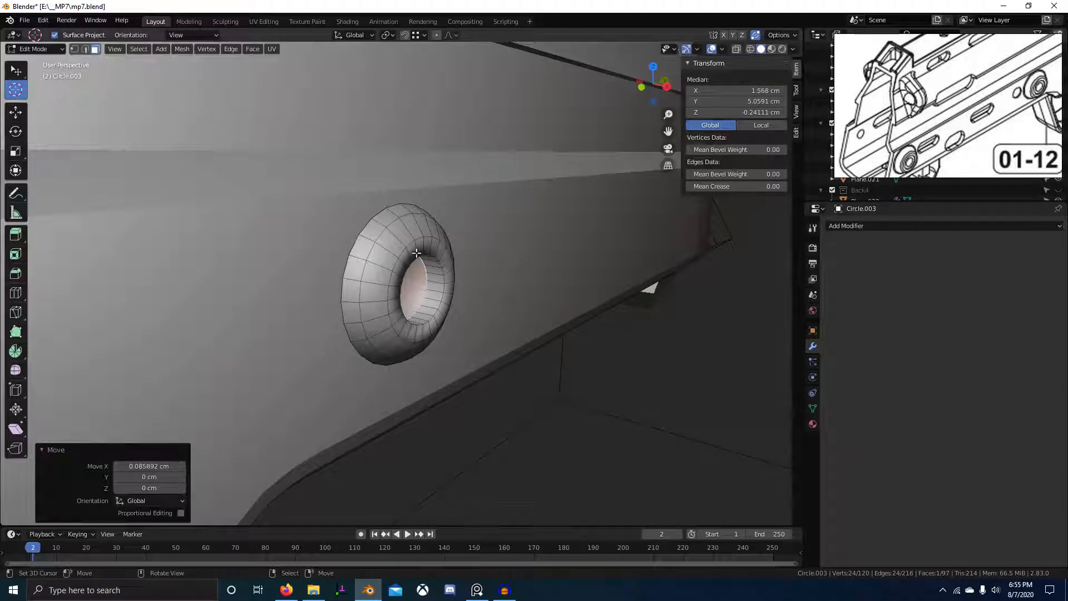
Isolate the screw, extrude its open rear edge loop about 0.27 cm inward along X and restore the full scene.
key(2)
alt+click(345, 259)
middle_drag(344, 259, 495, 276)
key(KP_Divide)
key(e)
key(x)
click(410, 269)
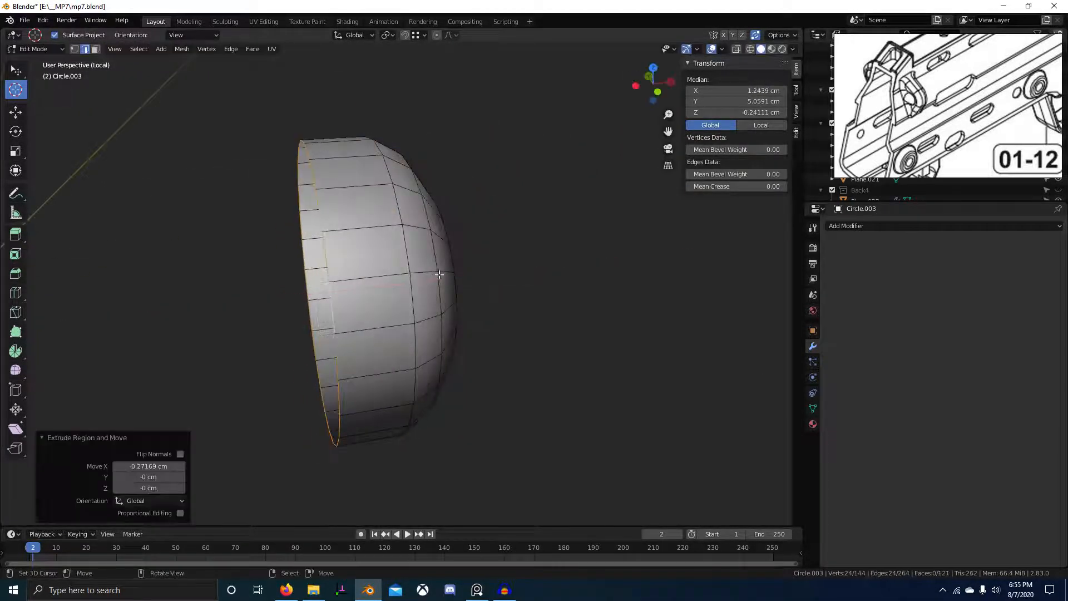
middle_drag(410, 269, 374, 297)
key(KP_Divide)
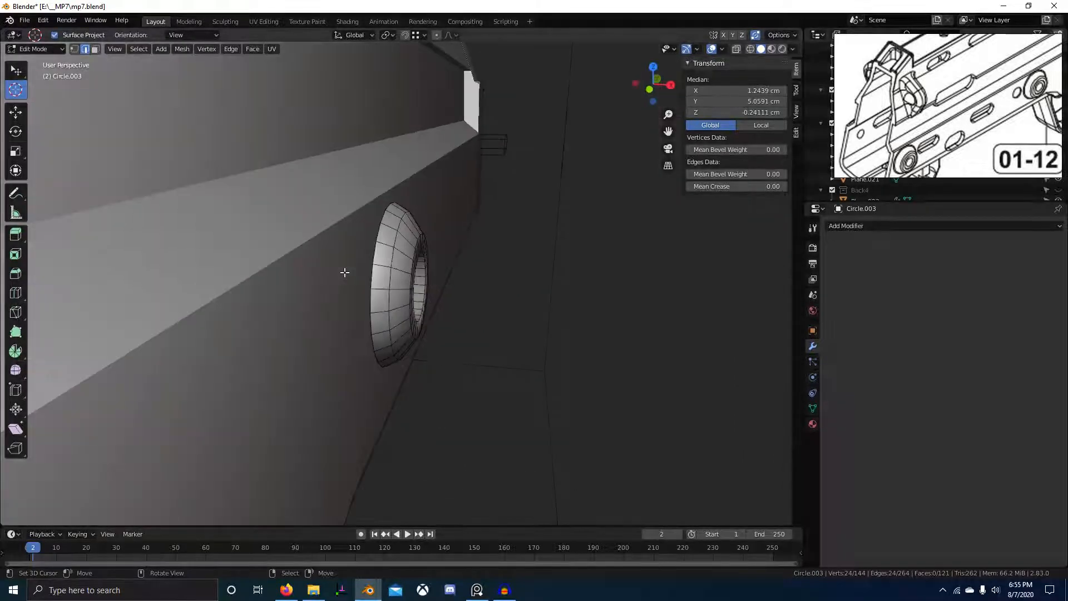
Duplicate the whole screw mesh about 8.43 cm forward along Y to the front handguard position.
key(a)
scroll(453, 265, down, 7)
key(KP_3)
key(KP_5)
scroll(547, 320, up, 1)
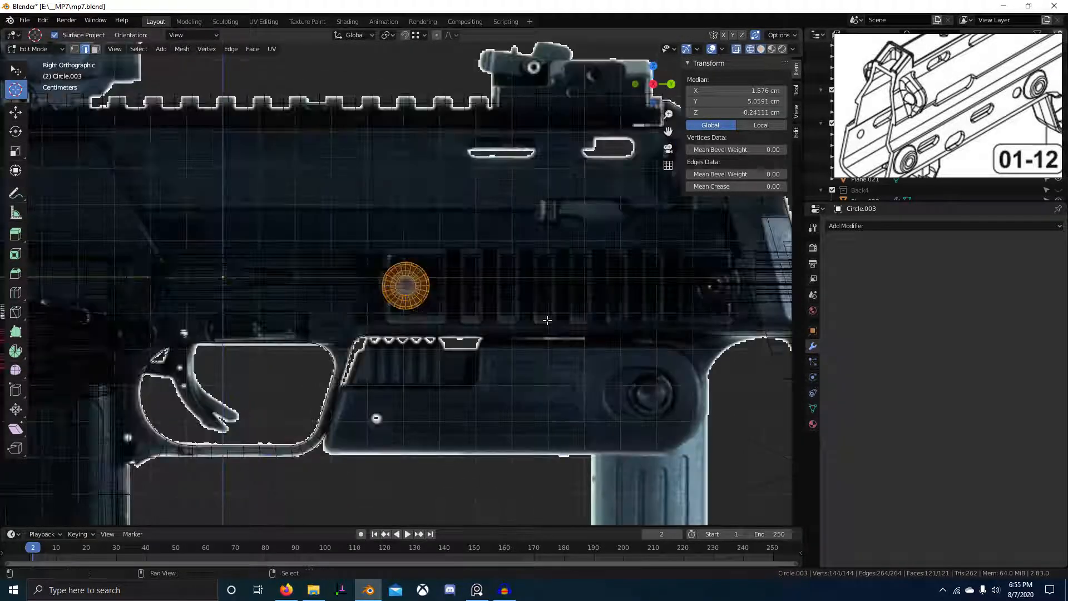
scroll(496, 301, down, 3)
key(shift+d)
key(y)
click(531, 292)
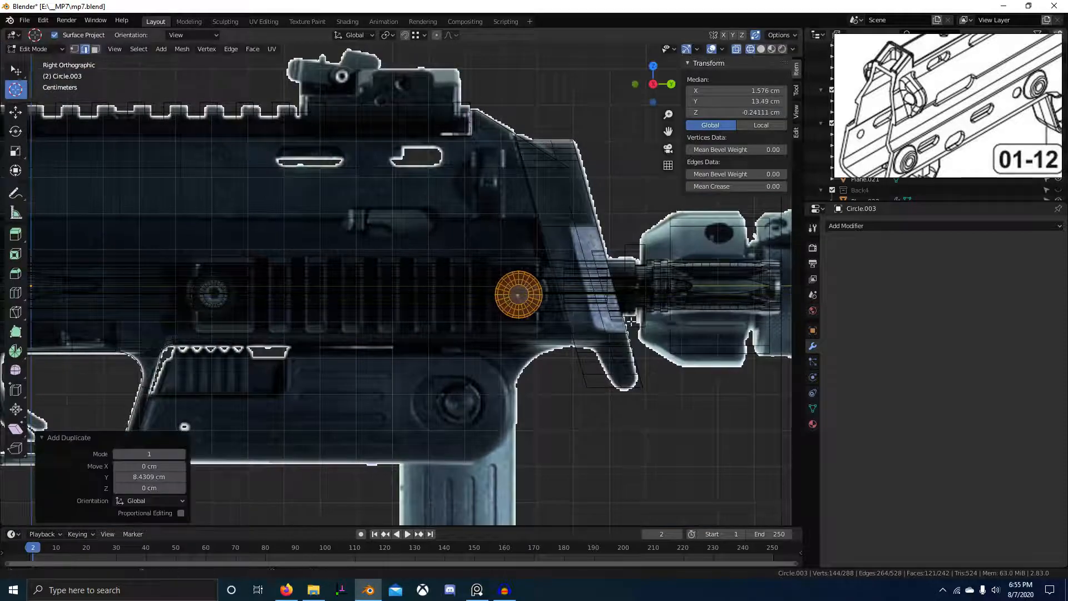
Shift the duplicated front screw about 0.15 cm further along Y and return to solid shading.
scroll(535, 290, up, 3)
key(g)
key(y)
click(610, 279)
key(shift+z)
scroll(607, 281, down, 6)
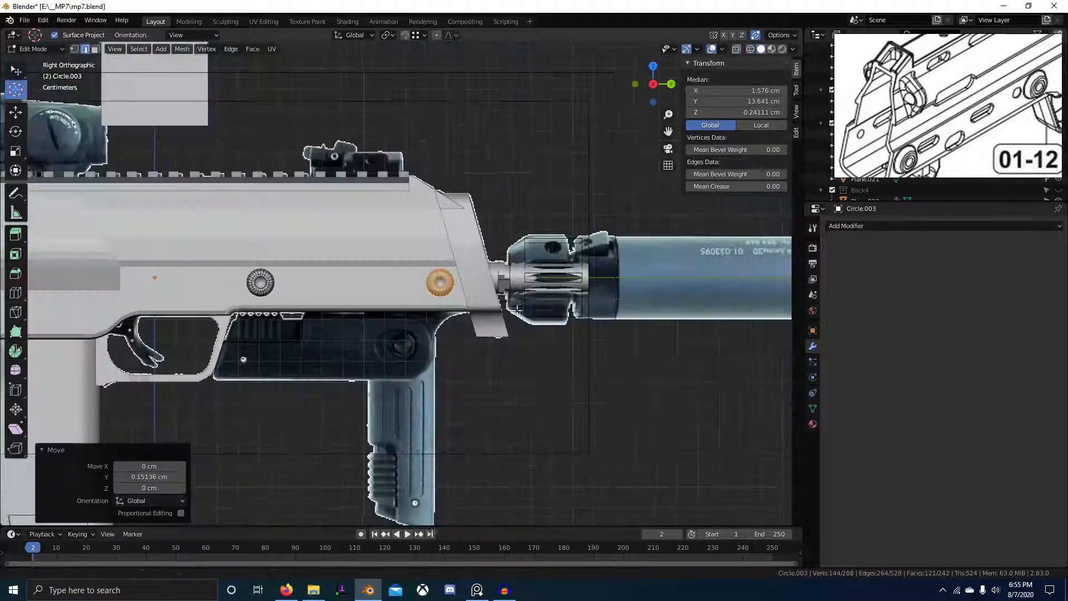
Add an X-axis Mirror modifier to the screws in Object Mode, using the receiver body as the mirror object.
shift+middle_drag(442, 311, 576, 321)
key(Tab)
scroll(398, 288, up, 2)
click(865, 226)
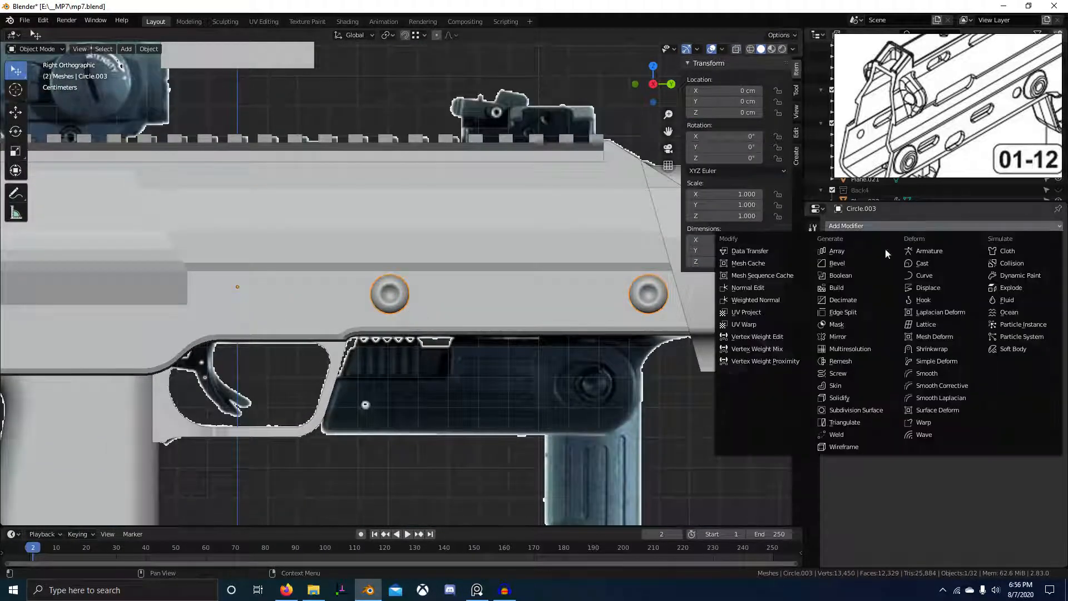
click(845, 337)
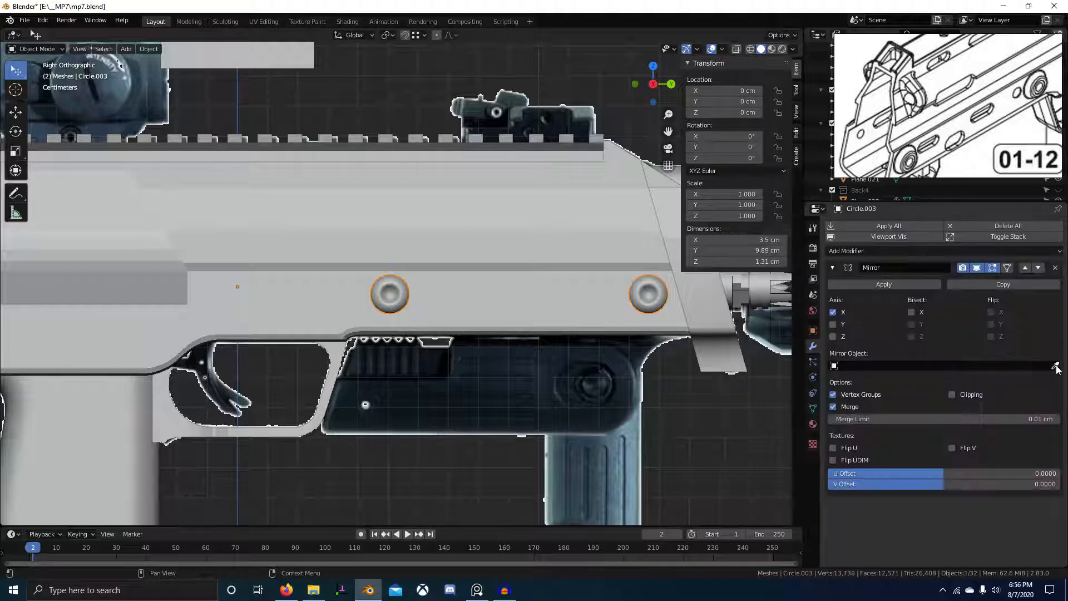
click(468, 281)
scroll(668, 379, down, 3)
middle_drag(668, 379, 463, 376)
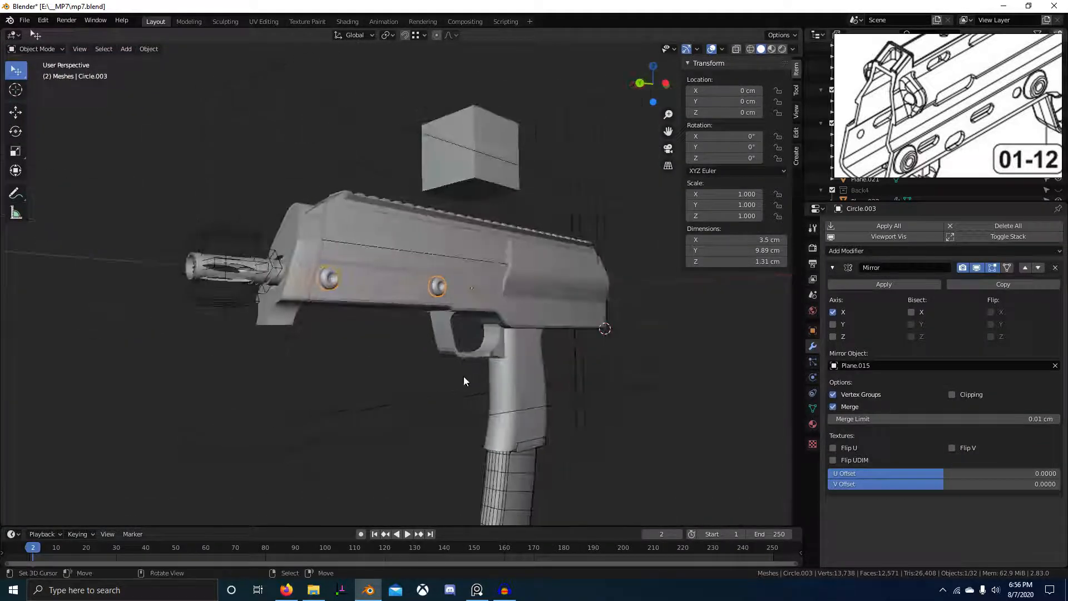
Shade the mirrored handguard screws smooth and enable Auto Smooth at 30° in their mesh normals.
scroll(453, 368, up, 3)
scroll(453, 369, down, 3)
scroll(432, 379, up, 3)
right_click(433, 307)
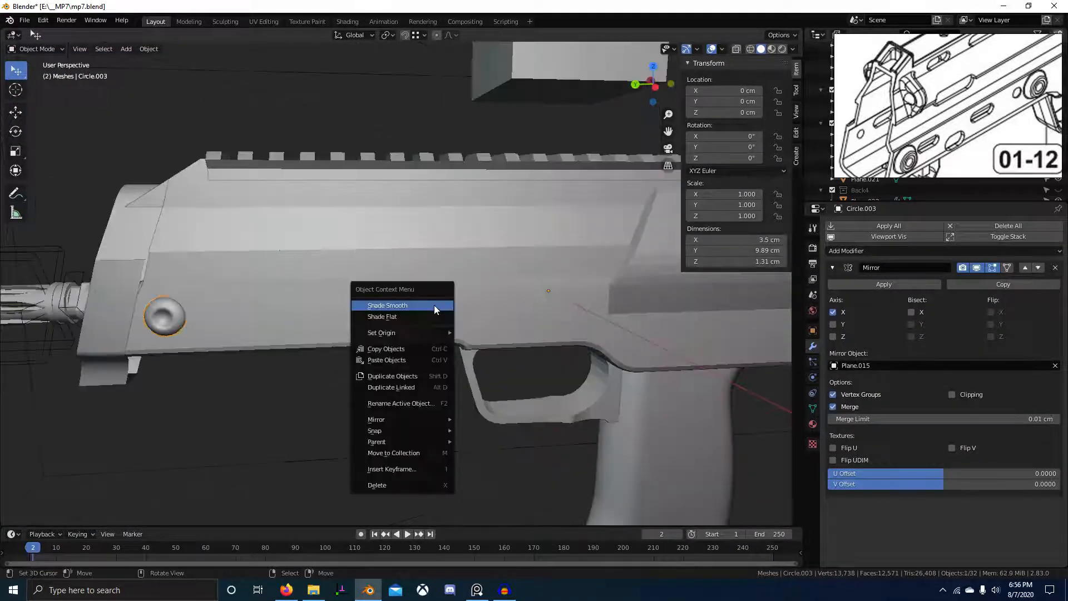
click(434, 307)
right_click(494, 315)
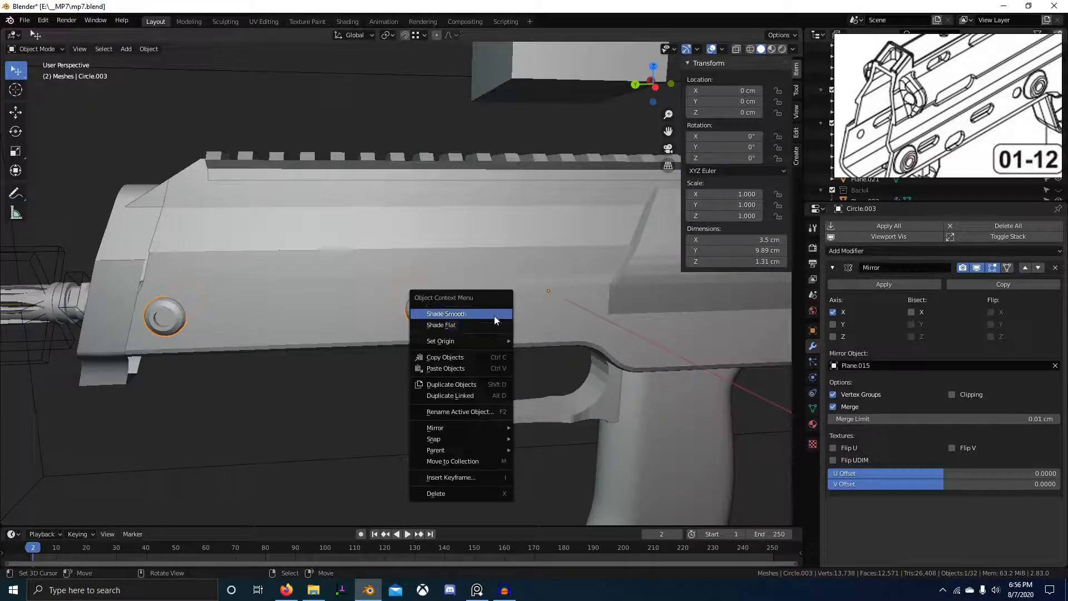
click(494, 316)
click(812, 408)
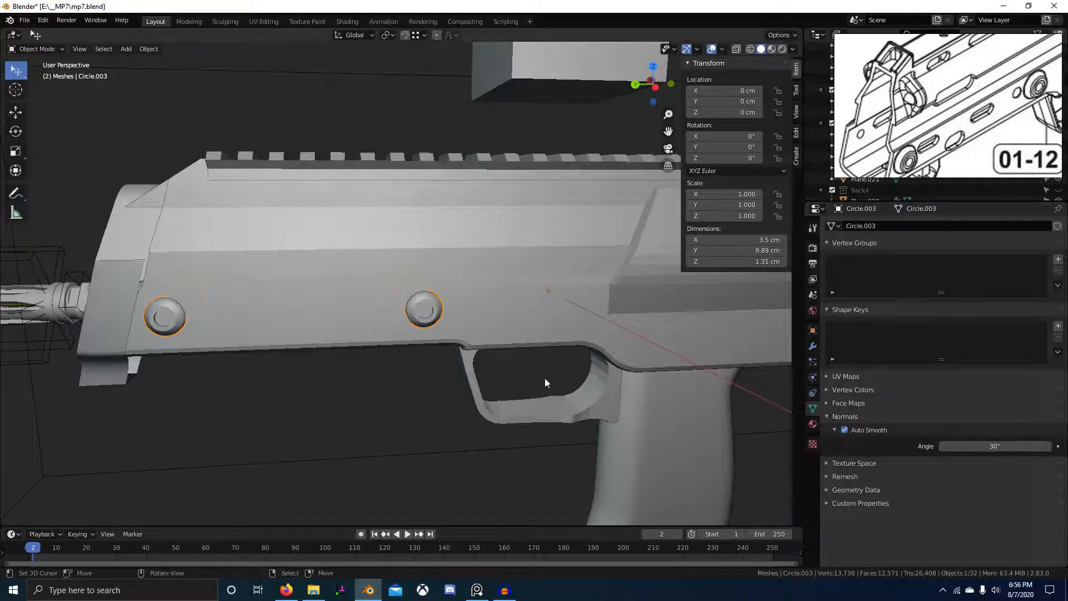
Deselect the screws, check the mirrored pair on the other side of the receiver and save the file.
scroll(490, 356, up, 5)
middle_drag(462, 348, 206, 336)
scroll(311, 364, down, 3)
click(351, 380)
middle_drag(351, 380, 409, 336)
key(ctrl+s)
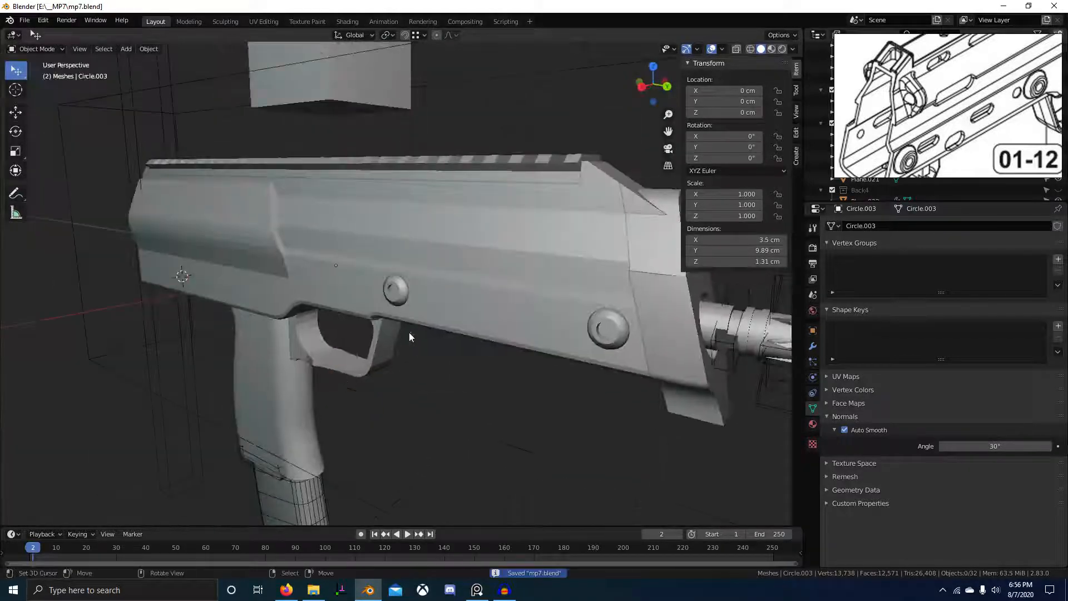
Compare the handguard area in the right side blueprint with the receiver line drawing in the reference board.
key(KP_3)
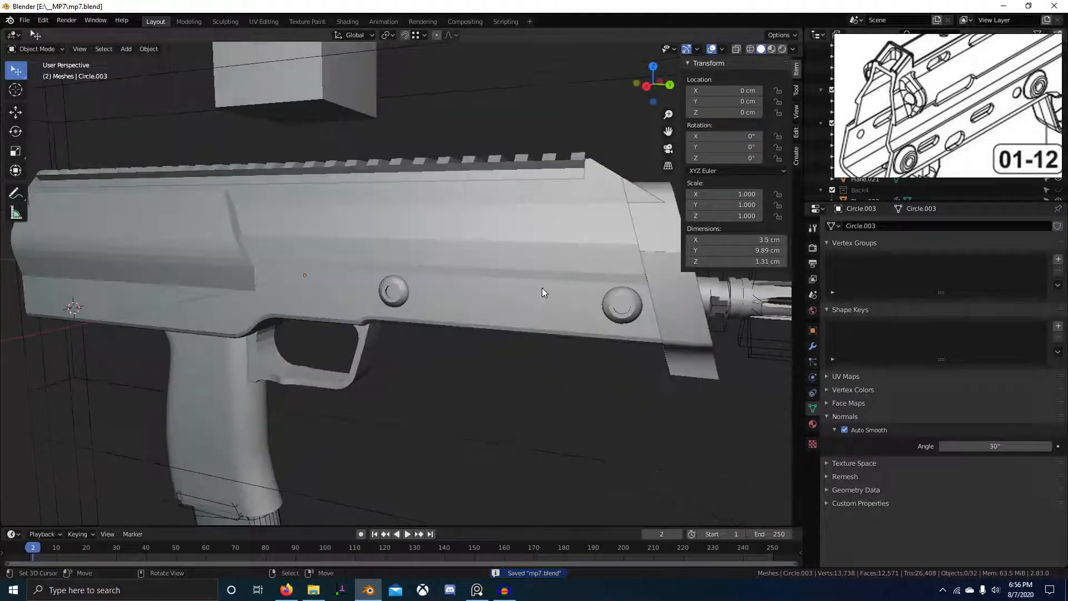
key(alt+z)
scroll(441, 325, up, 2)
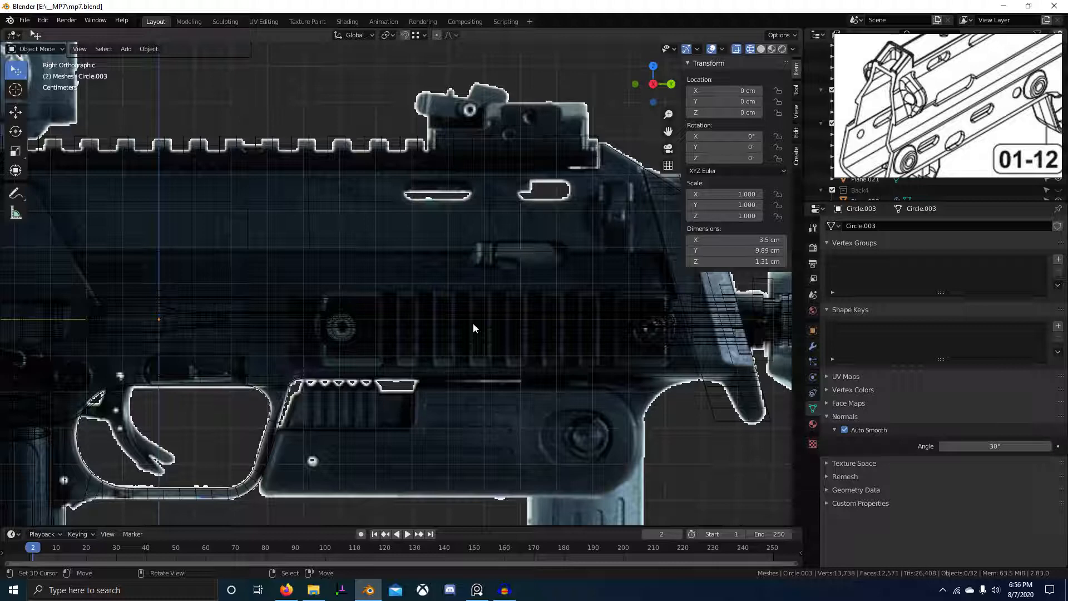
click(949, 147)
scroll(946, 142, down, 3)
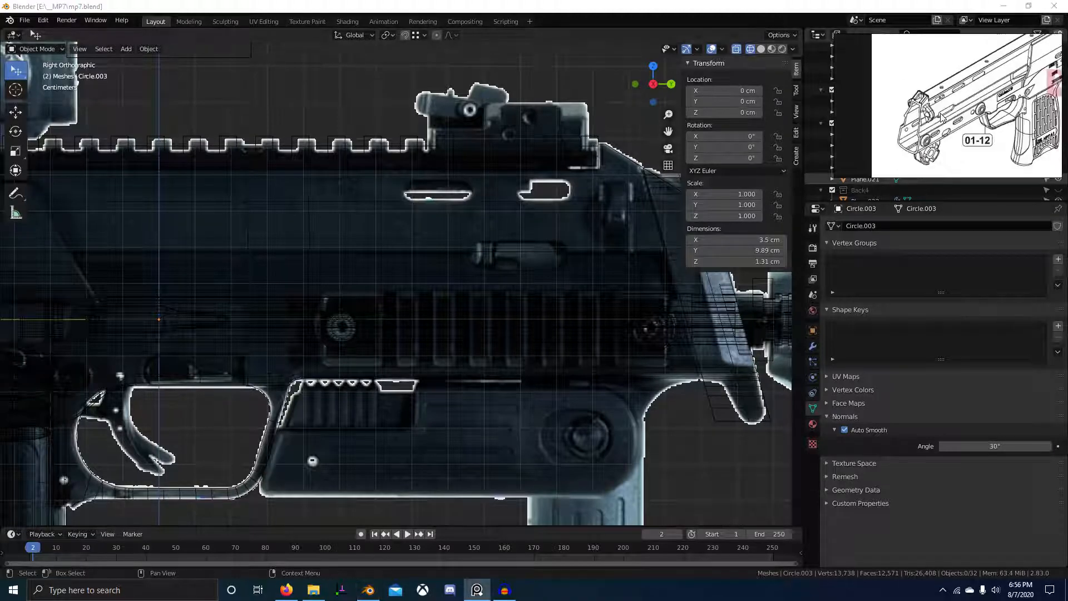
mouse_move(940, 114)
middle_down()
mouse_move(969, 135)
mouse_move(964, 124)
mouse_move(930, 143)
middle_up()
scroll(968, 118, up, 2)
scroll(1000, 104, up, 2)
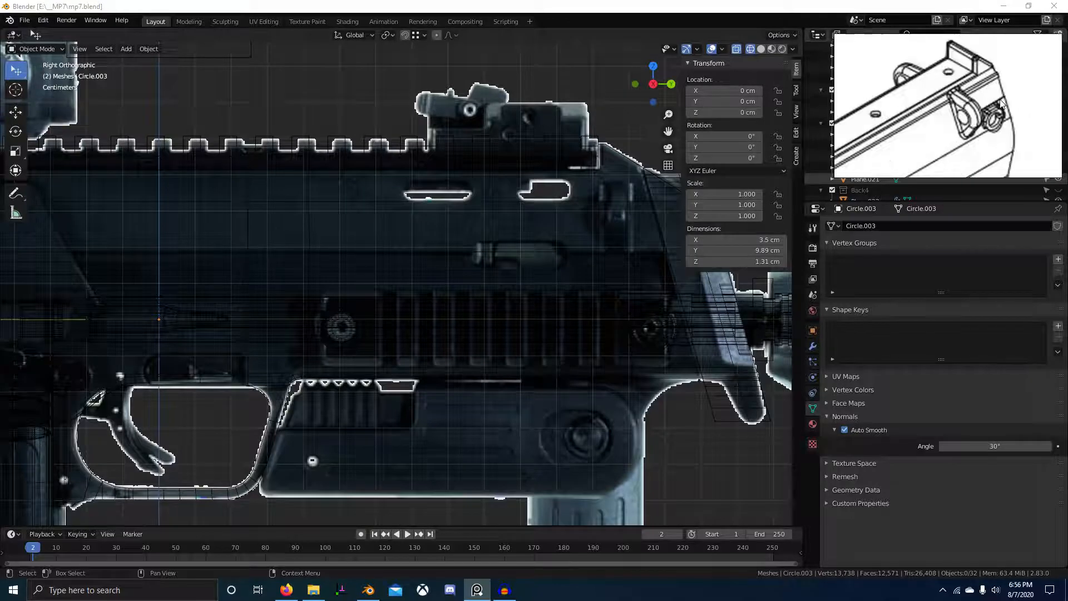
scroll(996, 128, down, 4)
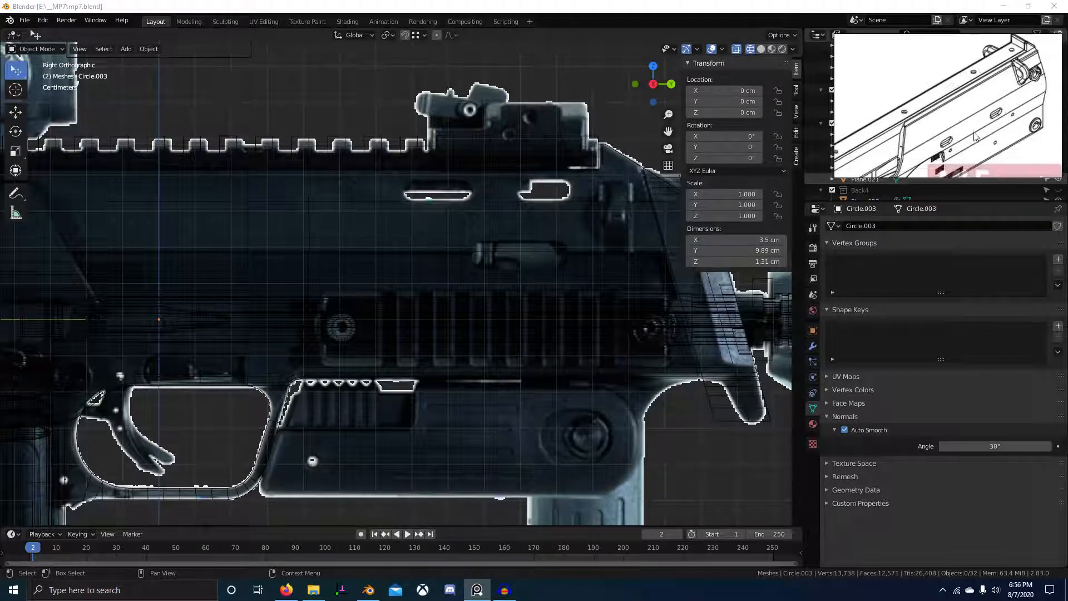
scroll(495, 315, down, 3)
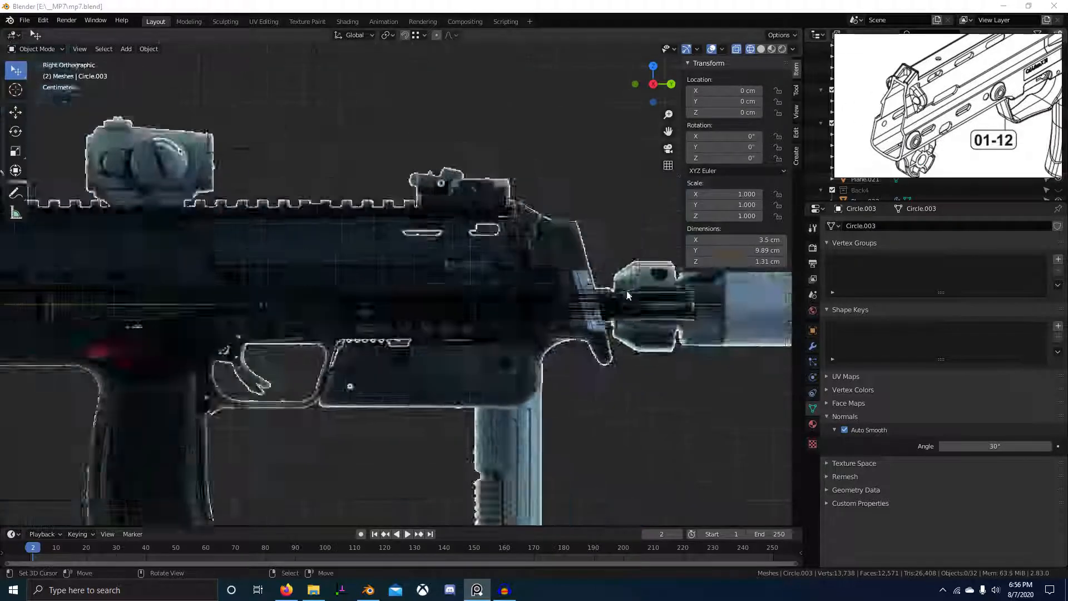
Examine the receiver body's rear face and side in Edit Mode and Object Mode against the reference drawing and photo.
middle_drag(434, 312, 662, 294)
click(662, 294)
right_click(463, 258)
key(Tab)
mouse_move(463, 258)
middle_down()
mouse_move(489, 278)
mouse_move(686, 270)
mouse_move(623, 304)
middle_up()
scroll(623, 304, down, 5)
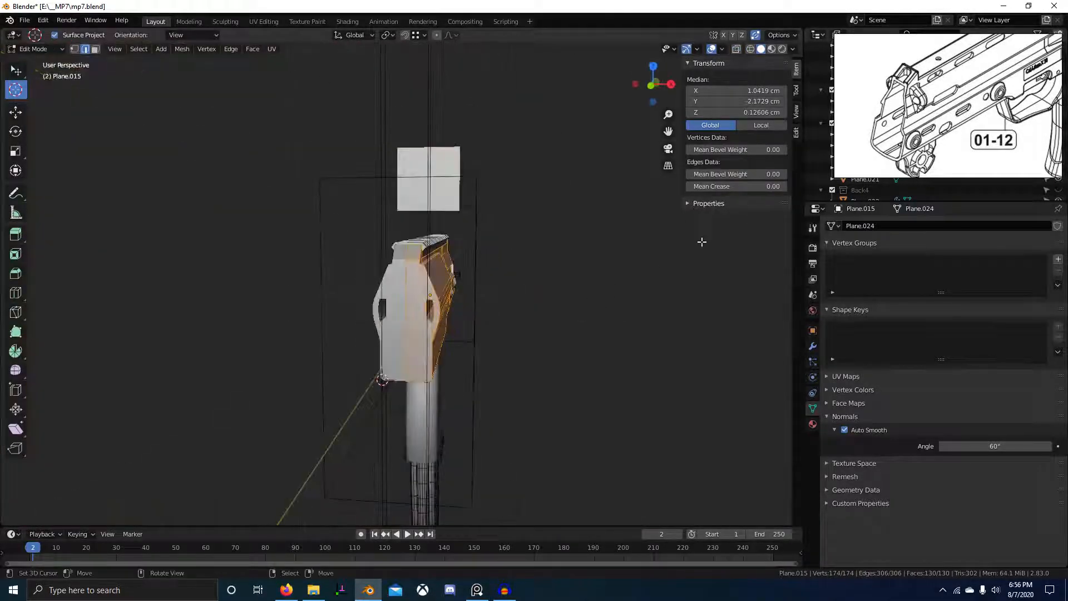
scroll(926, 124, up, 2)
middle_drag(925, 123, 818, 178)
mouse_move(990, 100)
middle_down()
mouse_move(844, 199)
mouse_move(812, 201)
middle_up()
scroll(499, 269, up, 1)
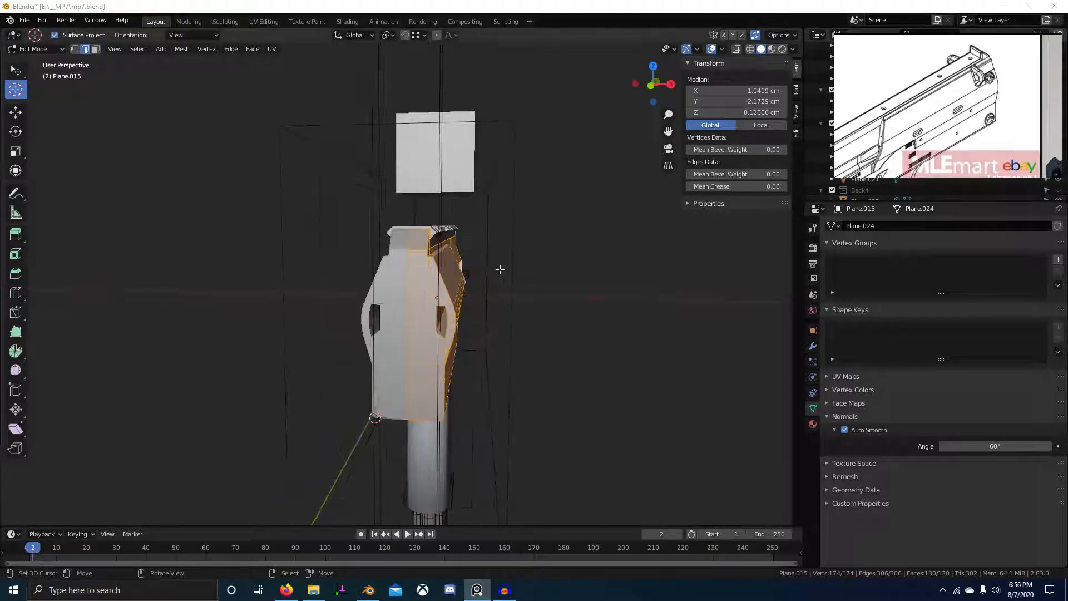
middle_drag(498, 269, 494, 269)
scroll(459, 278, up, 2)
click(491, 230)
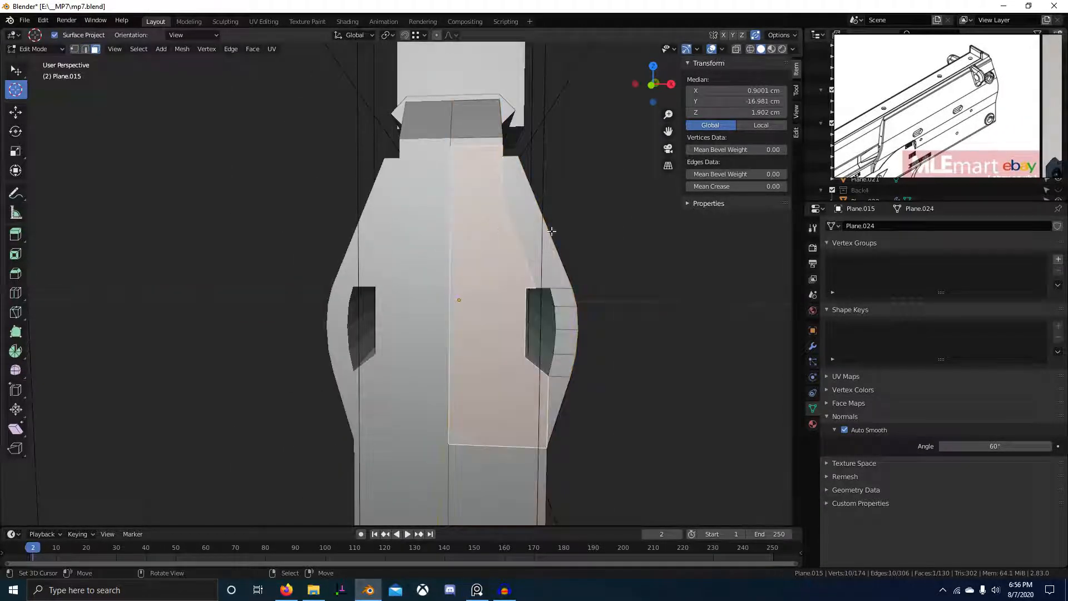
scroll(830, 135, down, 2)
scroll(891, 125, down, 4)
middle_drag(890, 125, 837, 126)
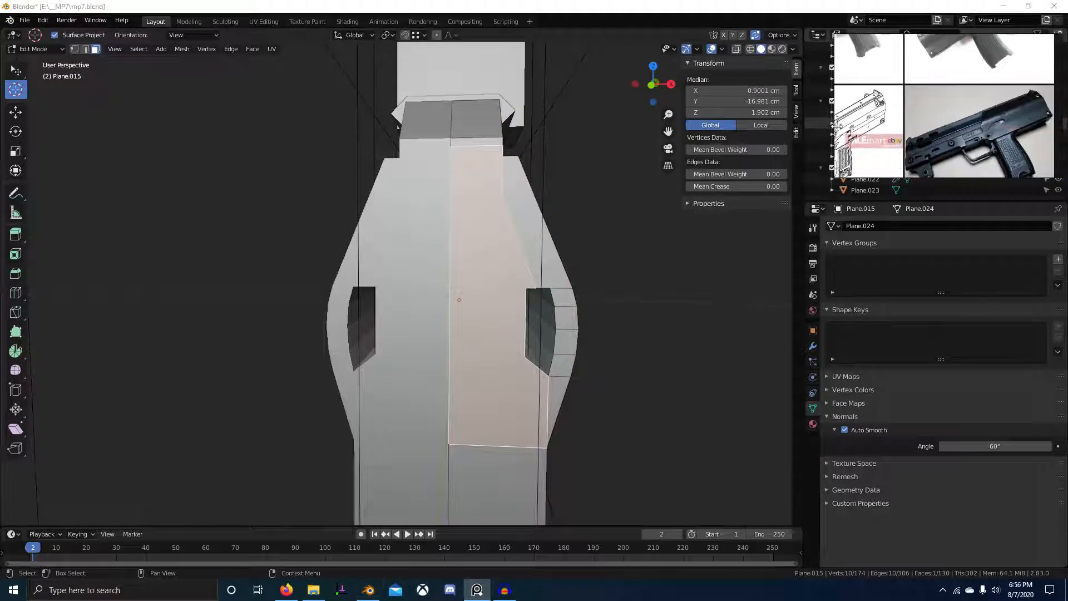
scroll(503, 220, down, 7)
middle_drag(503, 219, 443, 230)
key(Tab)
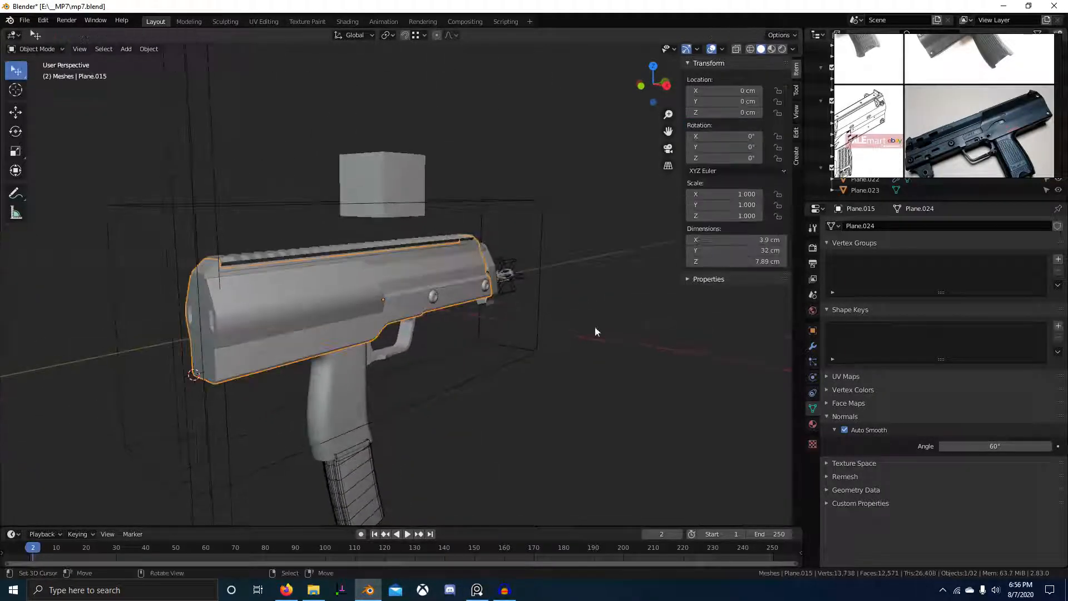
middle_drag(596, 332, 441, 312)
scroll(498, 312, up, 3)
middle_drag(522, 288, 558, 289)
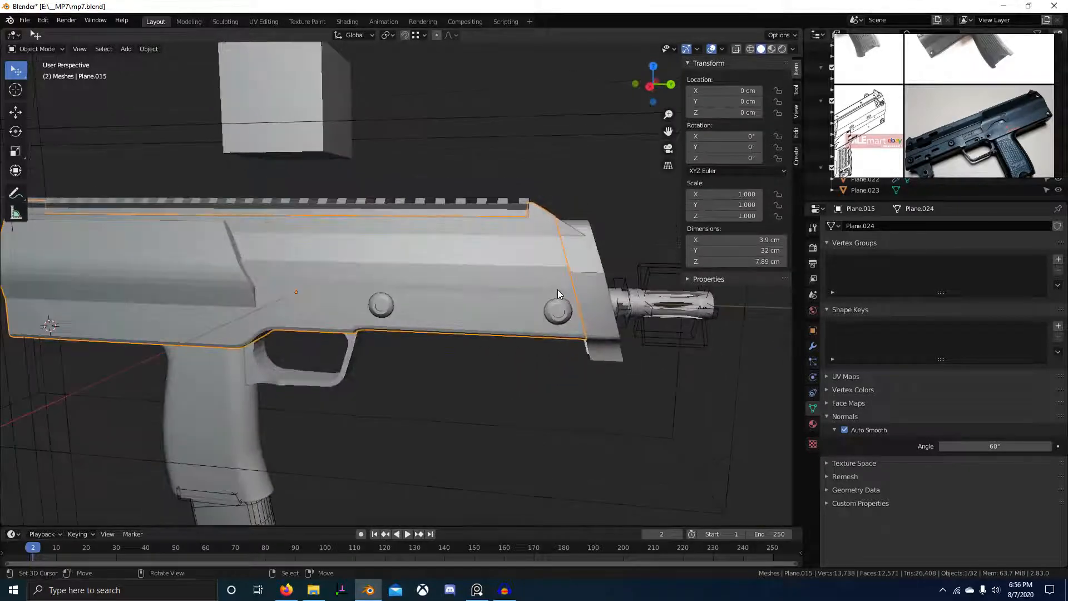
key(KP_3)
key(alt+z)
scroll(436, 266, up, 5)
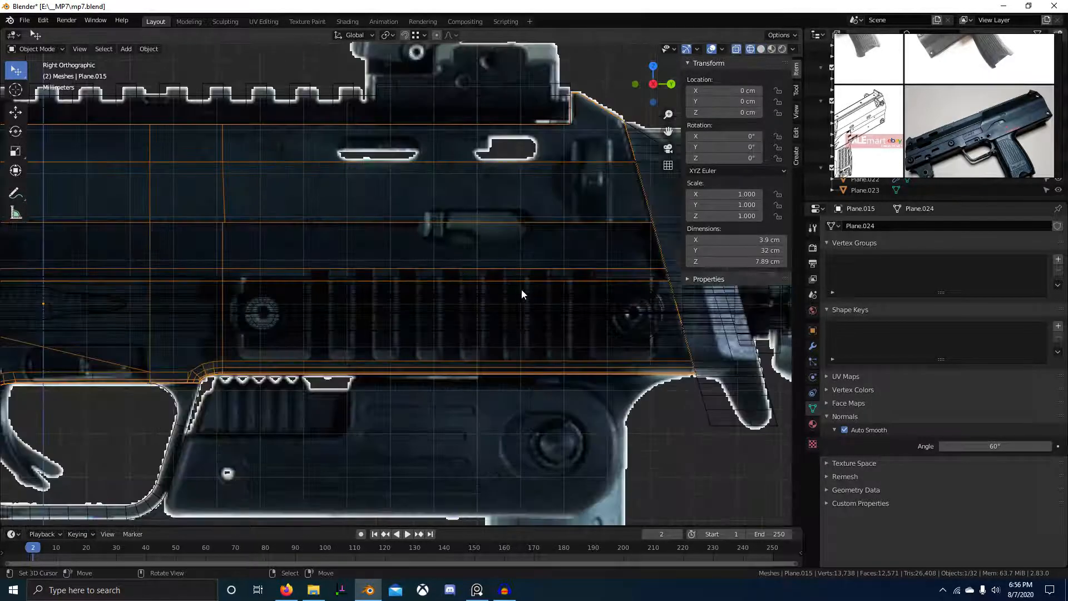
key(shift+a)
mouse_move(506, 269)
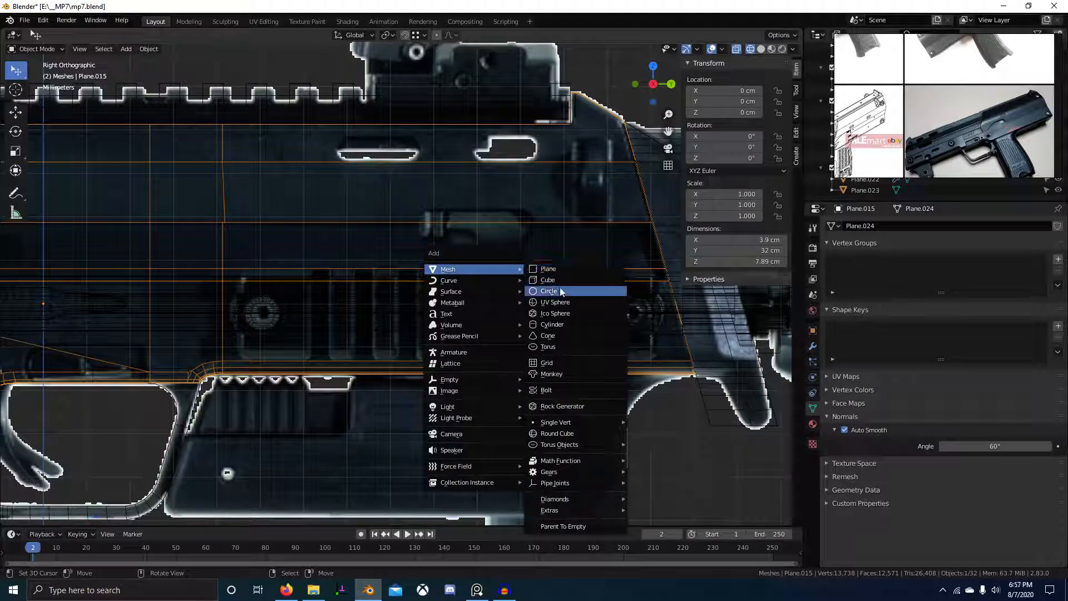
click(559, 291)
scroll(452, 349, down, 6)
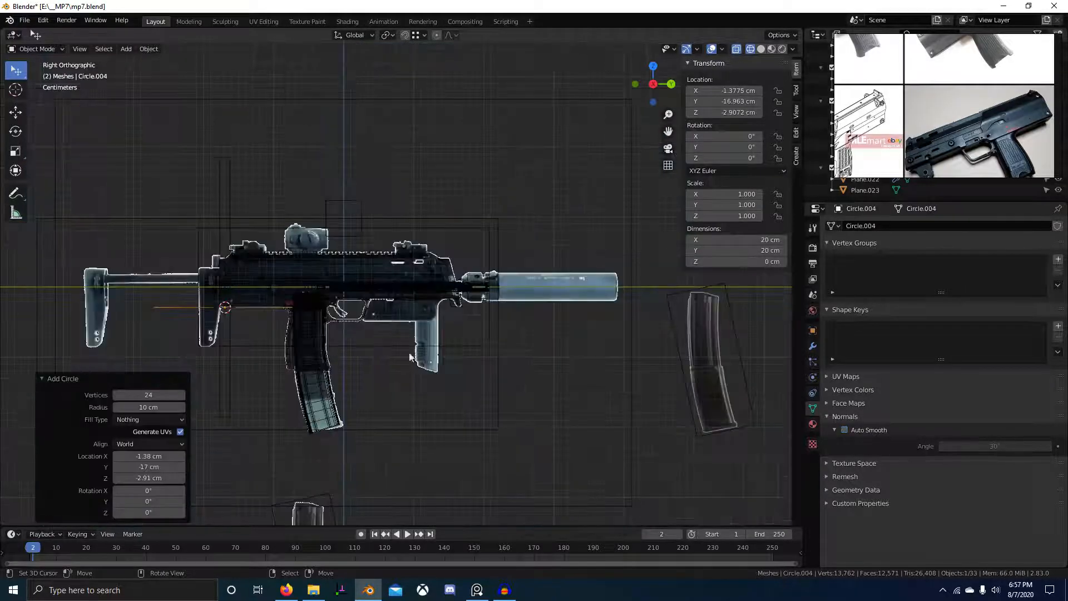
key(alt+g)
key(shift+c)
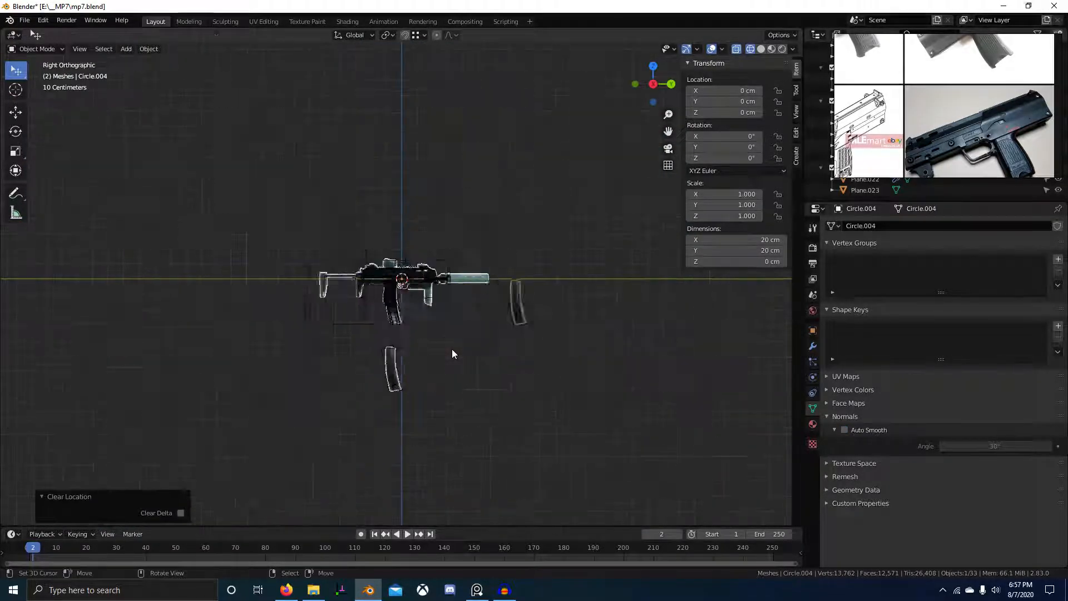
key(Tab)
key(s)
click(463, 337)
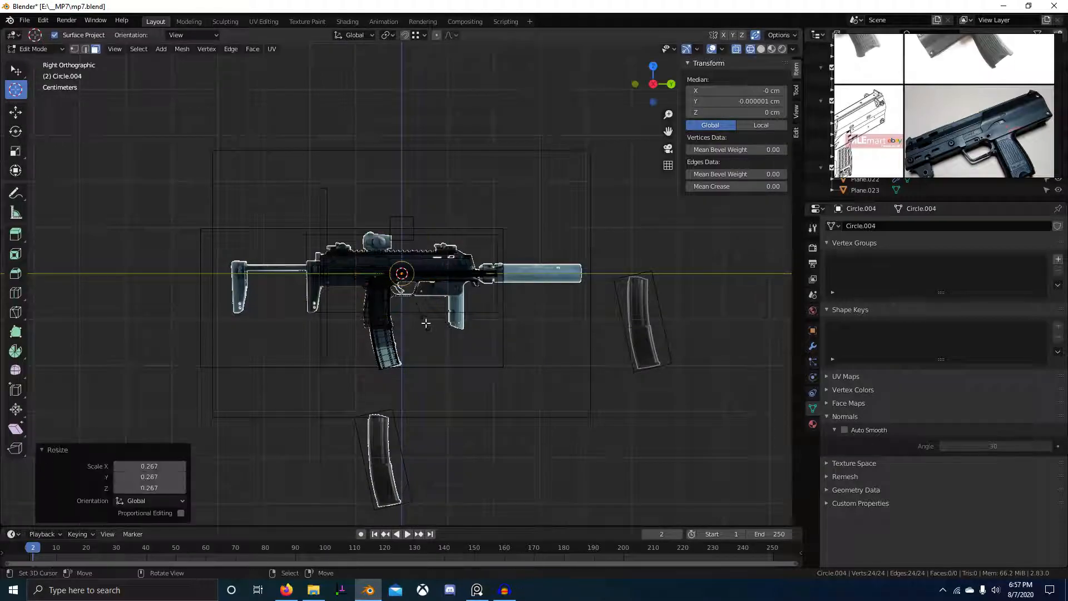
scroll(425, 317, up, 5)
key(s)
click(390, 247)
key(g)
click(509, 254)
scroll(325, 296, up, 7)
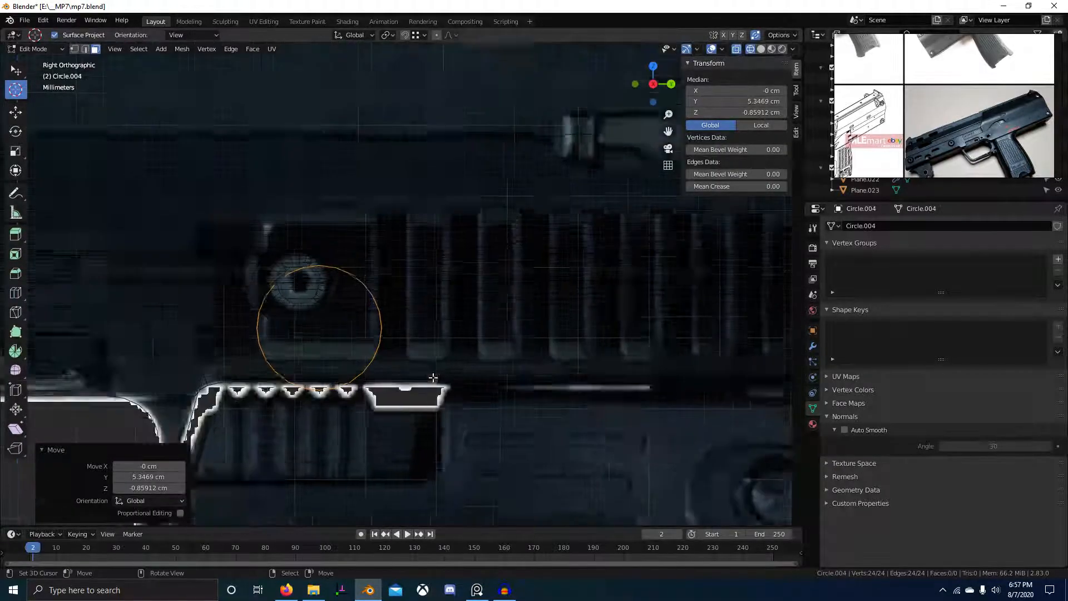
scroll(977, 128, up, 6)
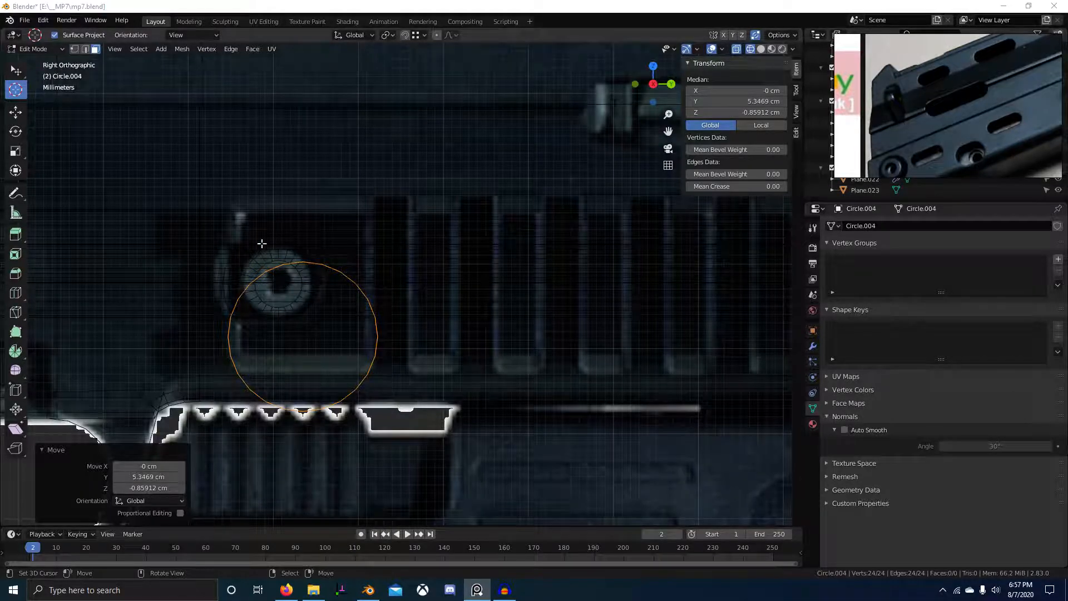
scroll(312, 267, down, 8)
key(Tab)
key(x)
click(389, 269)
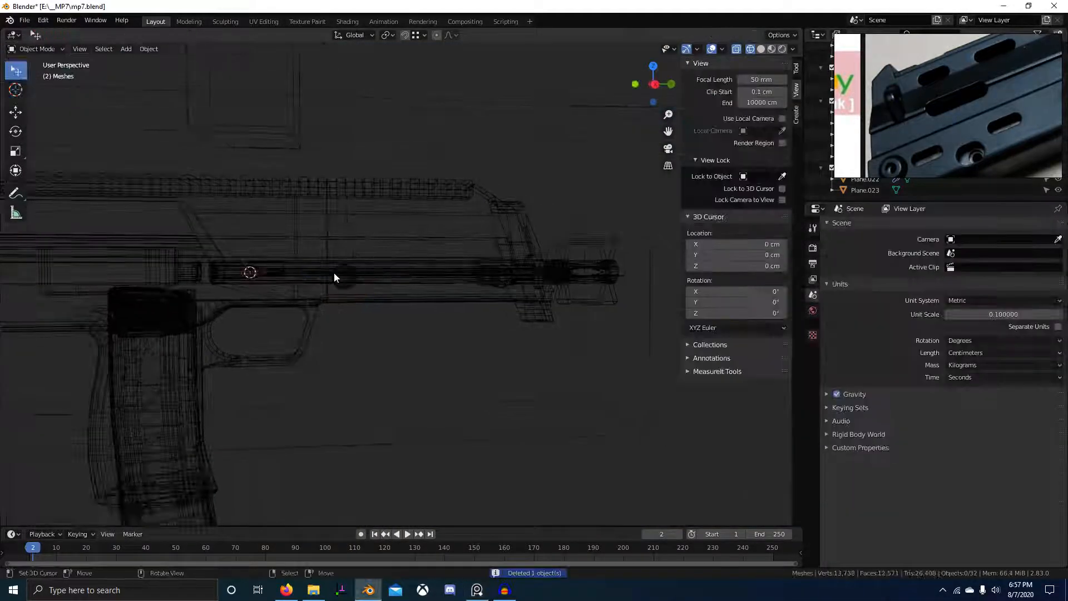
Duplicate the rear screw's outer edge loop in place and separate the copy into its own object.
click(344, 276)
right_click(344, 277)
key(Tab)
scroll(415, 284, up, 2)
shift+middle_drag(415, 284, 527, 305)
key(z)
scroll(448, 301, up, 2)
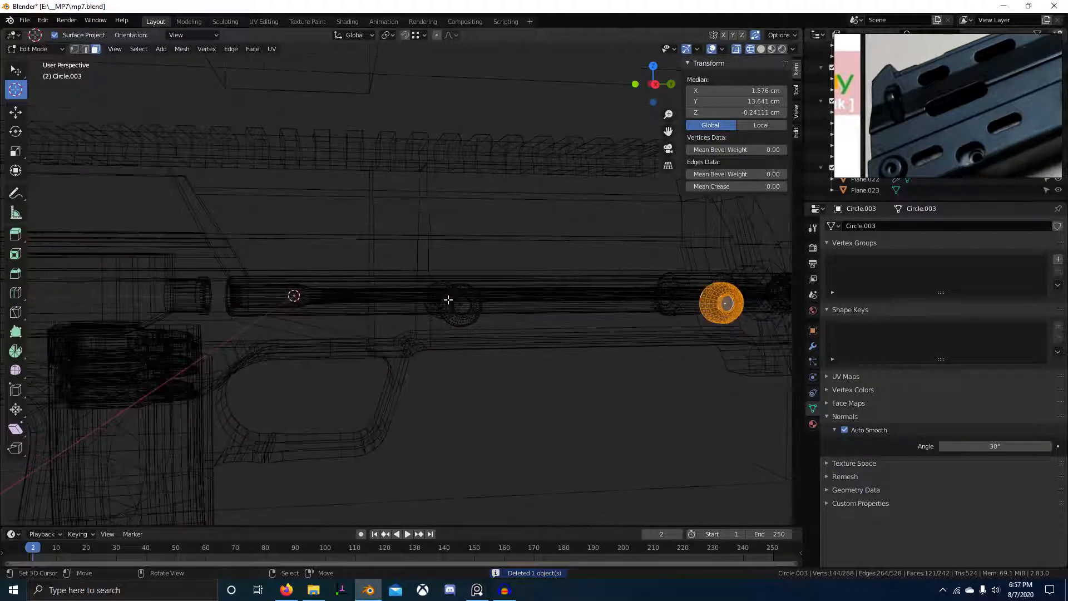
key(shift+z)
middle_drag(591, 316, 434, 310)
shift+middle_drag(183, 281, 286, 286)
scroll(286, 285, up, 2)
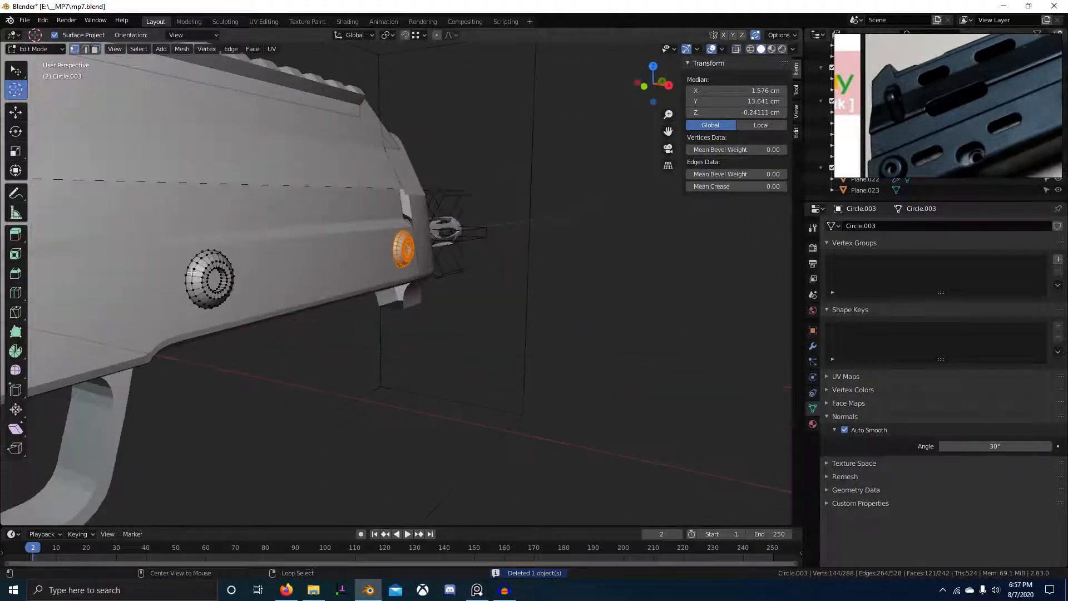
key(shift+d)
right_click(299, 265)
key(p)
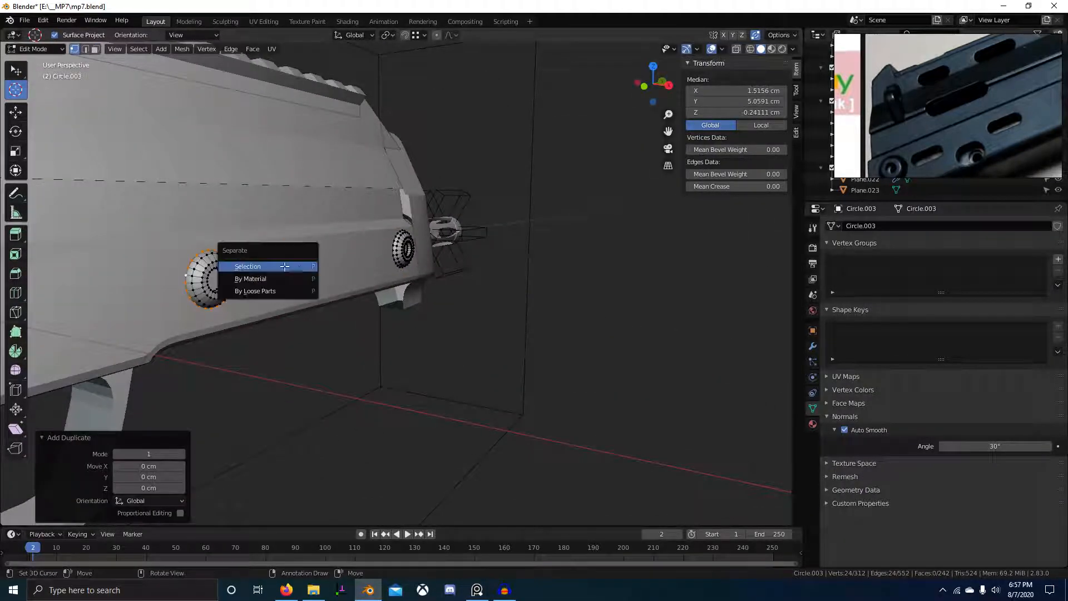
click(284, 266)
key(Tab)
Move the separated circle about 2.84 cm forward along Y and open it for editing in a right-side wireframe view.
right_click(186, 270)
right_click(188, 269)
right_click(189, 270)
right_click(188, 269)
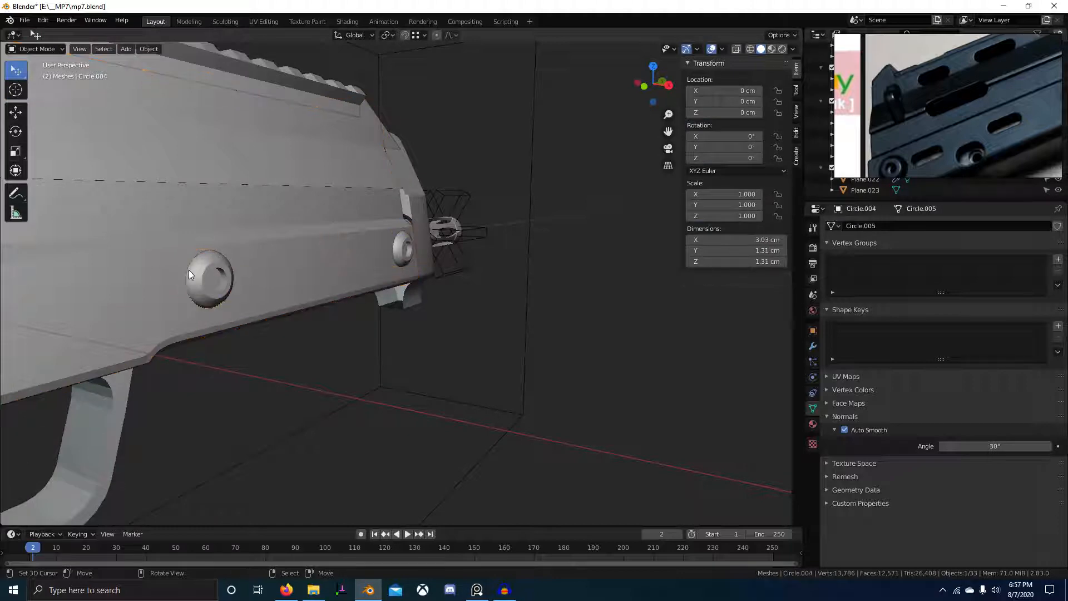
middle_drag(188, 269, 173, 285)
key(g)
key(y)
click(276, 286)
key(KP_3)
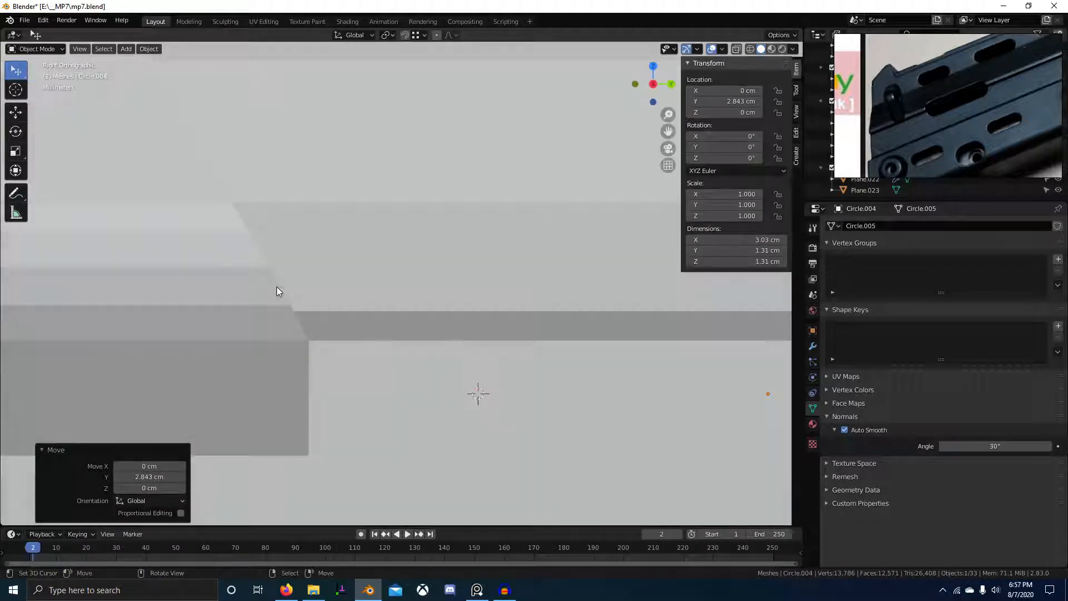
scroll(466, 309, up, 2)
key(Tab)
key(z)
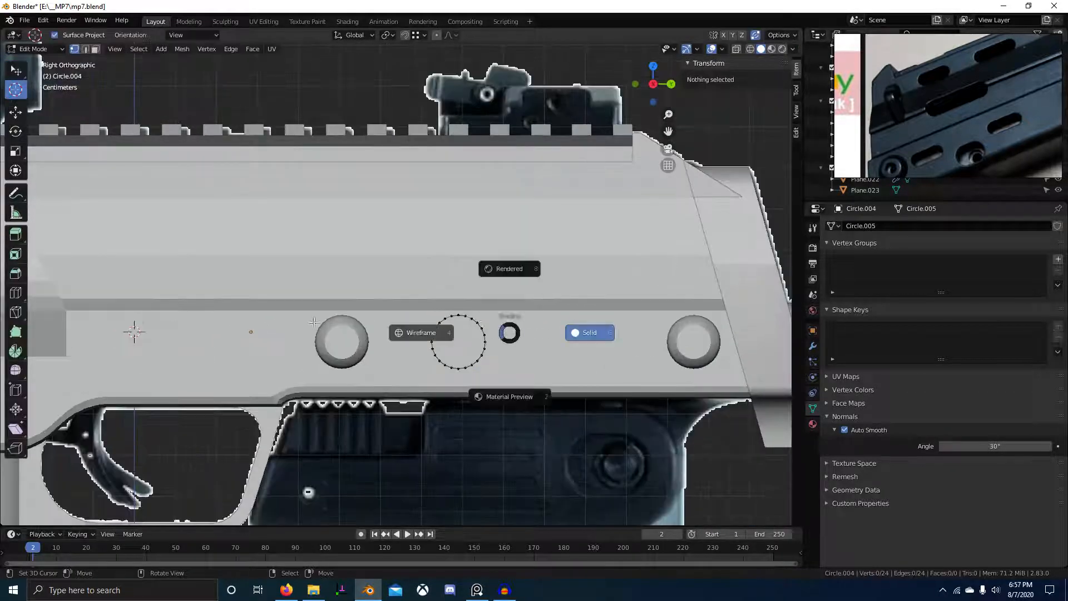
click(421, 332)
Split off the circle's front half and move it about 0.82 cm forward along Y.
shift+middle_drag(487, 329, 420, 305)
scroll(420, 306, up, 3)
key(a)
key(alt+a)
key(alt+b)
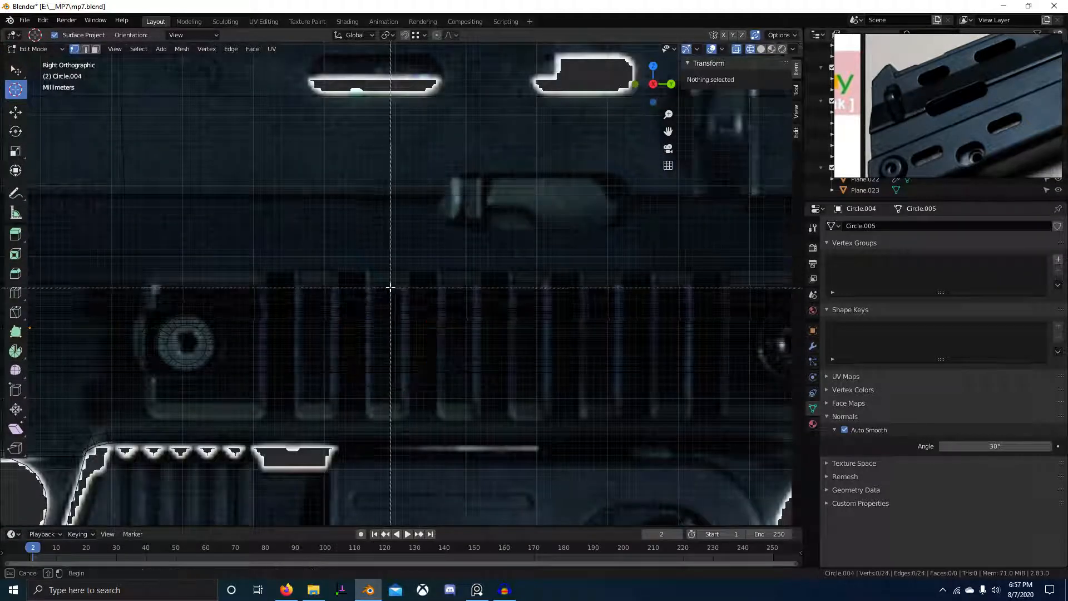
drag(389, 287, 482, 420)
key(b)
key(Escape)
key(alt+b)
drag(386, 276, 482, 421)
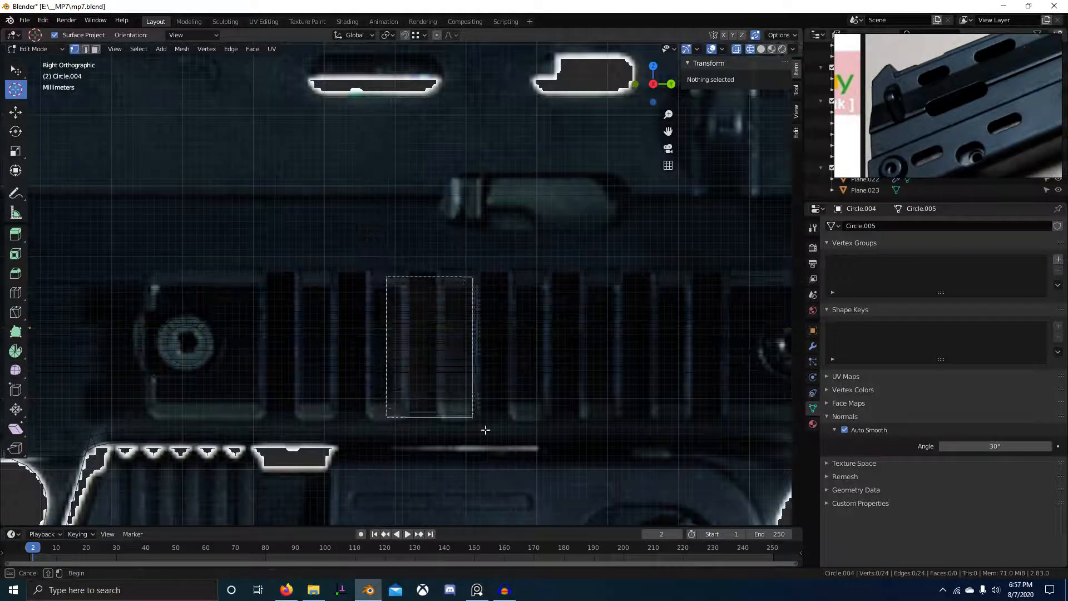
key(g)
key(y)
click(527, 360)
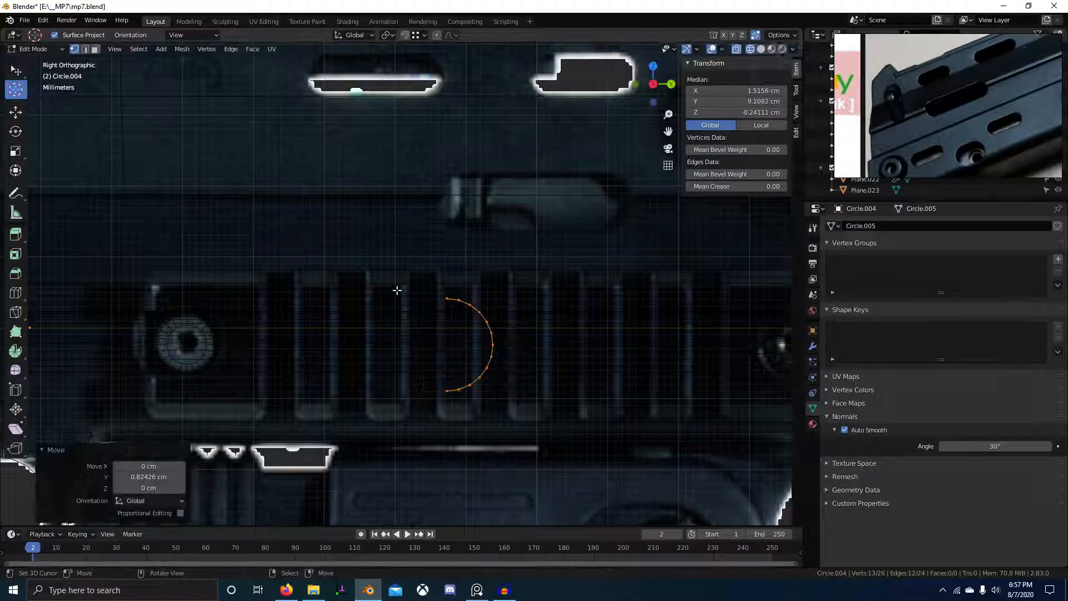
Join the two half circles with upper and lower edges into a closed slot outline and scale it down.
right_click(388, 298)
shift+right_click(454, 298)
key(f)
right_click(389, 391)
shift+right_click(446, 391)
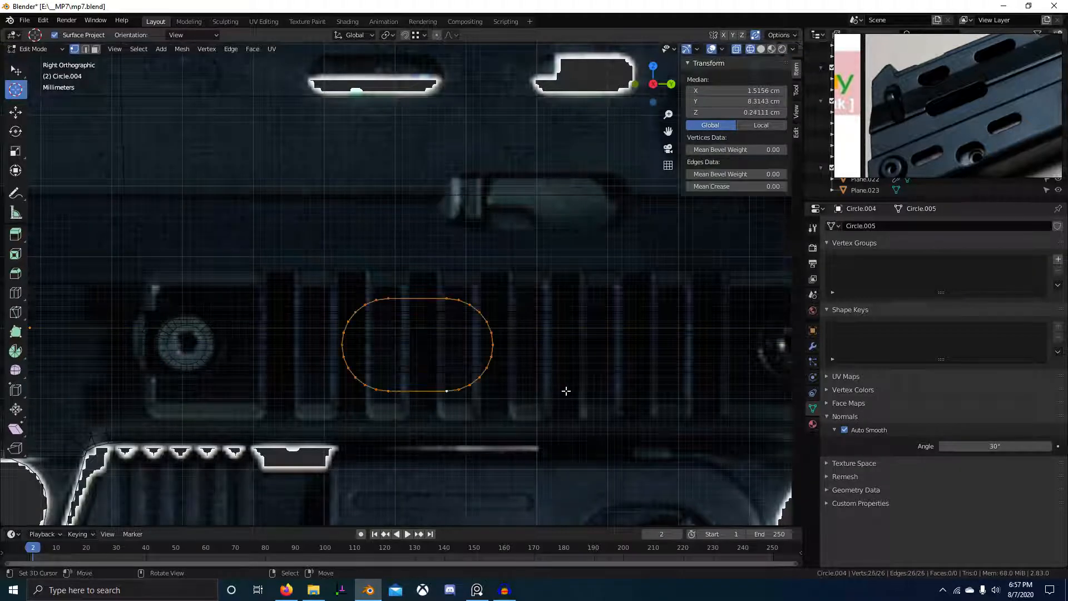
key(s)
click(462, 360)
Lengthen the slot by moving its front half about 0.31 cm forward along Y, and shift the whole outline about 0.47 cm rearward.
key(alt+a)
key(b)
drag(400, 291, 479, 391)
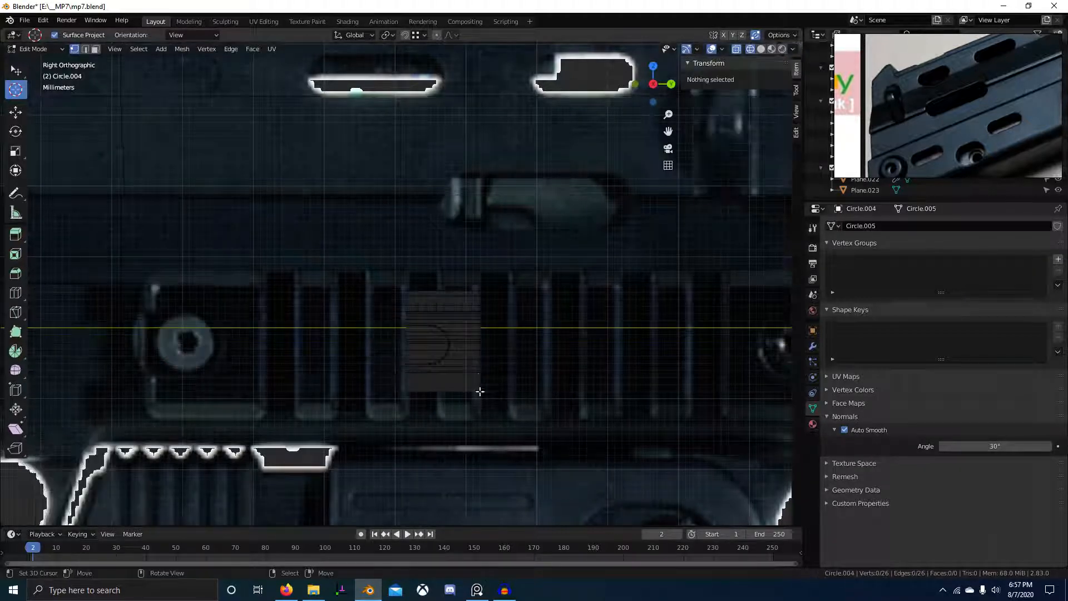
right_click(479, 378)
key(b)
drag(424, 305, 472, 365)
key(g)
key(y)
click(489, 362)
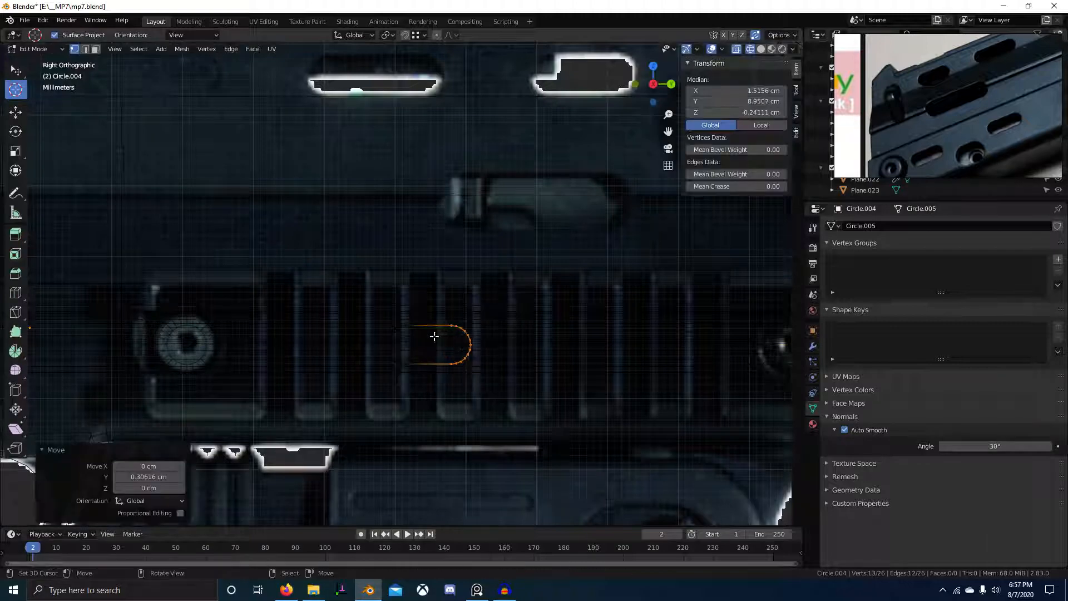
key(alt+a)
key(b)
drag(326, 300, 537, 393)
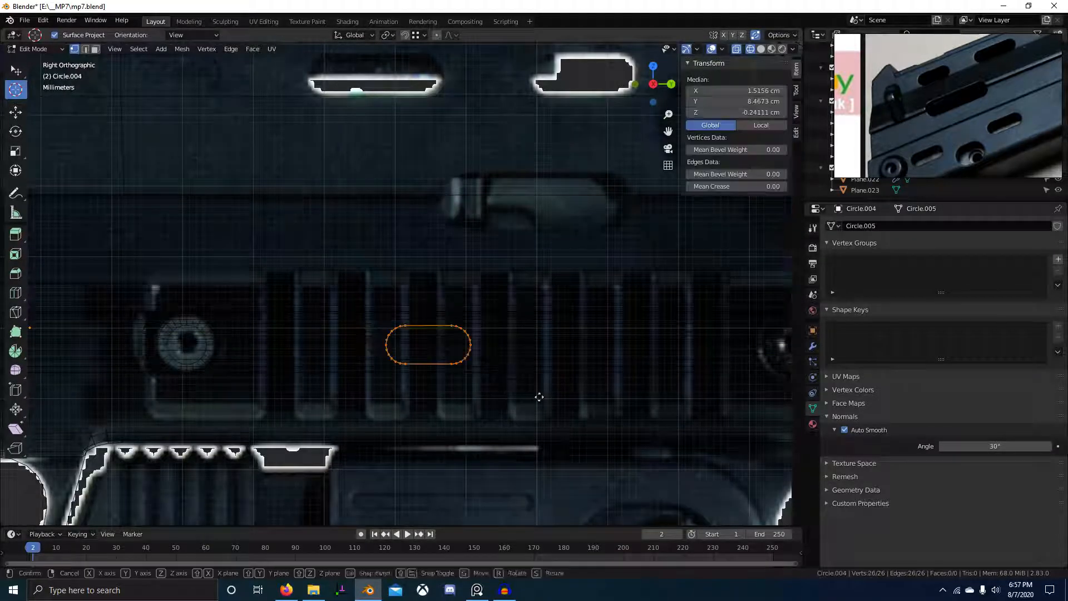
Snap the 3D cursor to the combined centre of the front and rear handguard screws.
key(Tab)
click(223, 317)
scroll(223, 320, down, 2)
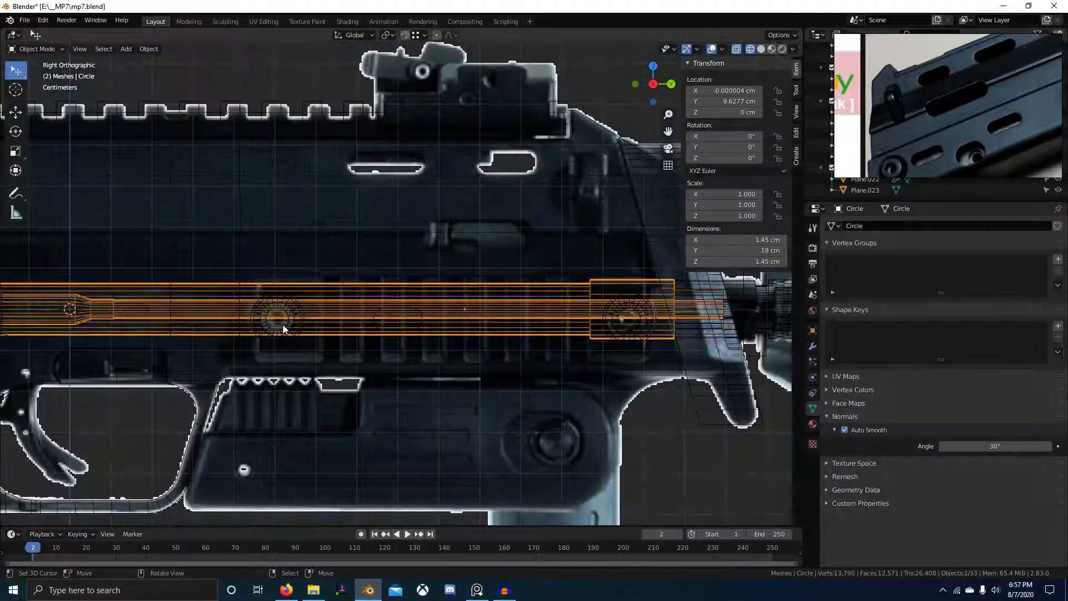
key(Tab)
key(alt+a)
key(a)
key(shift+s)
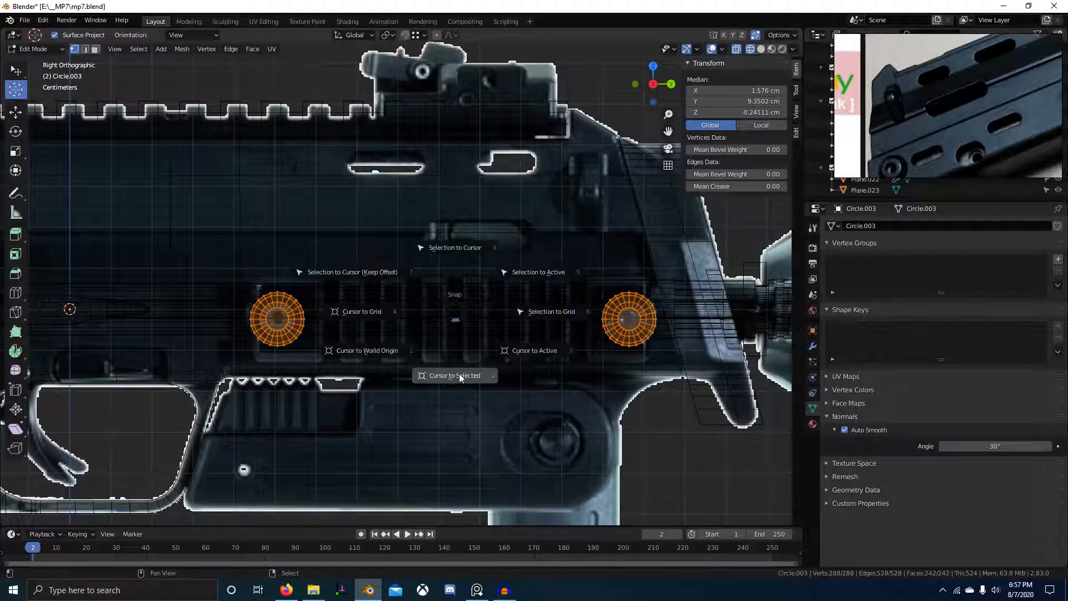
click(429, 353)
Snap the whole slot outline to the 3D cursor, keeping its shape with the offset option.
key(Tab)
click(423, 320)
key(Tab)
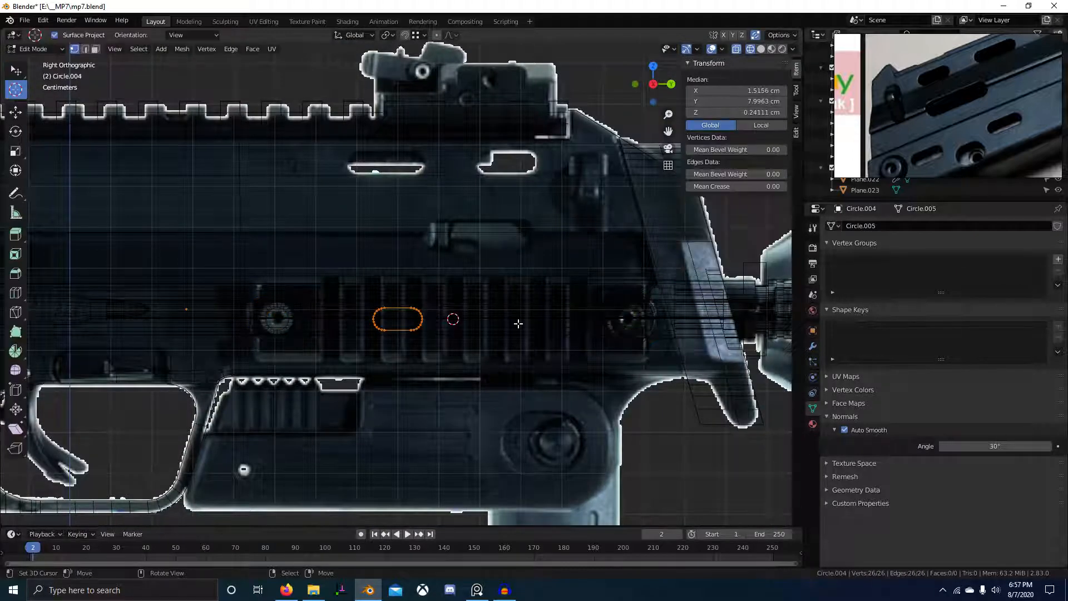
key(shift+s)
click(454, 268)
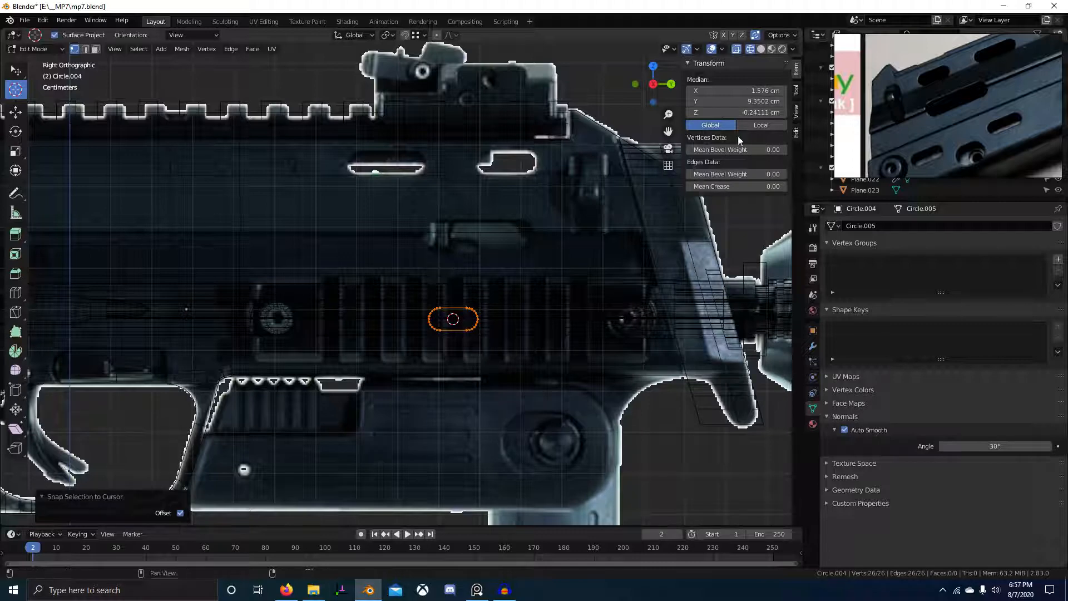
Move the slot outline 2.8166 cm rearward along Y so it sits beside the rear screw.
scroll(490, 267, up, 4)
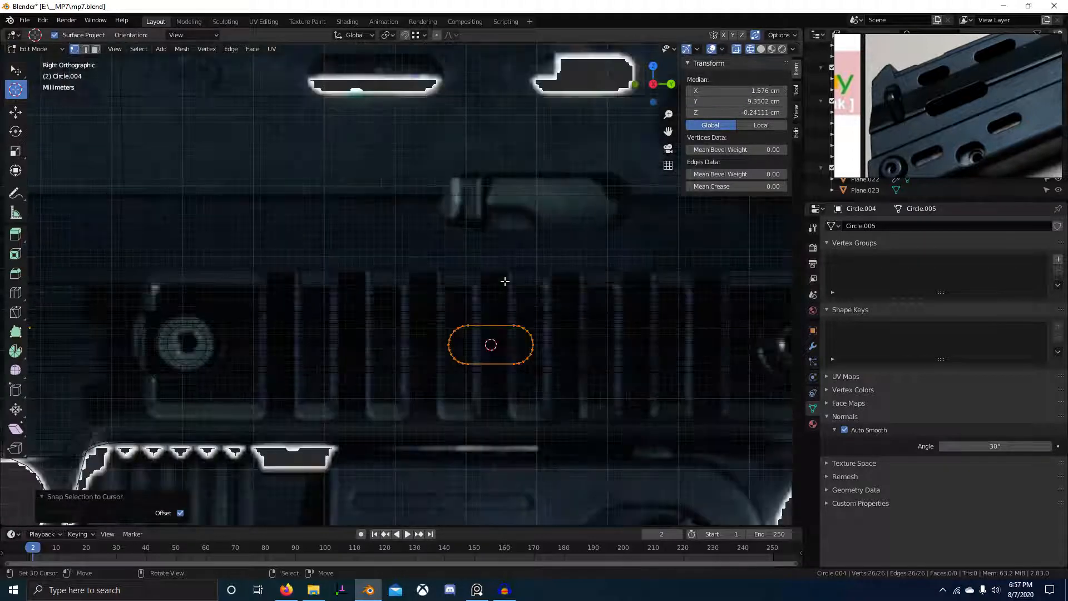
key(g)
key(y)
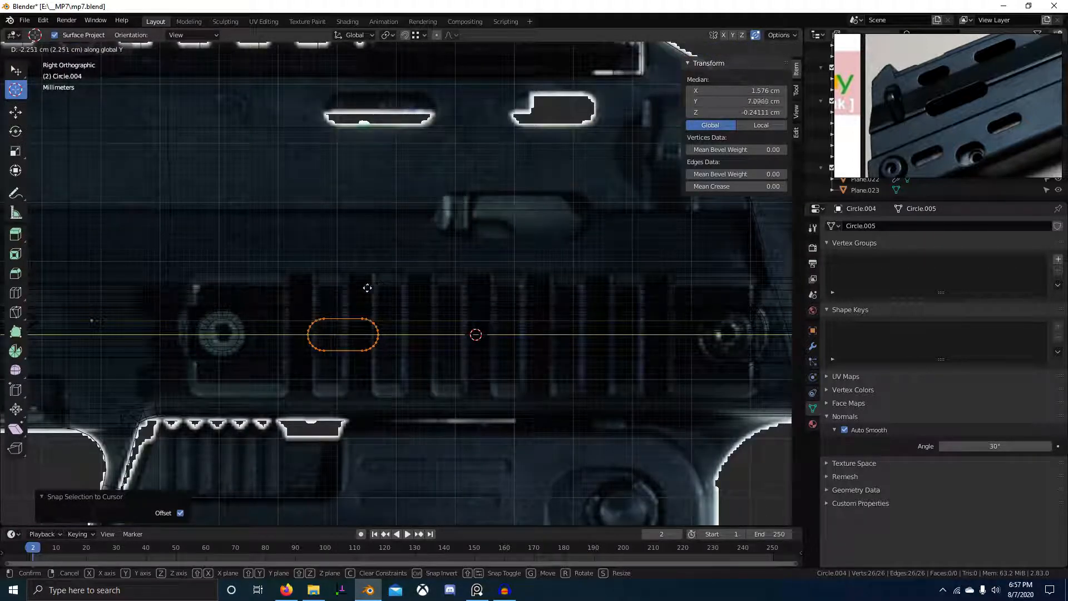
click(339, 288)
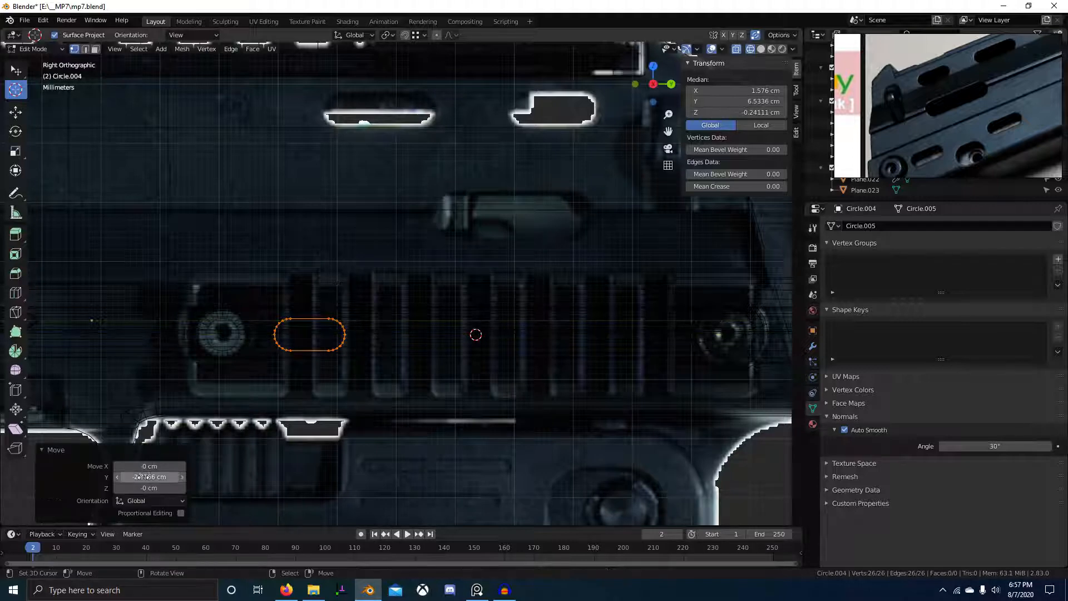
shift+middle_drag(378, 357, 371, 362)
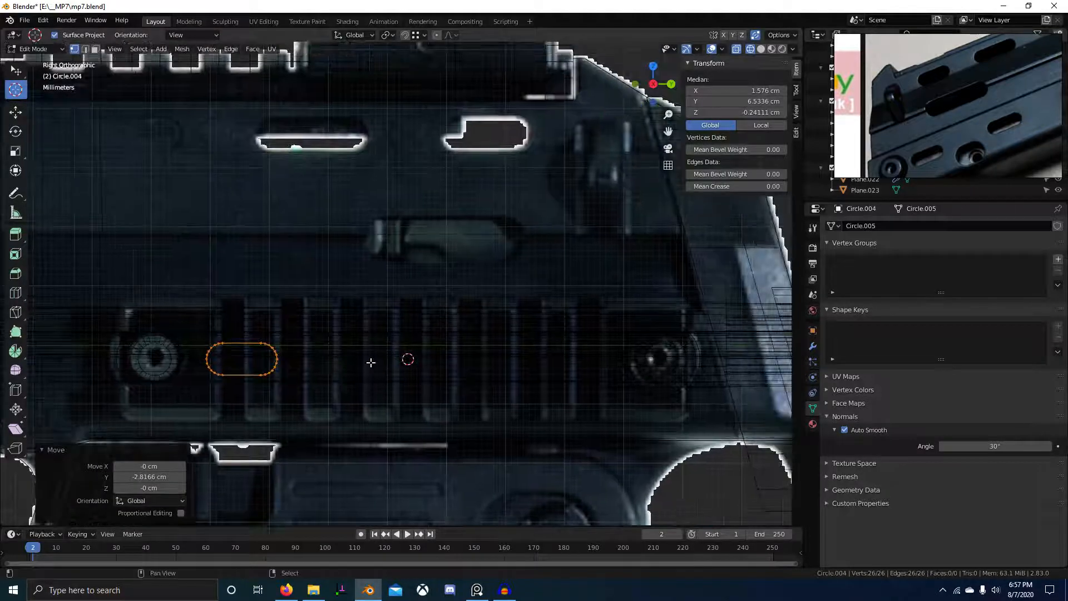
Duplicate the slot outline, snap the copy to the 3D cursor with offset kept, and move it 2.8166 cm forward along Y.
key(shift+d)
right_click(432, 361)
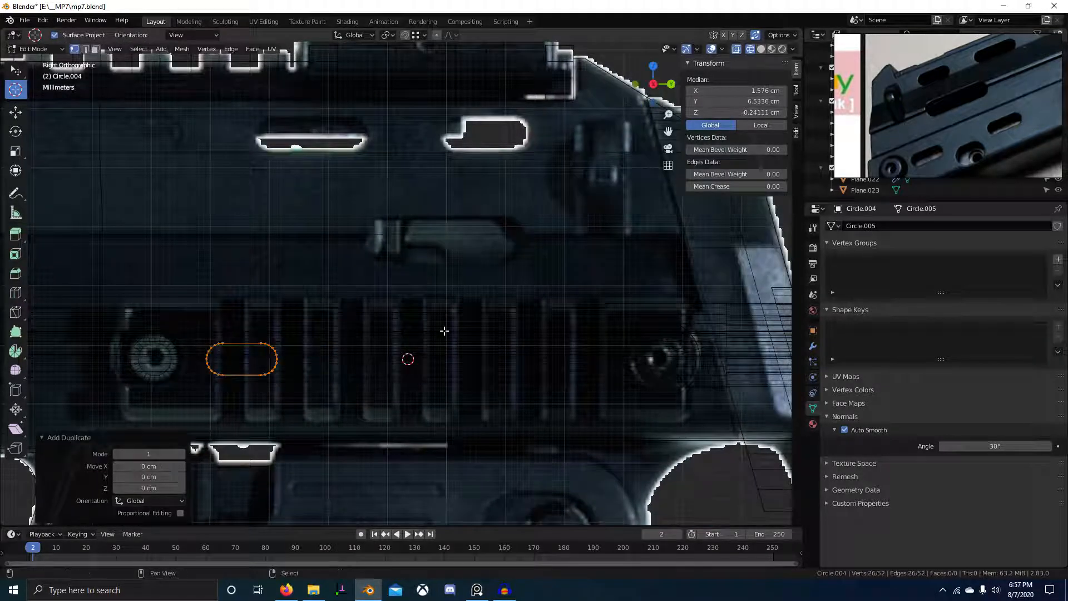
key(shift+s)
click(337, 287)
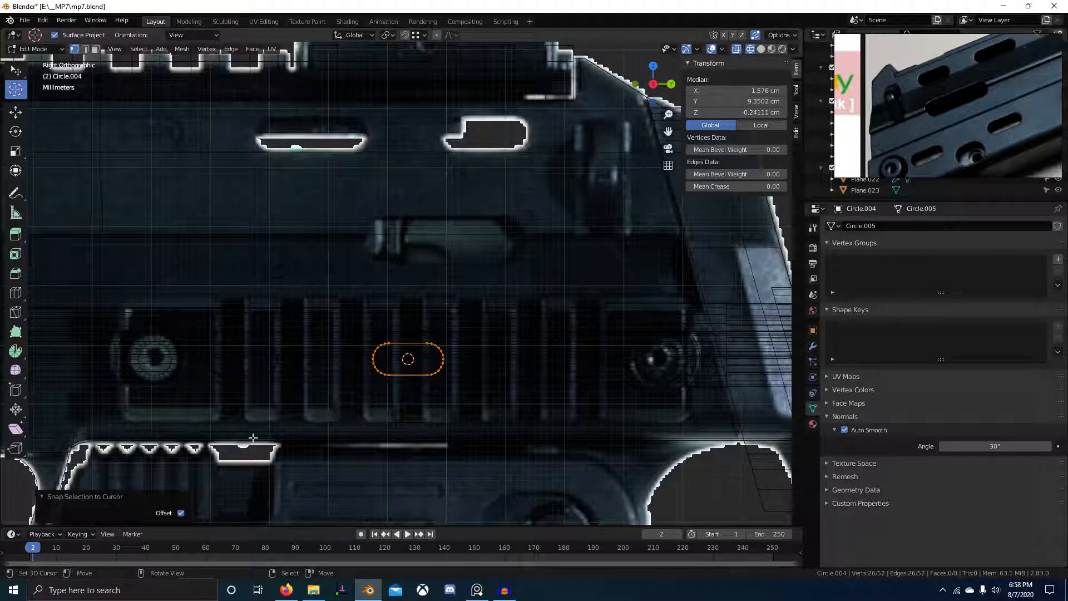
key(g)
key(y)
click(475, 385)
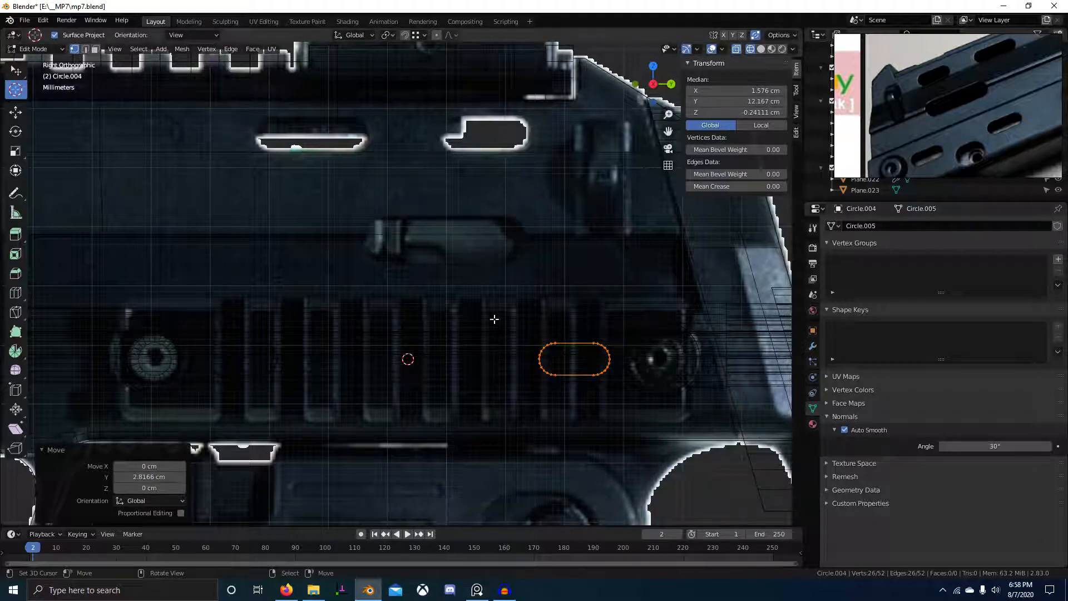
Fill the front and rear slot outlines with faces in a shaded perspective view.
scroll(494, 319, down, 6)
mouse_move(494, 319)
middle_down()
mouse_move(450, 303)
mouse_move(499, 316)
mouse_move(401, 310)
middle_up()
click(449, 304)
scroll(500, 316, up, 5)
key(Tab)
key(Tab)
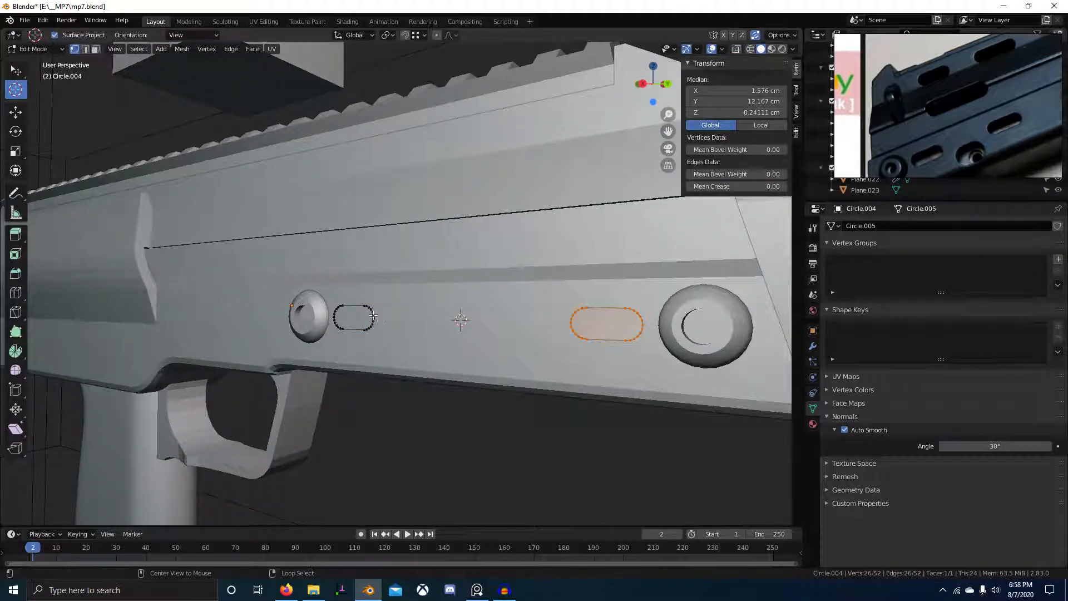
middle_drag(439, 350, 486, 325)
key(3)
click(486, 325)
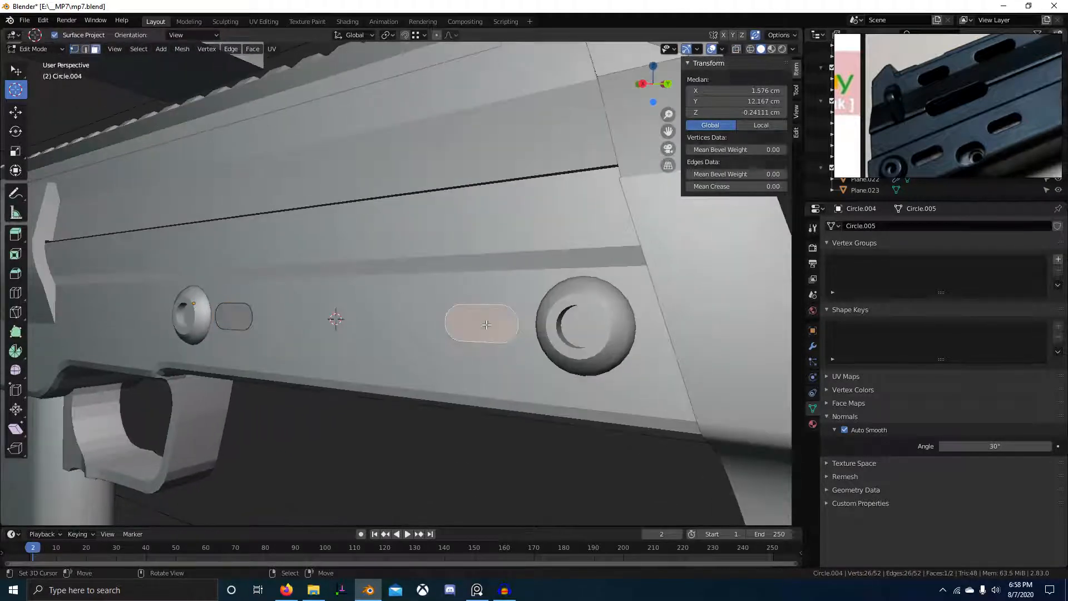
Extrude both slot faces in place and scale the new faces by 1.199, each around its own centre.
middle_drag(233, 322, 245, 316)
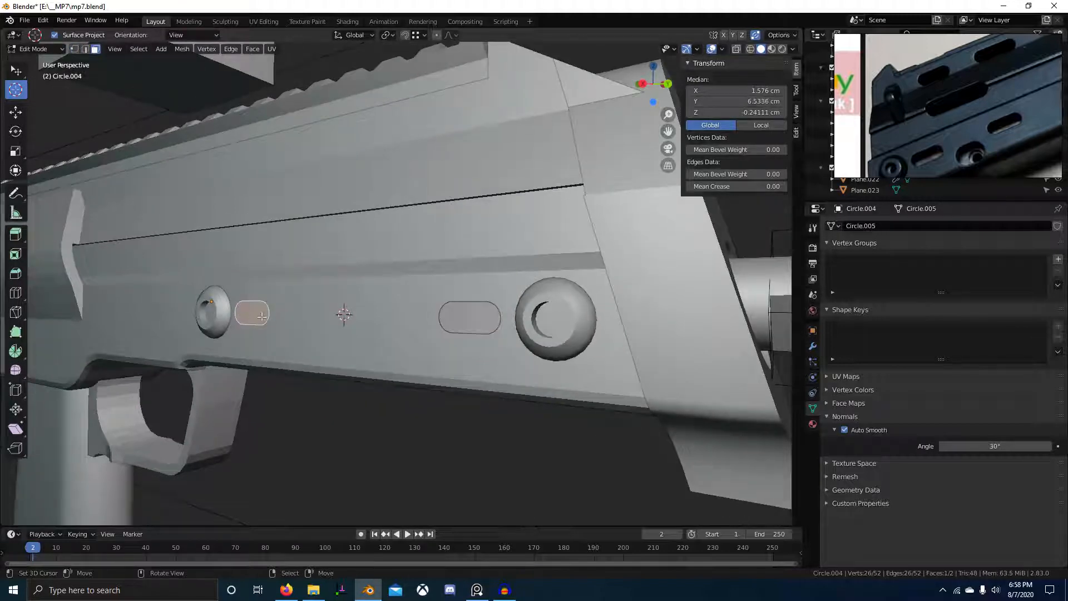
shift+click(483, 322)
middle_drag(483, 322, 557, 308)
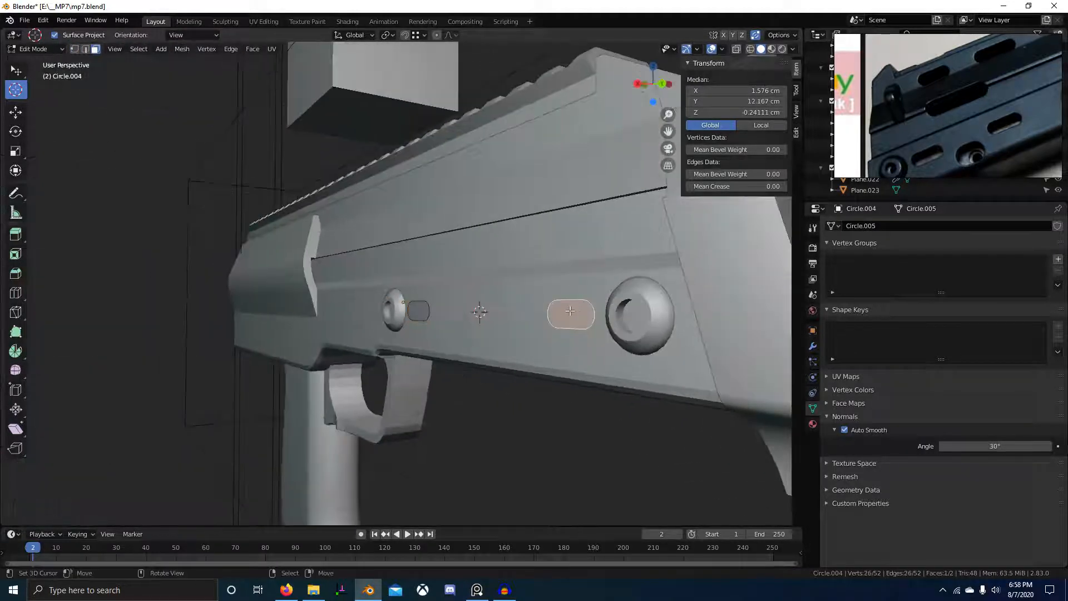
key(Tab)
key(Tab)
middle_drag(572, 313, 640, 378)
scroll(397, 311, up, 3)
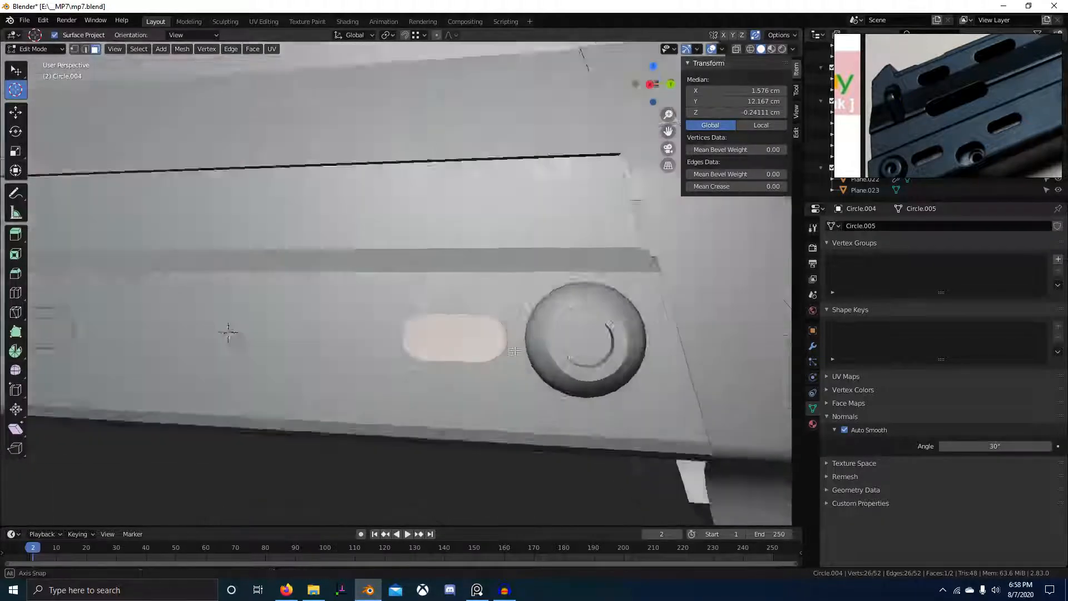
middle_drag(256, 312, 178, 309)
middle_drag(417, 343, 482, 349)
key(e)
key(s)
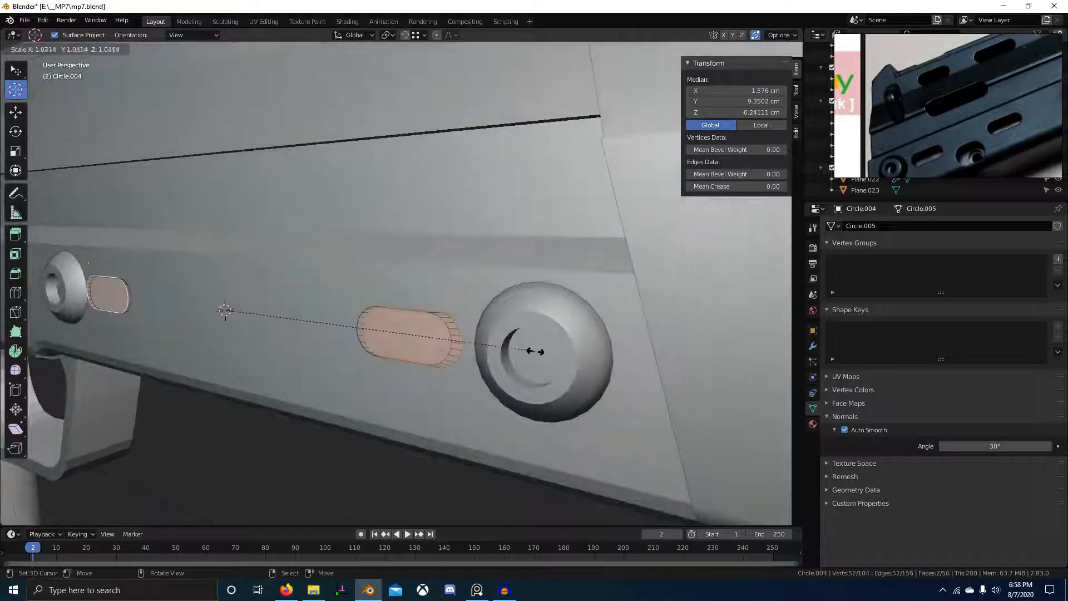
right_click(535, 351)
key(period)
click(523, 410)
key(s)
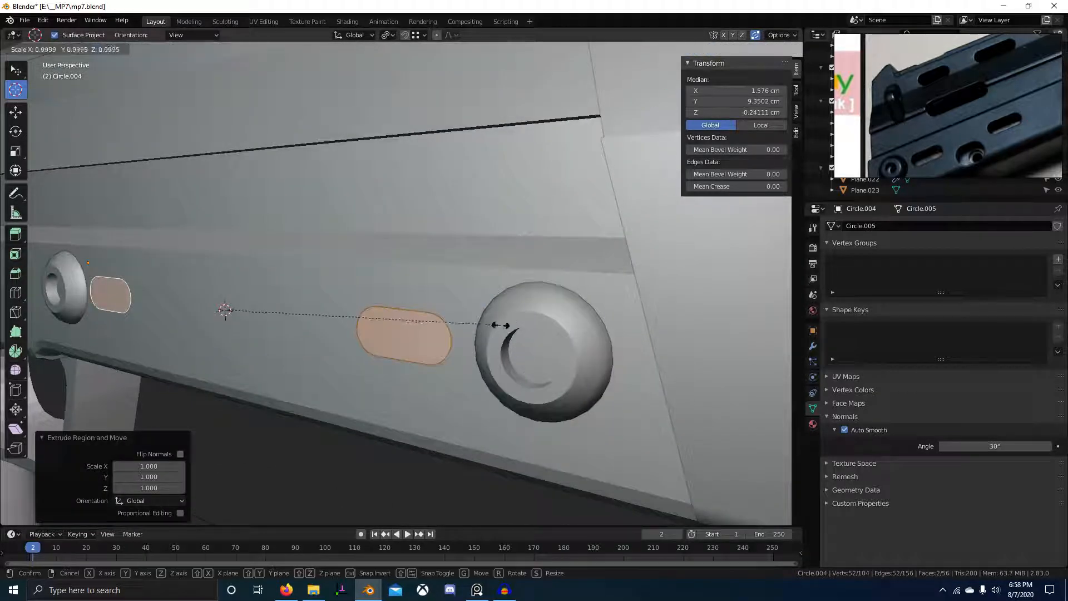
click(555, 304)
Move the enlarged slot faces about 0.13 cm outward along X and delete them, leaving open walls.
middle_drag(556, 304, 490, 310)
key(g)
key(x)
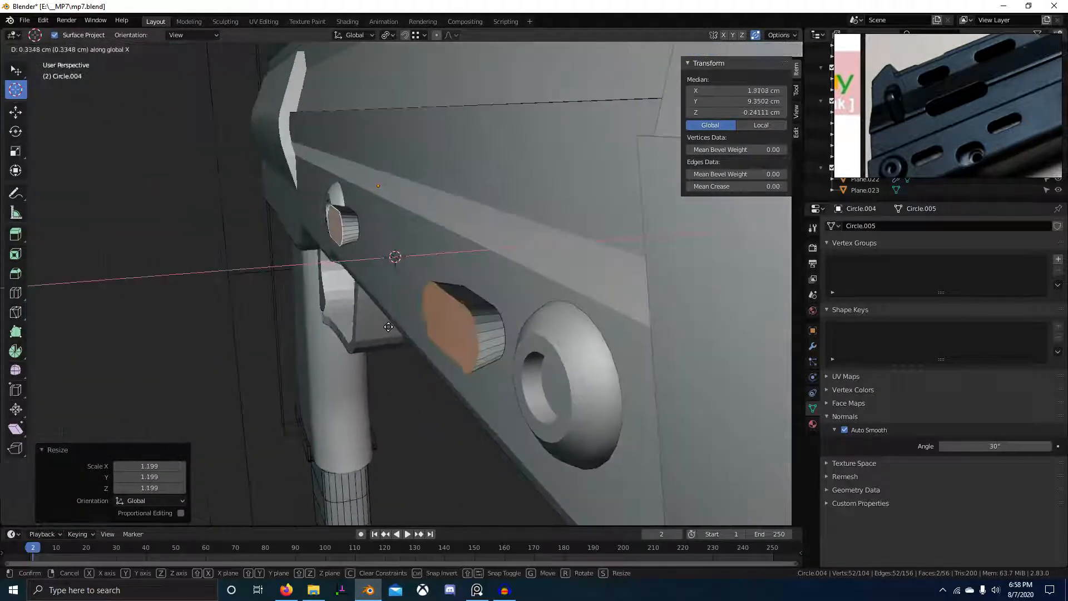
click(527, 308)
key(x)
key(f)
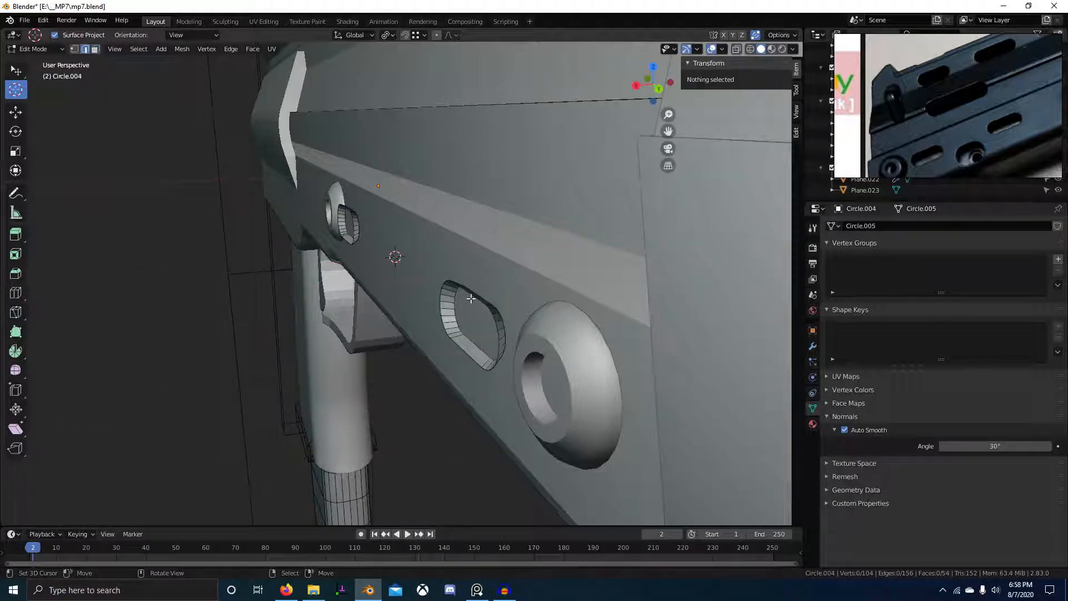
Scale the outer edge loops of both slots to 0.921 along Y in the right-side view.
alt+click(446, 294)
middle_drag(398, 258, 465, 252)
scroll(477, 274, up, 3)
key(KP_1)
key(KP_3)
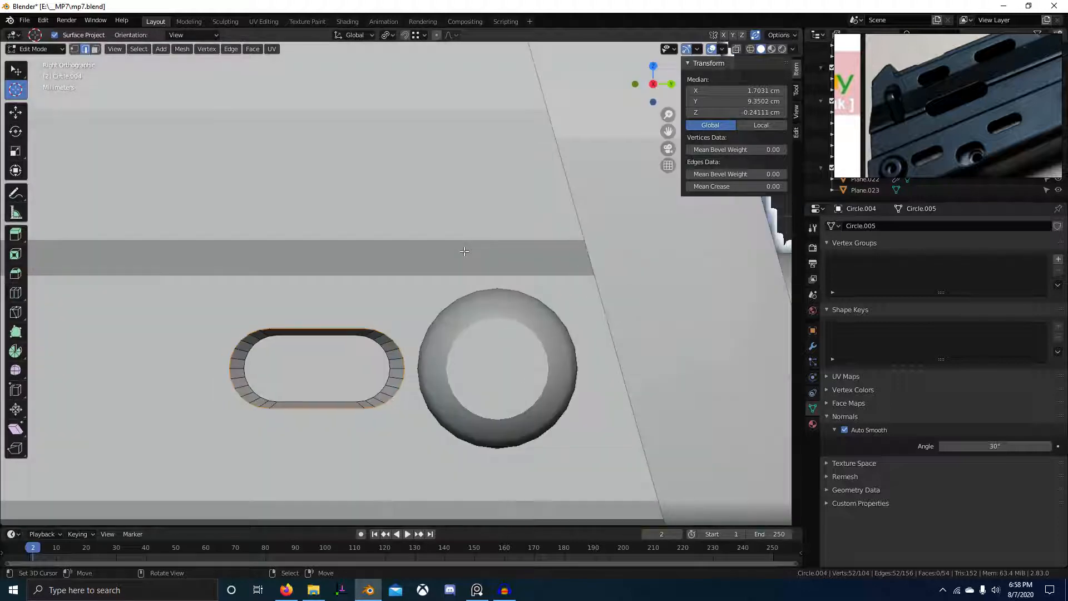
scroll(474, 298, up, 3)
key(s)
key(x)
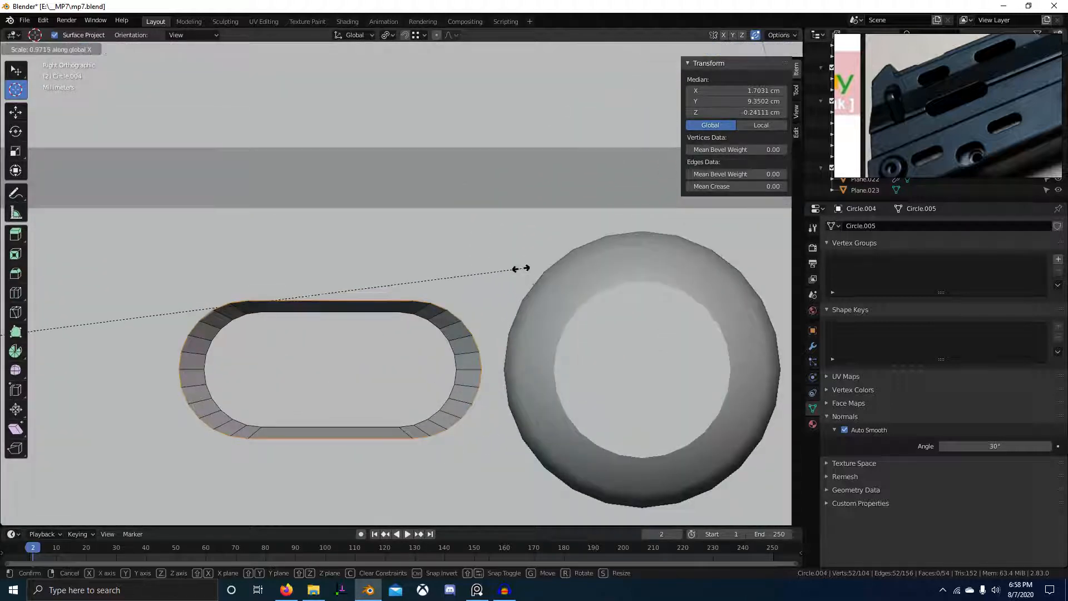
click(433, 269)
scroll(465, 291, down, 2)
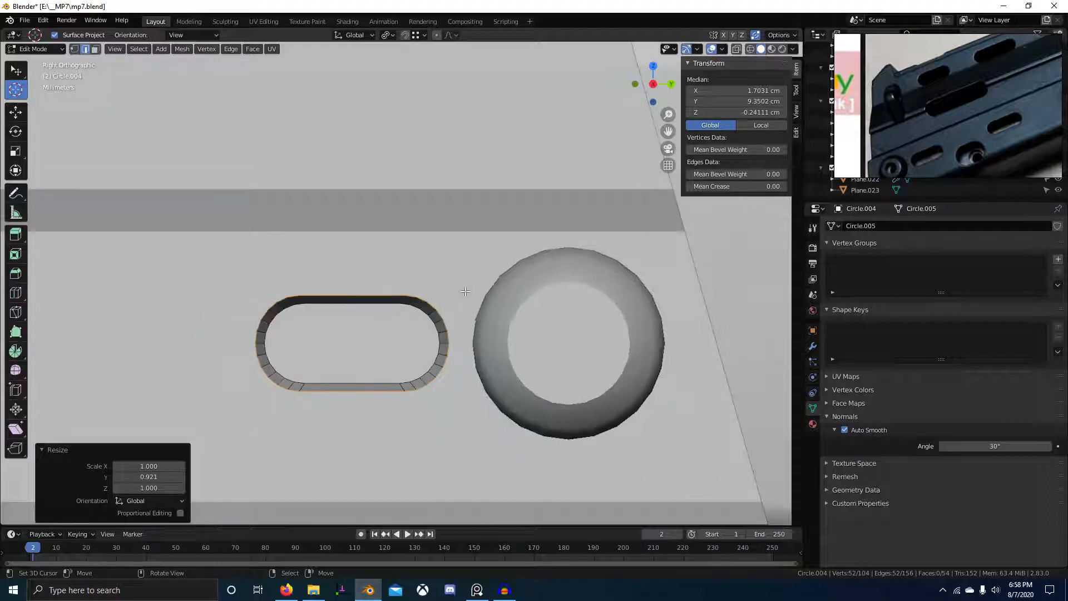
Extrude the outer slot loops outward with a scale of 1.089 and stretch the new rims by 1.114 along Z.
key(e)
key(s)
click(499, 260)
key(s)
key(z)
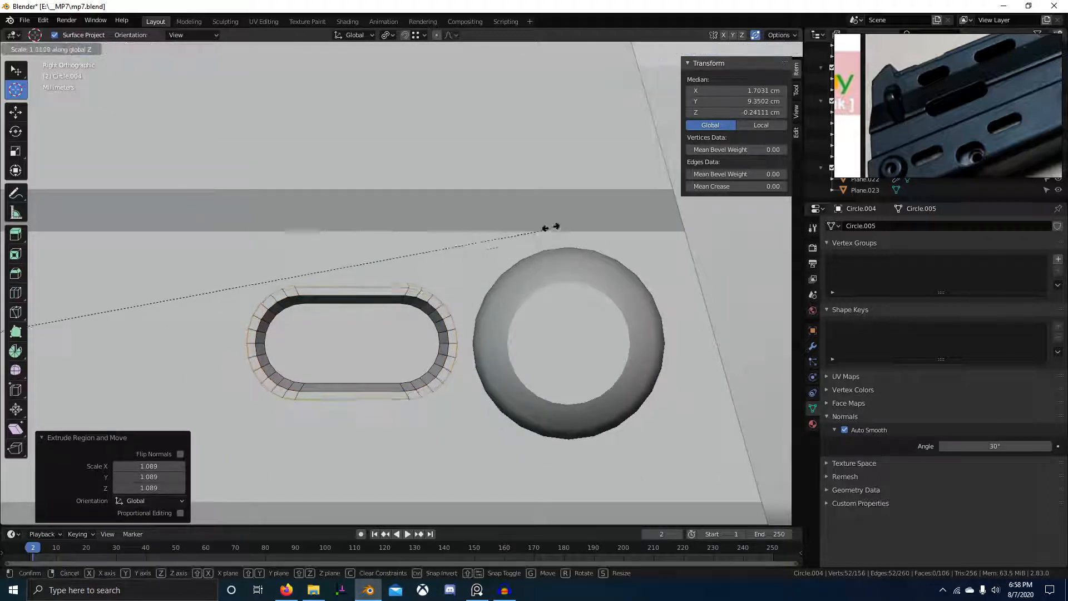
click(568, 217)
key(s)
key(z)
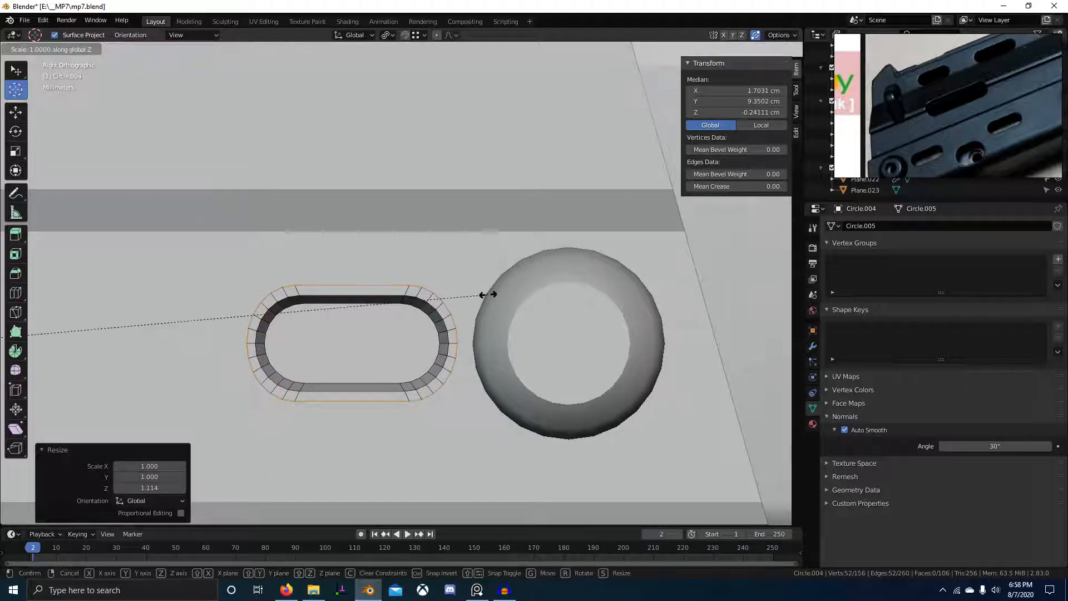
click(489, 293)
Leave mesh editing and apply smooth shading to the slot object.
scroll(397, 316, down, 6)
key(Tab)
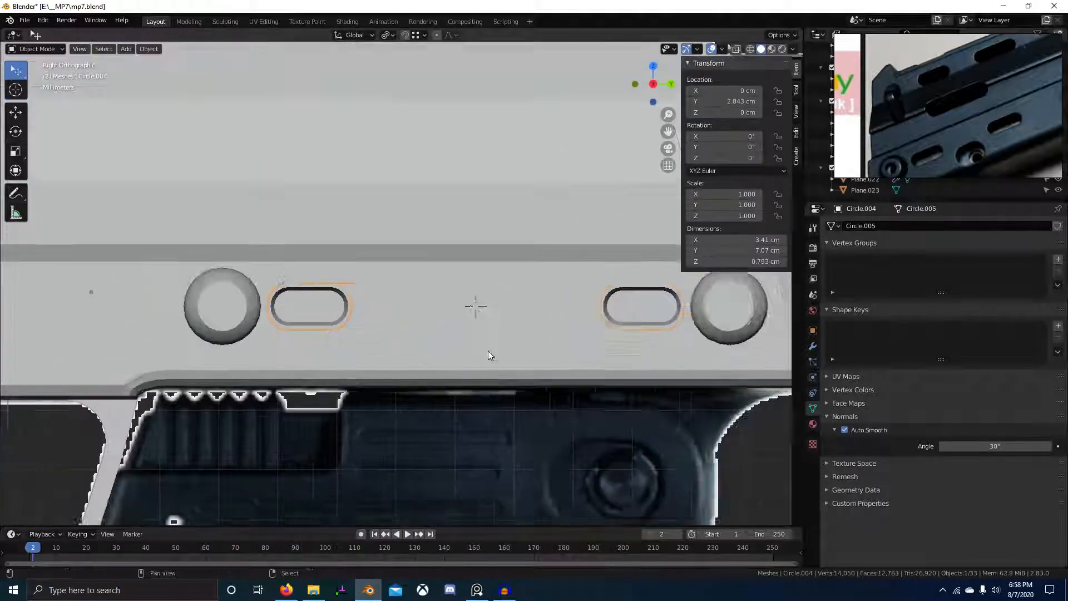
scroll(501, 343, up, 4)
middle_drag(520, 335, 408, 330)
key(w)
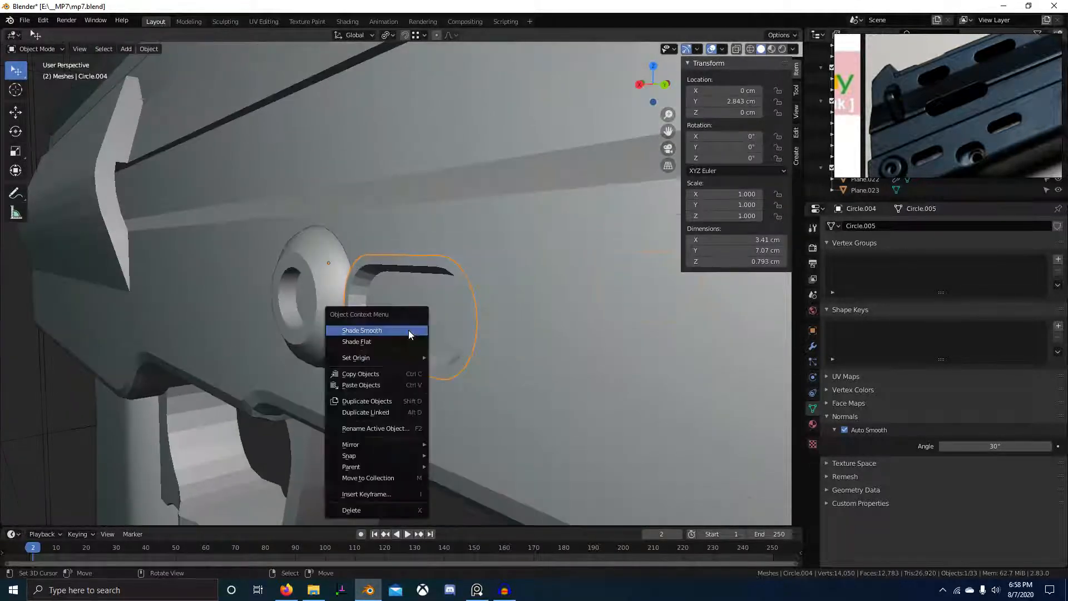
click(409, 330)
Examine the handguard's screws and slots in the reference photo and the exploded line drawing.
right_click(474, 280)
middle_drag(474, 279, 576, 313)
scroll(564, 299, down, 4)
middle_drag(956, 139, 796, 207)
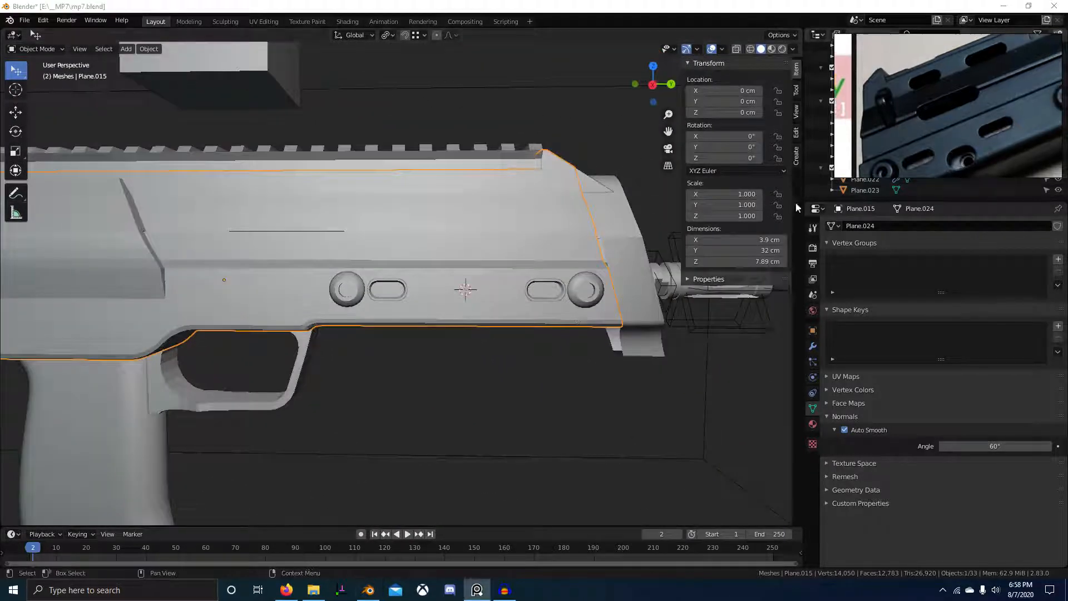
scroll(919, 141, down, 6)
scroll(854, 114, up, 5)
scroll(920, 144, up, 3)
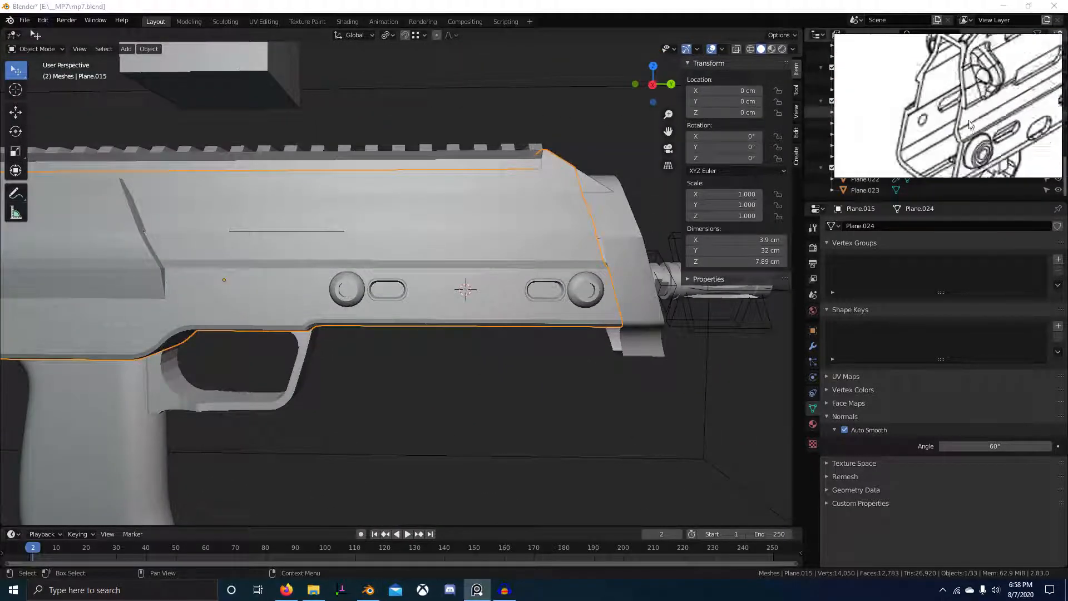
scroll(905, 160, up, 1)
middle_drag(1001, 95, 893, 153)
scroll(974, 139, down, 1)
mouse_move(981, 148)
middle_down()
mouse_move(1001, 126)
mouse_move(971, 139)
mouse_move(1030, 90)
middle_up()
scroll(1001, 121, down, 1)
scroll(425, 243, up, 3)
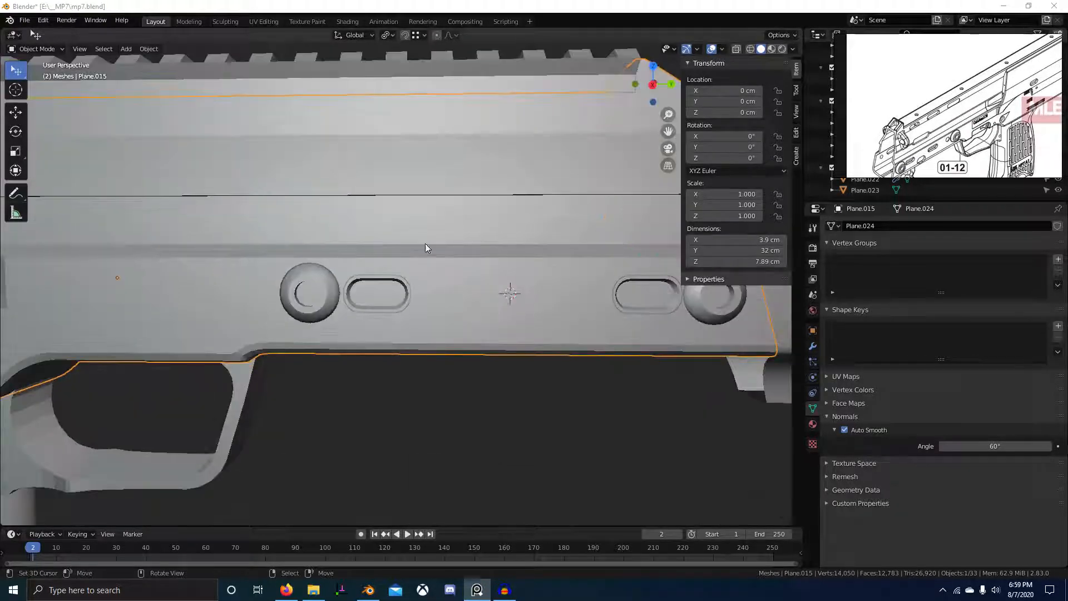
Select the wall edge loops of both handguard slots and set their edge bevel weight to 1.
click(386, 278)
scroll(436, 322, up, 2)
middle_drag(436, 322, 417, 292)
scroll(495, 282, up, 5)
key(Tab)
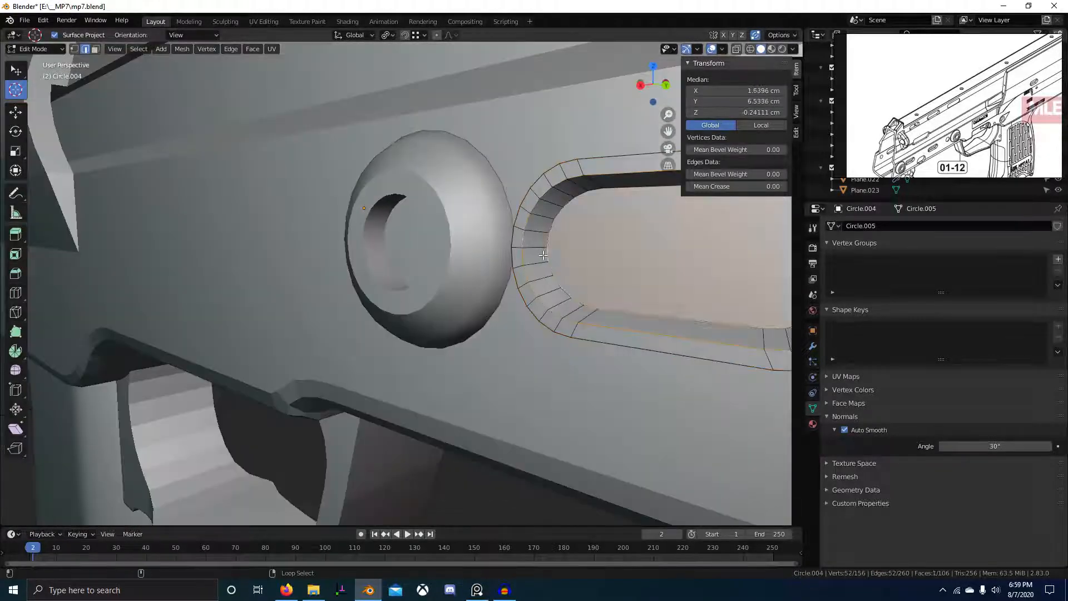
scroll(543, 254, down, 7)
shift+middle_drag(666, 275, 450, 258)
scroll(549, 291, up, 4)
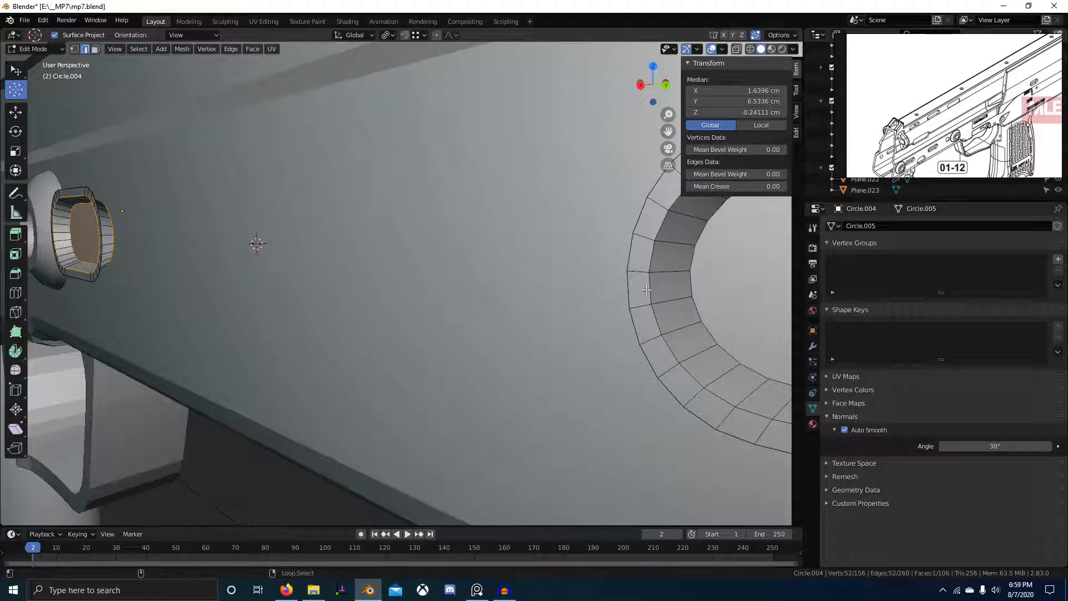
key(ctrl+e)
text(w1)
key(Return)
key(Tab)
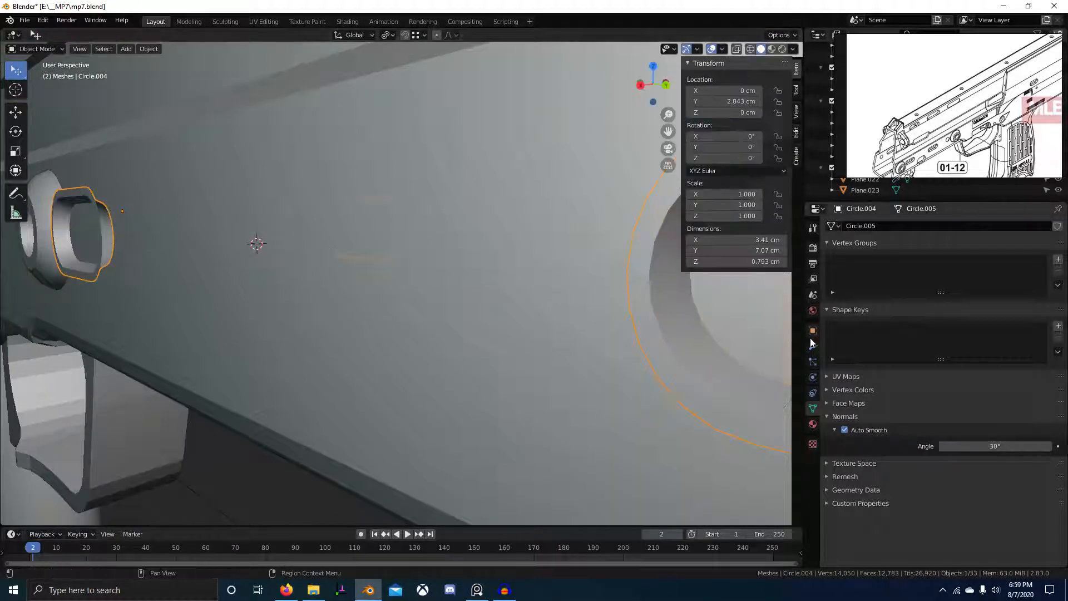
Add a Bevel modifier to the slot object, limited by Weight and using 3 segments.
click(812, 345)
click(882, 250)
click(897, 289)
scroll(675, 324, down, 5)
scroll(1013, 472, down, 6)
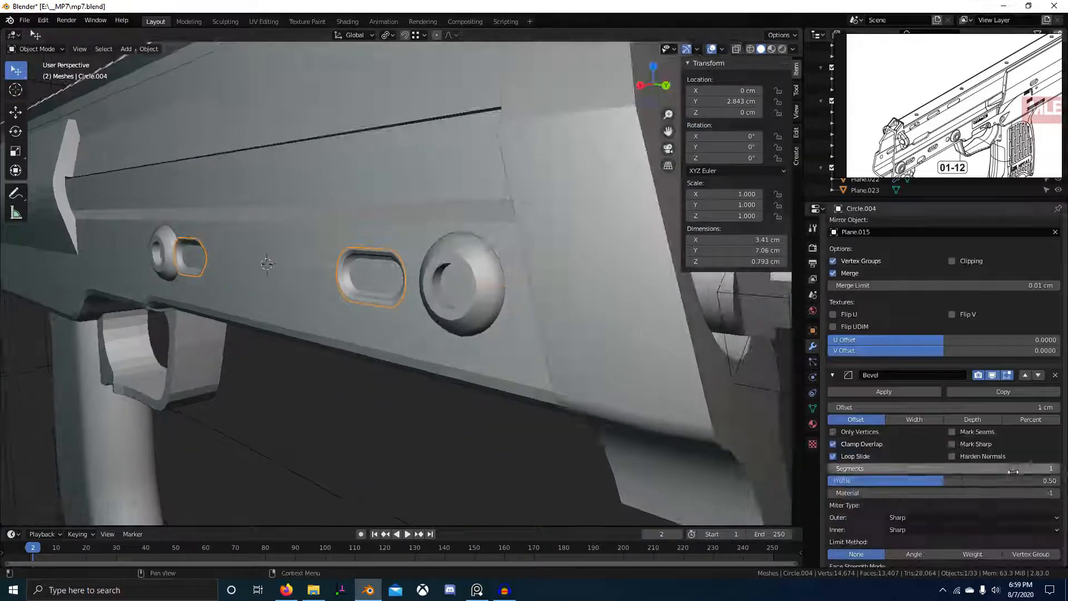
click(982, 553)
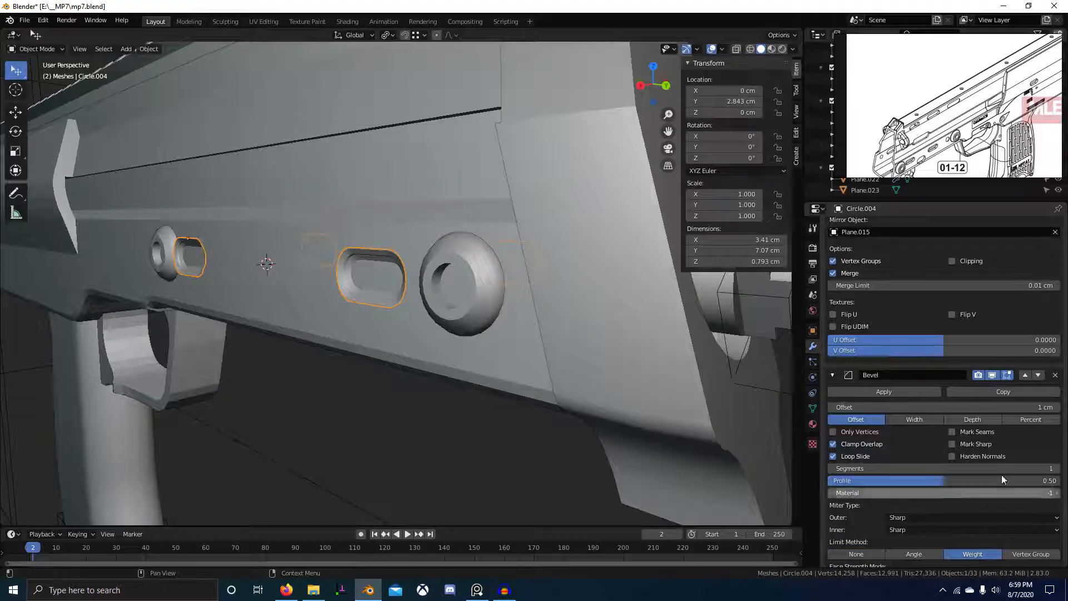
click(1050, 468)
text(3)
key(Return)
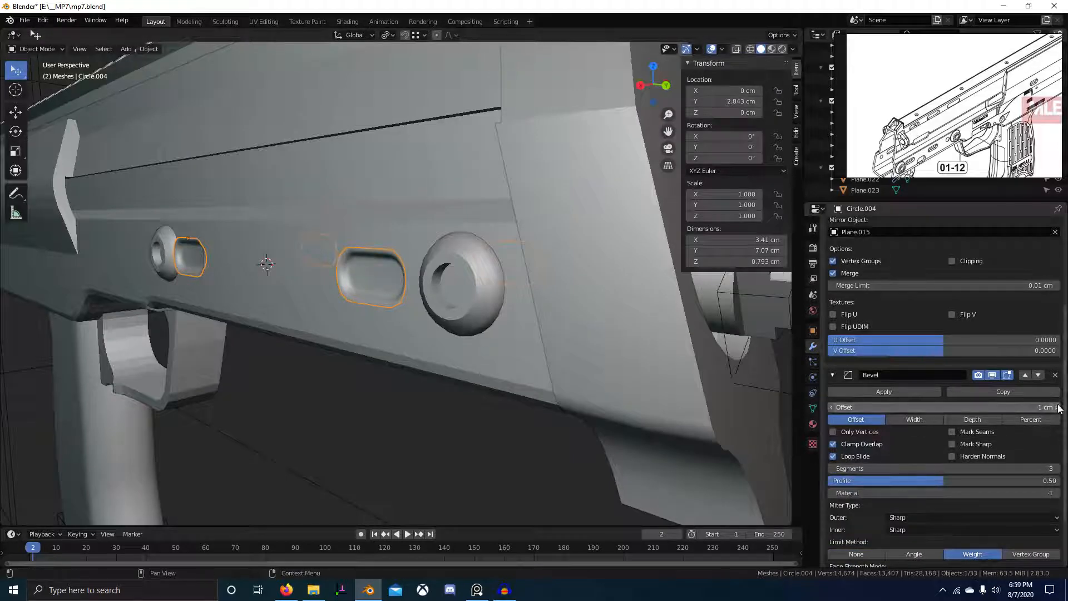
Set the slot object's bevel offset to 0.04 cm and apply its scale.
click(1057, 408)
click(1057, 408)
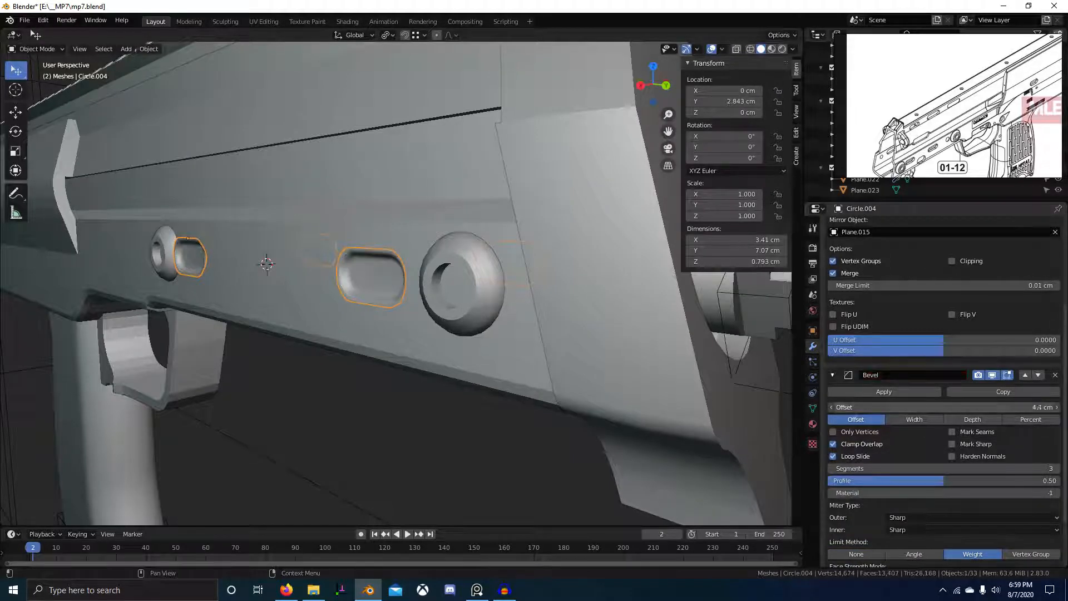
click(1034, 408)
text(0.16)
key(Return)
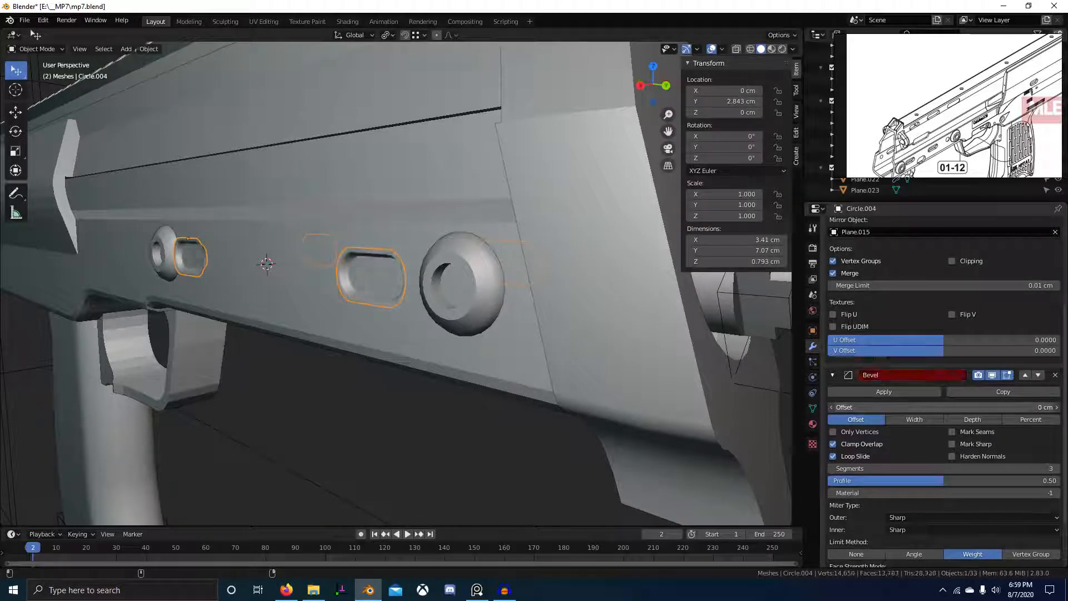
key(ctrl+a)
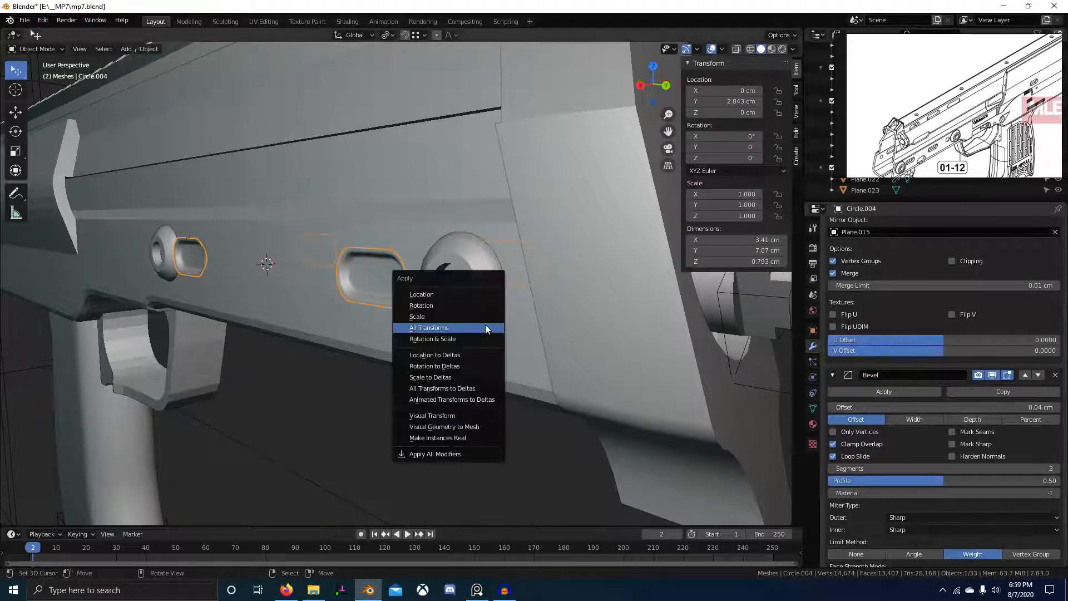
click(479, 315)
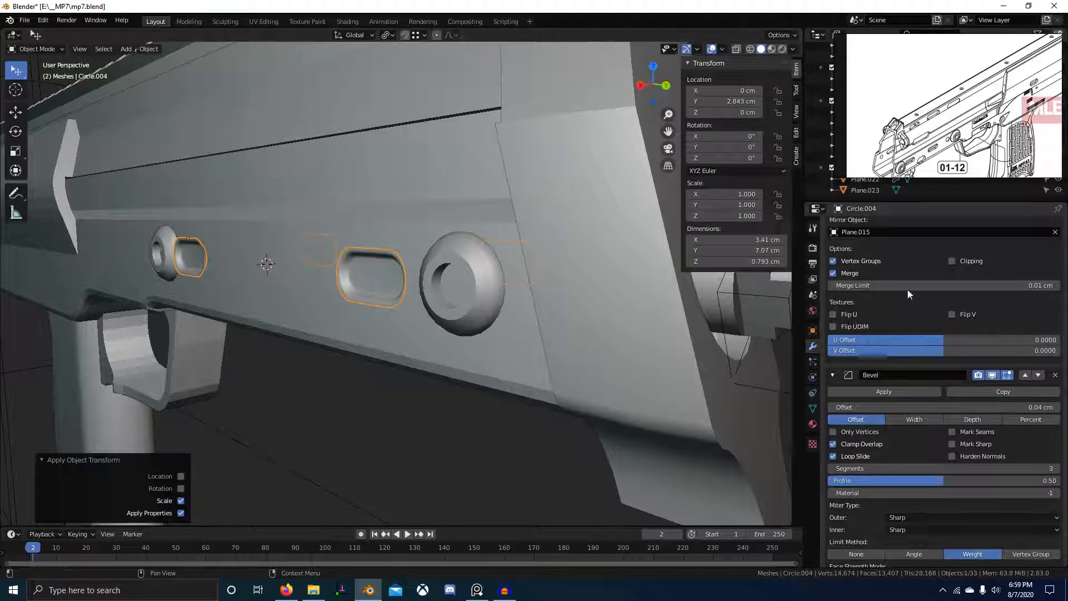
Collapse the Mirror and Bevel modifiers, add a level 2 Subdivision Surface to the slot object, and deselect it.
scroll(847, 307, up, 5)
click(833, 246)
click(833, 287)
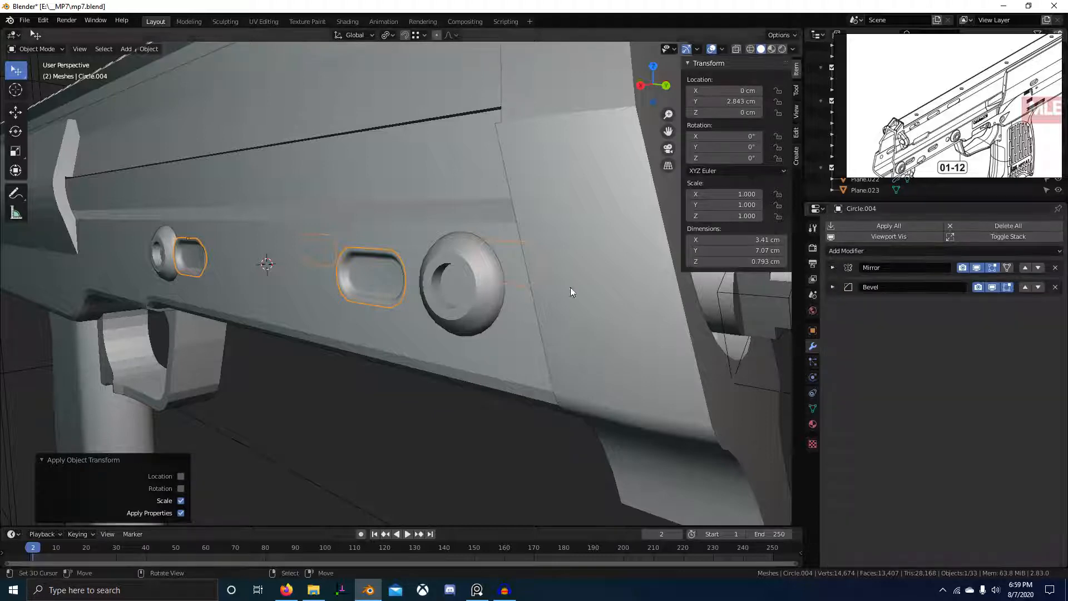
scroll(570, 287, up, 4)
key(ctrl+2)
scroll(496, 284, down, 4)
key(alt+a)
Inspect the smoothed slots on the handguard, toggling the viewport outline off and back on.
middle_drag(445, 290, 486, 289)
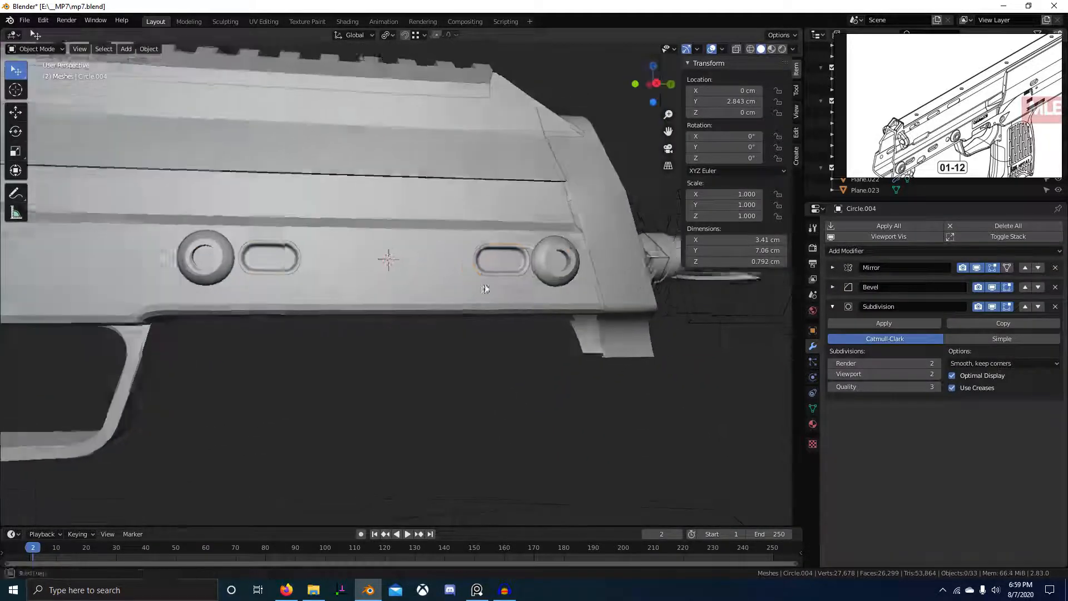
scroll(490, 270, up, 1)
shift+middle_drag(356, 272, 503, 312)
scroll(503, 312, up, 4)
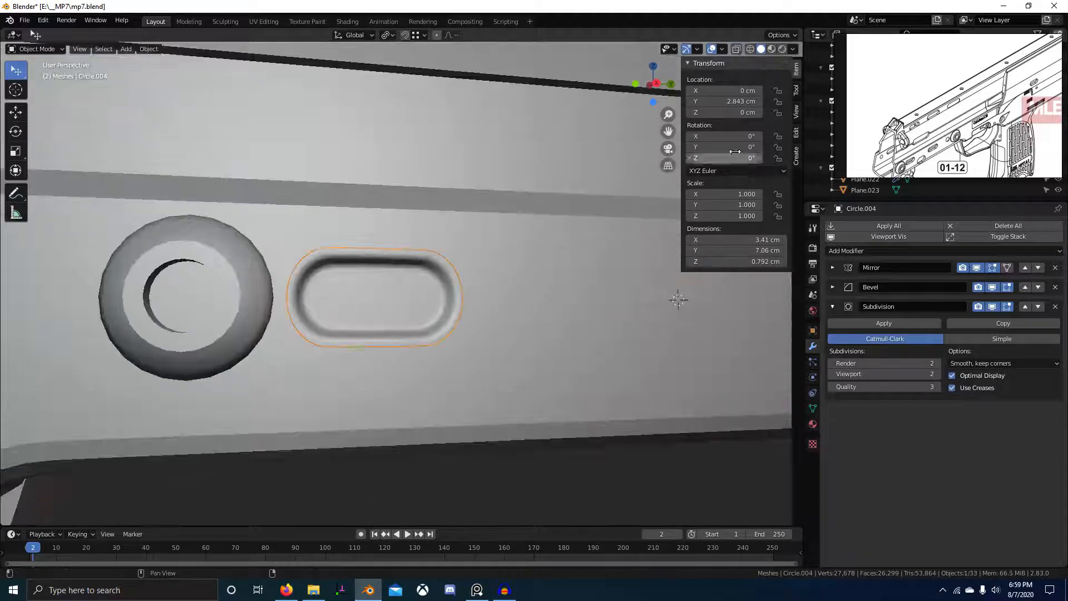
click(723, 48)
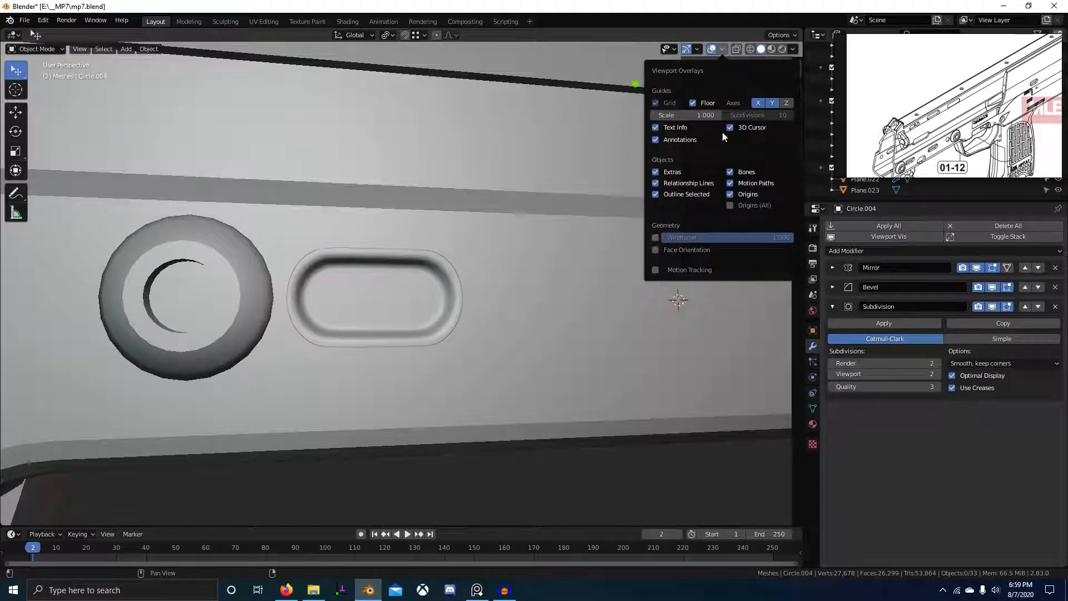
click(792, 48)
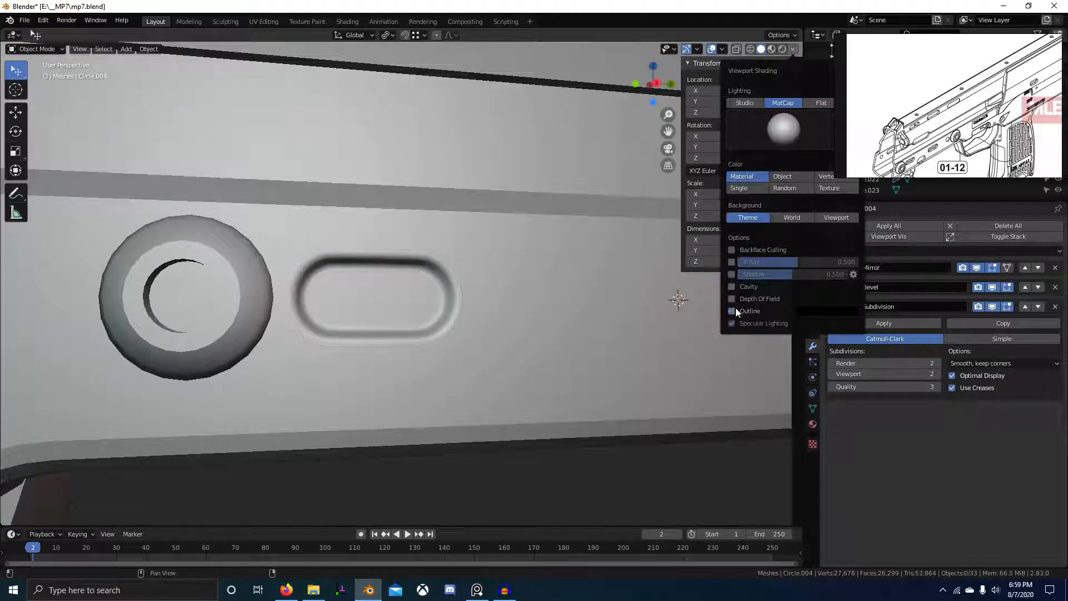
scroll(546, 319, down, 5)
mouse_move(546, 320)
middle_down()
mouse_move(580, 337)
mouse_move(557, 326)
mouse_move(603, 271)
middle_up()
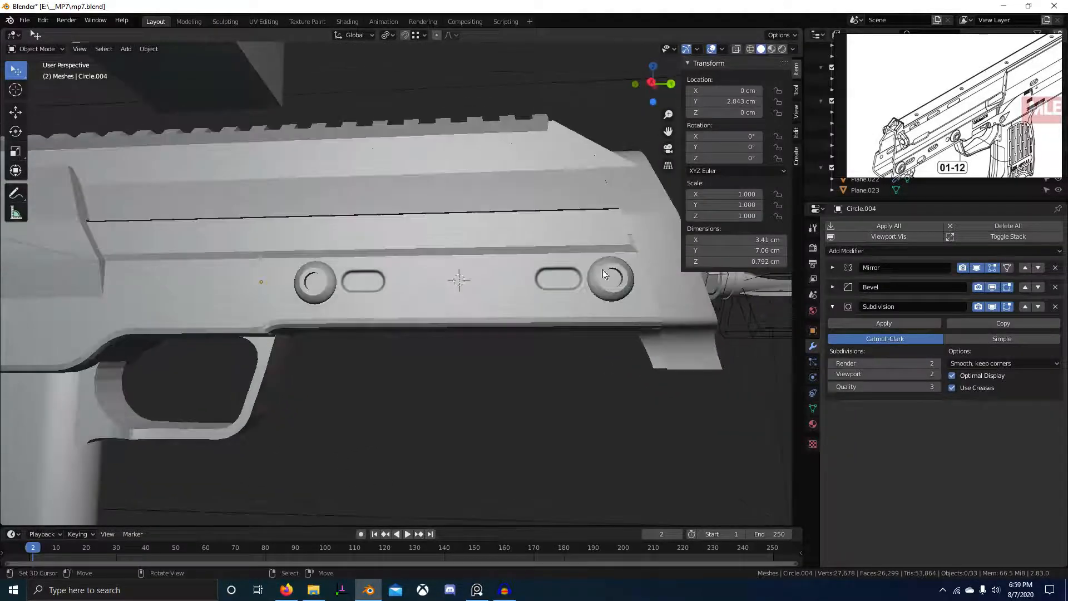
click(793, 49)
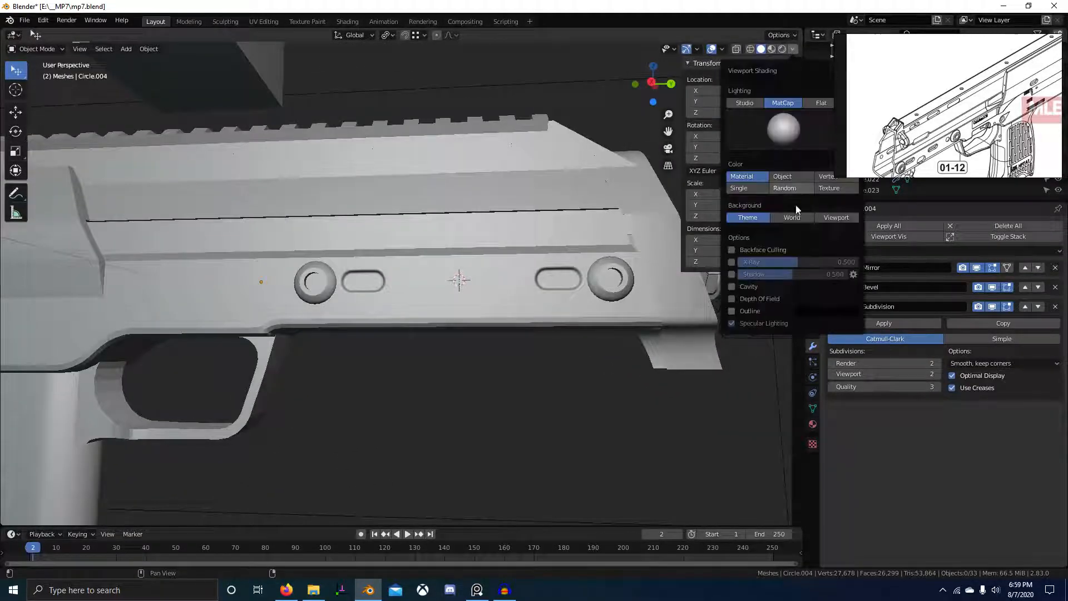
click(738, 312)
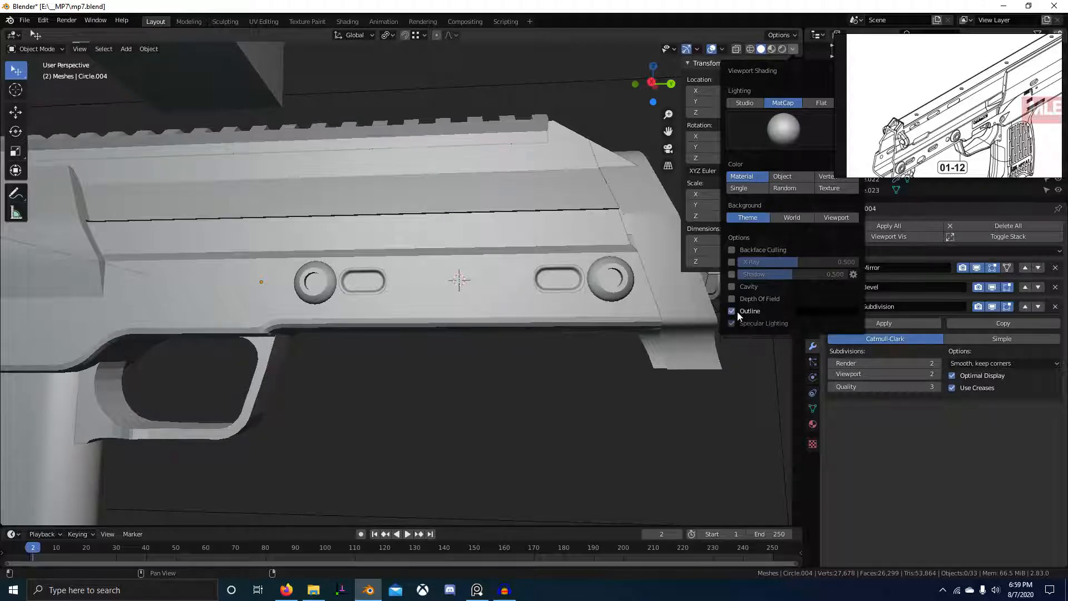
scroll(630, 346, up, 3)
middle_drag(630, 347, 612, 350)
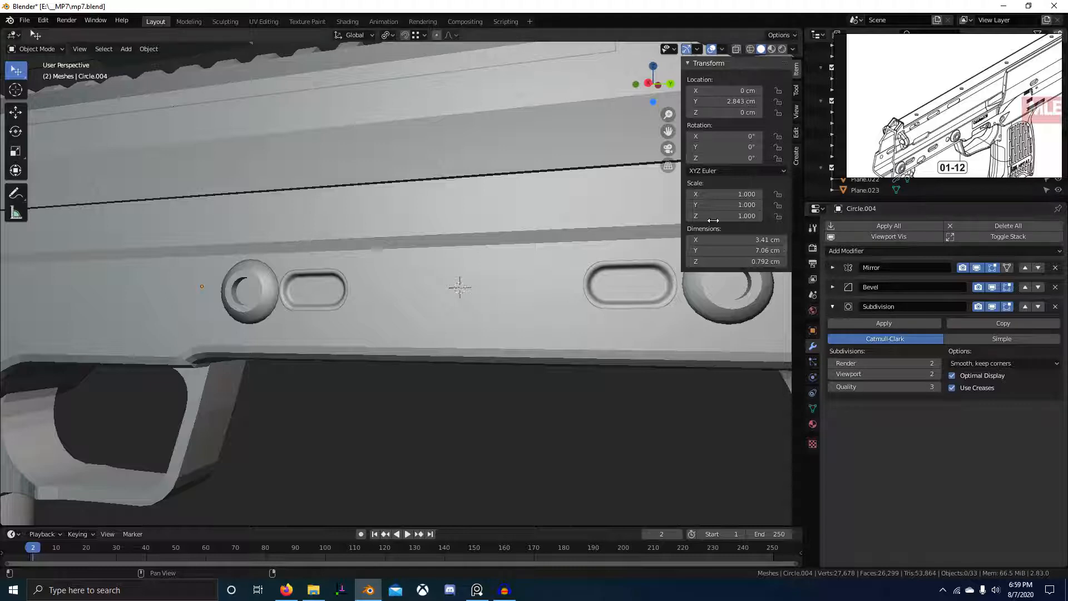
scroll(922, 143, down, 2)
scroll(566, 288, up, 1)
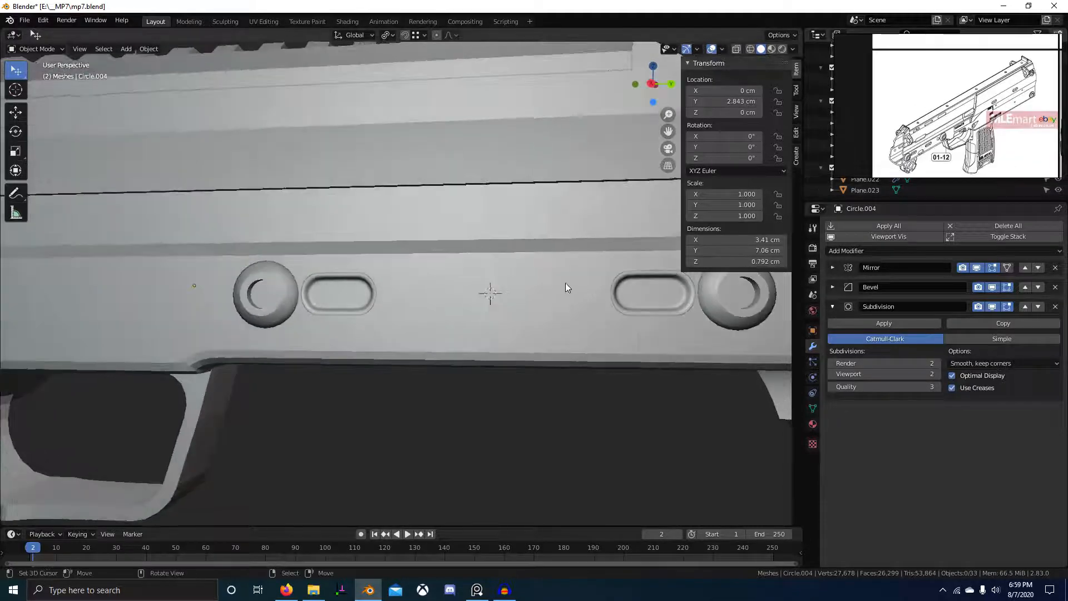
scroll(655, 292, down, 2)
middle_drag(684, 300, 606, 305)
scroll(606, 305, up, 1)
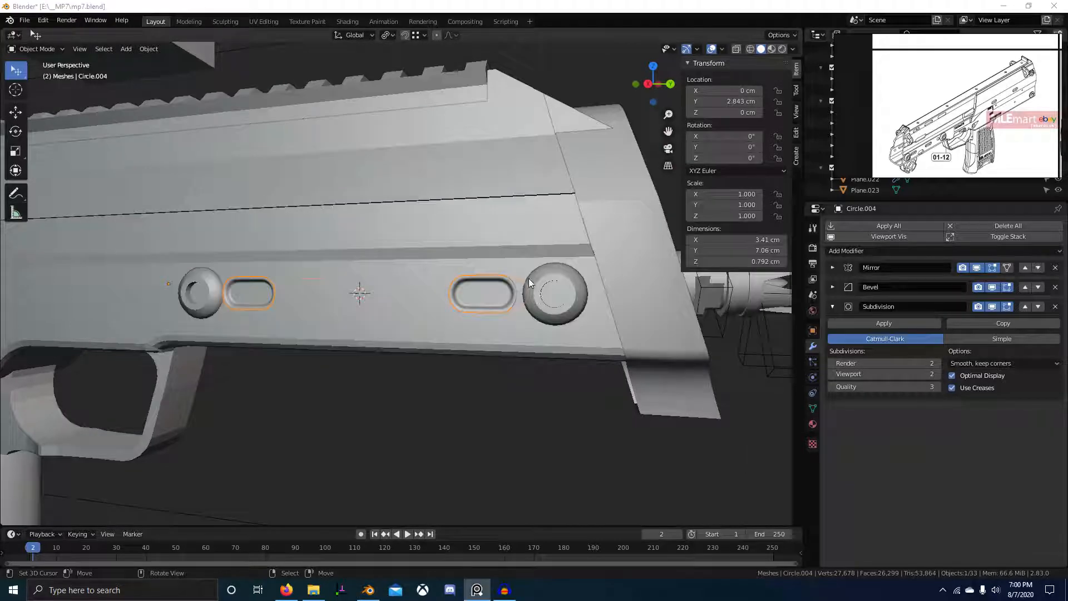
Switch to Audacity to check the running audio recording and return to Blender.
key(alt+Tab)
click(717, 282)
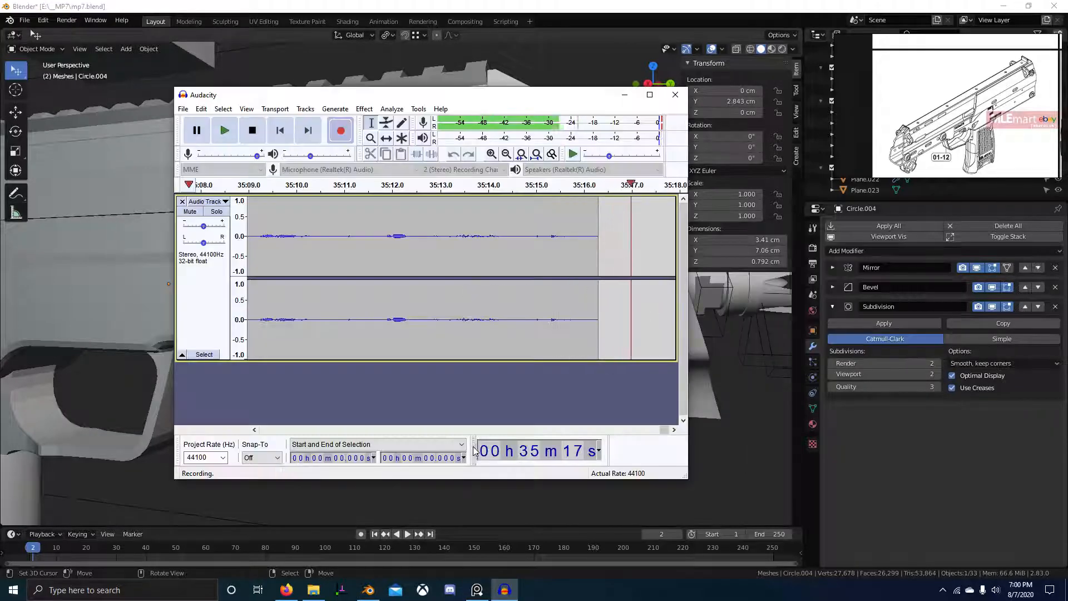
click(722, 398)
key(alt+Tab)
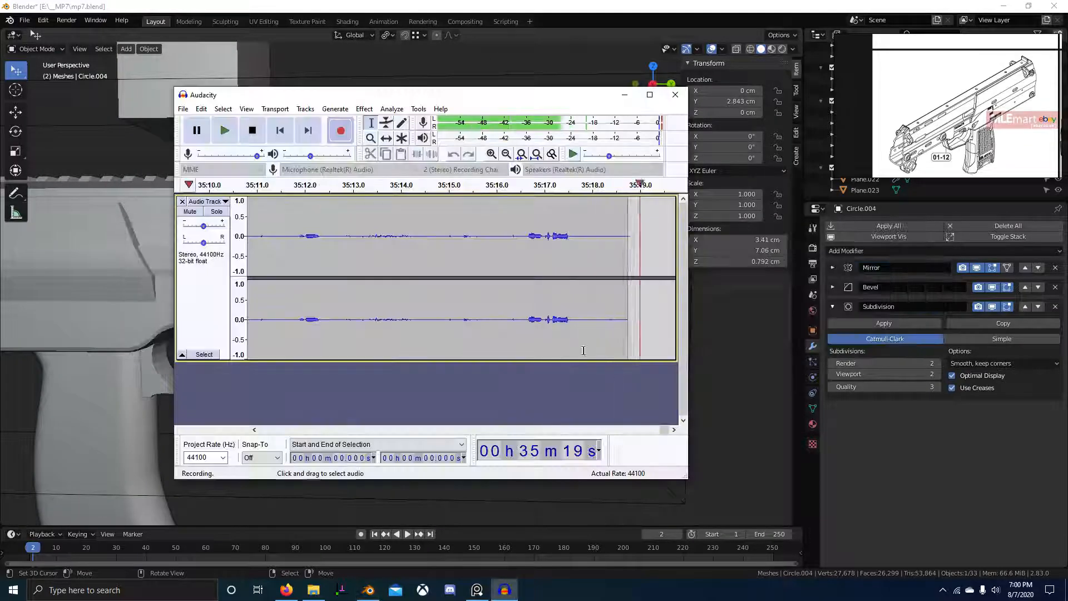
key(alt+Tab)
Open the slot mesh for editing in the right-side see-through view, using vertex selection with nothing selected.
scroll(502, 338, up, 3)
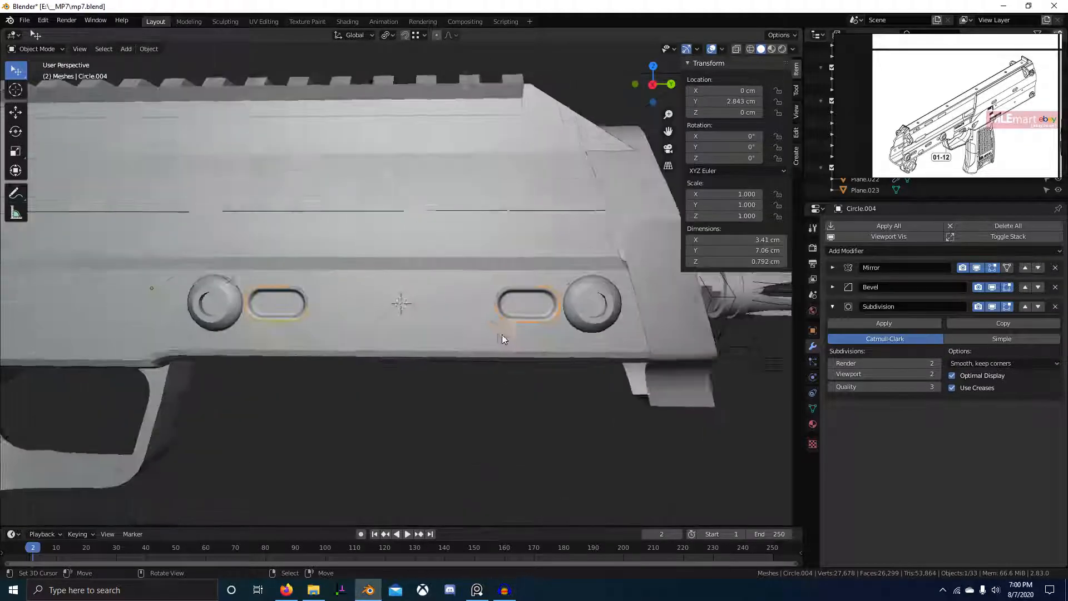
mouse_move(502, 335)
middle_down()
mouse_move(477, 333)
mouse_move(581, 326)
middle_up()
scroll(899, 185, up, 2)
scroll(898, 174, up, 3)
key(KP_3)
key(Tab)
key(alt+z)
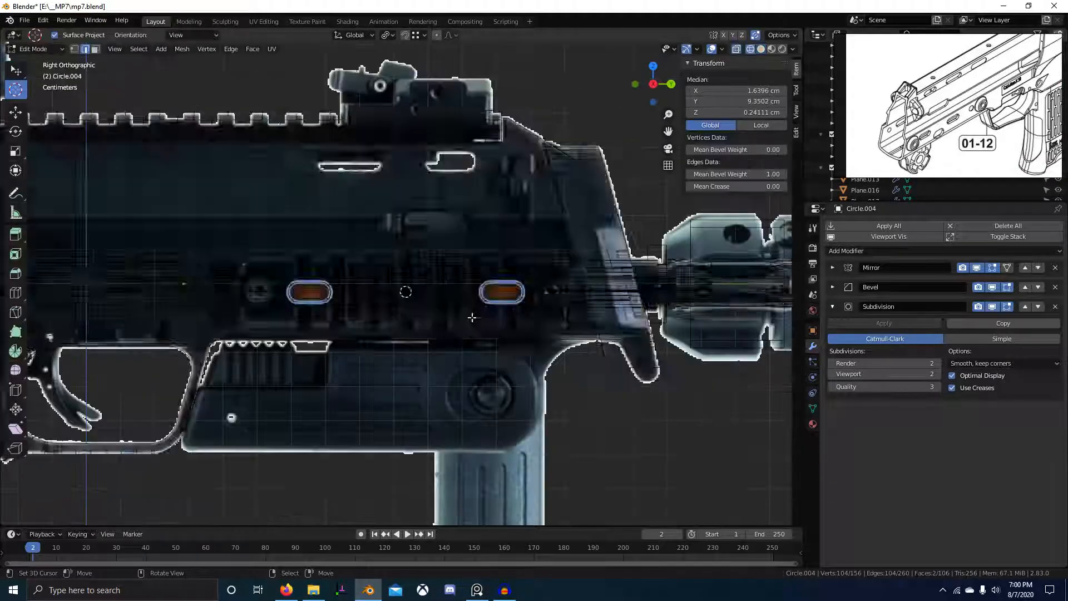
scroll(472, 317, up, 3)
key(alt+a)
key(1)
drag(520, 245, 661, 373)
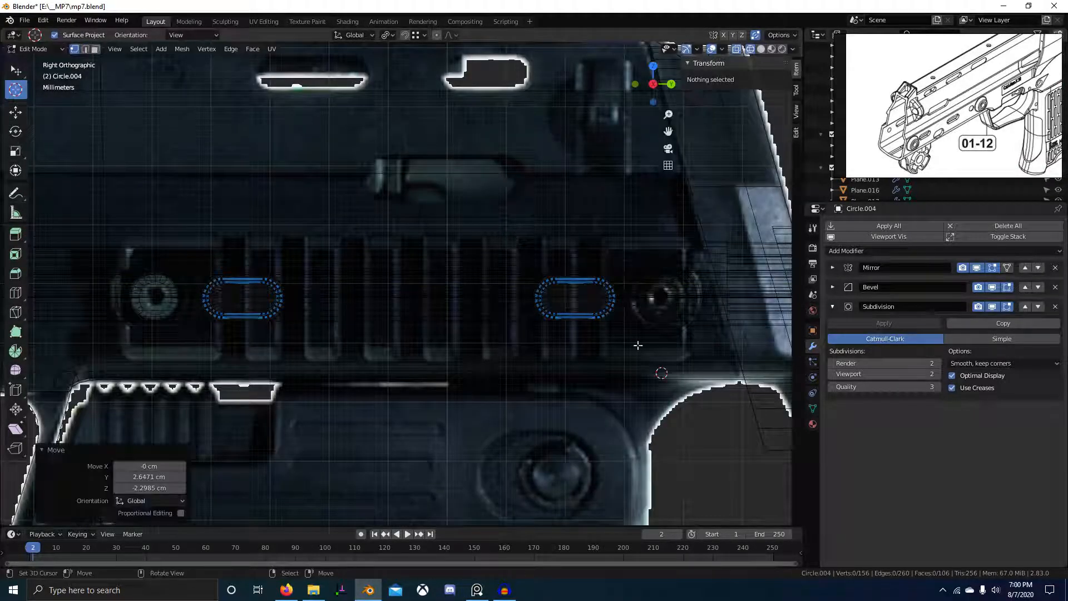
key(ctrl+z)
key(shift+c)
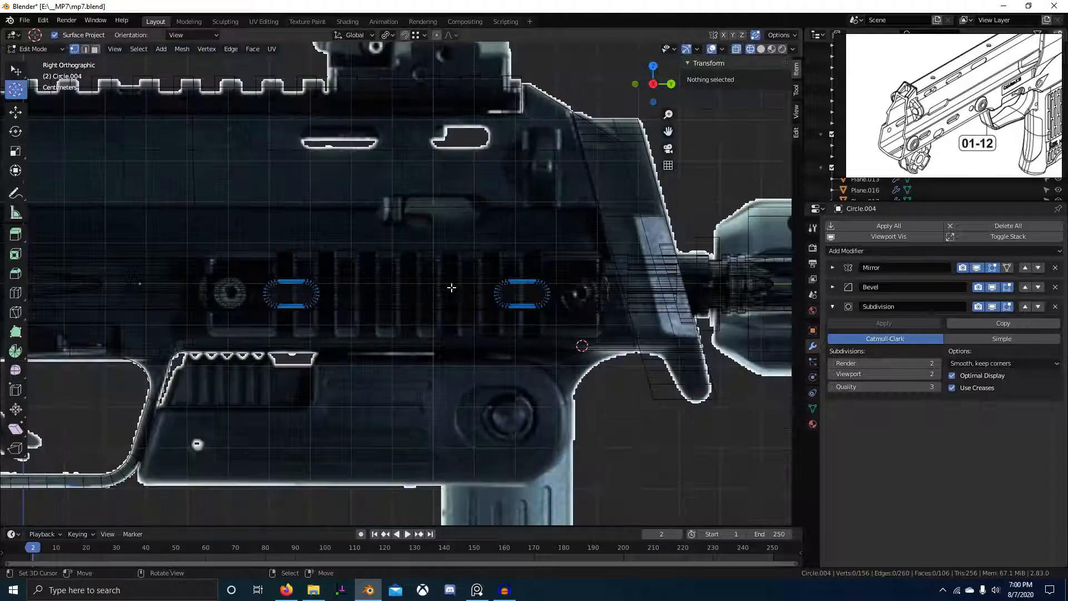
Duplicate the front slot's linked geometry in place and snap the copy to the 3D cursor midway between the two slots, keeping its offset.
key(a)
click(512, 282)
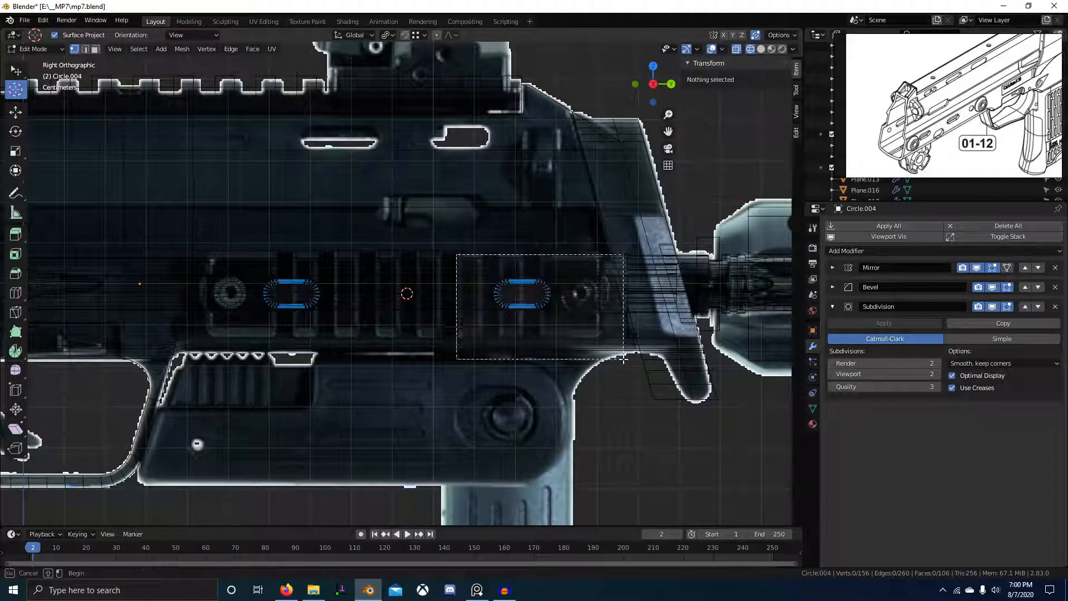
key(ctrl+l)
key(shift+d)
right_click(565, 322)
key(shift+s)
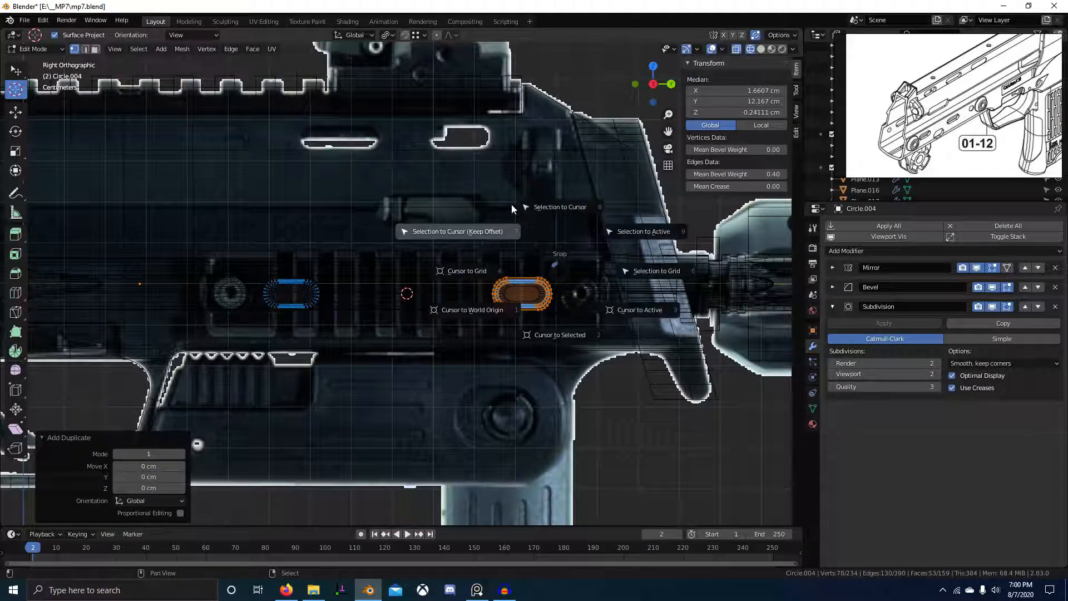
click(450, 190)
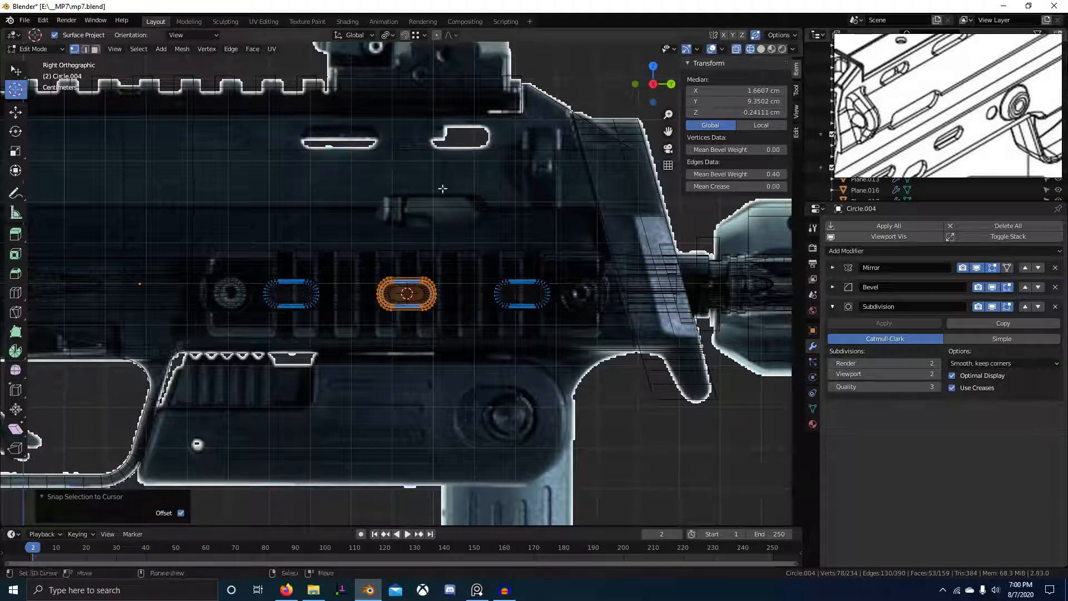
Lower the copied middle slot about 0.7 cm along Z, beneath the line of the other two, and leave mesh editing.
key(g)
key(z)
click(444, 219)
key(shift+z)
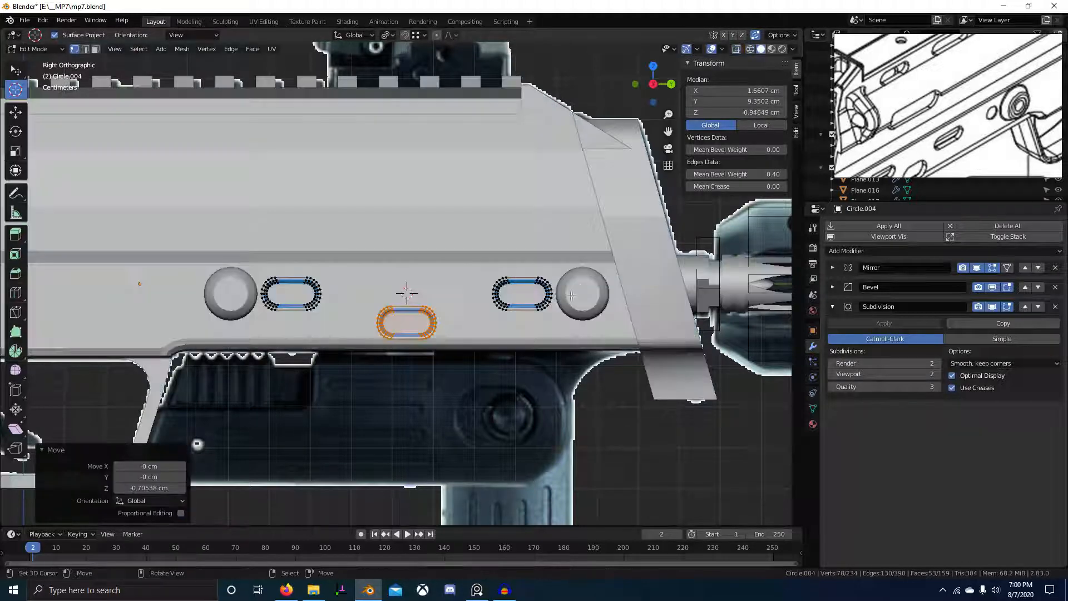
scroll(444, 234, up, 1)
shift+middle_drag(543, 306, 543, 276)
scroll(543, 277, up, 1)
key(g)
key(z)
click(543, 278)
key(Tab)
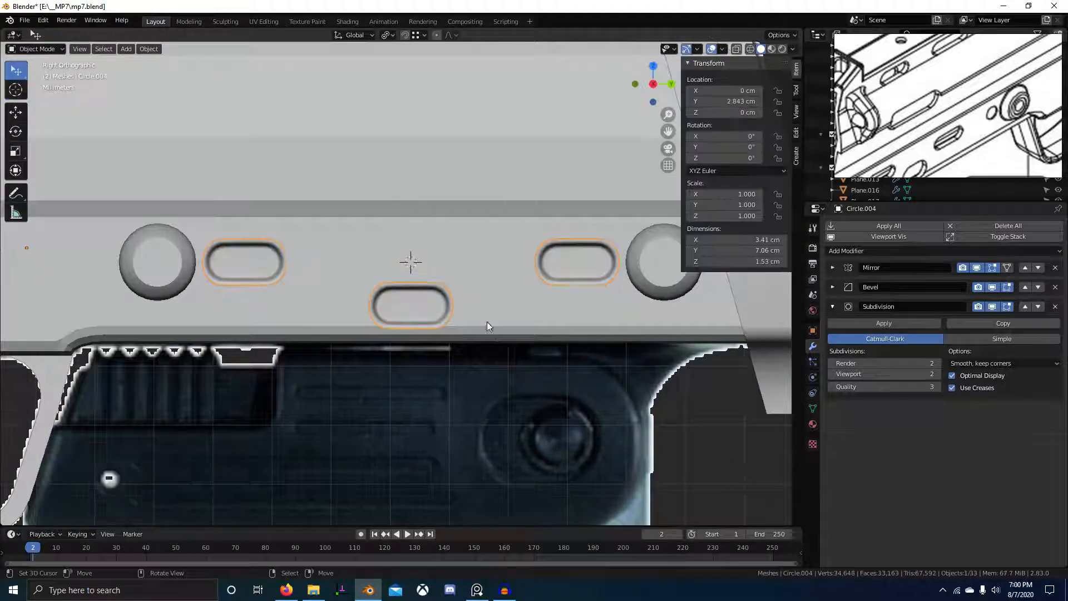
Select the lower middle slot's geometry and raise it slightly along Z, then leave mesh editing with nothing selected.
middle_drag(486, 322, 540, 306)
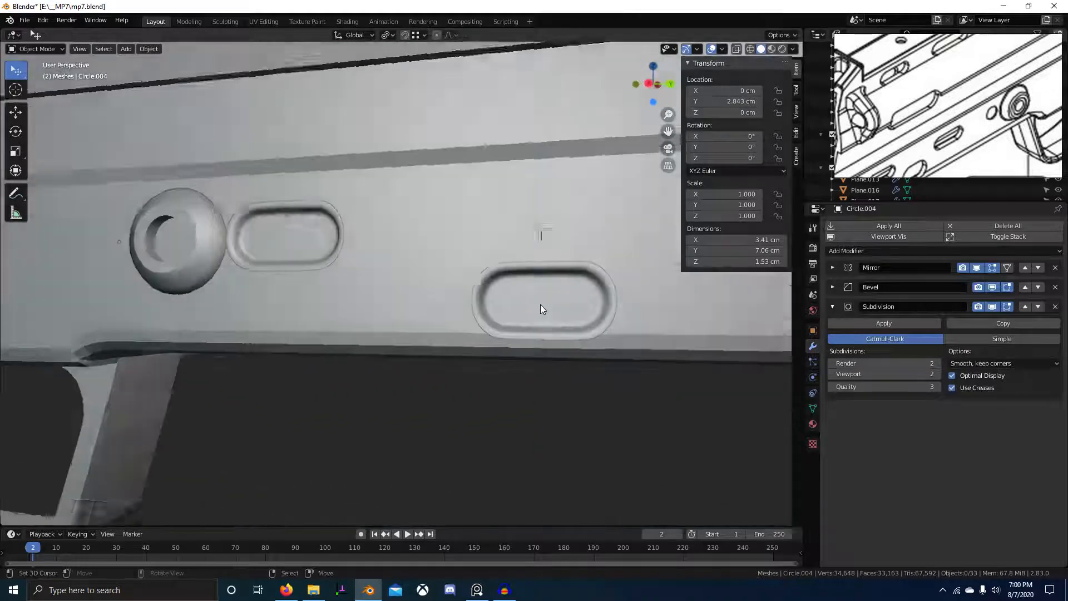
scroll(540, 305, down, 2)
right_click(534, 280)
key(KP_3)
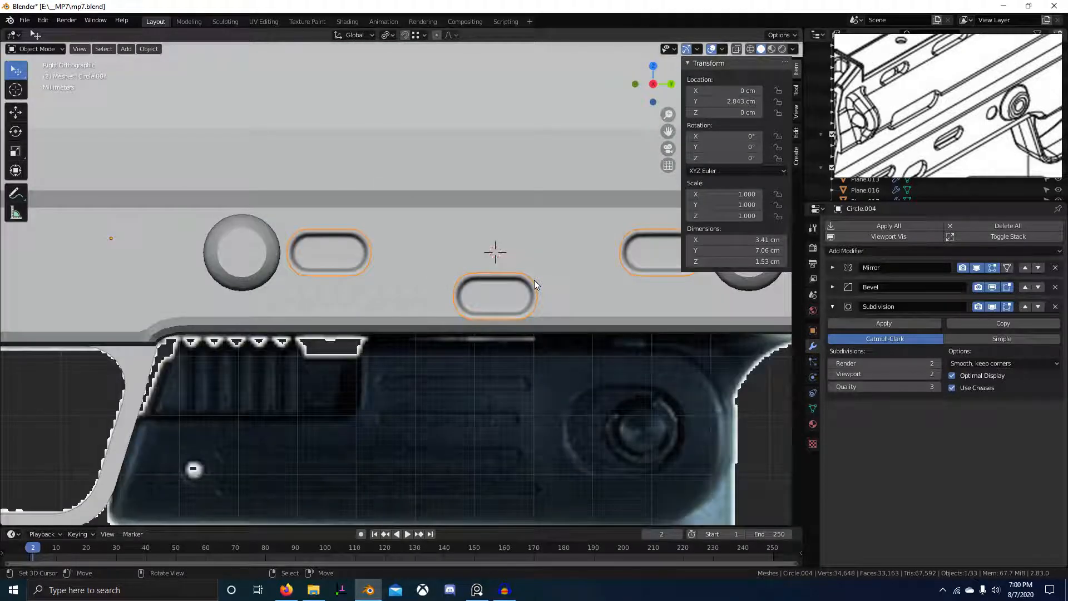
key(Tab)
key(alt+z)
key(alt+a)
key(alt+b)
drag(434, 268, 558, 324)
key(alt+b)
key(b)
drag(434, 267, 570, 337)
key(g)
key(z)
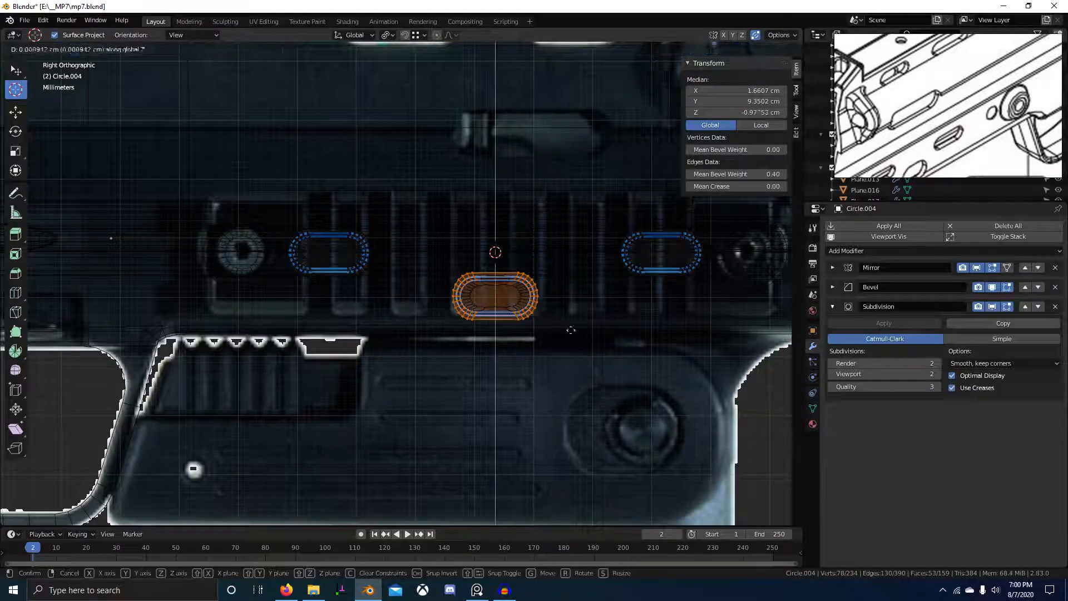
click(562, 295)
key(alt+a)
key(Tab)
scroll(557, 297, down, 2)
key(alt+z)
scroll(558, 300, down, 4)
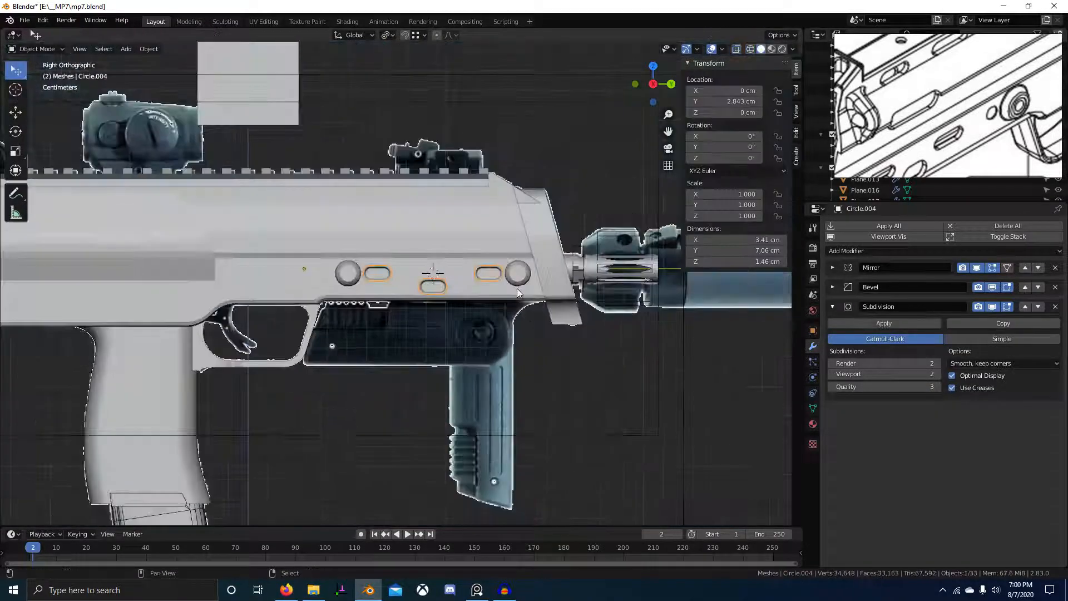
Open the top Picatinny rail's mesh for editing in the right-side see-through view.
click(453, 229)
key(Tab)
scroll(400, 200, up, 6)
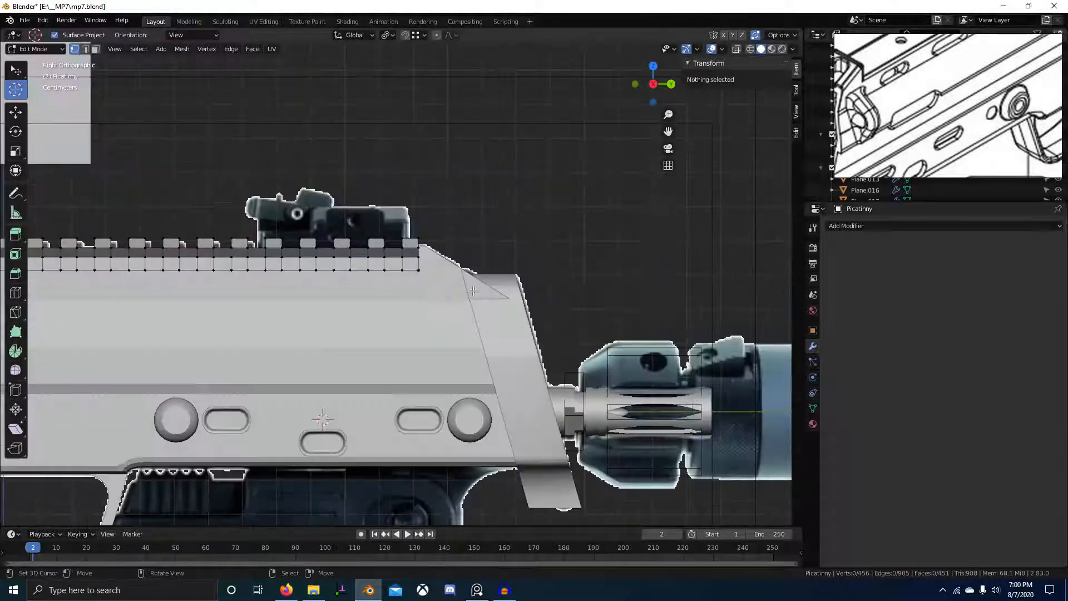
key(alt+z)
key(b)
drag(348, 170, 524, 285)
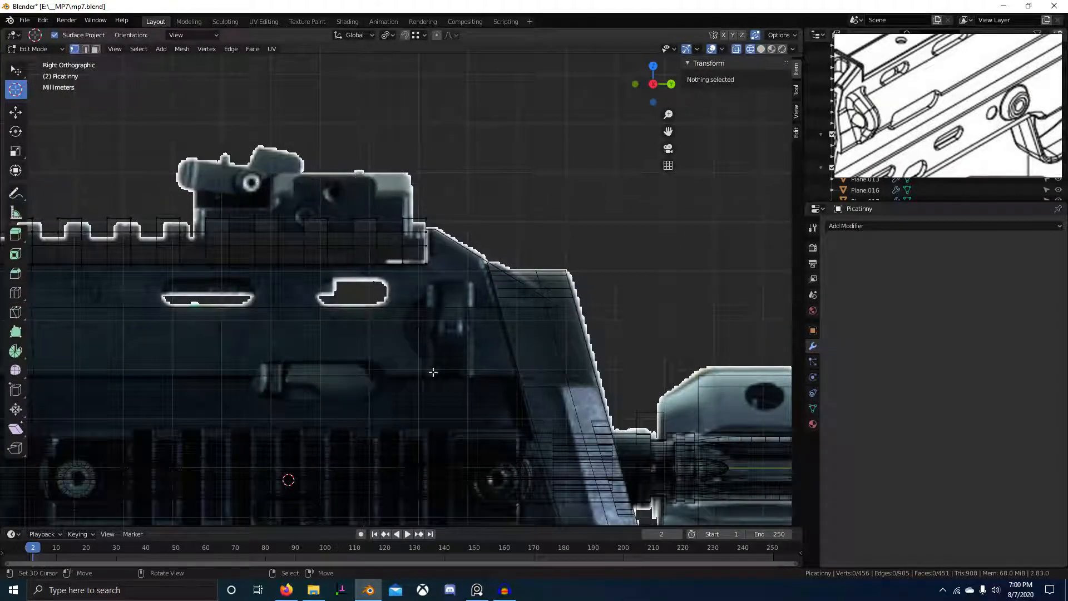
scroll(436, 344, down, 2)
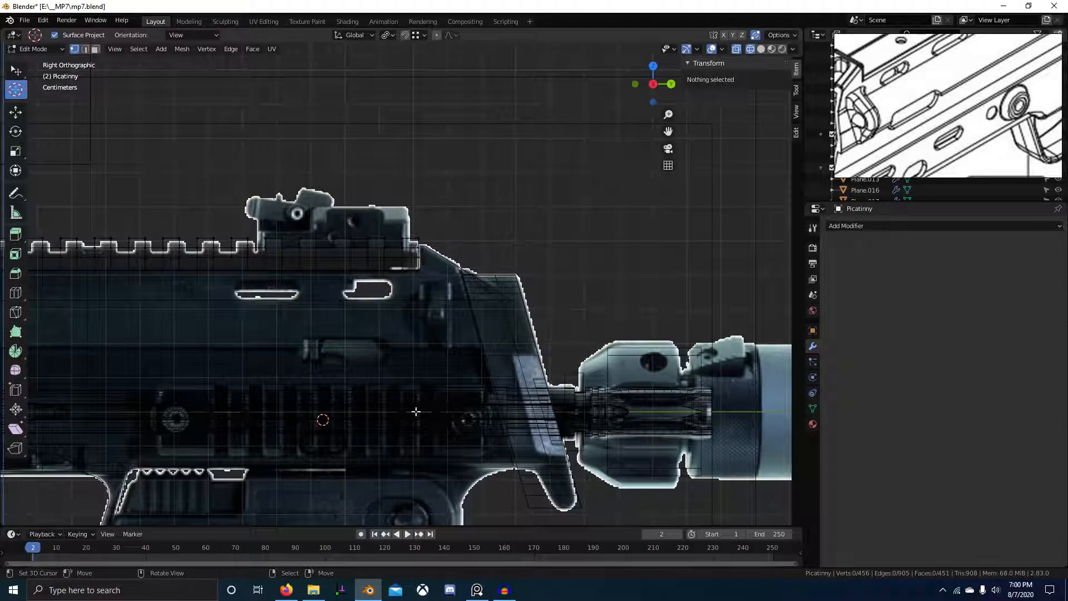
Select an eight-tooth section of the top rail, starting under the front of the red-dot sight and running forward.
shift+middle_drag(227, 359, 442, 377)
scroll(406, 319, up, 2)
key(b)
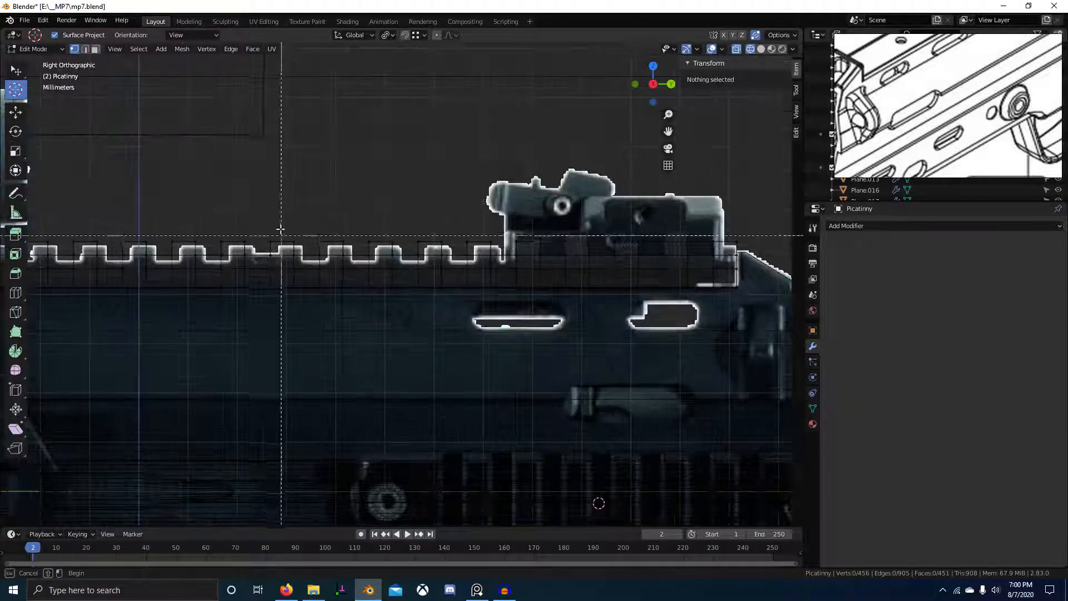
scroll(217, 232, down, 2)
shift+middle_drag(235, 266, 482, 266)
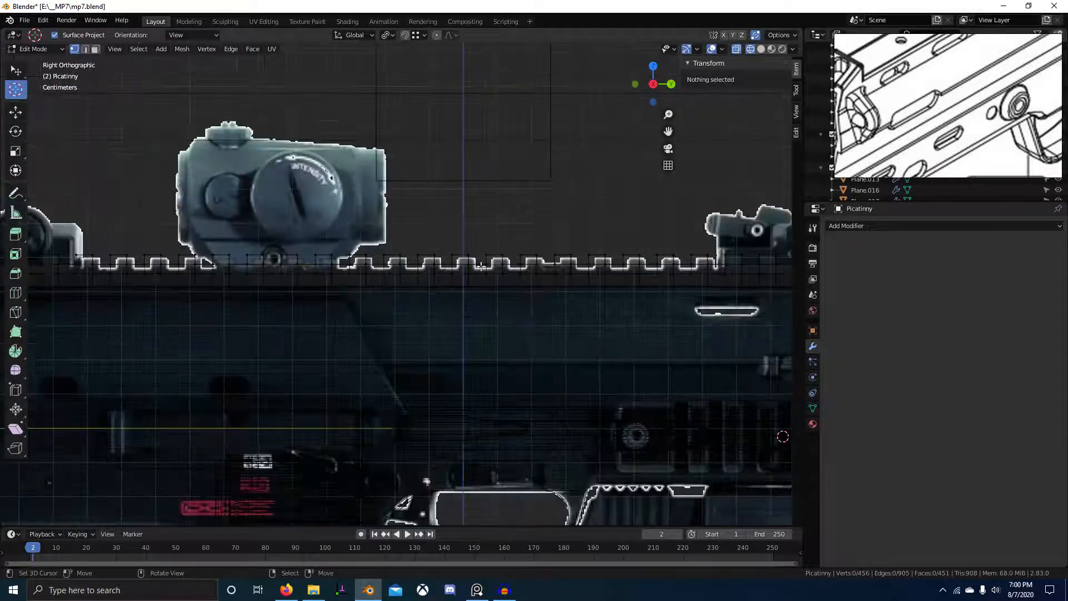
scroll(321, 259, up, 2)
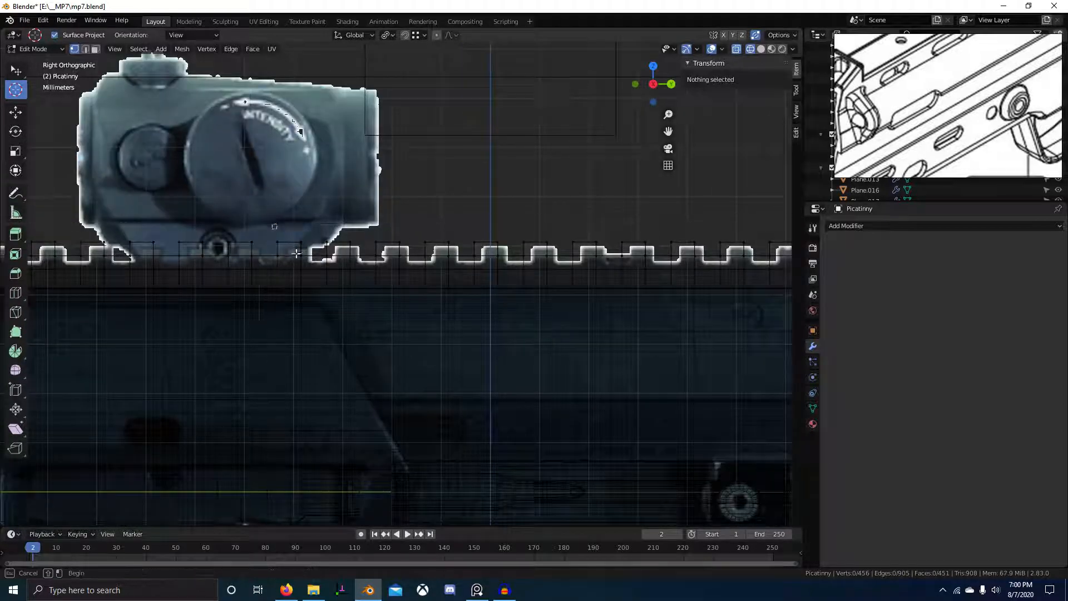
drag(274, 226, 343, 278)
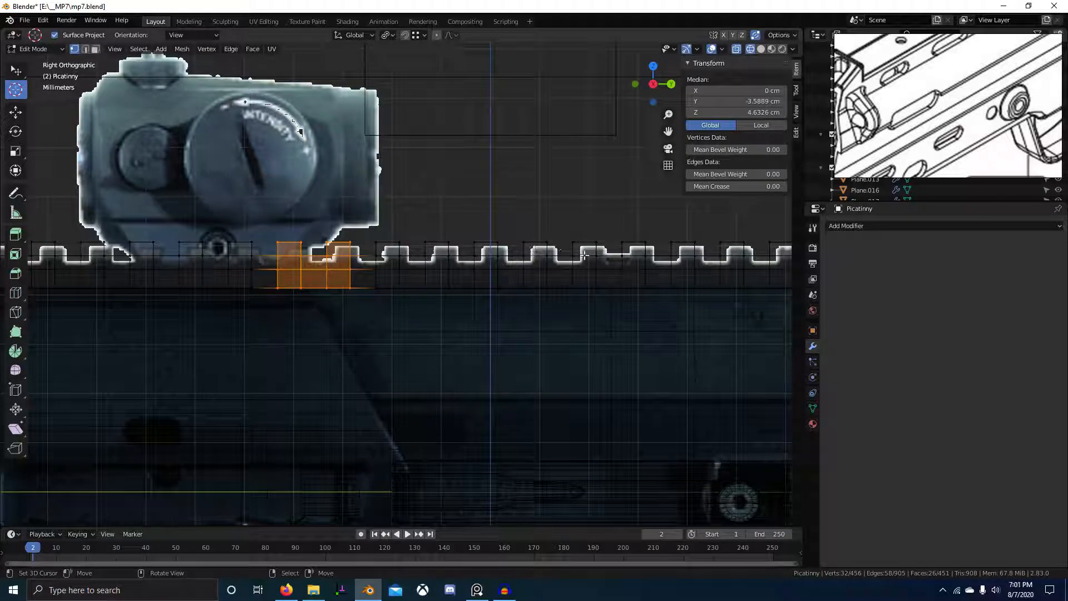
drag(658, 309, 270, 204)
scroll(269, 204, down, 4)
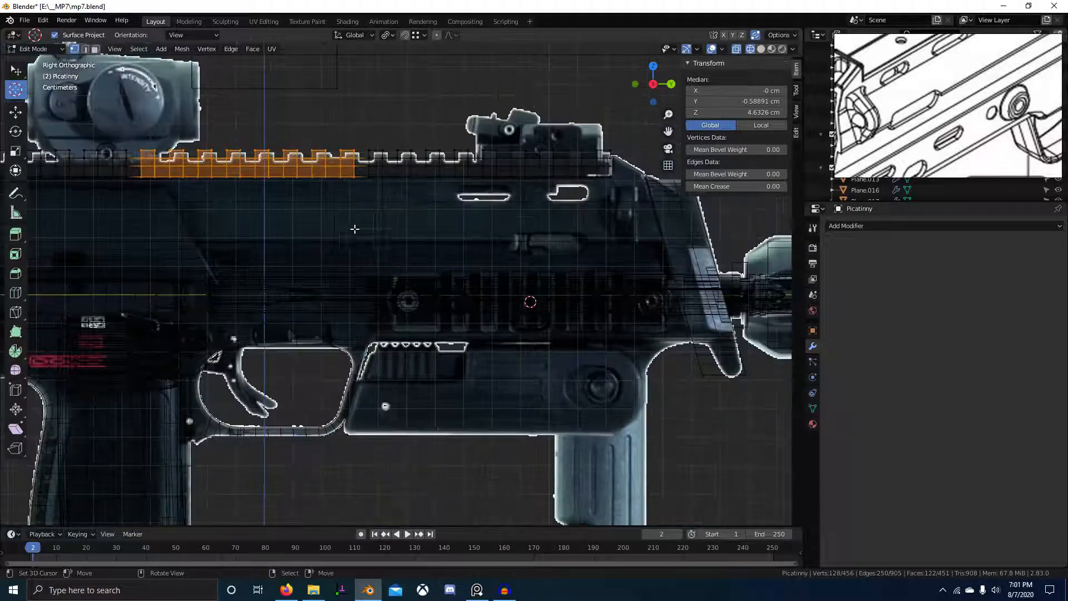
Duplicate the selected rail section in place, separate it into its own object, and open that object for editing.
key(shift+d)
right_click(440, 243)
key(p)
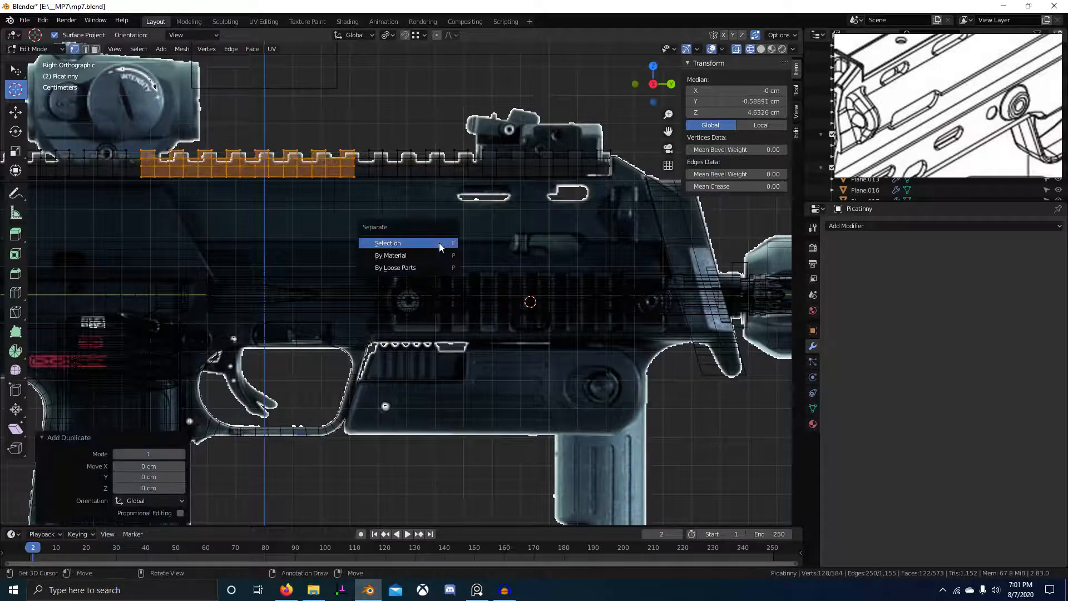
click(440, 244)
key(Tab)
click(307, 162)
key(Tab)
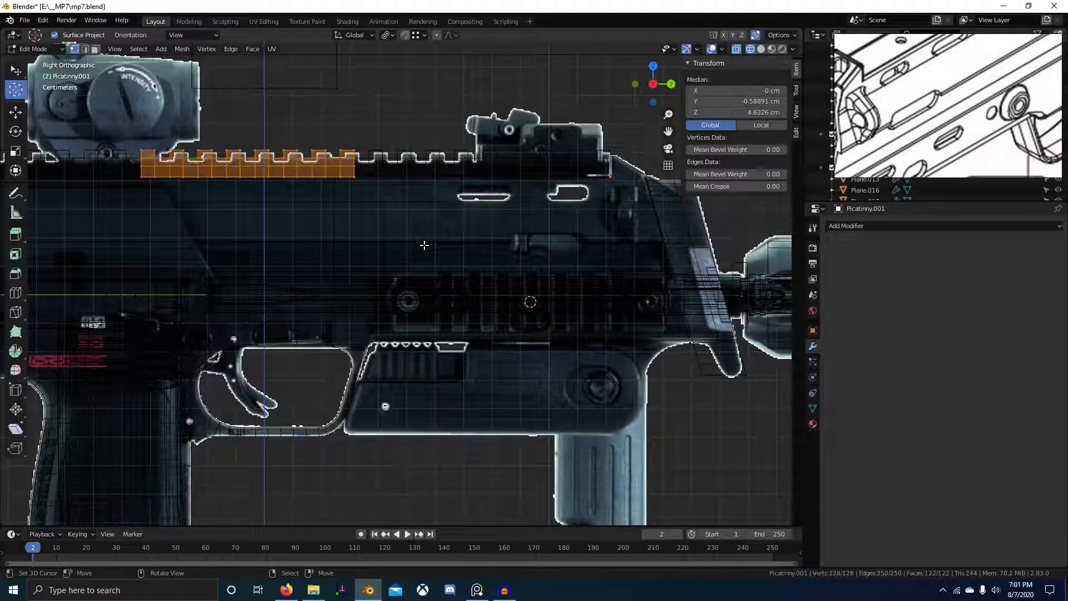
Rotate the separated rail piece 90° about Y and move it down and forward onto the handguard between the round screws.
scroll(421, 246, down, 1)
text(ry90)
key(Return)
scroll(345, 257, down, 4)
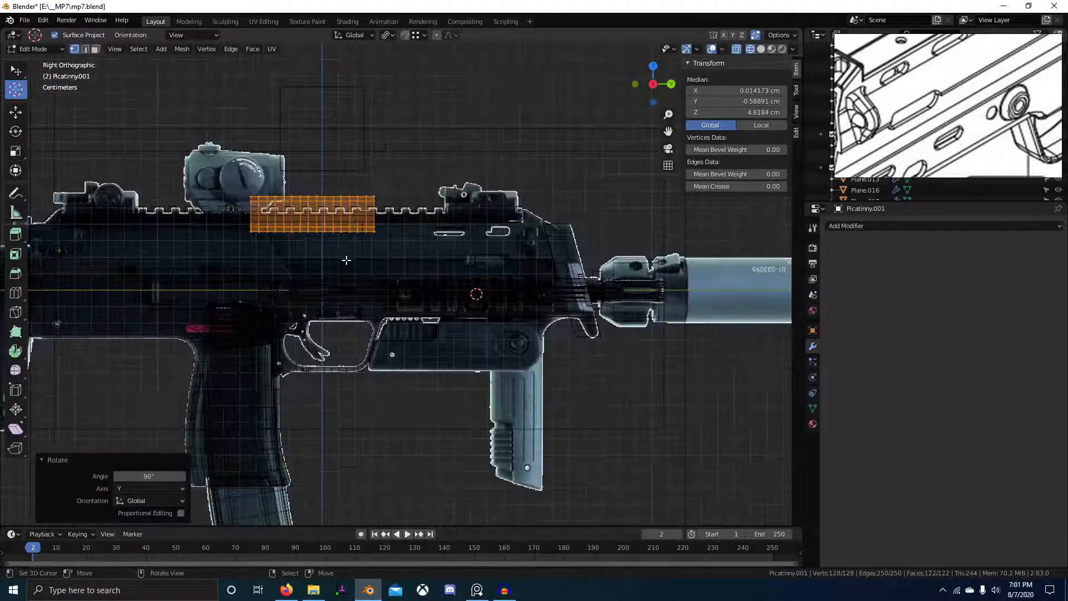
scroll(356, 260, up, 7)
key(g)
click(663, 431)
shift+middle_drag(595, 320, 535, 295)
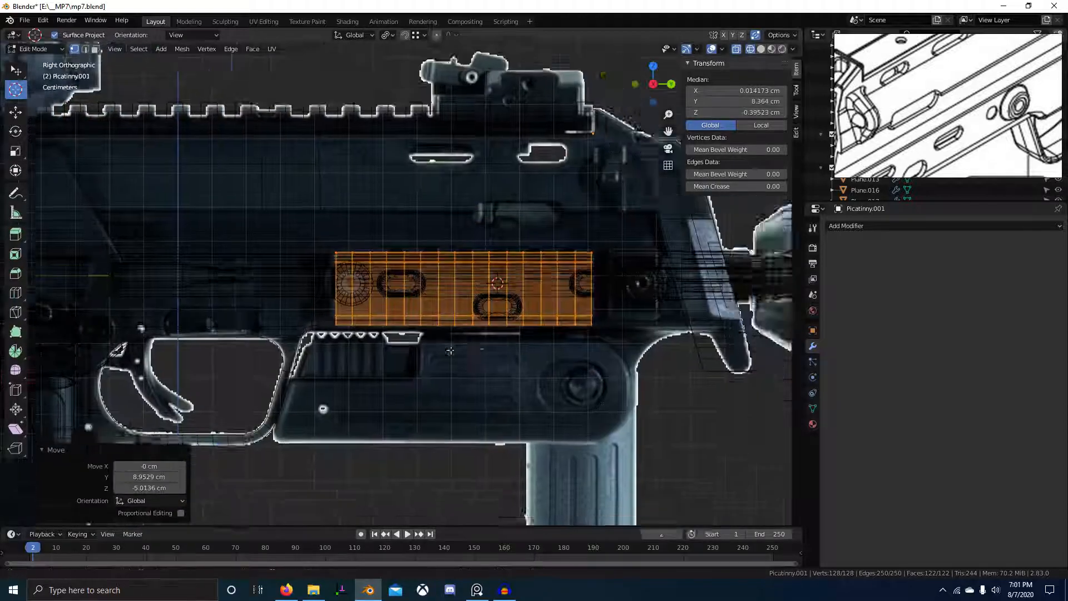
scroll(534, 294, up, 2)
key(g)
key(y)
click(535, 305)
Snap the rail piece to the 3D cursor keeping its offset, and check its placement from the front.
key(z)
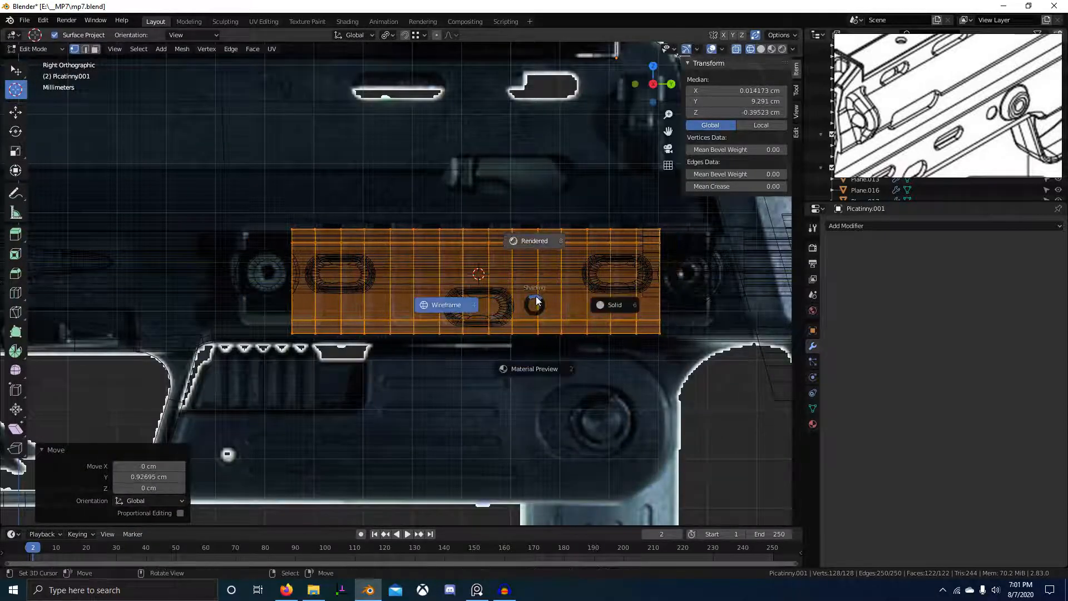
key(Escape)
key(shift+s)
click(400, 290)
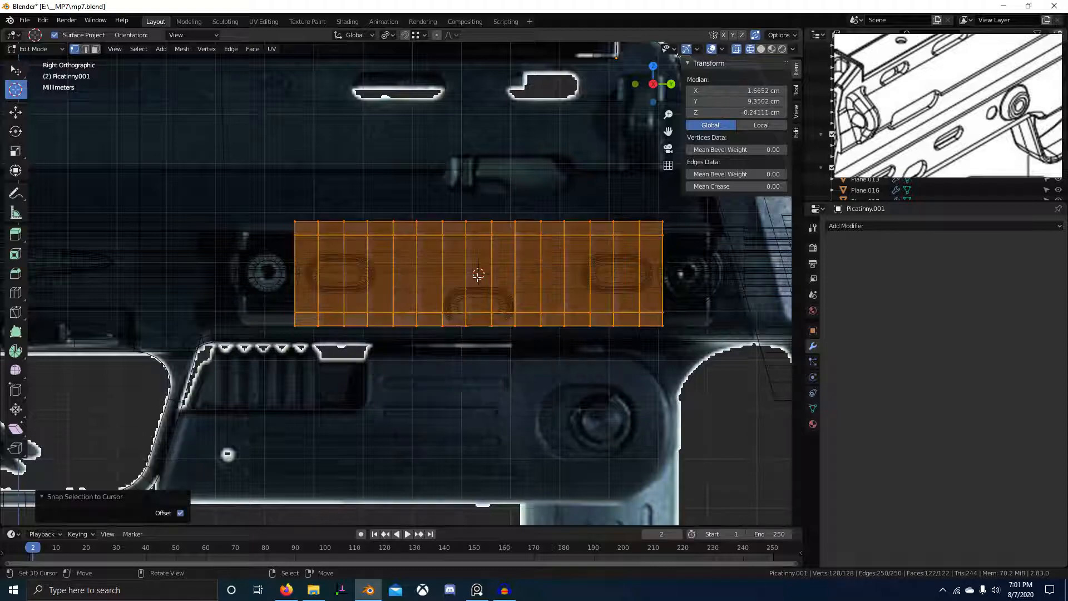
shift+middle_drag(581, 297, 495, 307)
key(KP_1)
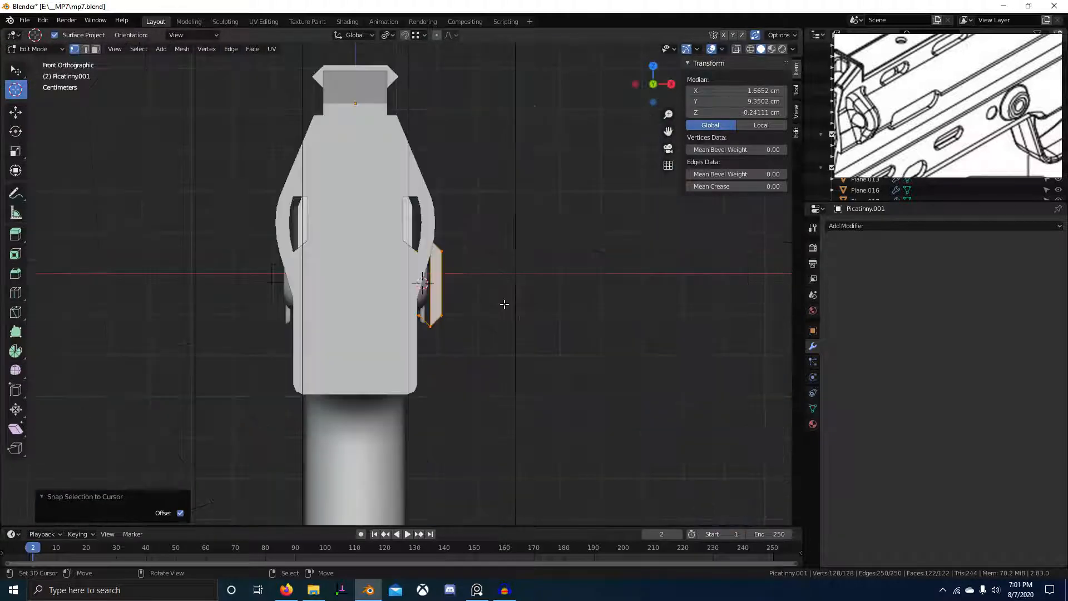
Lengthen the side rail by scaling only its two end faces apart along Y by about 1.27, reaching over both round screws.
key(KP_3)
key(z)
click(445, 300)
key(alt+a)
key(b)
drag(242, 219, 271, 356)
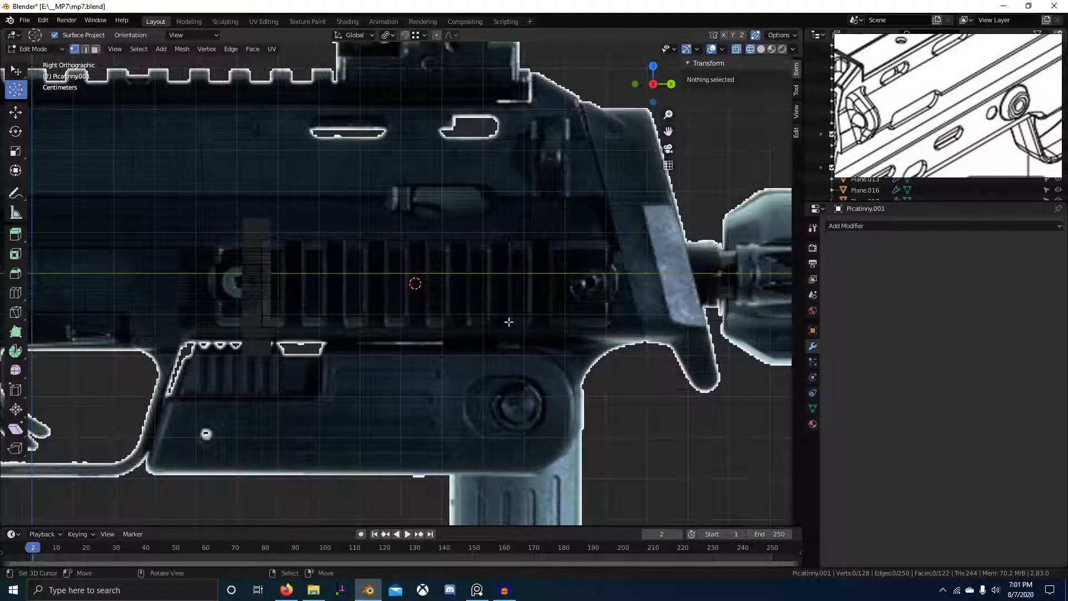
key(b)
drag(242, 218, 271, 354)
key(b)
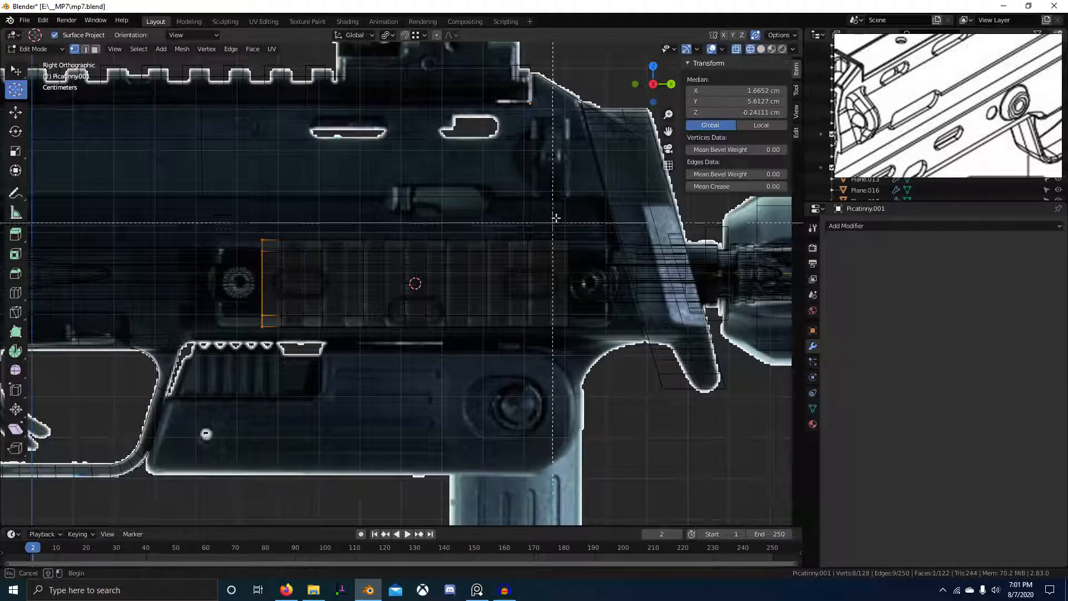
key(period)
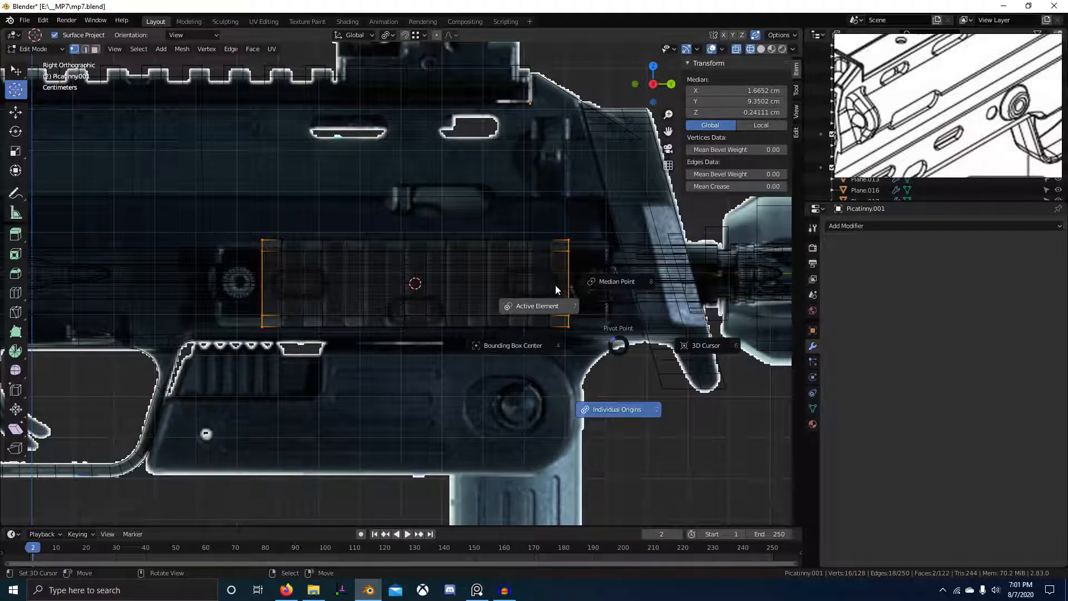
click(555, 290)
key(s)
key(y)
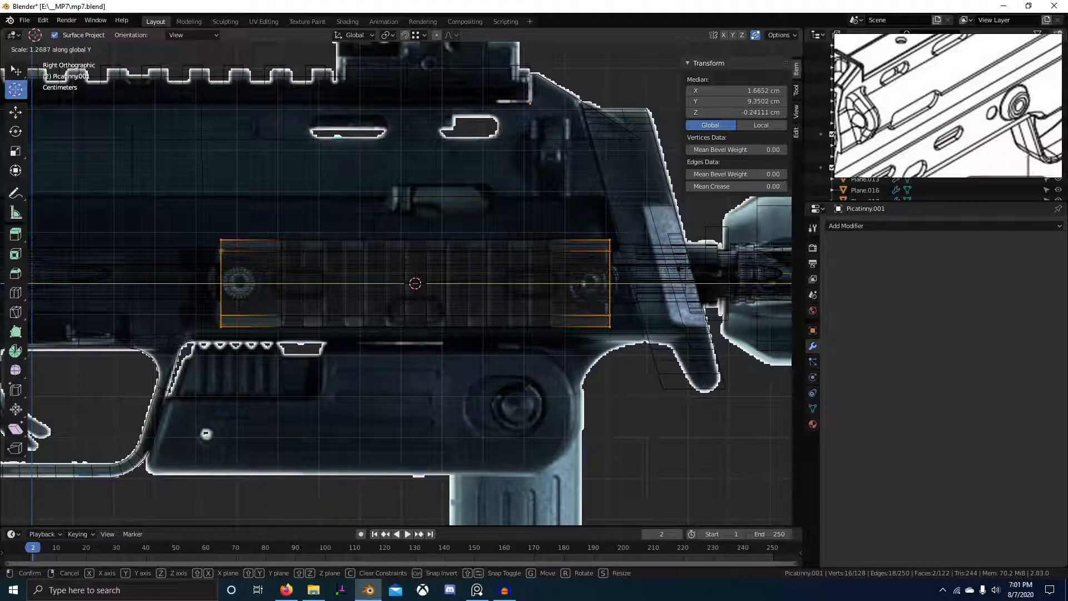
key(Return)
Move the whole side rail outward from the handguard about 0.58 cm along X.
middle_drag(568, 328, 555, 393)
key(a)
key(g)
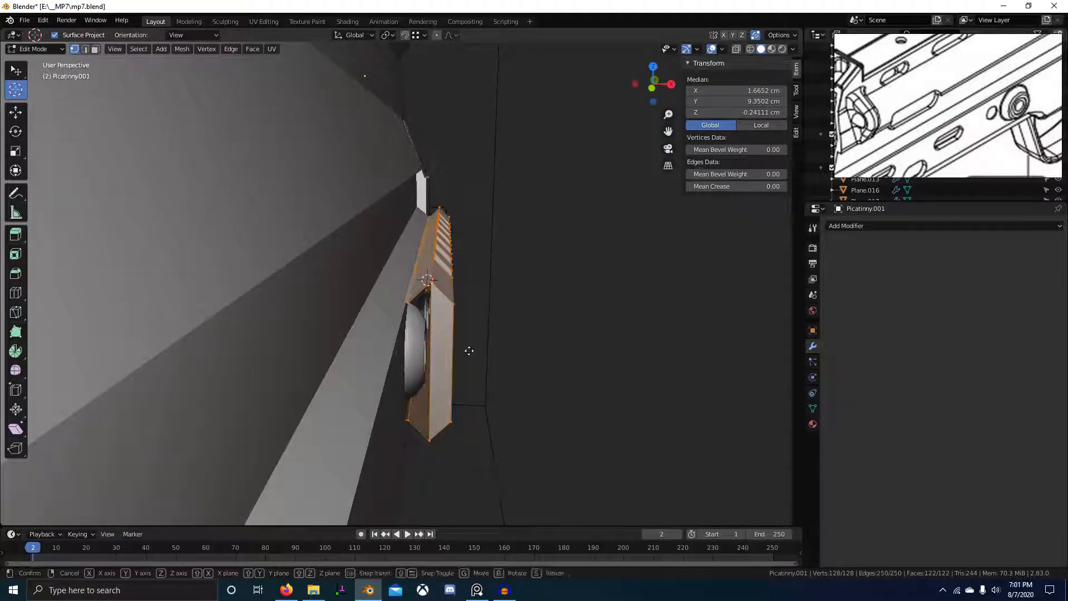
key(x)
click(500, 356)
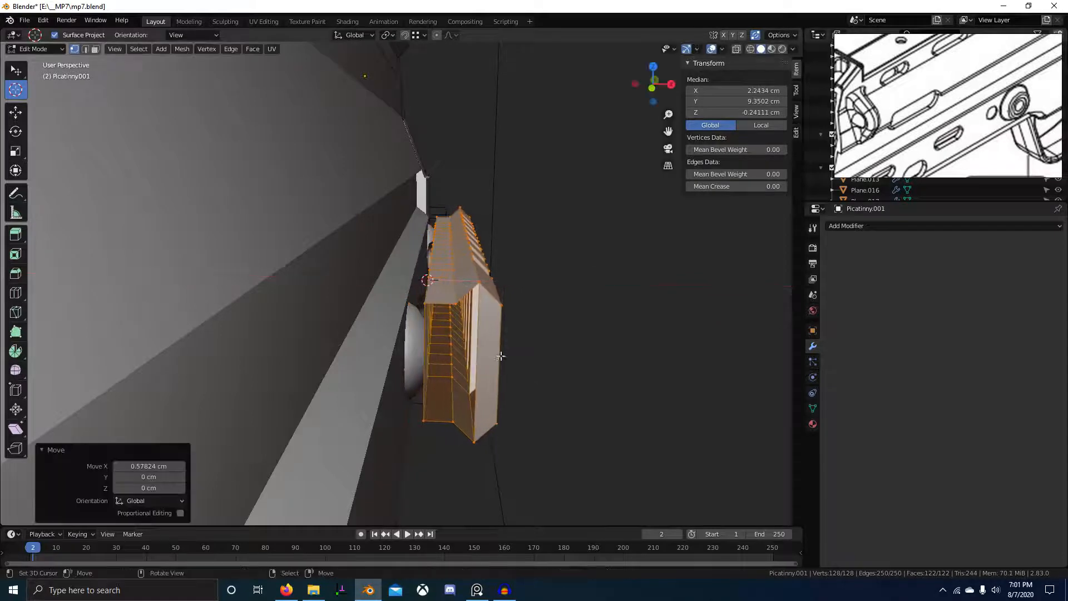
Close the open rear and front ends of the side rail with faces.
middle_drag(500, 356, 477, 296)
key(2)
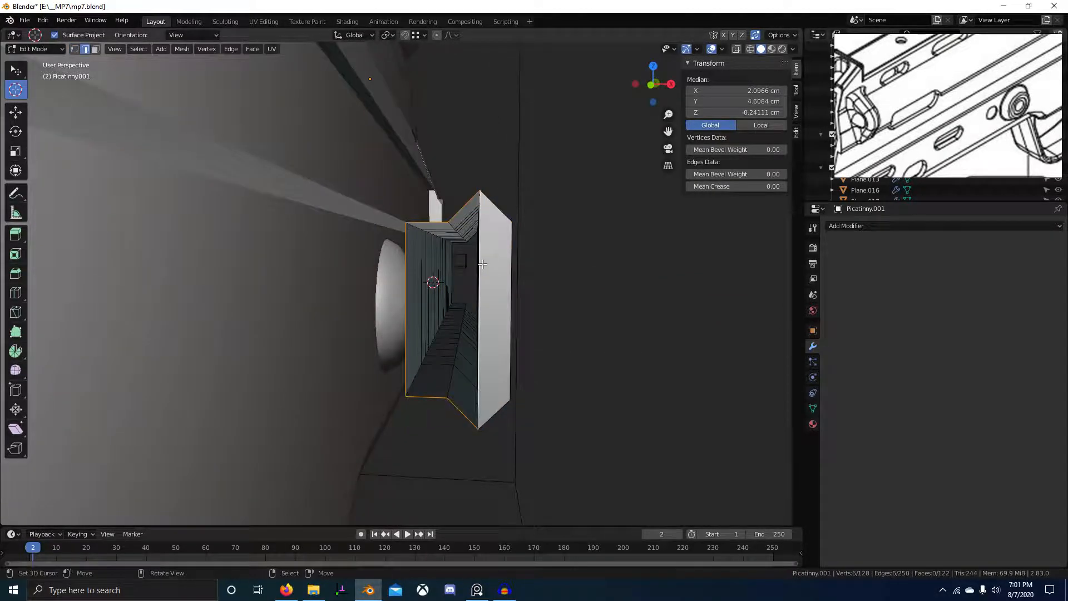
key(f)
middle_drag(483, 264, 301, 361)
key(f)
middle_drag(438, 346, 410, 327)
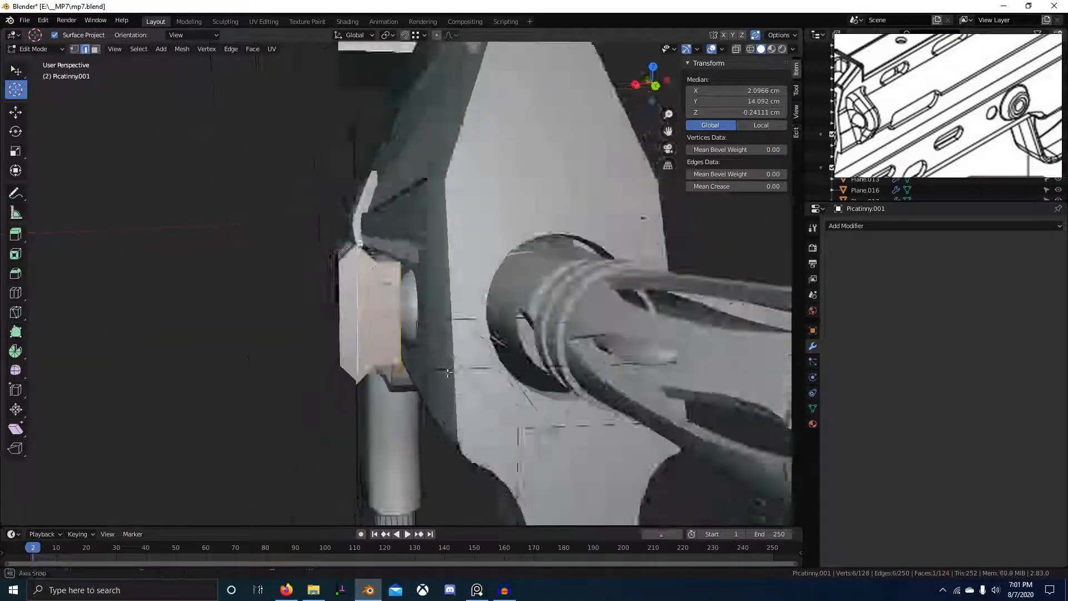
Fine-adjust the whole side rail along X against the handguard side in wireframe, and return to solid shading with nothing selected.
scroll(372, 284, up, 3)
key(a)
scroll(384, 329, up, 2)
key(z)
click(311, 331)
key(g)
key(x)
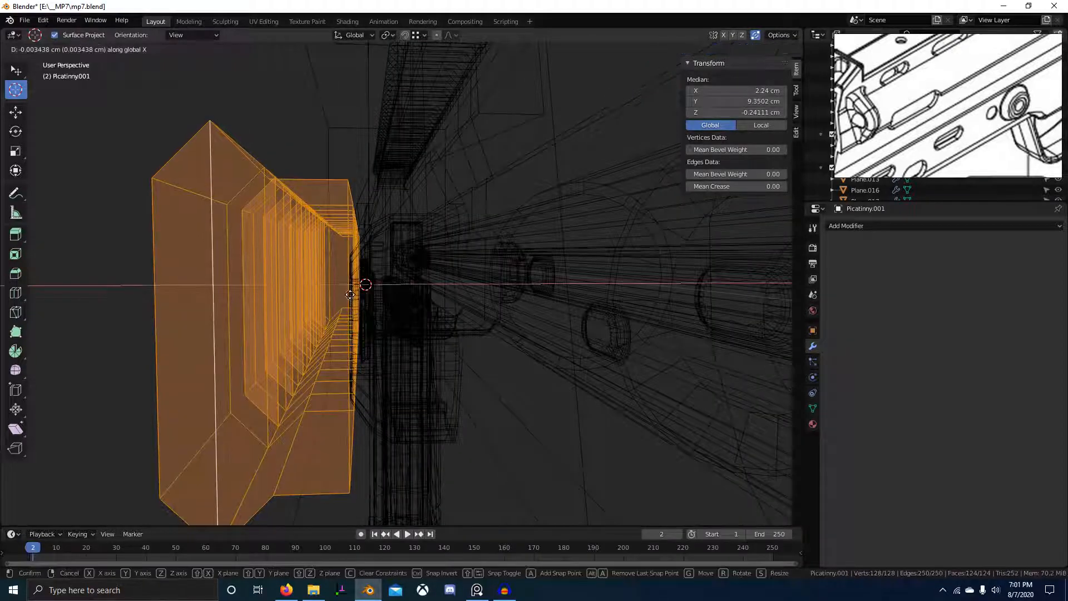
click(348, 266)
scroll(348, 266, down, 4)
key(shift+z)
mouse_move(356, 278)
middle_down()
mouse_move(585, 411)
mouse_move(586, 356)
mouse_move(606, 388)
mouse_move(556, 406)
mouse_move(542, 392)
middle_up()
key(alt+a)
Examine the reference photos and line drawing for the side rail's end shape, screw mounting and front profile.
scroll(585, 411, down, 5)
scroll(1007, 121, down, 6)
mouse_move(1007, 121)
middle_down()
mouse_move(1025, 93)
mouse_move(987, 101)
mouse_move(980, 89)
middle_up()
scroll(979, 89, up, 2)
scroll(941, 83, up, 10)
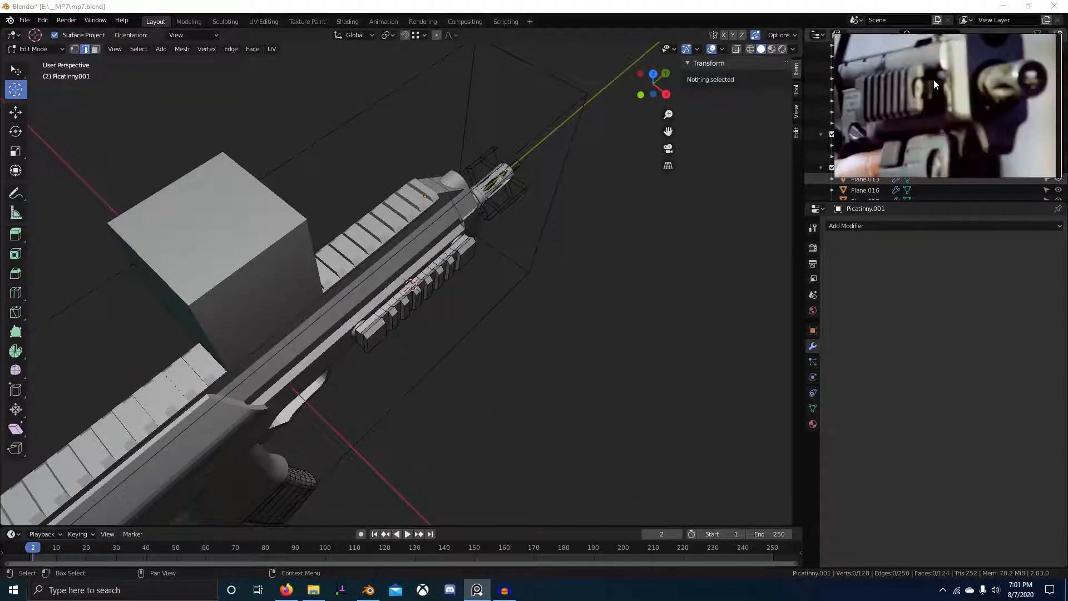
scroll(949, 96, down, 5)
scroll(903, 115, up, 6)
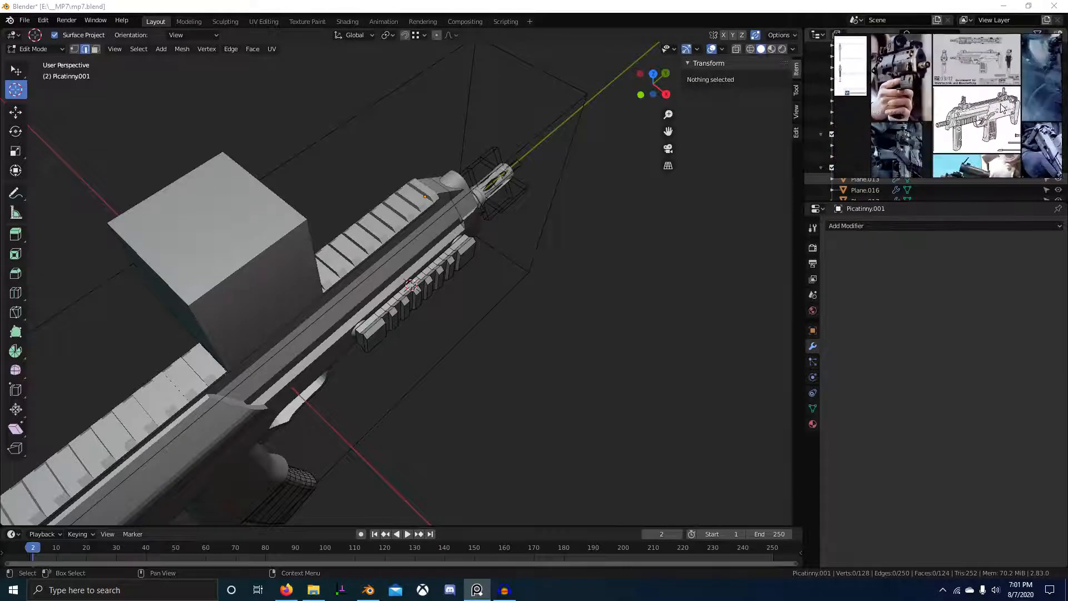
scroll(903, 115, up, 4)
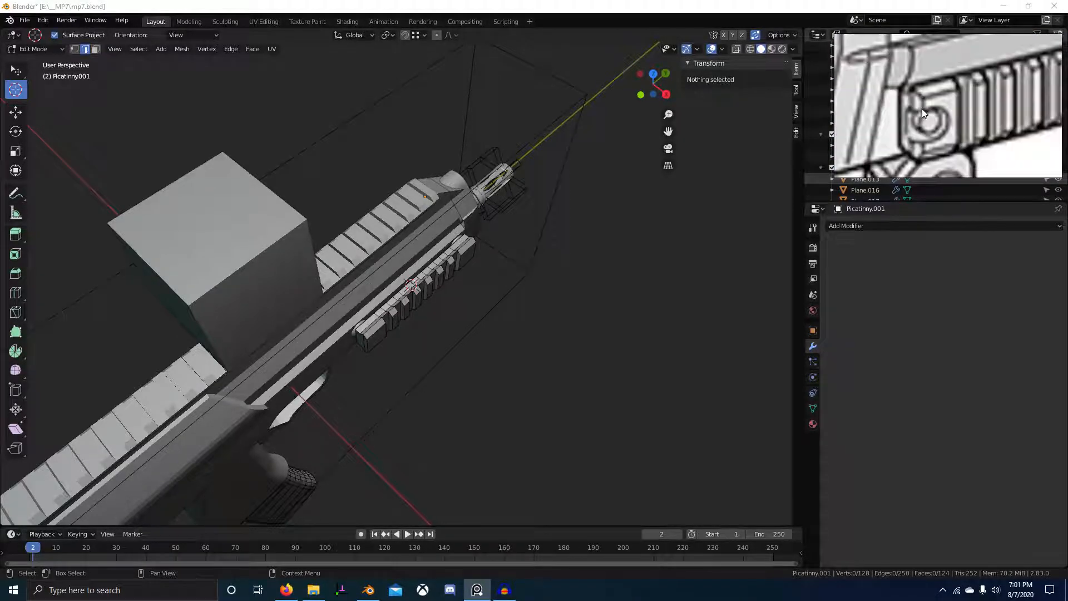
scroll(896, 109, down, 3)
scroll(896, 109, down, 8)
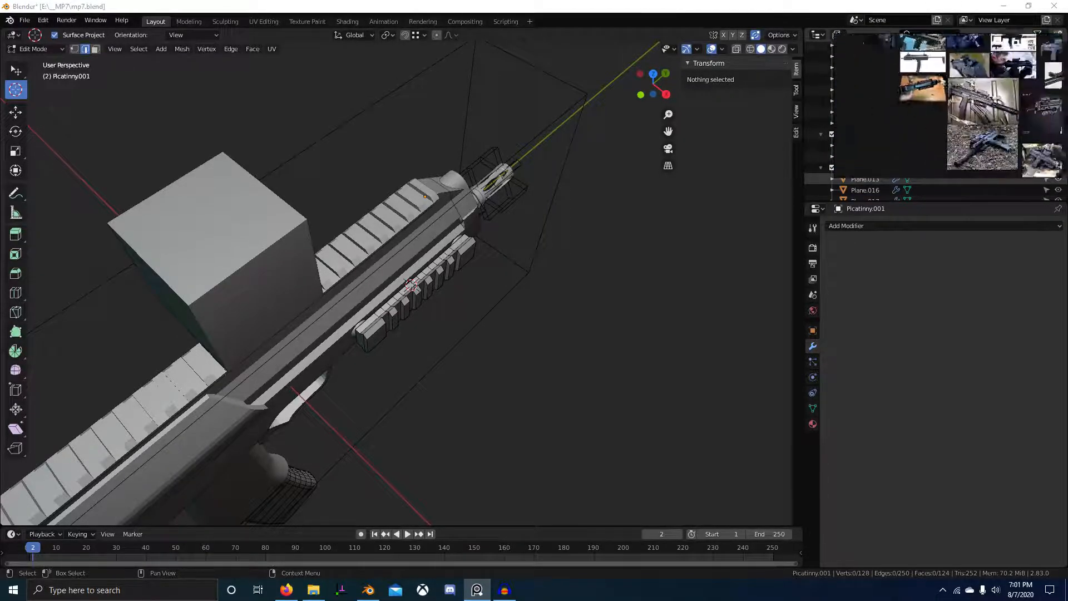
scroll(966, 93, up, 10)
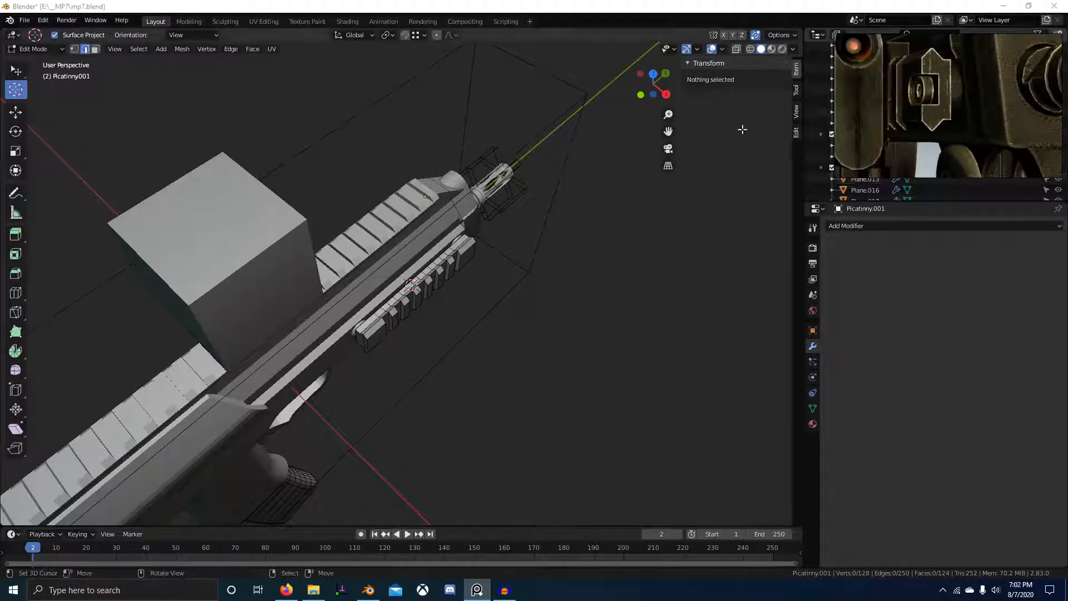
Leave the side rail's mesh editing and set up the right-side wireframe view over the reference image.
middle_drag(547, 292, 457, 238)
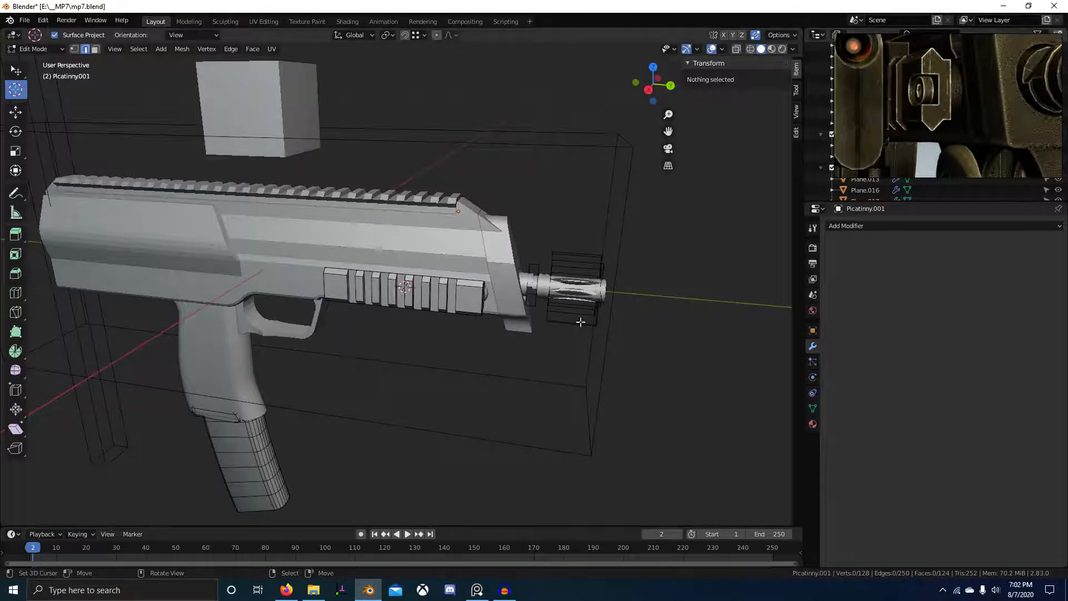
middle_drag(504, 316, 474, 295)
key(Tab)
scroll(479, 281, down, 3)
key(KP_3)
key(shift+z)
scroll(467, 291, up, 7)
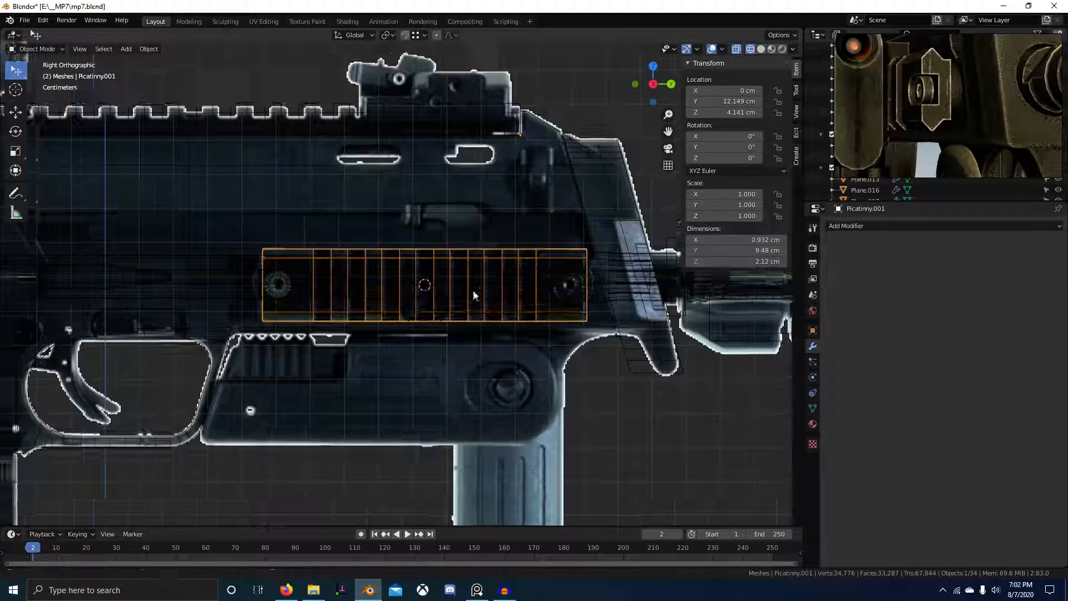
Add a cube to the scene and clear its location to the world origin.
scroll(474, 295, up, 3)
key(shift+a)
click(542, 273)
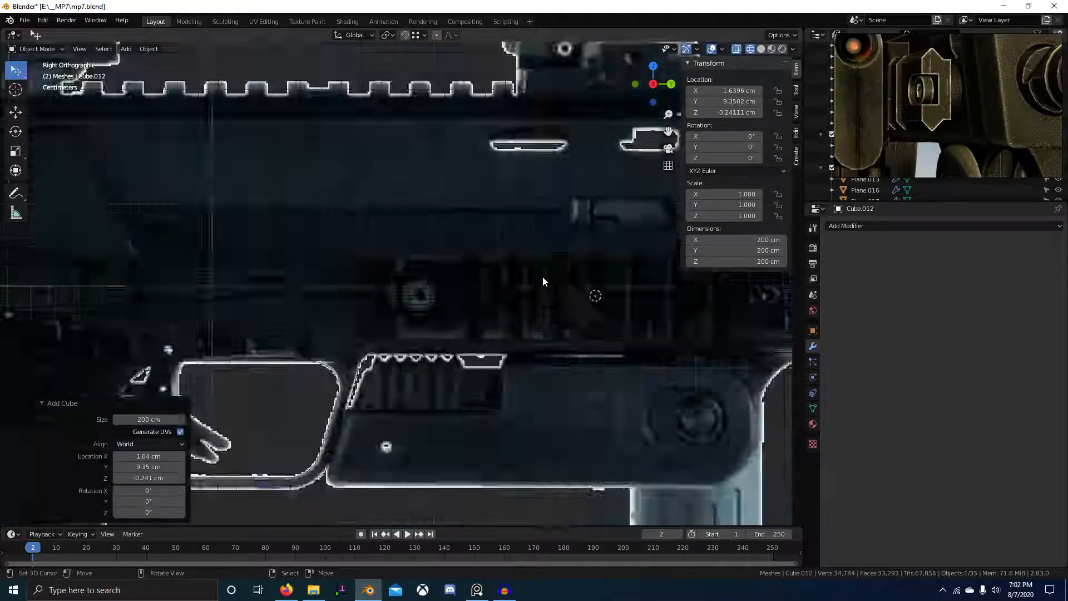
scroll(551, 289, down, 4)
key(alt+g)
scroll(490, 298, up, 4)
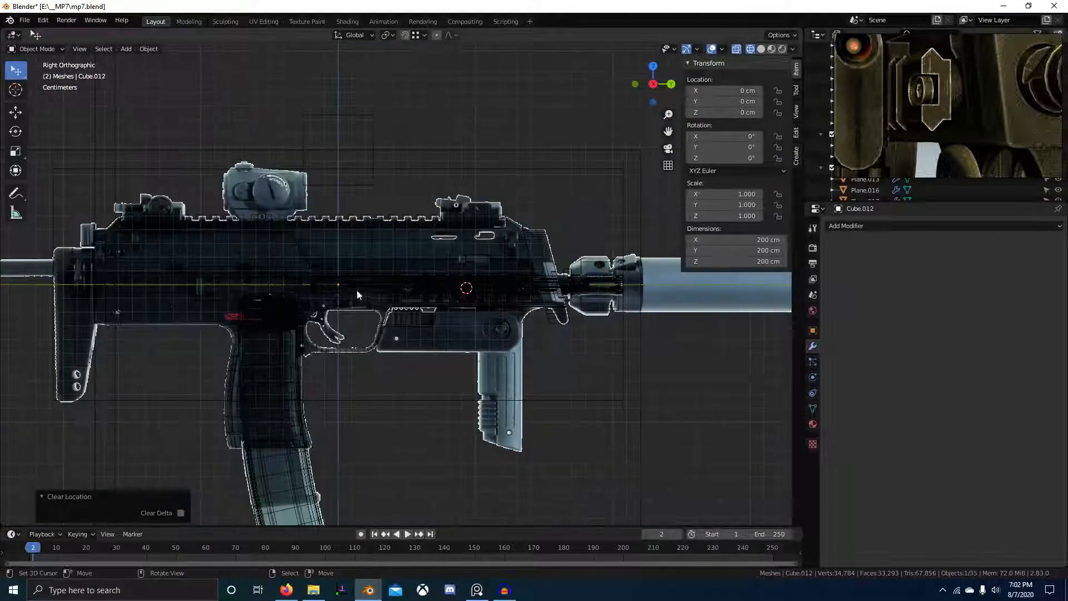
middle_drag(435, 289, 347, 322)
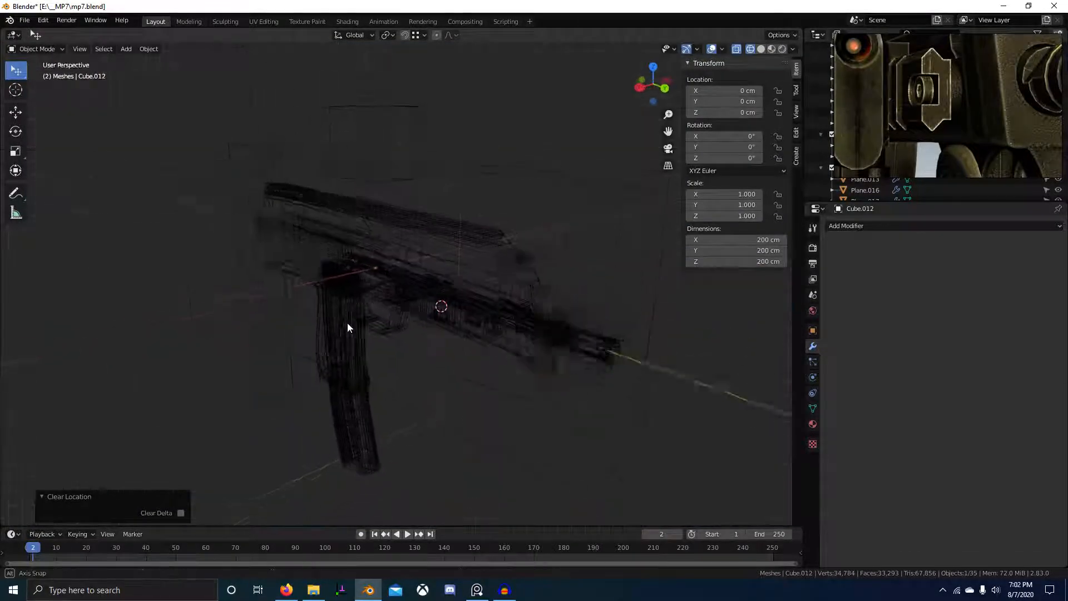
Scale the new cube down by factors of 0.1 to 2 cm per side and apply its scale.
scroll(347, 322, down, 6)
text(s.1)
key(Return)
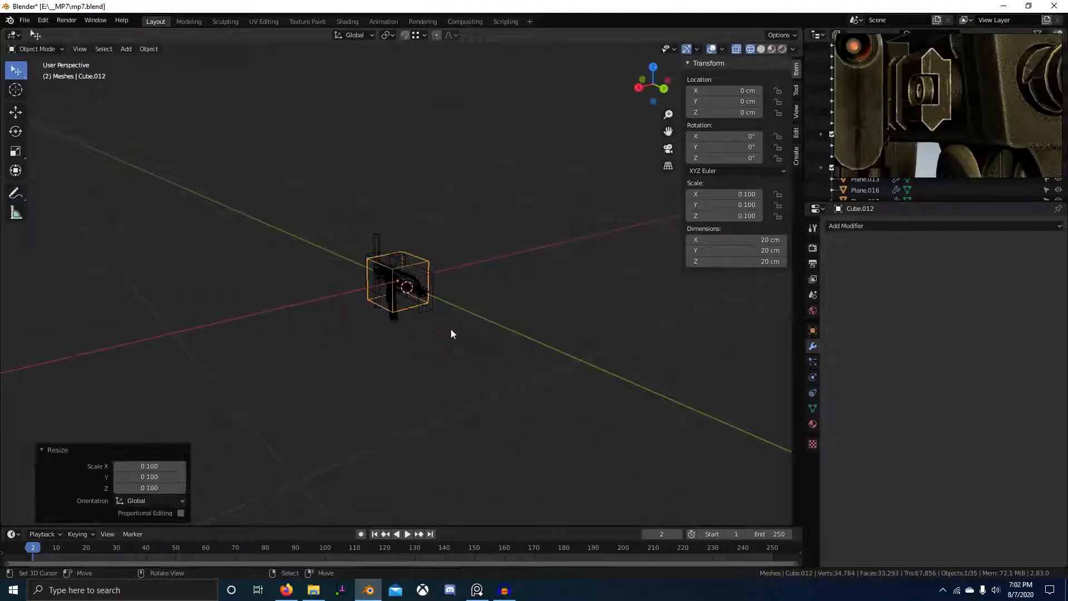
scroll(450, 329, up, 3)
key(ctrl+a)
click(464, 319)
scroll(433, 331, up, 5)
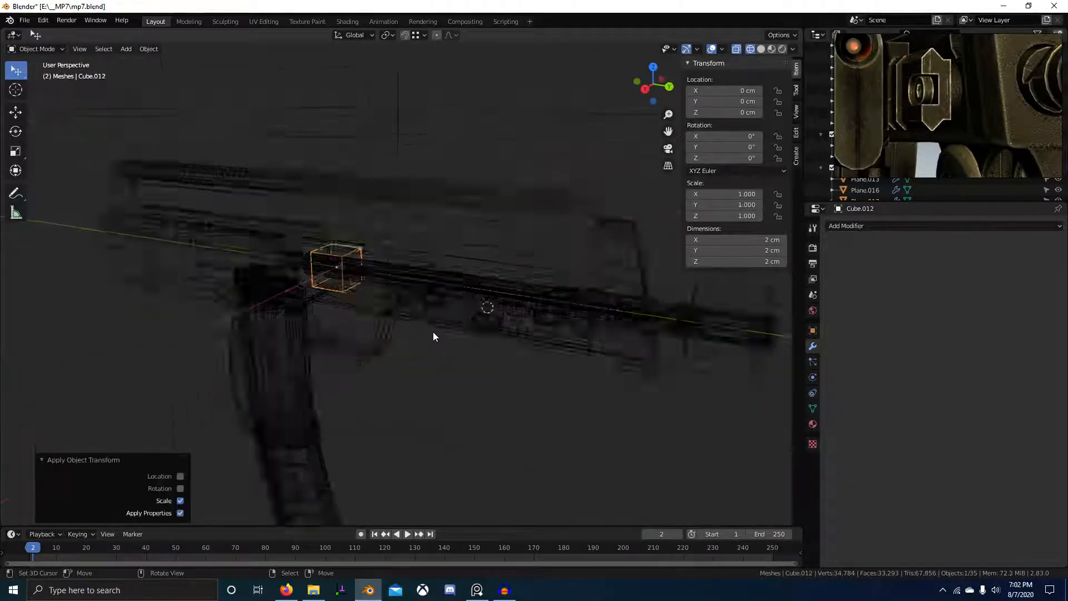
Set the side rail's origin to its geometry.
scroll(433, 332, up, 5)
click(568, 305)
right_click(576, 303)
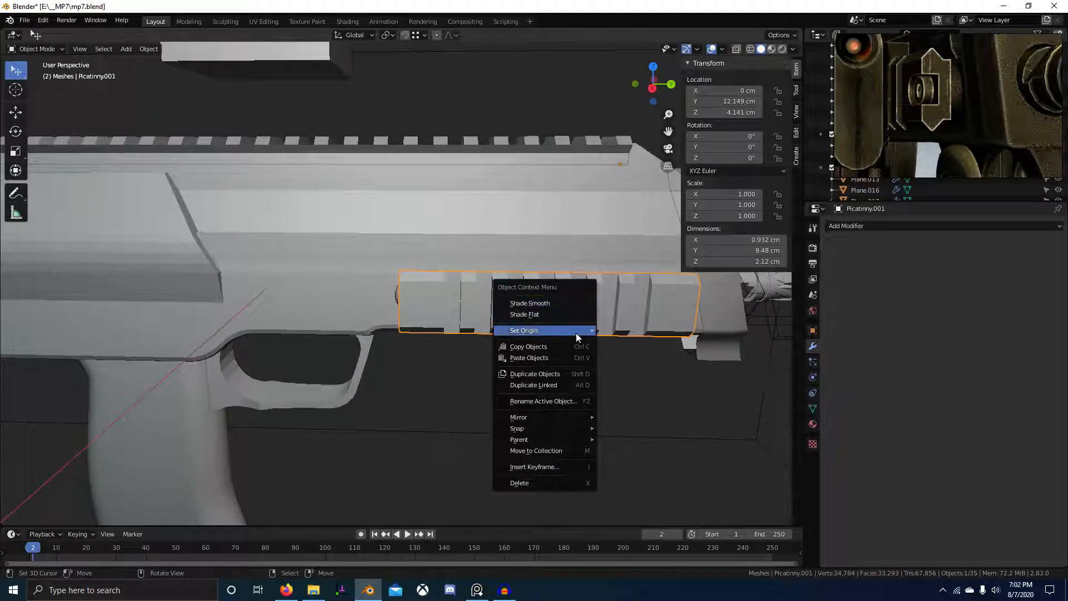
mouse_move(577, 332)
click(670, 339)
Snap the small cube to the 3D cursor inside the side rail.
key(shift+z)
click(297, 253)
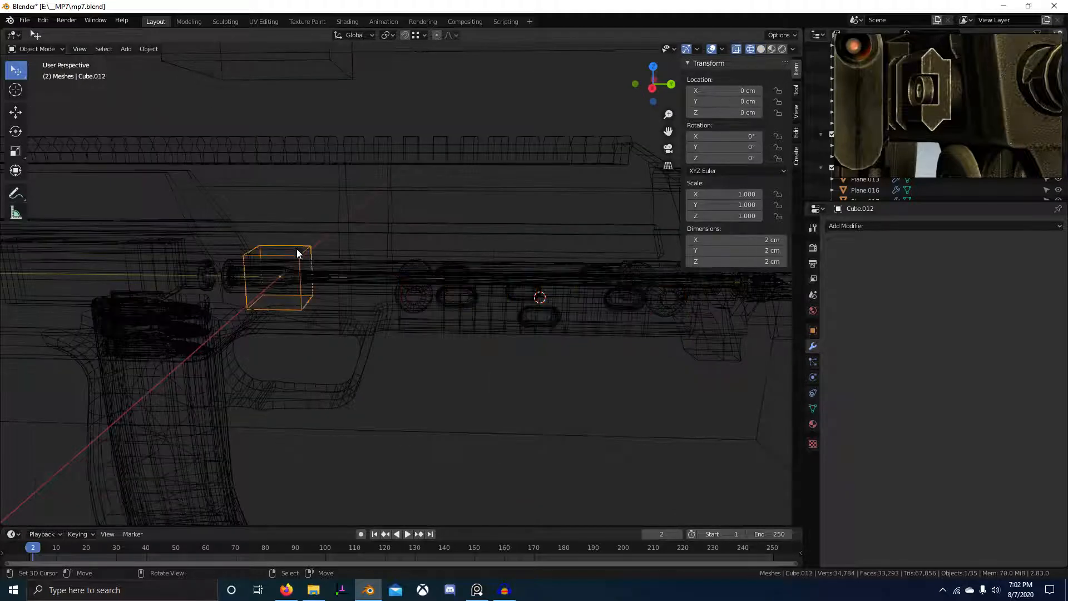
key(shift+s)
key(Escape)
key(shift+s)
click(418, 202)
scroll(484, 295, up, 6)
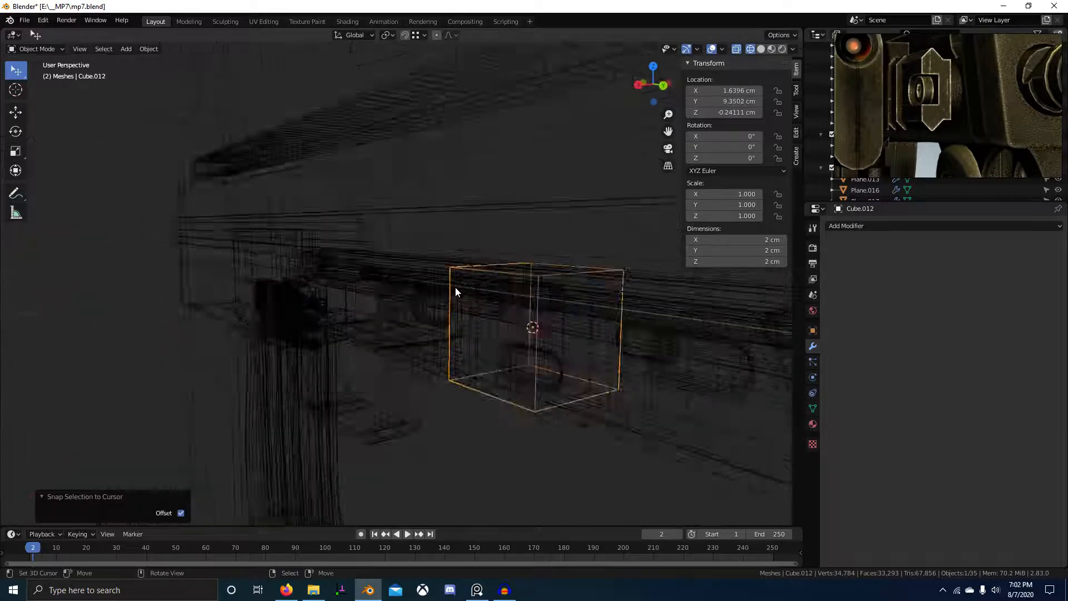
middle_drag(455, 286, 533, 310)
key(shift+z)
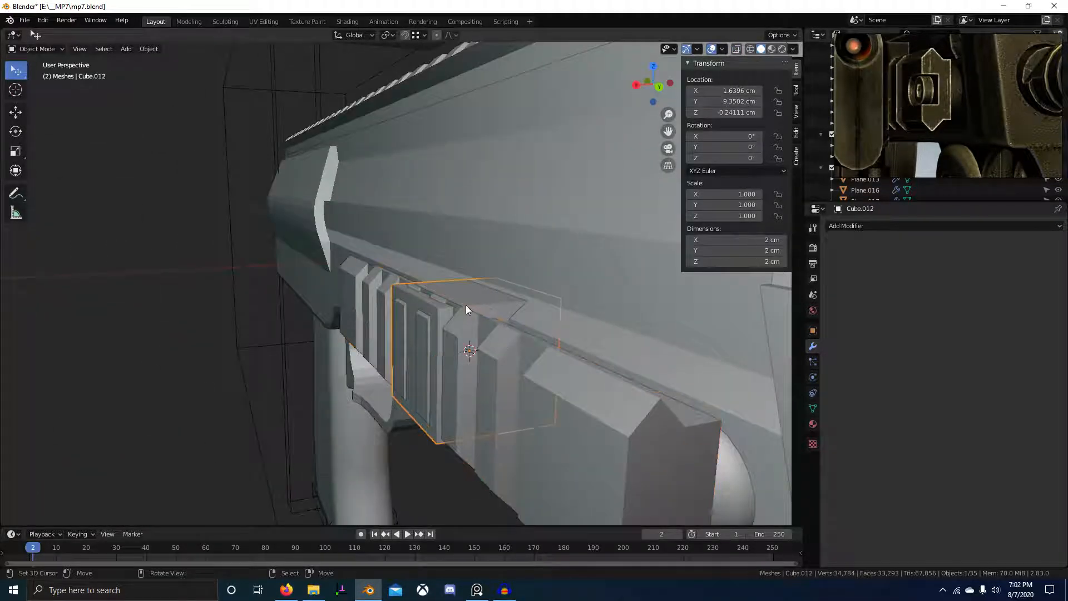
Move the cube about 1.39 cm outward along X and scale it uniformly to about 1.22 cm.
key(g)
key(x)
click(397, 348)
scroll(397, 348, down, 3)
middle_drag(396, 347, 573, 348)
key(s)
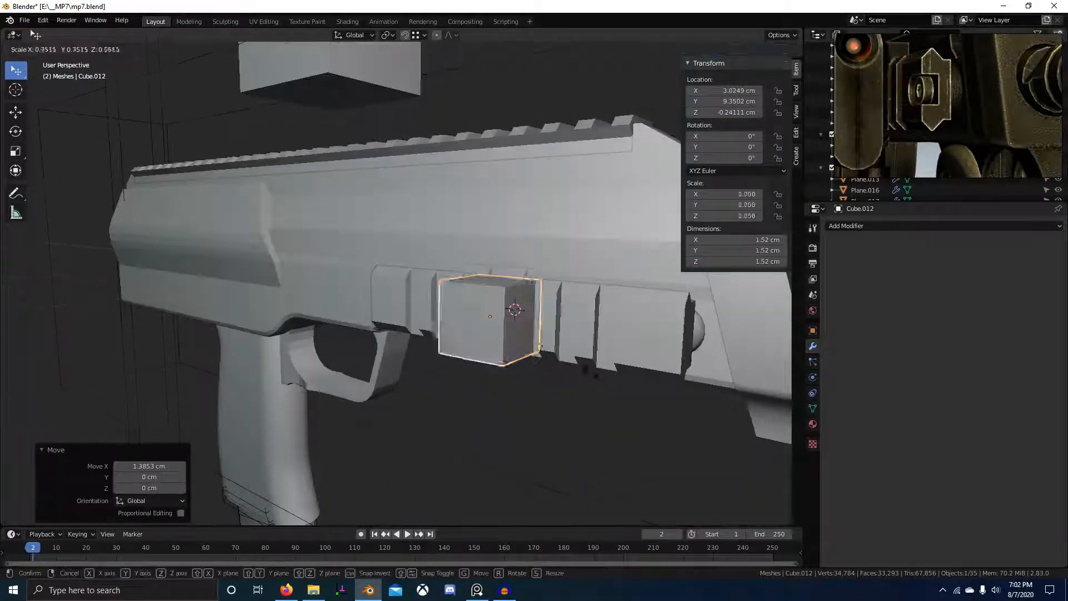
click(548, 337)
Move the cube along Y to the side rail's rear end, at about Y 4.86 cm.
key(g)
key(y)
click(438, 320)
scroll(438, 320, up, 3)
middle_drag(438, 320, 574, 285)
key(g)
key(y)
click(582, 282)
Subtract the cube from the side rail with a Boolean difference and select the cube as the cutter.
shift+click(464, 249)
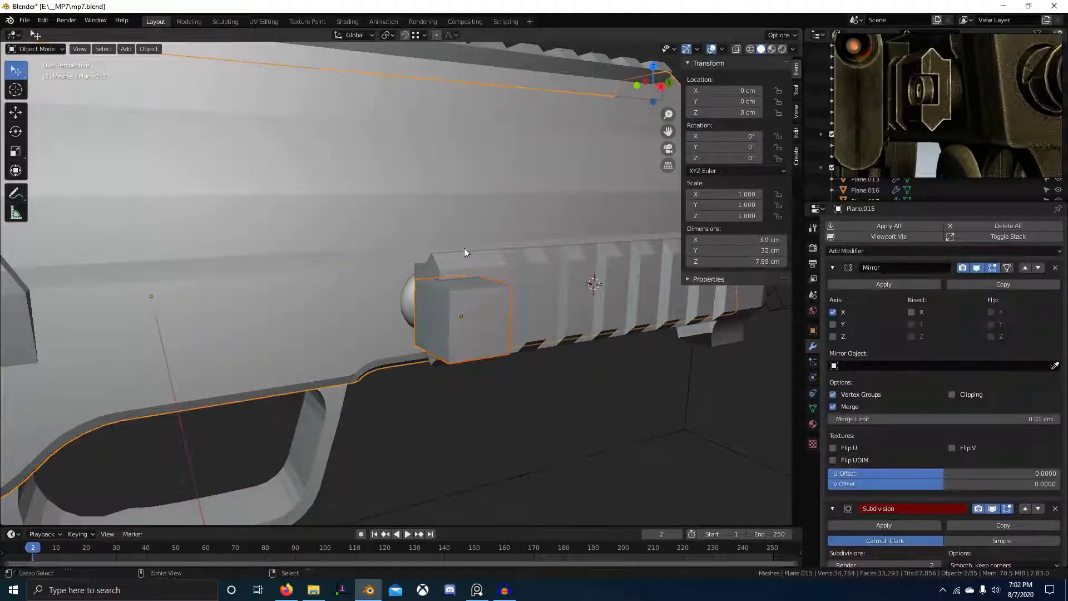
shift+click(469, 286)
key(ctrl+minus)
click(466, 292)
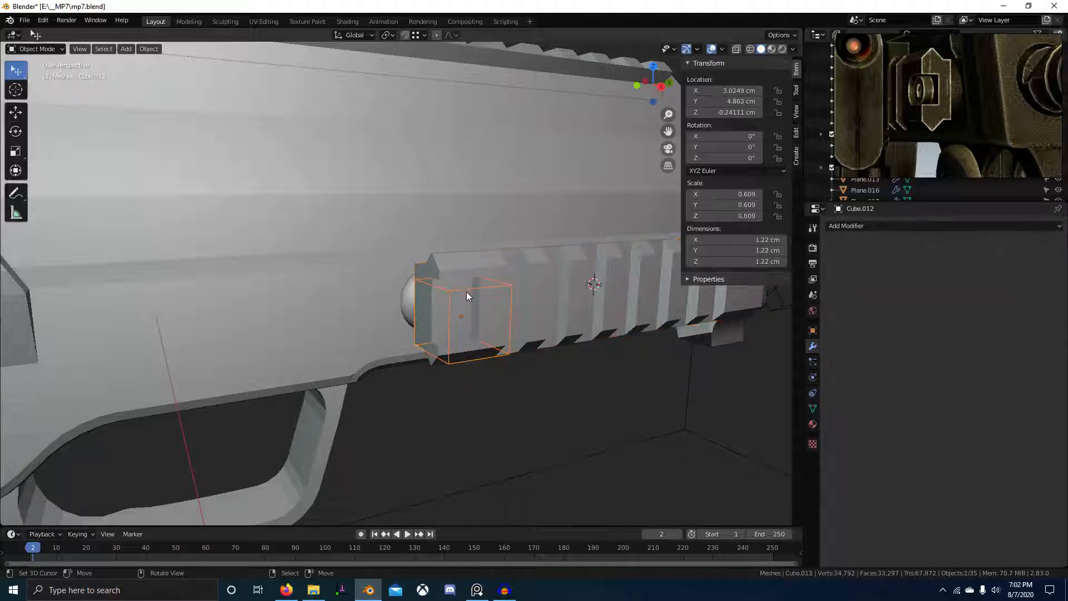
Fit the cutter around the rail screw in the side reference by scaling it to about 1.06 cm, with a height of about 0.99 cm.
key(KP_3)
key(shift+z)
scroll(421, 284, up, 8)
key(s)
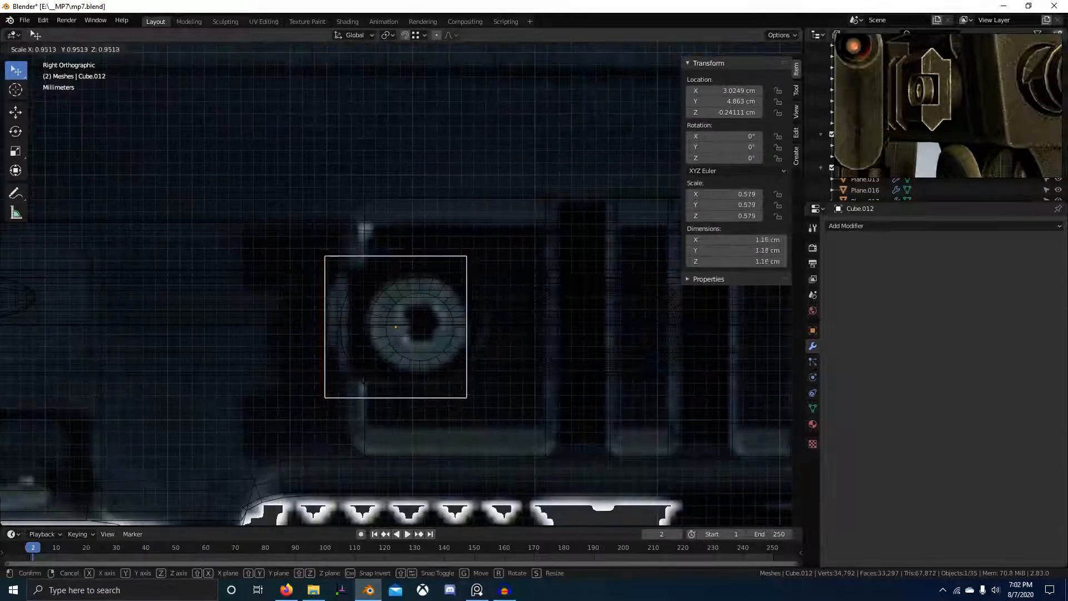
click(551, 279)
key(s)
key(z)
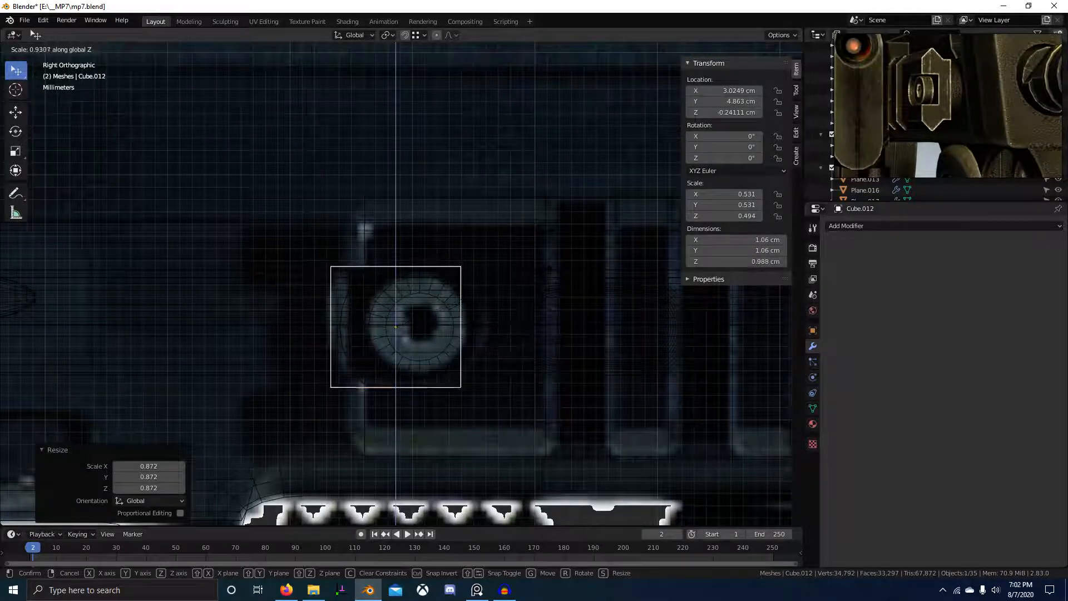
click(477, 293)
key(z)
click(550, 304)
Adjust the cutter along X to about 2.76 cm so the notch depth in the rail's end matches the reference photo.
middle_drag(424, 306, 580, 317)
key(g)
key(x)
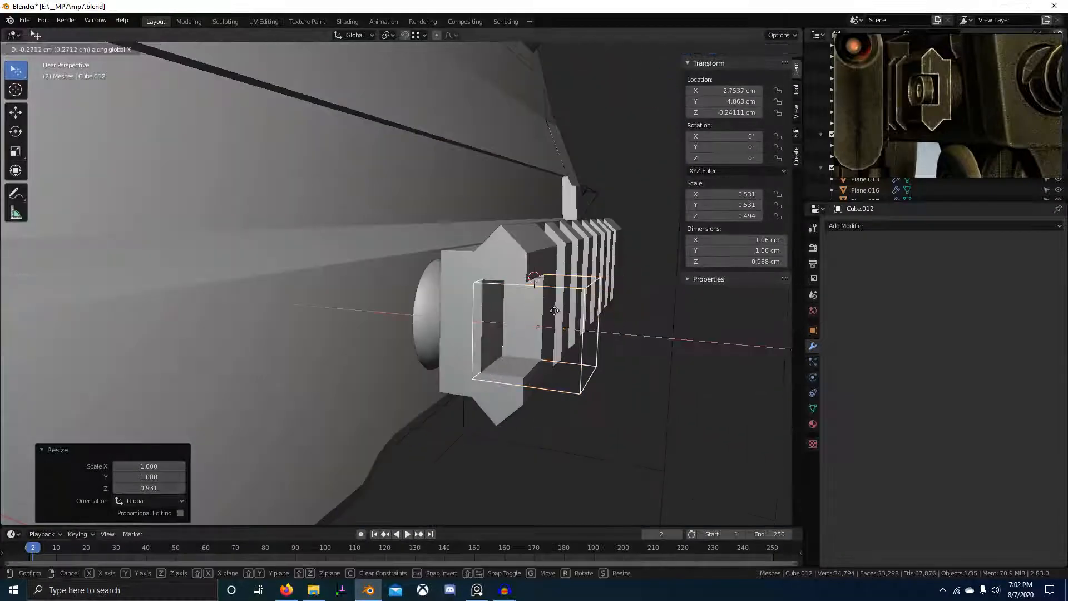
click(551, 309)
key(alt+Tab)
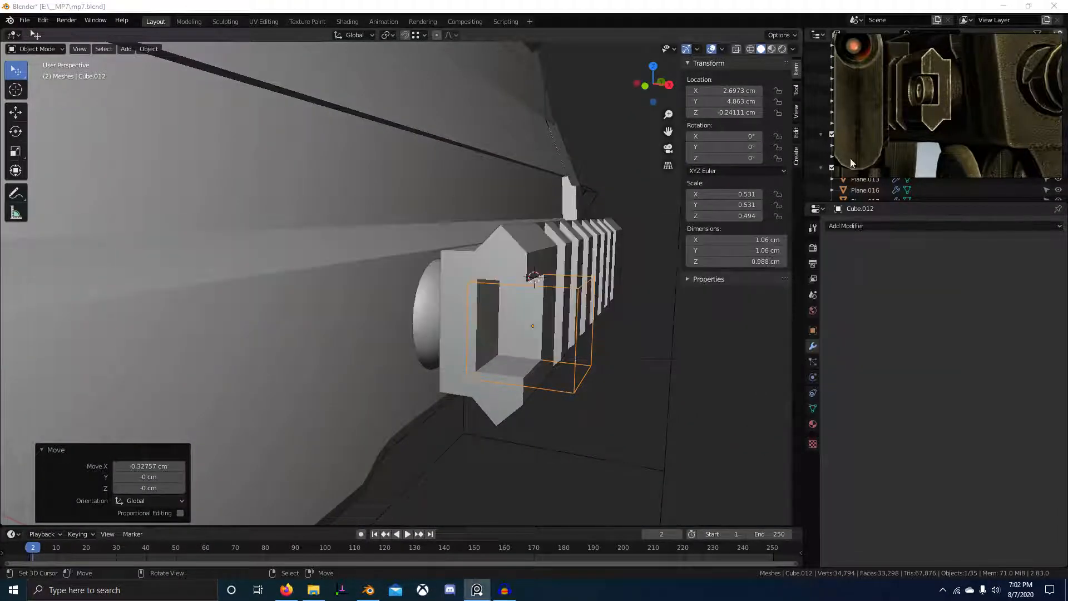
middle_drag(523, 281, 526, 283)
key(g)
key(x)
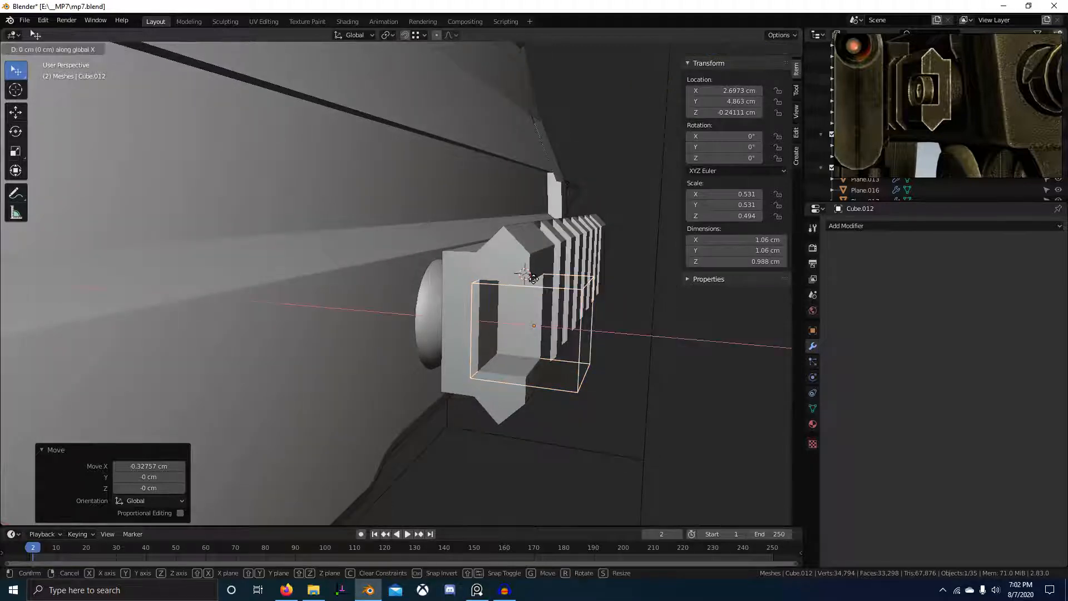
click(596, 275)
Add a Mirror modifier to the cutter with the side rail as mirror object, mirroring the notch along Y to the front end.
scroll(627, 291, down, 4)
middle_drag(627, 292, 436, 317)
click(931, 226)
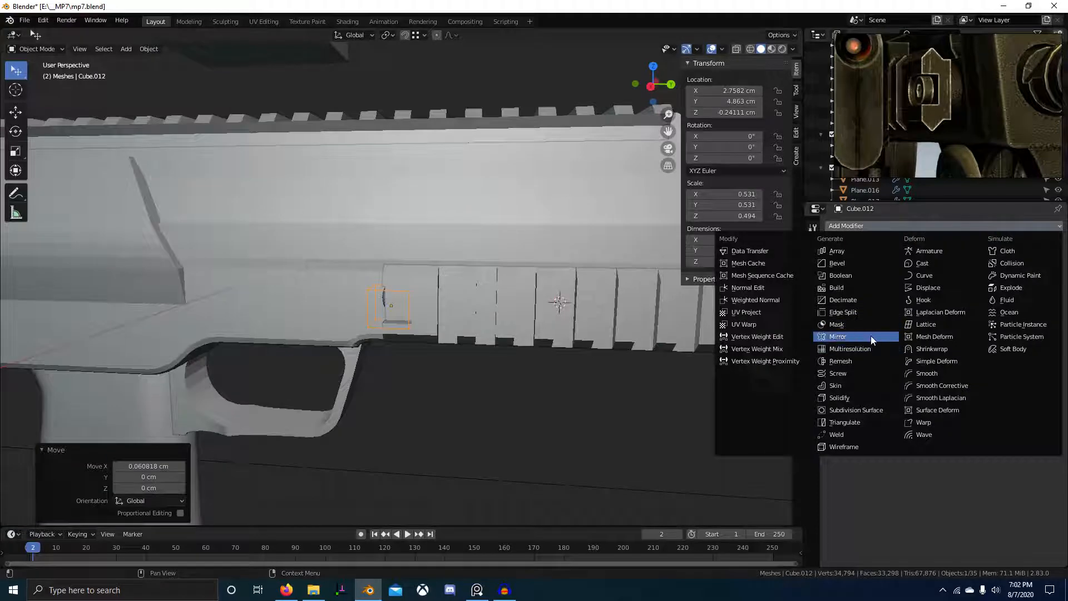
click(872, 337)
click(640, 303)
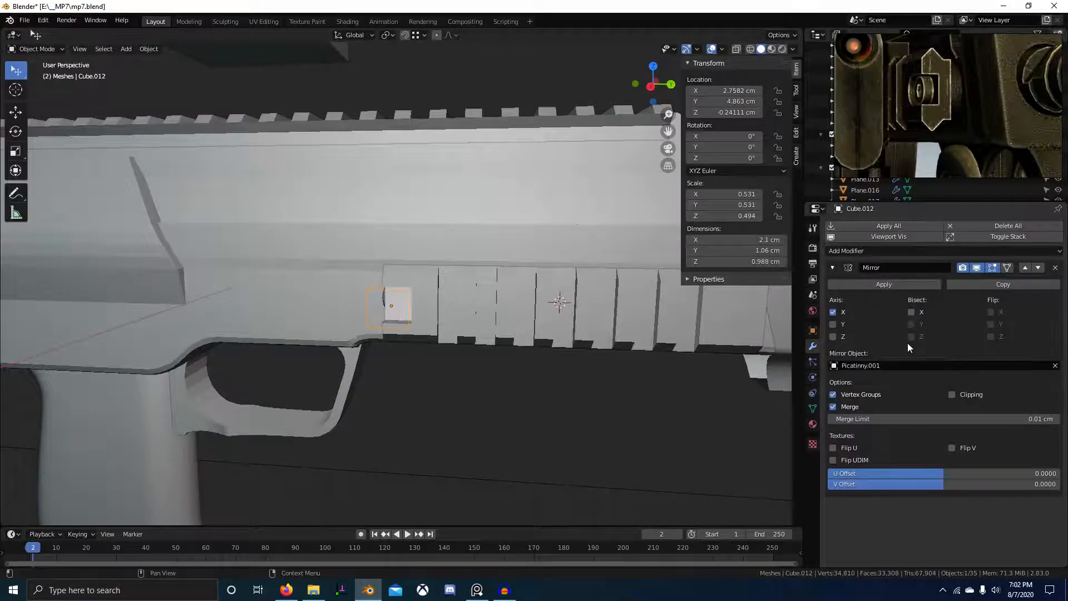
scroll(603, 327, down, 5)
middle_drag(603, 327, 469, 162)
Add a Mirror modifier to the side rail on X with the receiver body Plane.015 as mirror object.
click(469, 162)
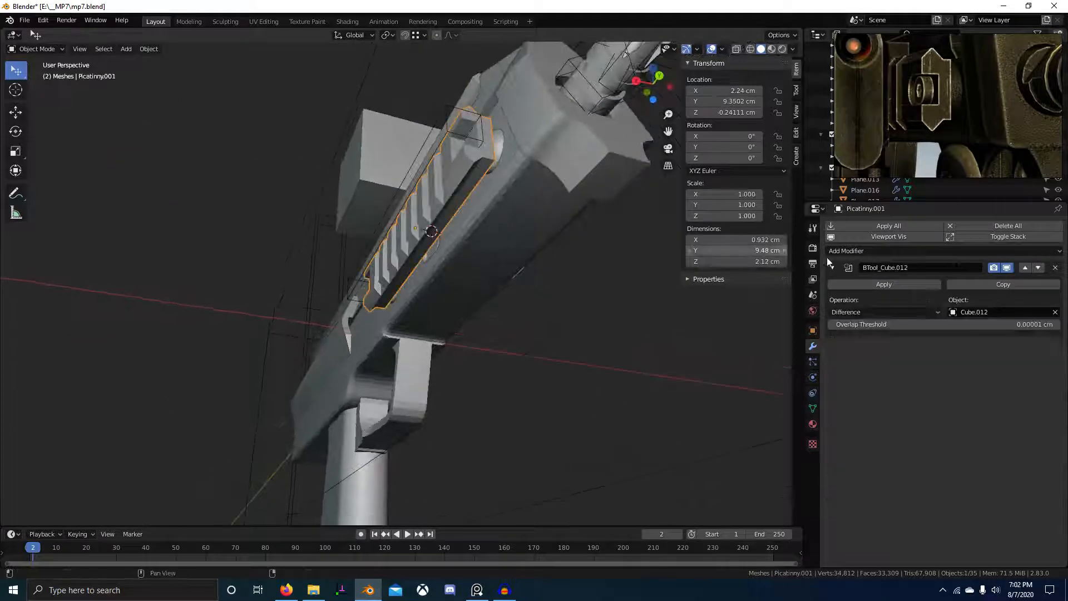
click(866, 251)
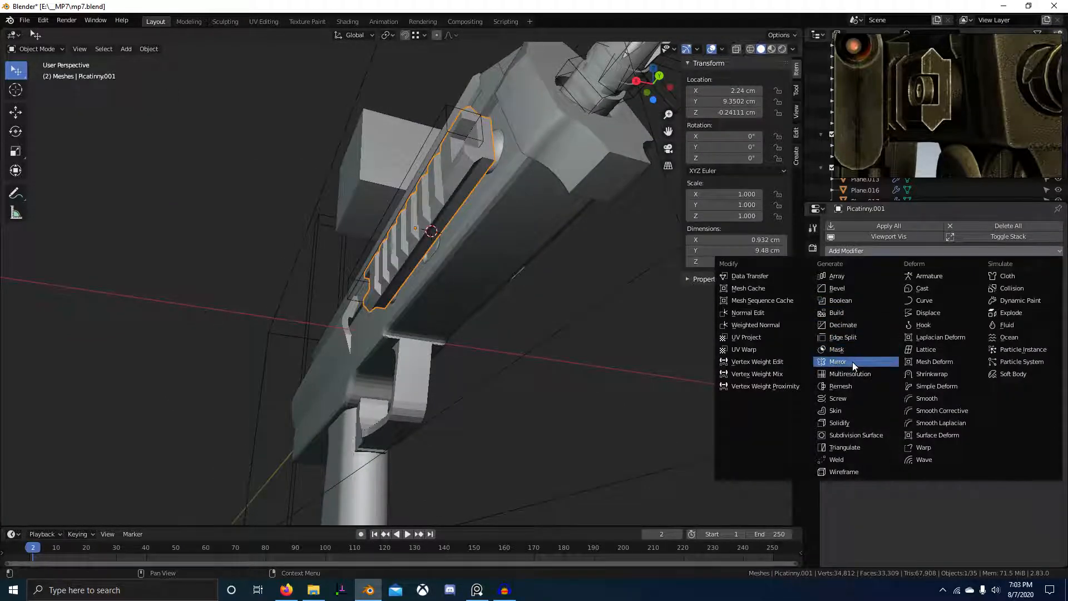
click(852, 362)
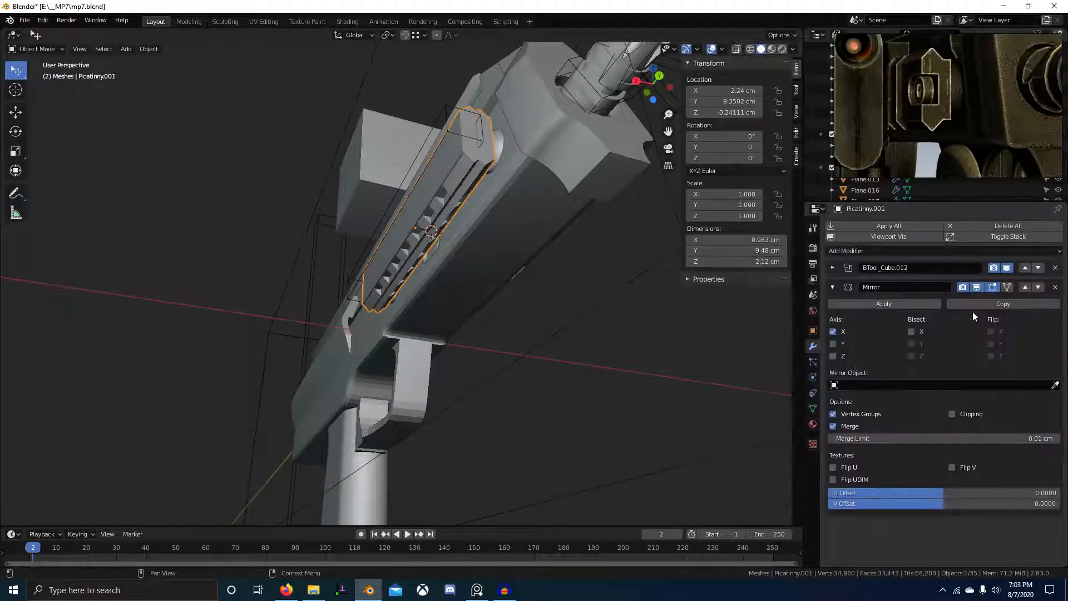
click(511, 203)
middle_drag(511, 204, 239, 337)
middle_drag(466, 340, 433, 328)
scroll(433, 328, up, 4)
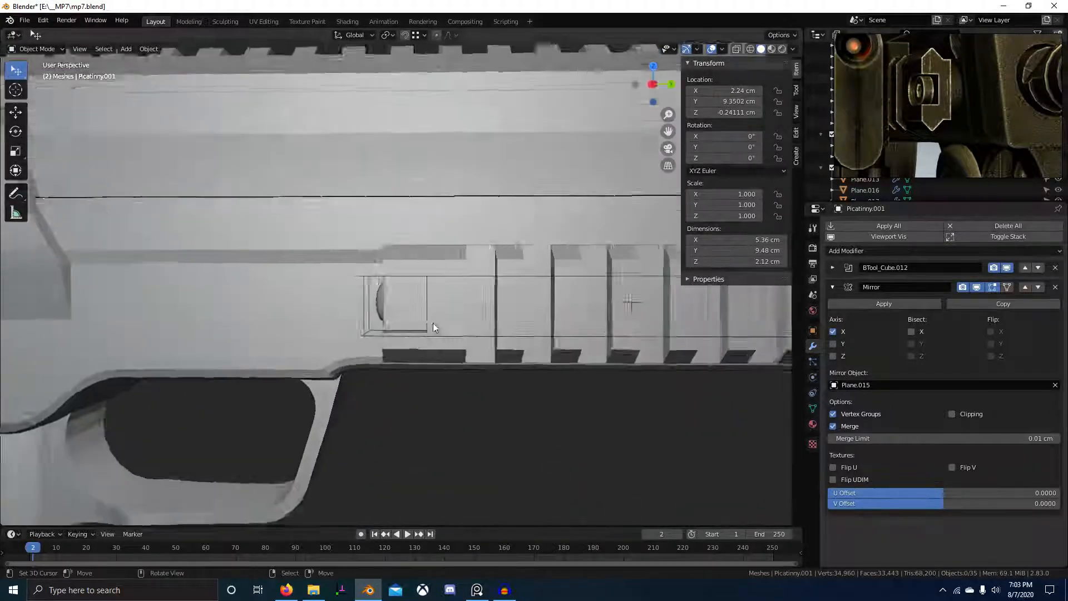
scroll(440, 324, down, 6)
Select the vertices at both the rear and front ends of the side rail in the right-side wireframe view.
key(KP_3)
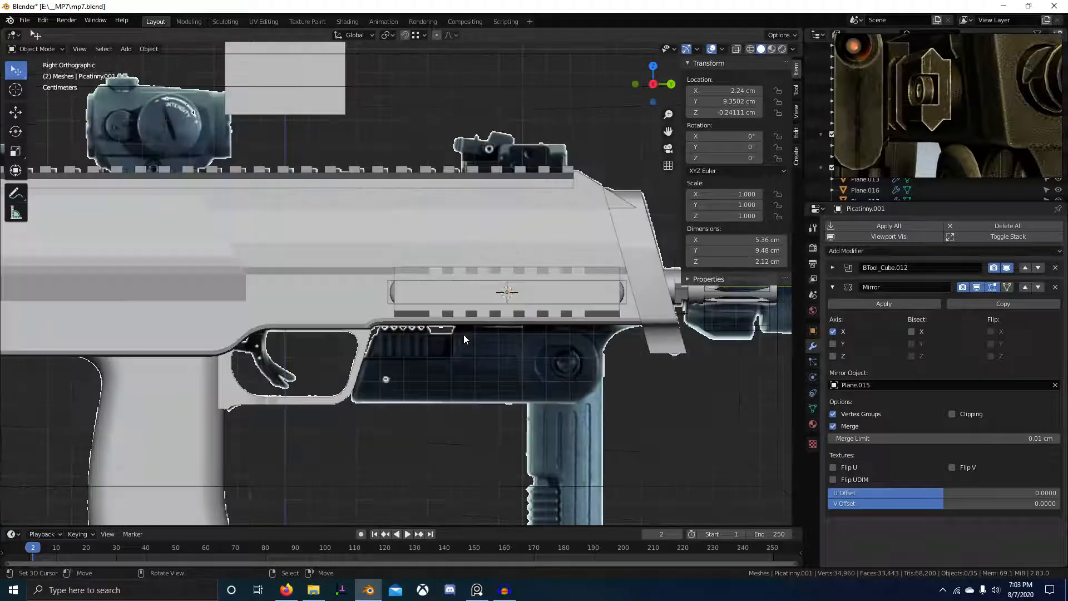
key(Tab)
scroll(378, 288, up, 2)
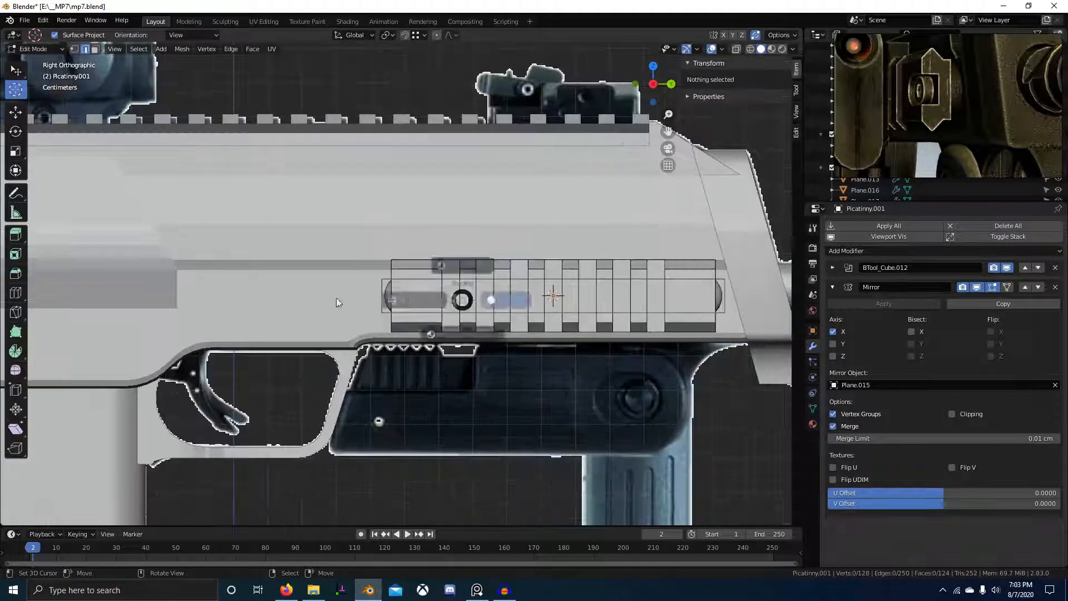
key(shift+z)
key(1)
drag(396, 333, 408, 372)
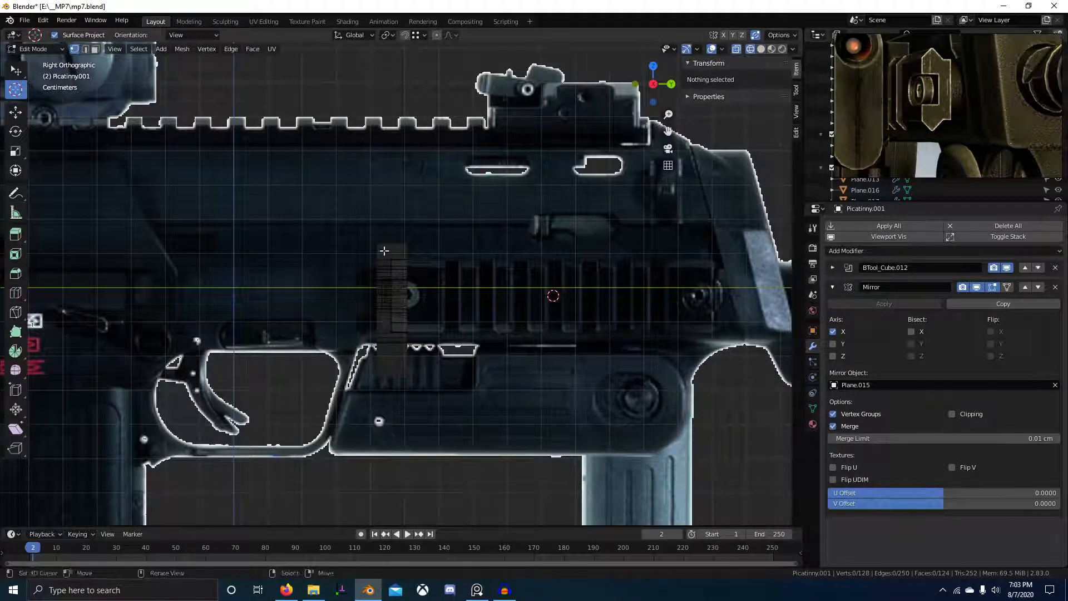
key(alt+b)
drag(407, 328, 411, 348)
shift+middle_drag(765, 289, 576, 311)
key(b)
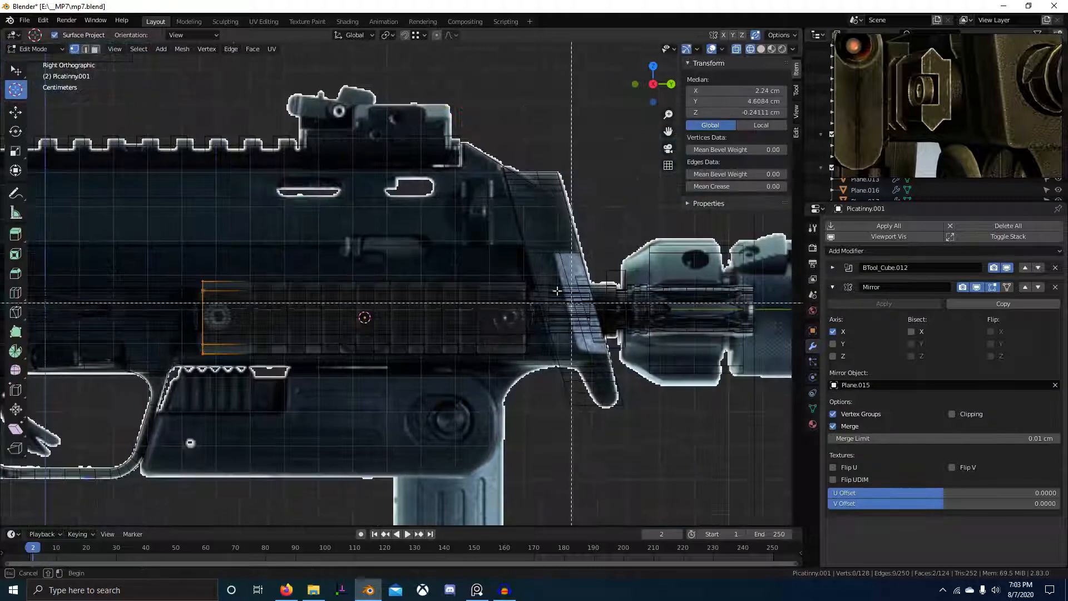
shift+middle_drag(555, 364, 462, 355)
Scale the selected rail ends outward along Y by about 1.03 against the reference and leave mesh editing.
scroll(461, 355, up, 7)
key(g)
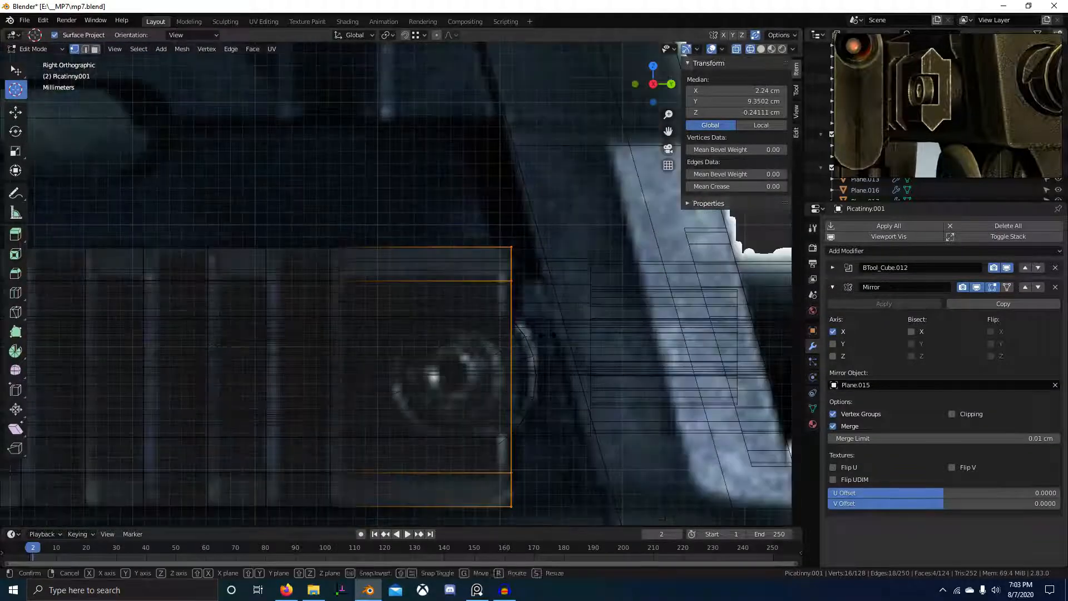
right_click(609, 332)
scroll(372, 382, down, 4)
shift+middle_drag(162, 363, 513, 339)
scroll(512, 339, up, 3)
shift+middle_drag(334, 315, 510, 336)
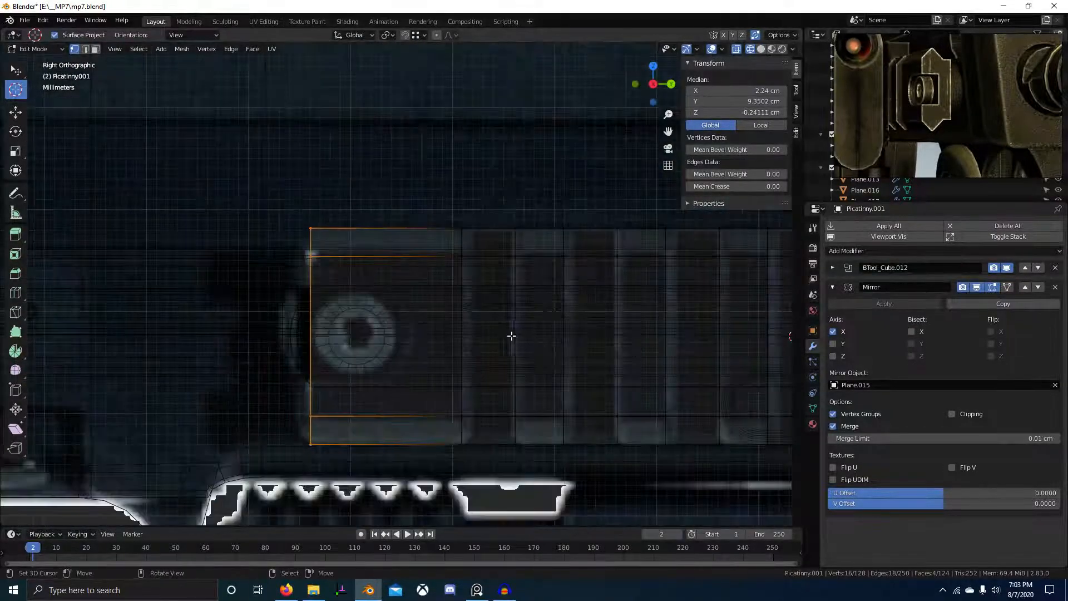
scroll(511, 336, up, 1)
key(s)
key(y)
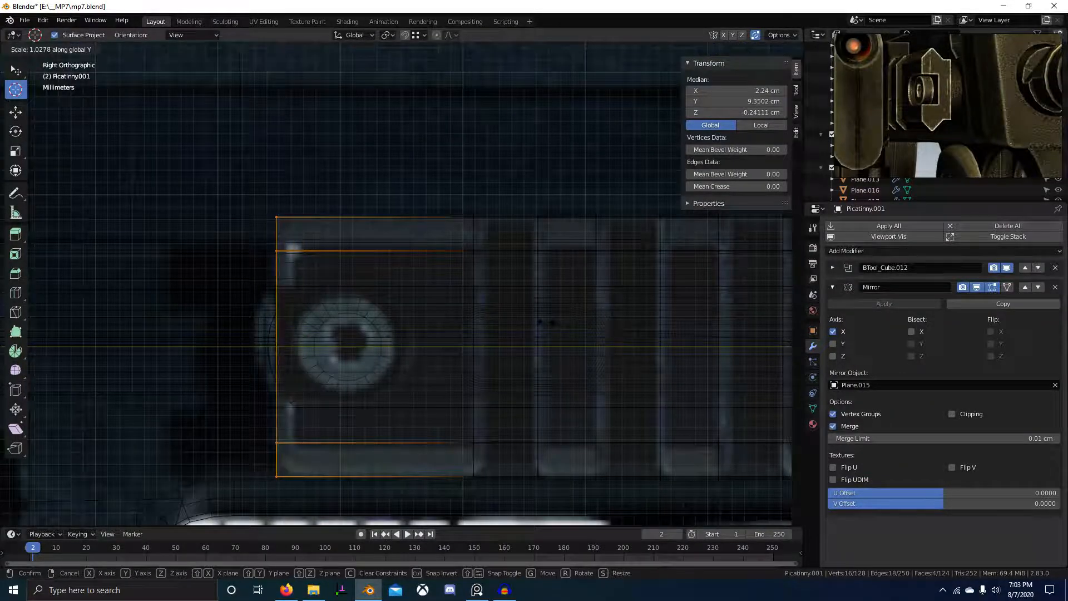
key(Return)
scroll(628, 362, down, 10)
key(Tab)
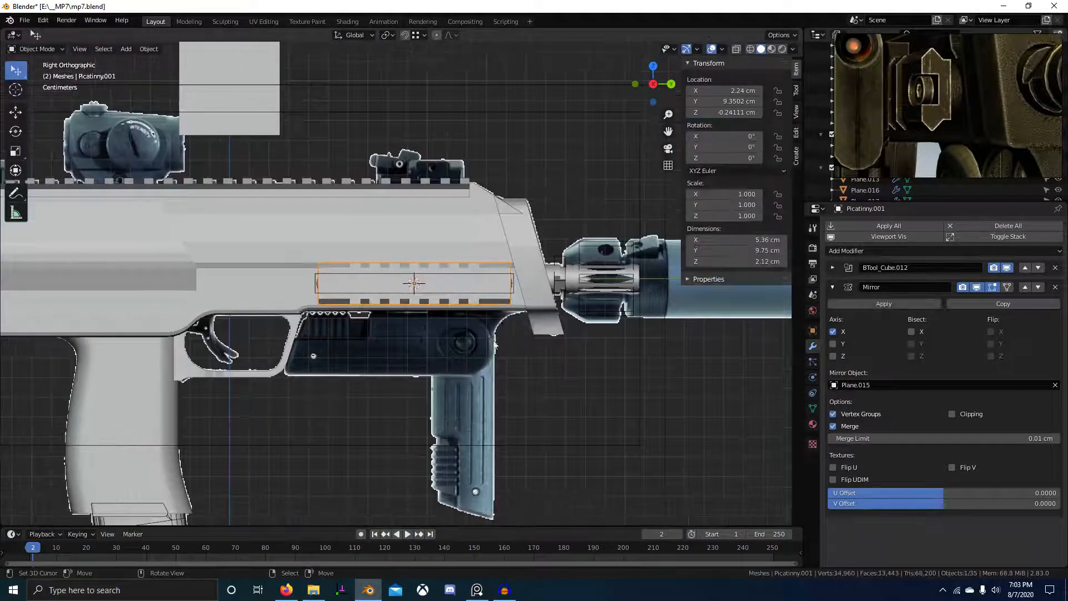
Deselect the side rail and save the file mp7.blend.
middle_drag(429, 345, 480, 331)
key(ctrl+s)
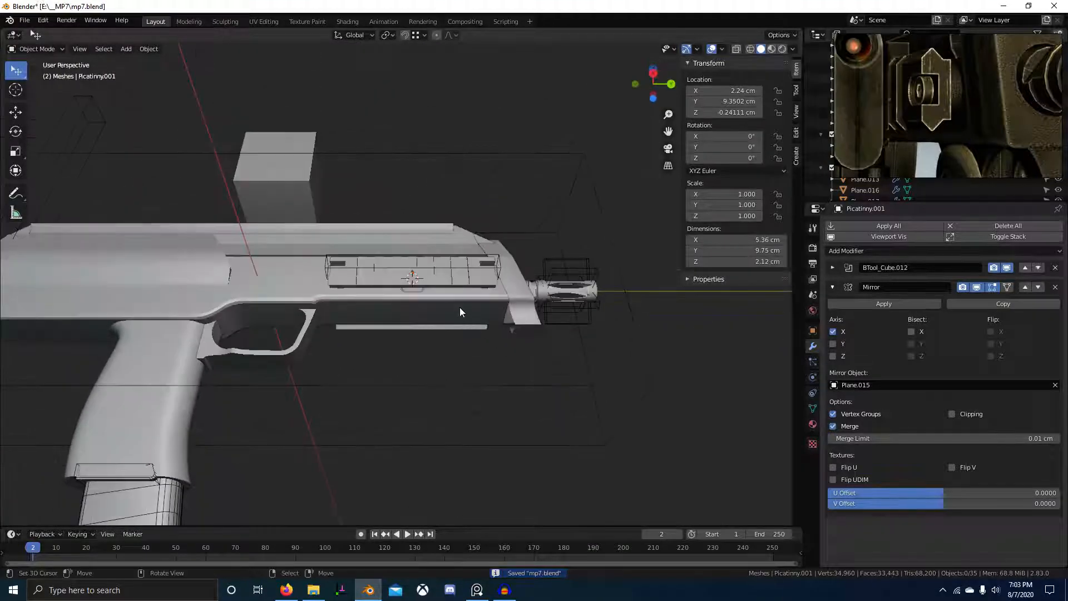
right_click(459, 312)
Examine the foregrip and lower rail area beneath the handguard in the right and left reference images and the photo.
scroll(501, 339, up, 2)
key(KP_3)
key(shift+z)
scroll(500, 334, up, 2)
shift+middle_drag(623, 334, 531, 253)
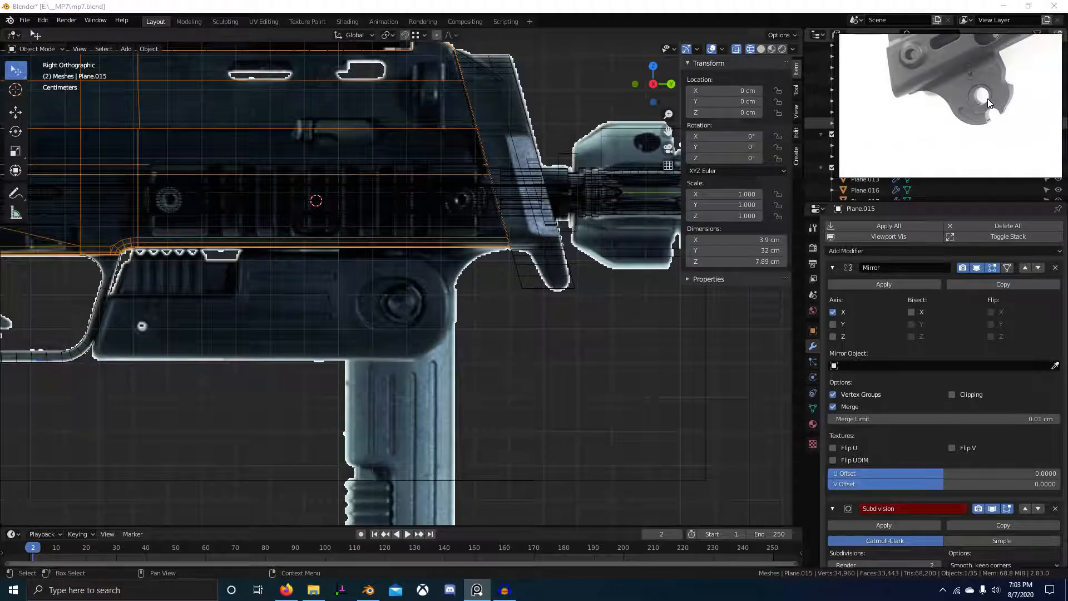
scroll(385, 295, down, 5)
middle_drag(475, 301, 216, 311)
scroll(215, 311, up, 3)
scroll(449, 252, up, 3)
scroll(439, 305, down, 2)
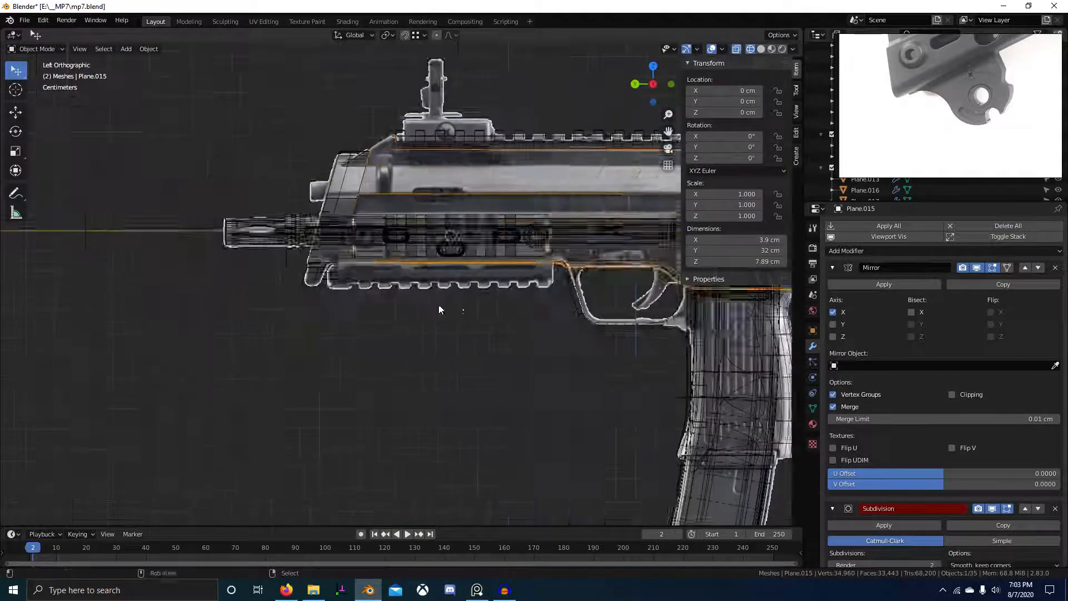
scroll(438, 305, down, 3)
scroll(448, 183, up, 5)
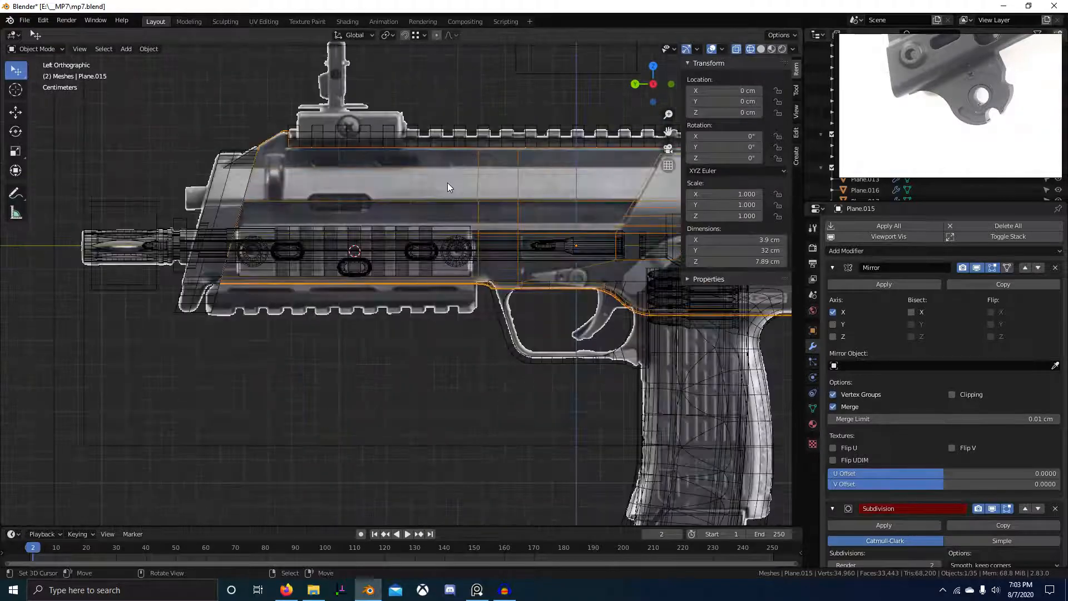
Compare the handguard and trigger area in the left view with the side-view photo on the reference board.
shift+middle_drag(671, 234, 534, 245)
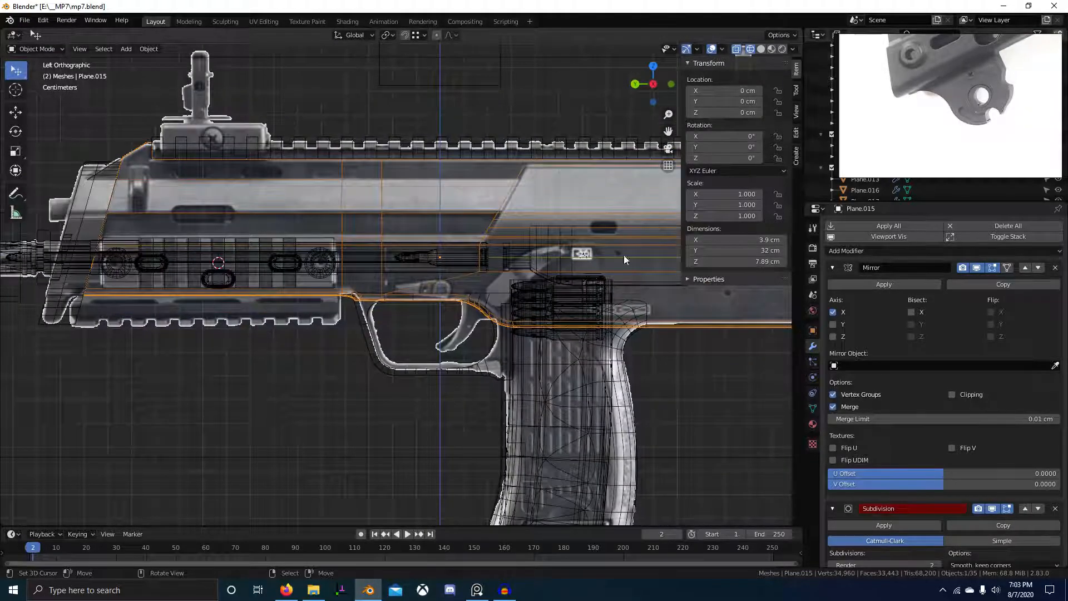
scroll(902, 111, down, 5)
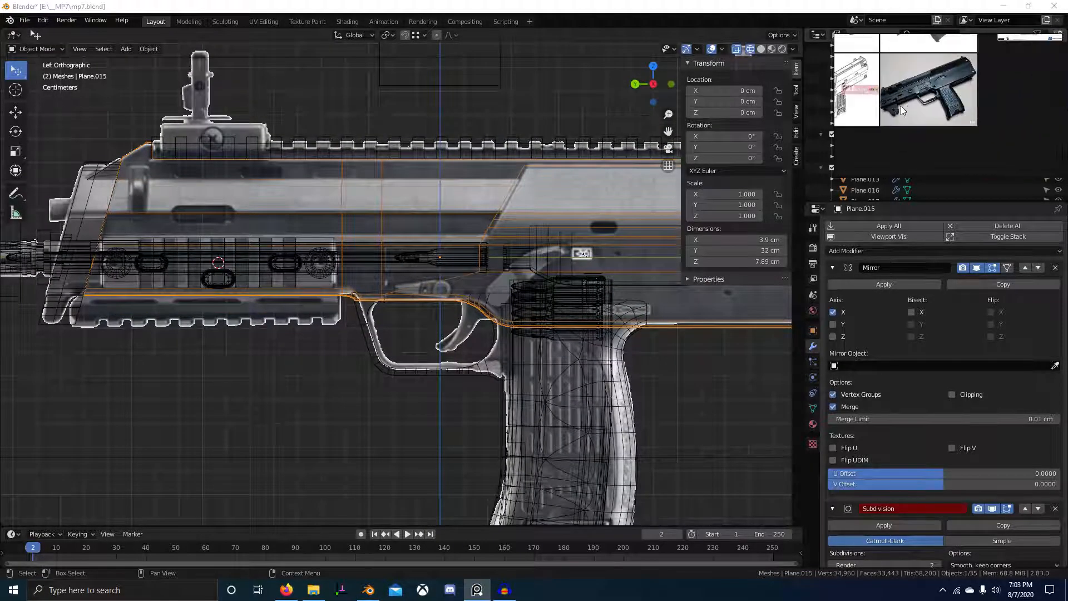
middle_drag(896, 105, 818, 89)
scroll(1007, 105, down, 2)
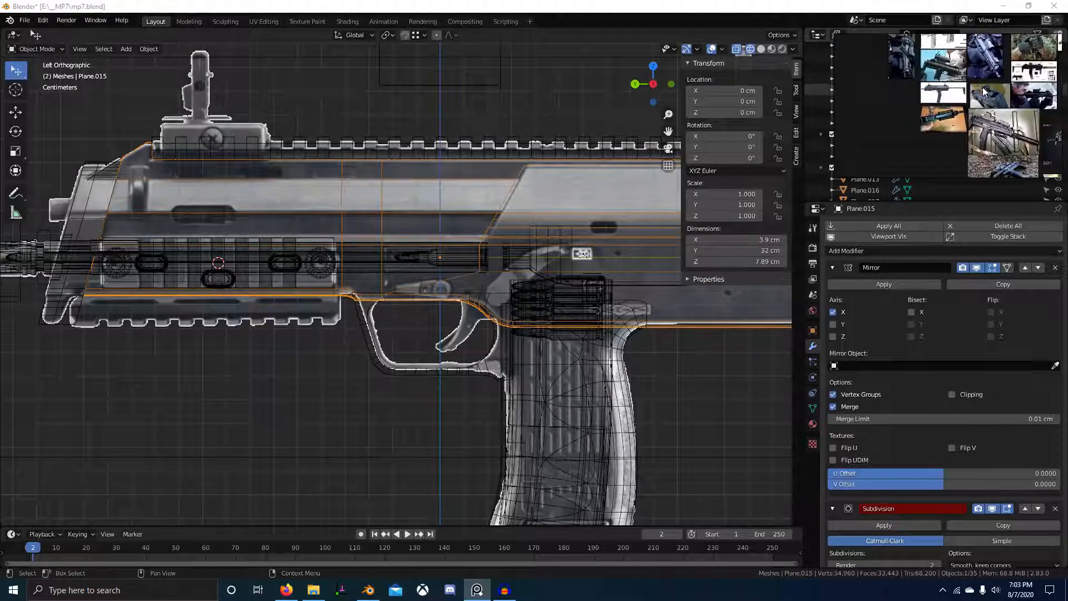
scroll(984, 92, up, 6)
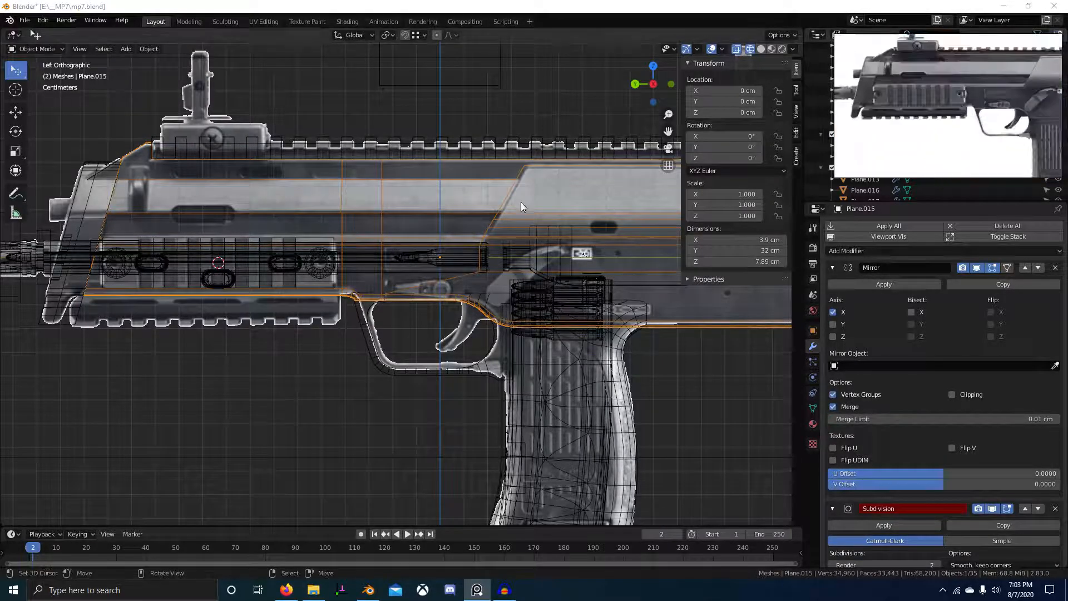
Add a 24-vertex mesh circle with a 10 cm radius in the right orthographic view.
scroll(563, 285, down, 5)
middle_drag(524, 272, 520, 276)
key(KP_3)
key(ctrl+KP_3)
scroll(526, 276, up, 5)
shift+middle_drag(355, 281, 468, 268)
key(KP_3)
key(shift+a)
mouse_move(479, 278)
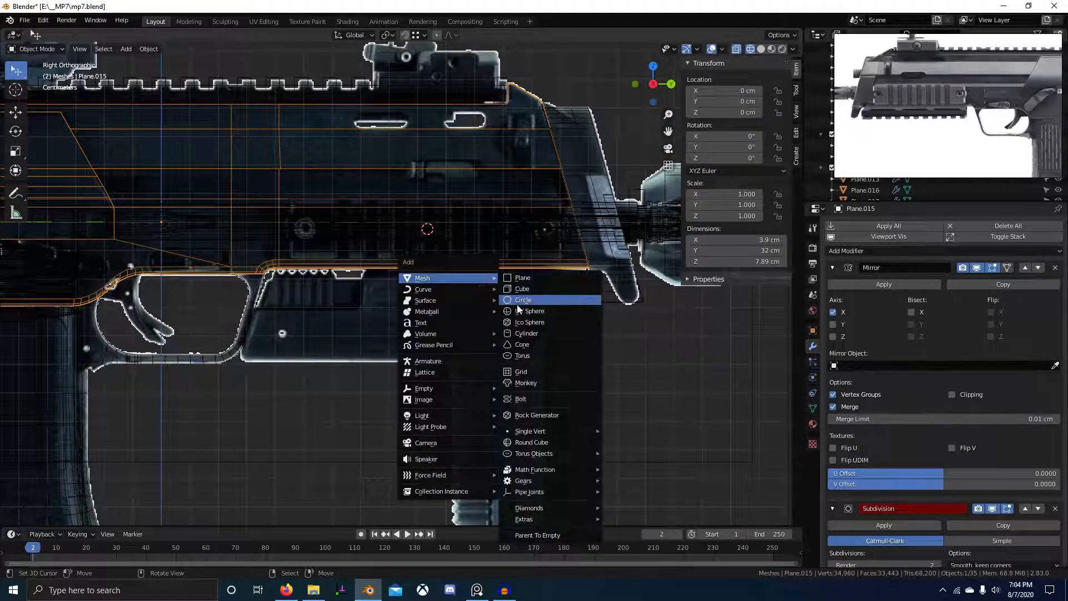
click(534, 302)
Rotate the new circle 90° about the Y axis so it faces the side view.
scroll(534, 301, down, 6)
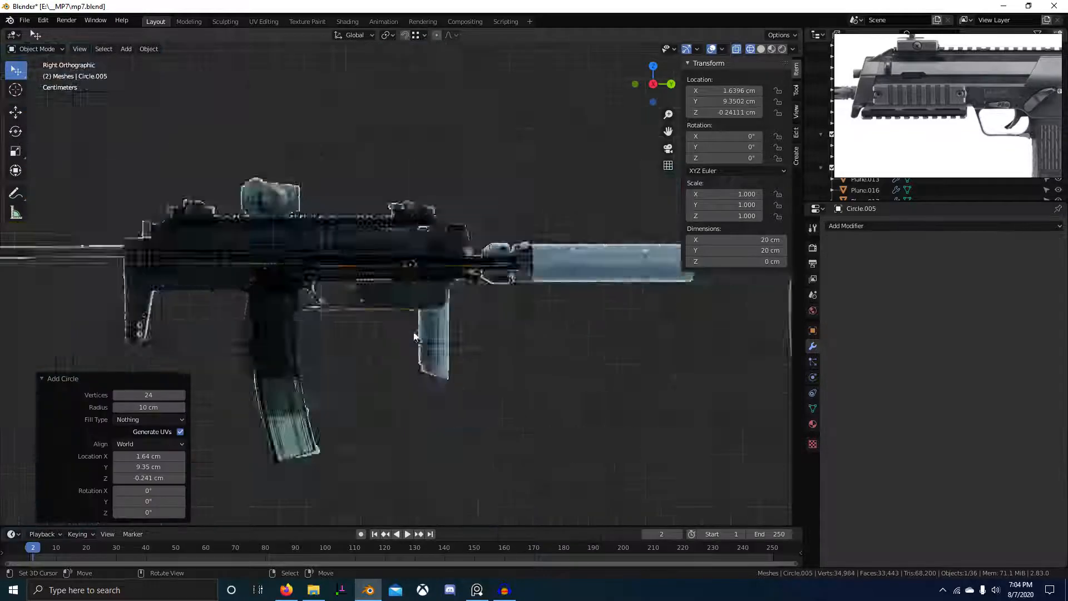
key(g)
key(Return)
scroll(546, 342, up, 4)
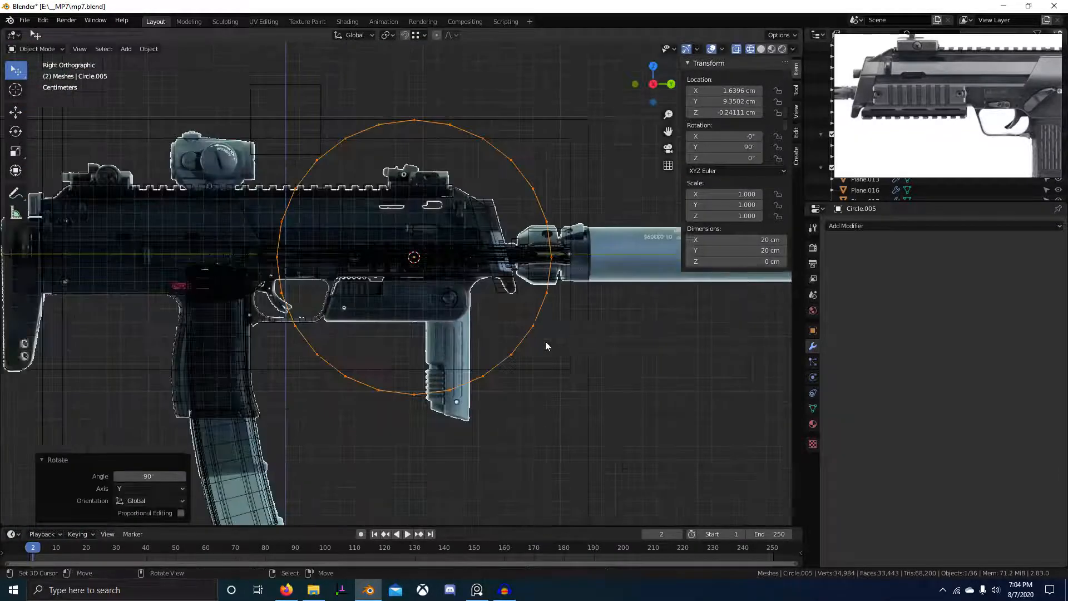
Shrink the circle in mesh editing and move it over the foregrip's round pivot in the right reference.
key(Tab)
key(s)
click(528, 326)
key(g)
click(583, 376)
key(s)
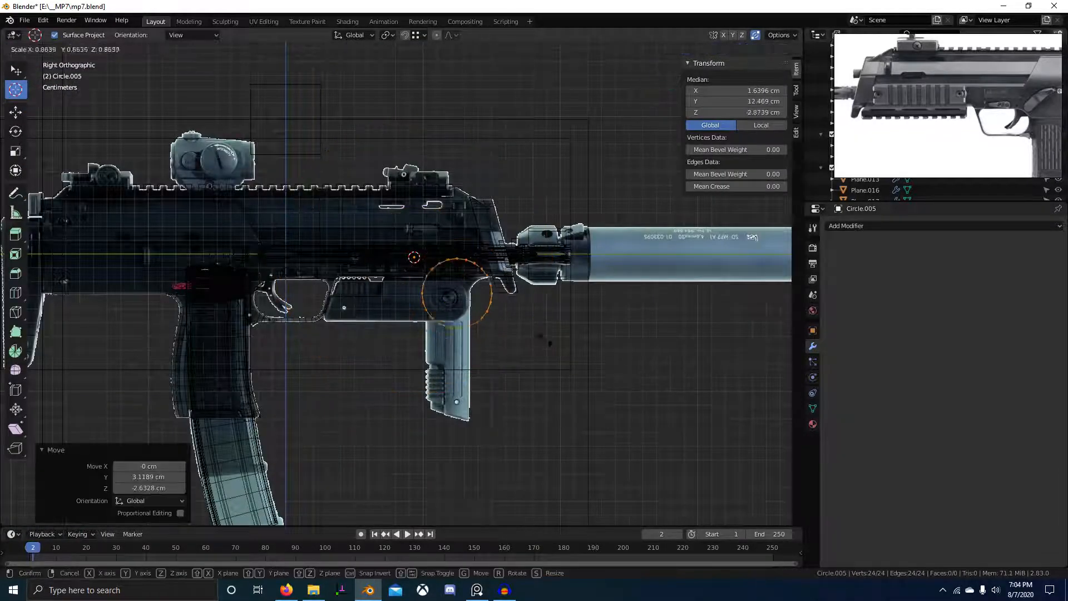
click(536, 335)
scroll(529, 331, up, 4)
key(s)
click(515, 307)
scroll(527, 310, up, 3)
key(g)
click(531, 353)
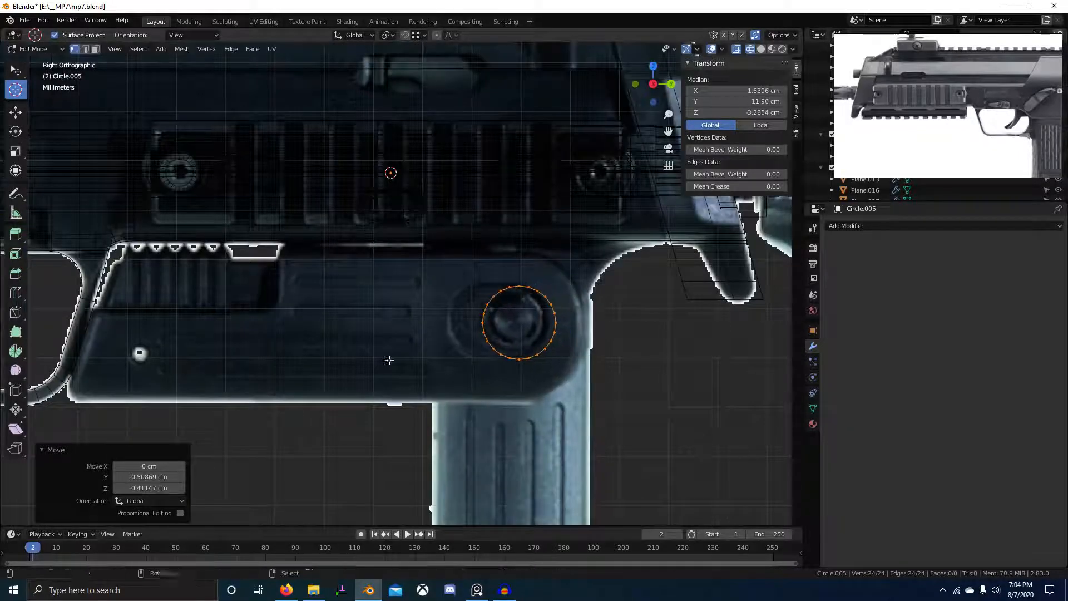
Scale the circle by about 0.845 and centre it on the foregrip's pivot pin.
key(s)
click(501, 317)
key(g)
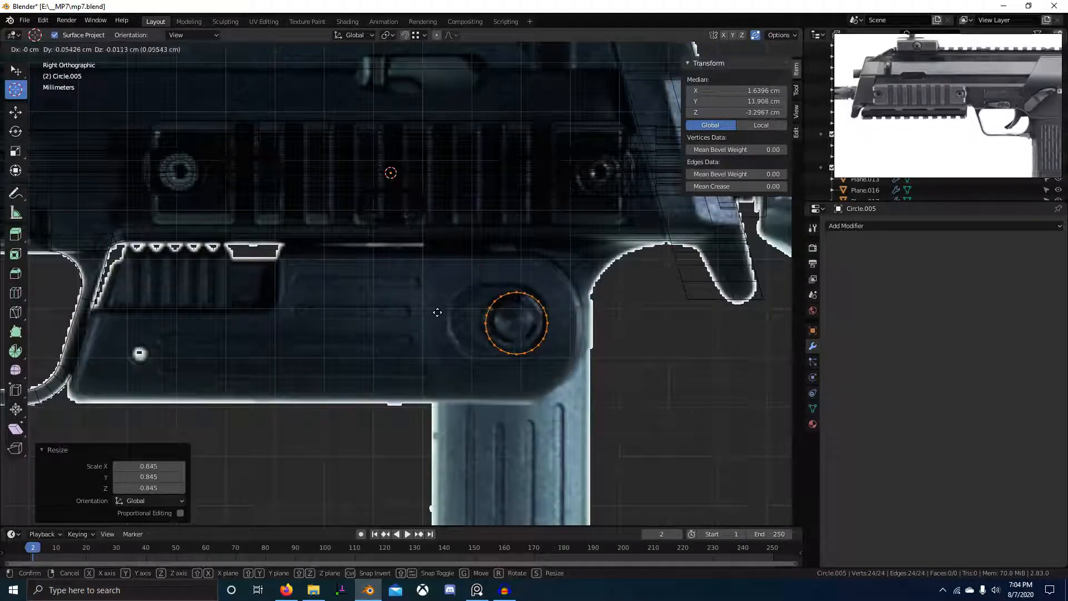
click(426, 310)
click(595, 332)
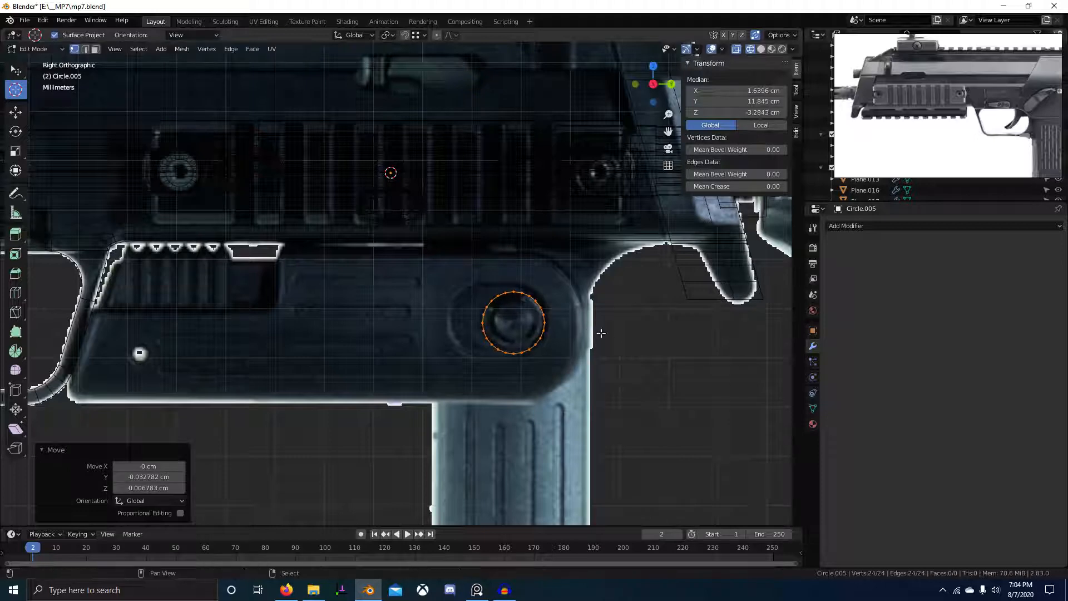
Enlarge the circle by about 2.17, plus a fine 1.011 scale, to match the rounded front end of the foregrip mount.
key(s)
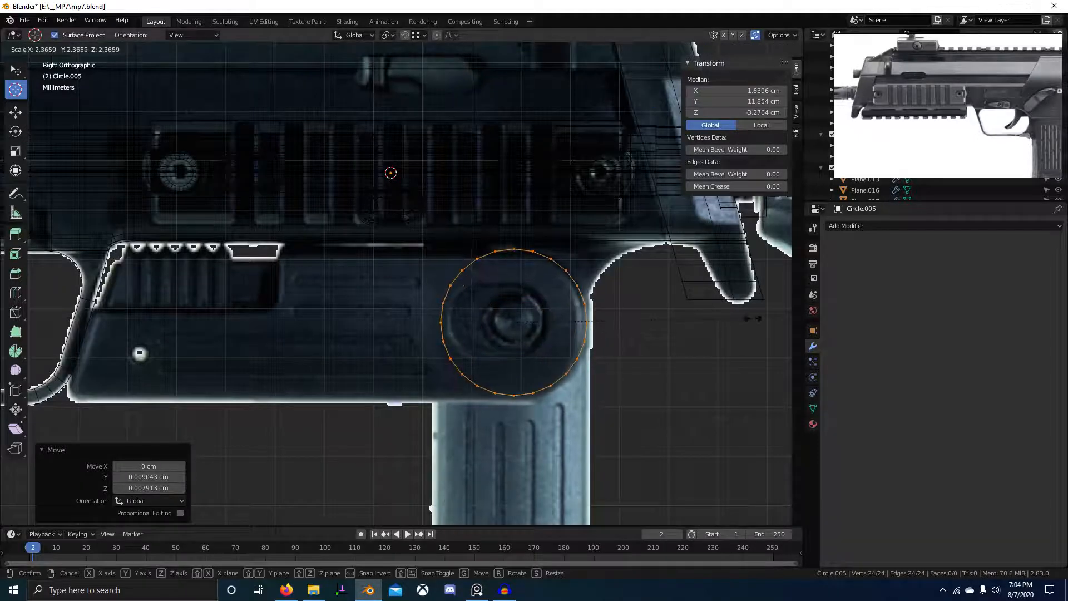
click(733, 316)
scroll(615, 324, down, 2)
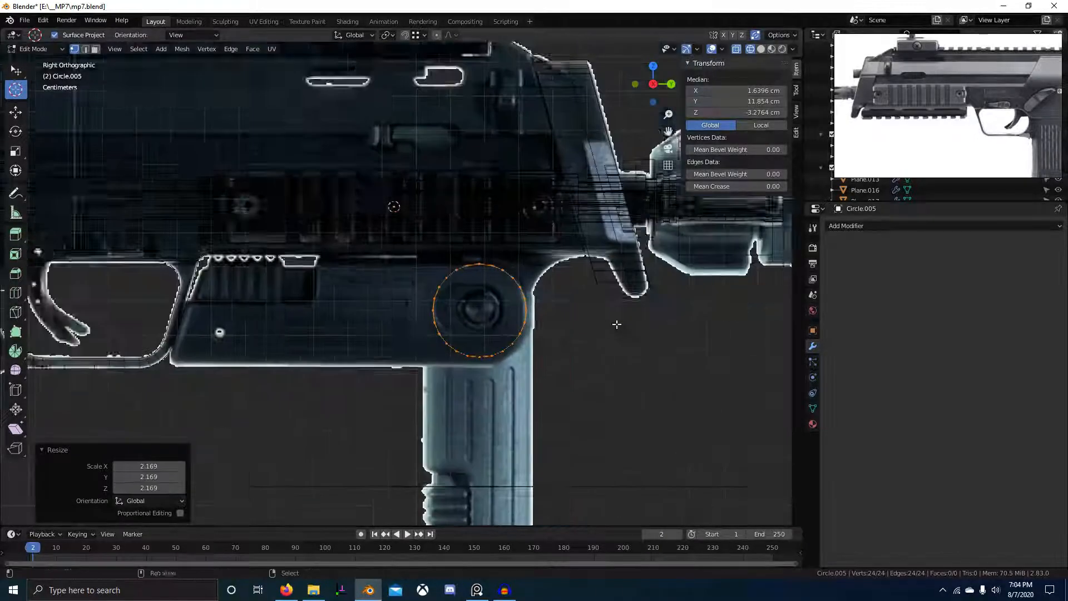
shift+middle_drag(602, 313, 489, 317)
scroll(489, 317, up, 3)
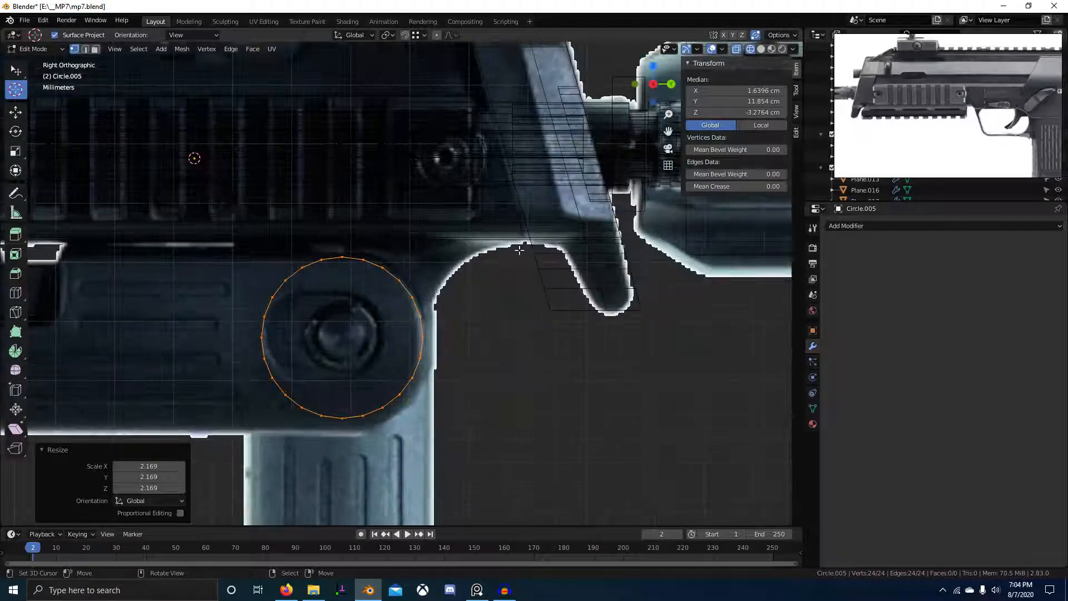
key(s)
click(438, 329)
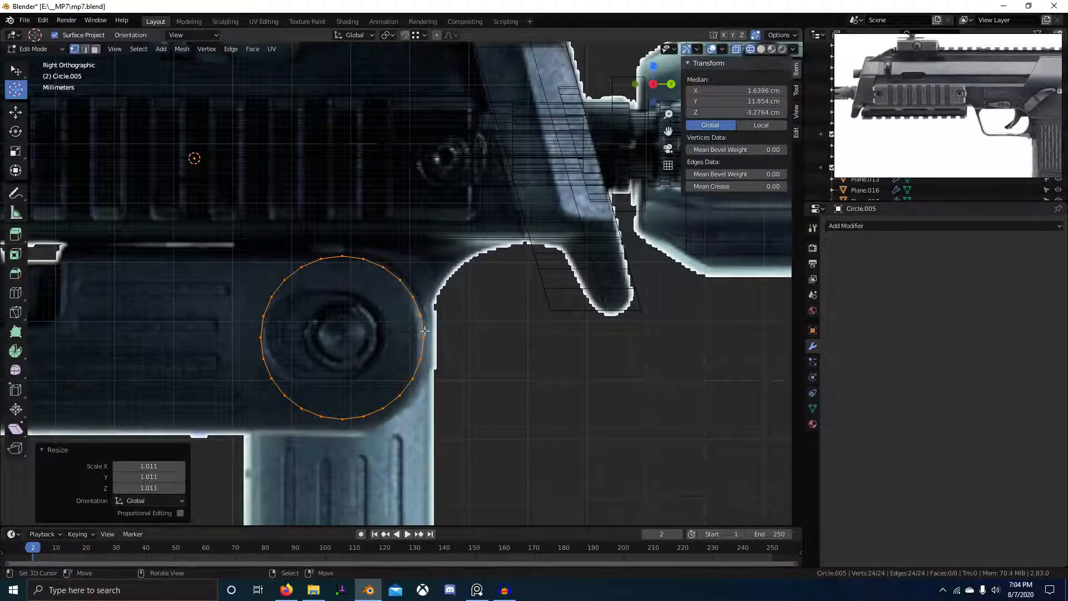
Duplicate the circle's upper front quarter arc and move the copy forward about 1.9 cm along Y.
right_click(424, 337)
ctrl+right_click(342, 256)
key(shift+d)
right_click(555, 299)
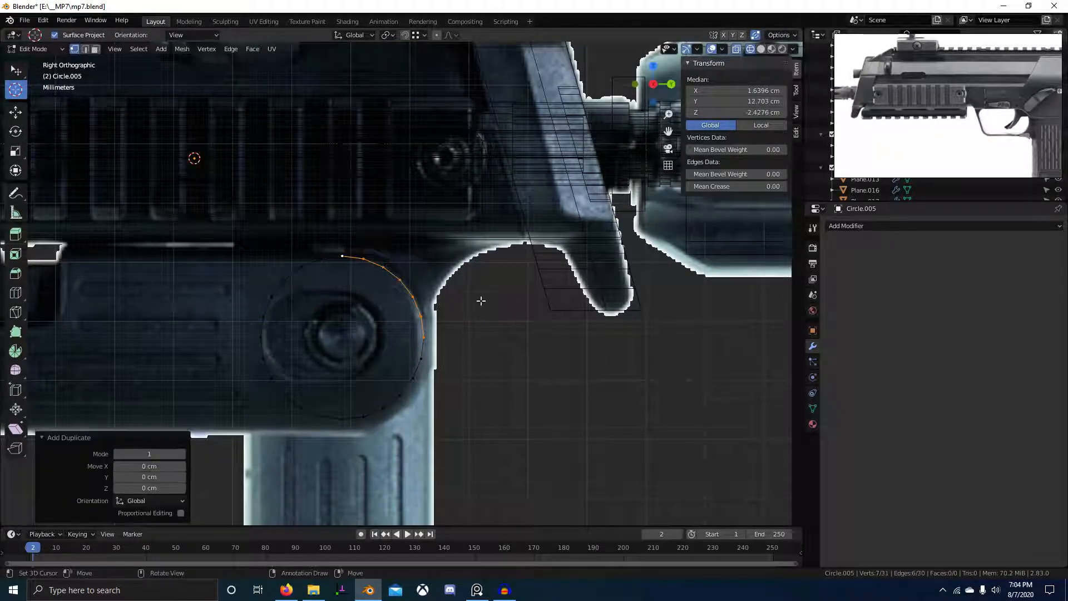
key(g)
key(y)
click(640, 303)
Mirror the copied arc along Y and move it back about 0.84 cm so its lower end snaps to the circle's front vertex.
key(ctrl+m)
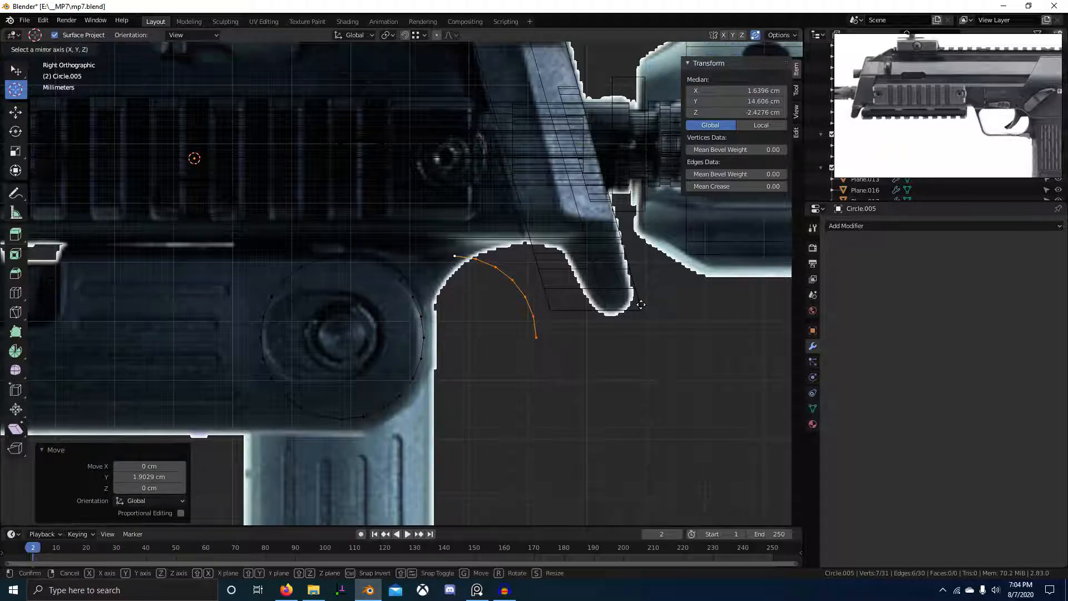
click(641, 304)
key(g)
key(y)
ctrl+click(424, 341)
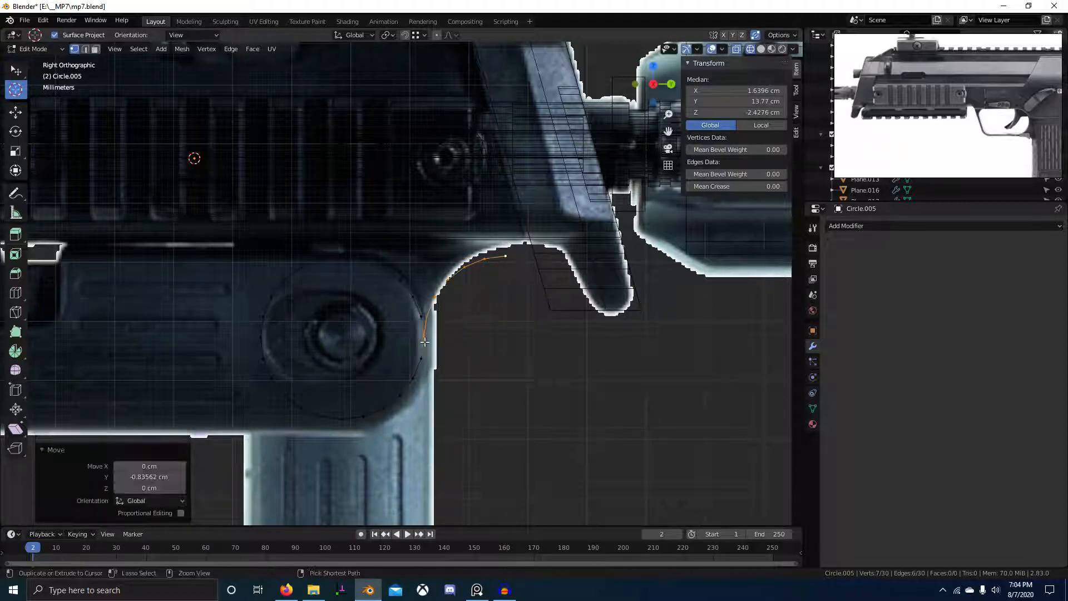
key(a)
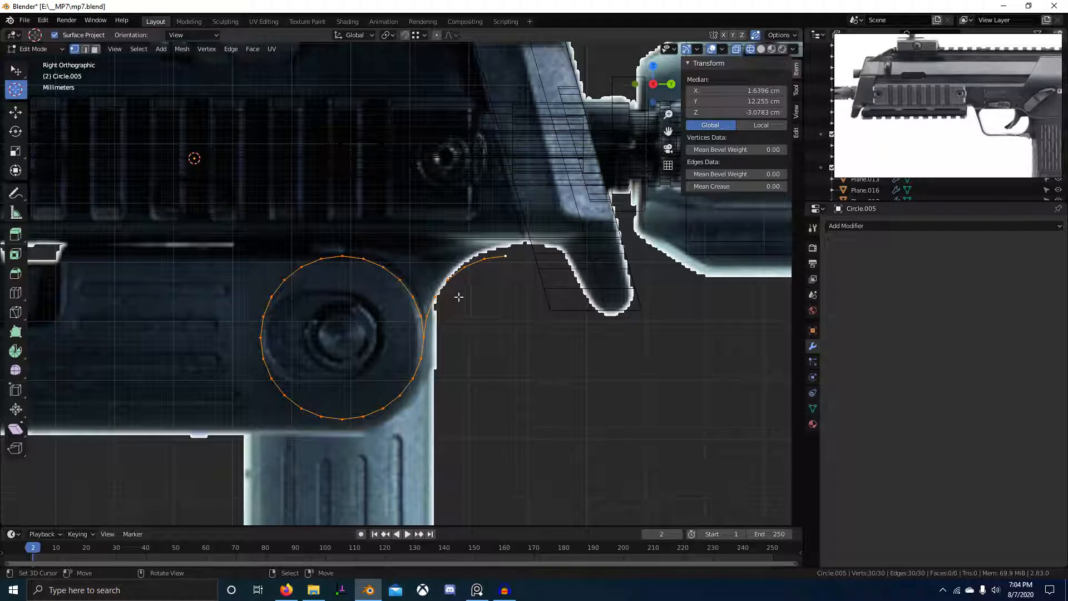
Check the mount's shape in the reference photo and extrude the circle's rearmost vertex upward about 2 cm along Z.
click(392, 270)
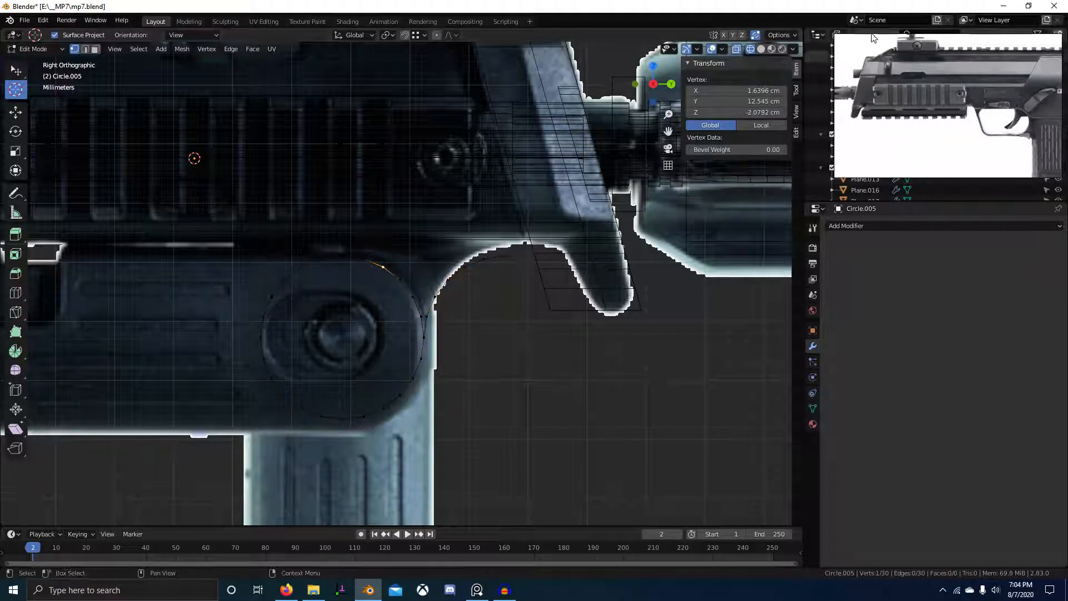
scroll(1020, 82, down, 4)
middle_drag(994, 77, 964, 113)
scroll(991, 53, down, 3)
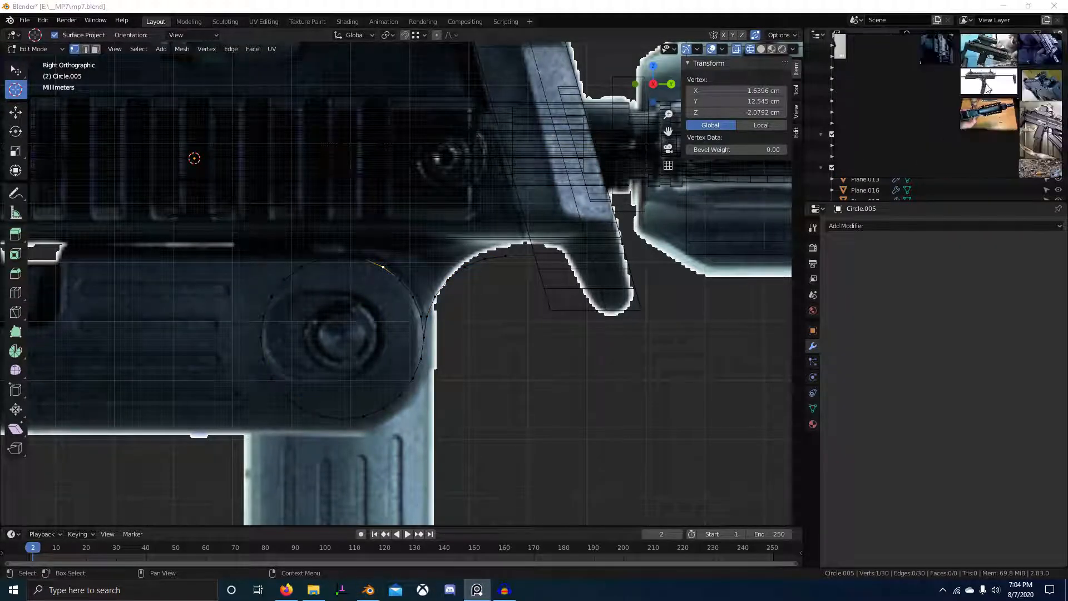
scroll(979, 100, up, 8)
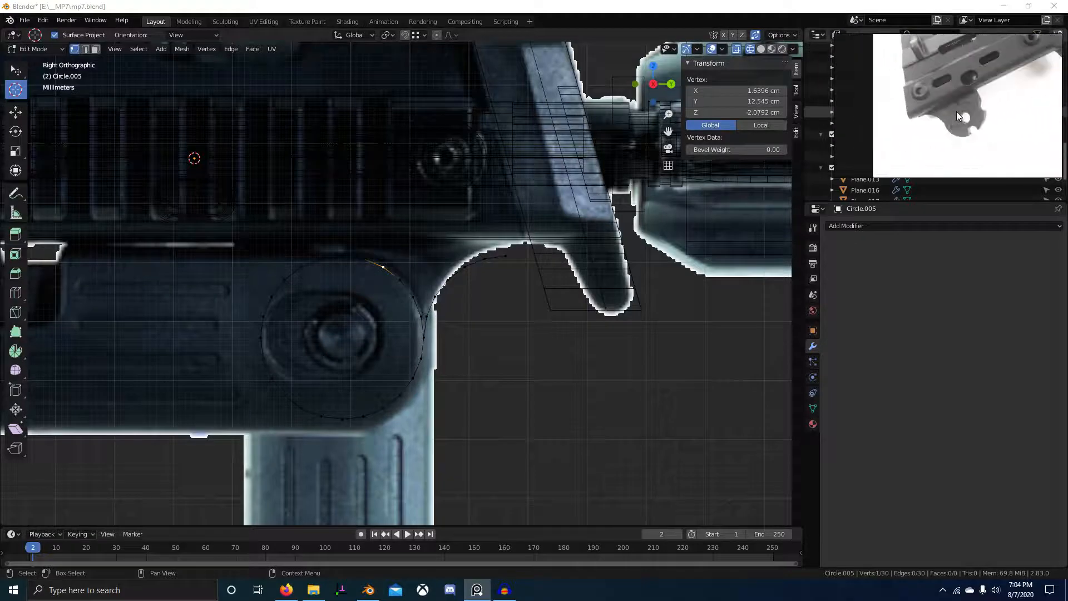
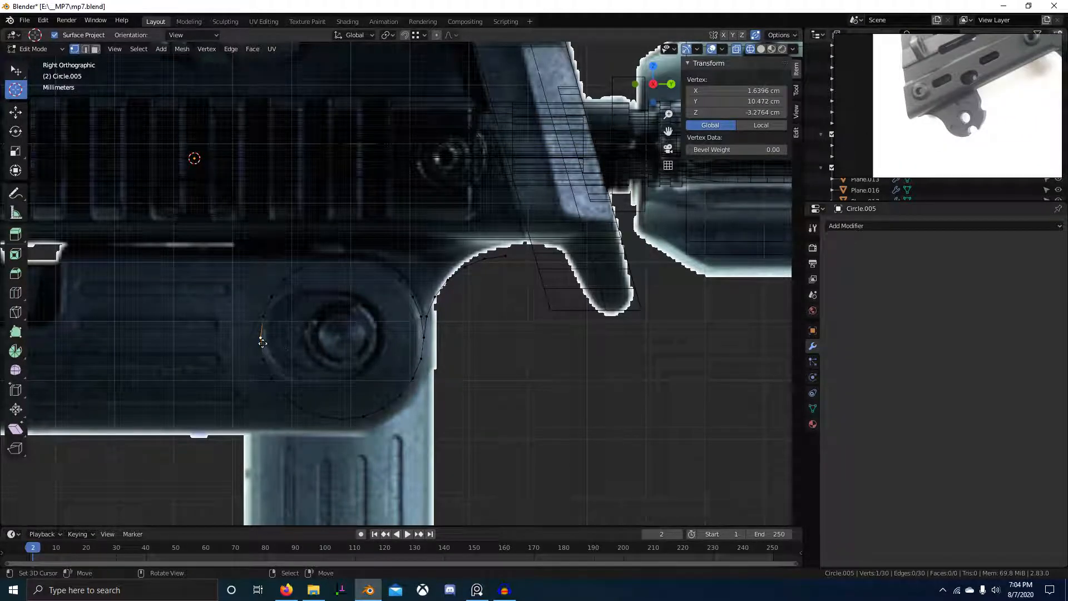
ctrl+click(511, 219)
Select the front arc from its upper end down to the circle and try to scale it along Z.
right_click(513, 256)
key(a)
key(alt+a)
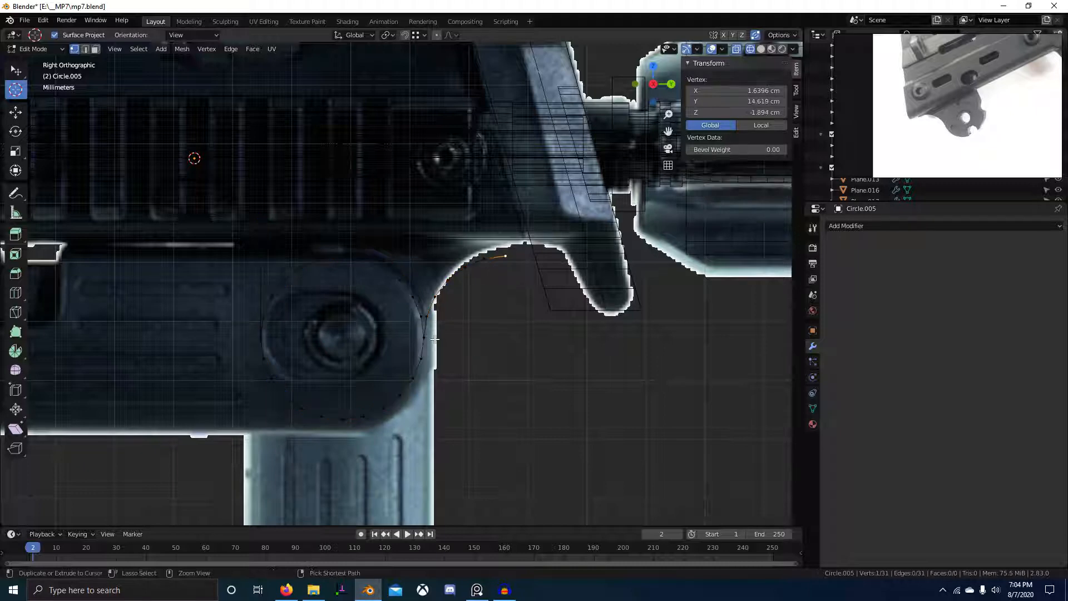
ctrl+click(424, 337)
key(s)
key(z)
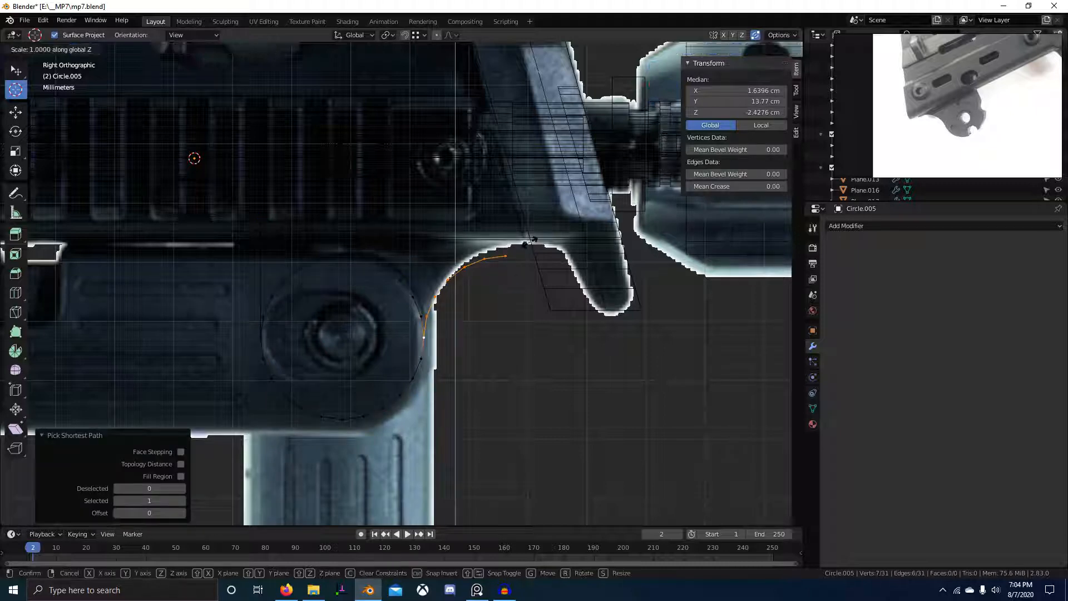
click(542, 238)
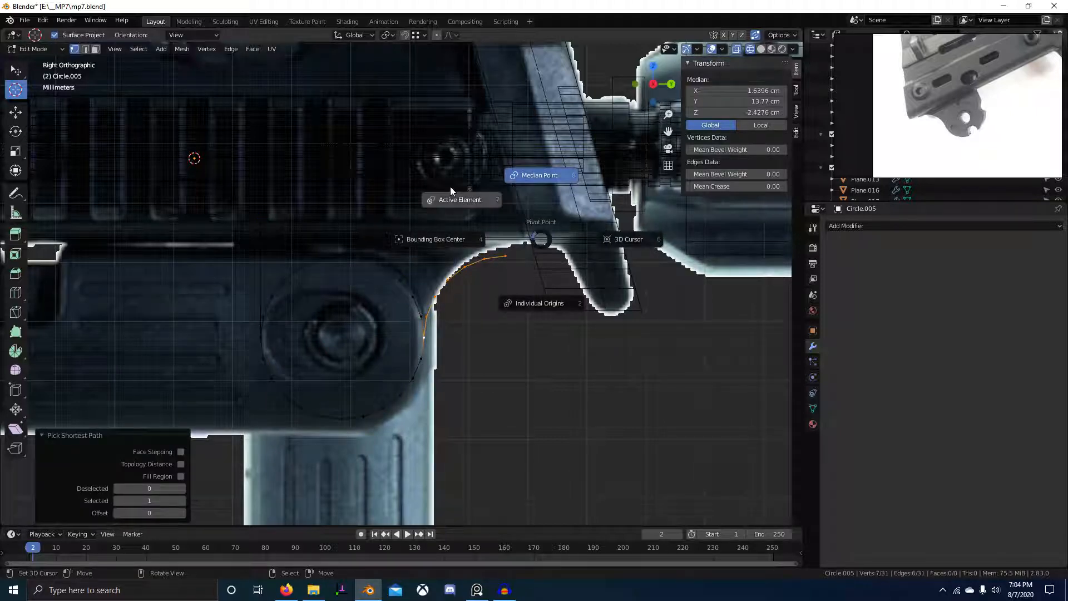
Set the pivot point to Active Element and try scaling the front arc along Z from its lower end.
key(s)
key(z)
click(528, 239)
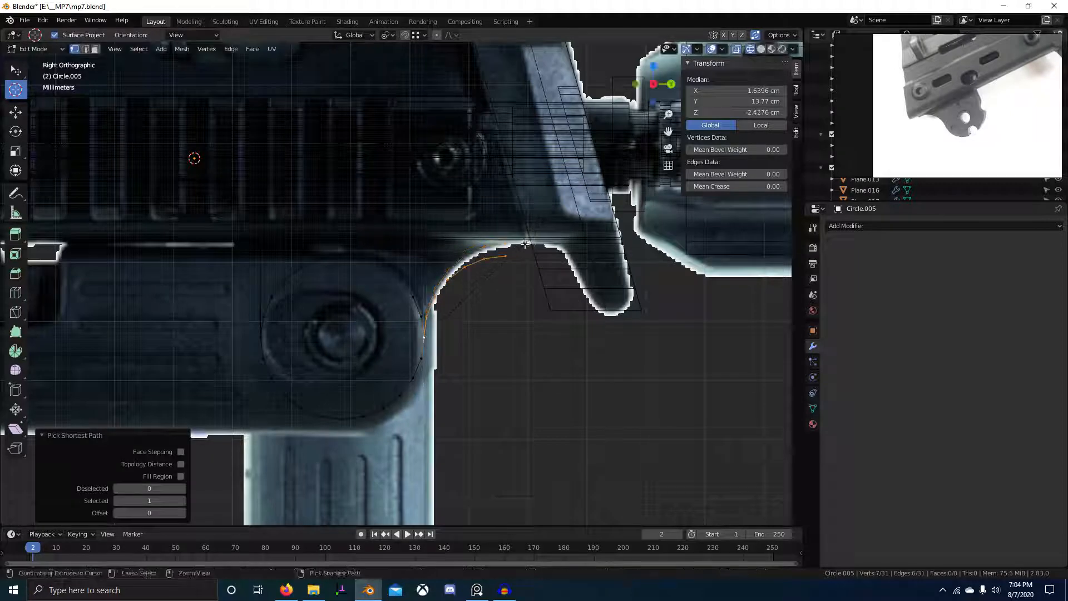
middle_drag(527, 239, 576, 244)
key(s)
key(z)
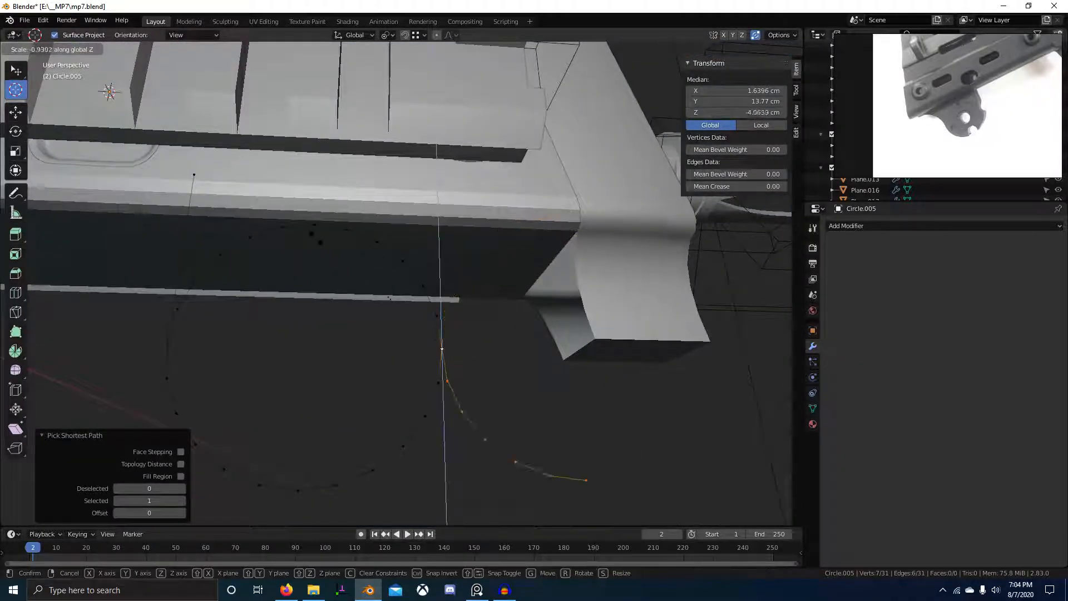
right_click(322, 212)
Lower the top vertex of the rear vertical edge about 0.298 cm along Z, snapping it to the receiver's lower edge.
scroll(322, 212, down, 3)
middle_drag(356, 234, 419, 290)
right_click(298, 239)
scroll(382, 256, up, 2)
middle_drag(386, 257, 408, 271)
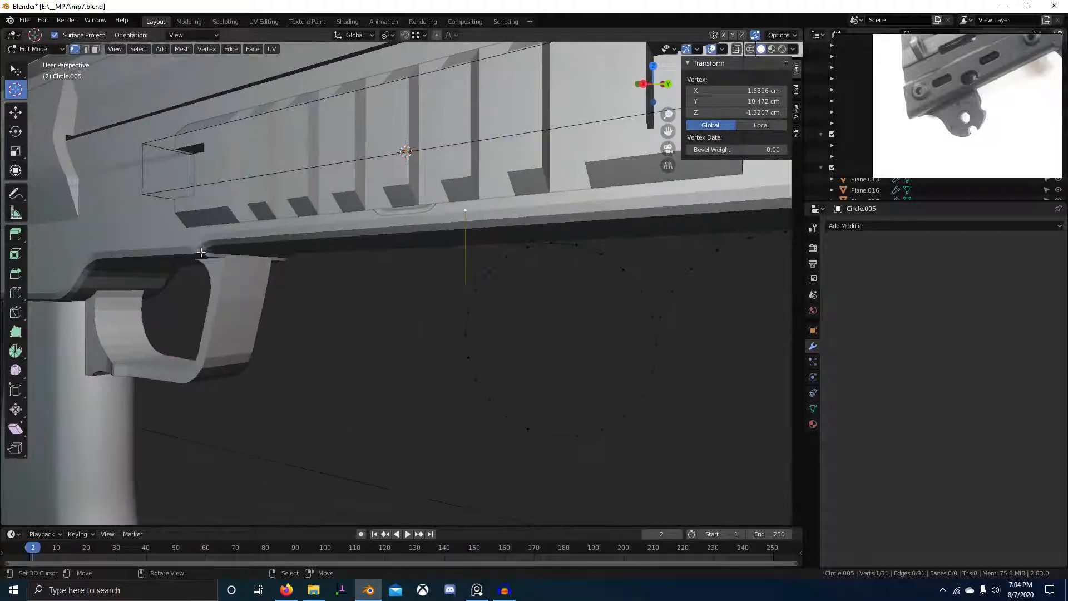
key(g)
key(z)
right_click(227, 241)
middle_drag(456, 281, 437, 327)
key(g)
key(z)
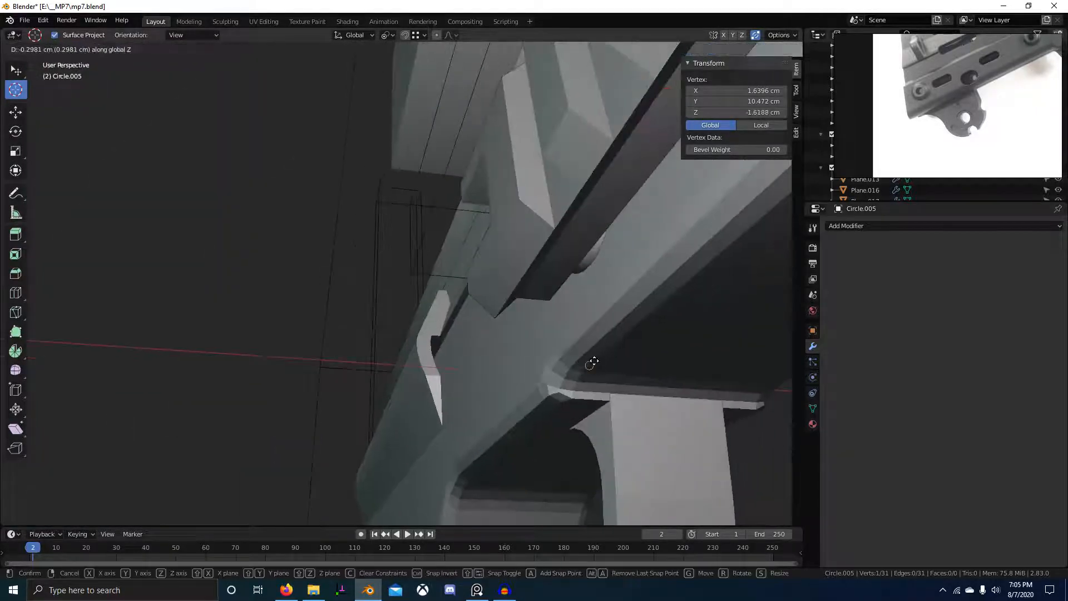
click(595, 361)
Scale the front arc by about 1.2 along Z from its lower end, up to the height of the rear top vertex.
scroll(656, 353, down, 4)
middle_drag(656, 353, 615, 380)
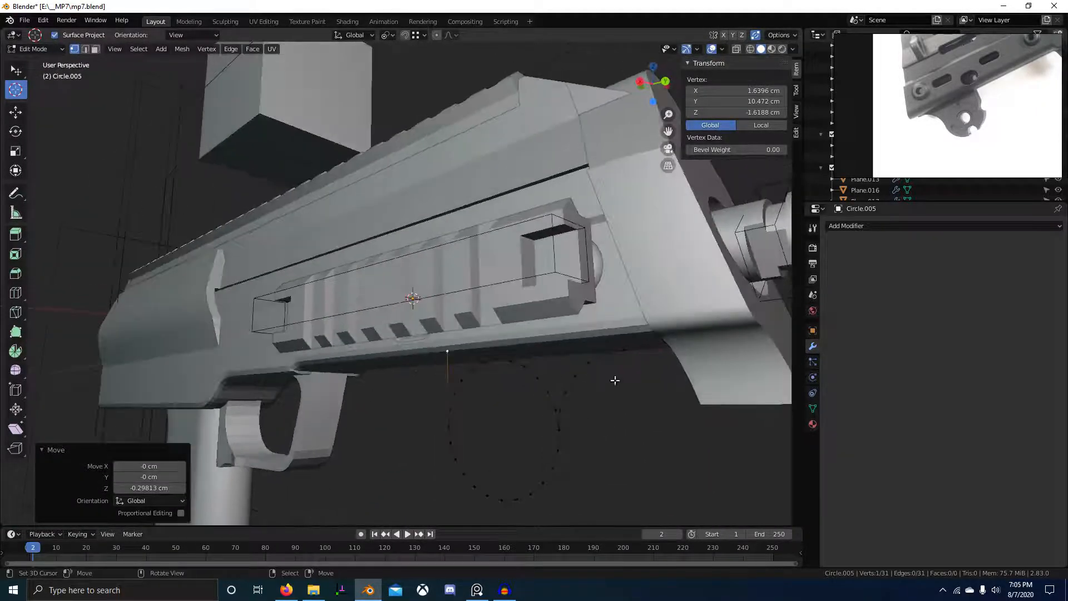
ctrl+click(559, 429)
key(s)
key(z)
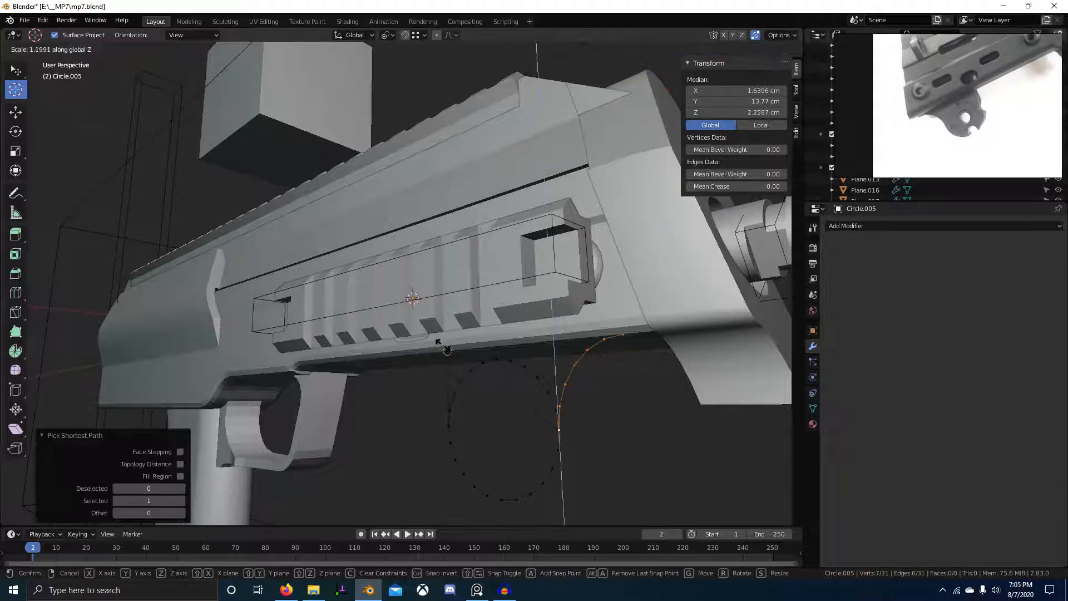
click(448, 350)
Select the circle's complete outline of vertices and fill it with a face.
scroll(532, 373, down, 1)
middle_drag(532, 372, 513, 320)
scroll(513, 319, up, 4)
right_click(528, 350)
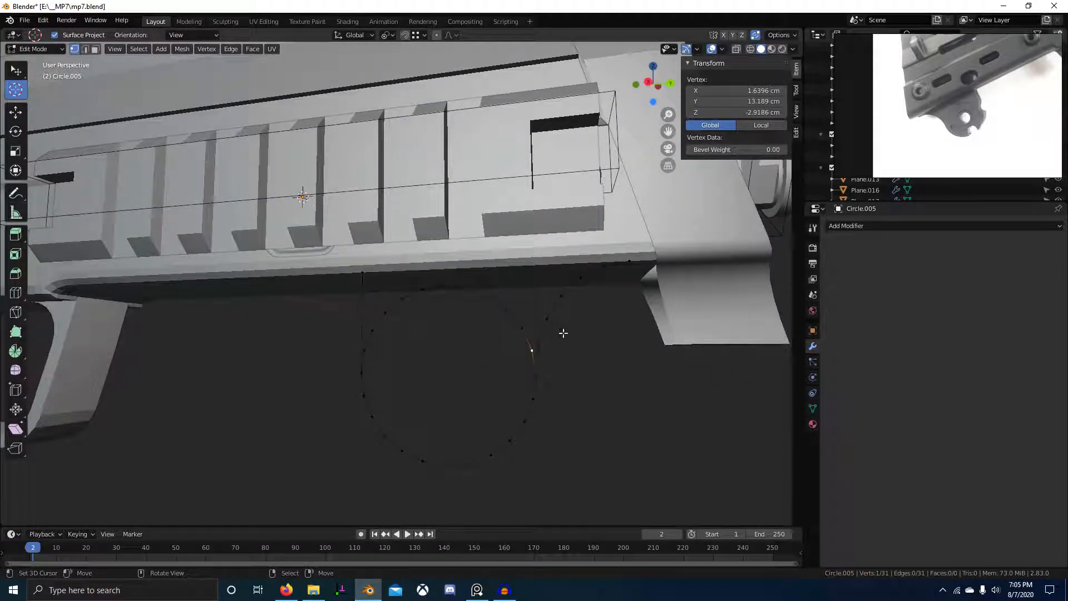
alt+click(506, 306)
right_click(507, 310)
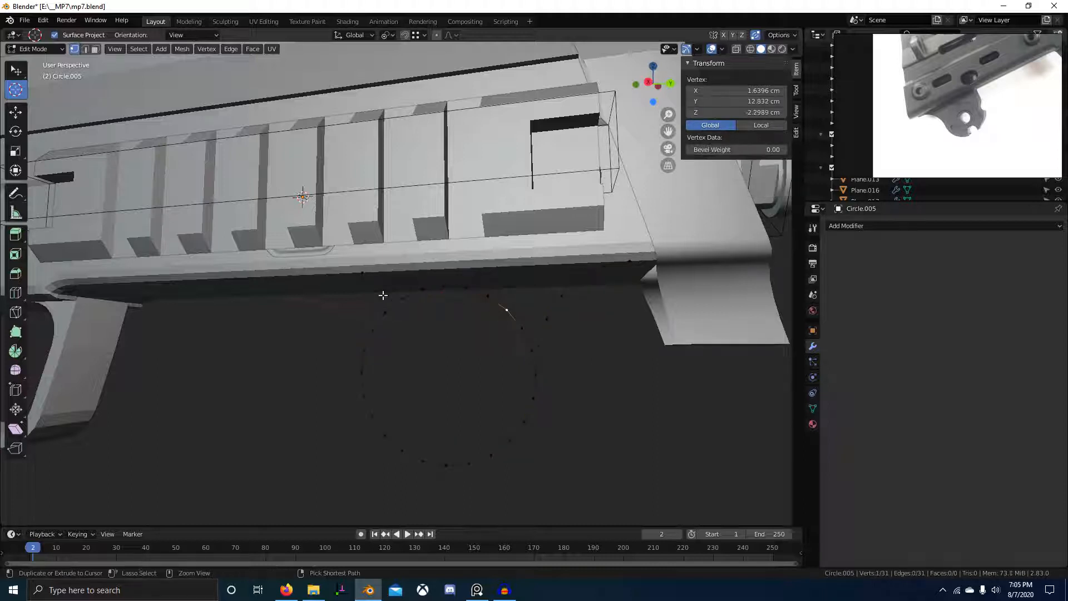
ctrl+right_click(386, 313)
ctrl+right_click(364, 395)
key(f)
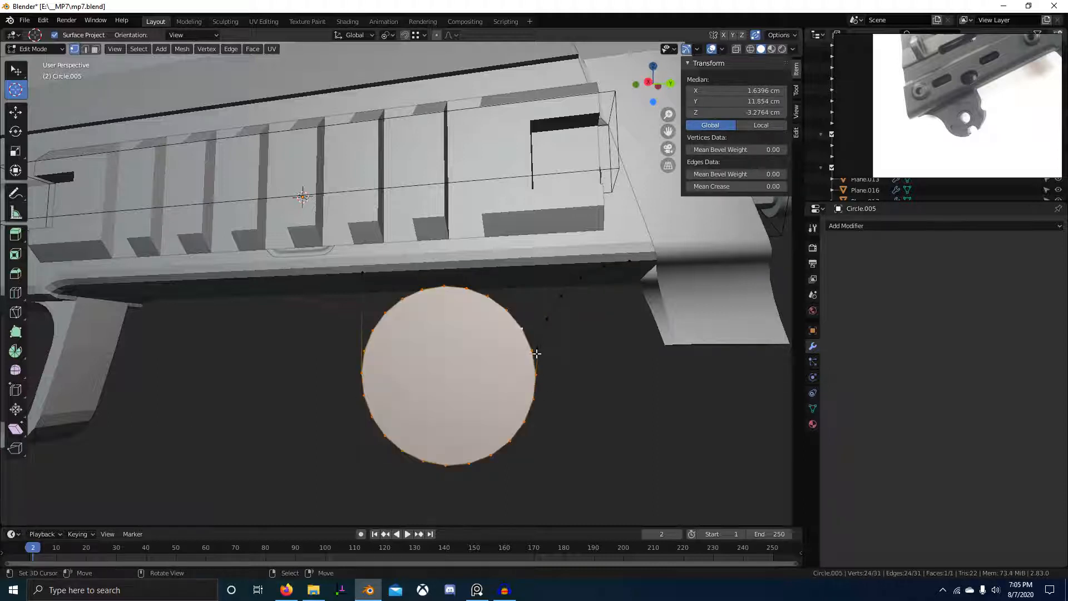
Inset the circle's face to a small central ring and delete the inner face to open a round hole.
key(i)
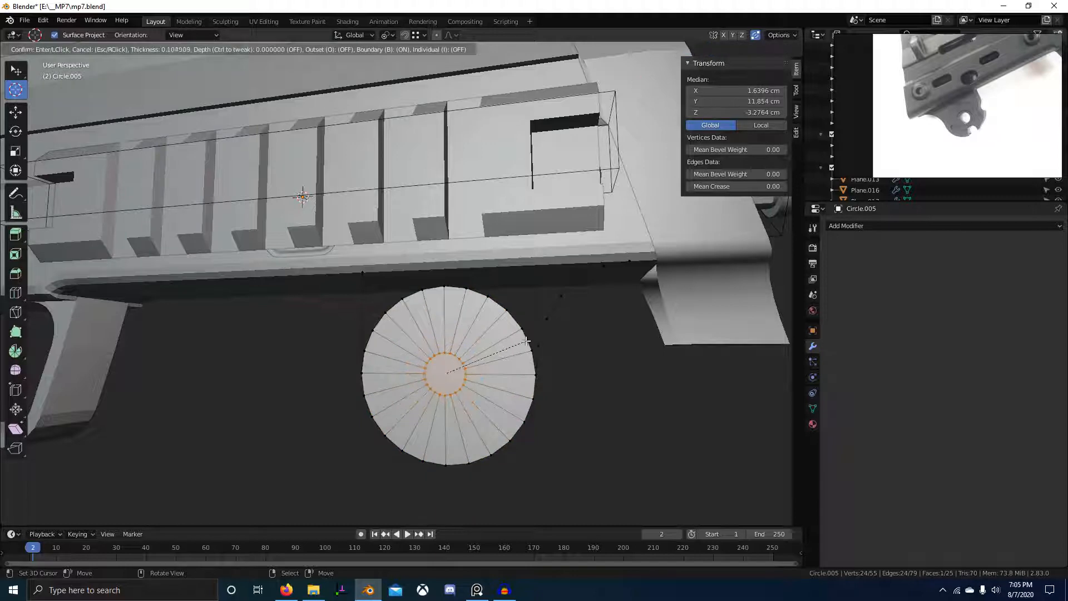
click(526, 341)
key(x)
key(f)
Select the central hole's edge loop, change the pivot point setting and enlarge the loop by about 1.28 in isolated view.
alt+click(456, 363)
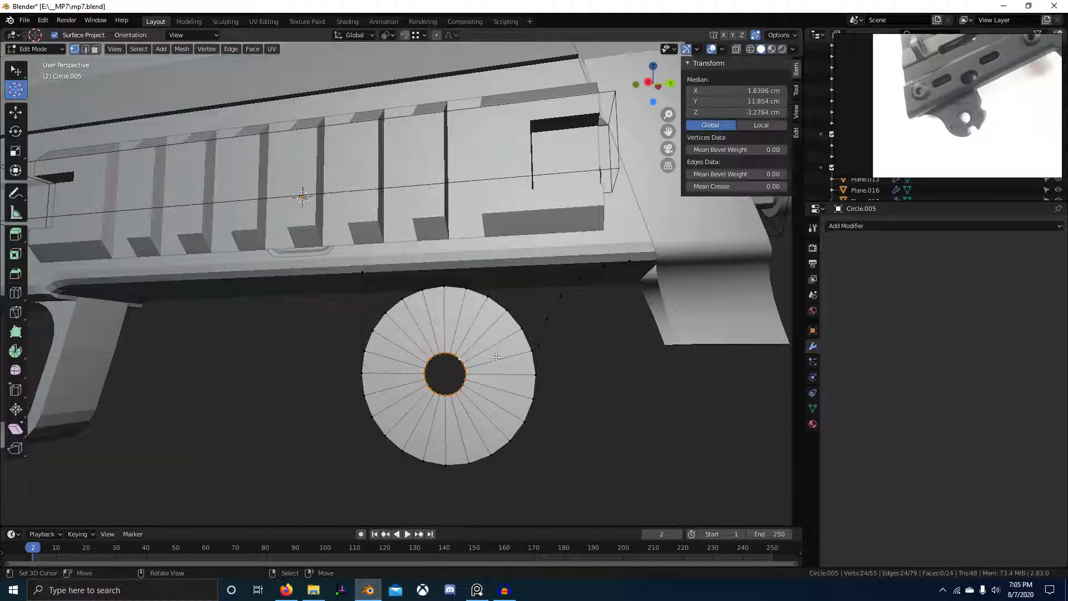
key(s)
key(Escape)
key(KP_Divide)
key(period)
click(495, 304)
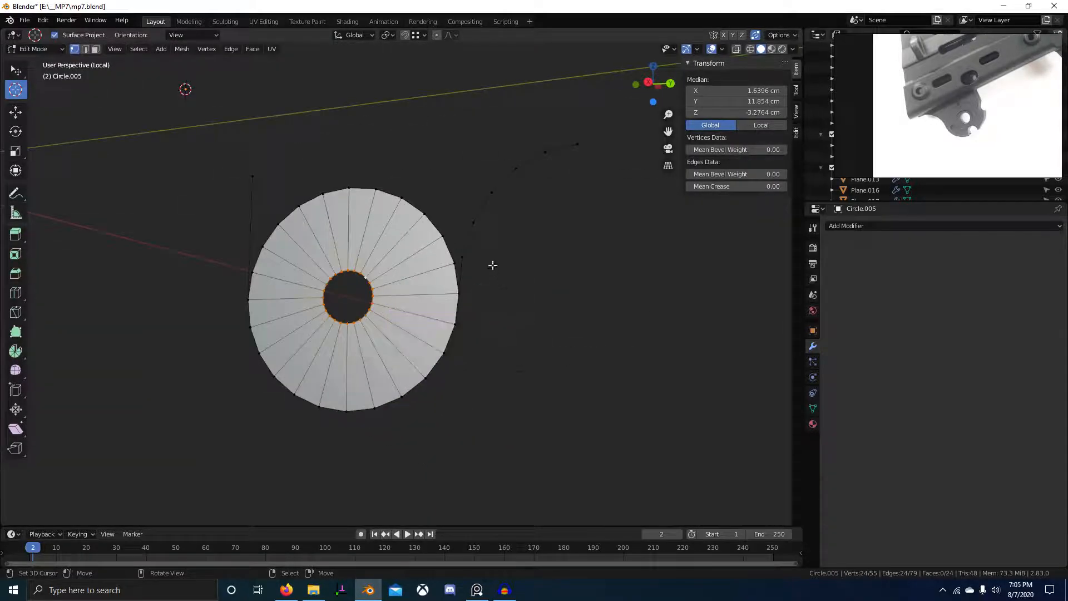
key(period)
click(516, 243)
key(s)
click(546, 277)
scroll(546, 277, down, 4)
middle_drag(546, 277, 515, 309)
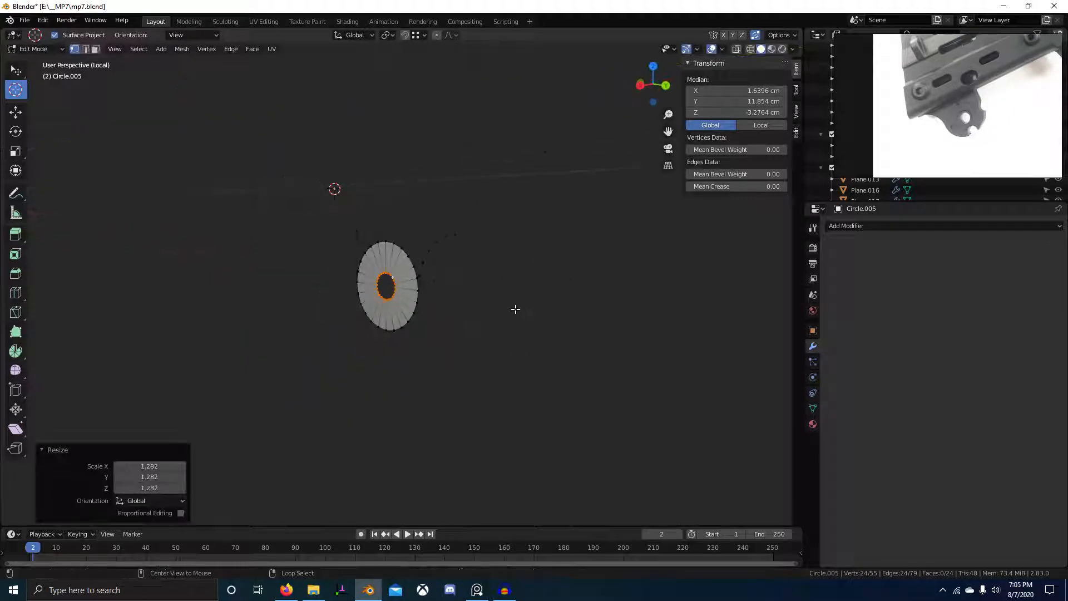
key(KP_Divide)
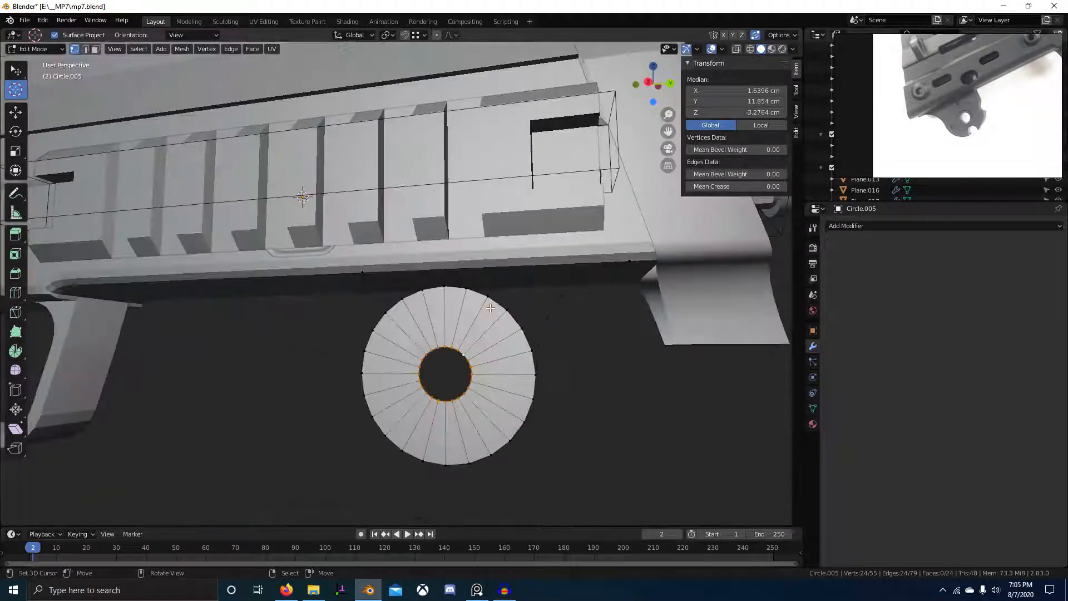
Connect the rear vertical edge's top vertex to the front arc's upper end with a straight edge.
middle_drag(551, 347, 534, 374)
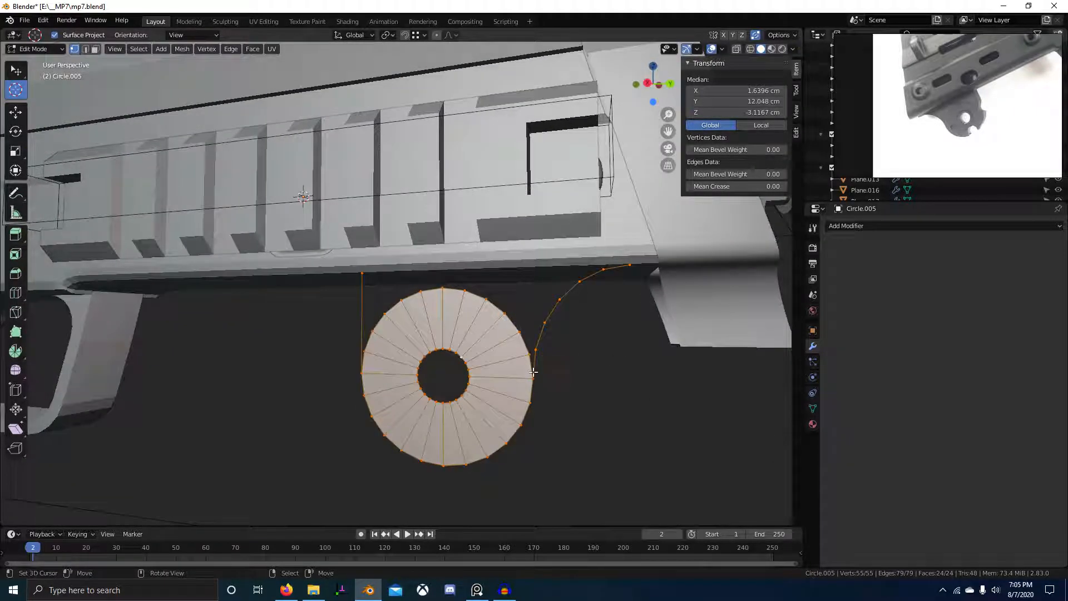
click(534, 372)
ctrl+click(448, 294)
click(423, 291)
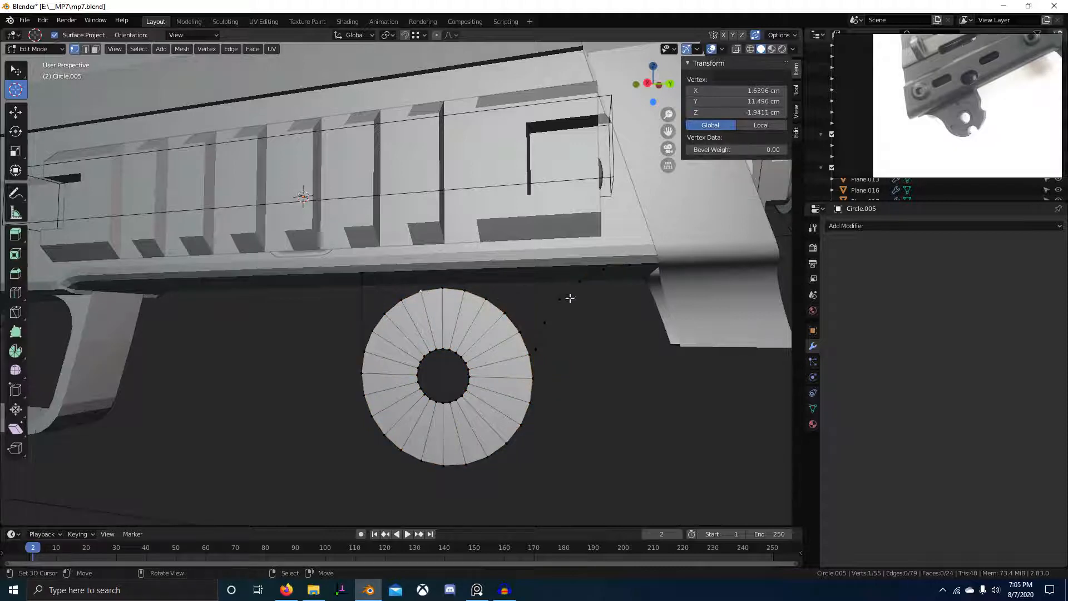
key(f)
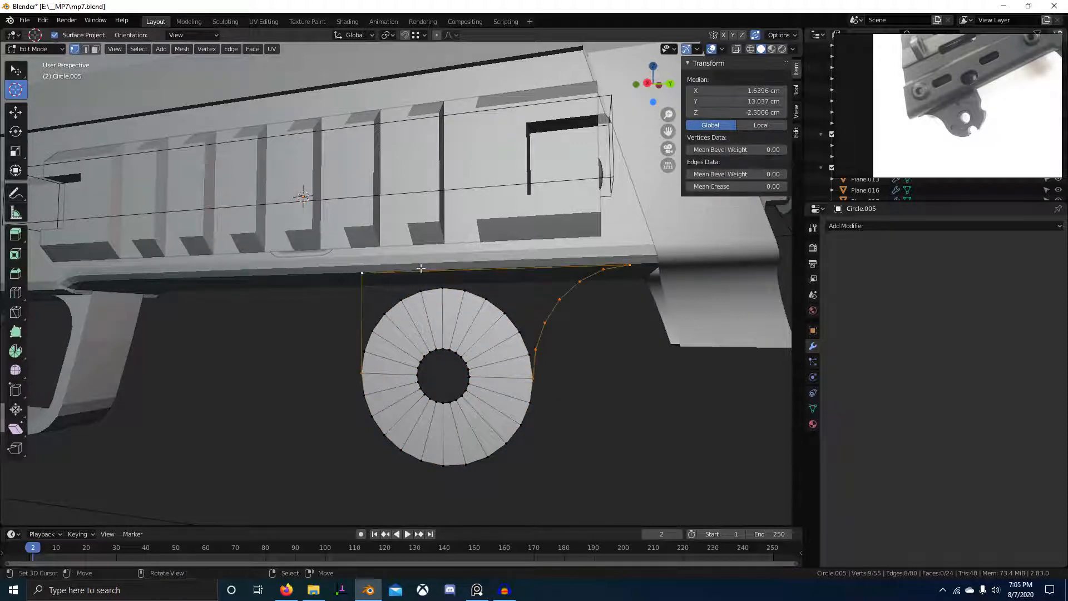
Add the circle's upper rim vertices to the selected outline and fill the area above the circle with a face.
middle_drag(473, 388, 453, 357)
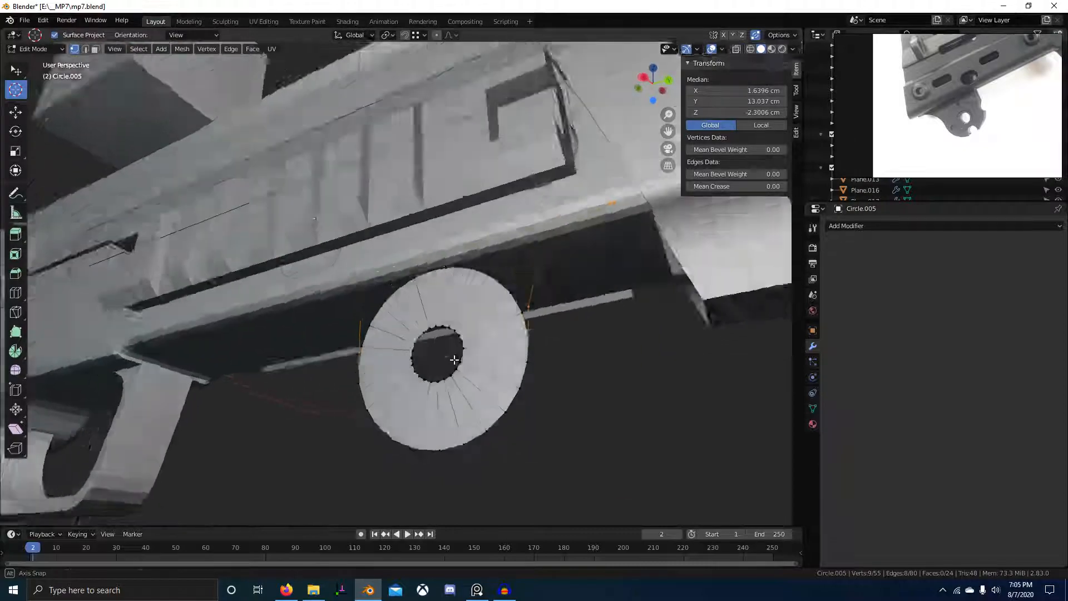
scroll(458, 371, up, 3)
ctrl+click(372, 318)
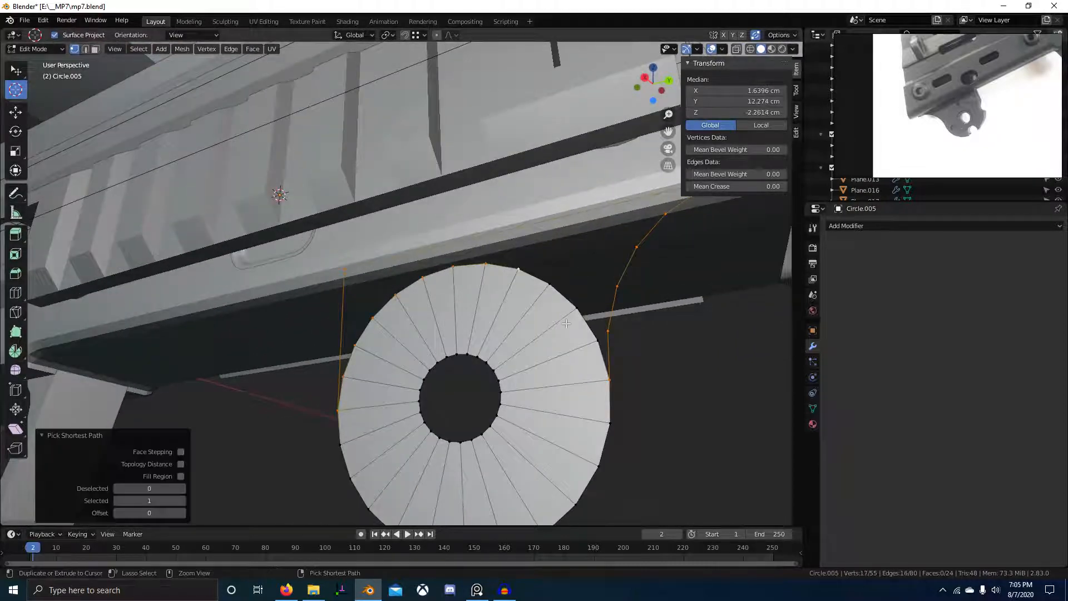
Select the whole mount plate and move it about -0.915 cm along X, inward beneath the handguard.
key(a)
middle_drag(593, 351, 390, 343)
key(g)
key(x)
click(562, 267)
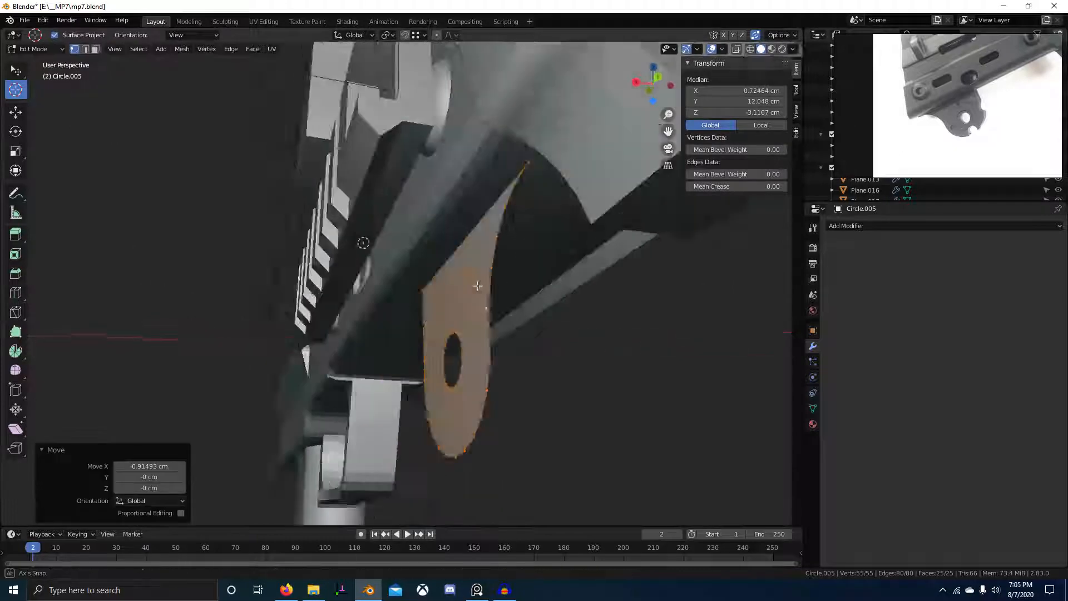
middle_drag(562, 267, 660, 210)
Examine the foregrip mount's shape in the line drawing on the reference board.
scroll(958, 119, down, 5)
middle_drag(961, 157, 1004, 62)
scroll(946, 117, up, 6)
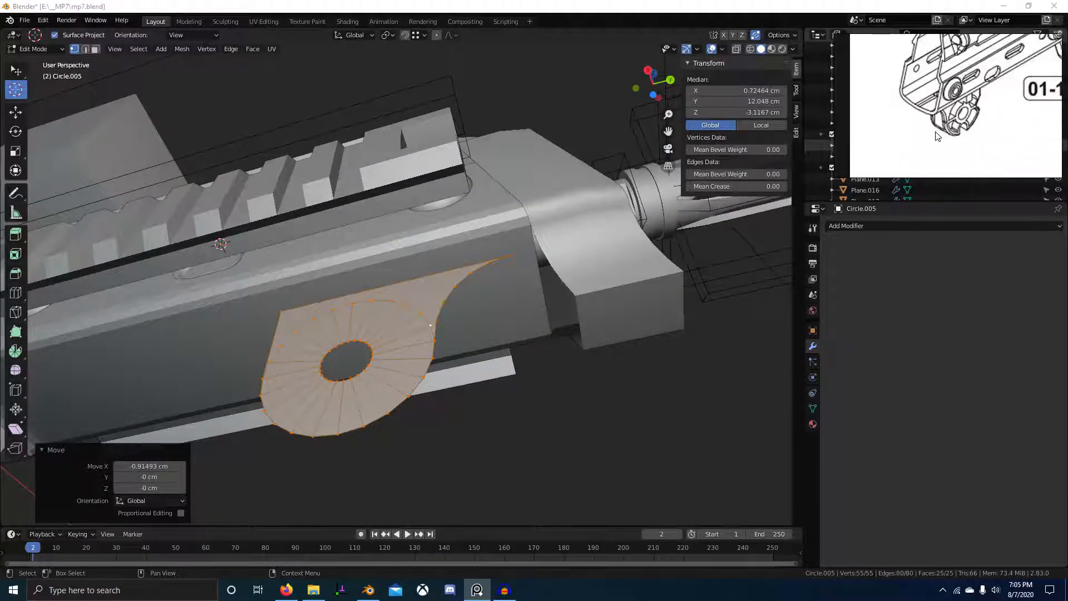
Extrude the lug profile along the X axis to give it thickness, and delete the inner cap faces.
mouse_move(582, 262)
middle_down()
mouse_move(607, 253)
mouse_move(444, 332)
mouse_move(422, 303)
middle_up()
key(e)
key(x)
click(456, 303)
key(x)
click(462, 309)
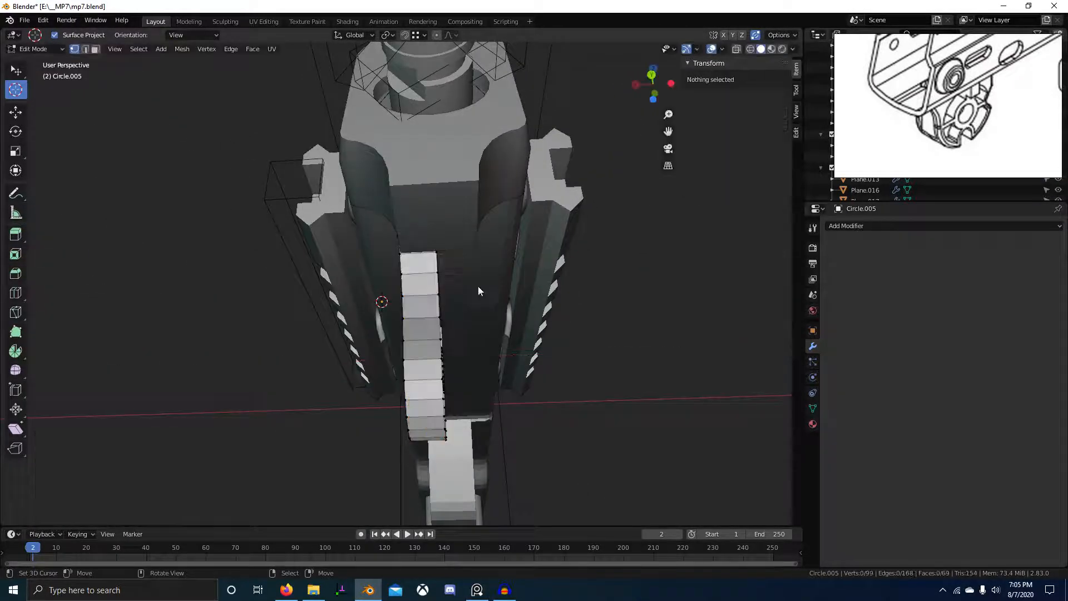
Select the lug's open inner boundary loop and align it to the gun's centre plane.
key(Tab)
right_click(522, 319)
key(Tab)
middle_drag(522, 320, 434, 285)
key(Tab)
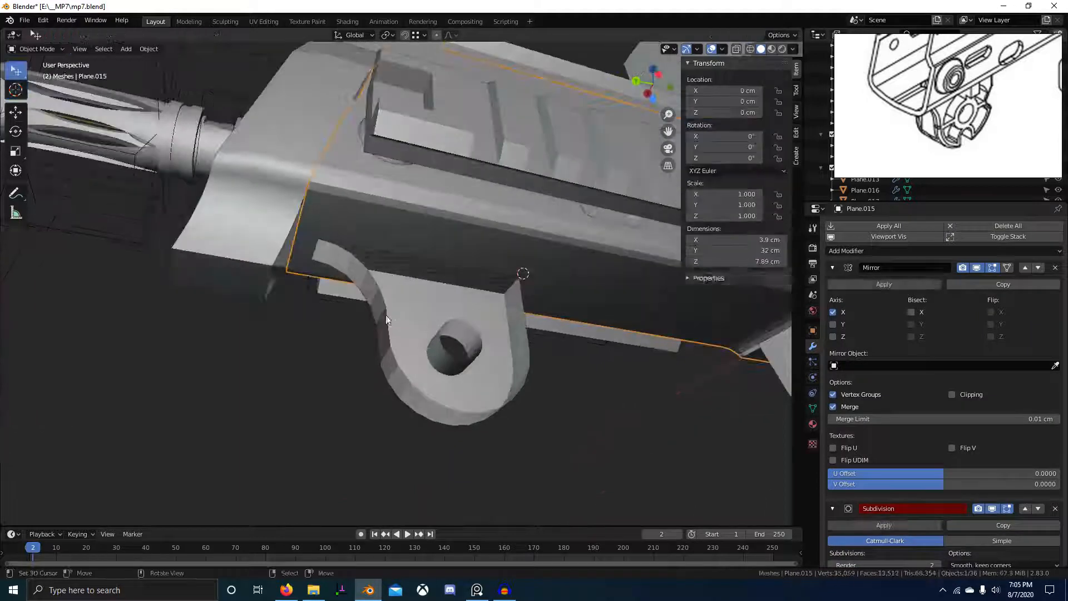
right_click(434, 285)
key(Tab)
alt+click(387, 289)
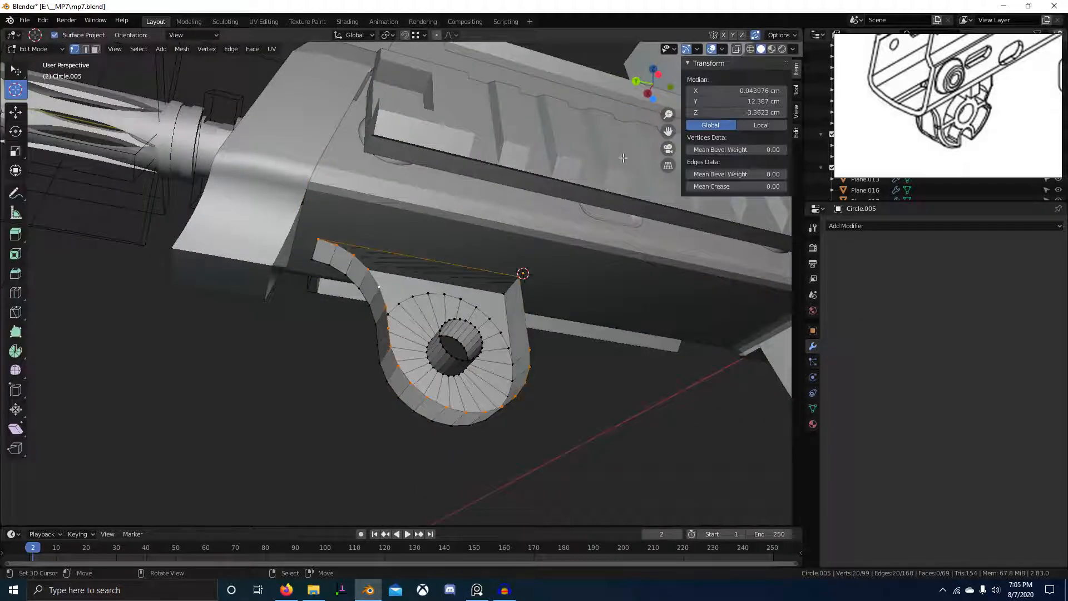
key(Return)
key(Tab)
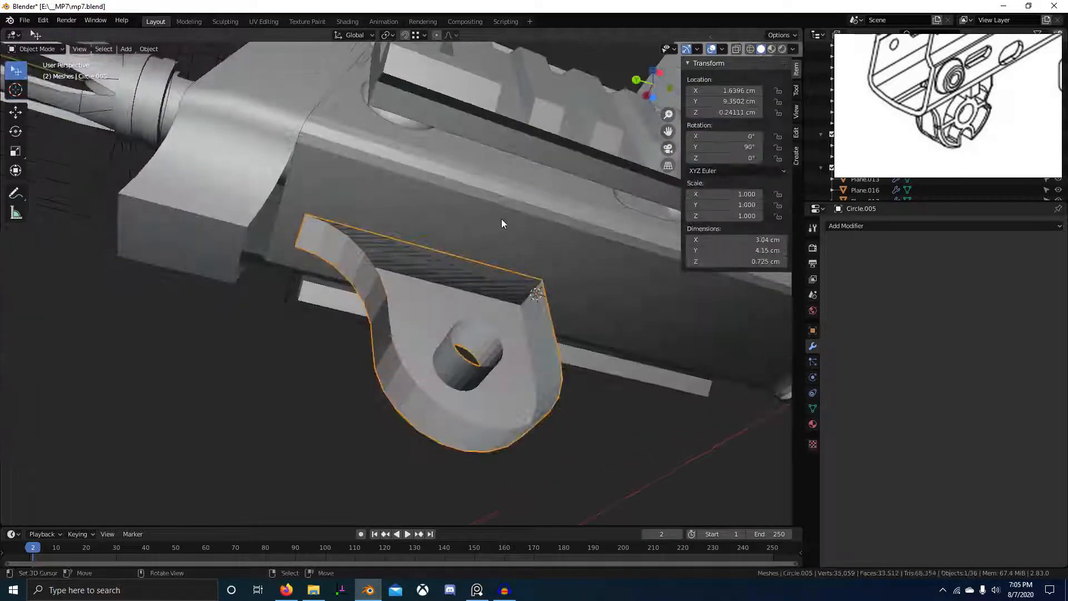
Join the lug with the receiver mesh into a single object.
shift+right_click(500, 219)
scroll(500, 220, down, 1)
middle_drag(500, 222, 516, 221)
scroll(516, 221, down, 1)
key(ctrl+j)
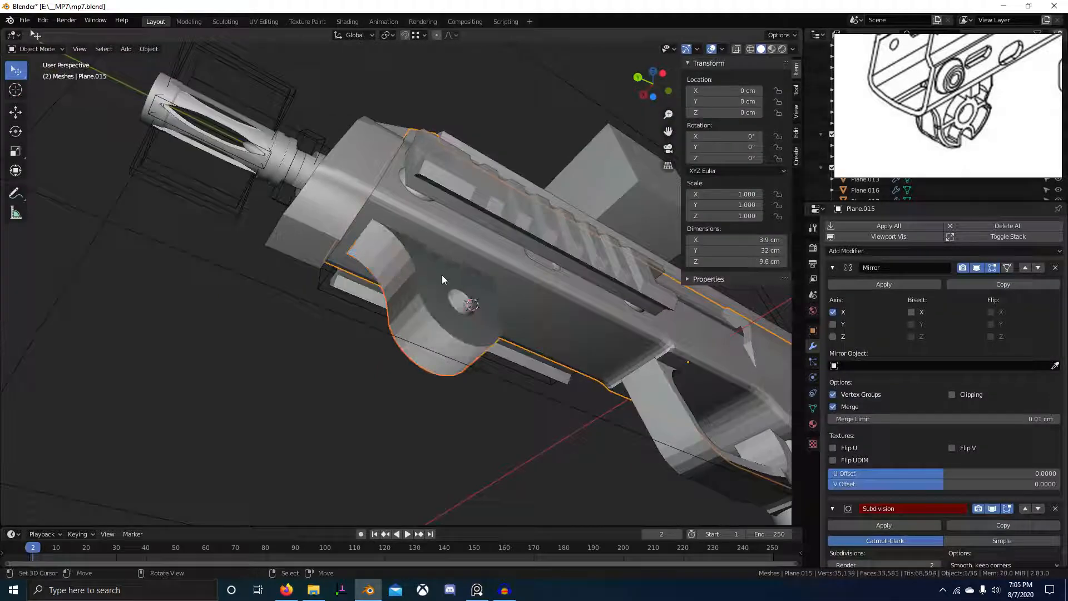
Recalculate the normals across the entire joined receiver mesh.
right_click(393, 270)
key(Tab)
key(Tab)
right_click(401, 266)
key(Tab)
key(a)
scroll(434, 260, up, 2)
middle_drag(448, 259, 363, 257)
key(shift+n)
Undo the triangulation and add one loop cut around the receiver near the lug's rear edge, with a slide factor of -0.139.
key(ctrl+t)
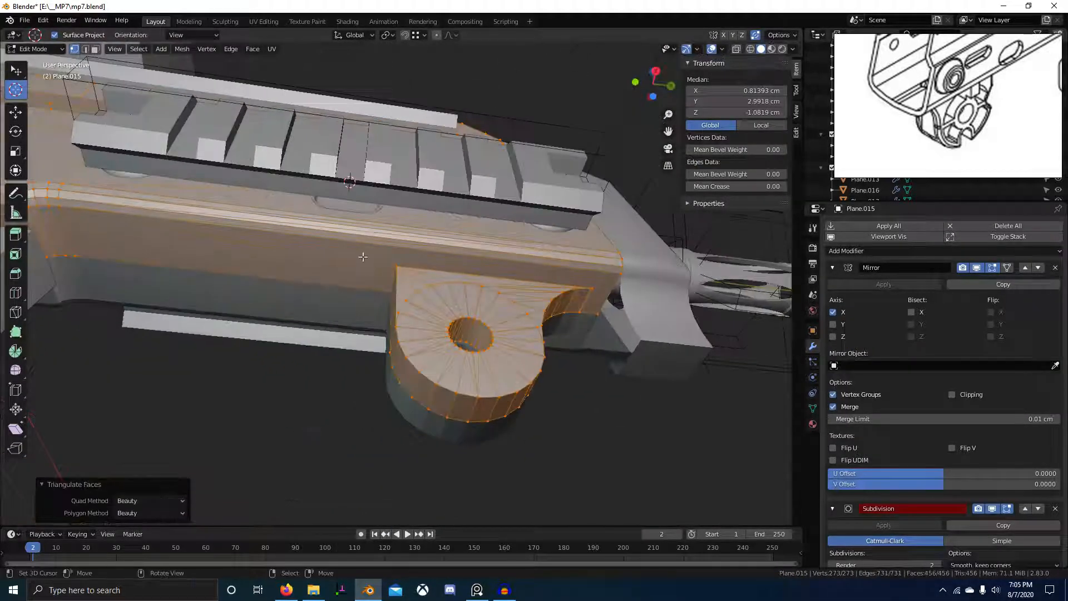
key(ctrl+z)
drag(328, 266, 376, 270)
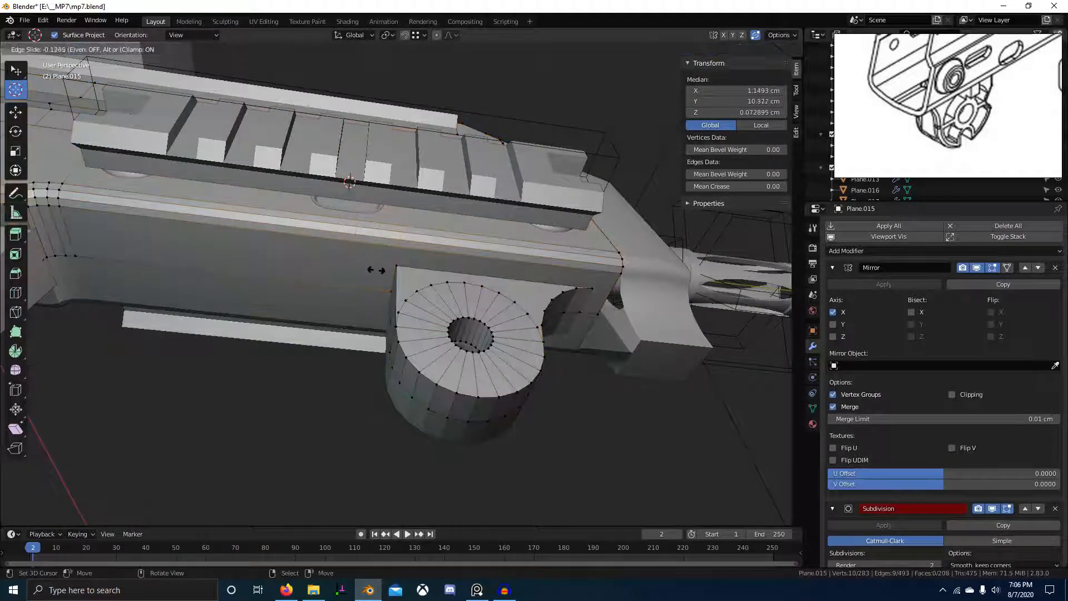
click(362, 272)
Delete the receiver's lower side face next to the lug, in front of the new edge loop.
middle_drag(668, 306, 642, 318)
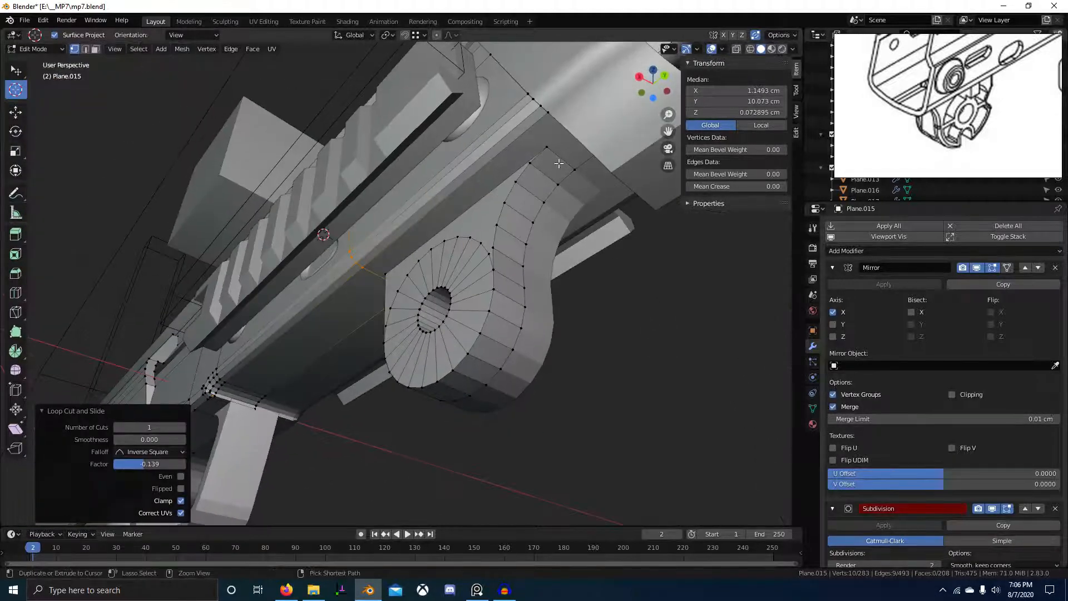
middle_drag(559, 164, 584, 167)
key(3)
right_click(445, 239)
key(x)
key(f)
middle_drag(445, 239, 529, 247)
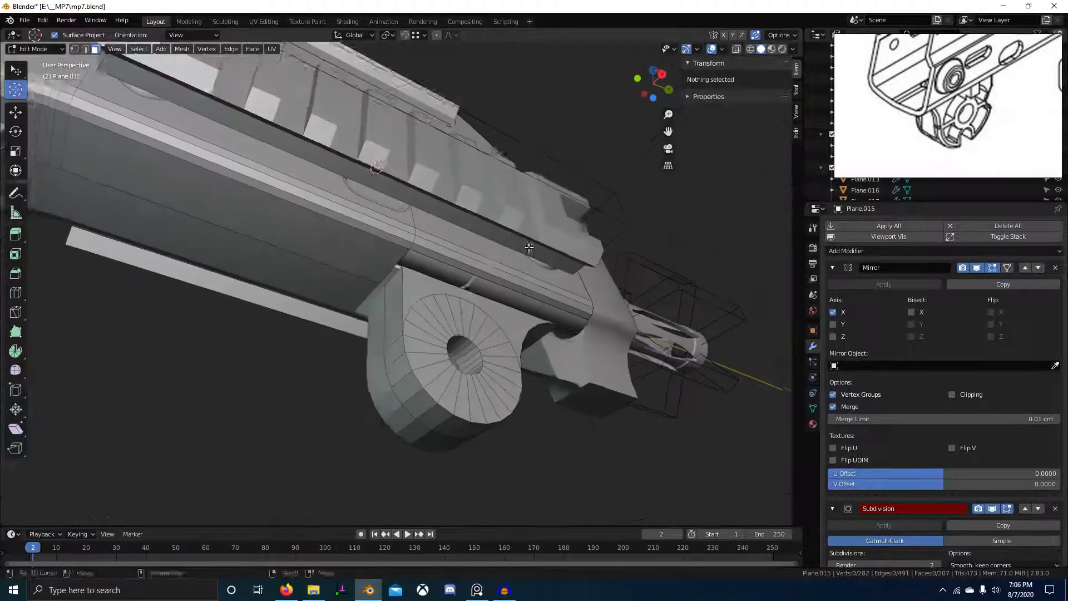
Fill the gap between the receiver's lower edge and the lug's top edge with new faces.
scroll(530, 247, up, 5)
key(2)
right_click(509, 284)
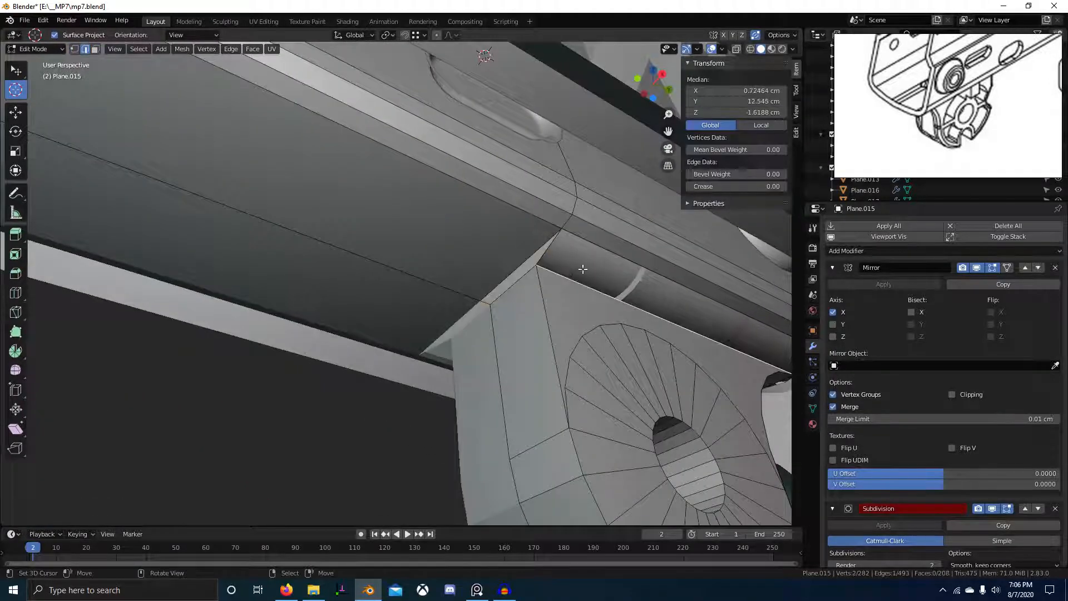
middle_drag(711, 307, 520, 294)
key(f)
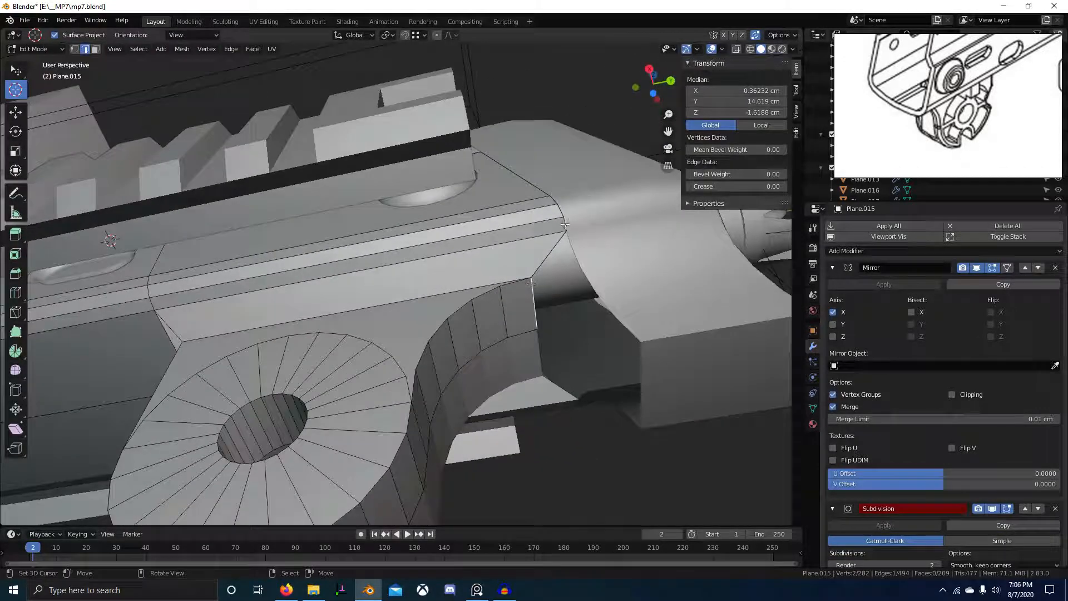
Extrude the lug's front edge along Y to the receiver's front corner and snap its outer vertex to that corner along X.
key(y)
ctrl+click(565, 229)
key(1)
right_click(568, 272)
key(g)
key(x)
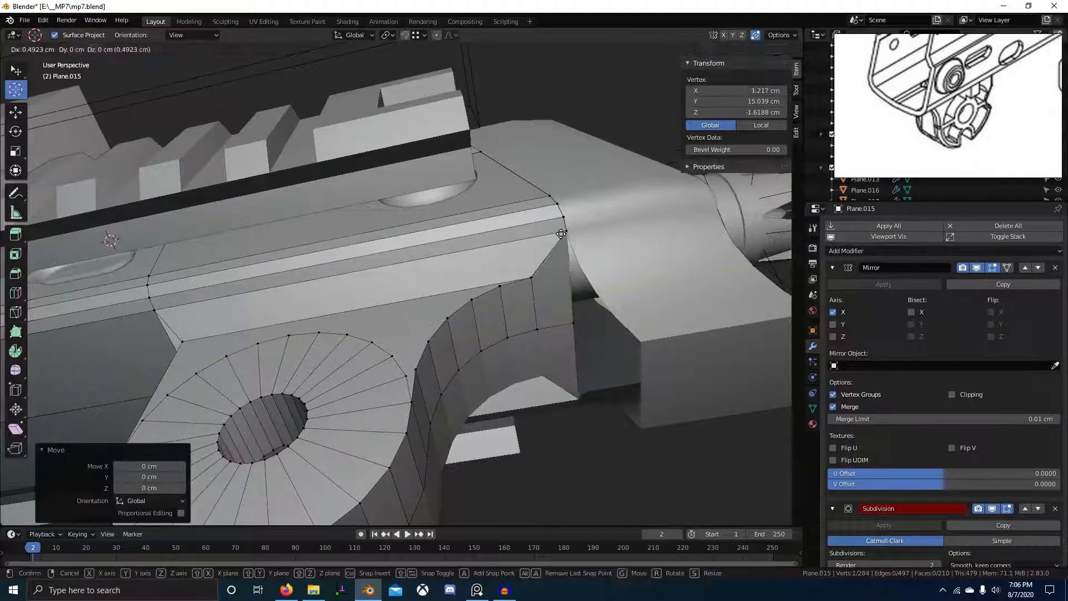
ctrl+click(562, 235)
Recalculate the normals of all faces and check the lug's shading in Object Mode.
middle_drag(562, 235, 513, 272)
key(a)
key(shift+n)
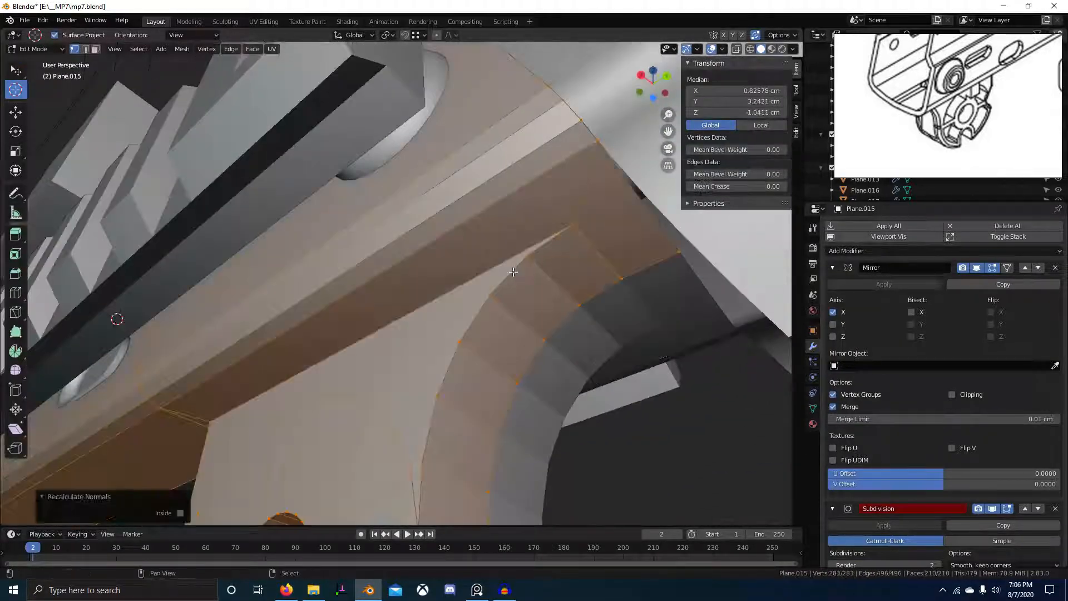
key(Tab)
middle_drag(557, 235, 614, 366)
key(Tab)
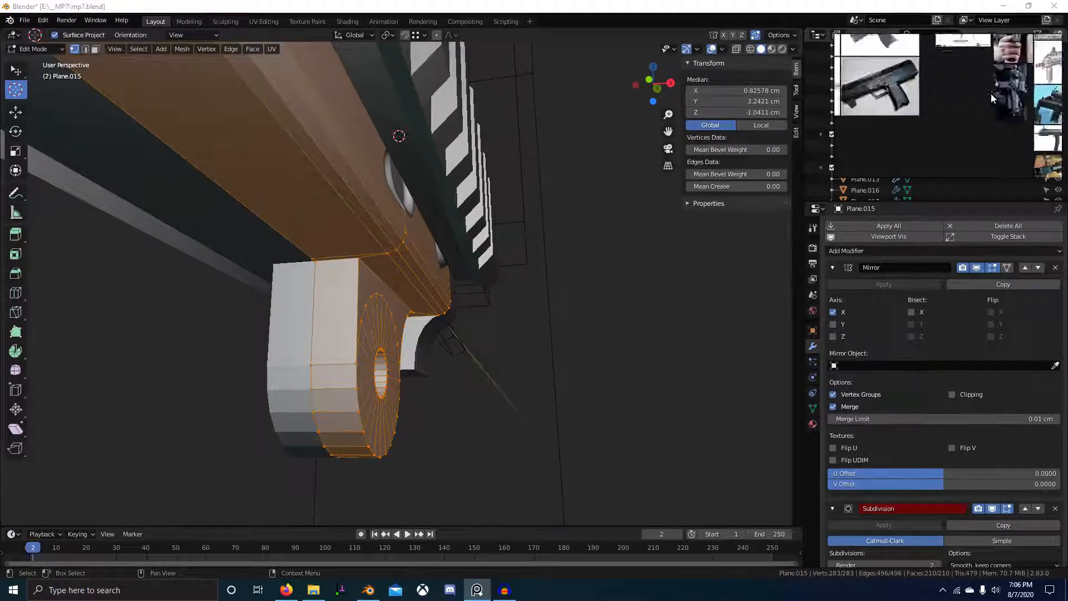
Examine the lug in the reference photo and compare the modelled lug with the side reference image in see-through display.
scroll(402, 283, up, 1)
scroll(980, 89, down, 2)
mouse_move(980, 89)
middle_down()
mouse_move(1000, 111)
mouse_move(1063, 97)
mouse_move(975, 92)
middle_up()
scroll(1063, 98, up, 3)
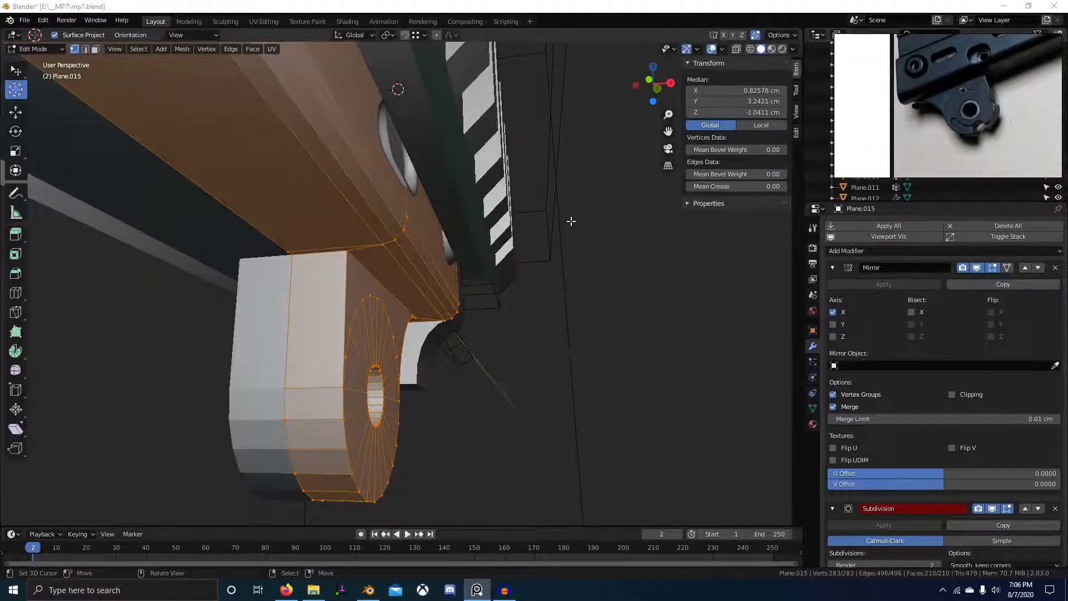
scroll(411, 316, down, 4)
middle_drag(412, 316, 262, 365)
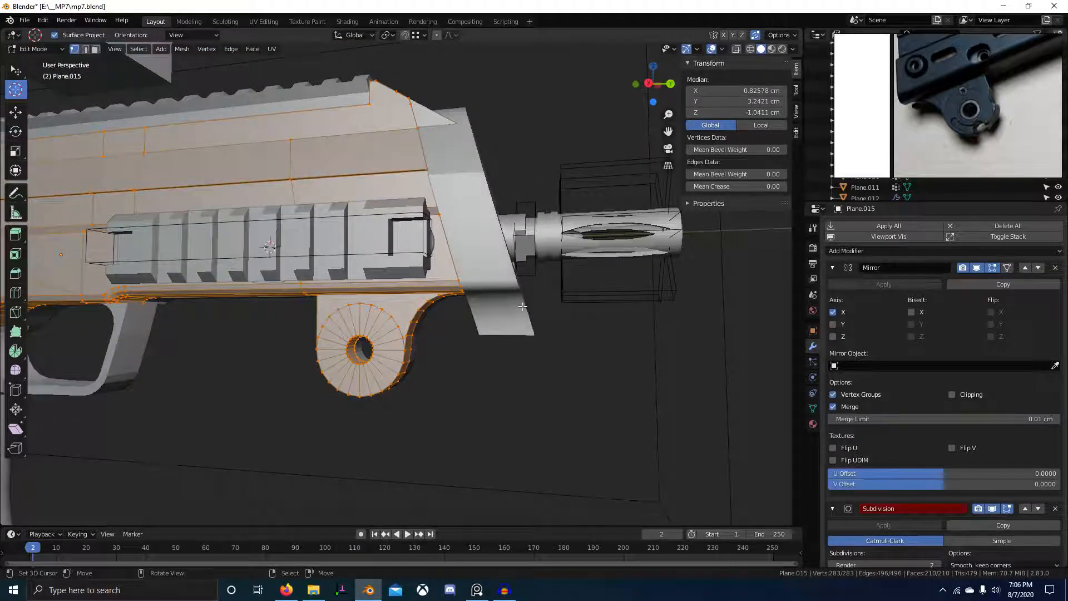
middle_drag(444, 362, 460, 336)
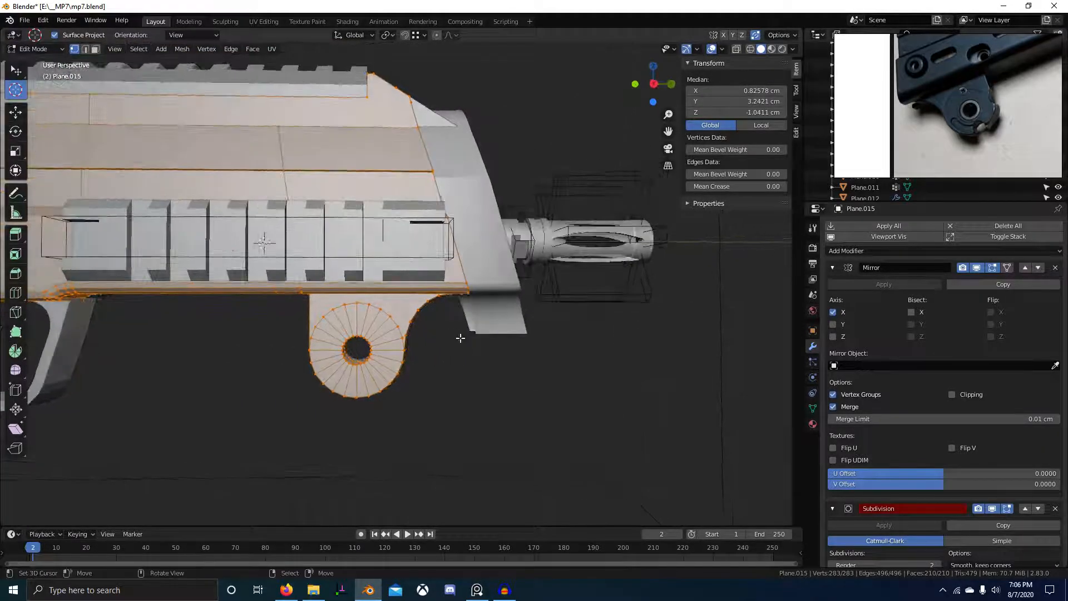
key(KP_3)
scroll(460, 338, up, 2)
key(alt+z)
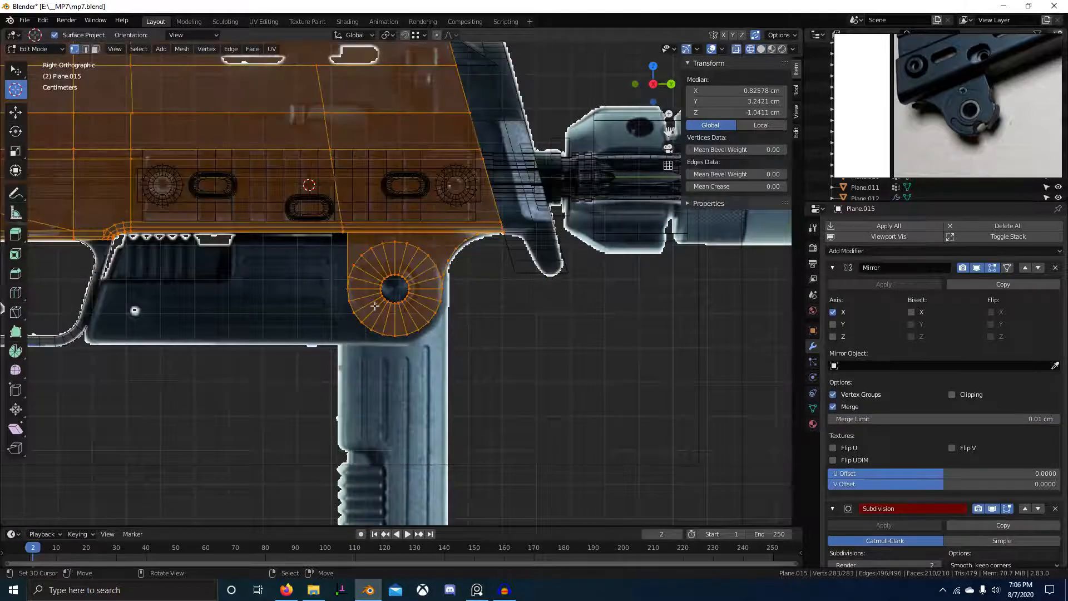
scroll(381, 306, up, 3)
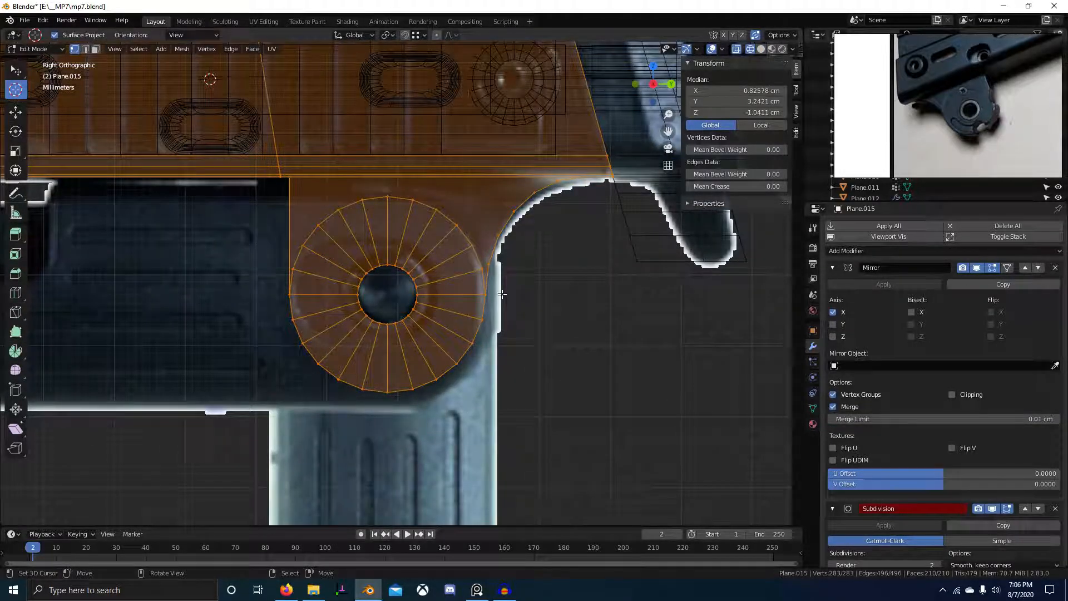
Return to solid shading, deselect the mesh, and inspect the lug from the front against the reference drawing.
key(shift+z)
scroll(561, 310, down, 4)
shift+middle_drag(561, 310, 610, 291)
scroll(592, 339, down, 3)
middle_drag(591, 339, 567, 282)
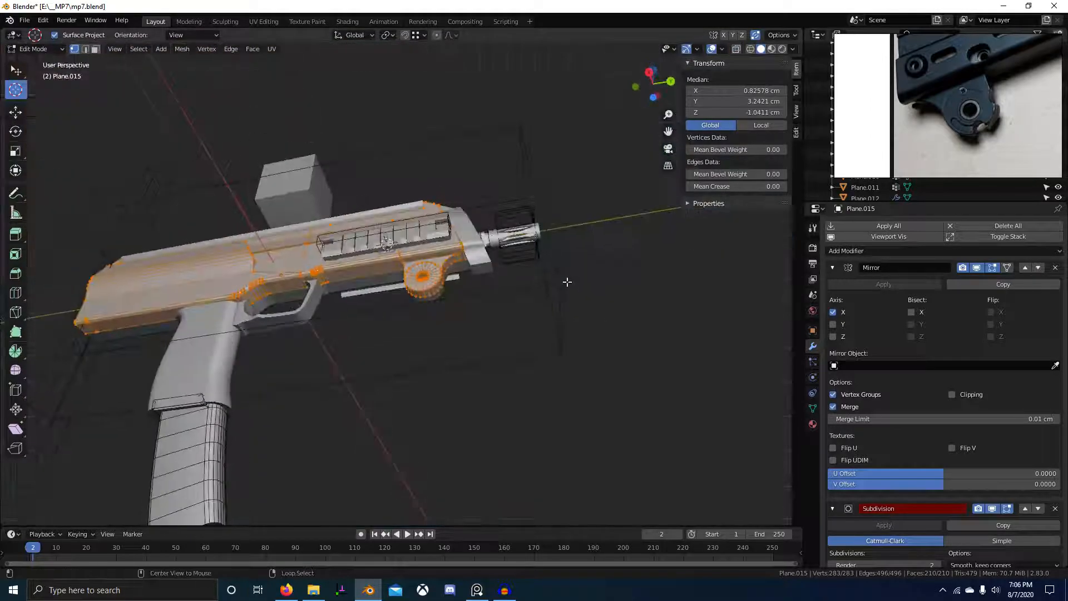
key(alt+a)
scroll(501, 311, up, 2)
middle_drag(501, 311, 384, 346)
scroll(941, 145, down, 6)
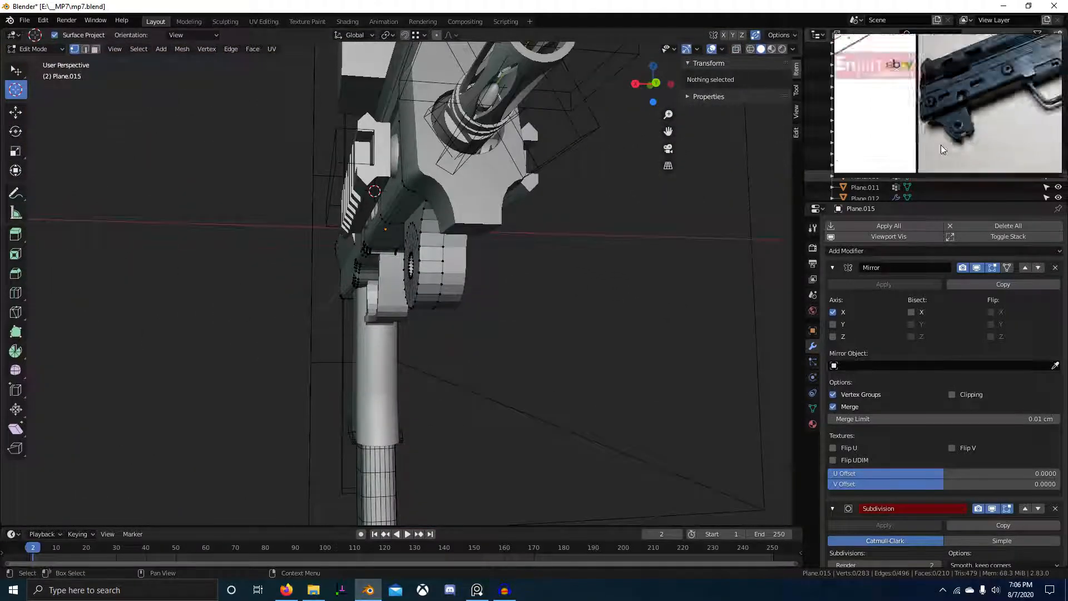
middle_drag(940, 145, 958, 149)
scroll(958, 149, up, 6)
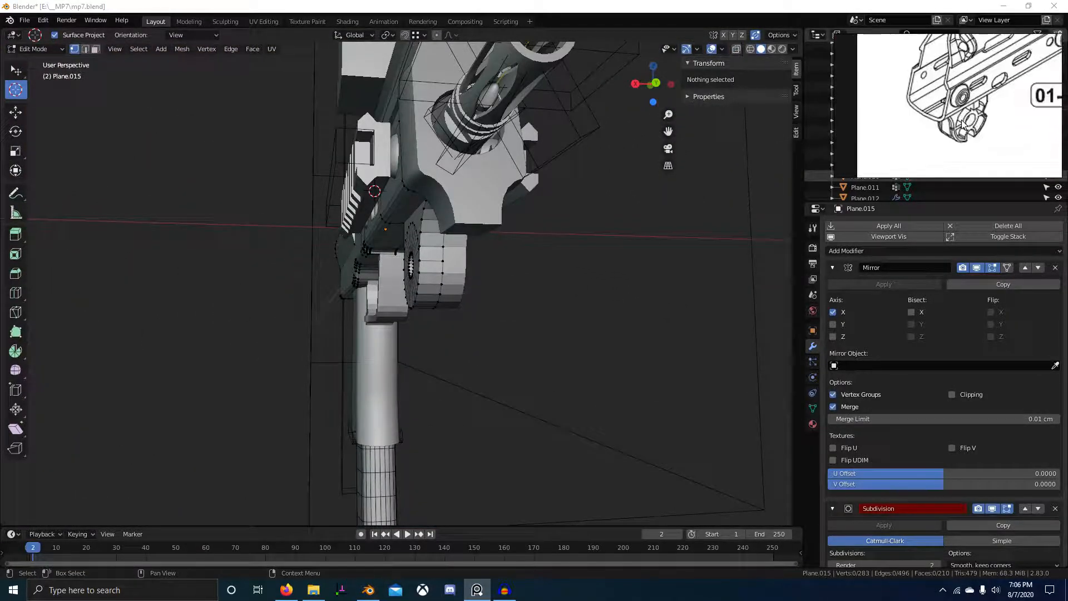
Save mp7.blend from Object Mode and resume editing the receiver mesh.
scroll(504, 236, down, 3)
middle_drag(504, 236, 530, 293)
key(Tab)
key(alt+a)
scroll(545, 292, up, 1)
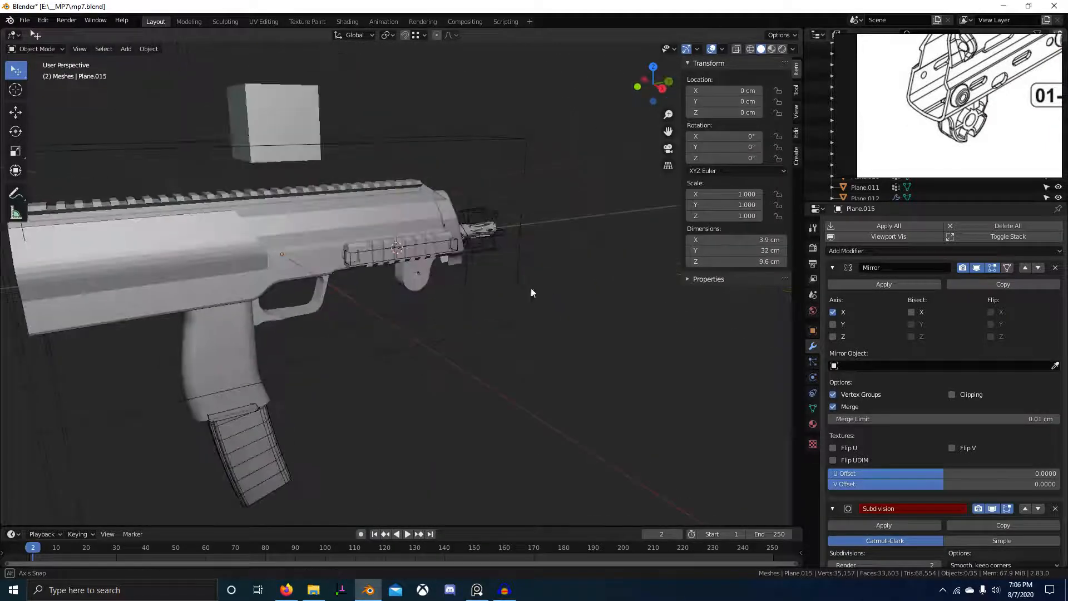
middle_drag(456, 317, 432, 230)
scroll(409, 281, up, 4)
key(Tab)
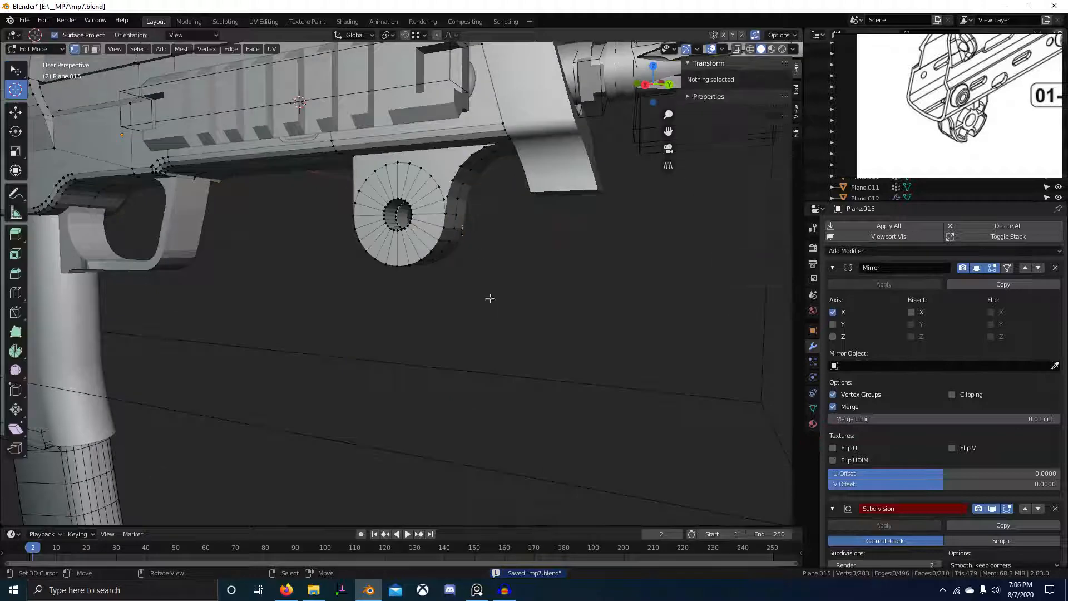
In the right orthographic view, add a separate 24-vertex mesh circle at the 3D cursor.
middle_drag(490, 298, 421, 225)
key(2)
key(KP_3)
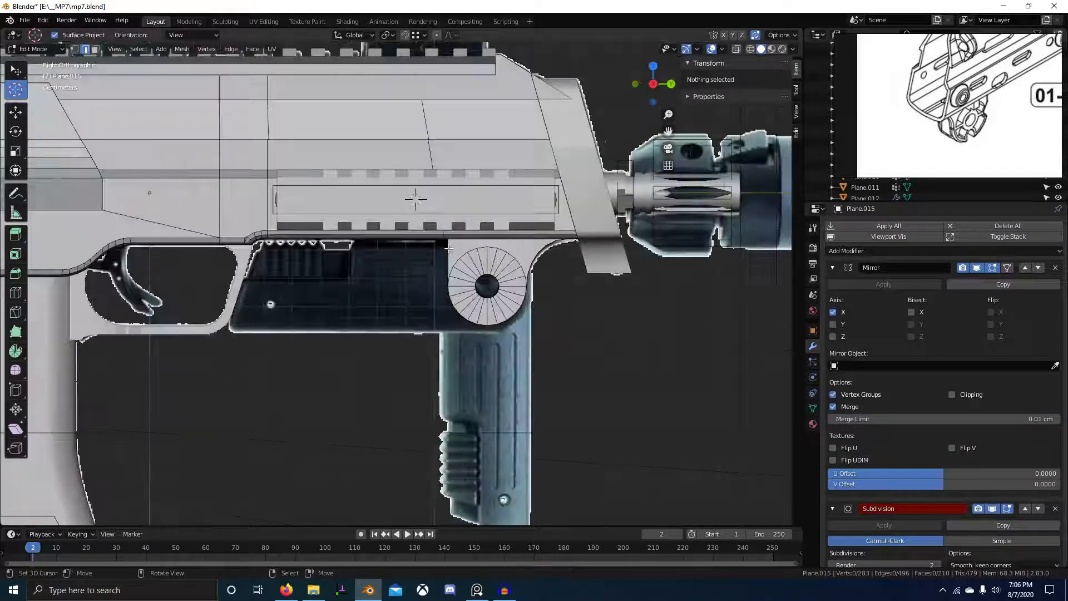
key(Tab)
key(shift+a)
mouse_move(514, 261)
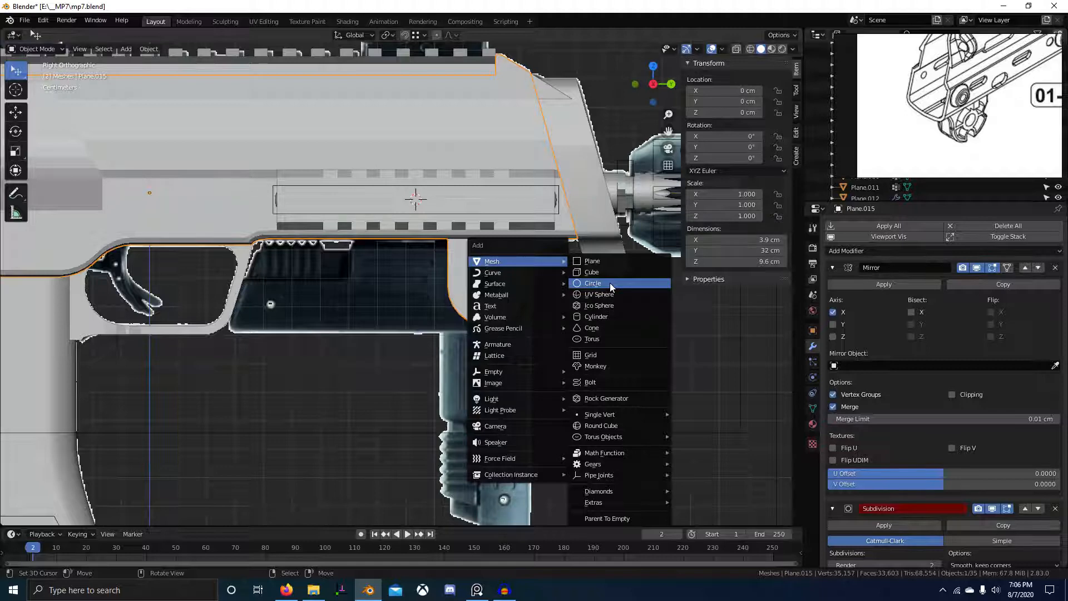
click(610, 283)
scroll(579, 292, down, 5)
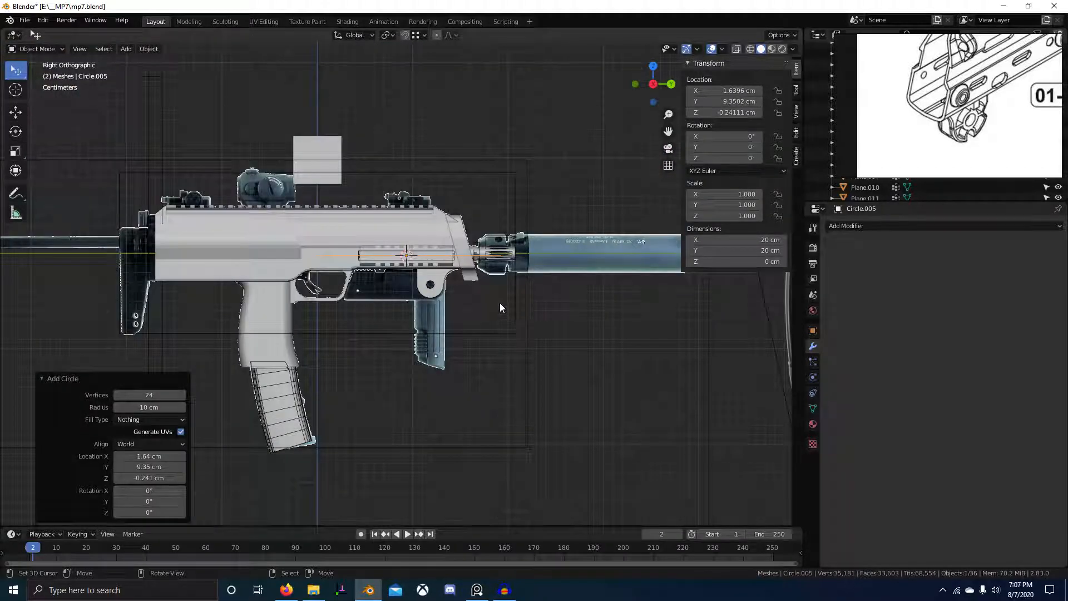
Rotate the circle 90° about the Y axis and scale it down to about 2.12 cm in diameter.
text(ry90)
key(Return)
key(s)
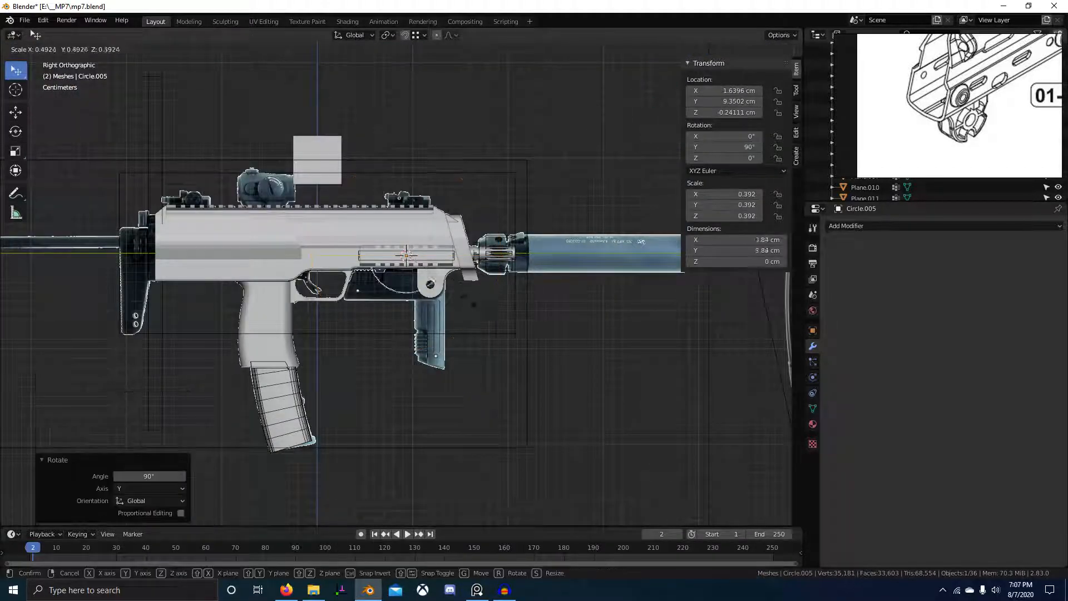
click(459, 335)
scroll(459, 335, up, 4)
Check the notches in the reference photo, move the circle to the lug's lower edge, and scale it to about 1.3 cm.
scroll(921, 165, down, 5)
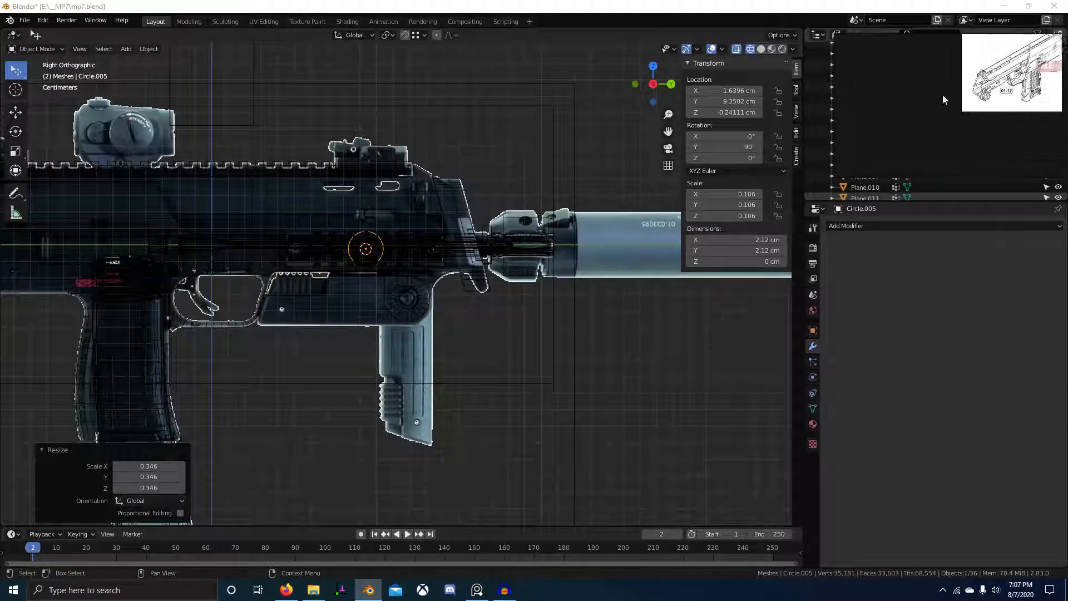
scroll(936, 117, up, 6)
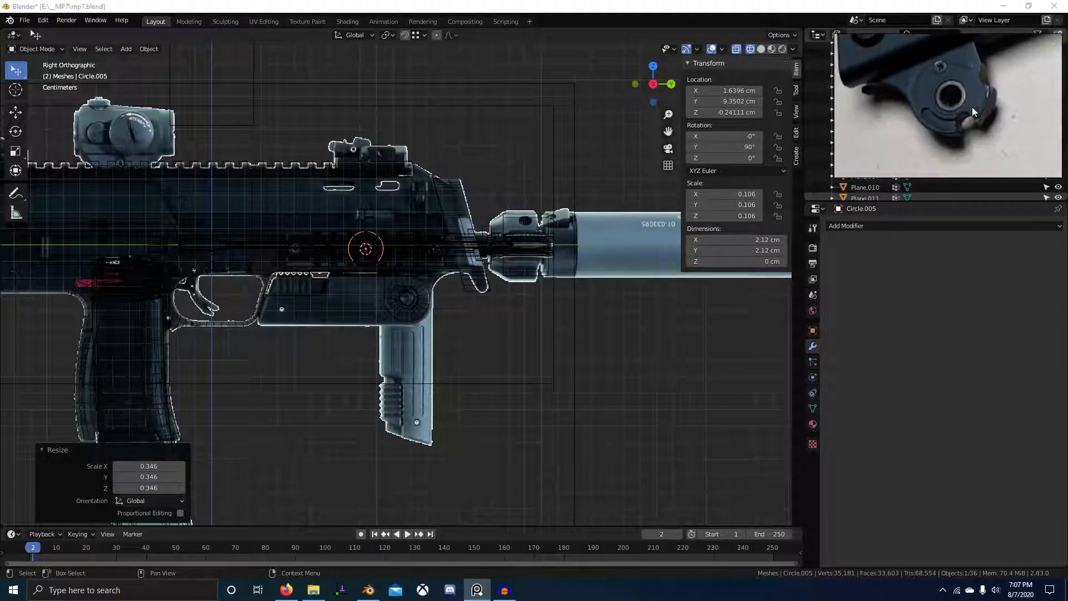
scroll(383, 256, up, 4)
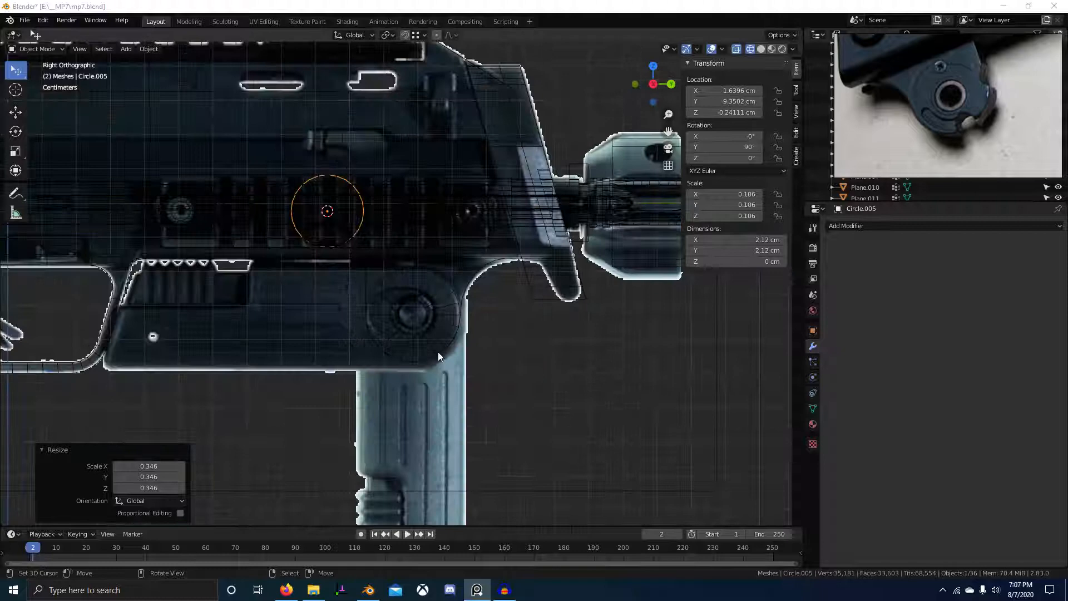
right_click(358, 189)
right_click(357, 192)
right_click(357, 190)
right_click(363, 201)
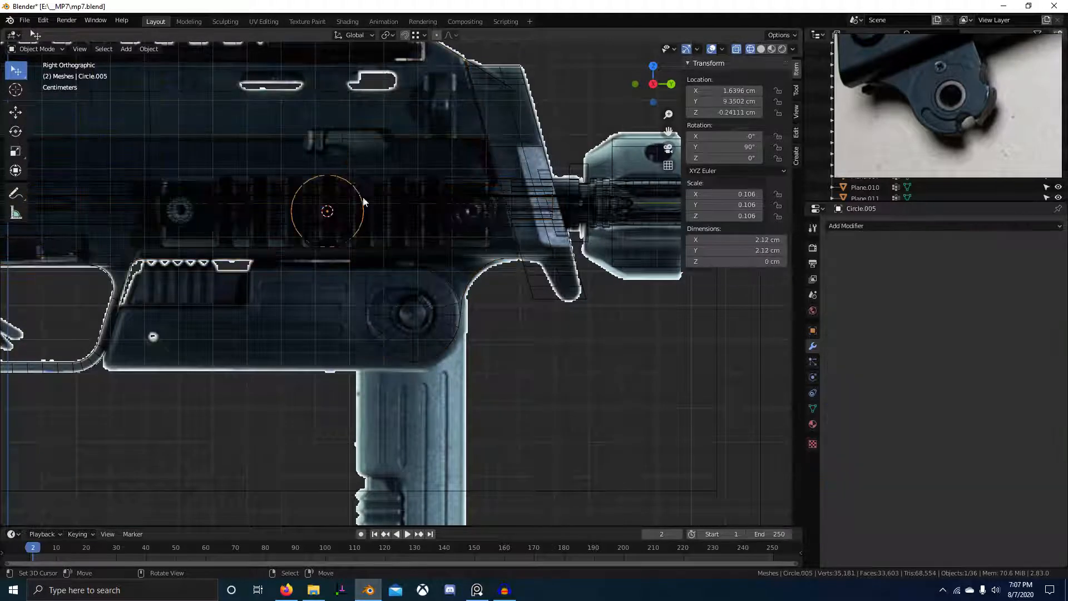
key(g)
click(467, 336)
key(s)
click(452, 339)
Shrink the circle to about 0.87 cm and position it on the lug's lower edge at about Y 11.85 cm, Z -4.66 cm.
scroll(500, 342, up, 4)
key(g)
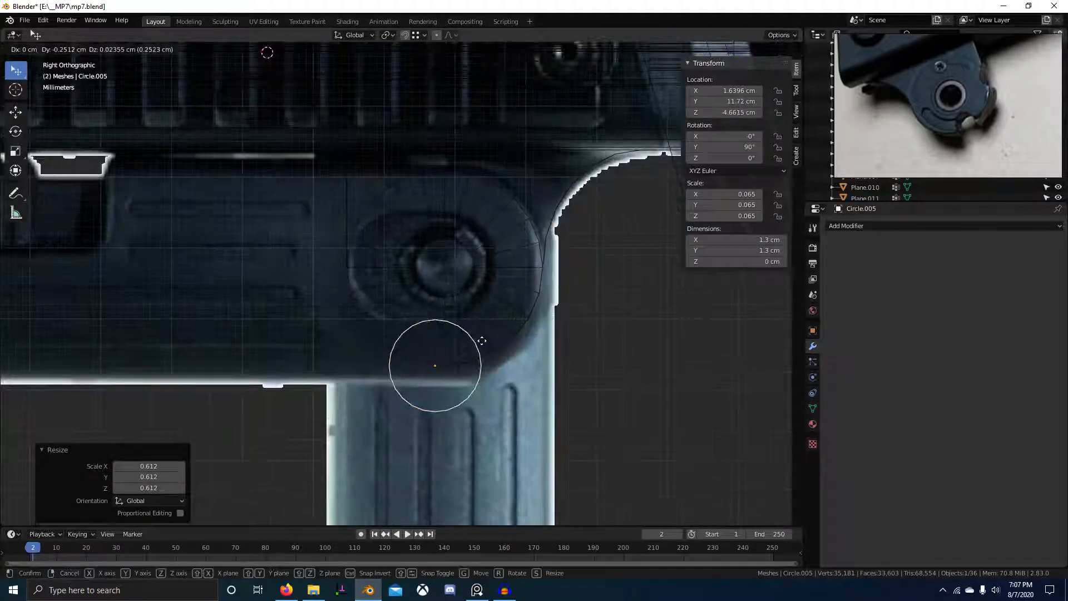
click(482, 341)
key(s)
click(468, 347)
key(g)
click(532, 360)
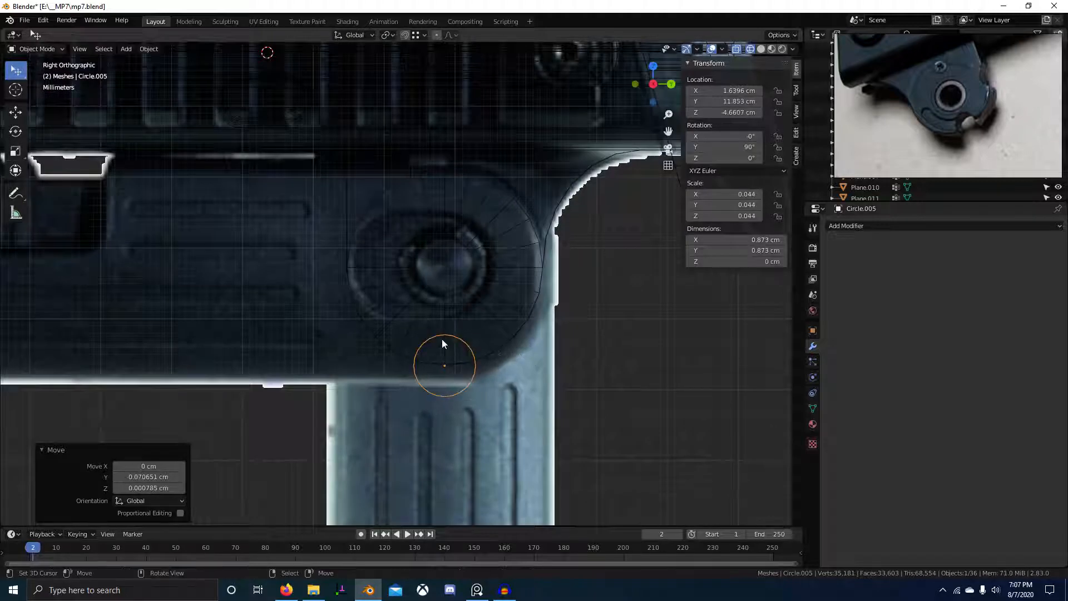
key(g)
key(Escape)
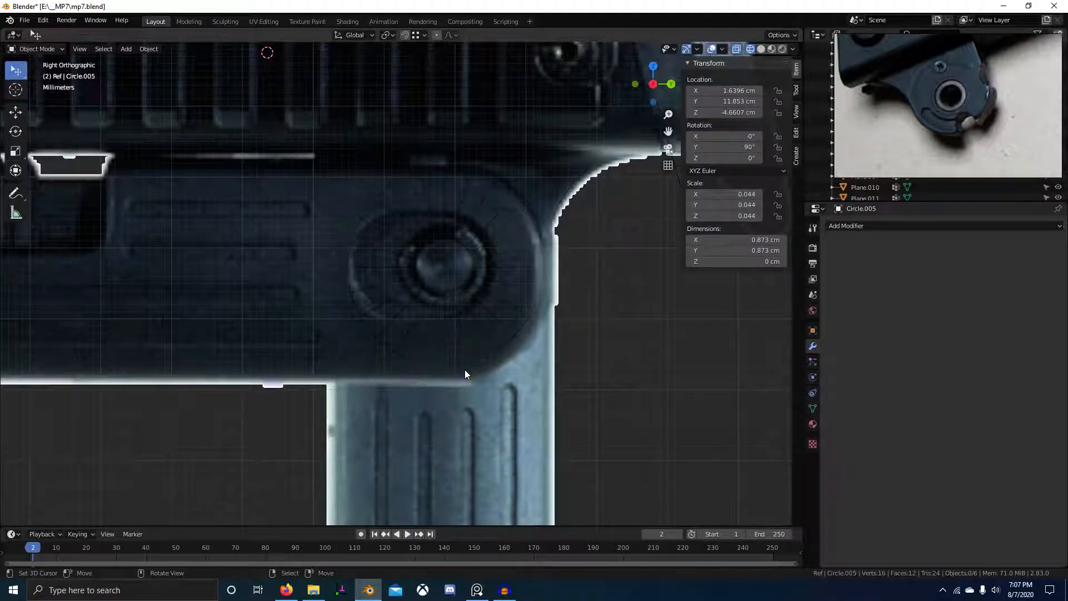
Set the notch circle's origin to its geometry's median centre.
key(Tab)
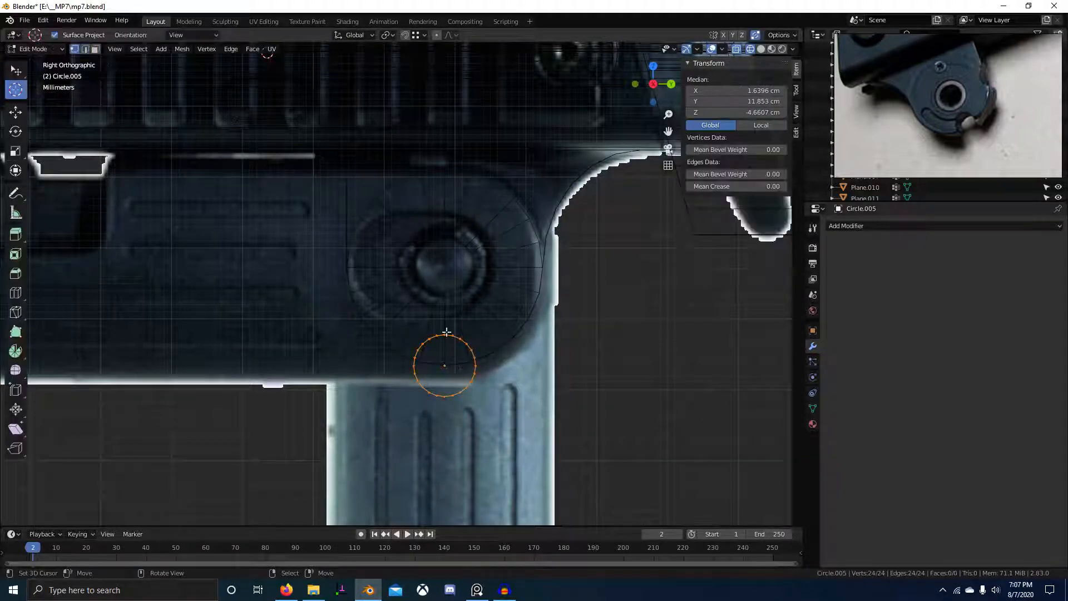
key(g)
key(y)
click(445, 298)
key(Tab)
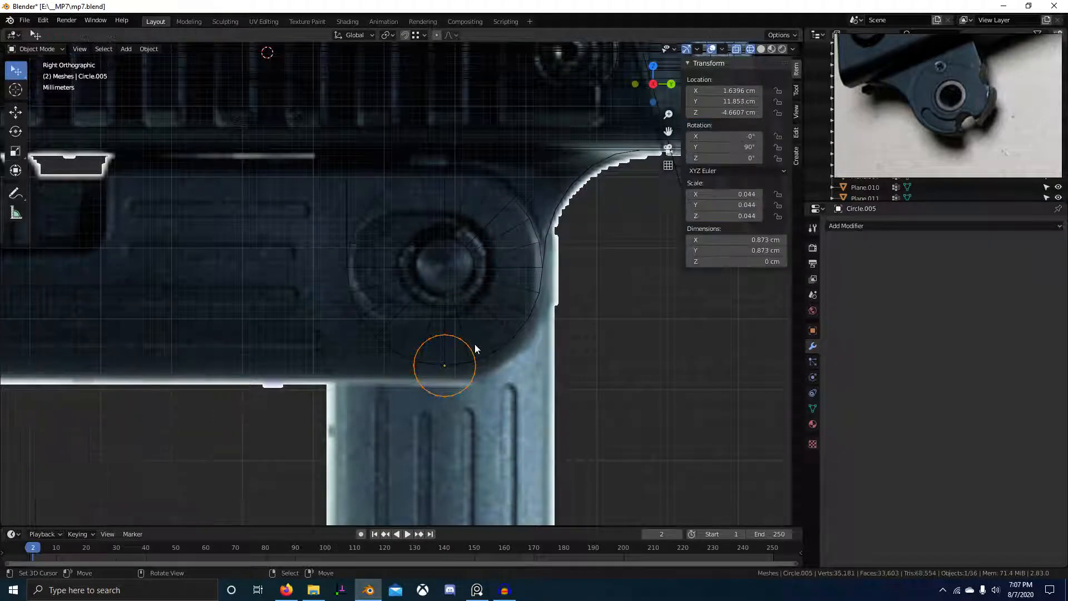
right_click(475, 344)
mouse_move(475, 344)
click(509, 354)
scroll(501, 367, up, 1)
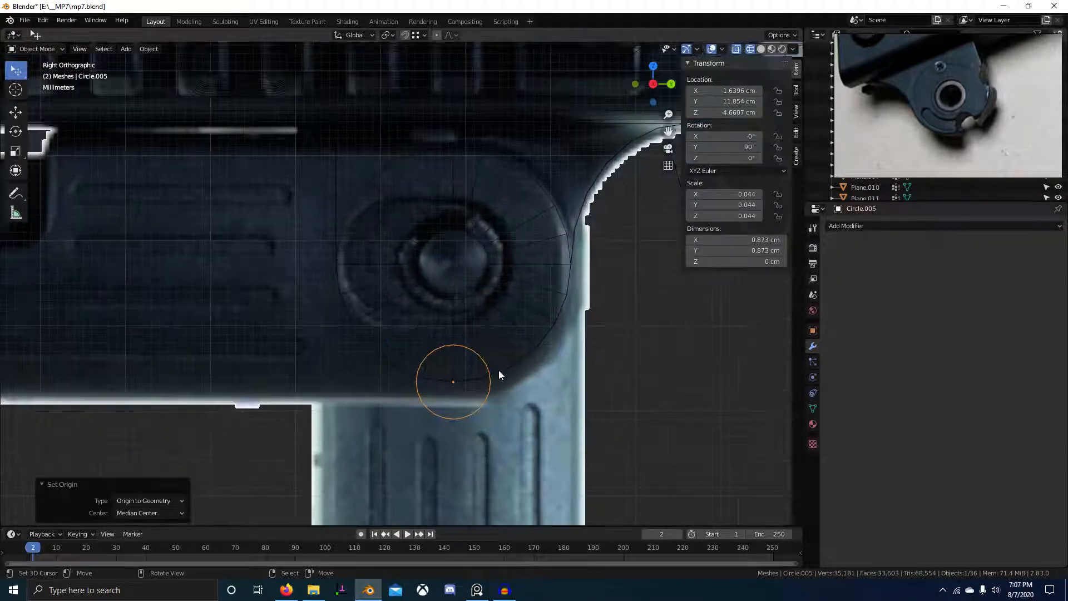
Raise the circle about 0.2 cm along Z, to about Z -4.46 cm on the lug's lower edge.
key(g)
key(z)
click(498, 339)
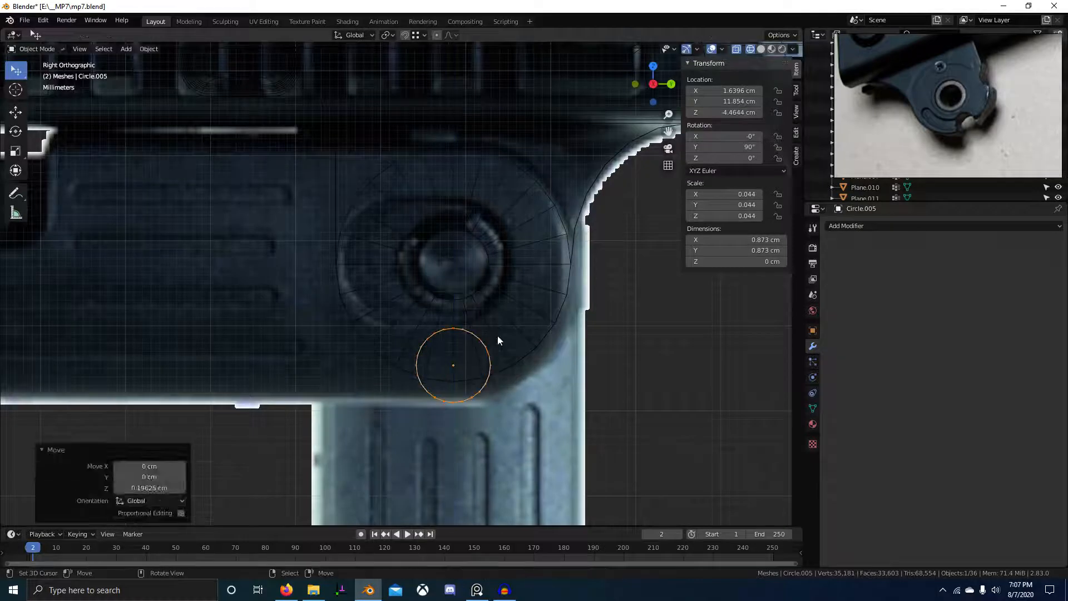
Fill the circle, extrude it across the lug into a cylinder about 3.82 cm long, and recalculate its normals.
key(Tab)
scroll(516, 357, down, 4)
mouse_move(519, 360)
middle_down()
mouse_move(443, 362)
mouse_move(436, 347)
mouse_move(448, 345)
middle_up()
key(f)
key(e)
click(476, 340)
key(shift+z)
key(a)
key(shift+n)
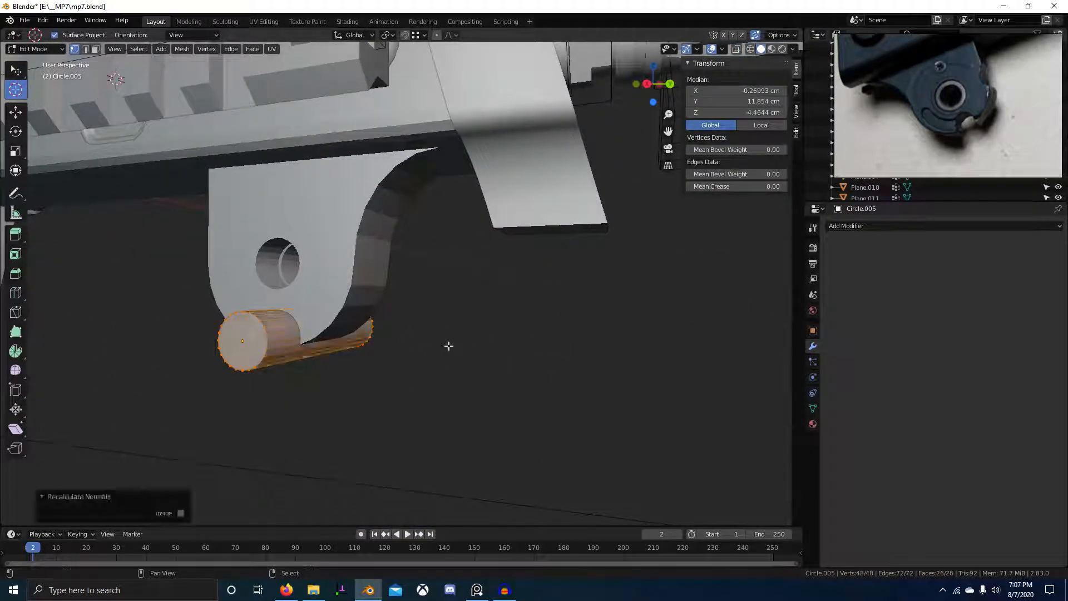
Subtract the cylinder from the receiver with a boolean difference to cut the lug's bottom notch.
key(Tab)
shift+right_click(334, 308)
key(ctrl+shift+KP_Subtract)
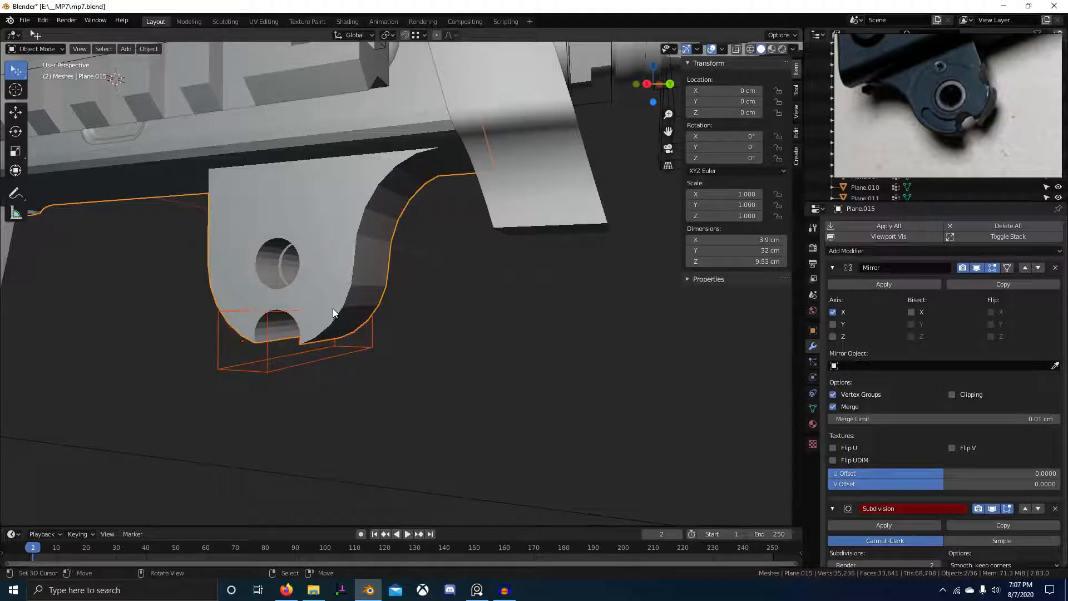
In the right view, duplicate the cutter's cylinder within its mesh and place the copy on the lug's front edge.
key(KP_1)
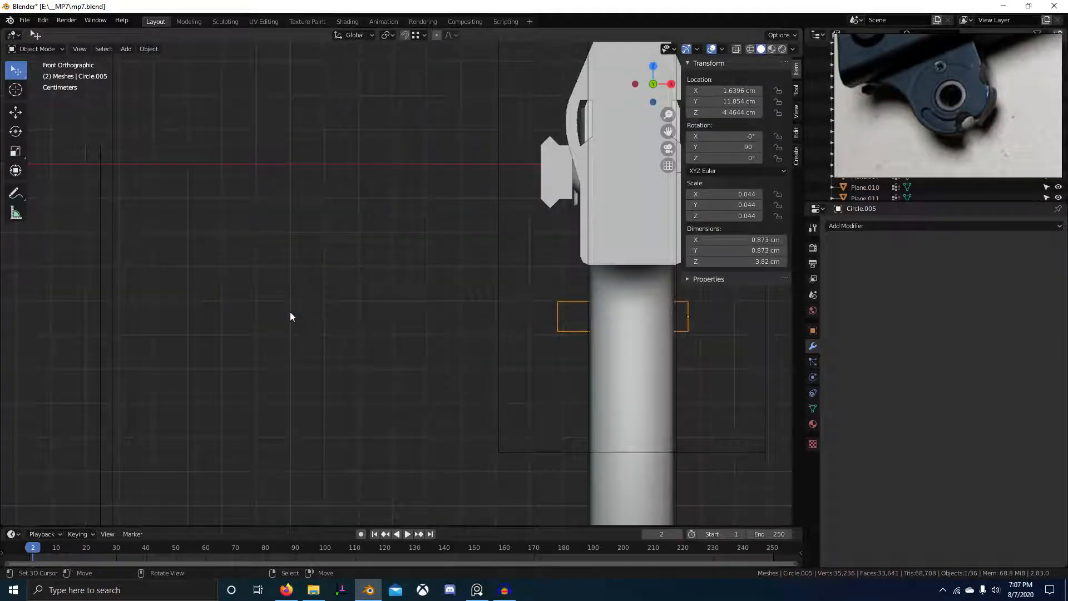
key(KP_2)
key(KP_1)
key(KP_3)
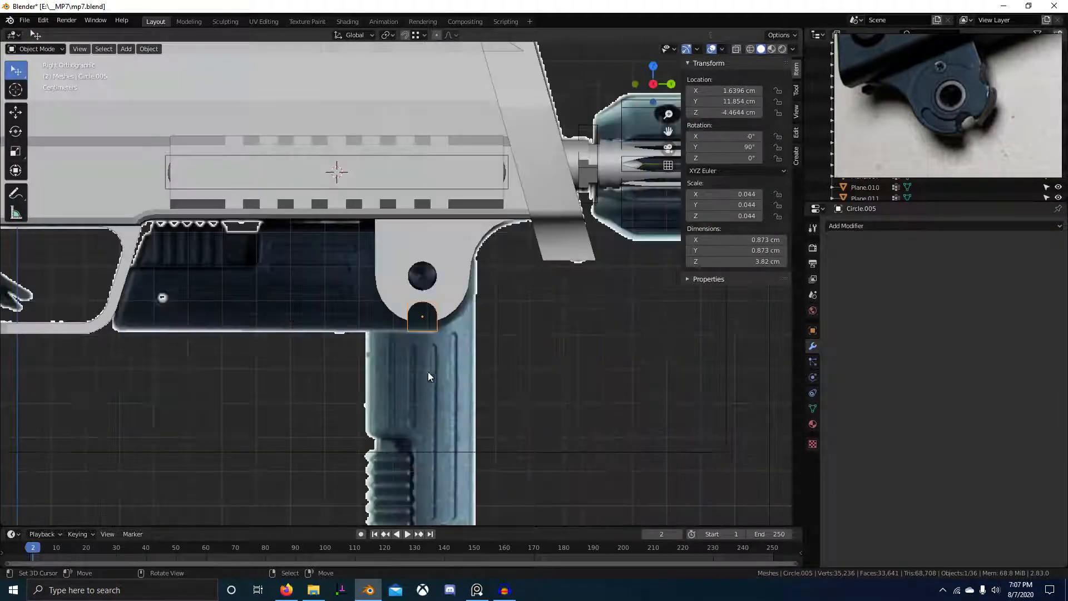
key(Tab)
scroll(429, 372, up, 3)
shift+middle_drag(457, 318, 343, 317)
key(shift+d)
click(434, 254)
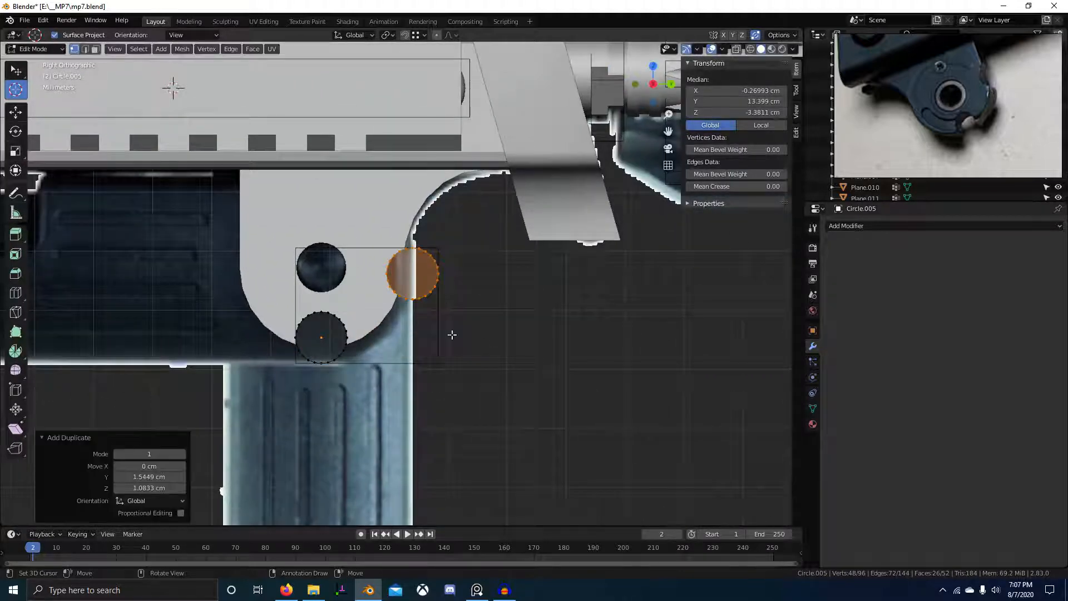
Move the duplicated cylinder to about Y 13.46 cm, Z -3.12 cm, then finish mesh editing and deselect everything.
scroll(494, 227, up, 2)
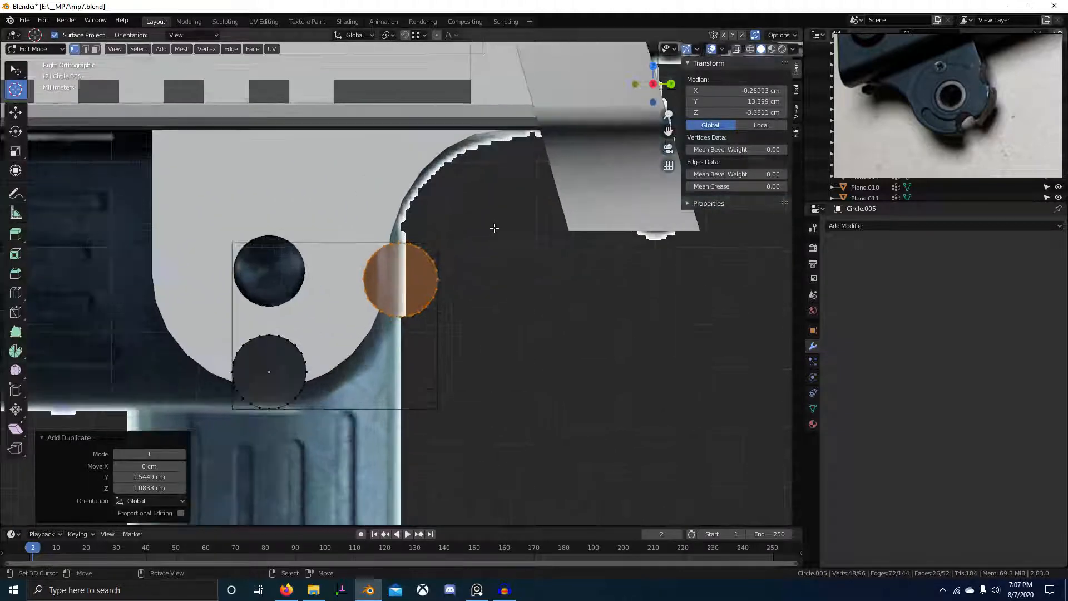
key(g)
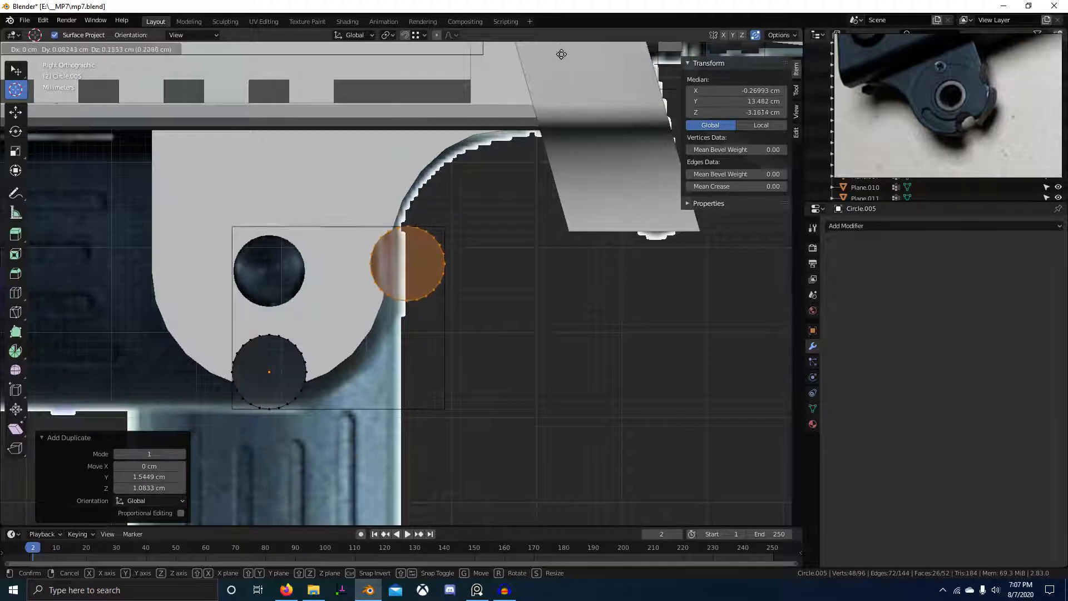
click(545, 489)
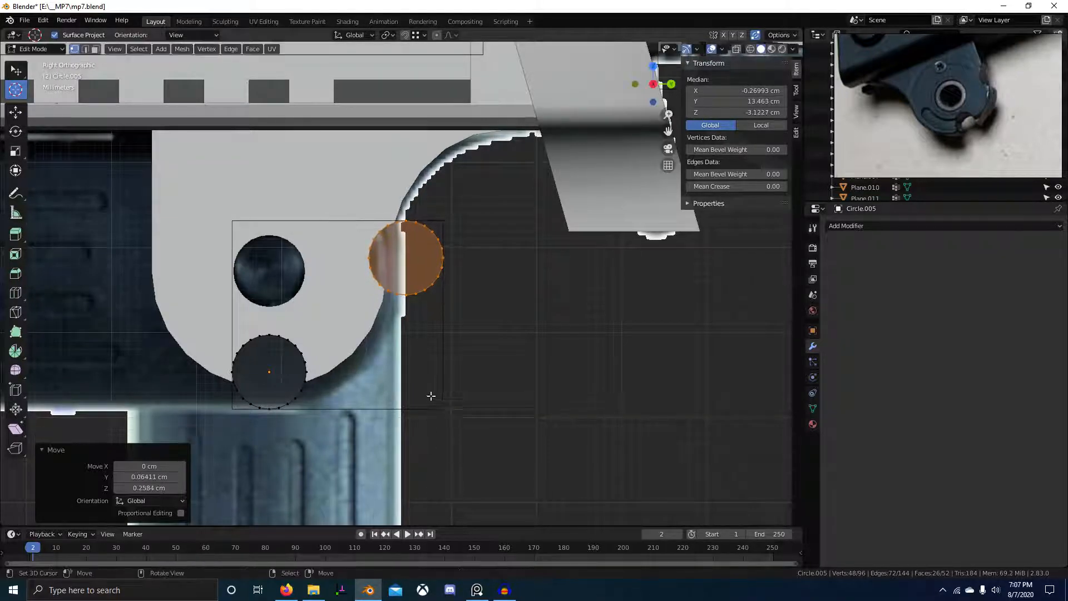
key(Tab)
key(alt+a)
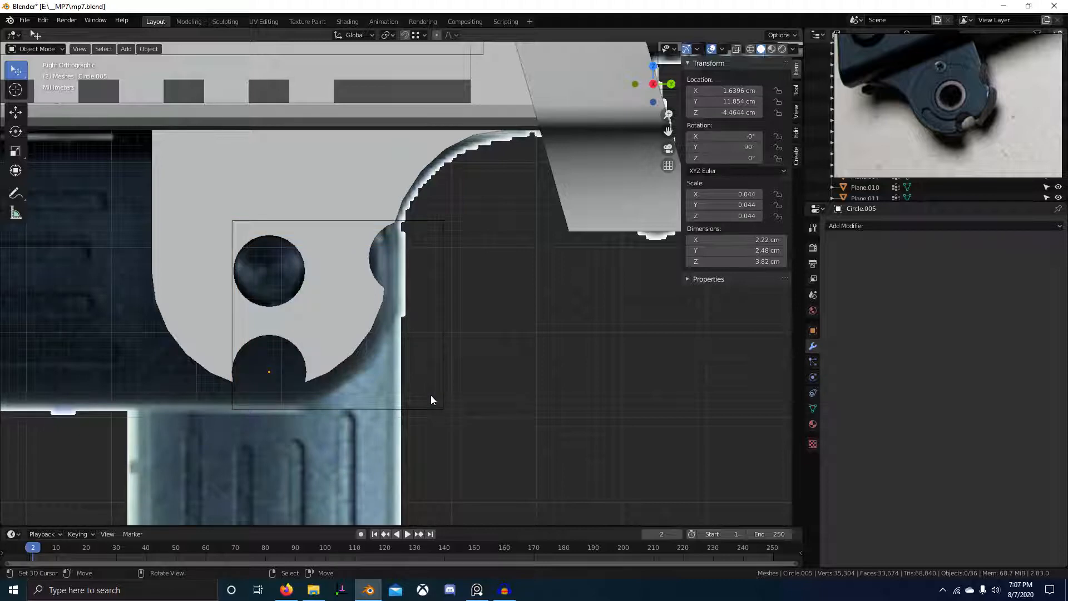
Inspect the notched lug in perspective and save the file.
middle_drag(425, 381, 492, 375)
scroll(437, 361, down, 5)
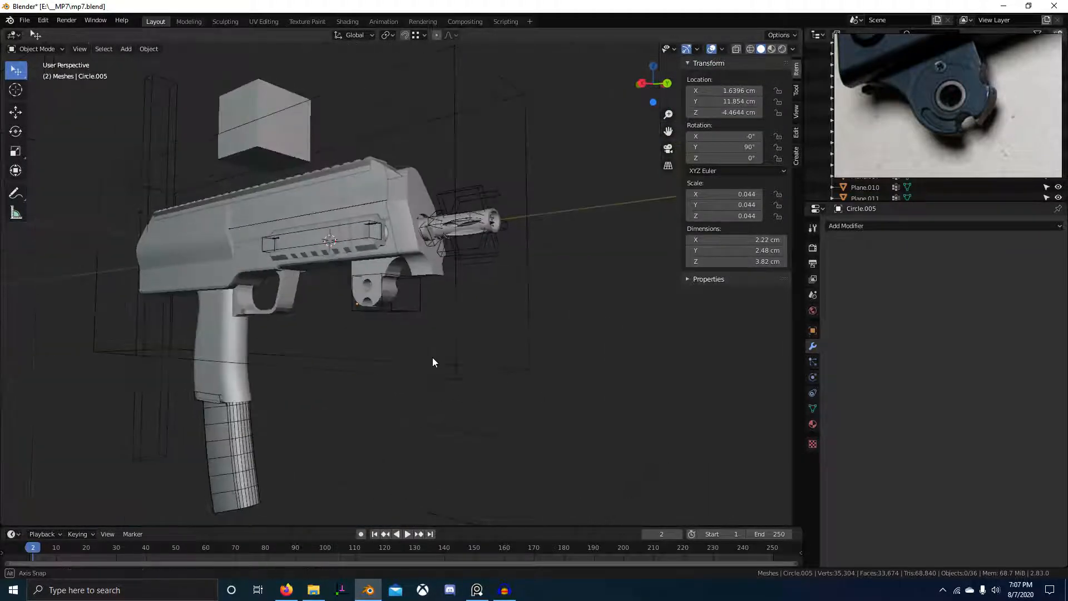
key(ctrl+s)
scroll(445, 333, up, 6)
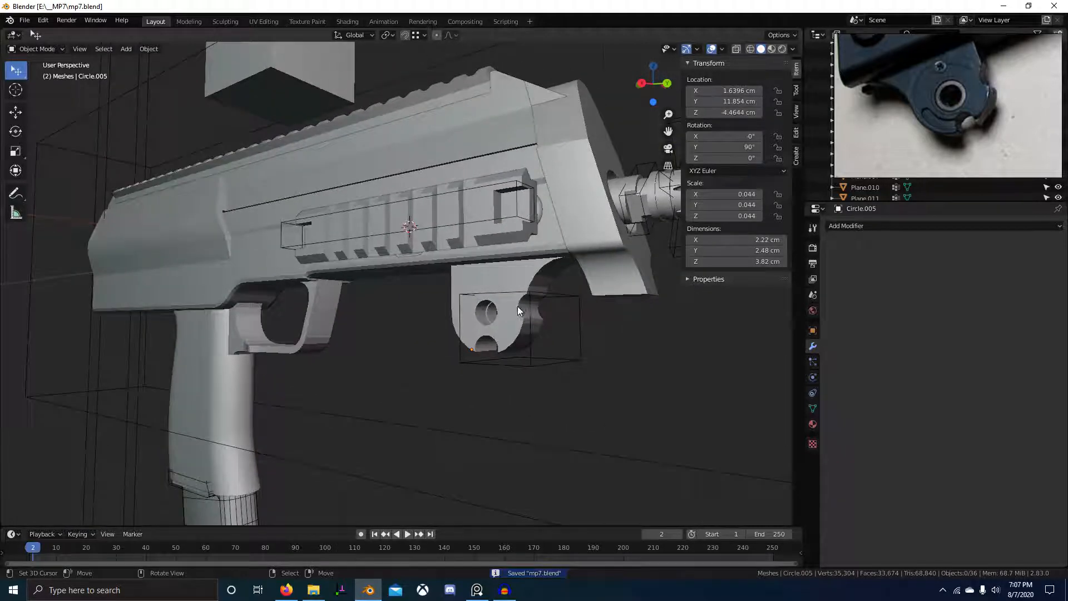
scroll(517, 311, down, 3)
scroll(616, 254, up, 2)
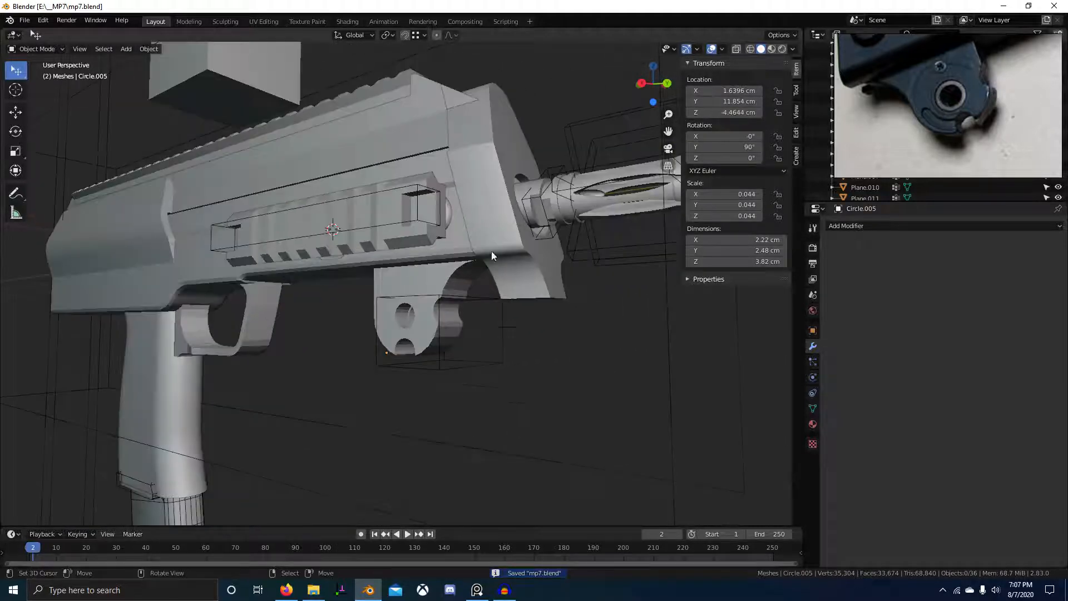
Open the receiver mesh for editing, focused on the foregrip lug.
click(419, 289)
key(Tab)
scroll(459, 332, up, 2)
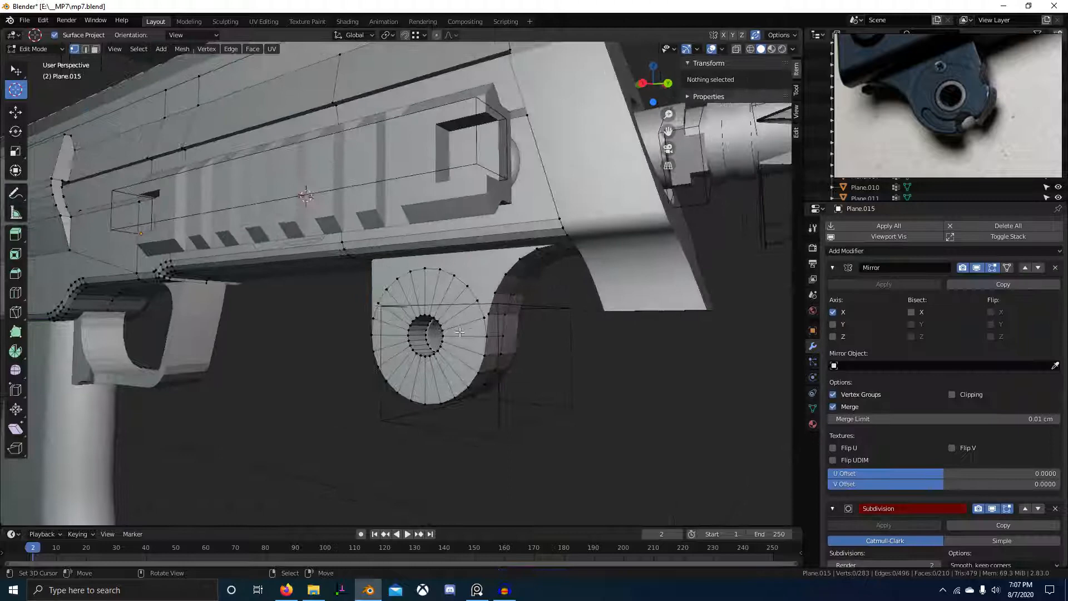
Try two loop cuts around the lug's pin hole, and undo them.
click(394, 336)
right_click(393, 336)
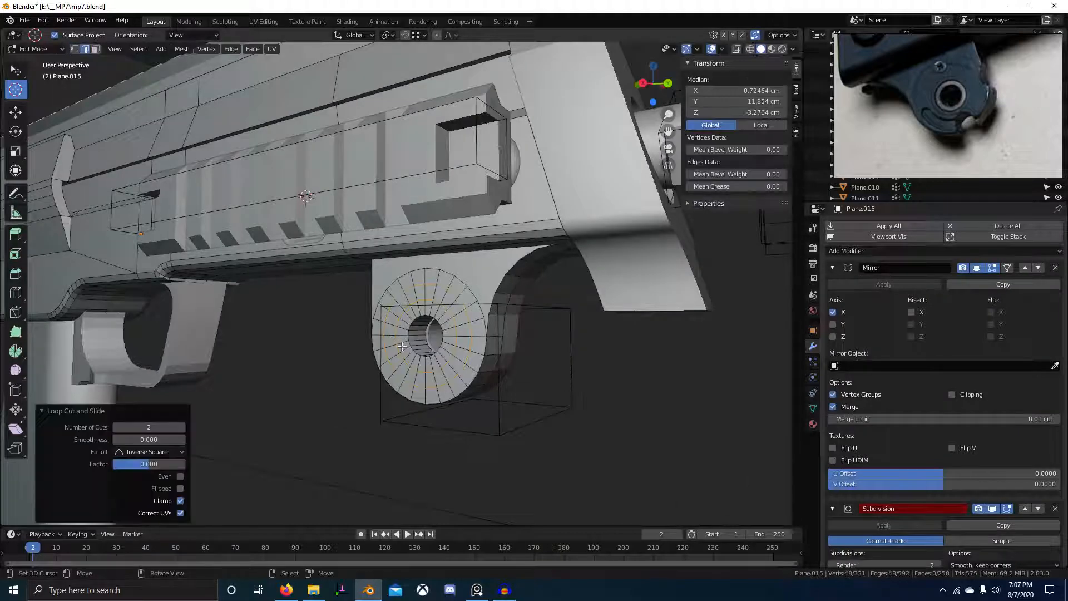
scroll(402, 346, up, 3)
key(ctrl+z)
Add three concentric loop cuts around the lug's pin hole and dissolve the middle loop.
key(ctrl+r)
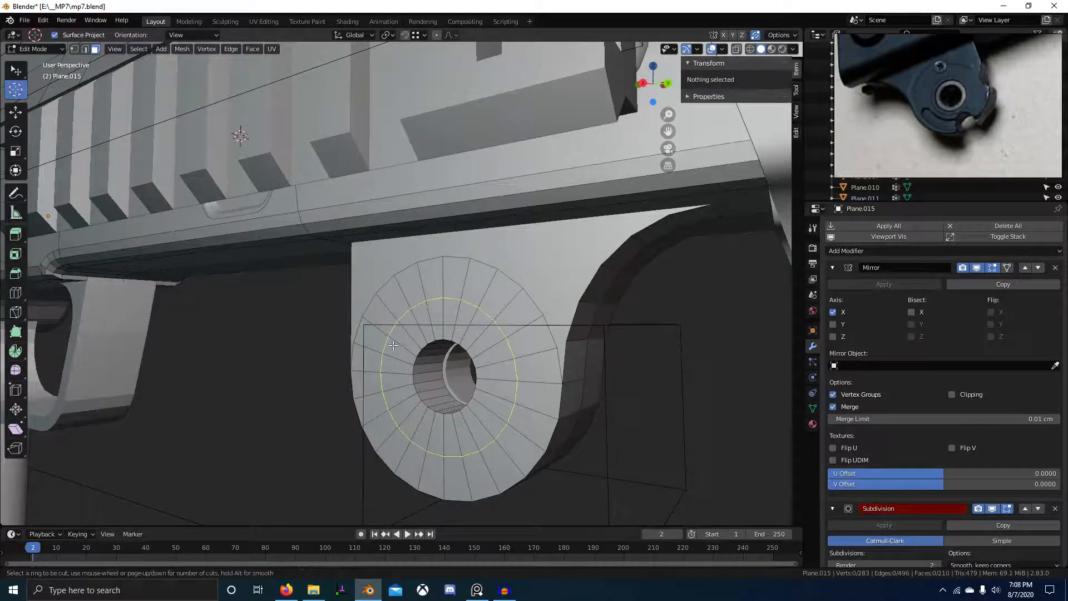
scroll(402, 347, up, 2)
click(402, 347)
right_click(401, 346)
alt+click(381, 351)
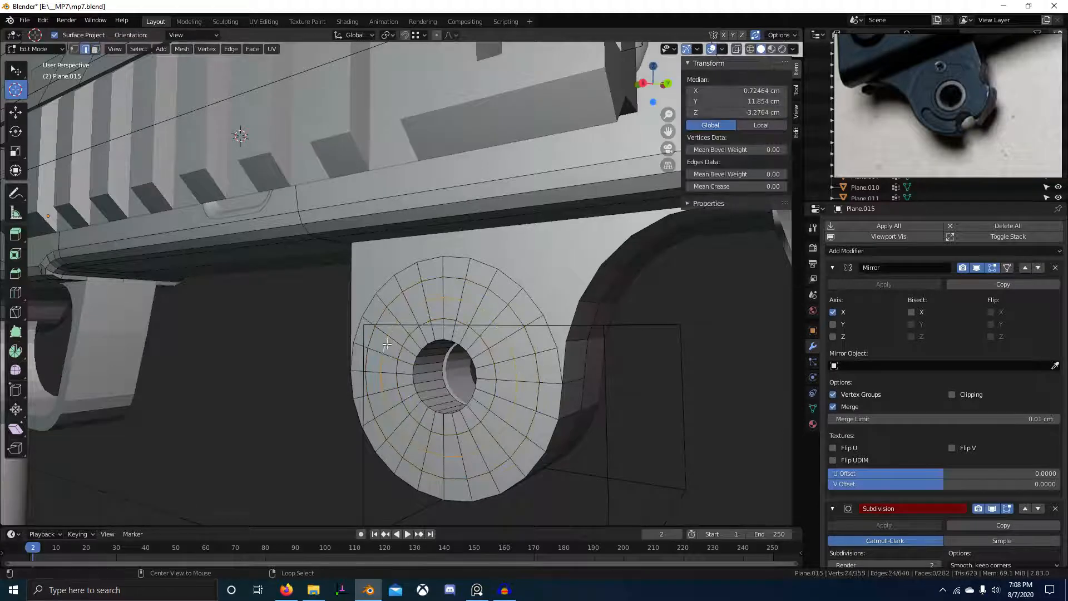
key(ctrl+x)
middle_drag(386, 345, 459, 412)
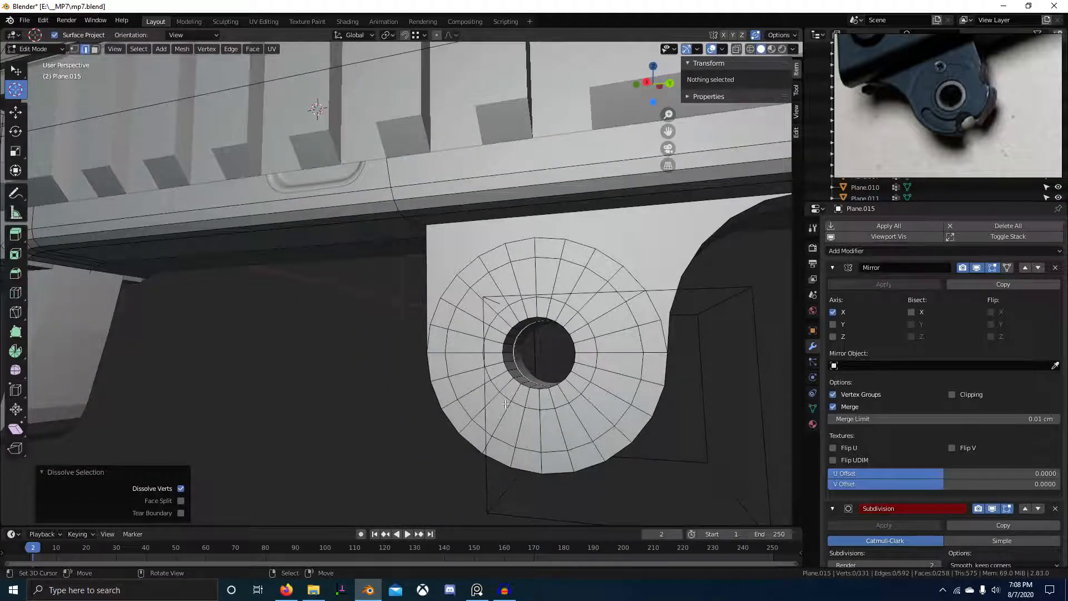
Select three faces in the ring's lower rear part and remove the receiver's Subdivision modifier.
key(3)
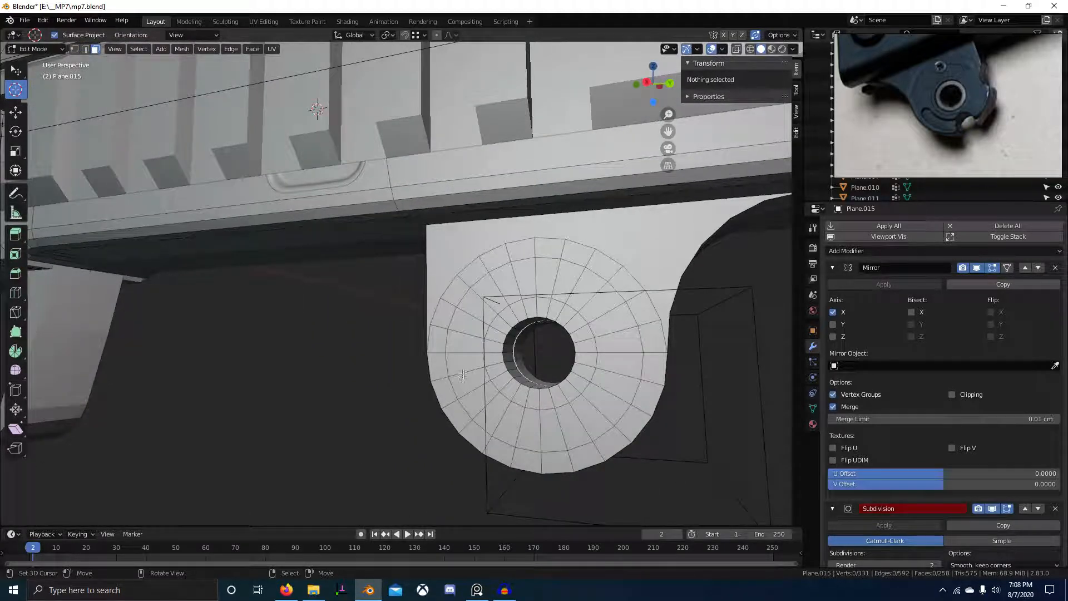
click(462, 375)
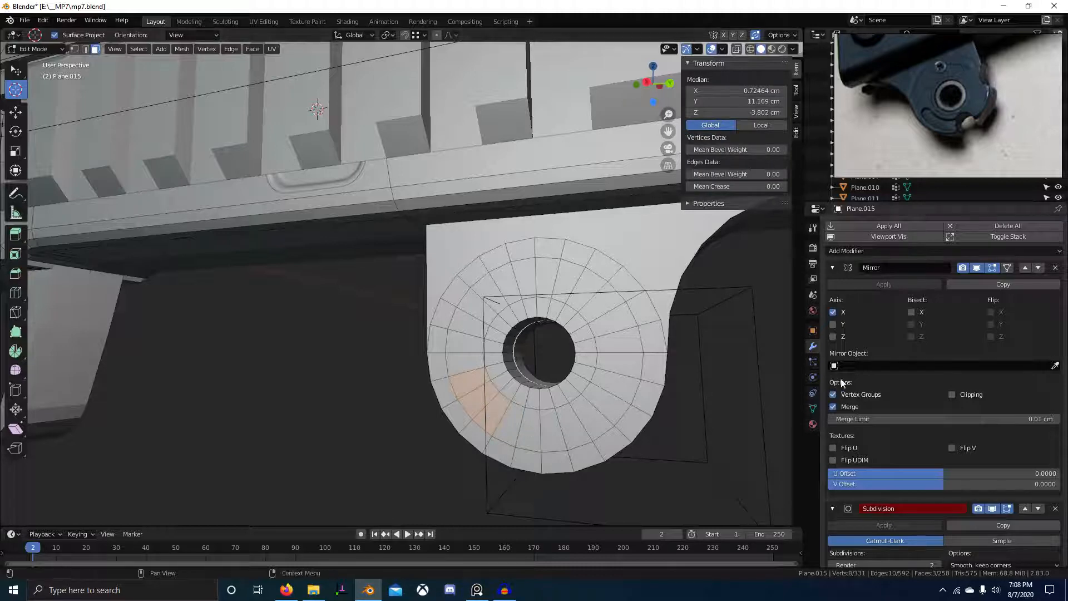
scroll(965, 390, down, 5)
click(1055, 398)
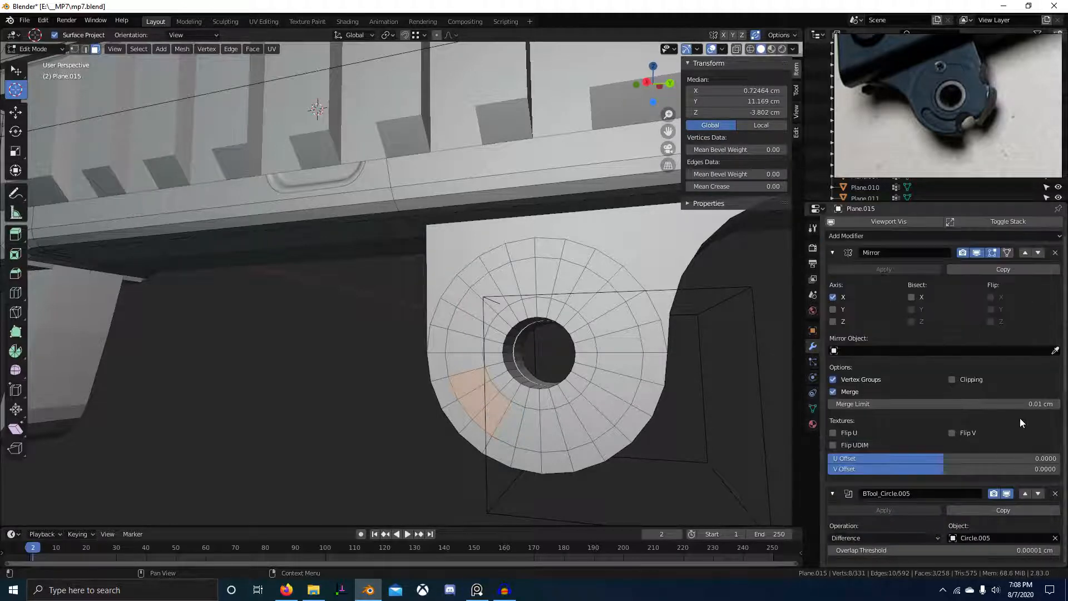
Compare the lug's ring faces with the notched result to see where the bottom notch falls.
key(Tab)
middle_drag(623, 402, 637, 381)
key(Tab)
scroll(539, 401, up, 1)
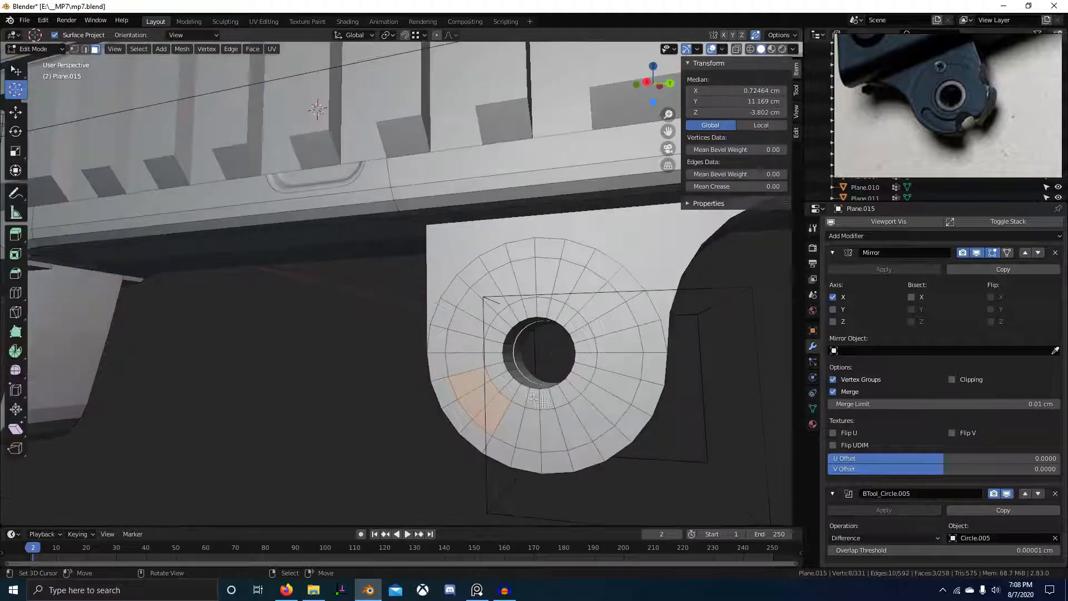
key(Tab)
key(Tab)
key(Tab)
key(Tab)
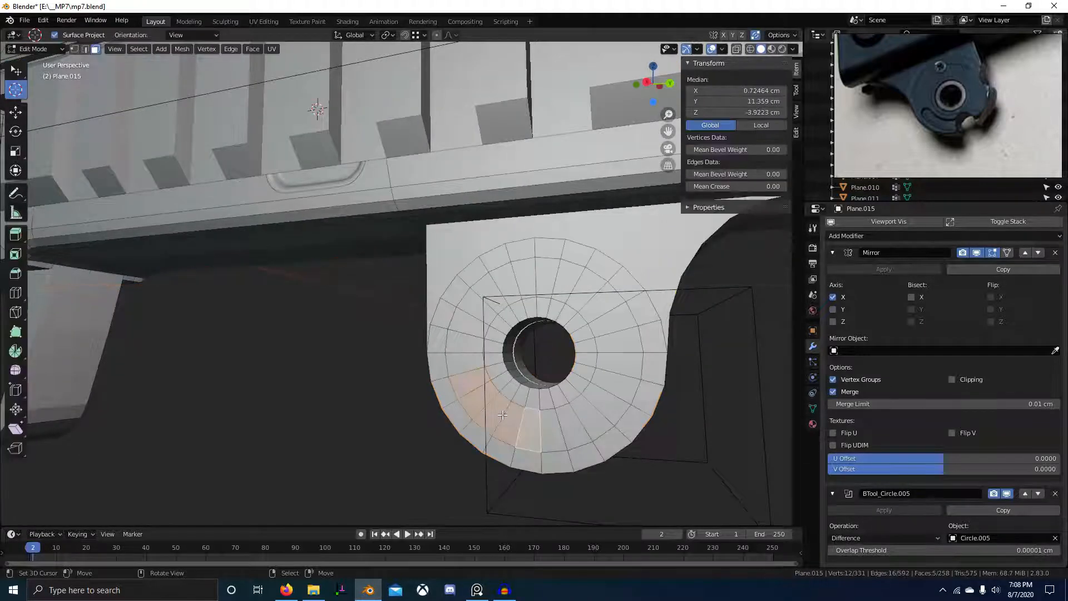
In the right view, add another concentric loop midway across the lug's ring faces and dissolve the surplus loop.
key(KP_3)
key(Tab)
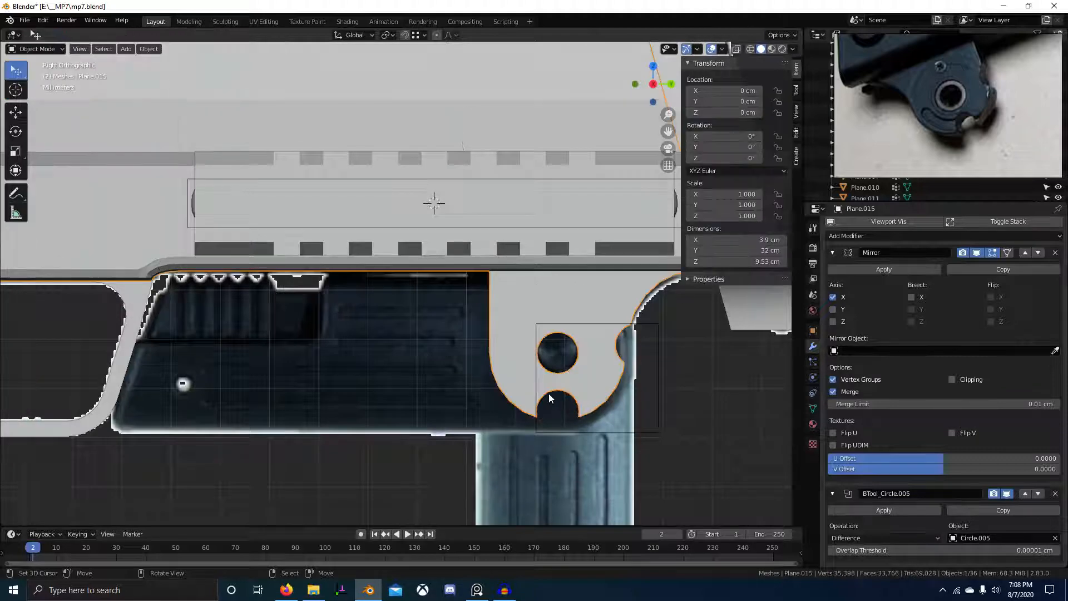
key(Tab)
key(ctrl+r)
click(551, 390)
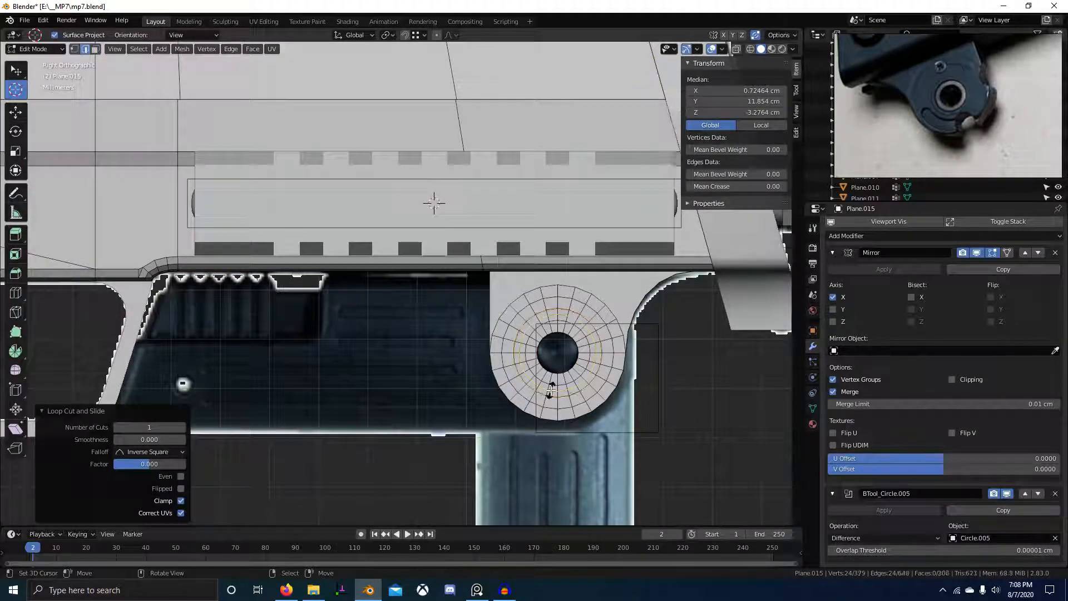
right_click(551, 390)
key(Tab)
key(Tab)
key(ctrl+x)
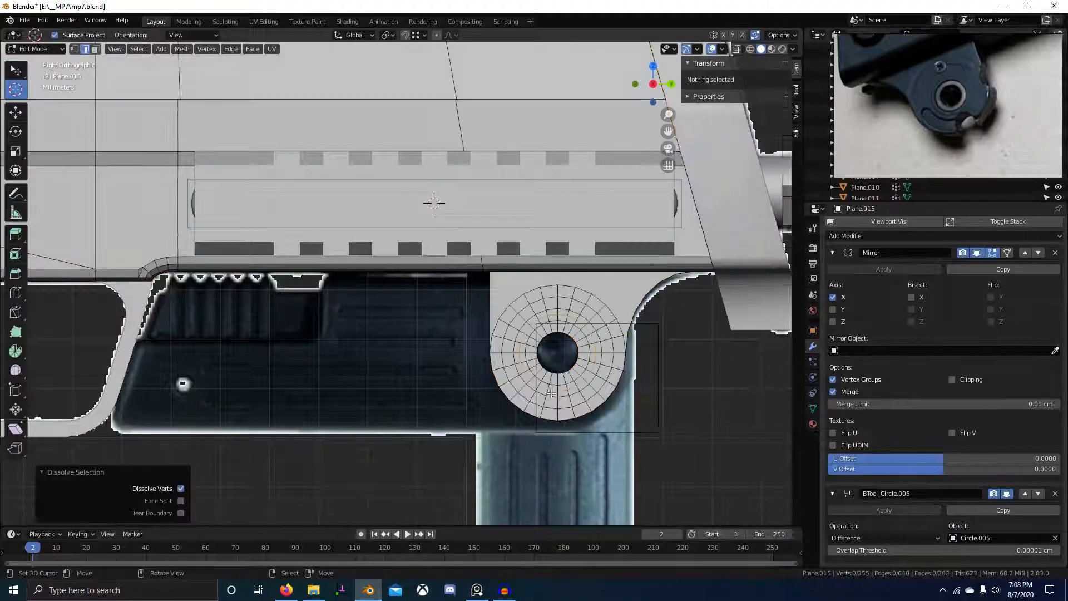
Slide the outermost inner loop toward the lug's rim with an edge slide factor of about -0.511.
shift+middle_drag(551, 390, 548, 369)
scroll(548, 369, up, 3)
alt+right_click(619, 441)
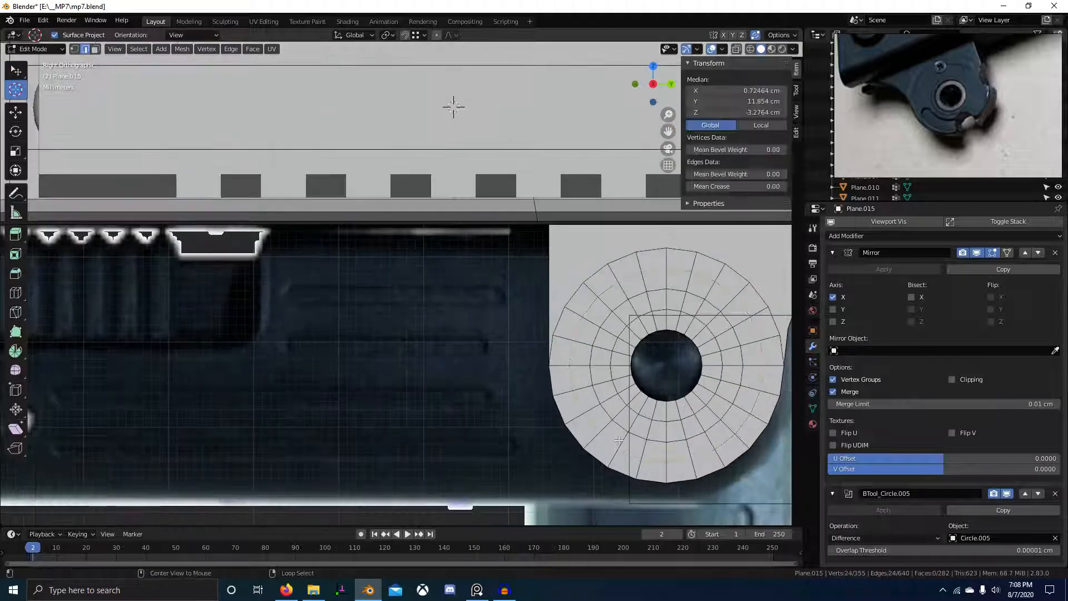
shift+middle_drag(619, 440, 521, 384)
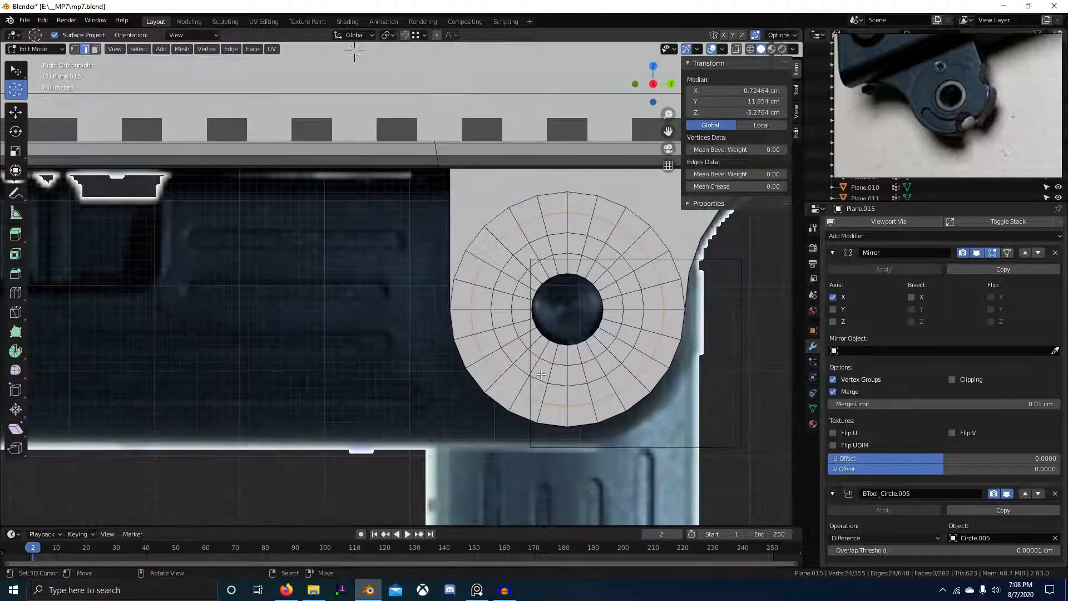
key(g)
key(g)
click(539, 395)
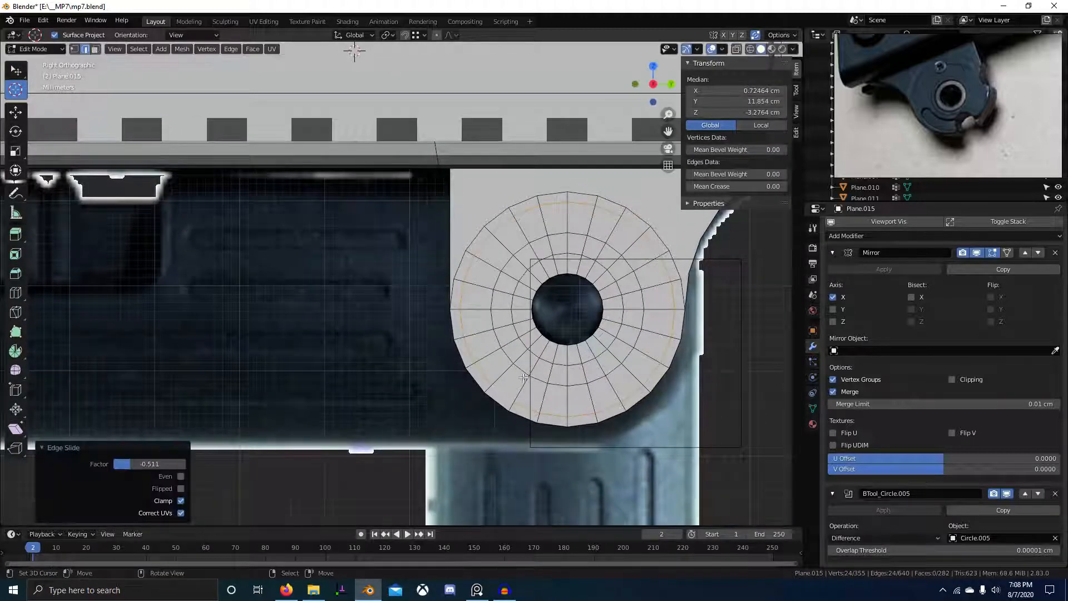
Select an arc of five faces between the two outer loops in the lug ring's lower rear part.
key(3)
right_click(525, 387)
ctrl+right_click(496, 356)
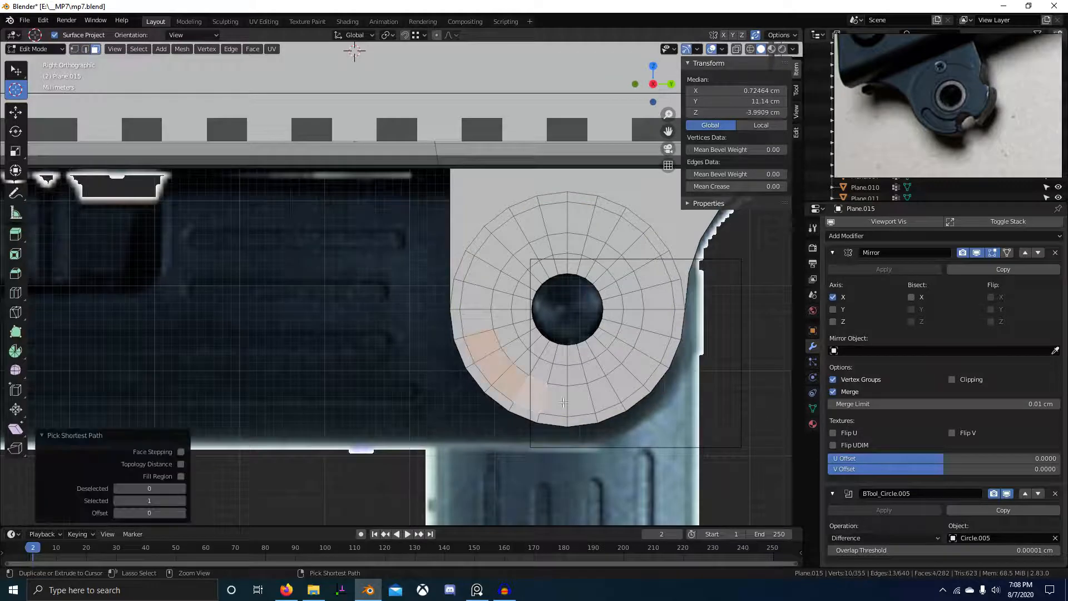
ctrl+right_click(591, 407)
shift+right_click(586, 402)
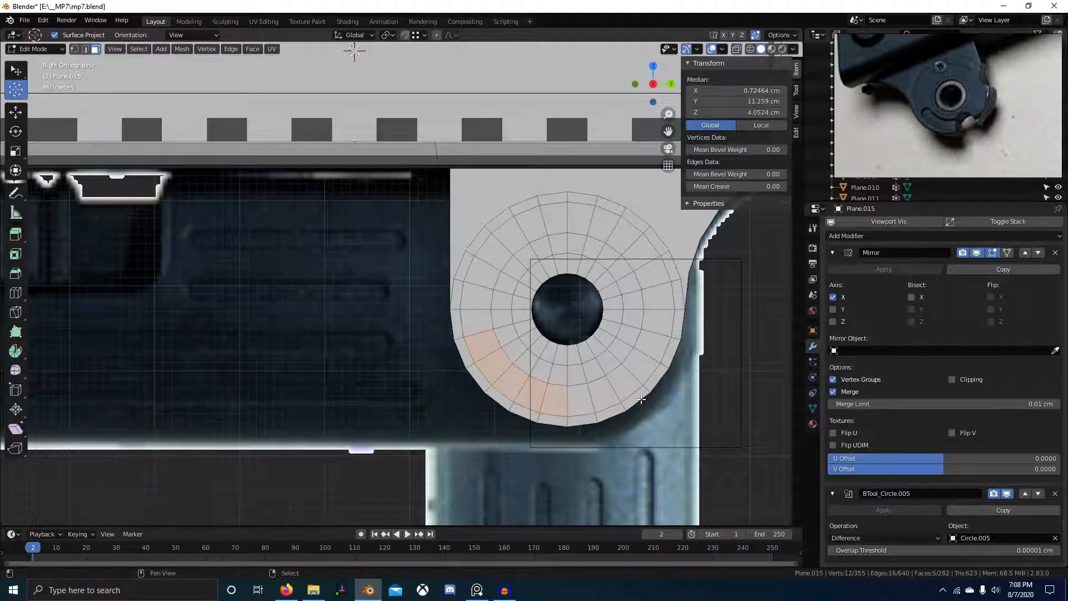
shift+middle_drag(639, 398, 567, 343)
key(alt+z)
key(alt+z)
scroll(568, 344, down, 4)
key(i)
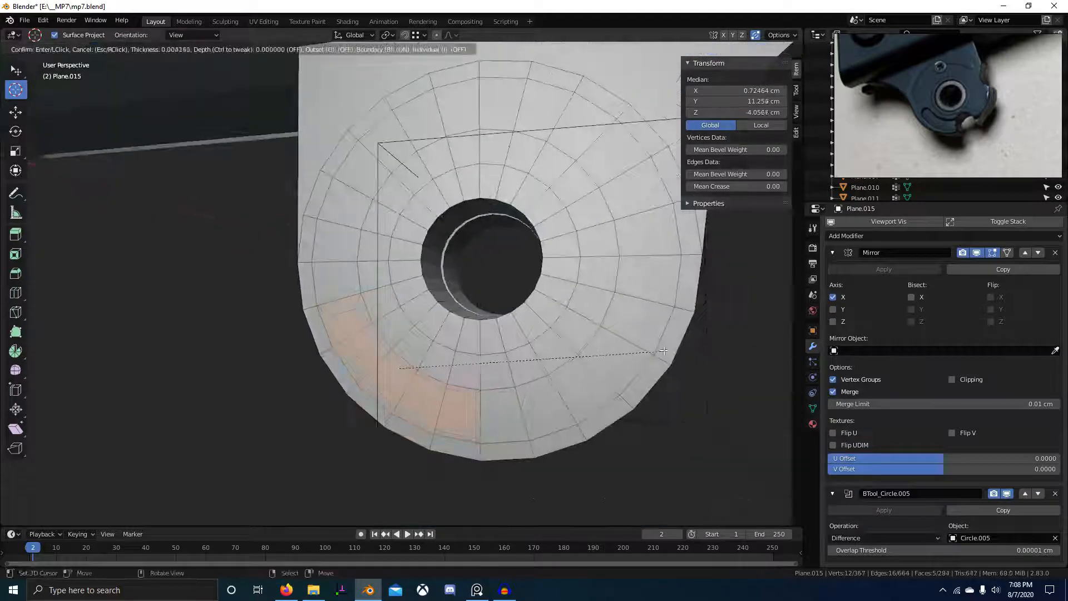
key(ctrl)
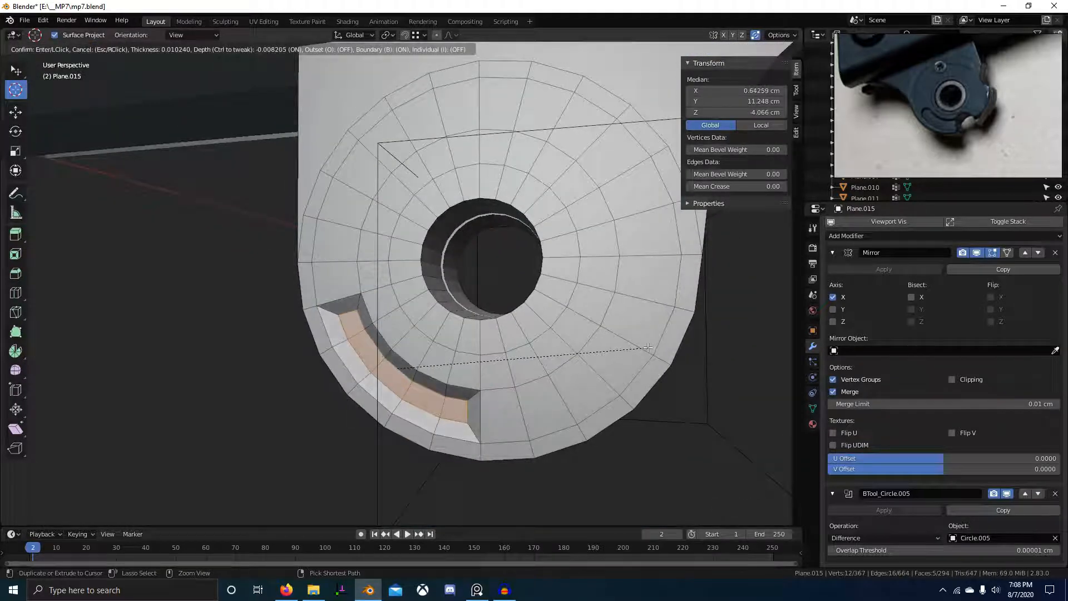
key(Escape)
Extend the arc selection by one face along the bottom and inset it about 0.009 thick with a depth of about -0.010.
shift+click(498, 412)
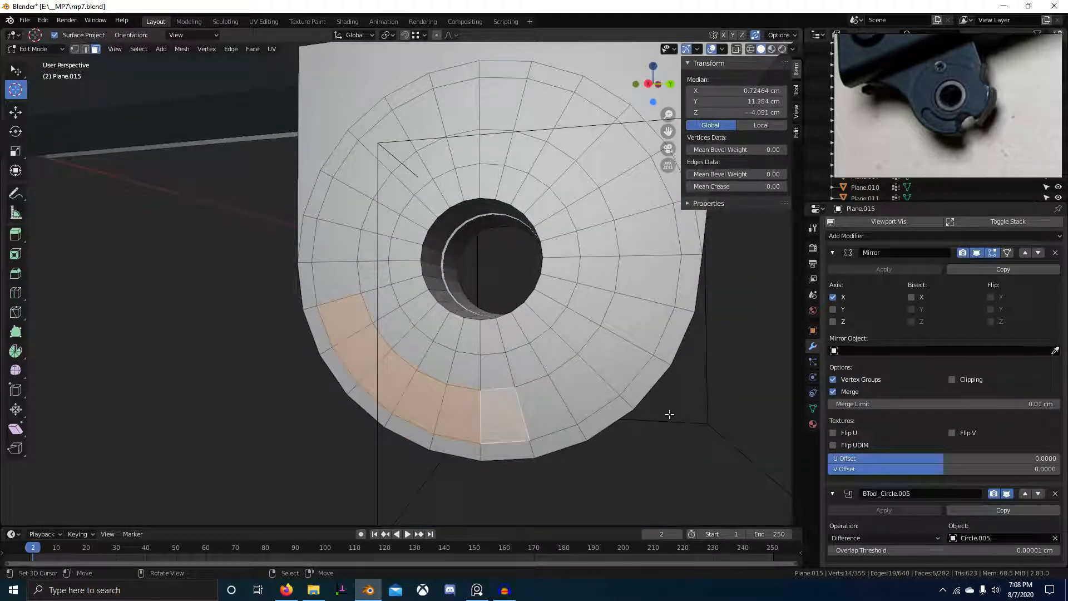
key(i)
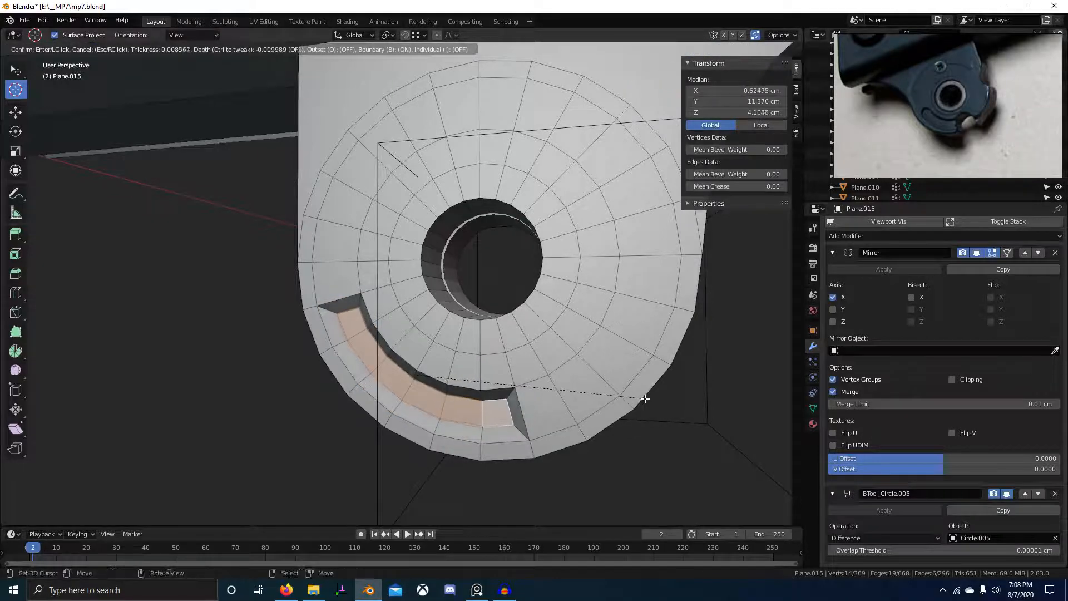
click(615, 398)
key(Tab)
scroll(599, 397, down, 4)
middle_drag(592, 397, 635, 385)
Try to round the groove's rear end by beveling its two corner edges with 4 segments.
key(Tab)
scroll(576, 377, up, 4)
scroll(635, 385, up, 3)
key(2)
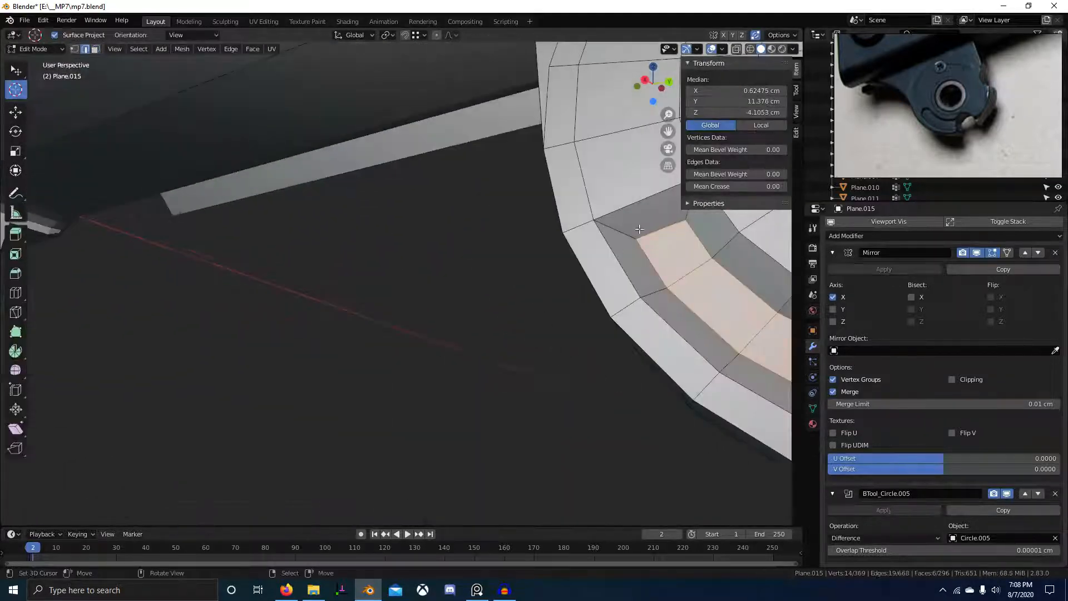
right_click(625, 230)
shift+middle_drag(664, 215, 616, 246)
shift+right_click(580, 257)
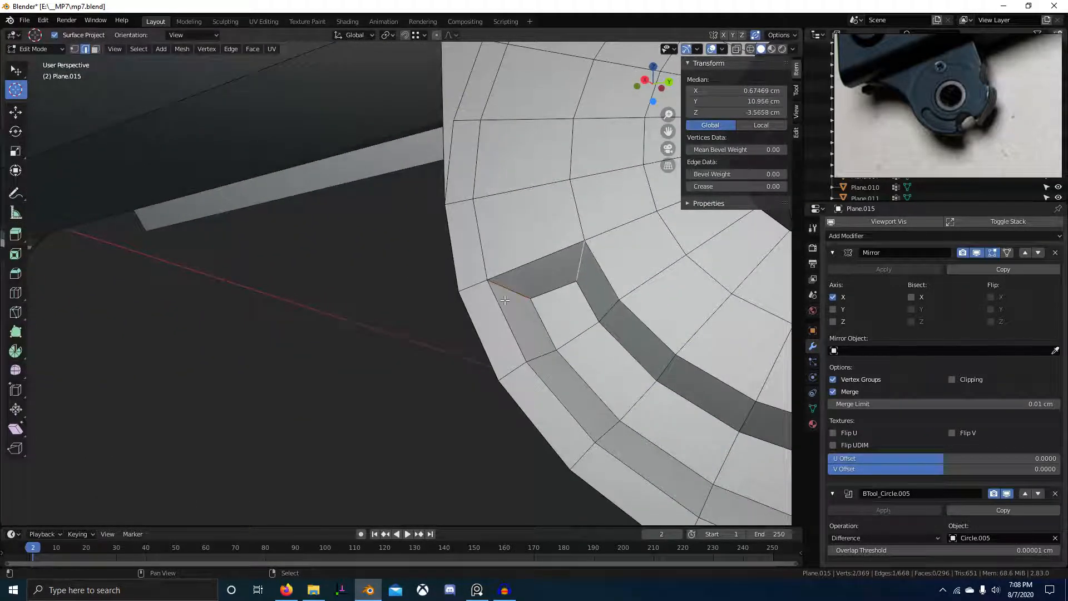
key(ctrl+b)
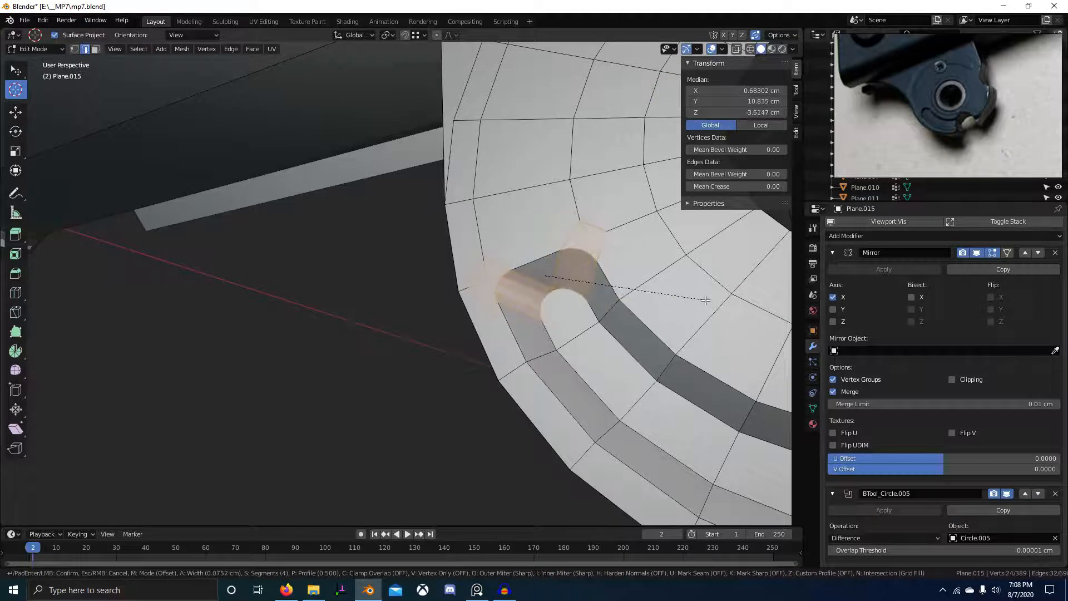
click(692, 300)
key(1)
key(ctrl+shift+b)
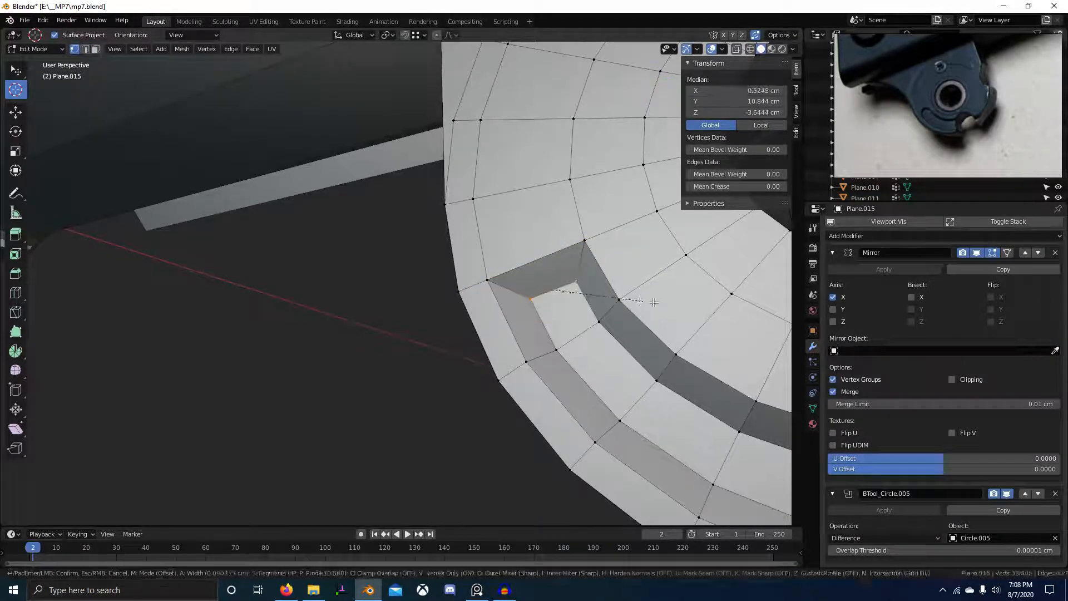
right_click(653, 295)
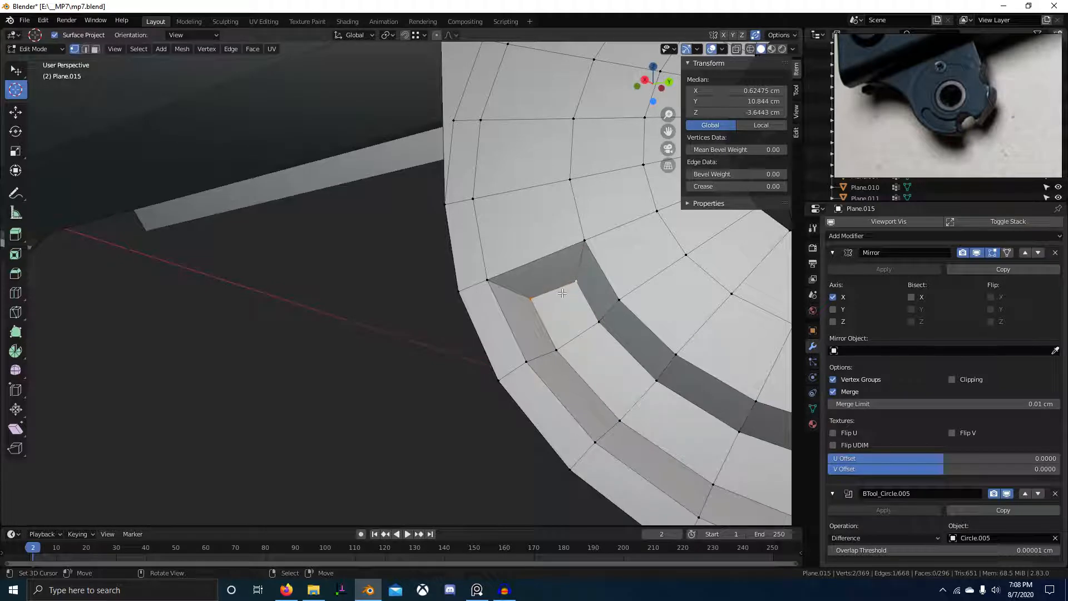
Delete the end wall and the two adjoining side wall faces at the groove's rear end.
key(3)
right_click(562, 293)
key(x)
click(551, 276)
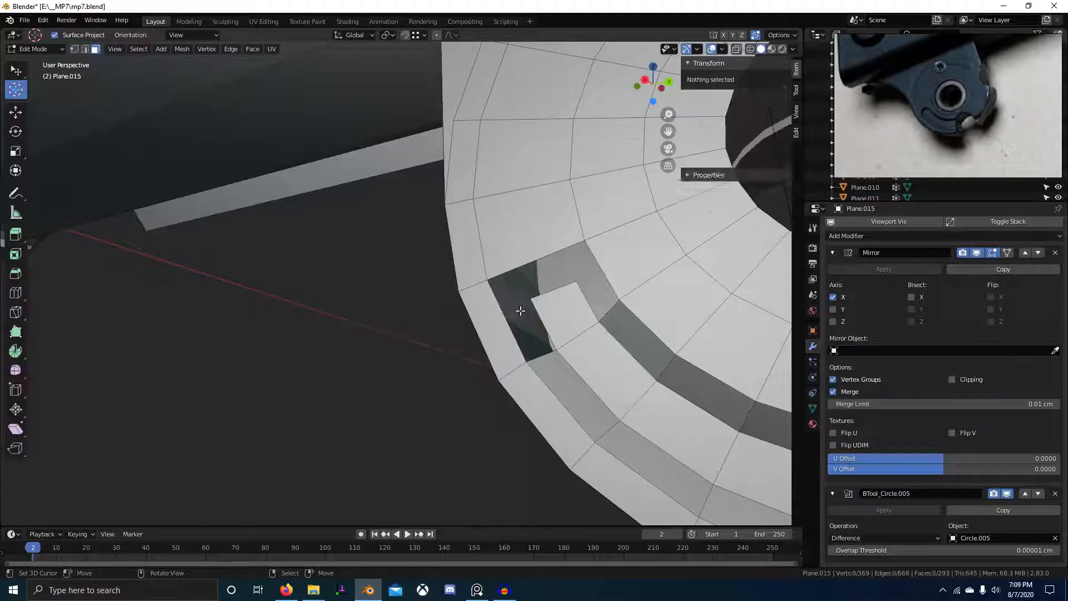
key(1)
click(533, 299)
key(ctrl+shift+b)
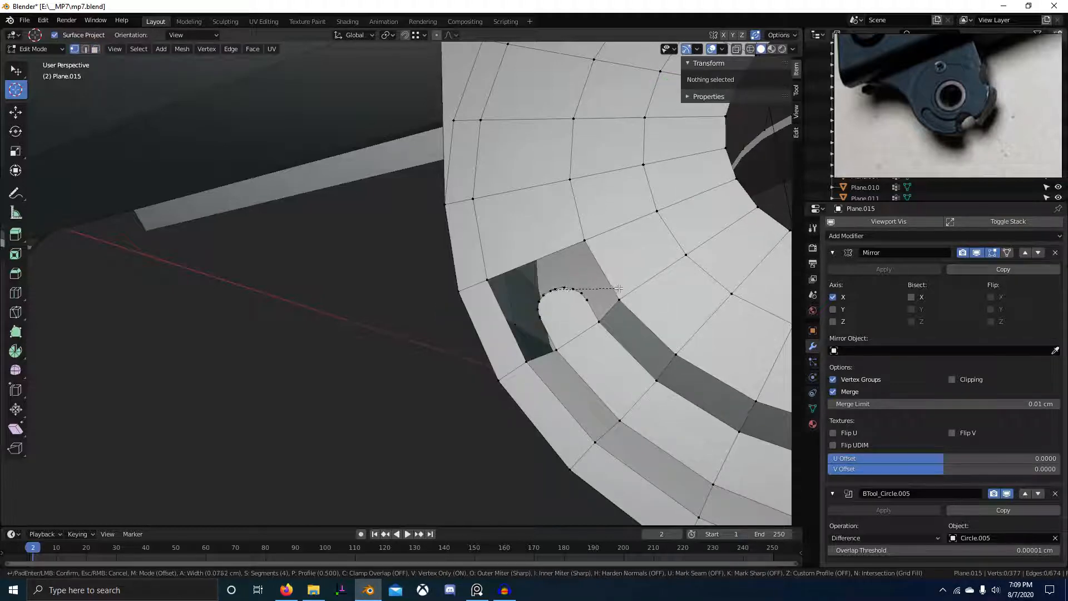
key(Escape)
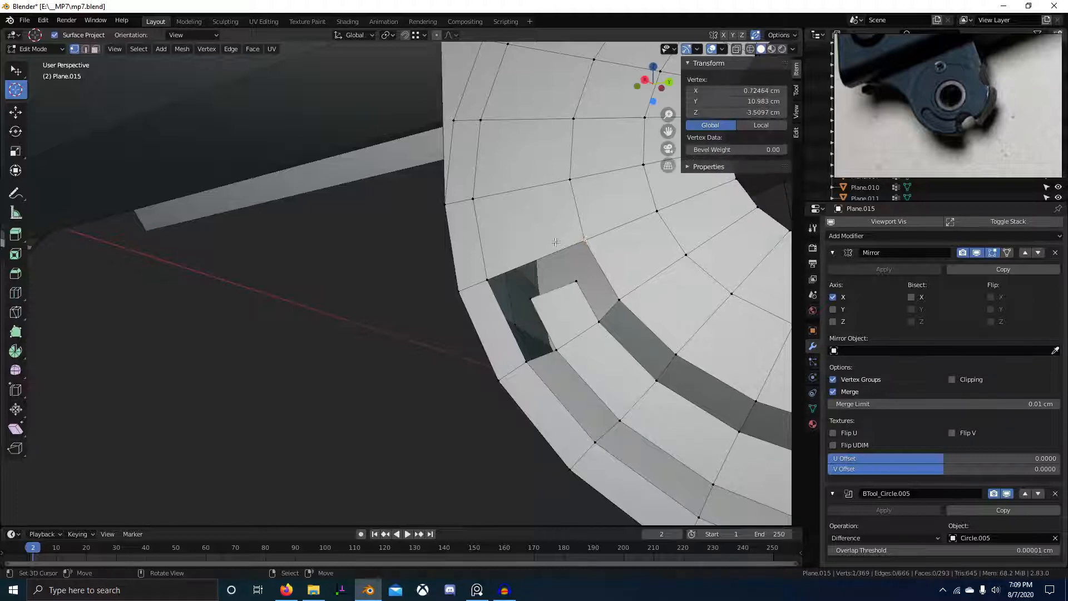
Bevel the two outer corner vertices at the groove's rear end with a vertex-only offset of 0.178 cm and 4 segments.
shift+right_click(458, 272)
shift+right_click(573, 247)
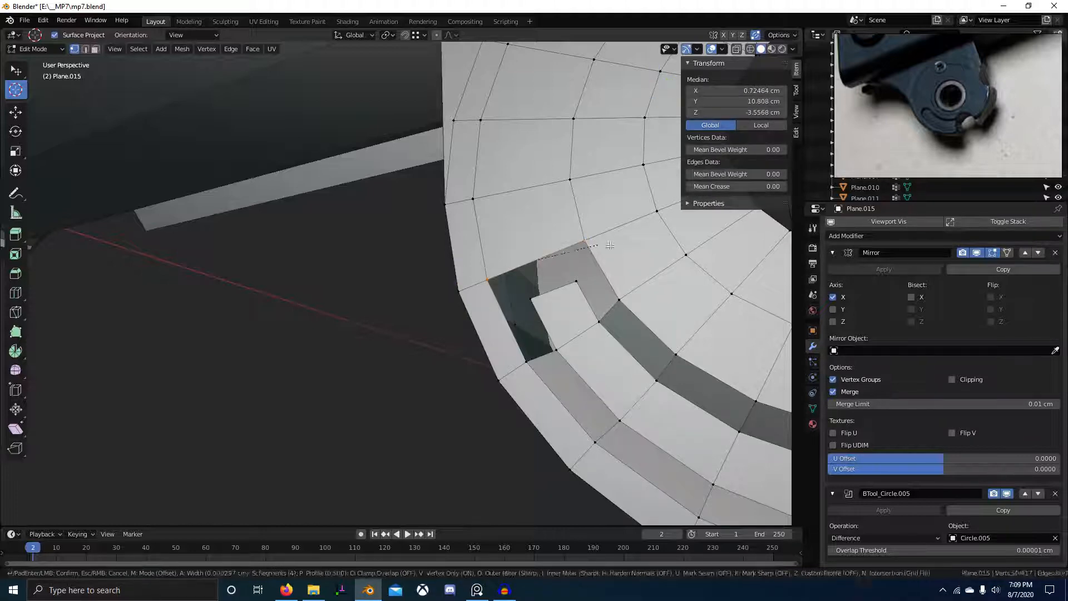
key(ctrl+shift+b)
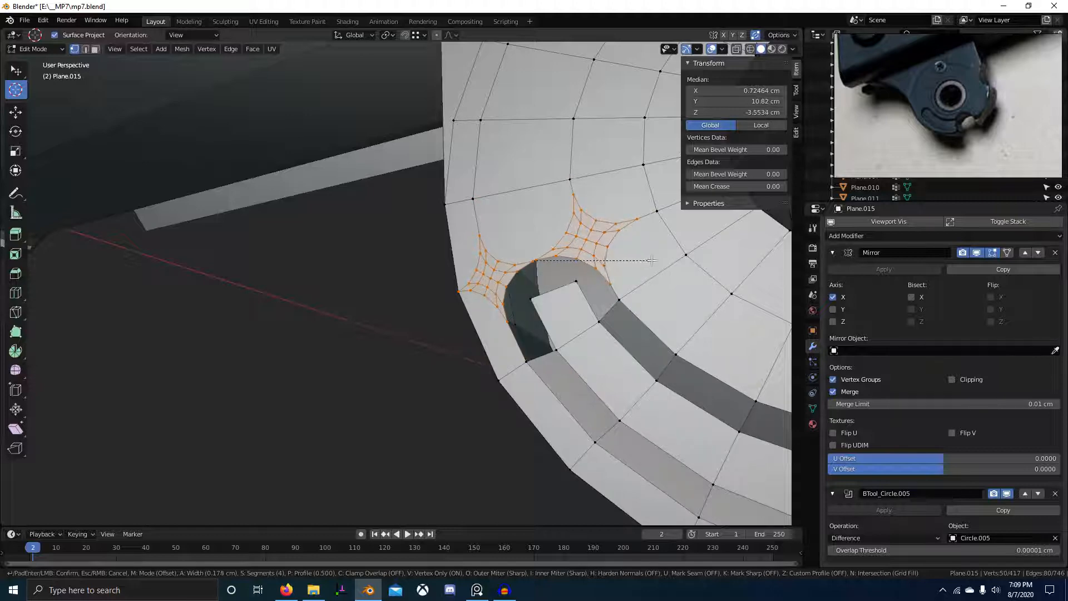
click(652, 260)
right_click(520, 326)
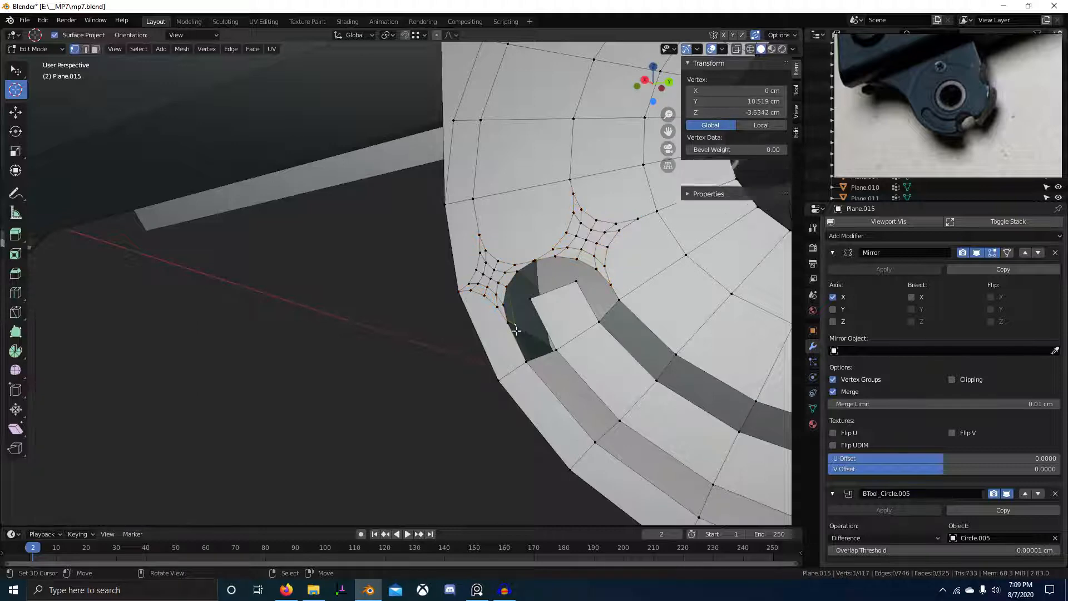
key(ctrl+z)
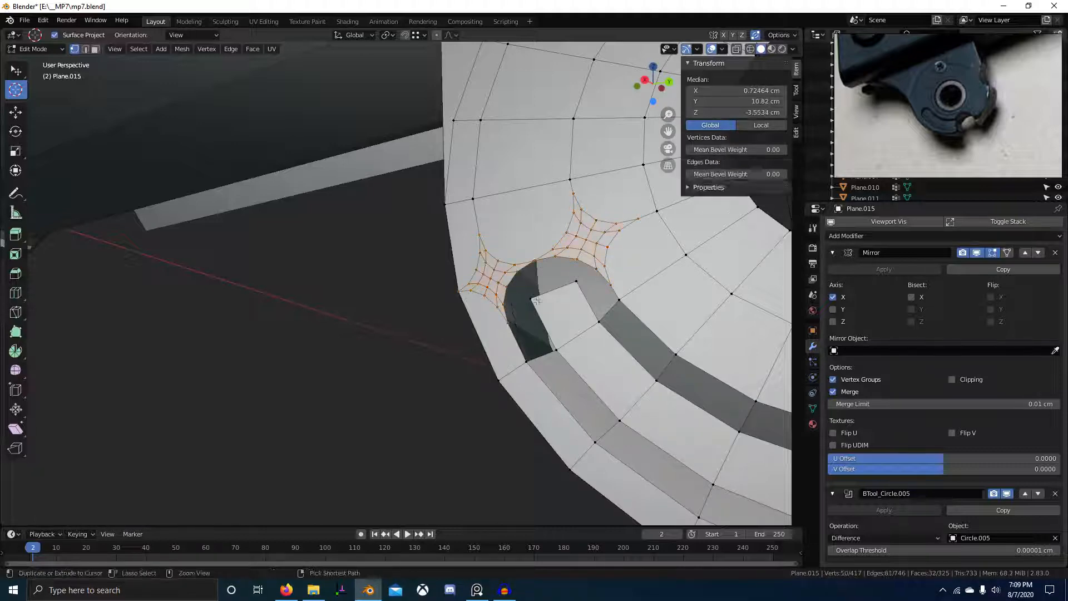
key(ctrl+z)
key(ctrl+shift+b)
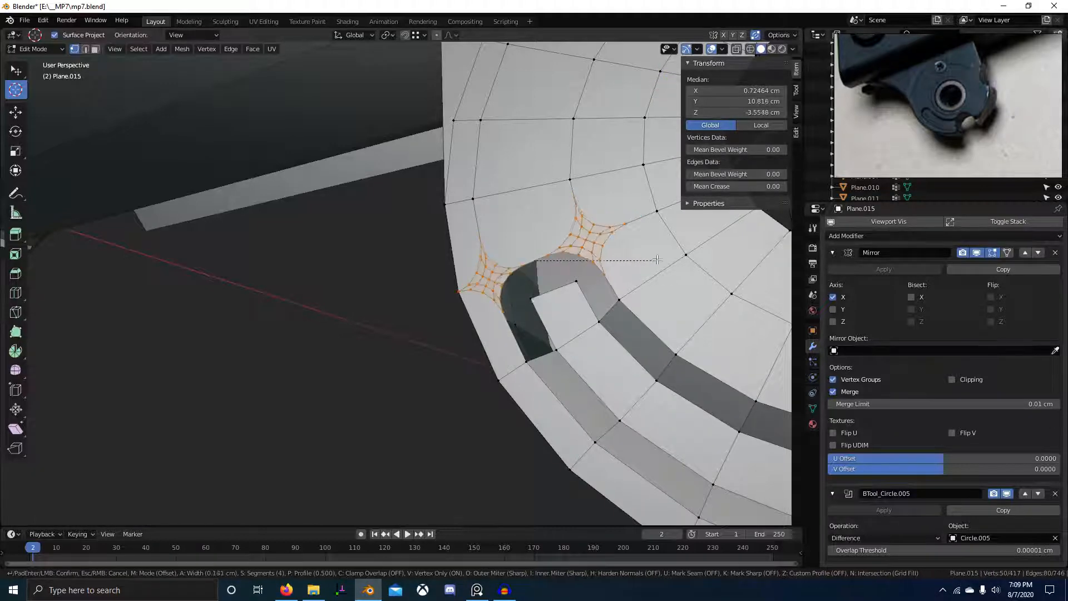
click(665, 259)
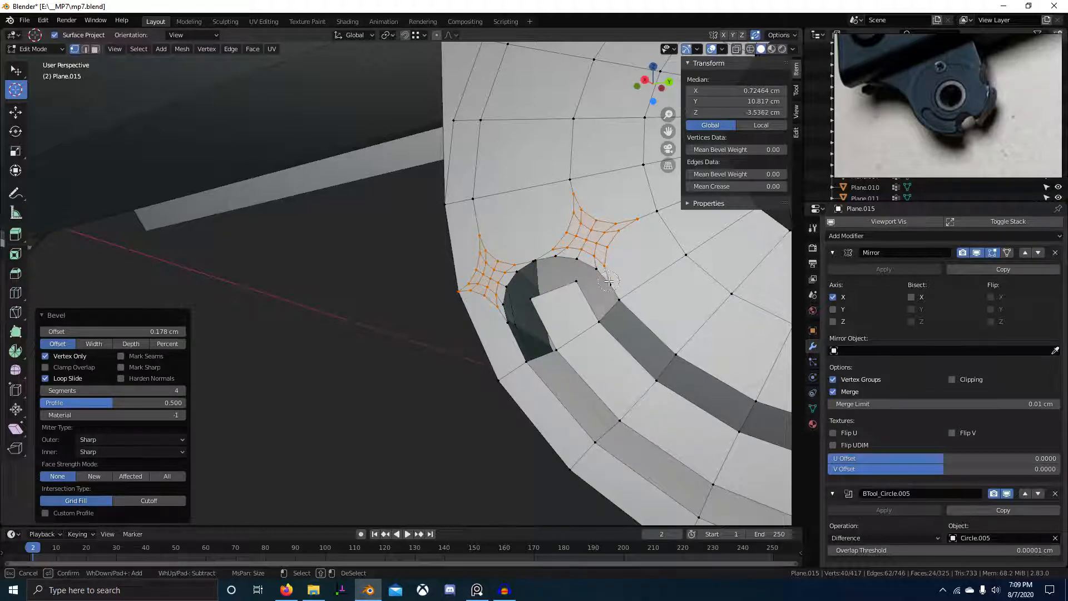
Dissolve the surplus bevel vertices around the groove's rounded outer rim and merge the rim's two close middle vertices at their center.
right_click(609, 281)
key(ctrl+x)
right_click(536, 260)
shift+right_click(533, 261)
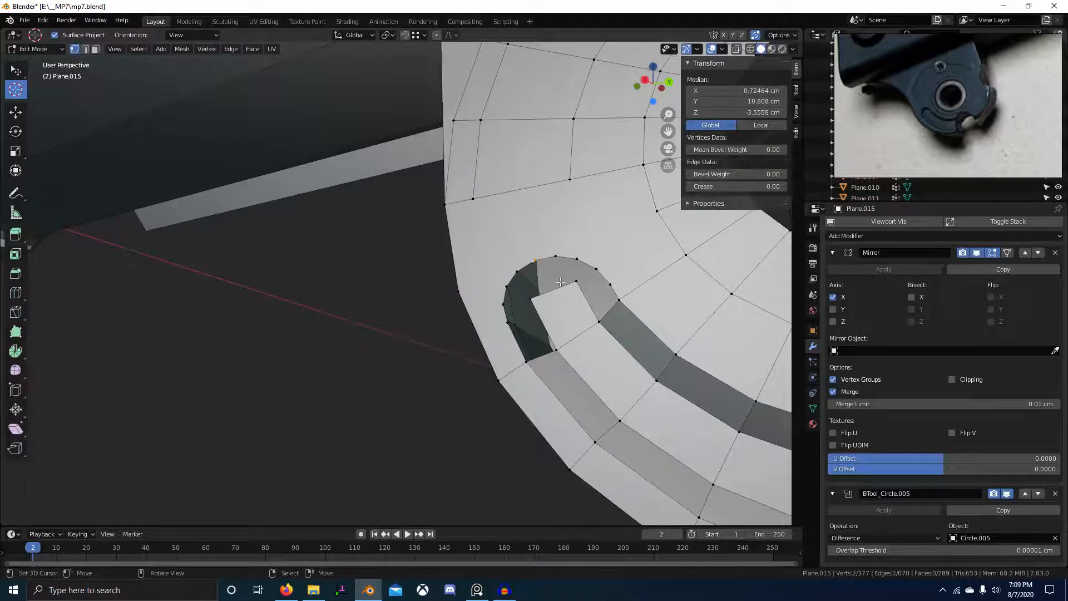
key(m)
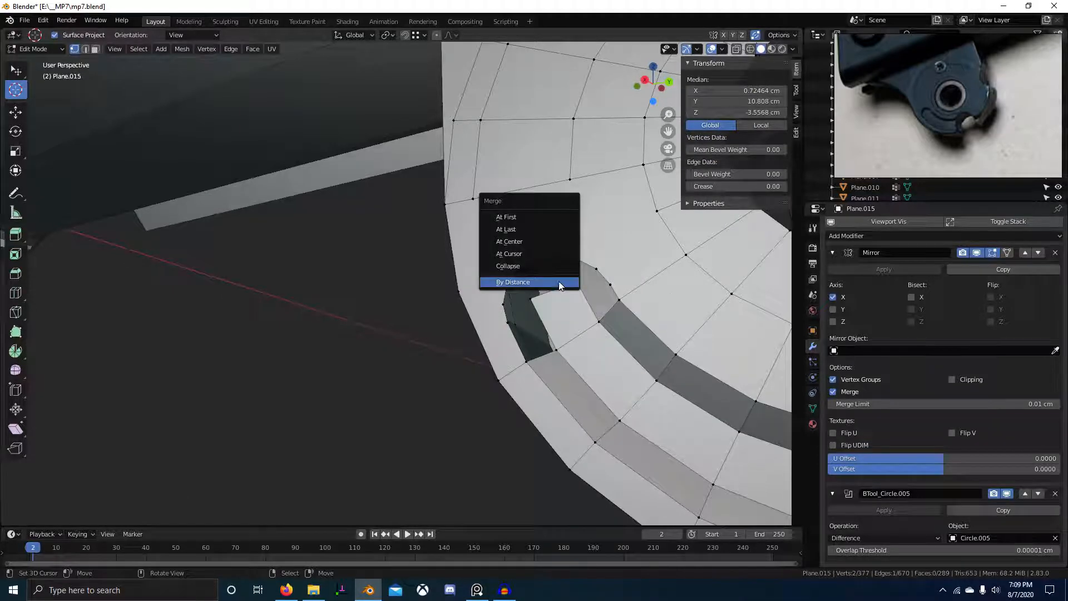
click(560, 242)
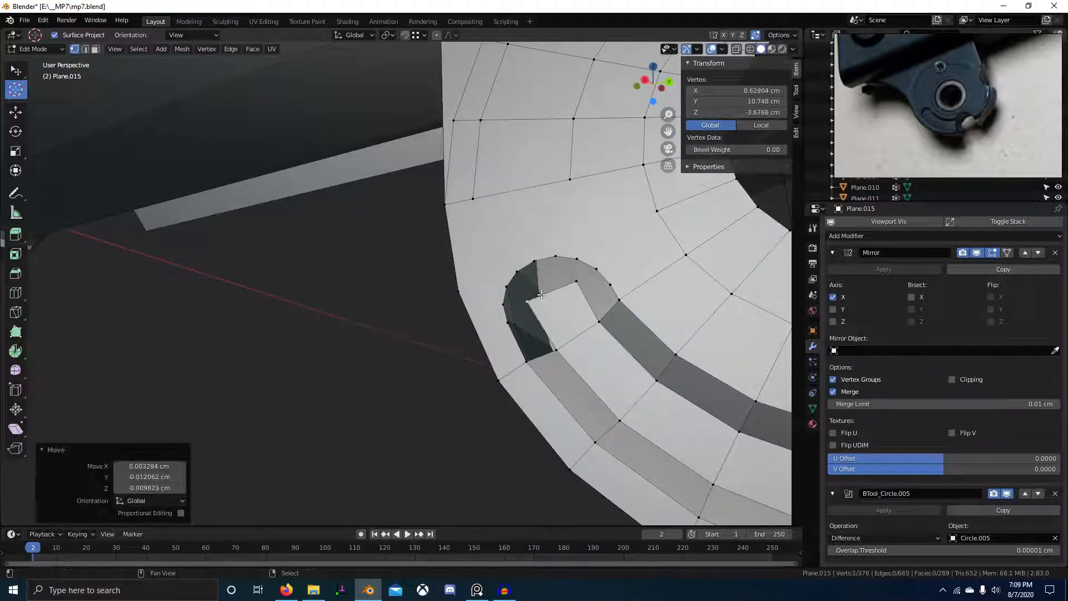
Bevel the two end vertices of the groove floor with a vertex-only offset of 0.087 cm and 4 segments.
right_click(579, 283)
ctrl+right_click(529, 301)
key(ctrl+shift+b)
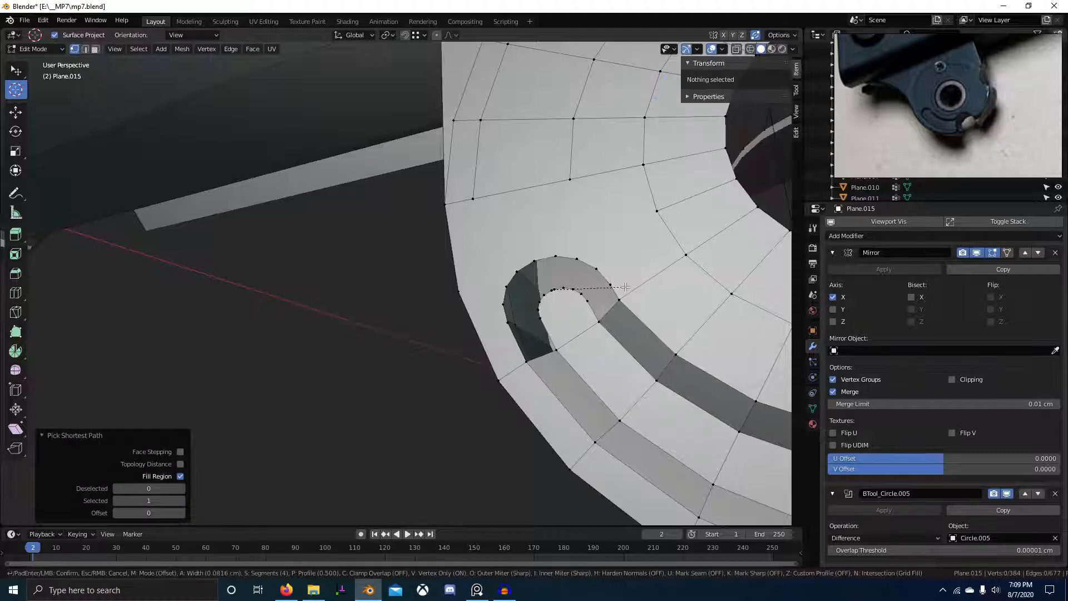
click(592, 295)
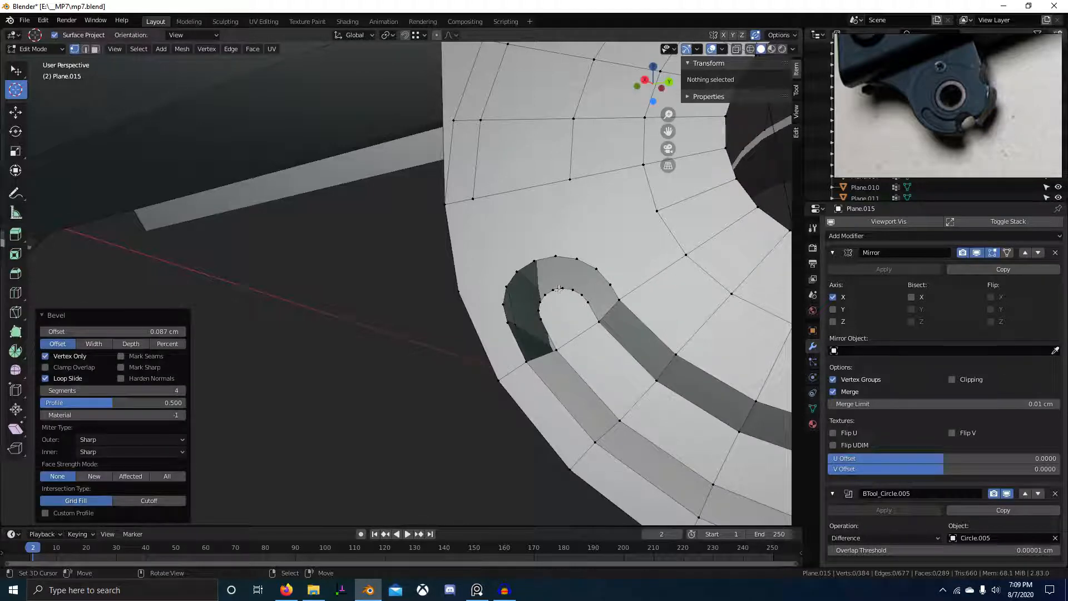
Merge the two close middle vertices on the groove floor's rounded end at their center, using wireframe display to select them.
key(c)
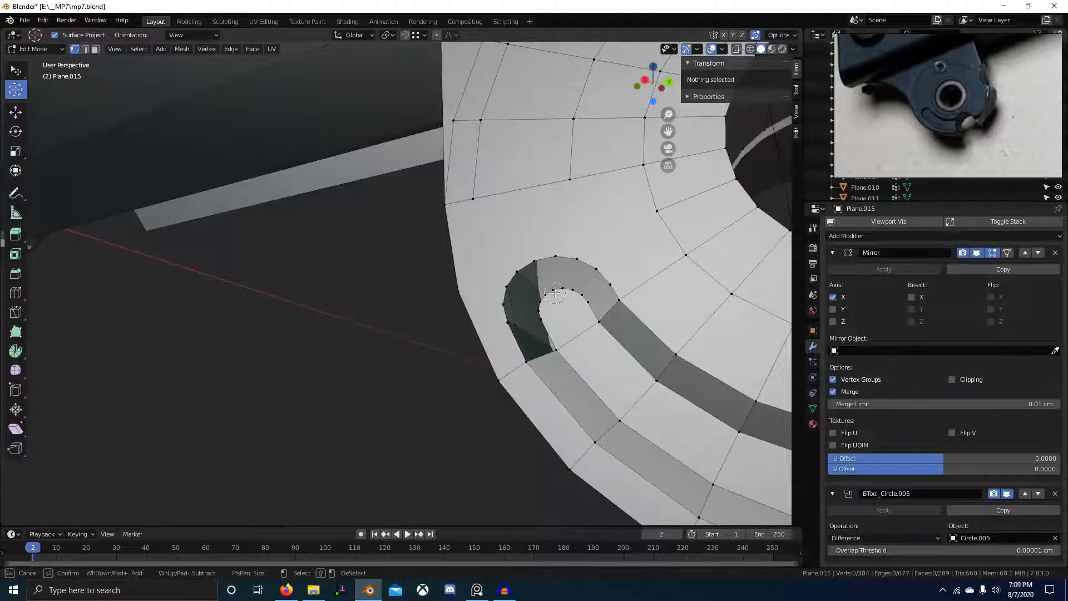
drag(555, 293, 556, 290)
right_click(556, 291)
scroll(575, 302, up, 2)
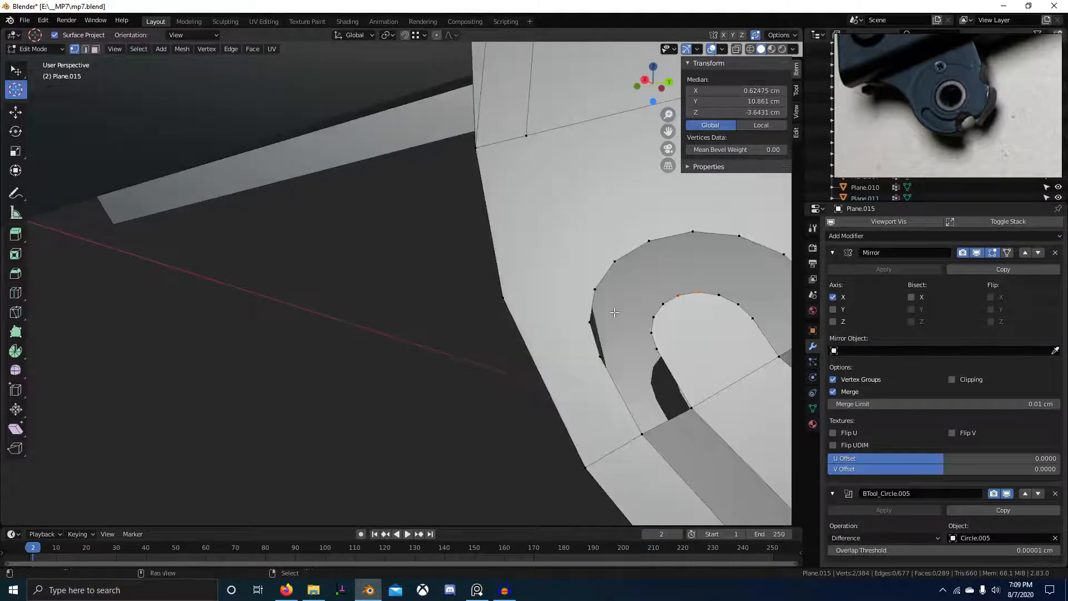
shift+middle_drag(683, 309, 543, 323)
scroll(538, 330, up, 3)
key(alt+a)
key(shift+z)
key(b)
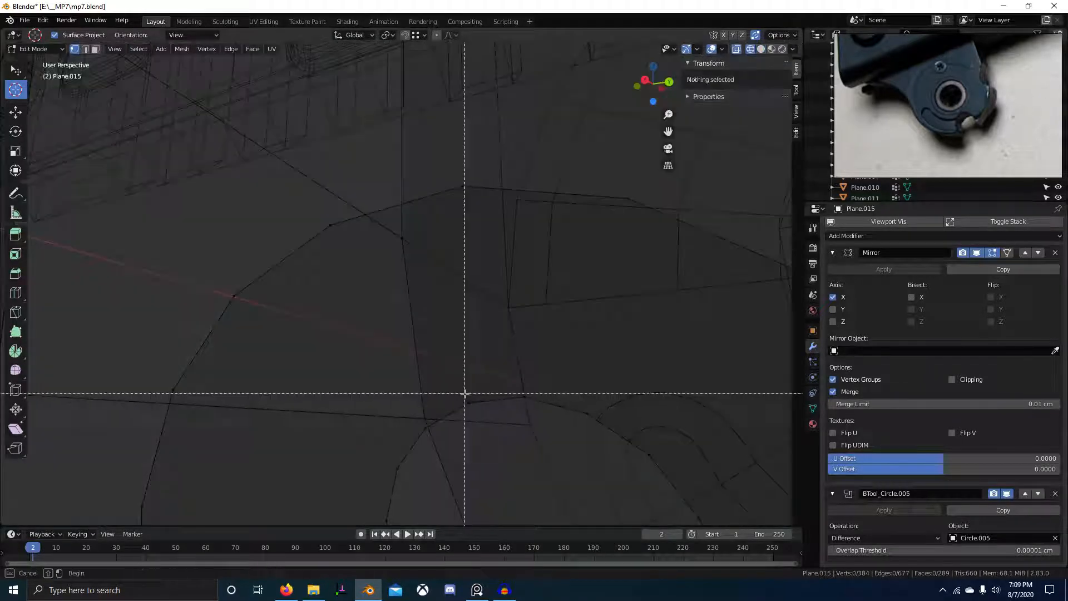
drag(466, 393, 487, 424)
key(alt+m)
click(488, 425)
scroll(488, 425, down, 10)
key(z)
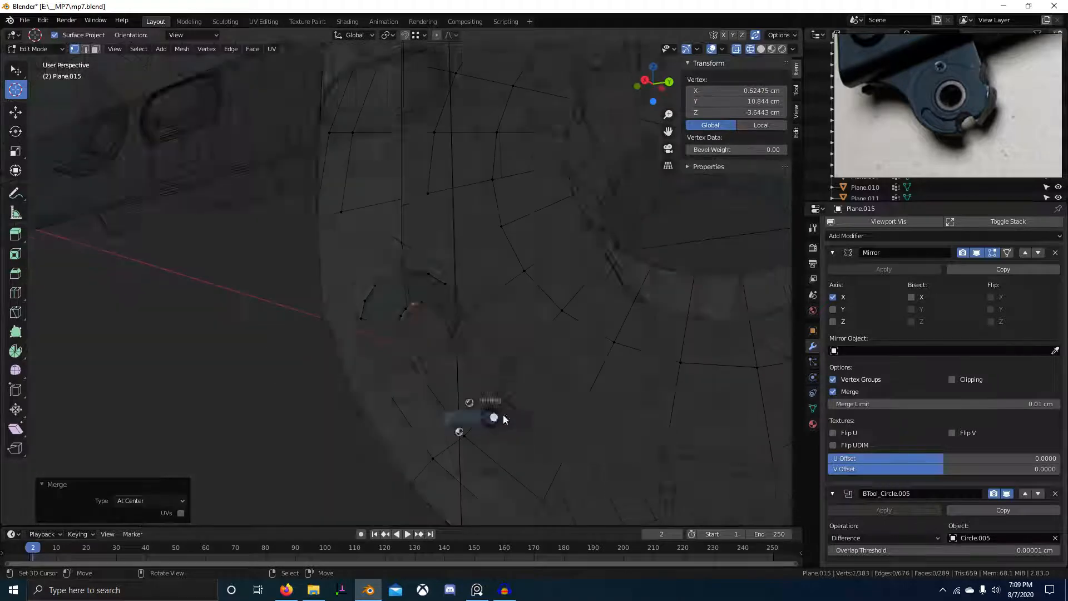
Fill the open wall between the groove's rounded rim and its floor with a strip of faces.
key(2)
right_click(407, 368)
key(f)
key(f)
key(f)
key(f)
key(f)
key(f)
key(f)
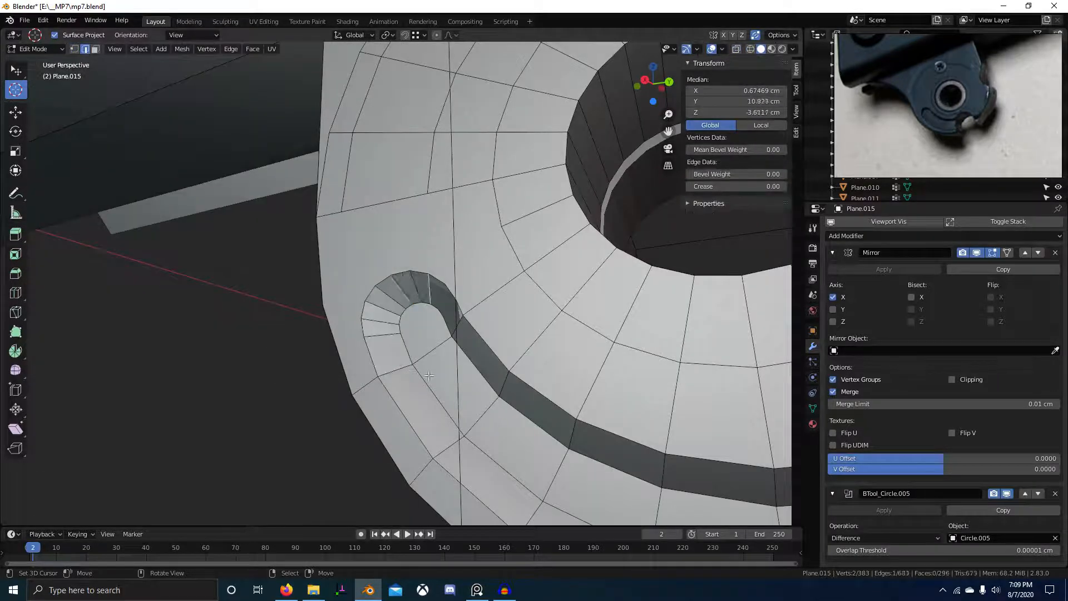
key(f)
Return to Object Mode, deselect everything and save the file.
scroll(444, 377, down, 7)
key(Tab)
middle_drag(444, 377, 473, 368)
scroll(550, 392, down, 3)
key(alt+a)
key(ctrl+s)
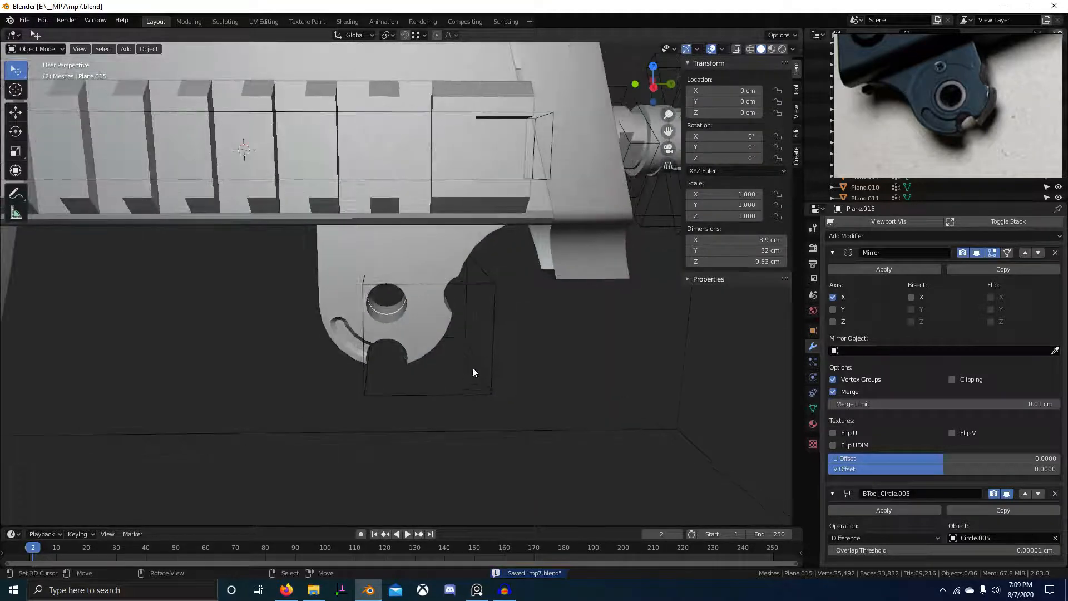
Examine the receiver's lug mesh around the rounded groove and compare it with the notched result.
click(384, 272)
key(Tab)
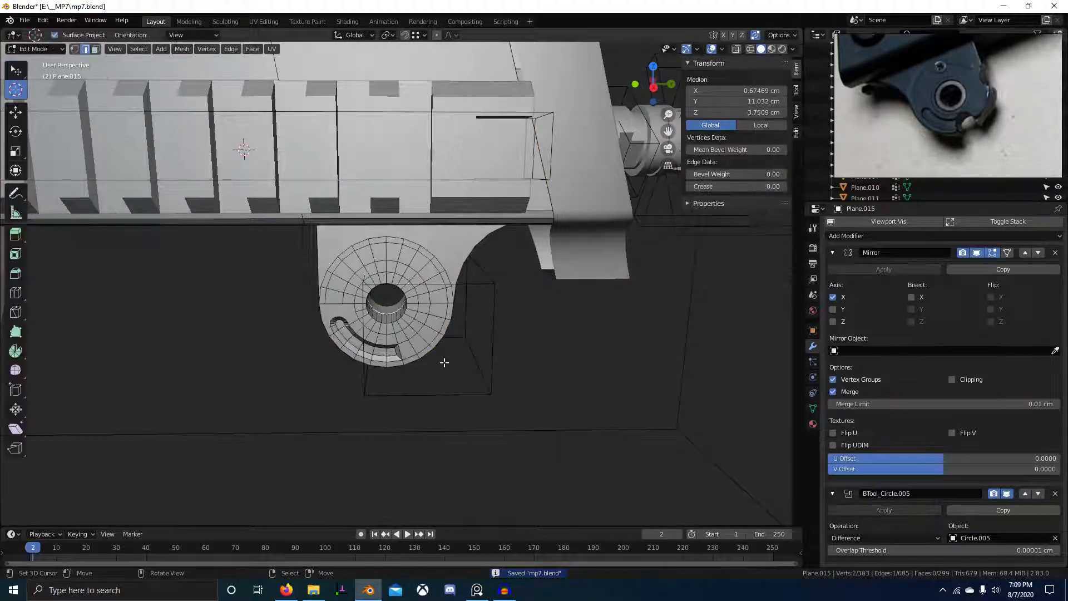
scroll(386, 311, up, 6)
key(1)
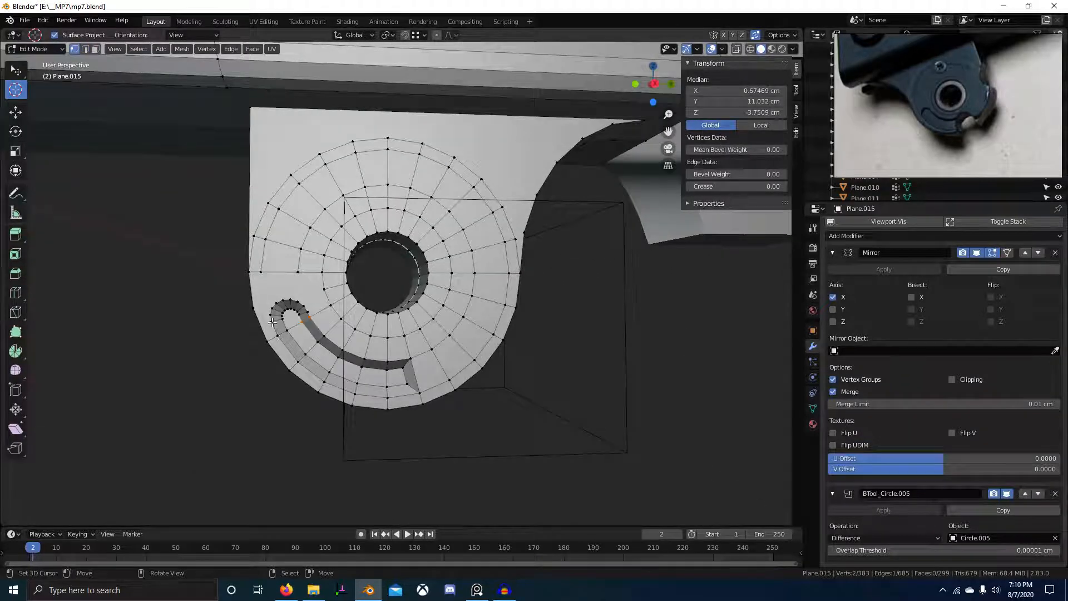
click(273, 322)
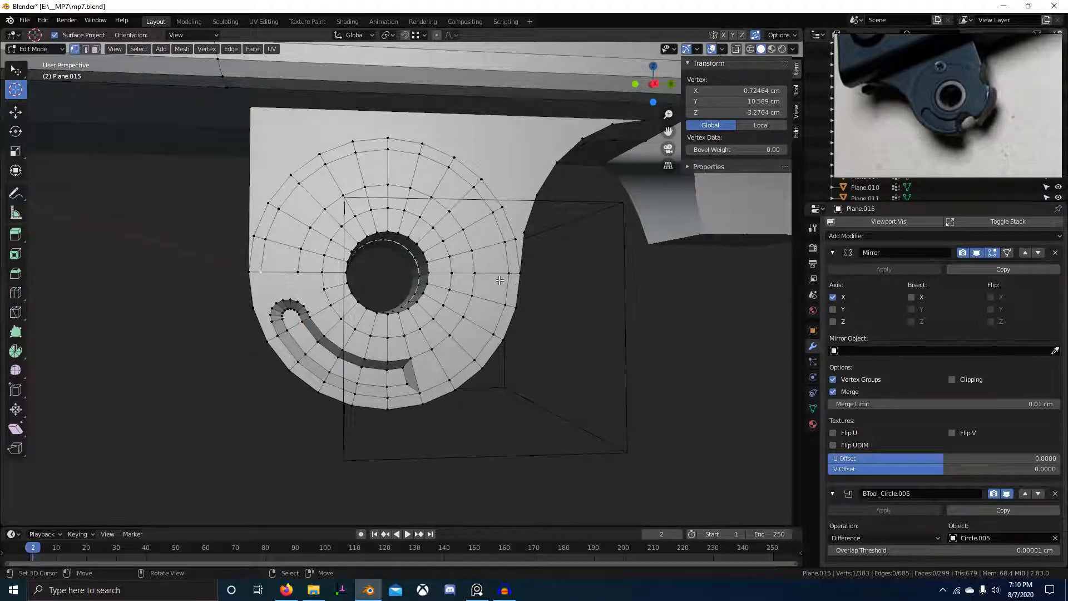
key(Tab)
scroll(515, 336, down, 6)
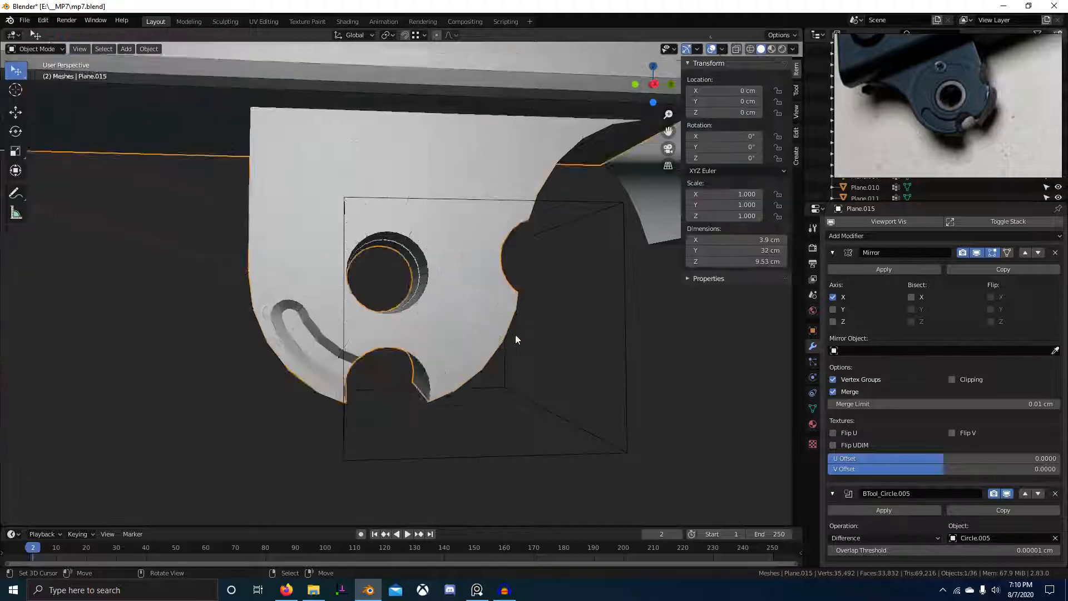
Save the file with the finished foregrip lug and compare the whole gun with the reference images.
middle_drag(496, 343, 307, 313)
scroll(456, 363, down, 6)
scroll(522, 367, down, 4)
key(ctrl+s)
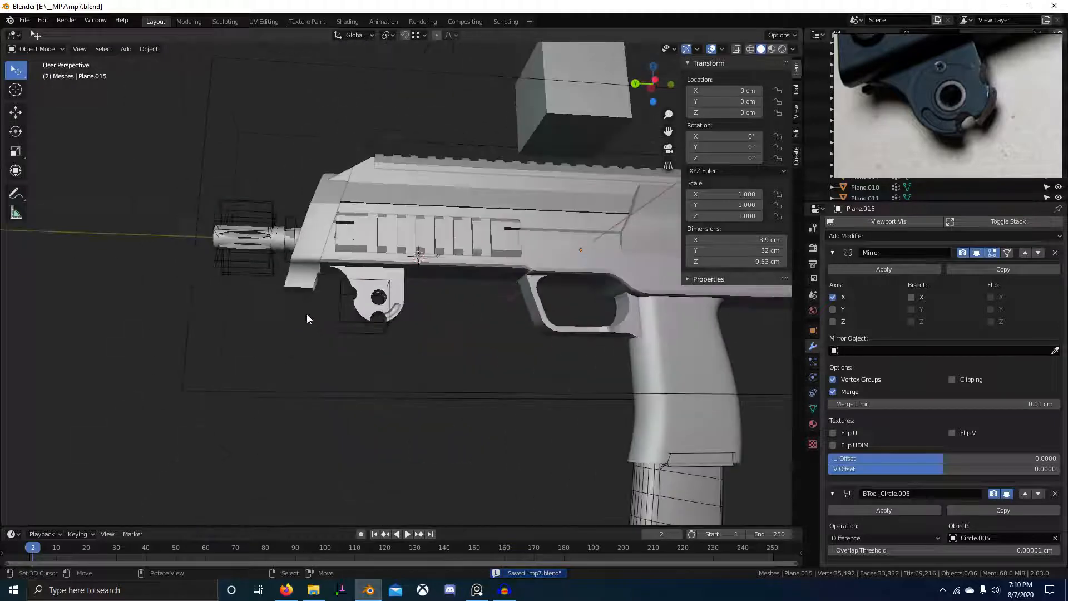
scroll(359, 309, down, 2)
middle_drag(439, 303, 407, 310)
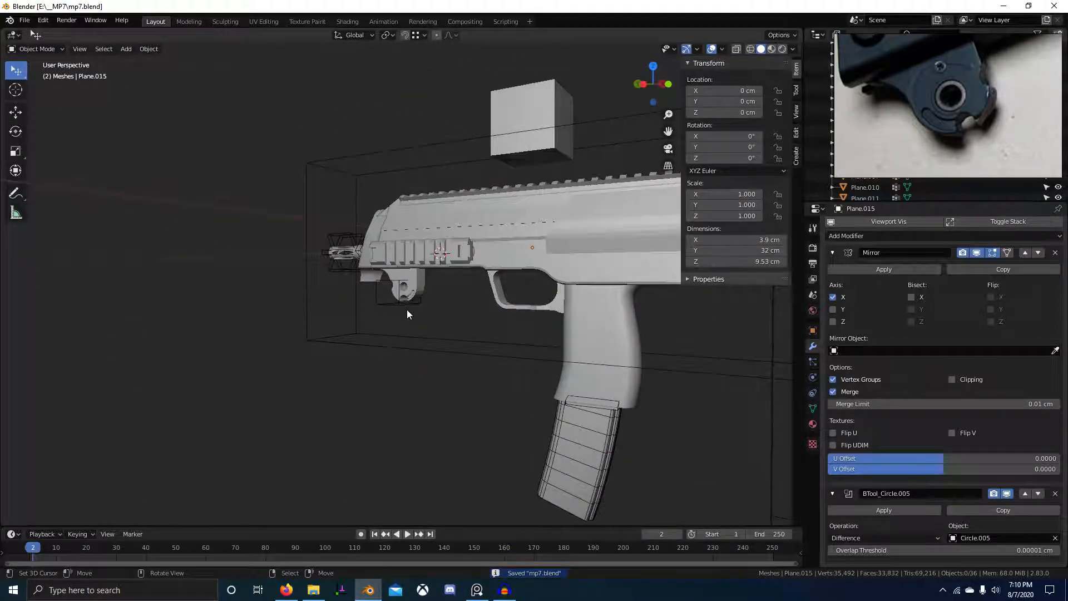
scroll(497, 286, down, 3)
scroll(936, 130, down, 5)
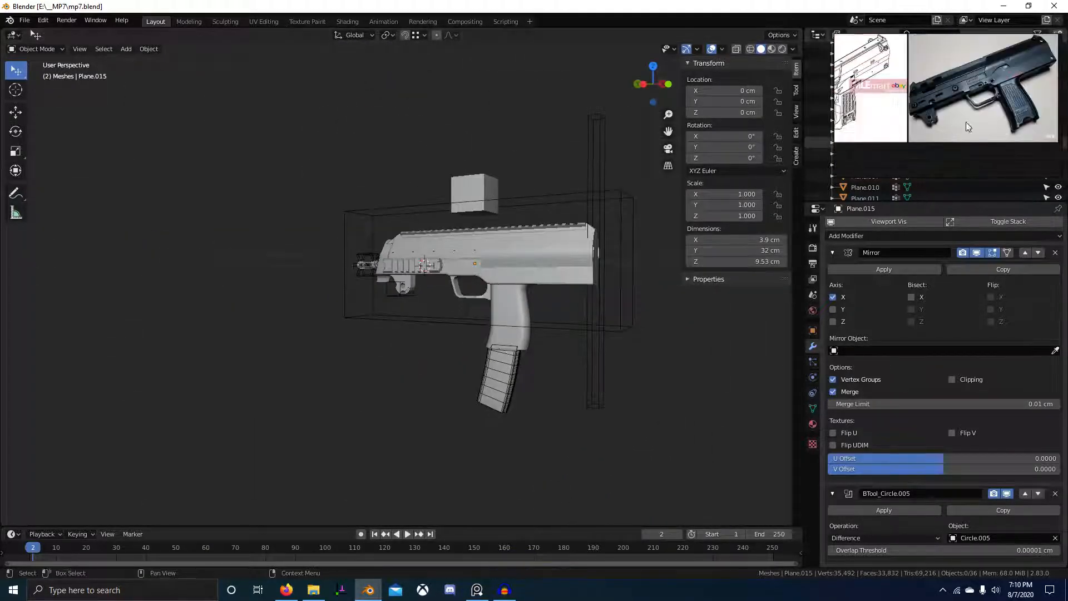
In the right orthographic view, add a plane and rotate its geometry 90° about the Y axis in Edit Mode.
scroll(501, 267, up, 3)
middle_drag(501, 267, 323, 292)
scroll(323, 292, up, 10)
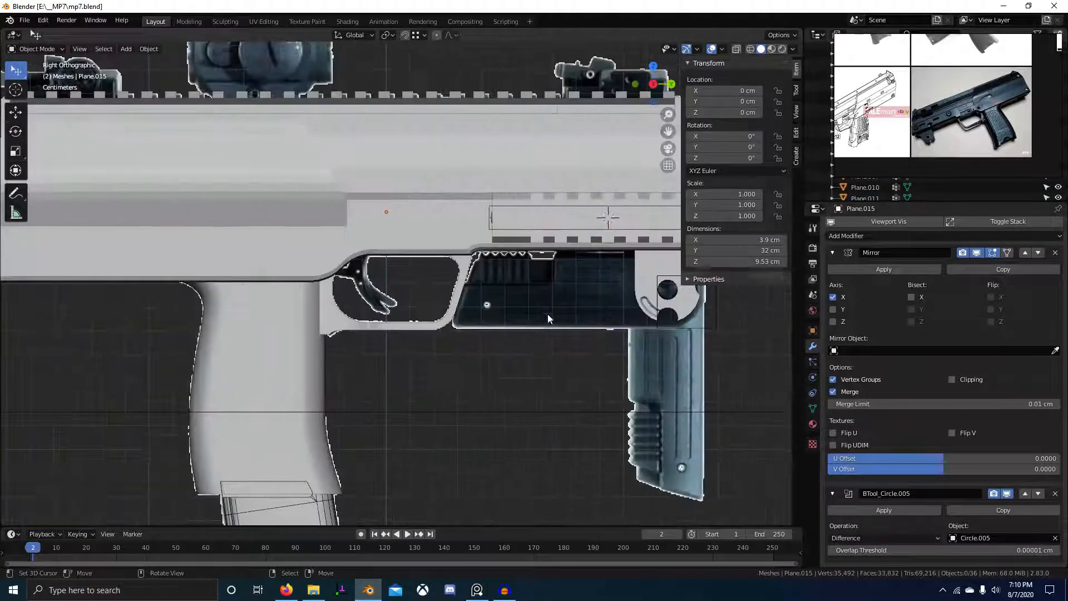
key(shift+a)
mouse_move(453, 291)
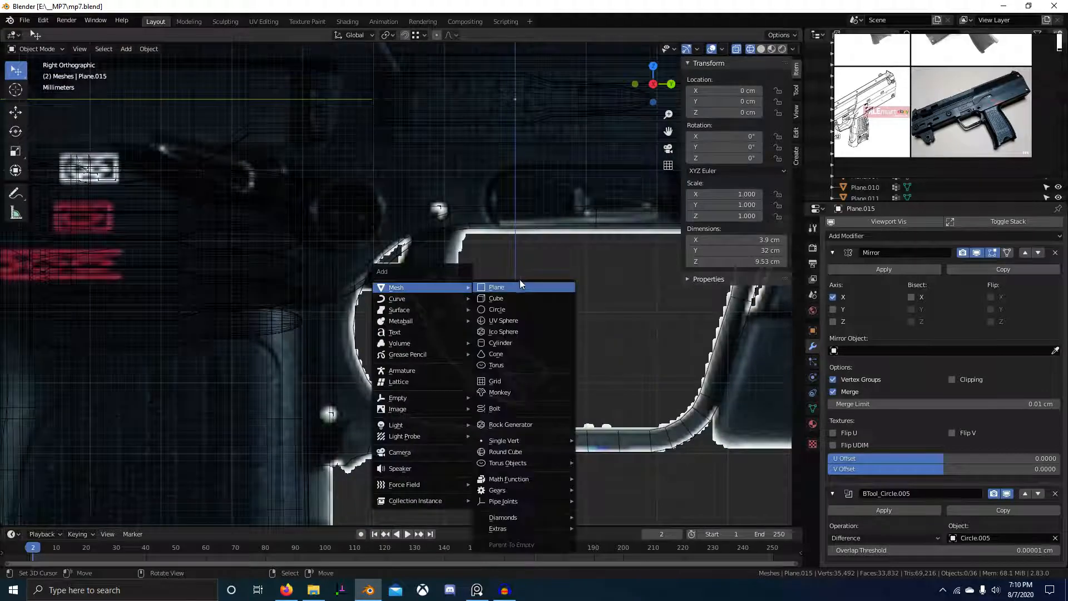
click(523, 285)
scroll(551, 285, down, 8)
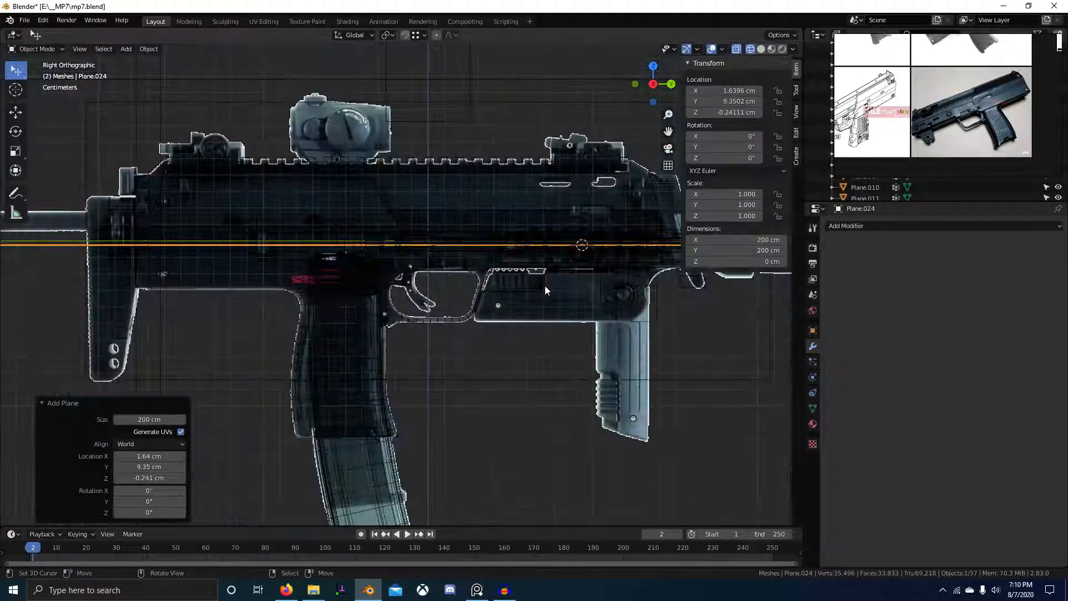
key(Tab)
key(r)
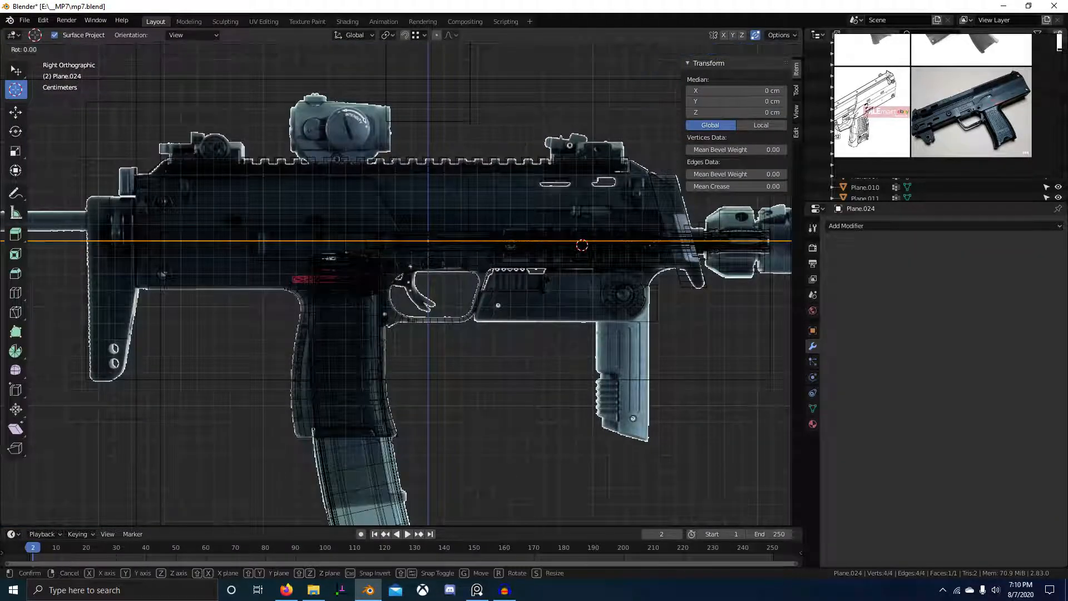
key(y)
key(9)
key(0)
key(Return)
Scale the plane down to a small square and place it over the top of the trigger in the reference.
scroll(545, 286, down, 5)
key(s)
key(Return)
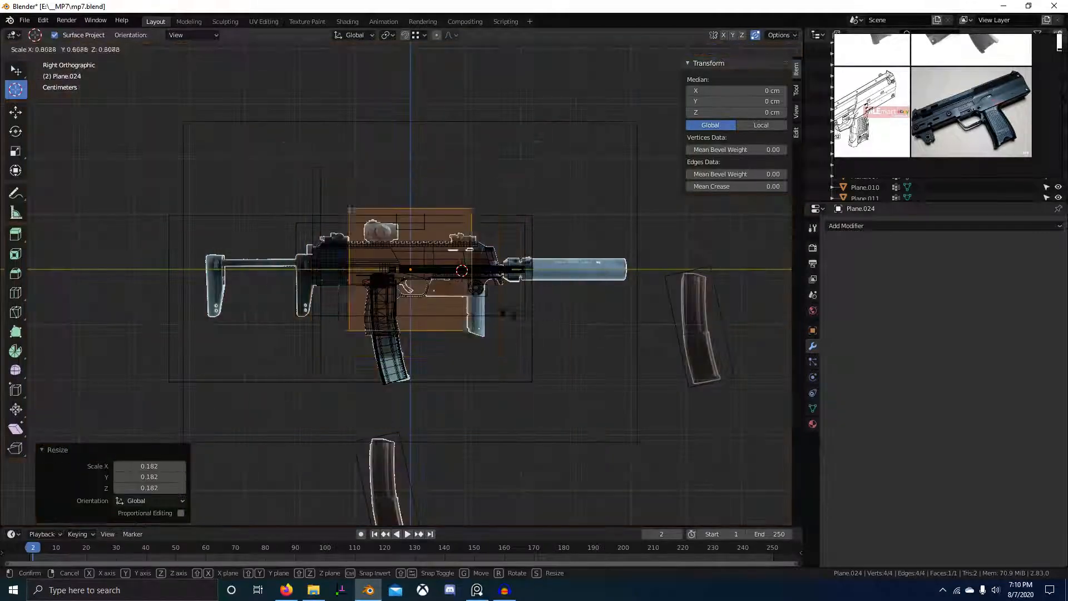
scroll(462, 271, up, 6)
key(s)
click(467, 272)
scroll(467, 271, up, 2)
key(s)
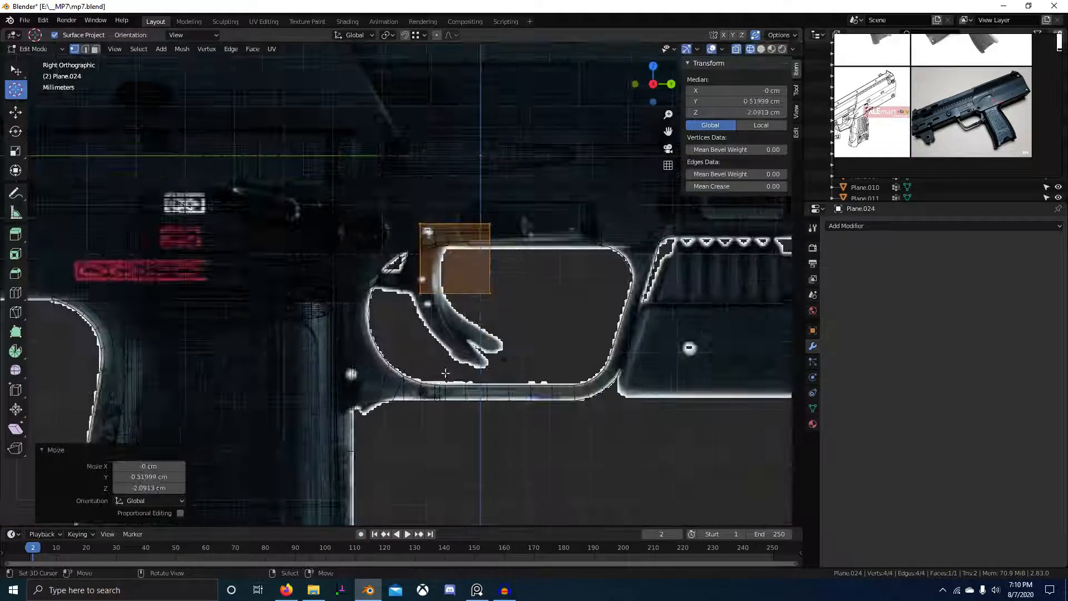
click(469, 262)
scroll(470, 253, up, 4)
Delete the square's two vertices on the muzzle side.
click(468, 301)
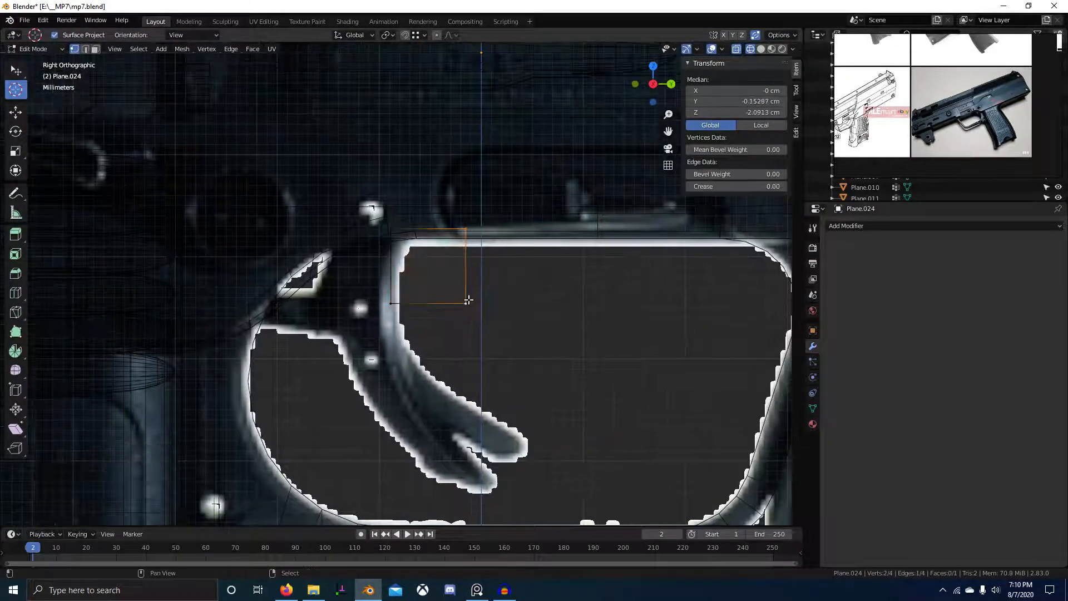
shift+click(466, 228)
key(x)
click(461, 242)
Move the two remaining vertices onto the upper start of the trigger blade's front curve.
click(391, 229)
key(g)
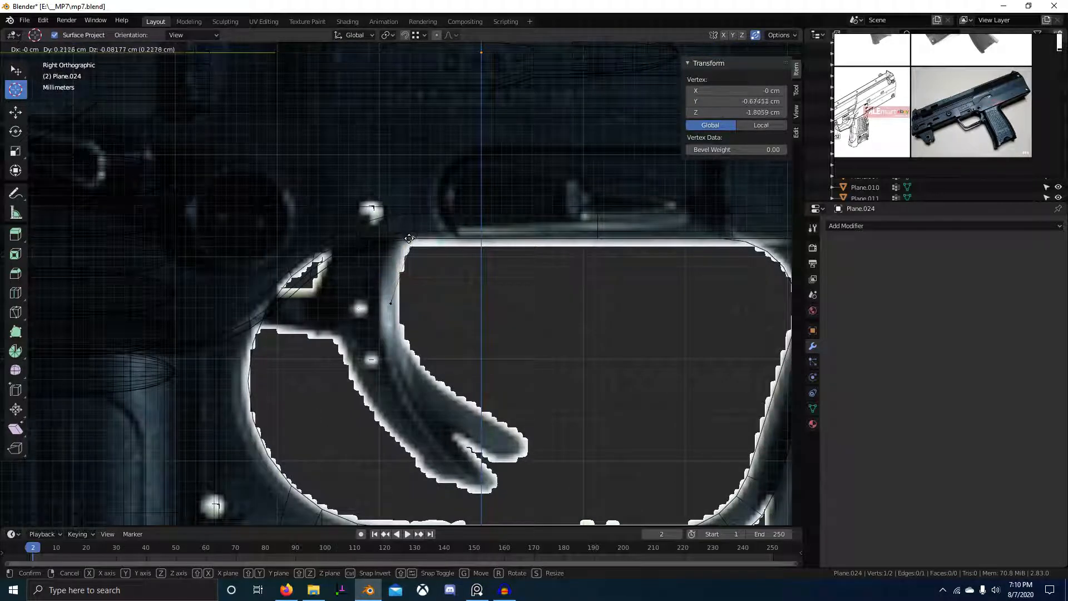
click(397, 237)
key(g)
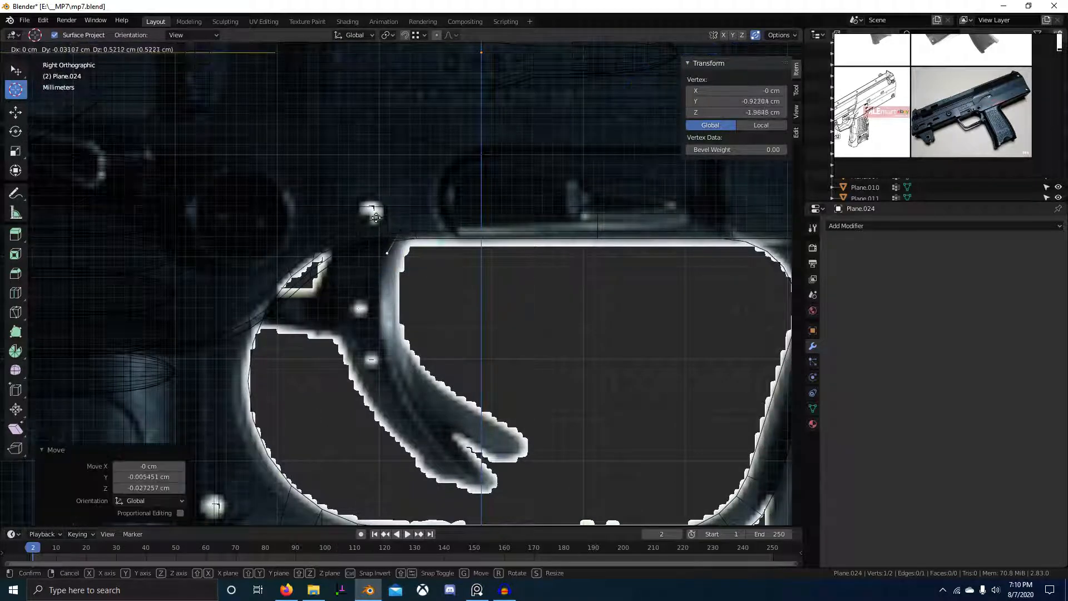
click(378, 214)
key(g)
click(398, 233)
Extrude a third vertex down the trigger blade's front curve and fine-tune the positions of the upper vertices.
key(e)
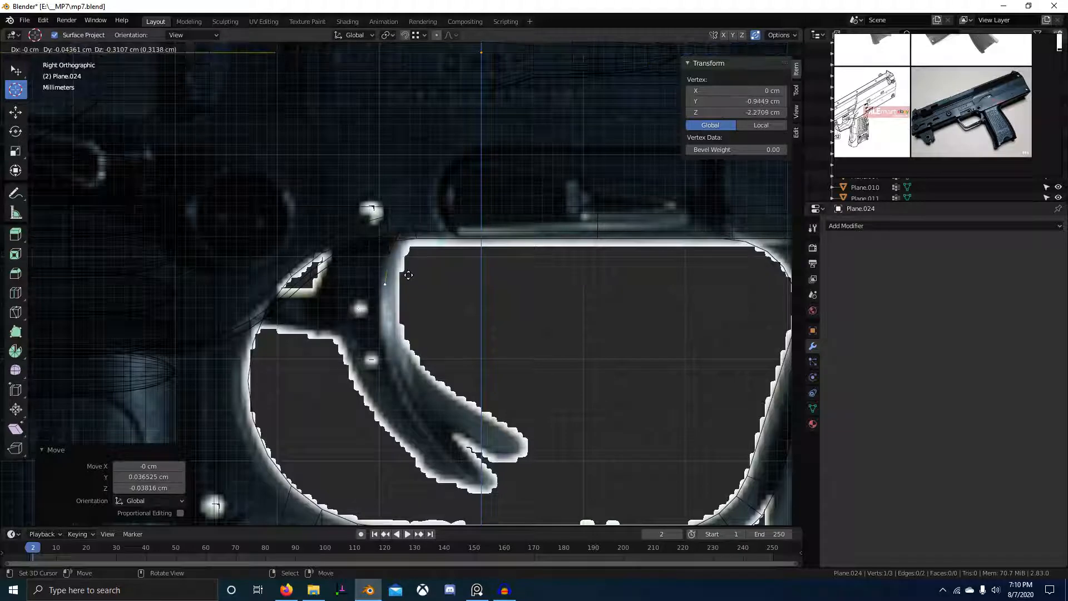
click(397, 261)
right_click(390, 252)
key(g)
click(390, 248)
right_click(387, 281)
key(g)
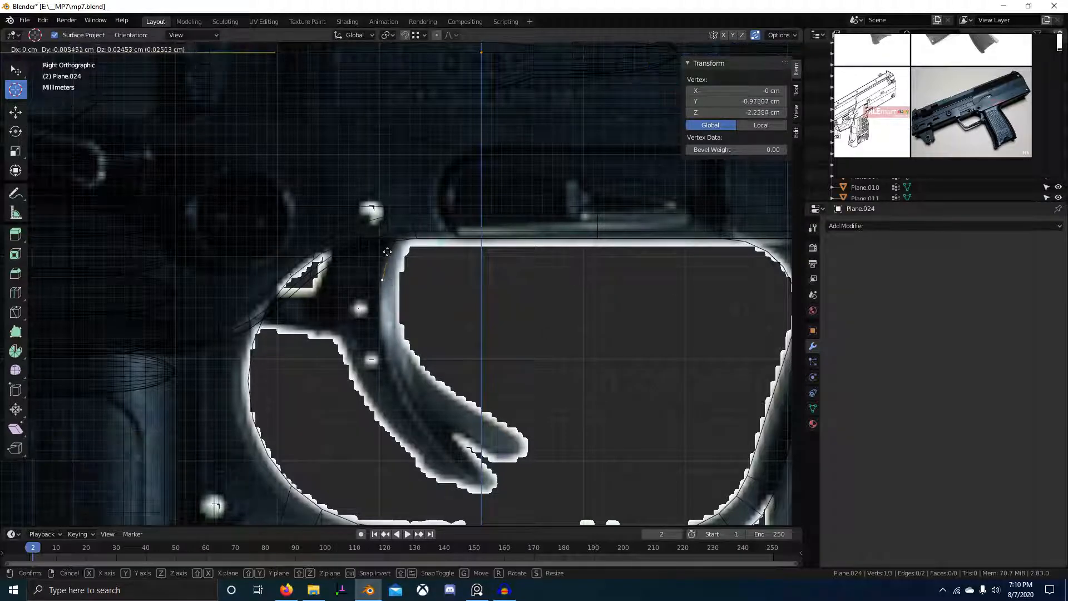
click(386, 275)
Extrude two more vertices down the trigger's front curve in segments of about 0.3 cm, adjusting each onto the reference.
key(e)
click(410, 419)
key(g)
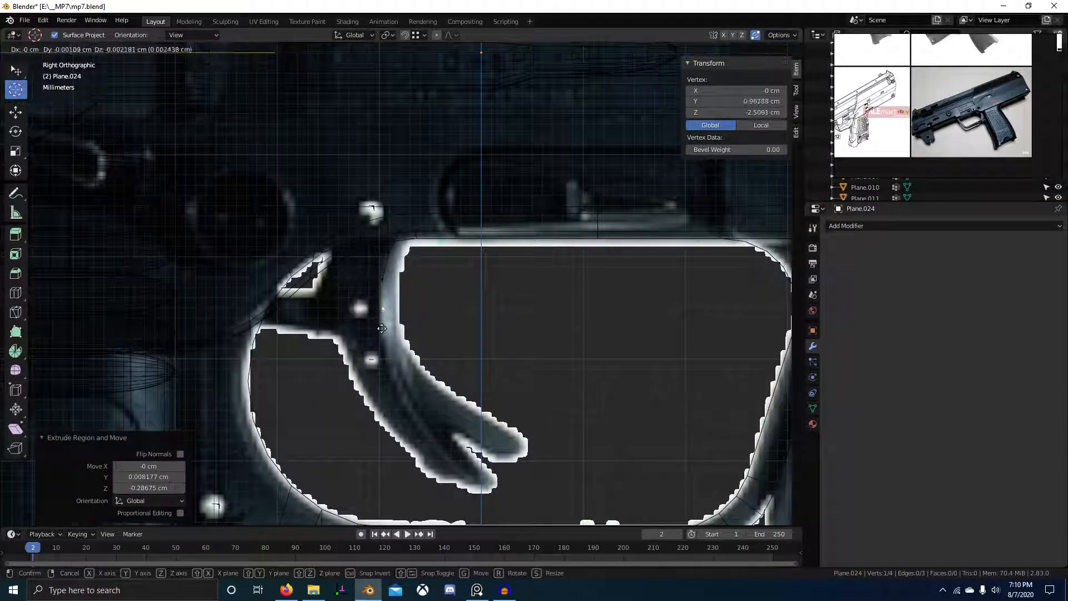
click(385, 359)
key(e)
click(416, 59)
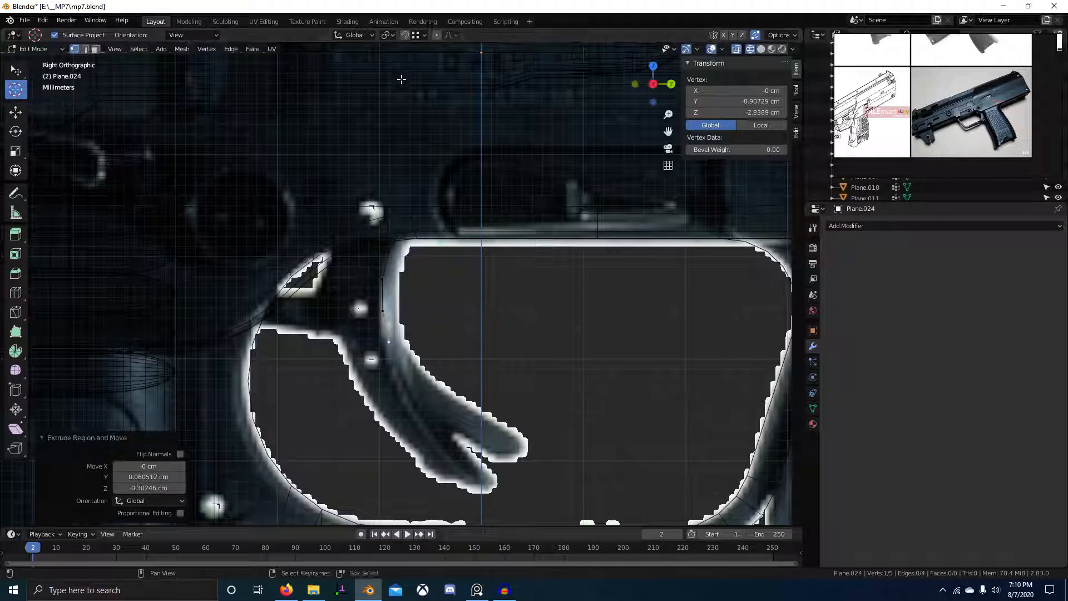
key(g)
click(351, 212)
Nudge two earlier vertices of the chain so they follow the trigger's front curve smoothly.
right_click(377, 306)
key(g)
click(376, 305)
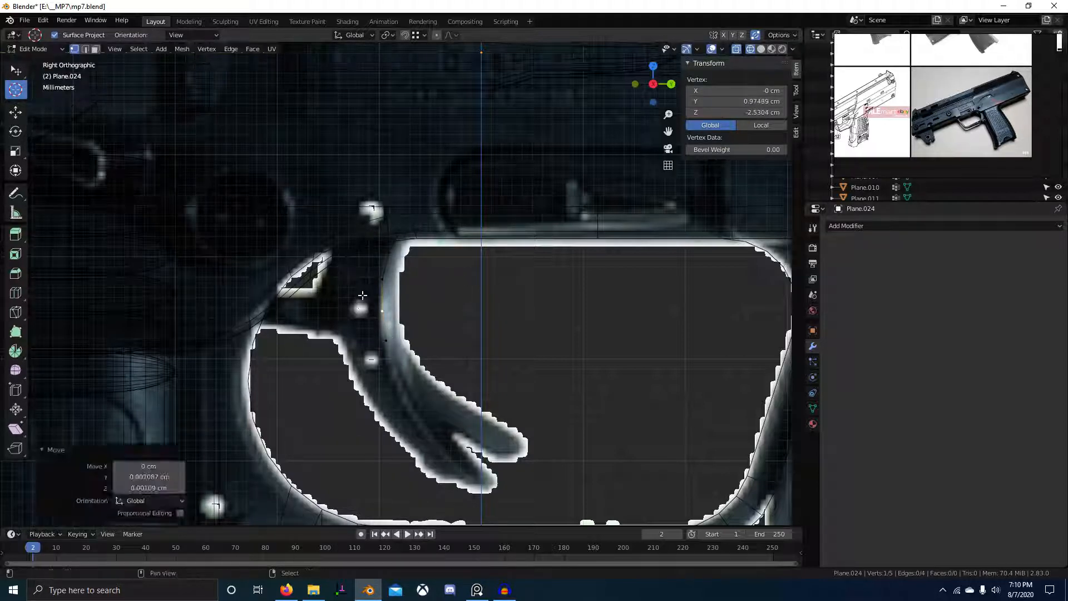
right_click(381, 281)
key(g)
click(381, 276)
Extend the chain from its lower end with two vertices along the middle of the trigger's front curve.
right_click(388, 356)
key(g)
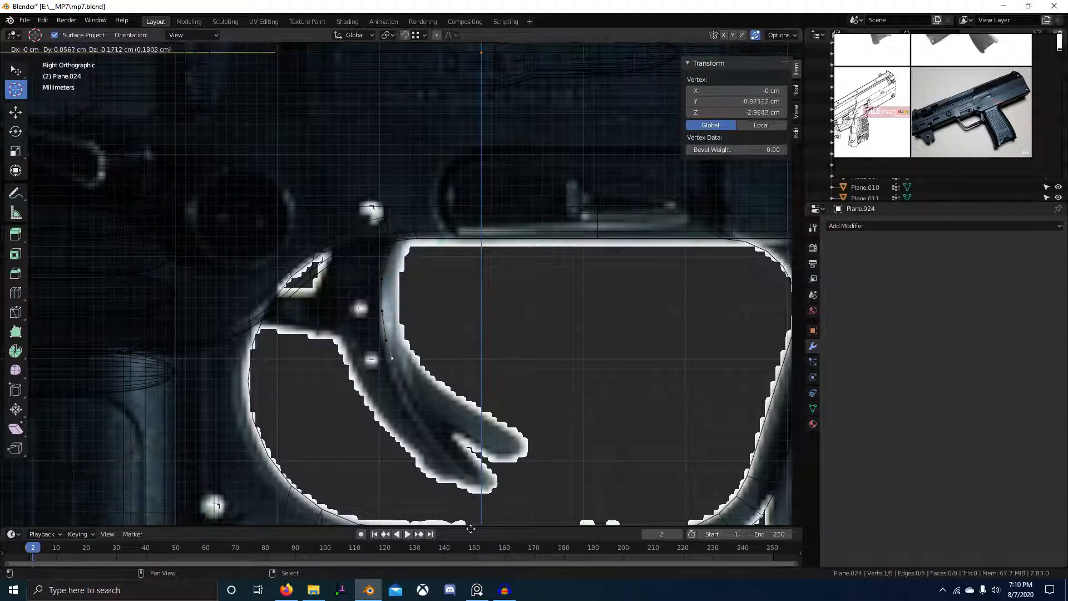
click(487, 106)
key(g)
click(433, 263)
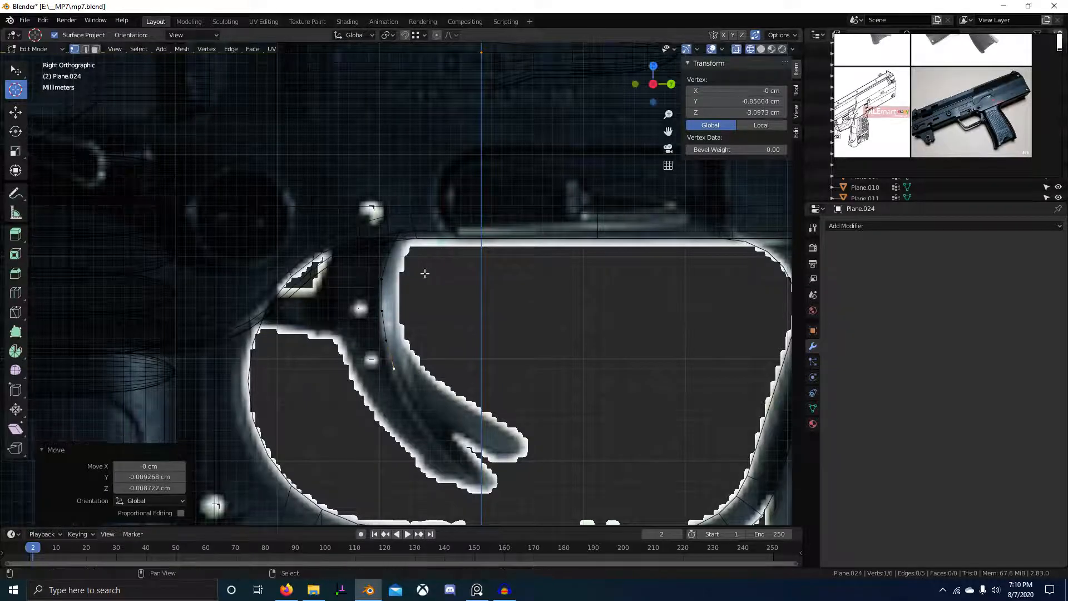
key(e)
click(433, 261)
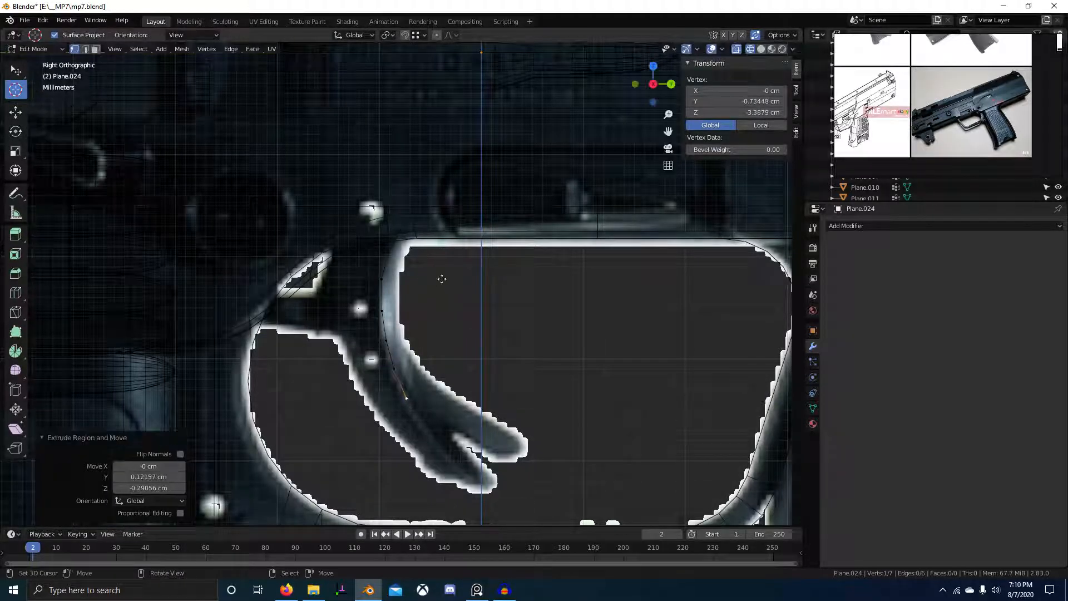
Extrude four further vertices along the lower trigger curve until the chain reaches the trigger's tip.
key(e)
click(501, 385)
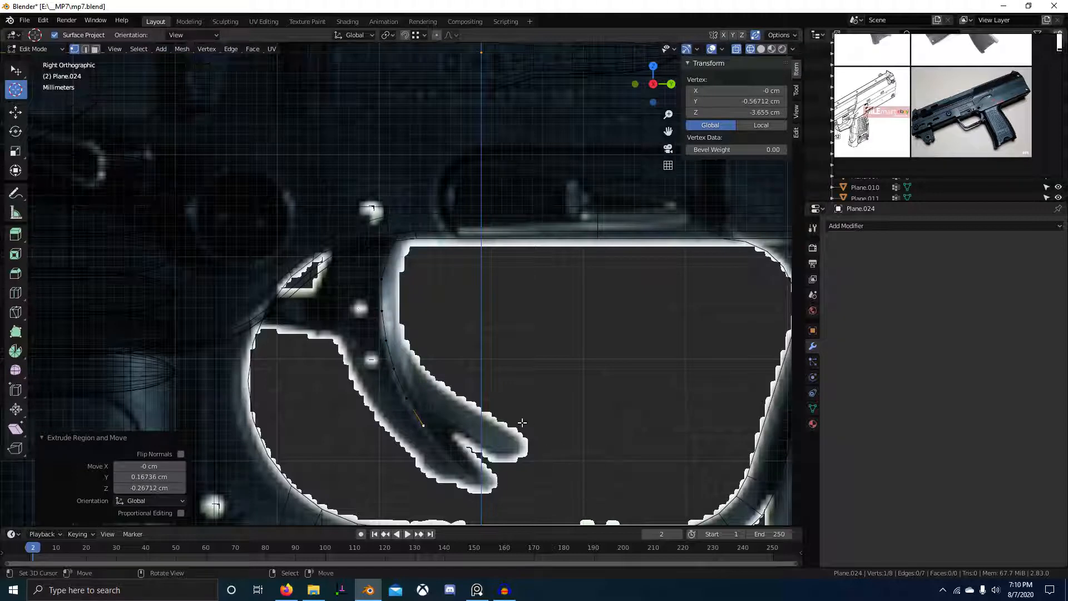
key(e)
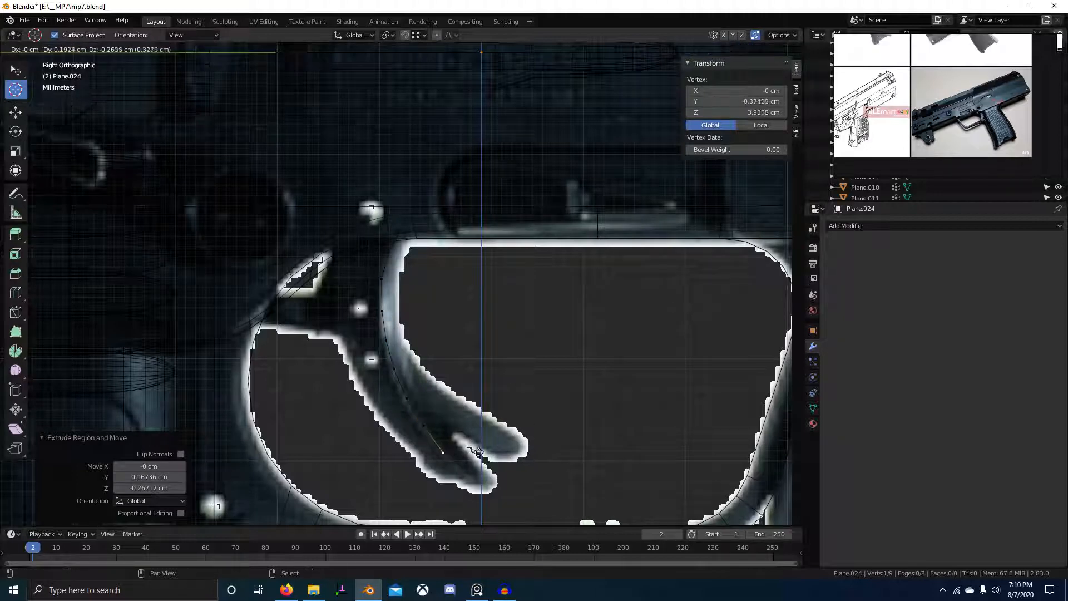
click(478, 452)
key(e)
click(501, 472)
key(e)
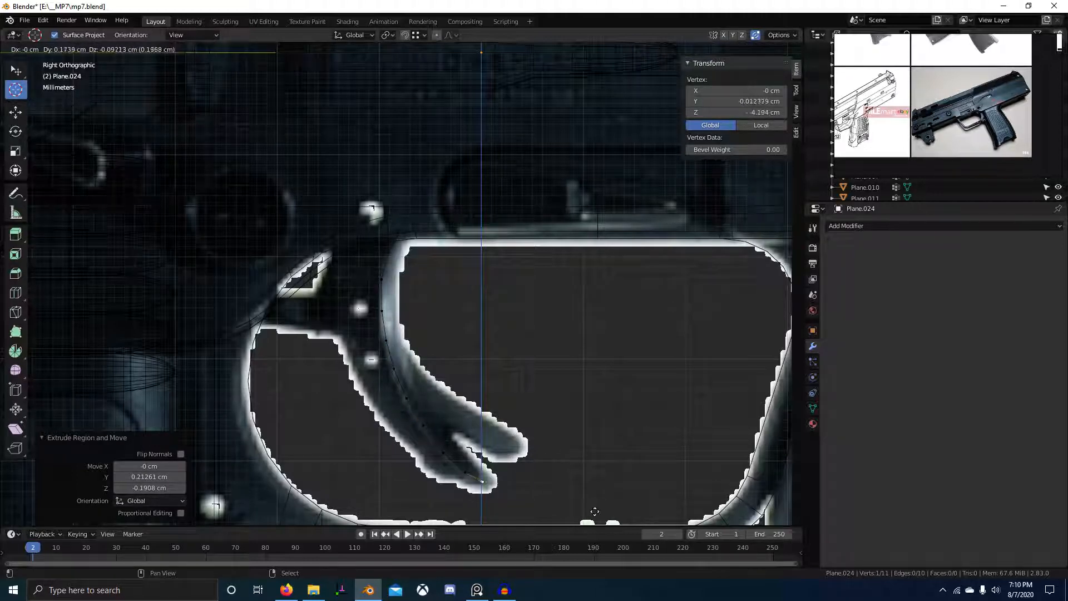
click(583, 494)
Select the entire vertex chain and distribute its vertices evenly with LoopTools Space.
shift+middle_drag(440, 393, 458, 385)
ctrl+click(418, 223)
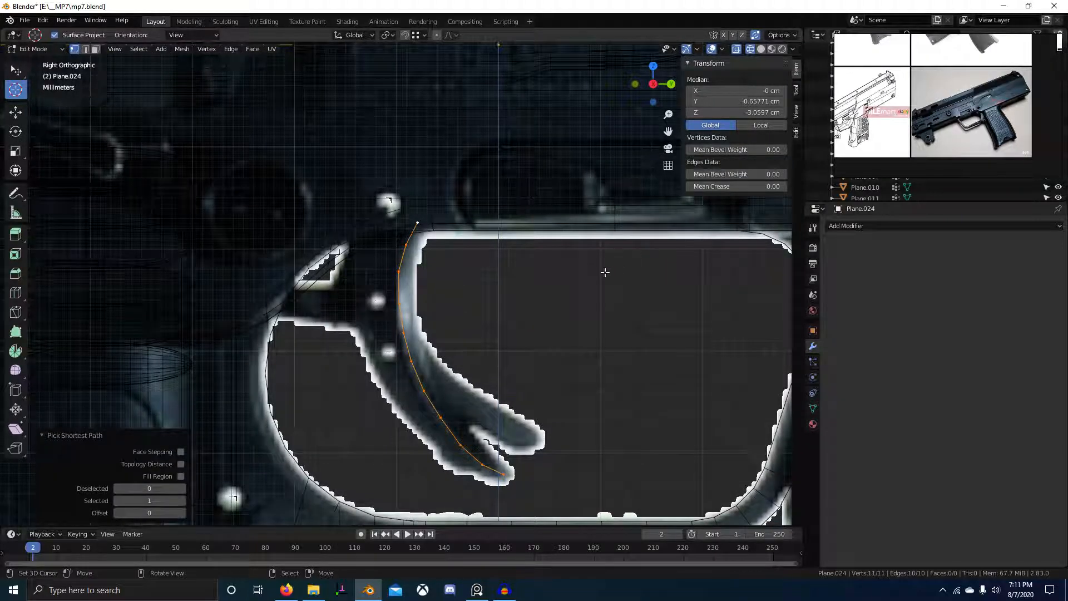
right_click(496, 262)
mouse_move(493, 242)
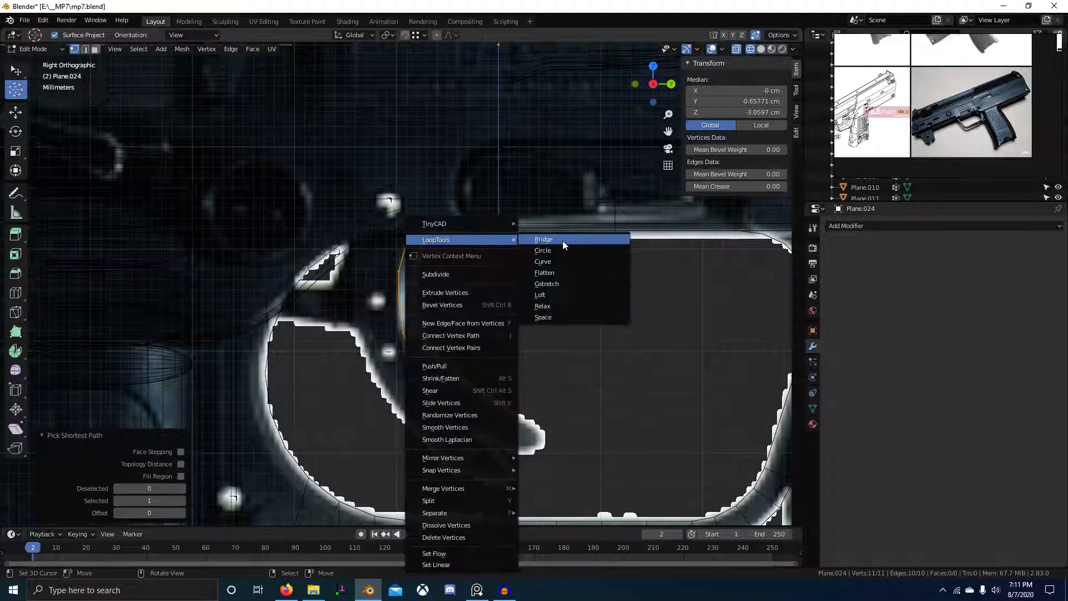
click(570, 316)
Extrude the whole chain about 0.48 cm backwards along Y to form the trigger's side face strip.
shift+middle_drag(446, 255, 457, 256)
right_click(409, 220)
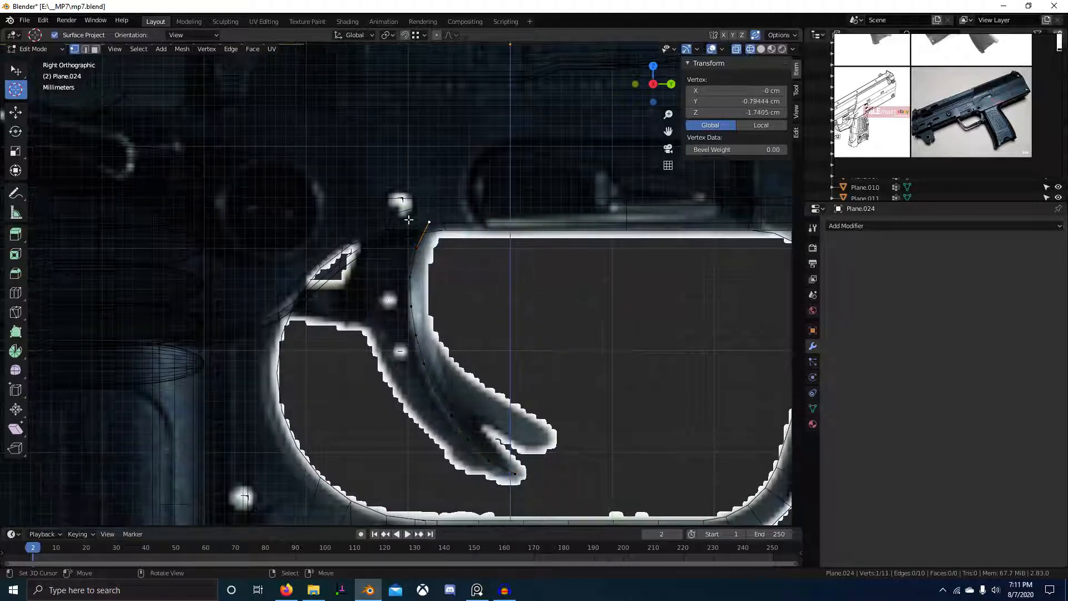
ctrl+right_click(506, 474)
shift+middle_drag(506, 474, 500, 469)
key(e)
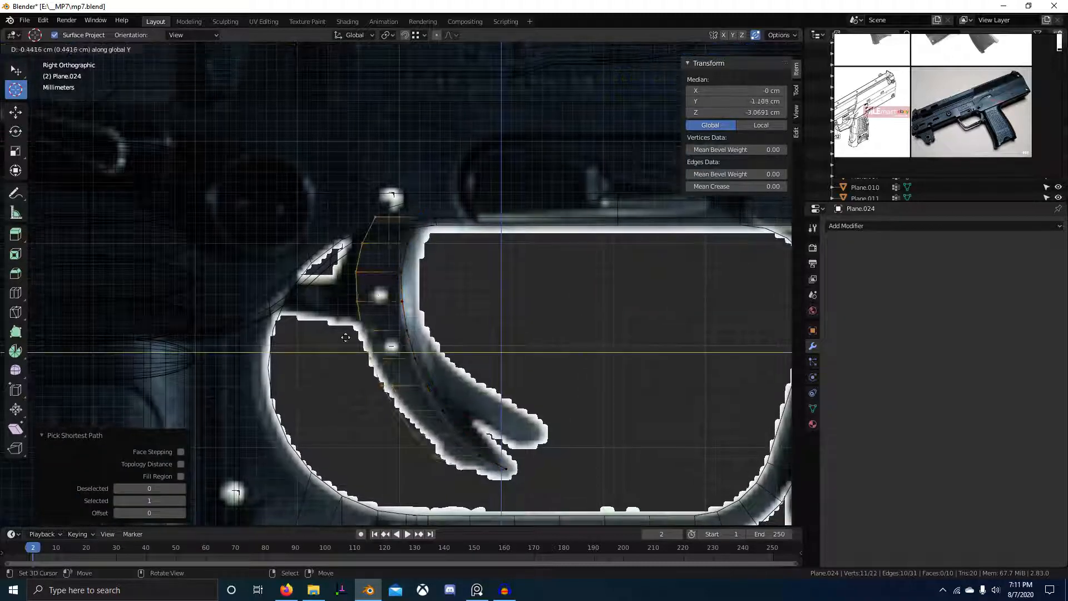
key(y)
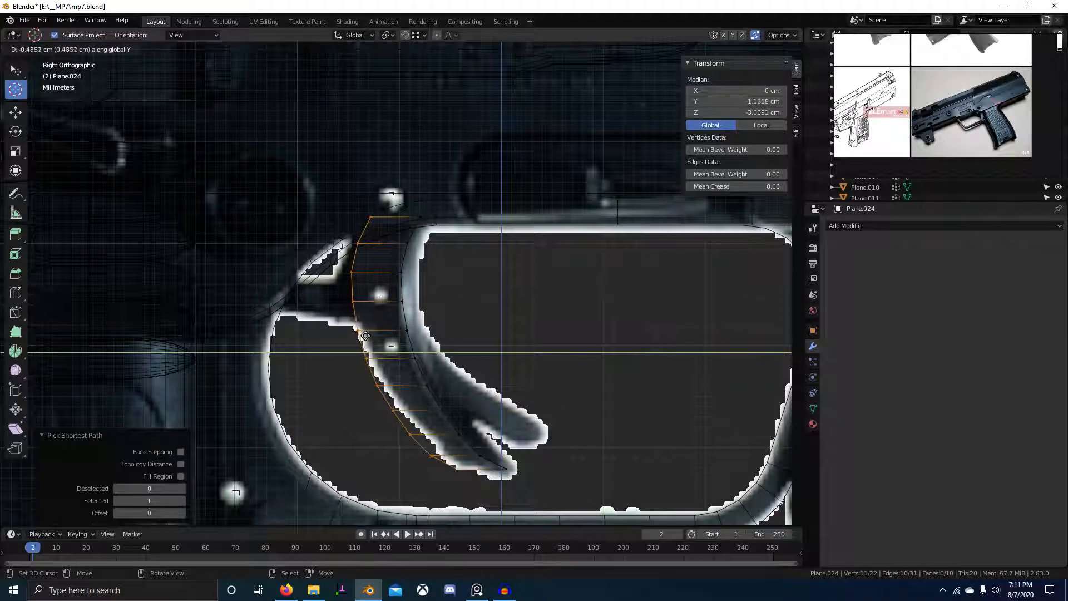
click(364, 316)
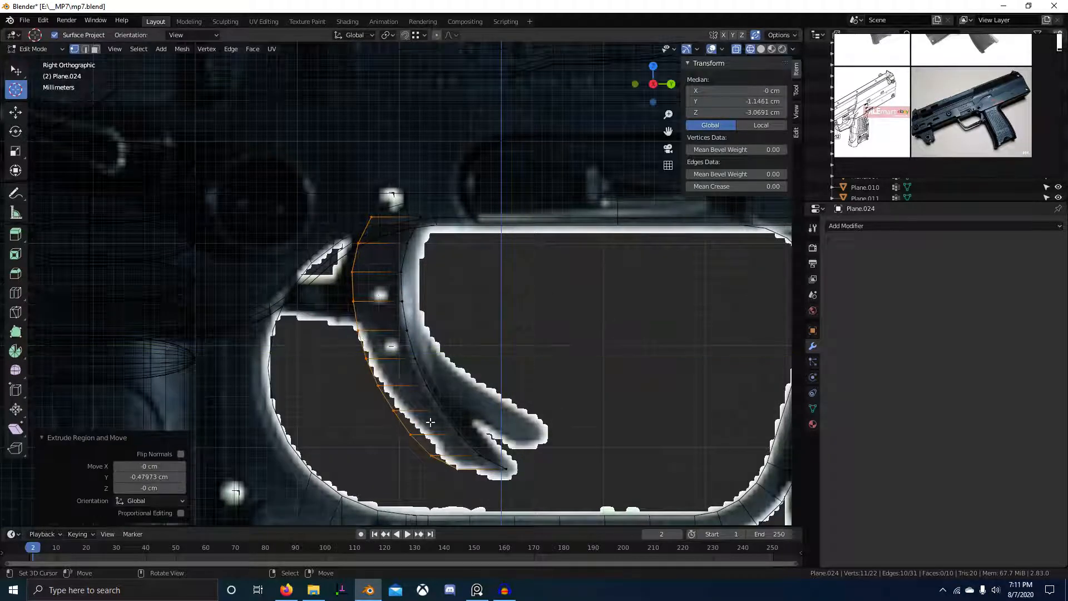
Try to shift one vertex of the strip's rear edge along Y onto the trigger's rear outline.
right_click(357, 313)
key(g)
key(y)
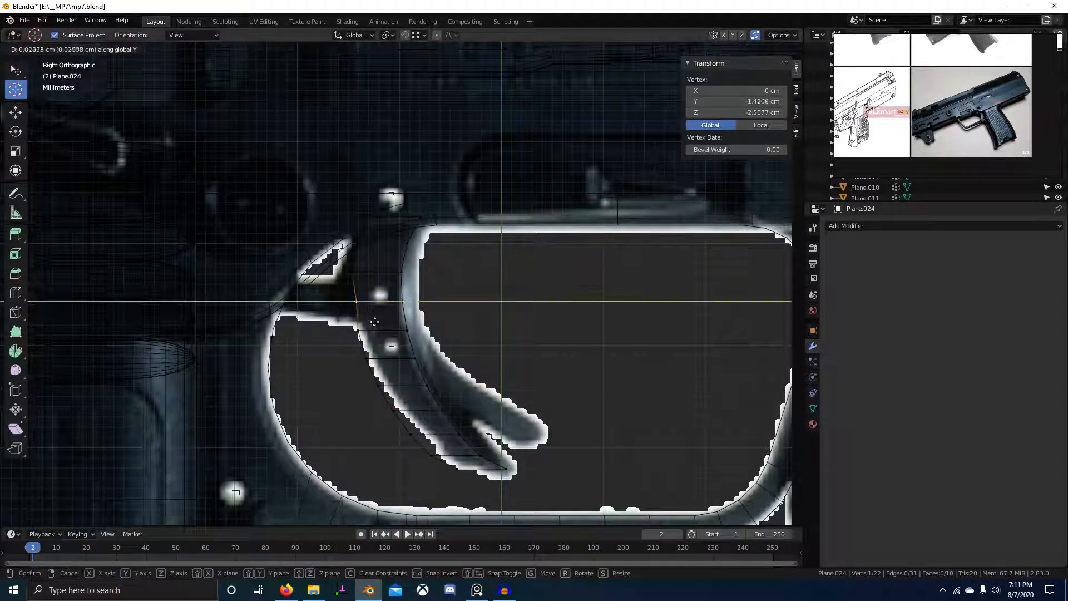
click(371, 324)
key(ctrl+z)
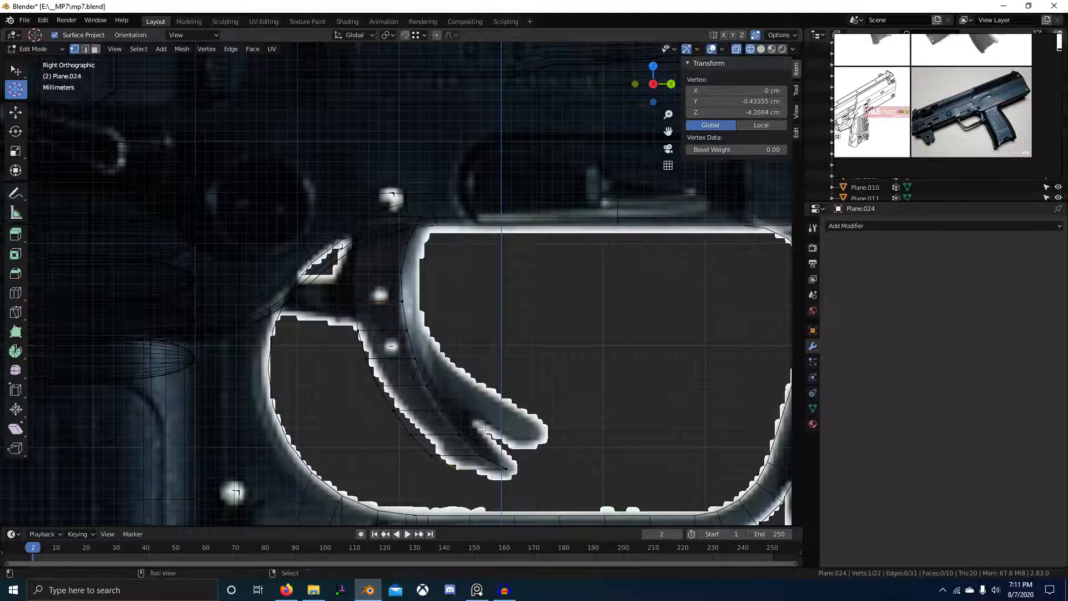
Move the lowest rear-edge vertex to the trigger's tip and adjust it along Y beneath the front chain's end.
shift+middle_drag(484, 429, 448, 389)
scroll(427, 366, up, 1)
key(g)
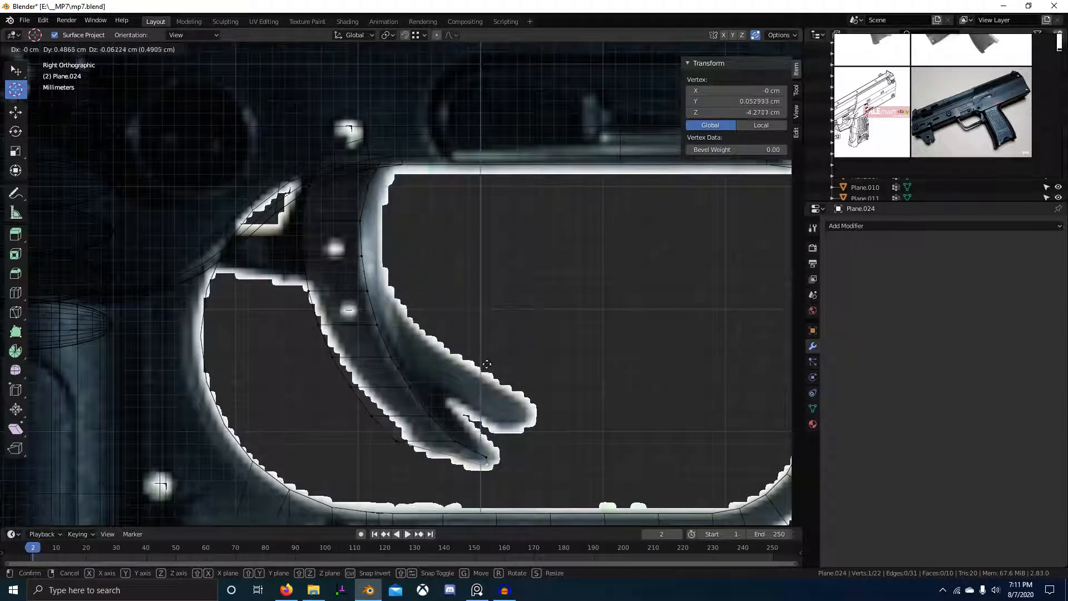
click(487, 368)
key(g)
key(y)
click(480, 390)
Move the next two rear-edge vertices above the tip onto the trigger's lower rear outline.
right_click(397, 442)
key(g)
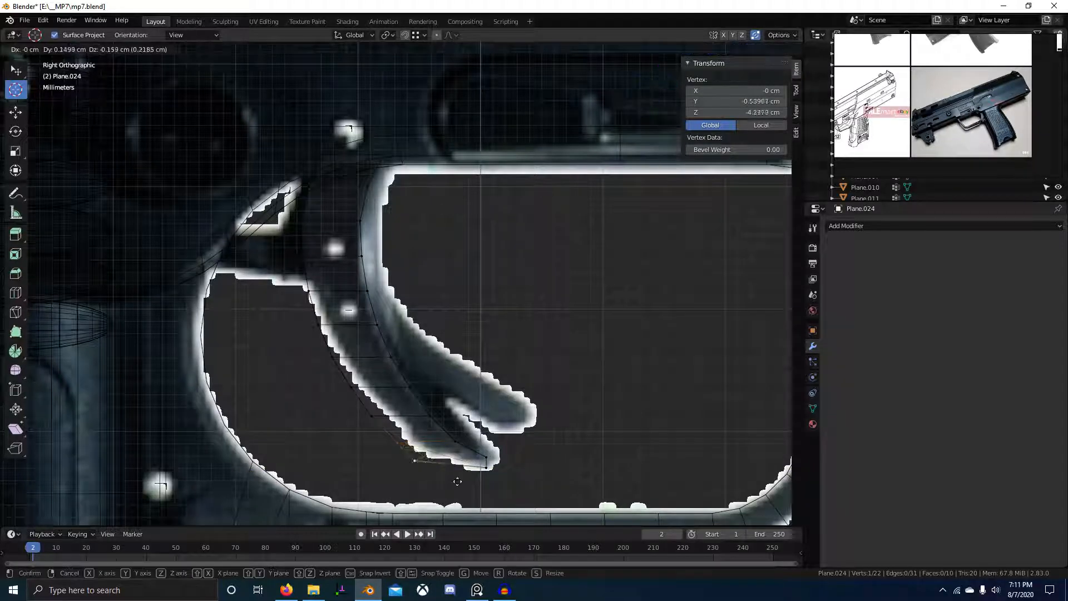
click(711, 391)
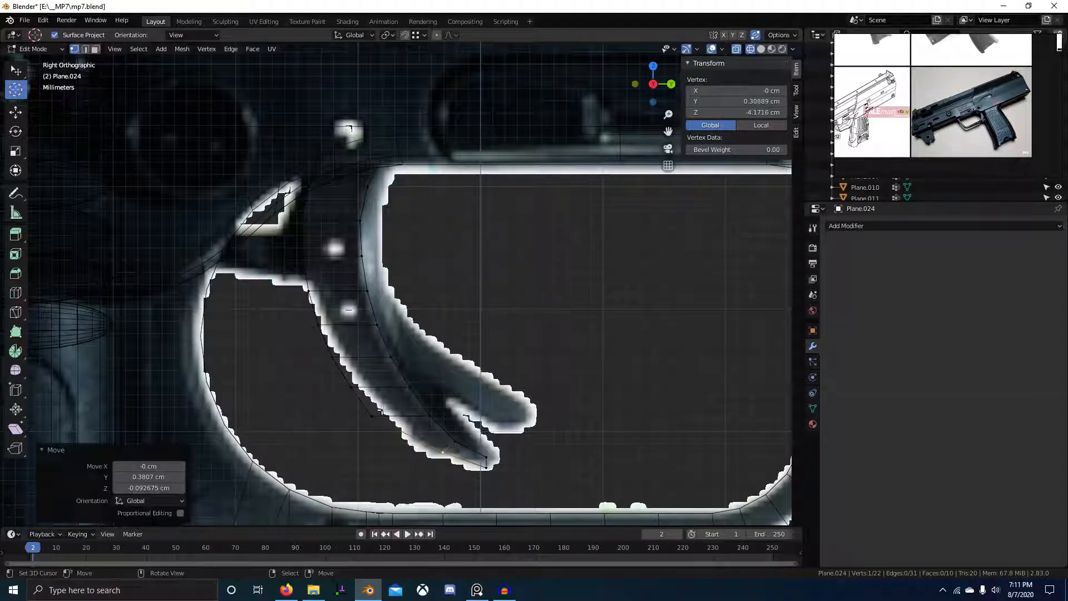
key(g)
click(365, 412)
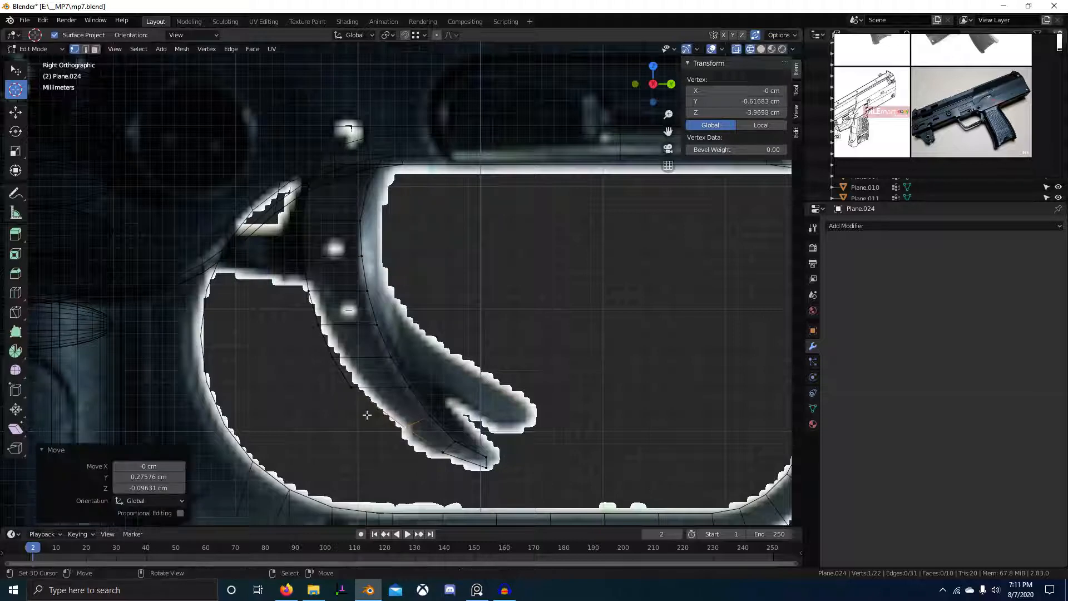
Move the rear-edge vertices along the trigger's middle section onto the rear outline, up to where it meets the guard.
key(g)
click(567, 476)
right_click(332, 357)
key(g)
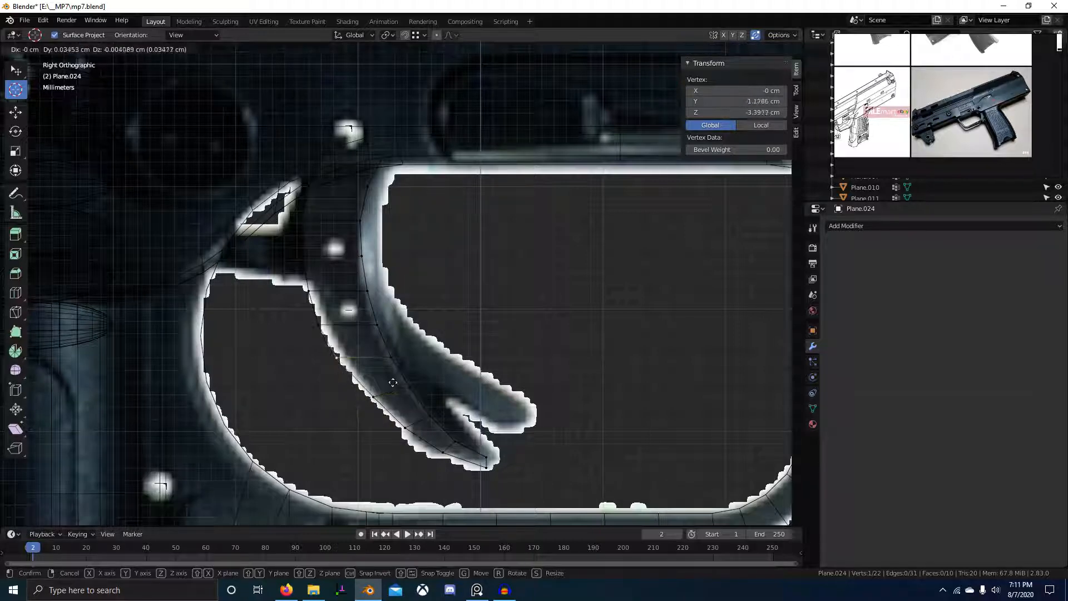
click(408, 387)
right_click(293, 323)
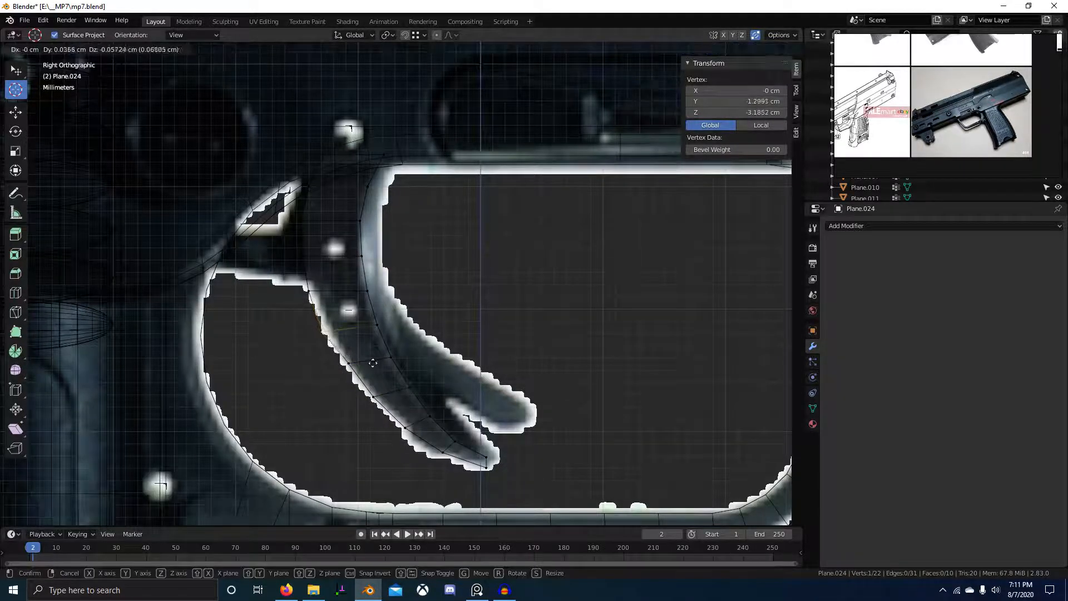
right_click(332, 290)
key(g)
right_click(367, 295)
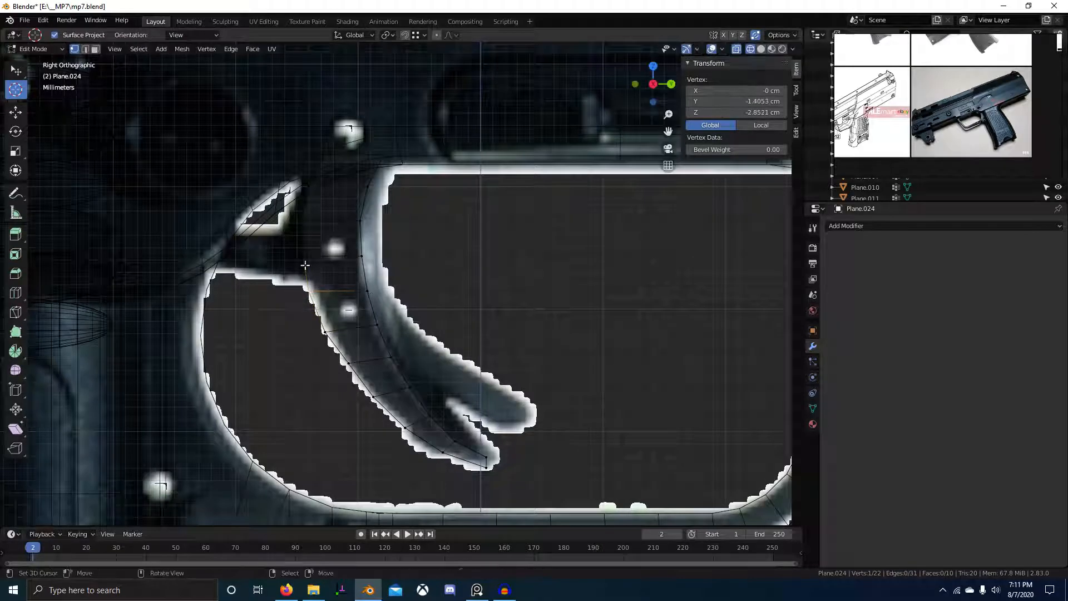
key(g)
click(343, 304)
Move the upper rear-edge vertices onto the trigger's upper rear outline and shift the topmost one along Y.
right_click(304, 231)
key(g)
click(306, 173)
right_click(307, 179)
key(g)
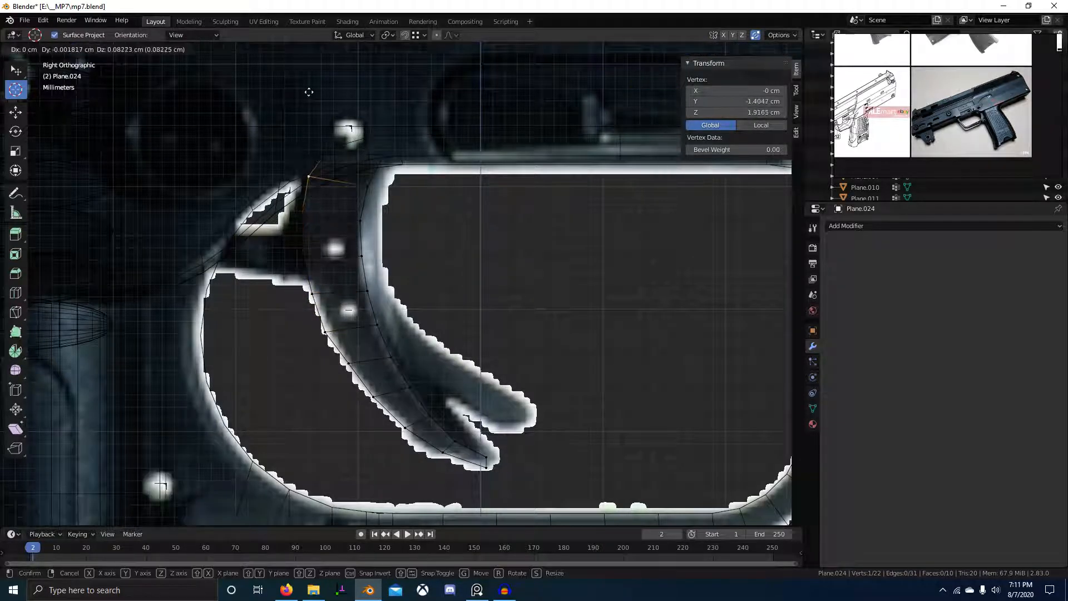
click(328, 144)
key(g)
key(y)
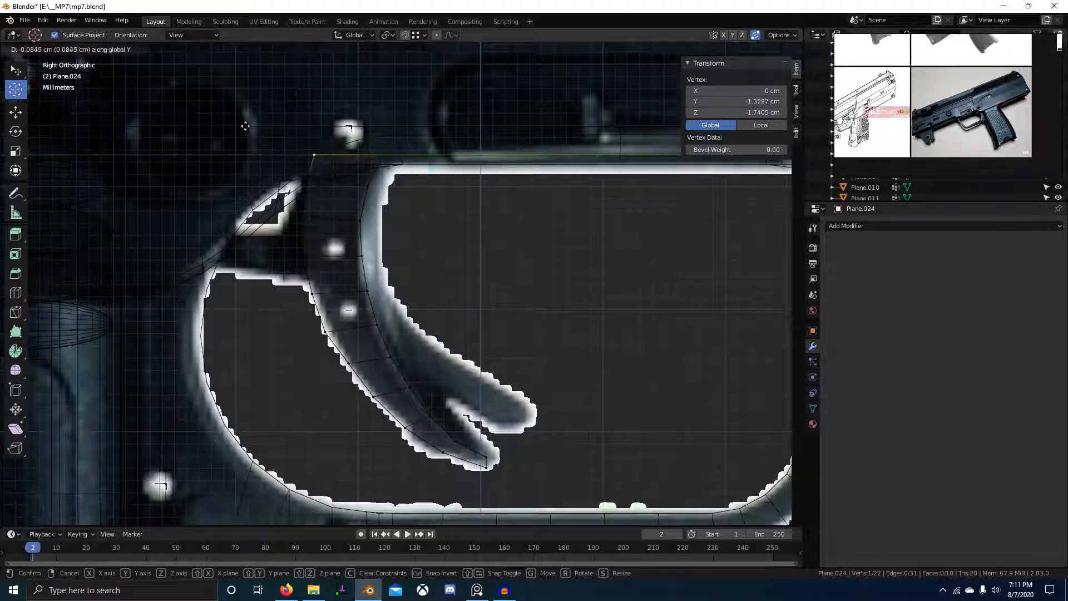
click(259, 124)
key(g)
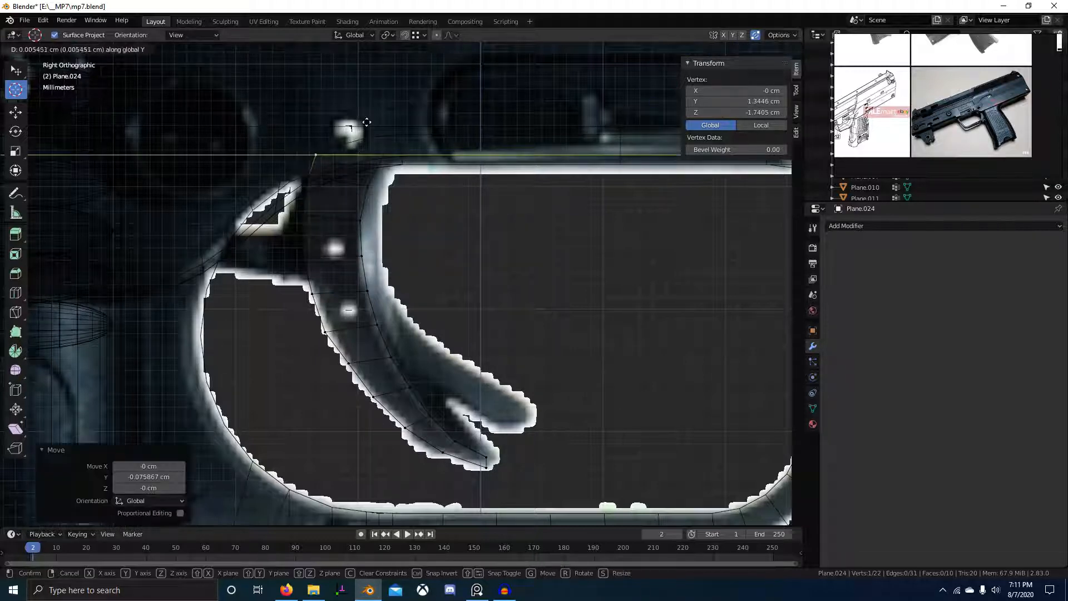
Extrude the strip's top edge upward about 0.35 cm and reposition the new edge's front and rear corners.
right_click(364, 118)
key(e)
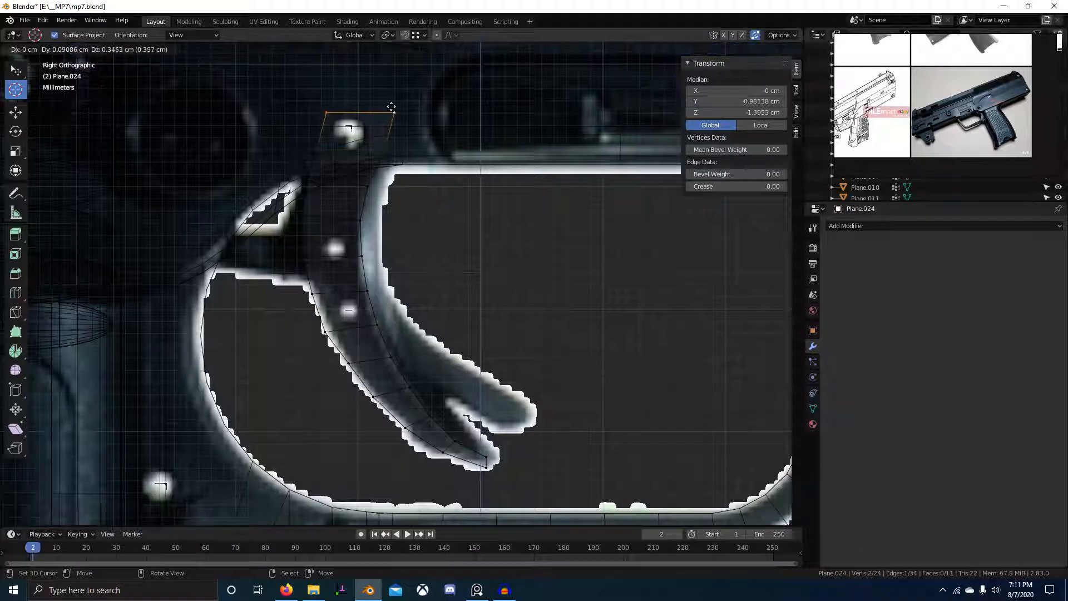
click(398, 115)
click(400, 120)
key(g)
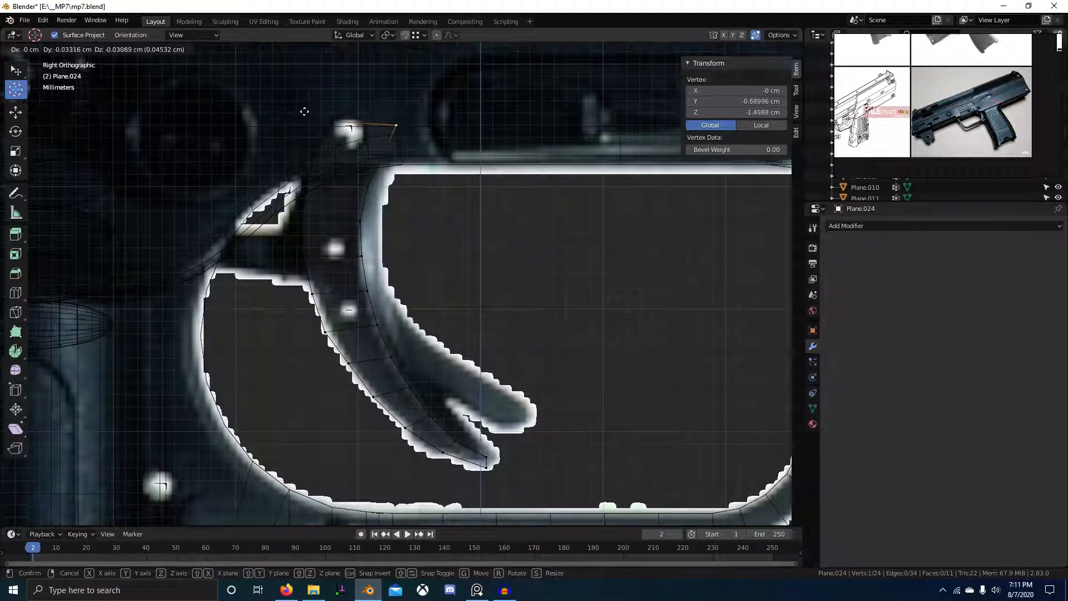
click(306, 116)
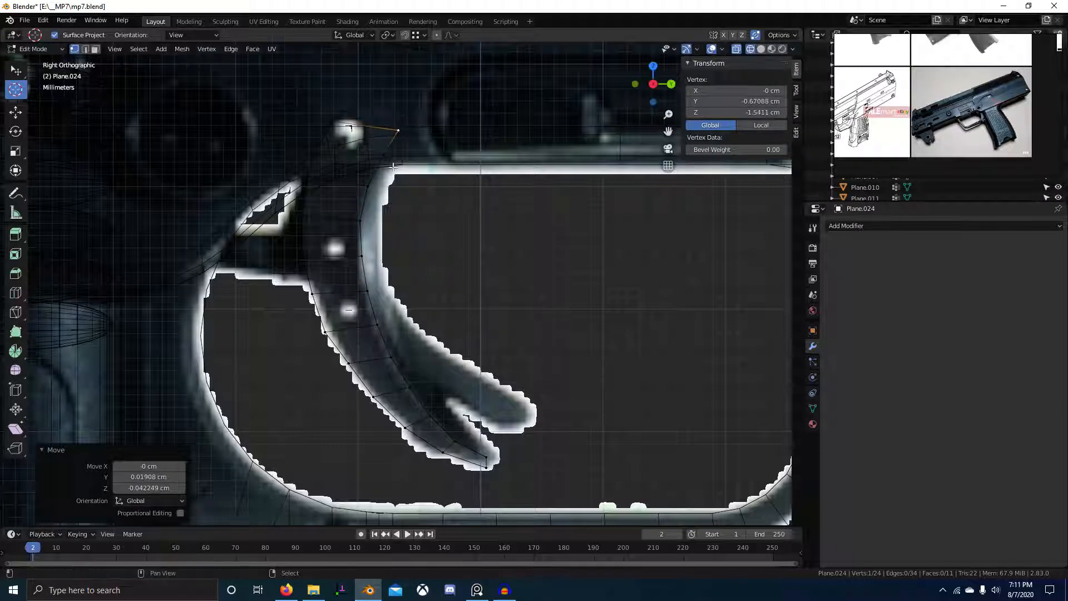
key(g)
click(318, 151)
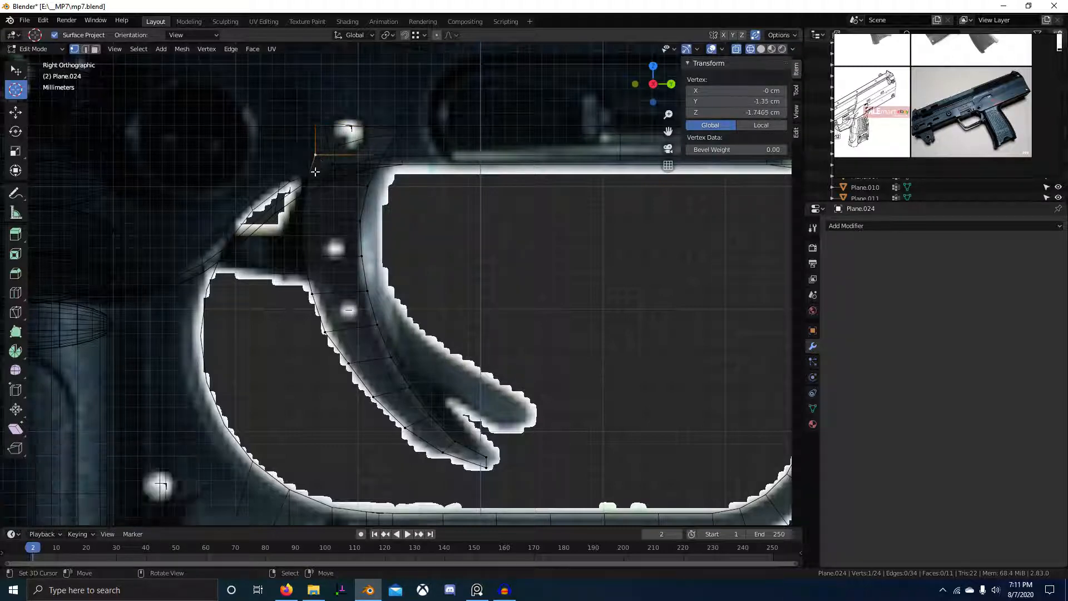
Shift the upper rear-edge vertices backwards along Y to straighten the top of the rear outline.
key(g)
click(308, 194)
key(g)
click(301, 194)
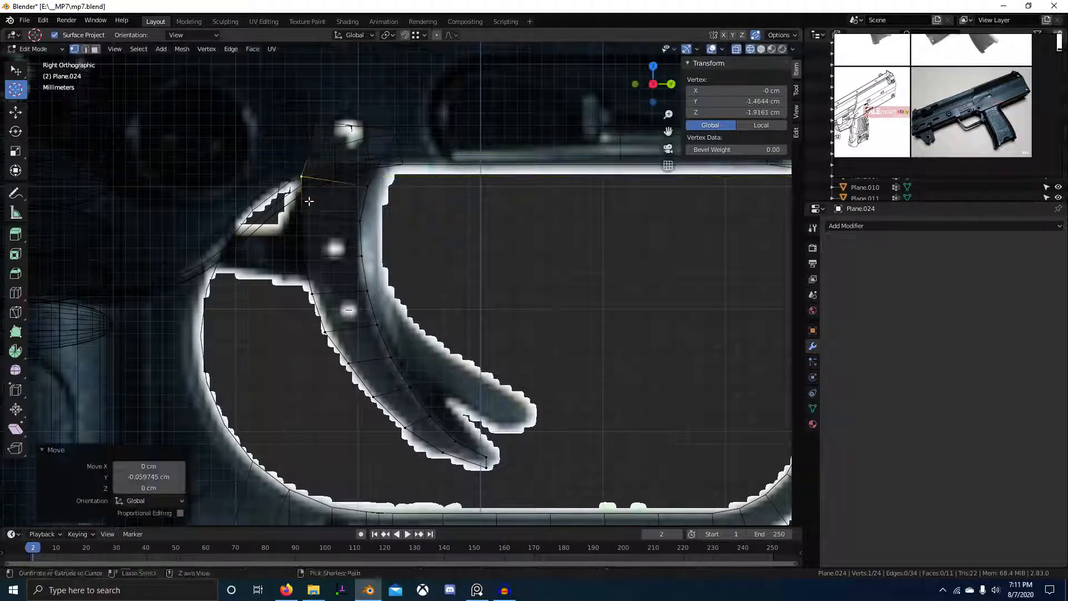
key(g)
click(306, 162)
Snap the two topmost rear-edge vertices along Y into line with the rear vertex below them.
key(g)
key(y)
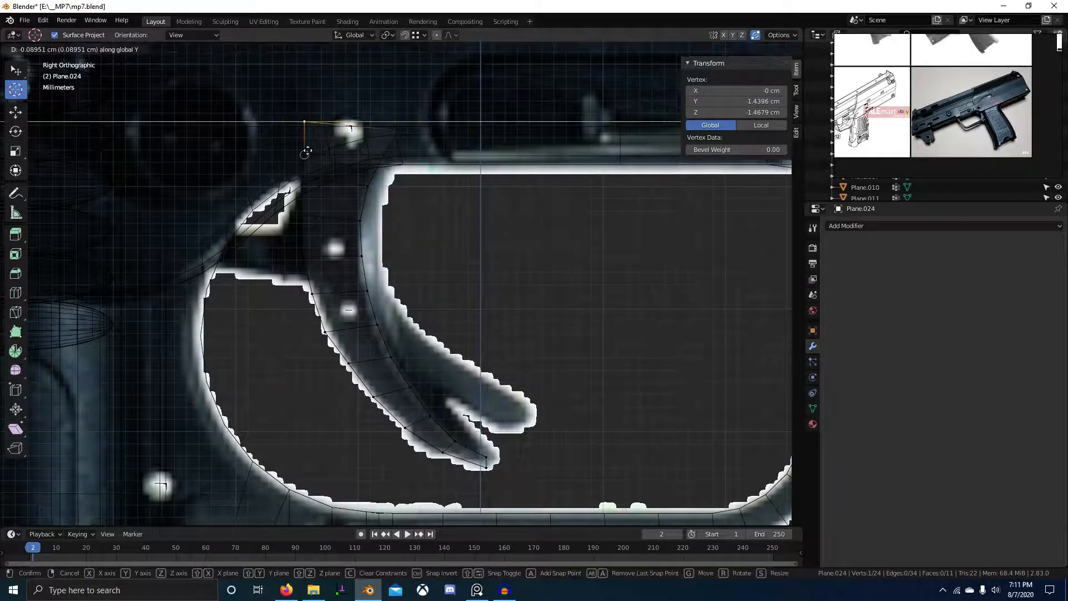
ctrl+click(307, 151)
right_click(307, 152)
shift+right_click(306, 128)
key(g)
key(y)
ctrl+click(305, 174)
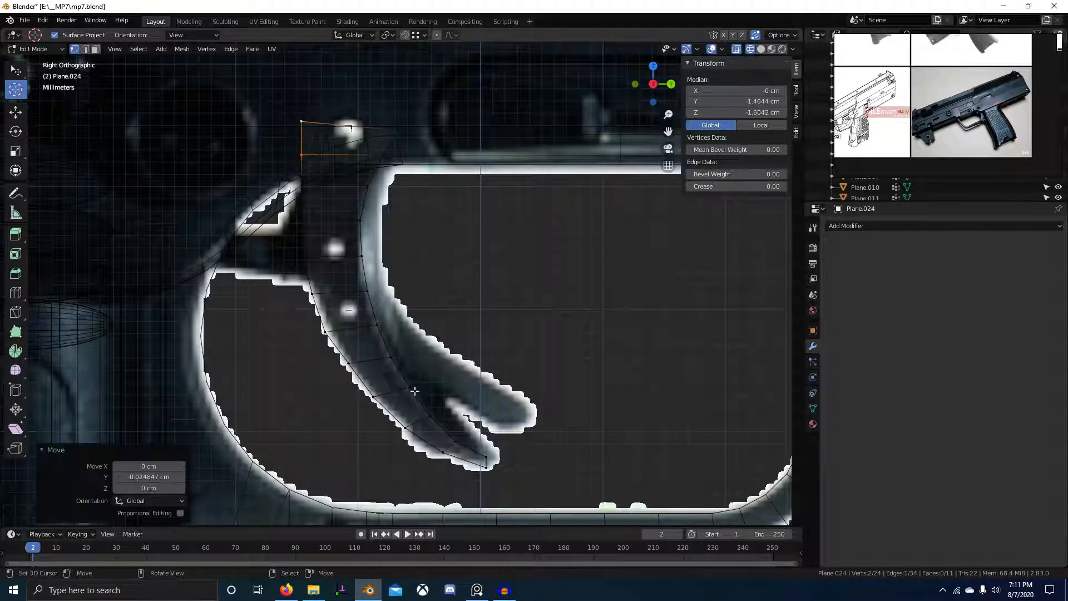
Space the rear-edge vertices evenly from the trigger's tip to its upper part with LoopTools Space.
right_click(489, 466)
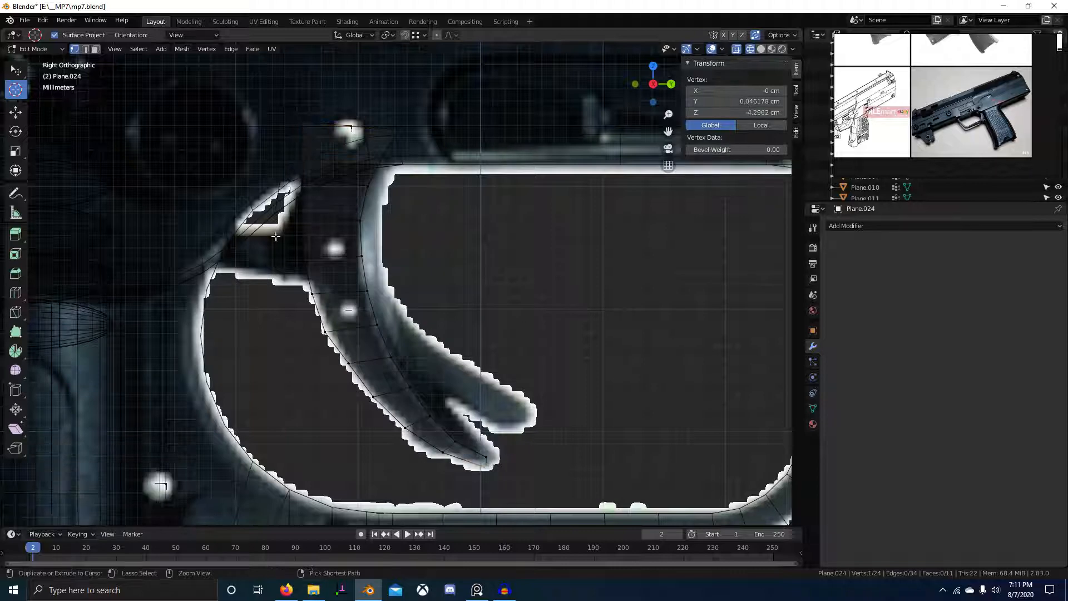
ctrl+right_click(301, 177)
key(w)
key(w)
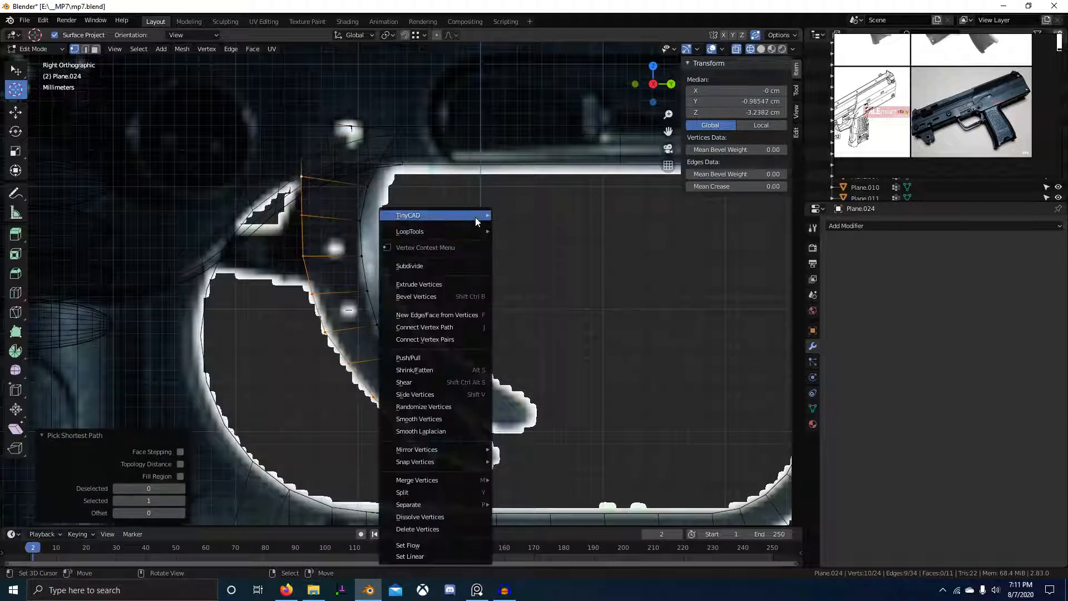
mouse_move(473, 231)
click(538, 310)
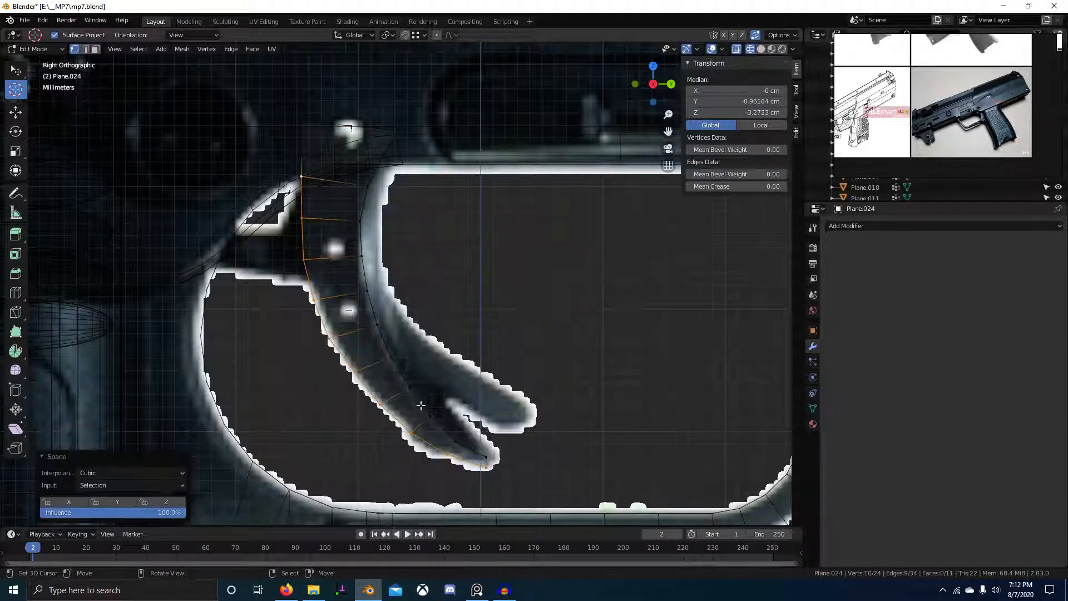
Examine the trigger's shape and thickness in the MP7 reference photos.
key(shift+z)
scroll(573, 427, down, 2)
middle_drag(567, 427, 288, 379)
key(a)
scroll(959, 129, down, 8)
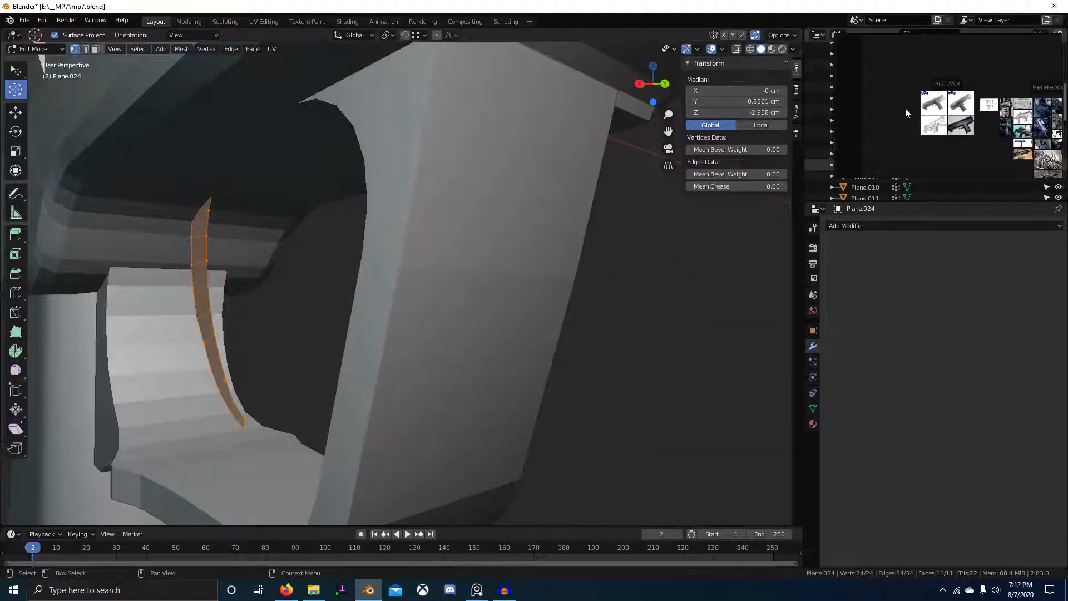
click(932, 127)
scroll(973, 138, up, 8)
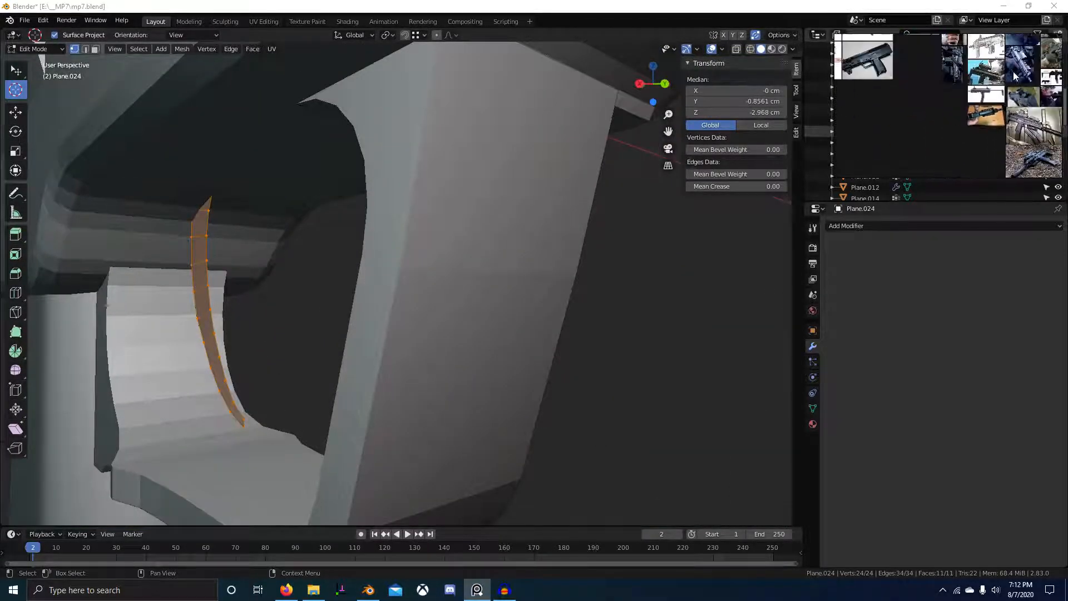
scroll(979, 143, up, 8)
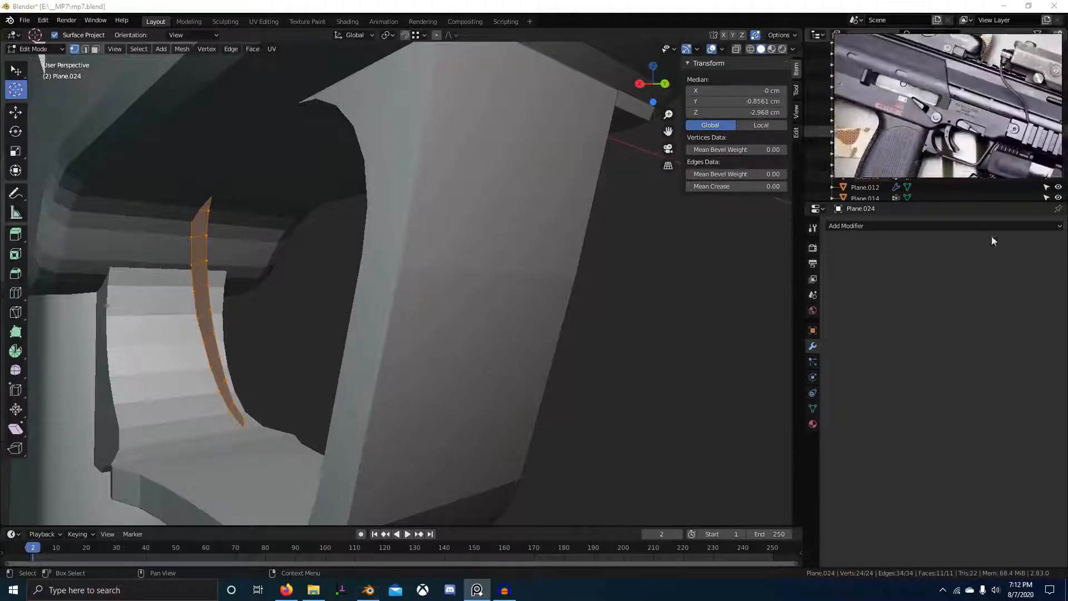
scroll(956, 128, down, 10)
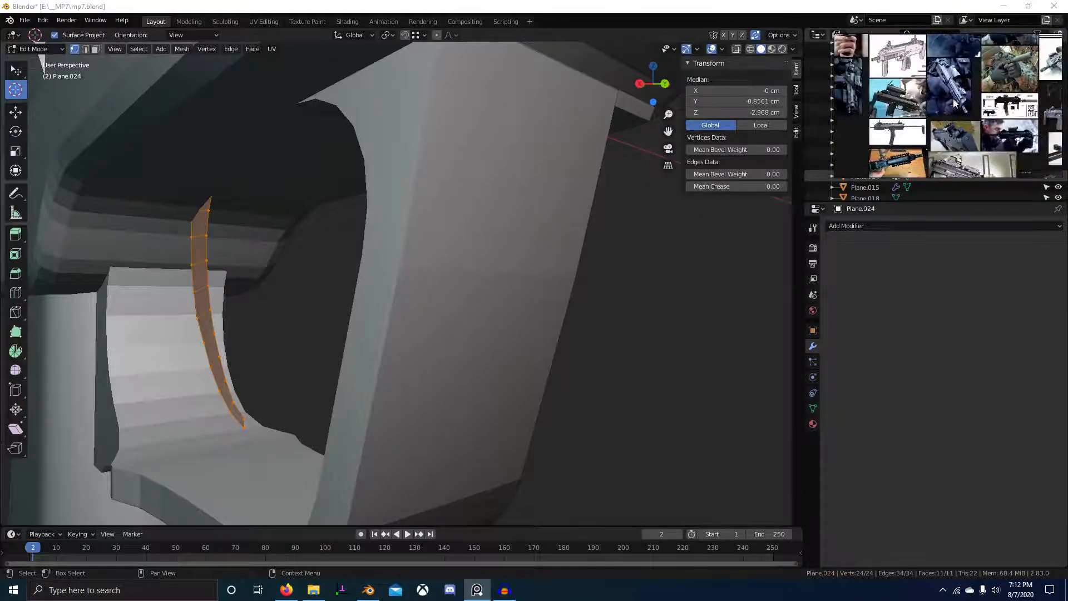
scroll(953, 92, up, 5)
scroll(999, 176, down, 6)
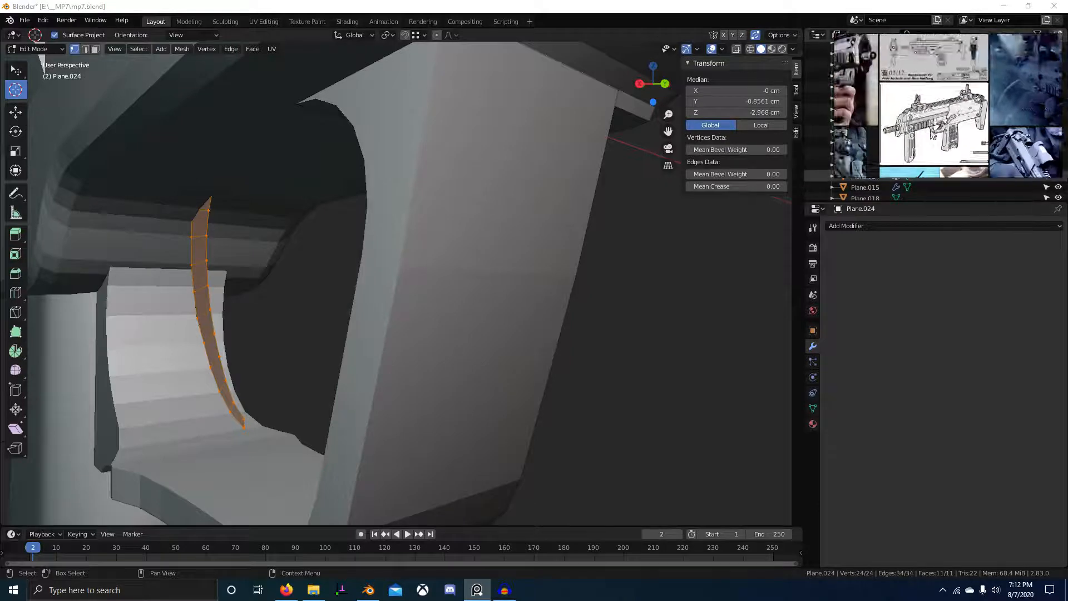
scroll(949, 113, up, 3)
scroll(949, 134, up, 6)
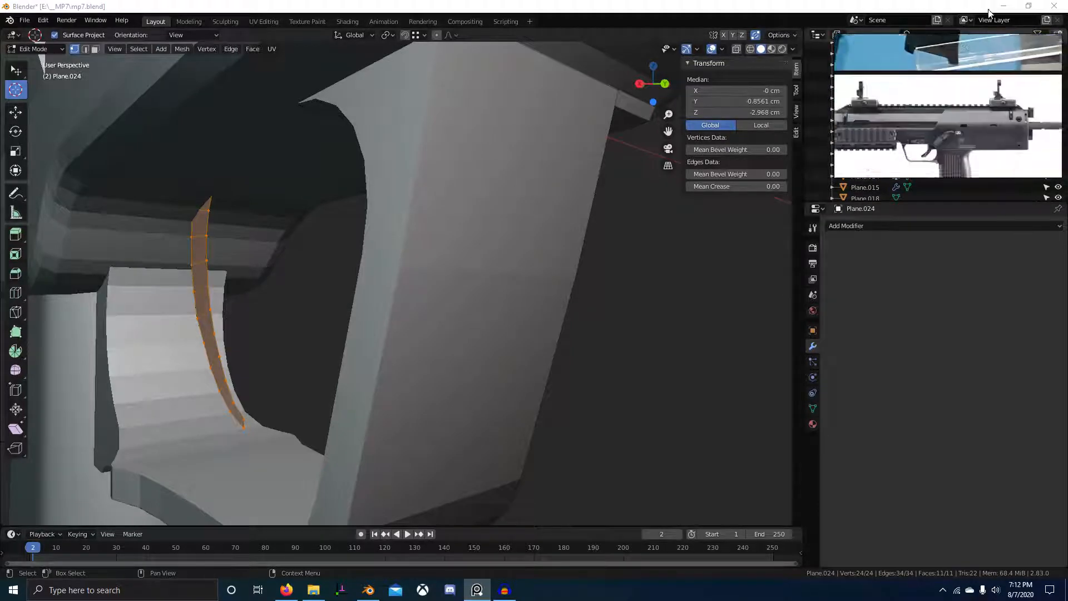
scroll(950, 154, up, 2)
Extrude the whole trigger strip sideways along X and delete the side faces facing the centre.
middle_drag(279, 261, 250, 277)
key(x)
key(g)
middle_drag(364, 237, 250, 262)
key(ctrl+z)
key(e)
key(x)
click(248, 242)
key(x)
key(f)
Add a Mirror modifier across X to the trigger and apply all of the object's transforms.
click(870, 227)
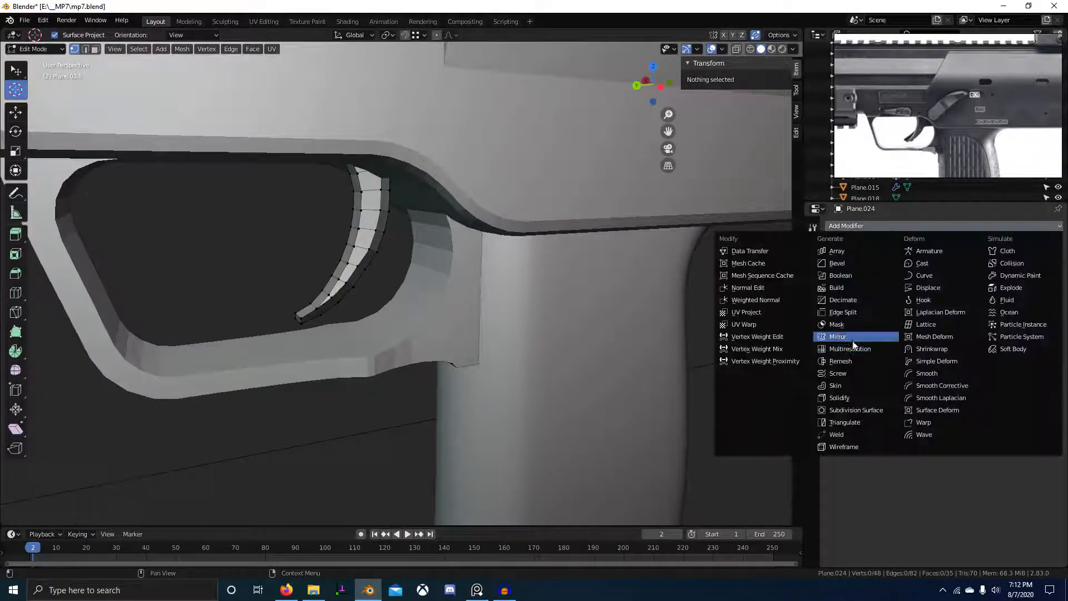
click(854, 338)
scroll(584, 332, up, 2)
middle_drag(584, 332, 610, 330)
key(a)
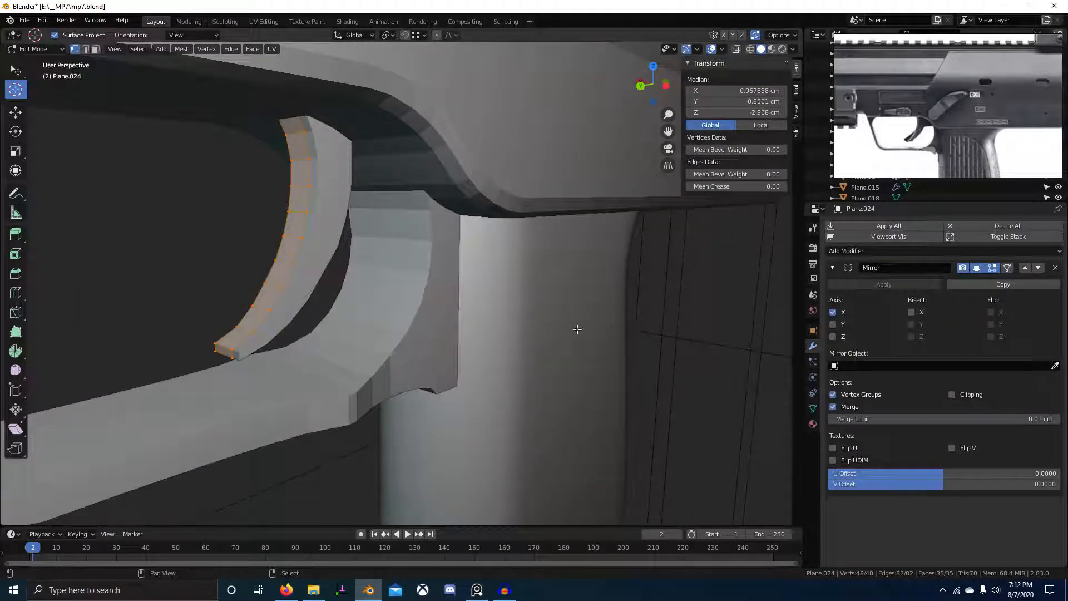
key(Tab)
key(ctrl+a)
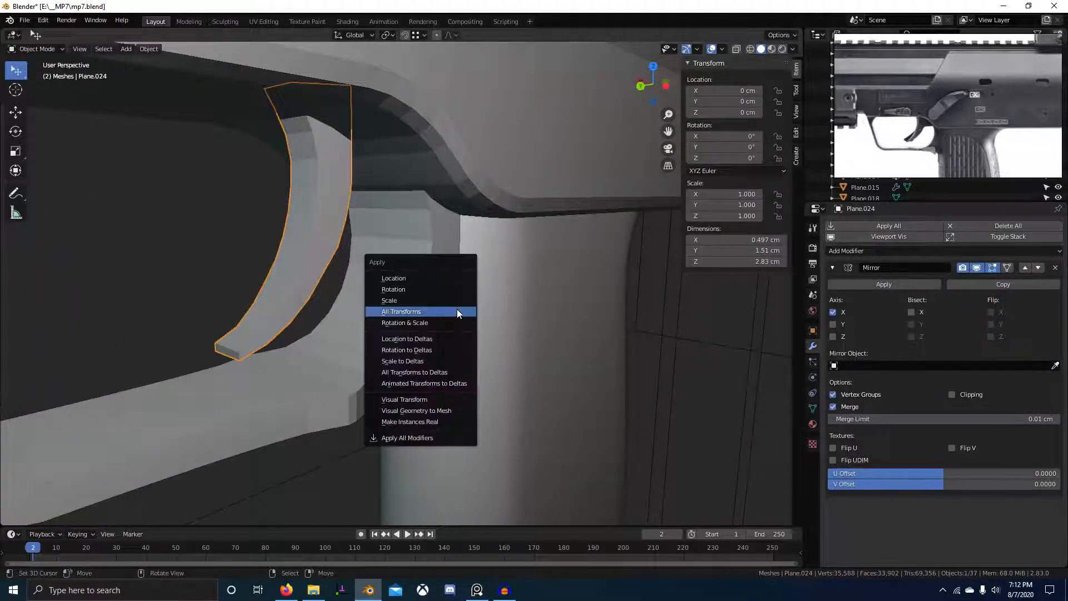
click(457, 312)
Move the trigger half outward along X, enable the mirror's Clipping, and move it back onto the mirror plane.
scroll(428, 319, down, 3)
key(Tab)
middle_drag(336, 307, 377, 301)
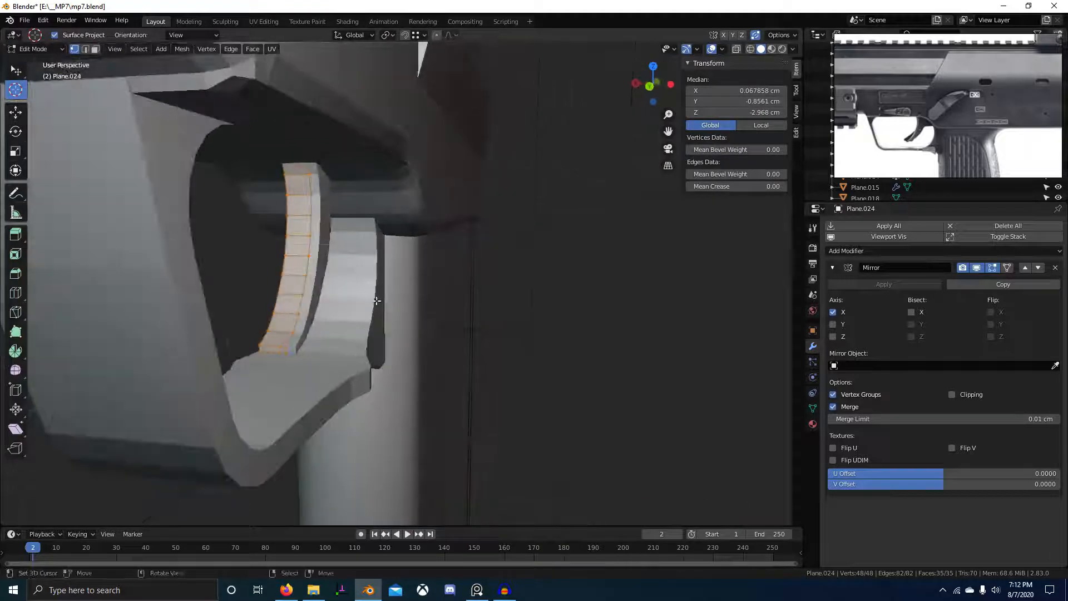
key(g)
key(x)
click(390, 301)
click(952, 395)
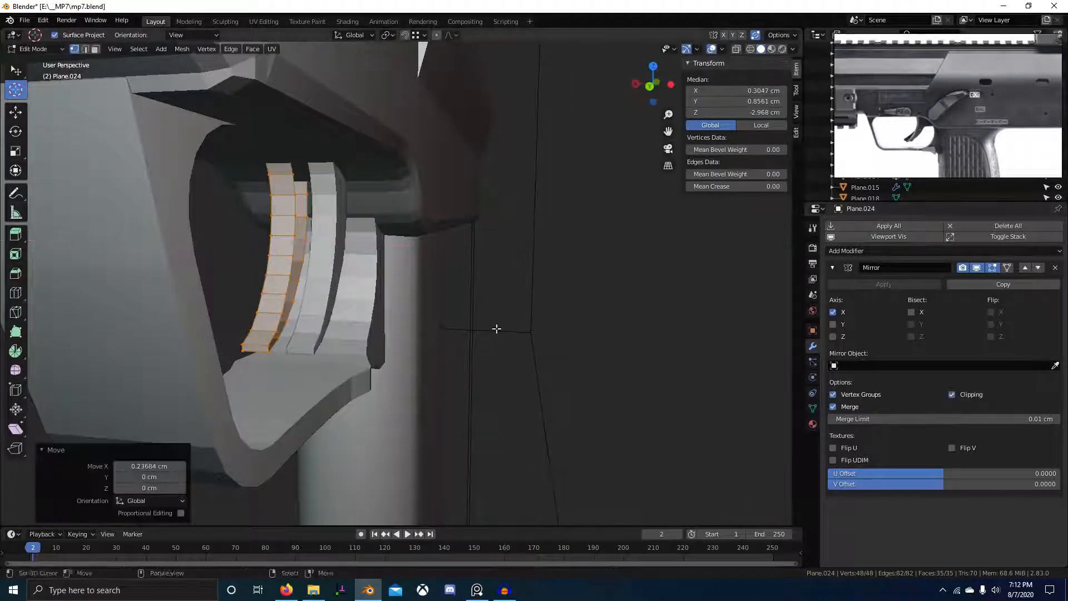
key(g)
key(x)
click(429, 298)
Move the trigger's outer side along X until it lies about 0.43 cm from the mirror plane.
key(g)
key(x)
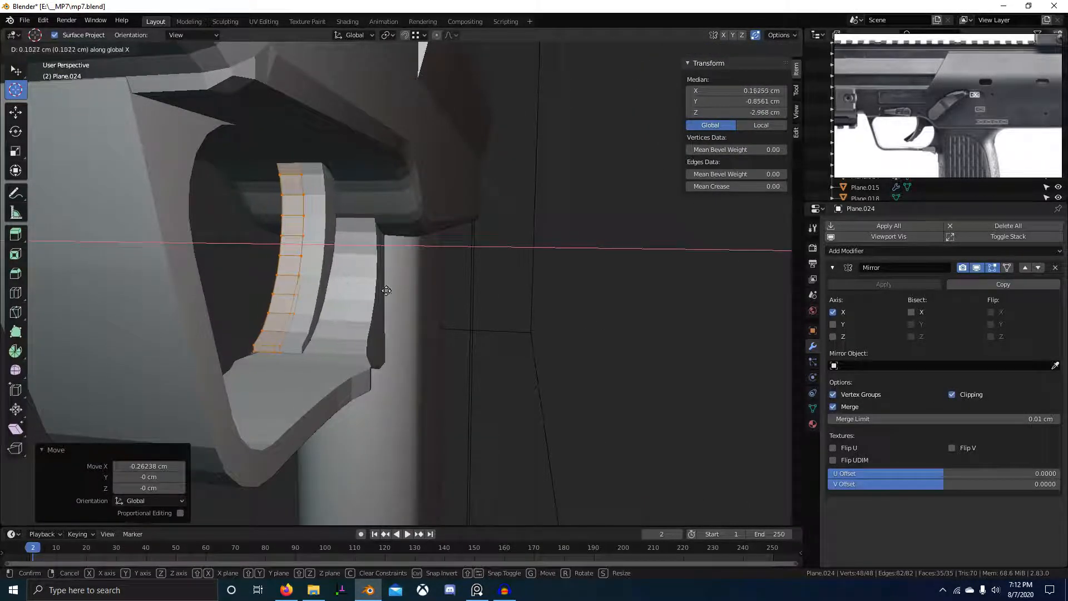
click(406, 291)
middle_drag(406, 291, 398, 279)
key(g)
key(x)
click(396, 282)
Compare the trigger's front edges with the reference outline in a see-through side view.
scroll(396, 282, up, 5)
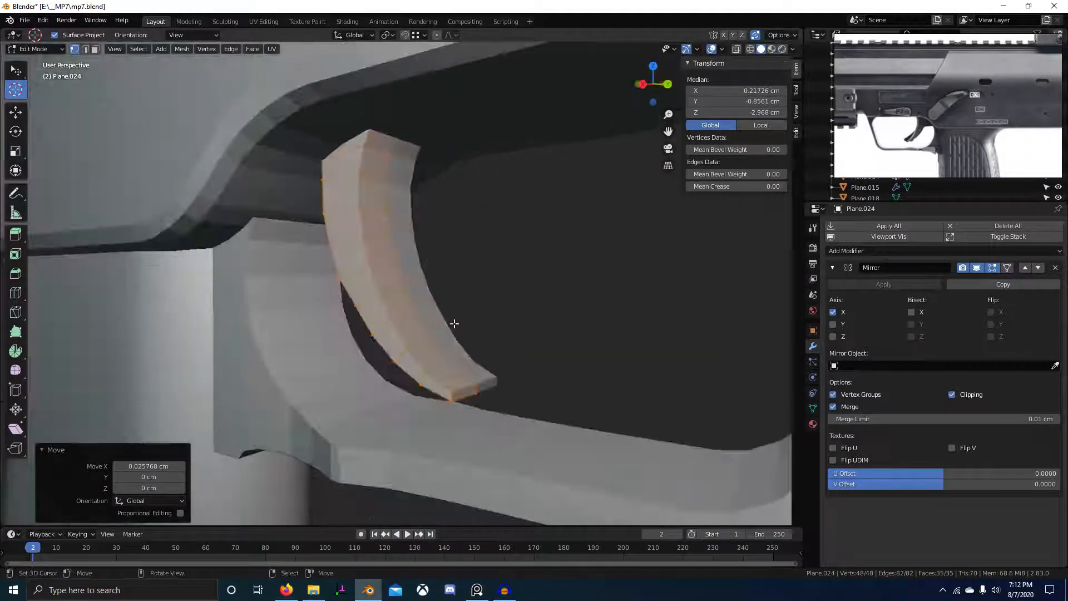
middle_drag(454, 324, 455, 323)
key(2)
click(399, 217)
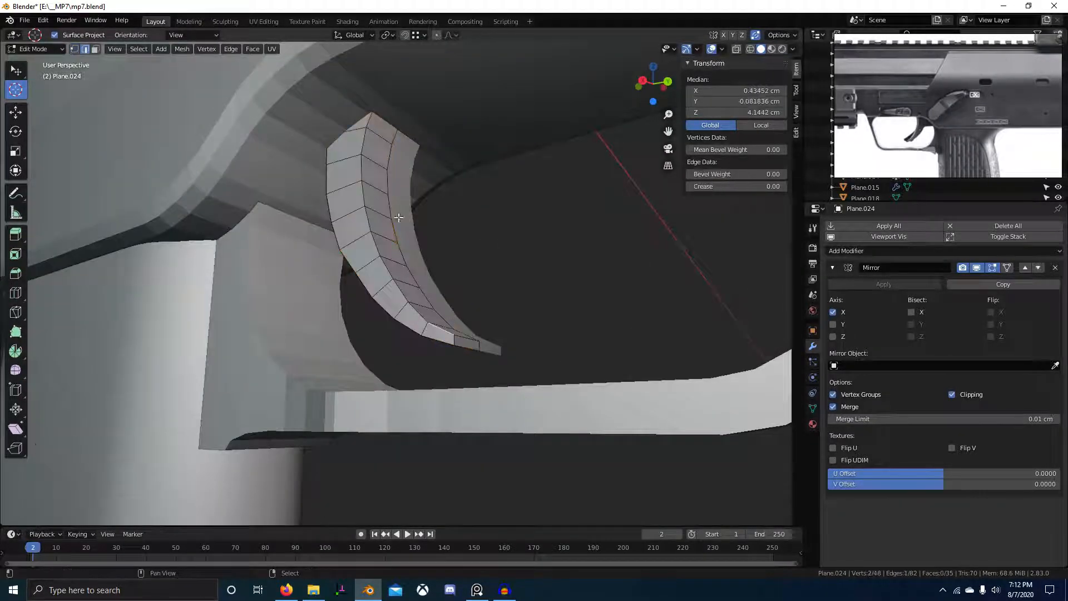
key(KP_3)
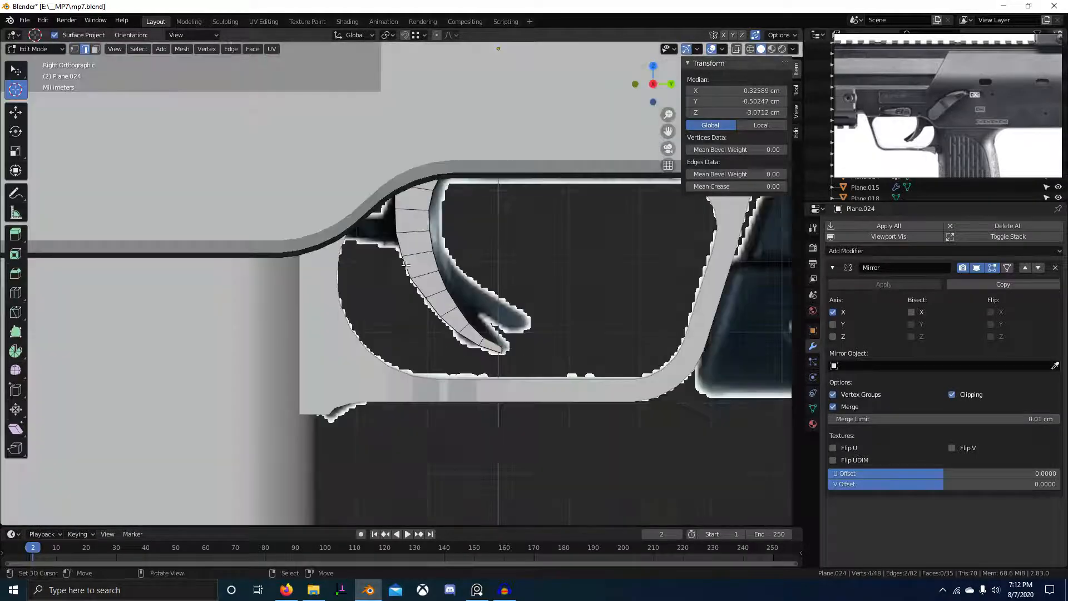
key(alt+z)
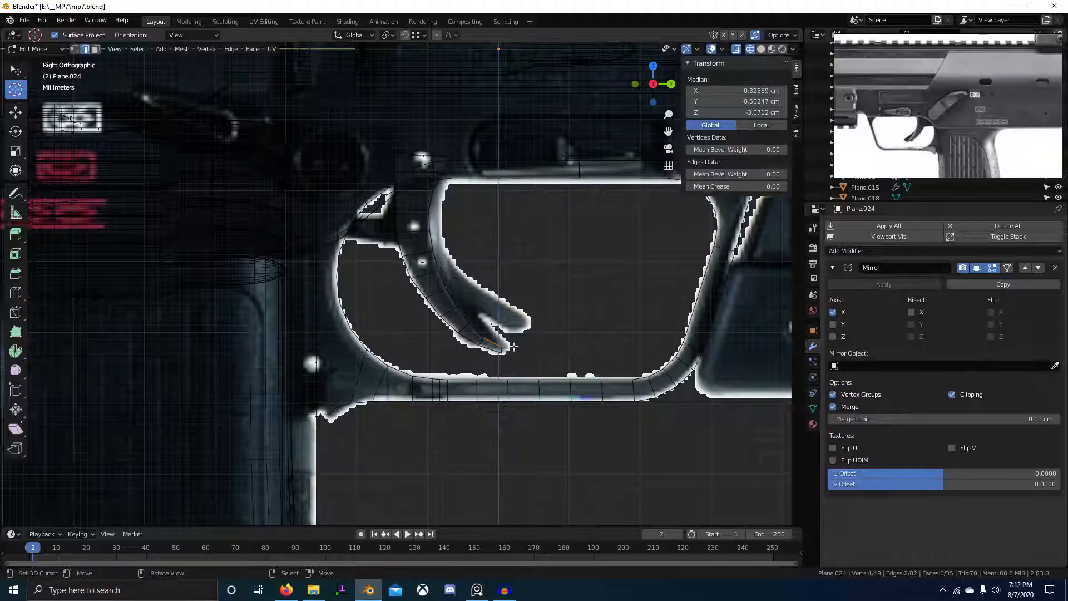
key(Tab)
Select the trigger's front centre edge path on the mirror plane and Shrink/Fatten it by about -0.17 cm to bulge the front forward.
middle_drag(551, 351, 509, 347)
key(Tab)
key(1)
right_click(488, 382)
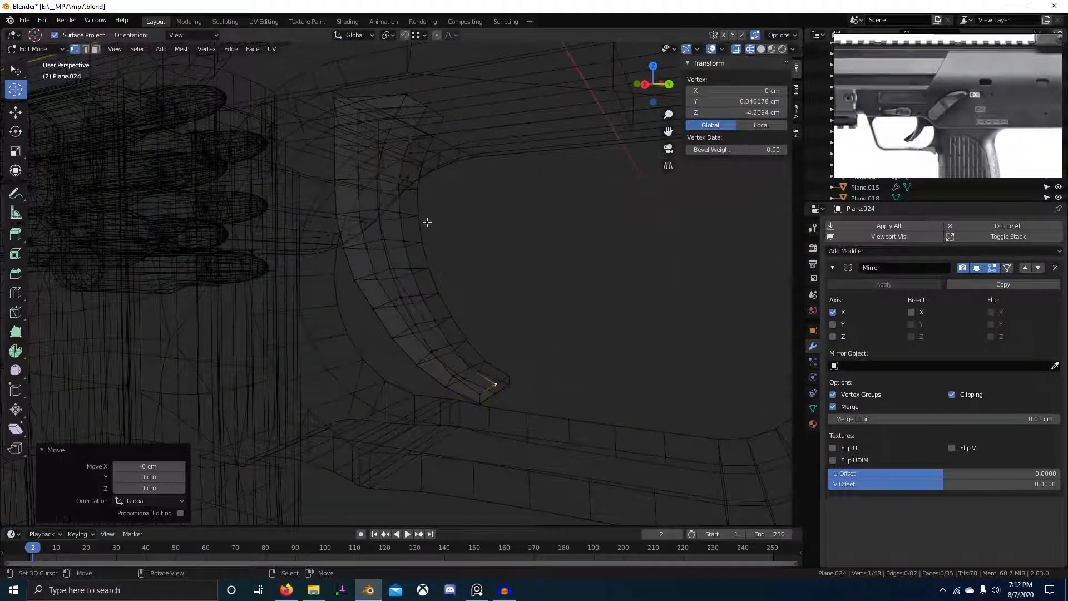
ctrl+right_click(424, 112)
key(KP_3)
scroll(571, 245, up, 4)
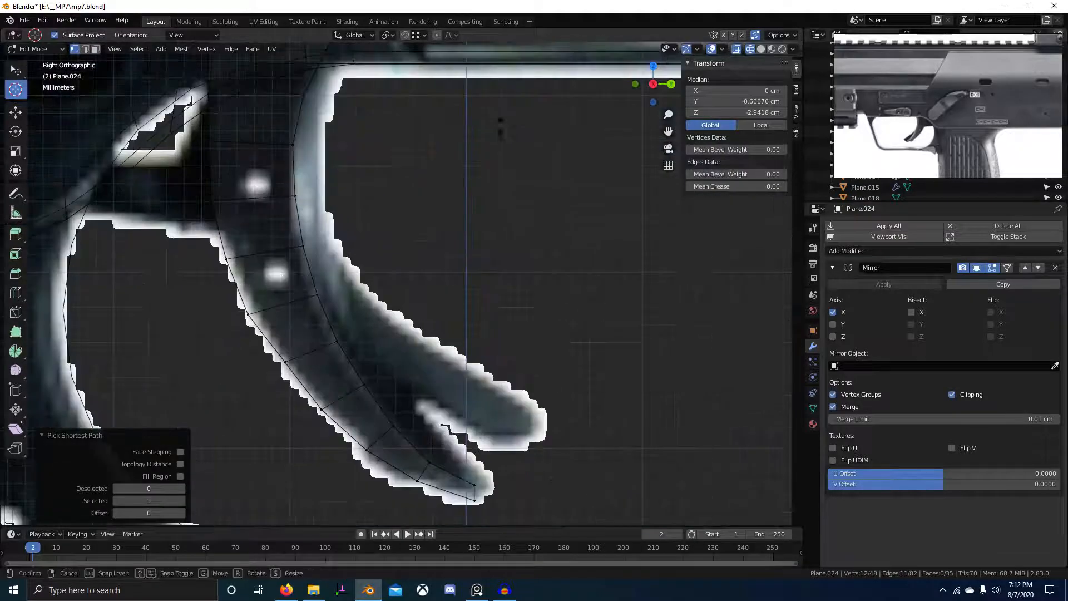
key(alt+s)
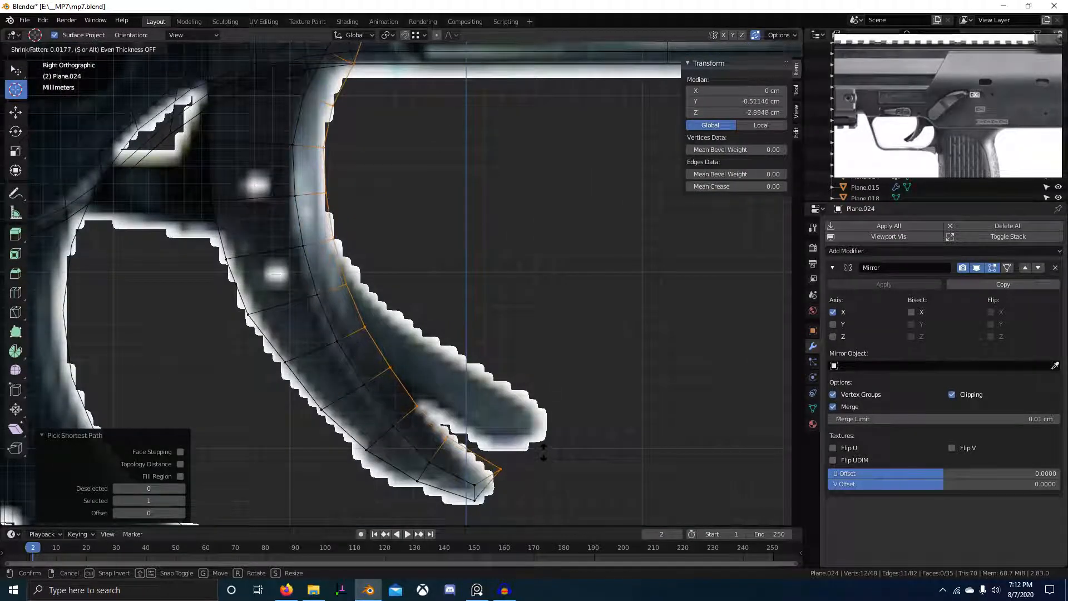
click(545, 454)
Raise the upper end vertex of the trigger's front centreline about 0.076 cm and reposition the tip vertex back along Y and 0.045 cm up.
scroll(548, 358, down, 2)
scroll(379, 172, up, 4)
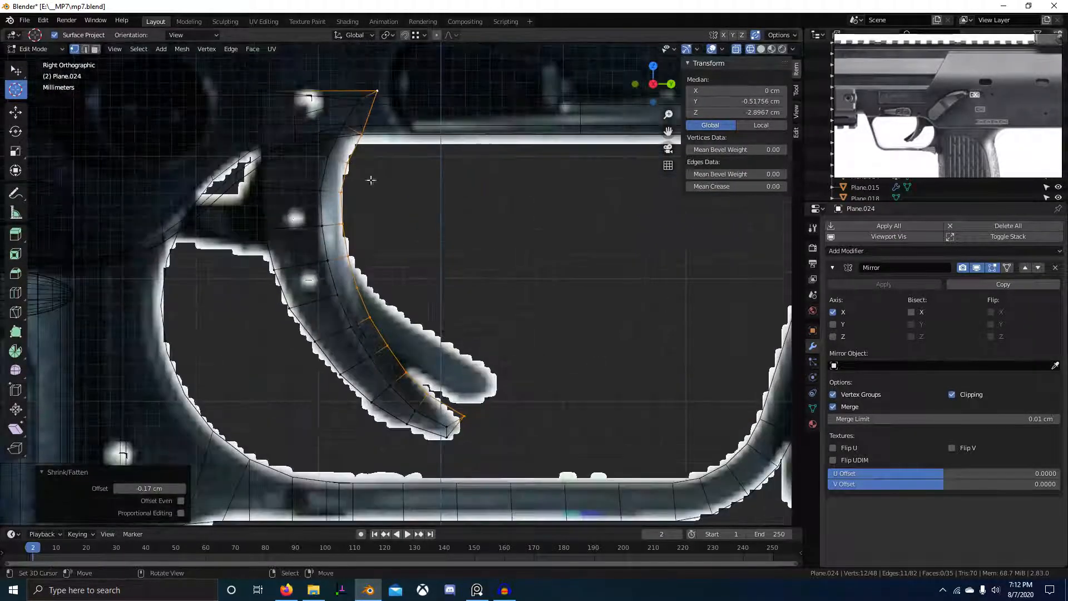
click(393, 163)
key(g)
key(z)
click(384, 177)
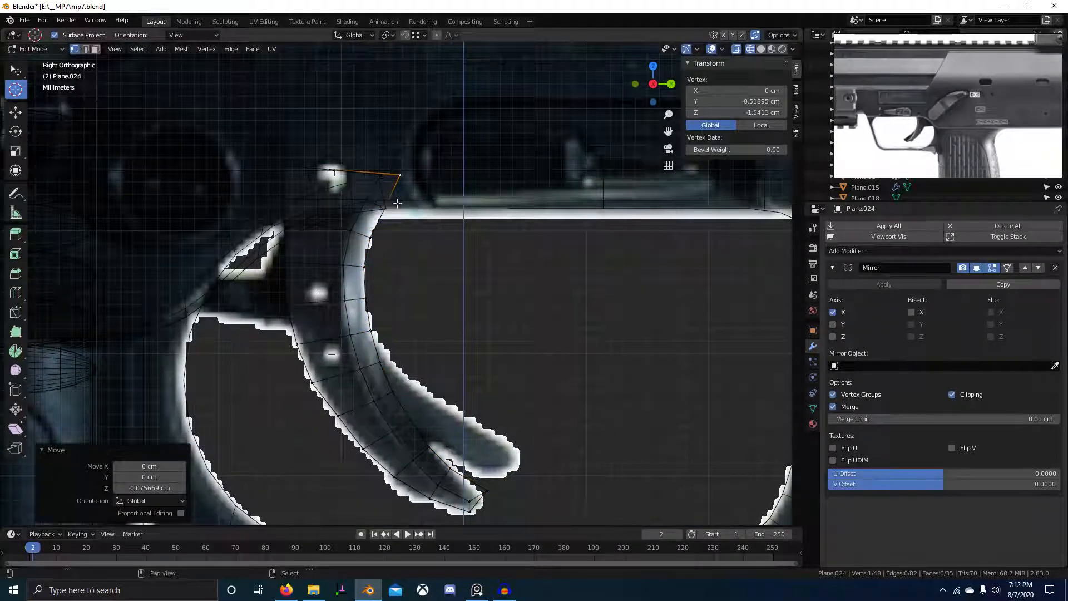
shift+click(487, 502)
shift+middle_drag(487, 501, 456, 446)
key(g)
key(z)
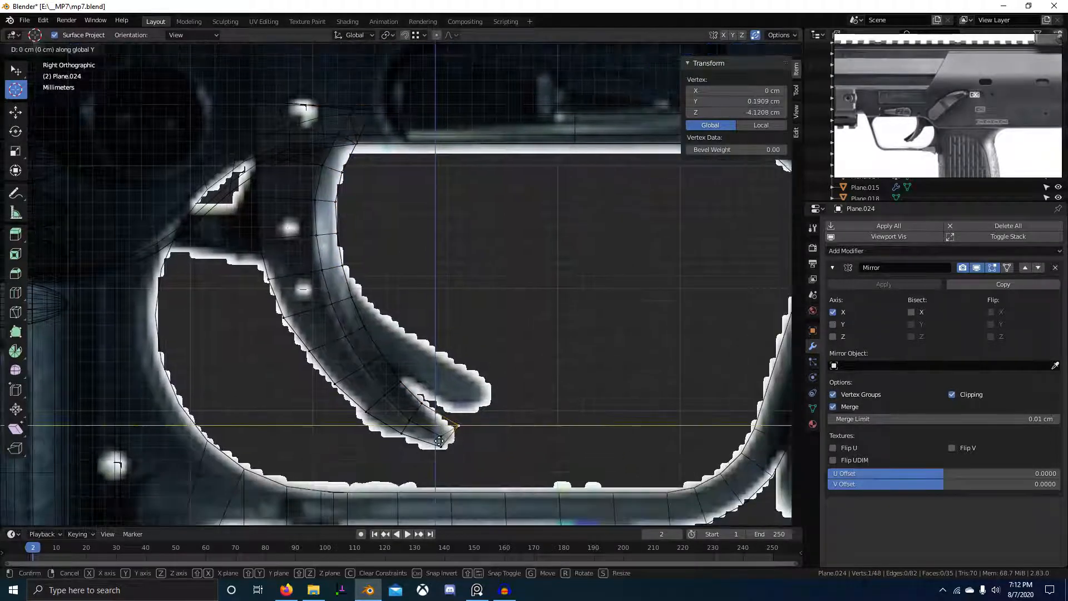
click(449, 446)
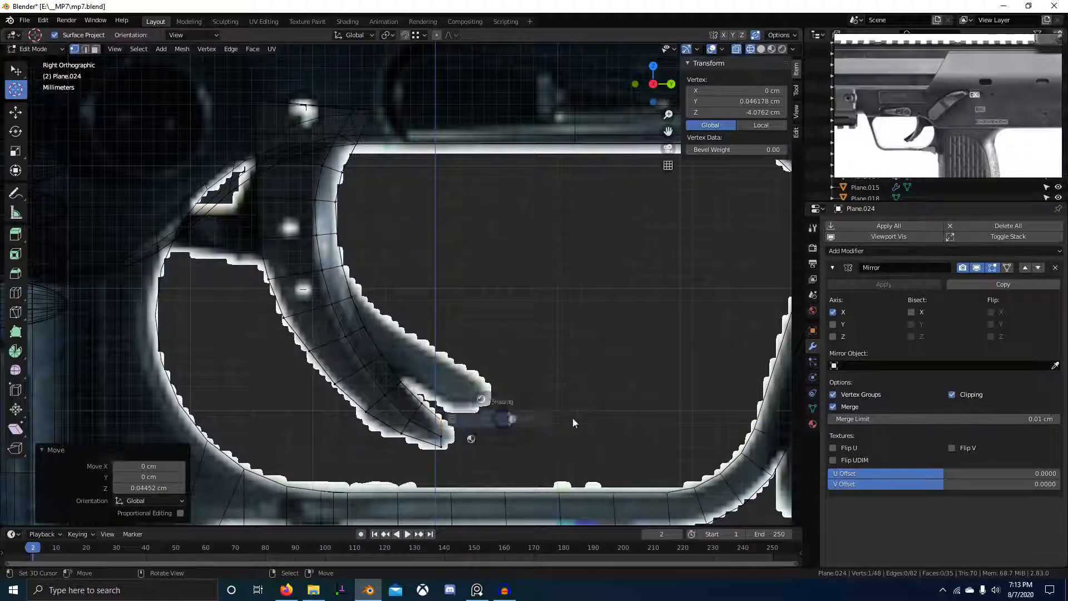
Add one centred loop cut running lengthwise along the trigger's front face.
key(z)
middle_drag(572, 422, 496, 432)
key(ctrl+r)
click(325, 415)
right_click(325, 414)
middle_drag(326, 414, 354, 440)
scroll(354, 440, down, 3)
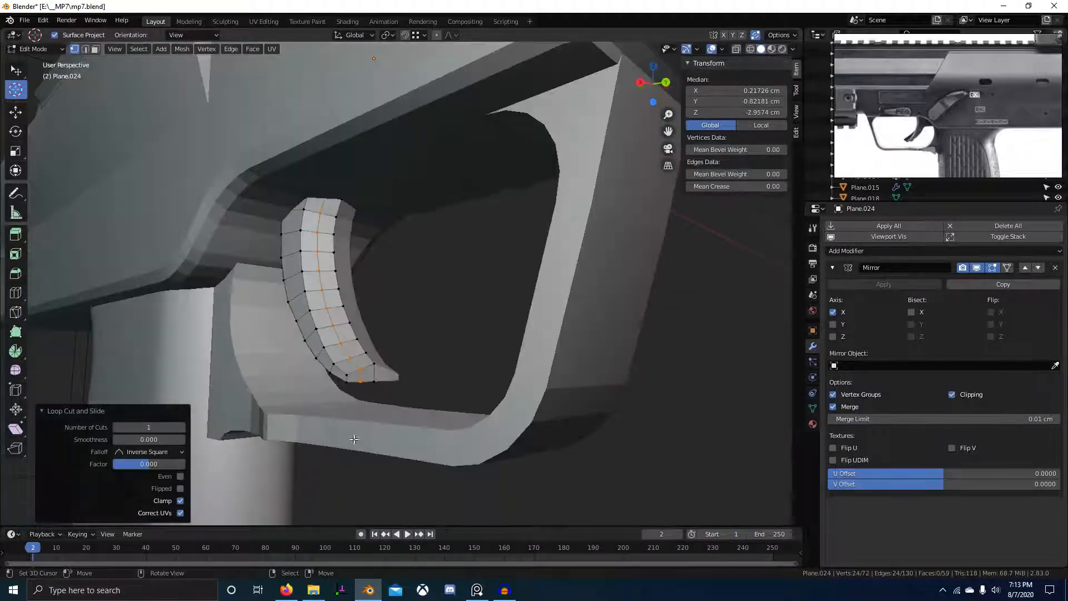
Select the new lengthwise edge path on the trigger's front and apply Set Edge Flow with tension 180 to round it.
key(2)
right_click(352, 367)
shift+middle_drag(356, 278, 390, 317)
key(shift+z)
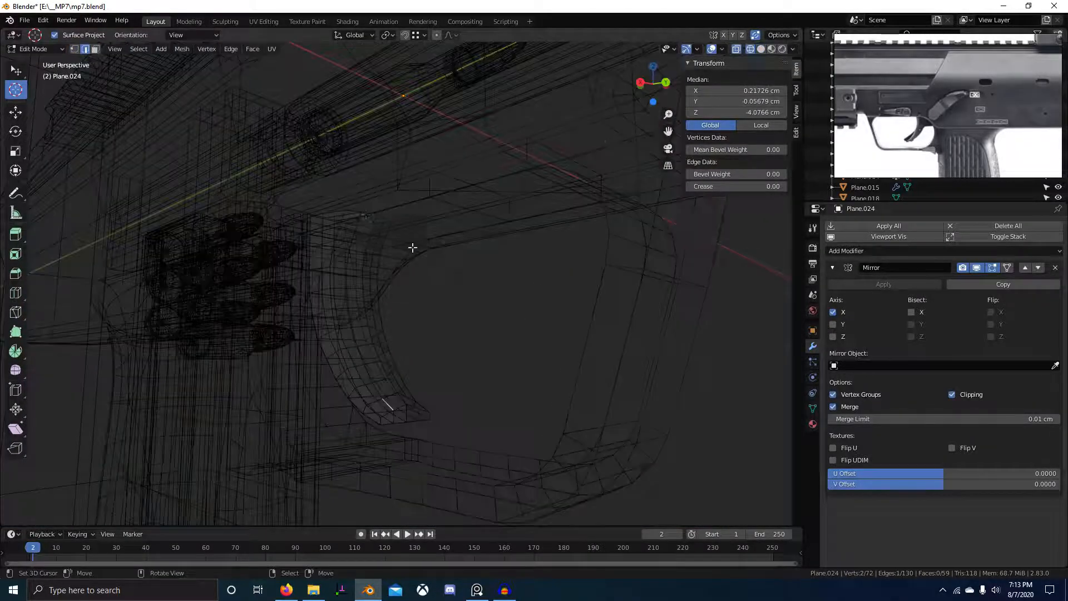
ctrl+right_click(357, 219)
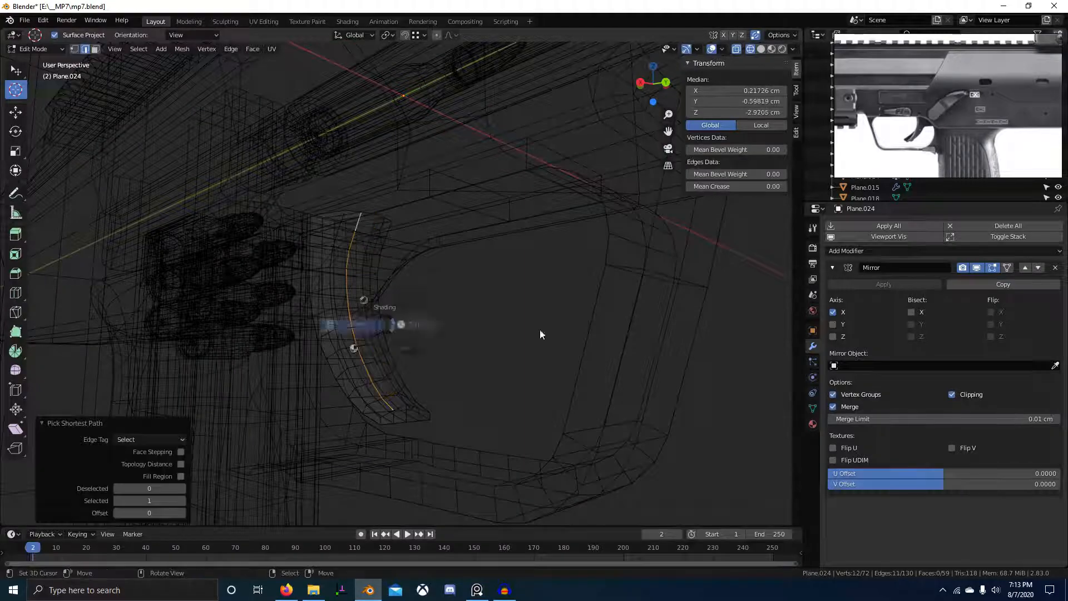
click(540, 334)
scroll(493, 351, up, 2)
key(ctrl+e)
click(457, 554)
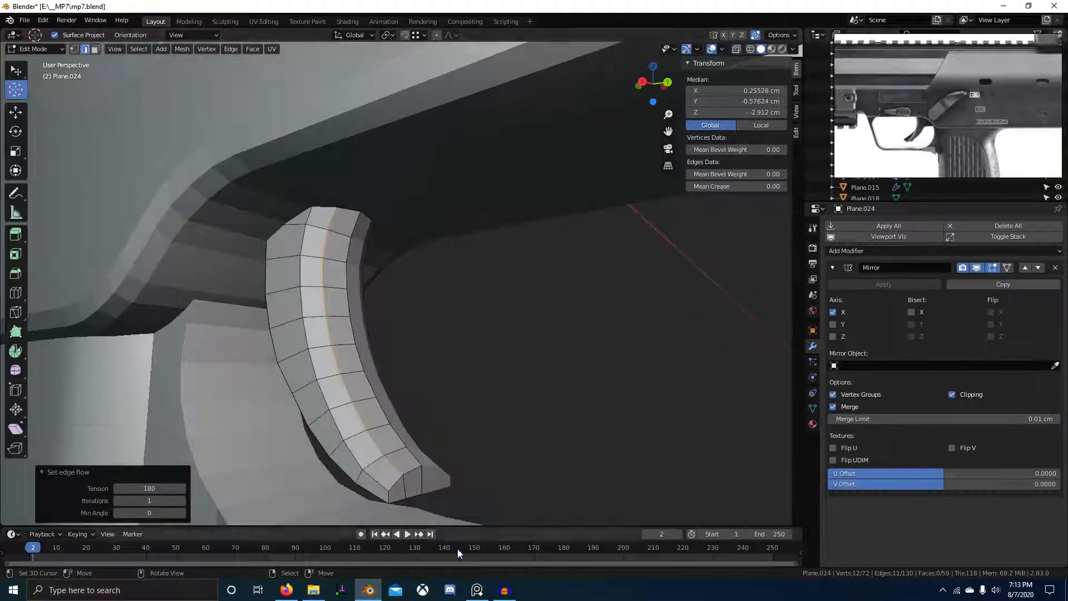
Shade the trigger smooth and enable Auto Smooth at 30° on its mesh.
mouse_move(457, 548)
middle_down()
mouse_move(459, 422)
mouse_move(519, 461)
mouse_move(465, 406)
mouse_move(458, 375)
mouse_move(470, 420)
middle_up()
key(Tab)
right_click(465, 406)
click(462, 383)
key(Tab)
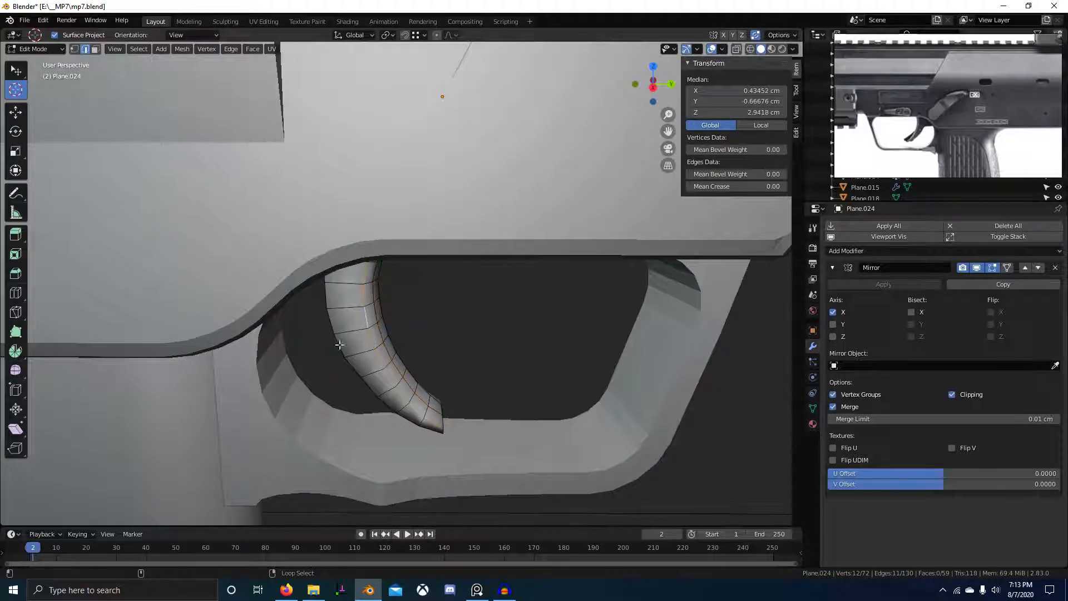
click(811, 408)
click(848, 428)
key(Tab)
middle_drag(489, 379, 380, 413)
click(432, 362)
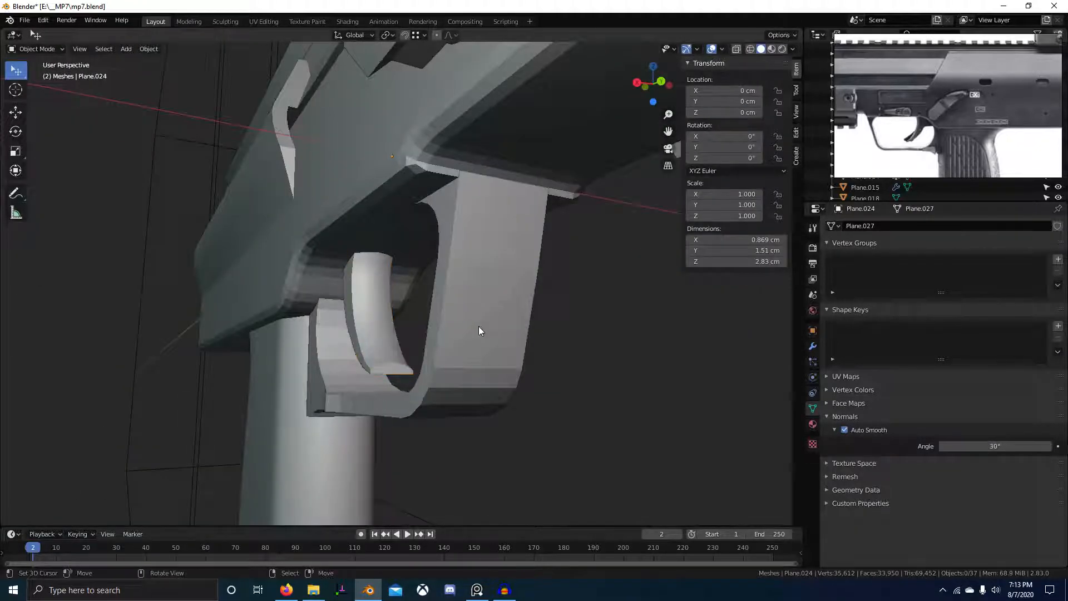
Add a plane, clear its location to the world origin, and rotate its mesh 90° about Y.
key(KP_3)
key(shift+z)
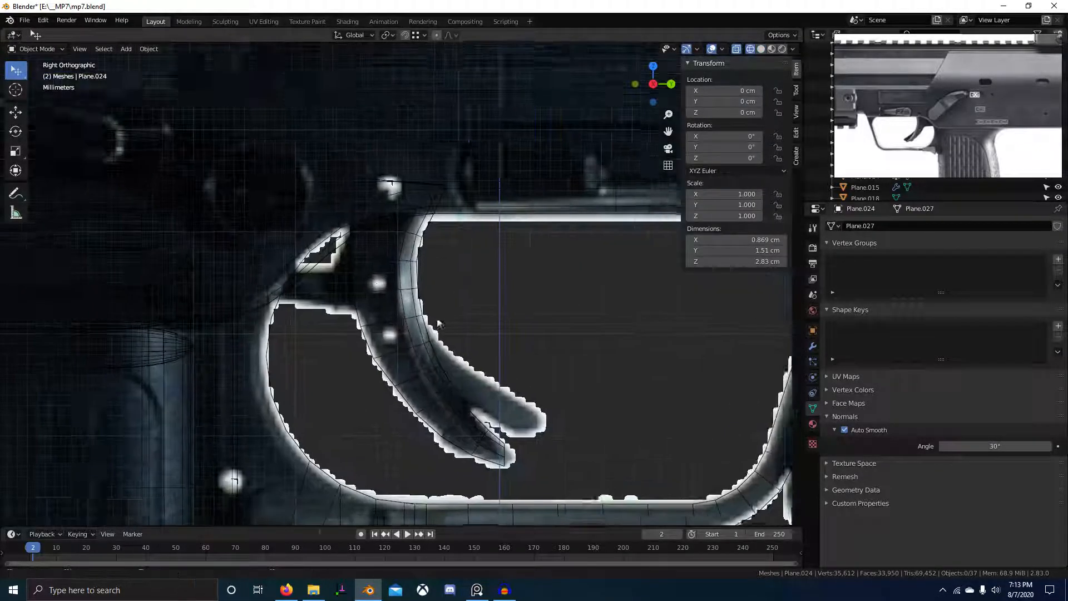
shift+middle_drag(437, 319, 475, 321)
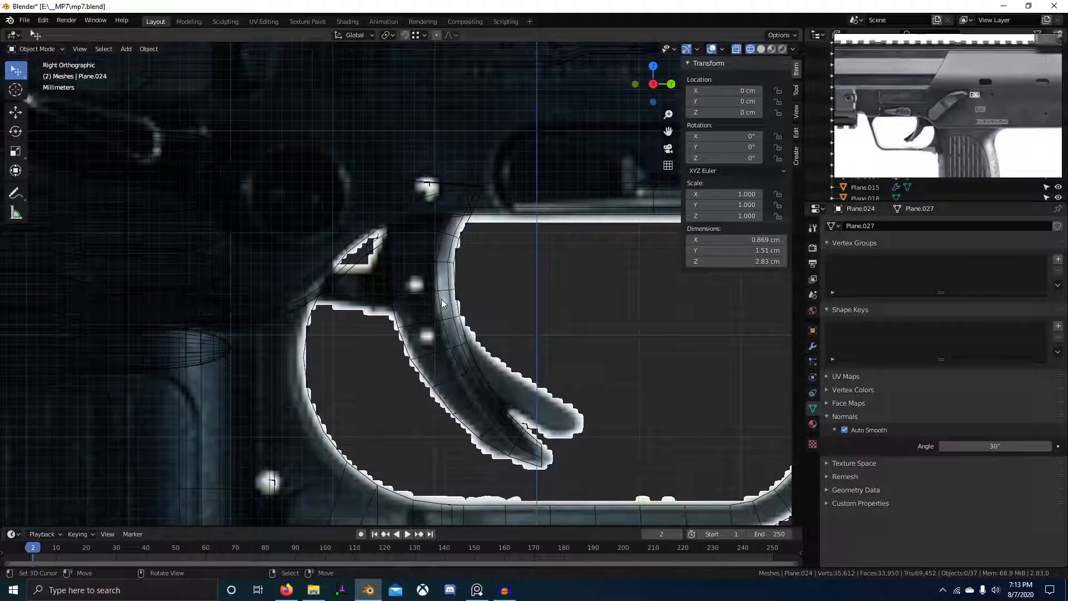
key(shift+a)
key(Escape)
key(shift+a)
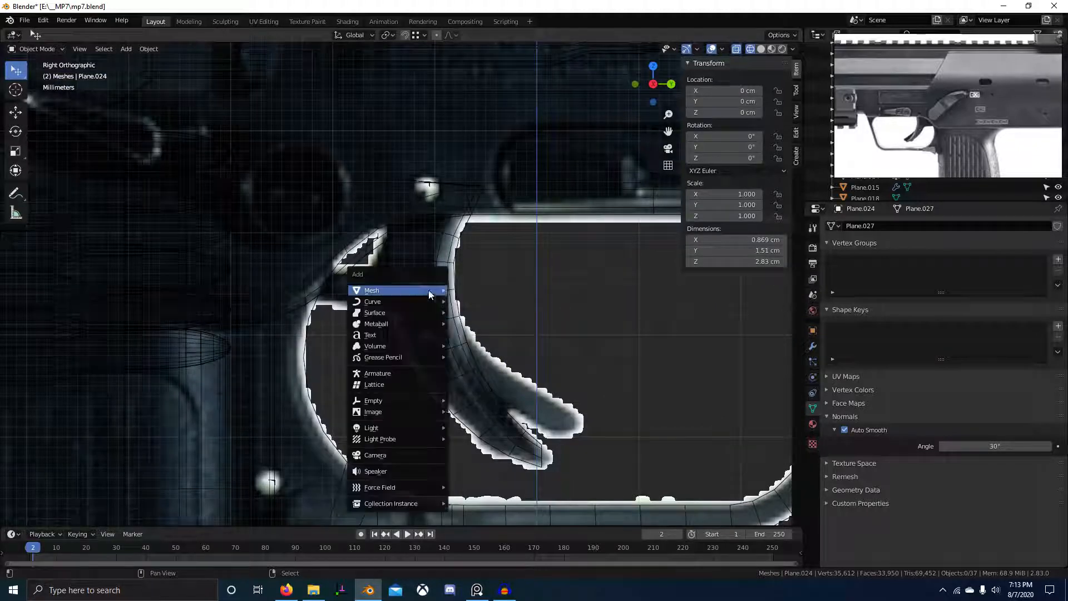
mouse_move(432, 290)
click(486, 290)
scroll(474, 298, down, 12)
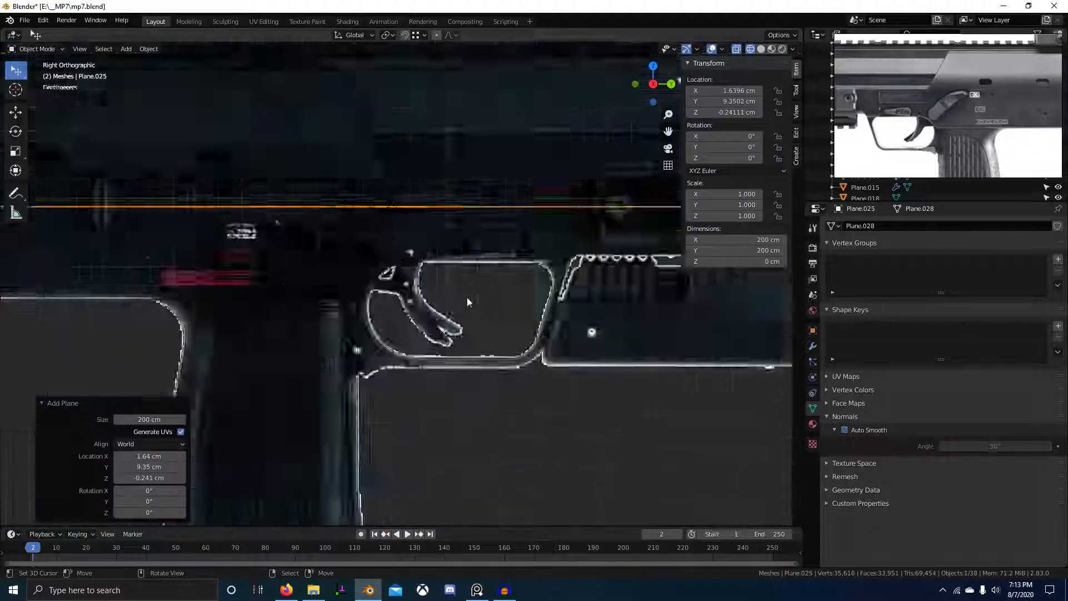
key(Tab)
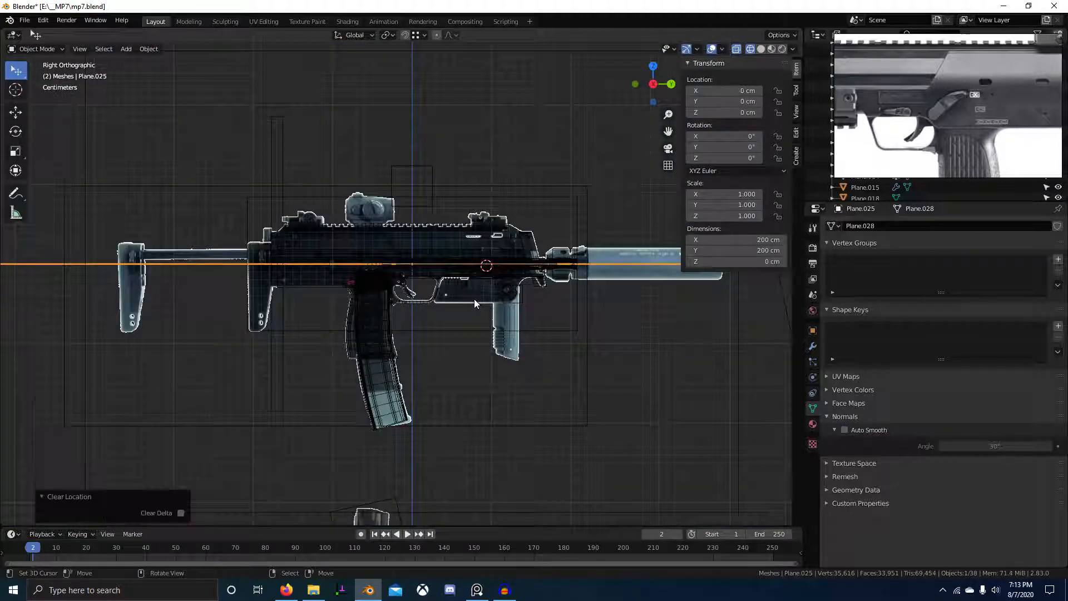
text(ry90)
key(Return)
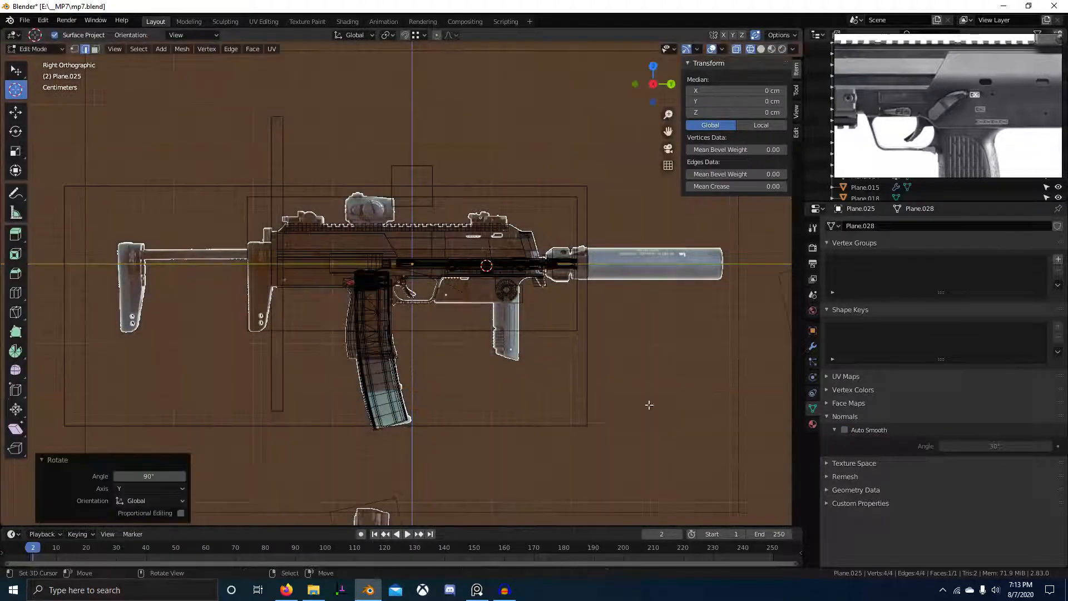
Scale the plane's mesh down to a small square around the origin.
key(s)
click(456, 292)
key(s)
click(473, 303)
key(s)
click(492, 322)
Scale the square by a further 0.443 and place it at the rear end of the trigger's linkage bar, below the triangular opening.
scroll(493, 323, up, 10)
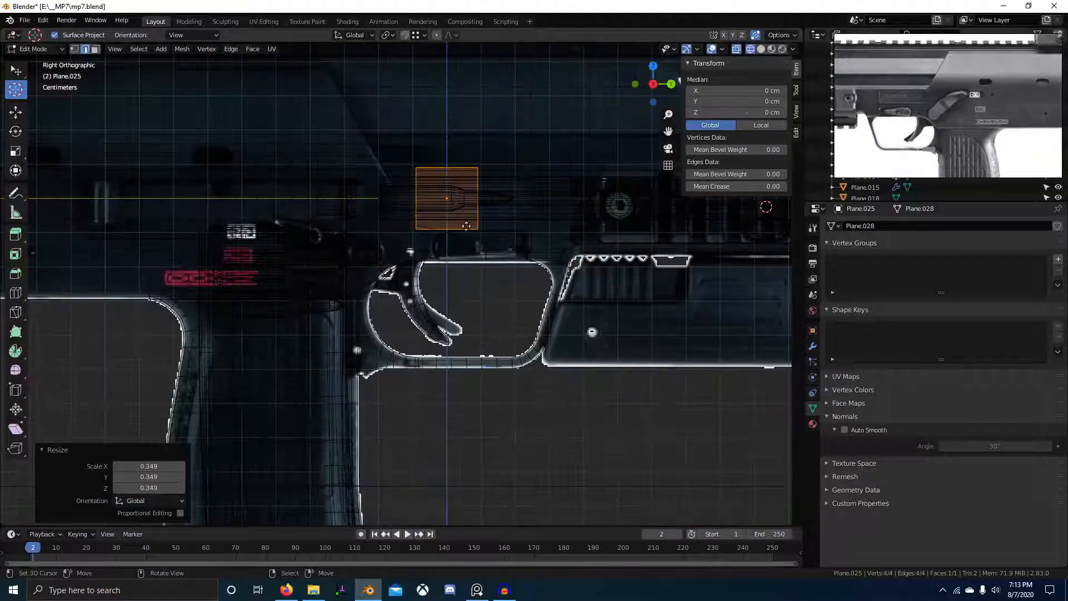
key(g)
click(462, 333)
key(s)
click(409, 303)
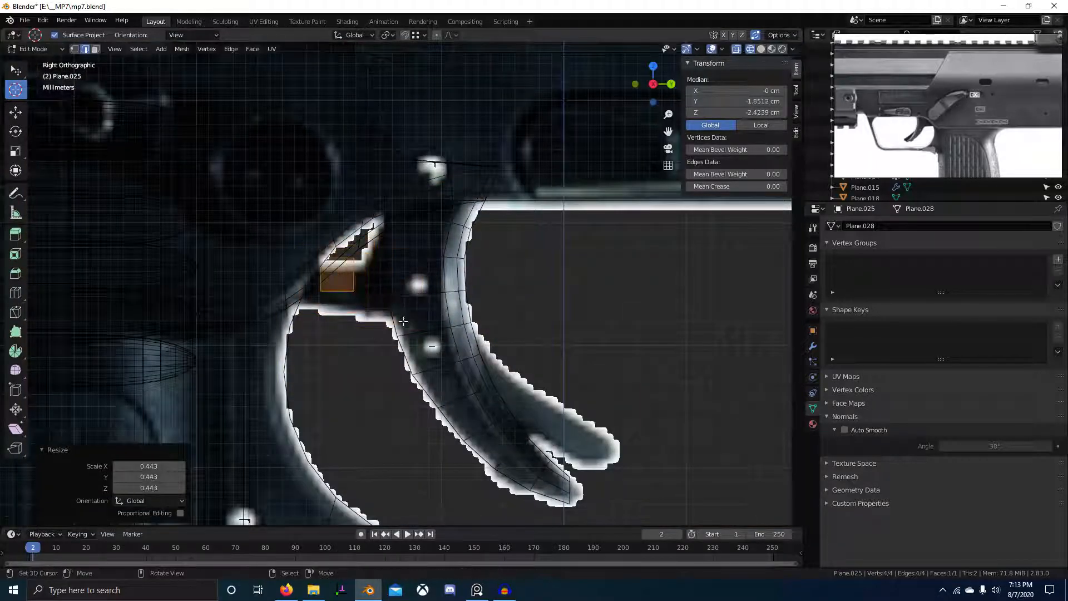
scroll(416, 303, up, 1)
key(g)
click(356, 313)
key(r)
key(Escape)
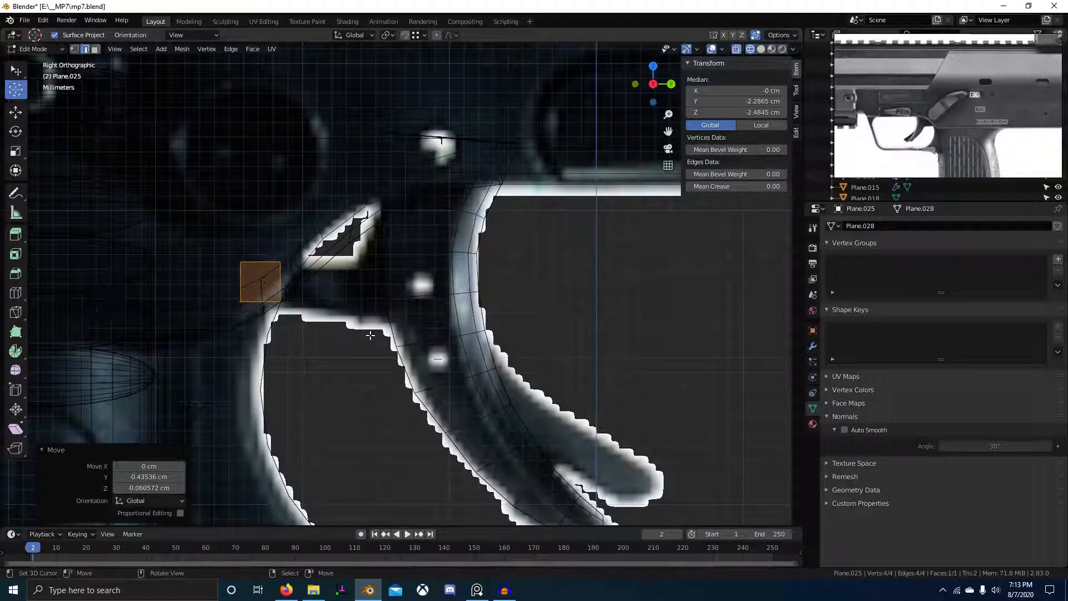
Move the square's front edge forward about 0.55 cm along Y to stretch it over the linkage bar.
click(285, 279)
shift+right_click(285, 299)
key(g)
key(y)
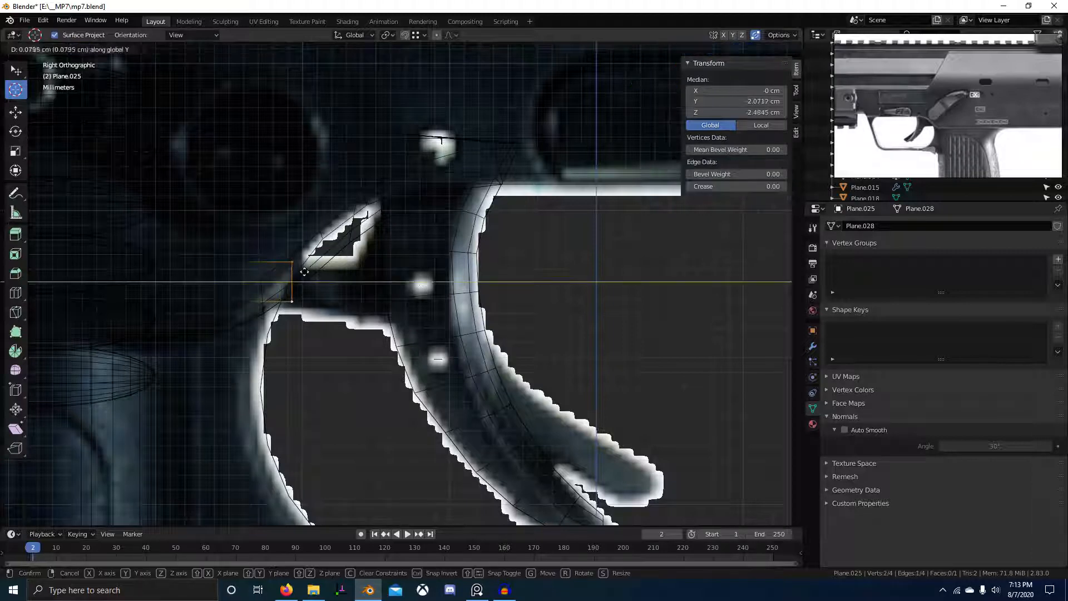
right_click(309, 277)
key(g)
right_click(414, 286)
key(g)
key(y)
click(445, 296)
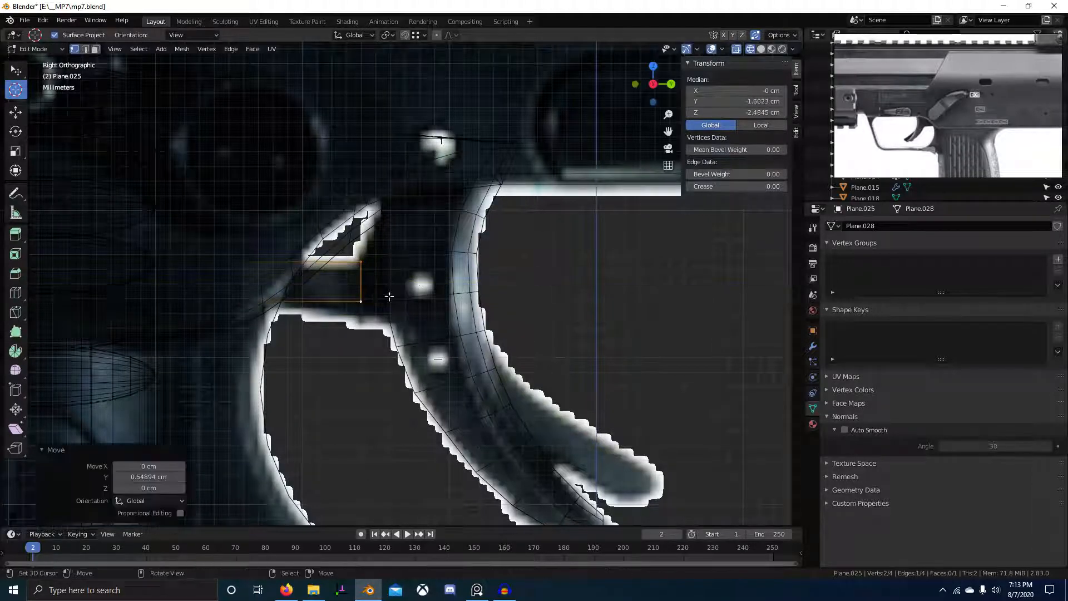
Lower the strip's lower front corner vertex along Z to follow the bar's bottom outline in the reference.
right_click(350, 301)
right_click(366, 301)
key(g)
key(z)
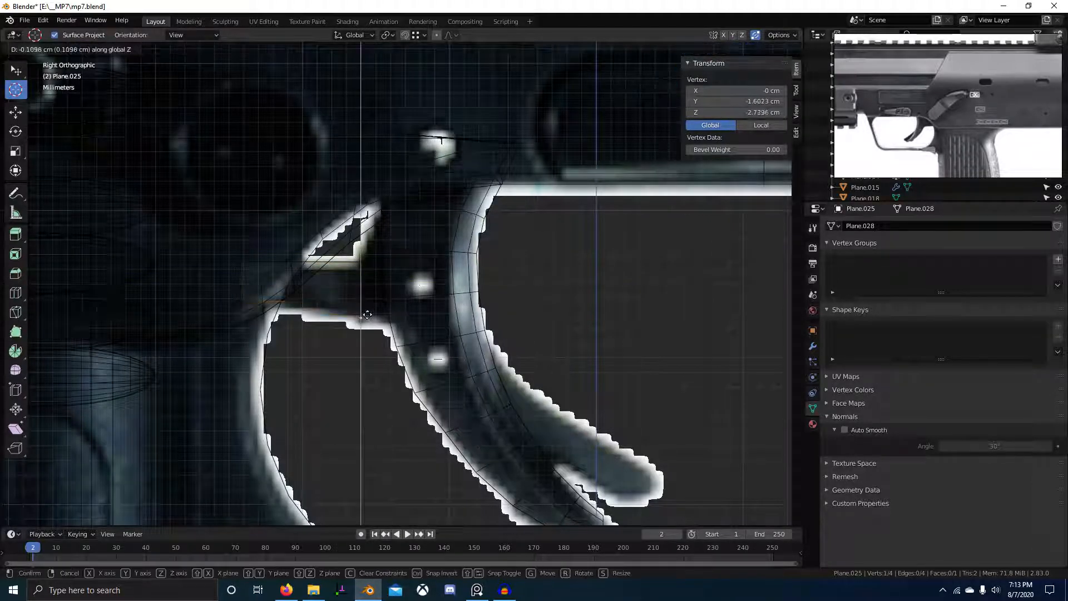
click(361, 307)
Extrude the strip's front edge along Y by about 0.72 cm and move the new upper corner vertex back toward the trigger.
right_click(369, 285)
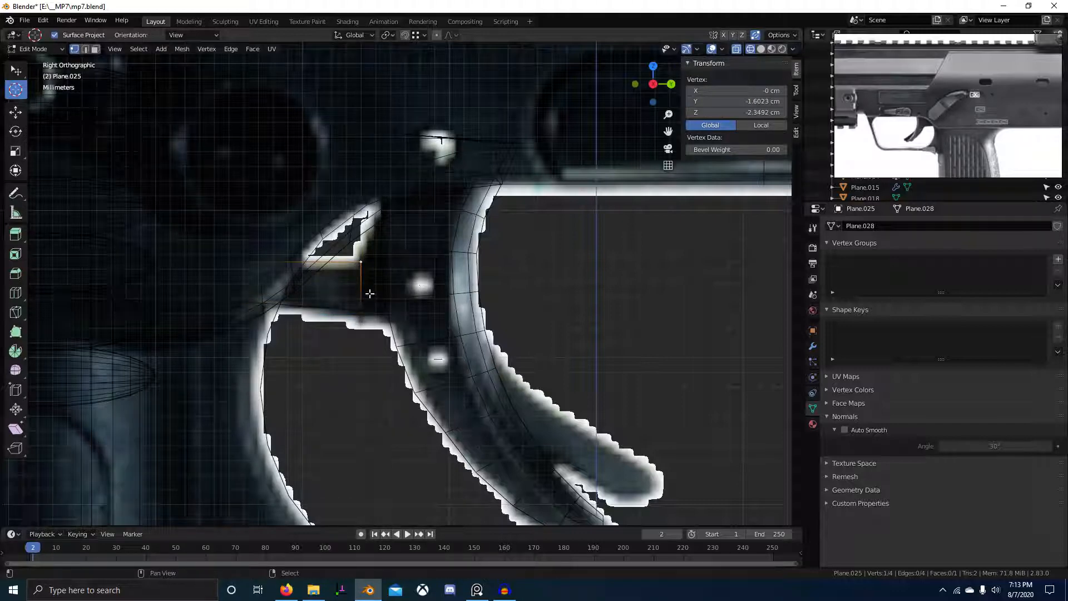
shift+right_click(368, 315)
key(e)
key(y)
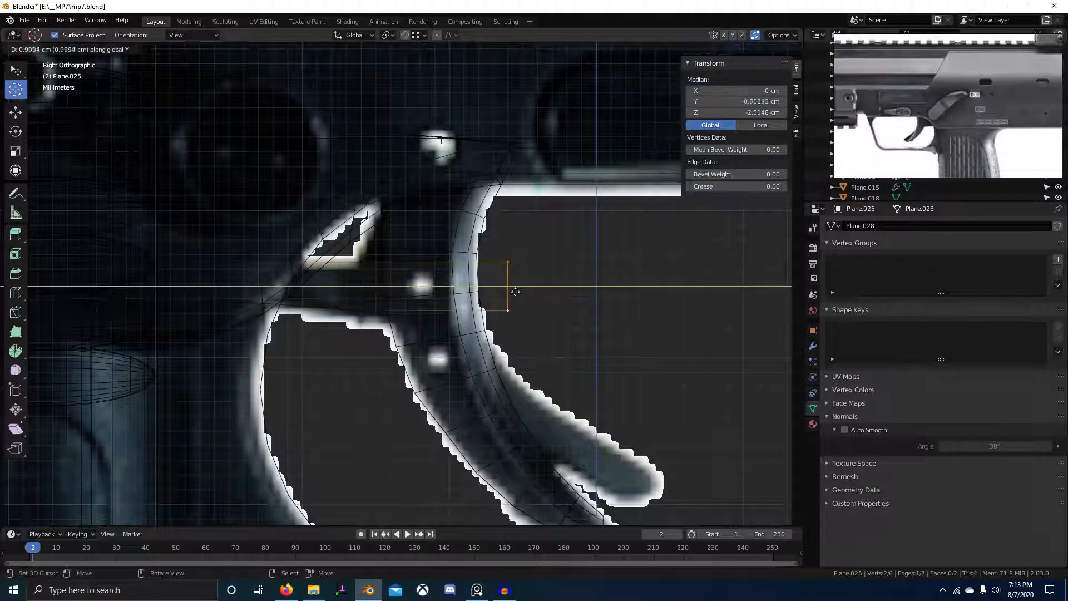
click(470, 292)
right_click(444, 261)
key(g)
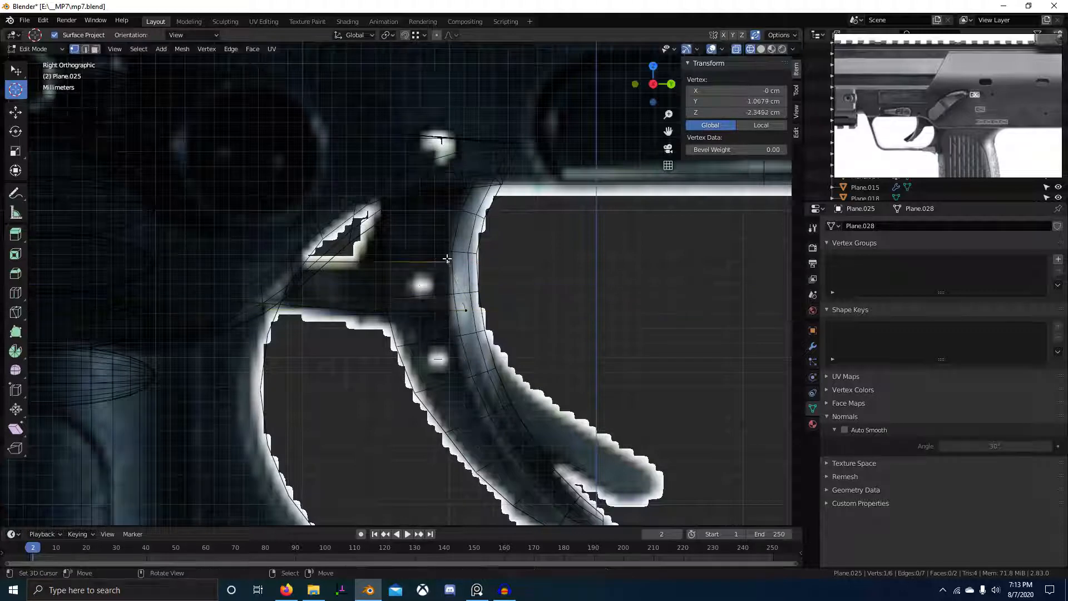
click(448, 278)
Switch to the web browser, search images for "trigger safety", and examine the Glock trigger safety photo.
key(alt+Tab)
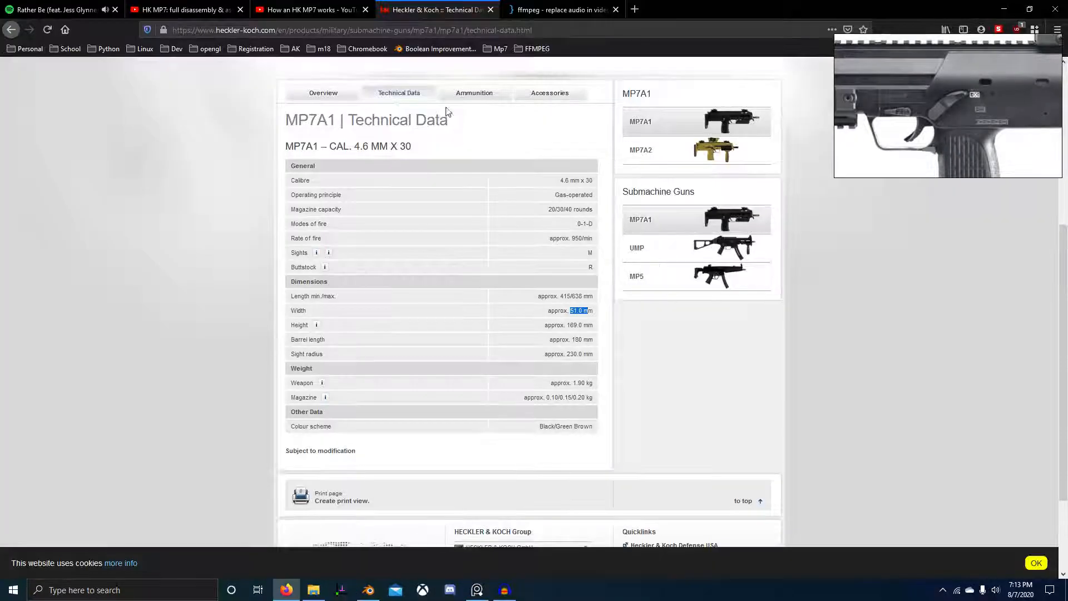
click(631, 13)
text(trigger)
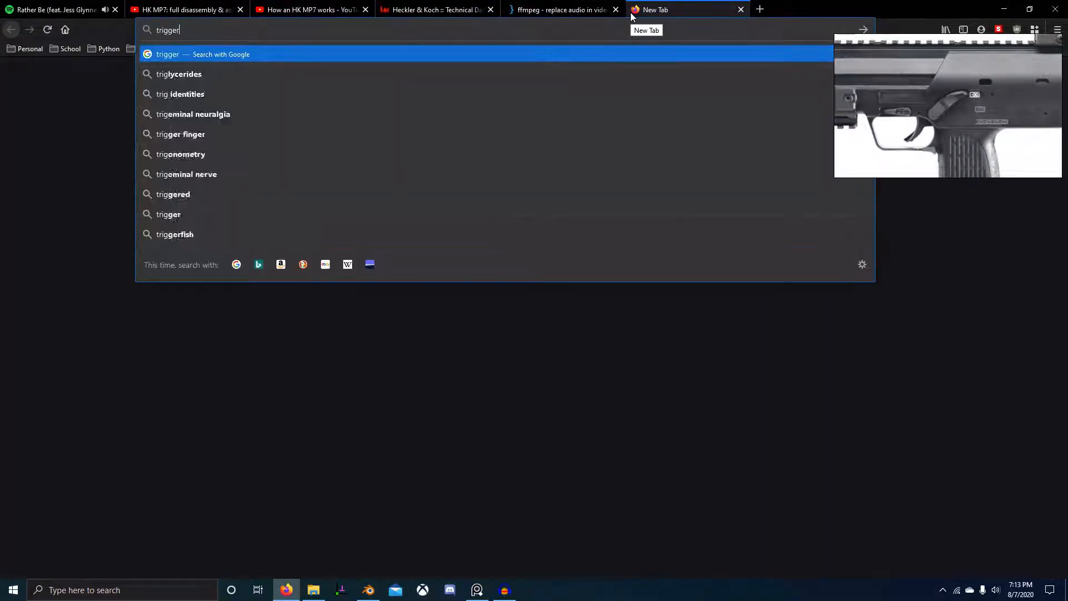
text( safety)
key(Return)
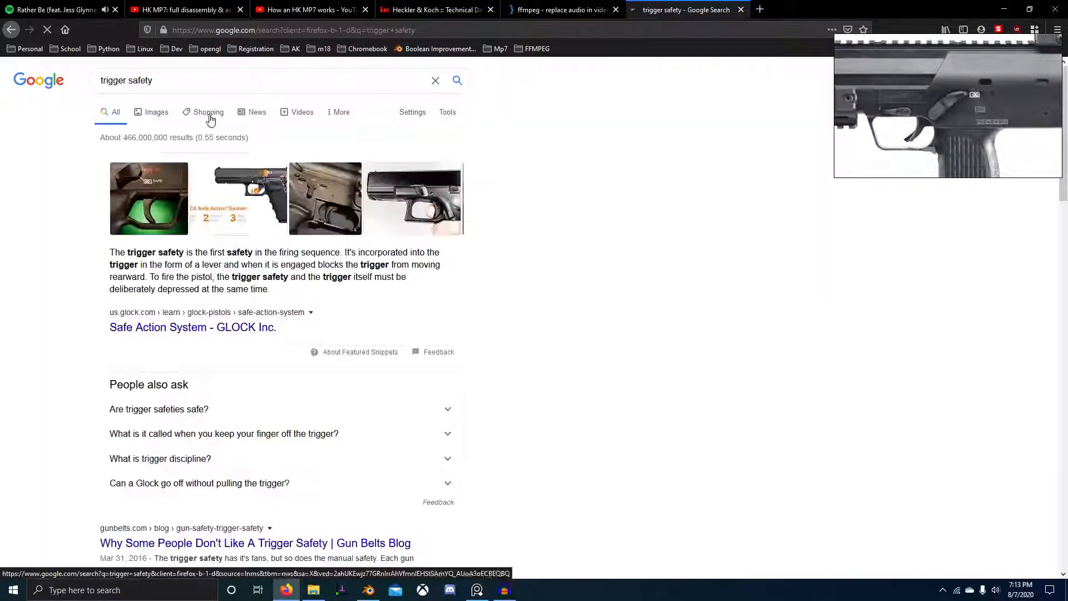
click(162, 117)
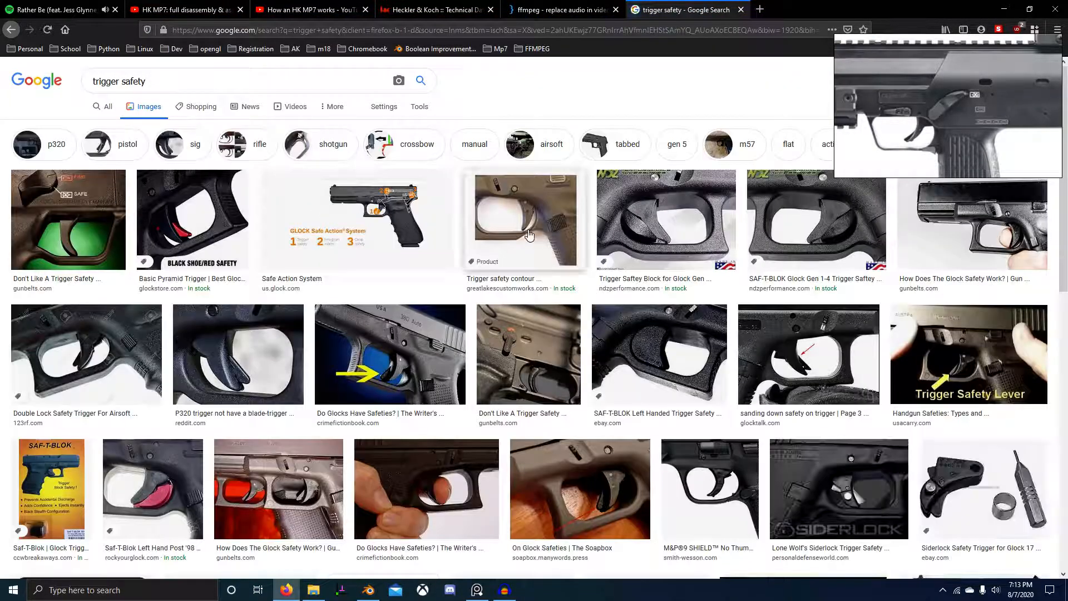
click(416, 372)
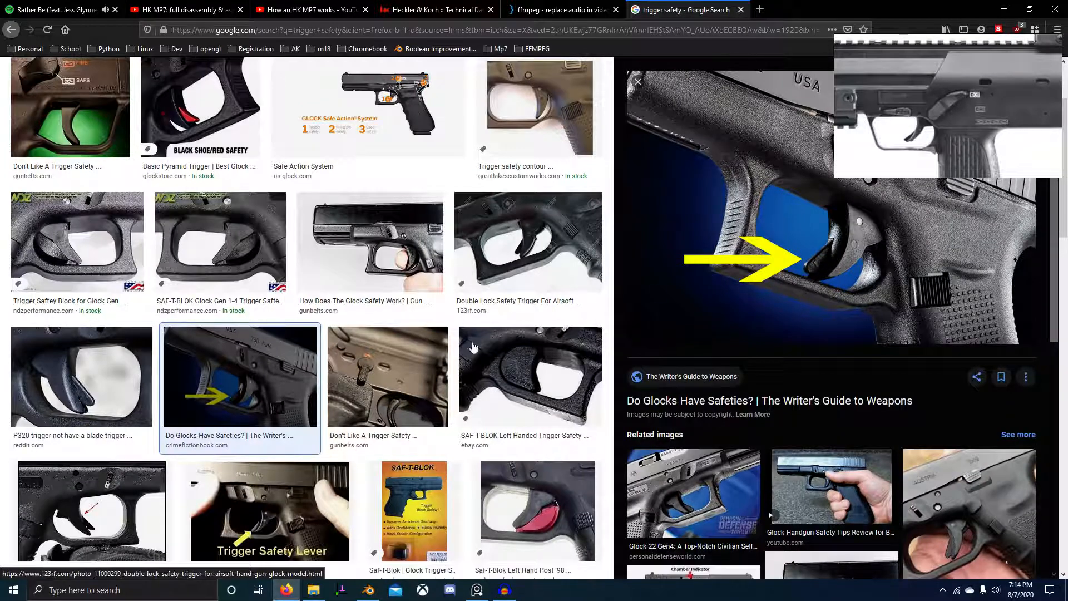
Switch back to Blender and duplicate the strip's lower front corner vertex onto the upper side of the front trigger blade's tip.
key(alt+Tab)
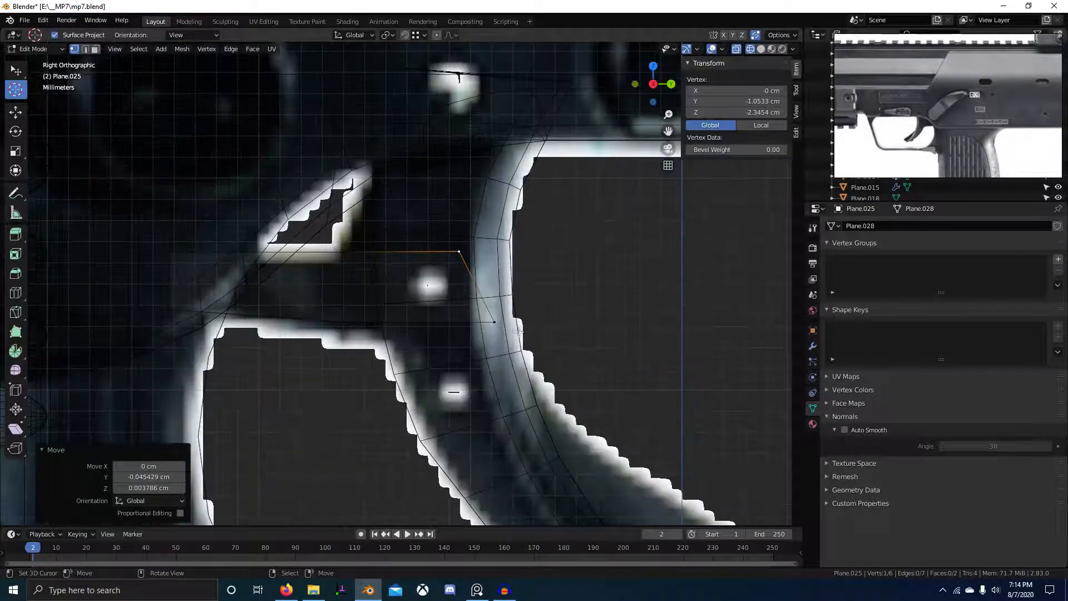
click(451, 256)
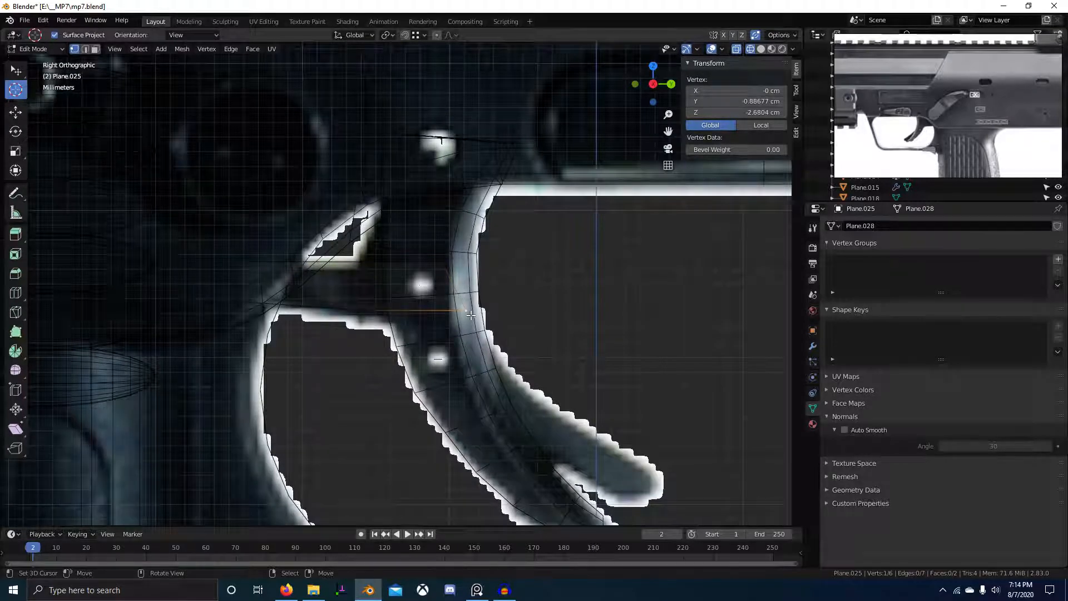
key(shift+d)
click(656, 476)
shift+middle_drag(638, 449, 565, 394)
key(g)
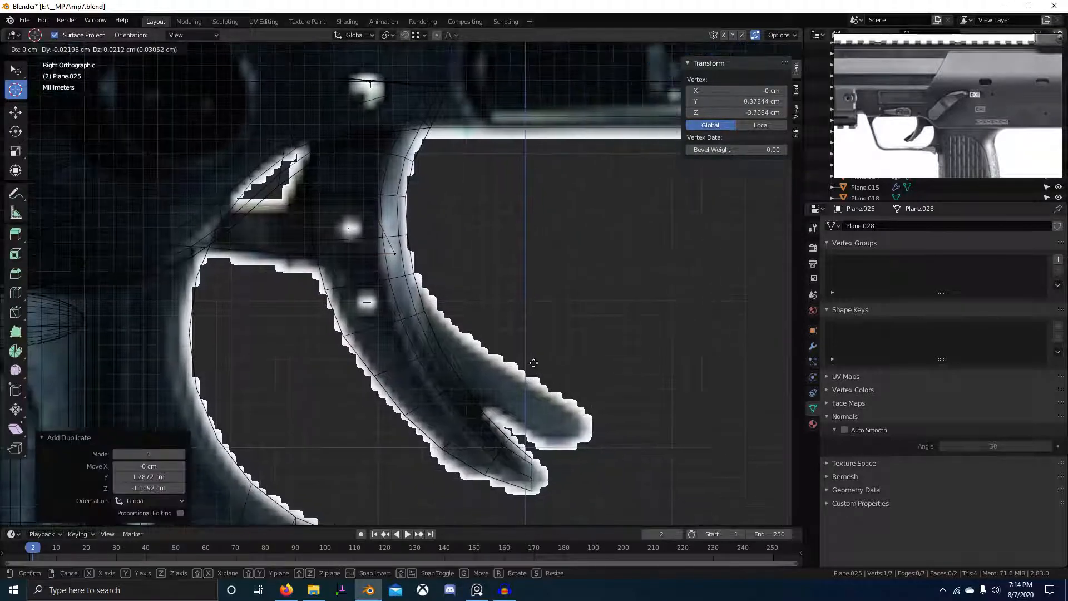
click(534, 362)
Extrude the duplicated vertex up the blade's front outline in segments of about 0.3 cm, fitting each point to the reference.
key(e)
click(496, 363)
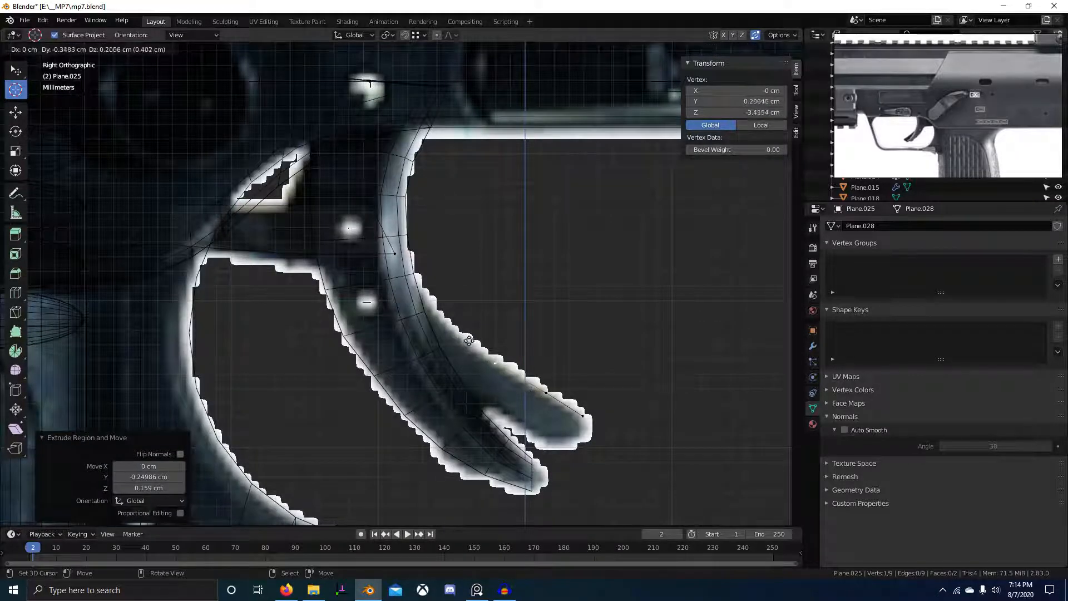
click(500, 369)
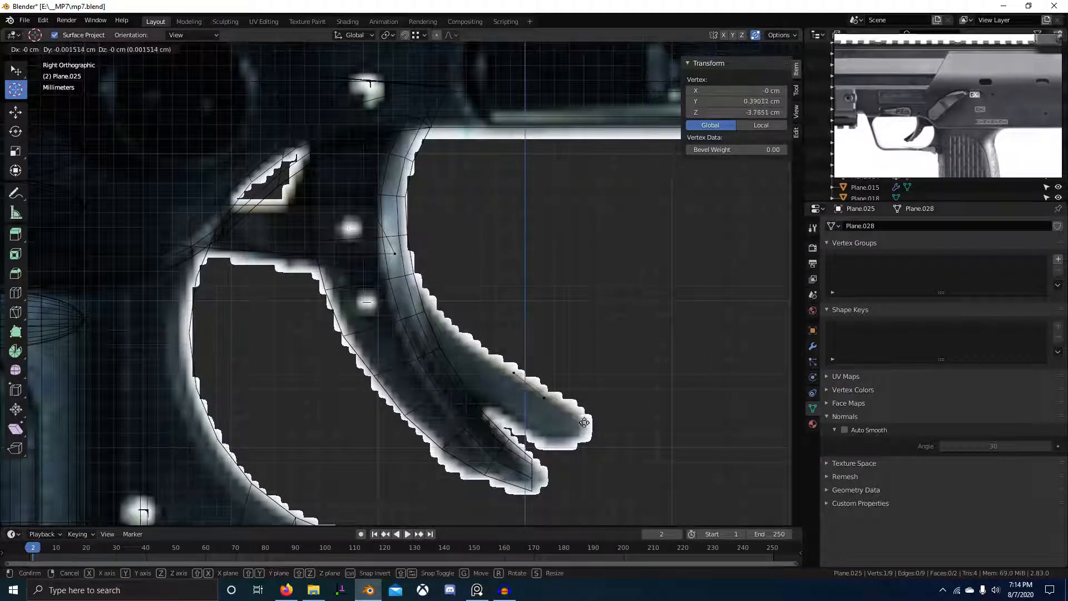
key(e)
click(468, 346)
key(g)
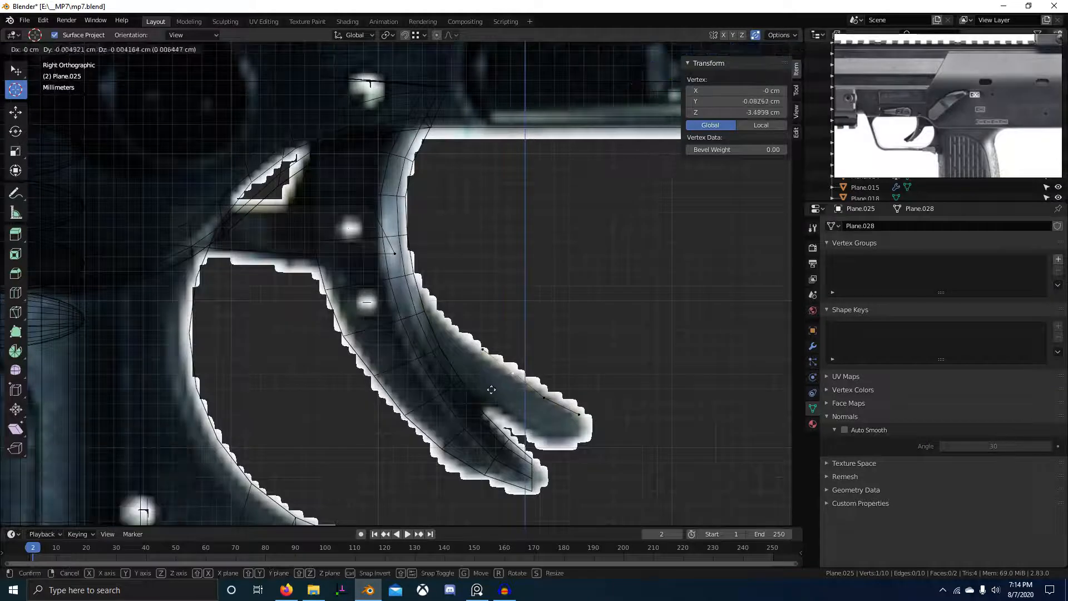
click(492, 389)
key(g)
click(473, 349)
key(e)
click(438, 321)
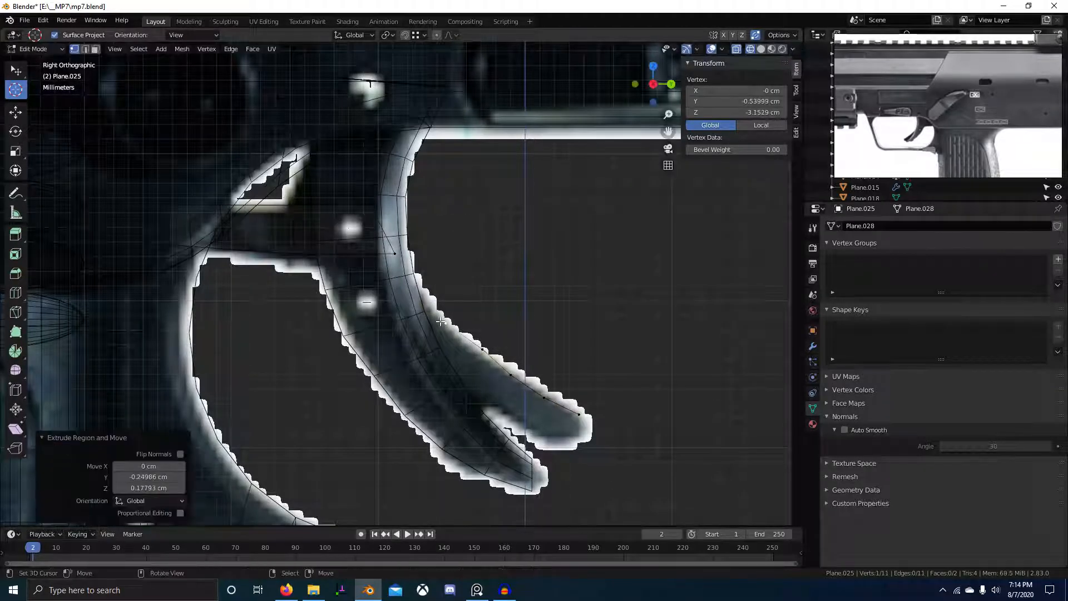
Align the front outline's vertices with the reference and extrude the chain farther up to the strip's lower front corner.
right_drag(482, 349, 503, 382)
right_drag(535, 431, 534, 435)
right_click(448, 329)
key(e)
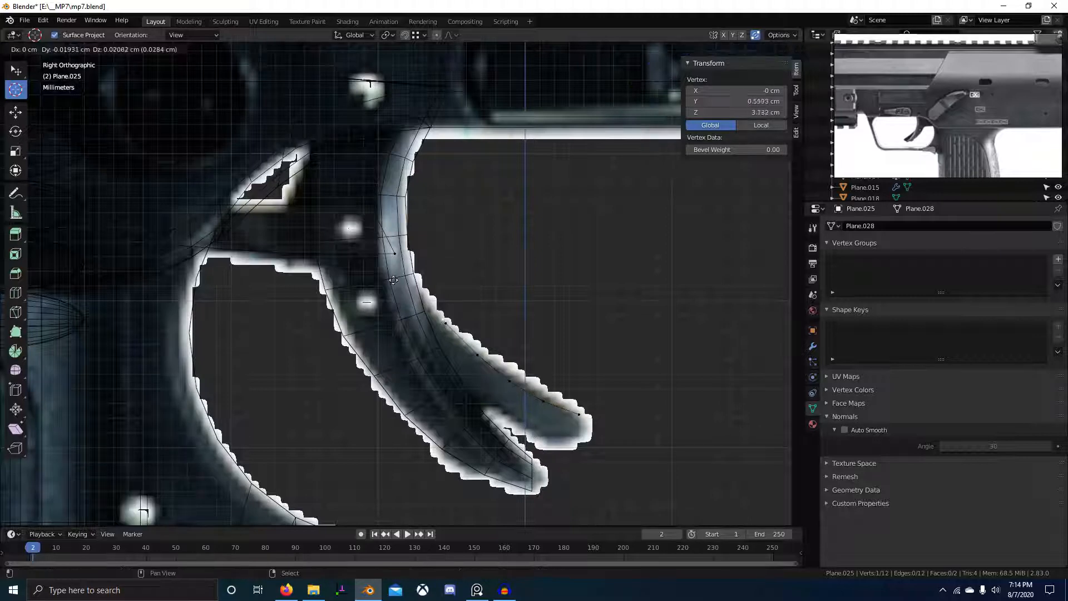
click(218, 82)
key(g)
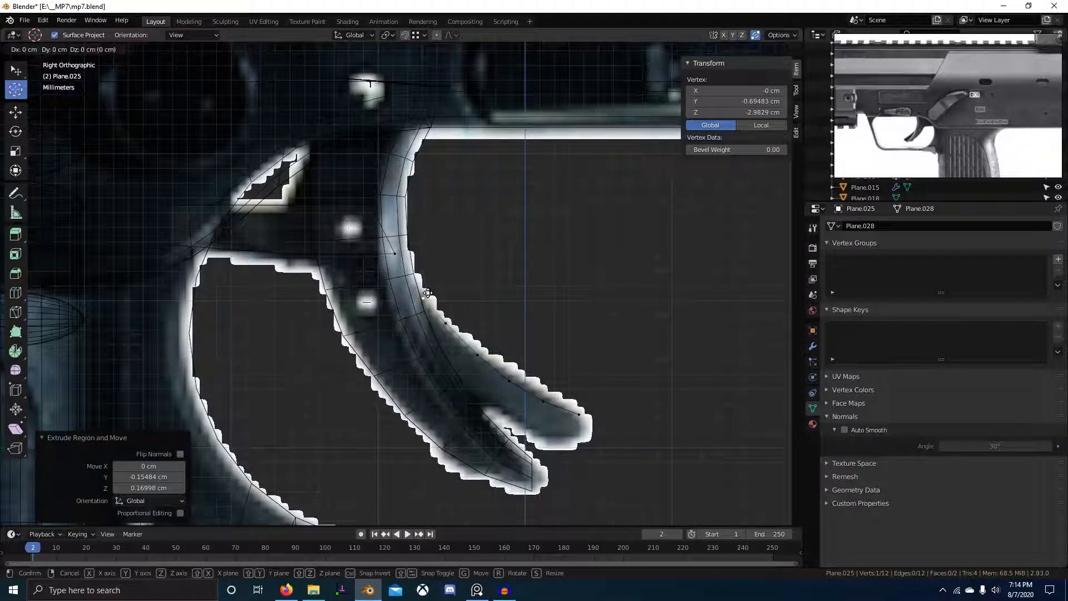
click(417, 284)
key(e)
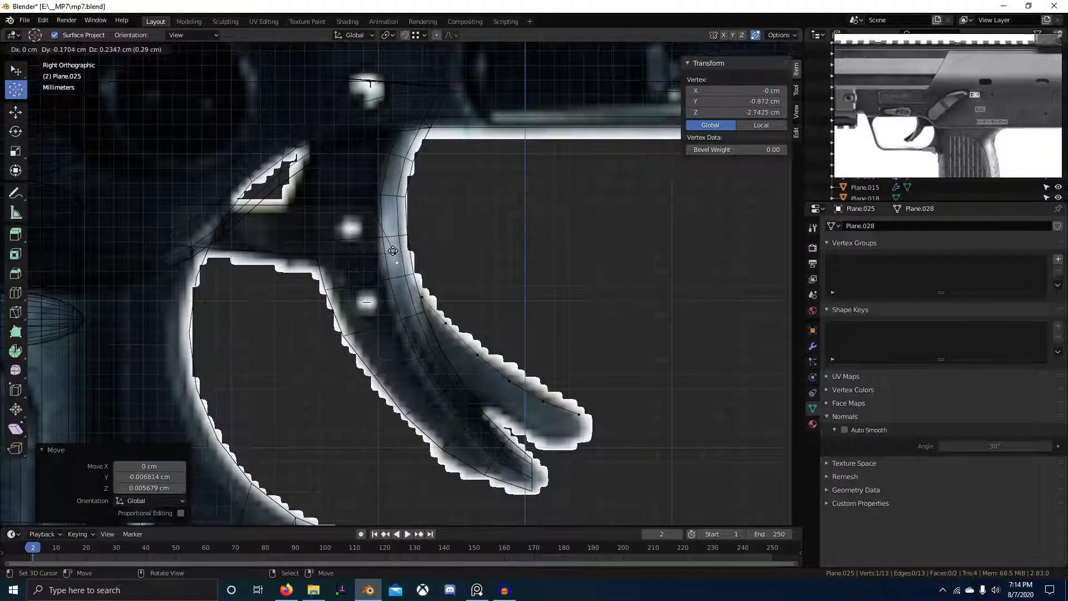
click(399, 254)
Join the front outline's upper end to the strip's lower front corner vertex.
key(g)
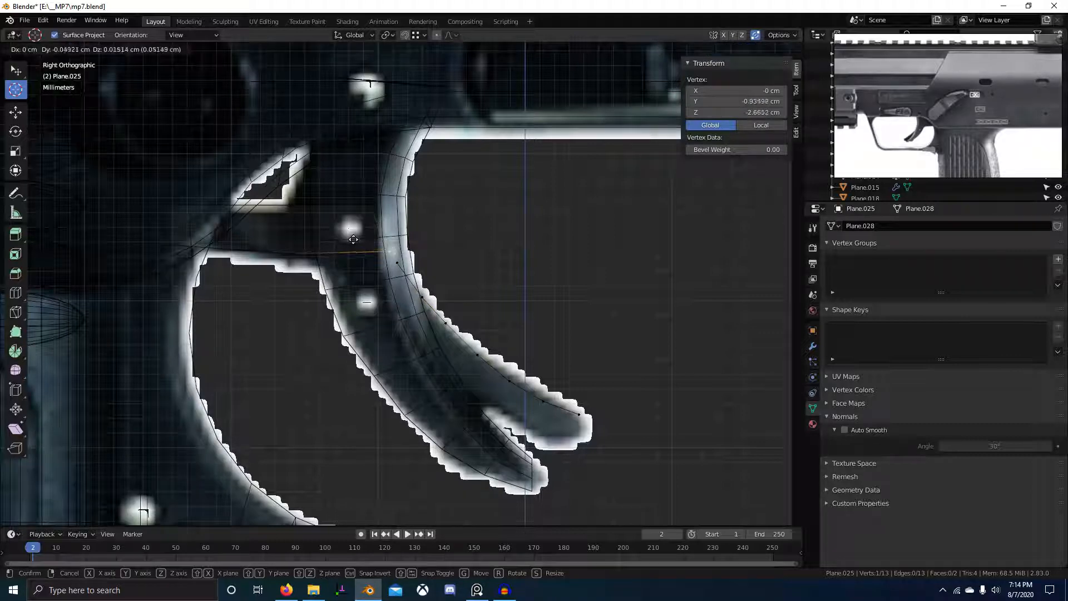
click(396, 267)
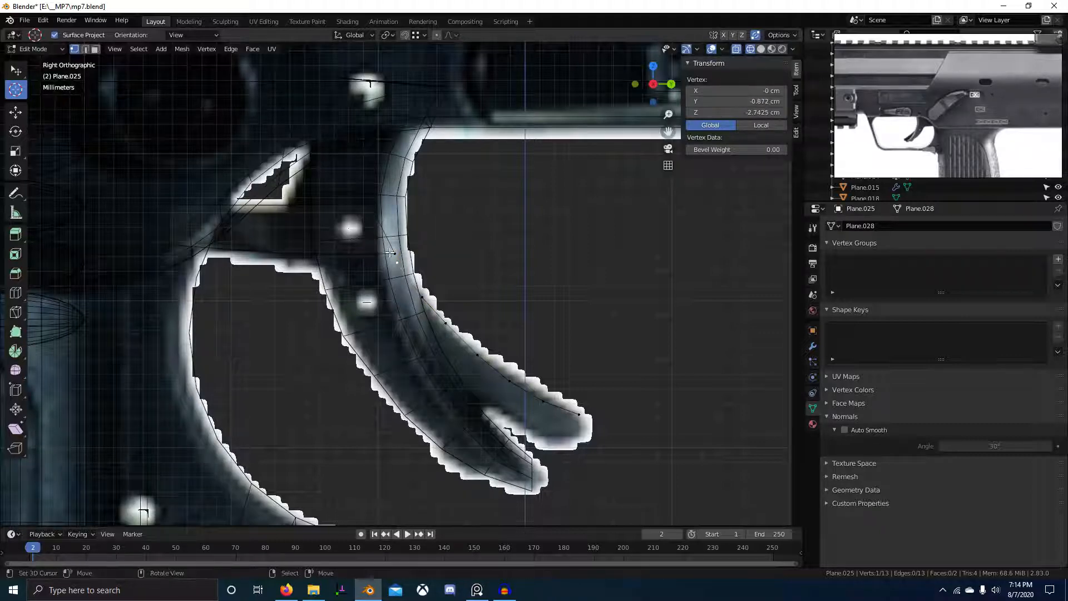
key(ctrl+z)
Raise the strip's three top-edge vertices together about 0.03 cm along Z to match the bar's upper outline.
key(g)
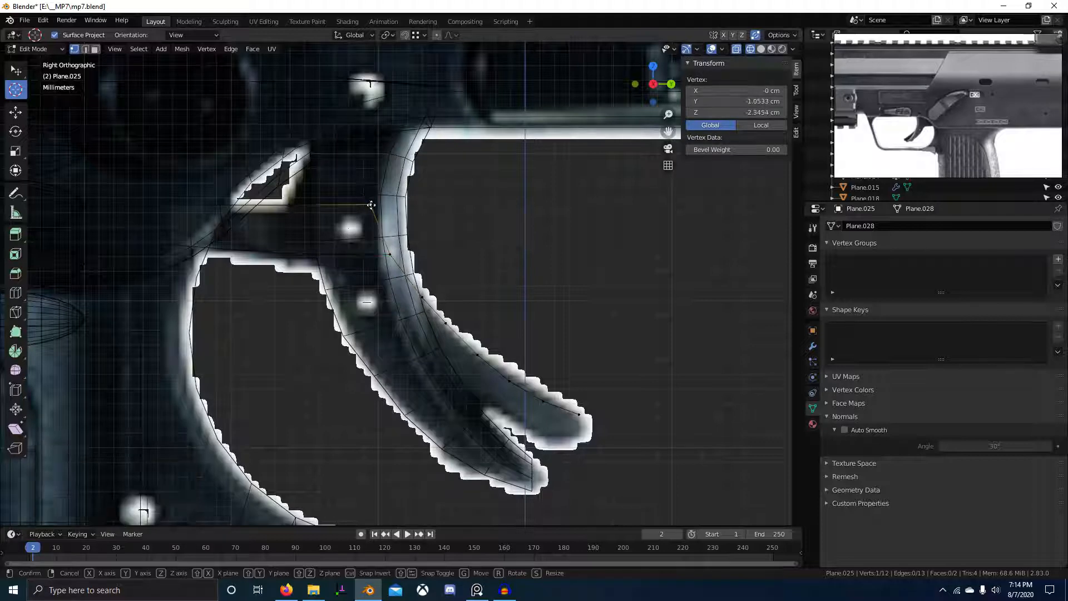
click(353, 197)
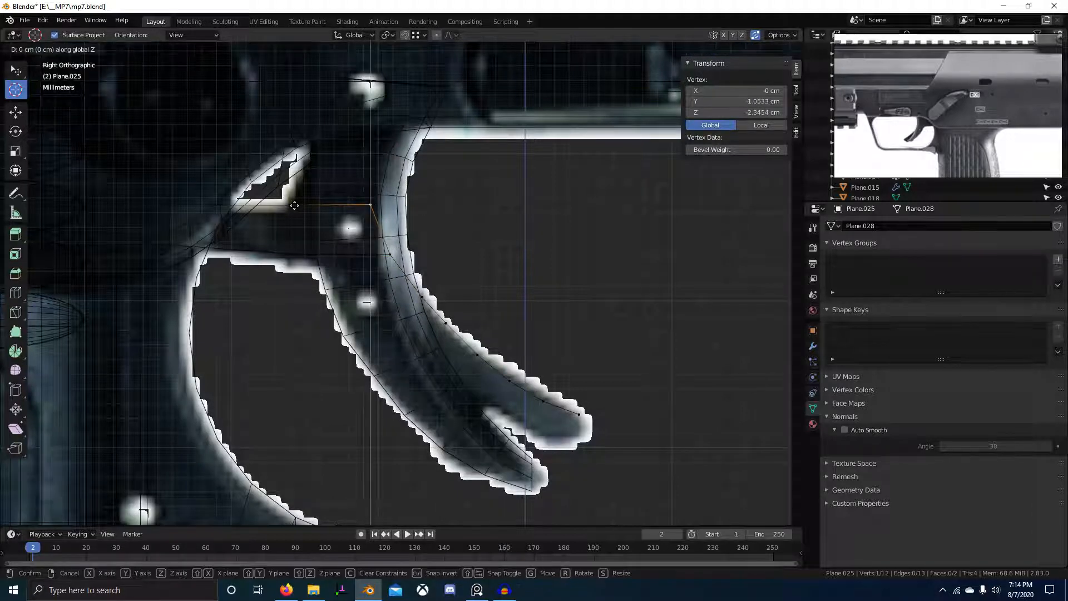
shift+click(167, 202)
key(g)
key(z)
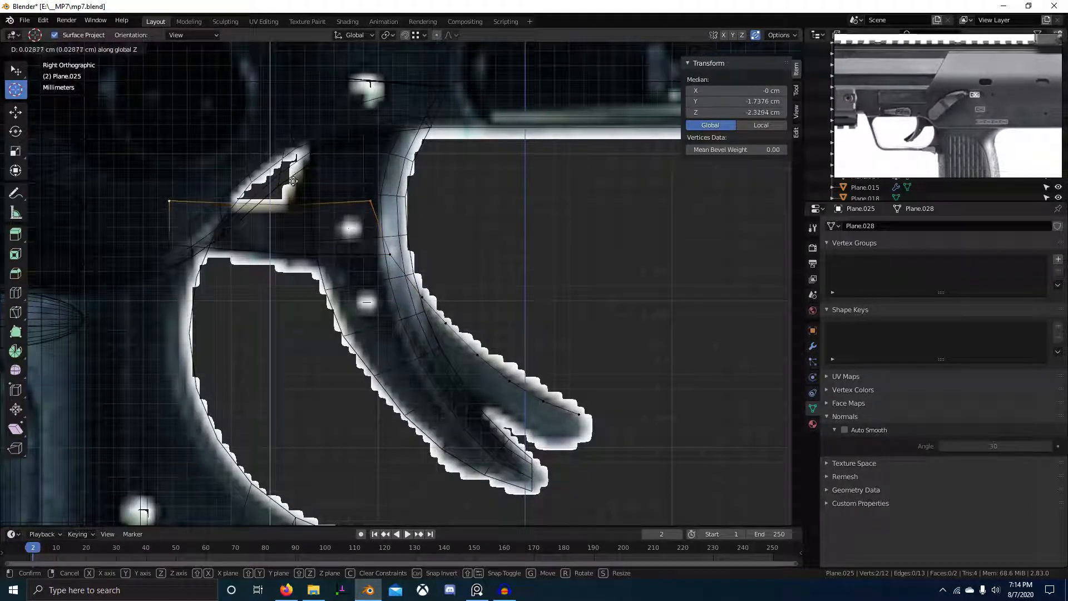
right_click(293, 181)
shift+right_click(290, 204)
key(g)
key(z)
click(293, 201)
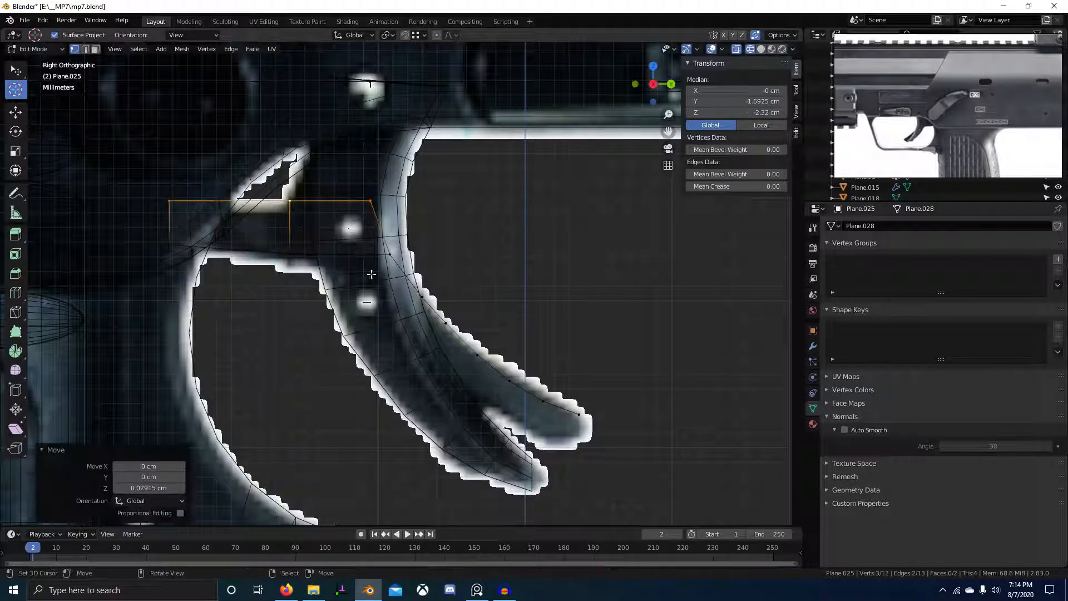
Extrude the blade's tip vertex down about 0.16 cm along Z to form the blunt end.
right_click(296, 254)
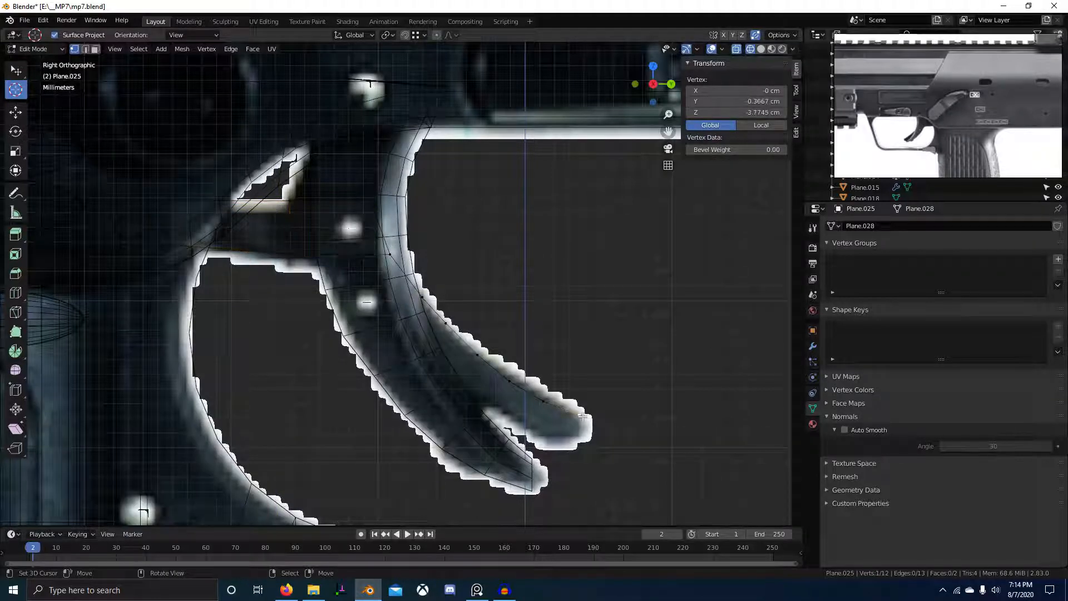
key(e)
key(z)
click(584, 489)
key(e)
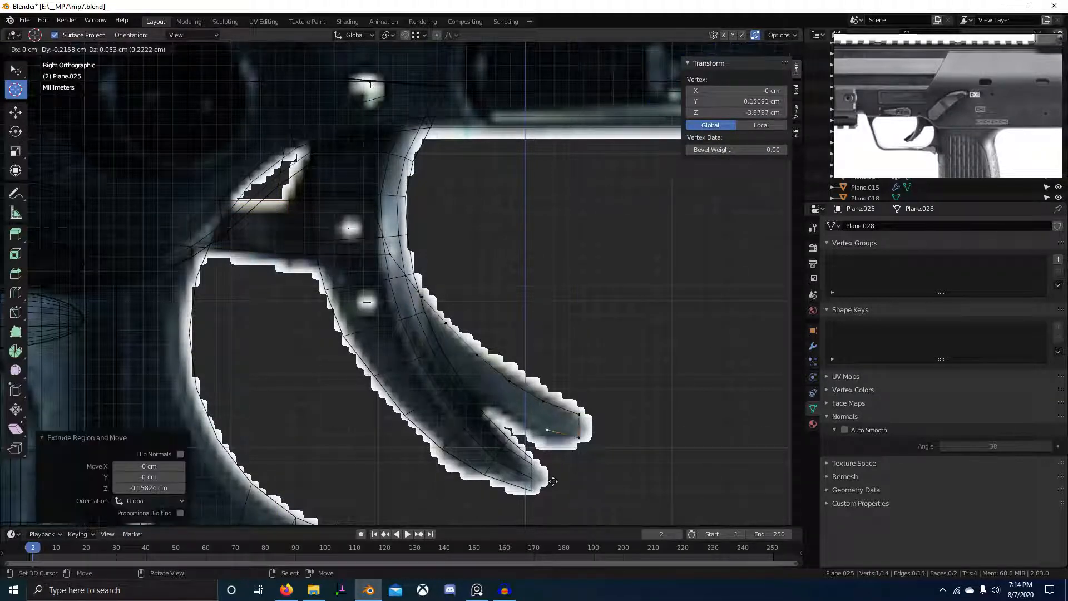
click(535, 478)
key(x)
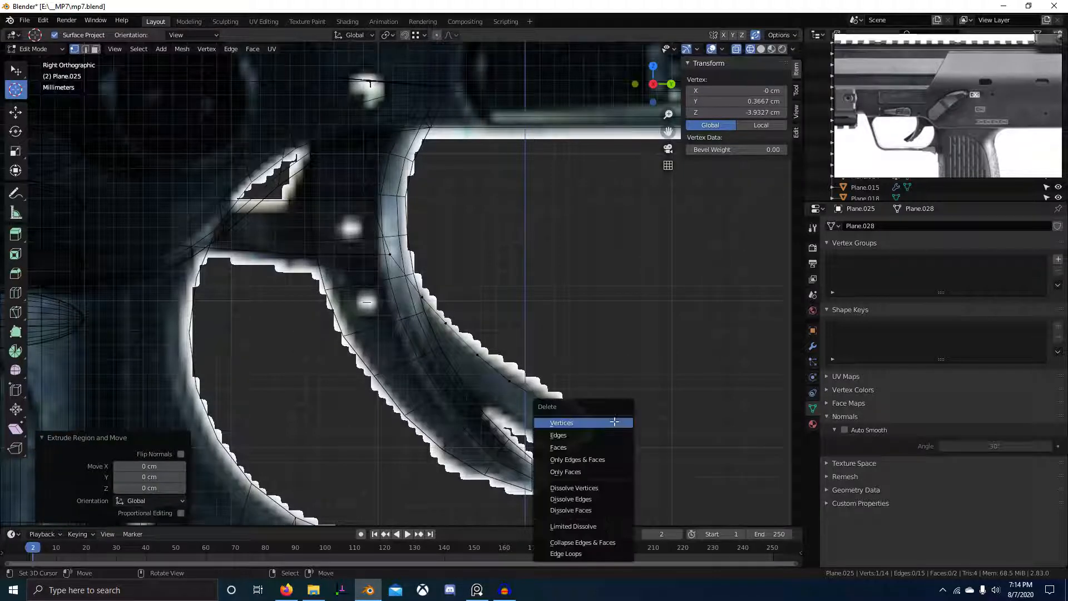
click(614, 422)
Extrude three consecutive segments from the tip's lower vertex along the underside of the blade.
right_click(579, 439)
key(e)
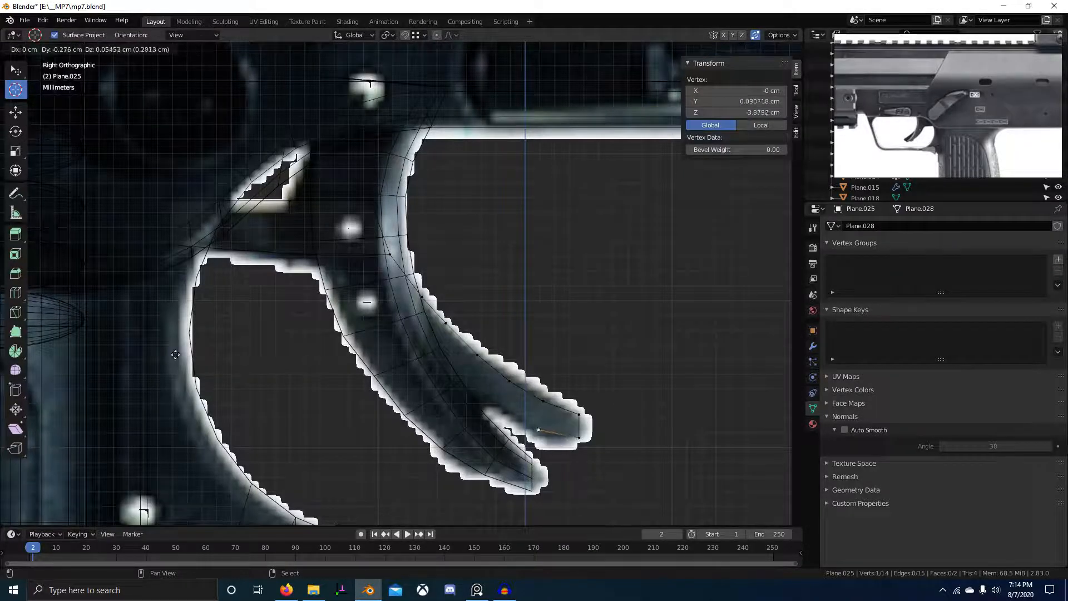
click(176, 355)
key(e)
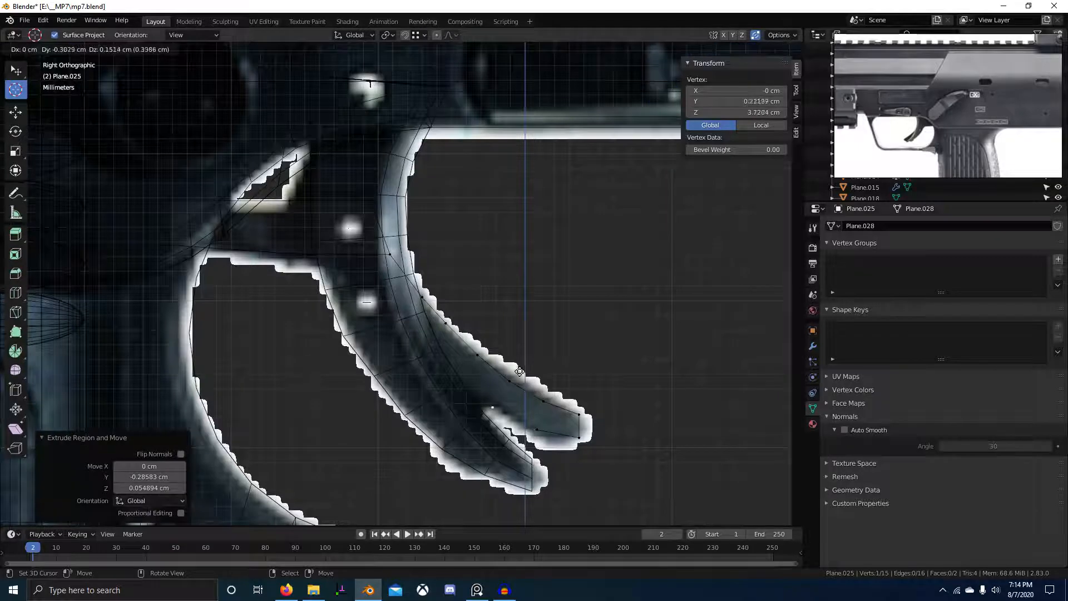
click(506, 366)
key(e)
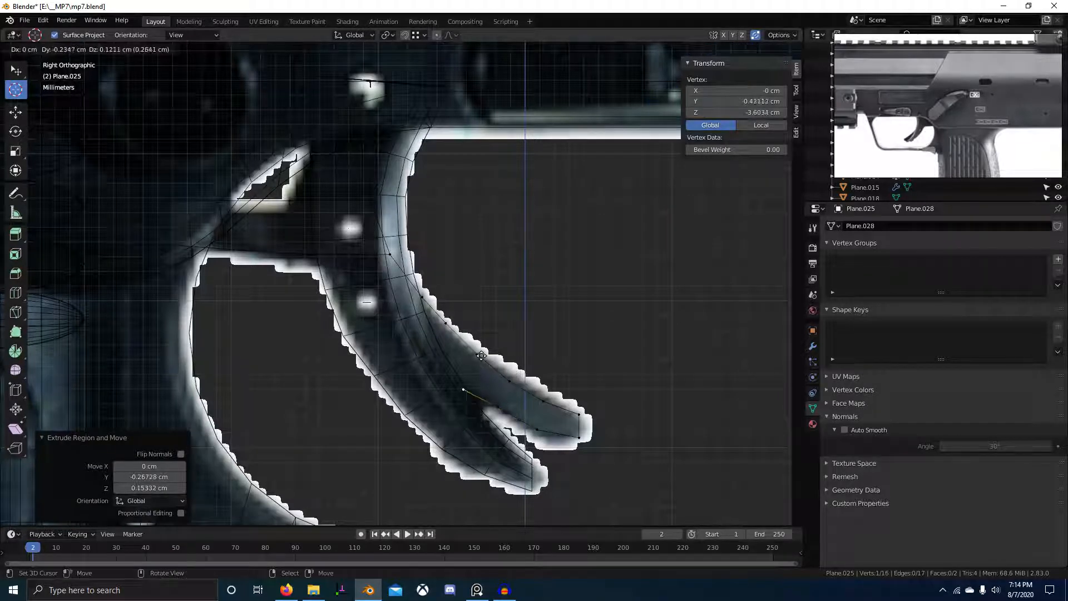
click(474, 351)
Nudge the first two underside vertices near the tip to follow the blade's lower edge in the reference.
right_click(494, 407)
key(g)
click(499, 411)
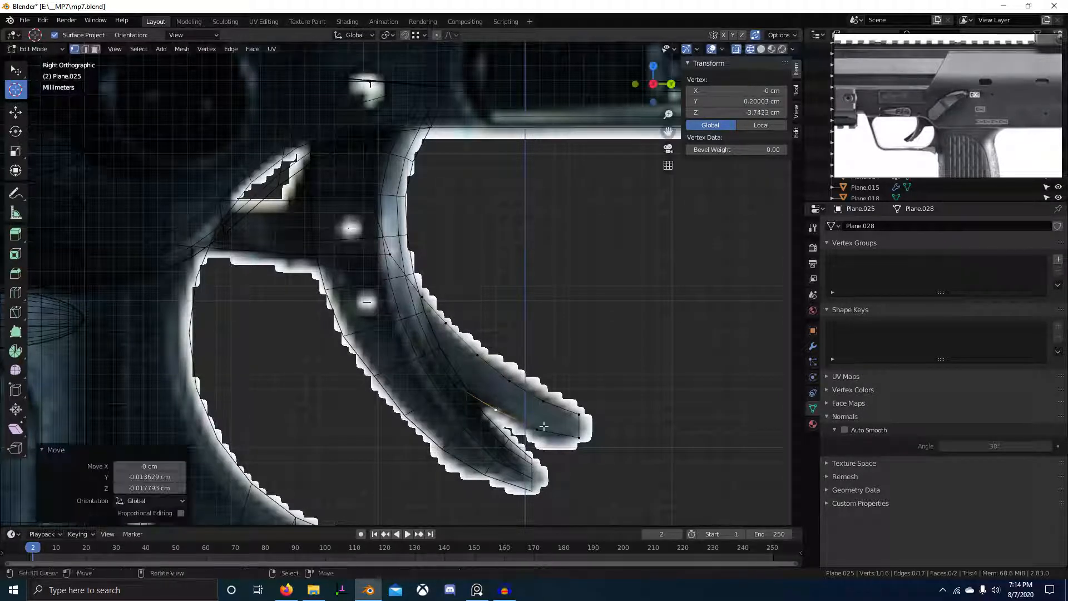
right_click(544, 426)
key(g)
click(553, 407)
Extend the blade's rear outline upward with further extruded vertices to just below the linkage strip.
right_click(452, 387)
key(e)
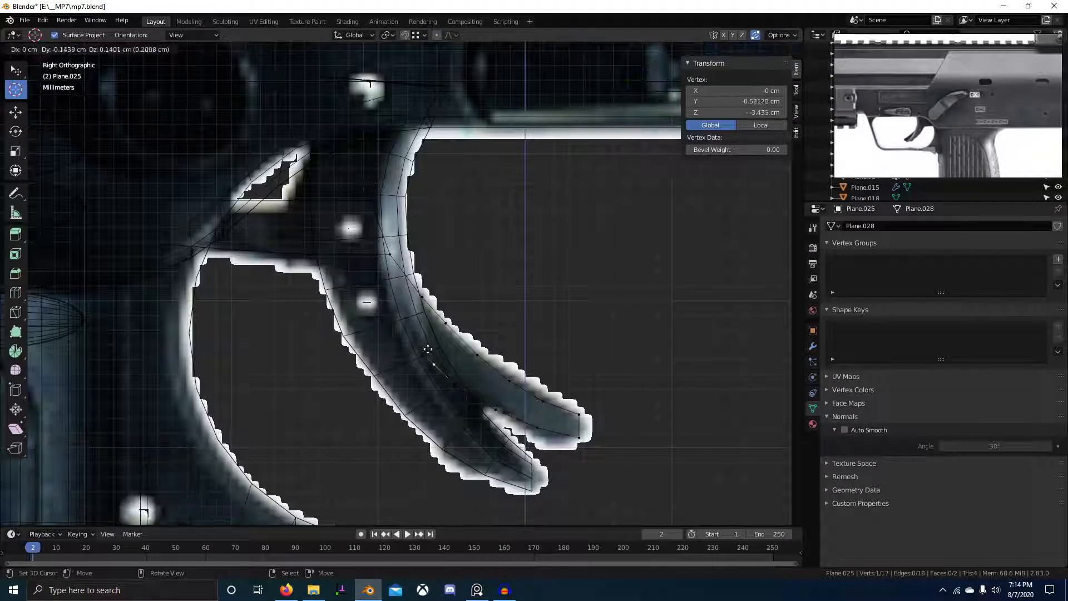
click(398, 332)
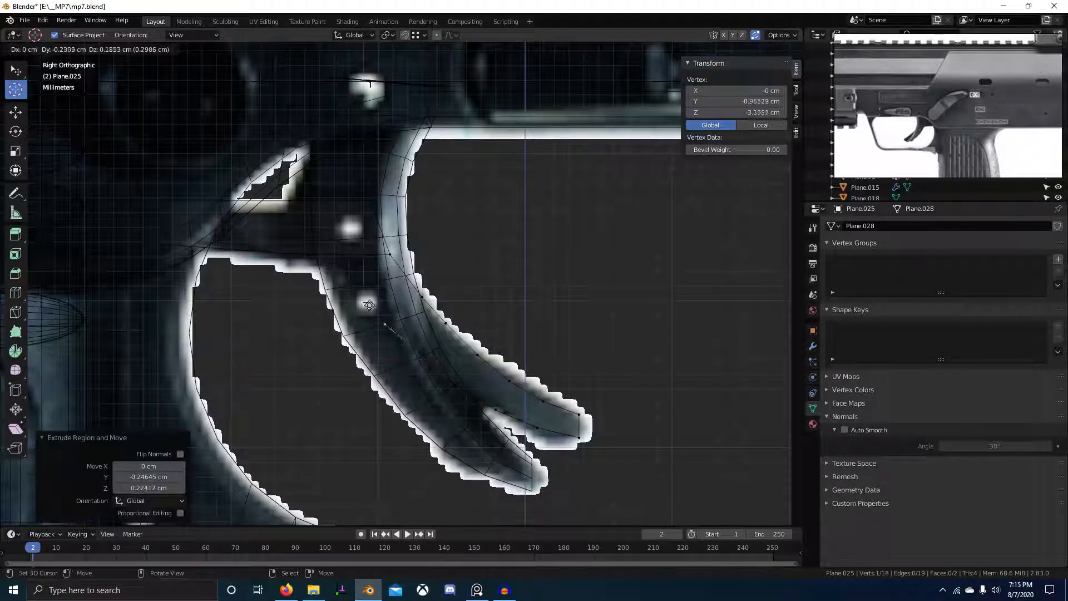
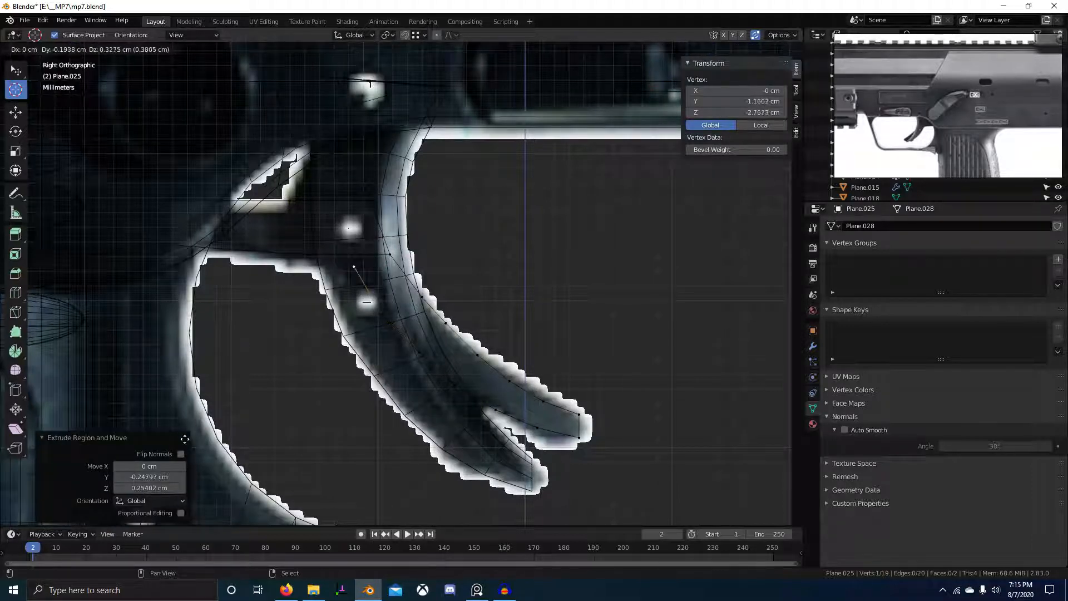
click(347, 258)
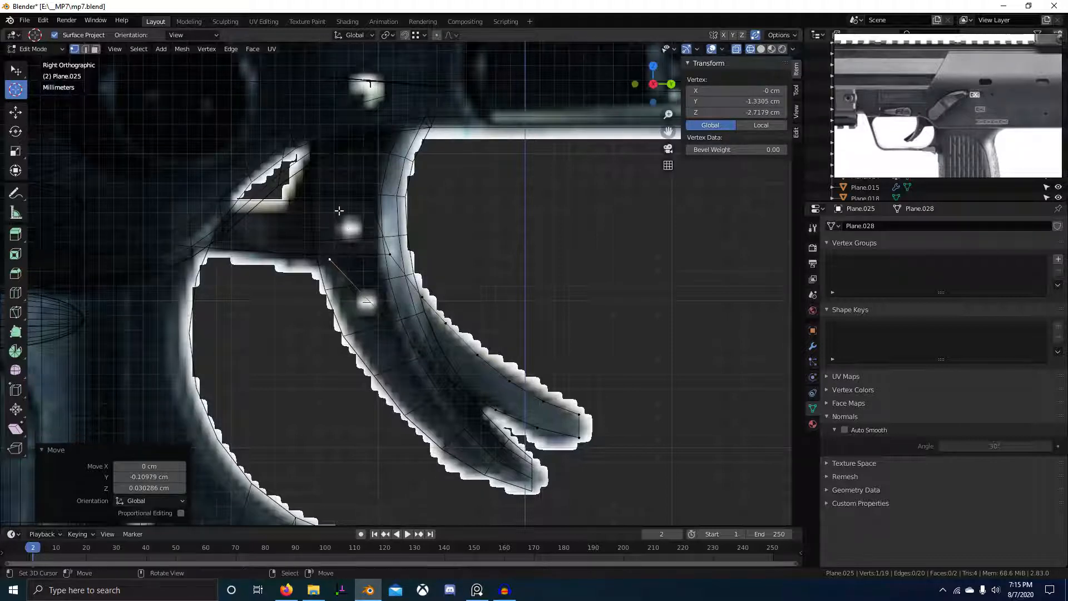
Reposition the rear outline's vertices to smooth its curve between the strip and the blade's underside.
key(g)
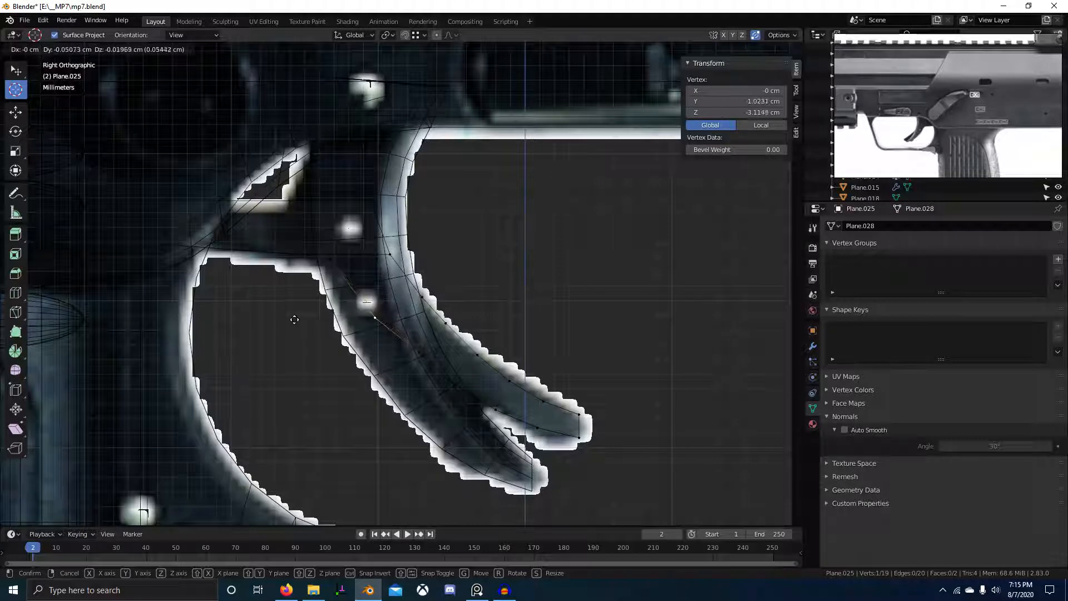
click(293, 340)
key(g)
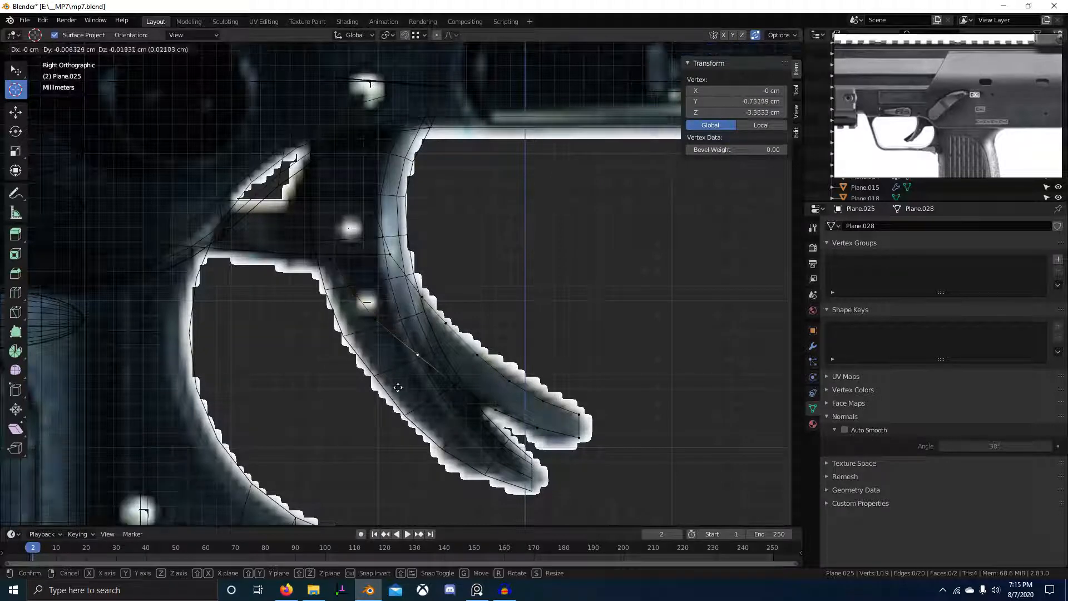
click(448, 387)
key(g)
click(504, 411)
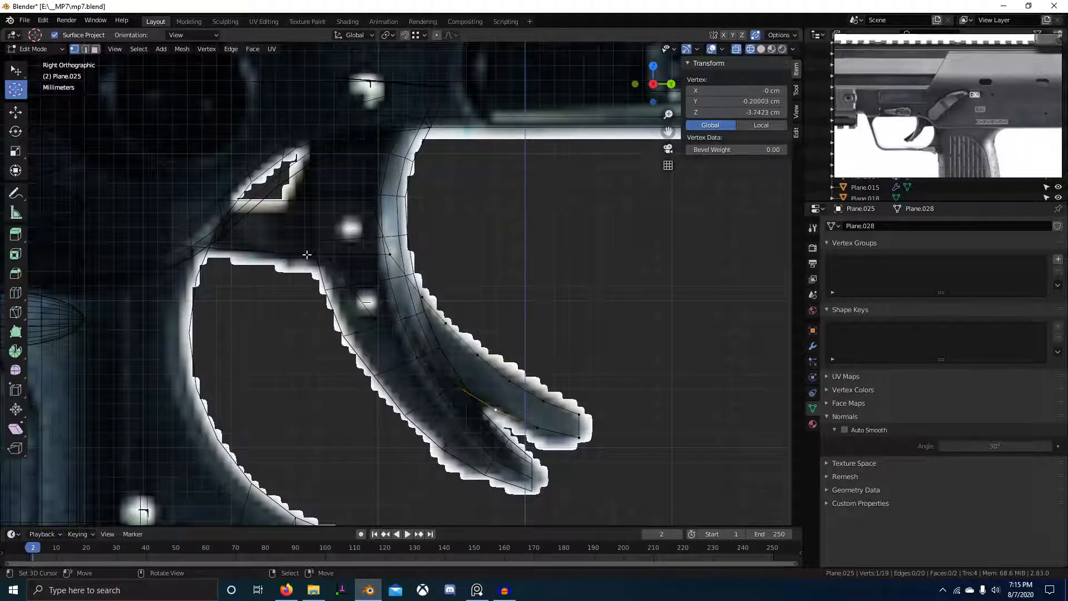
Try to delete the strip's front face, and undo the deletion.
key(3)
right_click(340, 234)
key(x)
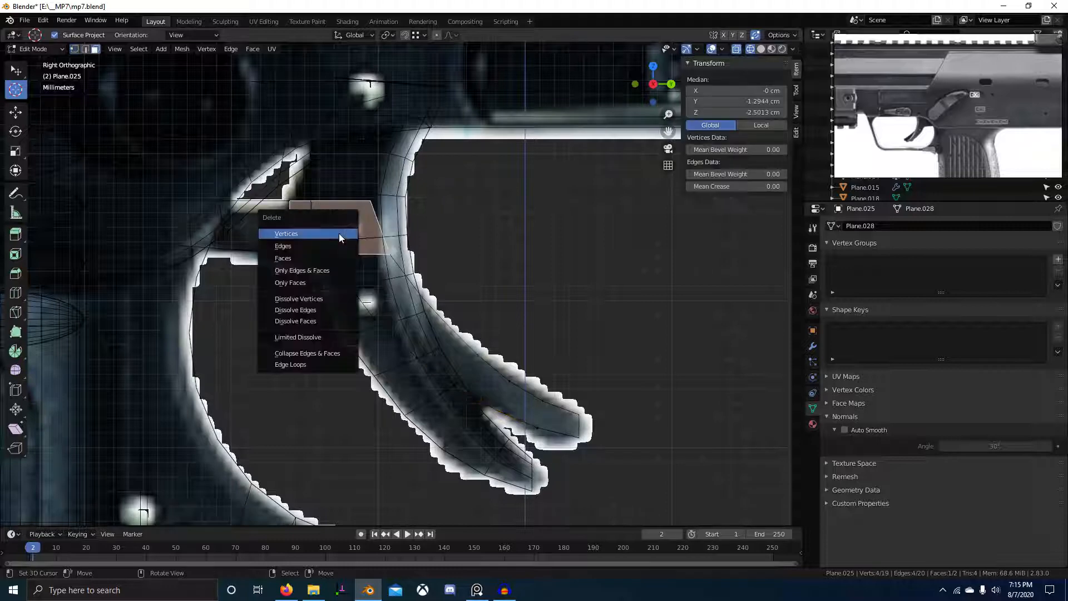
click(335, 281)
key(ctrl+z)
Isolate the linkage mesh in local view with solid shading and delete only the strip's front face, keeping its edges.
scroll(350, 279, down, 2)
middle_drag(351, 278, 301, 278)
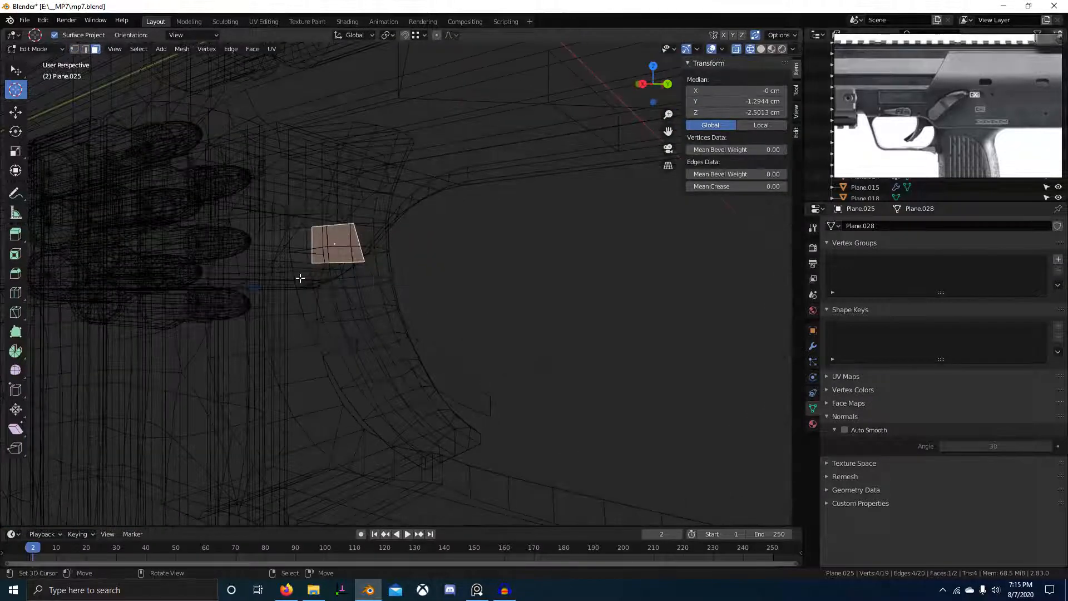
key(shift+z)
key(slash)
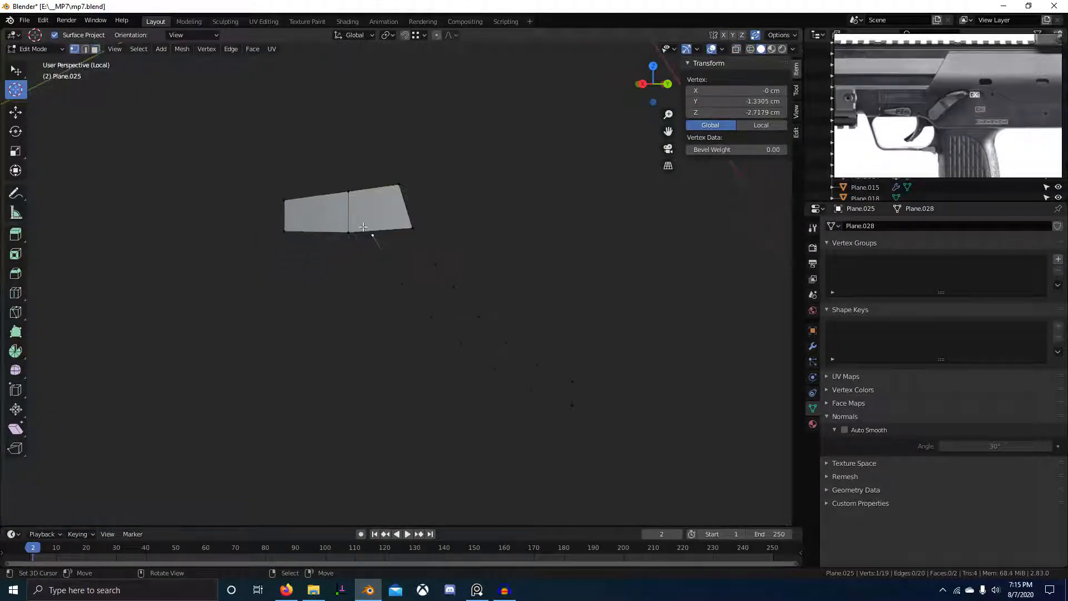
key(3)
right_click(385, 210)
key(x)
click(376, 261)
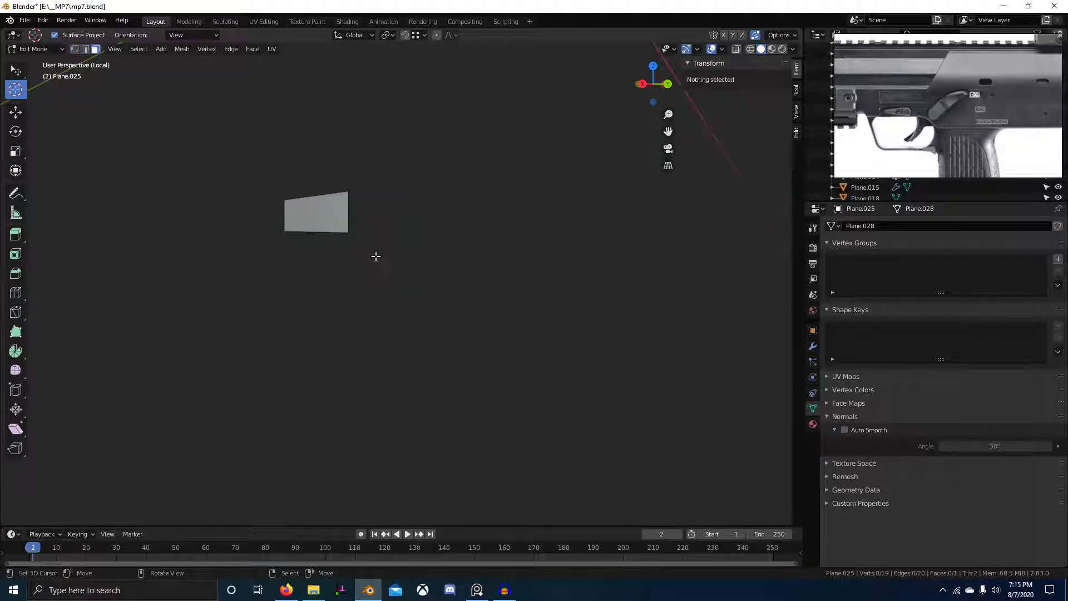
Delete the lower edge left from the removed front face and return to vertex selection.
right_click(392, 225)
key(x)
click(394, 224)
middle_drag(372, 255, 421, 261)
key(1)
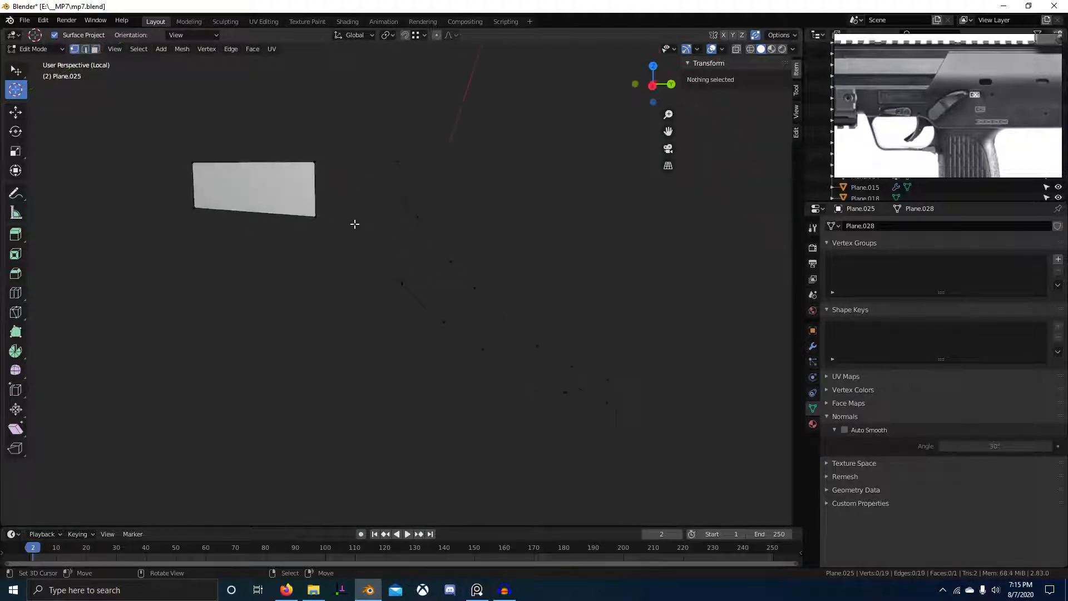
Fill the linkage outline with faces and move the strip's upper end vertex onto the blade's top corner.
right_click(356, 223)
shift+right_click(316, 217)
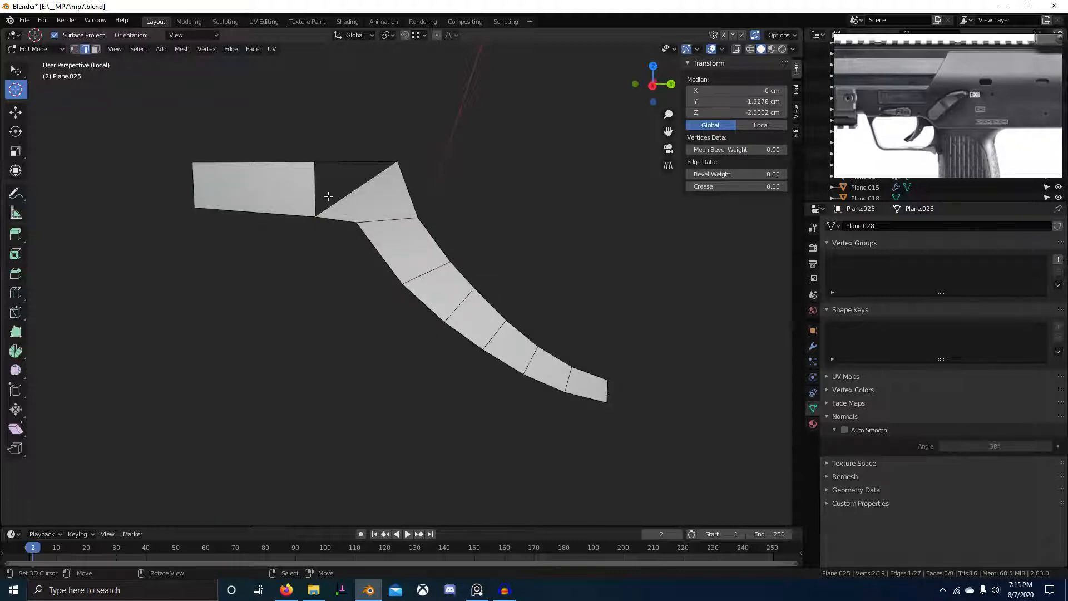
right_click(315, 162)
key(g)
click(391, 162)
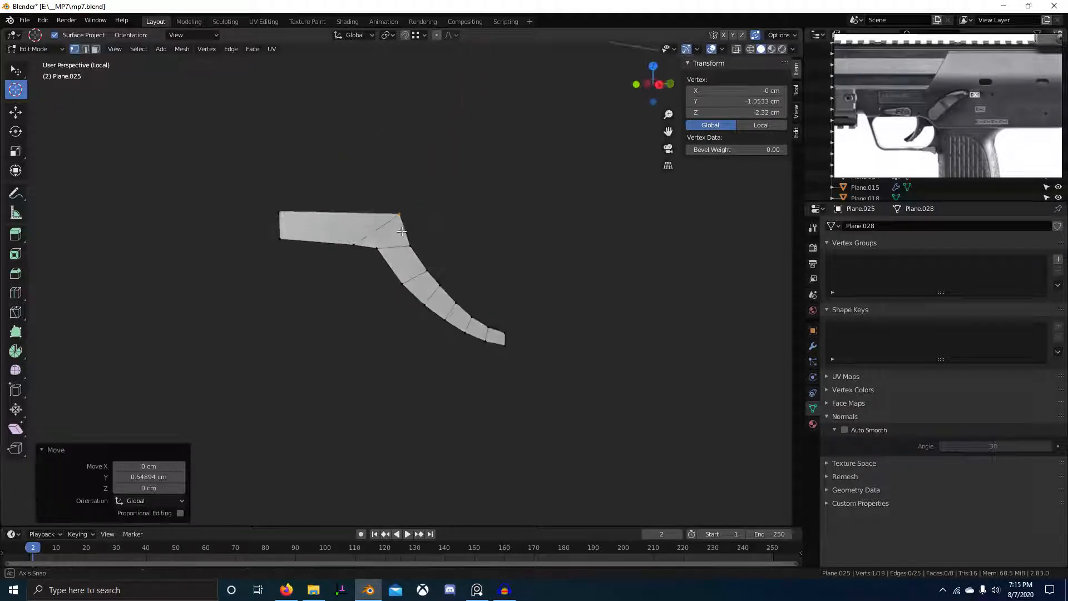
Flatten the whole linkage mesh along X by scaling it to 0, and leave local view.
key(KP_3)
text(as)
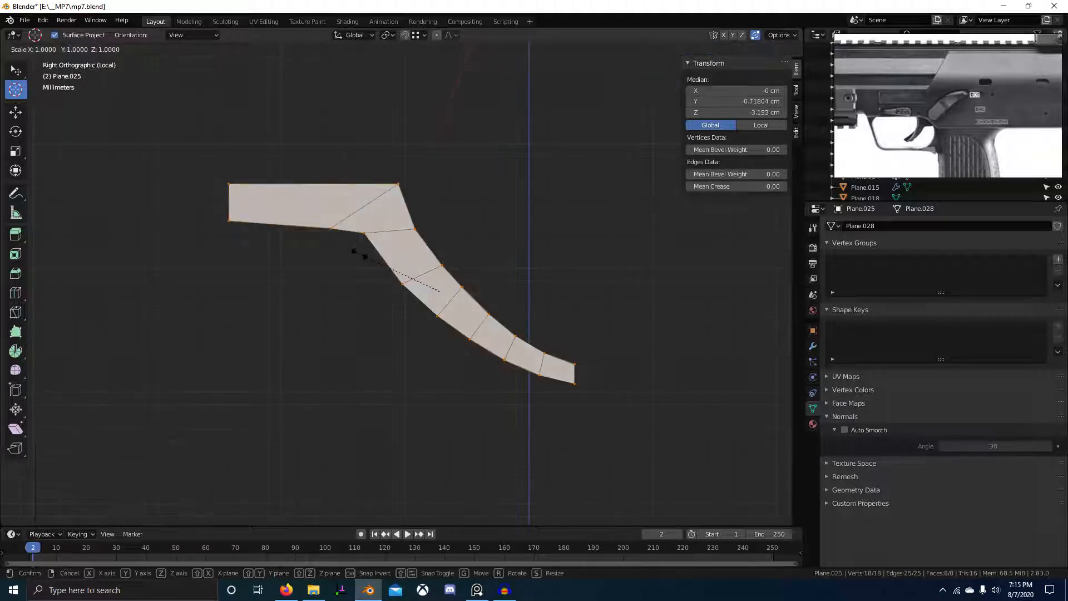
text(0)
key(Return)
scroll(363, 281, down, 2)
middle_drag(363, 282, 284, 300)
key(KP_Divide)
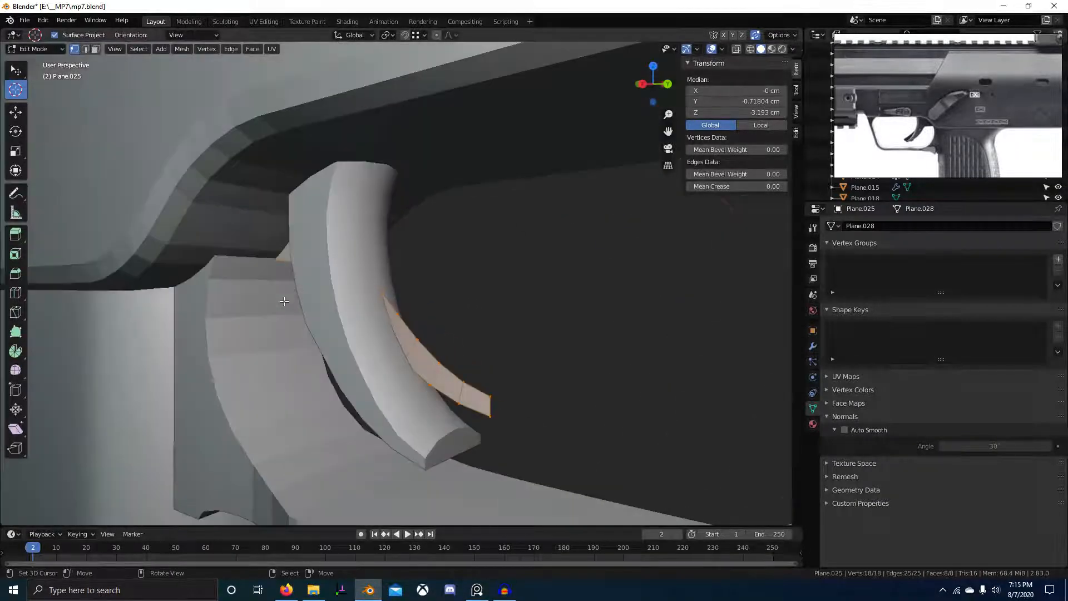
Extrude the linkage faces about 0.198 cm along X to give the safety blade thickness.
scroll(344, 350, up, 2)
middle_drag(343, 350, 313, 364)
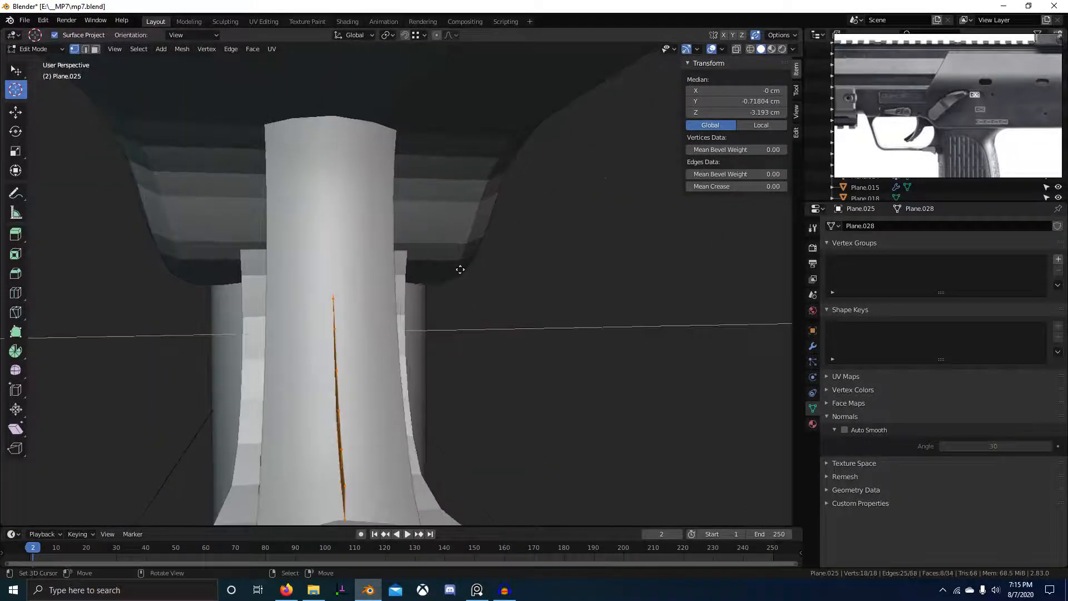
key(e)
key(x)
click(431, 264)
middle_drag(431, 264, 315, 339)
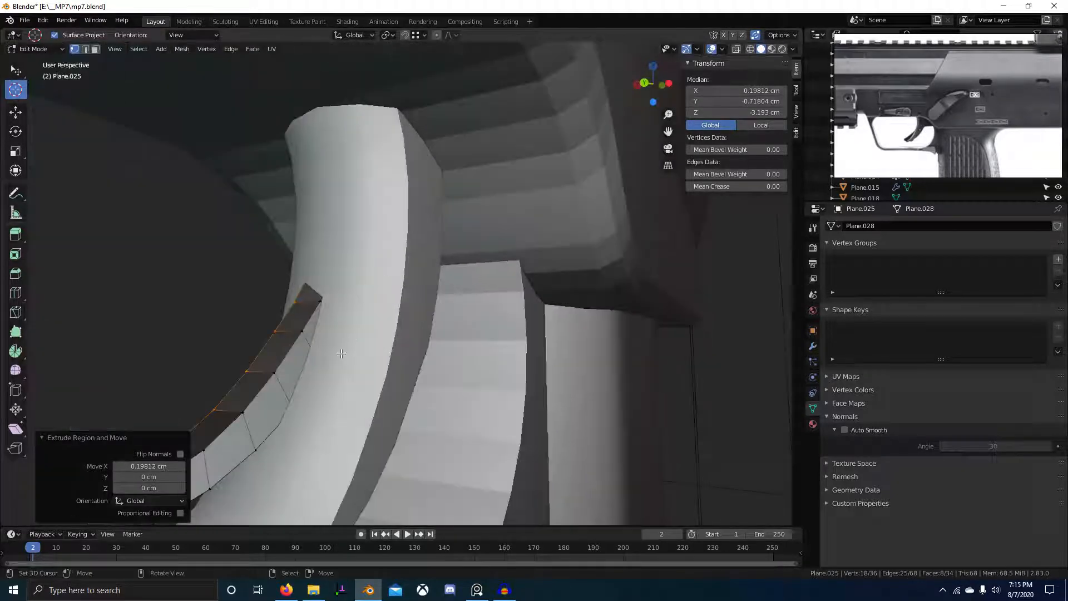
Delete the linkage's faces along the mirror centre plane, selecting them in wireframe from the blade tip to the strip's end.
key(3)
alt+right_click(276, 389)
right_click(189, 480)
key(z)
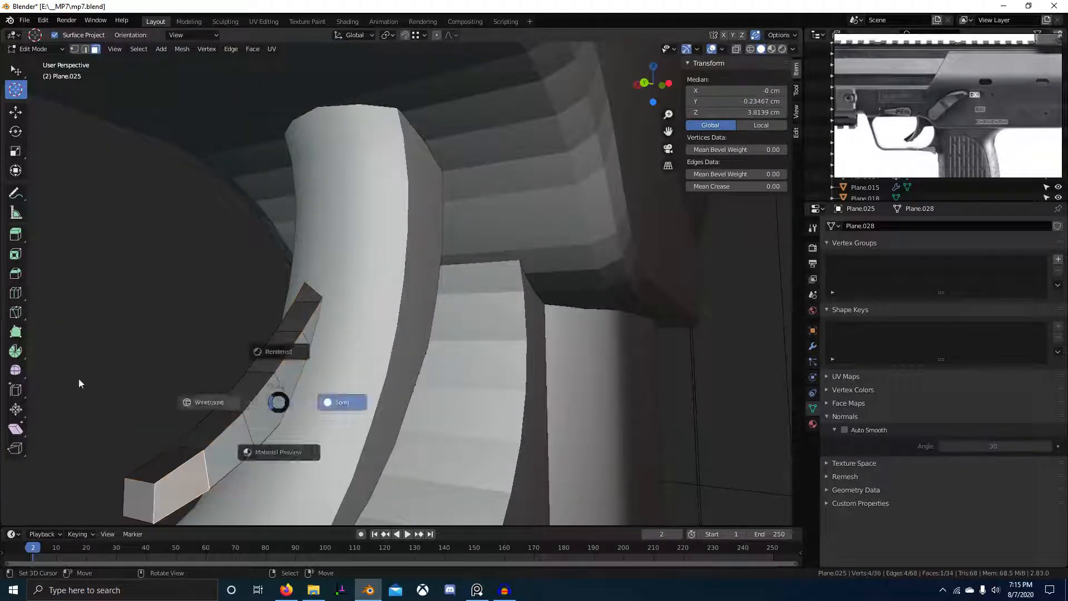
click(78, 380)
ctrl+right_click(428, 260)
mouse_move(400, 272)
middle_down()
mouse_move(645, 235)
mouse_move(618, 318)
middle_up()
key(Escape)
key(x)
key(f)
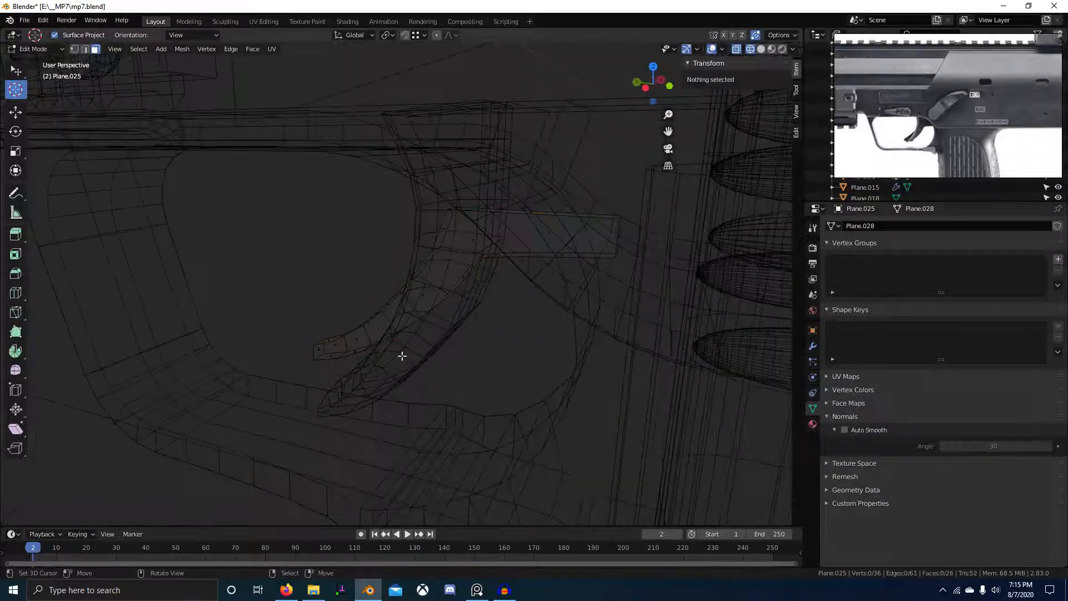
Return to solid shading and recalculate the normals of the whole linkage mesh.
middle_drag(401, 356, 559, 343)
key(z)
click(803, 375)
key(a)
key(shift+n)
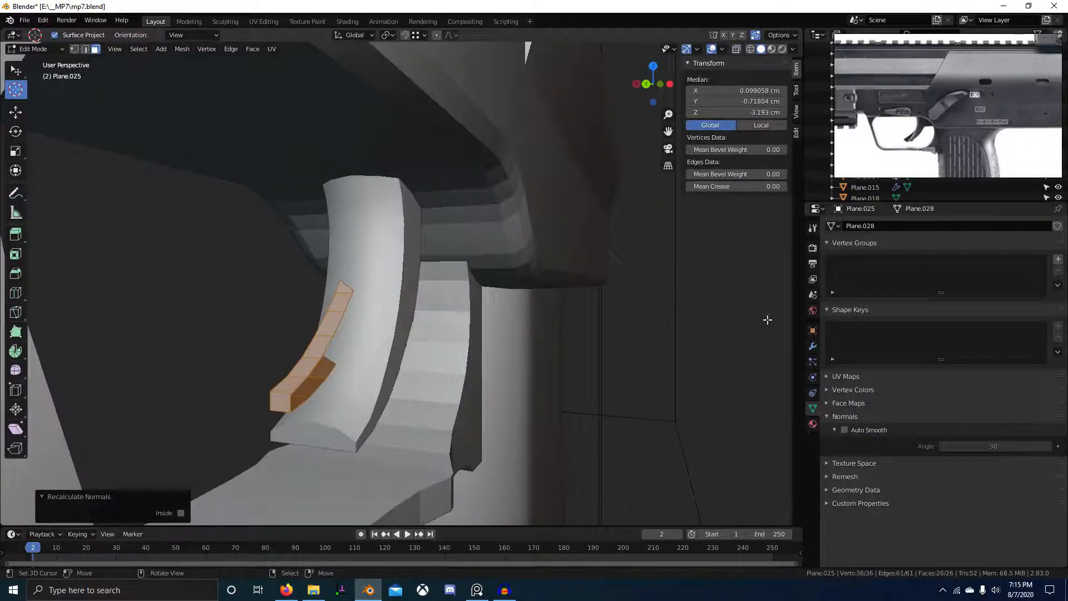
Join the linkage with the mirrored trigger body into one object and open the combined mesh for editing.
click(812, 346)
key(Tab)
click(365, 235)
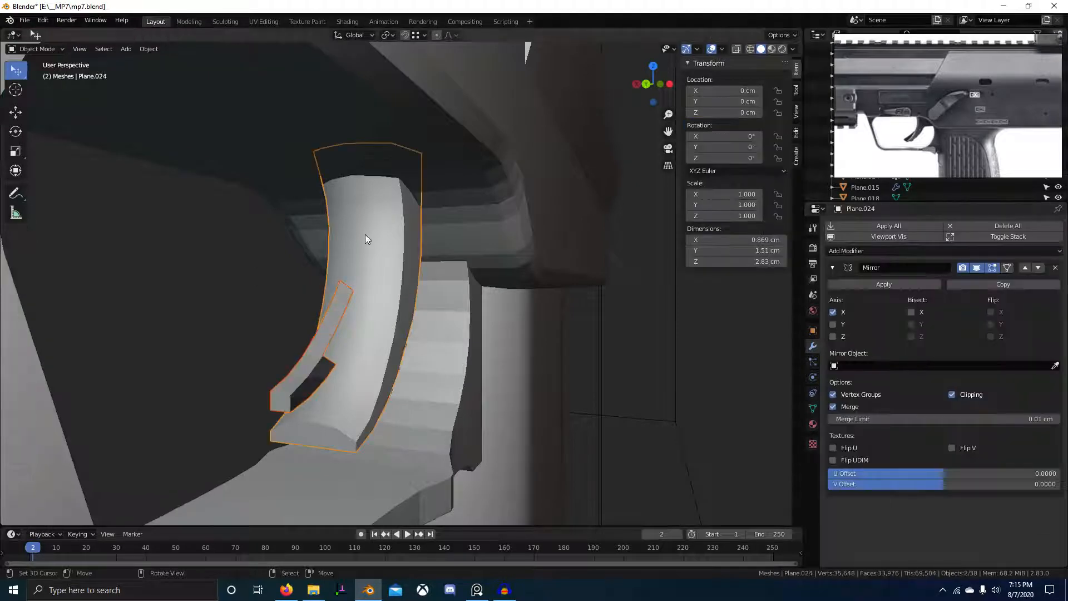
middle_drag(365, 235, 433, 349)
click(348, 220)
key(Tab)
key(Tab)
right_click(350, 261)
key(Tab)
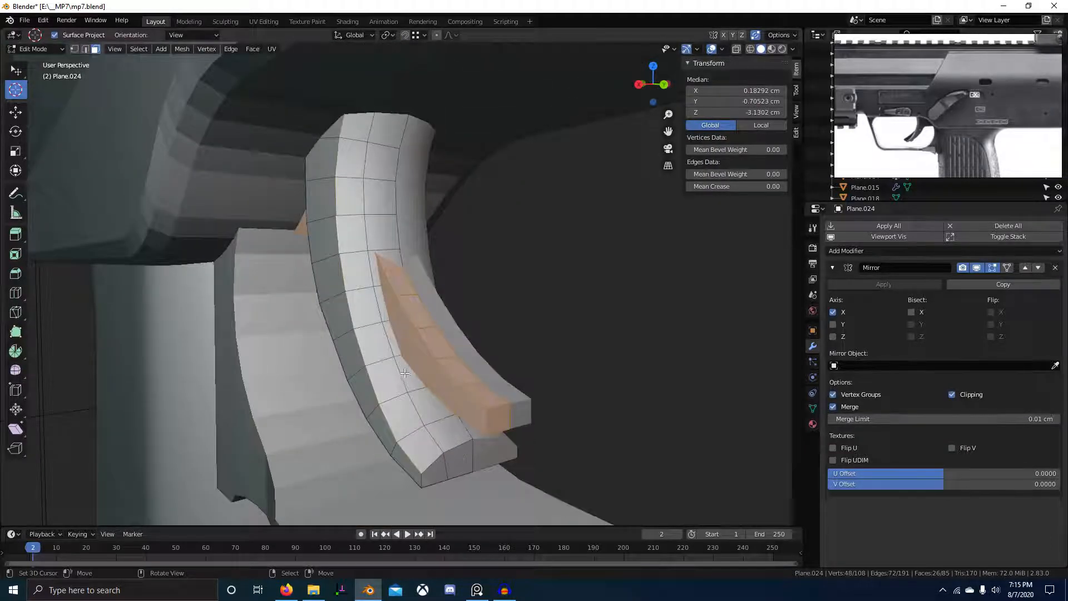
Delete the trigger body's front centre faces from the tip up to just above the safety blade.
right_click(458, 467)
middle_drag(457, 467, 506, 393)
scroll(496, 392, up, 3)
key(alt+z)
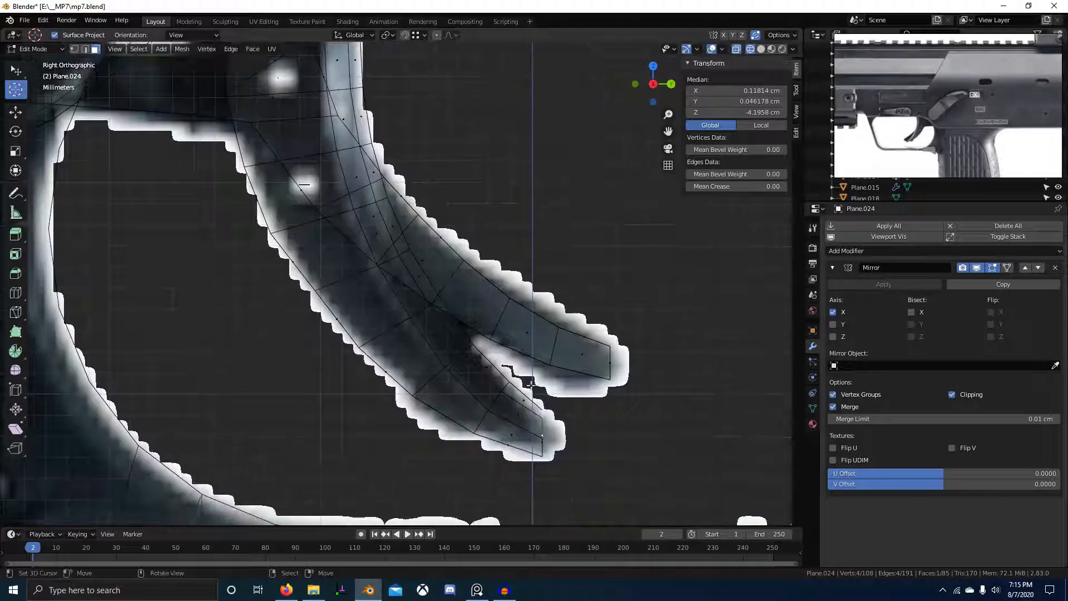
middle_drag(561, 432, 446, 456)
key(shift+z)
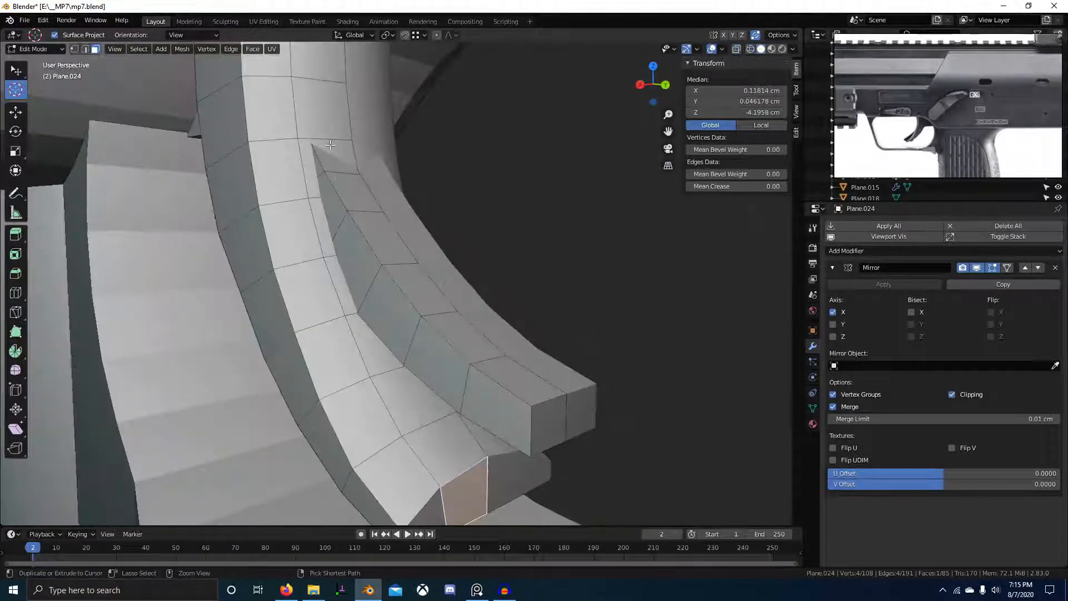
ctrl+right_click(321, 110)
key(shift+z)
key(KP_3)
shift+middle_drag(391, 191, 373, 271)
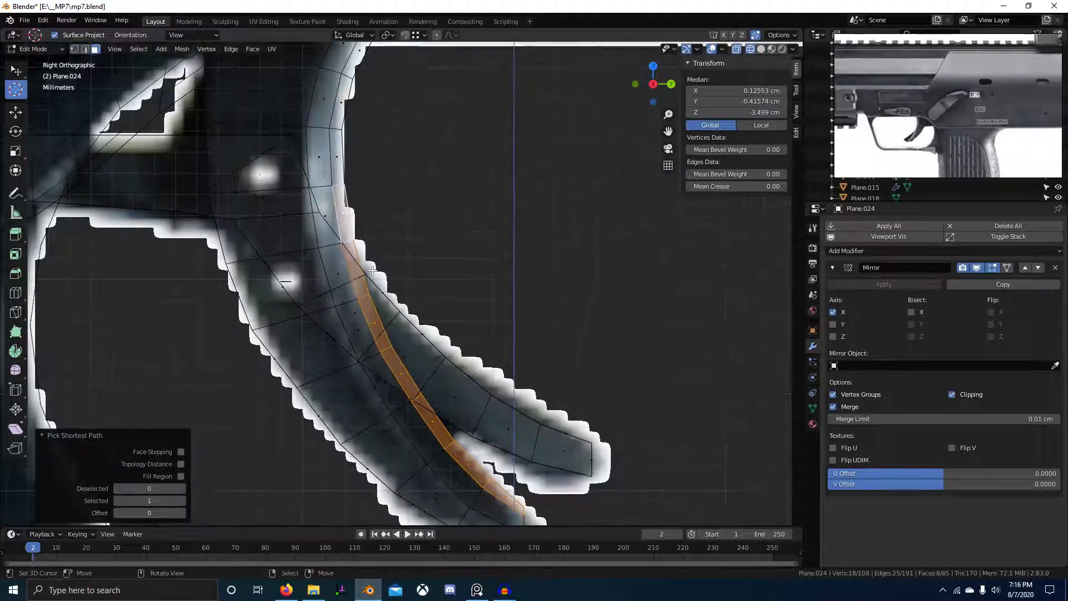
middle_drag(419, 212, 350, 229)
key(shift+z)
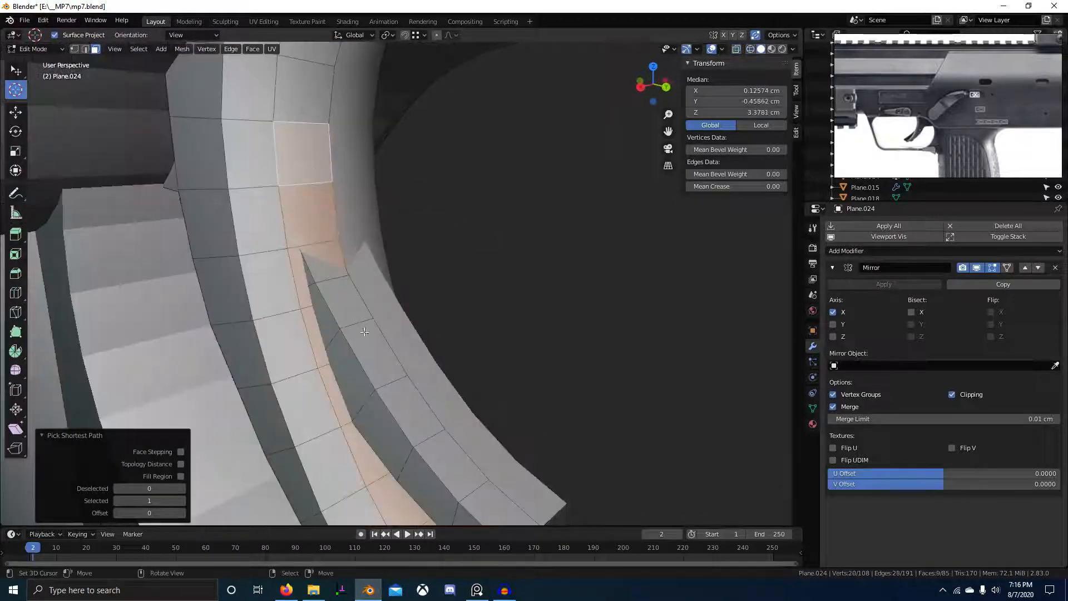
scroll(364, 331, down, 4)
key(x)
click(348, 254)
Delete the trigger body's rear centre faces from the tip to the linkage strip, plus the single face above the strip.
middle_drag(357, 267, 529, 415)
right_click(410, 439)
scroll(410, 439, up, 2)
ctrl+click(345, 175)
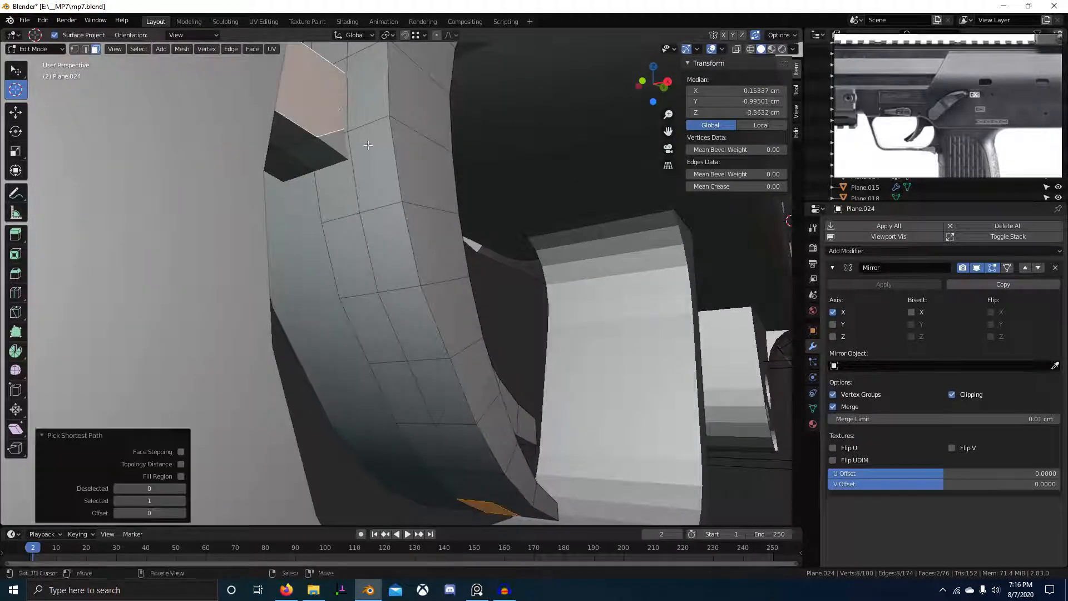
middle_drag(345, 175, 314, 167)
key(x)
click(266, 215)
right_click(307, 146)
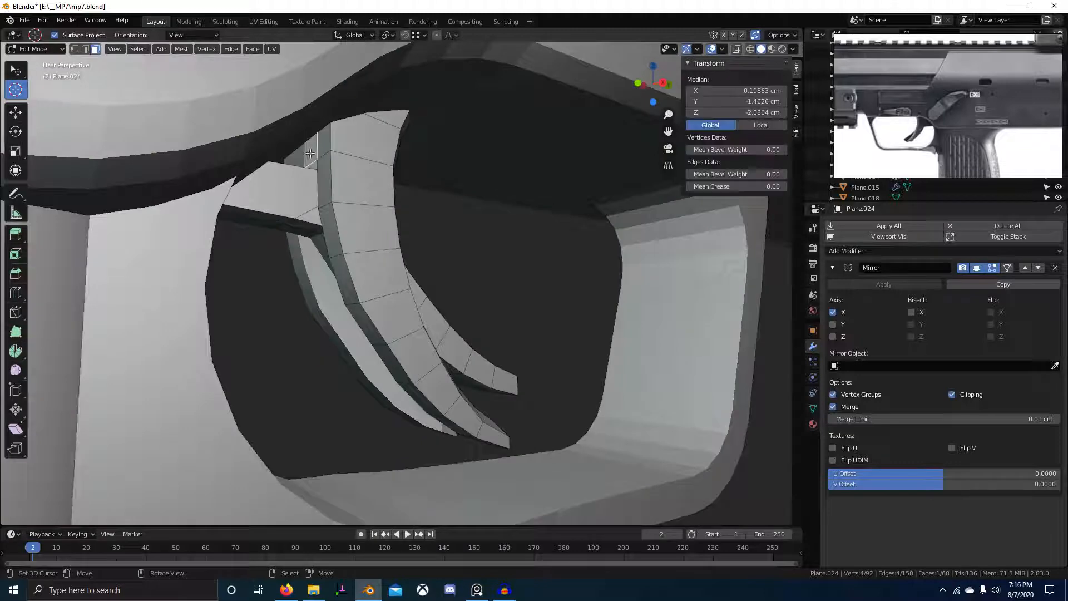
middle_drag(383, 221, 389, 396)
key(x)
click(266, 227)
Select the slot's inner edge and the linkage's outer side vertices in the front wireframe view and scale them along X.
key(2)
alt+right_click(360, 348)
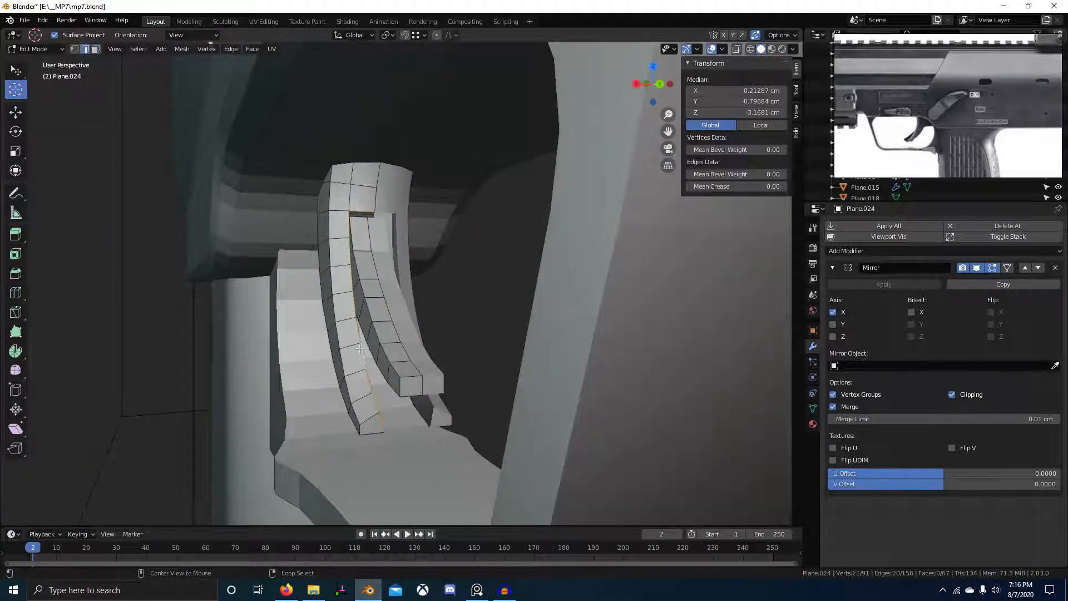
key(KP_1)
key(shift+z)
key(1)
key(alt+a)
key(b)
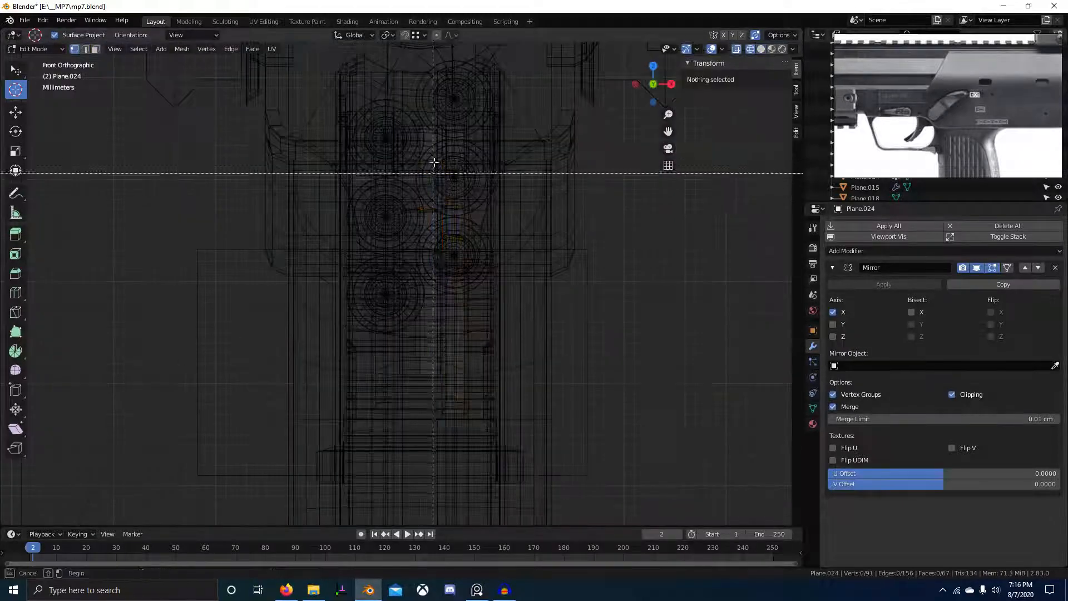
drag(450, 494, 450, 494)
key(alt+b)
key(alt+b)
drag(444, 92, 434, 149)
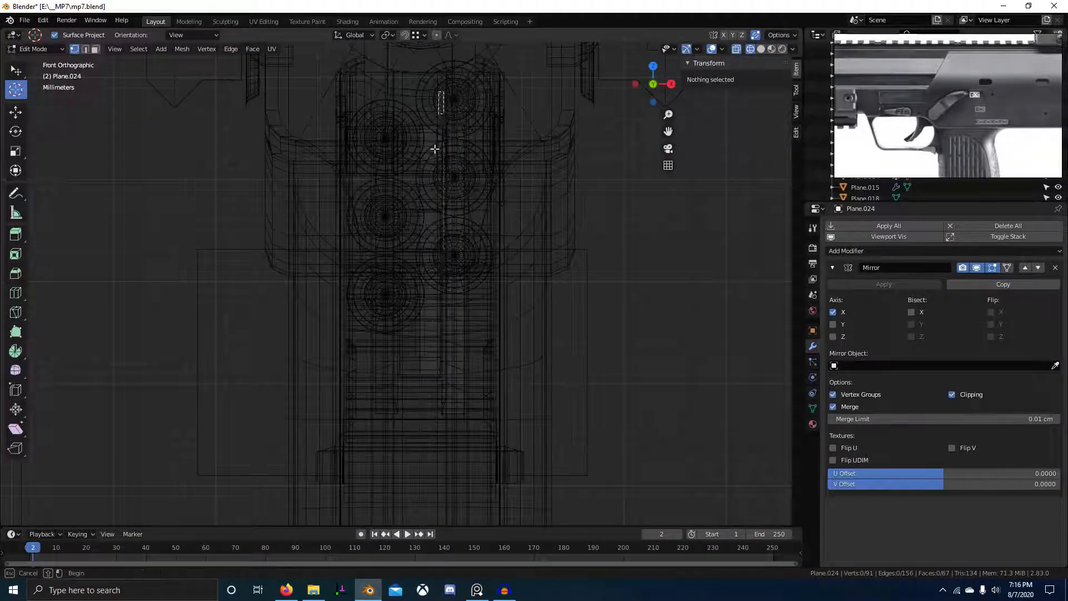
drag(448, 474, 448, 475)
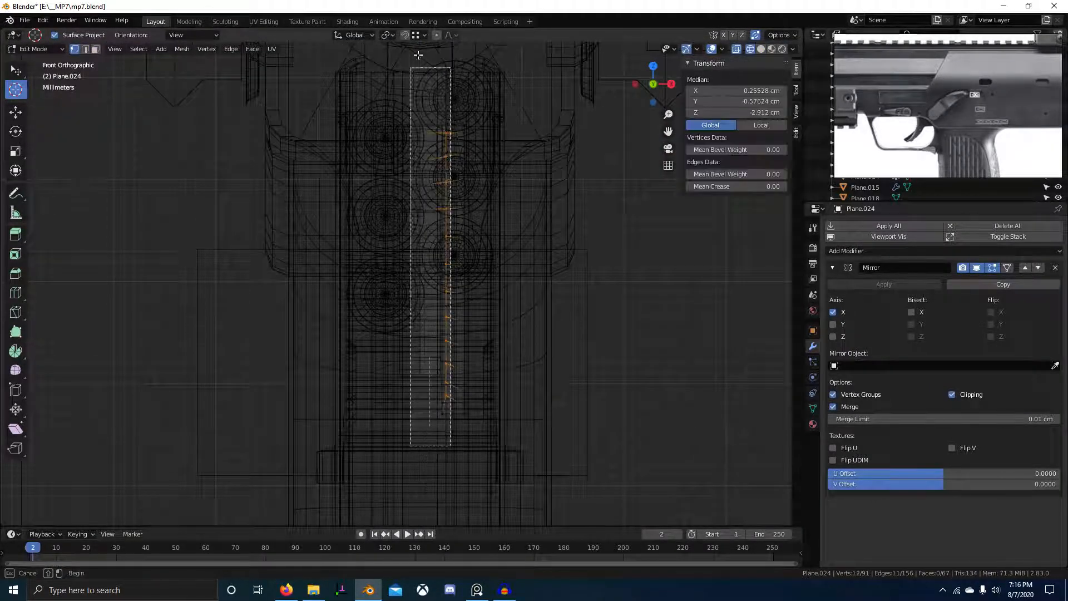
key(s)
key(x)
key(Return)
Scale the selected slot and linkage vertices by 1.226 along X in solid shading to adjust the gap between them.
mouse_move(412, 392)
middle_down()
mouse_move(546, 396)
mouse_move(430, 379)
mouse_move(429, 350)
mouse_move(392, 420)
middle_up()
key(shift+z)
scroll(432, 352, up, 4)
key(s)
key(x)
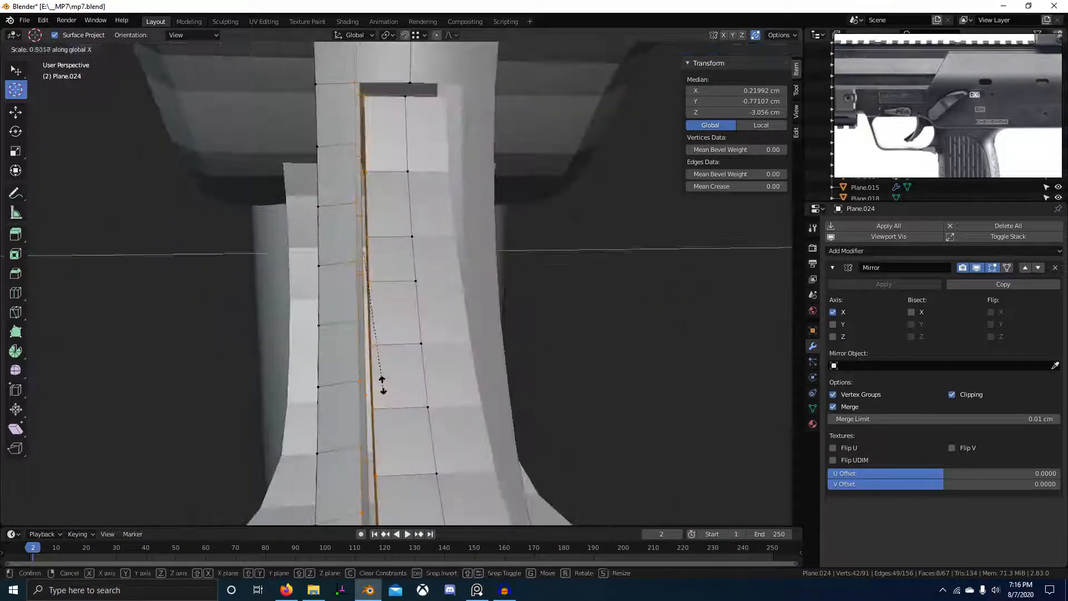
click(366, 293)
middle_drag(366, 294, 444, 409)
click(386, 341)
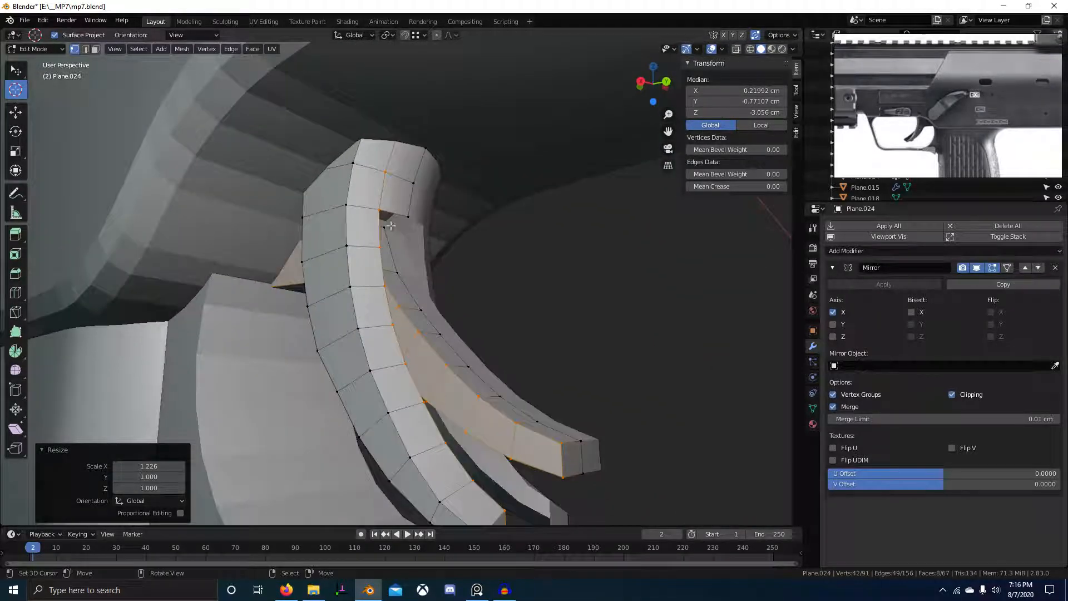
Isolate the trigger in local view, select all geometry linked to its body and hide the linkage.
key(KP_Divide)
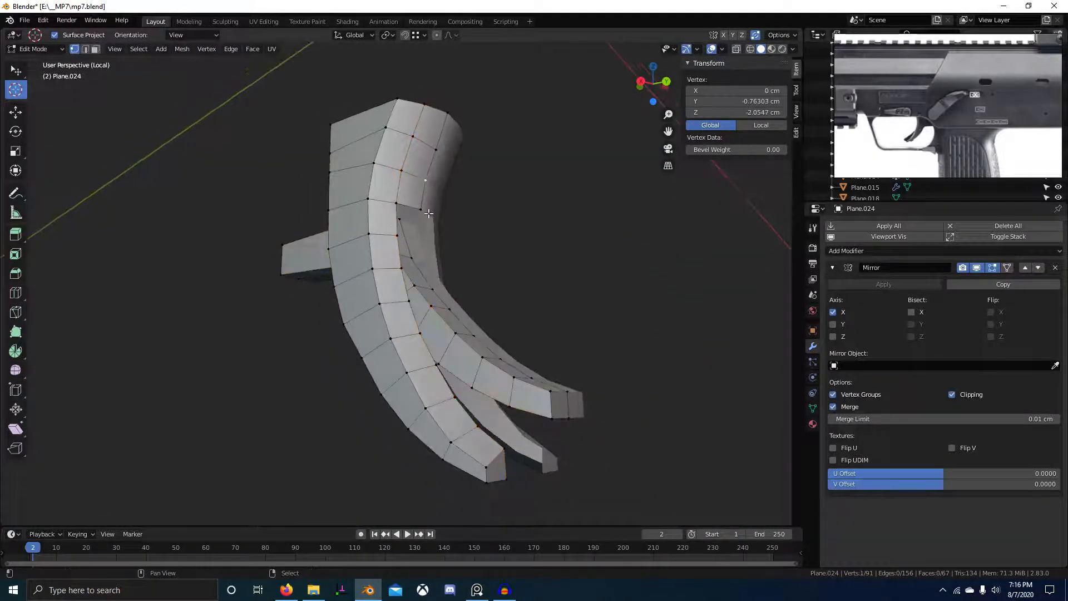
key(ctrl+l)
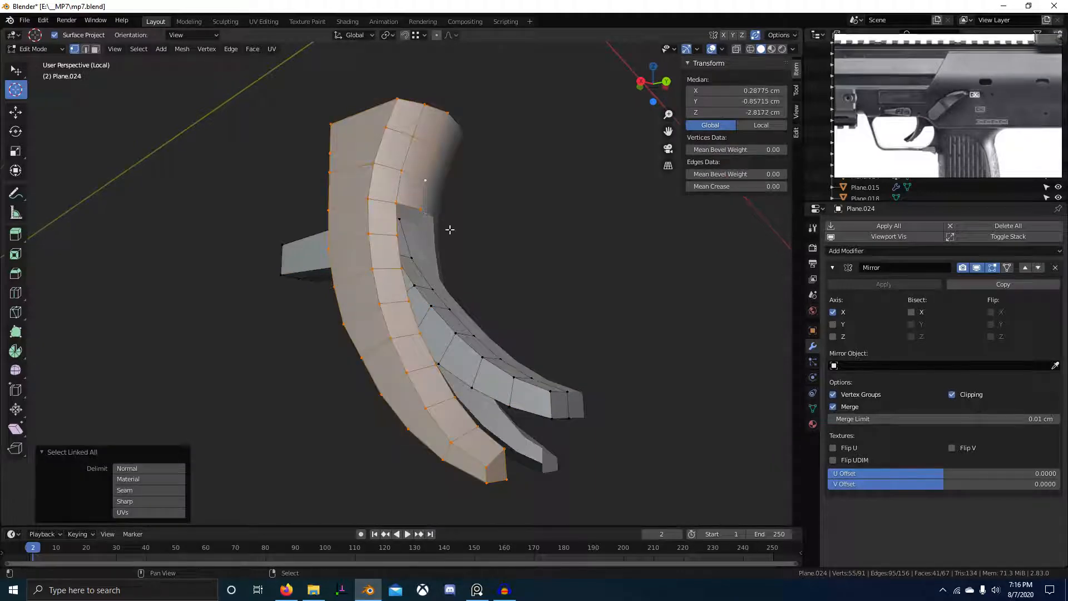
key(shift+h)
scroll(450, 229, up, 2)
middle_drag(450, 229, 388, 199)
Fill the open inner side wall and upper end of the trigger's slot with faces.
key(2)
right_click(394, 206)
scroll(393, 205, down, 2)
scroll(388, 199, up, 2)
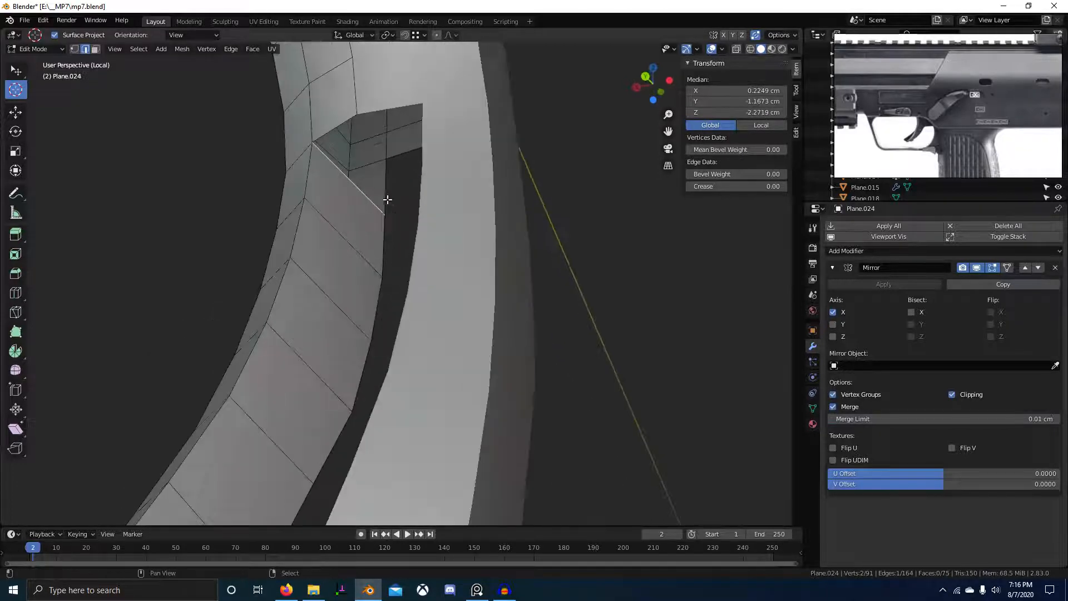
middle_drag(383, 311, 371, 174)
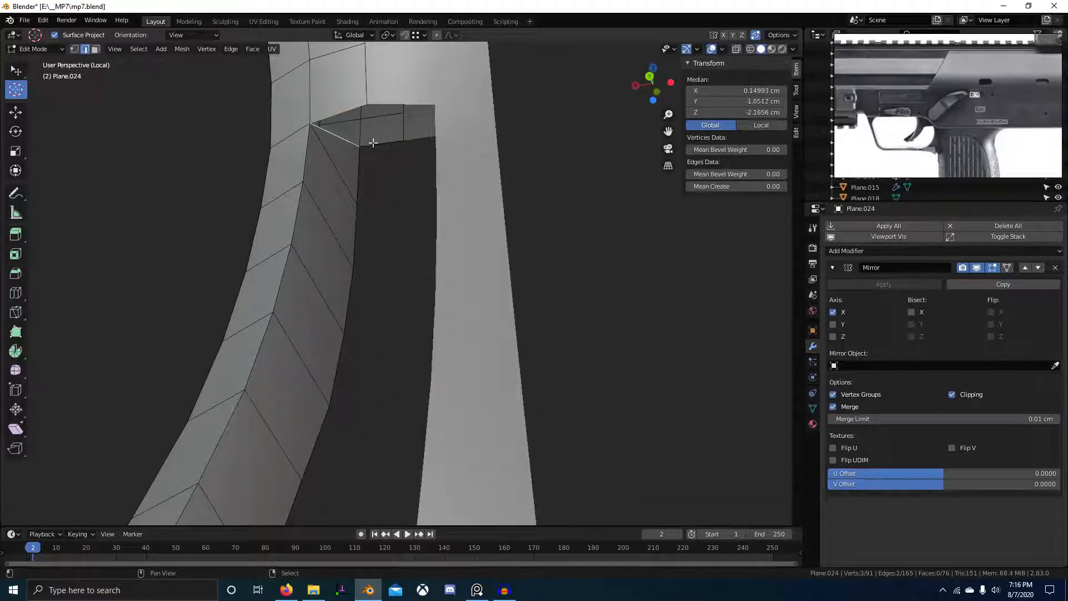
scroll(420, 236, down, 2)
middle_drag(420, 236, 386, 227)
scroll(443, 208, up, 2)
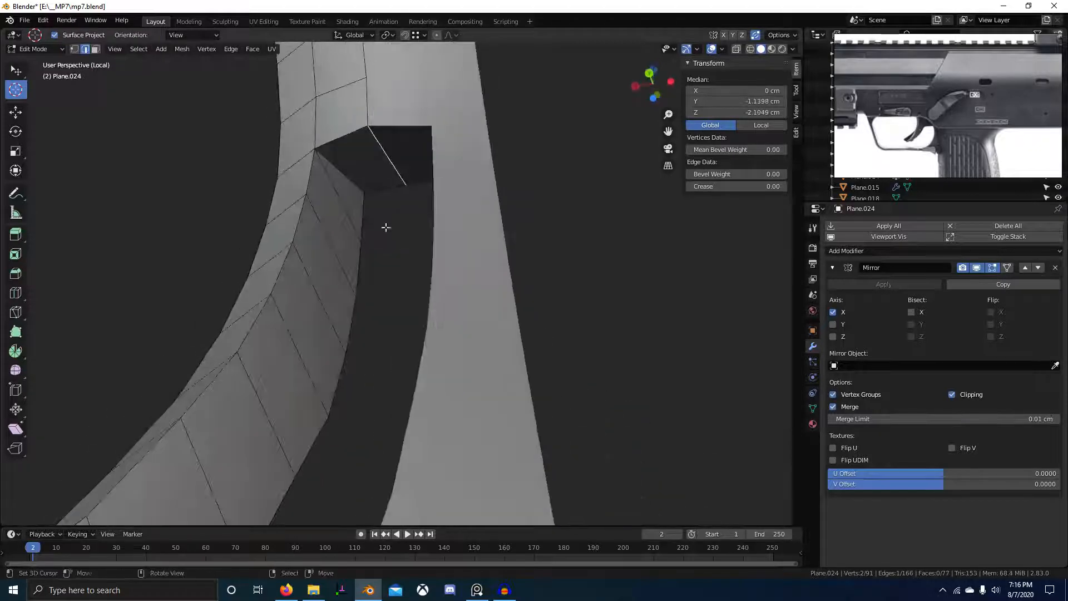
Leave local view, reveal the hidden linkage and deselect everything in the trigger mesh.
scroll(372, 233, down, 2)
key(l)
key(alt+a)
scroll(357, 241, down, 2)
key(KP_Divide)
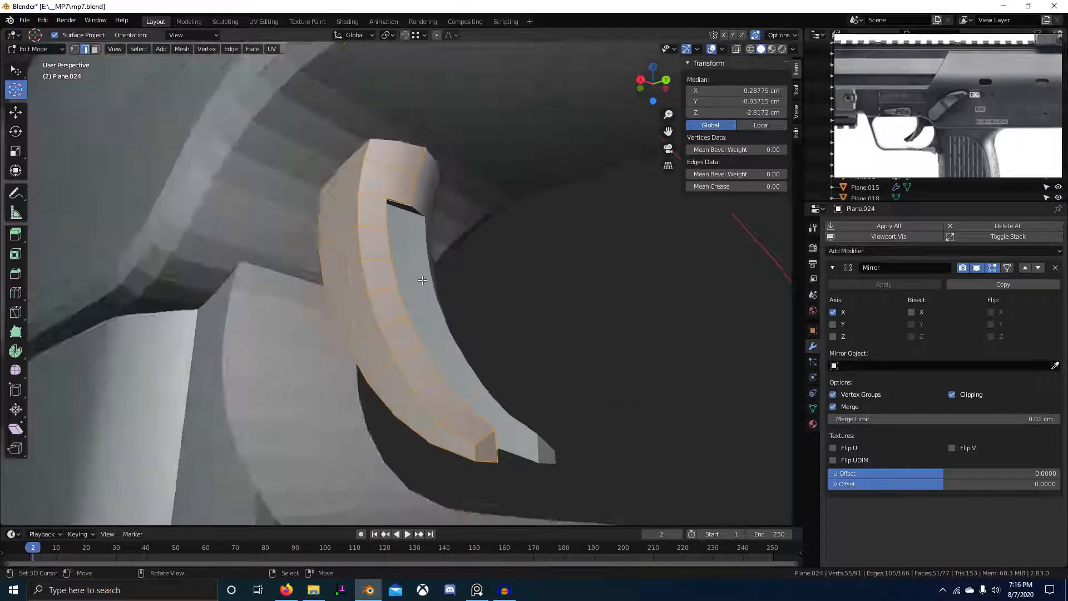
scroll(311, 279, up, 2)
middle_drag(312, 278, 445, 406)
scroll(357, 311, down, 2)
scroll(534, 420, down, 5)
scroll(462, 330, up, 4)
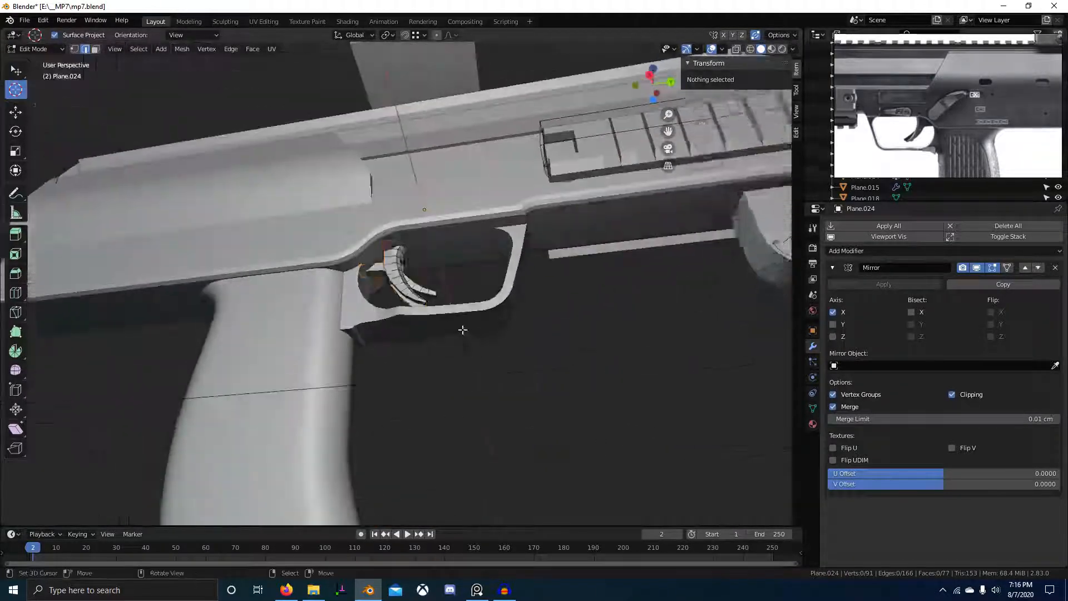
Return to object mode, switch to the right side view and save the file.
key(Tab)
key(KP_3)
key(ctrl+s)
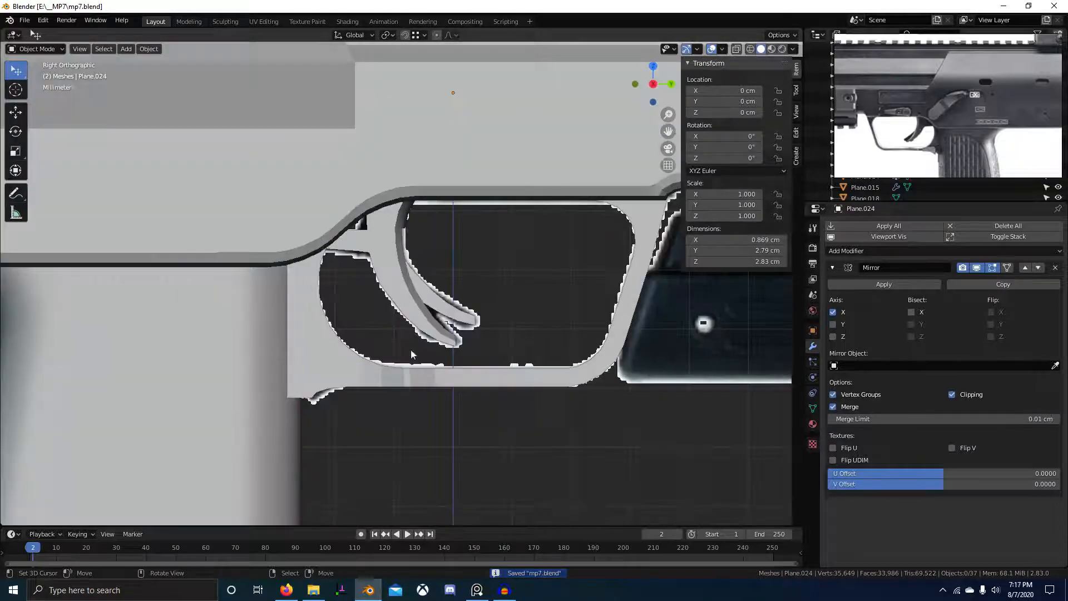
Switch to wireframe, select the round pin object ahead of the trigger guard and open its mesh for editing.
scroll(411, 349, down, 4)
shift+middle_drag(494, 273, 346, 319)
scroll(423, 311, up, 1)
shift+middle_drag(506, 305, 574, 307)
key(z)
scroll(482, 240, up, 4)
shift+middle_drag(482, 240, 395, 286)
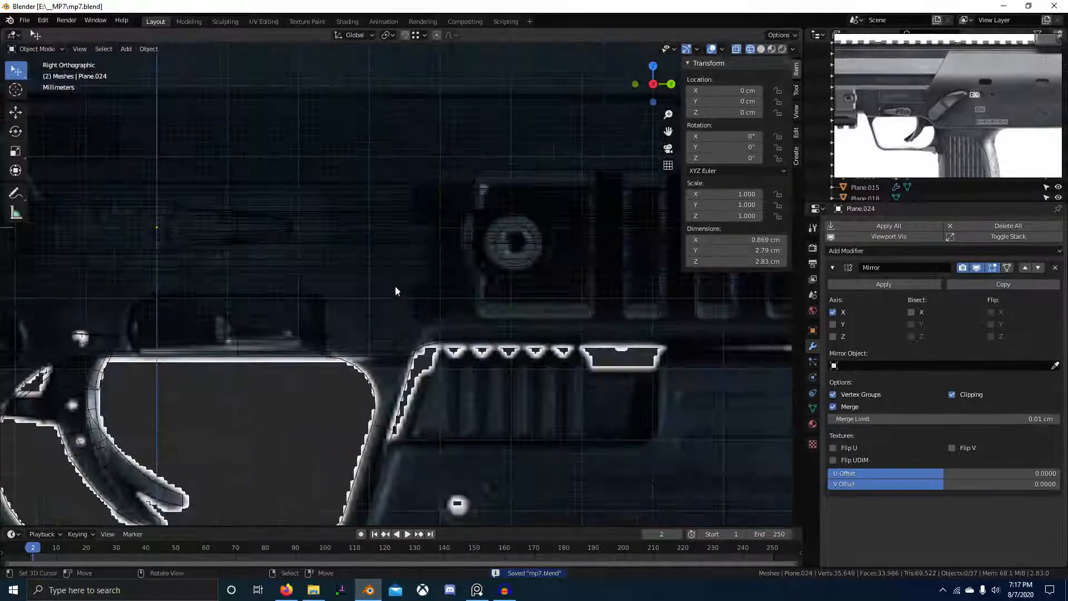
click(526, 210)
click(589, 219)
click(535, 198)
click(533, 201)
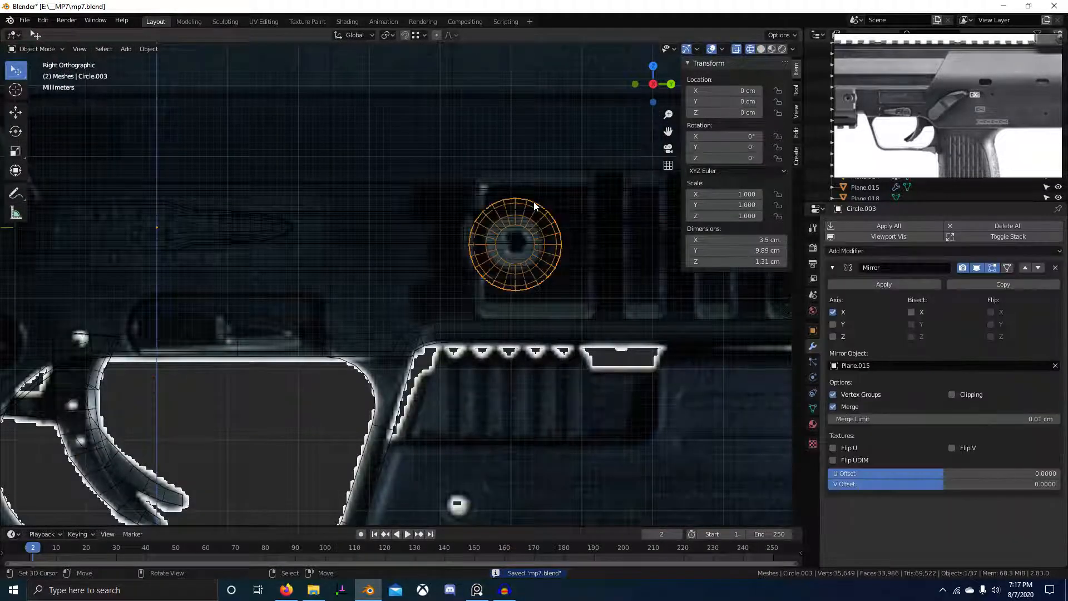
key(Tab)
Duplicate the outer edge ring of the round pin, scale the copy to 0.179 and place it over the trigger's upper pin dot.
scroll(533, 201, up, 2)
shift+middle_drag(533, 202, 441, 274)
alt+click(437, 283)
scroll(436, 284, down, 4)
key(g)
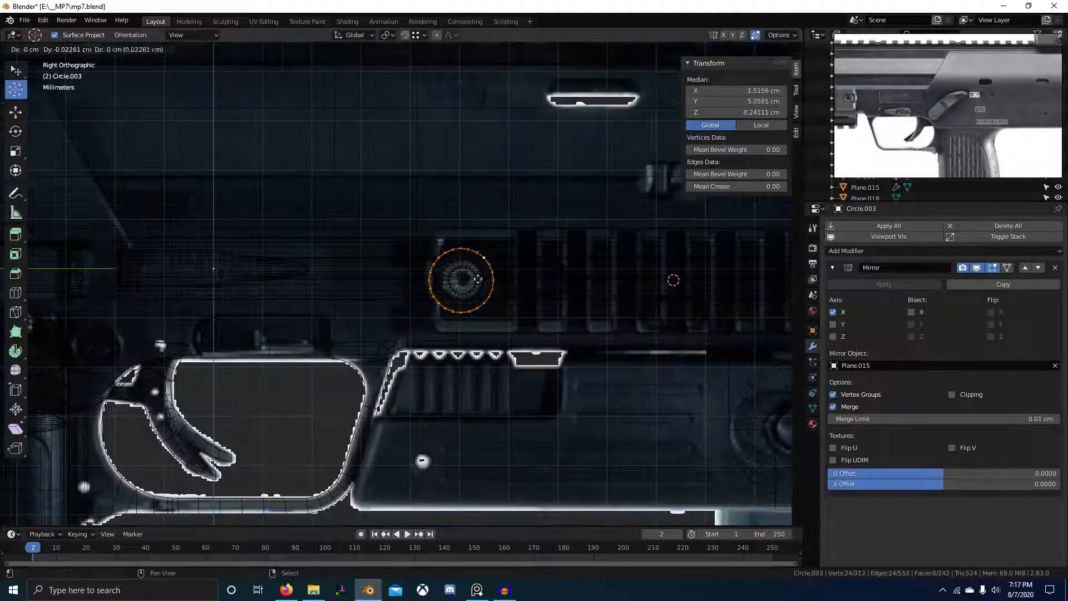
click(150, 424)
scroll(149, 424, up, 2)
shift+middle_drag(124, 426, 400, 352)
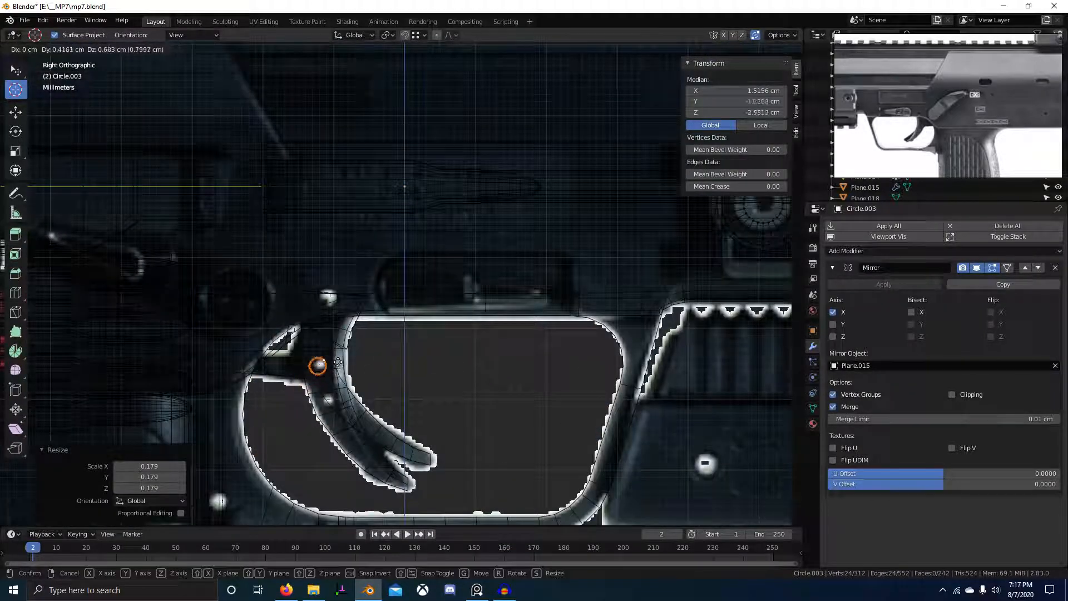
scroll(337, 377, up, 3)
scroll(404, 382, up, 2)
Return to solid shading, fill the small ring with a face and separate it into its own object.
key(z)
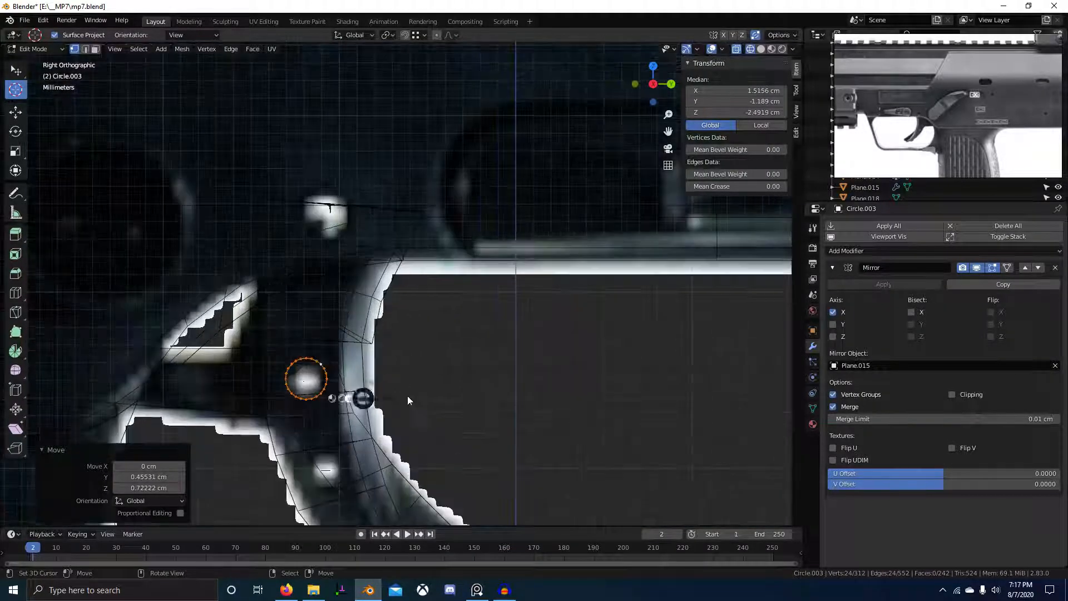
click(410, 397)
middle_drag(409, 397, 324, 376)
key(Tab)
key(Tab)
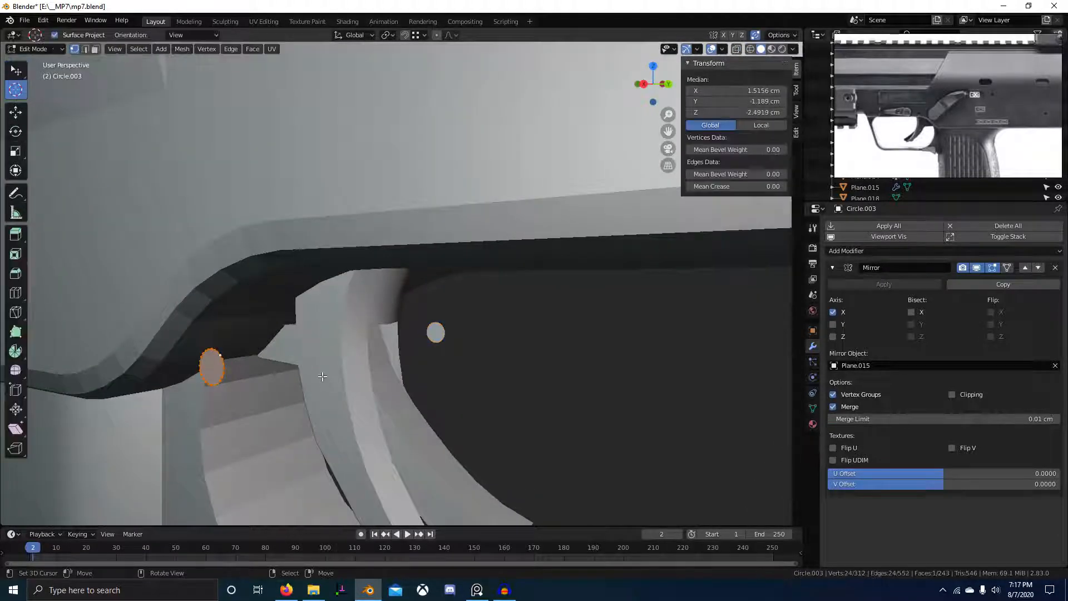
key(p)
click(323, 376)
Open the separated disc's mesh and scale it to 0.829 to match the pin dot in the right side view.
key(Tab)
right_click(222, 369)
key(Tab)
key(a)
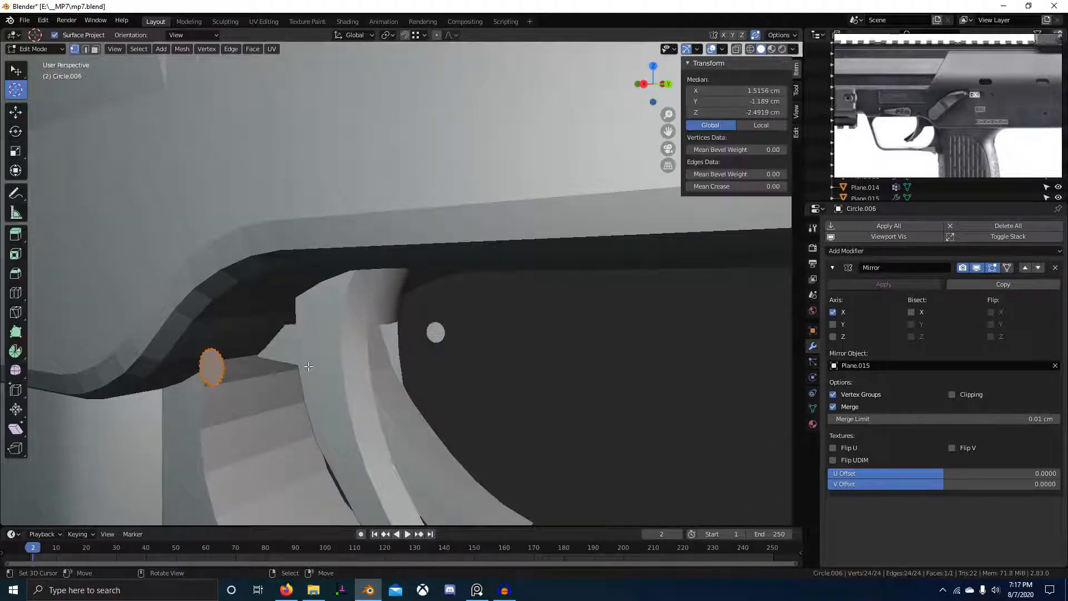
key(KP_3)
key(shift+z)
scroll(423, 400, up, 3)
key(s)
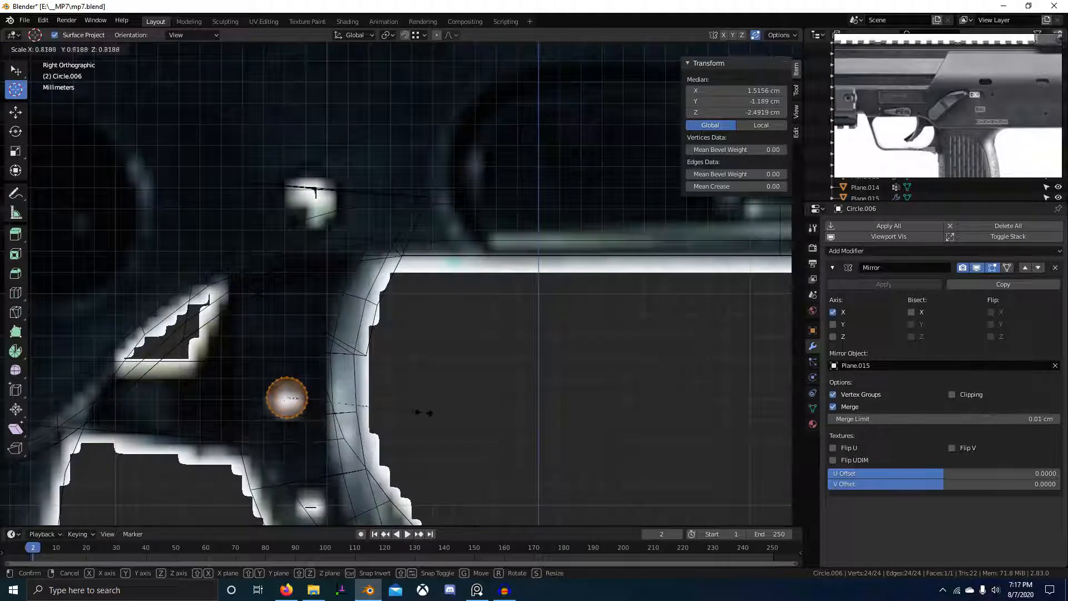
click(424, 413)
Move the disc inward along X until it sits at the trigger's side surface.
mouse_move(332, 417)
shift+middle_down()
mouse_move(395, 357)
mouse_move(319, 434)
mouse_move(239, 364)
shift+middle_up()
key(shift+z)
key(g)
key(x)
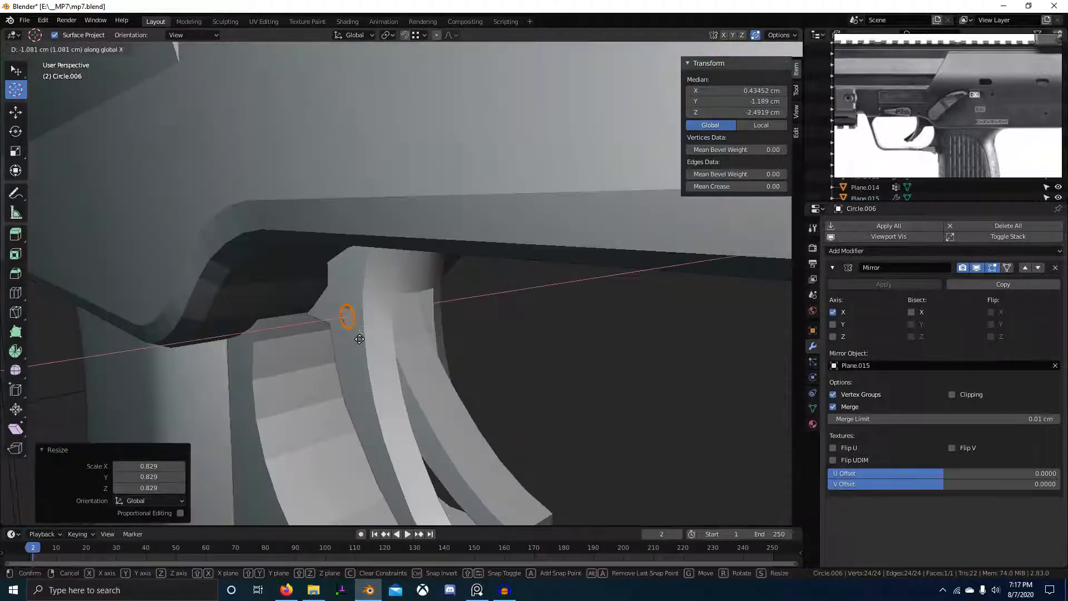
click(359, 339)
middle_drag(360, 338, 348, 317)
Extrude the disc along X, enlarge the new ring to 1.339, delete only its face and pull the ring back along X.
key(e)
key(x)
click(344, 367)
key(s)
click(366, 372)
key(x)
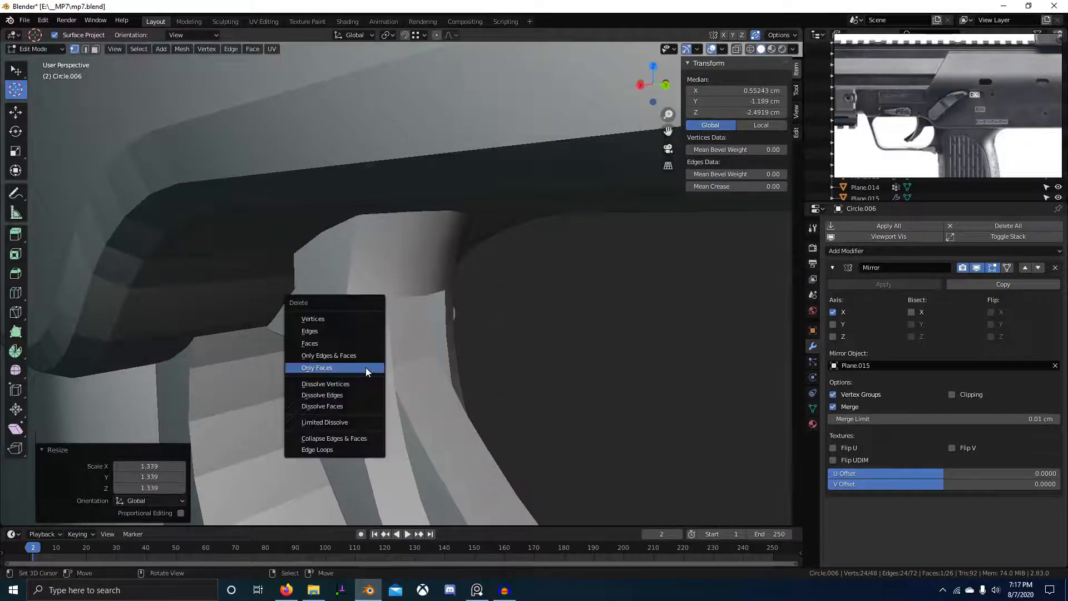
click(365, 367)
key(g)
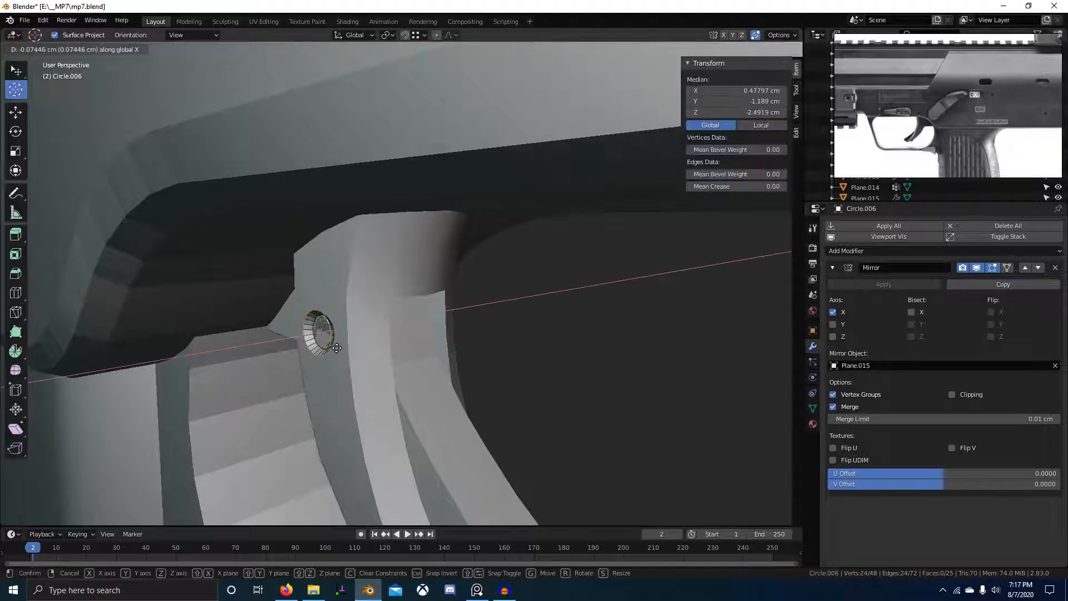
click(335, 347)
Check the outer ring against the reference dot, and shift the whole pin mesh about 0.008 cm along X onto the trigger's side.
key(KP_3)
scroll(404, 374, up, 3)
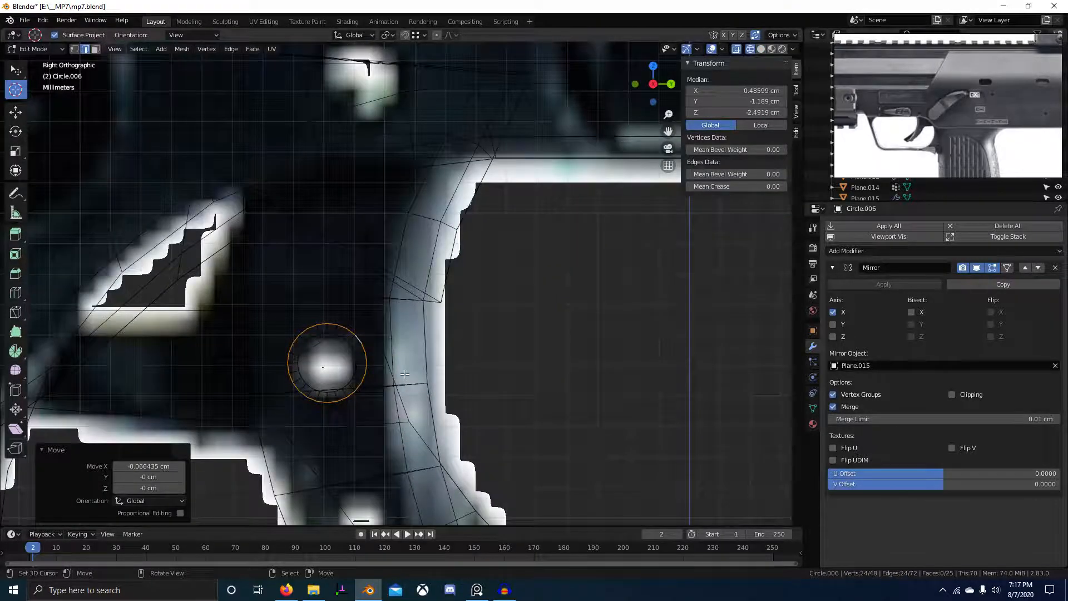
click(419, 372)
middle_drag(429, 375, 272, 347)
key(a)
key(g)
key(x)
click(401, 381)
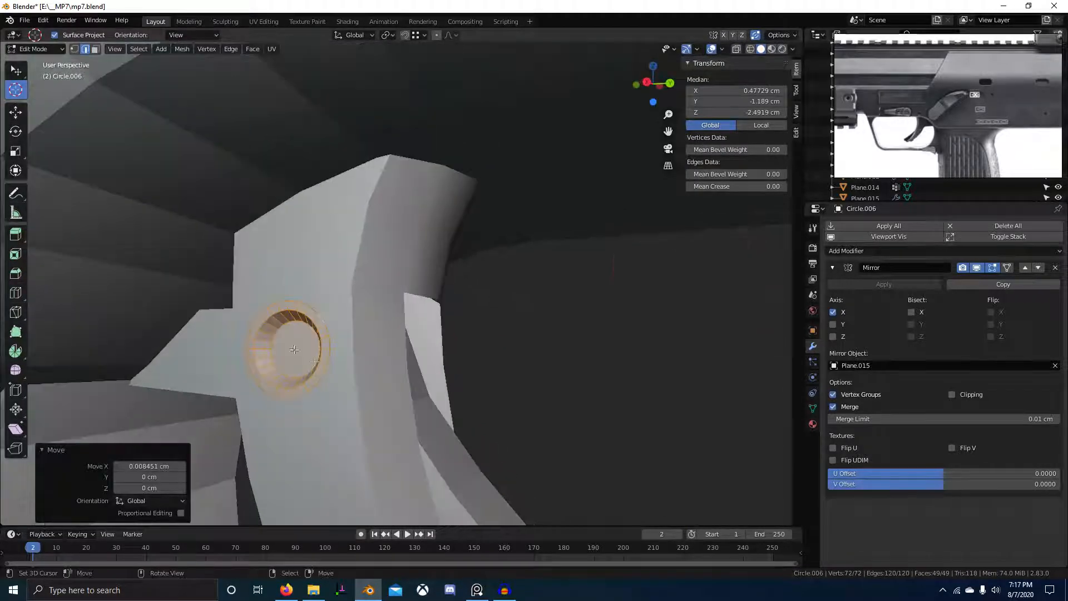
Select the pin's inner edge loops and assign them a bevel weight.
alt+click(267, 345)
key(ctrl+e)
click(267, 339)
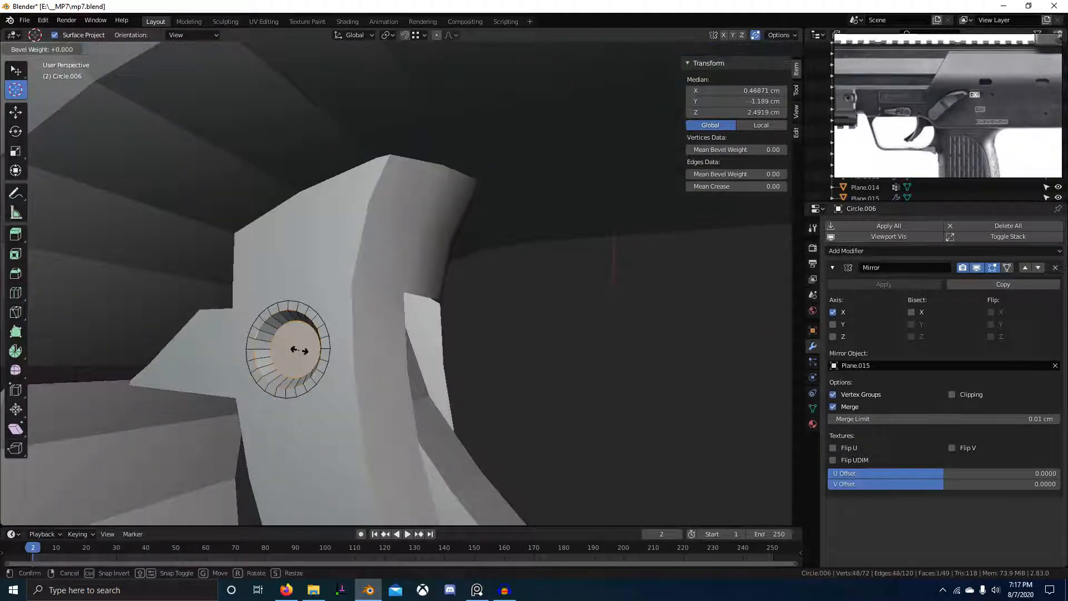
click(445, 337)
Add a Bevel modifier to the pin, limited by weight, with a 1 cm offset and 4 segments.
key(Tab)
click(892, 248)
key(b)
scroll(947, 406, down, 8)
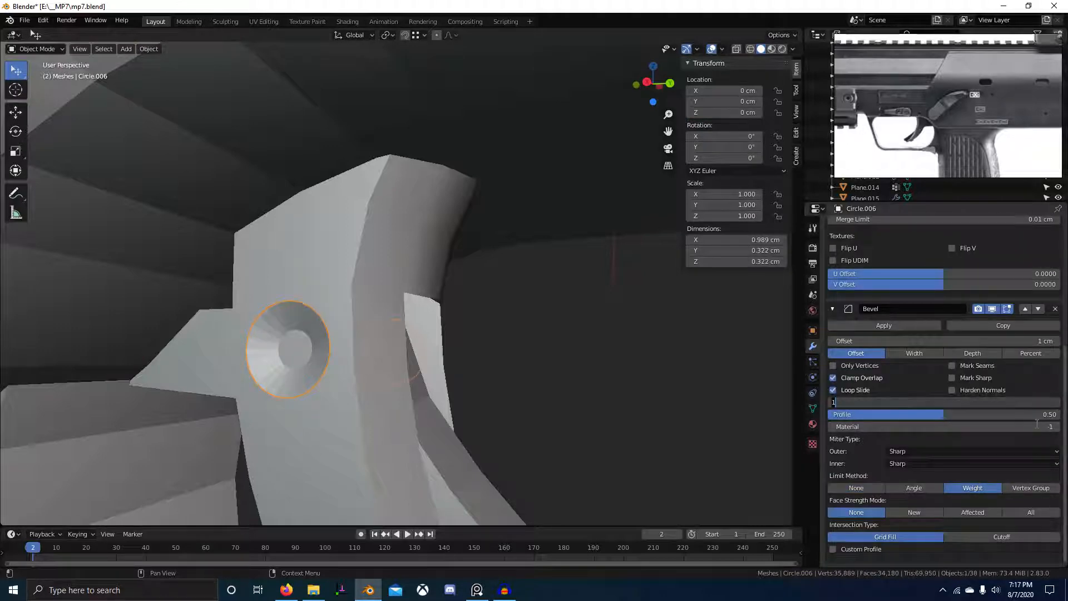
key(Return)
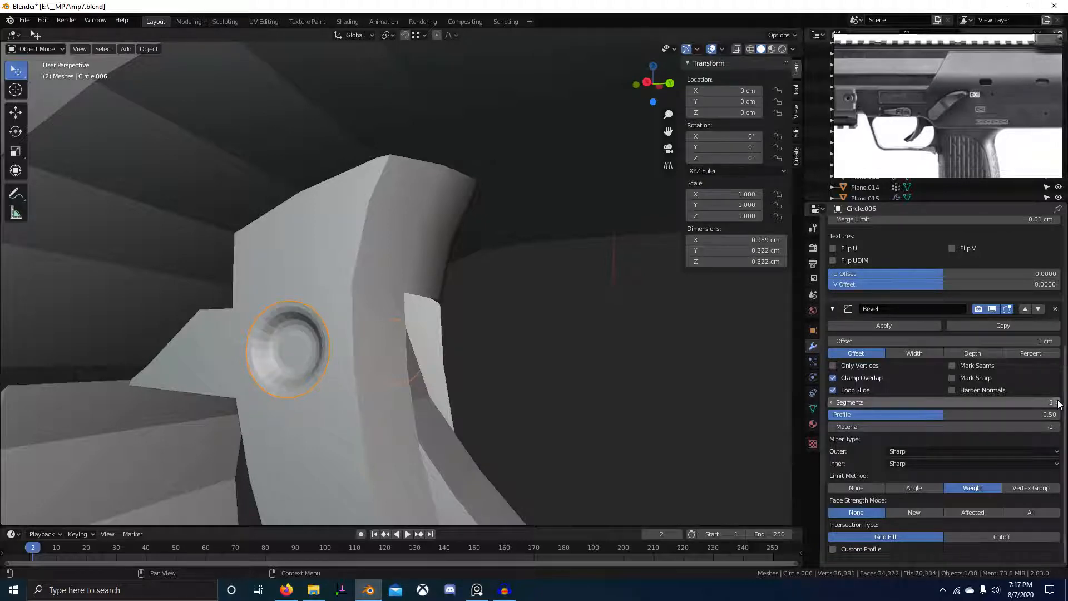
scroll(403, 350, down, 1)
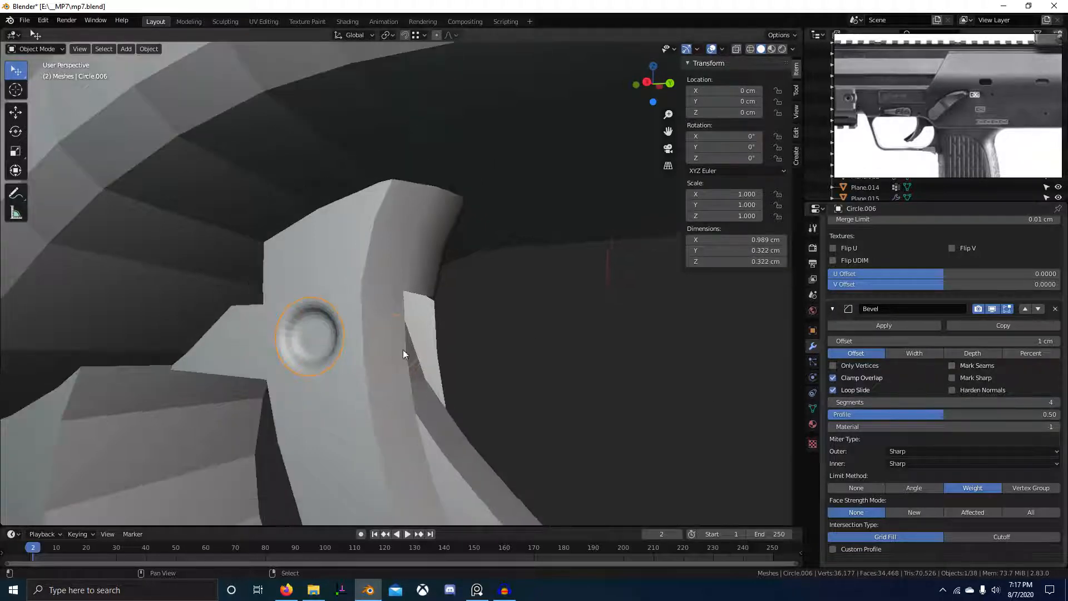
Shade the pin smooth, add a level 2 subdivision surface and deselect it.
middle_drag(483, 361, 476, 362)
key(w)
click(475, 362)
key(alt+a)
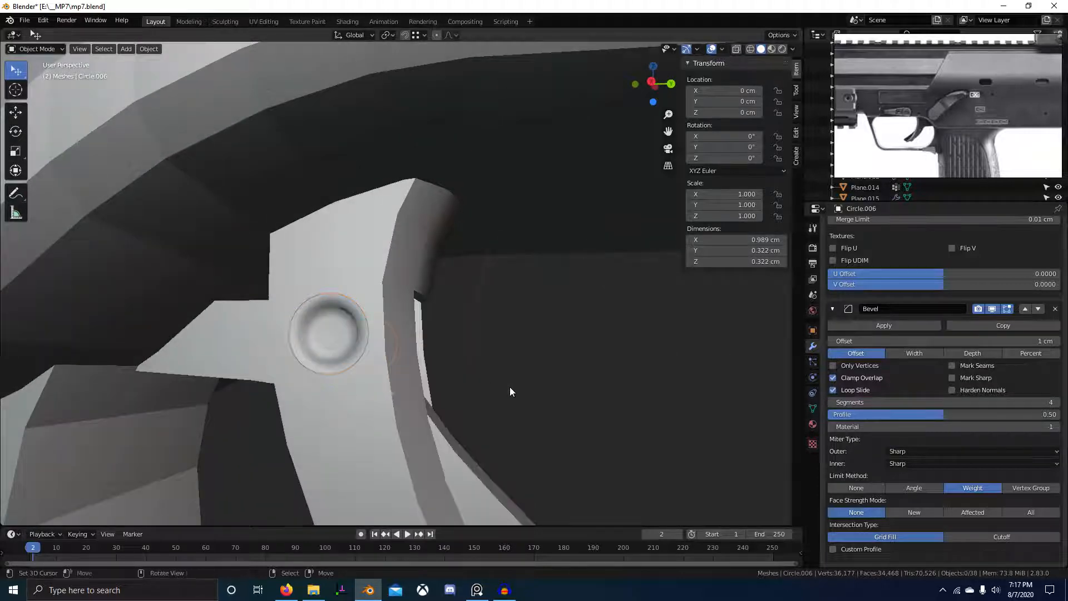
scroll(510, 386, down, 2)
mouse_move(724, 404)
middle_down()
mouse_move(662, 410)
mouse_move(706, 405)
middle_up()
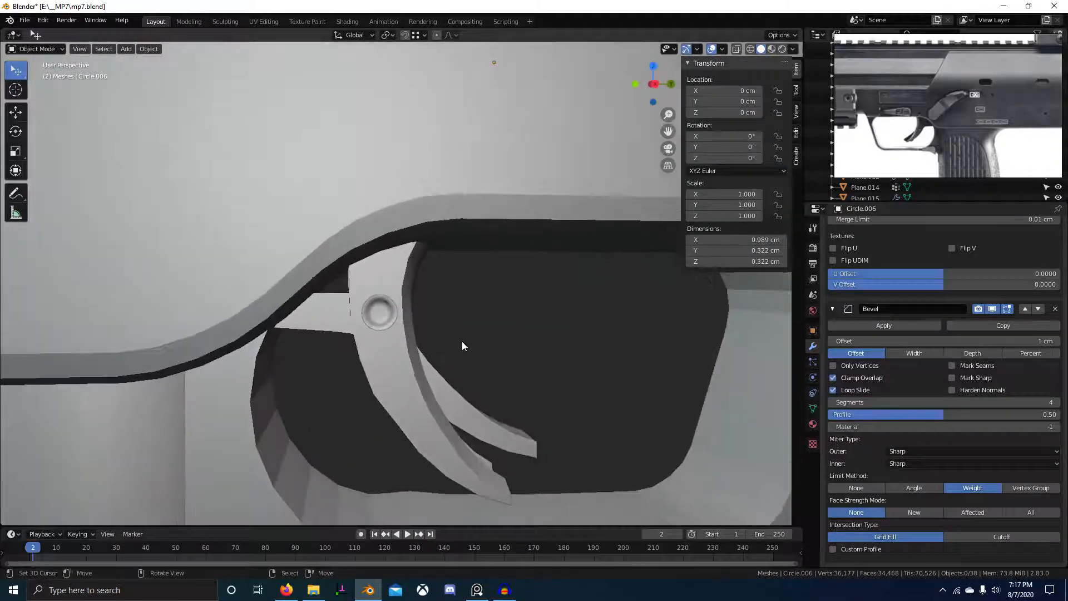
key(ctrl+2)
scroll(453, 327, down, 2)
key(alt+a)
middle_drag(519, 346, 513, 335)
scroll(513, 335, up, 8)
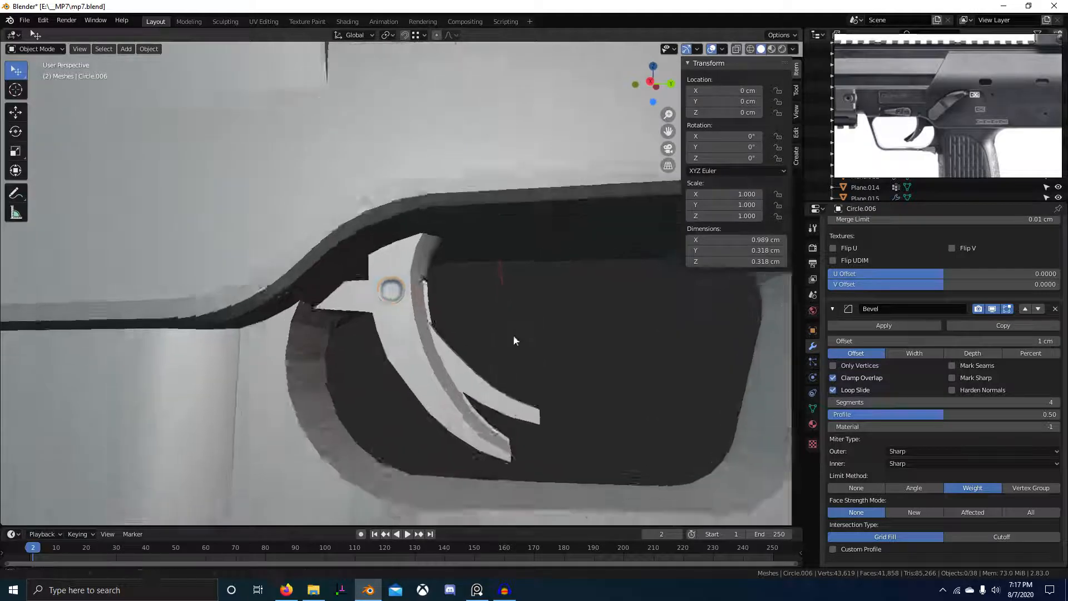
Scale the pin's mesh down by 0.757 and again by 0.928 to fit the reference in the right side view.
scroll(552, 307, down, 8)
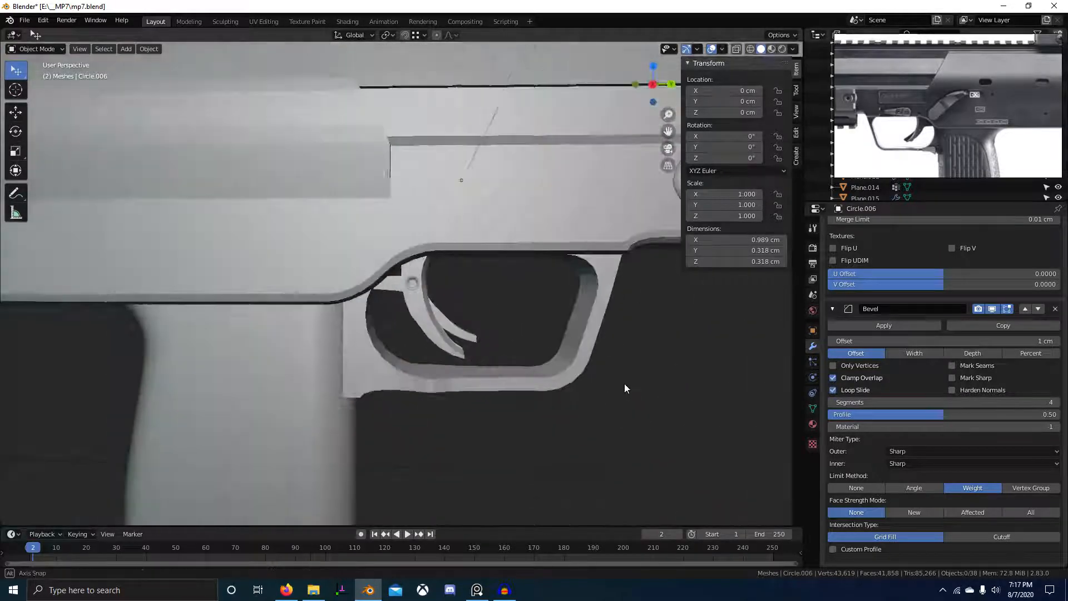
scroll(429, 294, up, 5)
key(KP_3)
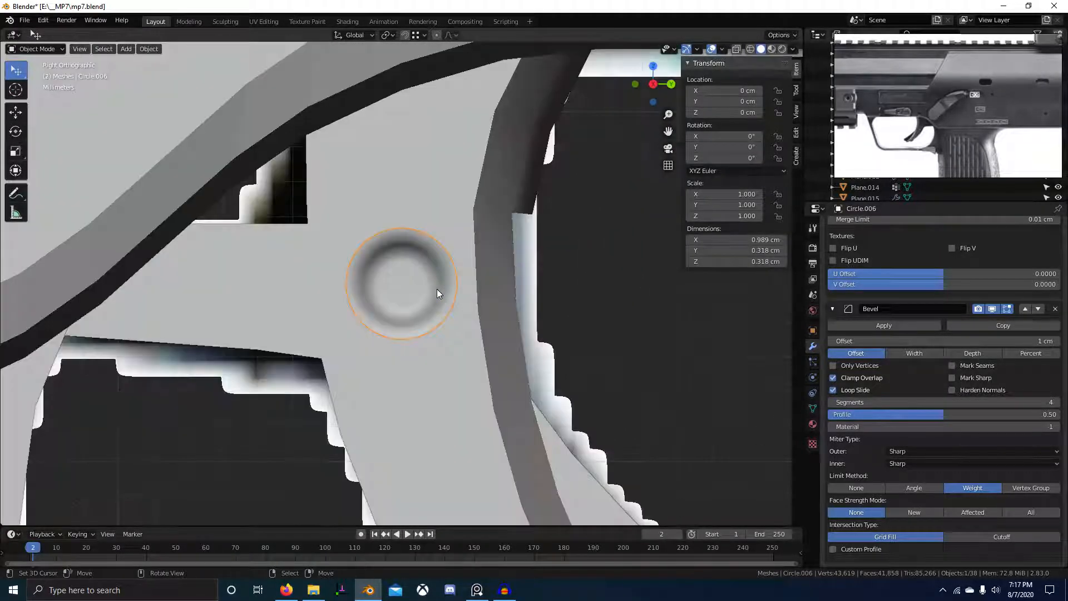
key(alt+z)
key(s)
key(Escape)
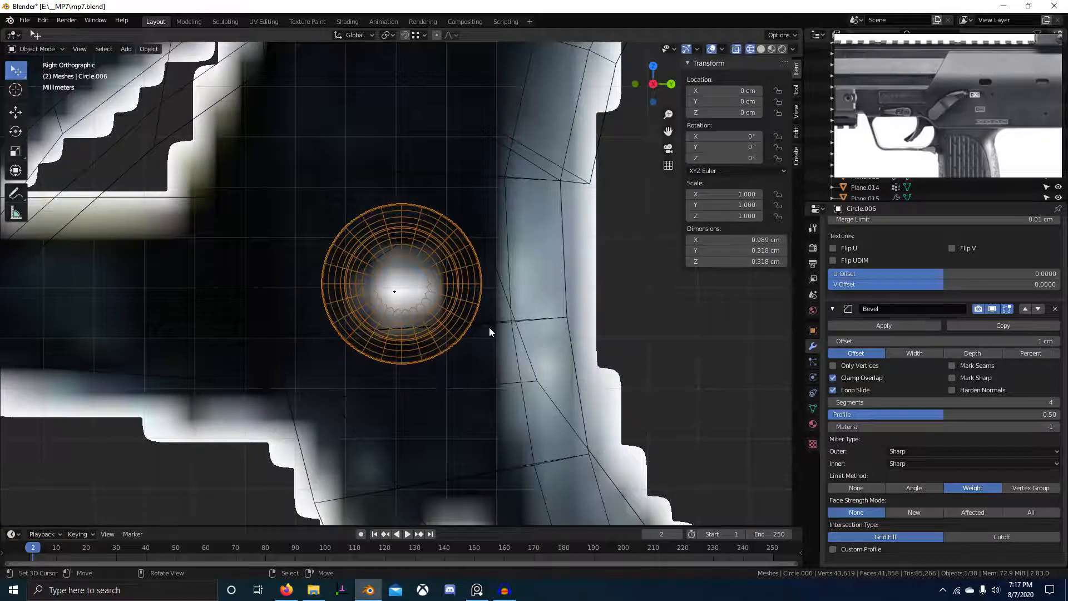
key(Tab)
key(s)
click(559, 356)
key(alt+z)
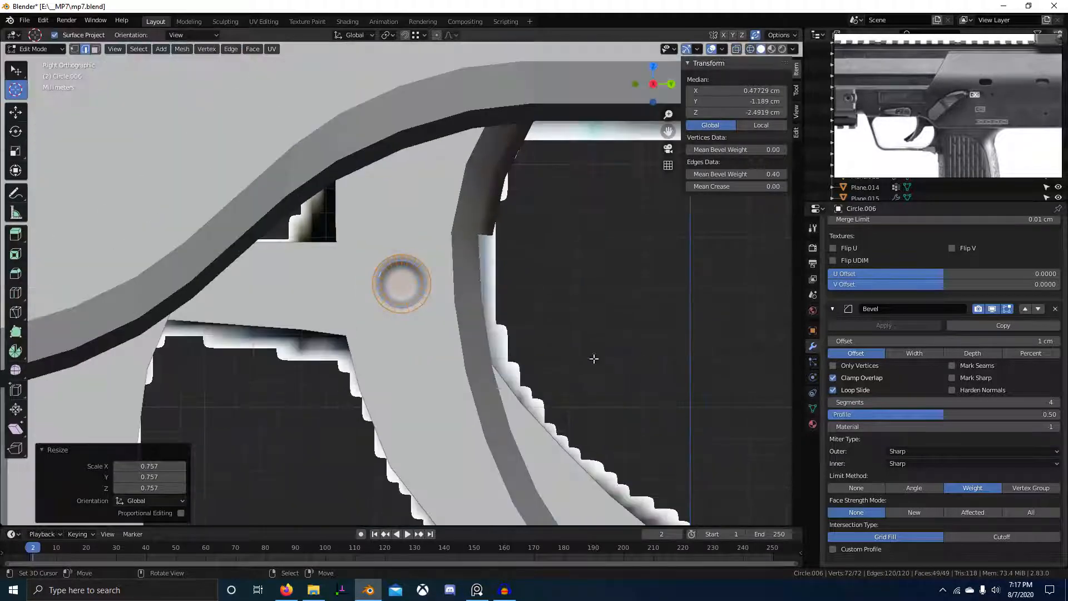
key(alt+z)
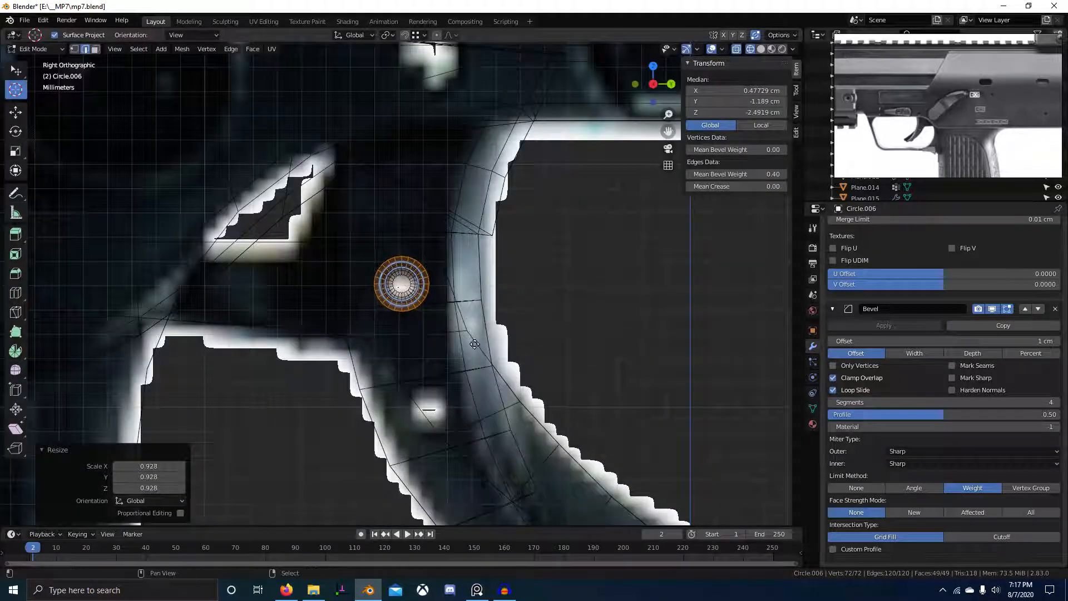
Duplicate the pin onto the lower dot of the trigger, return to object mode and save the file.
click(500, 459)
key(alt+z)
scroll(643, 442, down, 5)
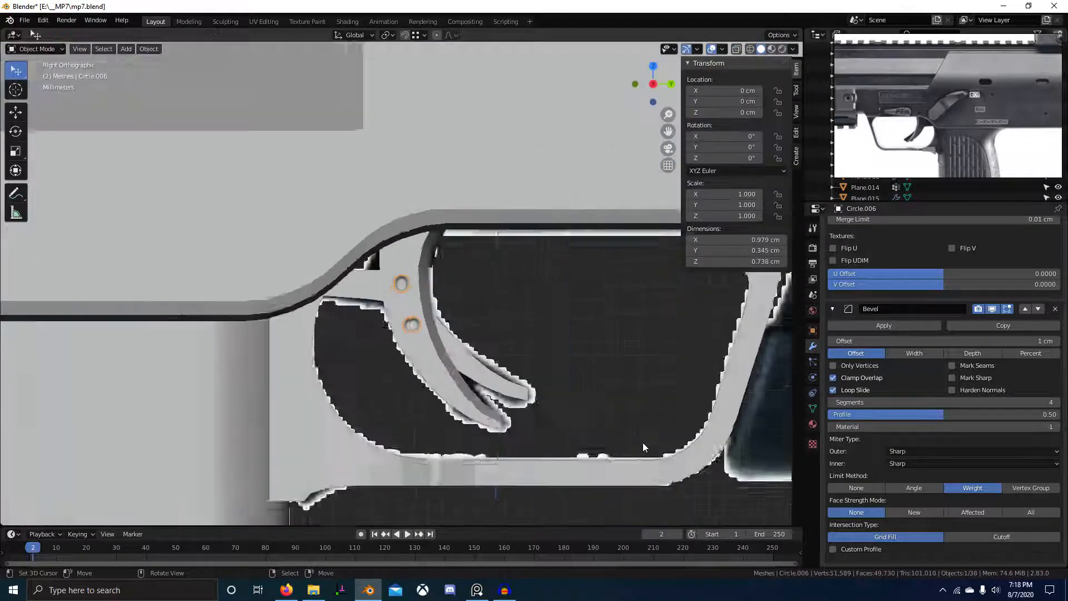
key(Tab)
middle_drag(641, 434, 535, 422)
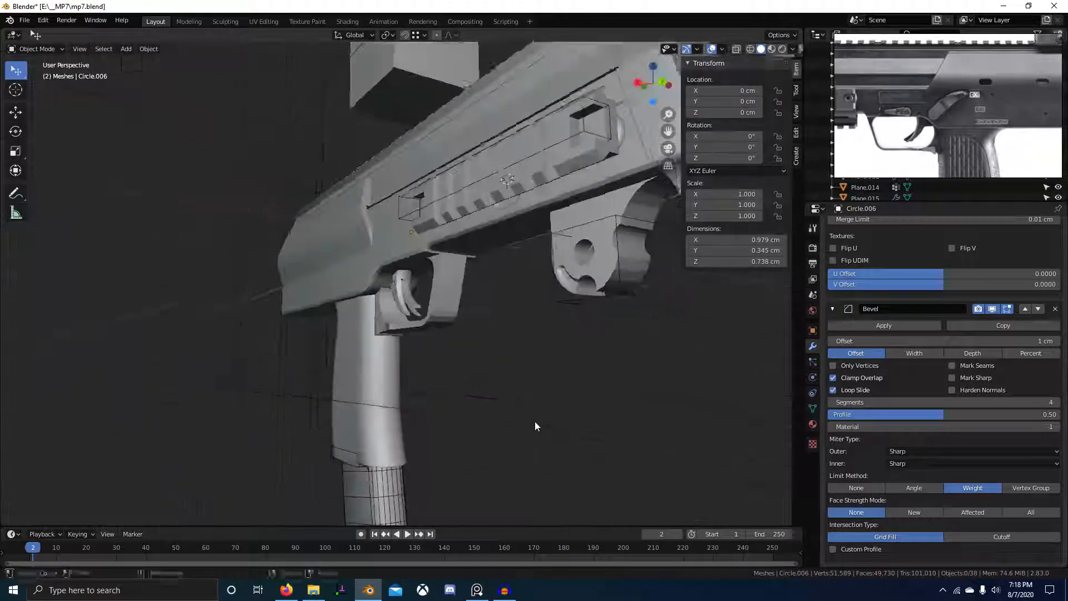
scroll(520, 398, up, 6)
key(ctrl+s)
Inspect the two trigger pins and the whole weapon from several angles, and save the file again.
middle_drag(505, 372, 469, 408)
scroll(489, 405, up, 6)
scroll(495, 384, down, 6)
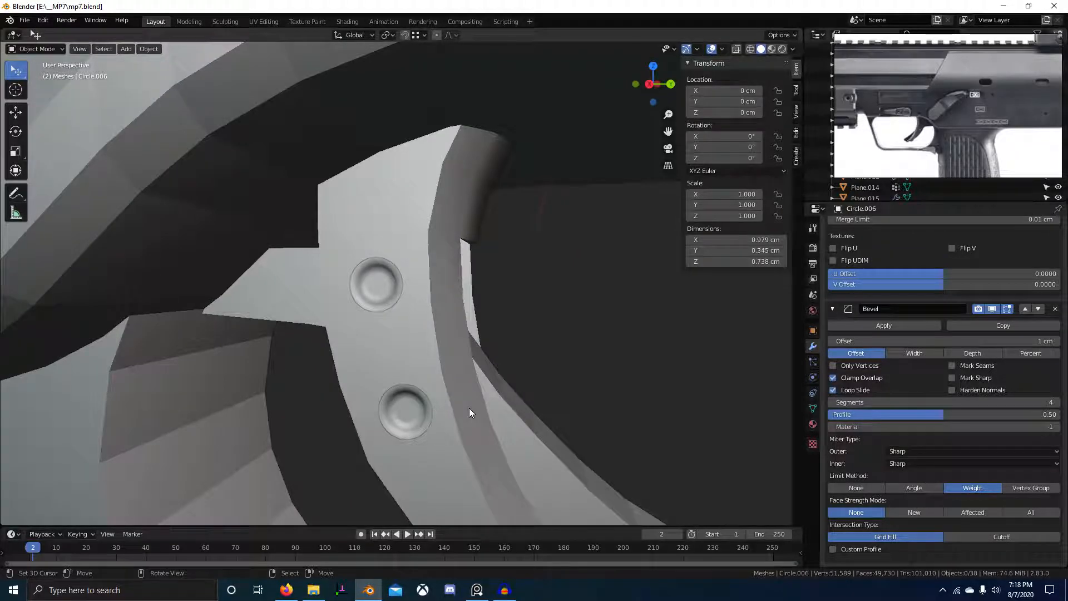
scroll(528, 343, down, 8)
scroll(472, 299, down, 5)
middle_drag(457, 325, 543, 290)
key(Tab)
scroll(550, 331, up, 1)
key(Tab)
middle_drag(550, 331, 512, 346)
scroll(532, 336, down, 3)
key(ctrl+s)
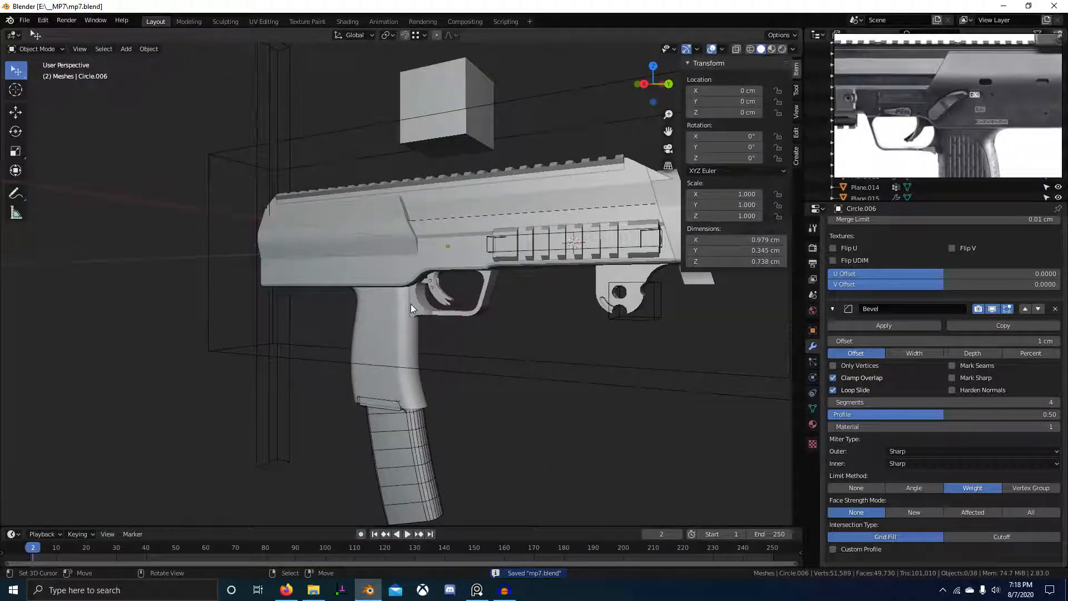
Compare the receiver and trigger area of the model with the side-on reference photo.
scroll(949, 83, down, 3)
middle_drag(968, 95, 904, 125)
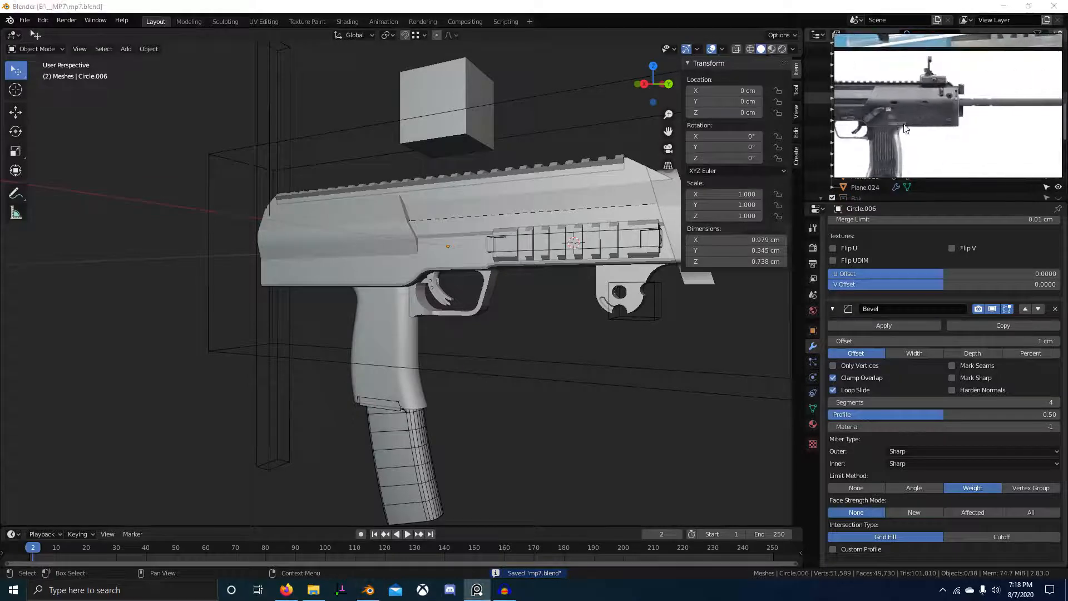
middle_drag(612, 220, 380, 301)
scroll(379, 301, up, 2)
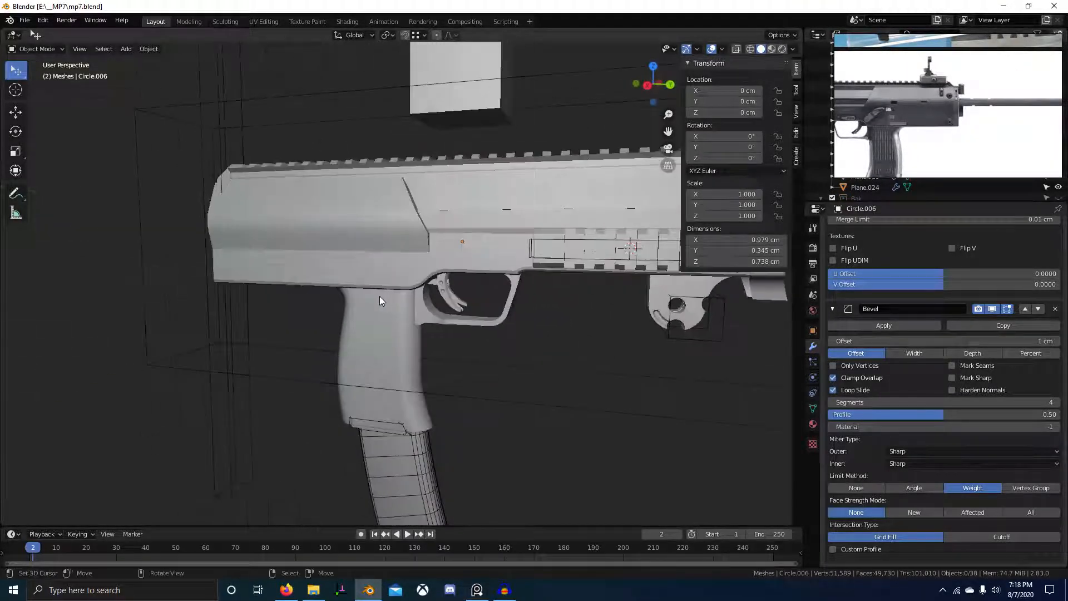
scroll(467, 276, down, 4)
scroll(467, 276, up, 5)
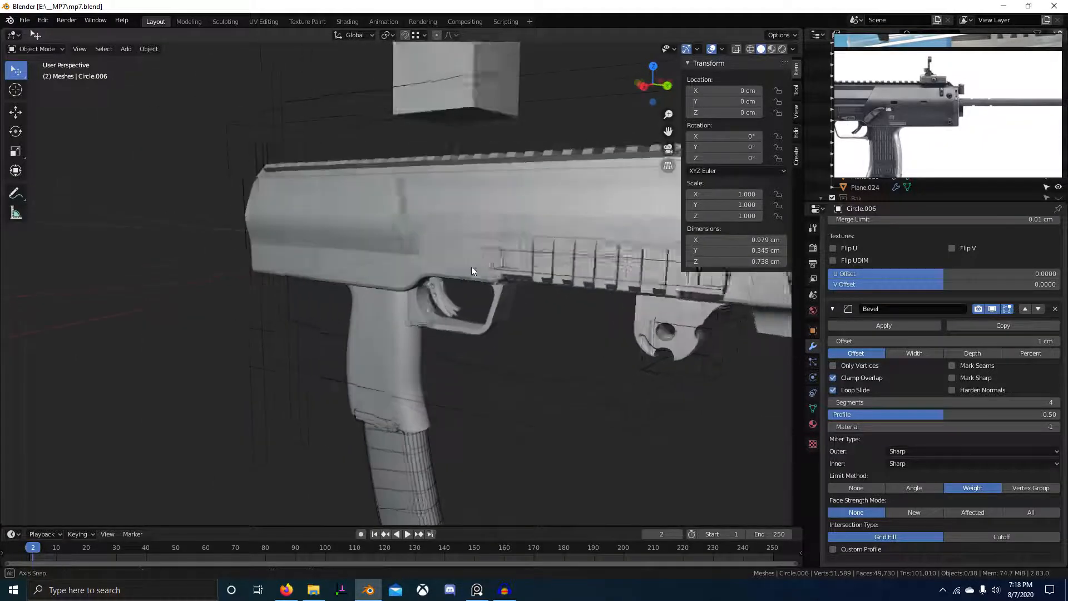
middle_drag(472, 266, 486, 267)
Switch to the right side view in wireframe and save the file.
key(KP_3)
key(alt+z)
scroll(559, 297, up, 3)
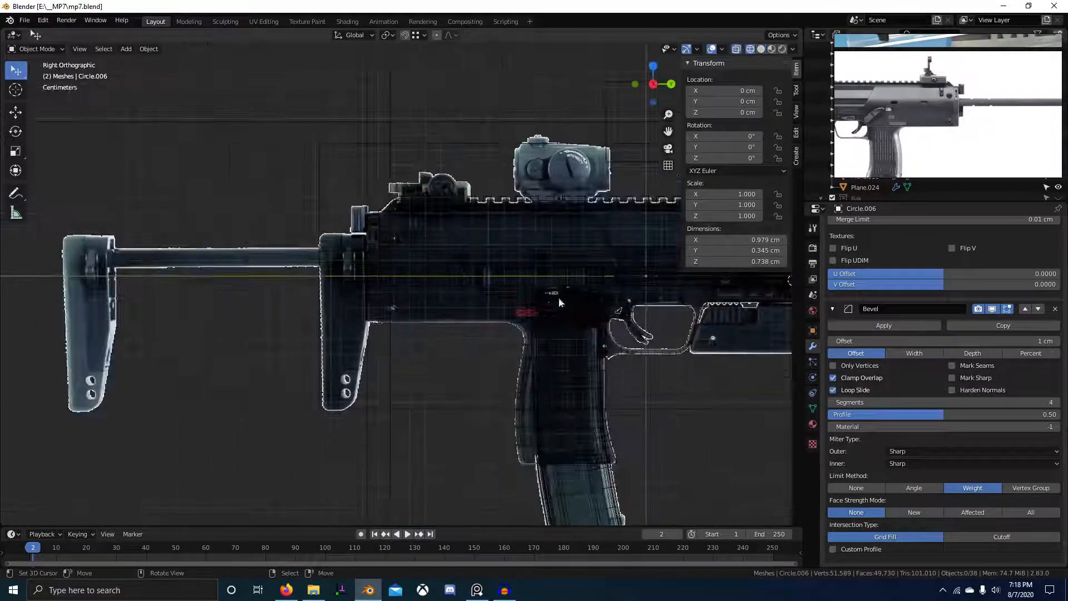
key(ctrl+s)
scroll(403, 313, down, 2)
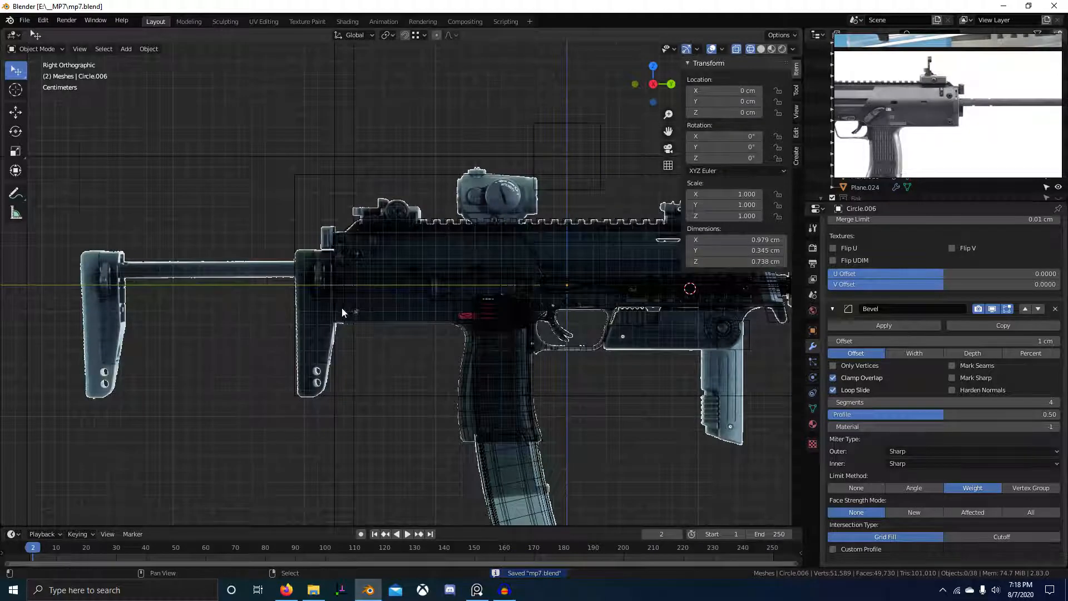
Examine the rear receiver's pins and details in the side blueprint and in the close-up reference photos.
scroll(403, 305, up, 3)
scroll(403, 305, up, 3)
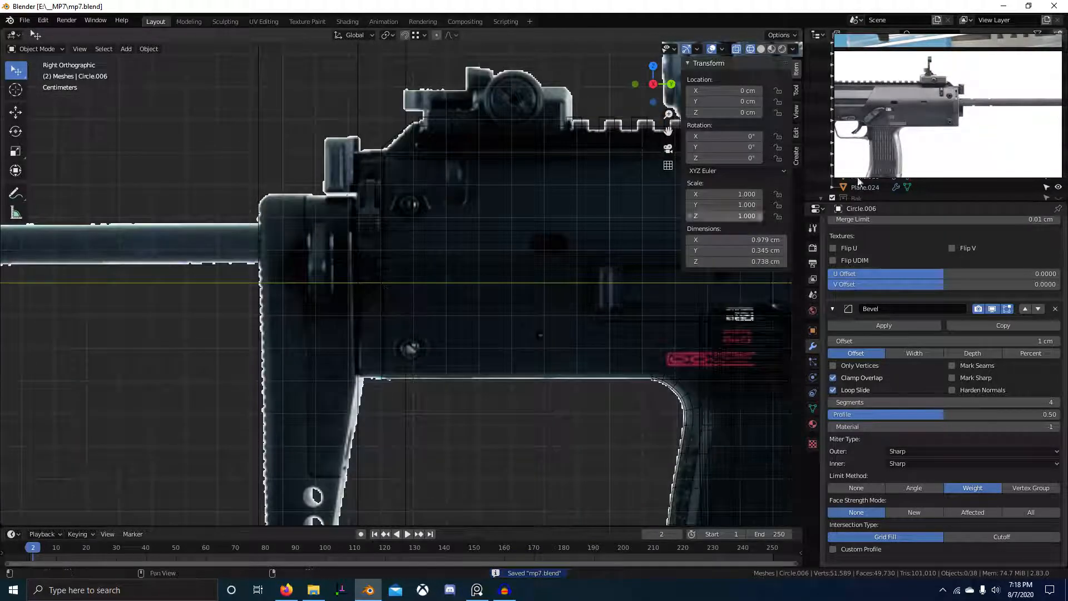
scroll(946, 105, down, 4)
middle_drag(985, 83, 918, 96)
scroll(960, 99, up, 4)
scroll(959, 99, up, 3)
scroll(930, 95, up, 2)
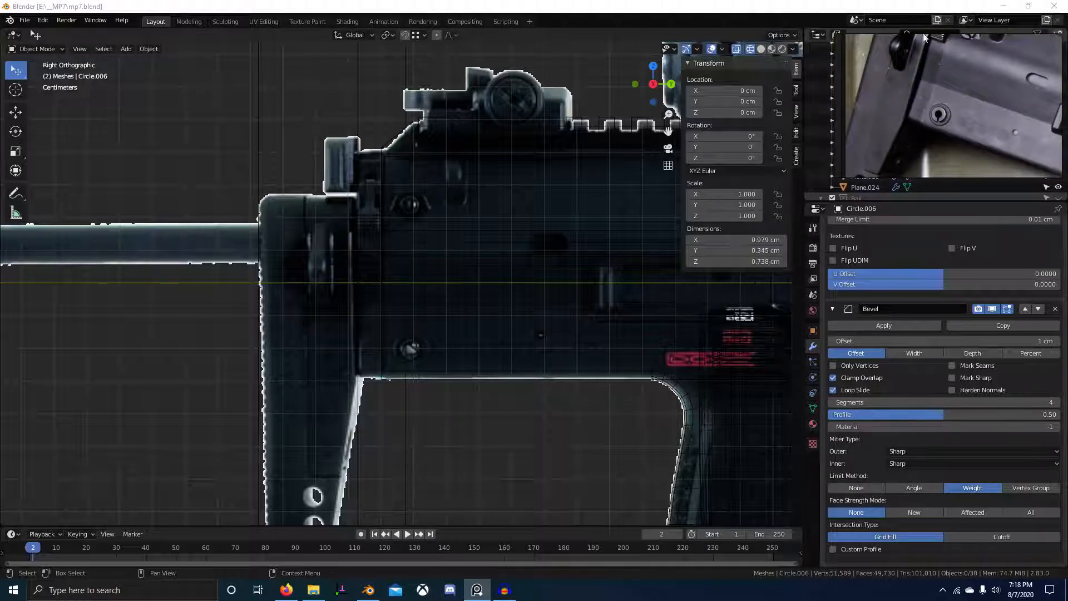
scroll(936, 122, down, 6)
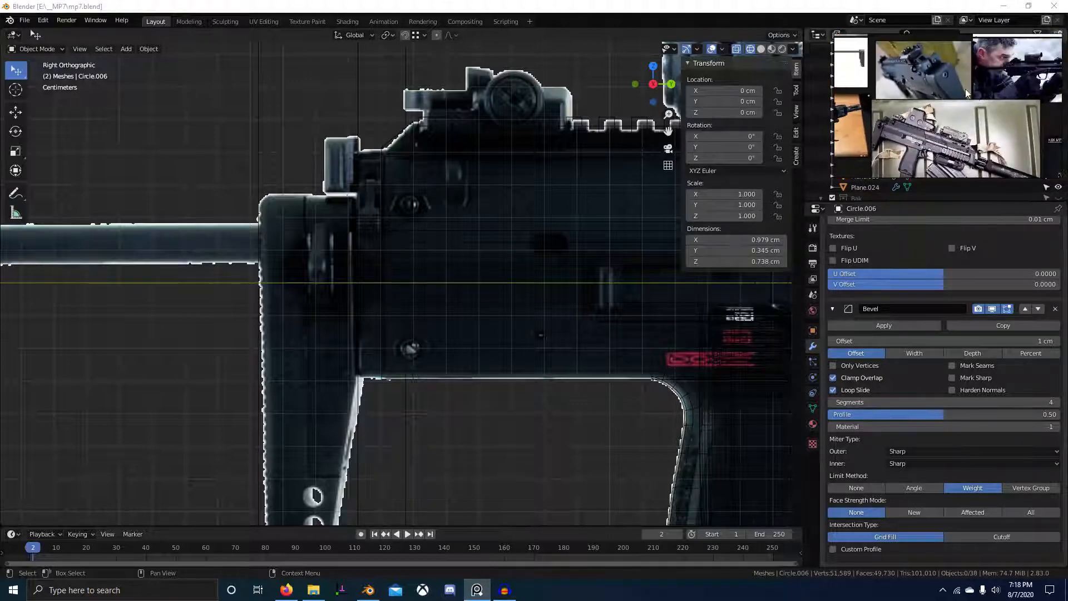
Examine the receiver's rear end in the close-up reference photos and compare it with the model's rear face.
scroll(950, 80, up, 4)
middle_drag(951, 82, 970, 135)
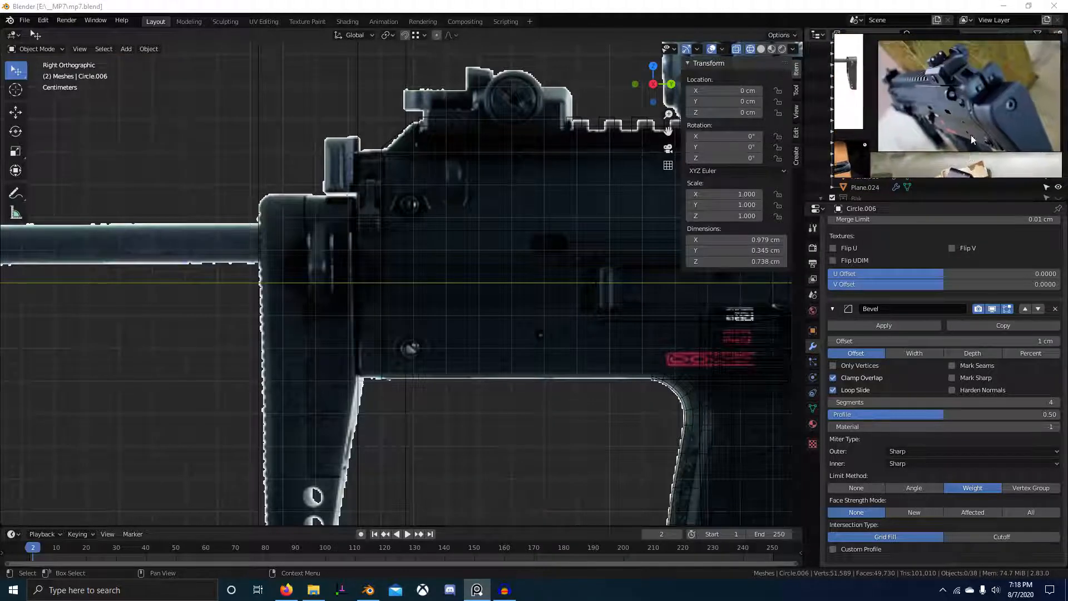
scroll(981, 89, up, 5)
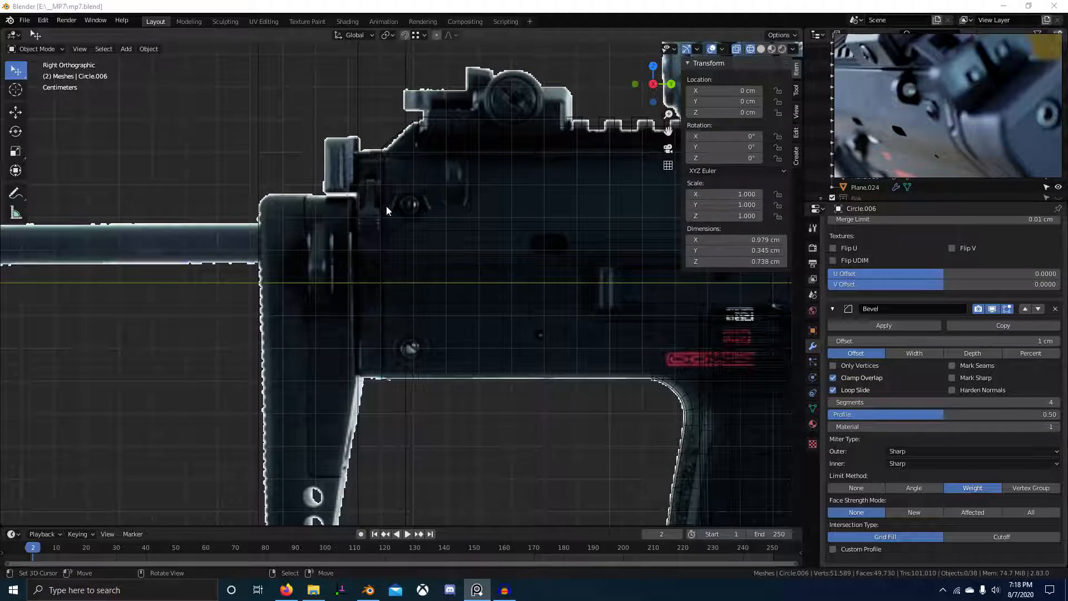
click(393, 222)
middle_drag(556, 225, 442, 238)
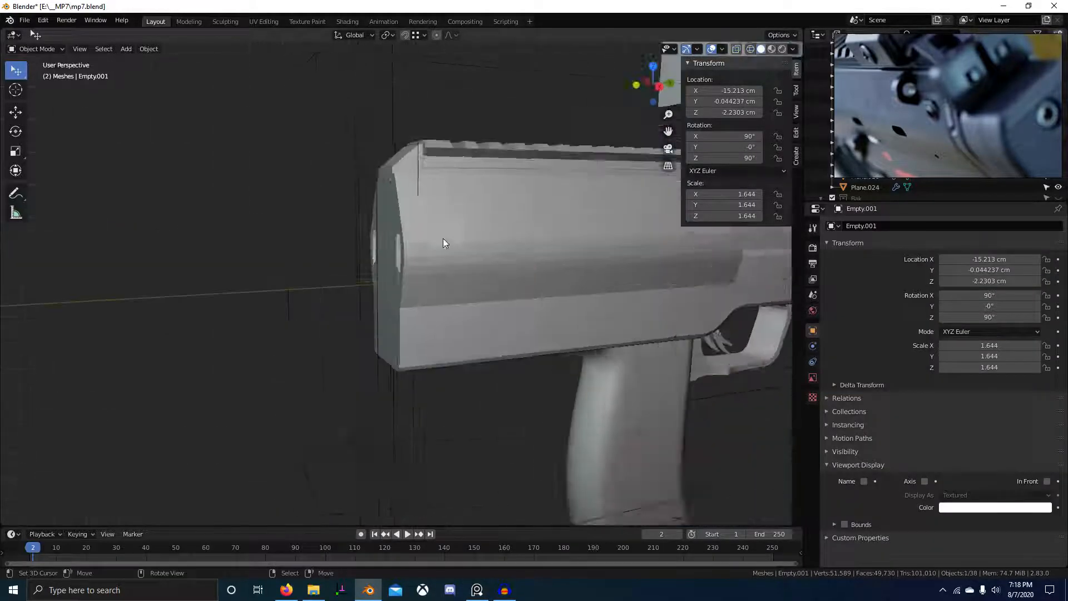
click(440, 217)
key(Tab)
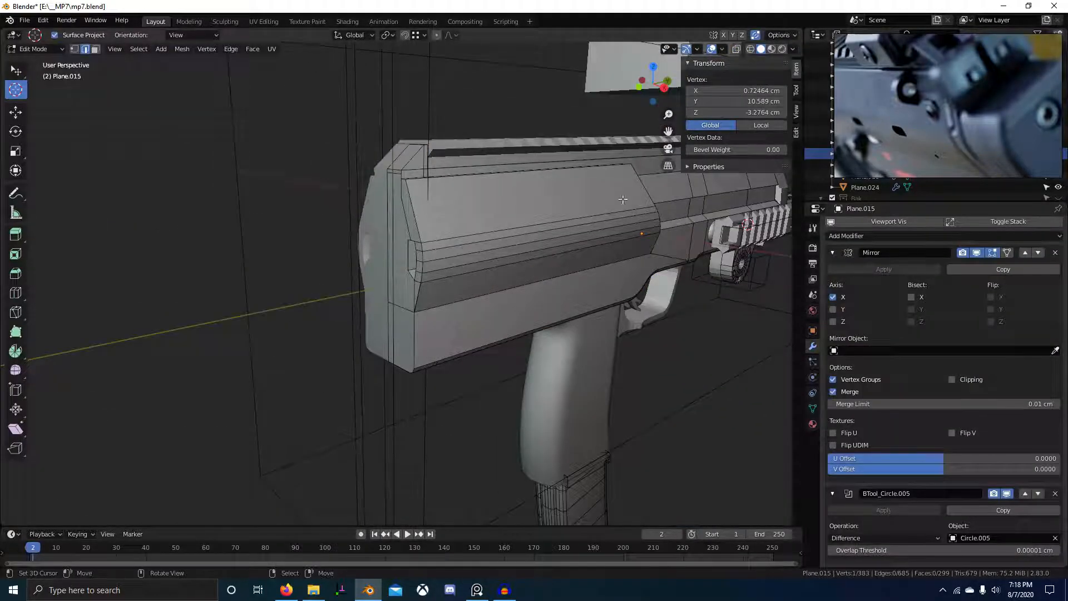
scroll(971, 90, down, 3)
middle_drag(971, 90, 962, 51)
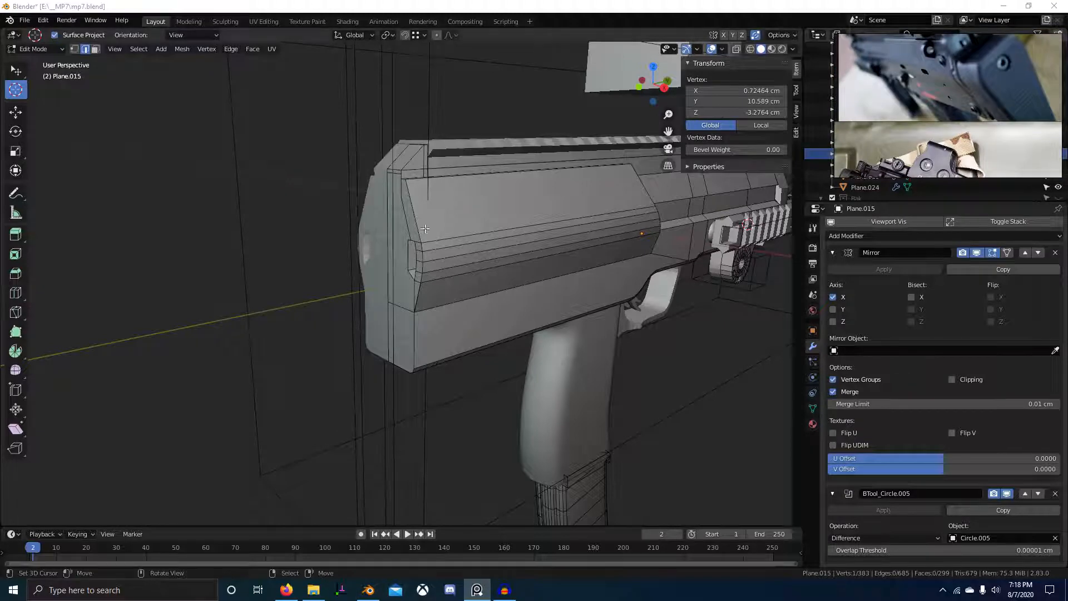
Add a plane mesh and reset its location to the world origin in the right side view.
middle_drag(425, 224, 399, 235)
key(Tab)
key(KP_3)
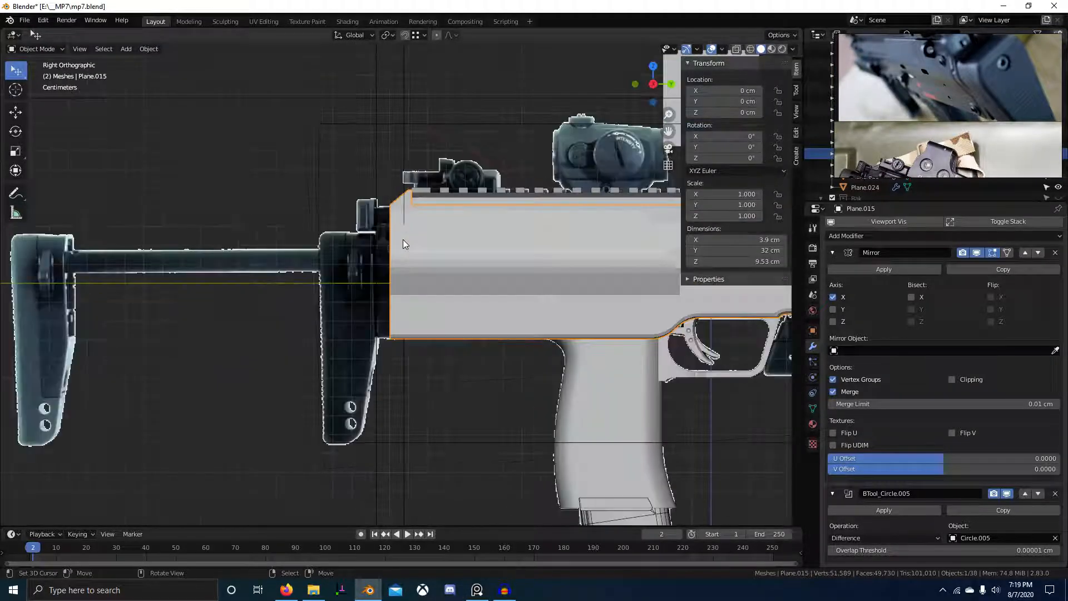
key(shift+a)
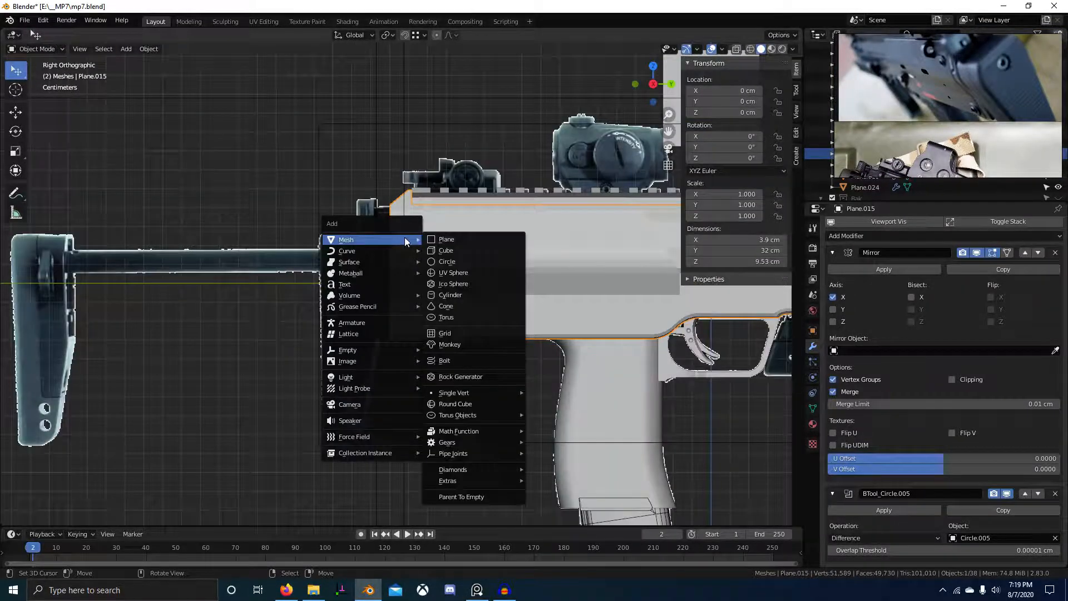
click(456, 240)
scroll(447, 254, down, 3)
scroll(446, 253, down, 2)
key(alt+g)
key(shift+c)
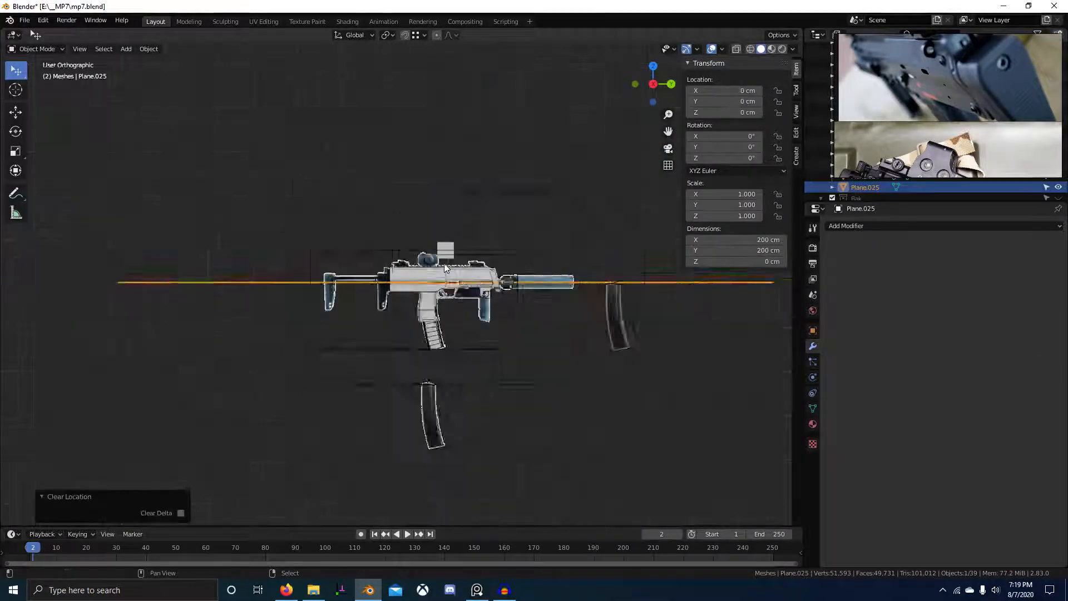
Scale the plane down and move it to the upper edge of the collapsed stock behind the receiver.
scroll(543, 331, up, 4)
key(Tab)
key(s)
click(501, 326)
key(g)
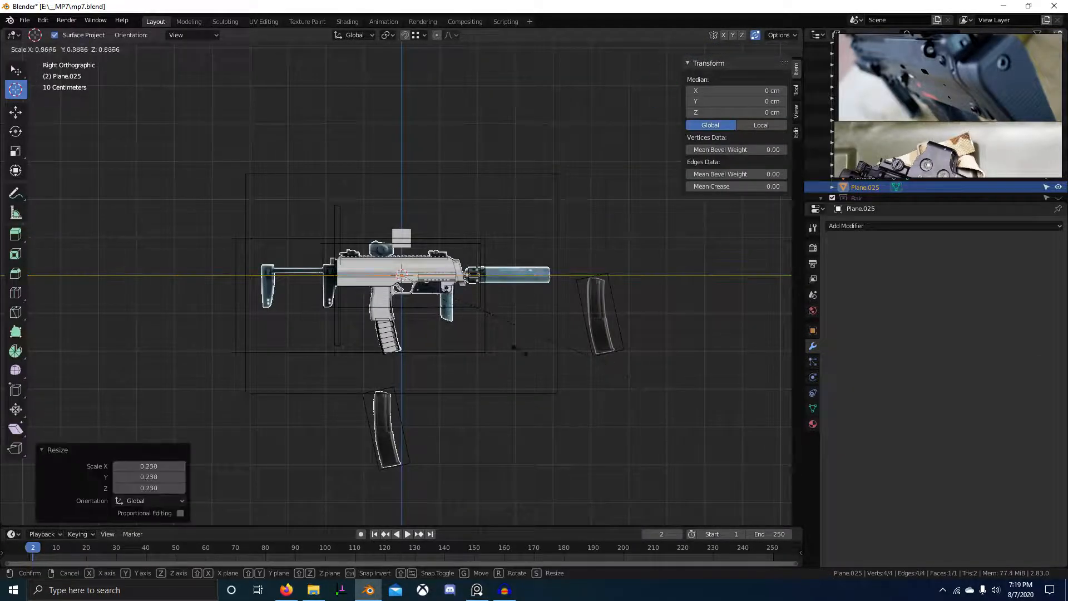
click(365, 302)
scroll(558, 386, up, 6)
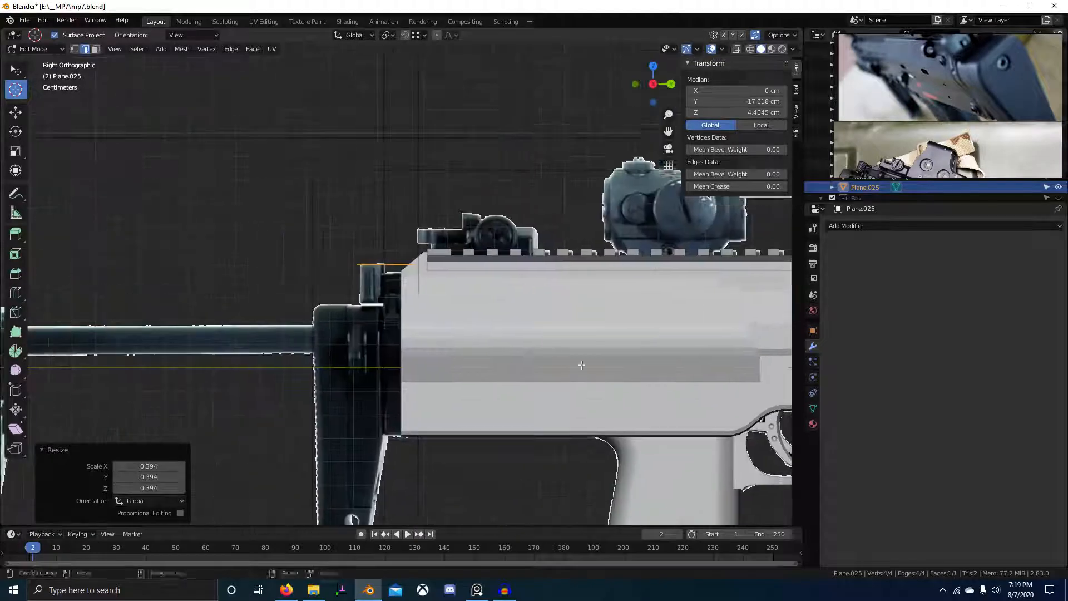
click(369, 339)
scroll(488, 353, down, 3)
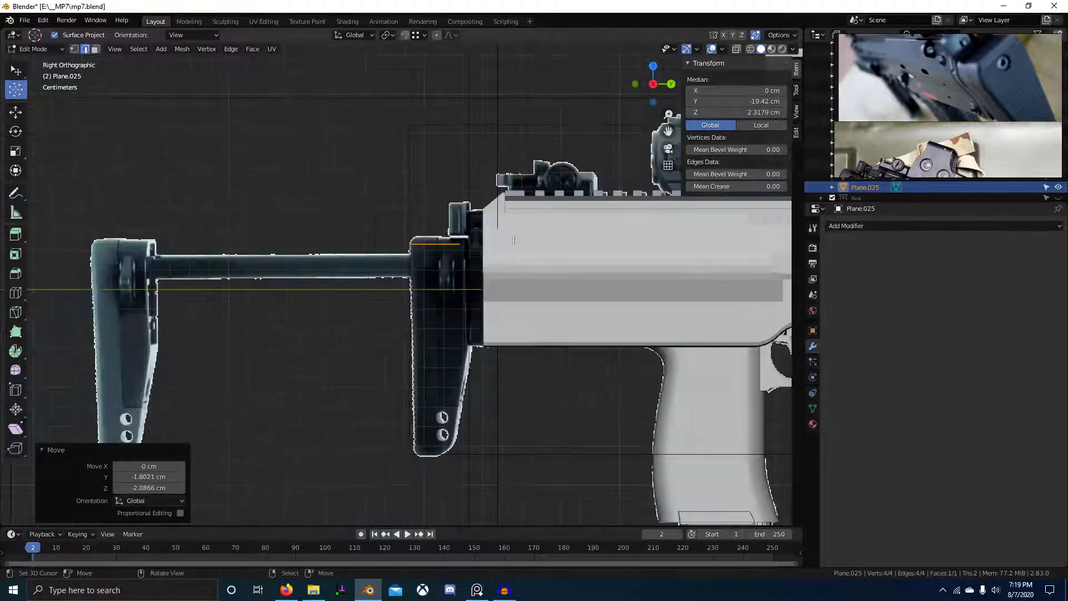
Check the stock's shape in the side blueprint and shift the plane about 0.66 cm along Y and 0.24 cm along Z.
shift+middle_drag(123, 329, 282, 323)
scroll(280, 280, up, 4)
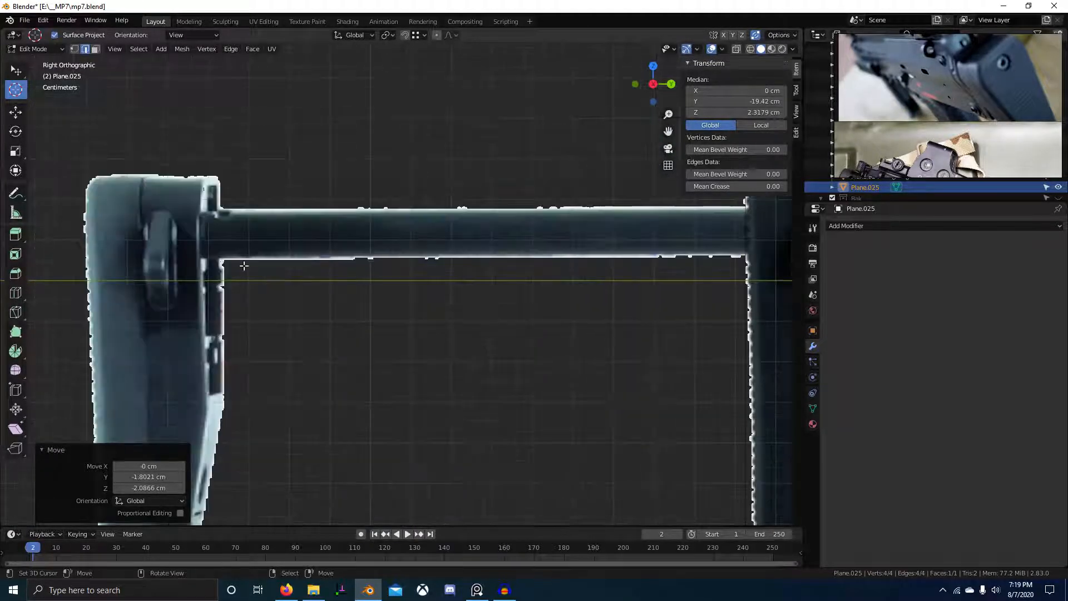
shift+middle_drag(378, 285, 369, 303)
shift+middle_drag(224, 442, 31, 461)
scroll(313, 379, down, 2)
scroll(396, 322, up, 3)
key(g)
click(500, 268)
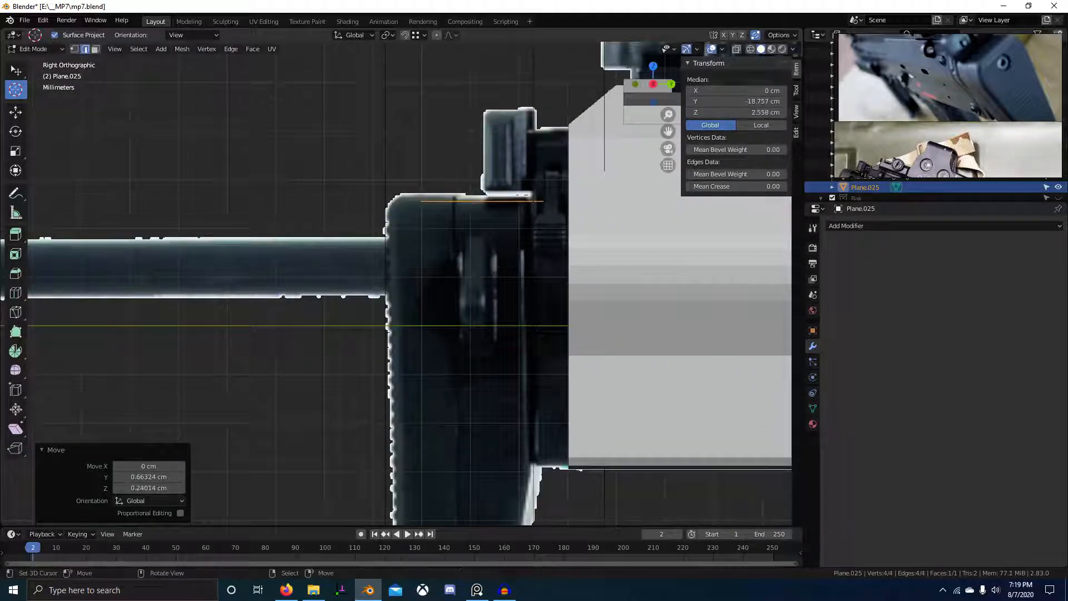
Shrink and nudge the plane to match the front section of the stock's upper edge, at Y -18.629 cm and Z 2.668 cm.
click(609, 227)
click(582, 234)
shift+middle_drag(544, 255, 449, 321)
key(g)
click(516, 305)
scroll(449, 323, up, 2)
key(g)
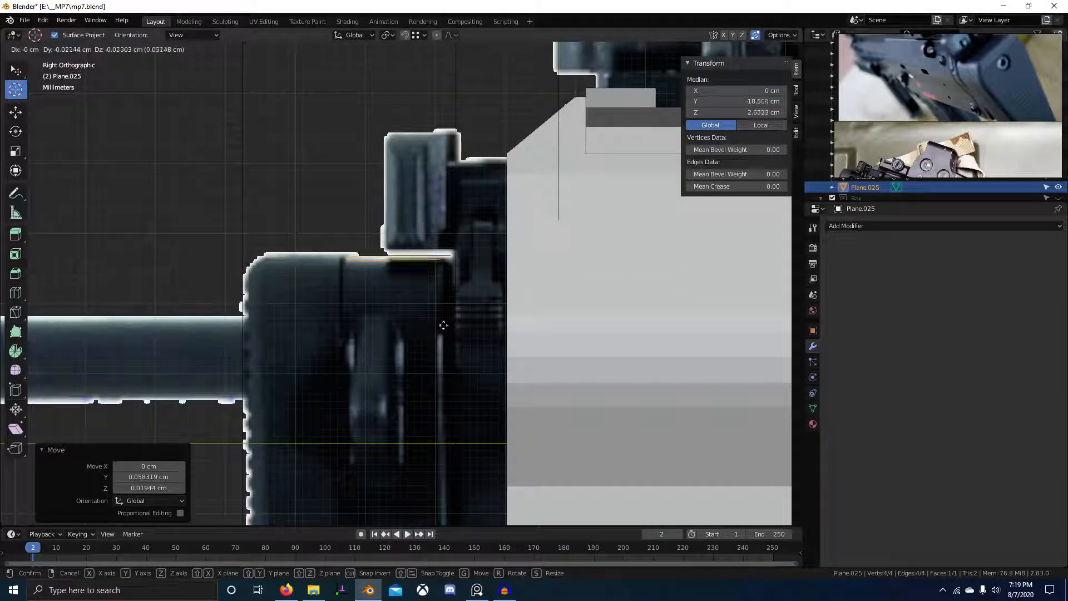
click(433, 308)
scroll(446, 305, down, 5)
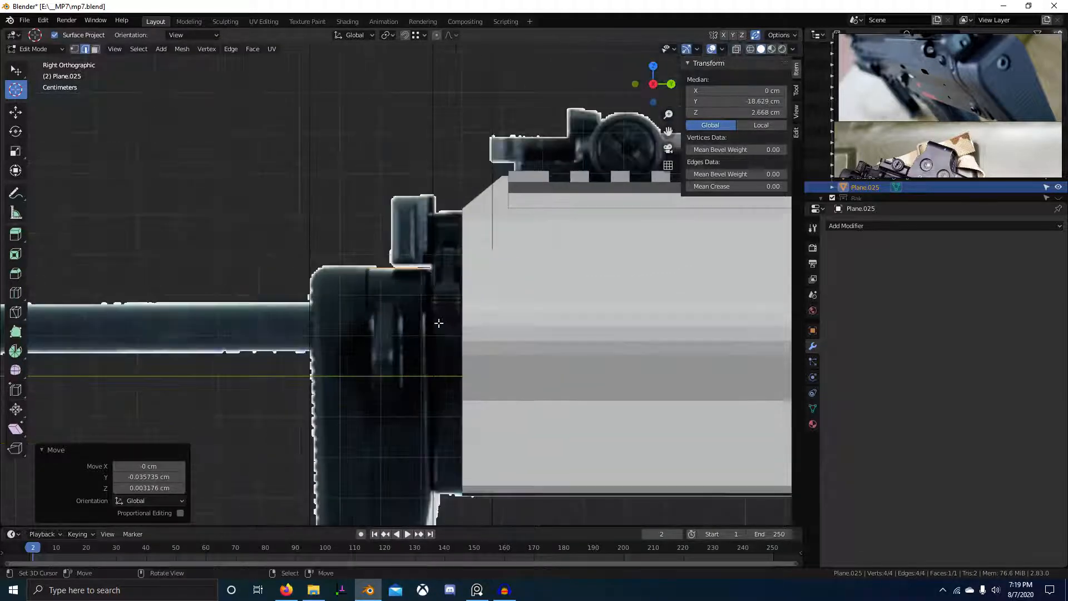
Widen the plane along X by a factor of about 1.52 in the front view.
middle_drag(436, 317, 567, 315)
key(KP_1)
shift+middle_drag(314, 337, 431, 293)
scroll(431, 293, up, 6)
key(s)
key(x)
click(566, 291)
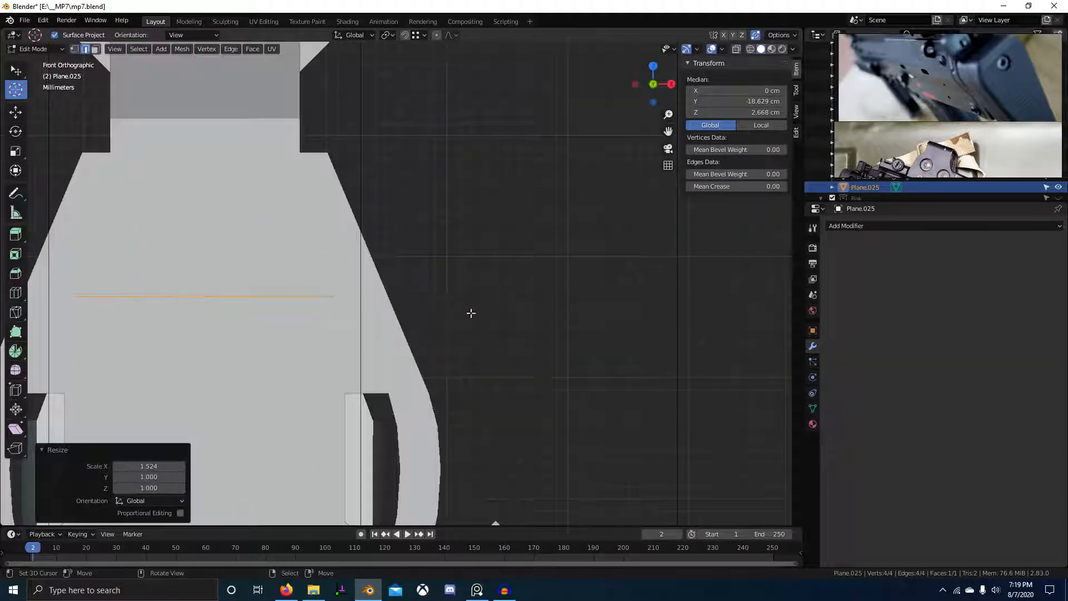
Widen the plane further along X by about 1.44 so it exceeds the receiver's width at that height.
key(1)
scroll(389, 309, up, 2)
key(s)
key(x)
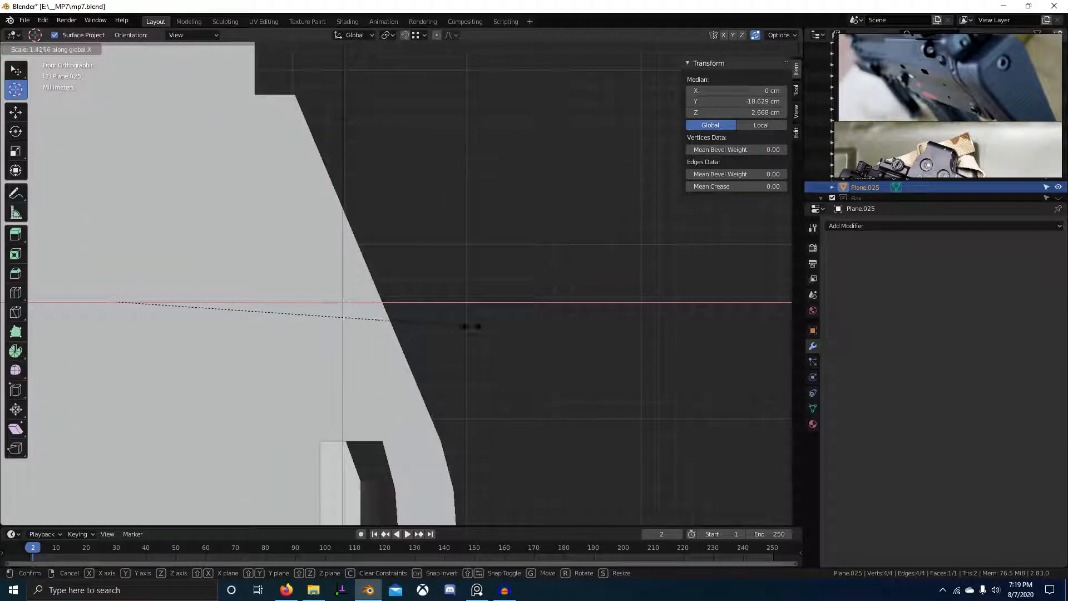
click(491, 327)
scroll(441, 348, down, 8)
middle_drag(442, 349, 549, 375)
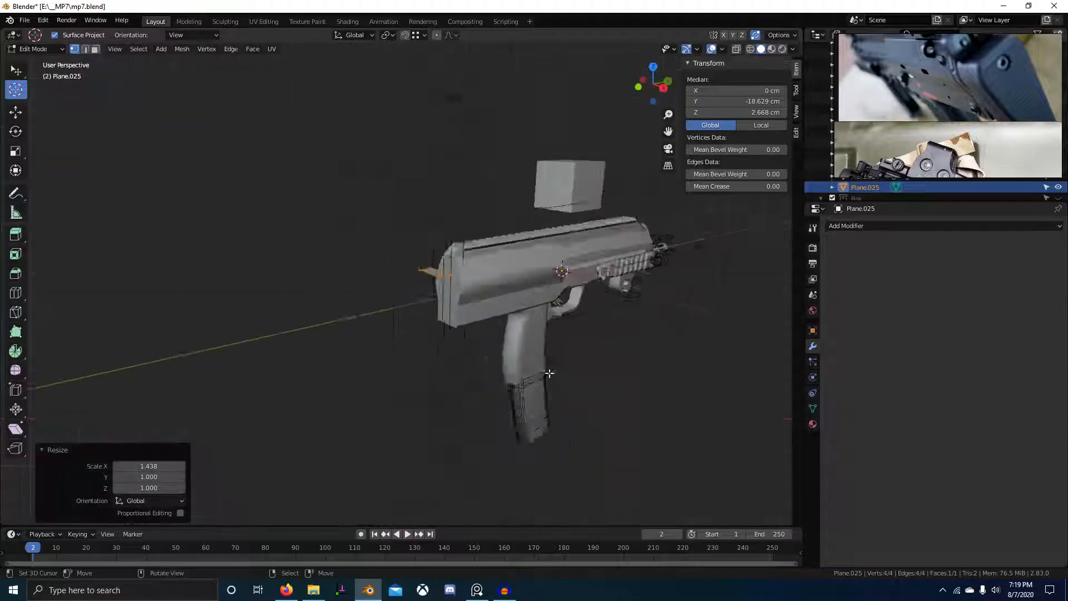
Extrude the plane's two side edges downward by about 1.72 cm to form side walls.
scroll(459, 381, up, 3)
key(KP_3)
scroll(387, 336, up, 8)
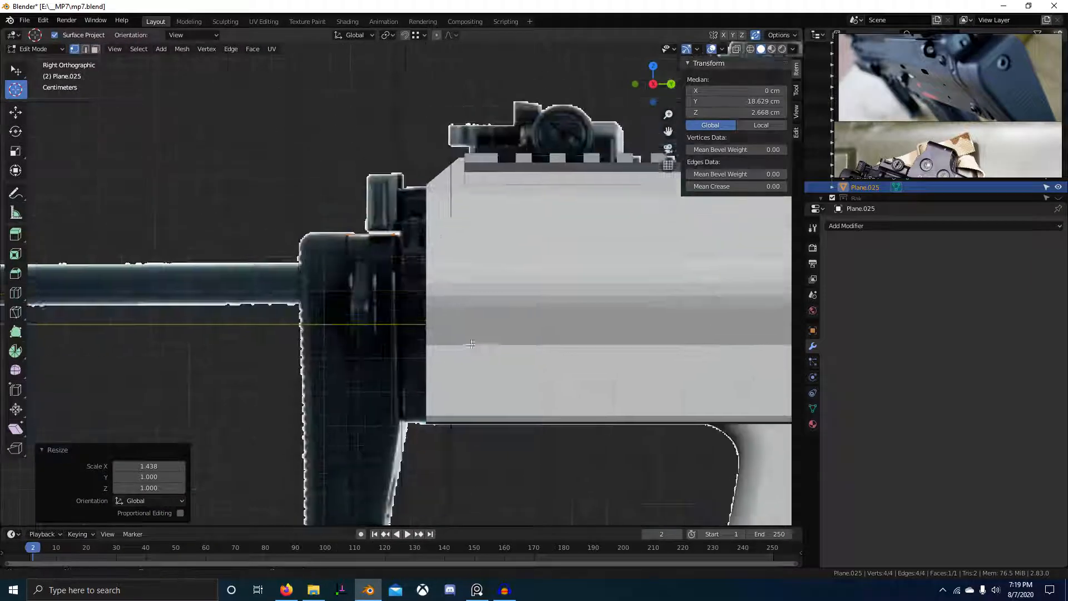
click(439, 315)
scroll(389, 313, down, 3)
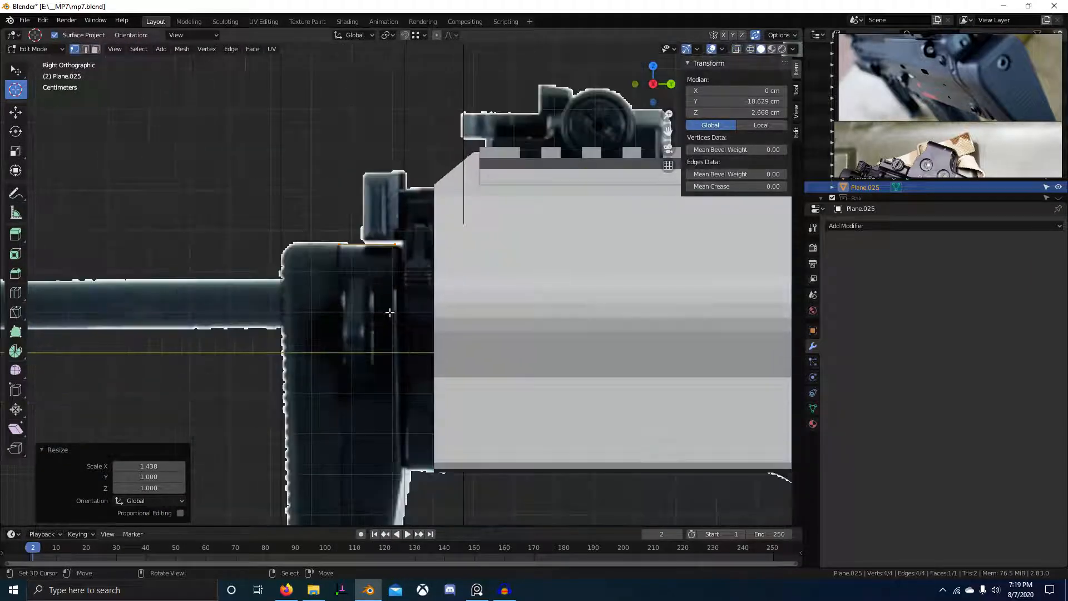
middle_drag(371, 285, 417, 307)
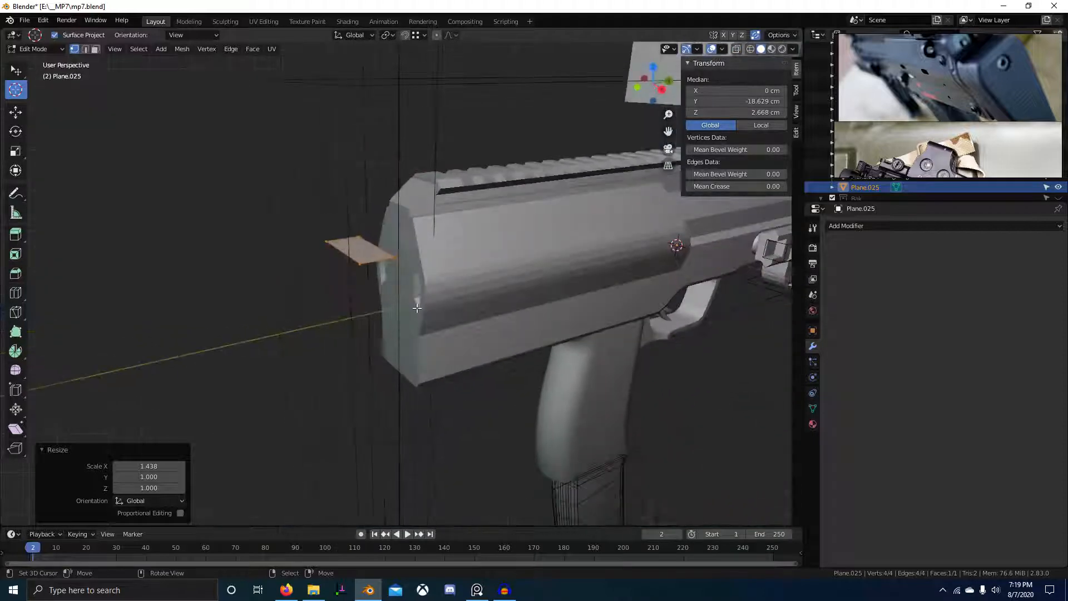
click(375, 264)
key(z)
click(380, 312)
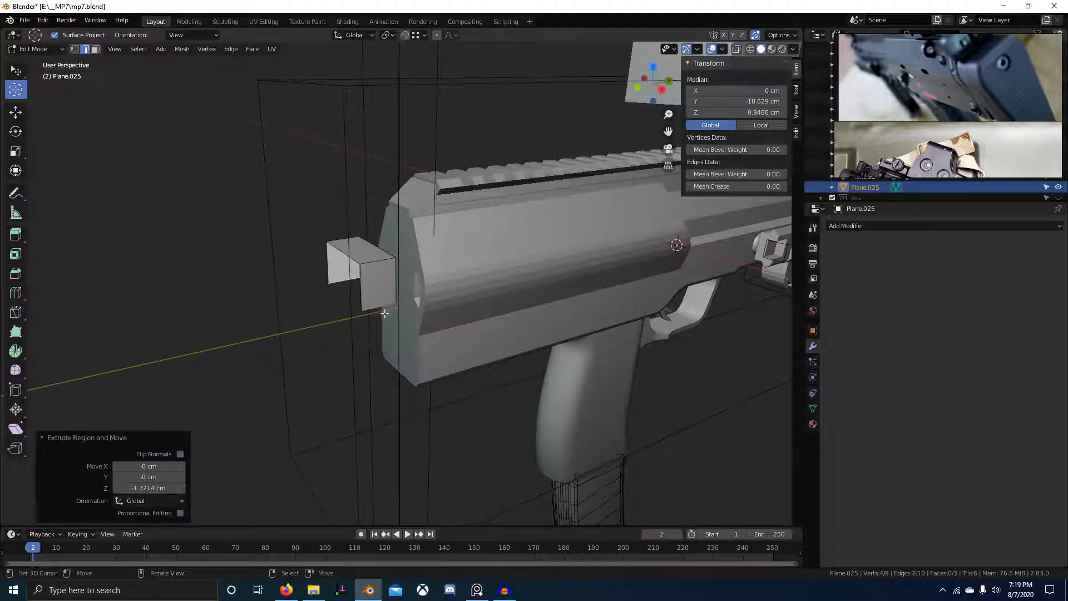
Compare the walls with the side blueprint, spread their lower edges along X and raise them about 0.92 cm.
key(KP_3)
key(z)
click(260, 291)
scroll(405, 309, up, 4)
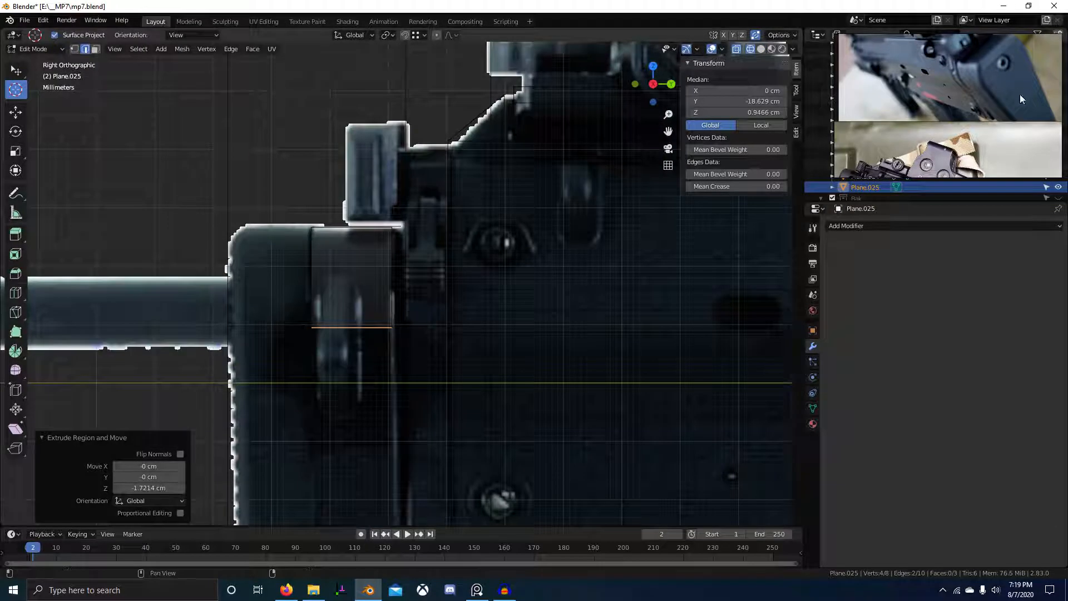
click(531, 303)
middle_drag(531, 303, 442, 267)
key(s)
key(x)
click(442, 265)
key(g)
key(z)
click(441, 265)
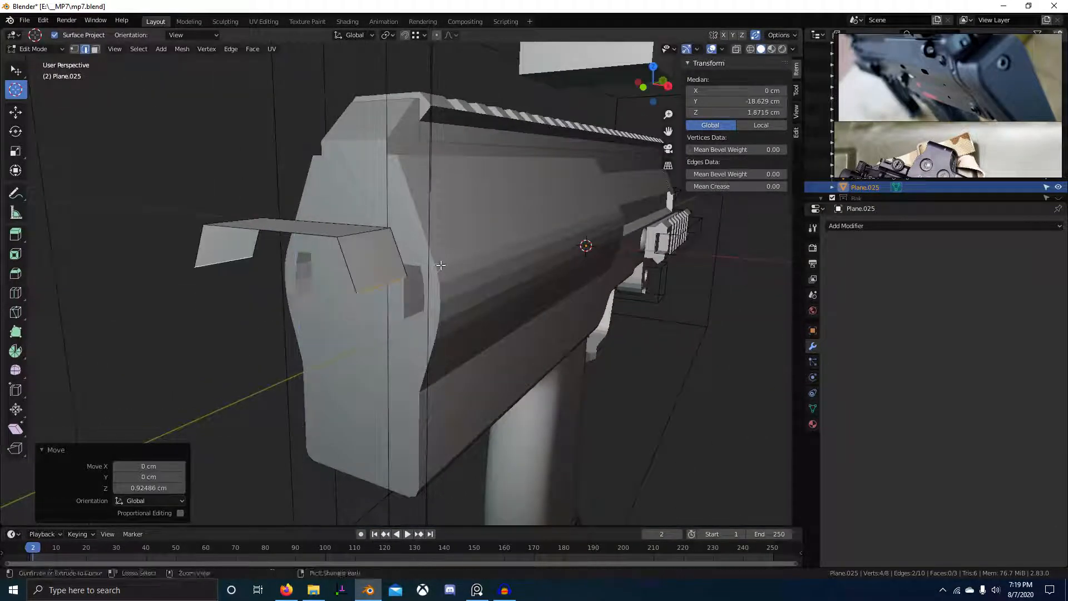
Extrude the lower edges down about 0.27 cm and again 0.35 cm, scaling each new pair along X to curve the walls.
click(441, 282)
key(s)
key(x)
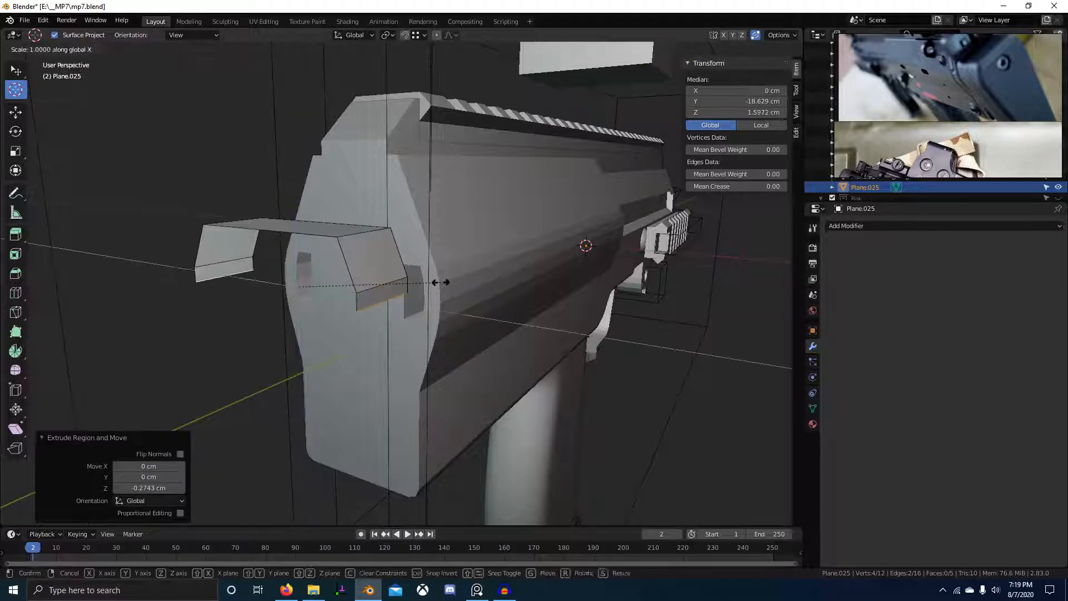
click(444, 304)
click(443, 304)
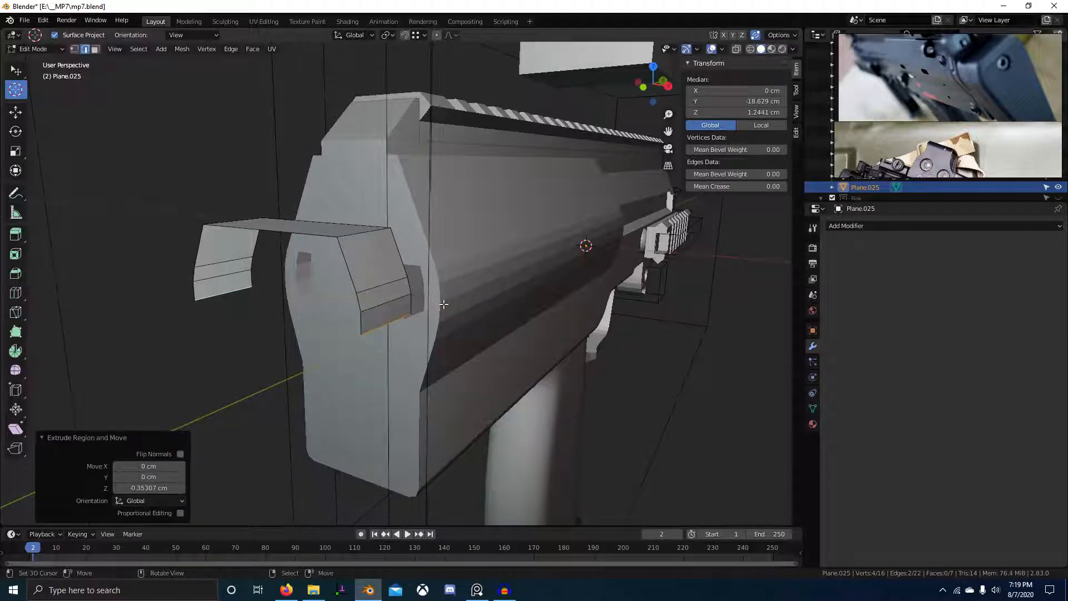
key(s)
key(x)
click(440, 316)
Extrude the lower edges down about 0.38 cm and 0.35 cm, scaling along X and narrowing the last pair to 0.962.
click(440, 317)
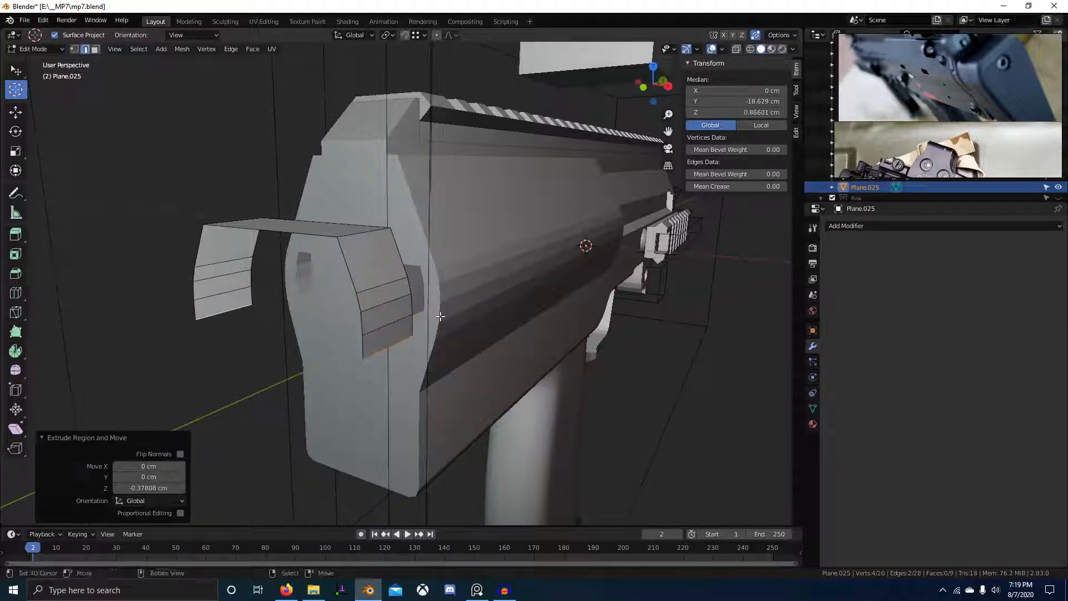
key(s)
key(x)
click(439, 320)
click(435, 334)
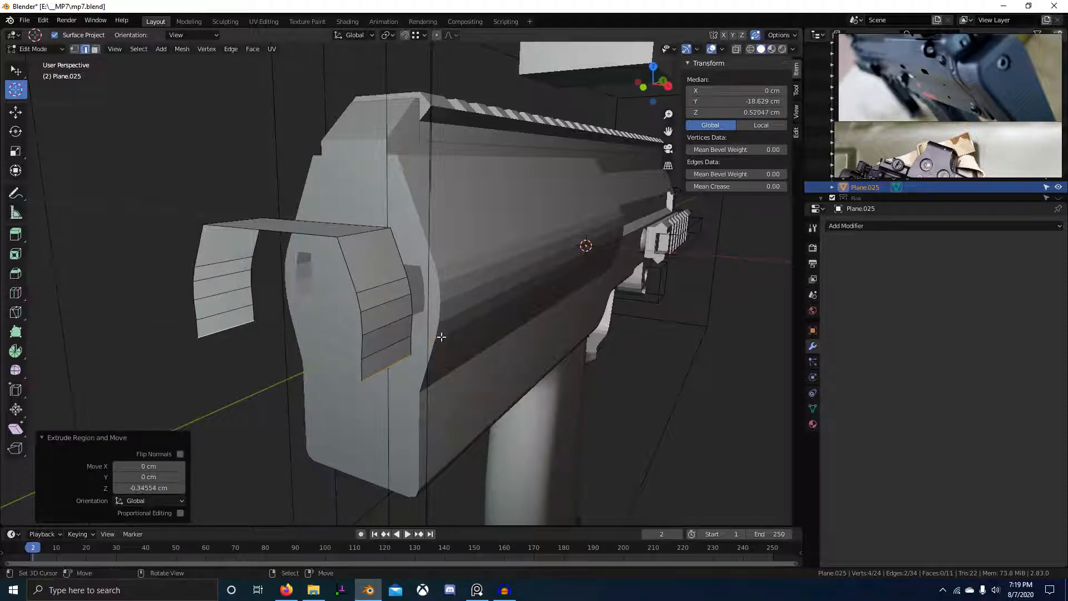
right_click(444, 337)
key(s)
key(x)
click(442, 337)
Compare the stock band's shape with the side blueprint and the close-up photo of the rear receiver.
scroll(441, 338, down, 4)
mouse_move(441, 338)
middle_down()
mouse_move(405, 339)
mouse_move(443, 321)
mouse_move(384, 310)
mouse_move(446, 321)
mouse_move(403, 288)
middle_up()
click(236, 323)
scroll(414, 301, up, 2)
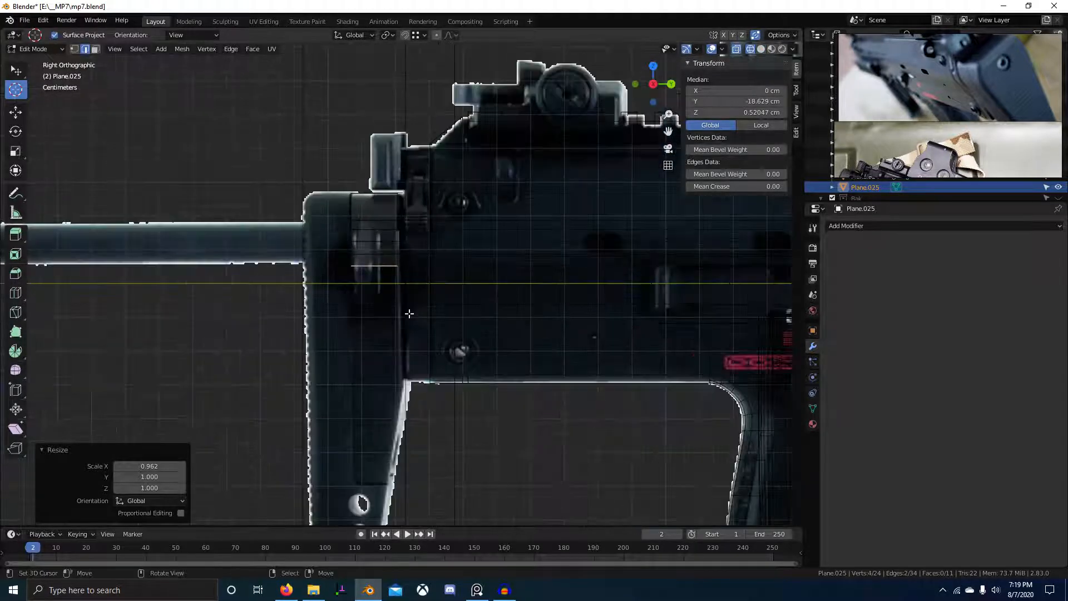
scroll(997, 105, down, 3)
middle_drag(996, 100, 993, 79)
scroll(945, 121, up, 6)
mouse_move(915, 130)
middle_down()
mouse_move(946, 122)
mouse_move(912, 172)
mouse_move(928, 161)
mouse_move(917, 115)
mouse_move(927, 127)
middle_up()
scroll(954, 119, up, 2)
scroll(919, 113, up, 2)
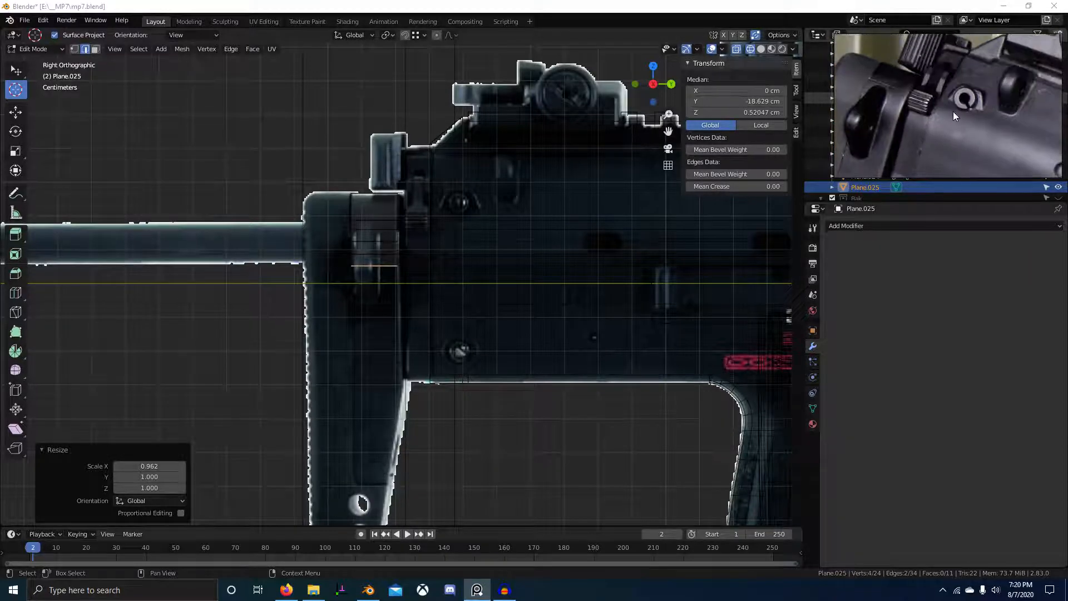
scroll(930, 103, down, 2)
Cut a centred edge into the band's upper face, dividing it into two symmetrical halves.
middle_drag(445, 209, 427, 210)
key(shift+z)
mouse_move(590, 212)
middle_down()
mouse_move(456, 215)
mouse_move(449, 285)
middle_up()
key(a)
key(3)
click(393, 215)
middle_drag(393, 214, 284, 232)
ctrl+click(379, 254)
Select the band's half on the negative X side in wireframe and delete only its faces.
key(1)
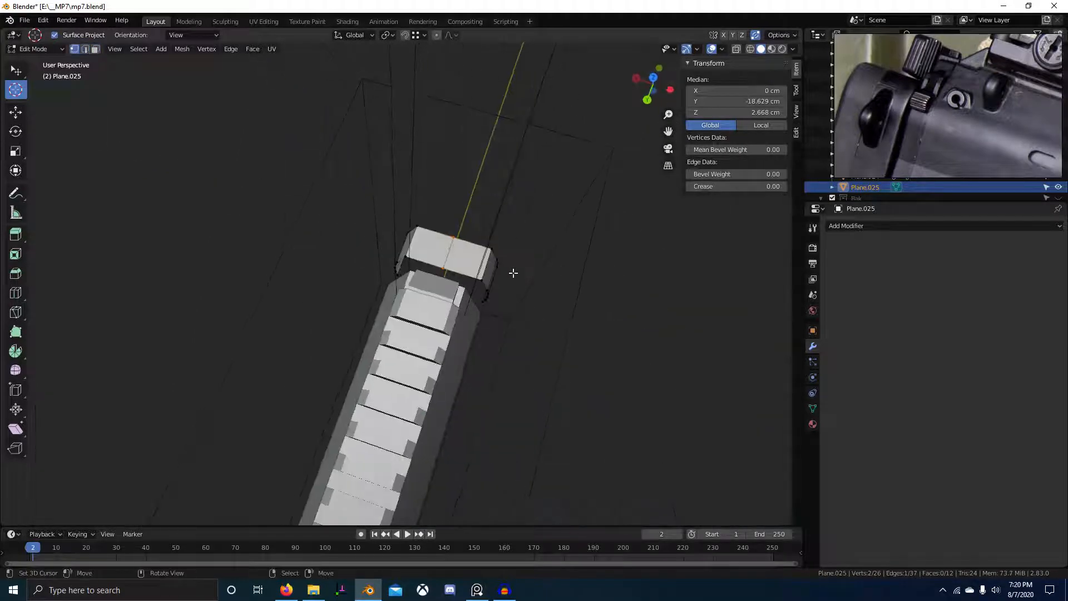
click(479, 266)
key(alt+z)
key(alt+a)
key(alt+z)
key(alt+z)
key(ctrl+z)
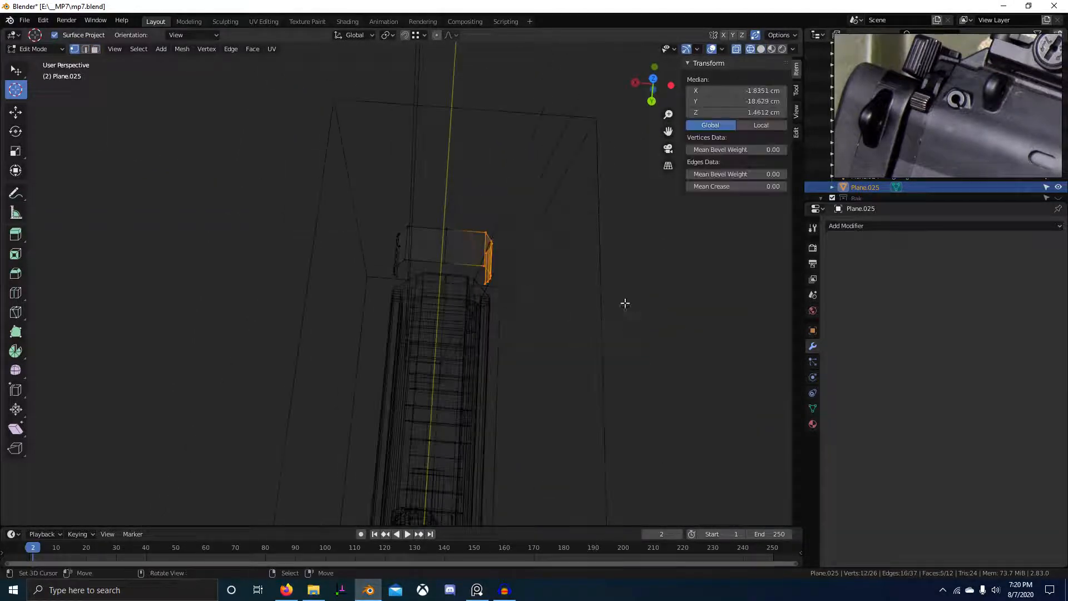
key(x)
click(599, 236)
key(x)
click(529, 208)
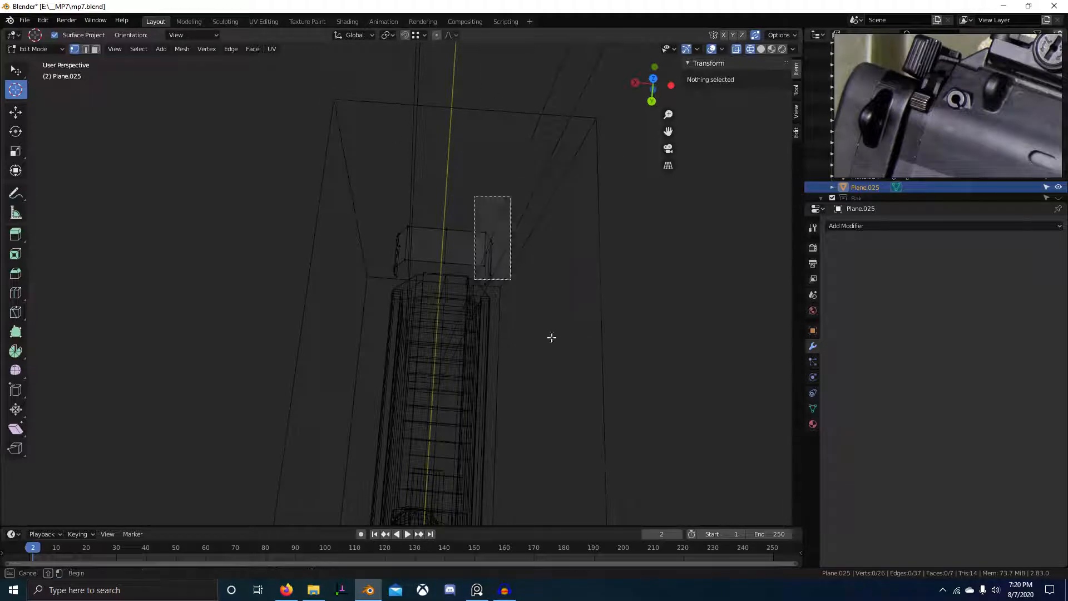
Delete the vertices of the stock band's half on the negative X side.
drag(551, 337, 558, 345)
key(x)
key(Escape)
key(alt+b)
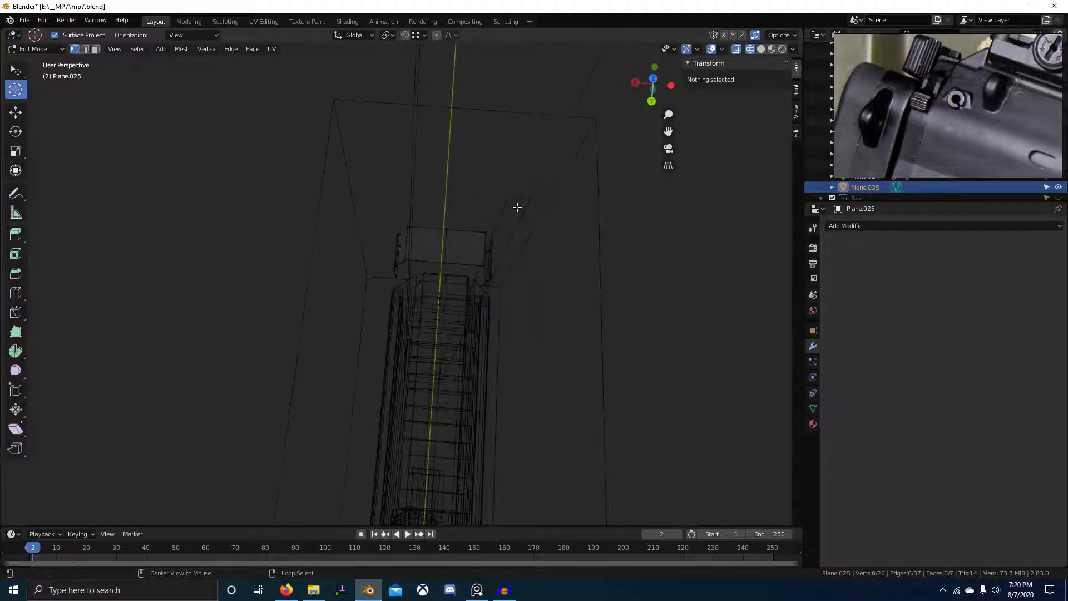
drag(490, 257, 448, 222)
key(x)
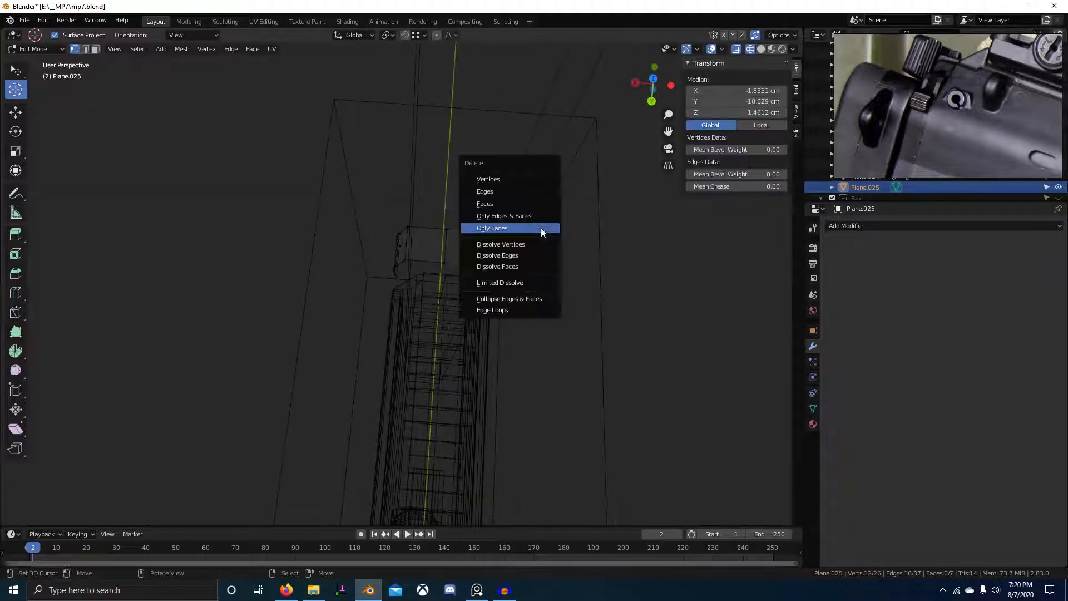
click(522, 174)
Add a Mirror modifier on the X axis to the remaining band half and enable clipping.
click(902, 226)
click(850, 336)
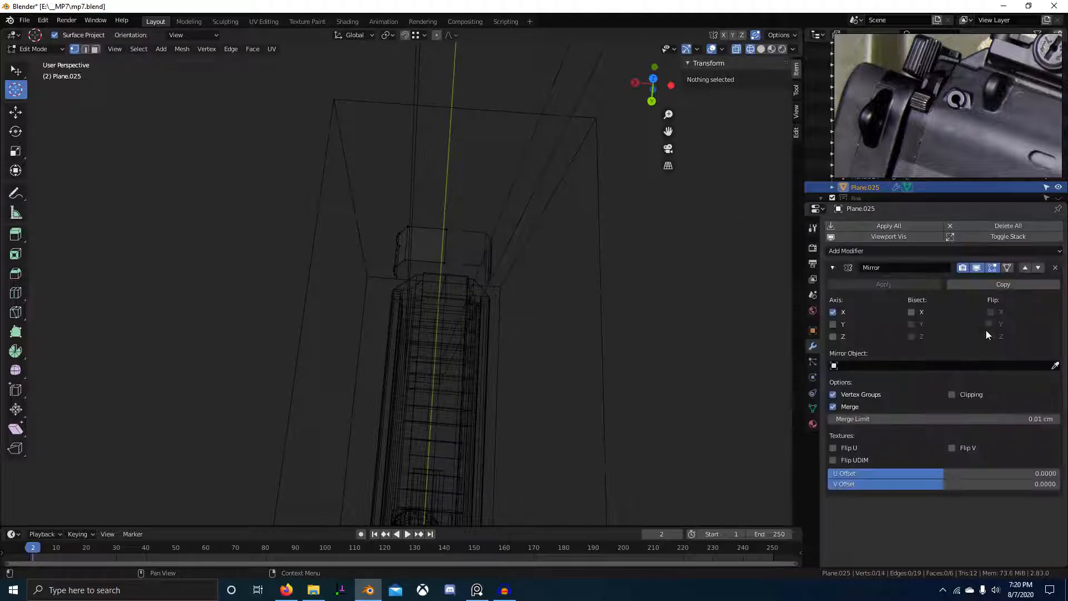
click(952, 393)
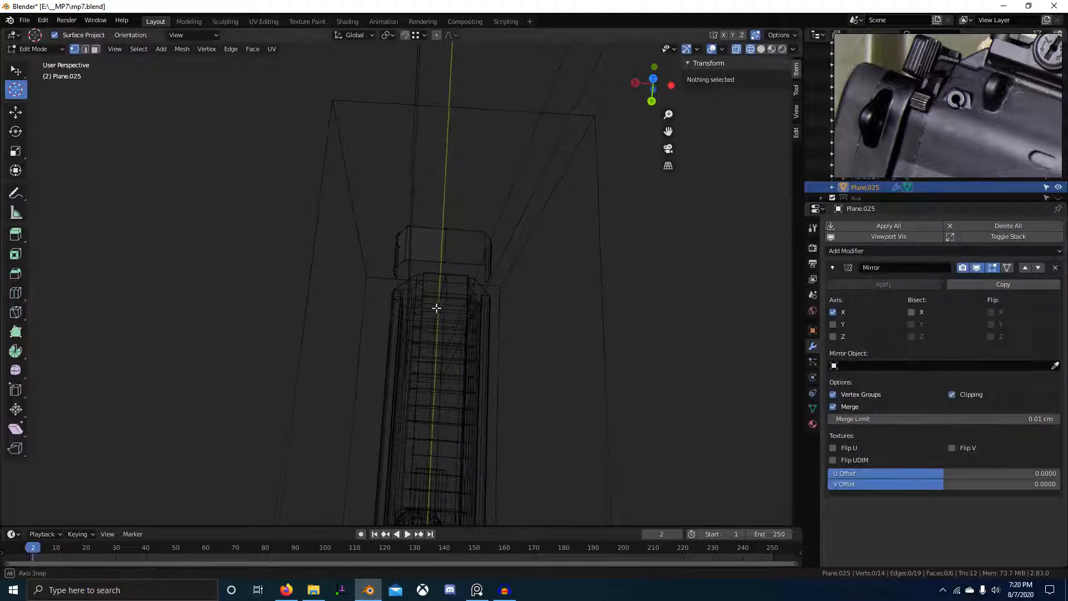
Select the vertices along the band's curved side in solid view and move them outward about 0.313 cm along X.
key(shift+z)
mouse_move(437, 306)
middle_down()
mouse_move(441, 334)
mouse_move(429, 298)
mouse_move(341, 195)
middle_up()
click(347, 199)
ctrl+click(393, 270)
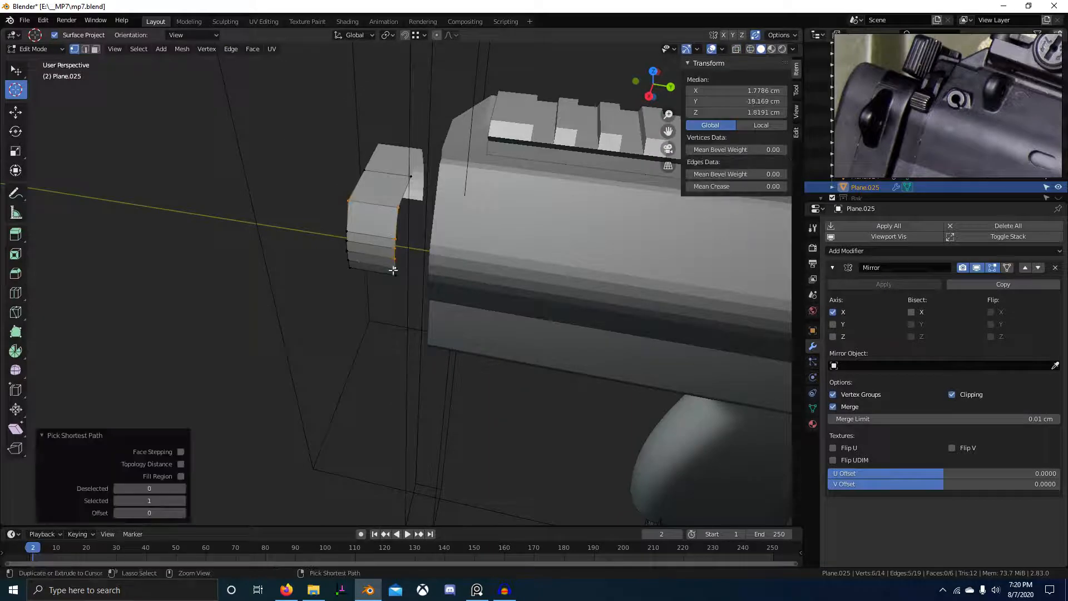
right_click(371, 276)
middle_drag(372, 276, 309, 313)
key(g)
key(x)
click(231, 322)
middle_drag(231, 322, 579, 263)
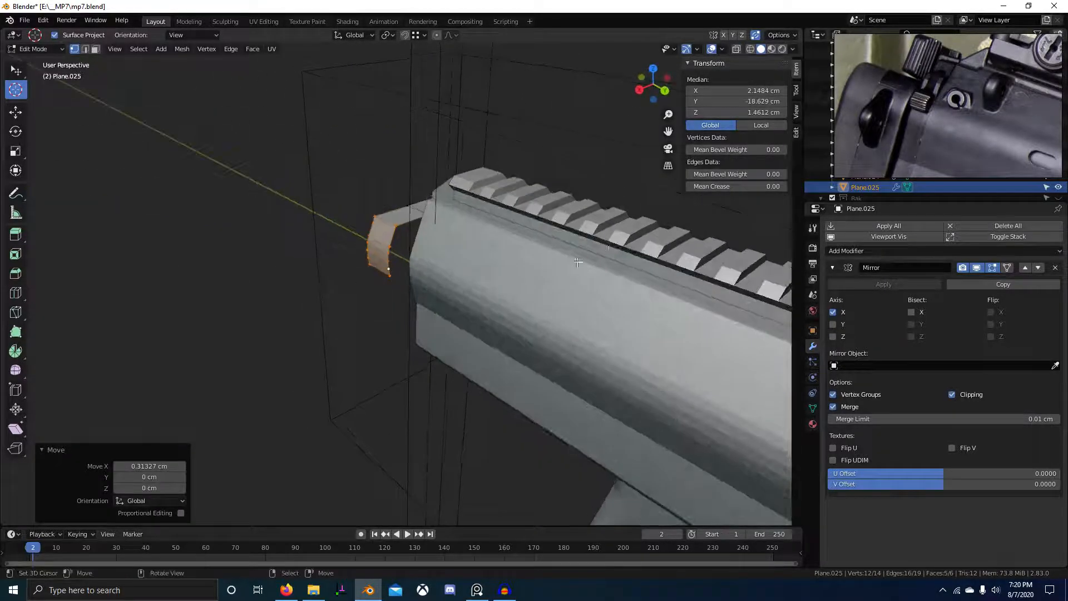
Select the lowest edge of the band's side and edge-slide it downward with a factor of -10, lengthening the side.
middle_drag(513, 239, 542, 222)
scroll(337, 275, up, 2)
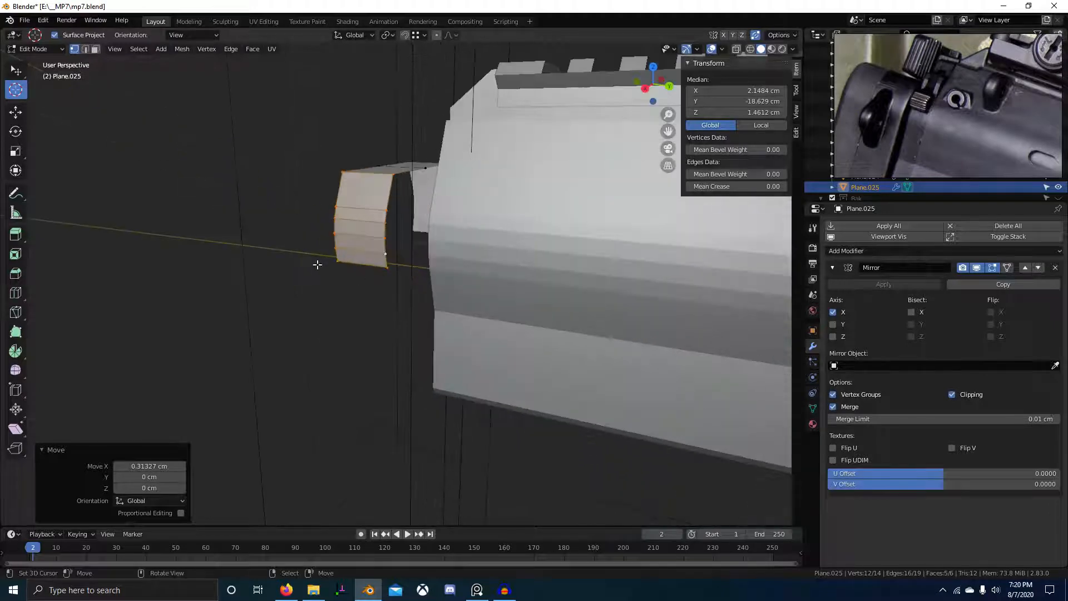
right_click(335, 248)
shift+right_click(388, 268)
shift+right_click(387, 267)
scroll(387, 268, down, 2)
middle_drag(386, 268, 447, 312)
key(g)
key(g)
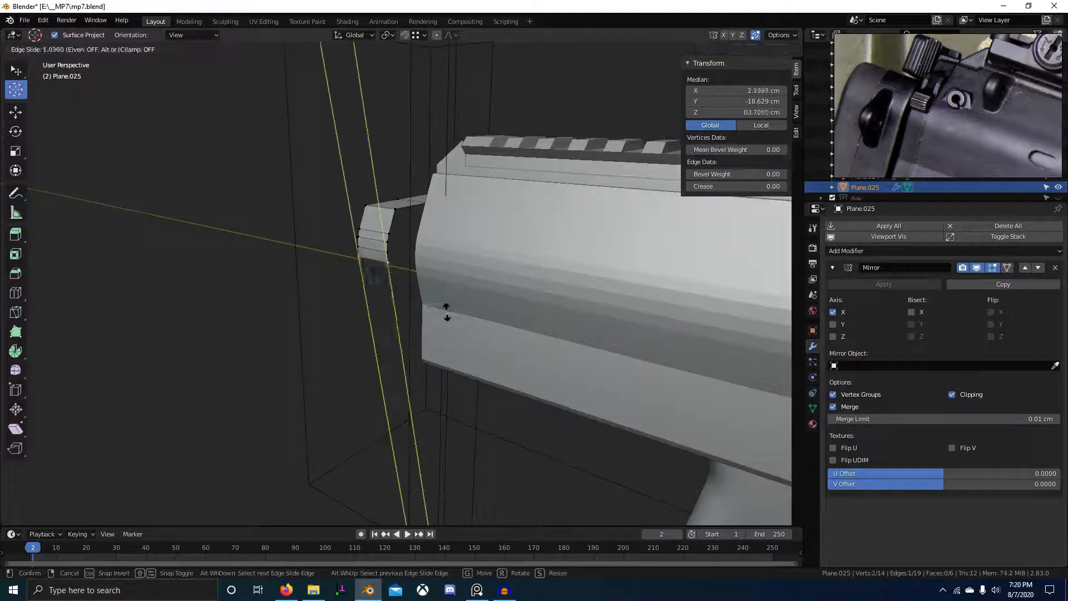
click(465, 371)
middle_drag(465, 371, 583, 275)
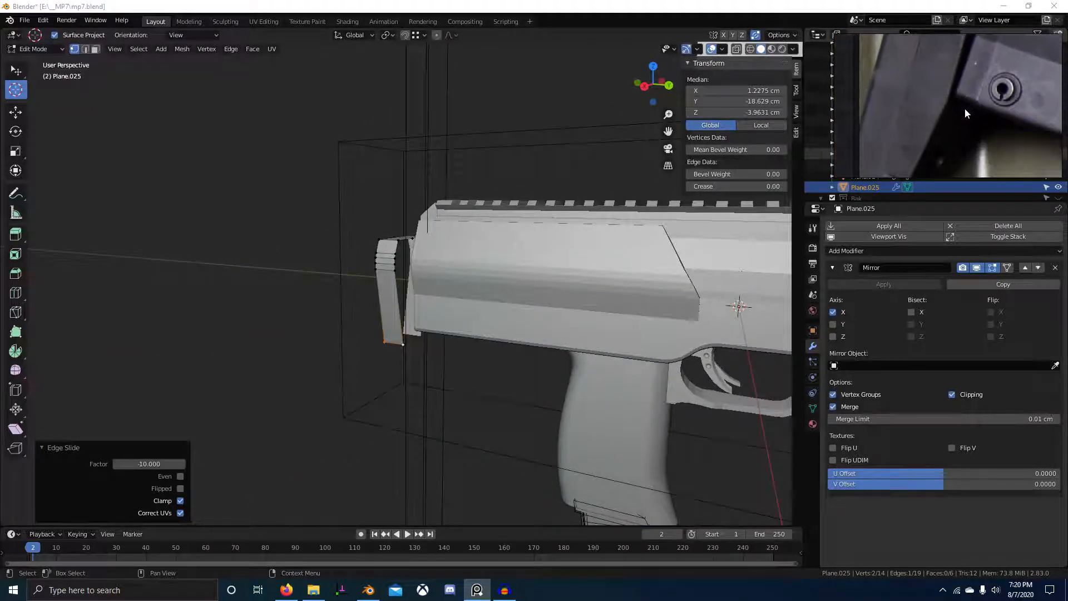
Edge-slide the lowest edge back up by 0.222 in front view and move it outward about 0.126 cm along X.
scroll(947, 109, up, 1)
scroll(465, 327, up, 2)
middle_drag(465, 327, 391, 329)
key(KP_1)
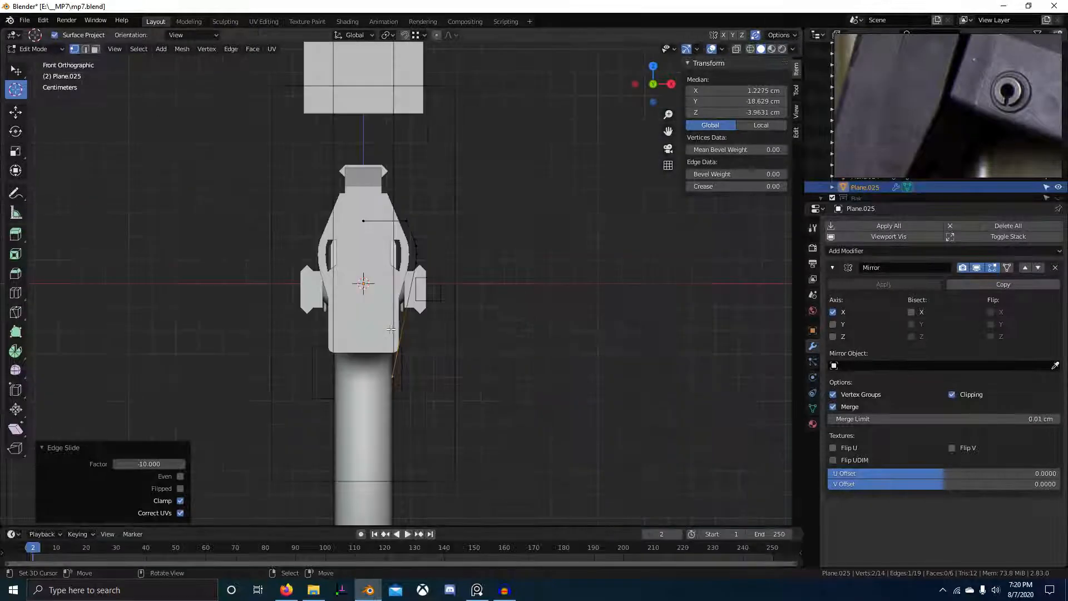
scroll(432, 353, up, 7)
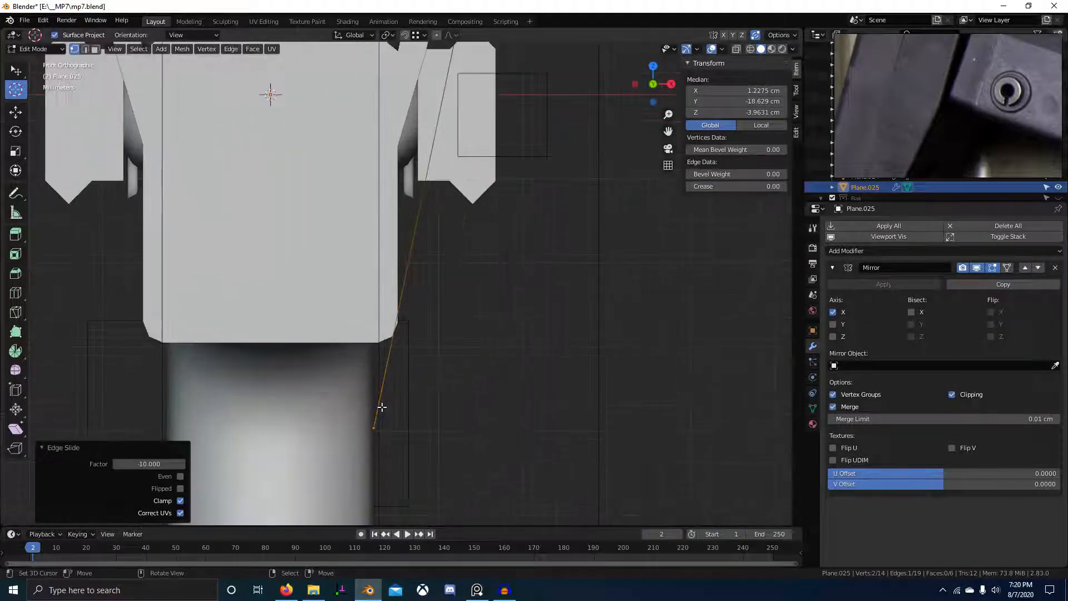
key(g)
key(g)
click(410, 365)
key(g)
key(x)
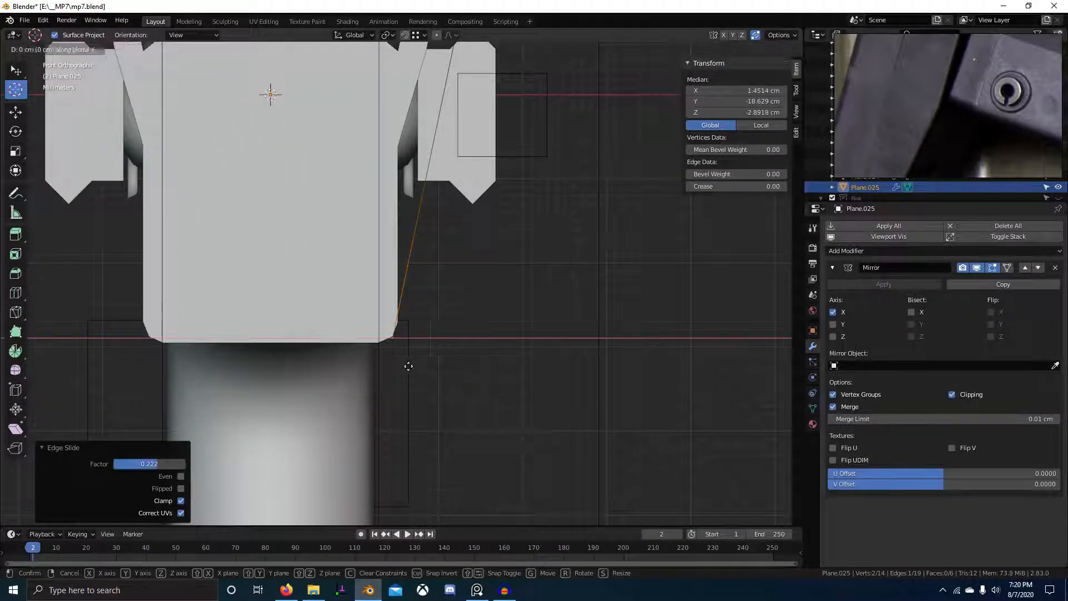
click(416, 354)
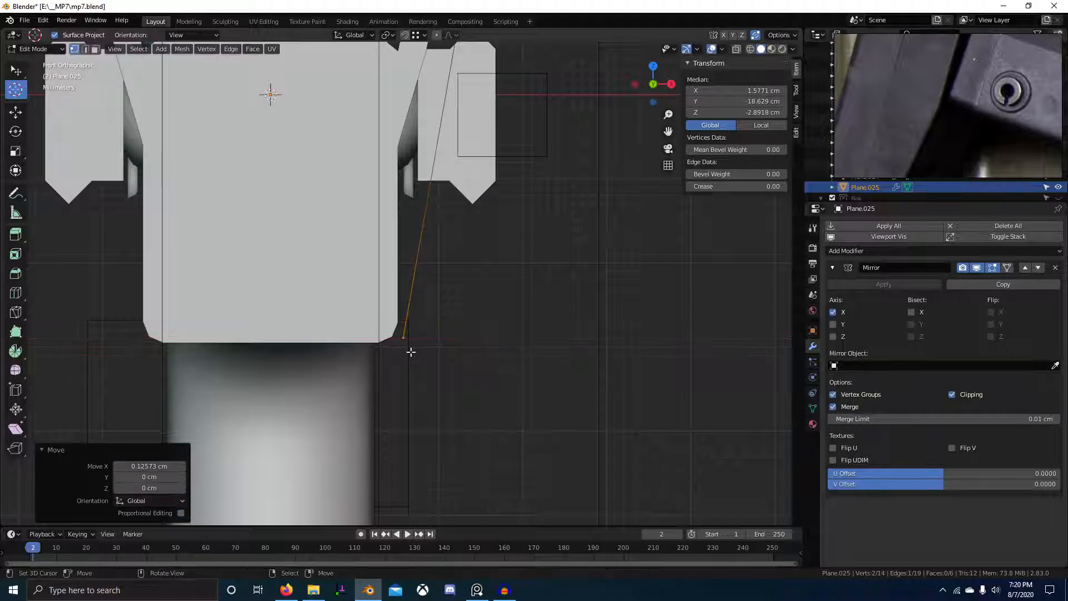
Nudge the lowest edge along X in small moves until it sits at about X 1.654 cm, just outside the receiver.
key(g)
key(x)
click(550, 291)
middle_drag(551, 291, 729, 201)
key(g)
key(x)
click(222, 346)
middle_drag(450, 302, 553, 341)
key(g)
key(x)
click(387, 330)
key(g)
key(x)
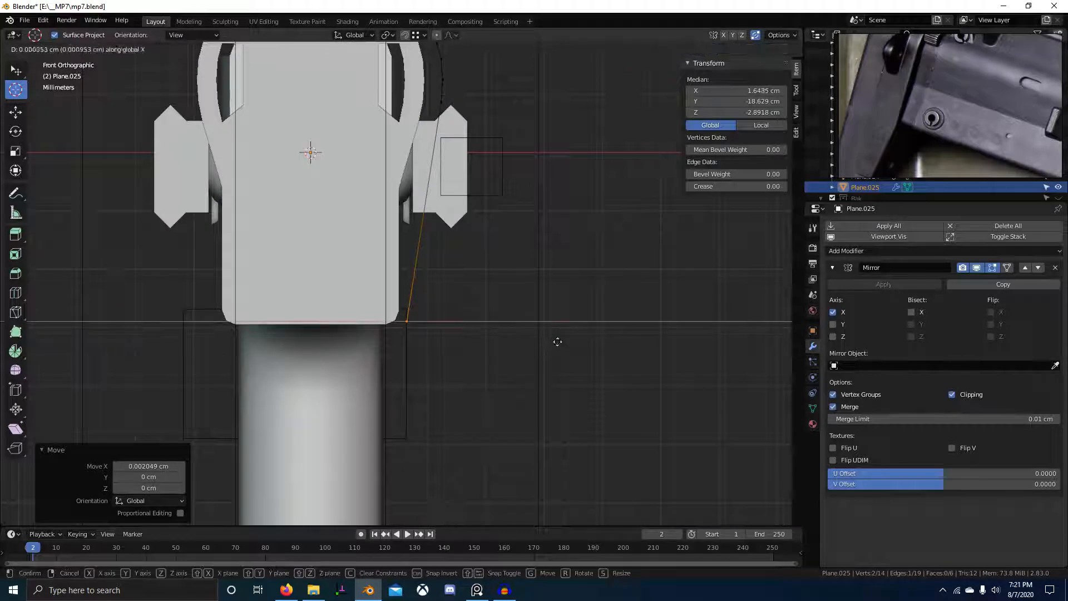
click(520, 327)
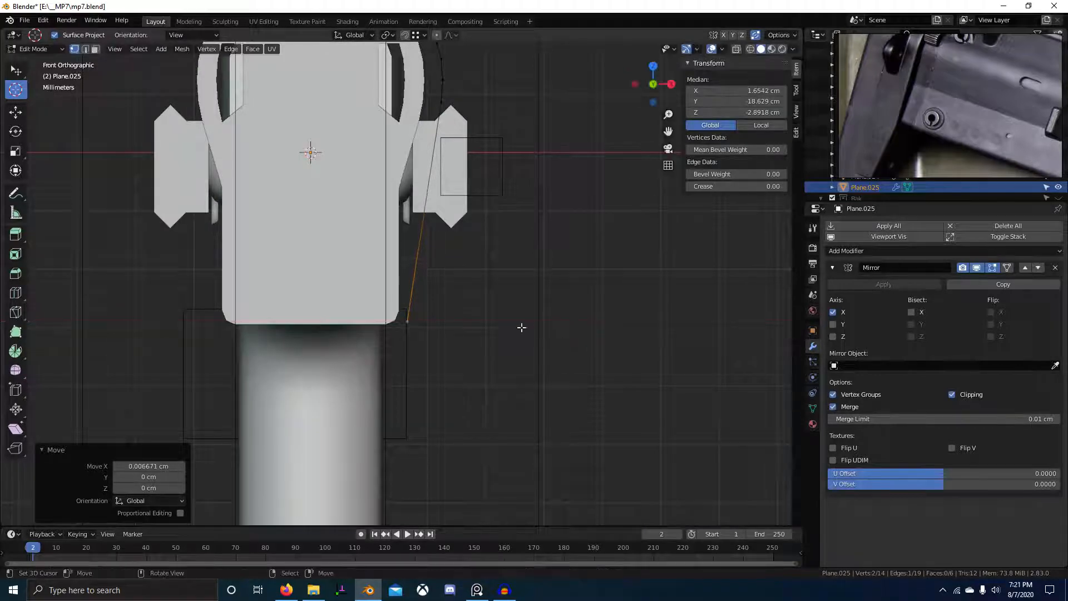
Try to bevel the band's upper corner edge with three segments and undo the bevel.
middle_drag(520, 326, 459, 287)
middle_drag(963, 67, 933, 143)
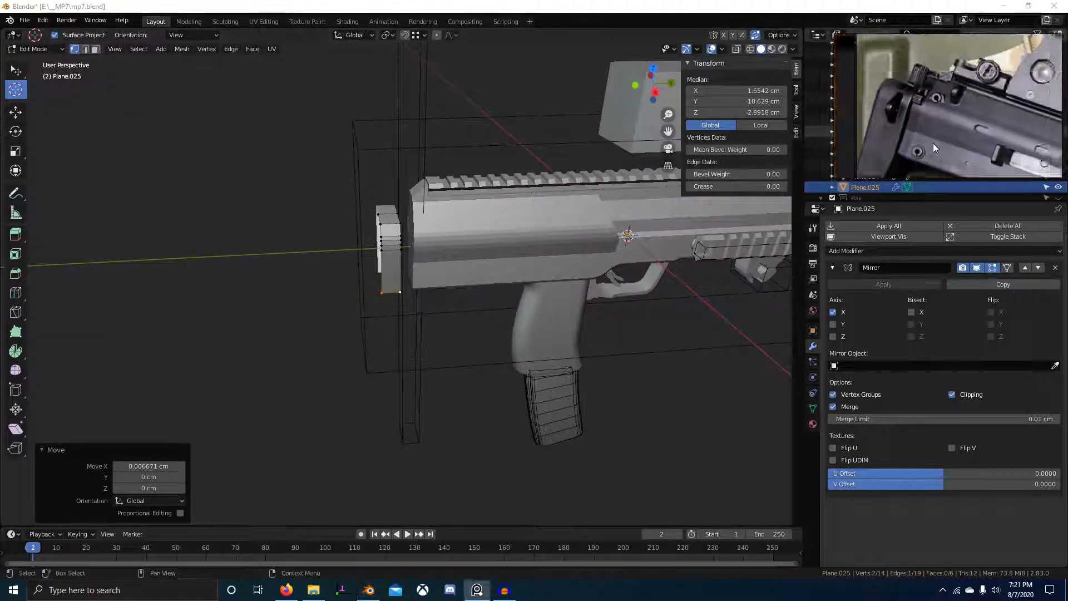
scroll(920, 110, up, 3)
mouse_move(409, 221)
middle_down()
mouse_move(477, 209)
mouse_move(417, 214)
middle_up()
scroll(461, 212, up, 3)
key(2)
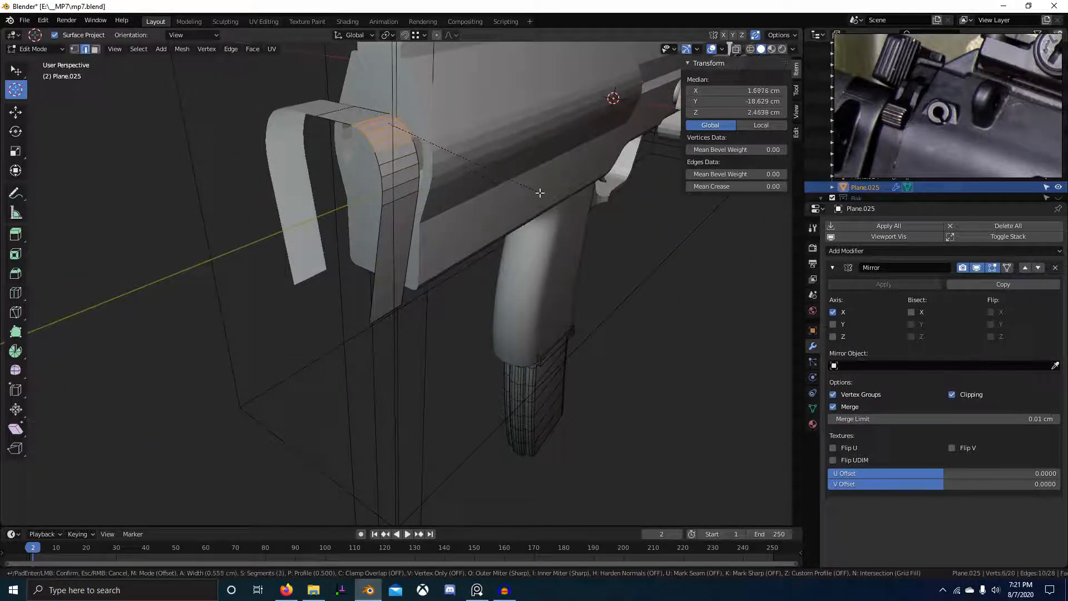
click(525, 181)
scroll(525, 181, down, 2)
middle_drag(526, 181, 316, 257)
scroll(558, 208, up, 2)
key(ctrl+z)
Check the stock in the reference photo, snap the 3D cursor to the band's upper corner edge and add a 24-vertex circle.
click(967, 102)
scroll(966, 103, down, 3)
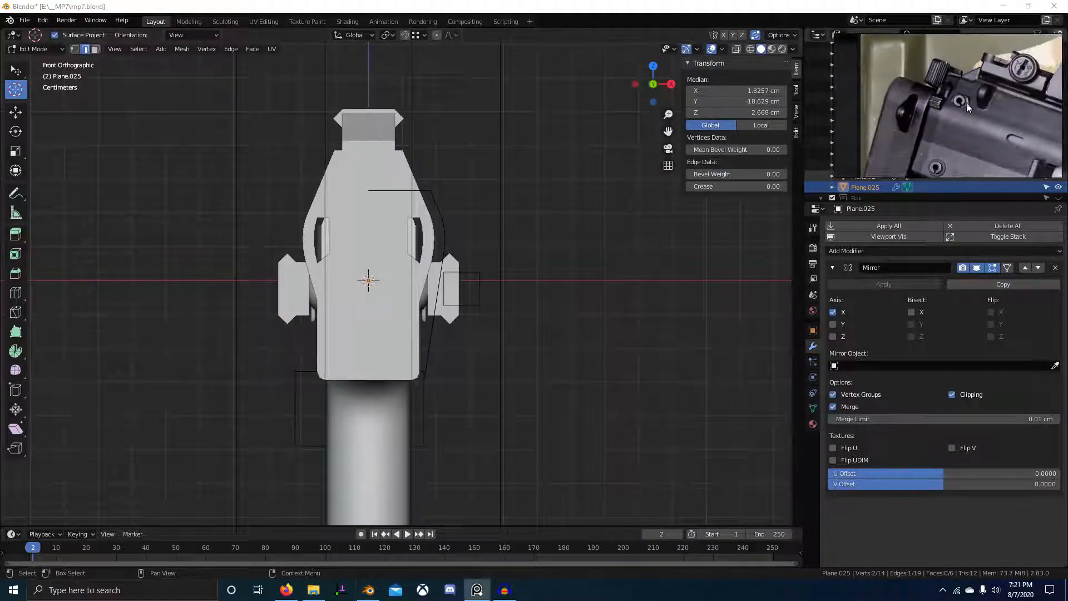
middle_drag(928, 106, 971, 92)
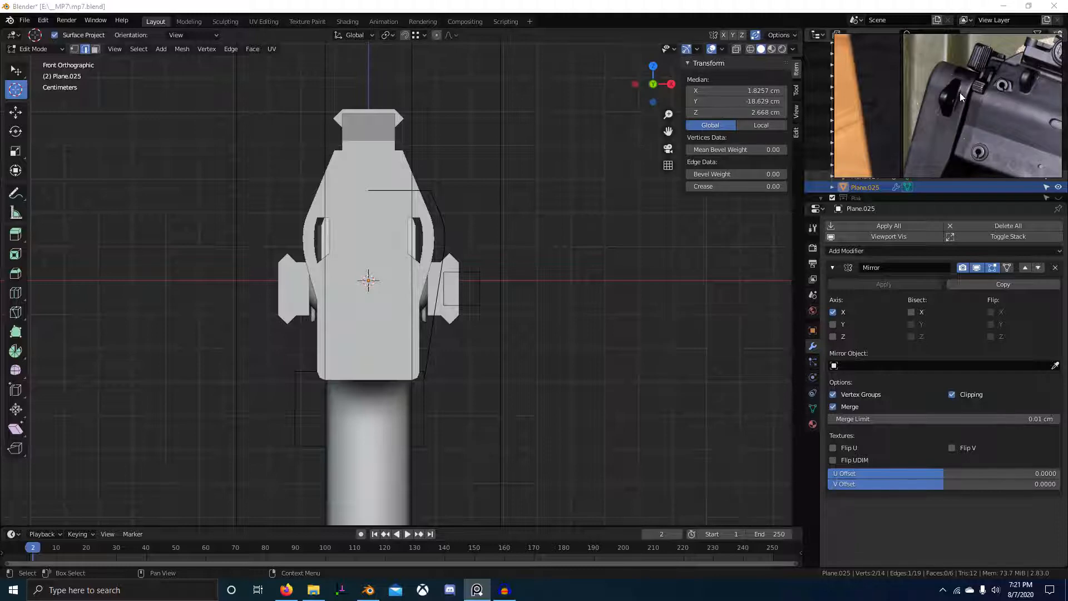
mouse_move(461, 210)
middle_down()
mouse_move(442, 248)
mouse_move(451, 224)
middle_up()
key(shift+s)
click(485, 261)
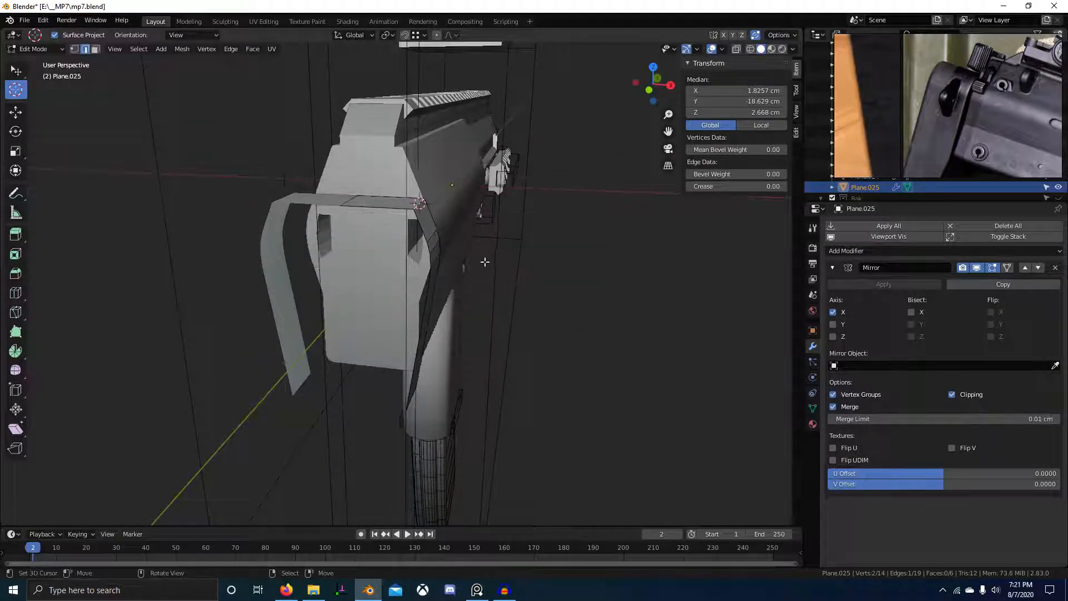
key(shift+a)
click(447, 278)
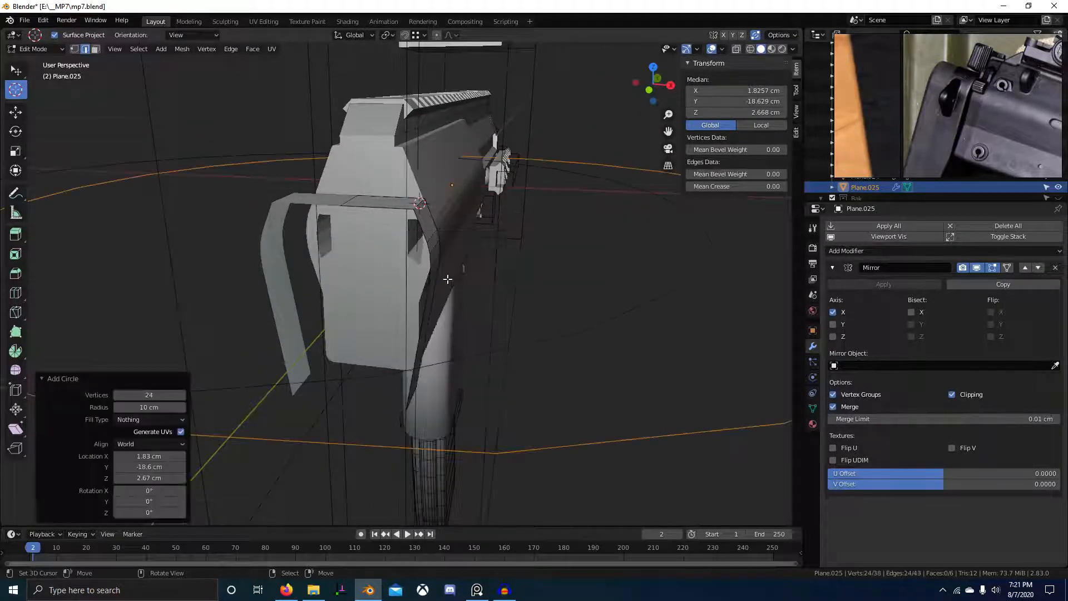
Rotate the circle 90° about X and, with mirror clipping off, move it about 8.45 cm outward along X.
middle_drag(447, 279, 421, 353)
key(r)
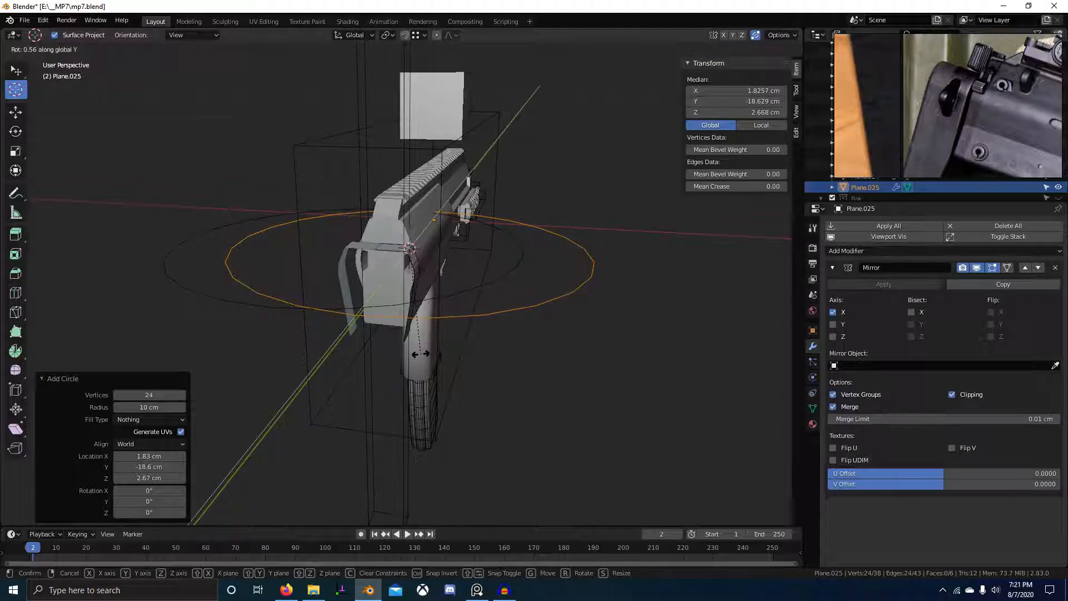
right_click(420, 354)
text(rx90)
key(Return)
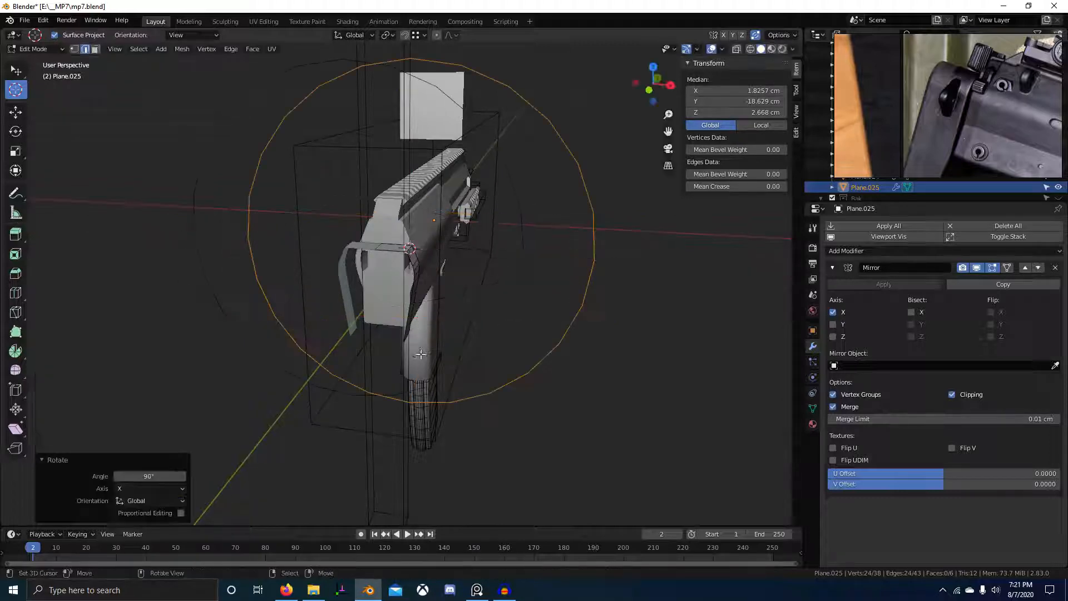
key(g)
key(x)
click(502, 324)
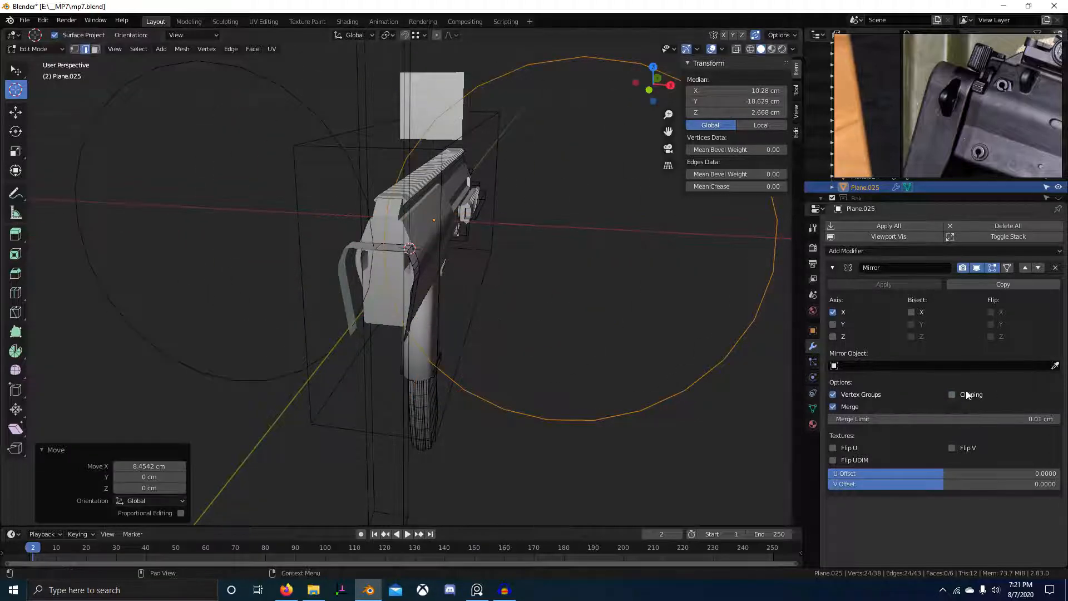
Turn mirror clipping back on, shrink the circle ending with a 0.462 scale, and move it about -7.71 cm along X.
key(s)
click(570, 315)
key(g)
key(x)
click(429, 308)
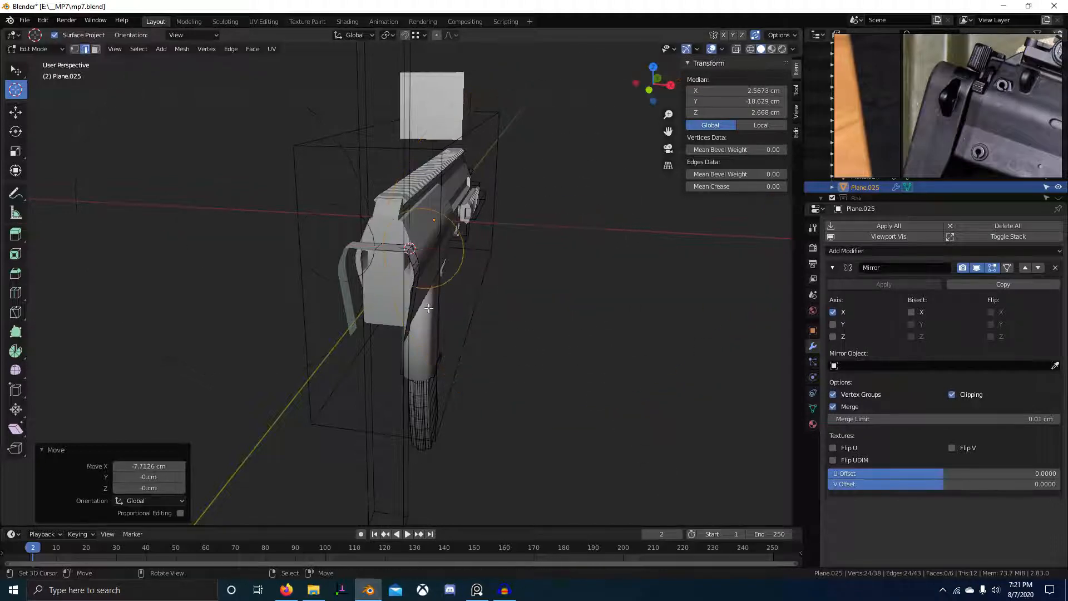
key(Right)
key(KP_1)
click(477, 236)
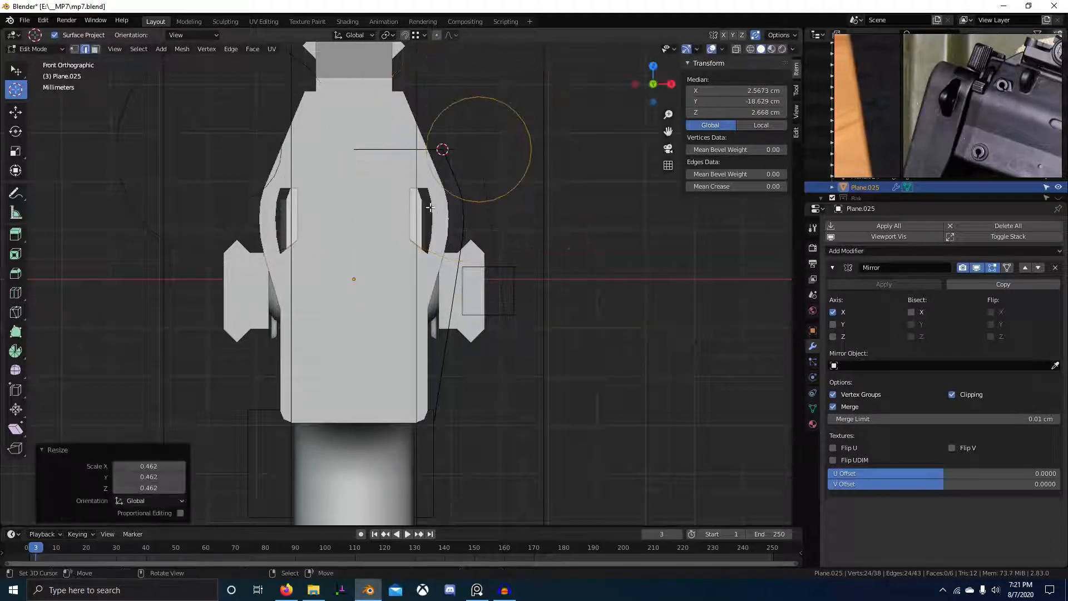
Move the circle about -0.93 cm in X and -1.01 cm in Z in front view, placing it under the band's corner.
key(g)
click(419, 177)
scroll(421, 211, up, 2)
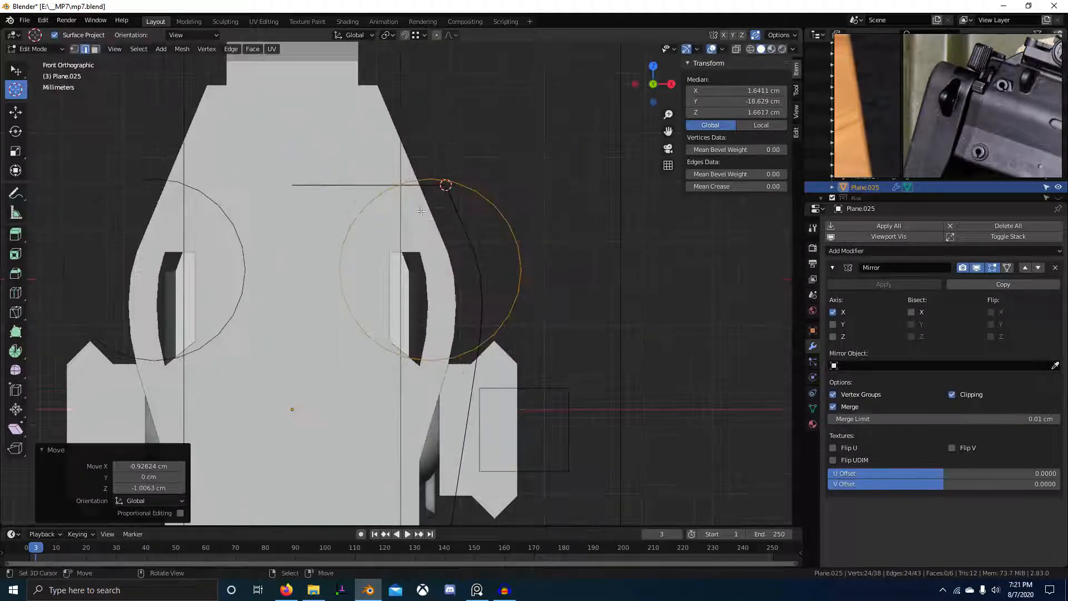
key(g)
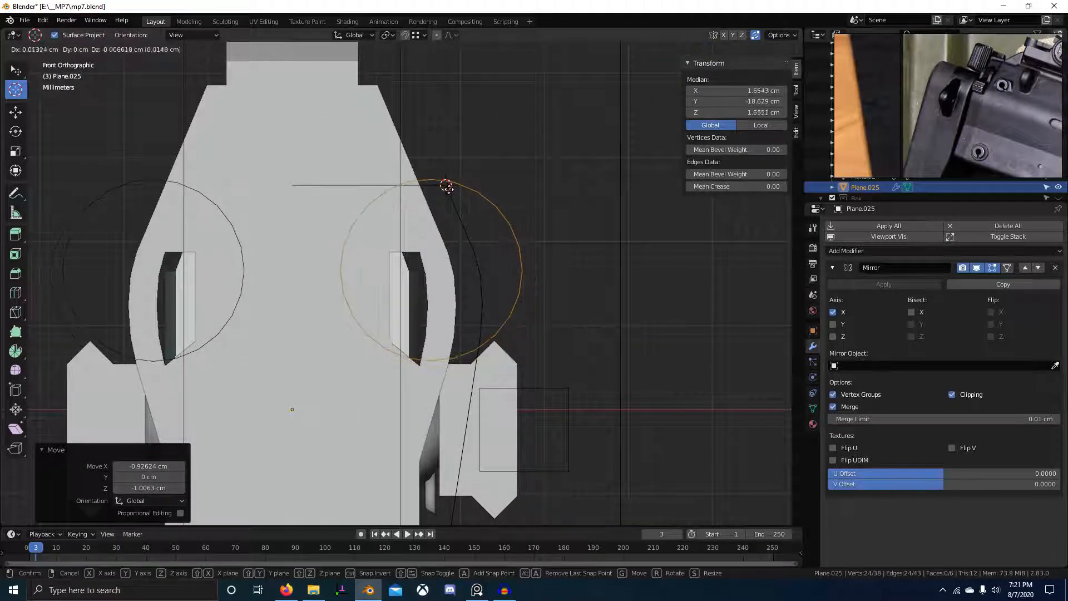
click(447, 194)
Move the circle so its topmost vertex snaps onto the band's upper corner vertex.
key(1)
scroll(418, 215, up, 1)
shift+middle_drag(433, 184, 409, 270)
key(g)
click(429, 283)
key(g)
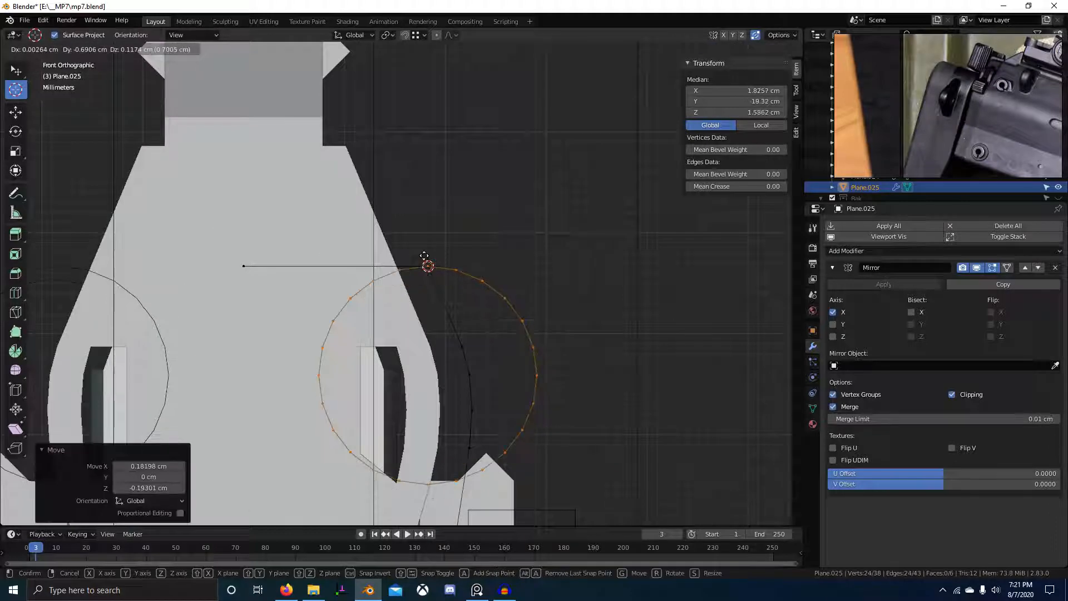
ctrl+click(423, 256)
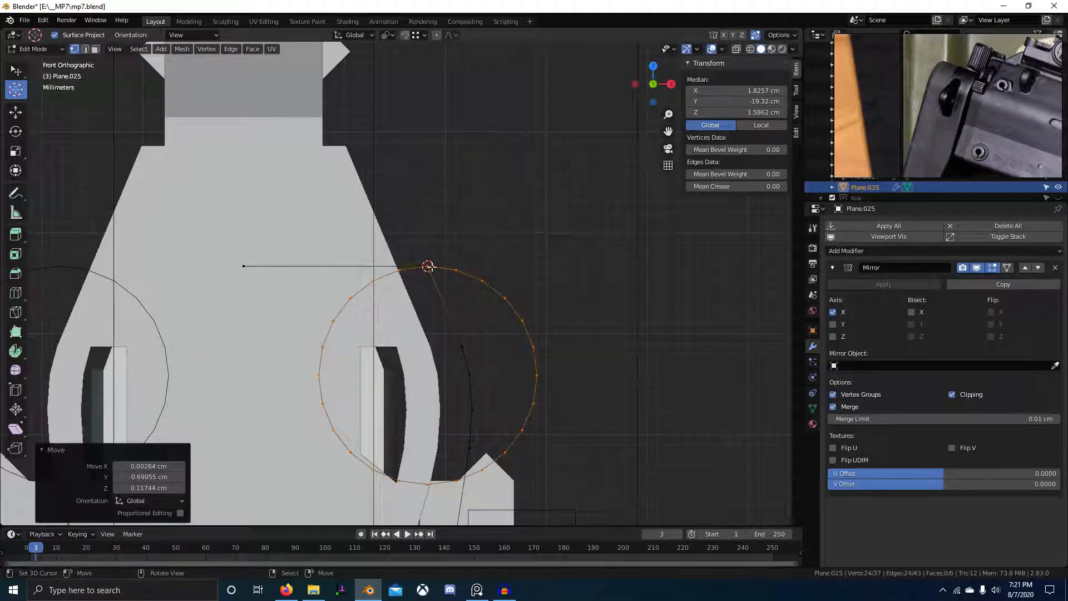
shift+click(428, 266)
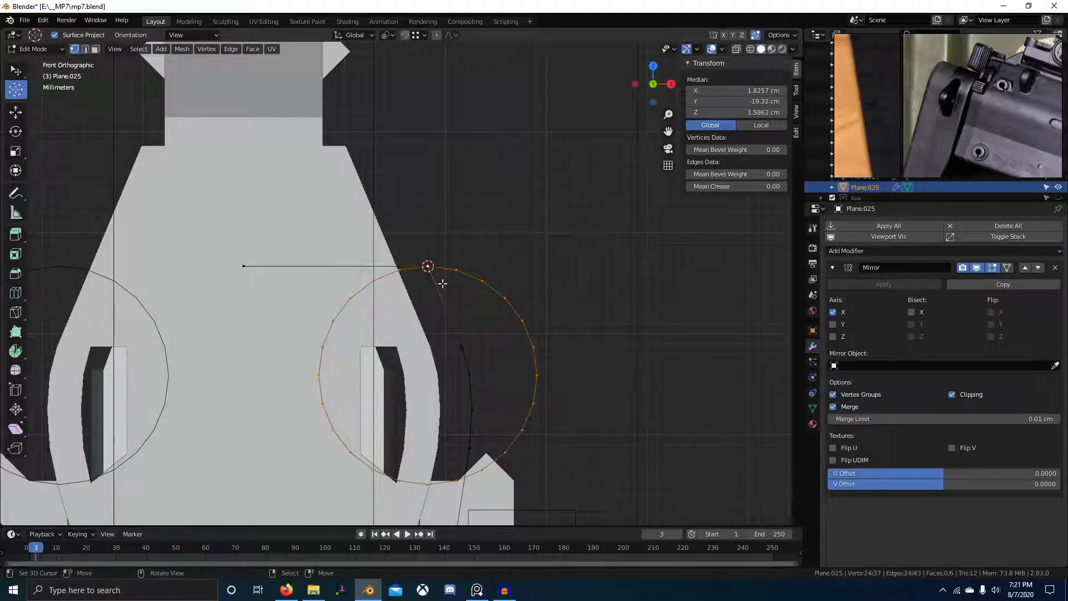
Scale the circle to about 0.554 around the 3D cursor at the band's corner.
scroll(670, 353, down, 3)
key(s)
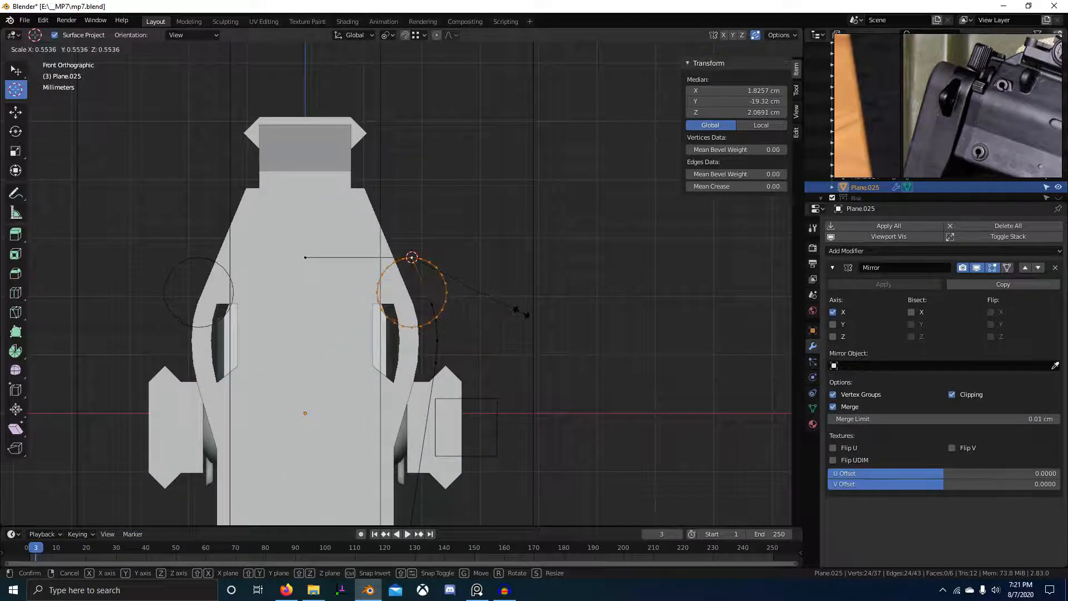
click(522, 312)
click(446, 300)
key(shift+v)
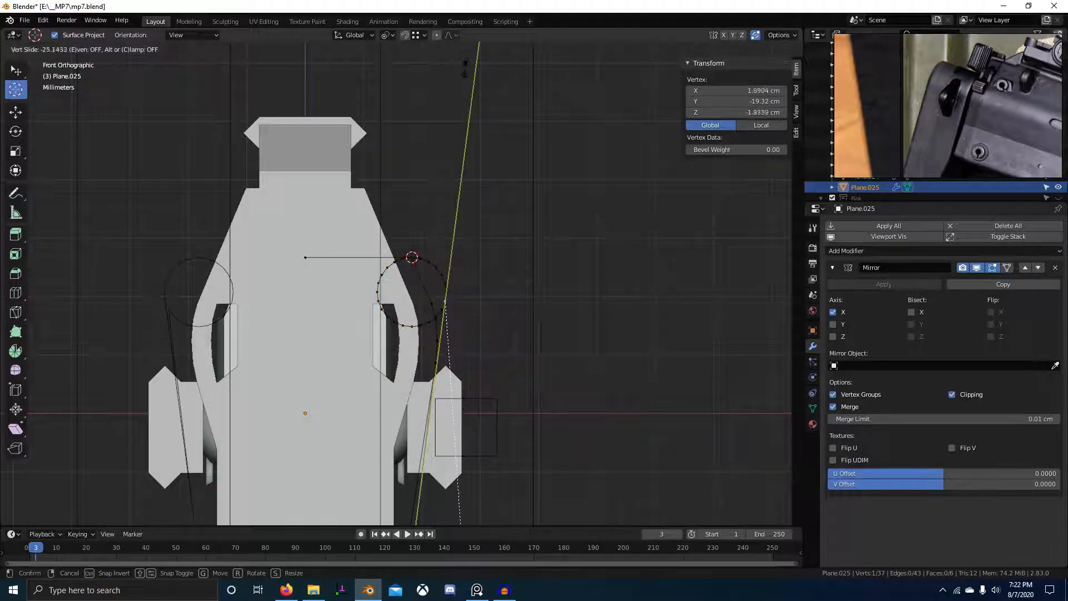
key(Escape)
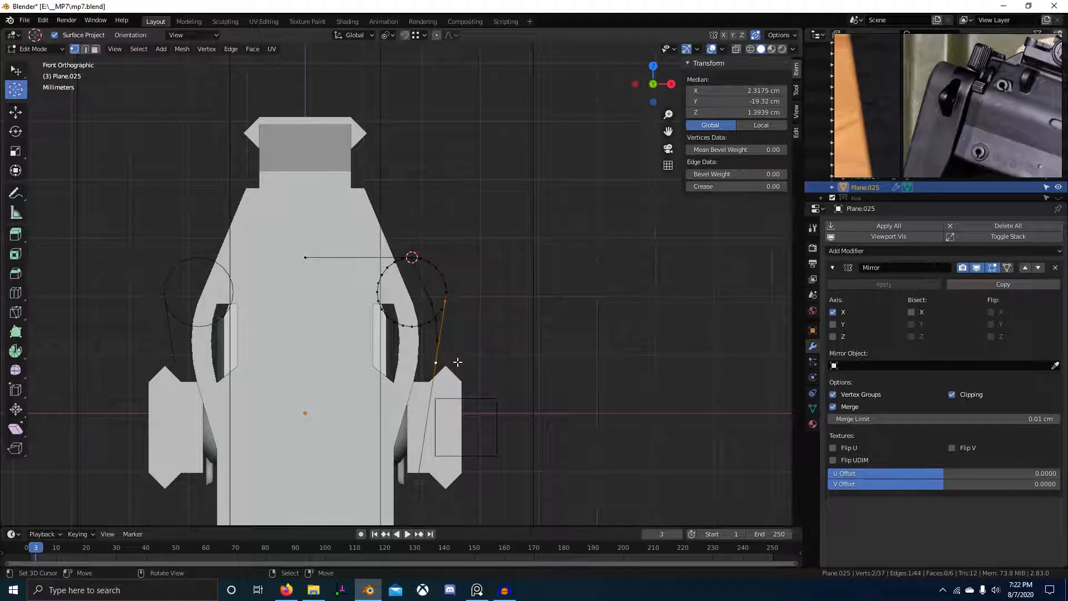
Join the circle's outer vertex to the band's side vertex and delete the inner and lower arc, keeping the upper outer quarter.
scroll(457, 362, up, 1)
ctrl+click(397, 256)
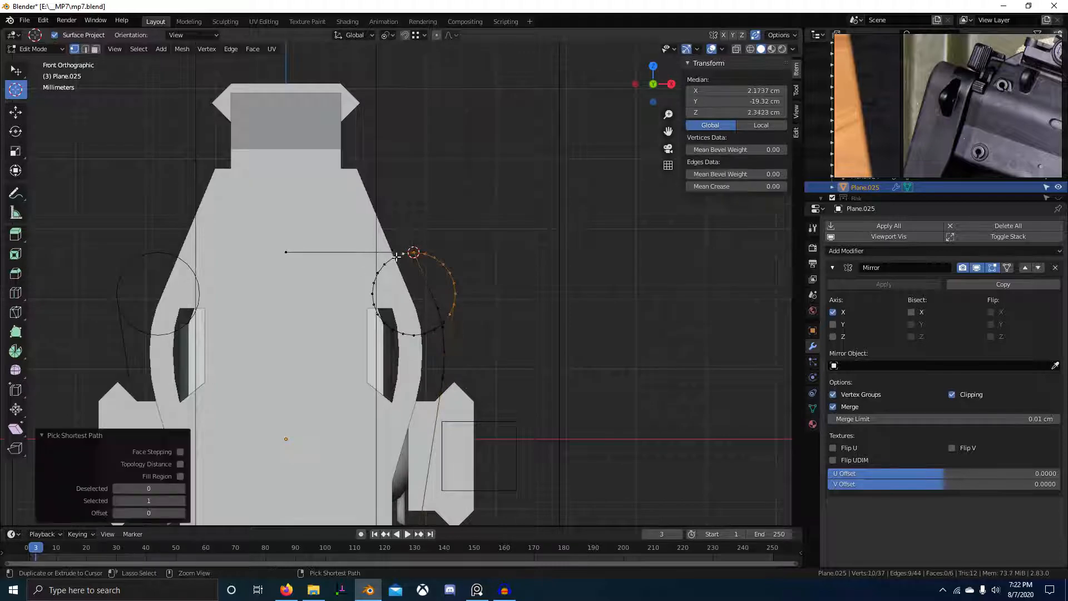
scroll(411, 273, up, 4)
key(x)
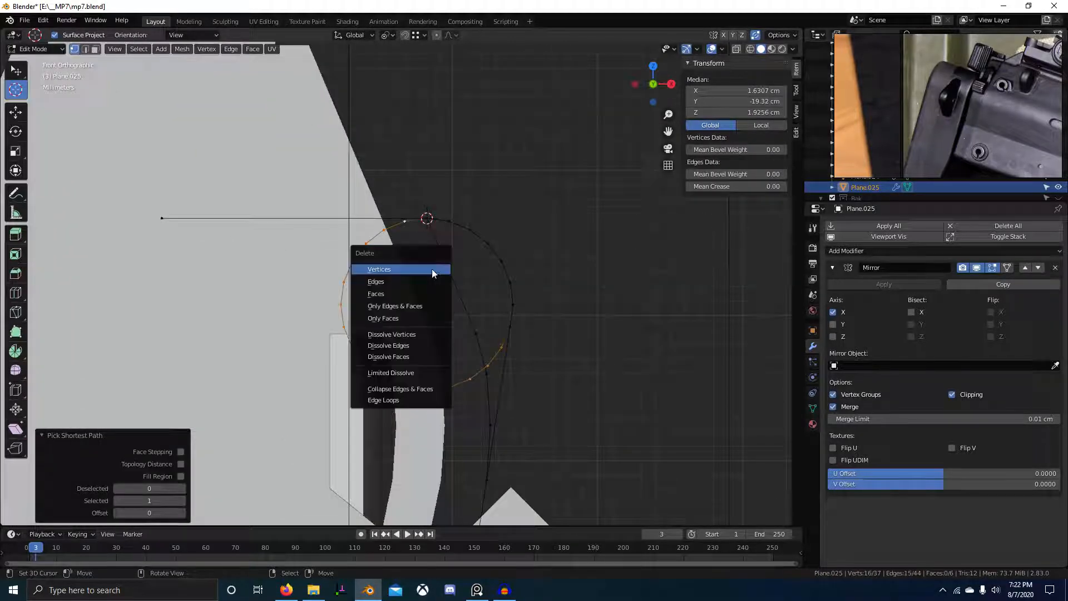
click(436, 269)
Dissolve the cross edges that subdivide the side faces of the band below its corner.
scroll(489, 334, down, 1)
scroll(501, 356, down, 2)
click(434, 300)
middle_drag(434, 301, 377, 329)
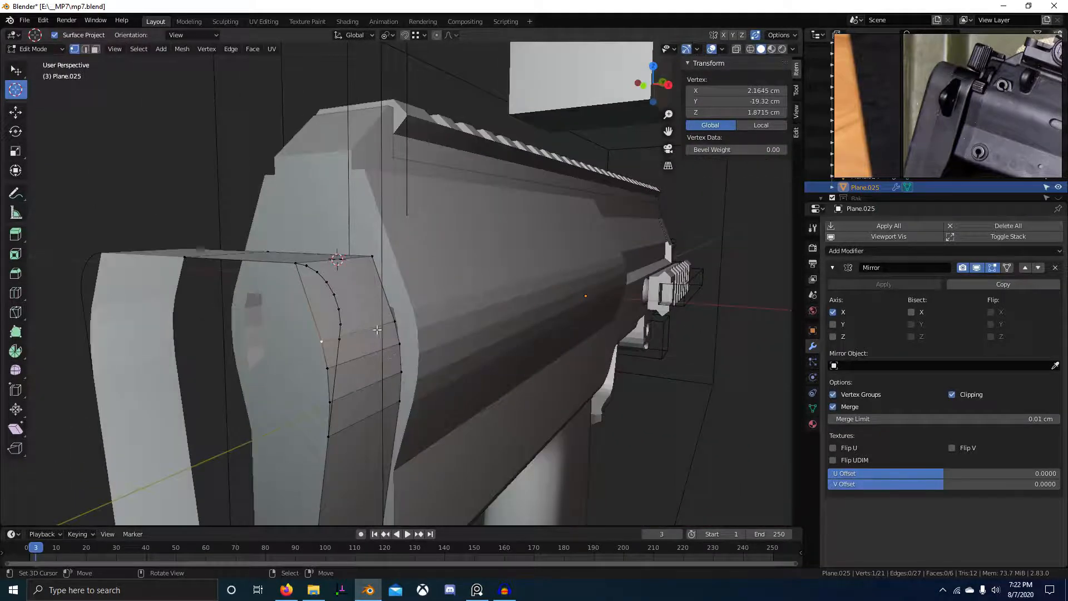
key(2)
click(362, 333)
shift+click(385, 385)
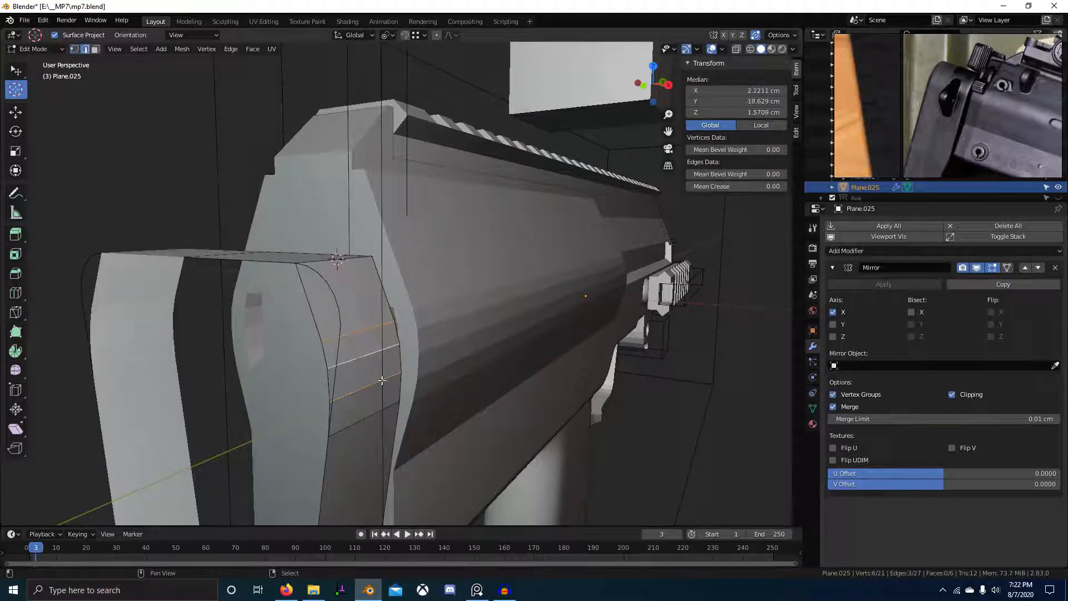
key(ctrl+x)
scroll(358, 396, down, 2)
key(1)
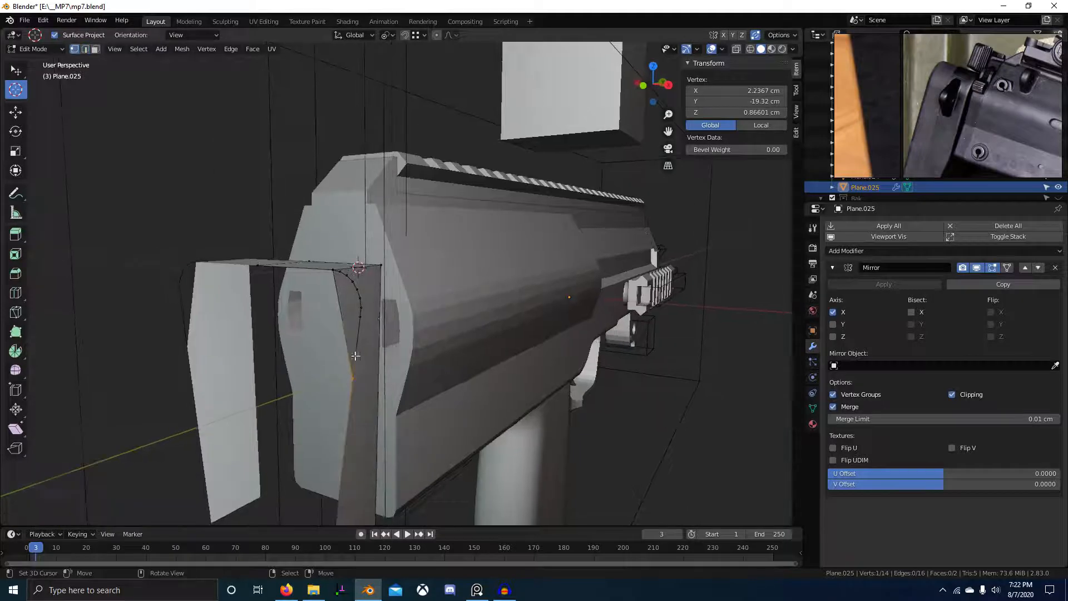
Delete the forward vertices of the band's old top and side faces, leaving only the rear profile outline with the corner arc.
key(3)
middle_drag(368, 347, 382, 385)
key(ctrl+z)
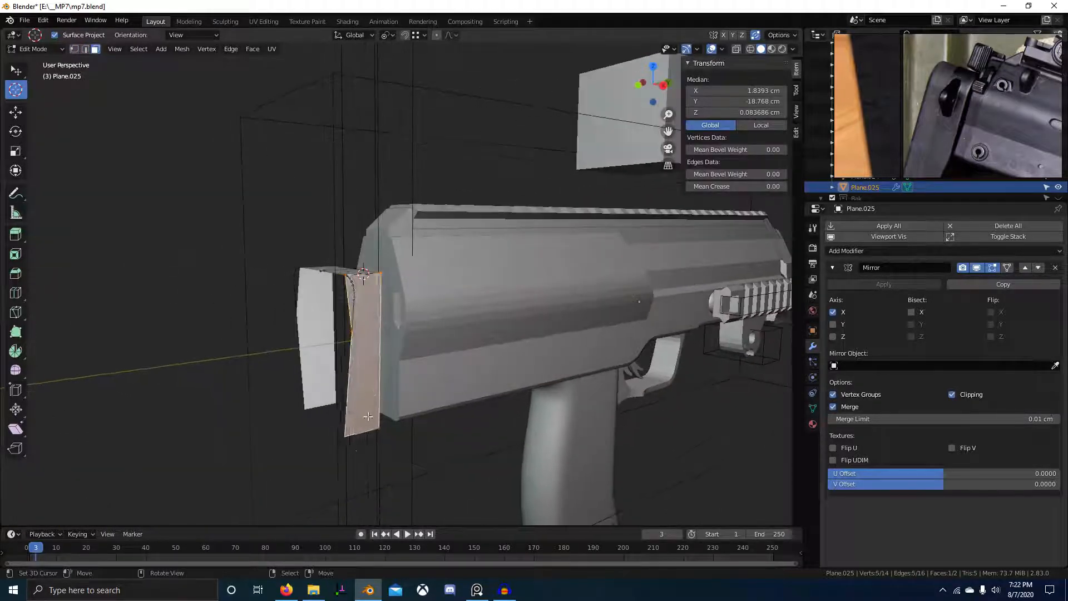
key(1)
shift+right_click(347, 449)
key(x)
scroll(401, 390, up, 3)
shift+right_click(313, 374)
key(x)
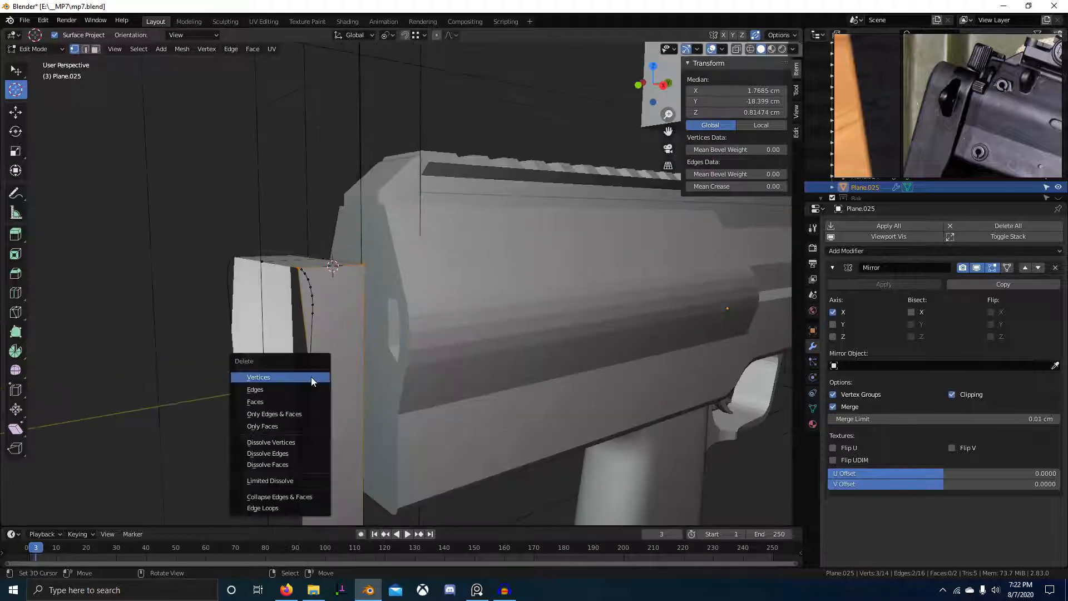
click(315, 378)
Slide the outline vertex just below the corner arc fully along its edge toward the arc.
right_click(313, 377)
middle_drag(313, 377, 409, 309)
key(g)
key(g)
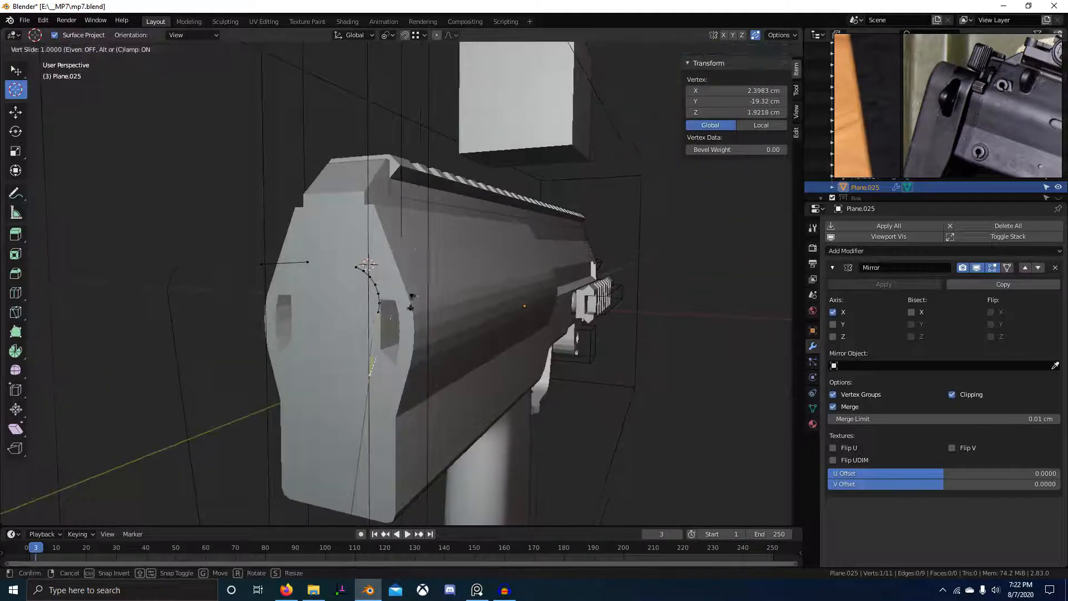
click(431, 260)
Extrude the whole rounded profile outline about 2.34 cm along Y toward the receiver and leave Edit Mode.
middle_drag(432, 257, 425, 372)
shift+right_click(257, 280)
right_click(299, 273)
ctrl+right_click(343, 463)
key(e)
key(y)
click(389, 345)
scroll(484, 344, up, 3)
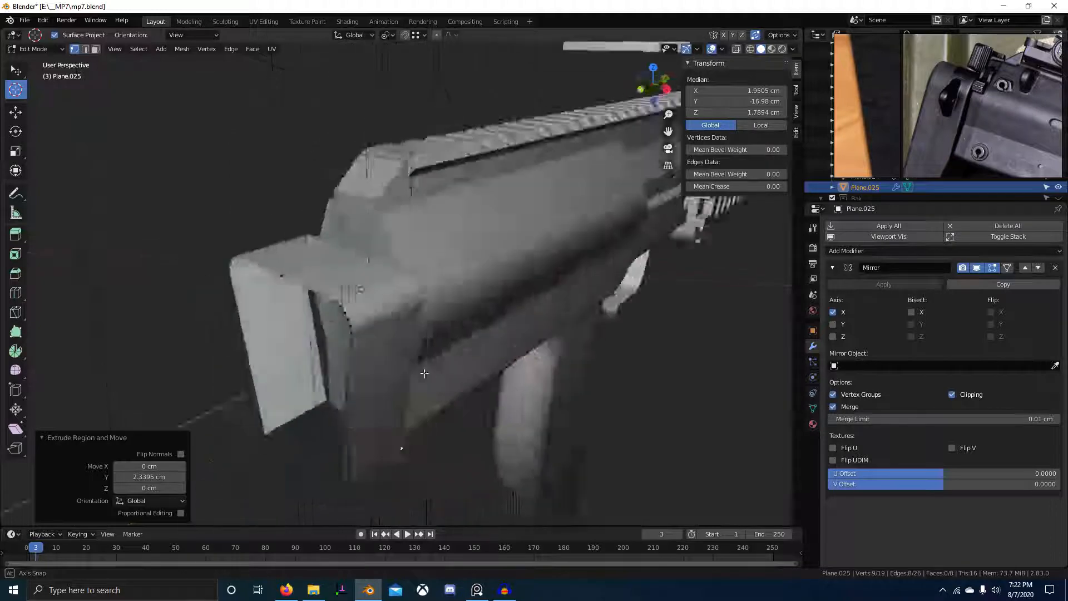
key(Tab)
Examine the whole gun from both sides and compare the rear stock band with the reference photos.
middle_drag(484, 390, 354, 357)
scroll(438, 384, down, 5)
scroll(601, 345, down, 4)
scroll(496, 317, up, 6)
middle_drag(601, 345, 558, 318)
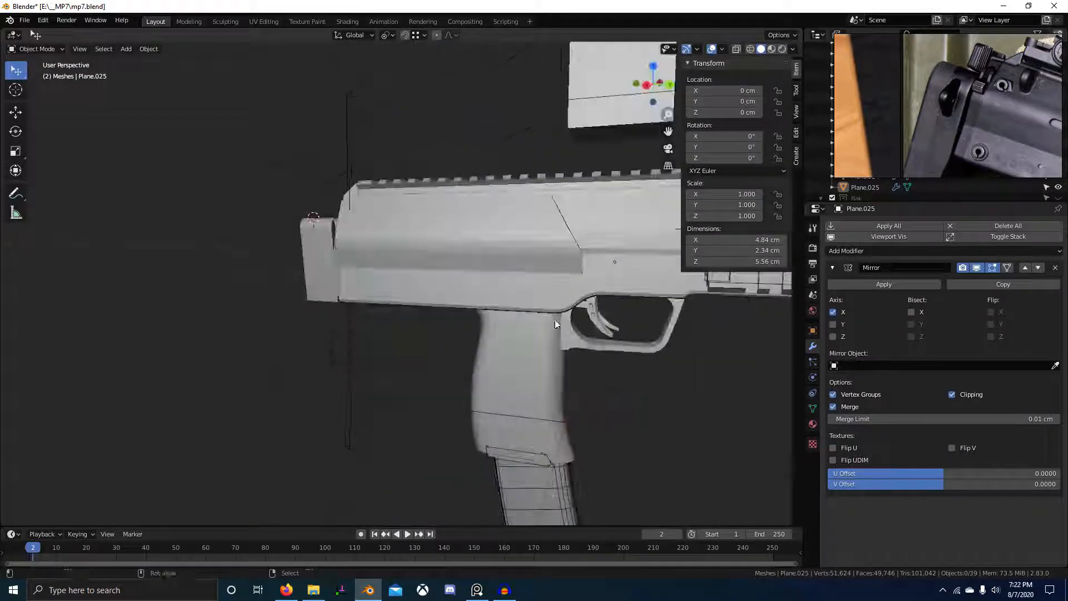
scroll(558, 317, down, 4)
middle_drag(484, 339, 435, 349)
scroll(449, 319, down, 4)
scroll(434, 319, up, 6)
middle_drag(495, 377, 599, 309)
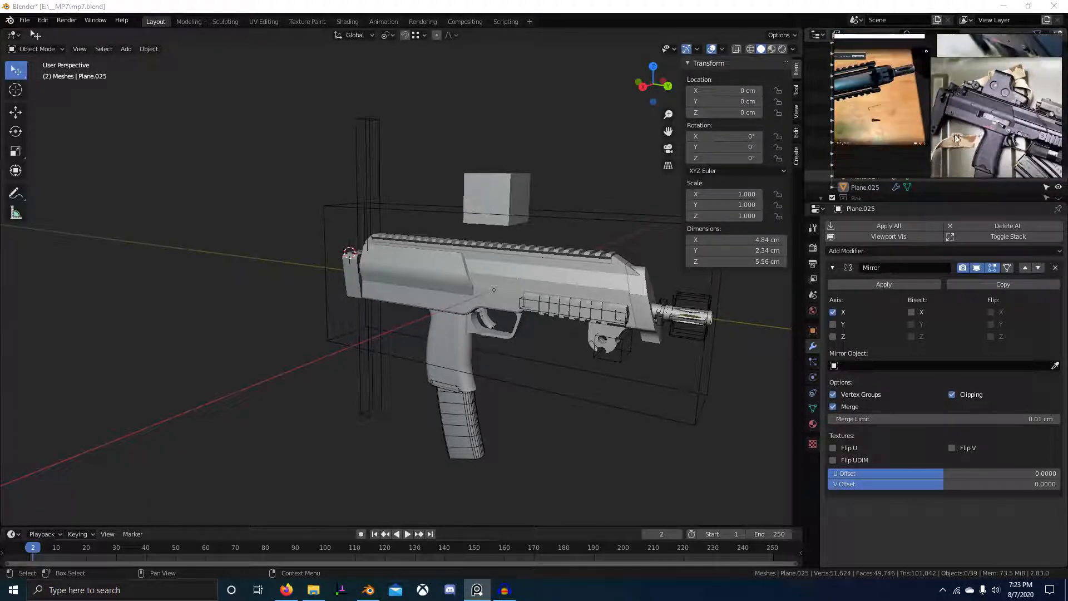
middle_drag(552, 319, 481, 293)
scroll(551, 305, up, 7)
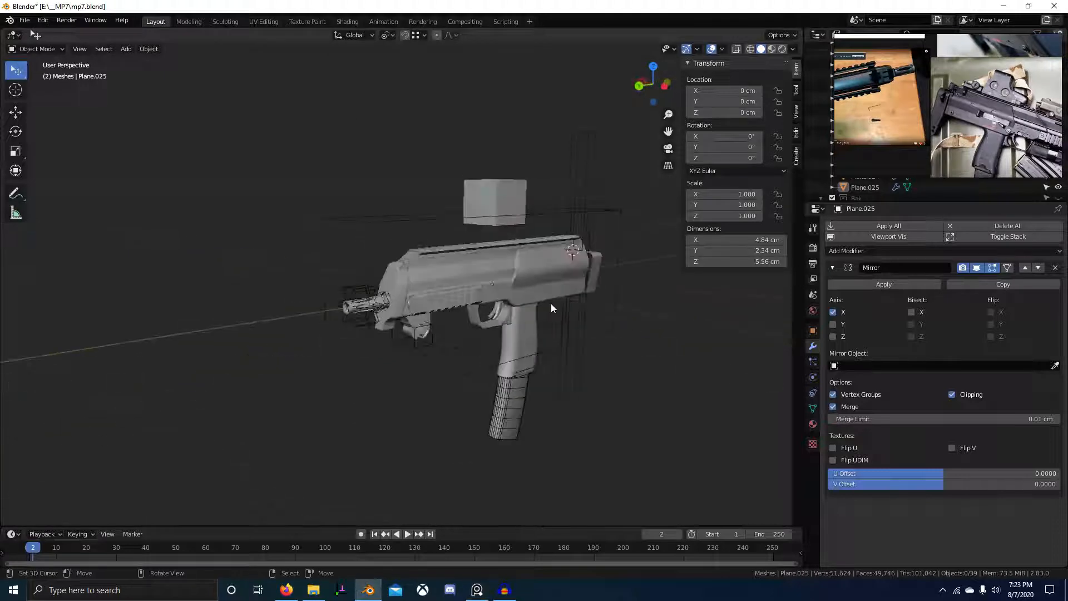
middle_drag(557, 314, 496, 296)
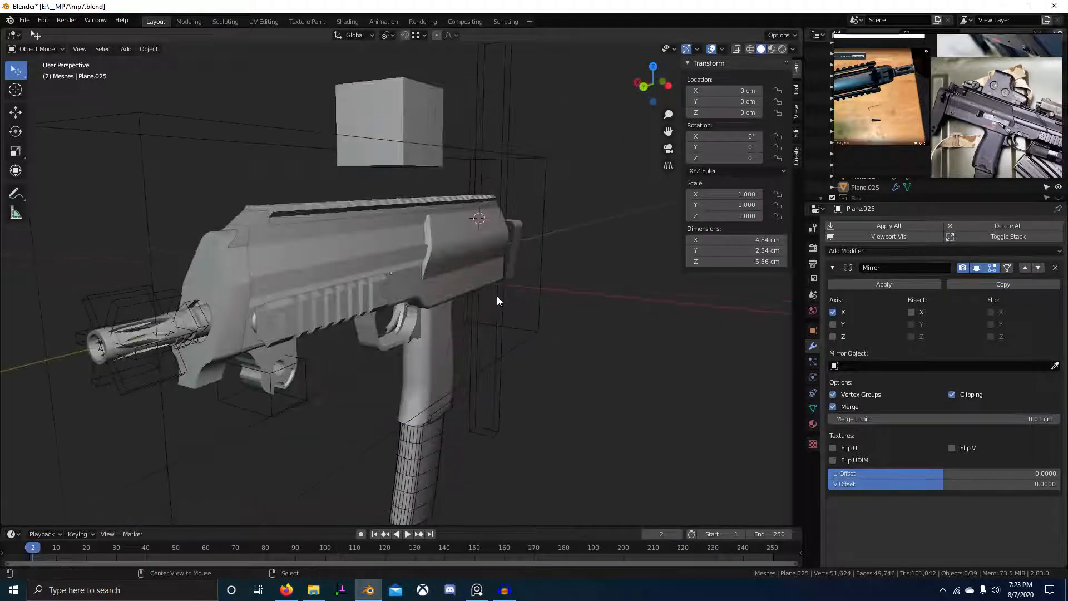
key(alt+z)
click(535, 181)
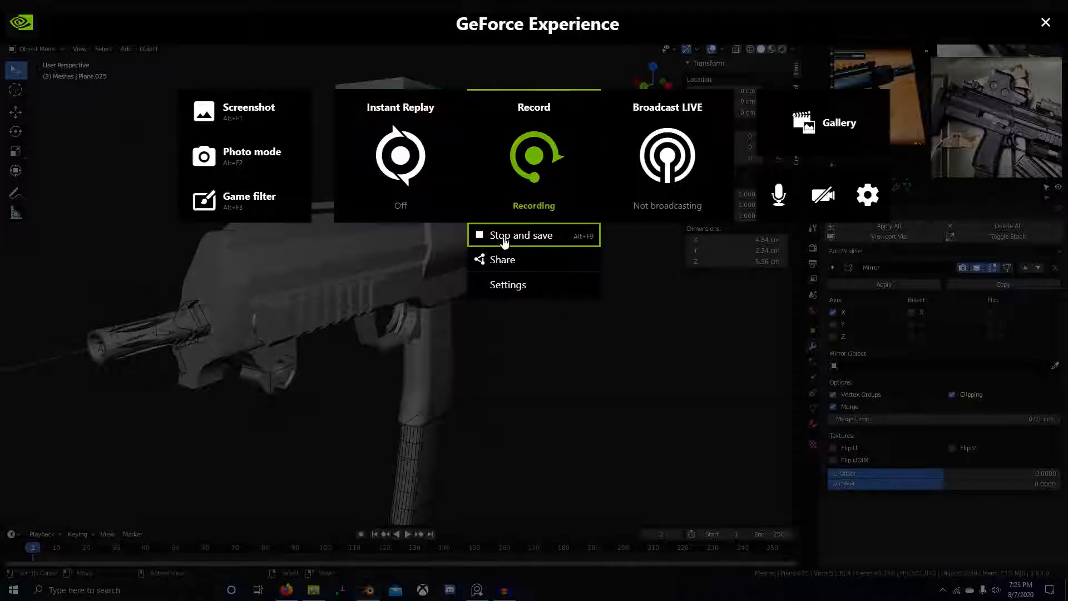